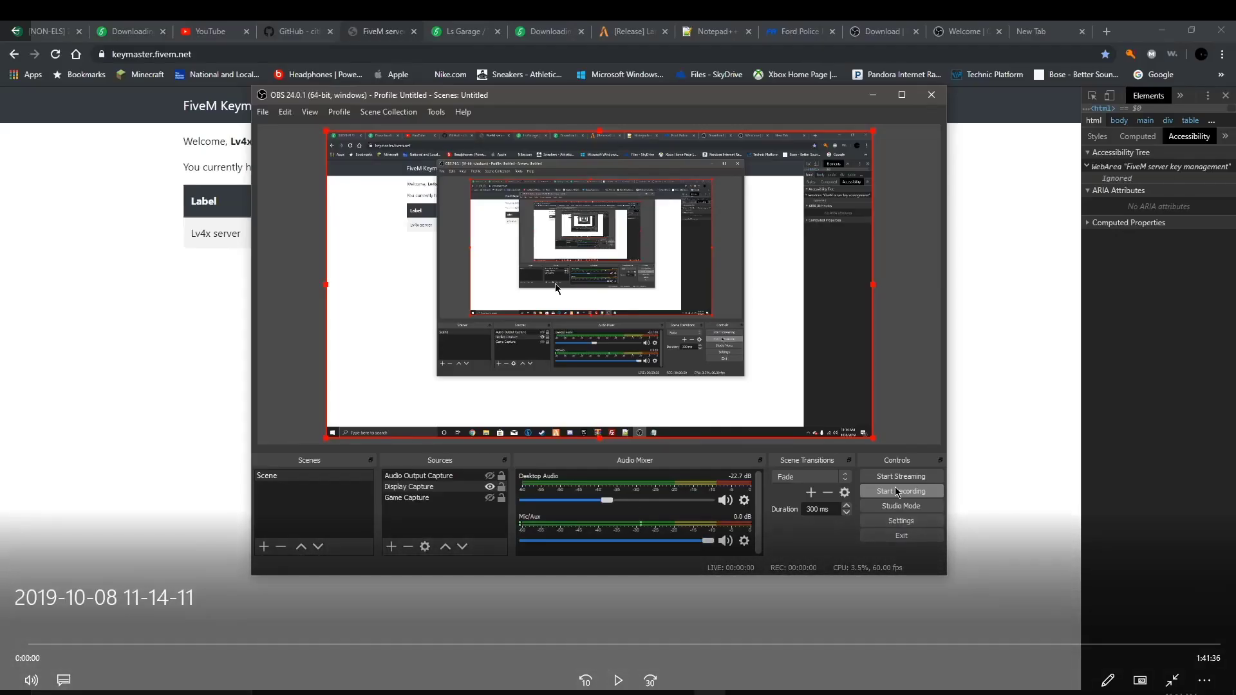
Step: Start the OBS Studio recording so the REC counter begins running
key("space")
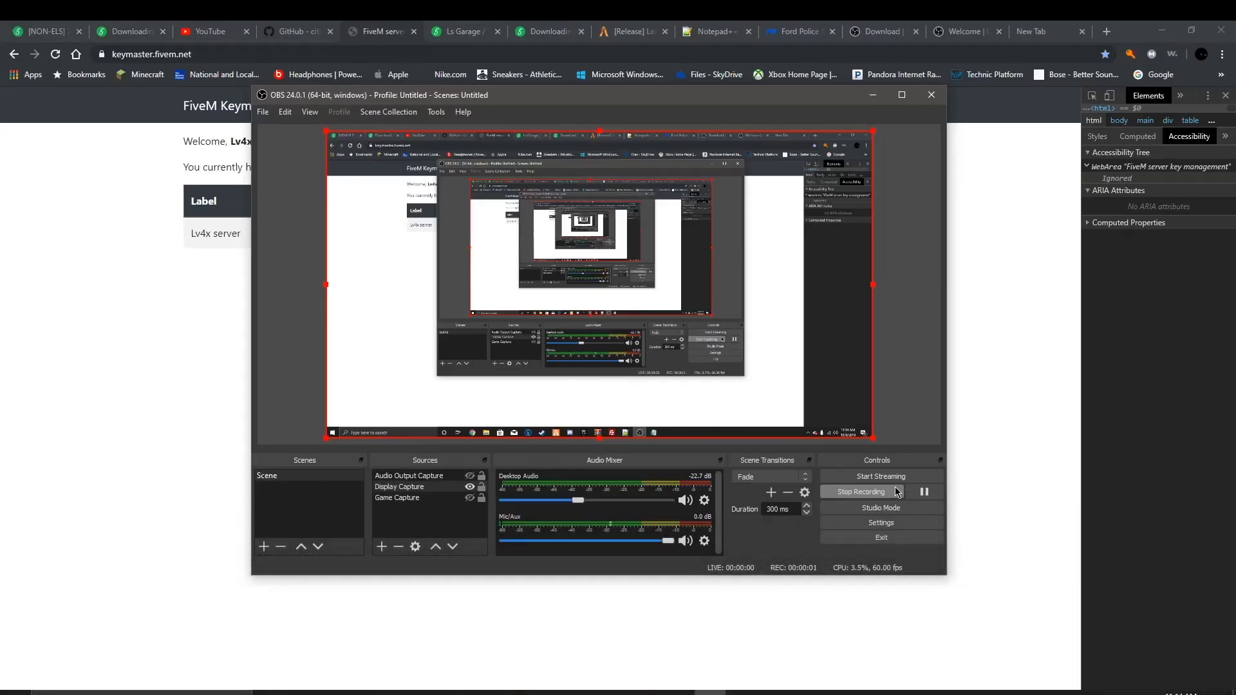
mouse_move(700, 571)
mouse_move(720, 546)
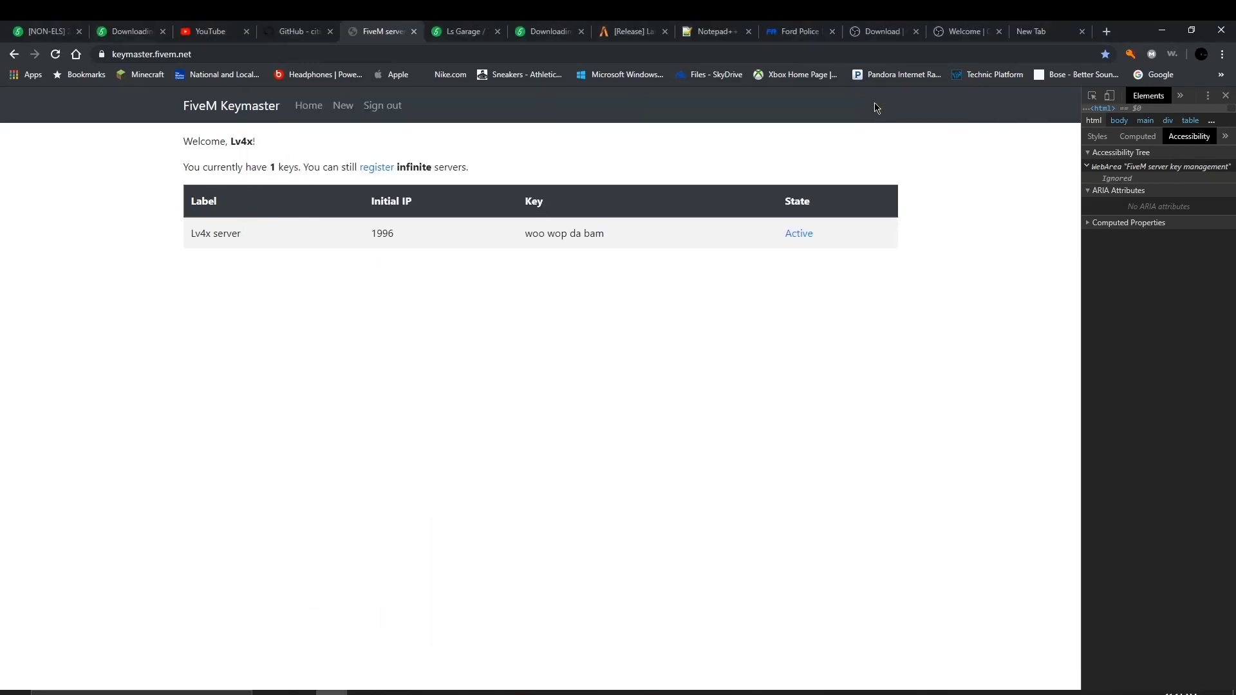
Step: Minimize OBS and Chrome to reveal the desktop with its FiveM shortcuts
left_click(873, 96)
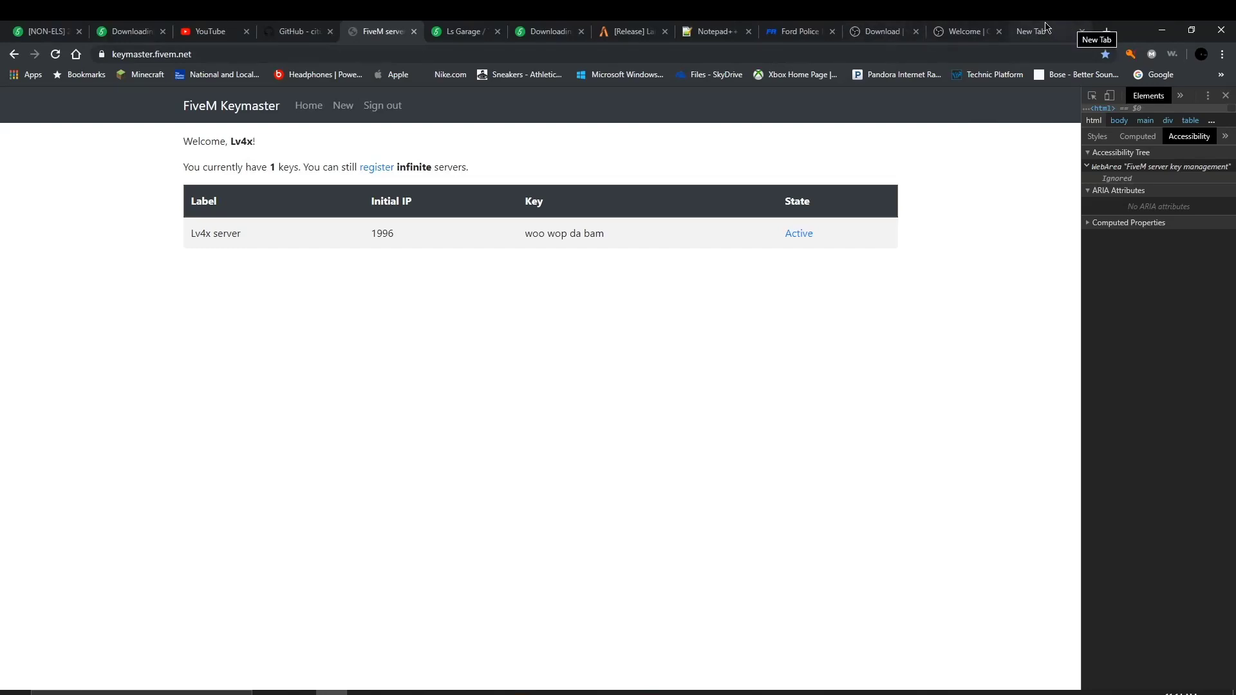
left_click(1046, 29)
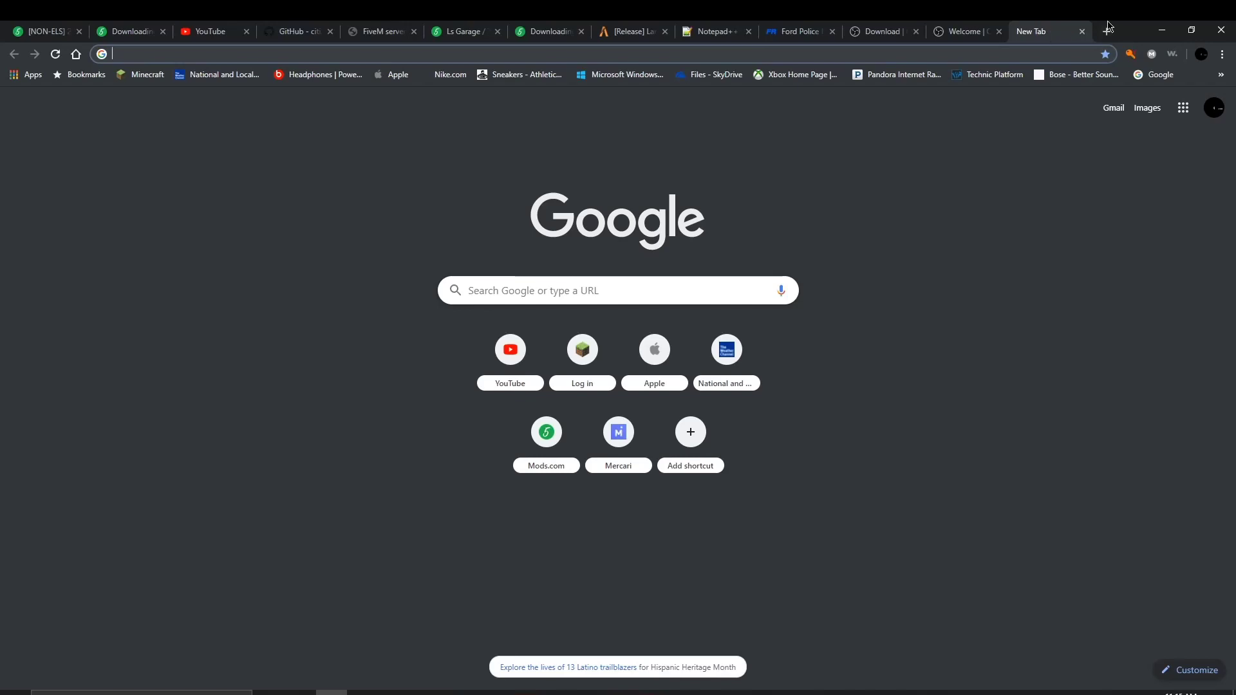
left_click(1161, 30)
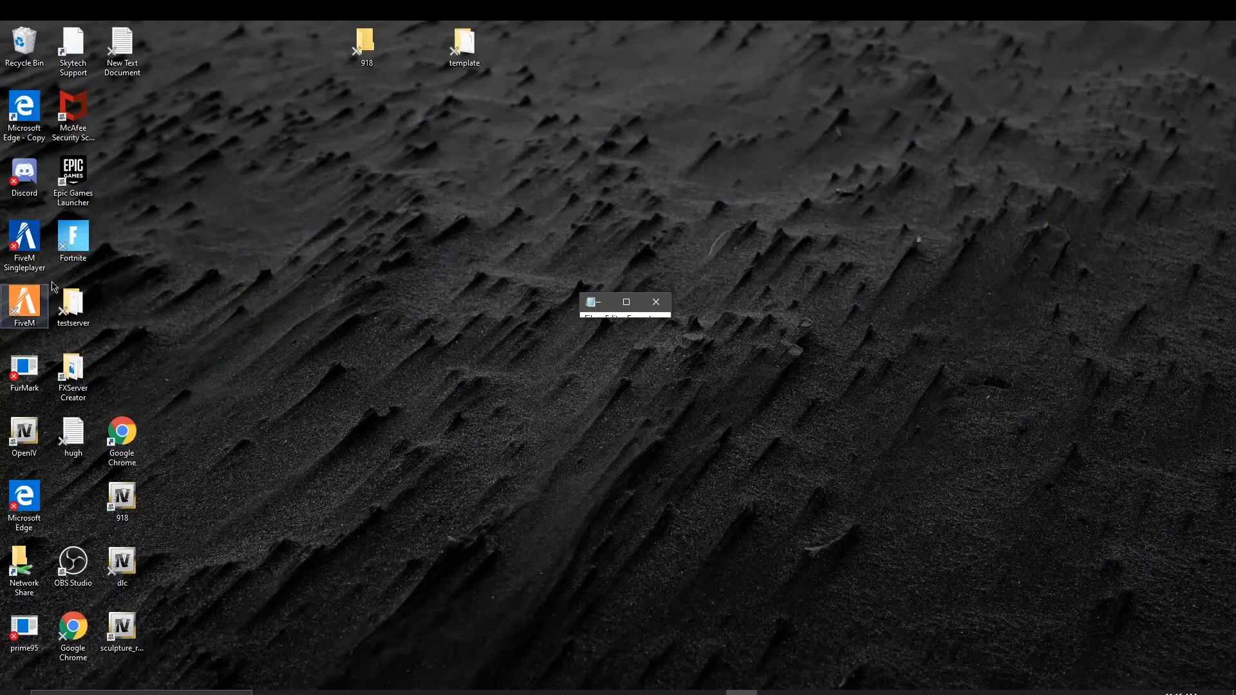
left_click(666, 303)
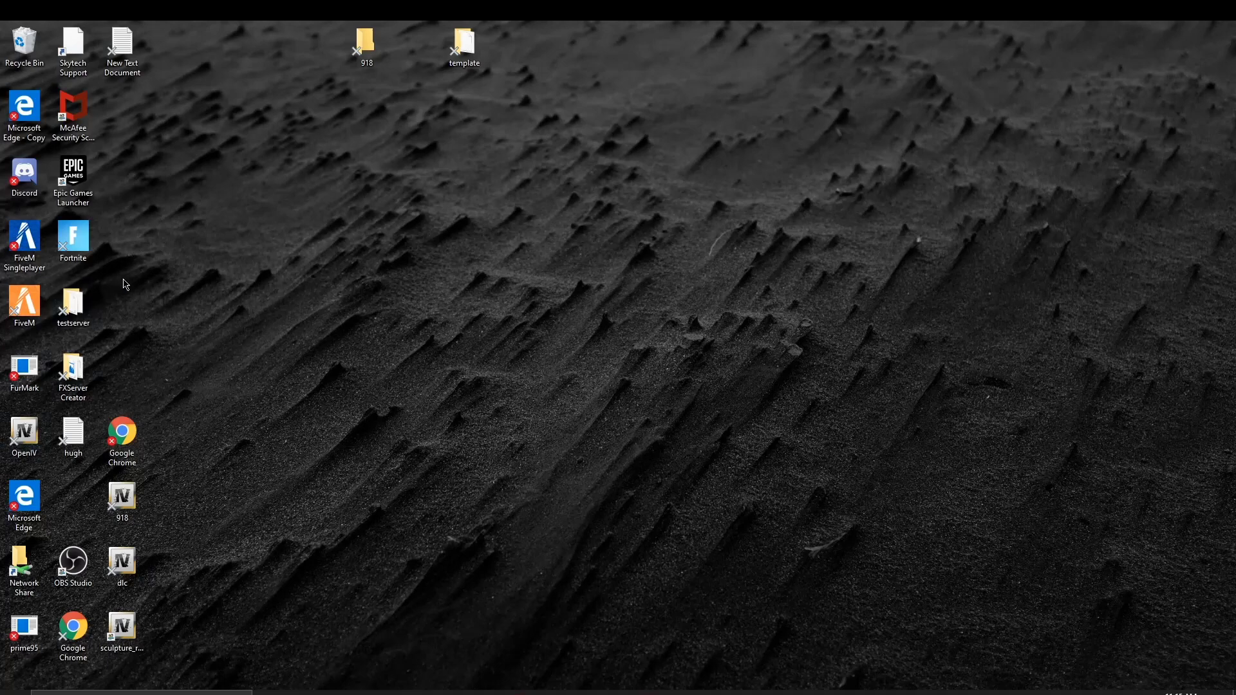
double_click(65, 301)
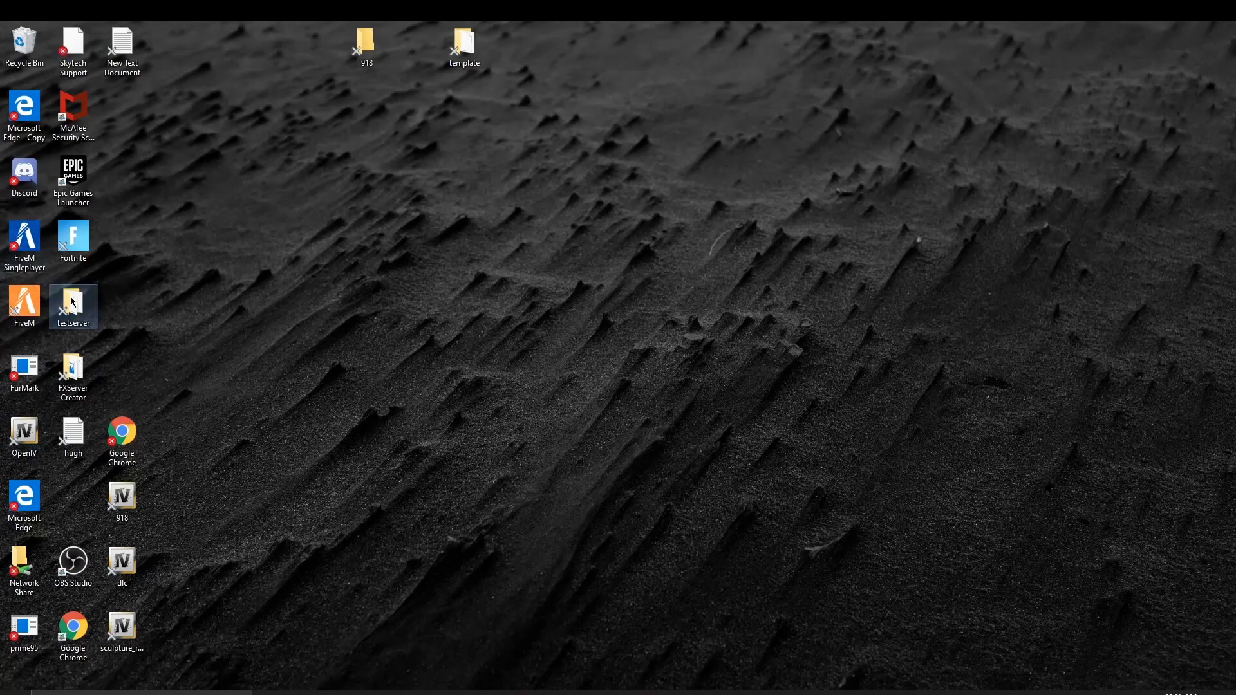
scroll(582, 466, "down", 12)
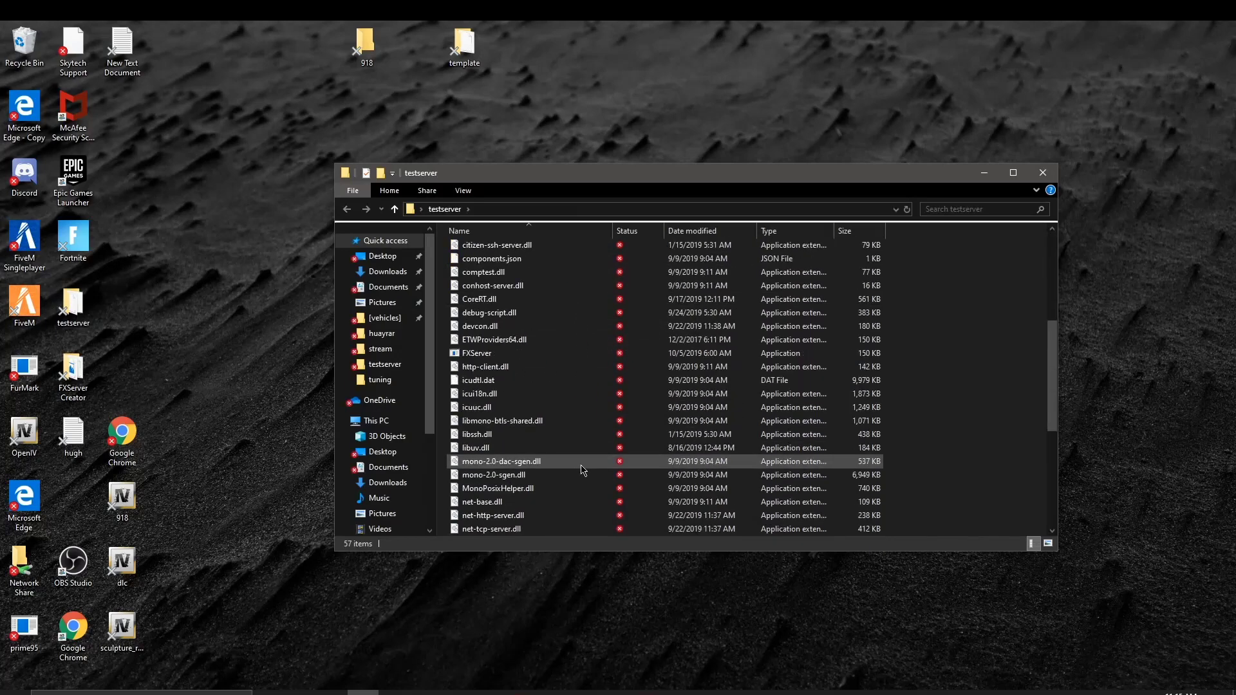
scroll(548, 451, "up", 12)
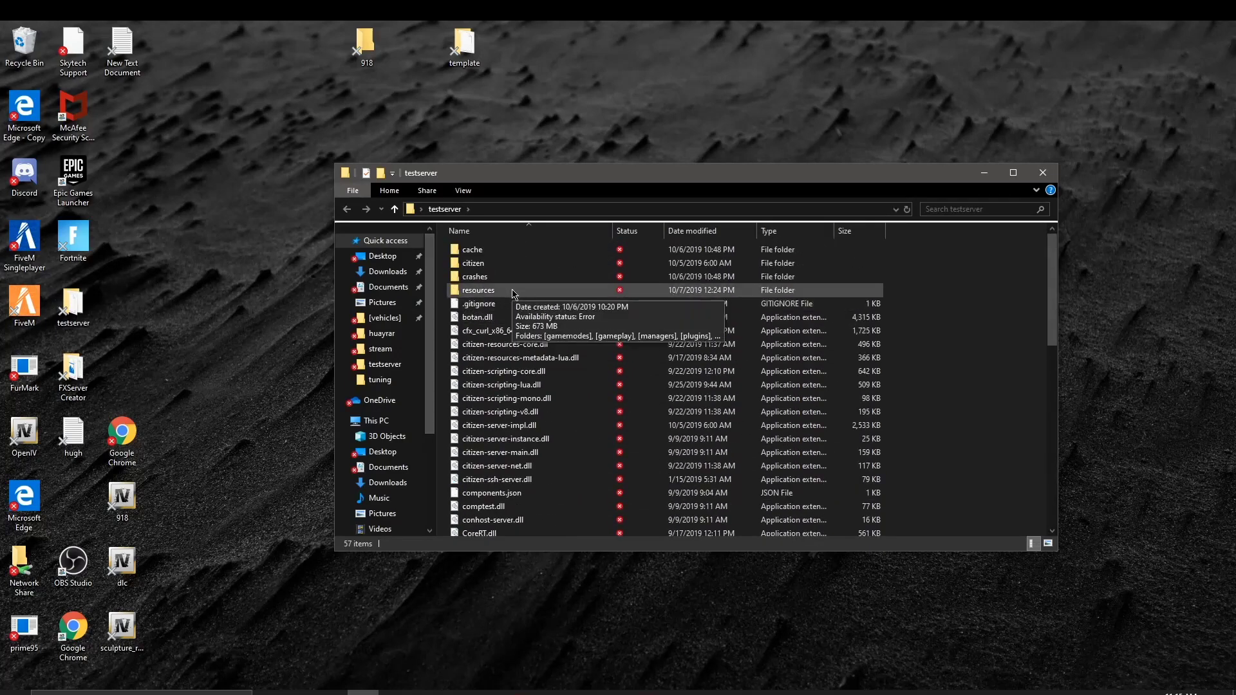
double_click(515, 290)
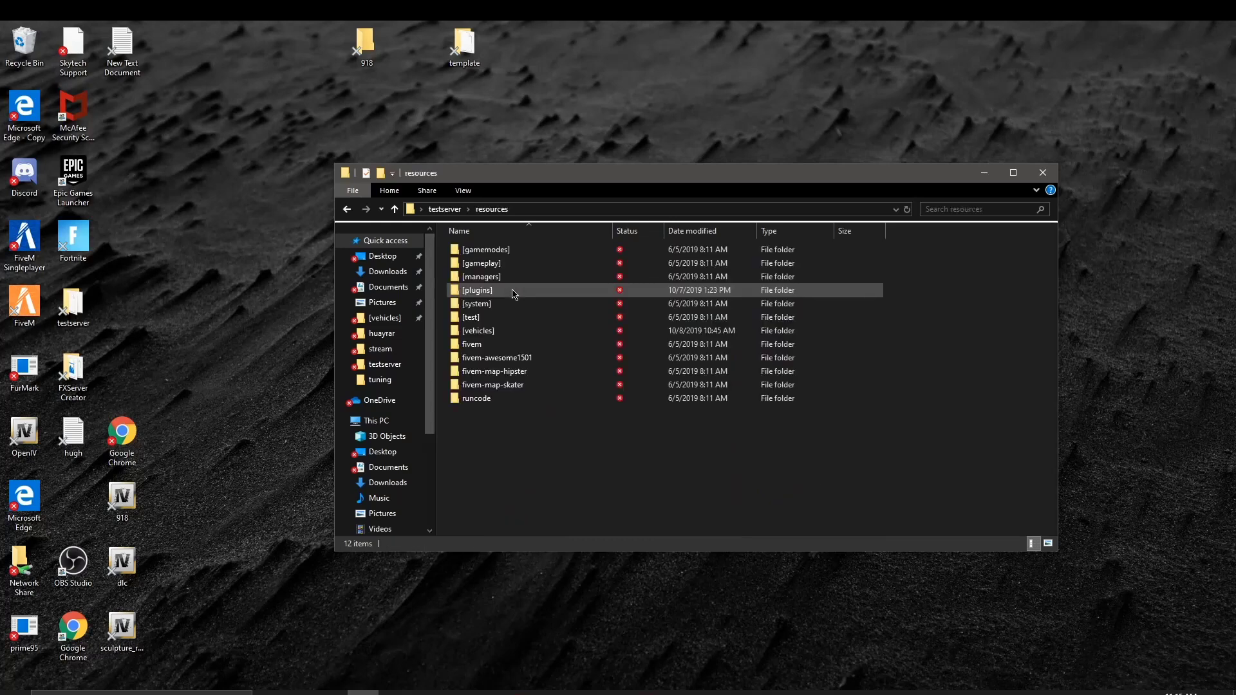
double_click(509, 331)
scroll(552, 523, "down", 3)
scroll(553, 524, "up", 3)
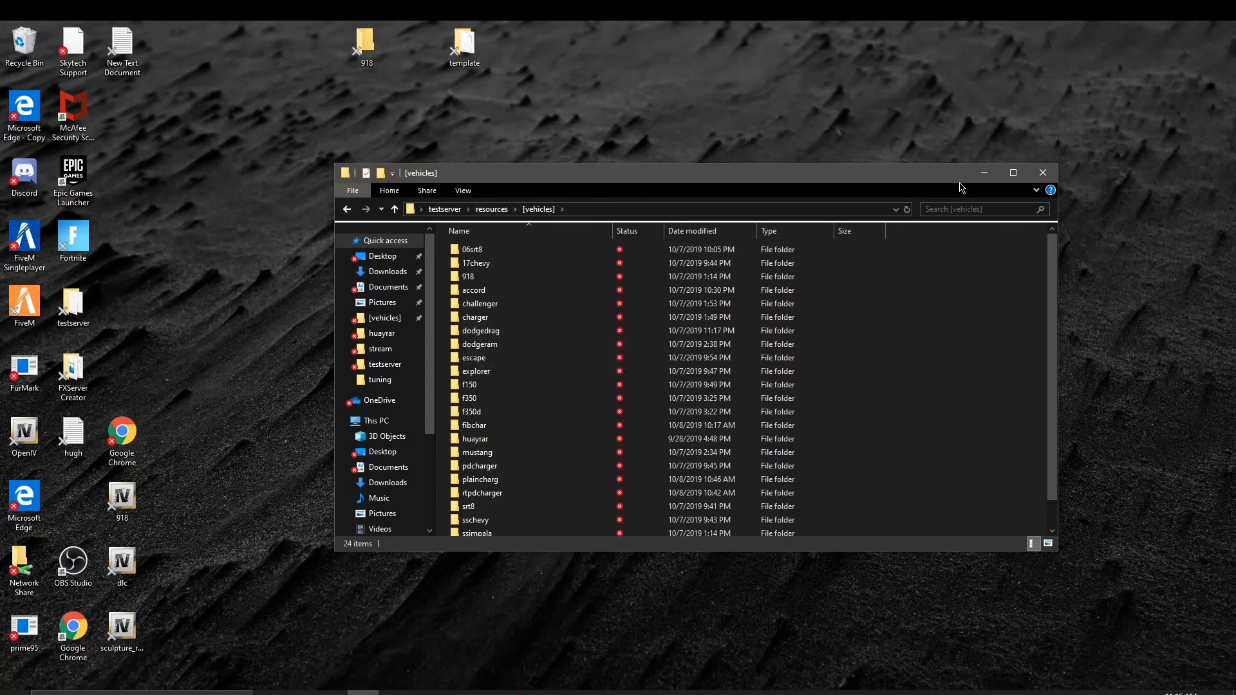
left_click(1043, 172)
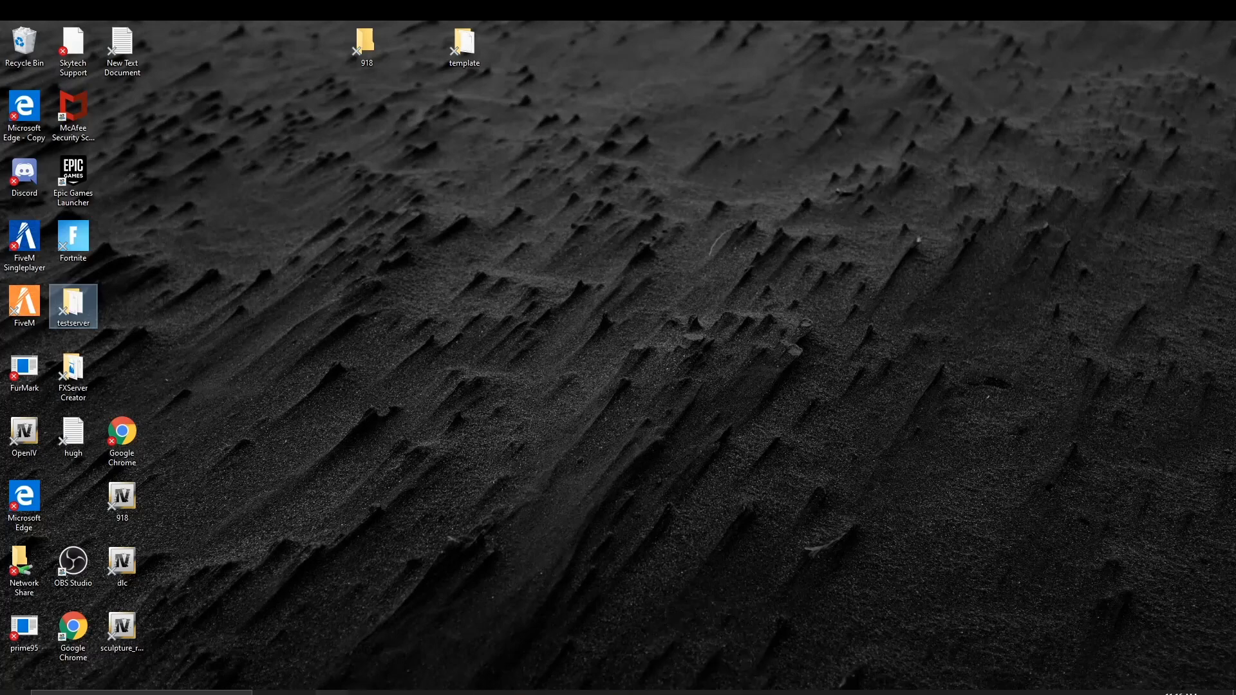
Step: Open docs.fivem.net in a new Chrome tab from the 'doc' address-bar suggestion
left_click(332, 693)
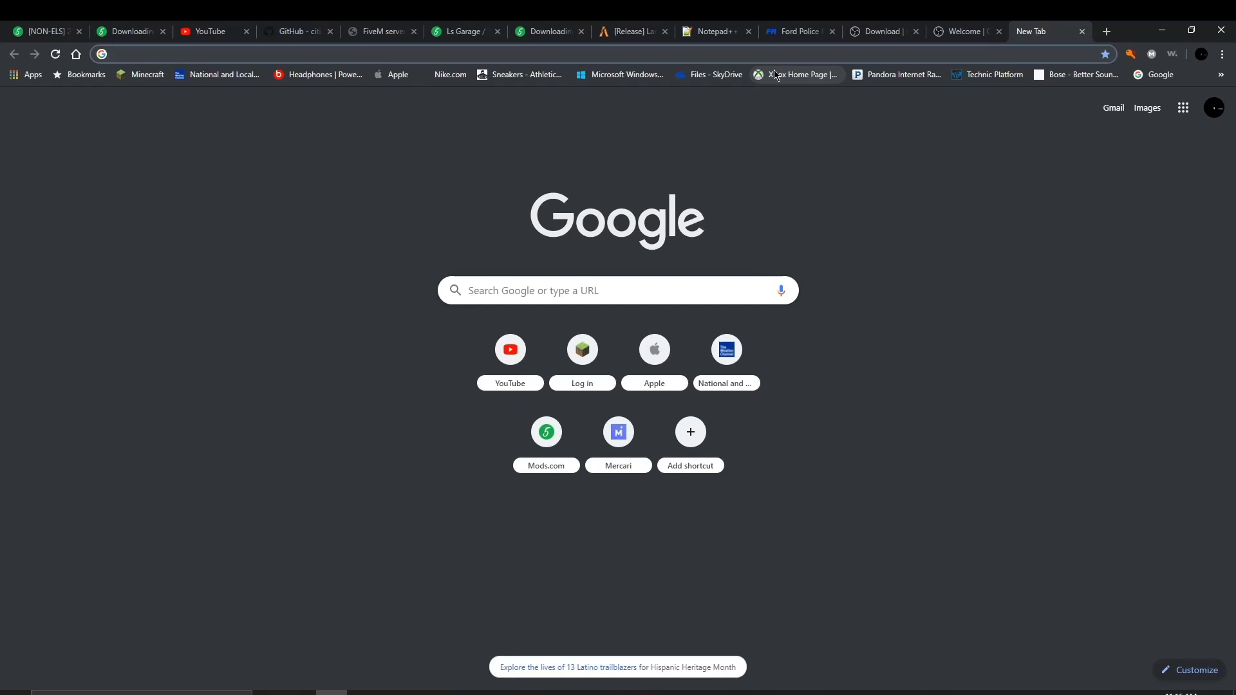
type("five")
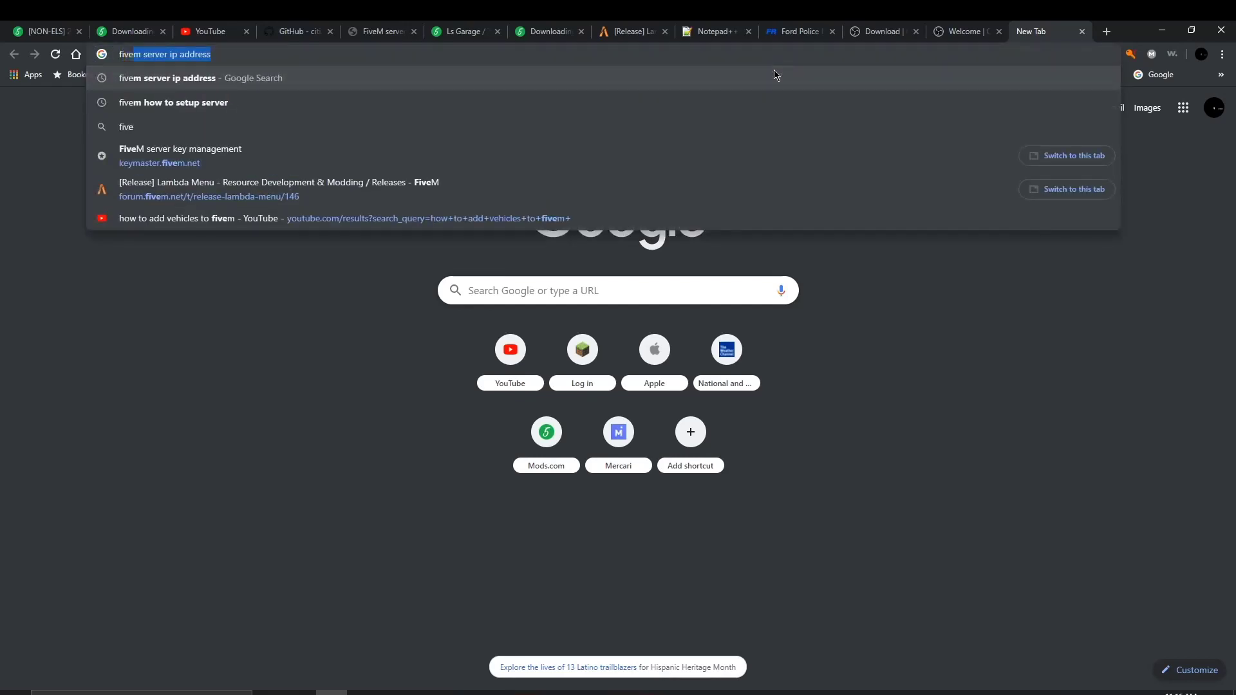
key("BackSpace")
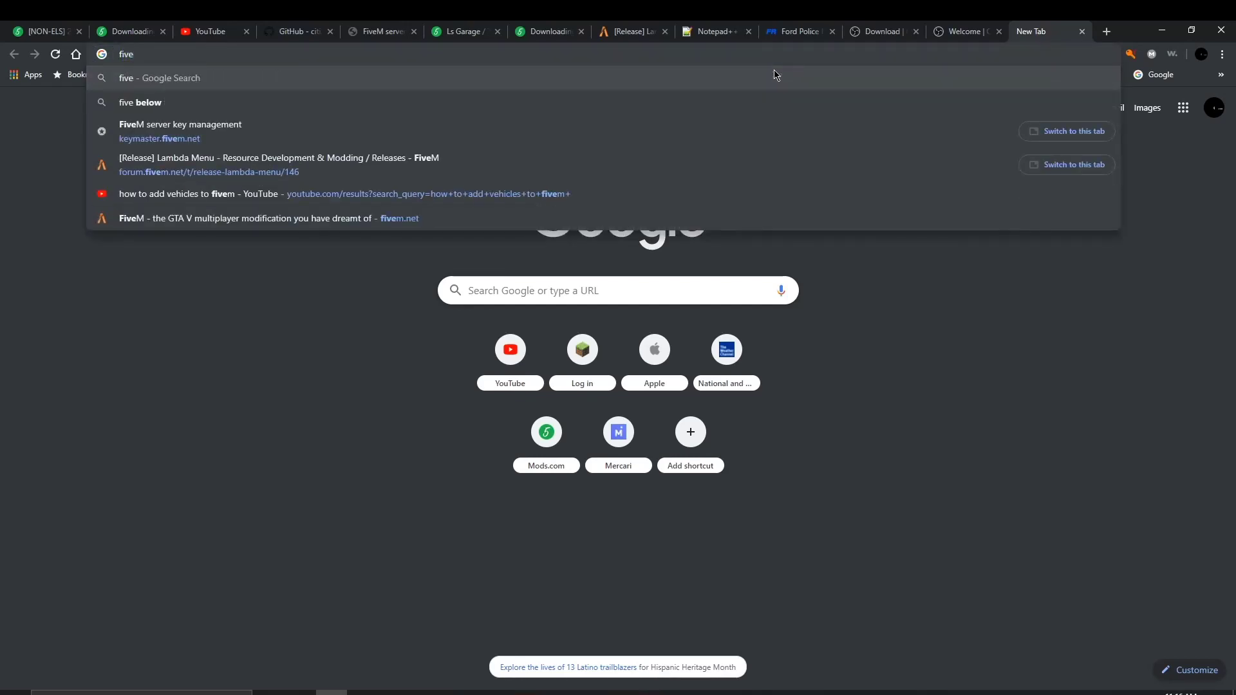
key("BackSpace")
key("BackSpace")
key("BackSpace")
key("BackSpace")
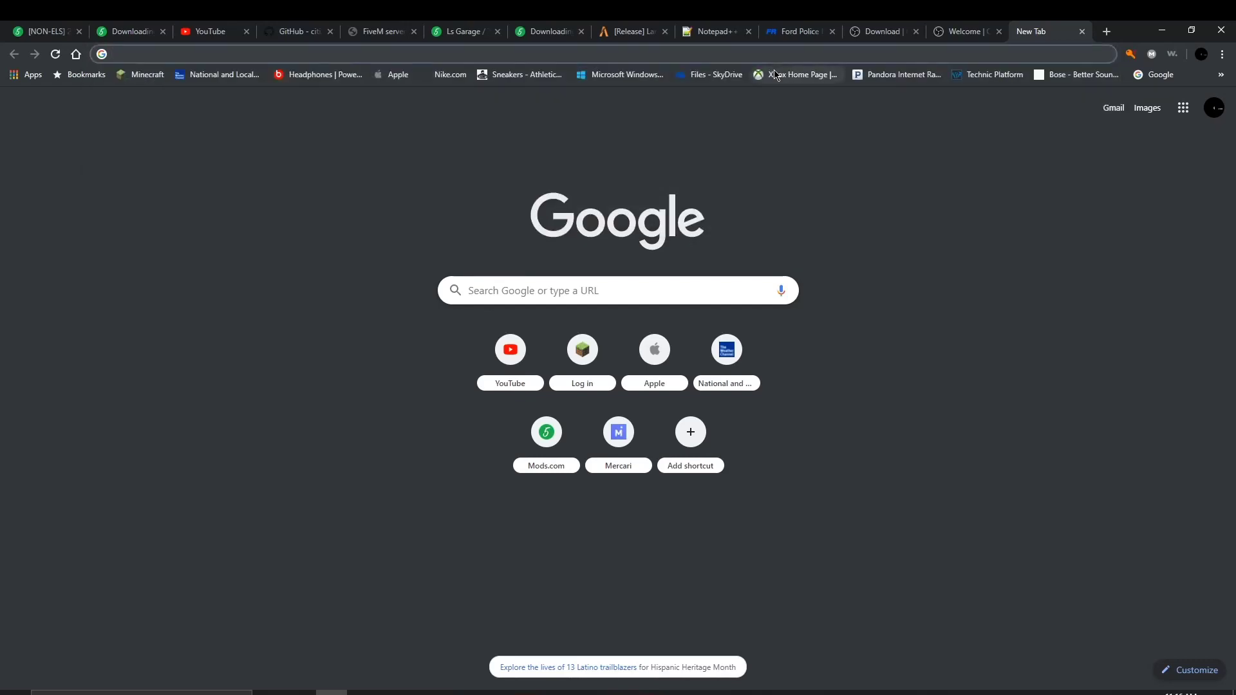
type("doc")
key("BackSpace")
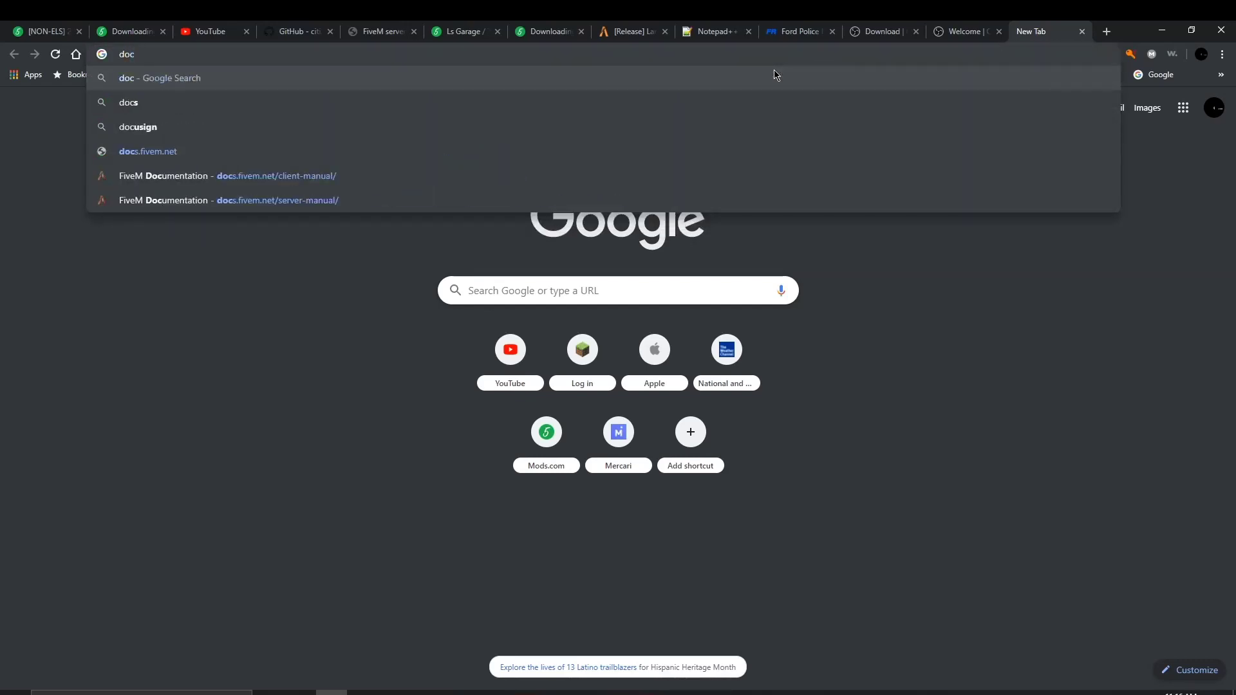
key("Down")
key("Down")
key("Down")
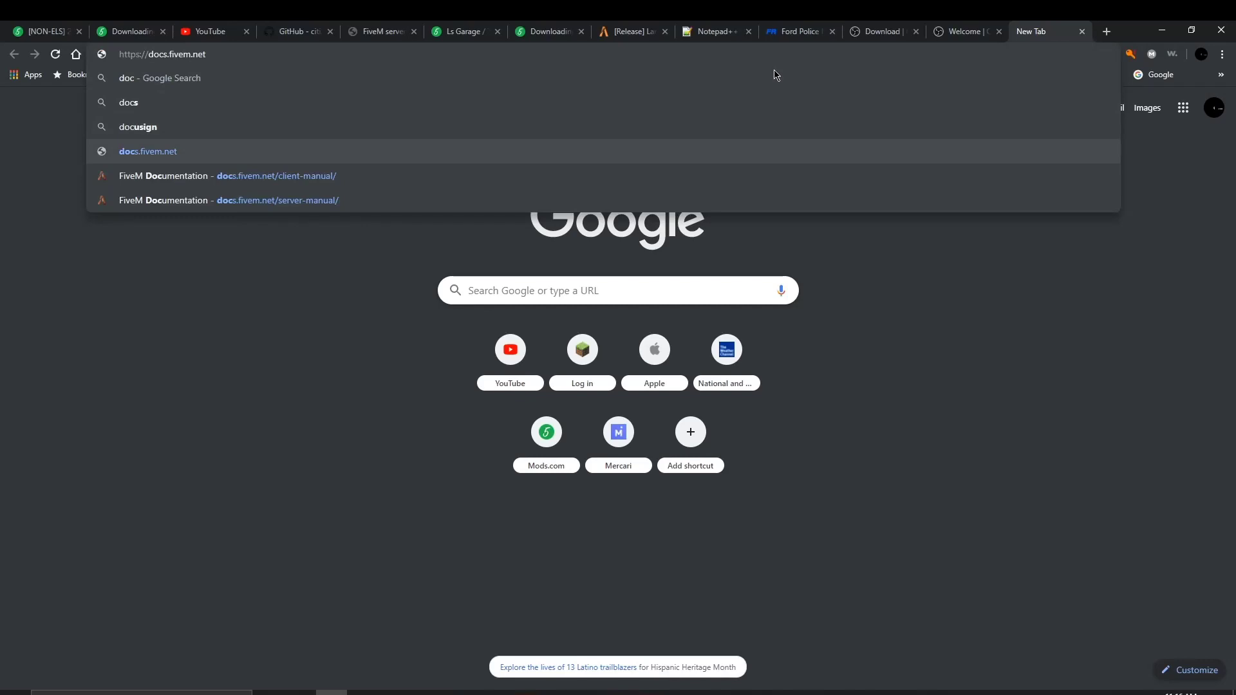
key("Return")
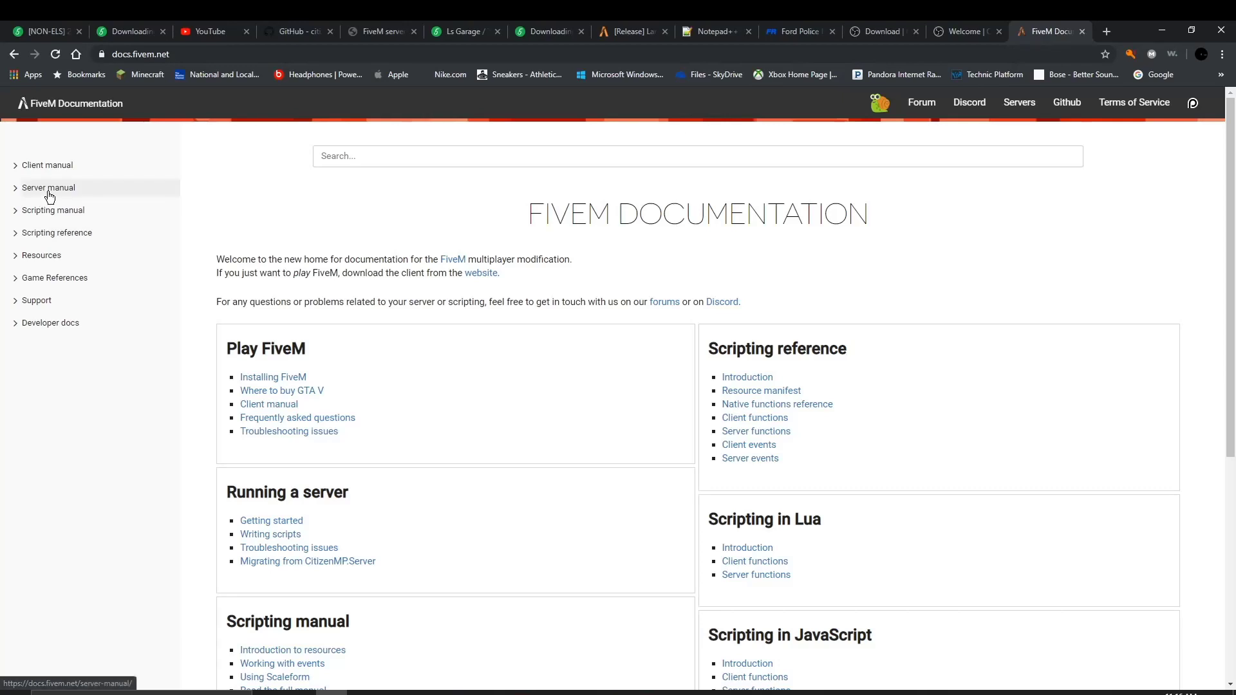
Step: Open the Setting up a server guide from the Server manual section
left_click(51, 197)
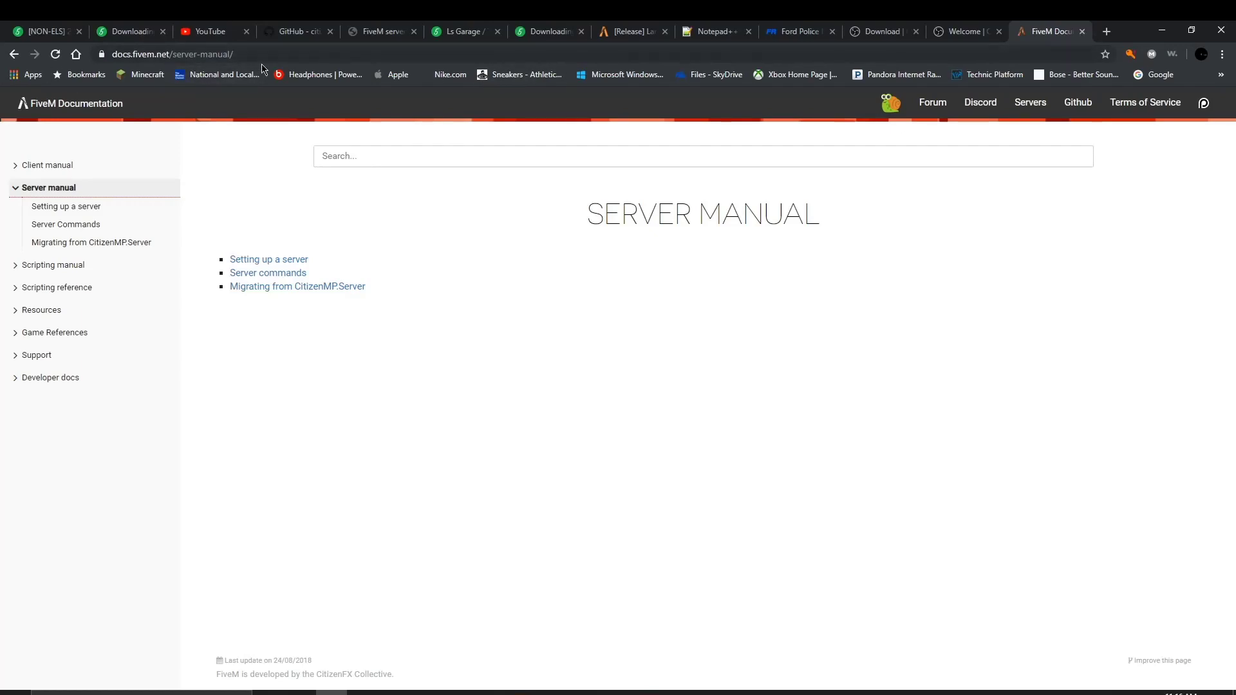
left_click_drag(234, 54, 56, 45)
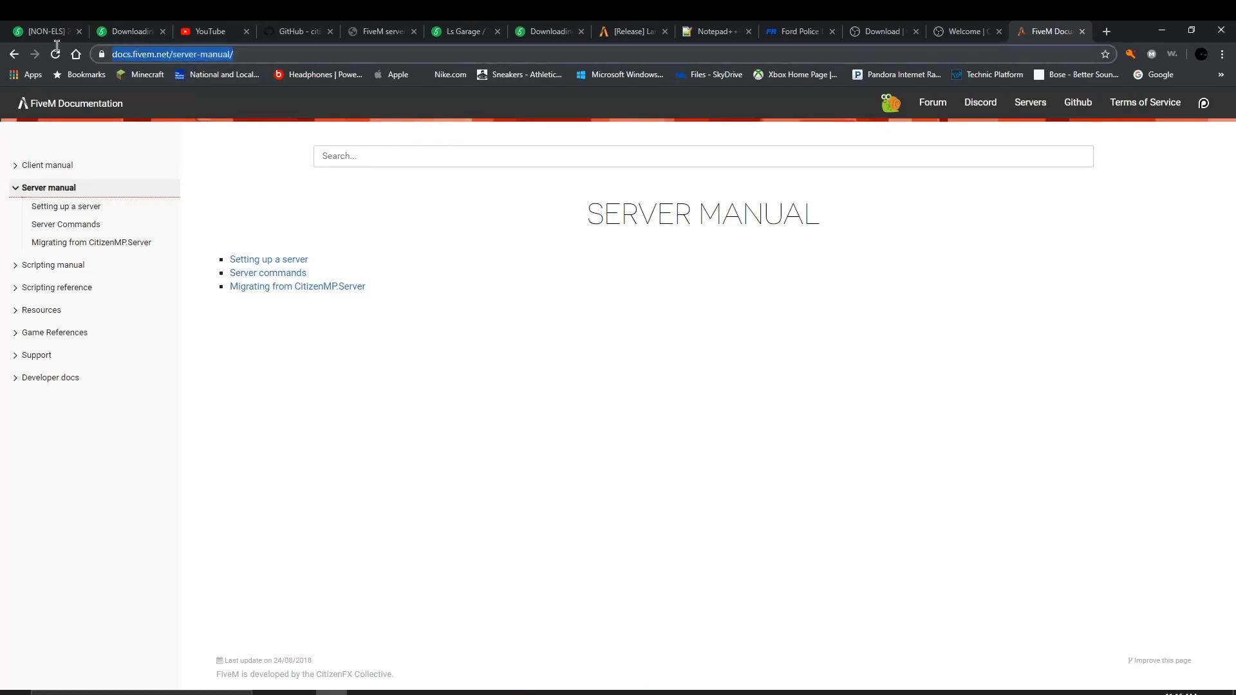
left_click(233, 54)
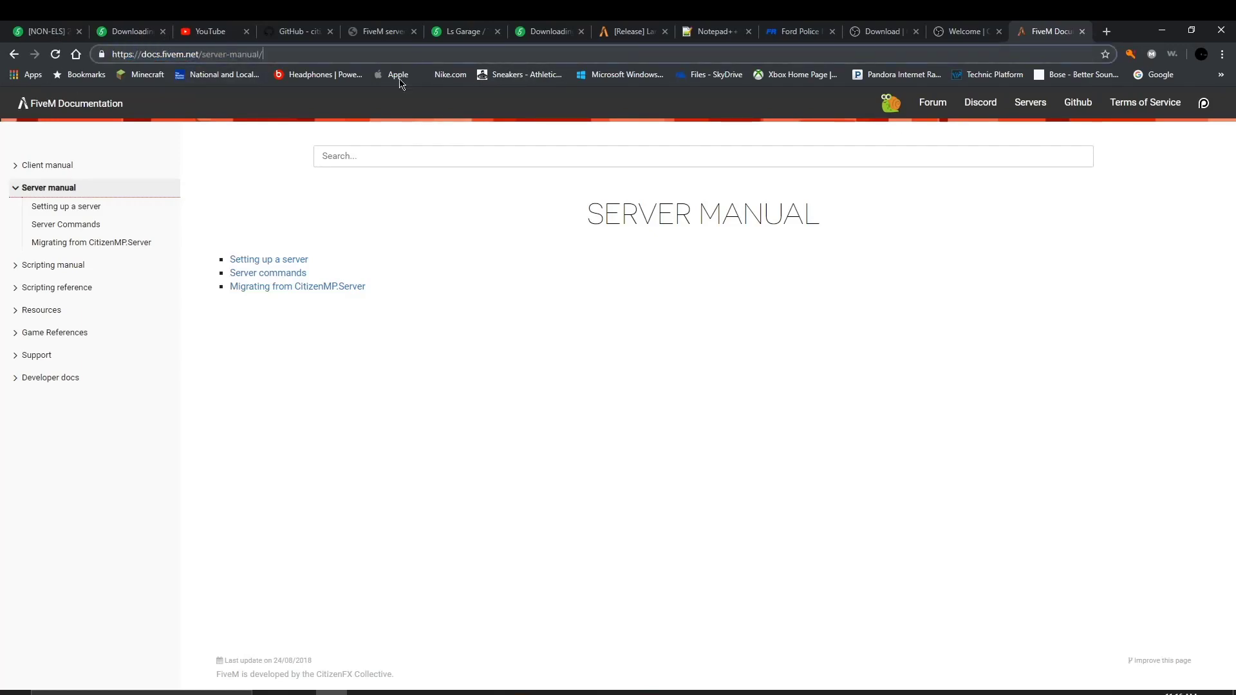
left_click(276, 261)
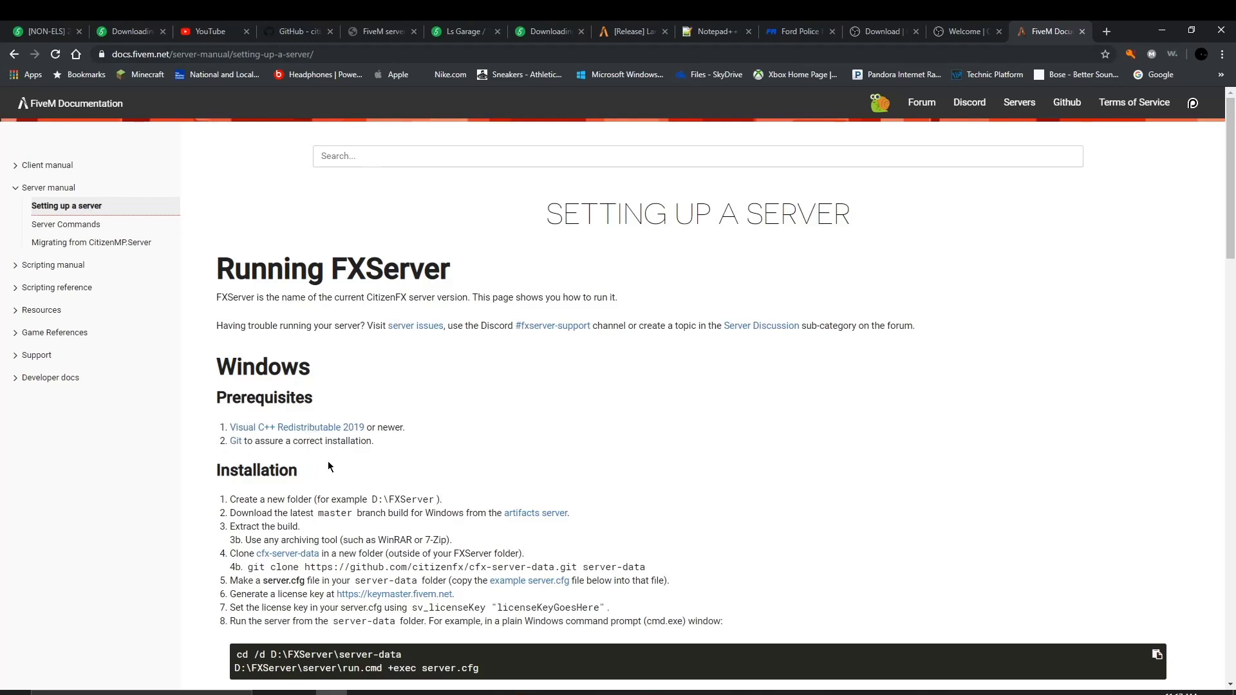
Step: Highlight installation step 1 and snap the browser to the left half of the screen
scroll(271, 425, "down", 3)
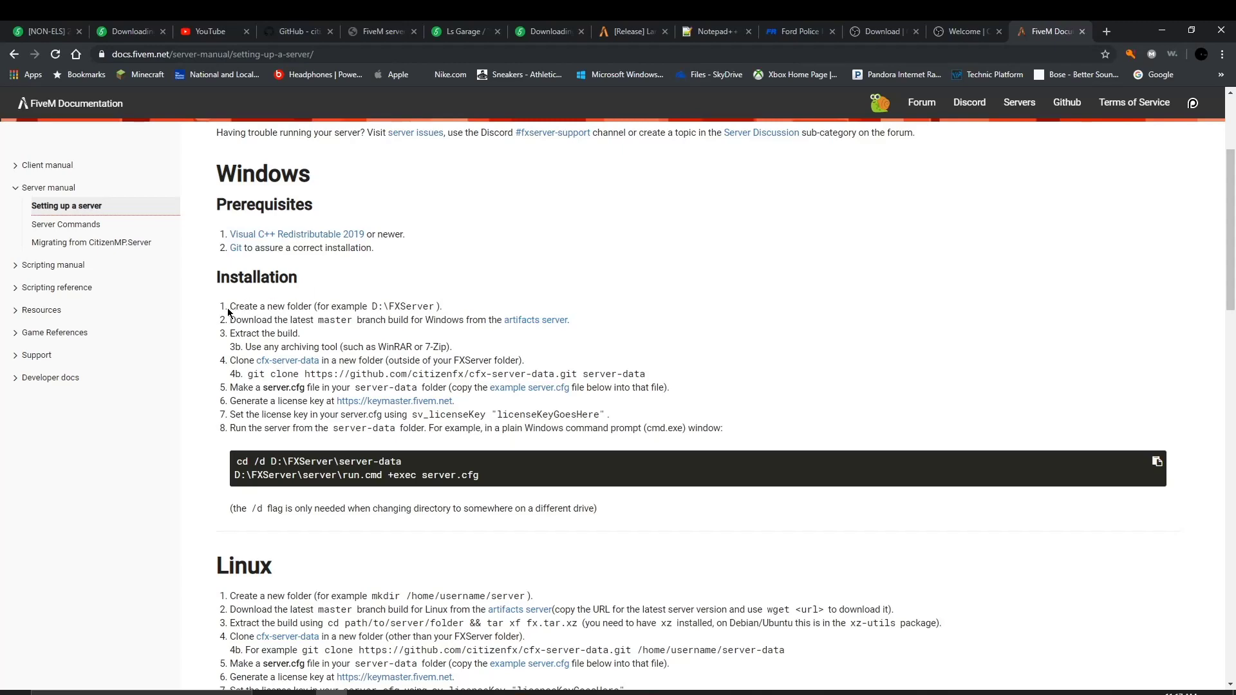
left_click_drag(217, 311, 551, 291)
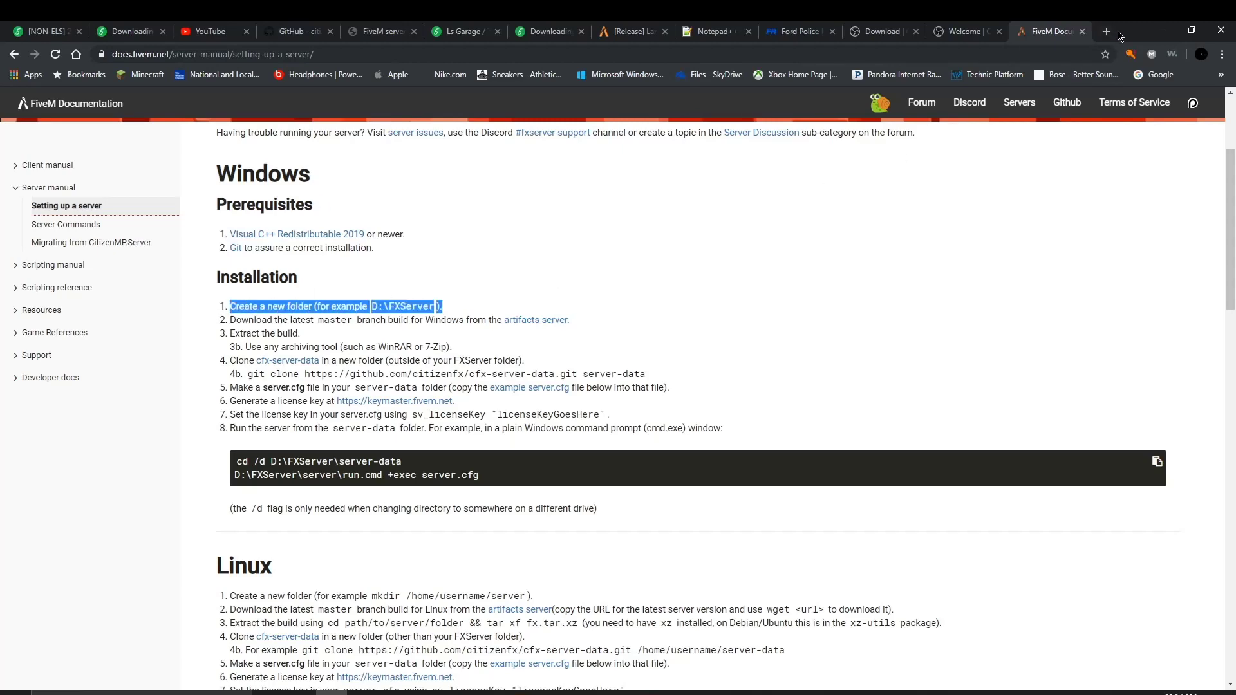
left_click_drag(1120, 35, 1, 244)
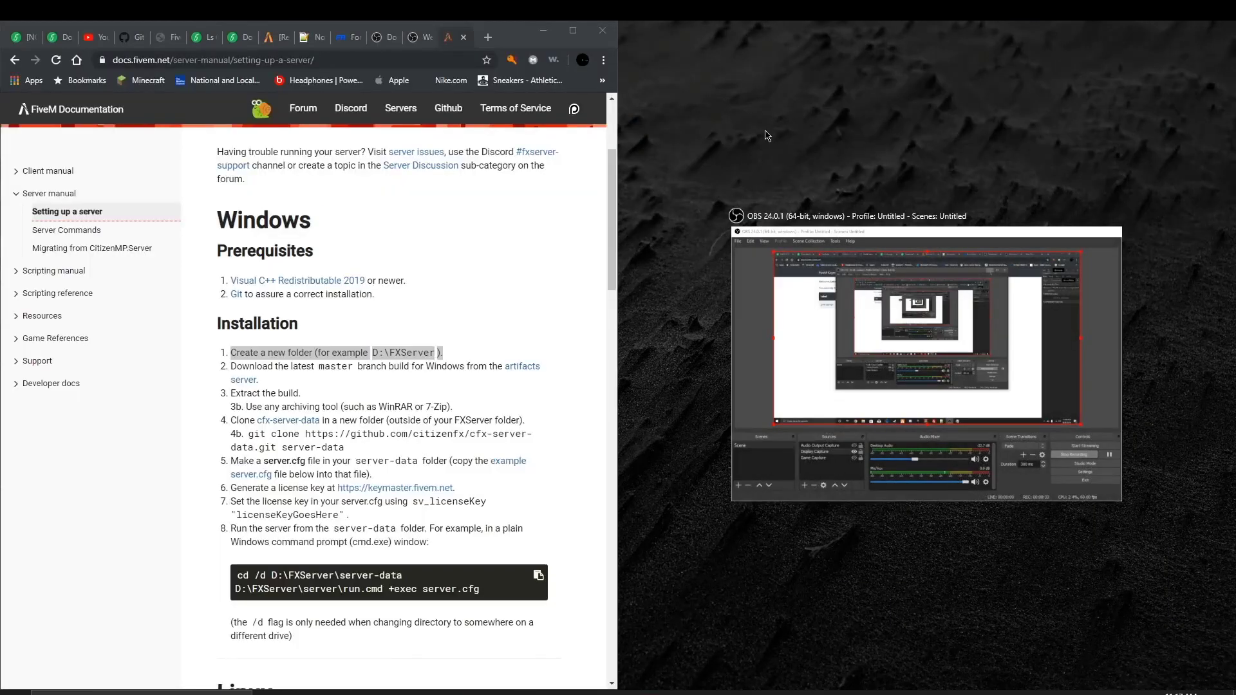
Step: Create a desktop folder named test2server, then snap Chrome to the right half
left_click(782, 188)
right_click(821, 182)
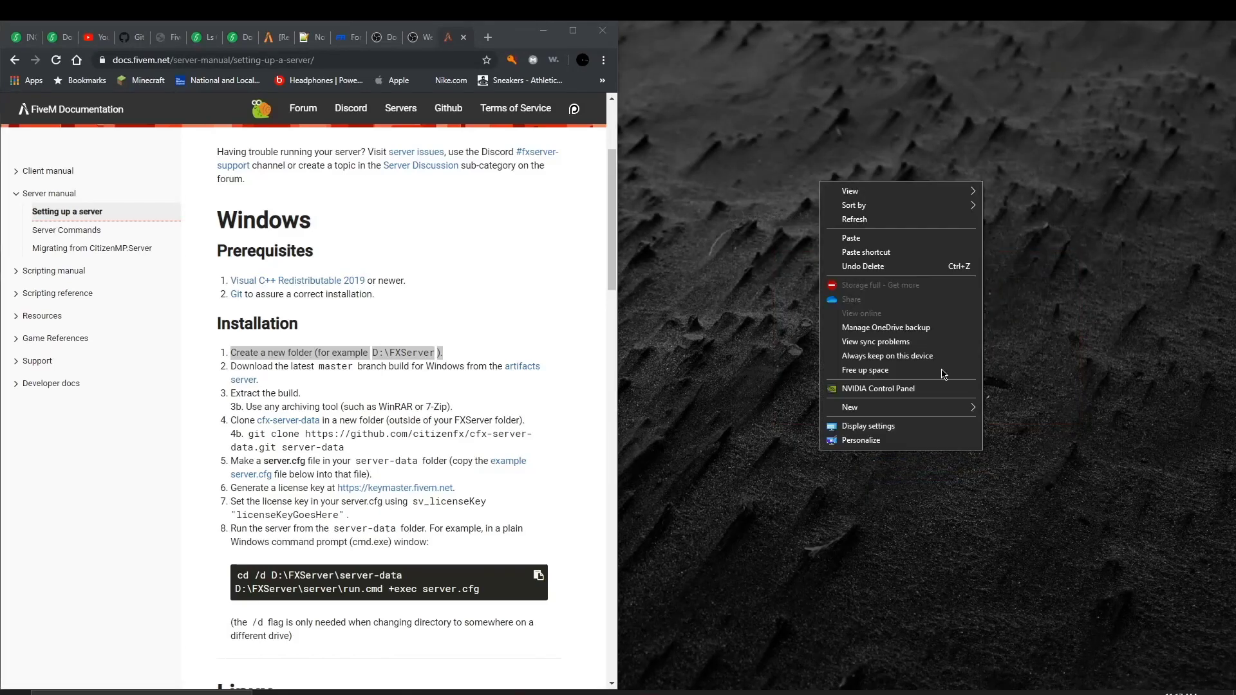
mouse_move(884, 411)
left_click(1008, 409)
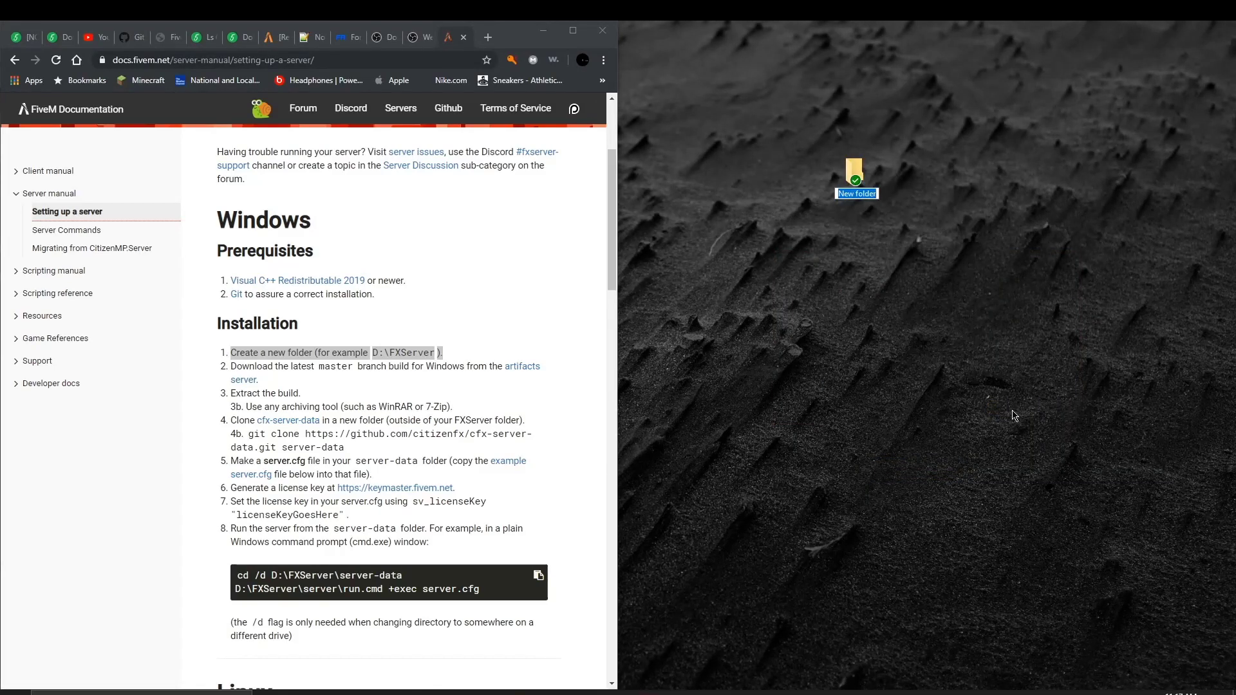
key("BackSpace")
type("test2a")
key("BackSpace")
type("server")
key("Return")
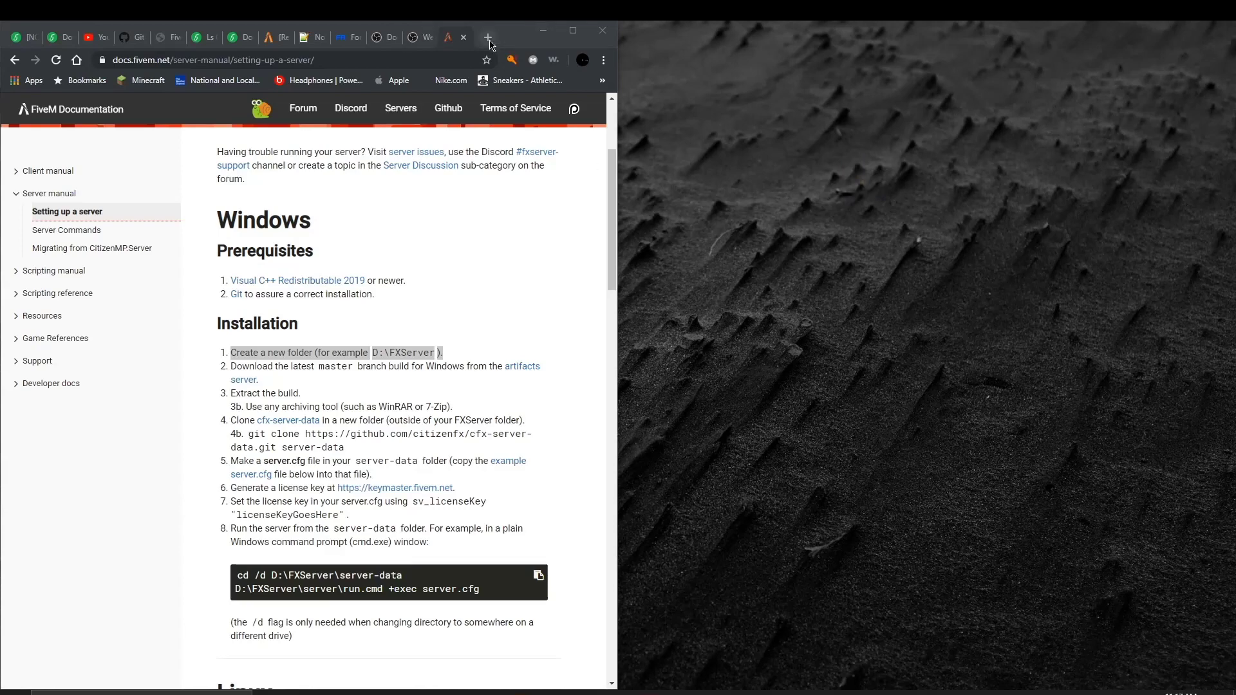
left_click_drag(509, 36, 1235, 90)
key("Escape")
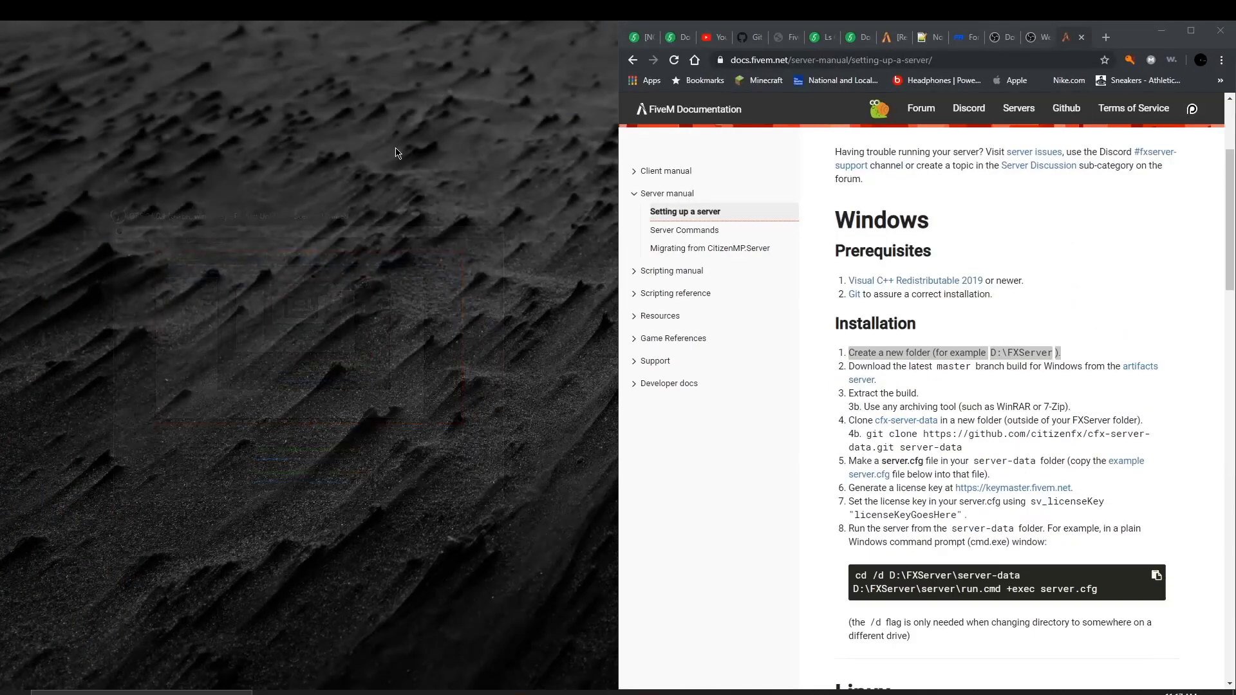
Step: Download server.zip from artifacts build 1633 and open it in WinRAR
left_click(1145, 366)
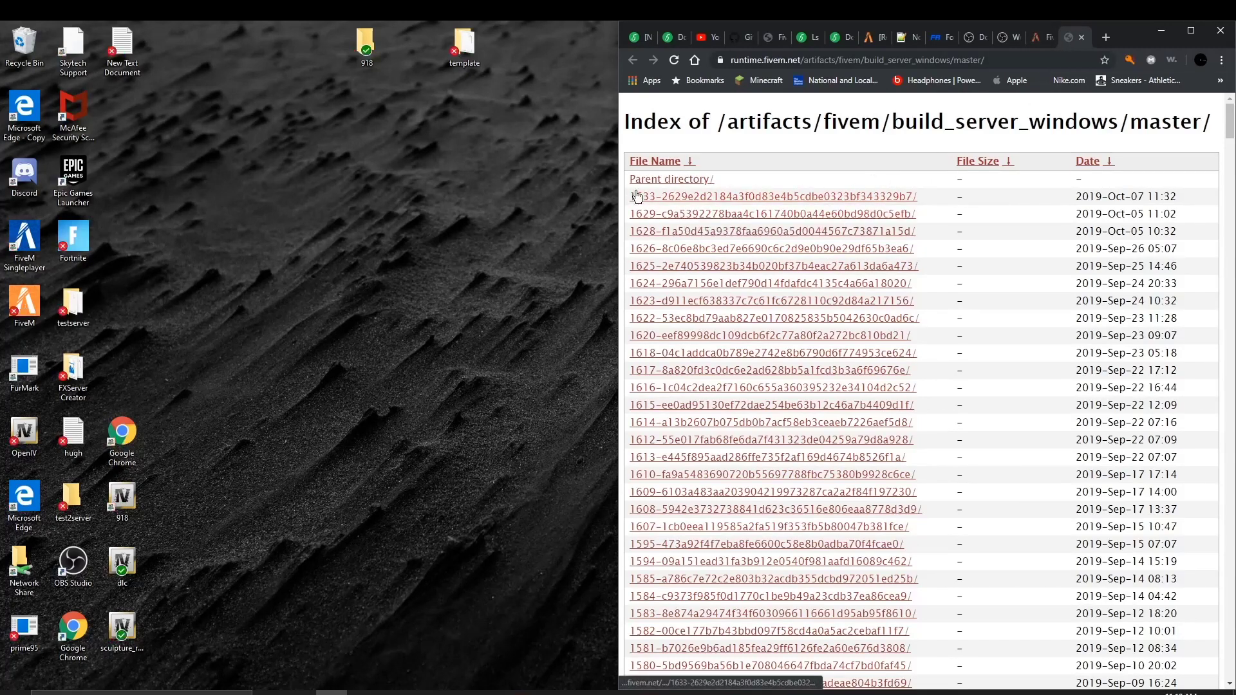
left_click(787, 199)
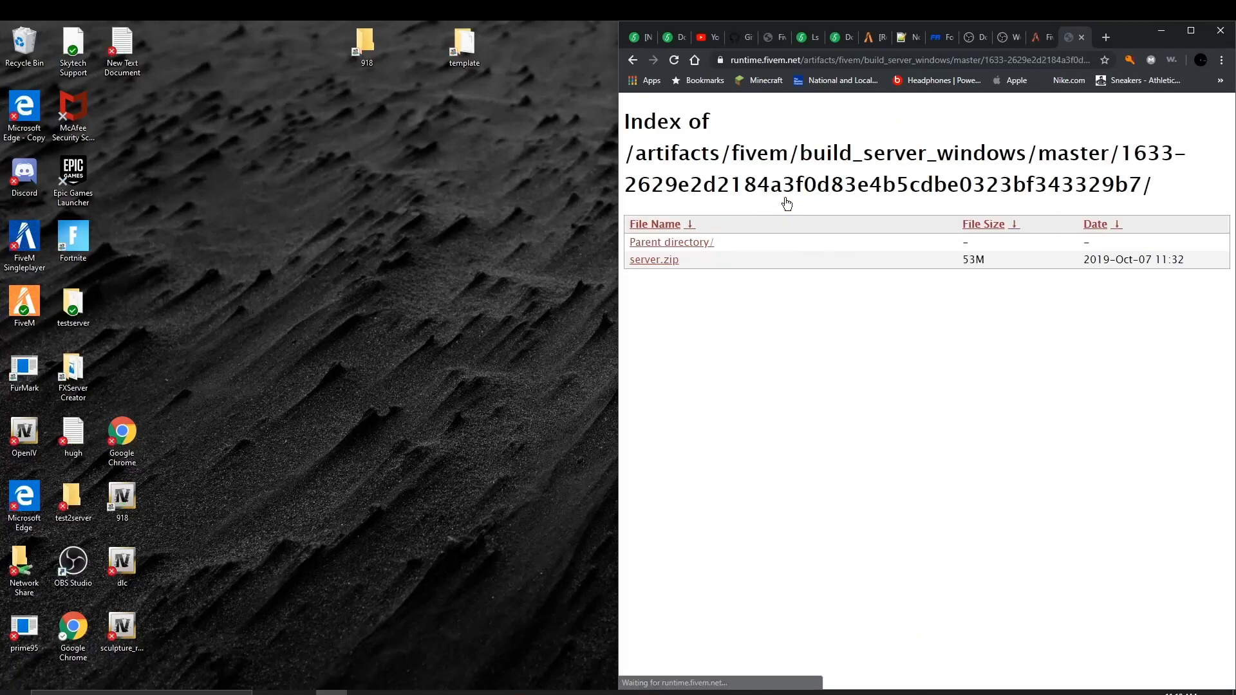
left_click(647, 261)
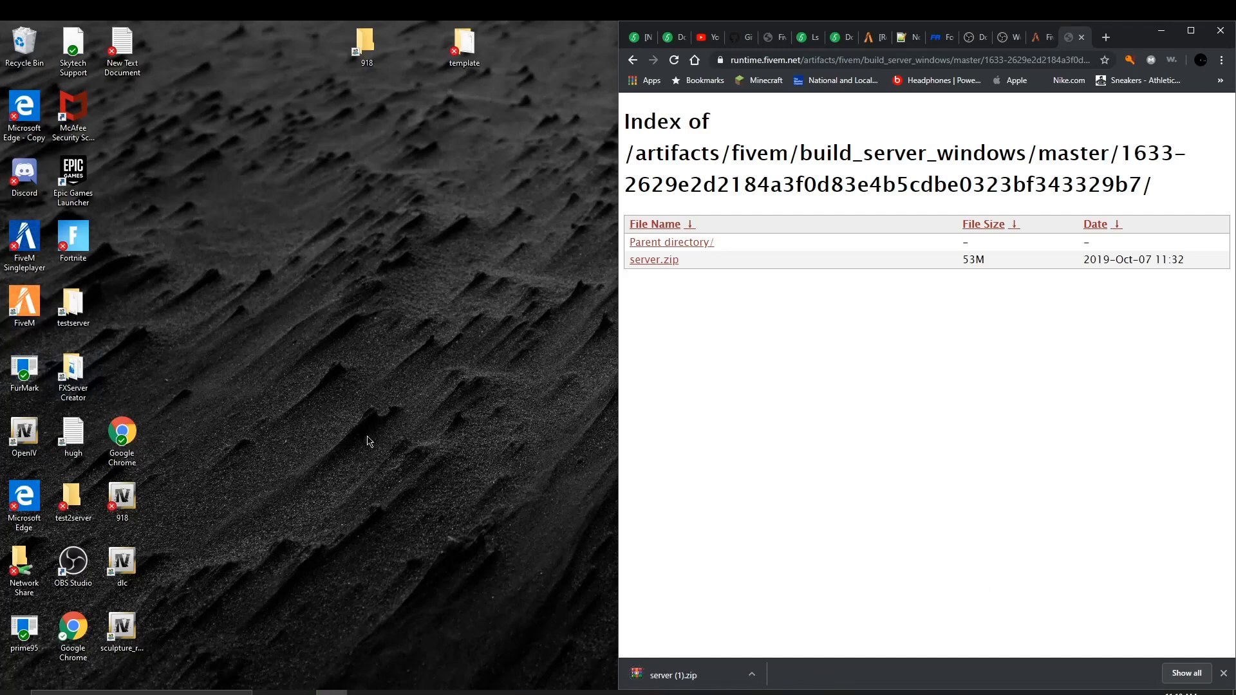
left_click(663, 670)
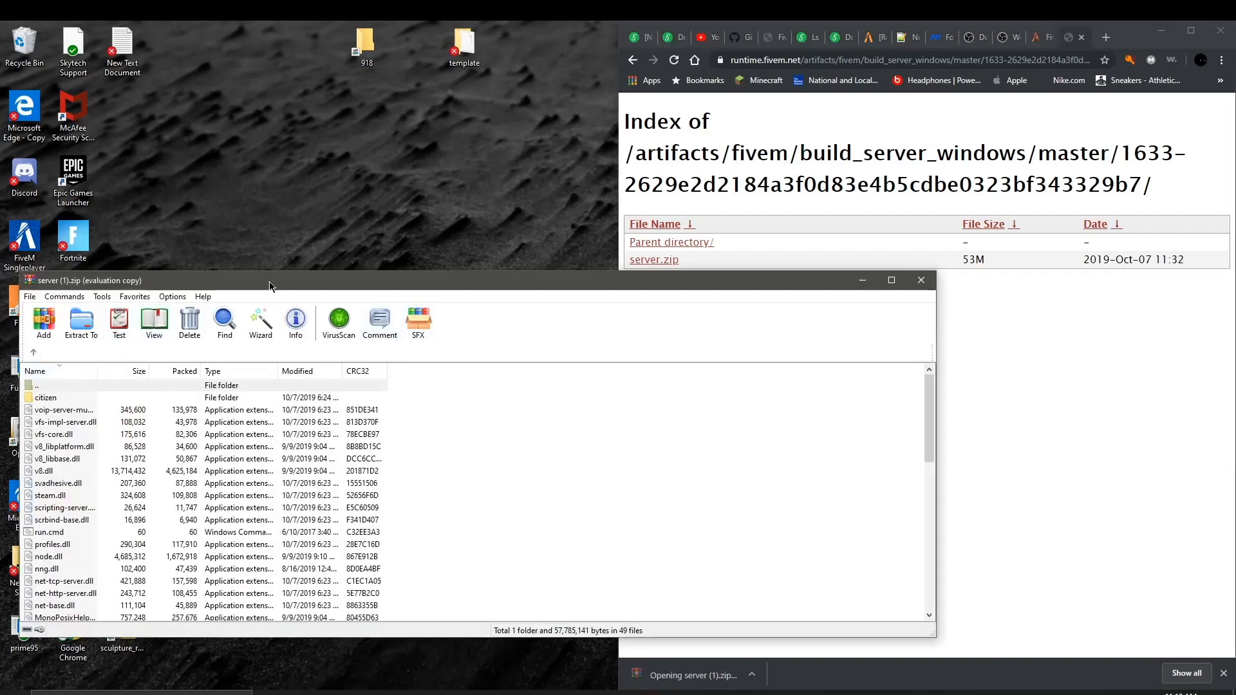
Step: Select all server.zip files in WinRAR and drag them into the test2server folder
left_click_drag(269, 280, 860, 97)
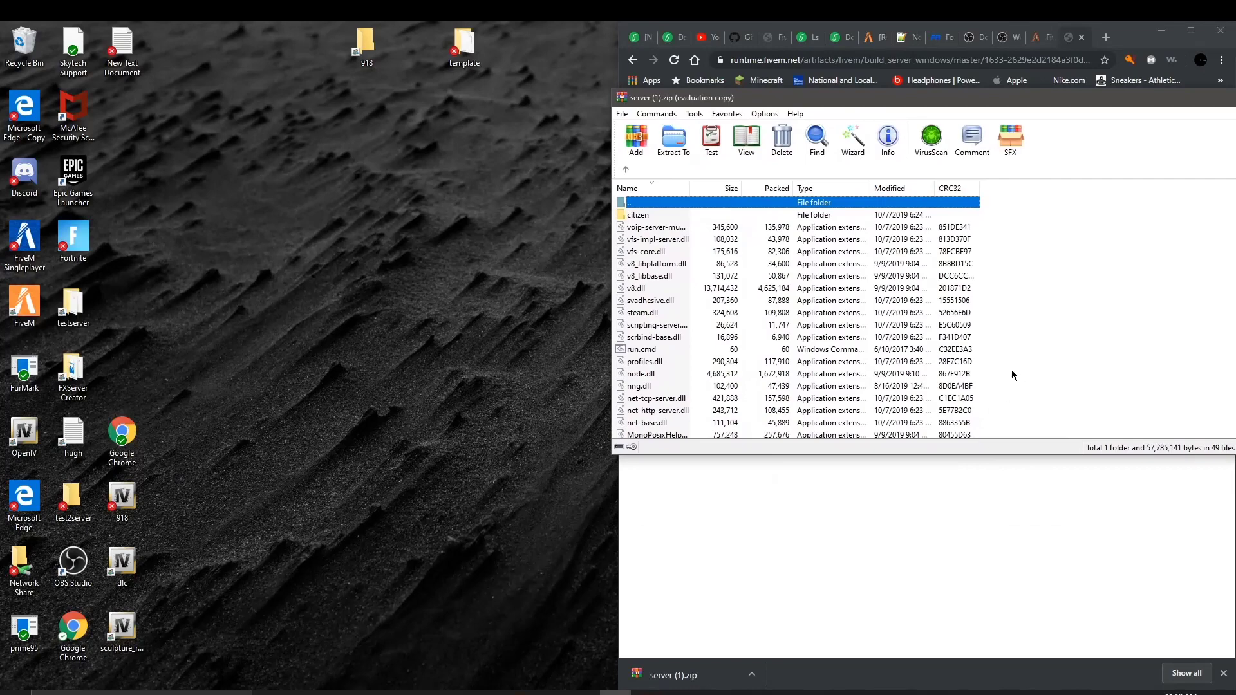
left_click_drag(1008, 455, 1021, 585)
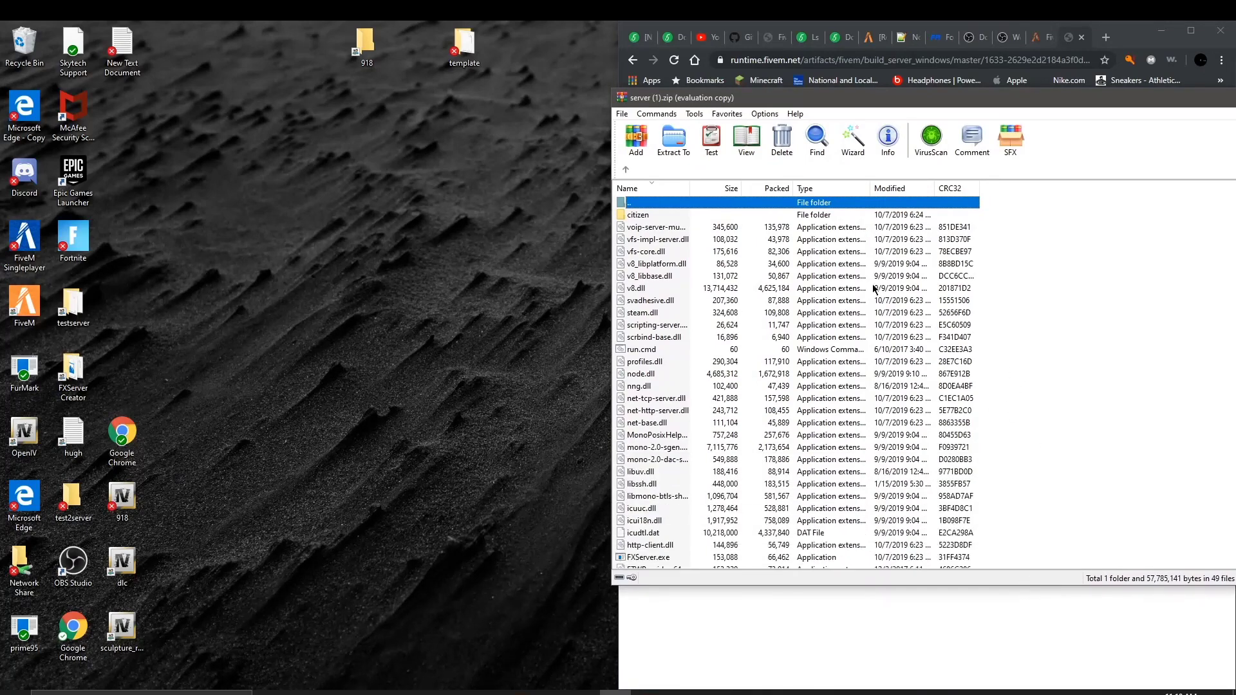
scroll(658, 281, "down", 3)
scroll(721, 402, "up", 1)
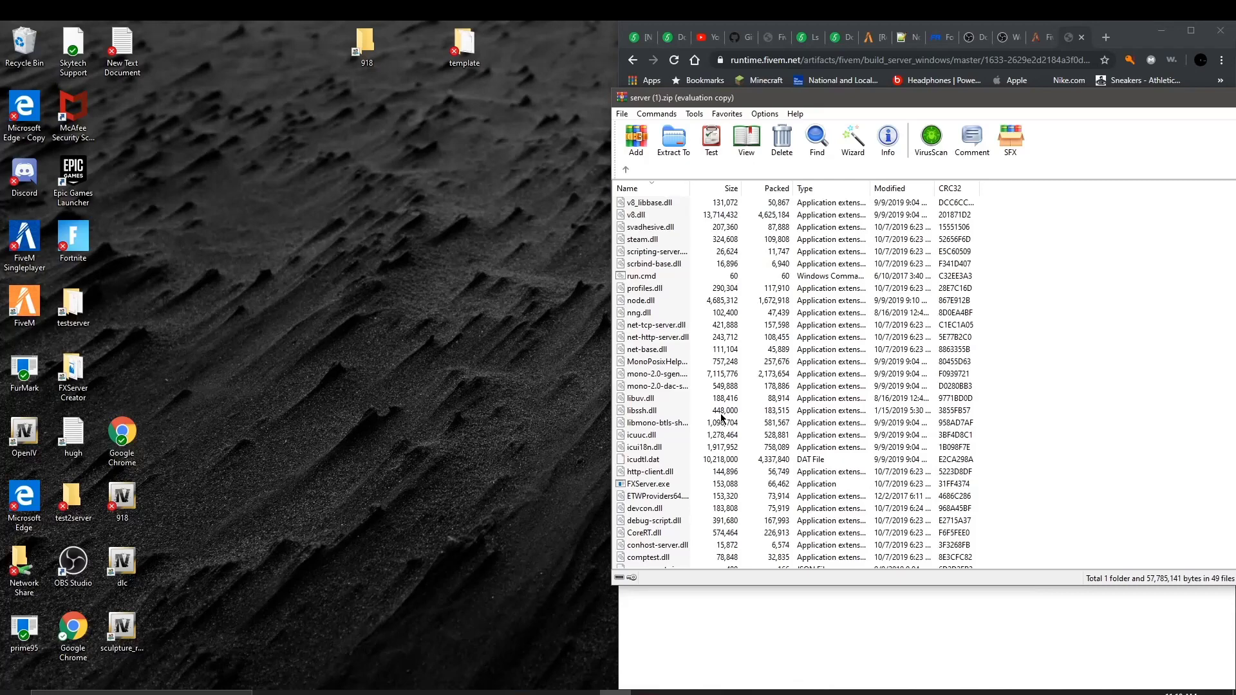
scroll(882, 290, "up", 2)
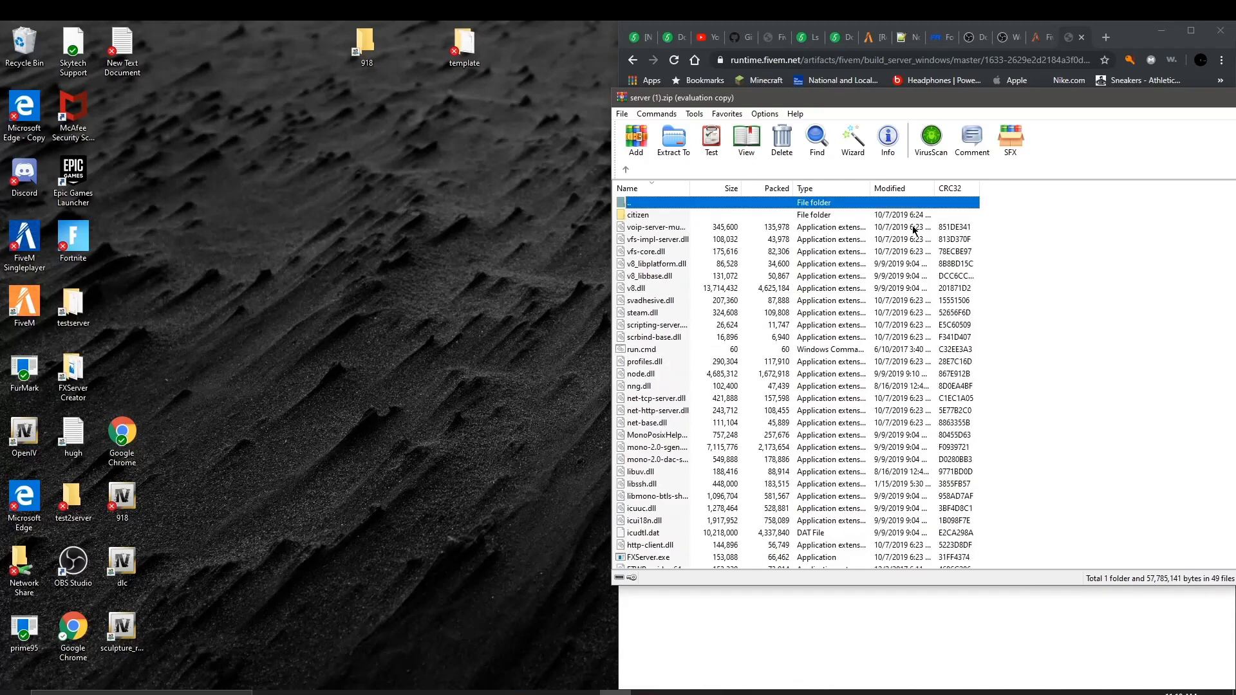
left_click_drag(1017, 206, 965, 287)
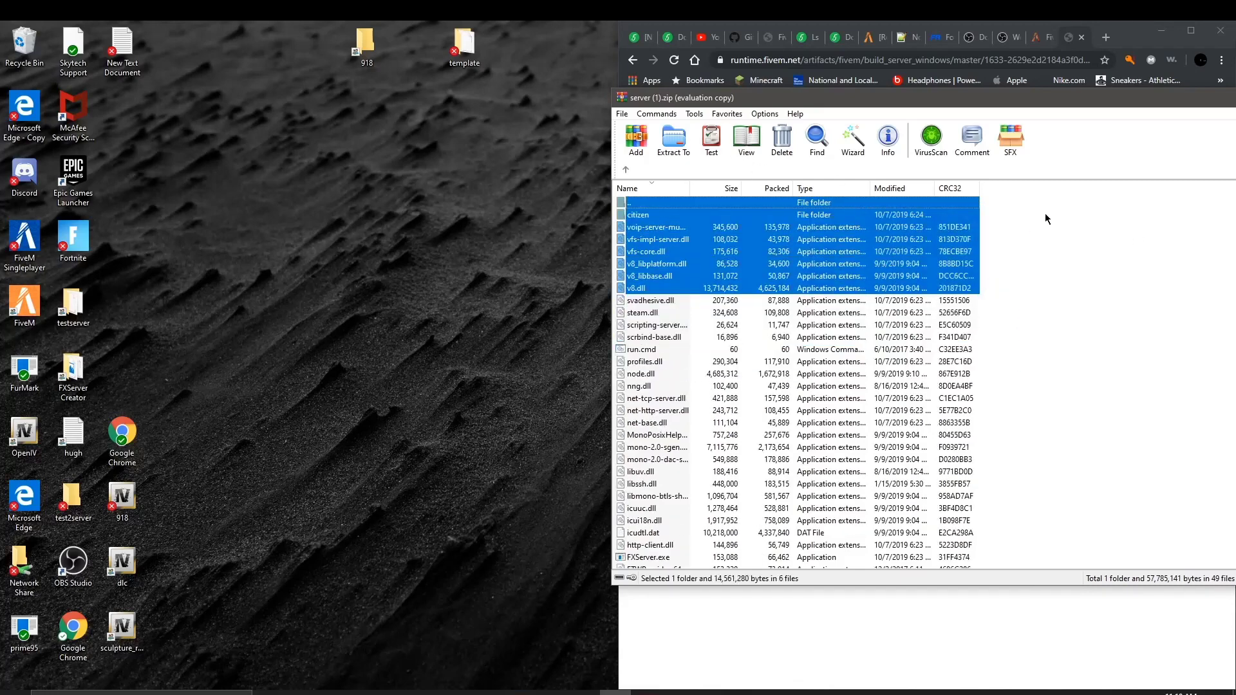
left_click(1046, 216)
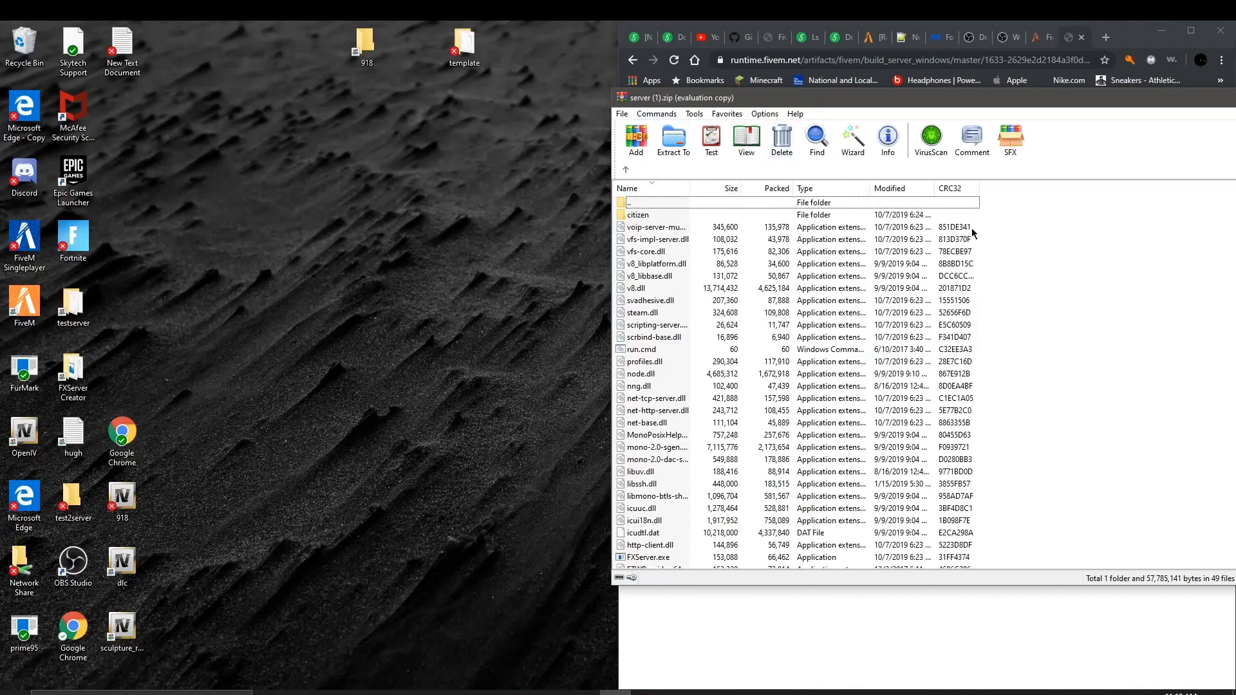
left_click_drag(994, 220, 850, 584)
left_click_drag(944, 505, 64, 515)
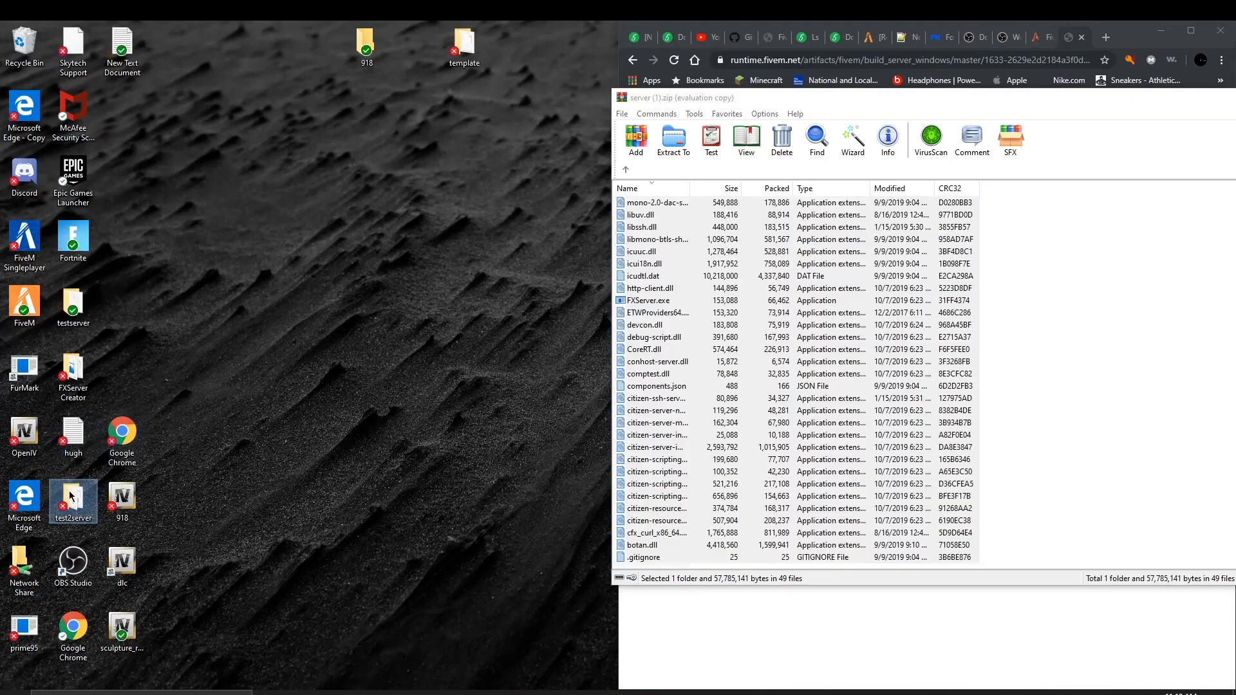
Step: Check test2server's 50 extracted items, close WinRAR, and return to the artifacts build list
double_click(68, 491)
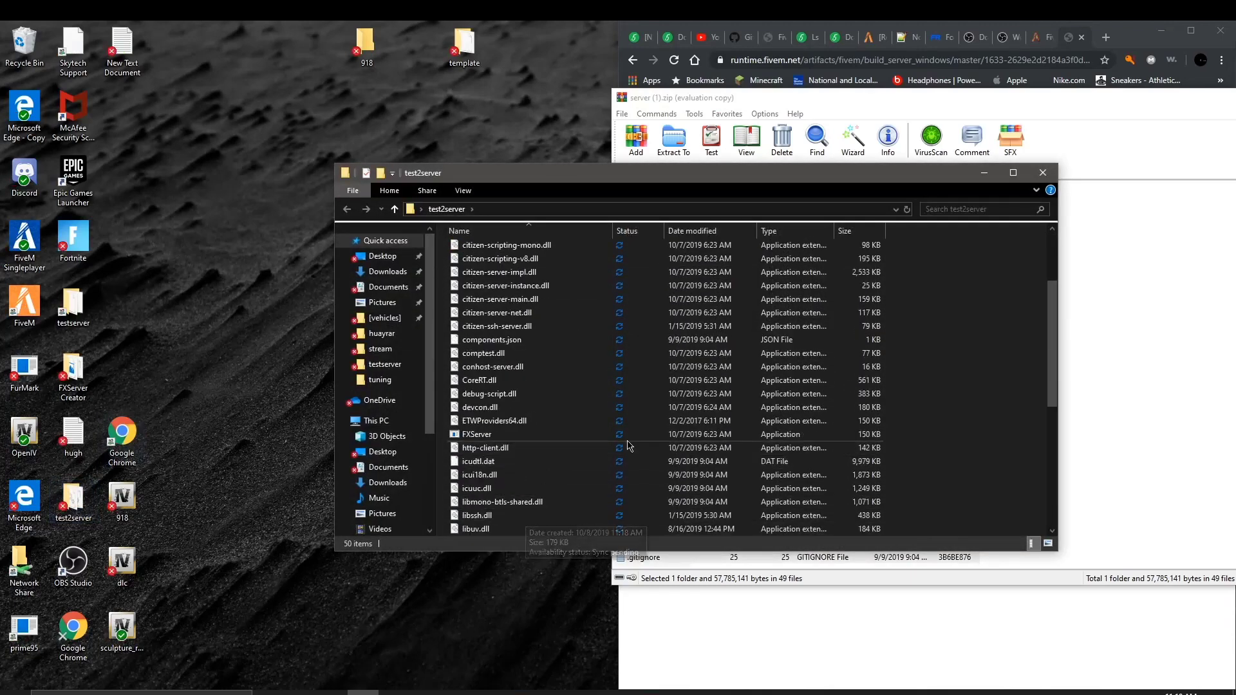
scroll(489, 396, "down", 7)
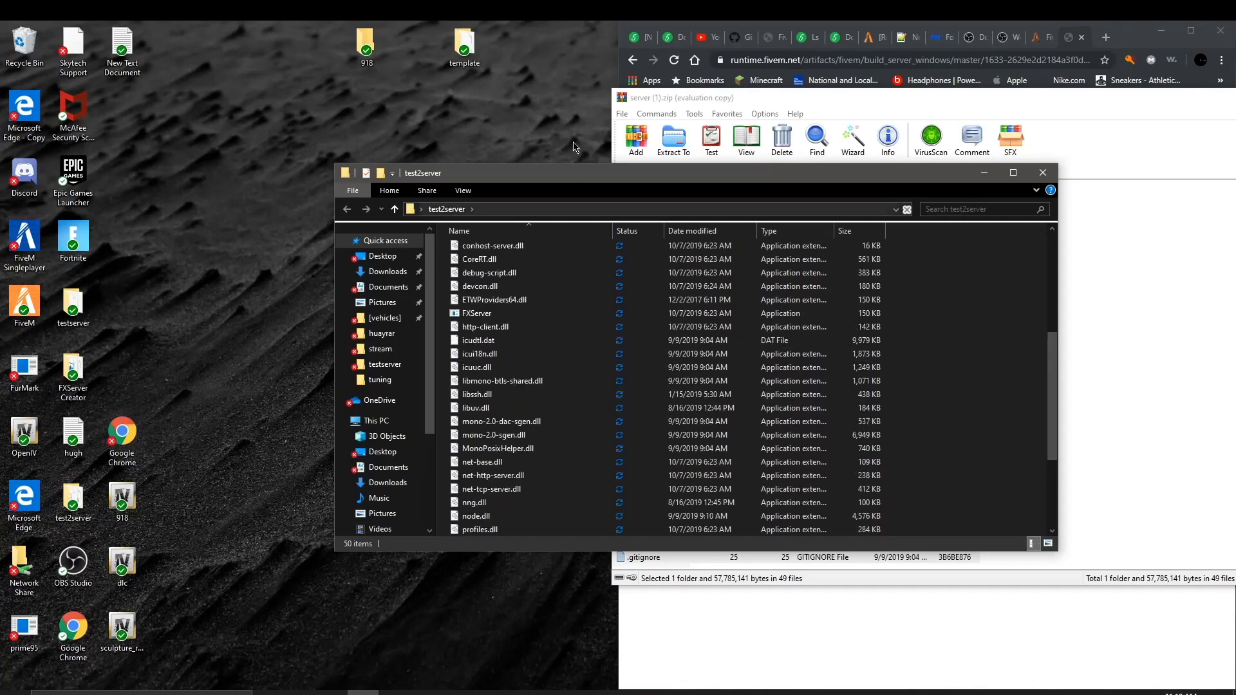
left_click(986, 172)
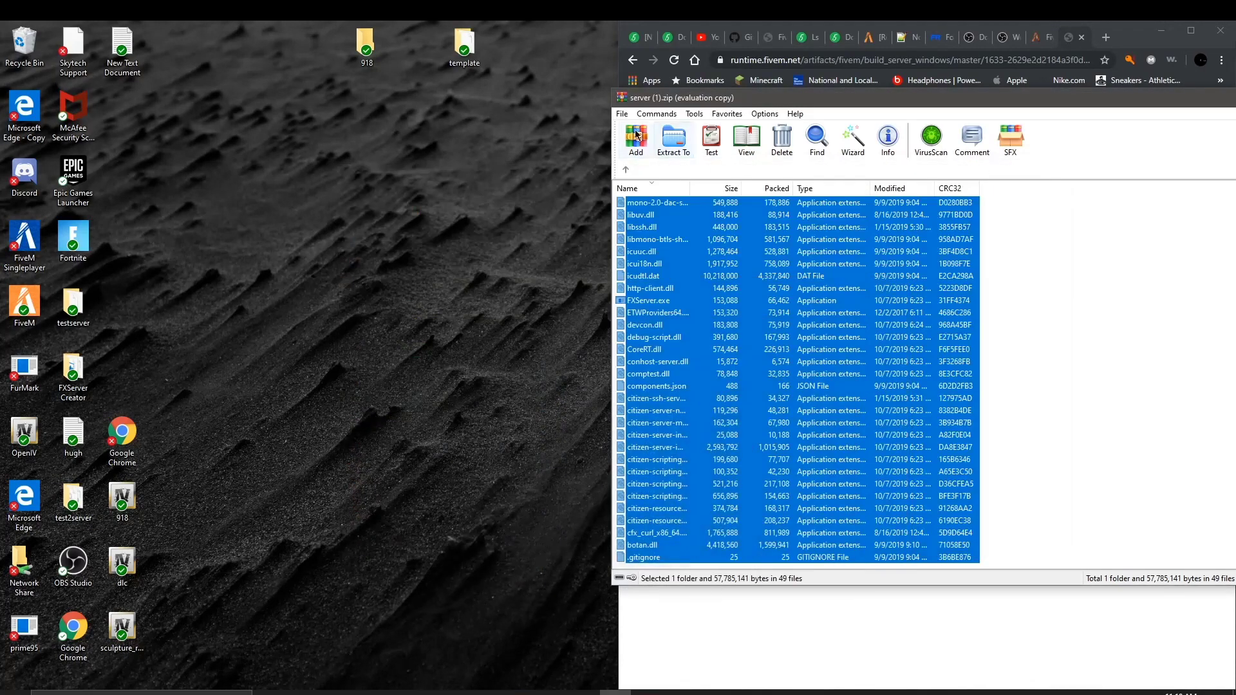
left_click_drag(822, 89, 261, 164)
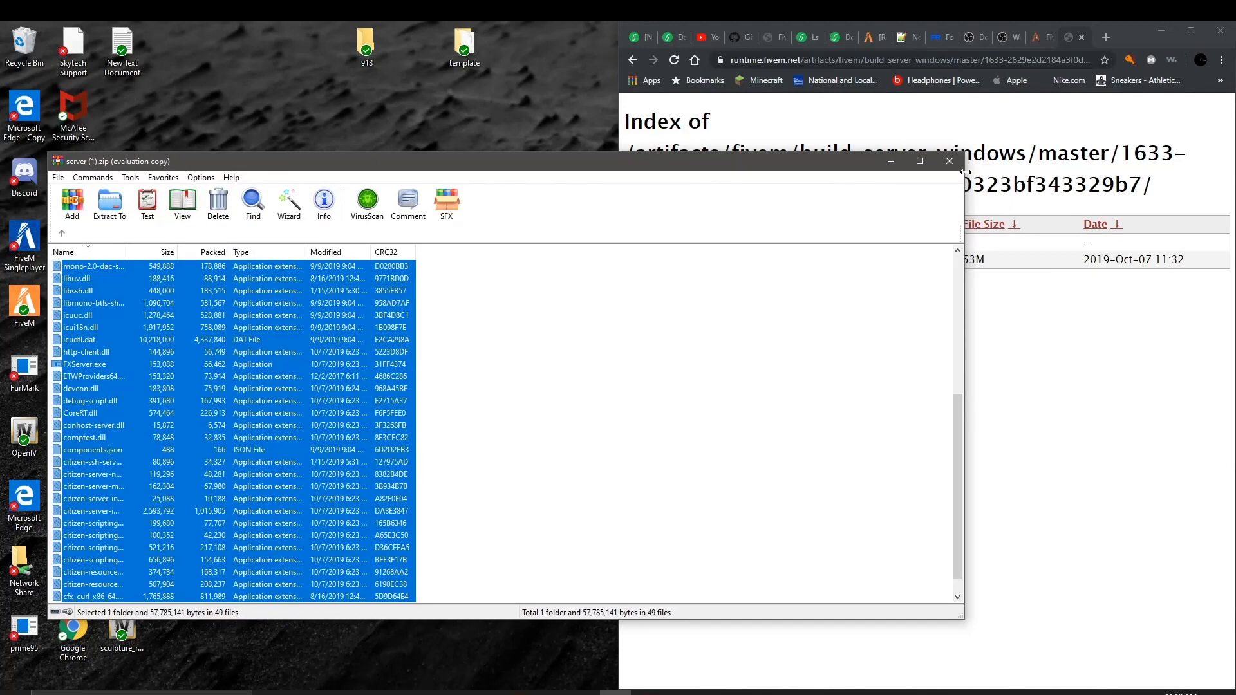
left_click(950, 161)
left_click(633, 60)
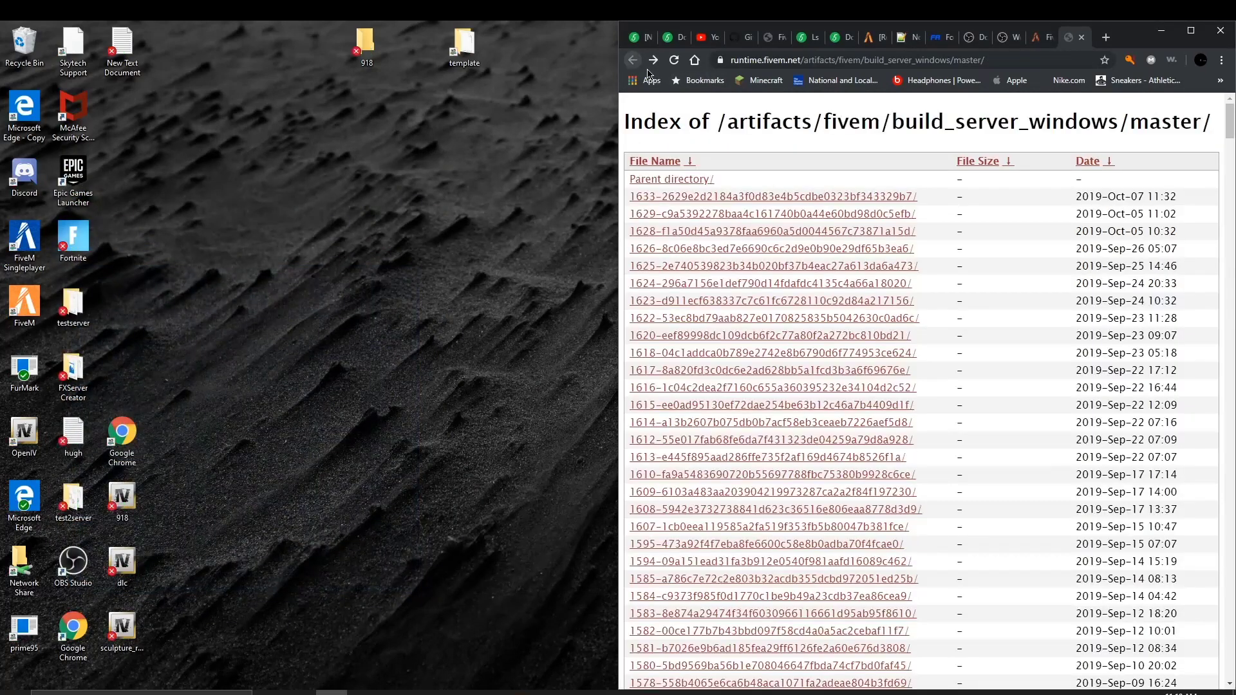
Step: Close the artifacts tab and download cfx-server-data-master.zip from GitHub's Clone or download menu
left_click(1082, 38)
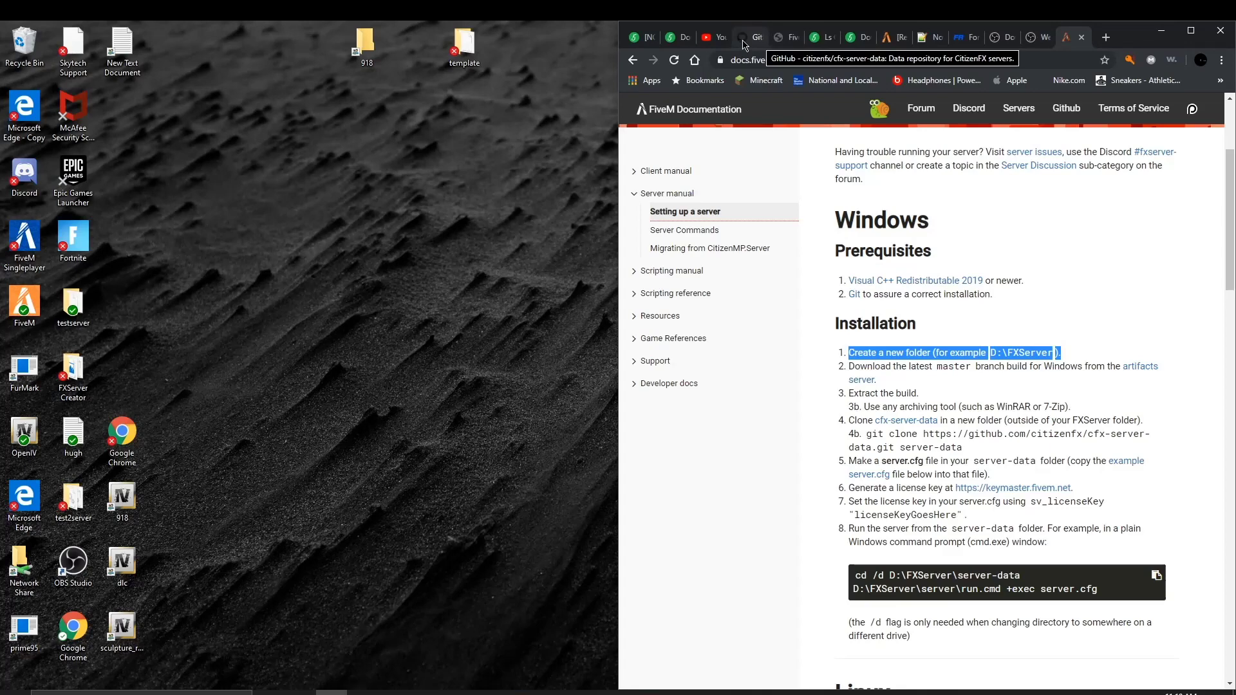
left_click(744, 44)
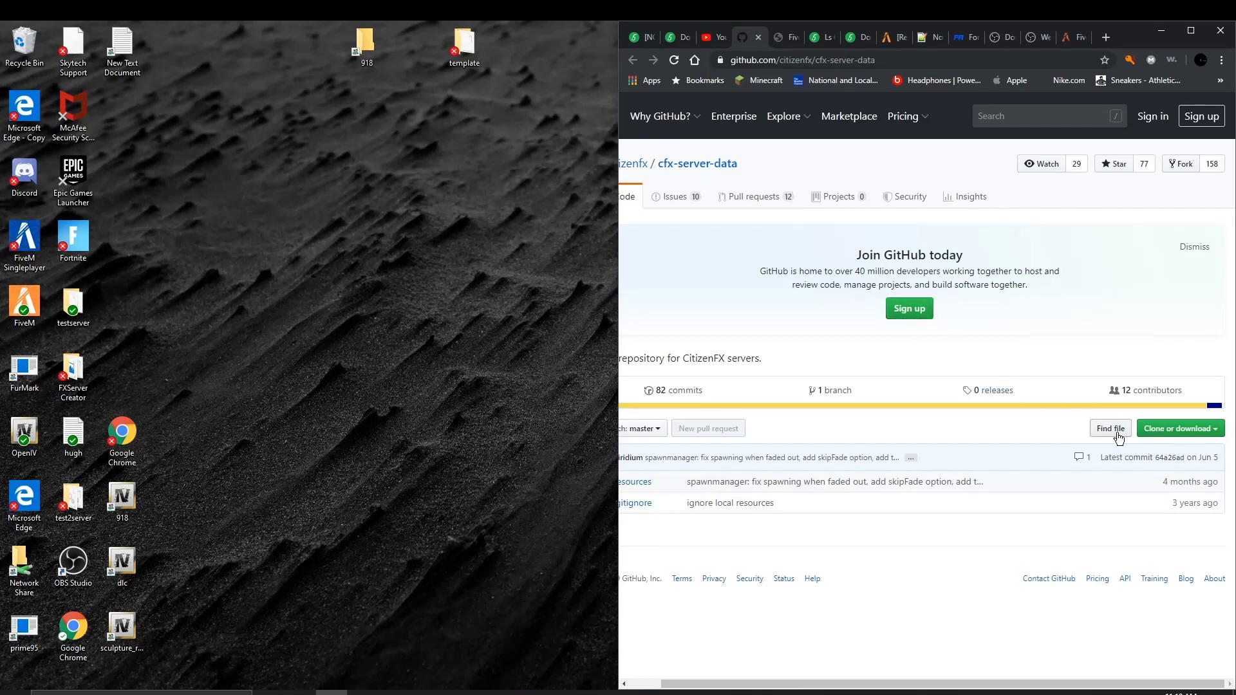
left_click(1149, 428)
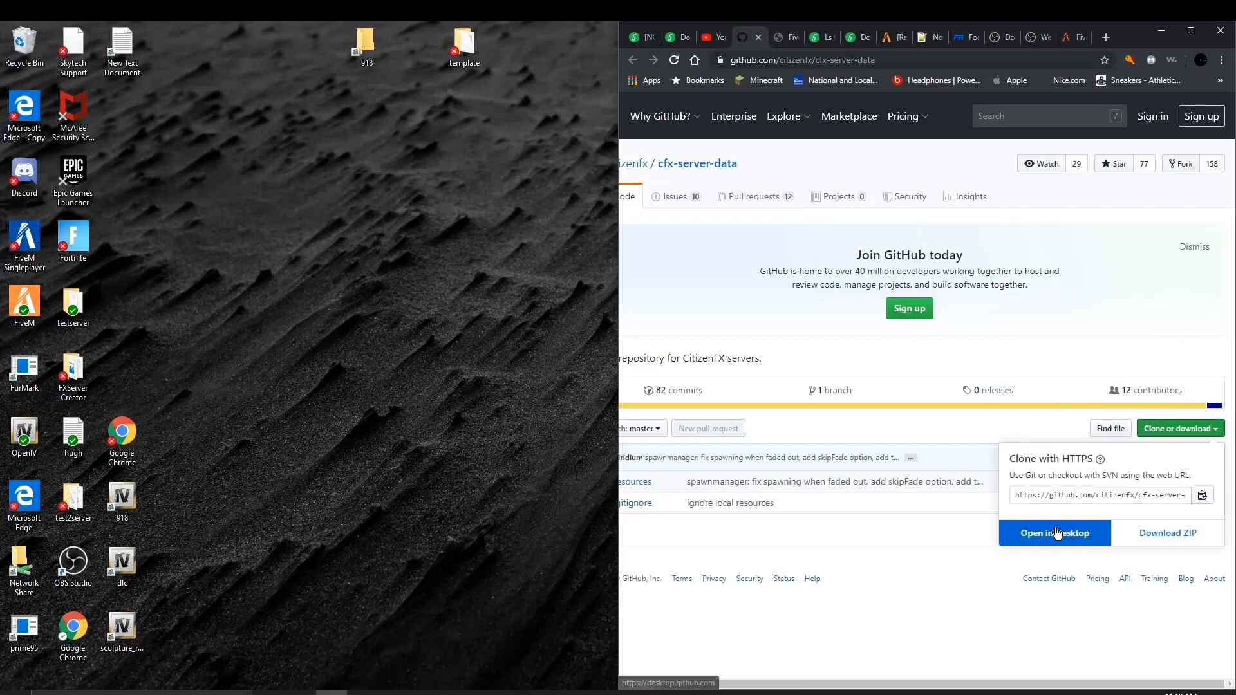
left_click(1168, 533)
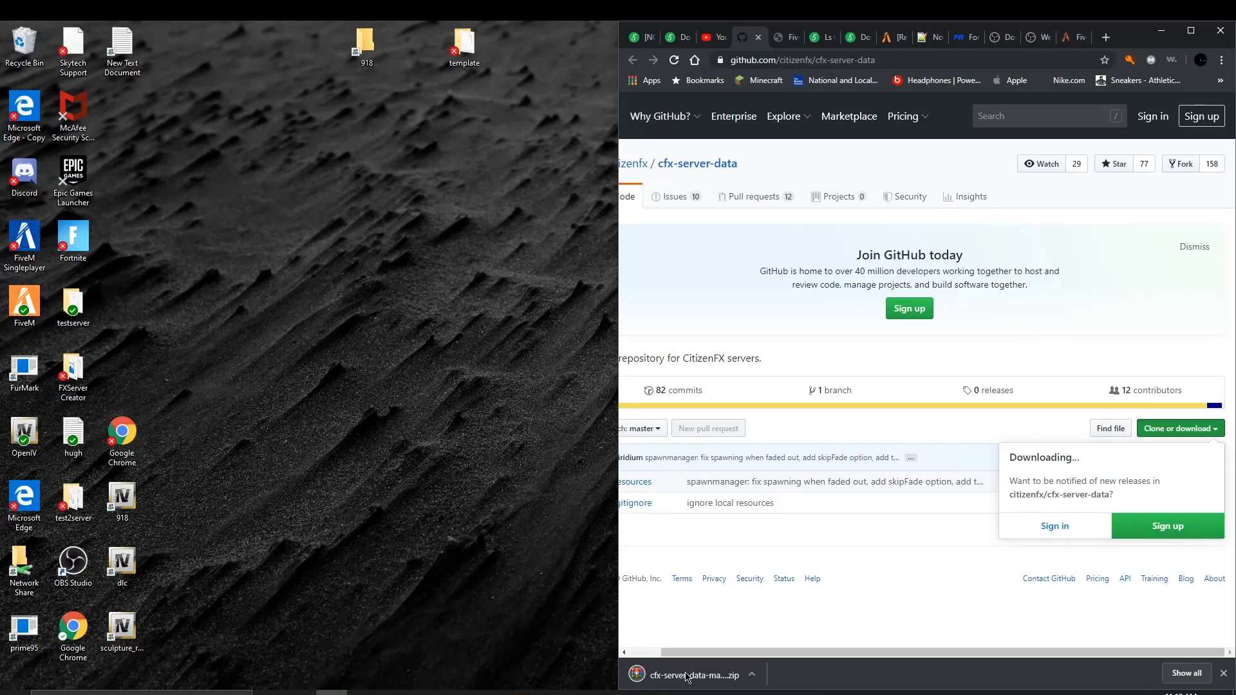
Step: Copy resources and .gitignore from cfx-server-data-master.zip into test2server, replacing the existing .gitignore
left_click(706, 680)
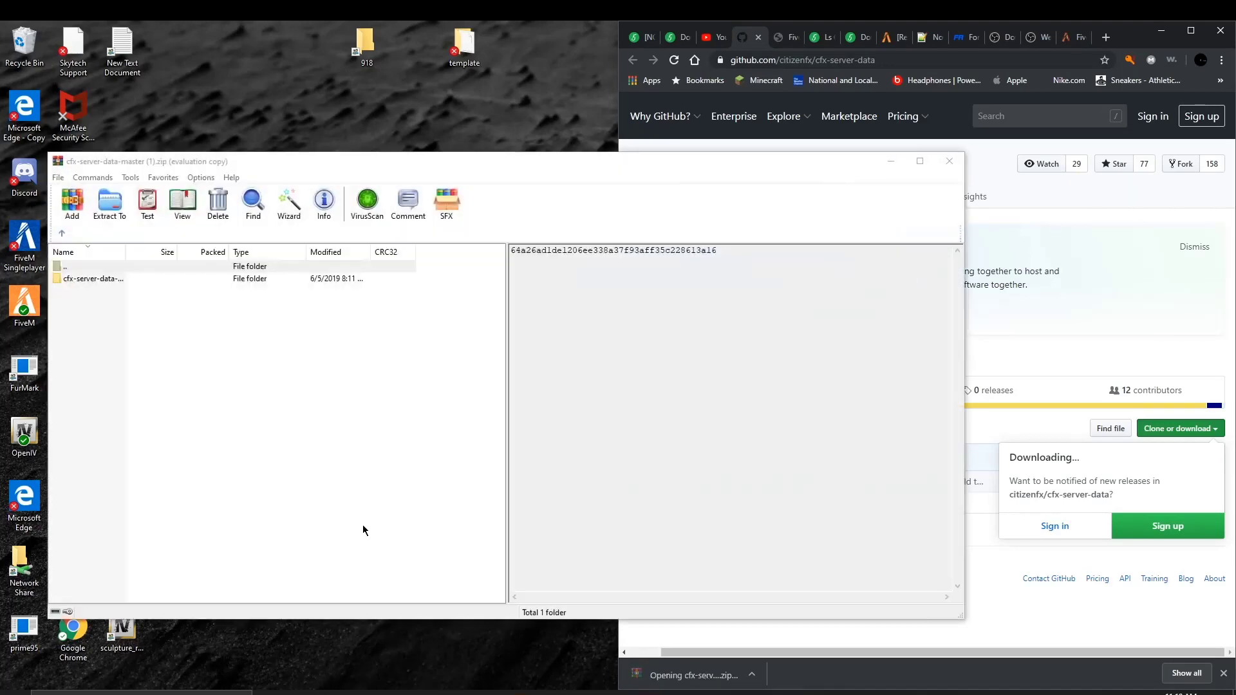
double_click(304, 278)
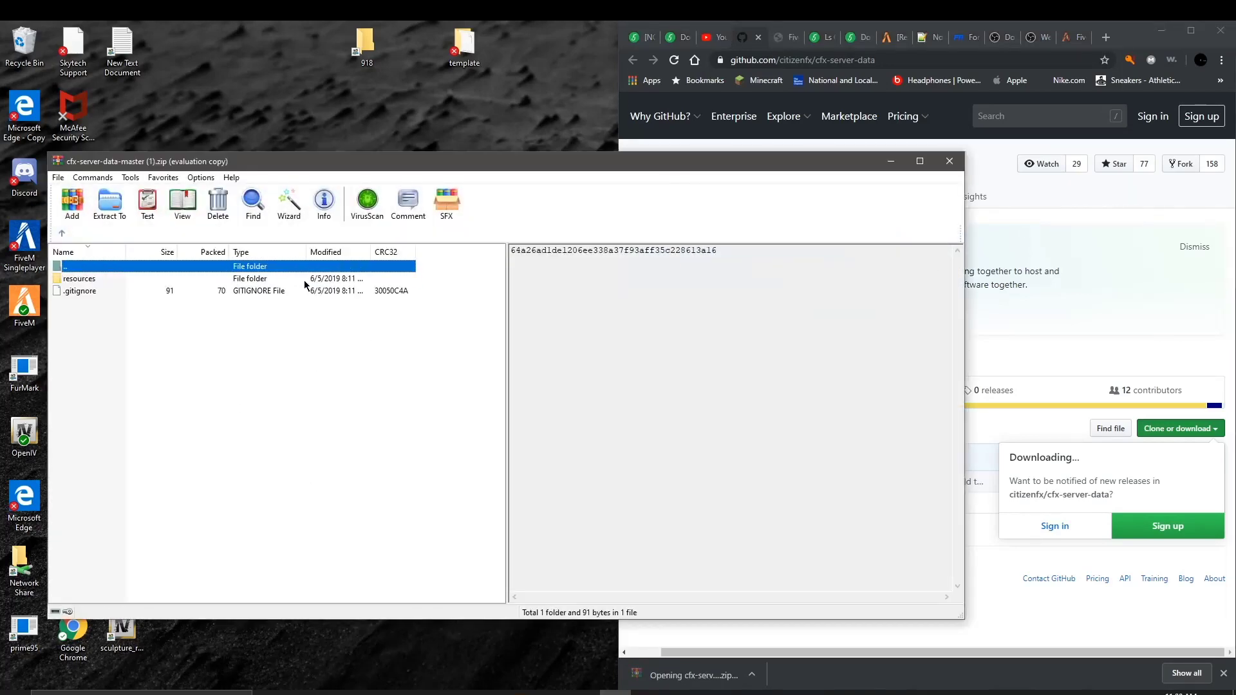
left_click_drag(297, 370, 85, 587)
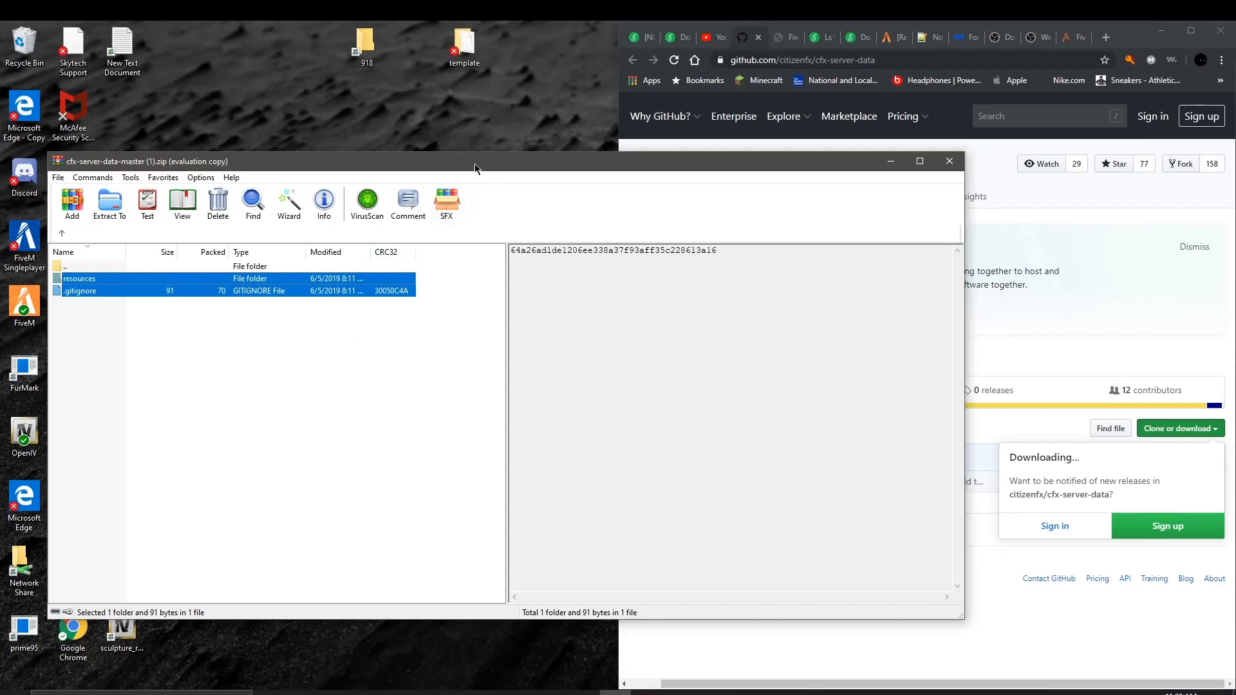
left_click_drag(474, 162, 741, 151)
left_click_drag(612, 279, 74, 509)
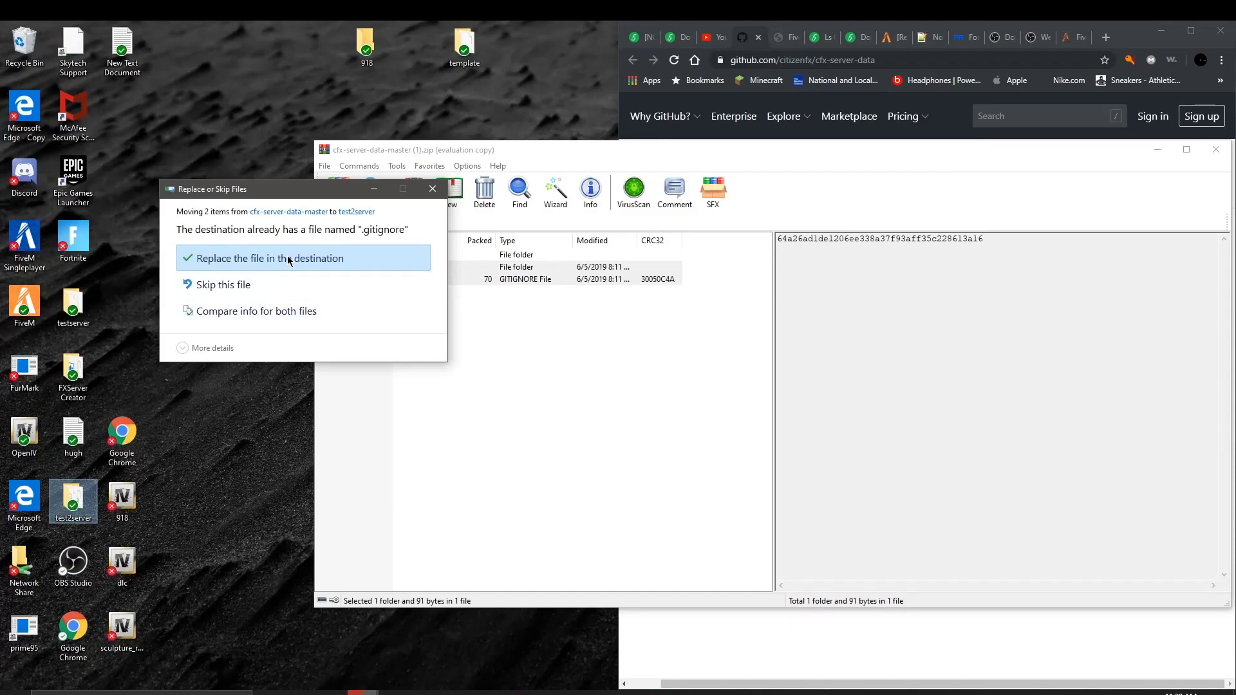
left_click(289, 260)
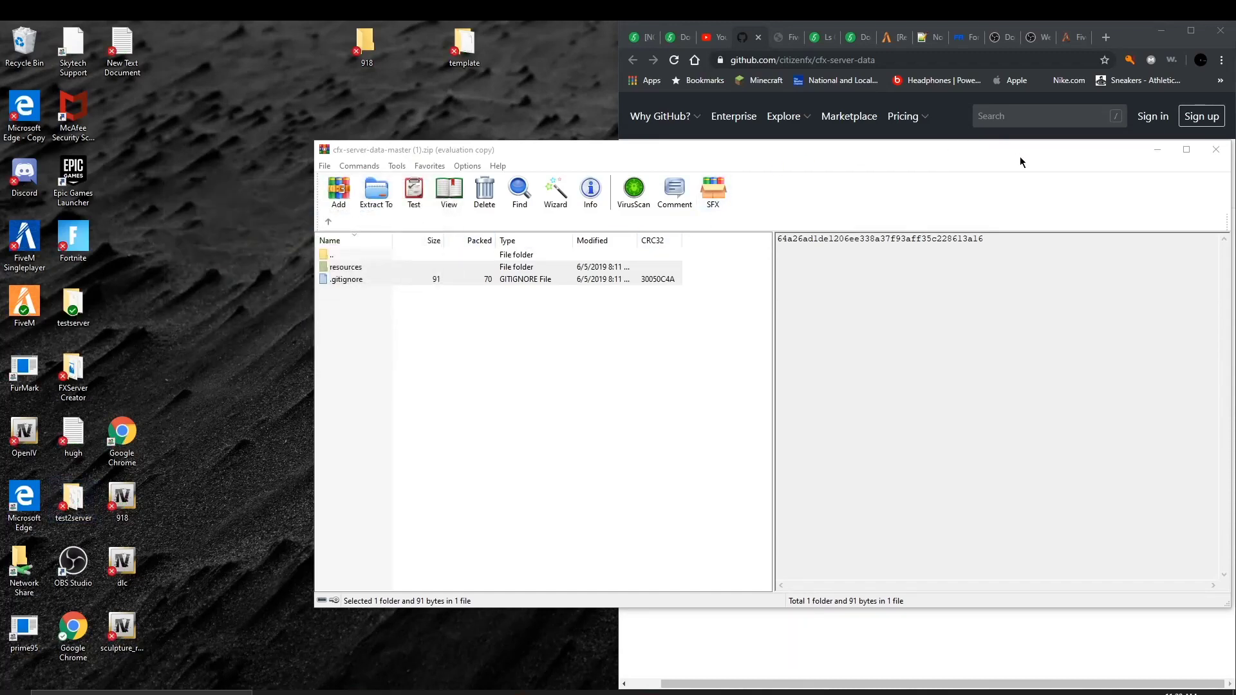
left_click(1223, 150)
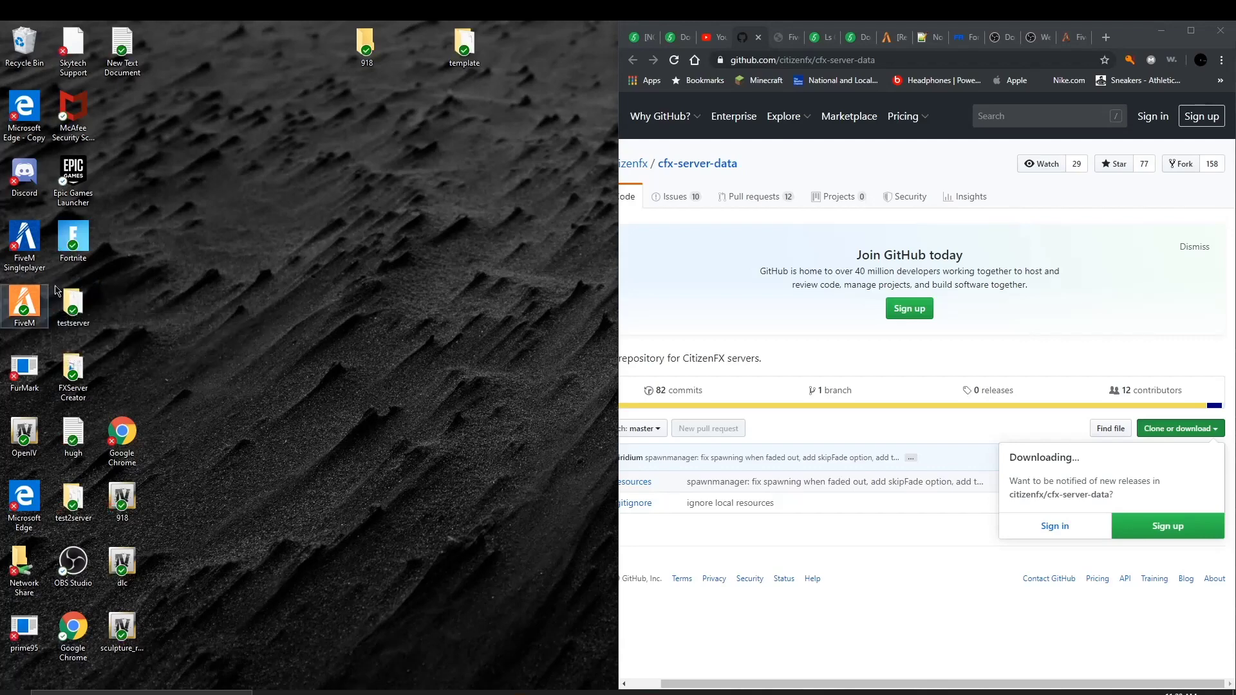
Step: Create a new text document named df inside the test2server folder
mouse_move(72, 300)
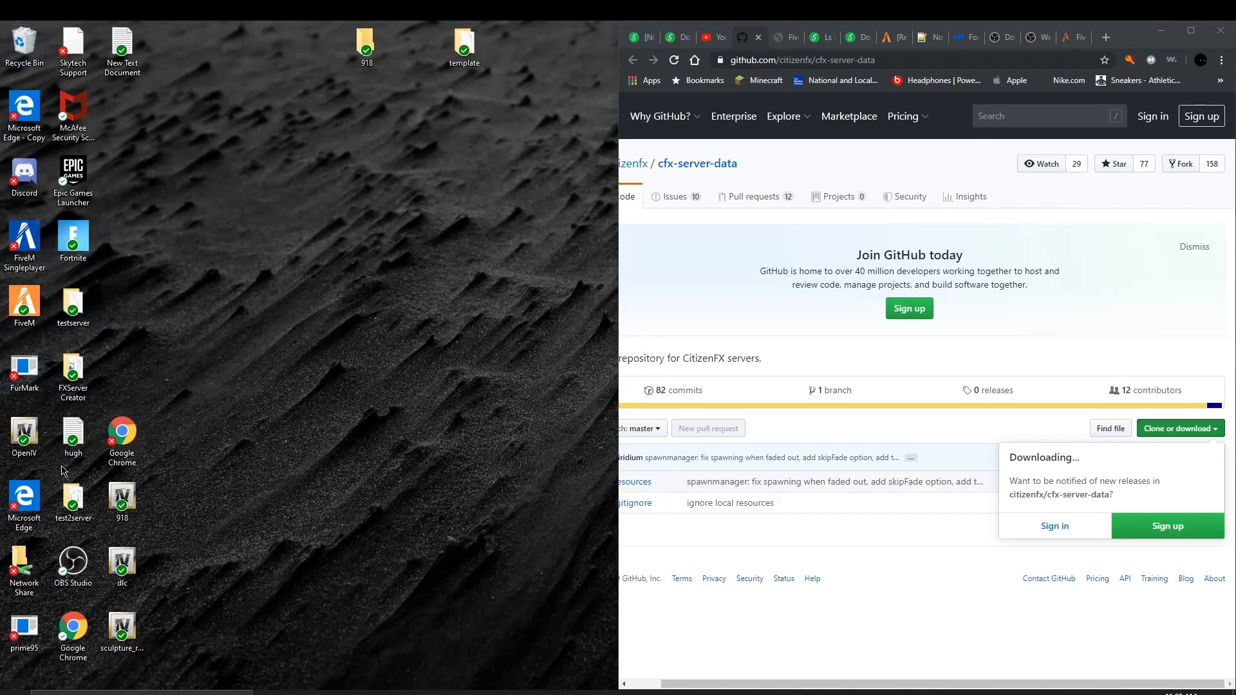
double_click(73, 499)
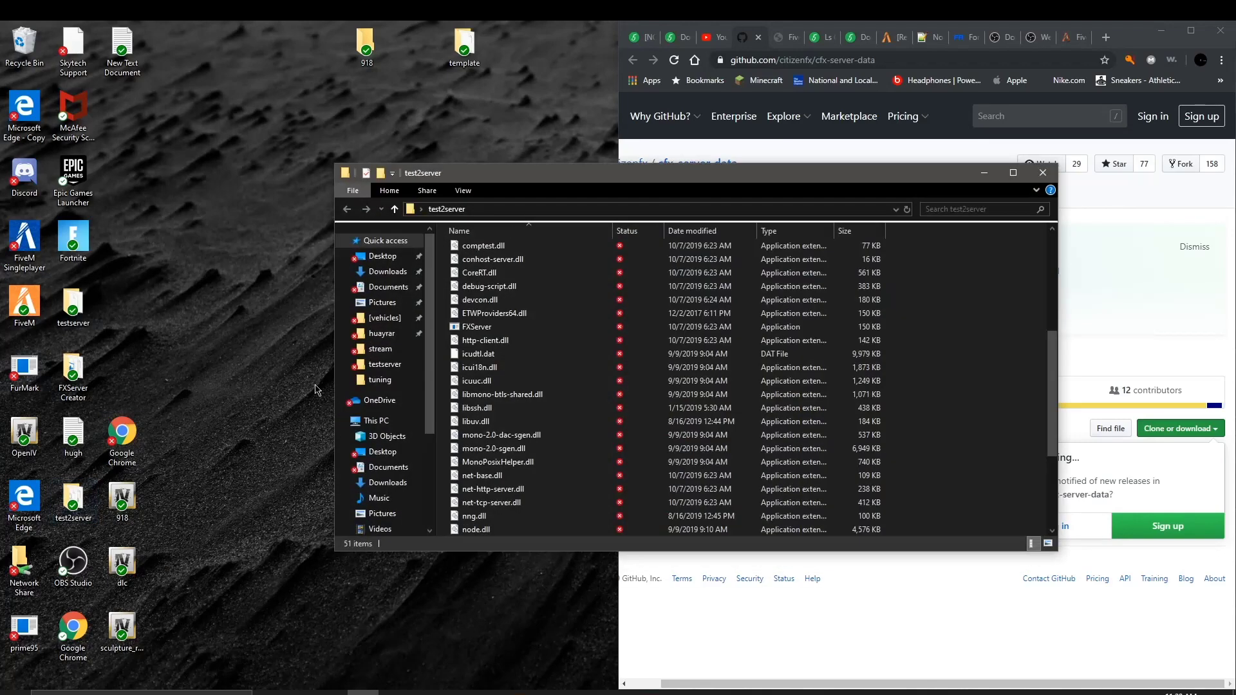
right_click(441, 390)
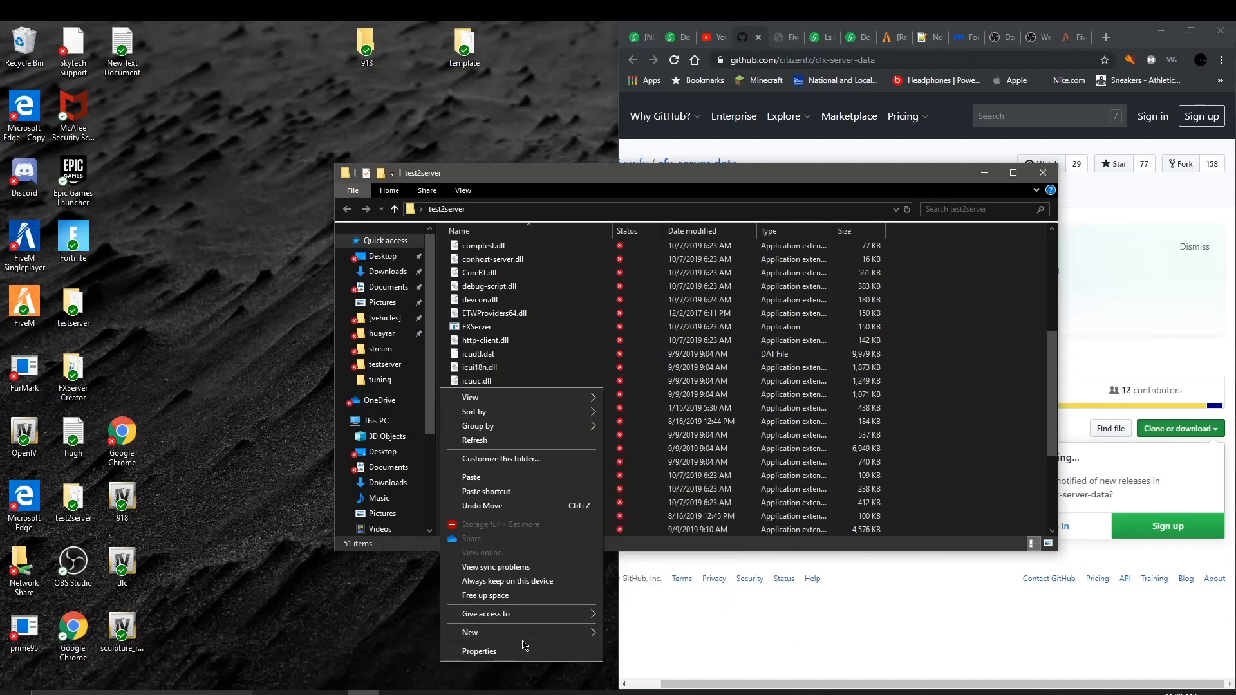
mouse_move(541, 636)
left_click(657, 604)
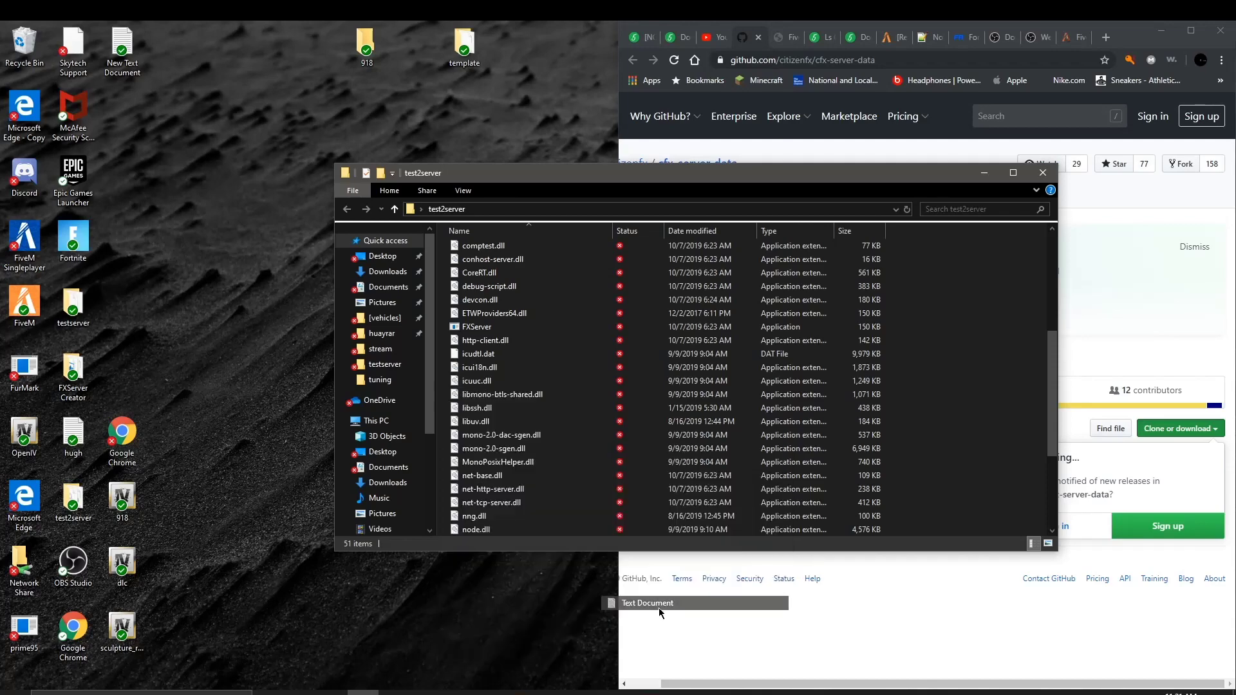
key("BackSpace")
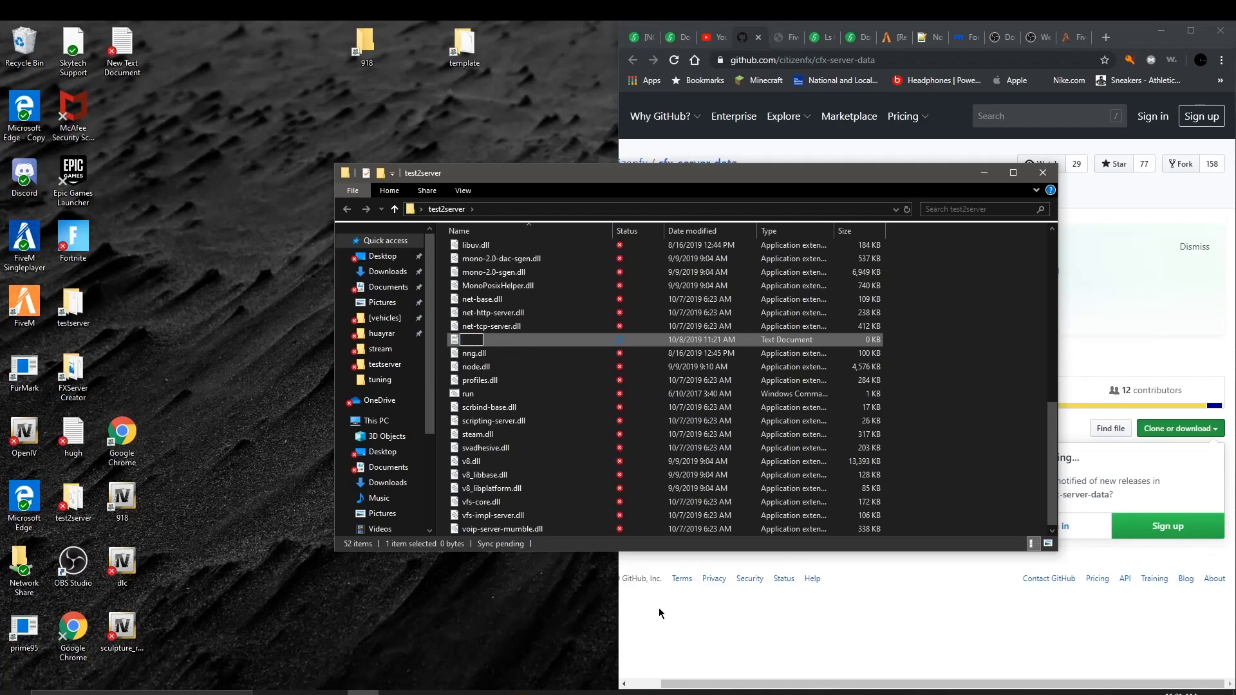
type("dfgtrh")
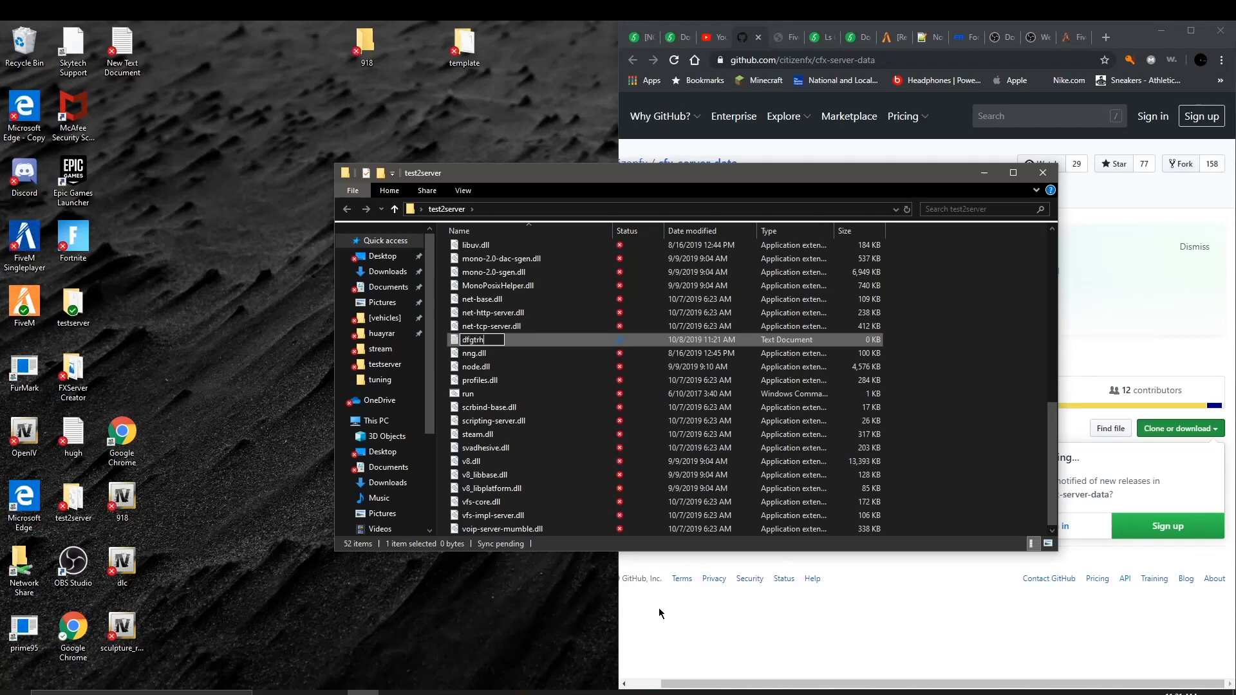
key("BackSpace")
key("BackSpace")
key("BackSpace")
key("BackSpace")
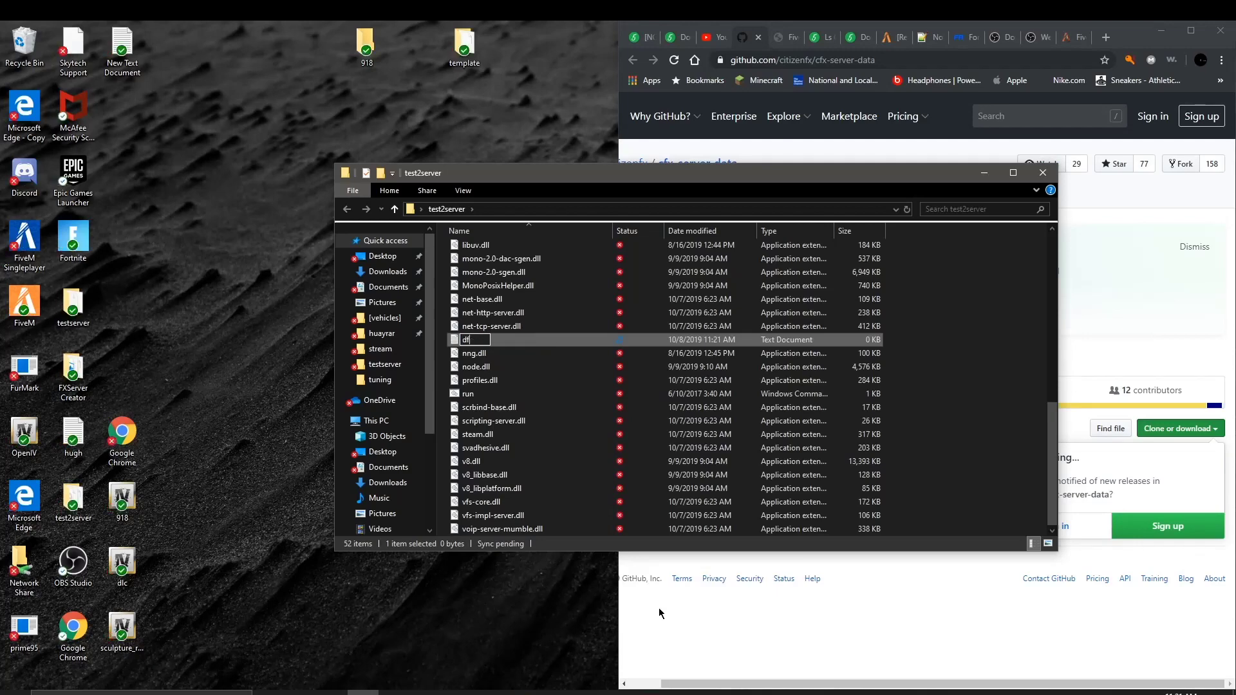
key("Return")
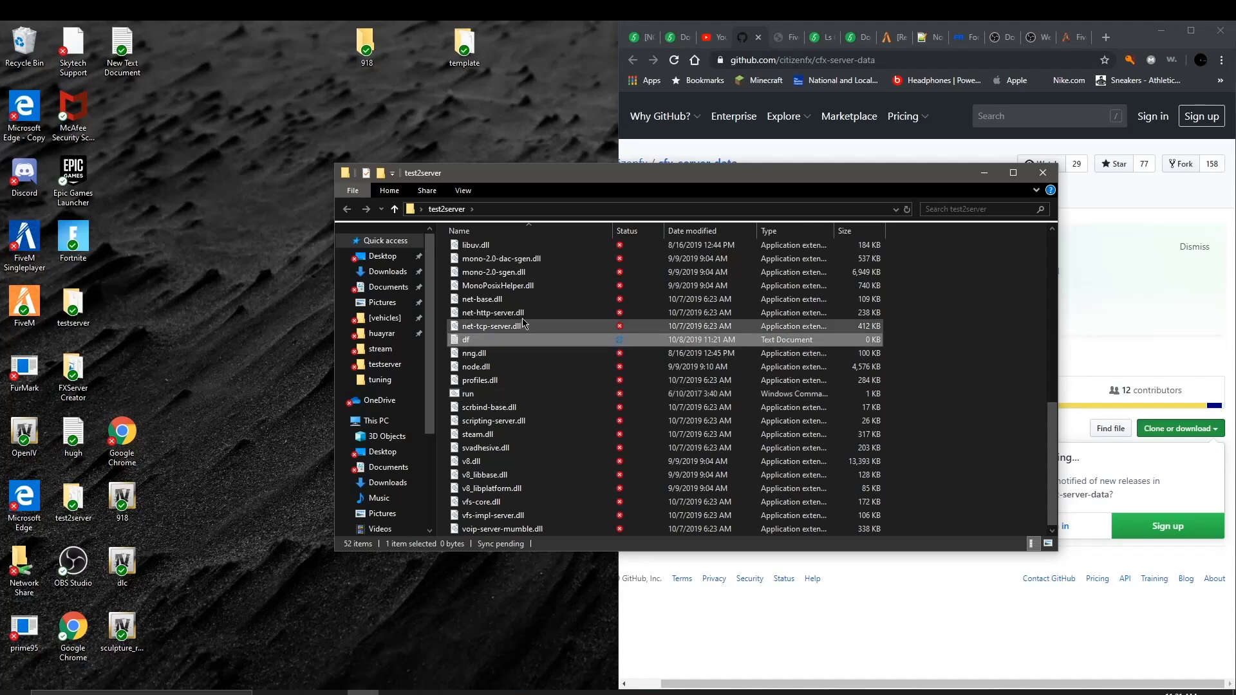
Step: Open df in Notepad and size its window at the top-left beside the browser
double_click(537, 340)
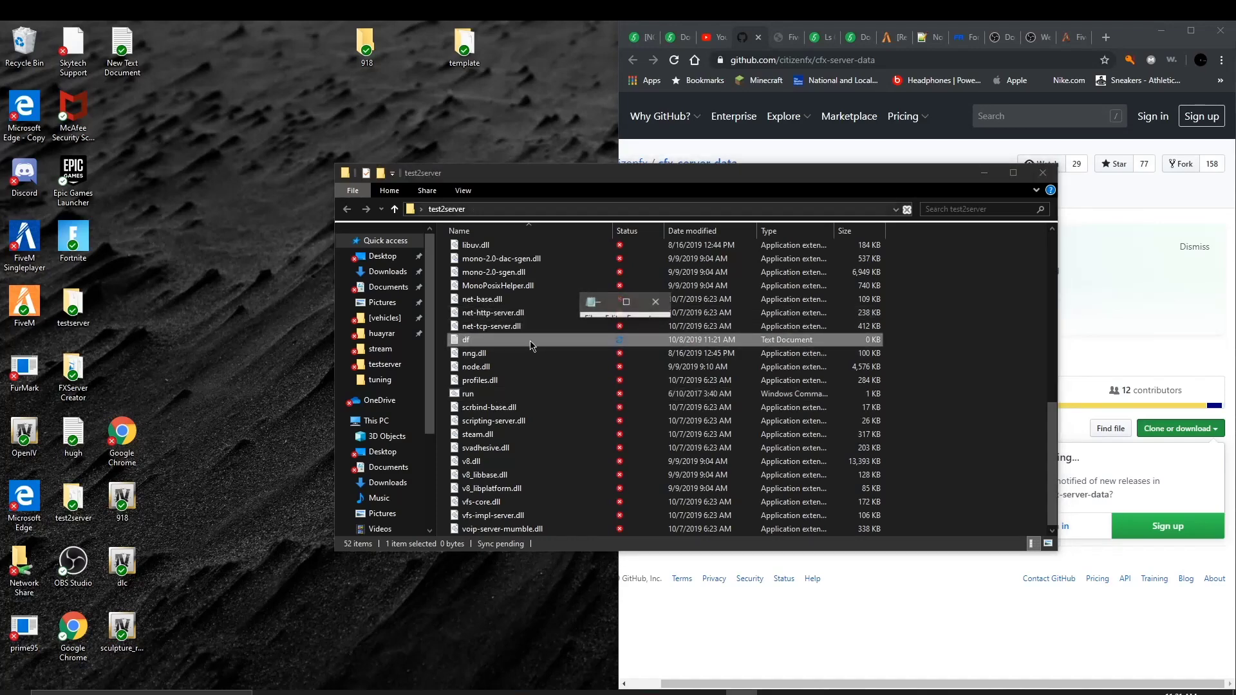
left_click(627, 303)
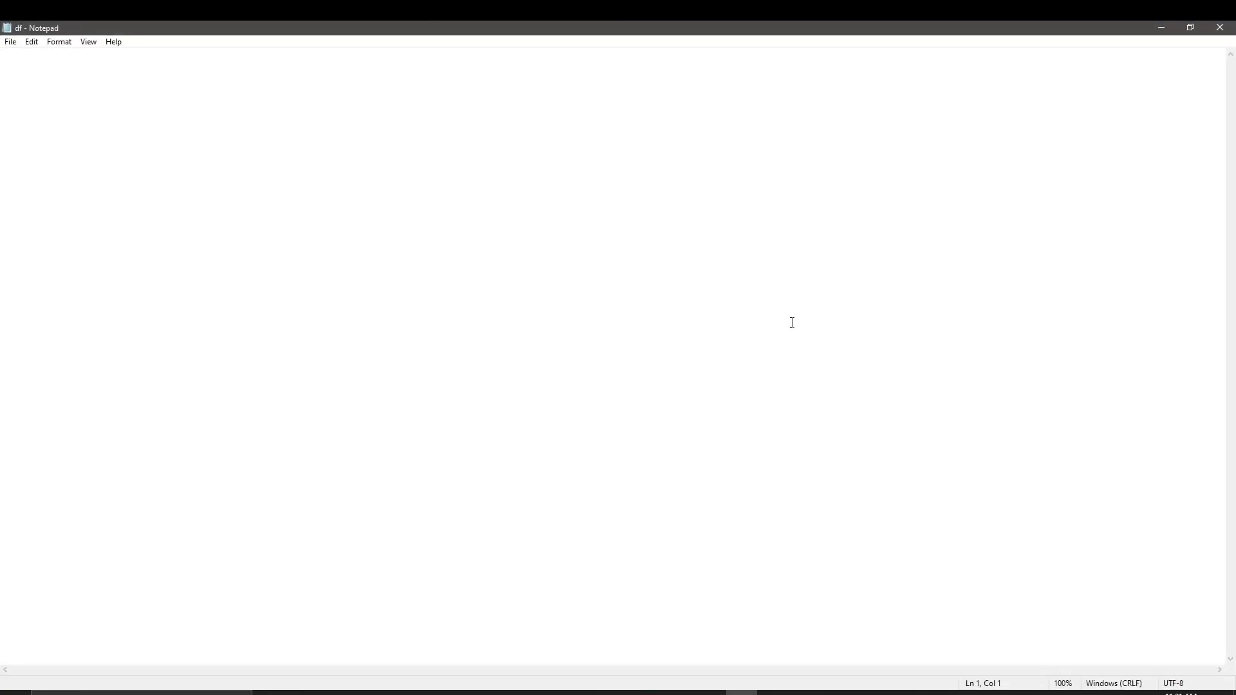
left_click_drag(753, 26, 2, 22)
left_click_drag(183, 125, 185, 482)
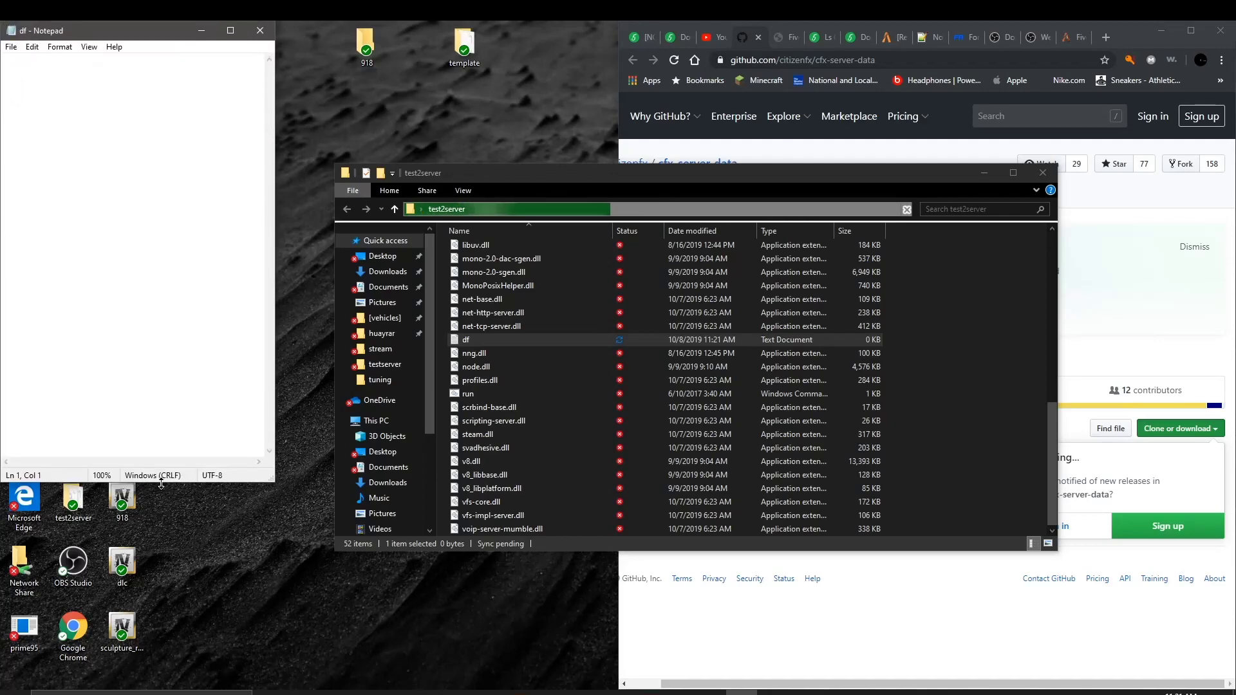
left_click_drag(275, 482, 591, 348)
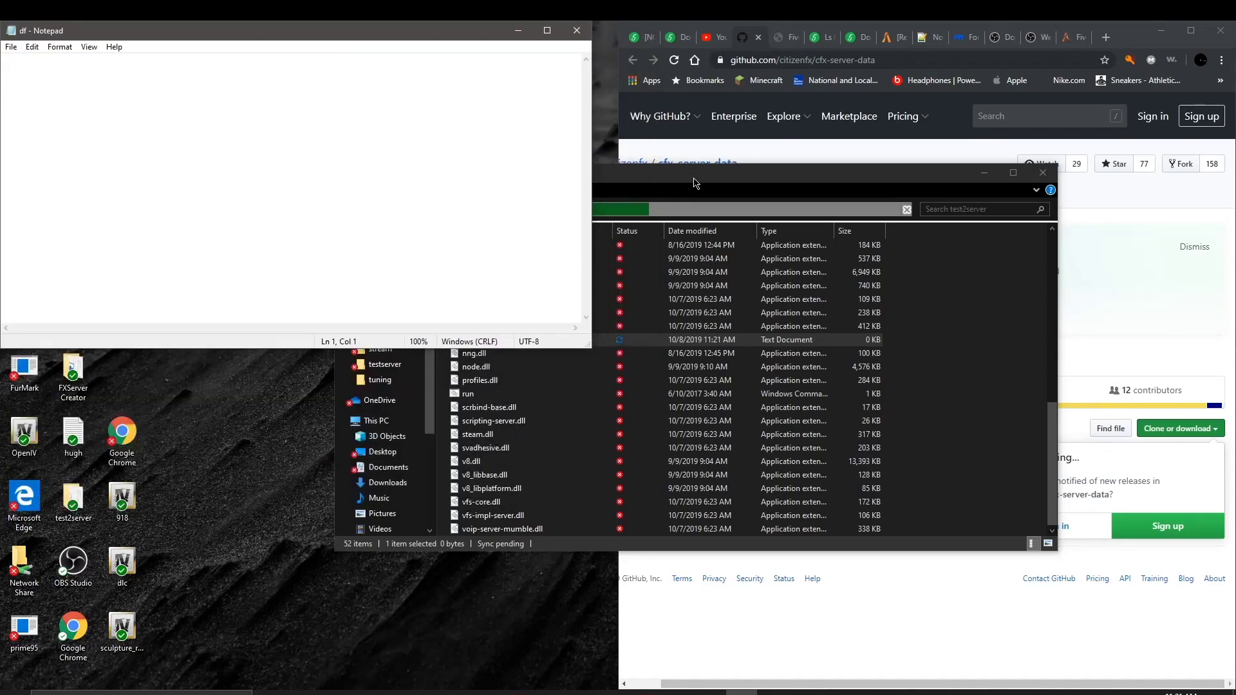
Step: Minimize the test2server File Explorer window
left_click(695, 183)
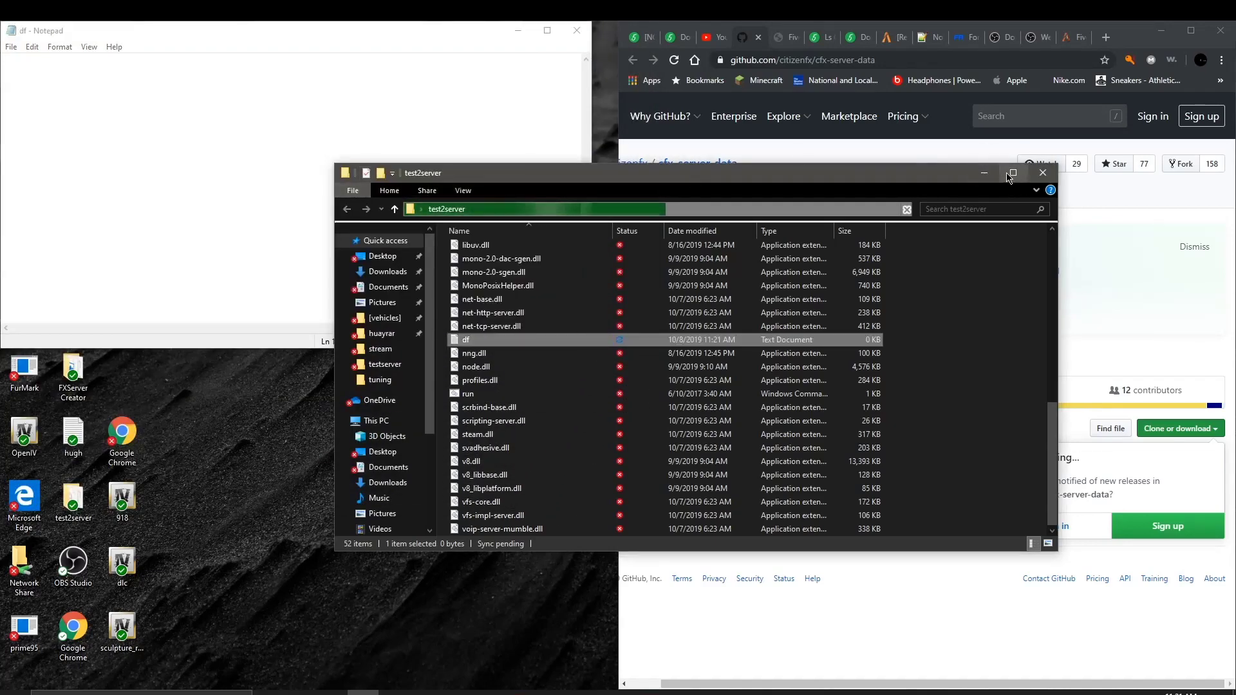
left_click(1009, 175)
key("super+Down")
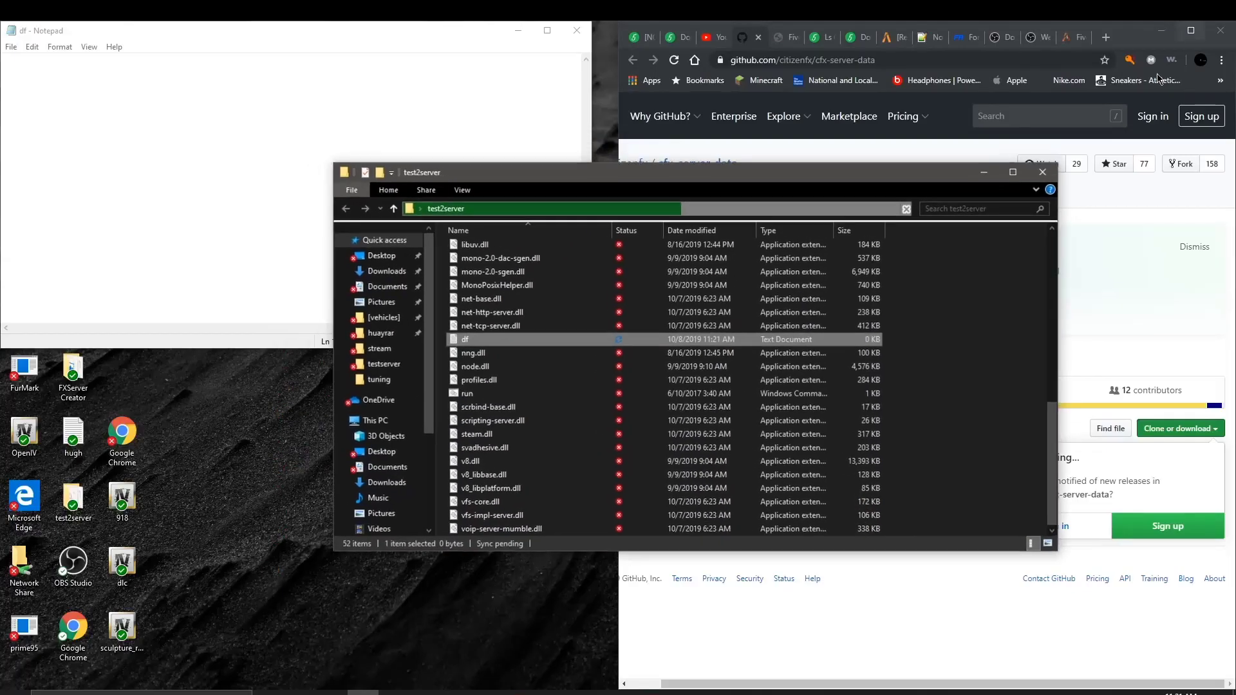
left_click(984, 173)
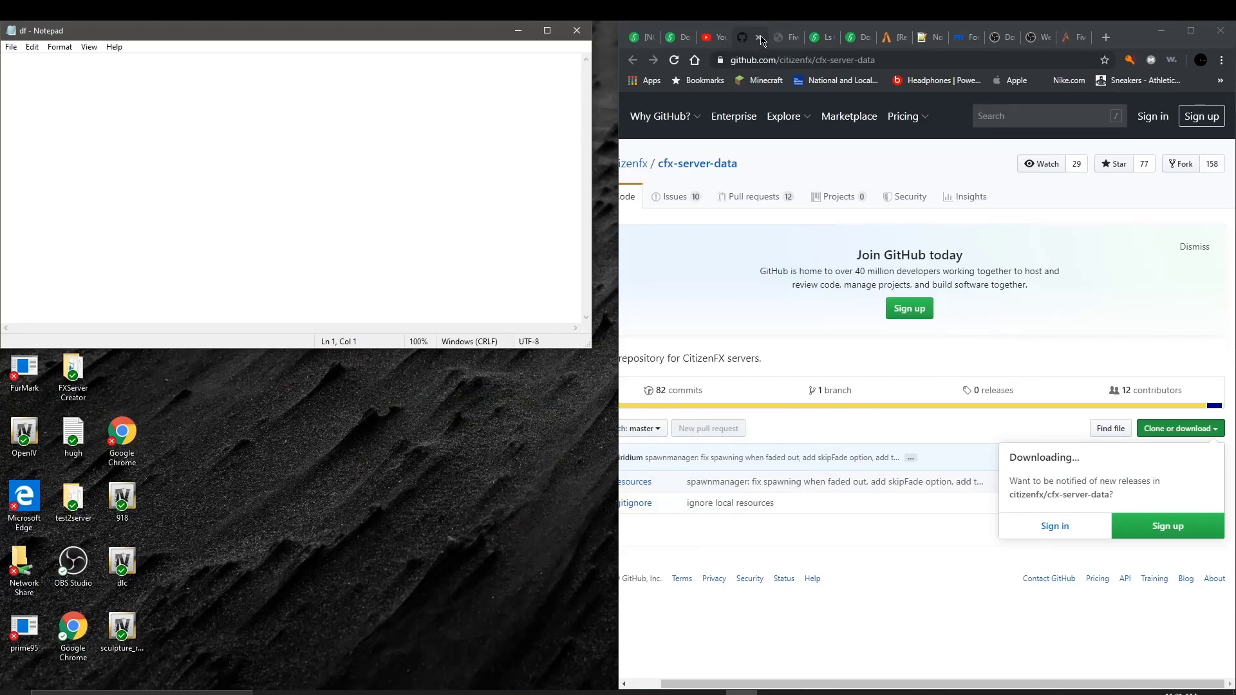
Step: Switch through the browser tabs to the FiveM 'Setting up a server' guide
left_click(789, 40)
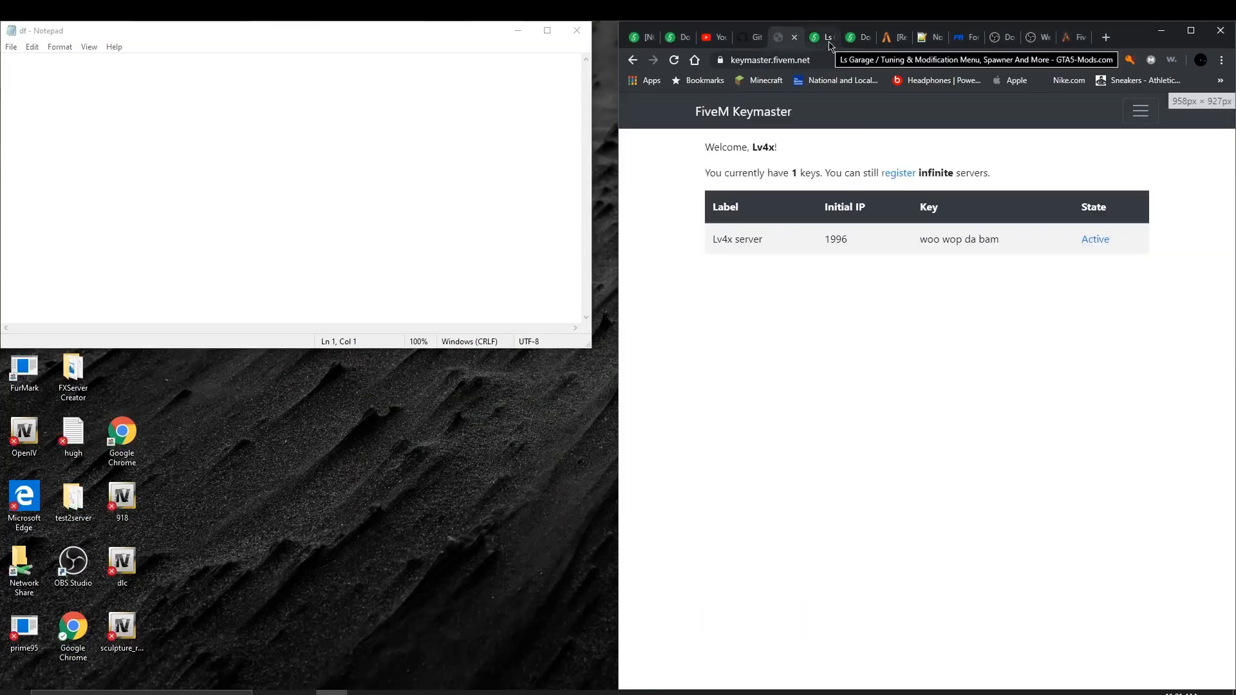
left_click(818, 37)
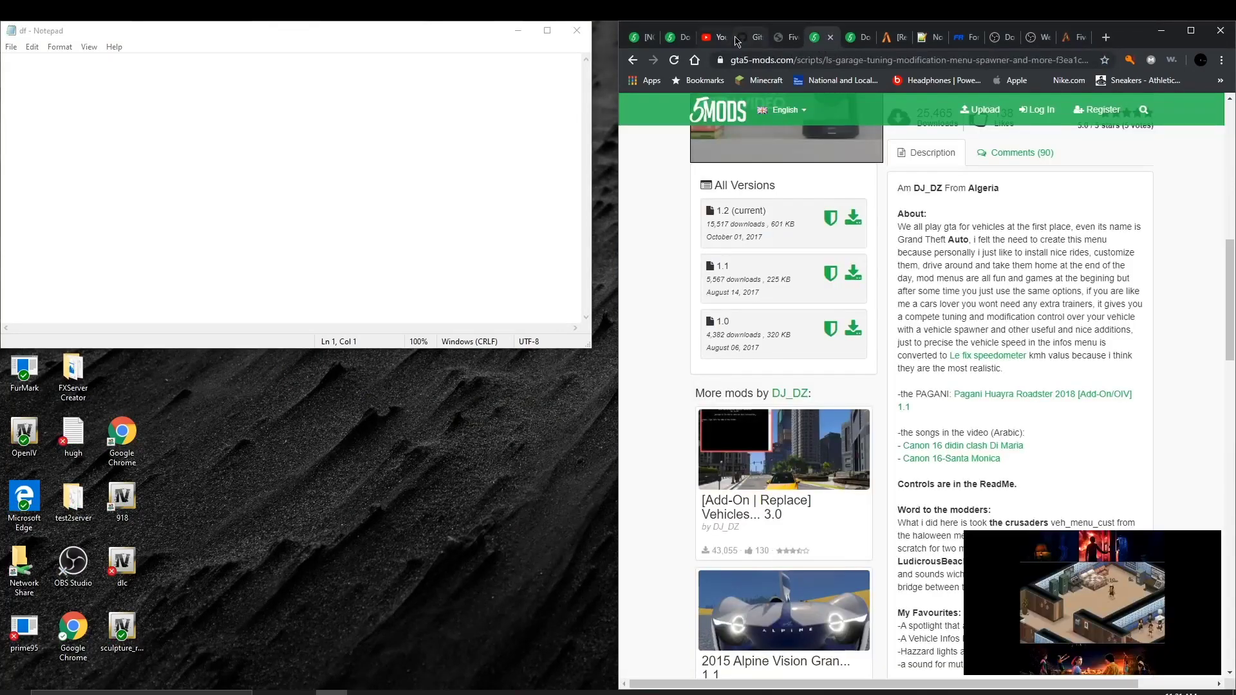
left_click(1073, 38)
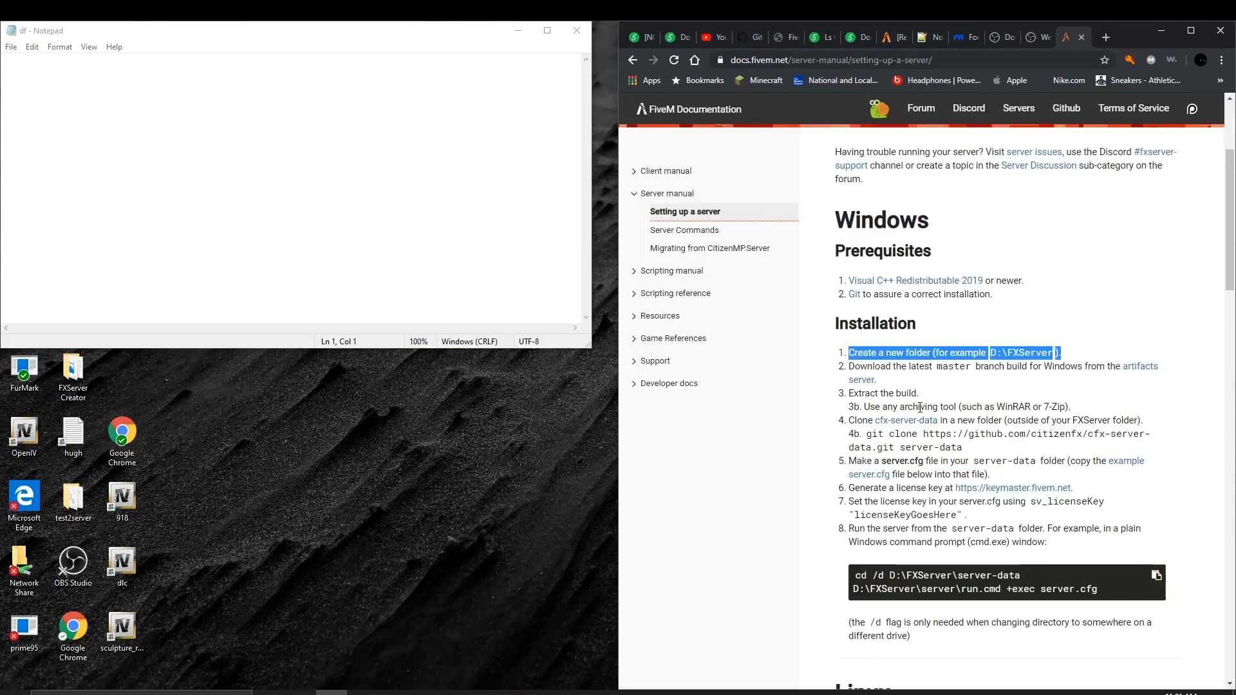
scroll(921, 408, "down", 1)
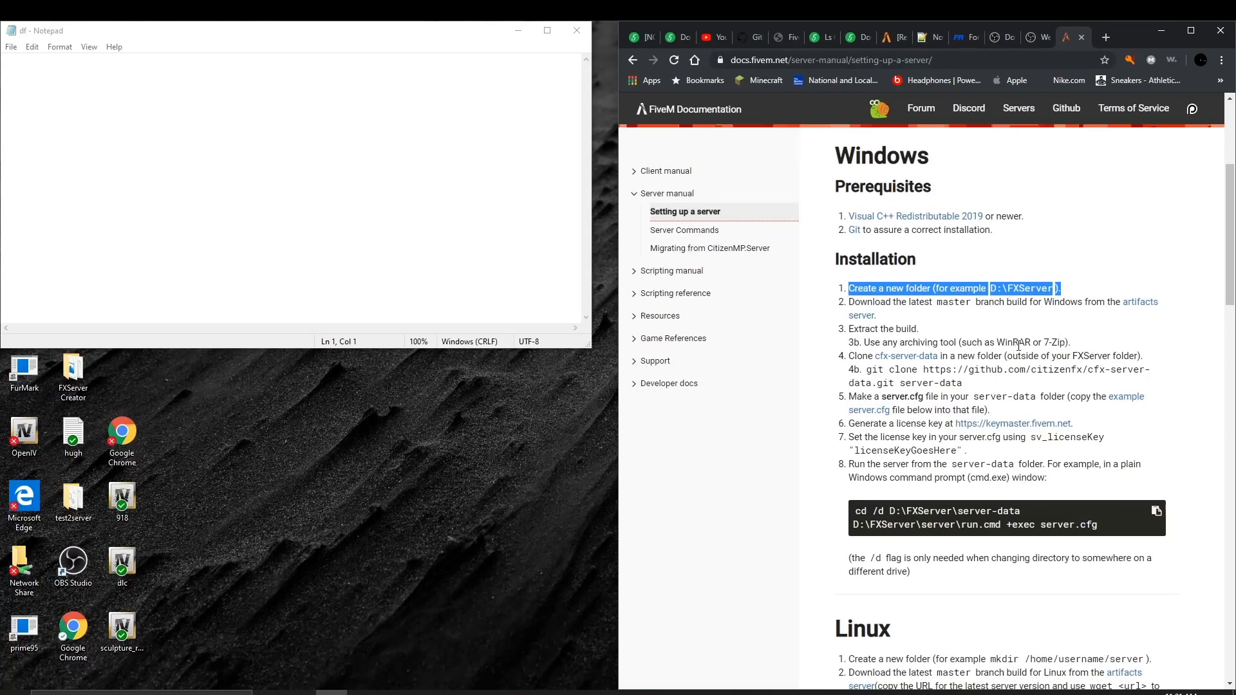
left_click_drag(1028, 345, 999, 341)
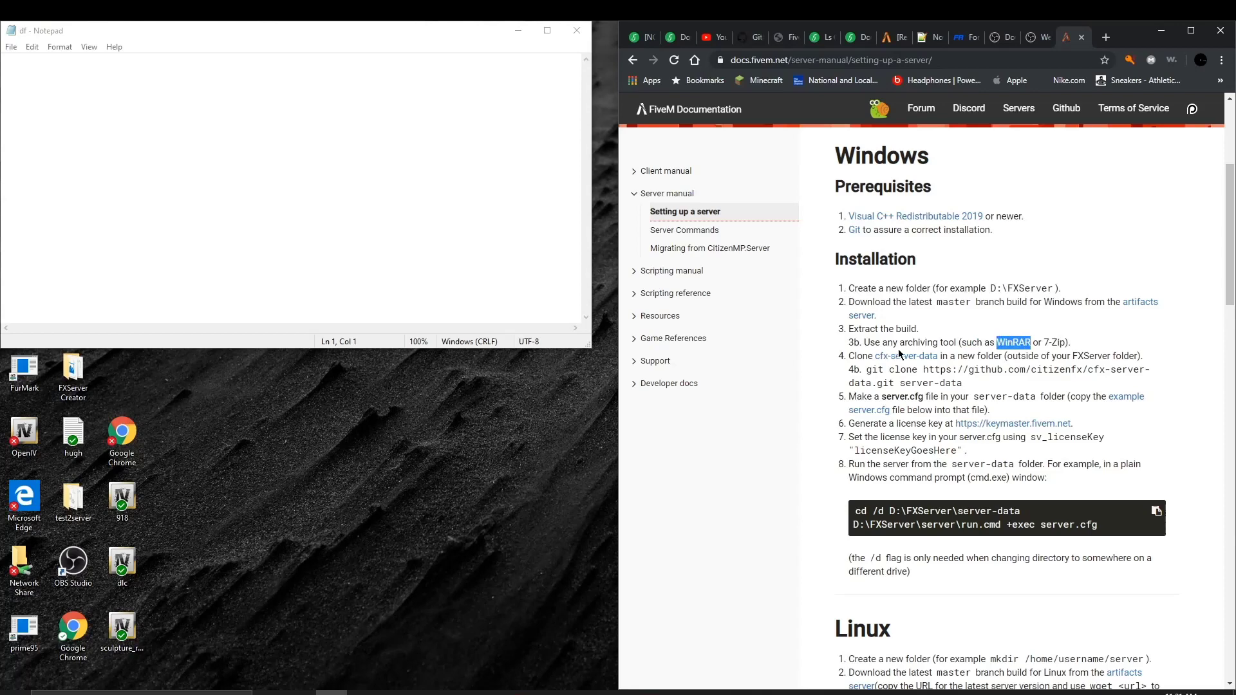
Step: Scroll to the server.cfg section and select the whole example config code block
scroll(900, 354, "down", 3)
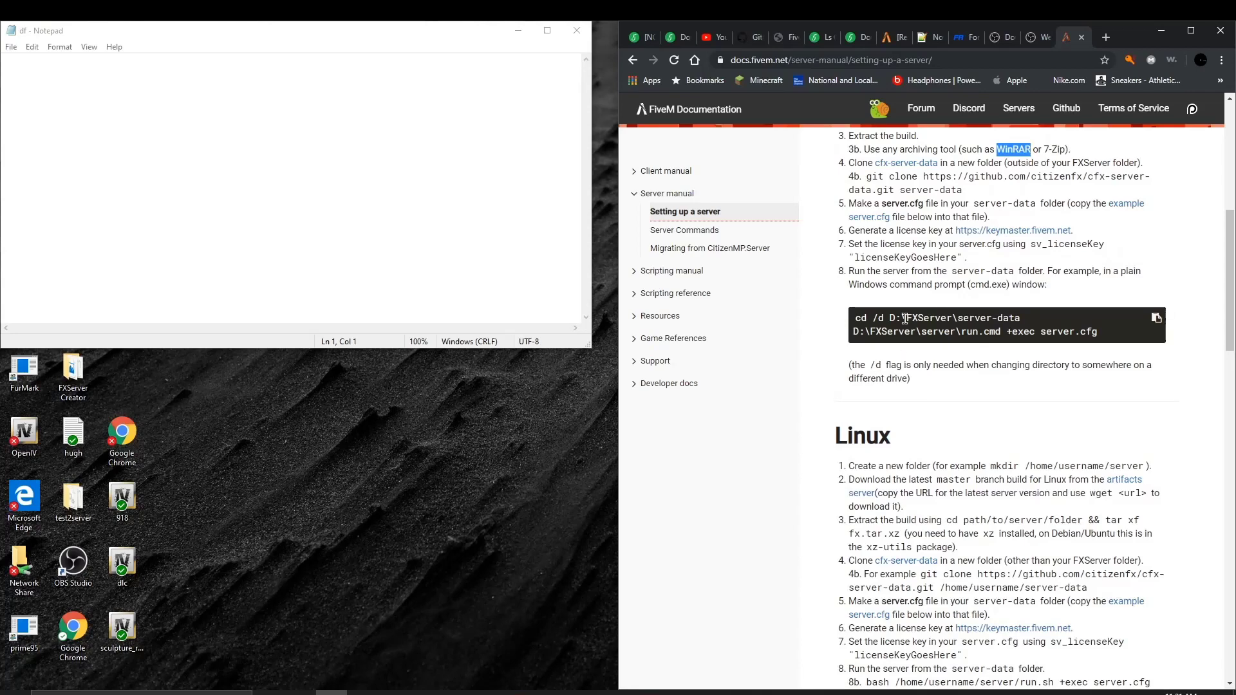
scroll(910, 311, "down", 1)
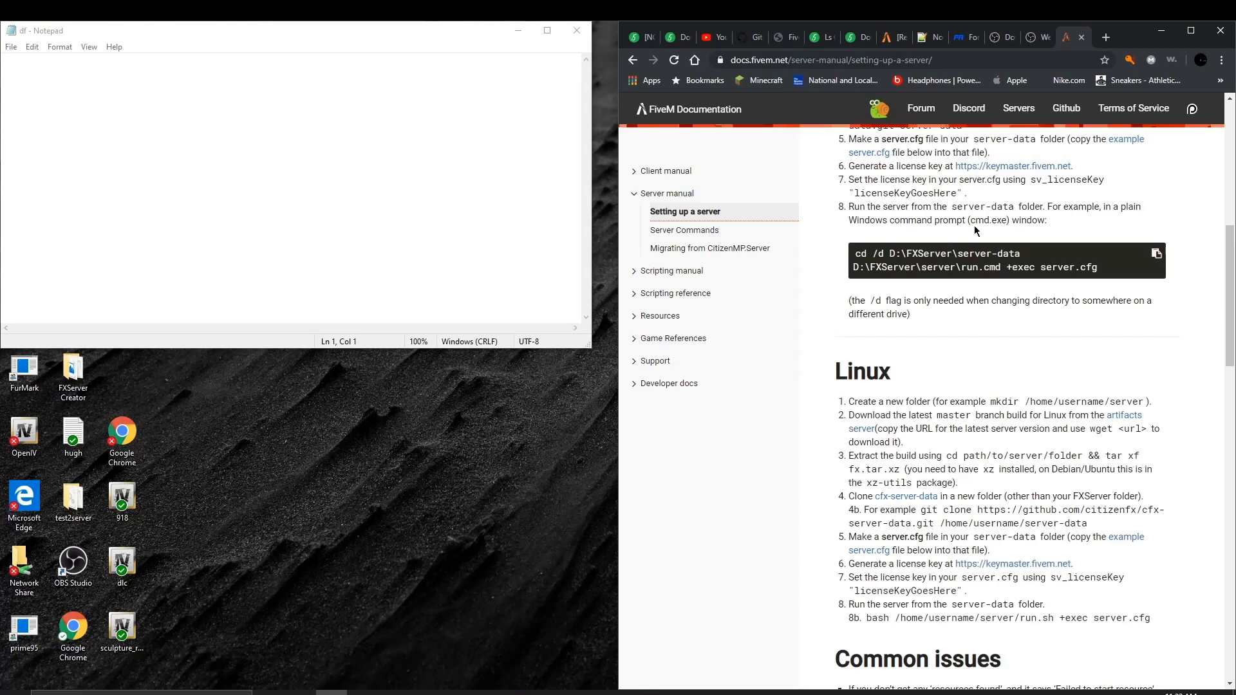
scroll(1030, 244, "down", 4)
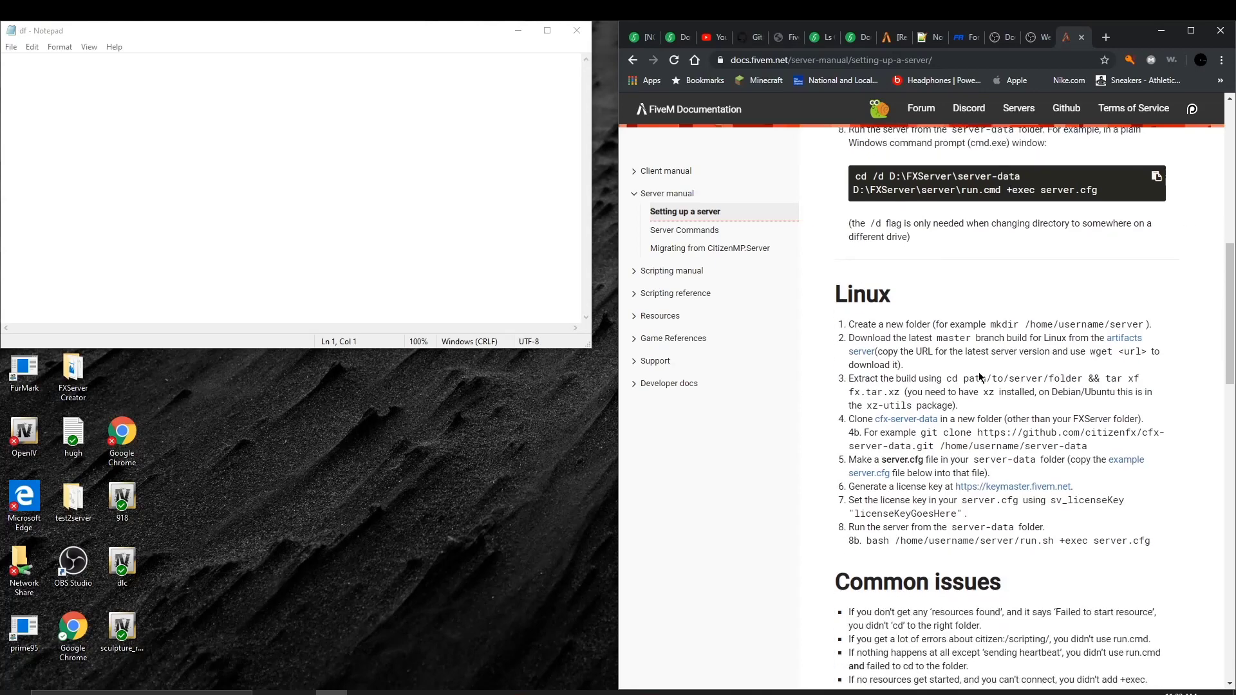
scroll(980, 378, "down", 5)
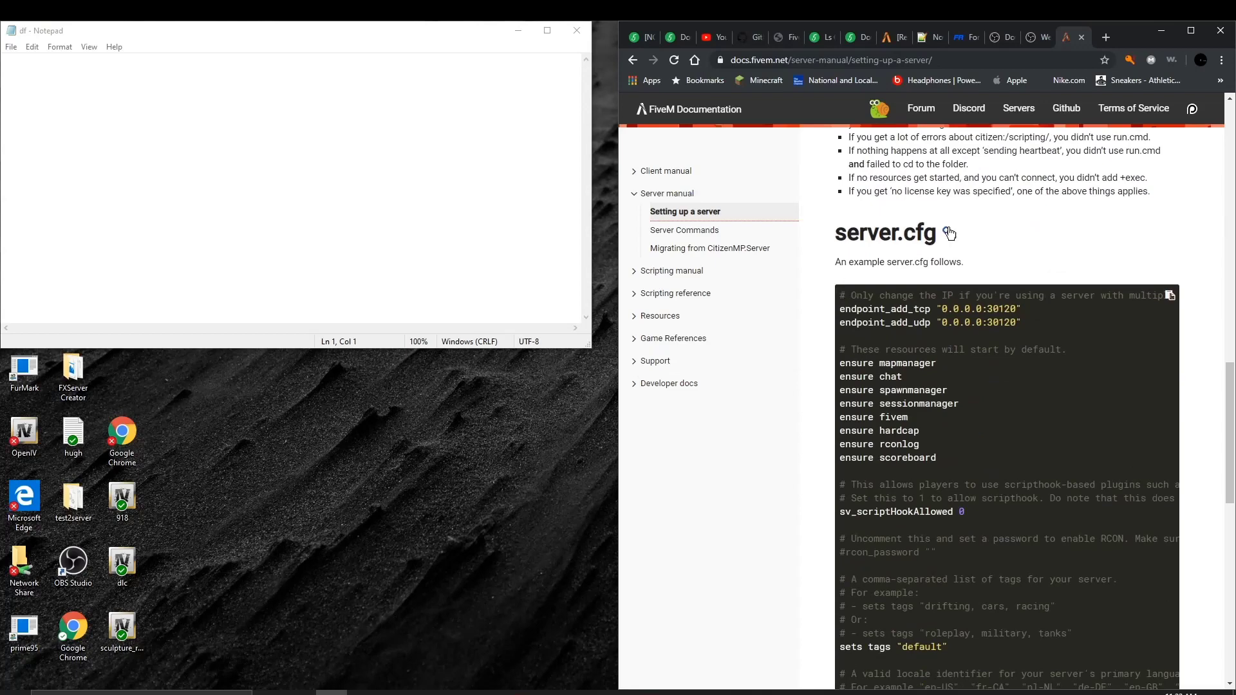
scroll(953, 233, "up", 2)
scroll(861, 436, "down", 2)
left_click_drag(840, 298, 969, 512)
scroll(1127, 620, "down", 7)
scroll(901, 554, "down", 5)
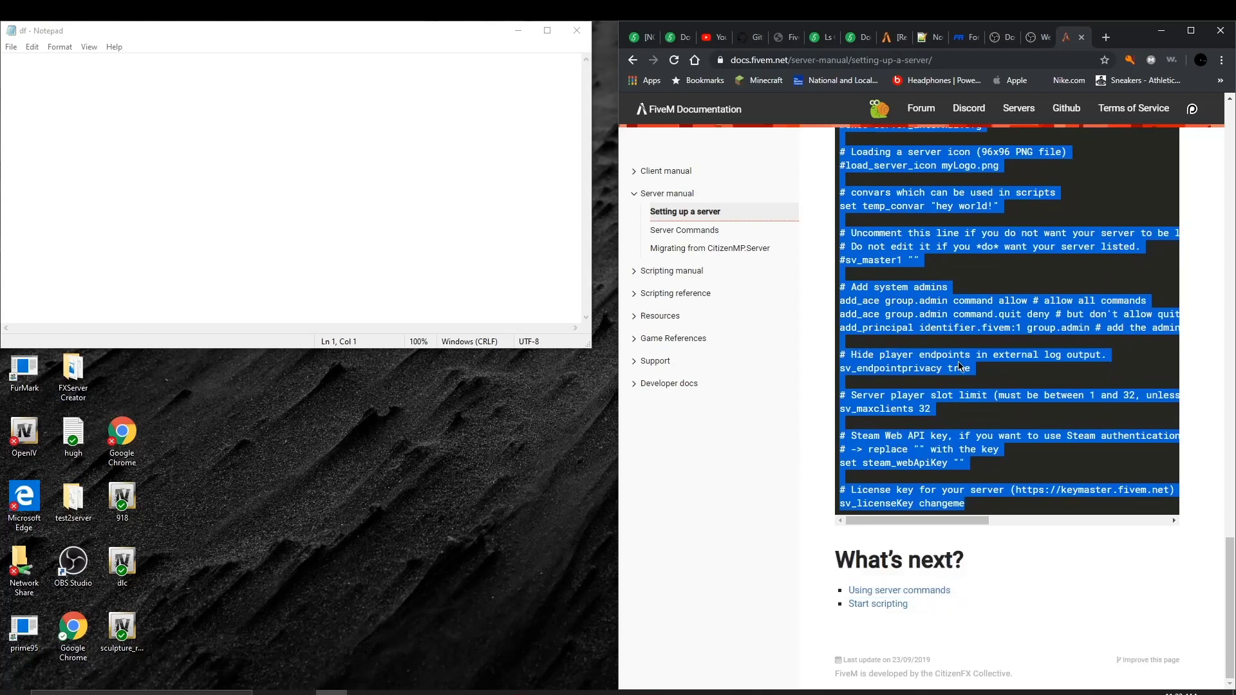
mouse_move(960, 367)
left_mouse_down()
mouse_move(345, 295)
mouse_move(331, 270)
mouse_move(374, 308)
mouse_move(805, 331)
mouse_move(960, 381)
mouse_move(956, 343)
mouse_move(361, 380)
mouse_move(248, 259)
mouse_move(801, 262)
mouse_move(901, 341)
mouse_move(962, 365)
left_mouse_up()
Step: Copy the example server.cfg code and paste it into the df document
right_click(893, 365)
left_click(917, 374)
left_click(248, 202)
right_click(250, 204)
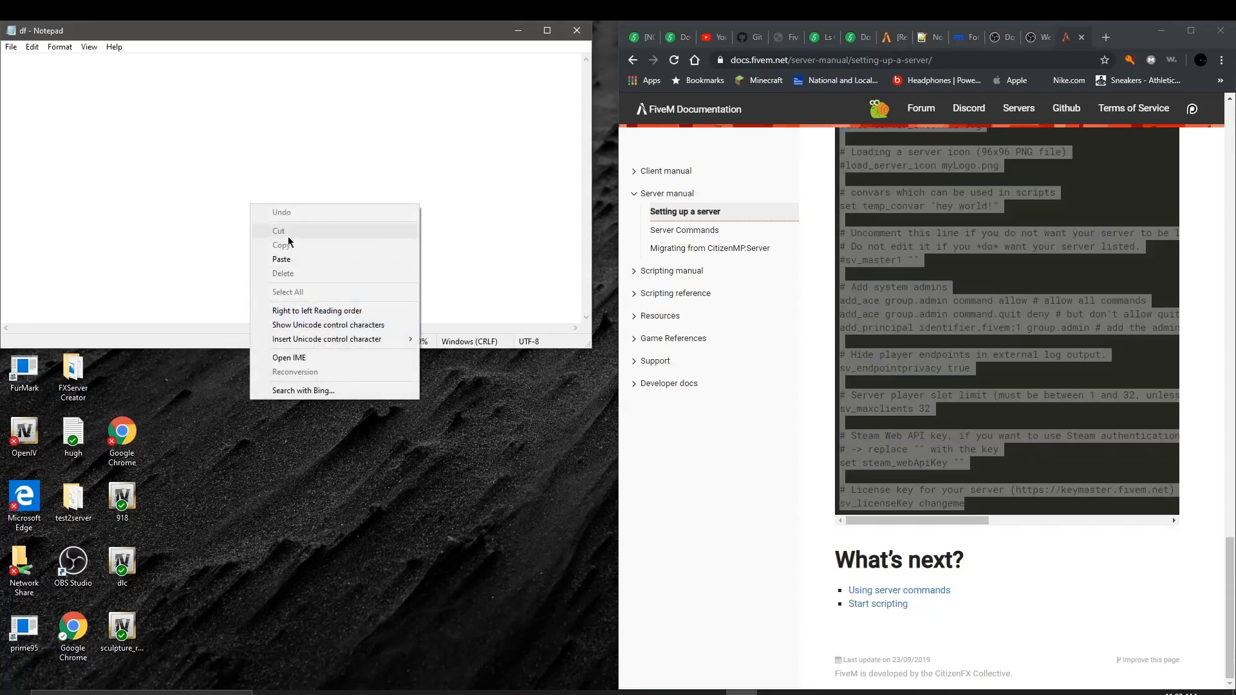
left_click(282, 259)
Step: Delete the 'changeme' placeholder after sv_licenseKey
scroll(181, 170, "up", 1)
scroll(181, 170, "up", 13)
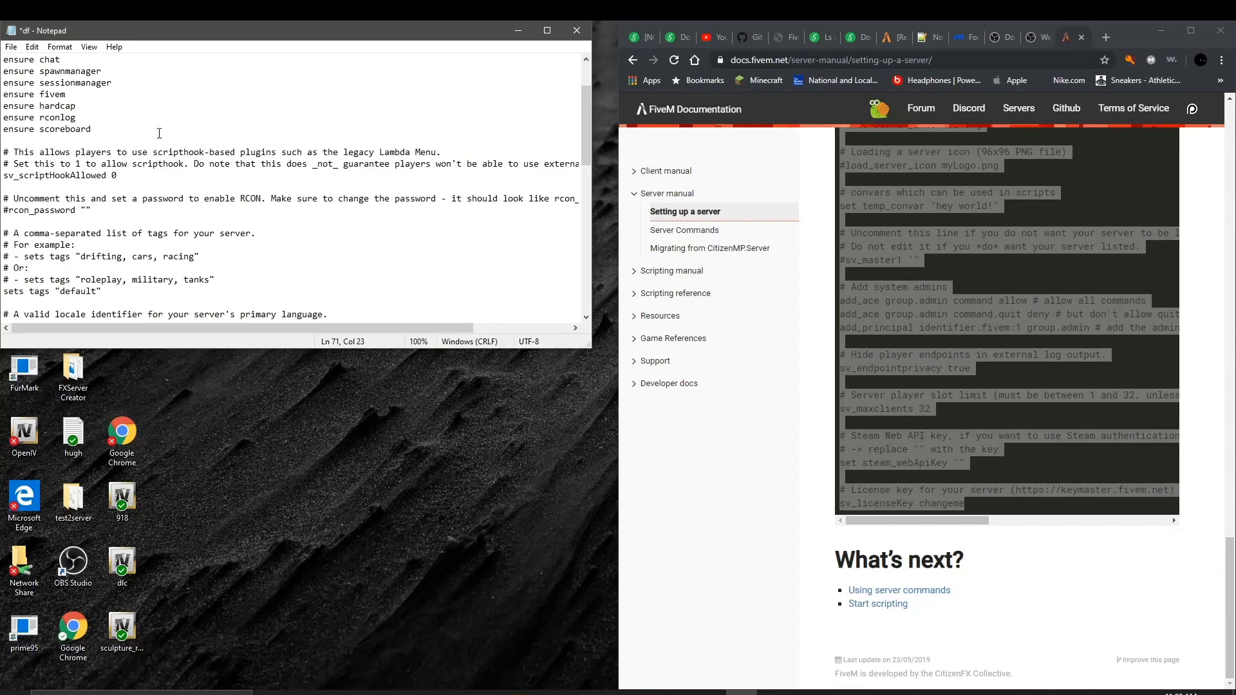
scroll(161, 129, "up", 2)
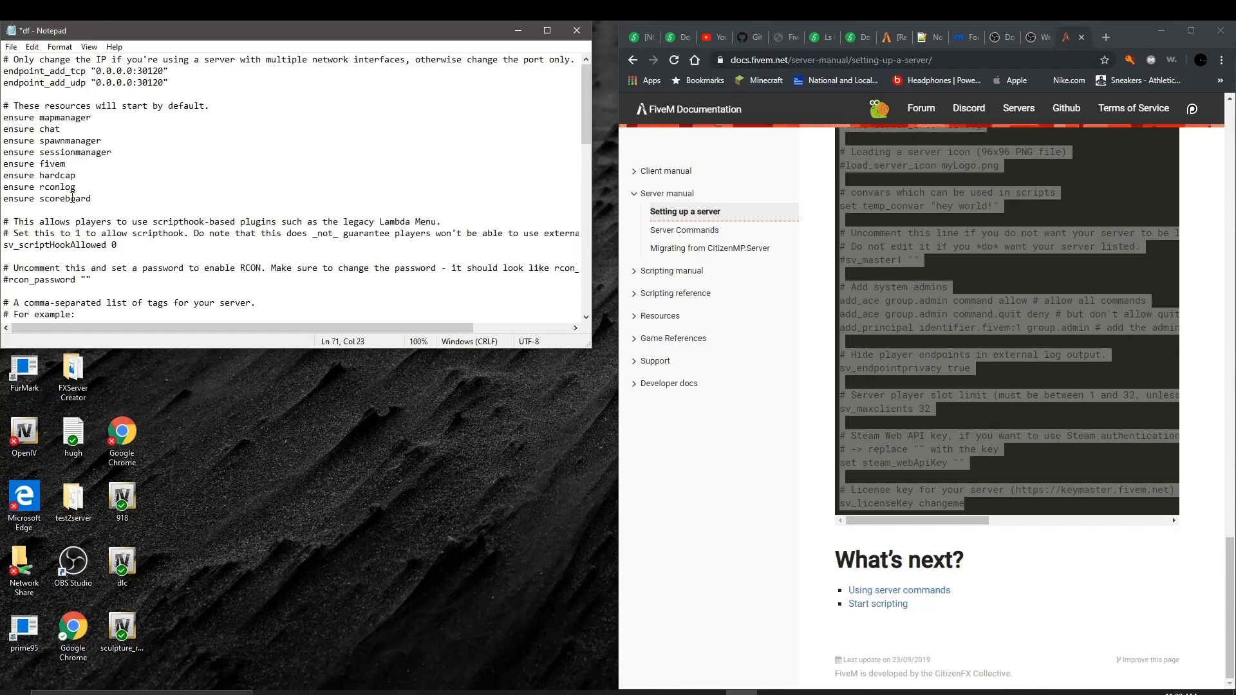
scroll(72, 199, "down", 16)
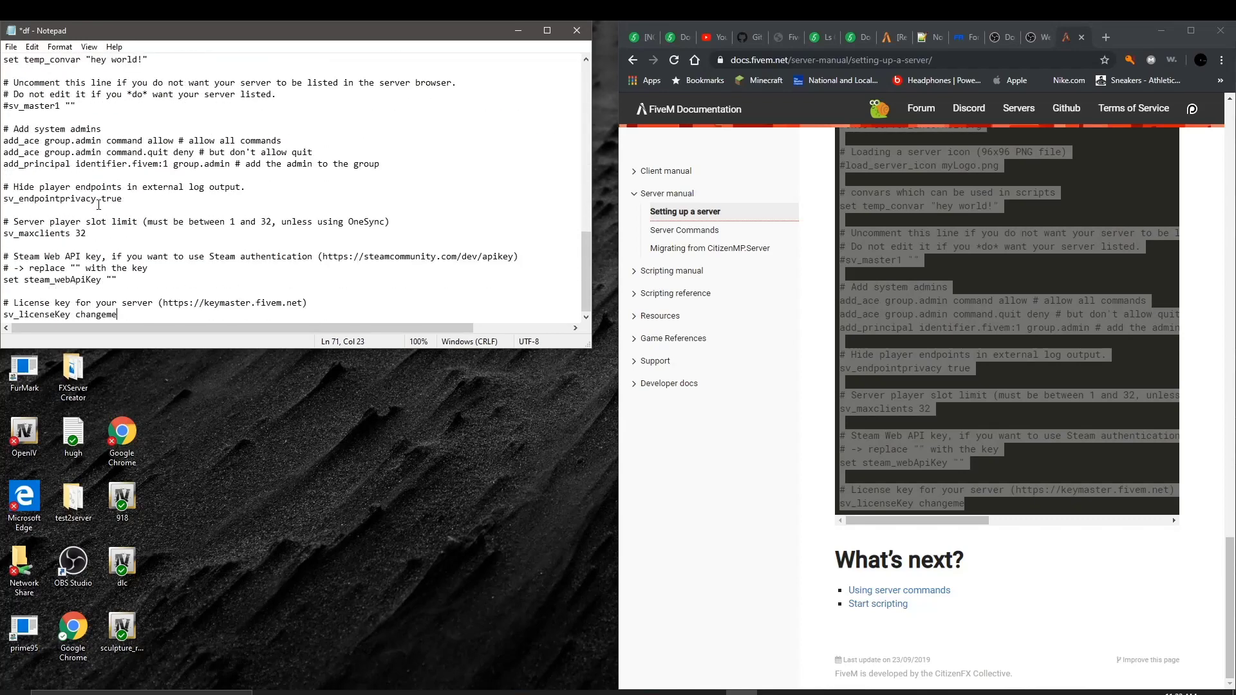
left_click_drag(118, 314, 72, 320)
left_click_drag(72, 314, 76, 314)
key("BackSpace")
Step: Replace the sv_hostname text with 'lv4x server2'
scroll(109, 120, "up", 1)
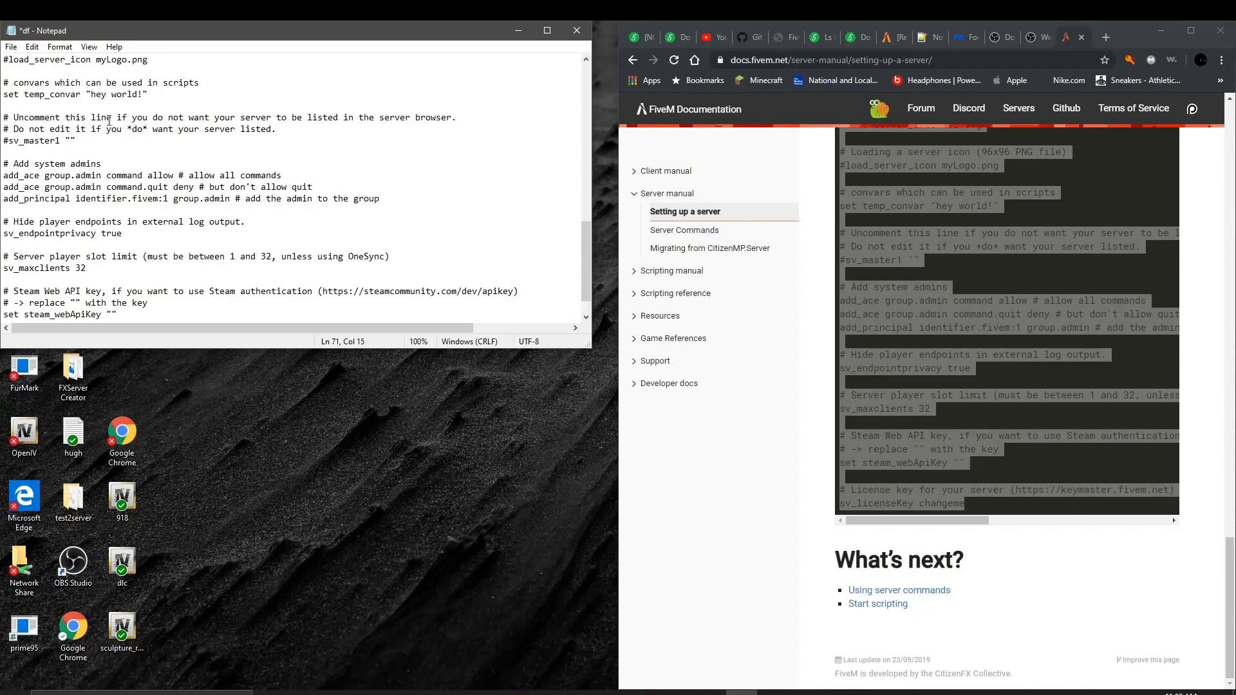
scroll(139, 105, "up", 3)
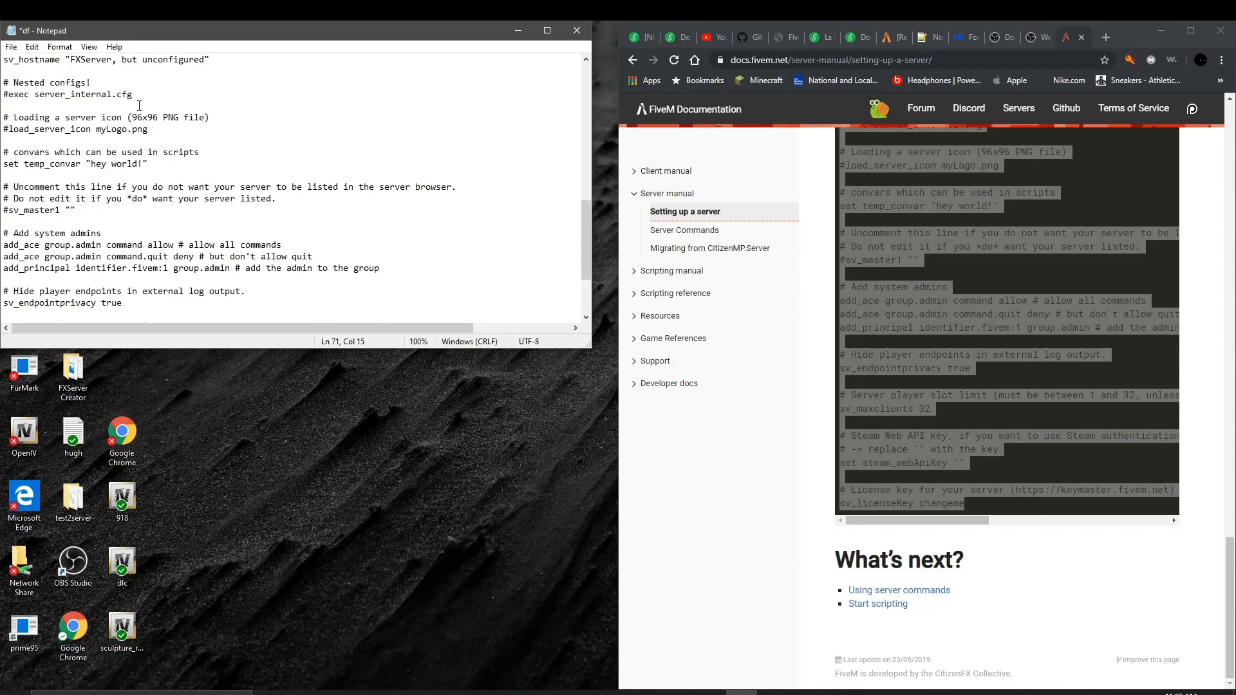
scroll(139, 106, "up", 1)
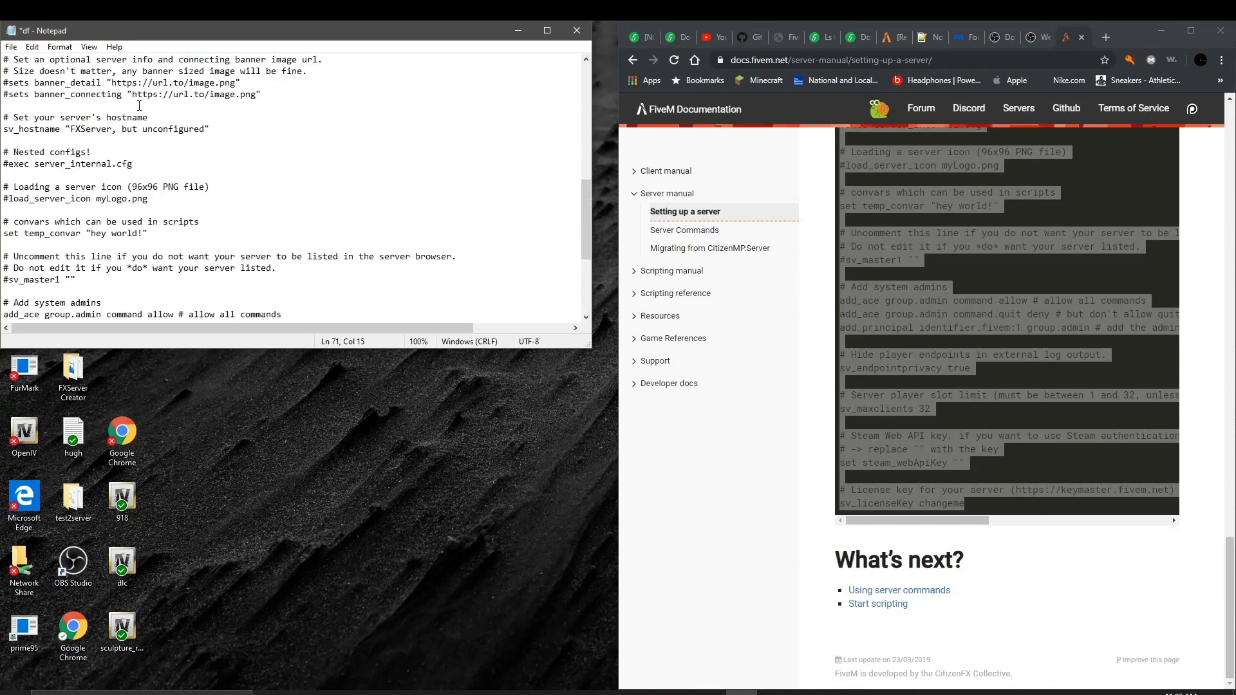
left_click(208, 126)
left_click_drag(204, 129, 69, 128)
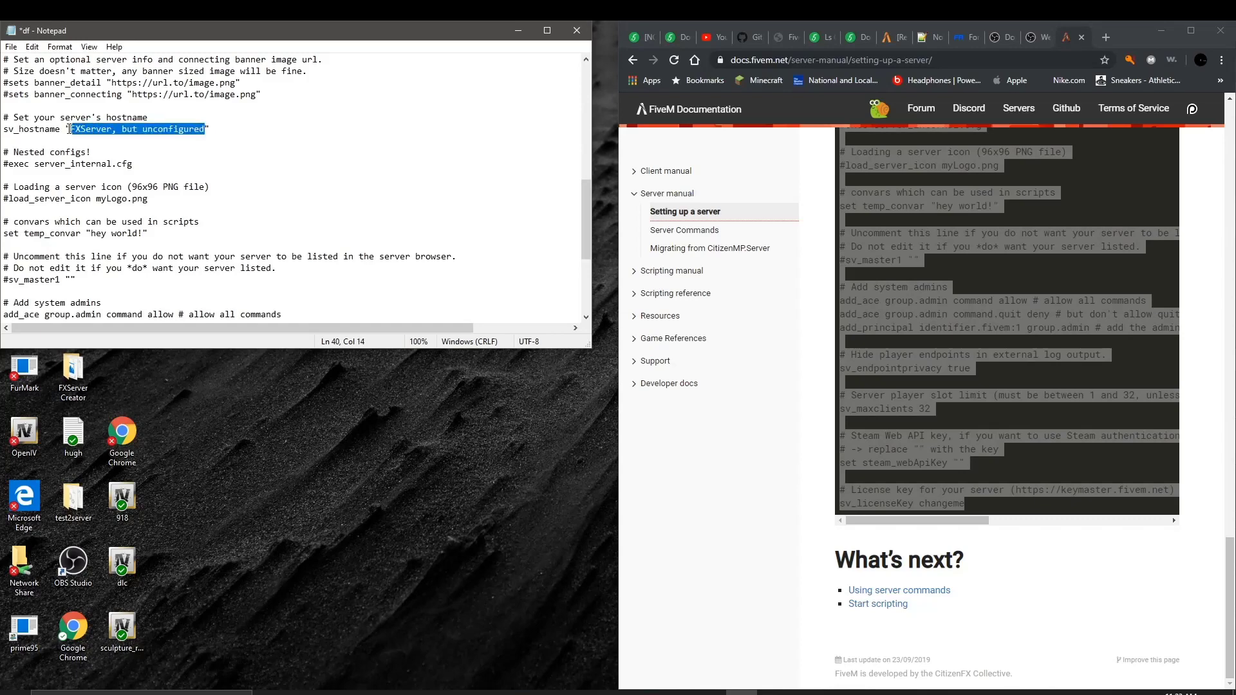
key("BackSpace")
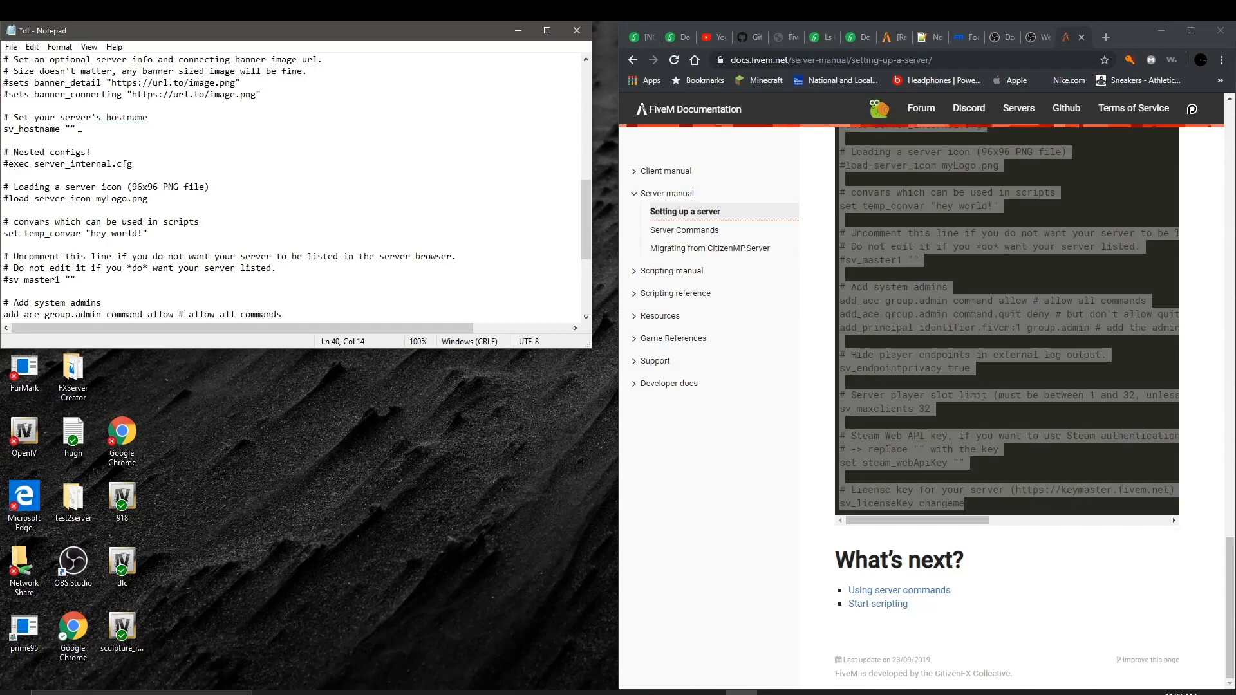
type("lv4xse")
key("BackSpace")
key("BackSpace")
type("server2")
key("Return")
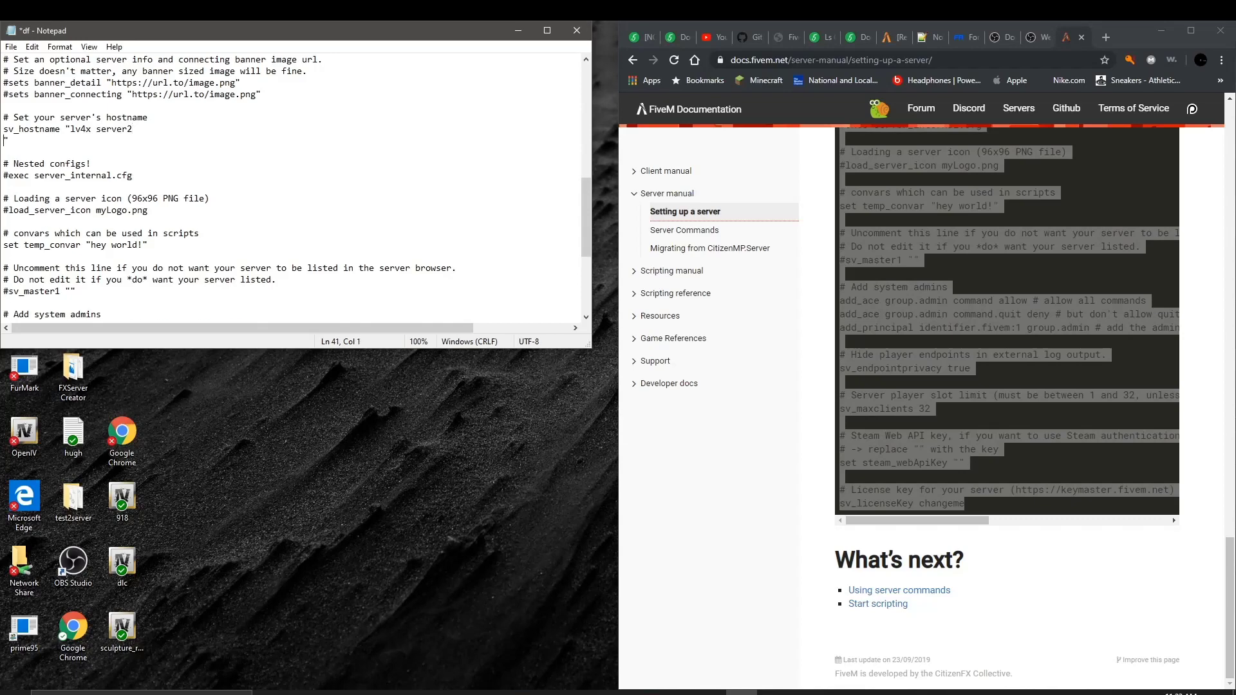
key("BackSpace")
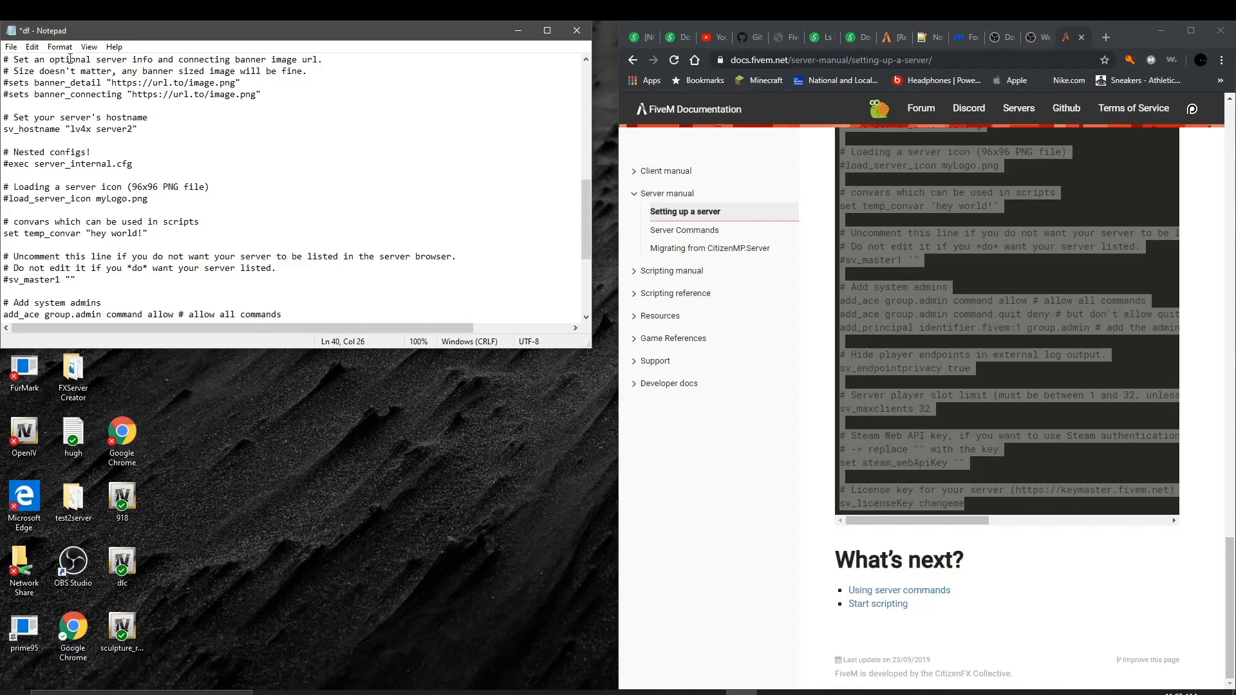
scroll(202, 126, "up", 2)
scroll(198, 121, "up", 1)
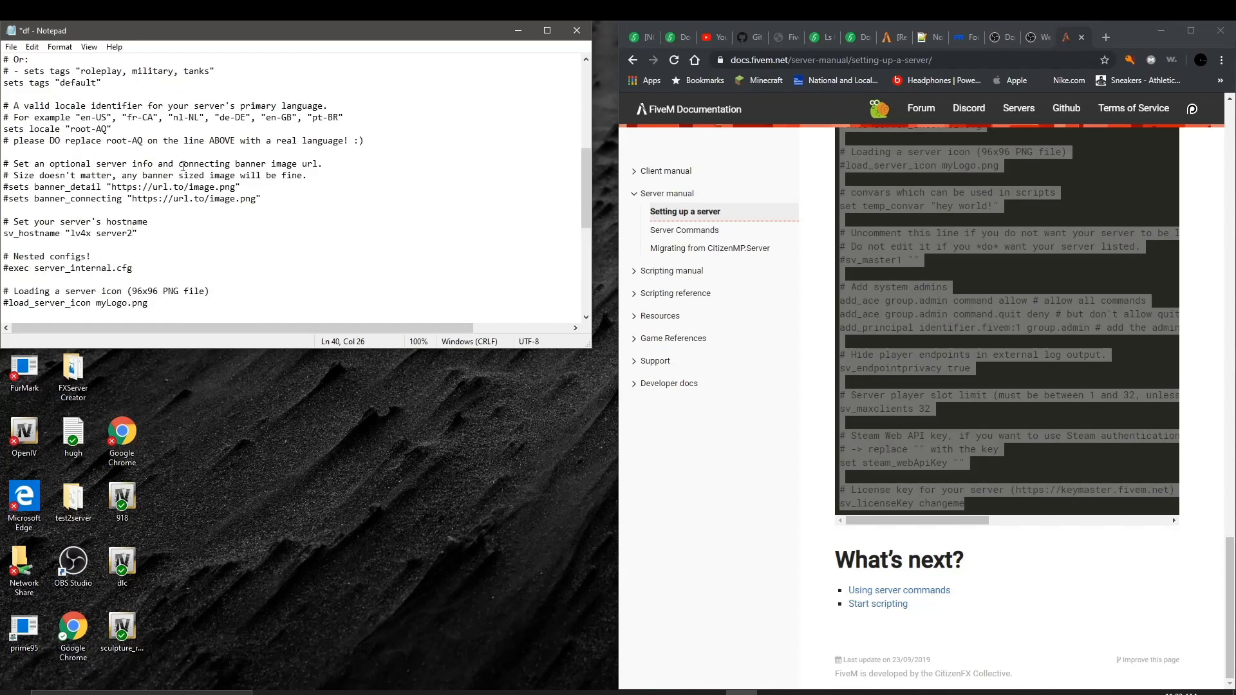
scroll(139, 123, "up", 1)
scroll(61, 121, "up", 2)
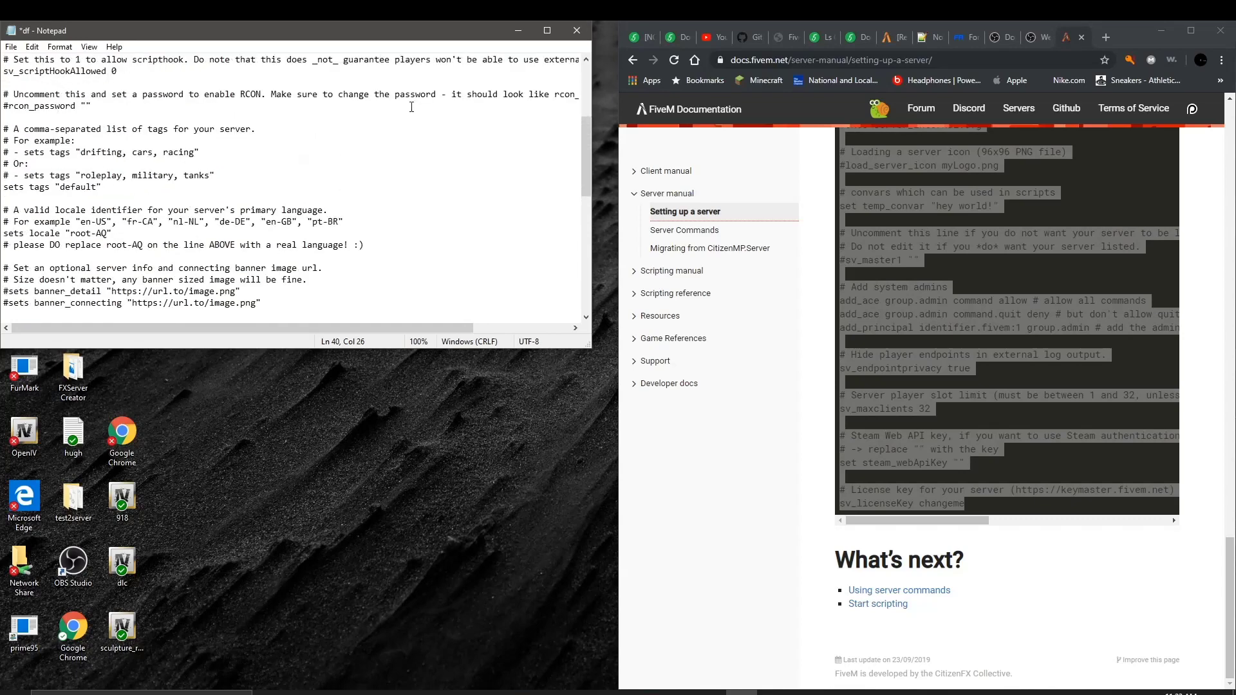
left_click(115, 71)
scroll(207, 81, "up", 2)
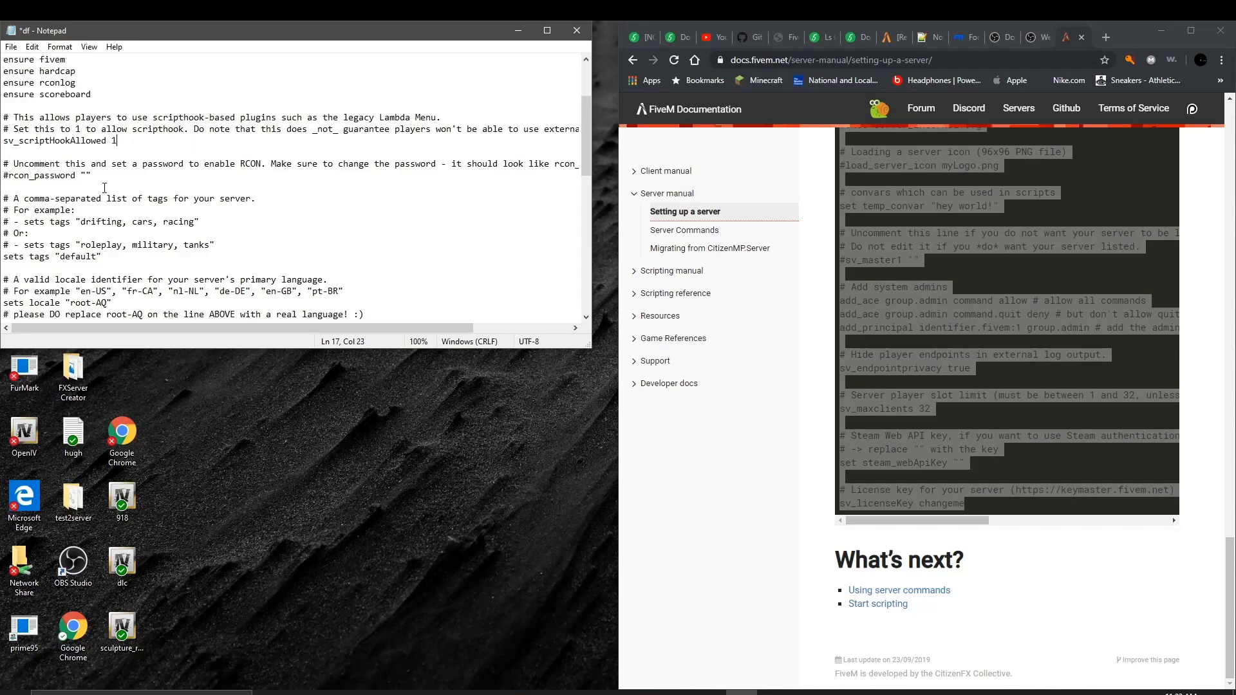
scroll(86, 214, "down", 2)
scroll(103, 193, "up", 5)
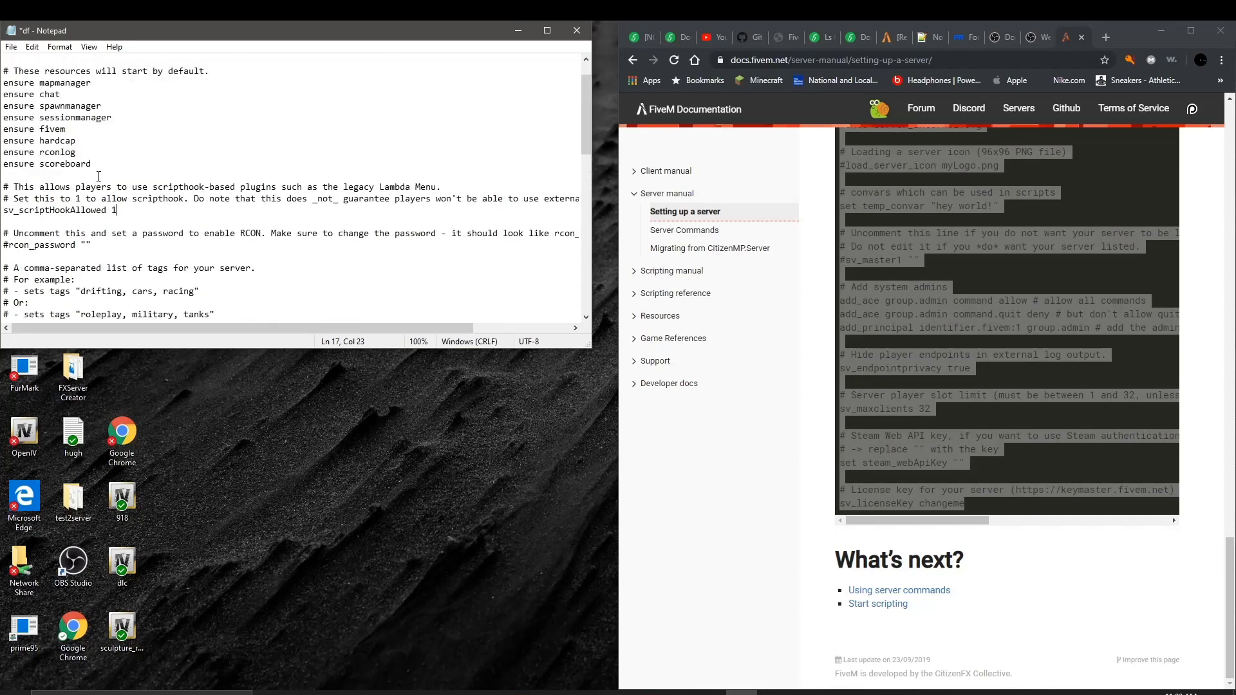
scroll(298, 137, "down", 3)
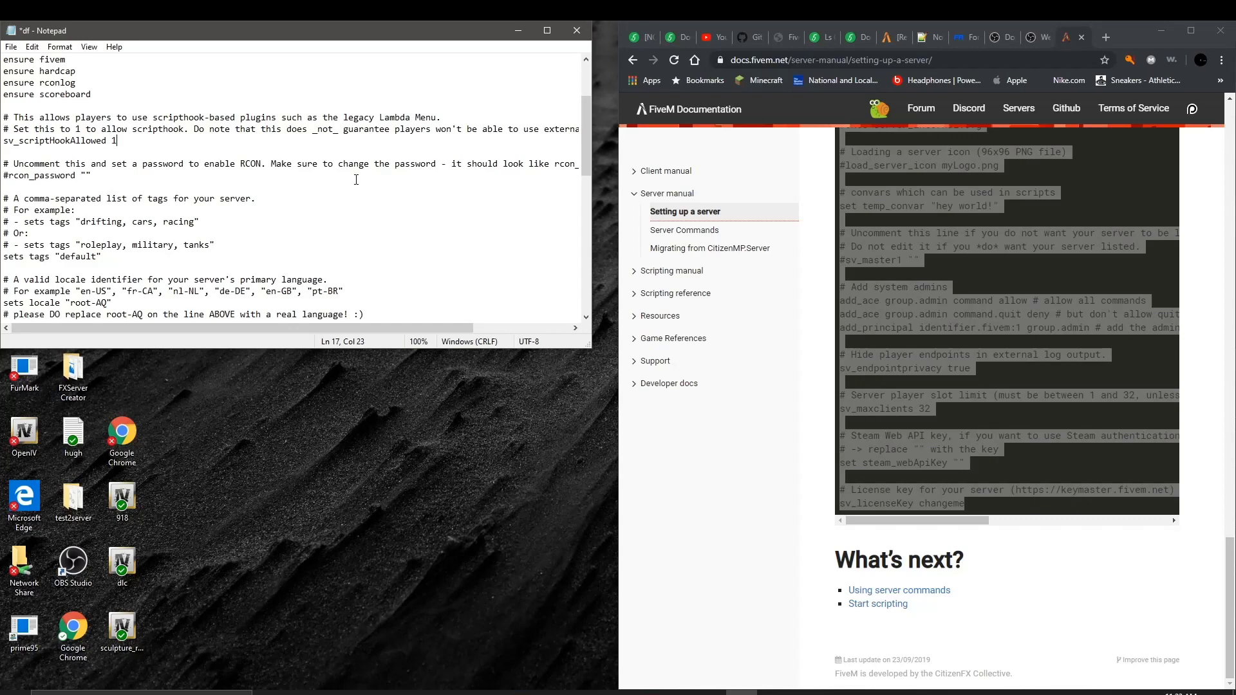
scroll(222, 182, "down", 3)
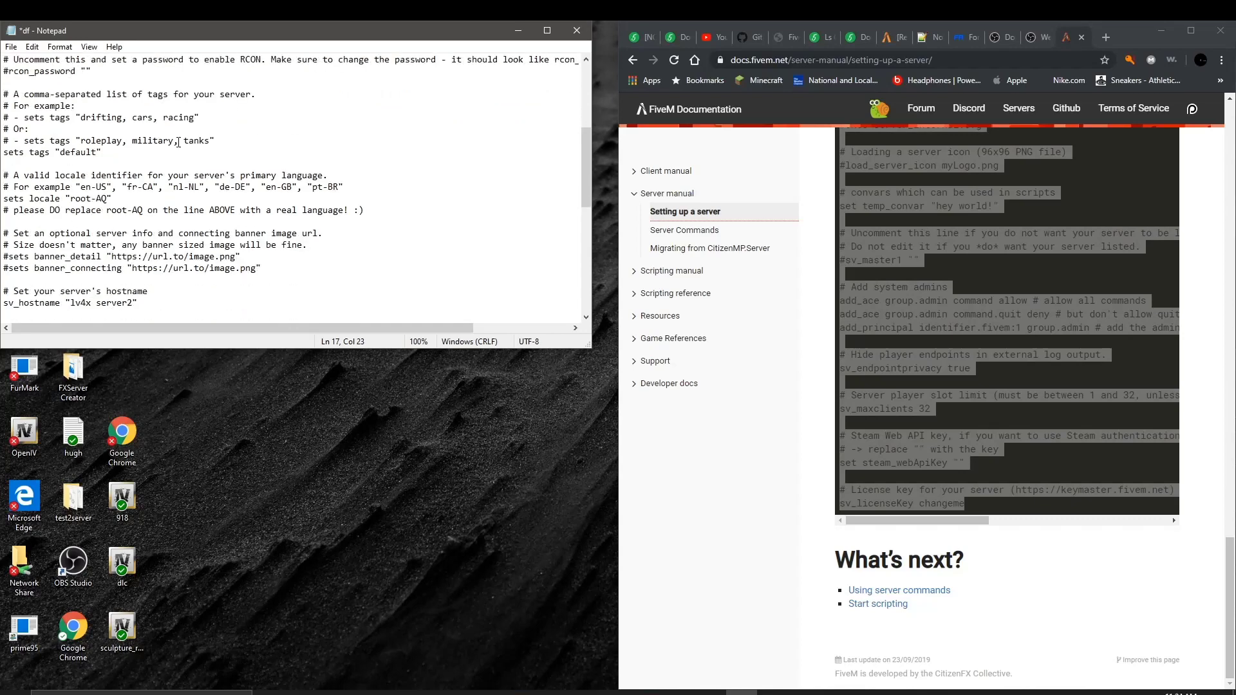
scroll(150, 183, "down", 4)
scroll(151, 182, "down", 3)
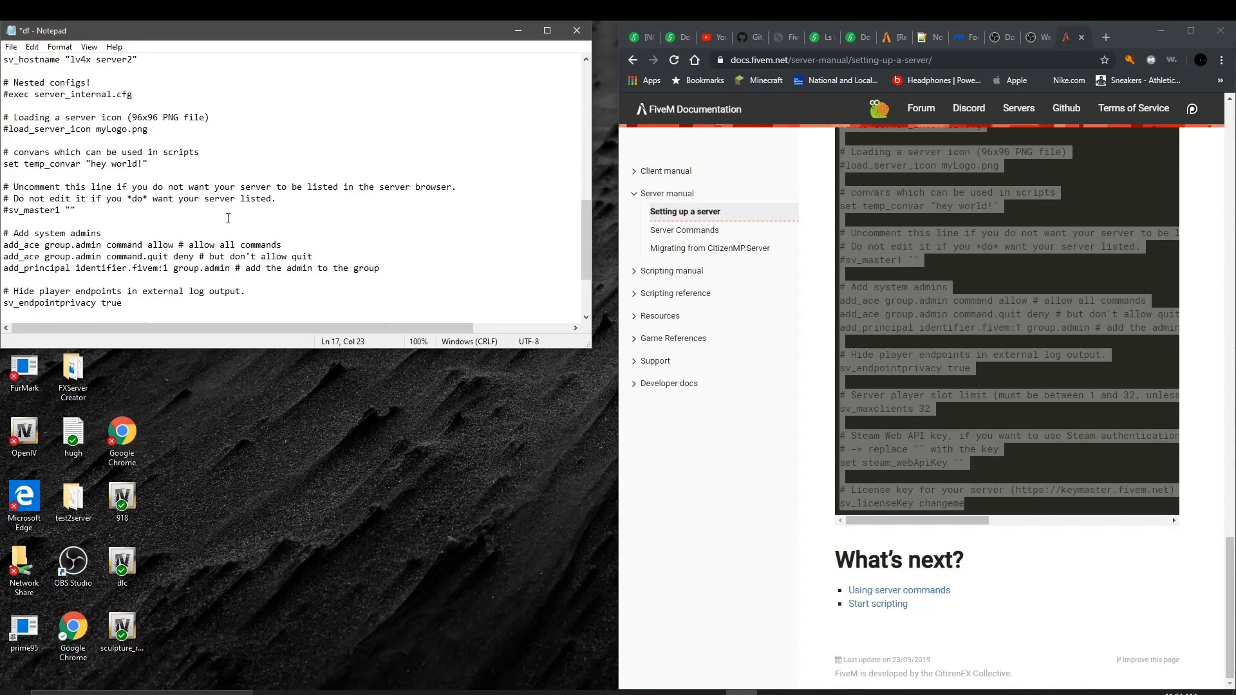
scroll(228, 218, "down", 2)
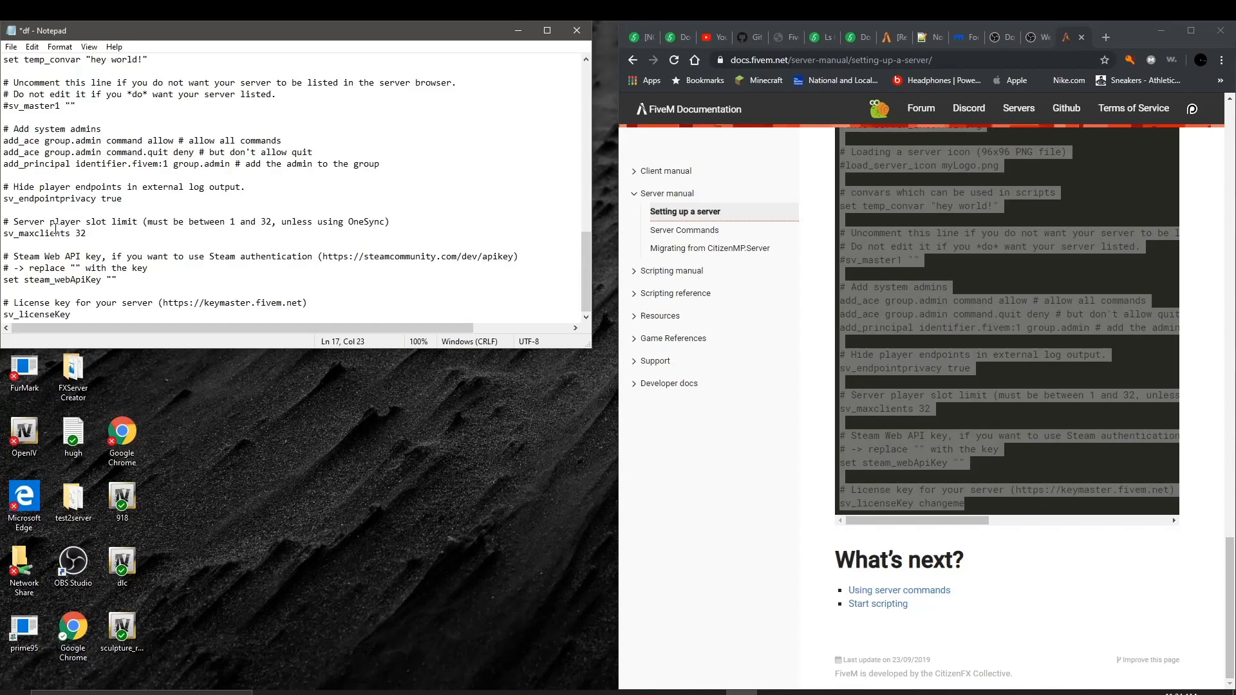
scroll(38, 176, "up", 2)
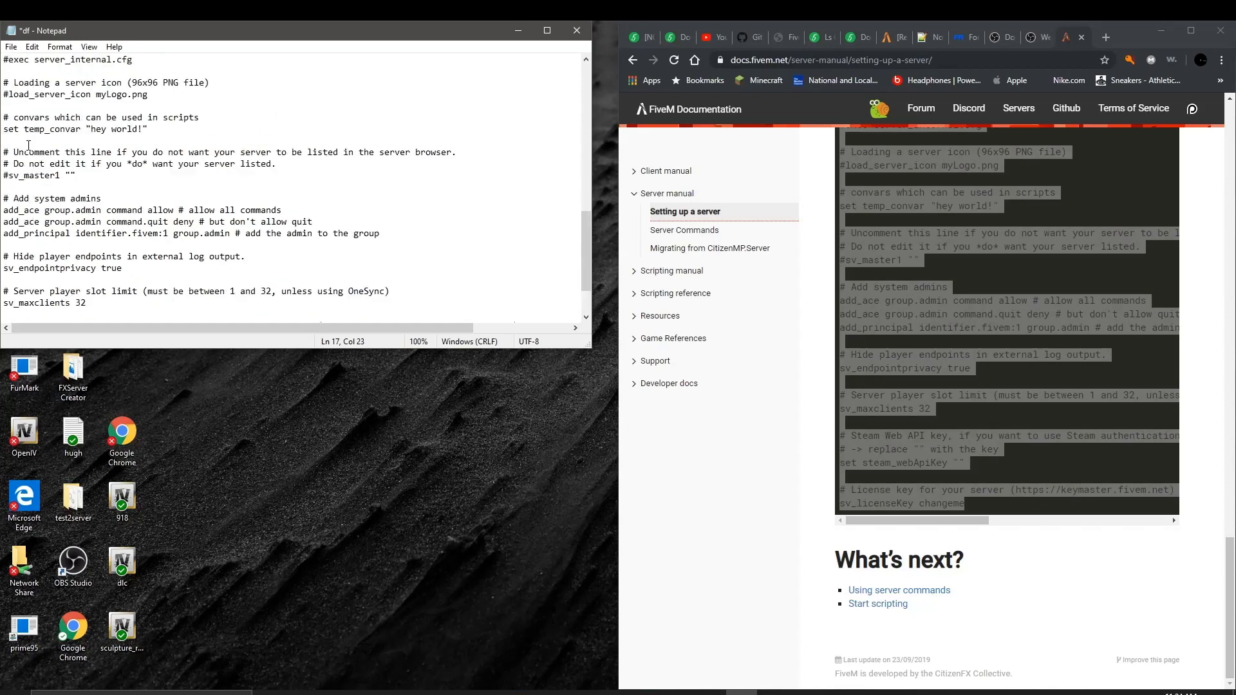
scroll(33, 147, "up", 2)
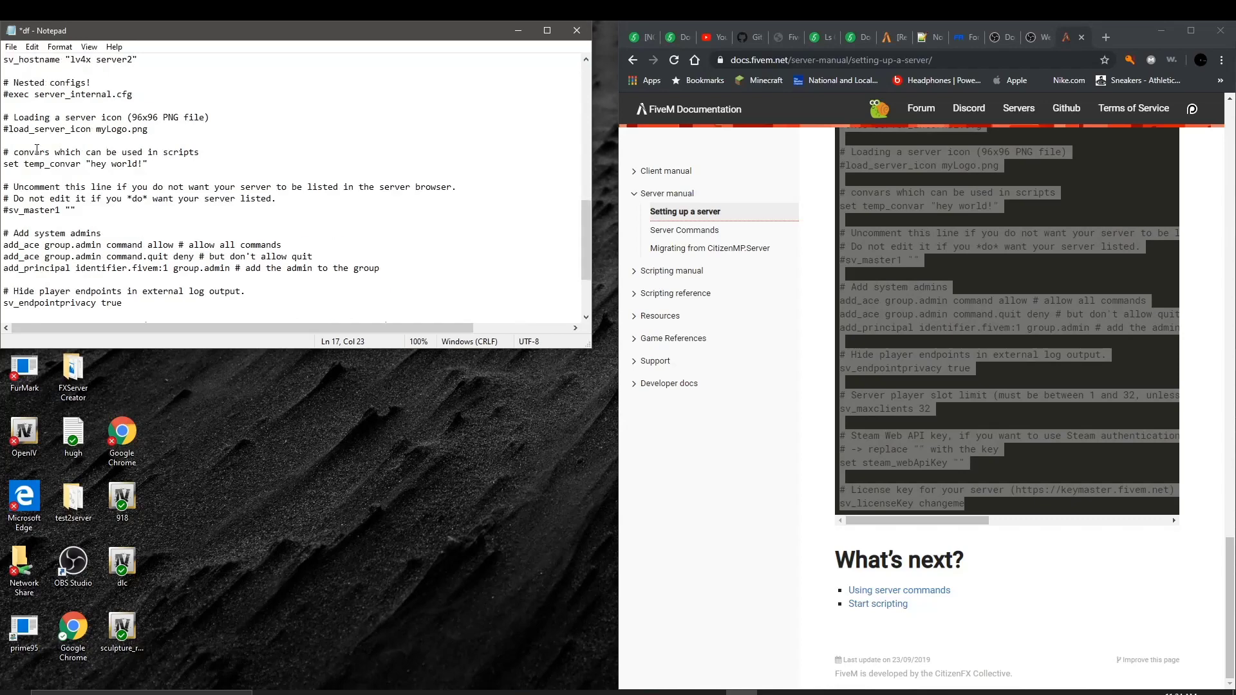
scroll(36, 149, "up", 1)
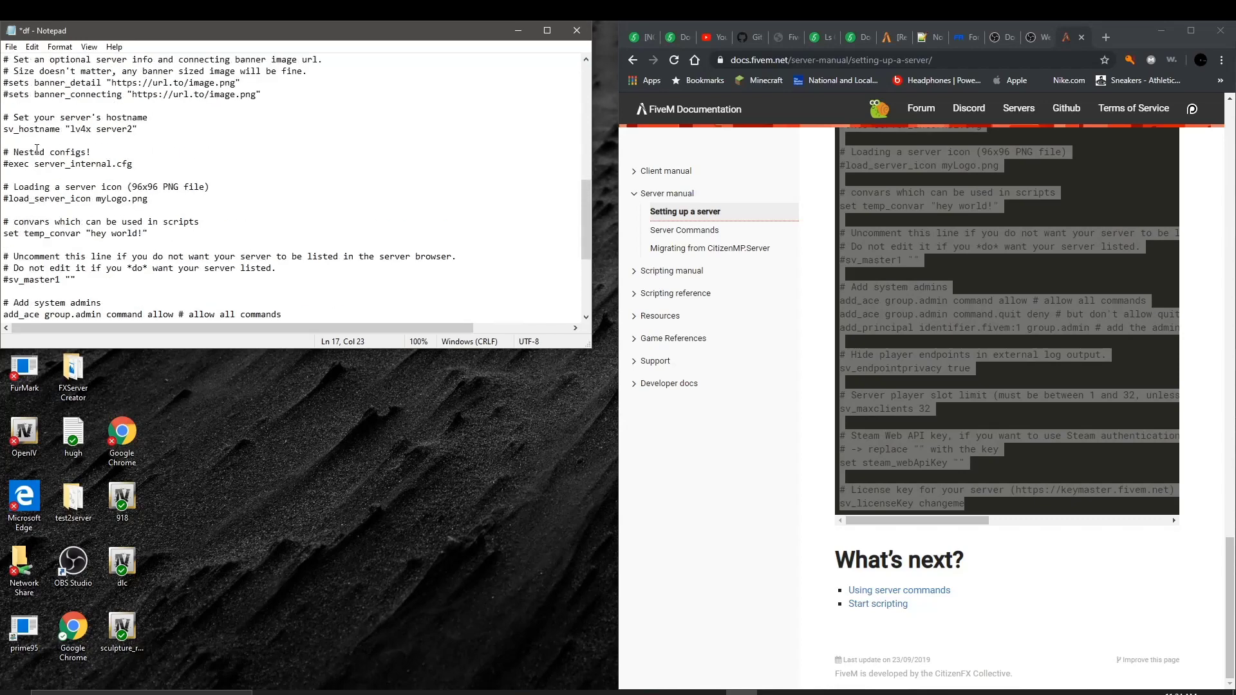
scroll(37, 149, "up", 1)
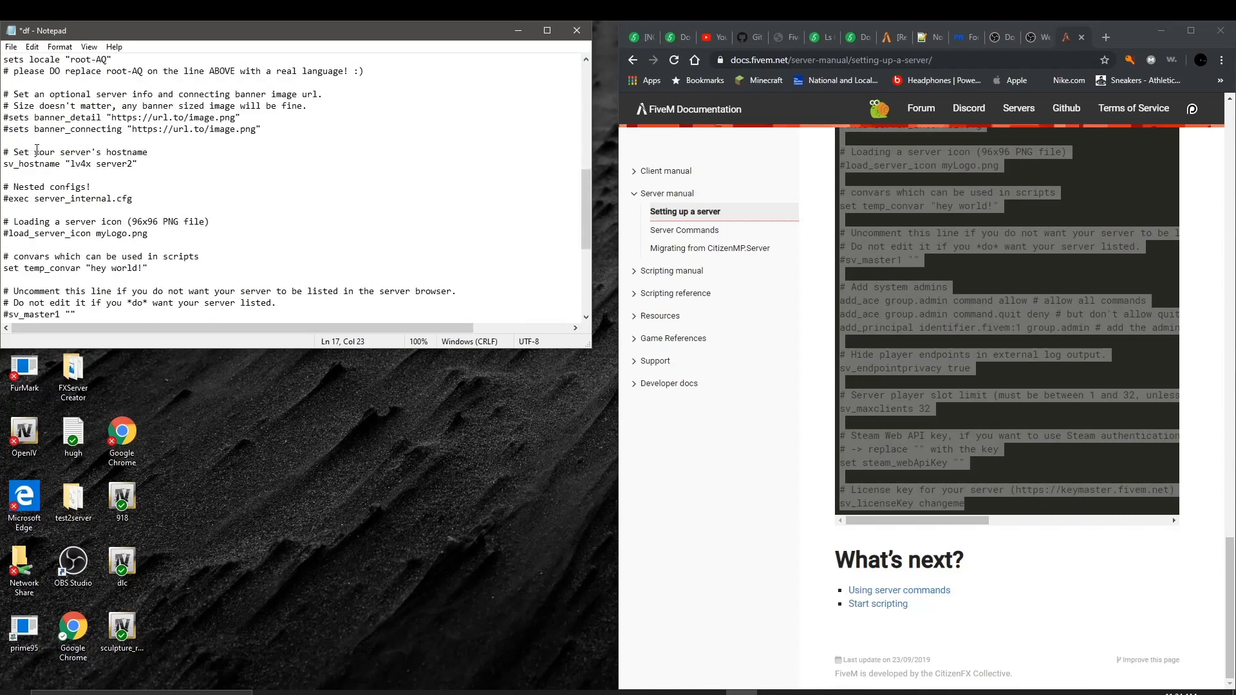
scroll(37, 149, "up", 1)
scroll(37, 149, "up", 2)
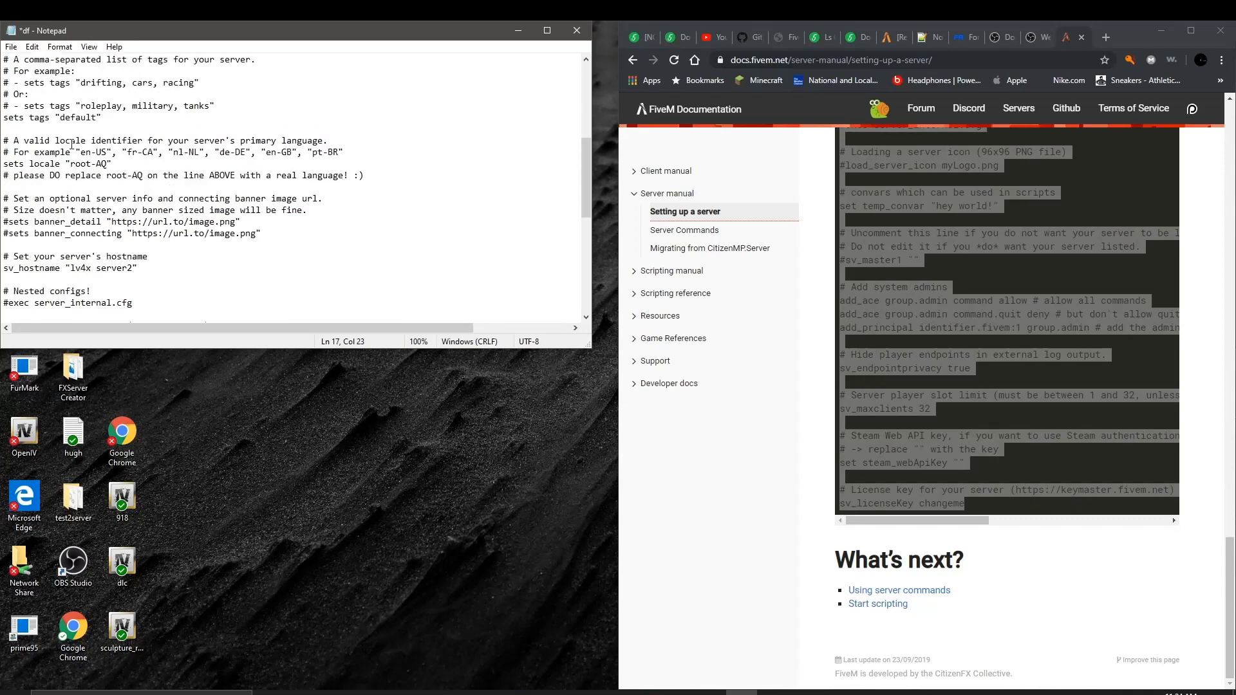
scroll(96, 125, "up", 1)
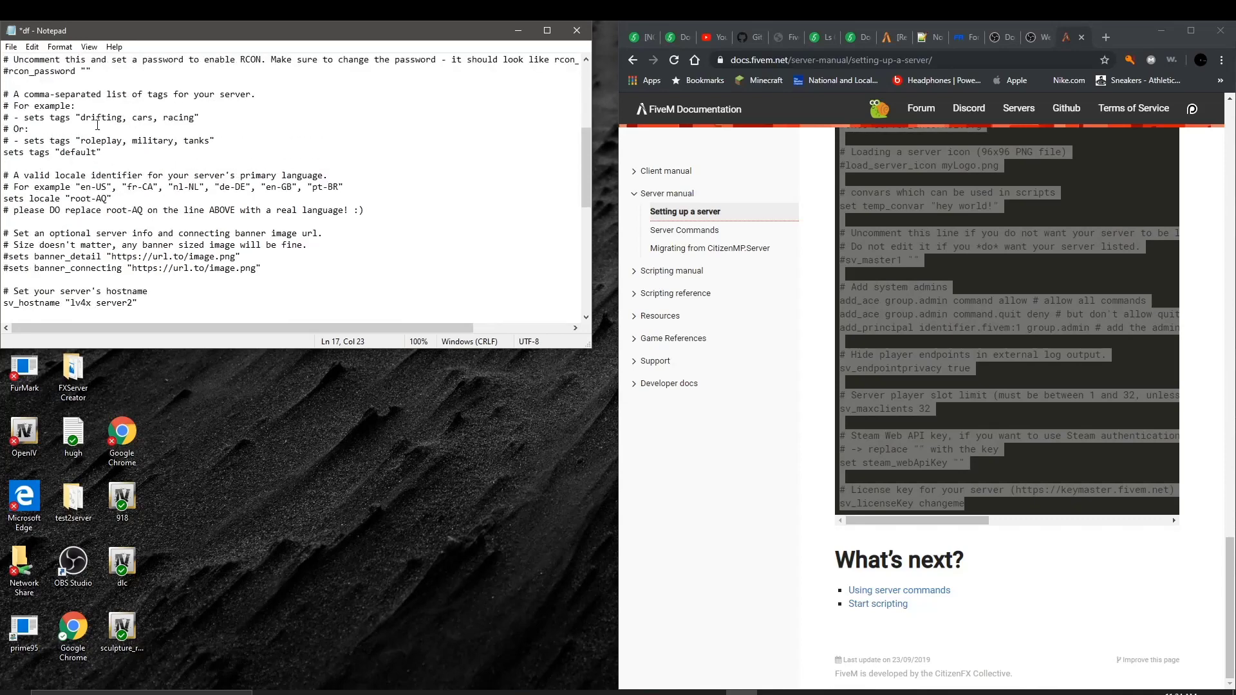
scroll(106, 186, "down", 10)
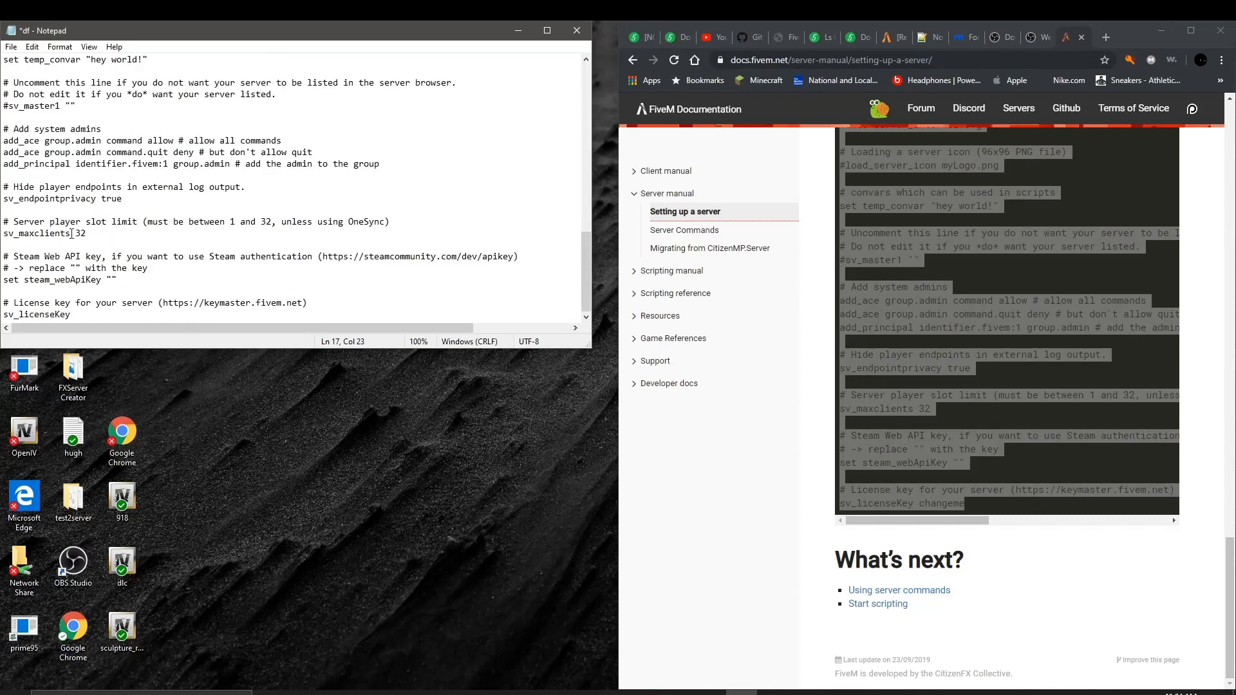
Step: Inspect the 32 player slot limit value in the df config
left_click_drag(72, 233, 96, 234)
left_click(75, 233)
double_click(77, 234)
left_click(138, 228)
Step: Switch to the FiveM Keymaster page showing the one existing server key
left_click(787, 38)
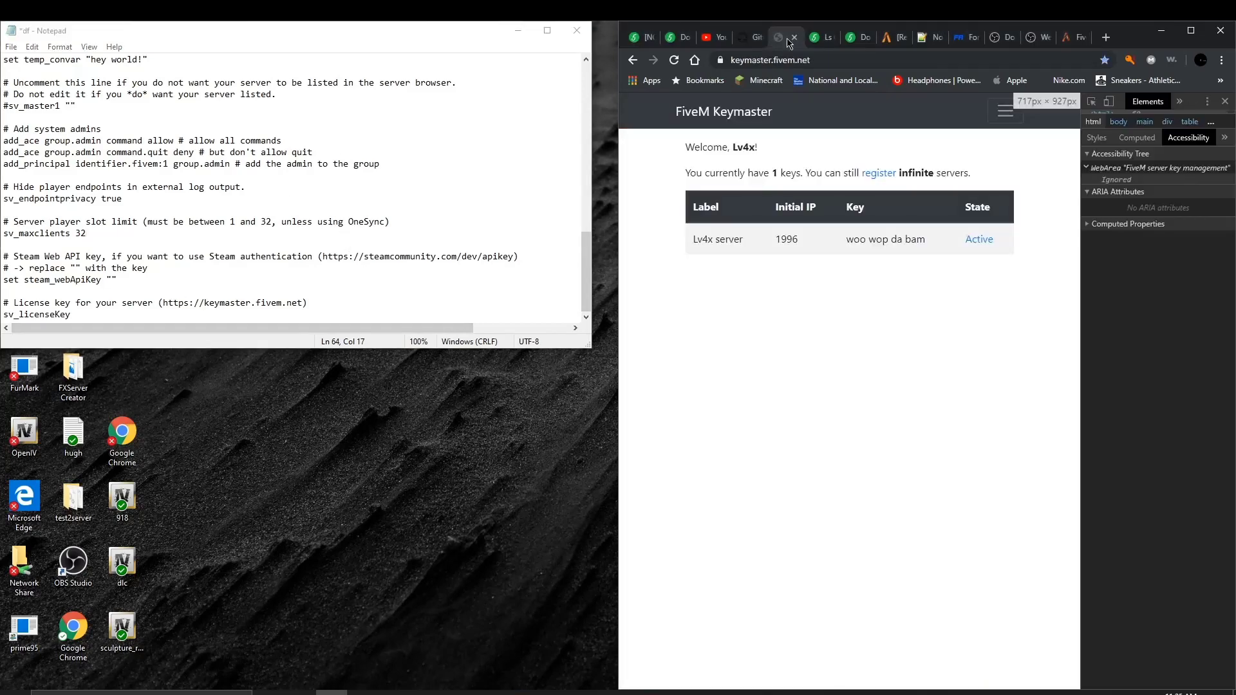
left_click_drag(762, 68, 770, 69)
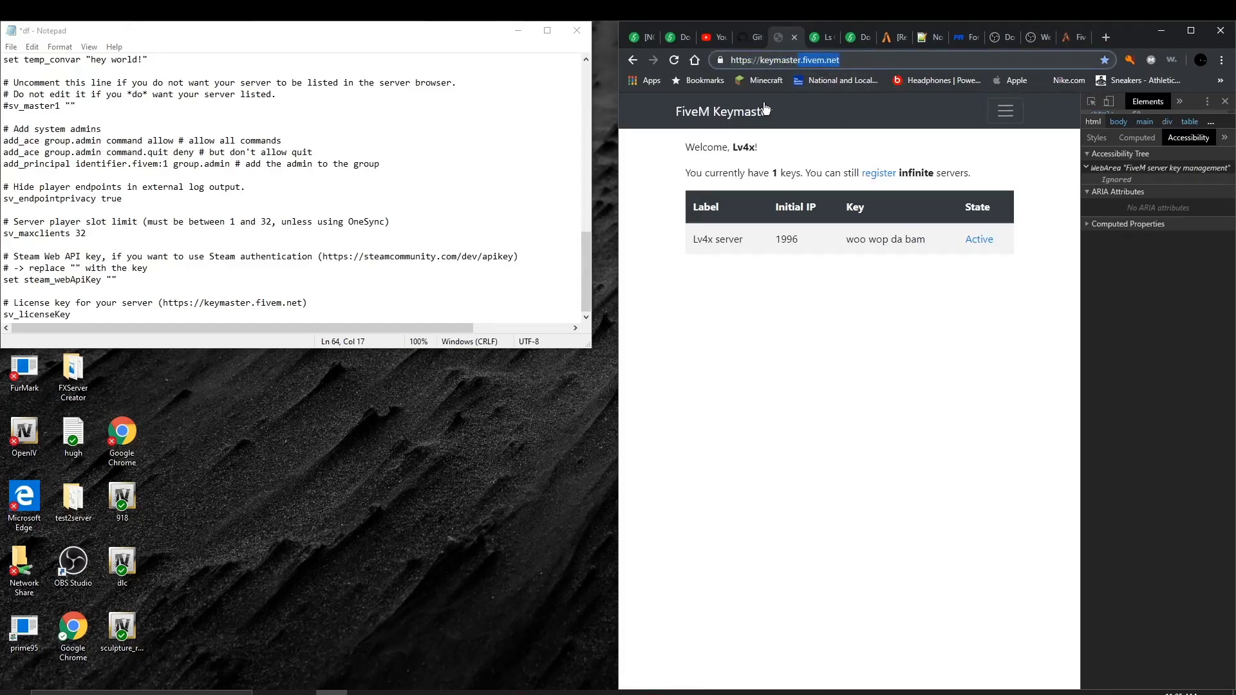
mouse_move(631, 543)
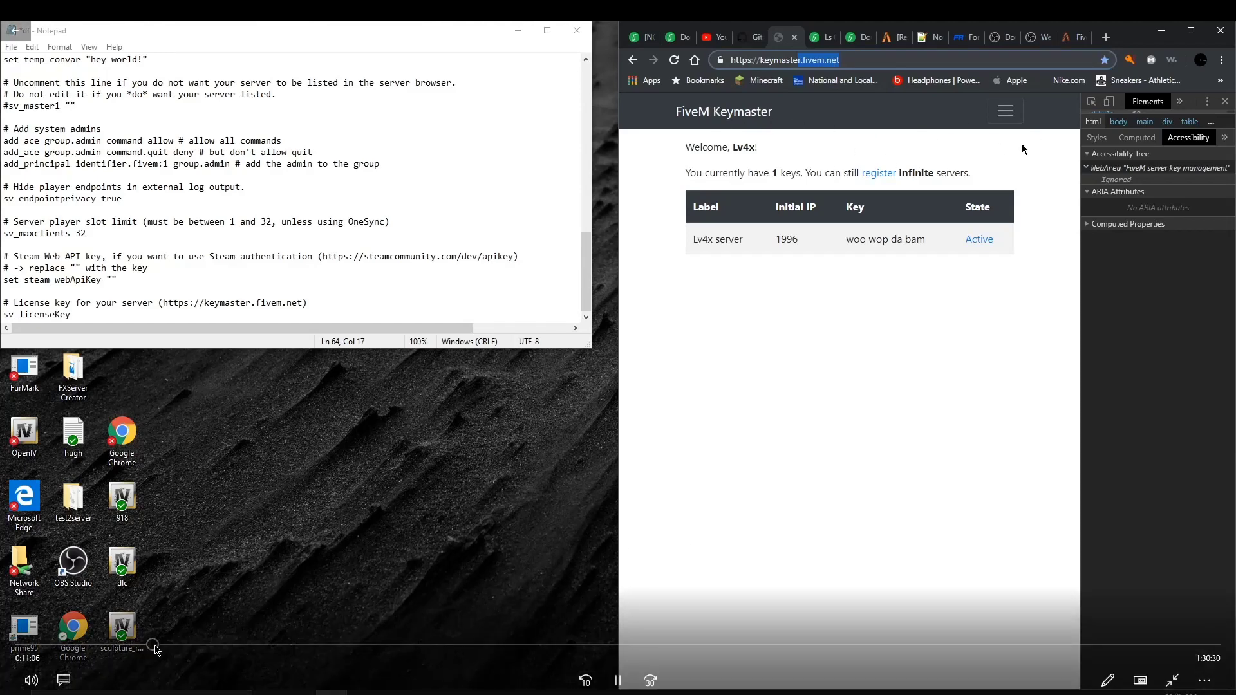
mouse_move(152, 646)
left_mouse_down()
mouse_move(162, 646)
mouse_move(152, 645)
left_mouse_up()
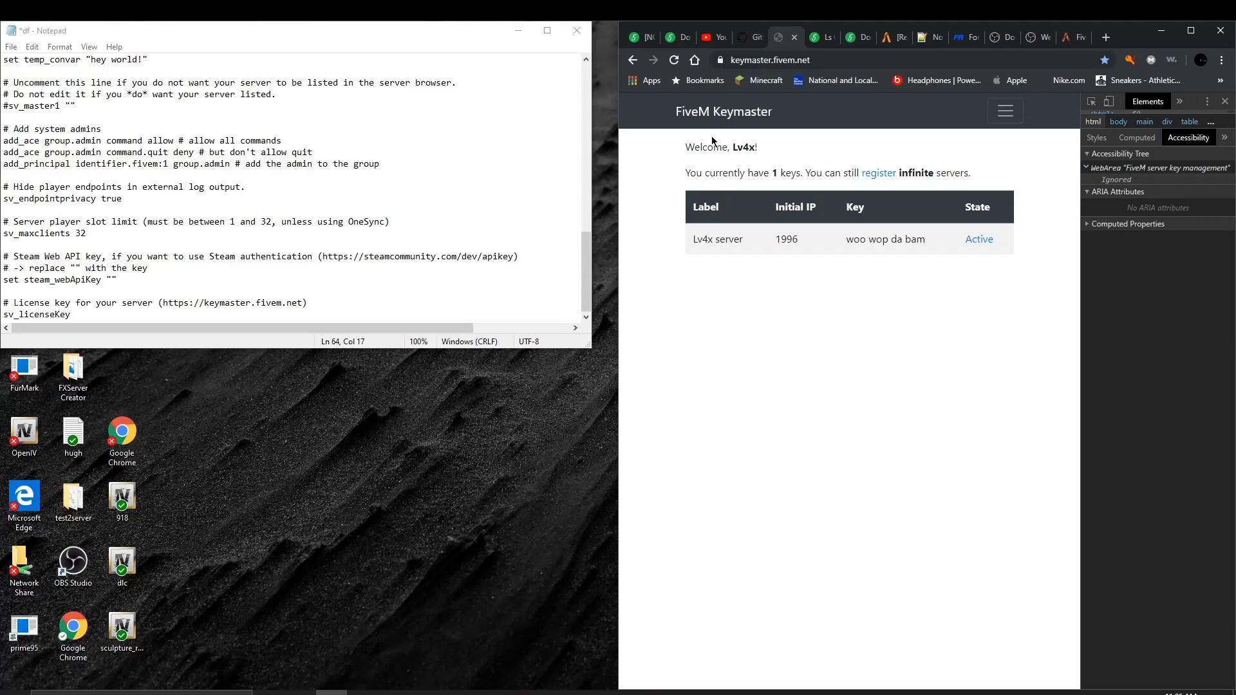
Step: Enter 'Lv4x server2' as the new server key's label
left_click(1003, 112)
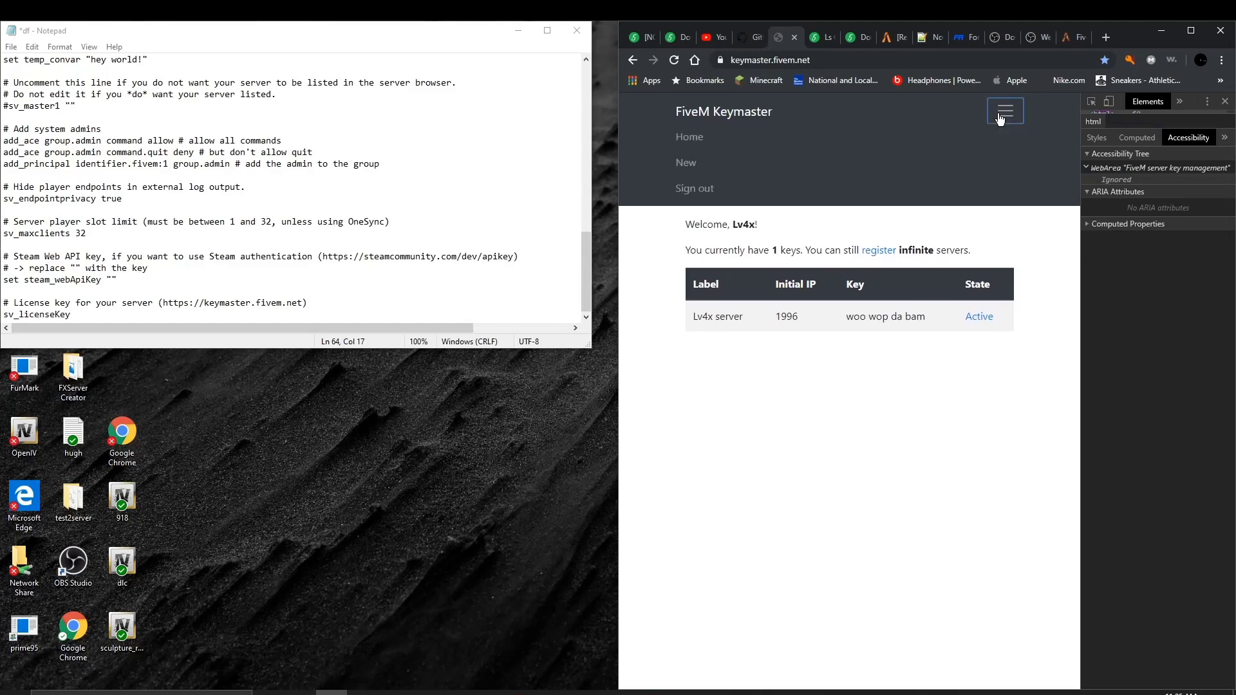
left_click(1003, 112)
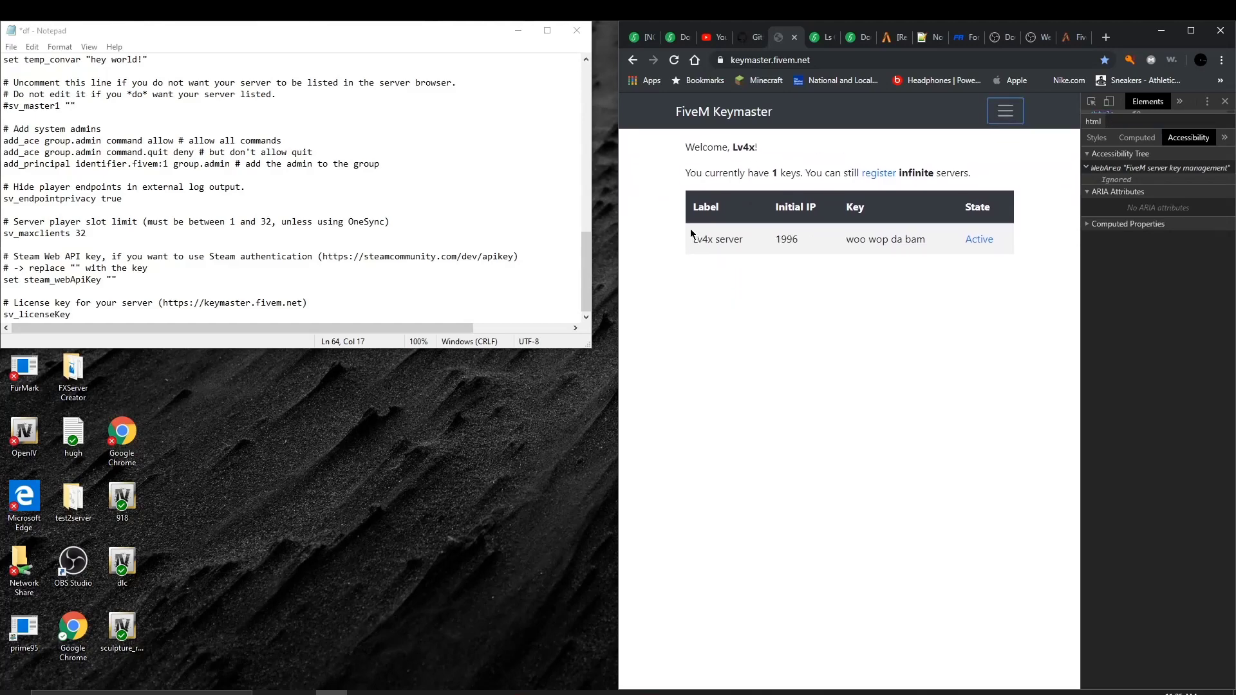
left_click_drag(693, 240, 667, 237)
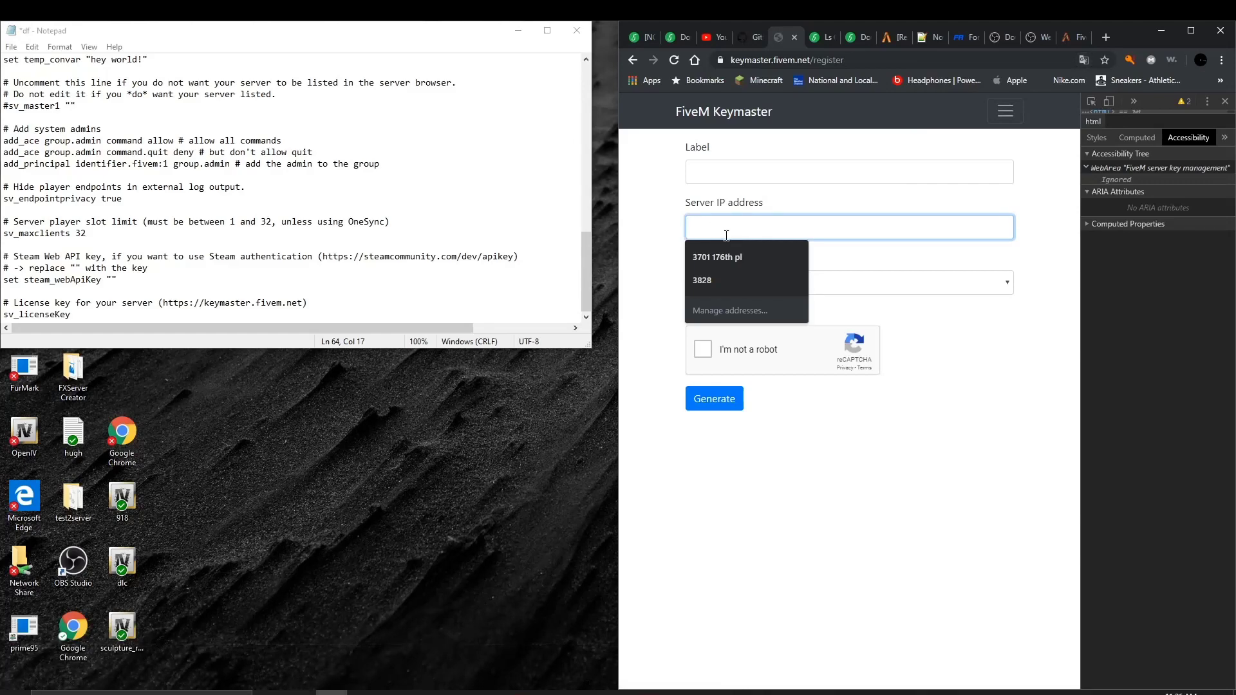
mouse_move(337, 599)
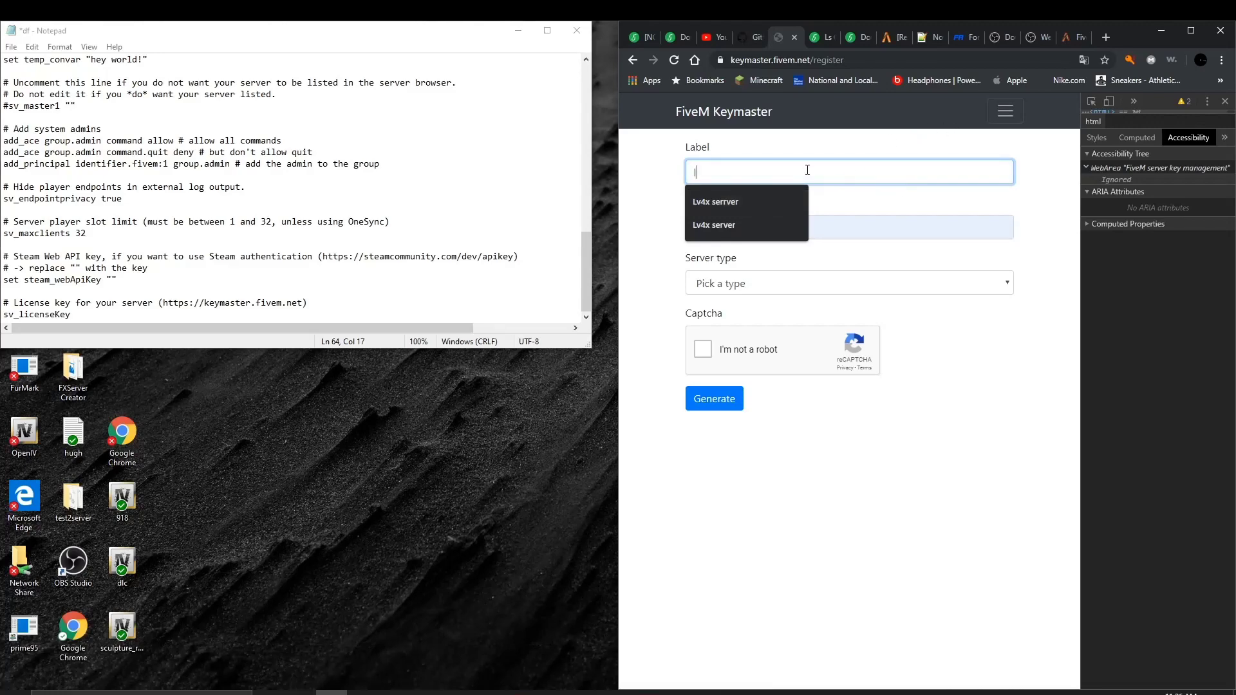
type("4")
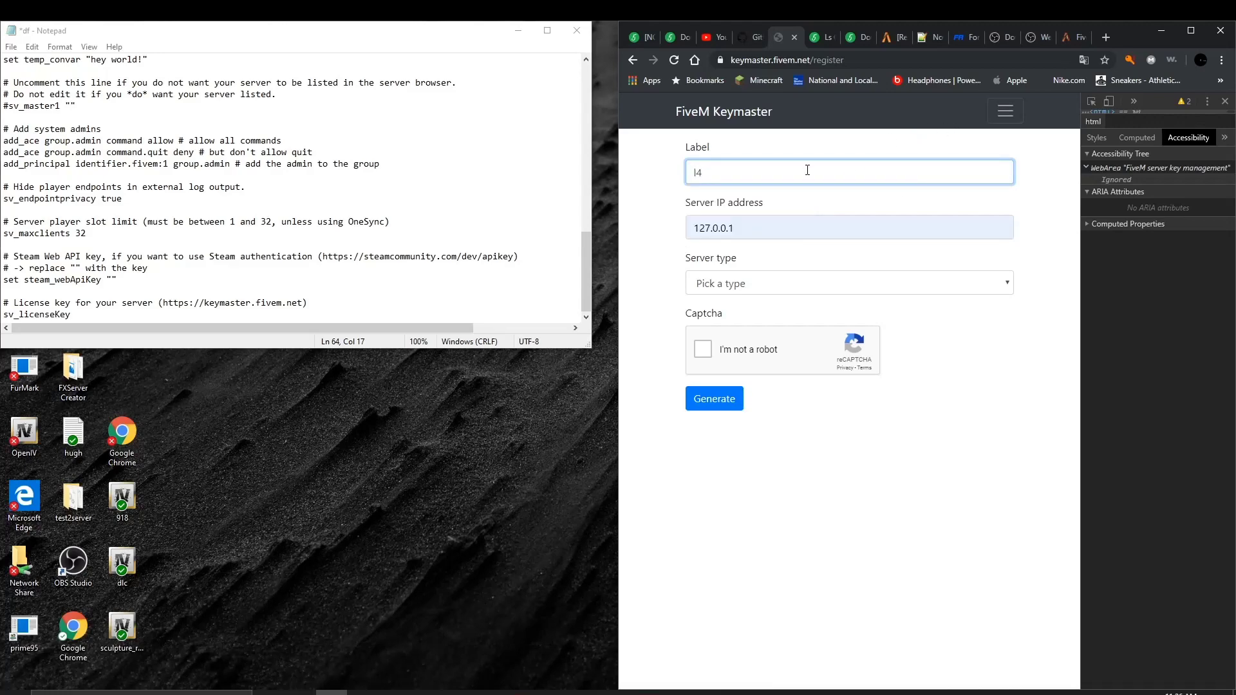
key("BackSpace")
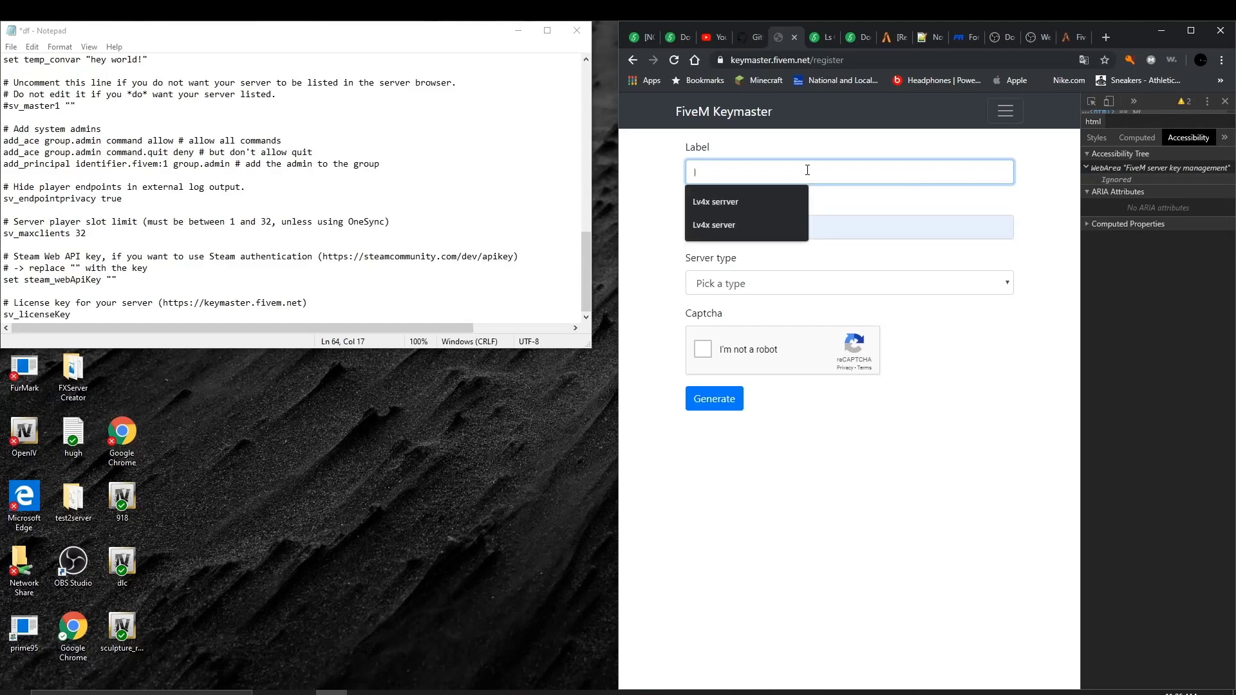
left_click(734, 219)
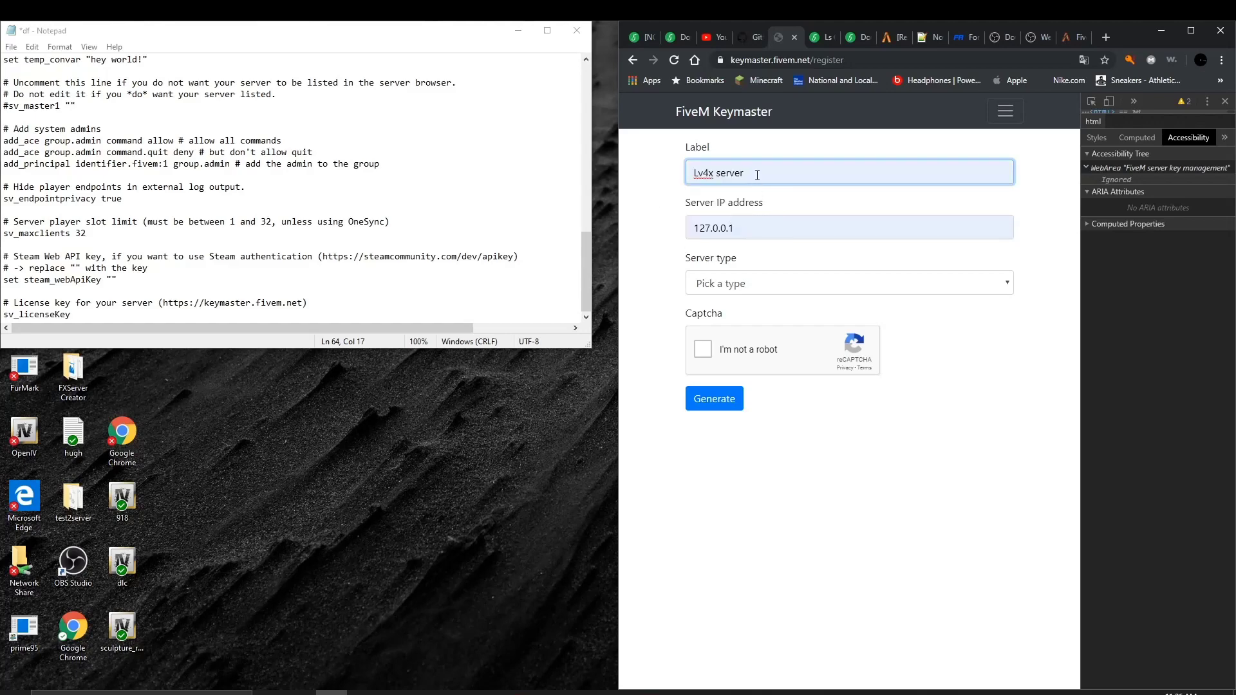
type("2")
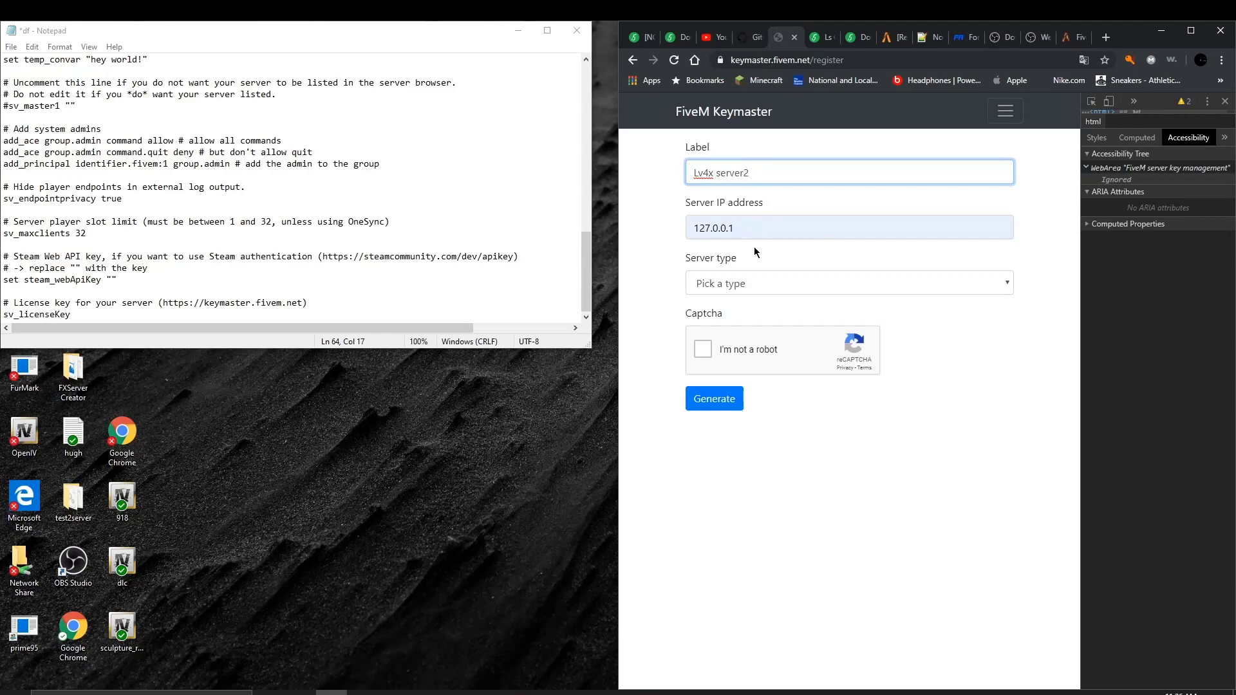
Step: Choose Home hosted, set server IP 127.0.0.1, tick the captcha and generate the key
left_click(754, 282)
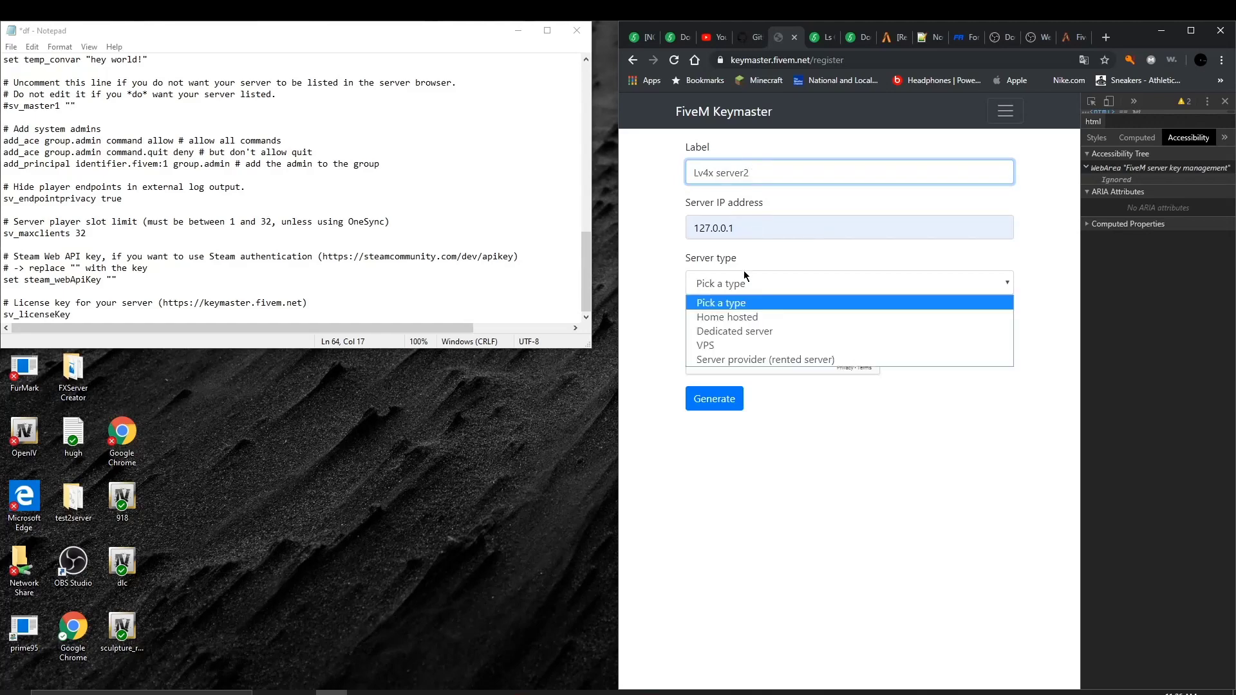
left_click(758, 316)
mouse_move(724, 228)
left_mouse_down()
mouse_move(741, 225)
mouse_move(700, 227)
left_mouse_up()
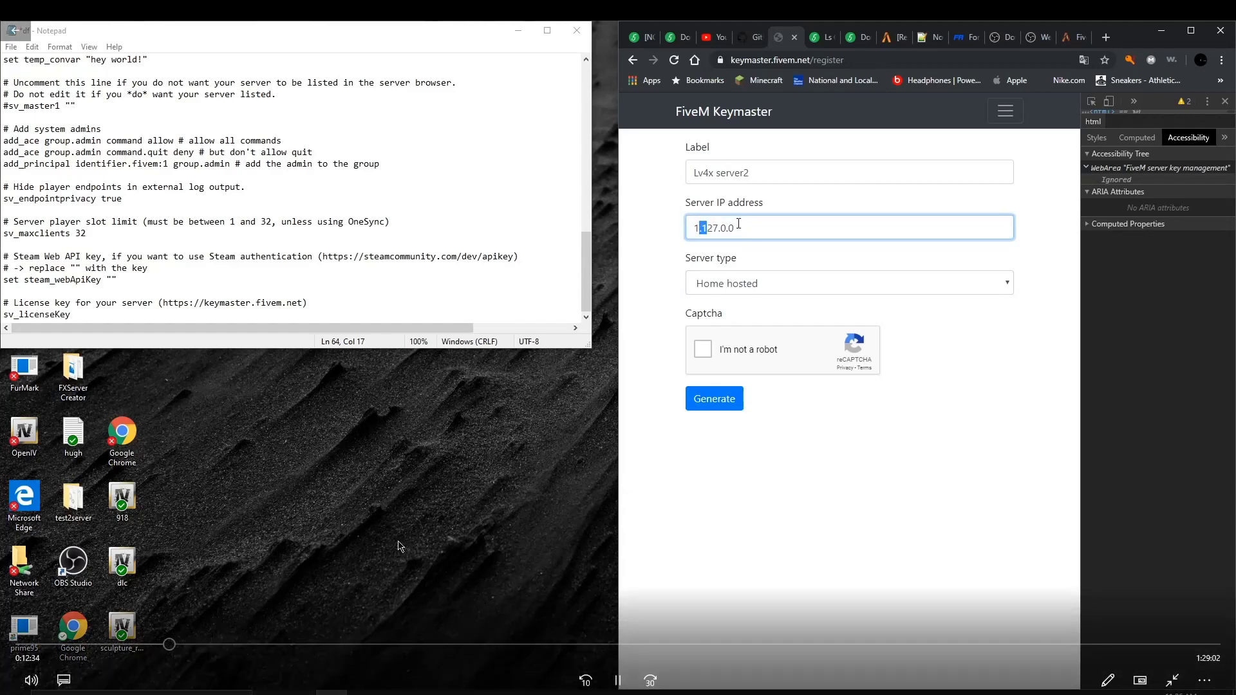
key("ctrl+a")
key("BackSpace")
left_click(703, 223)
left_click(799, 258)
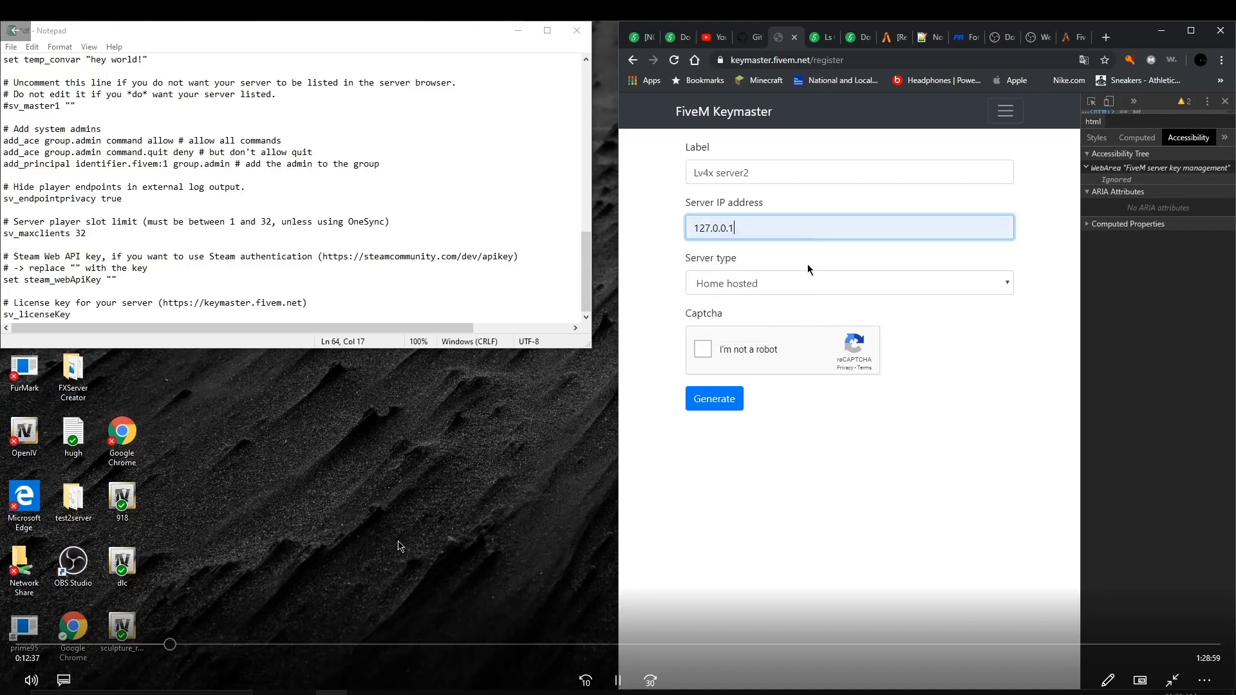
left_click(706, 350)
left_click(714, 399)
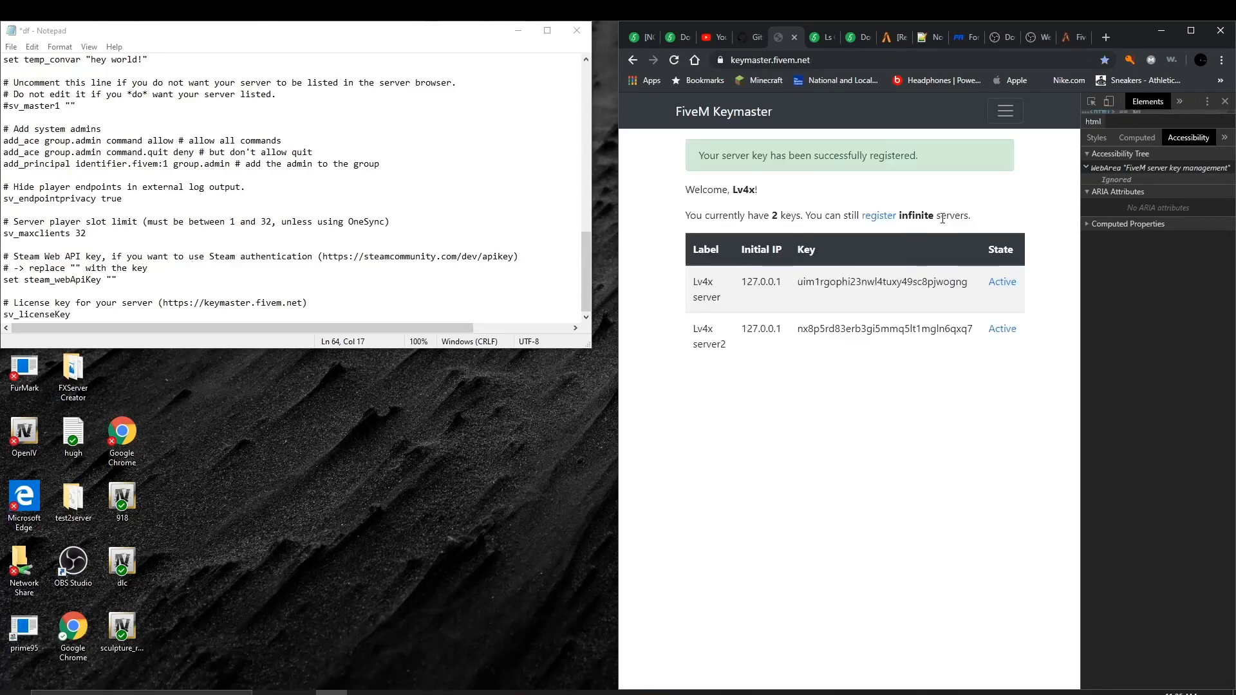
Step: Paste the new Lv4x server2 key after sv_licenseKey, removing the extra space
left_click(1092, 102)
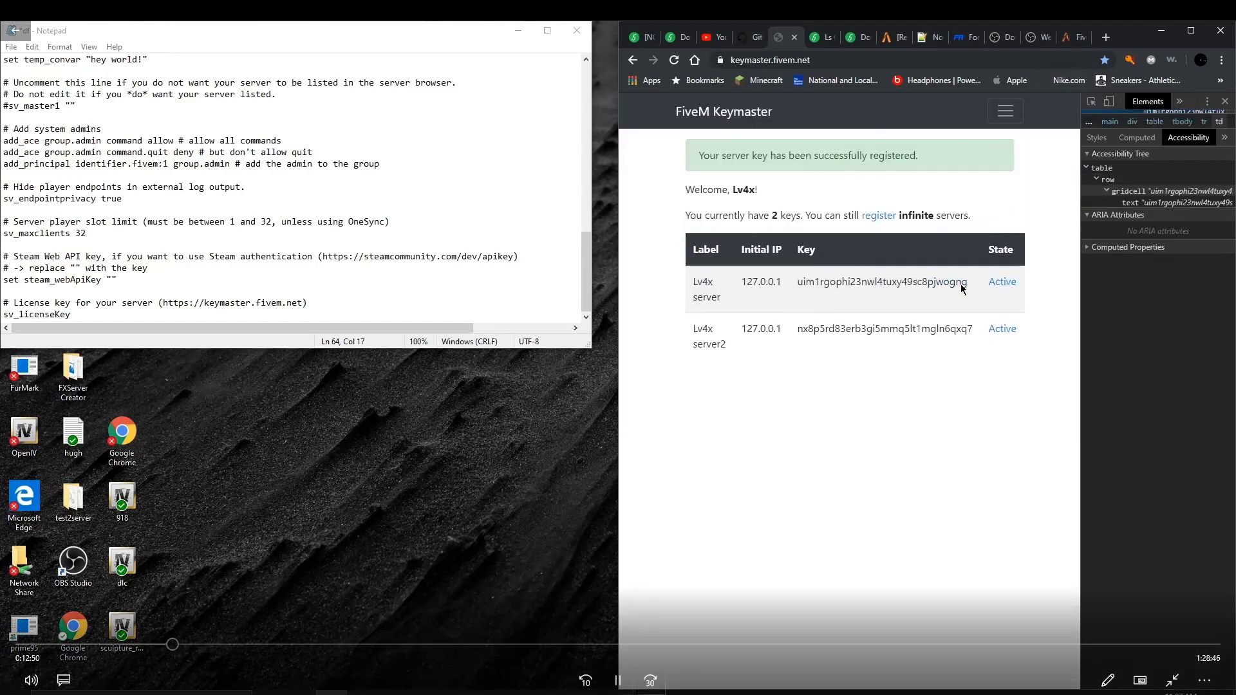
left_click(620, 683)
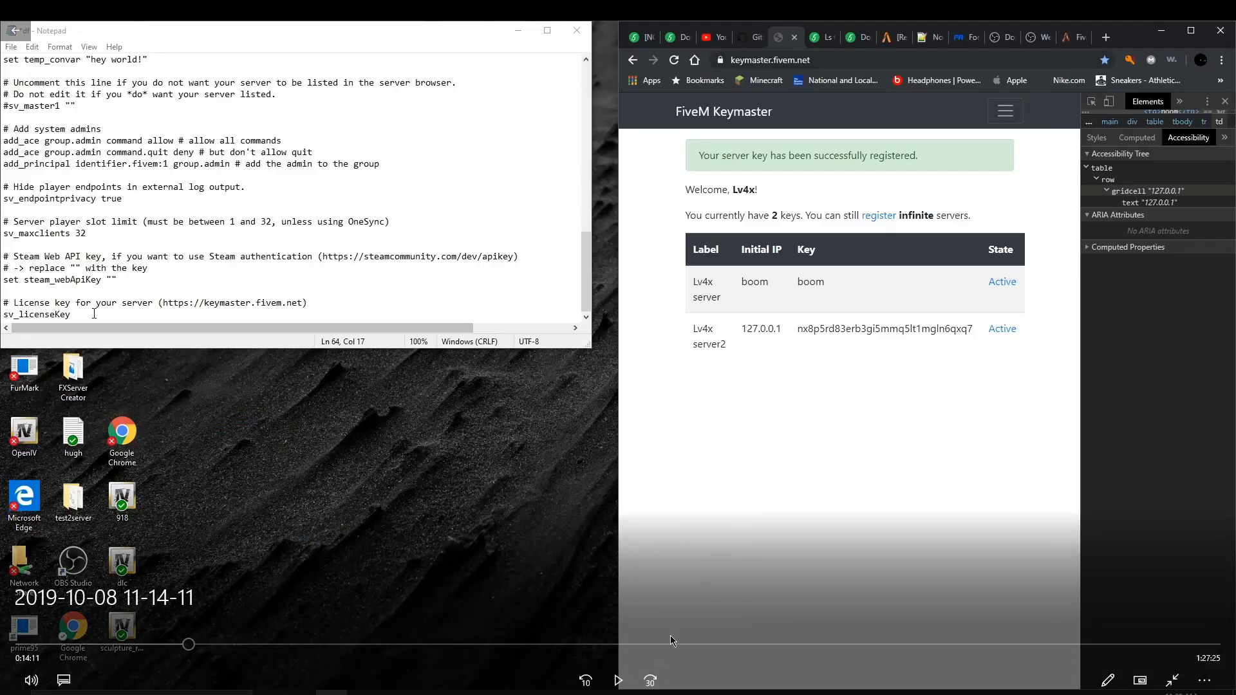
left_click(607, 686)
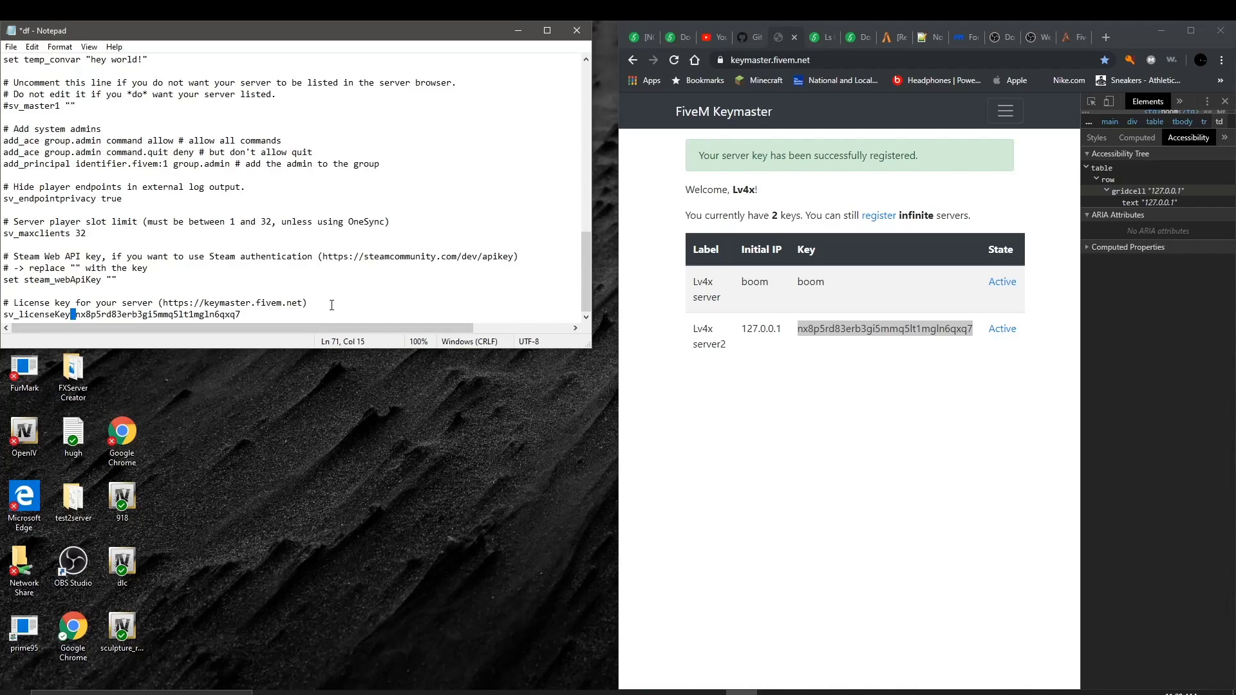
key("BackSpace")
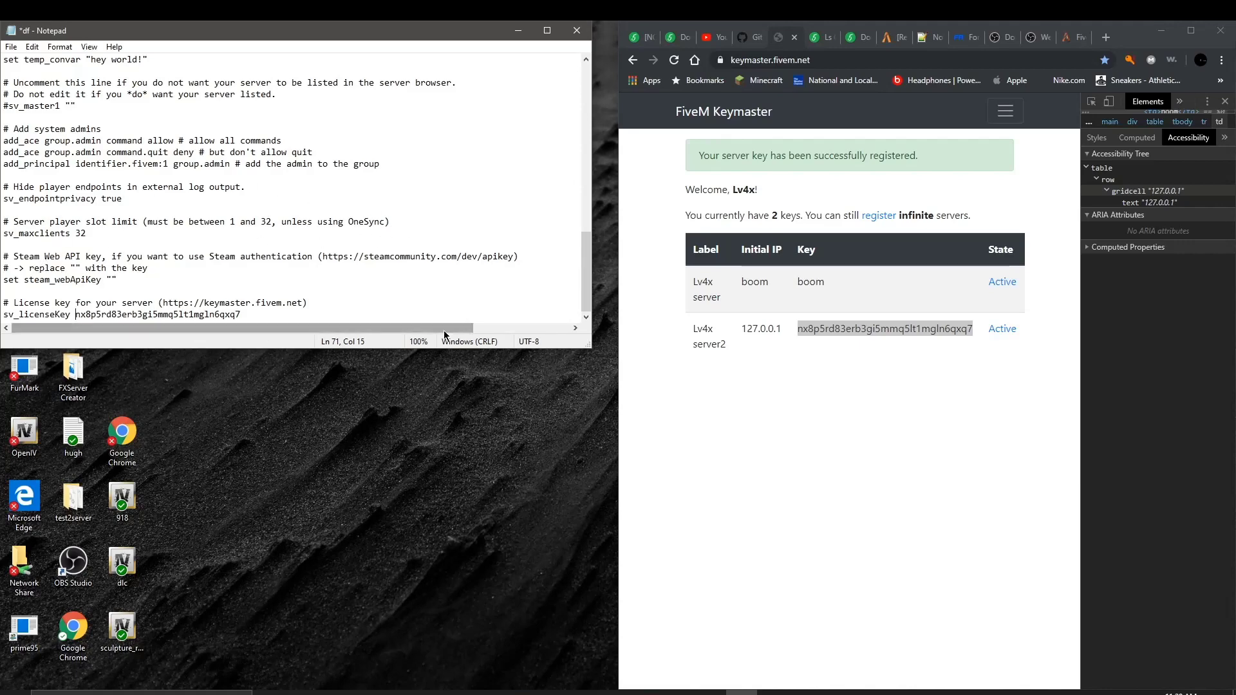
Step: Save the config as server.cfg in test2server with Save as type All Files
left_click(11, 47)
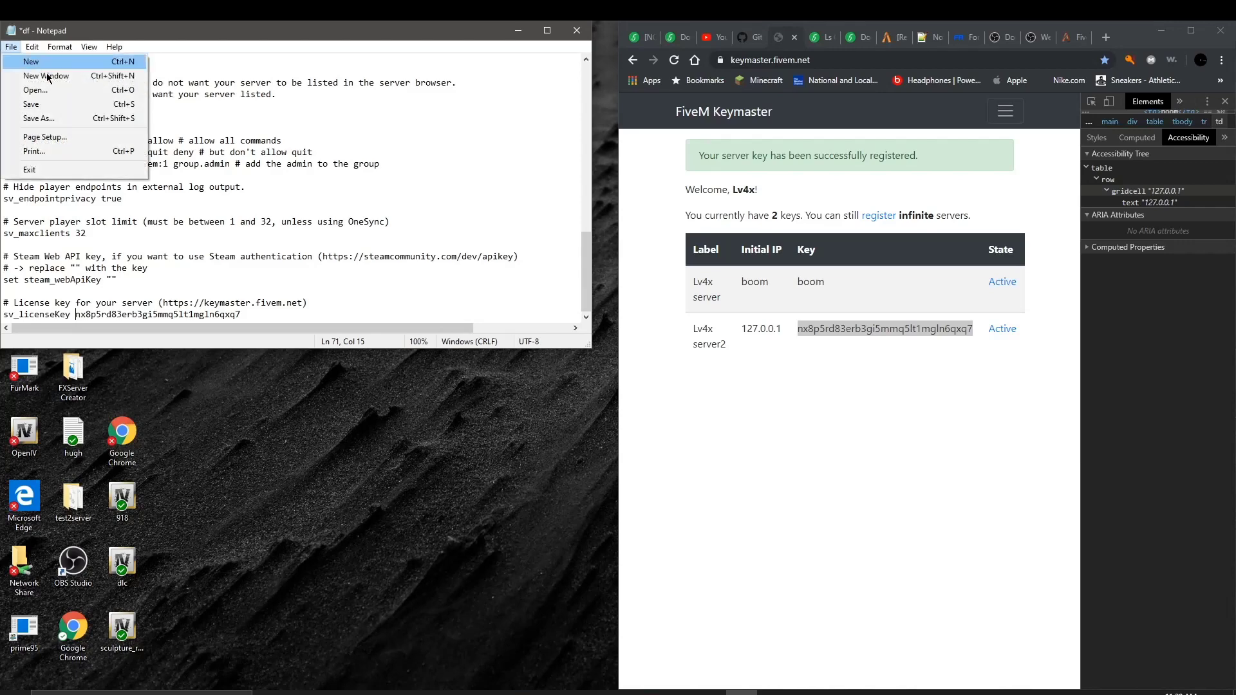
left_click(42, 120)
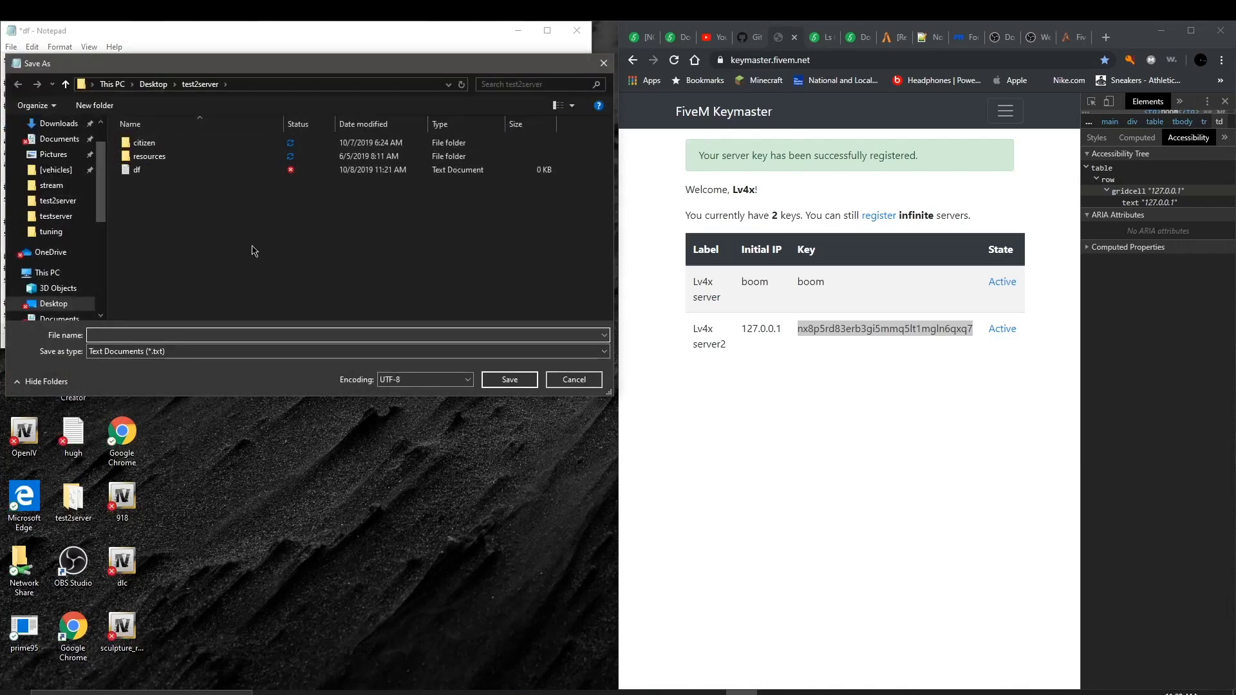
type("server")
type(".co")
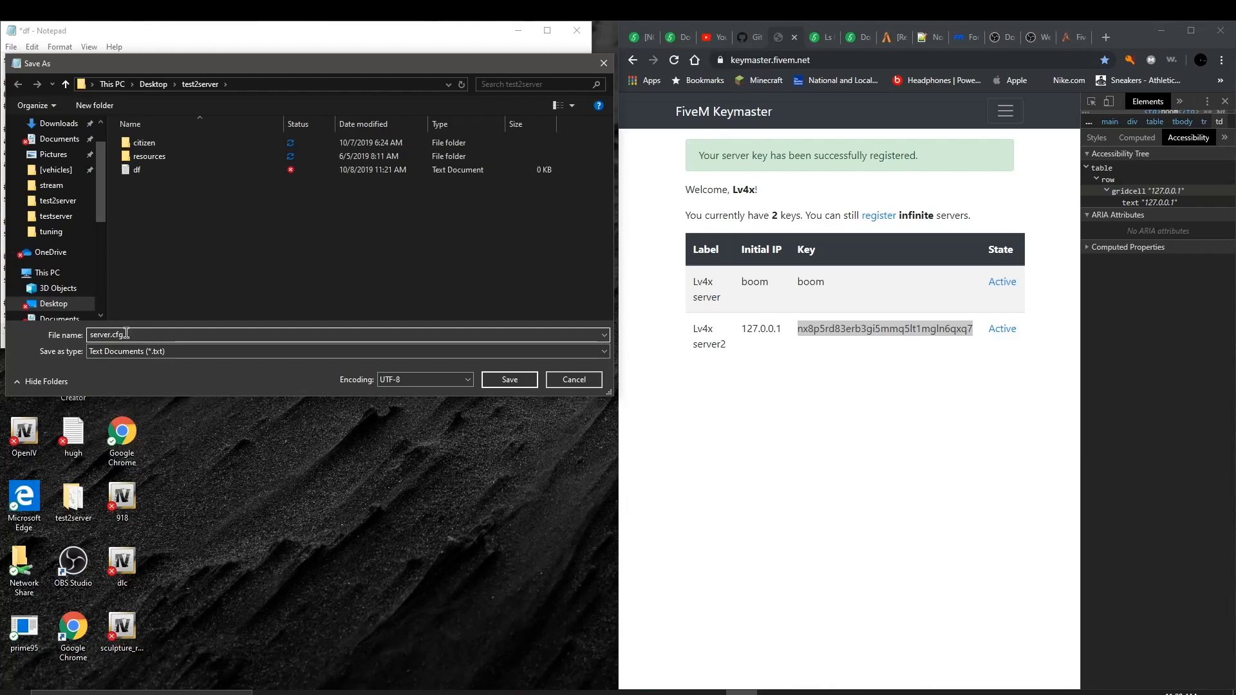
left_click(166, 352)
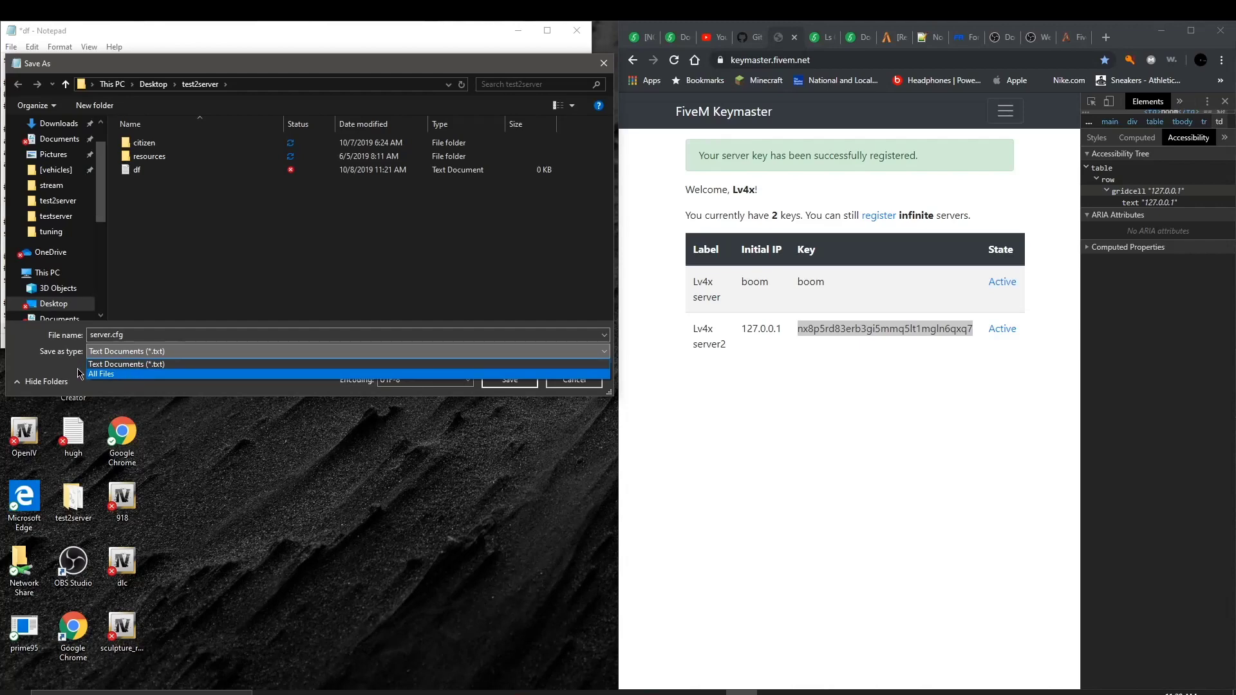
left_click(119, 375)
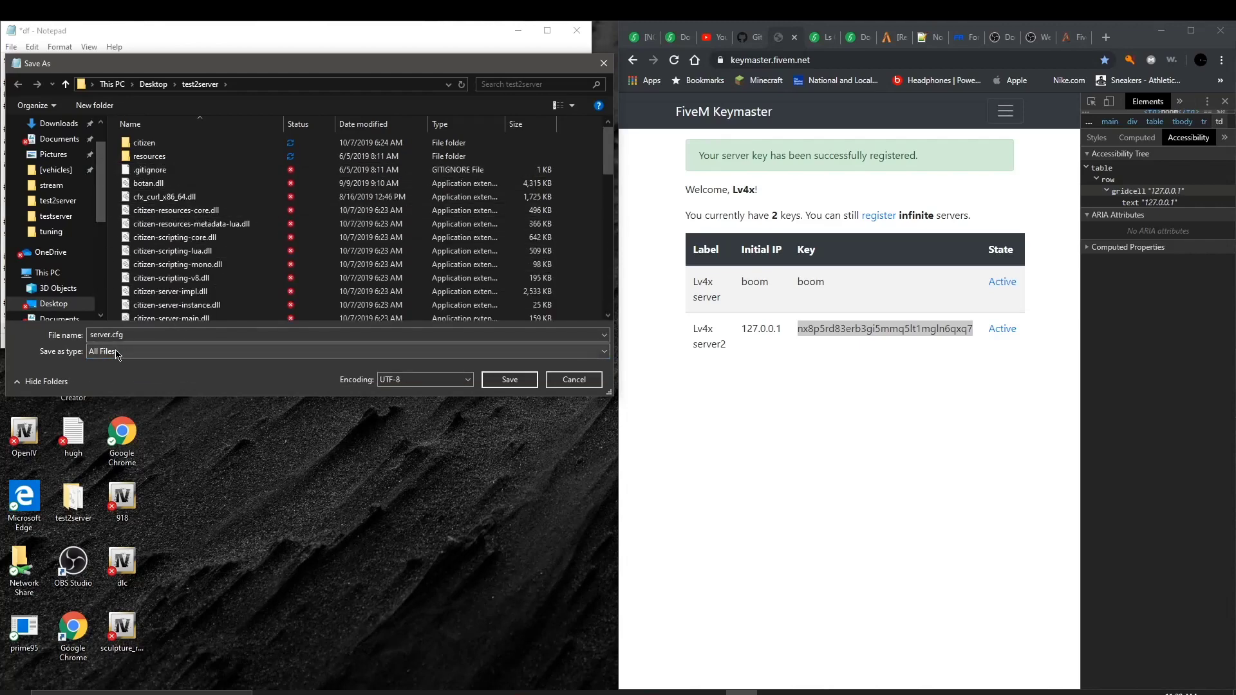
scroll(213, 258, "down", 12)
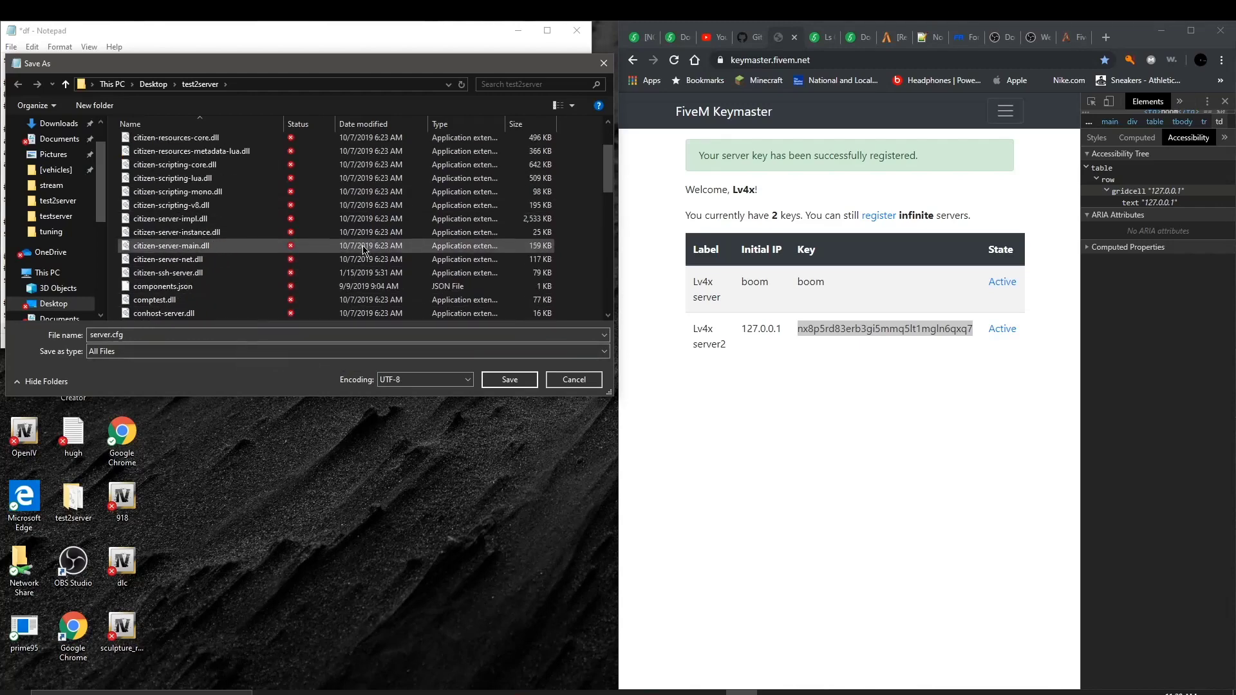
scroll(210, 236, "up", 12)
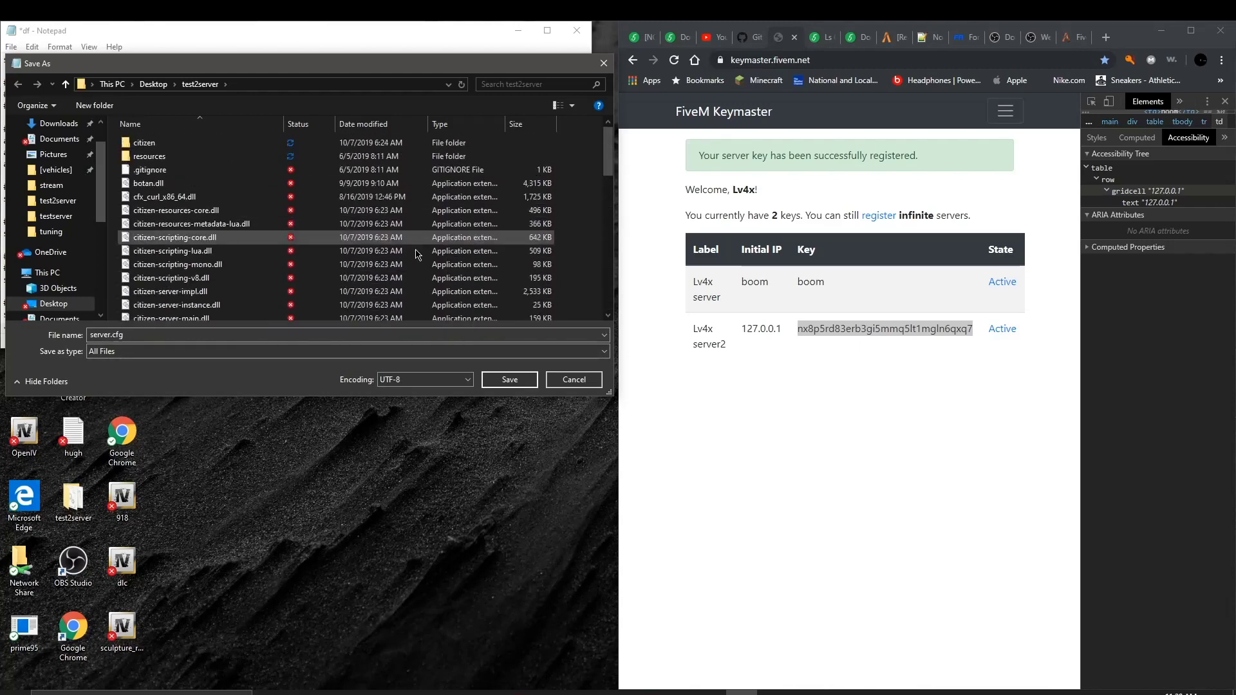
left_click(501, 378)
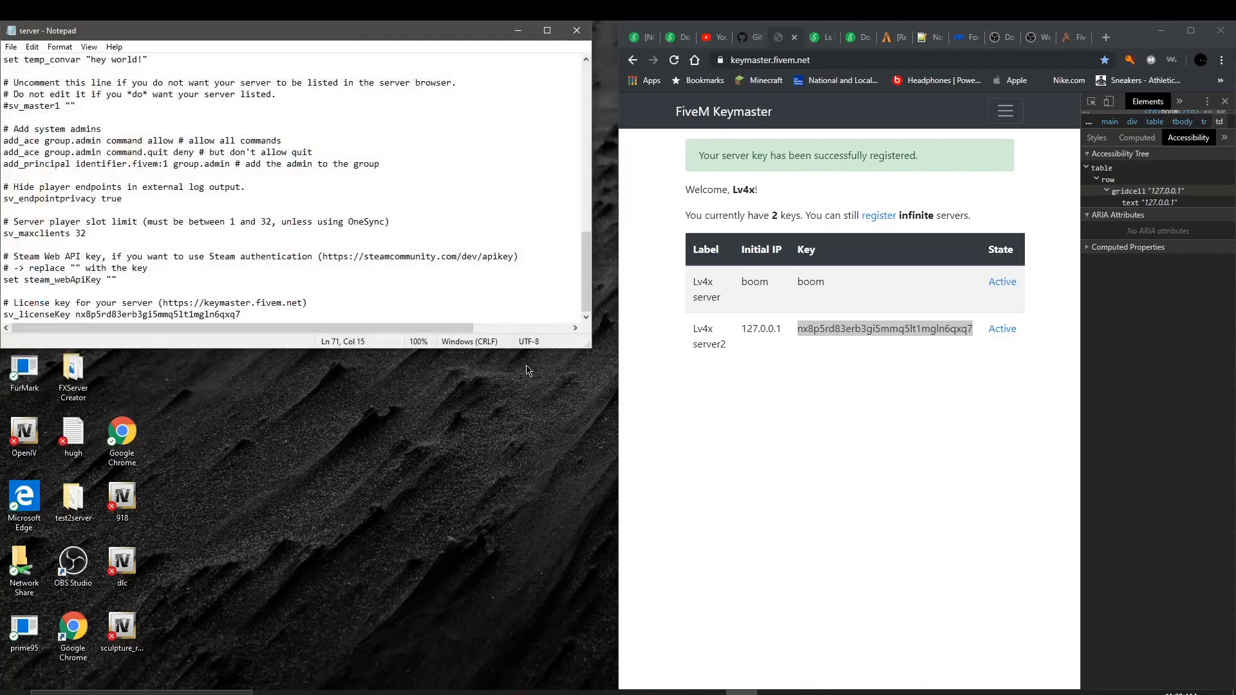
Step: Minimize Notepad to reveal the desktop and the Keymaster page
left_click(519, 31)
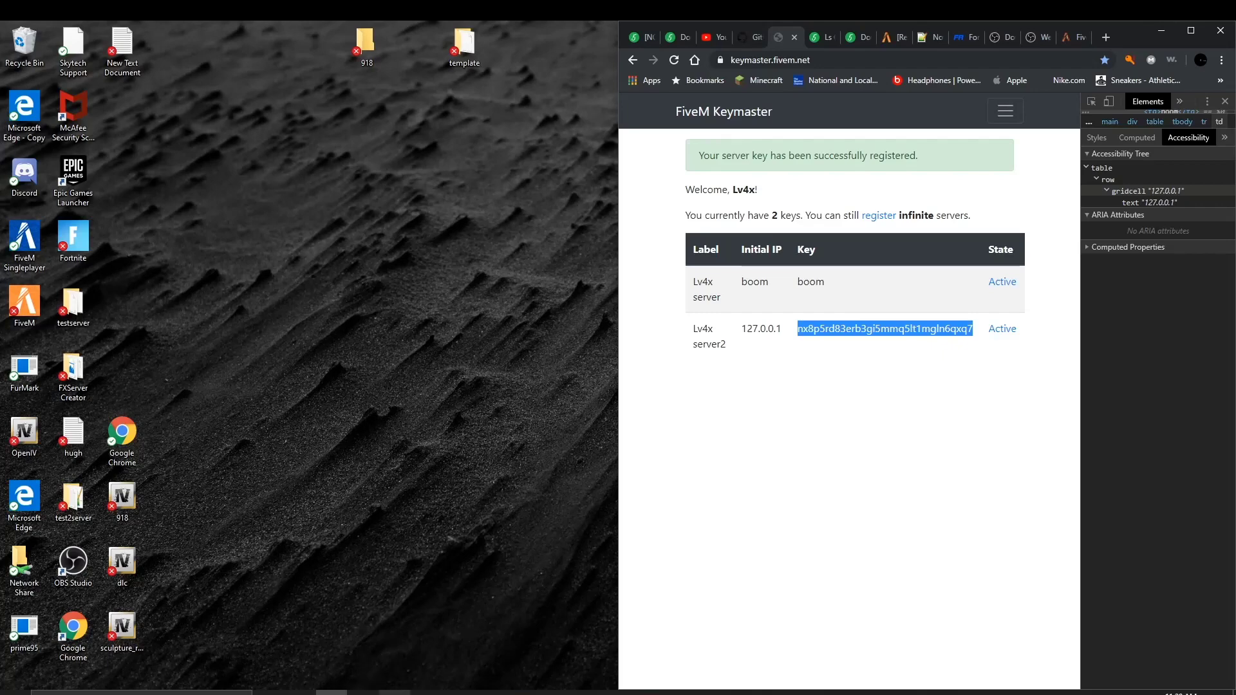
Step: Restore the test2server File Explorer window from the taskbar
left_click(363, 692)
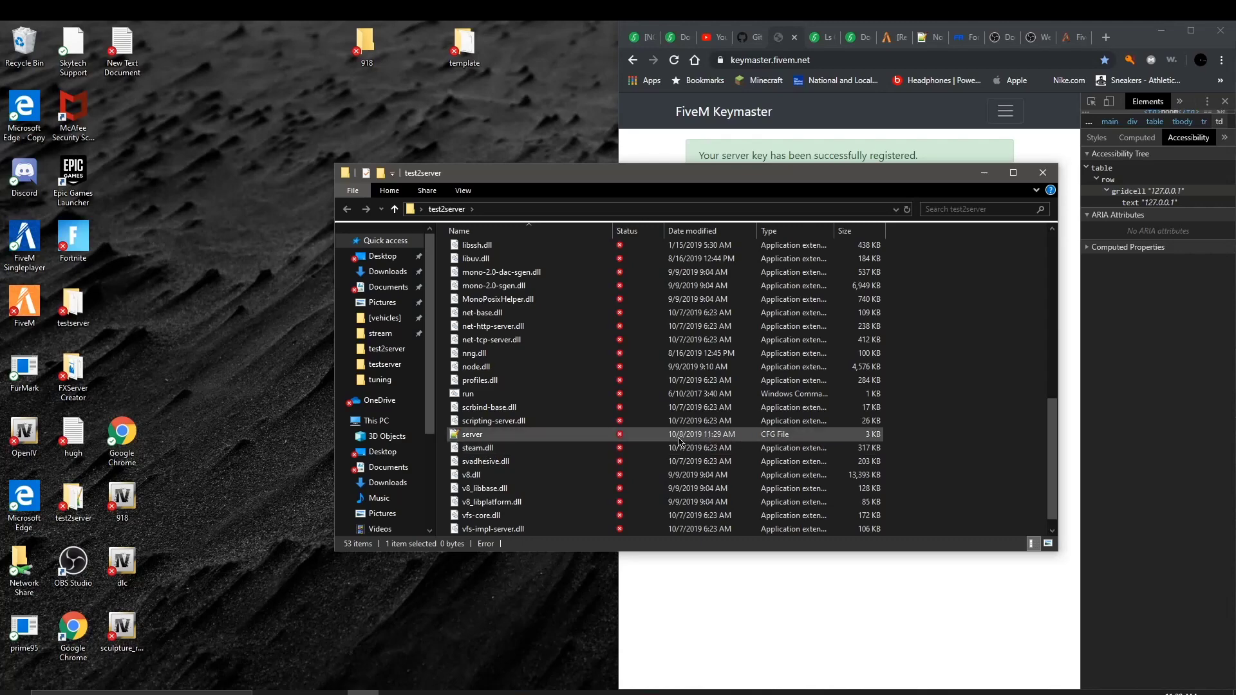
Step: Open the test2server server.cfg in Notepad++ and look through it
double_click(453, 435)
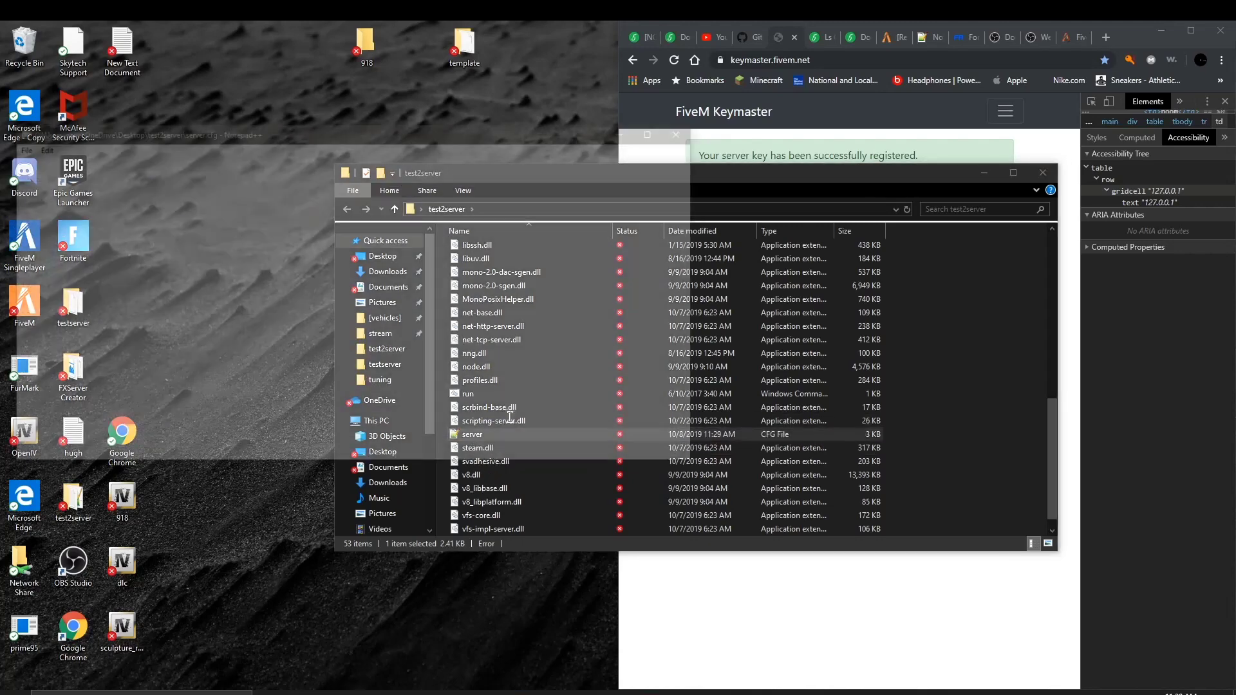
scroll(91, 296, "up", 2)
scroll(129, 298, "down", 12)
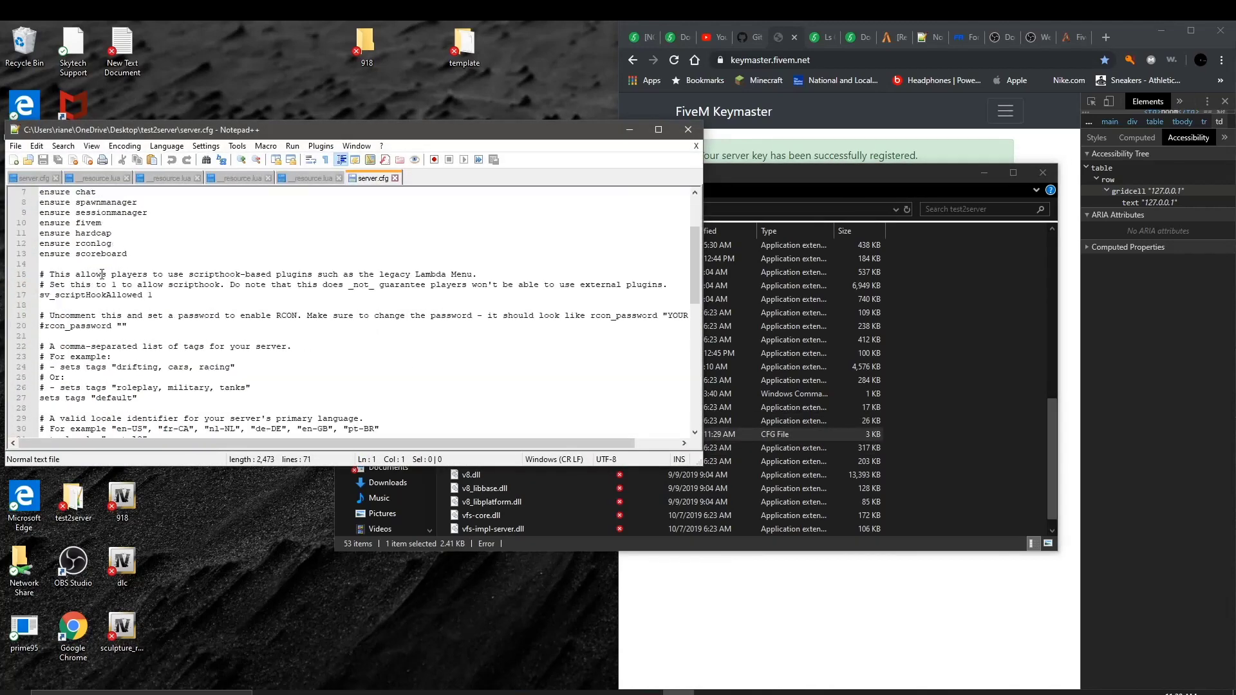
scroll(161, 300, "down", 4)
scroll(303, 271, "up", 3)
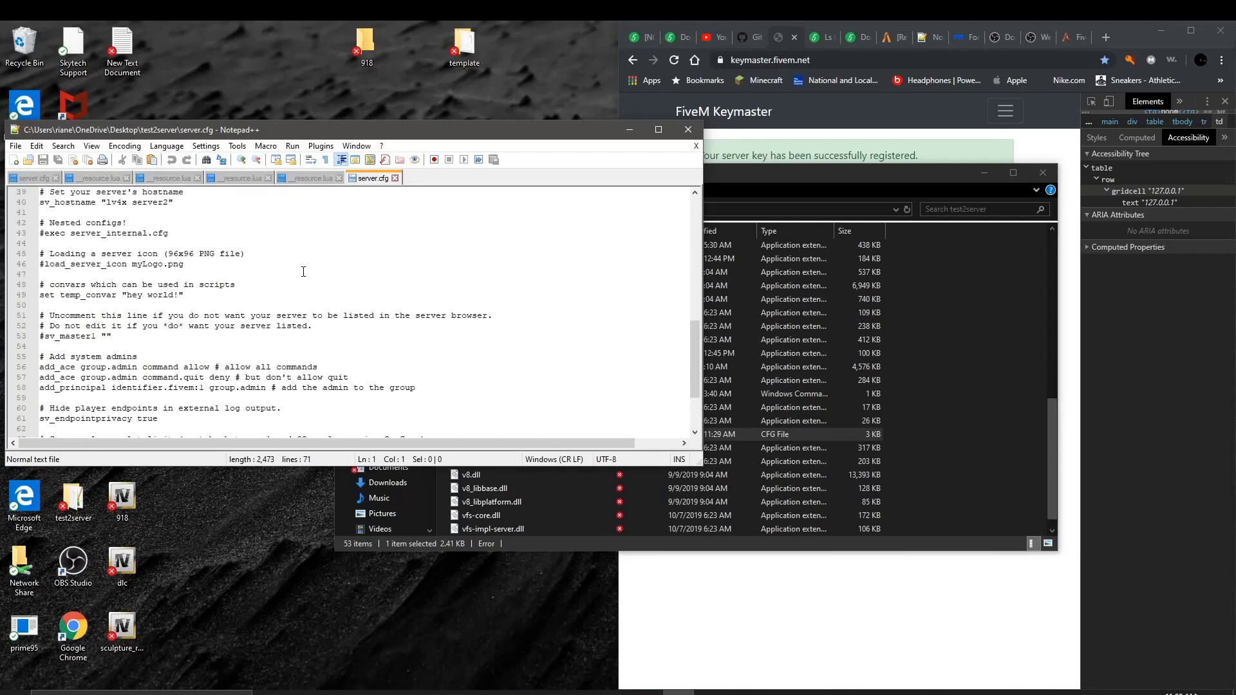
Step: Close the testserver server.cfg and resource.lua tabs, then close Notepad++
left_click(56, 179)
left_click(69, 179)
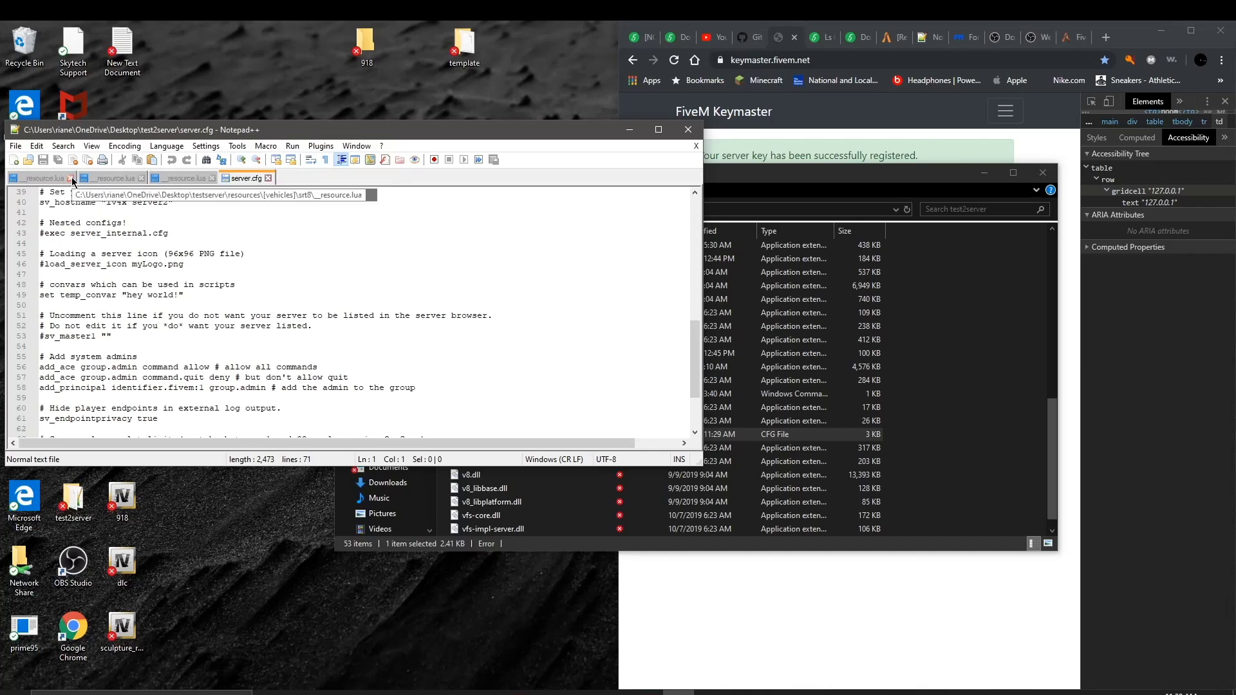
left_click(71, 179)
left_click(71, 179)
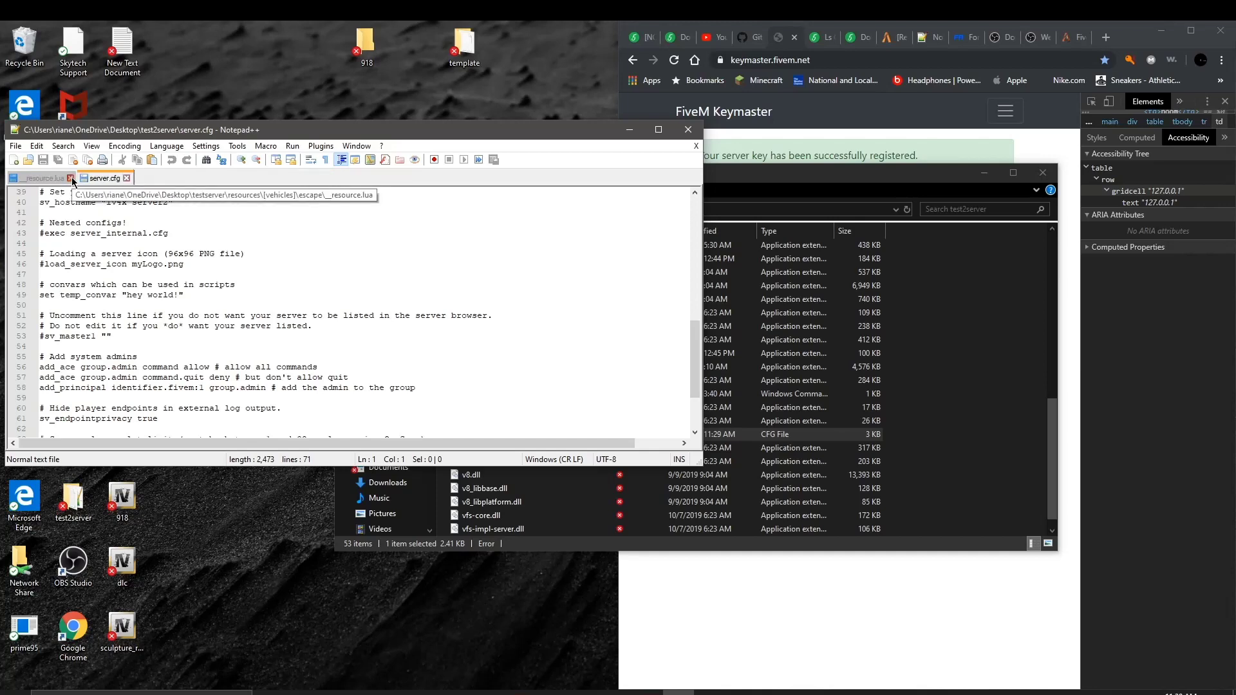
left_click(71, 179)
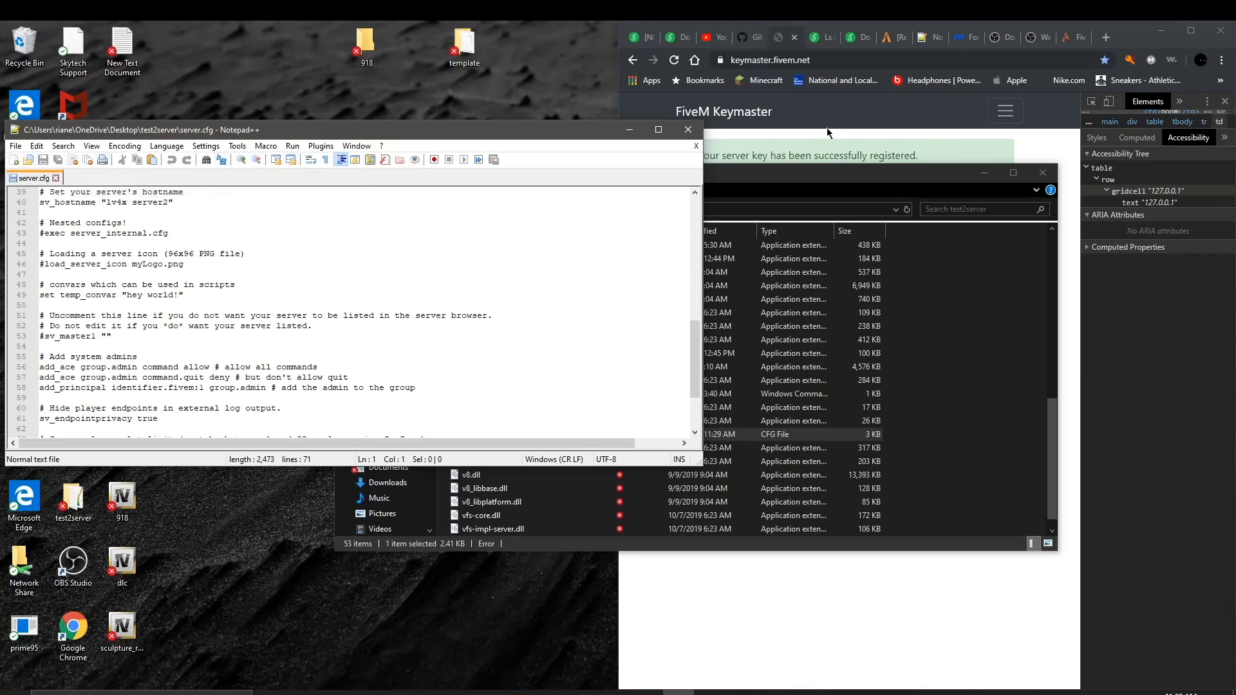
left_click(688, 135)
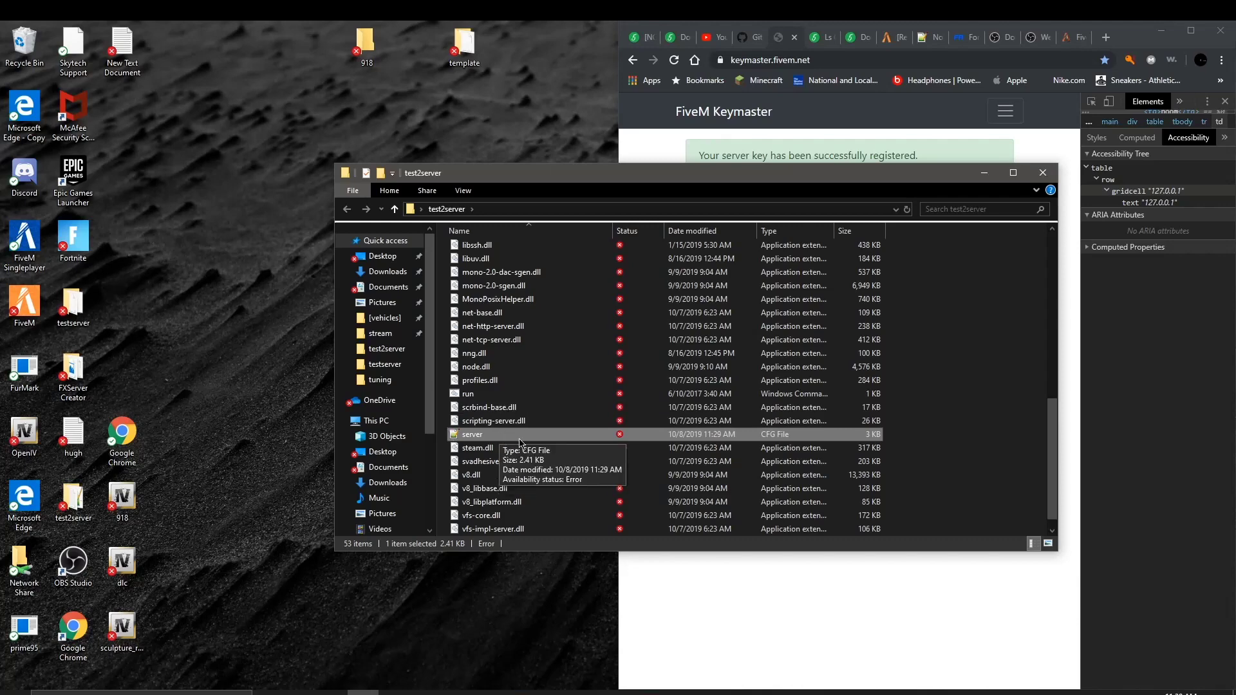
Step: Copy the run script and paste a duplicate into the test2server folder
scroll(487, 464, "down", 1)
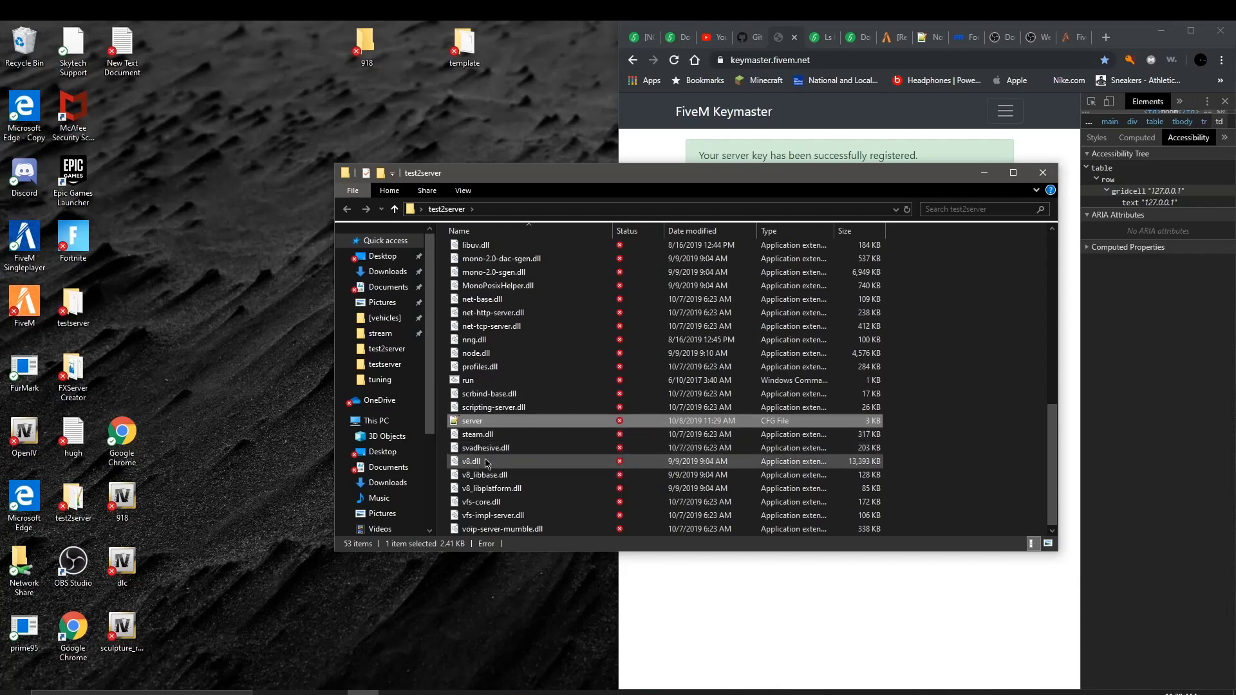
scroll(487, 462, "up", 3)
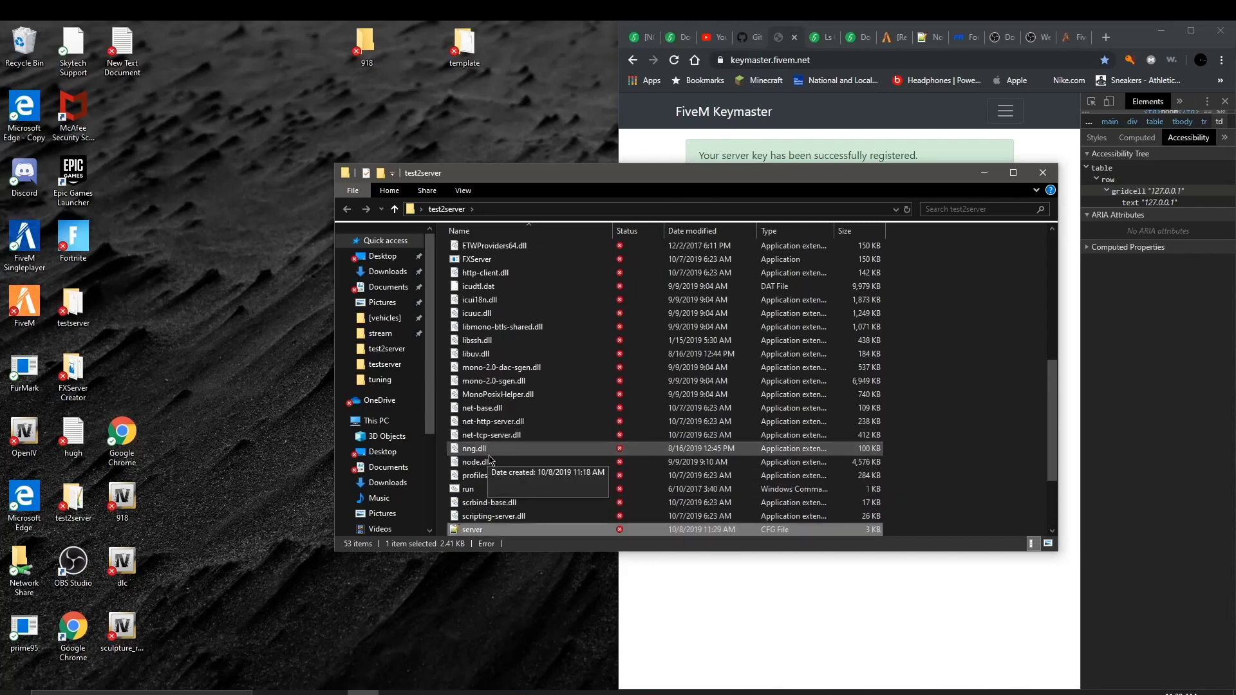
scroll(489, 460, "down", 1)
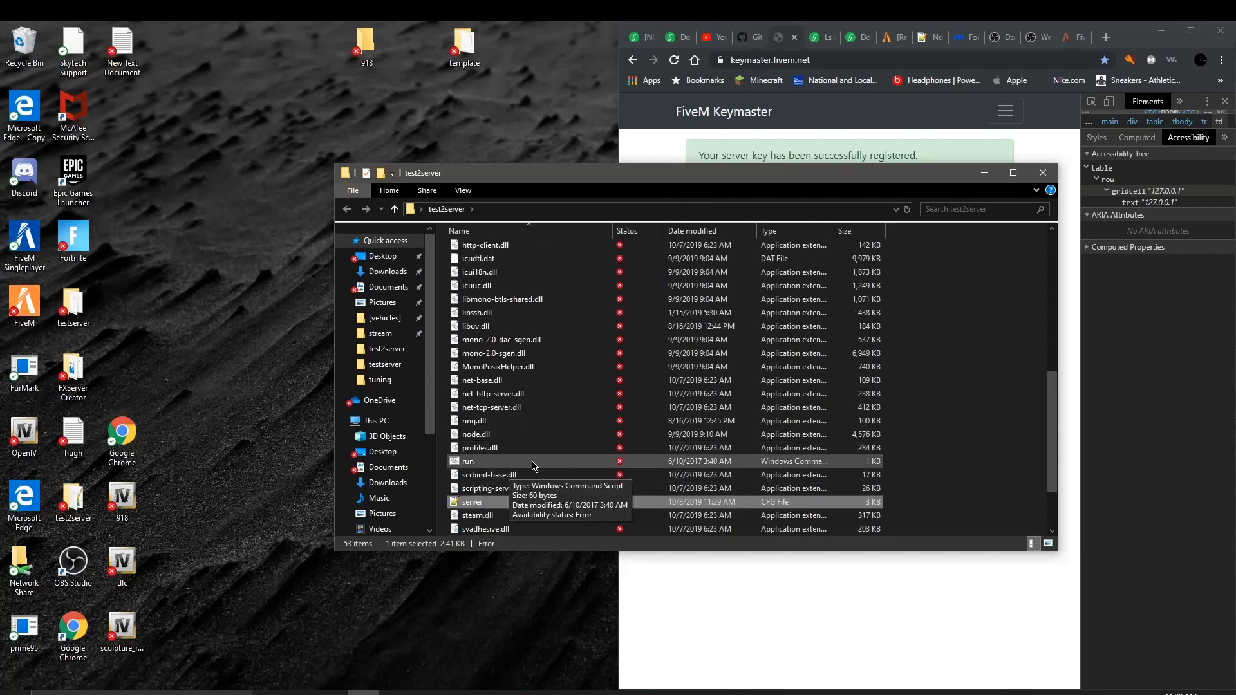
right_click(532, 463)
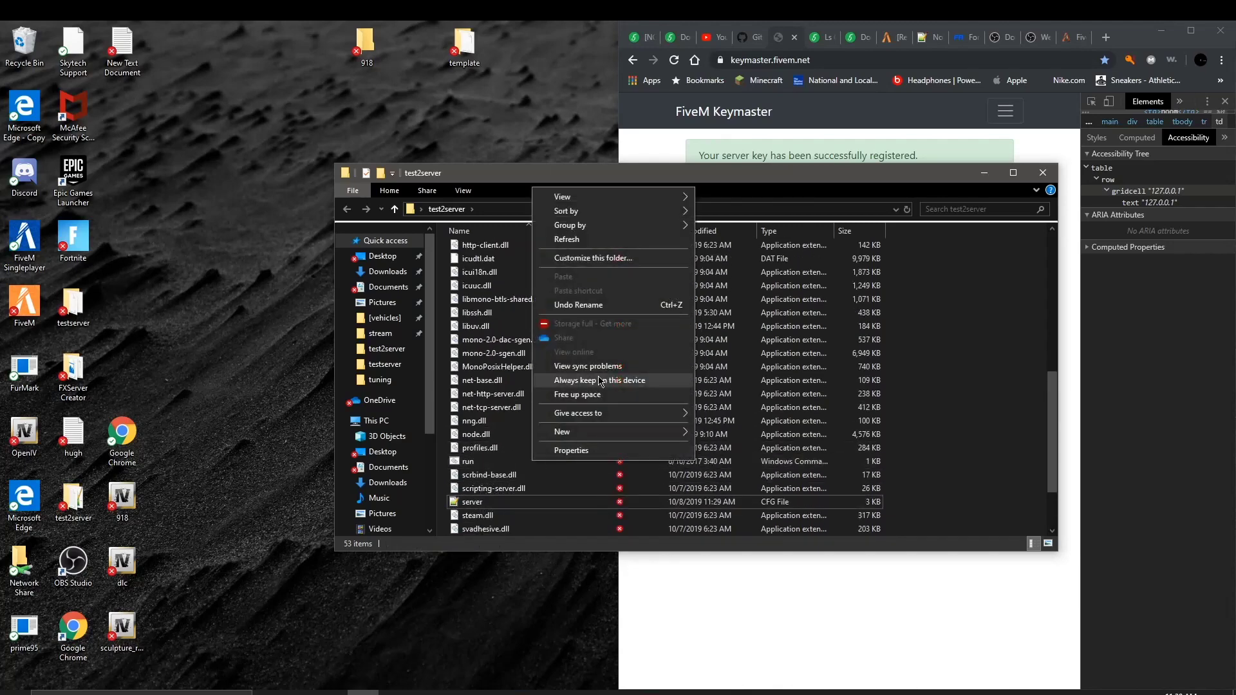
left_click(508, 462)
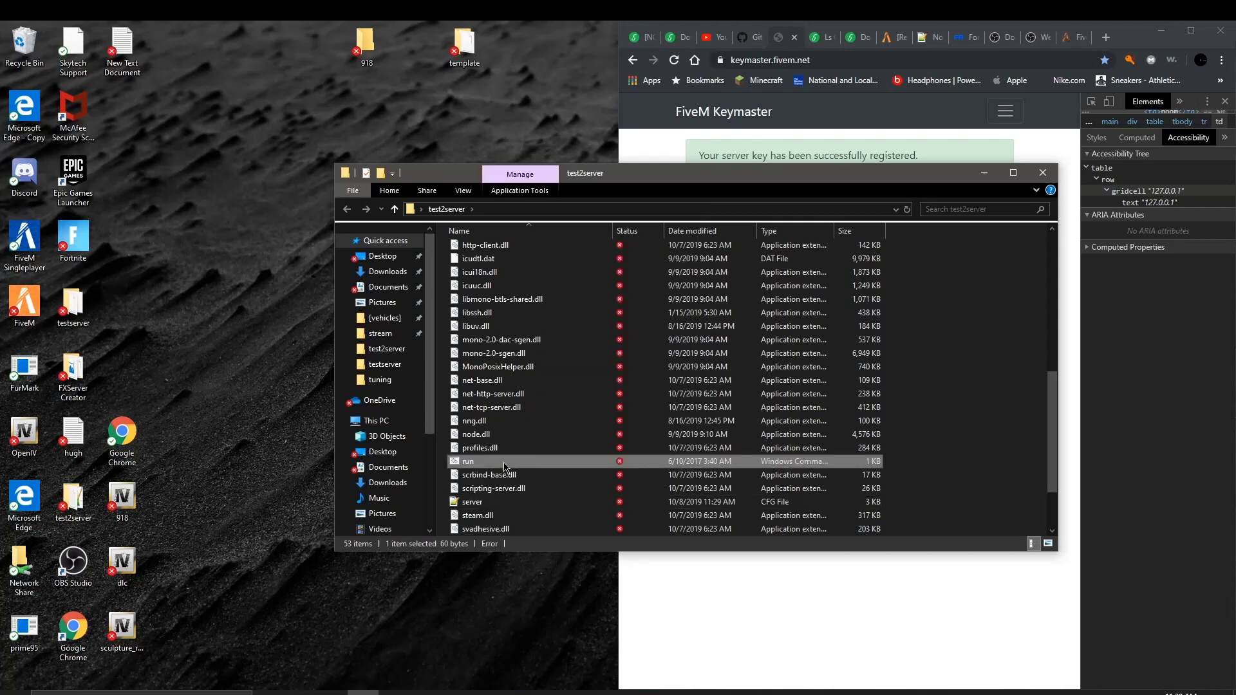
right_click(517, 462)
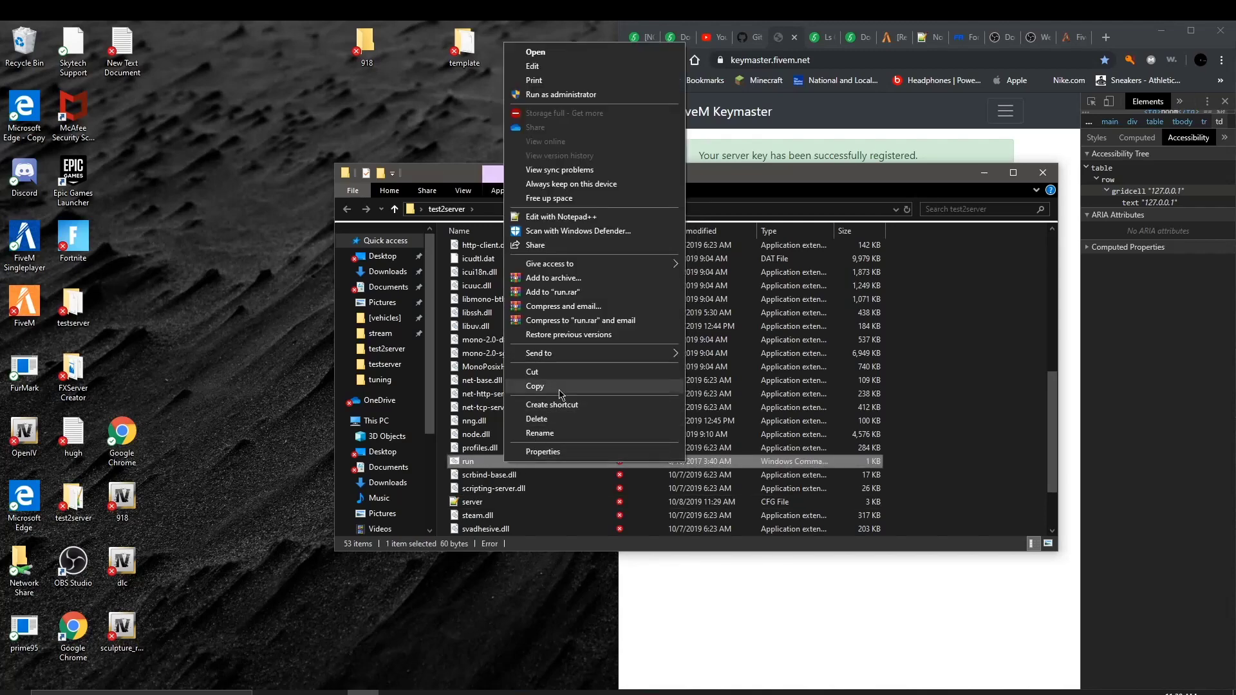
left_click(537, 386)
right_click(255, 346)
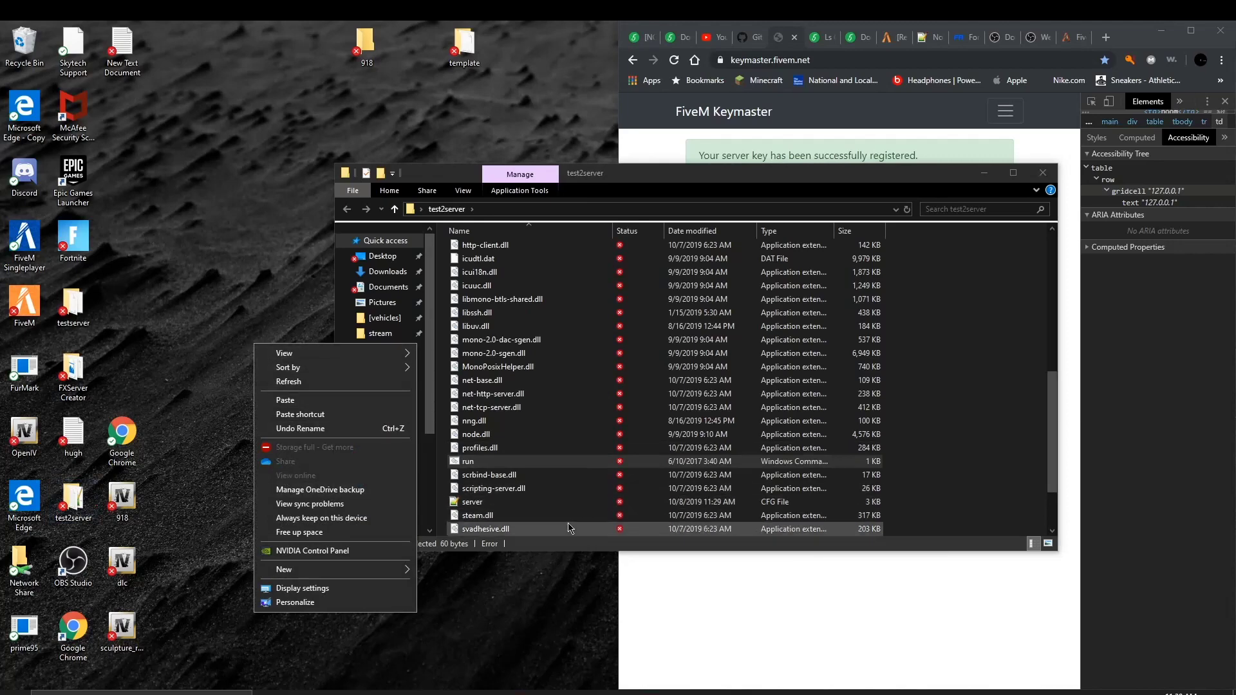
left_click(945, 403)
right_click(920, 410)
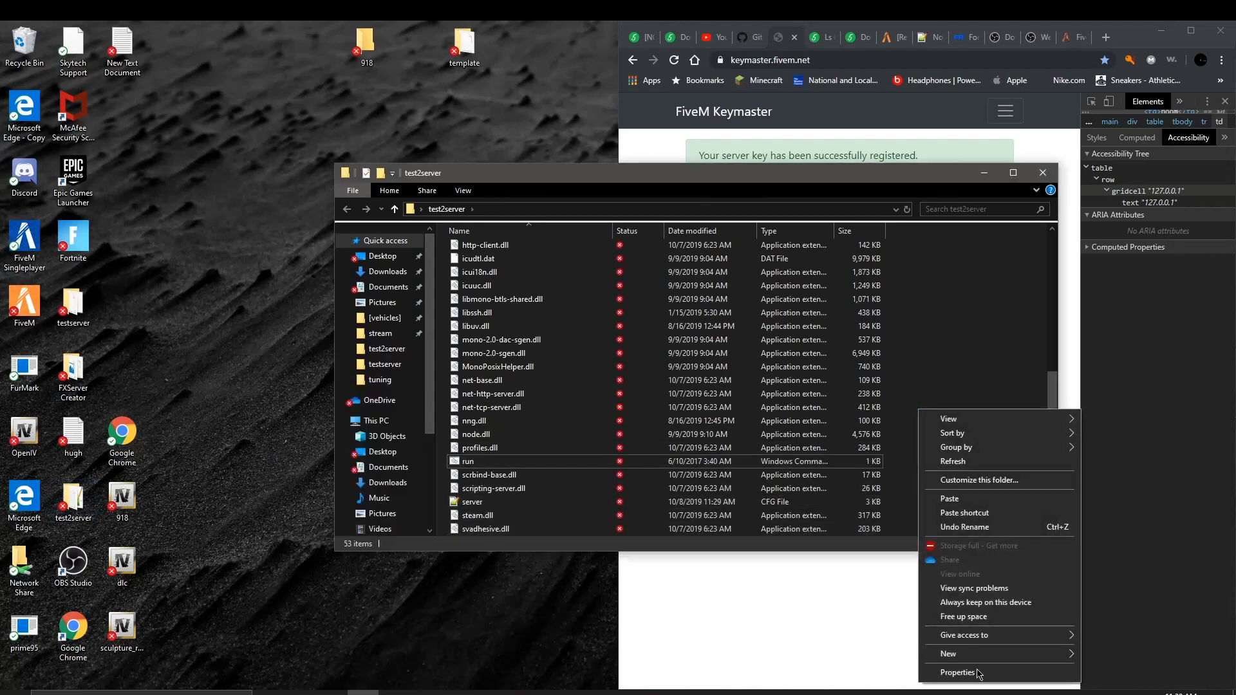
left_click(950, 499)
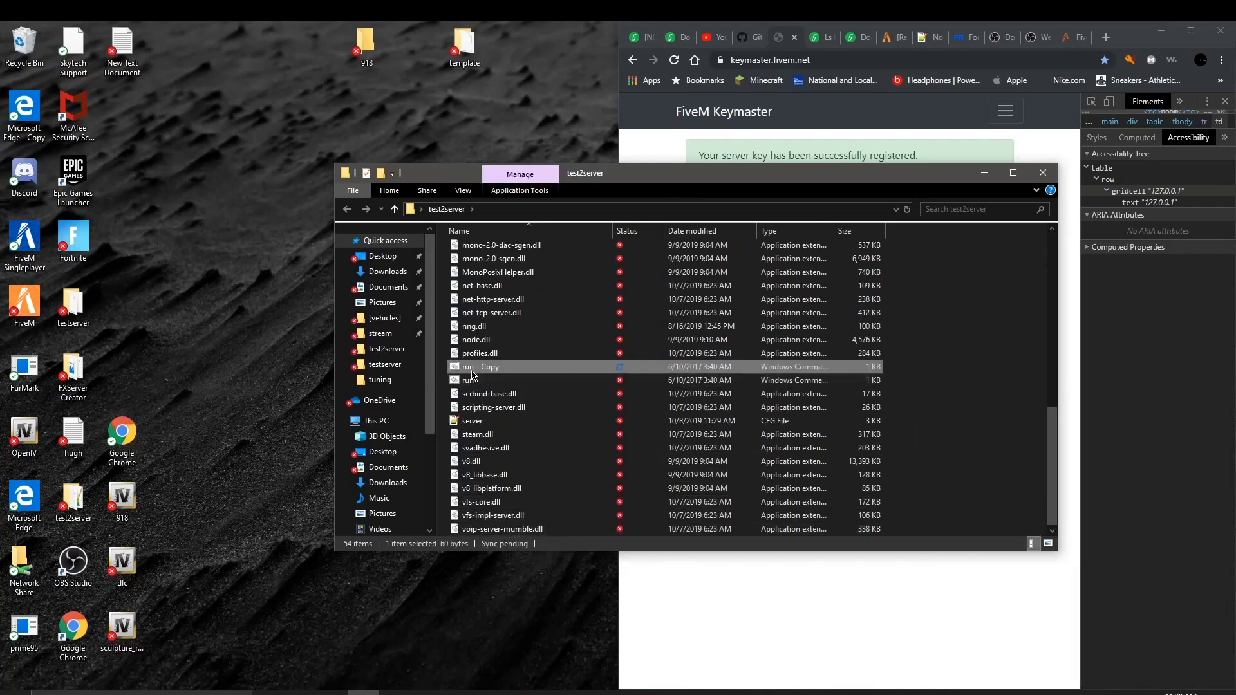
Step: Rename the 'run - Copy' file to 'server starter'
left_click(472, 369)
key("BackSpace")
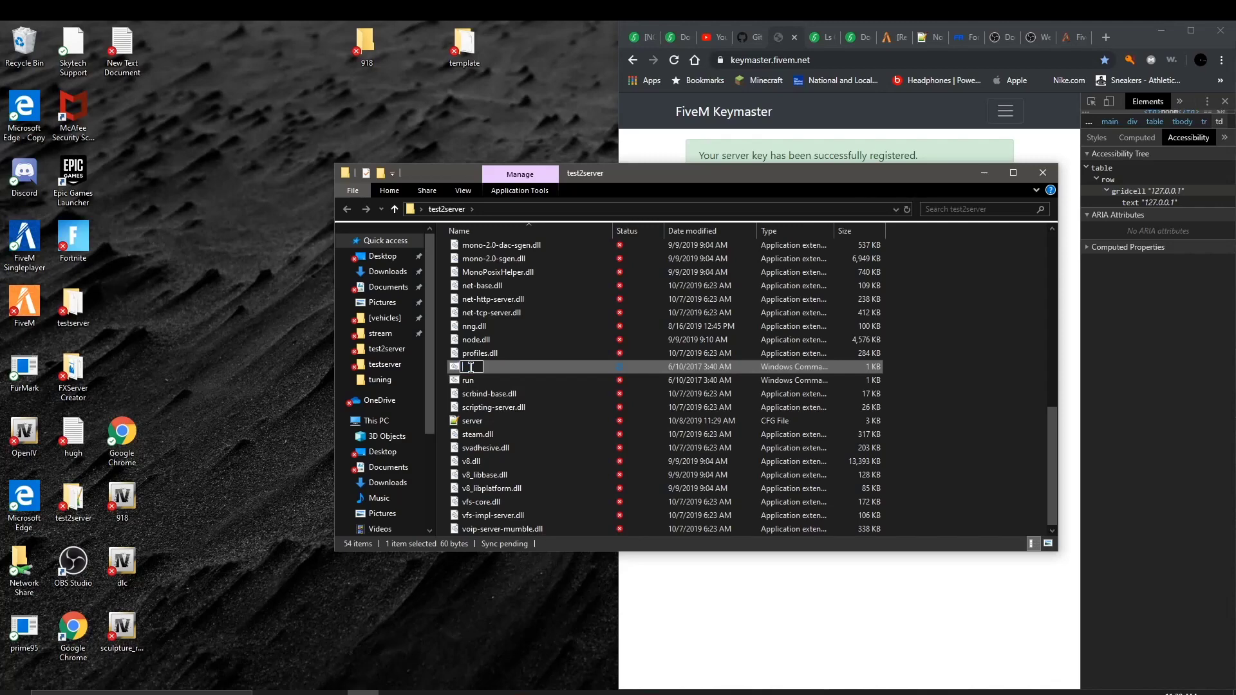
type("server starter")
key("Return")
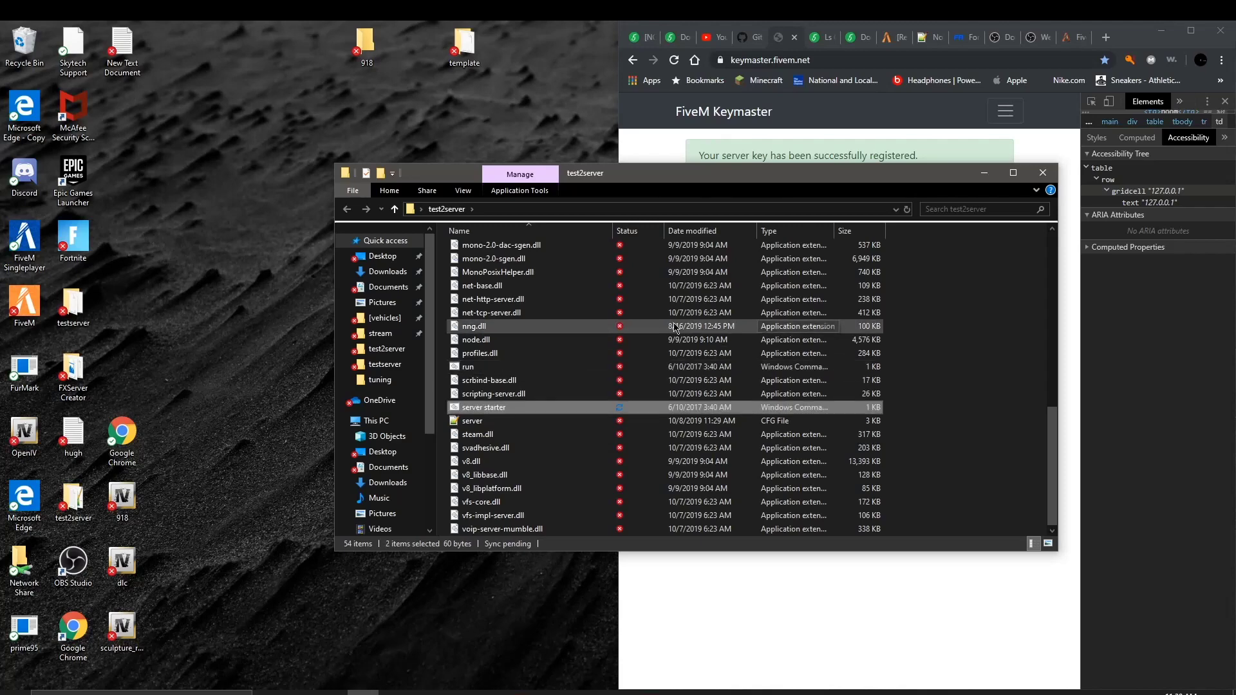
Step: Open the testserver folder and scroll down to its server starter file
left_click(401, 369)
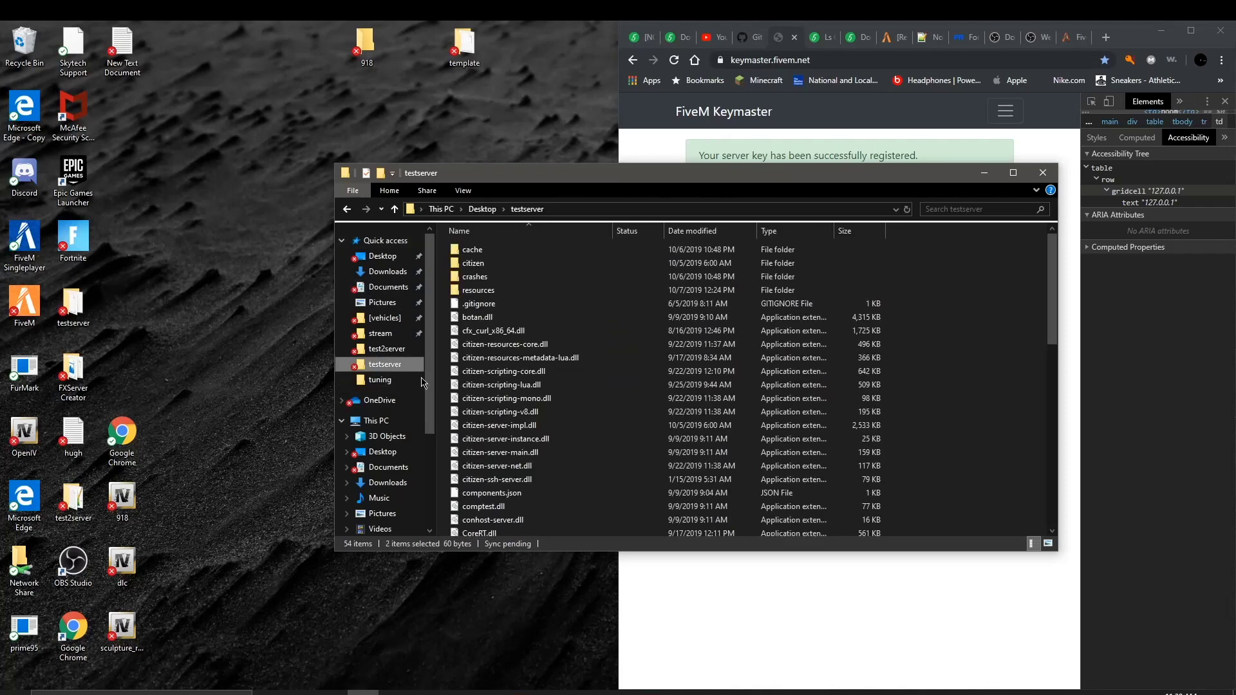
scroll(474, 451, "down", 5)
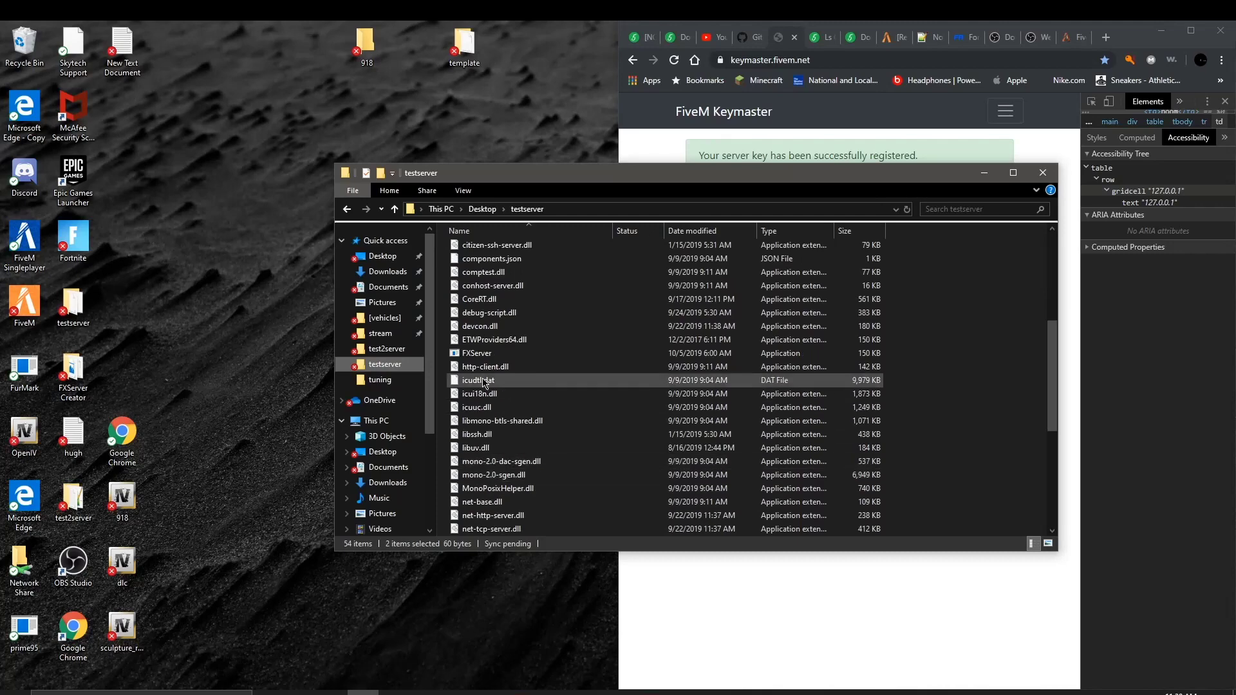
scroll(512, 354, "down", 3)
scroll(481, 414, "down", 1)
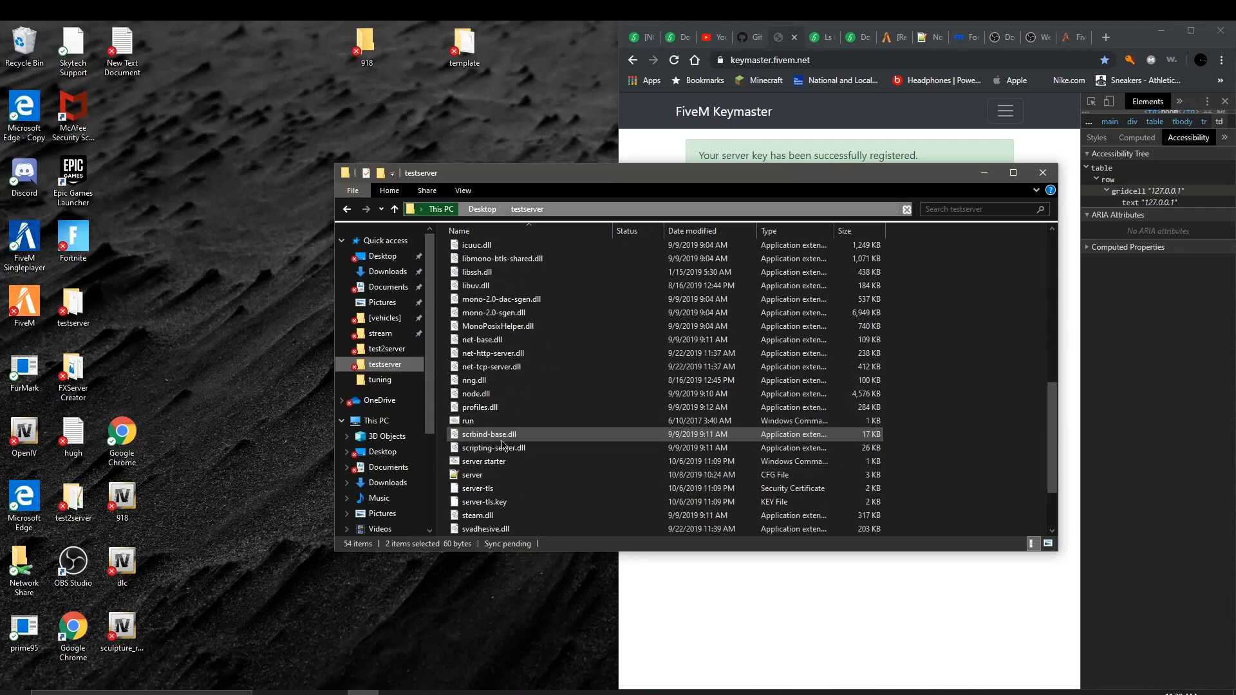
Step: Test-run the server starter script twice, then bring up its context menu
double_click(508, 461)
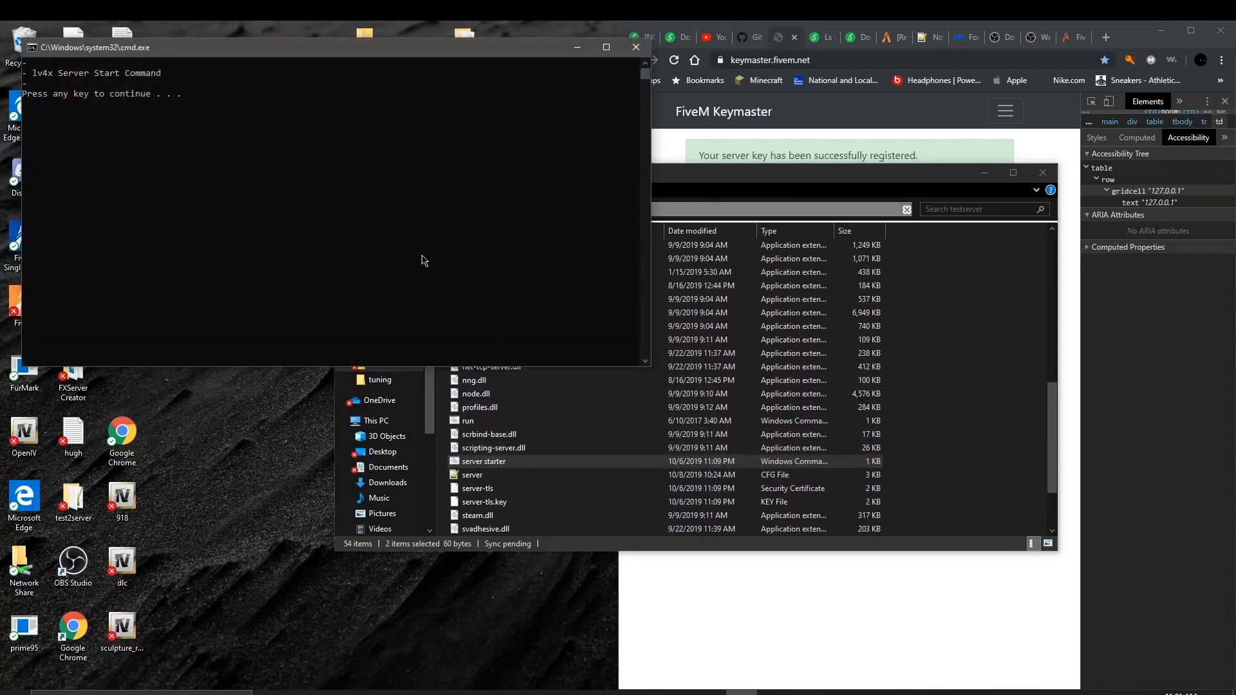
left_click(636, 48)
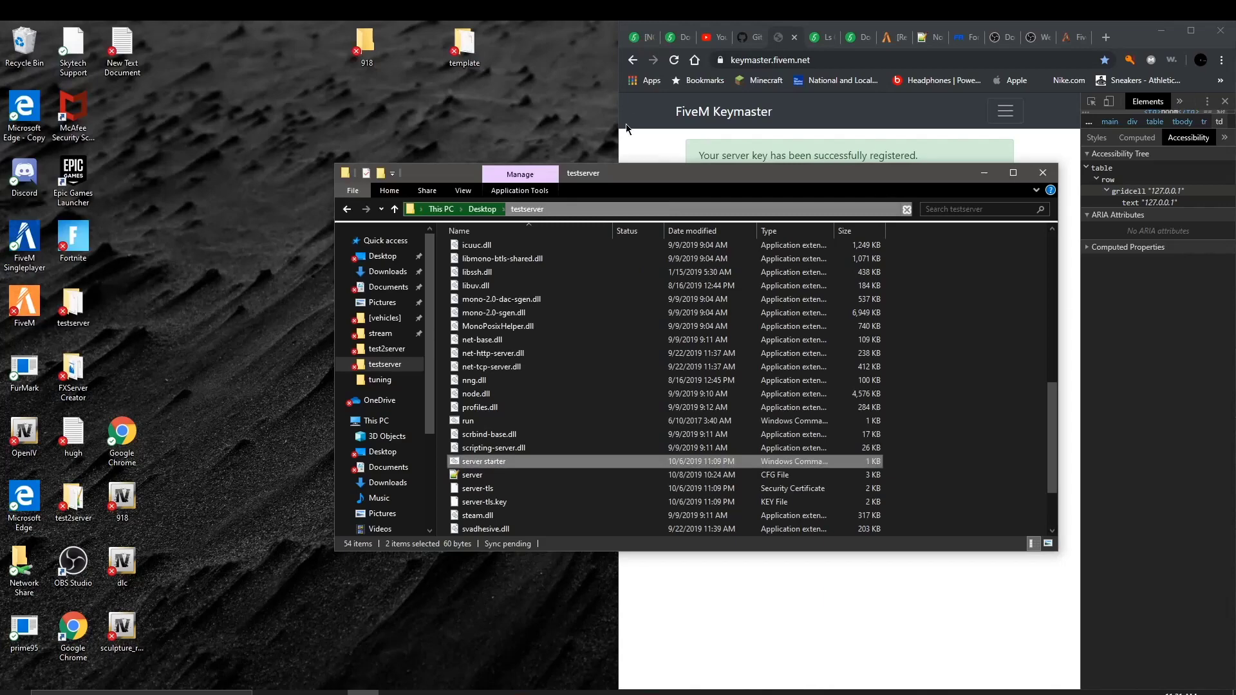
double_click(509, 461)
right_click(508, 460)
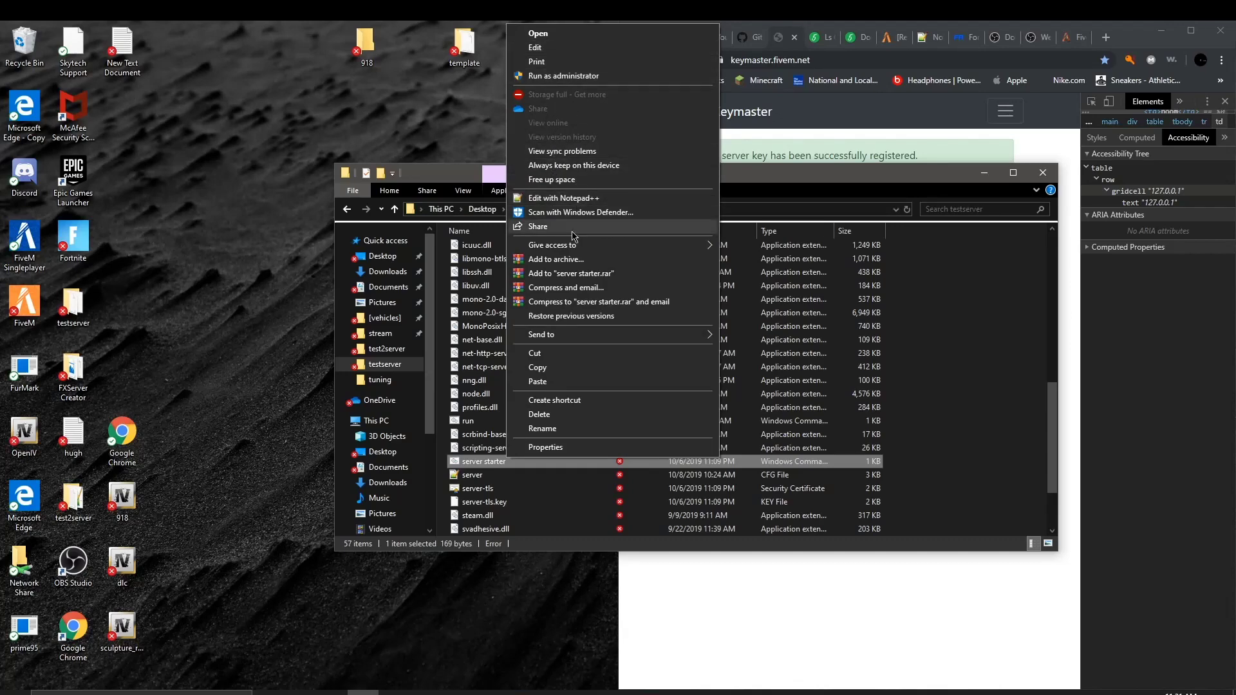
Step: Open testserver's server starter.cmd in Notepad++, review its commands, and shrink the window aside
left_click(578, 206)
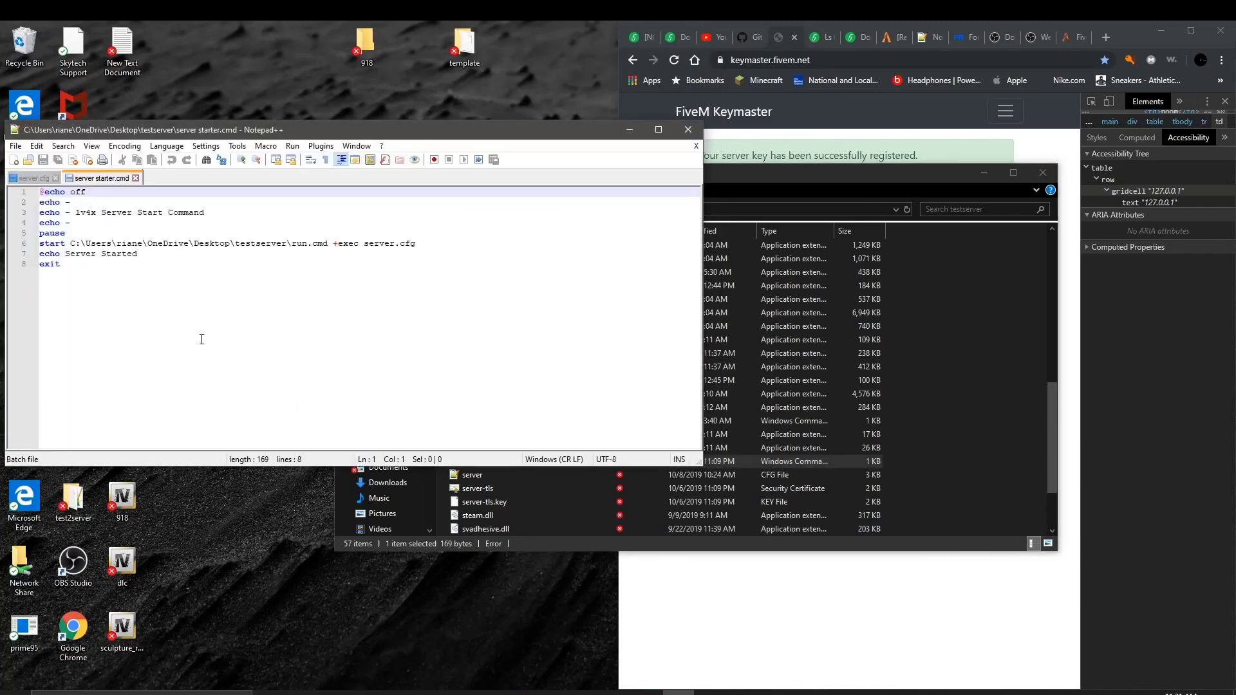
left_click_drag(423, 264, 21, 192)
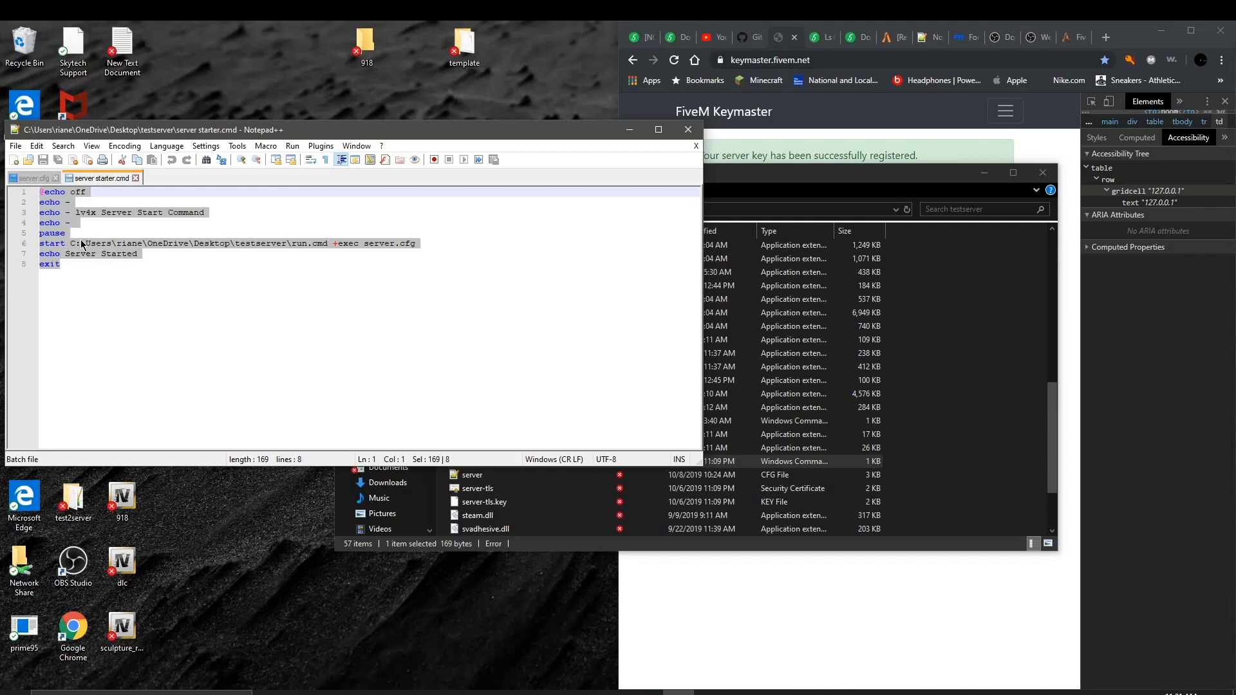
left_click(82, 244)
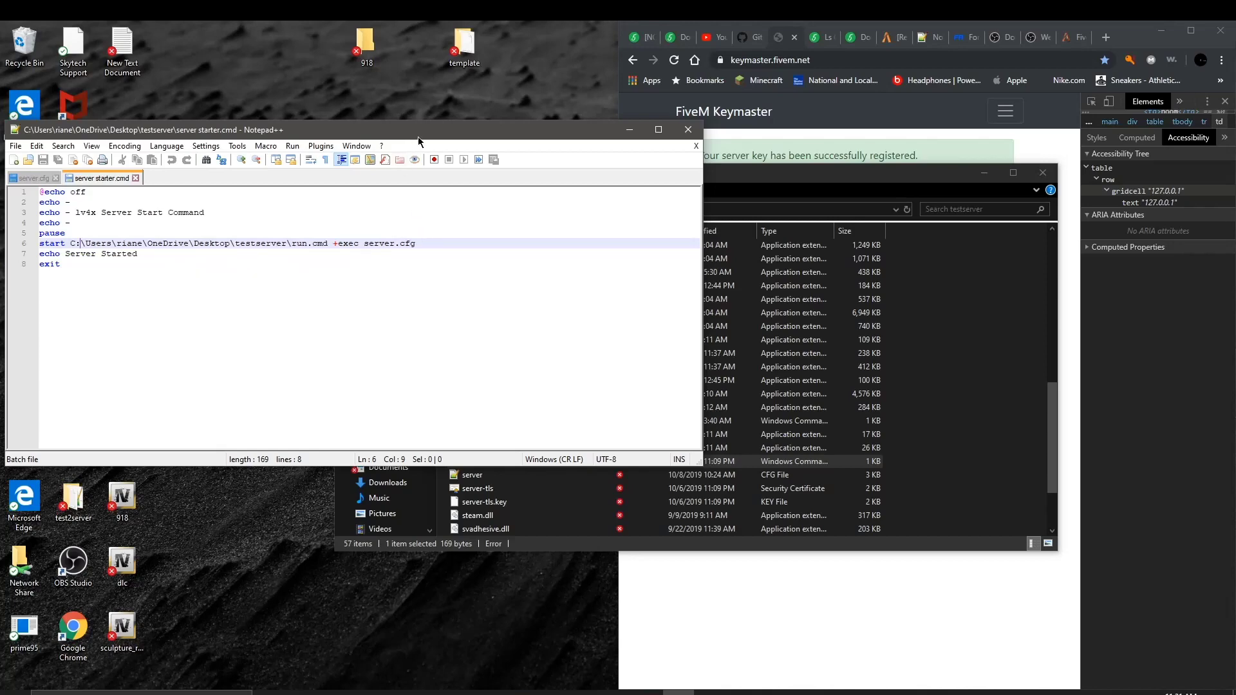
left_click_drag(437, 121, 876, 135)
left_click_drag(541, 151, 332, 508)
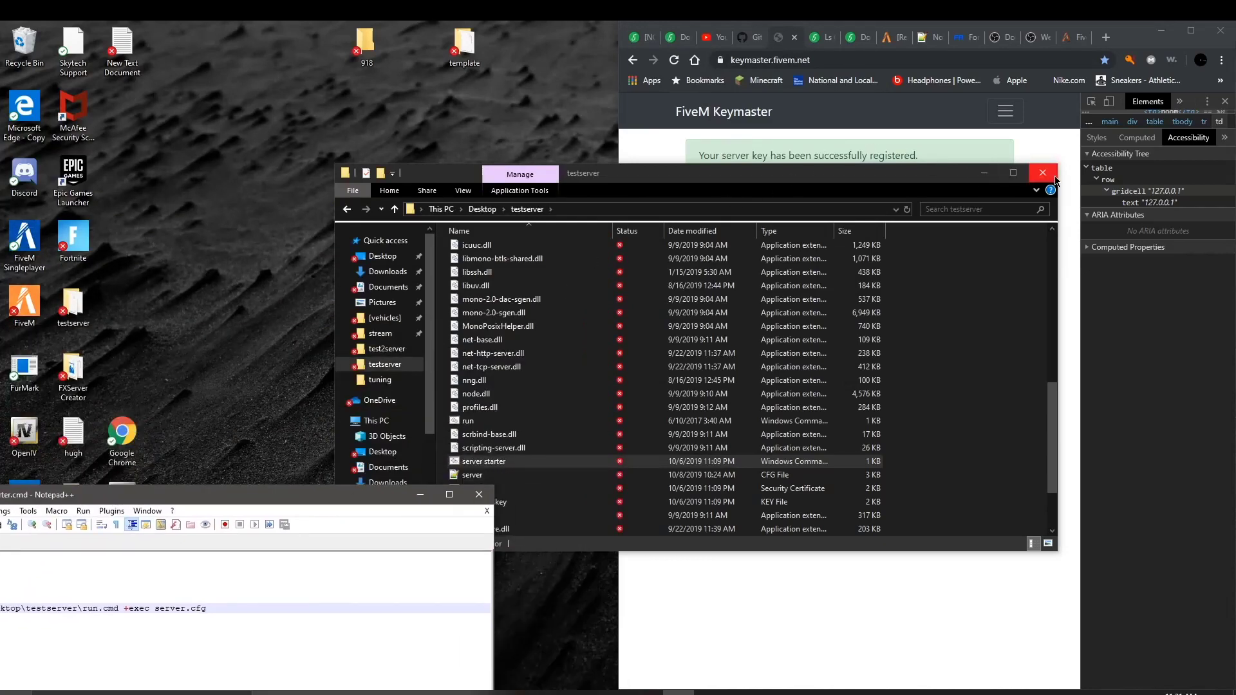
Step: Go back to the test2server folder and resize the File Explorer window
left_click(347, 209)
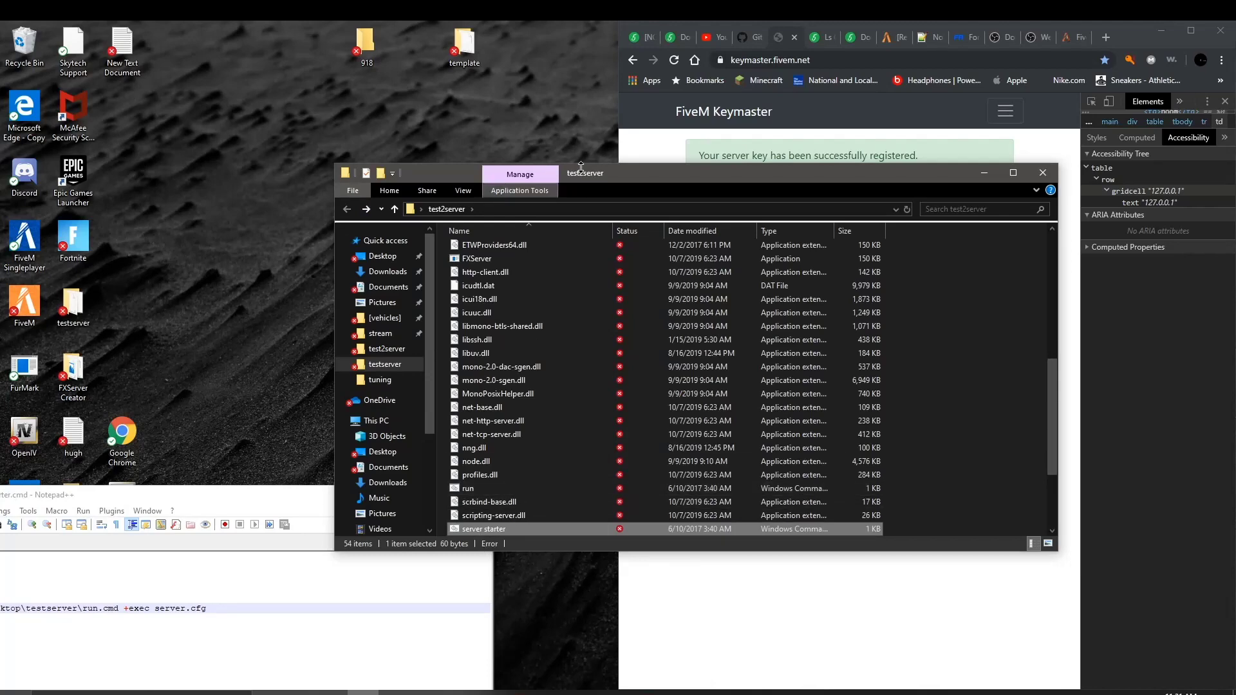
double_click(760, 53)
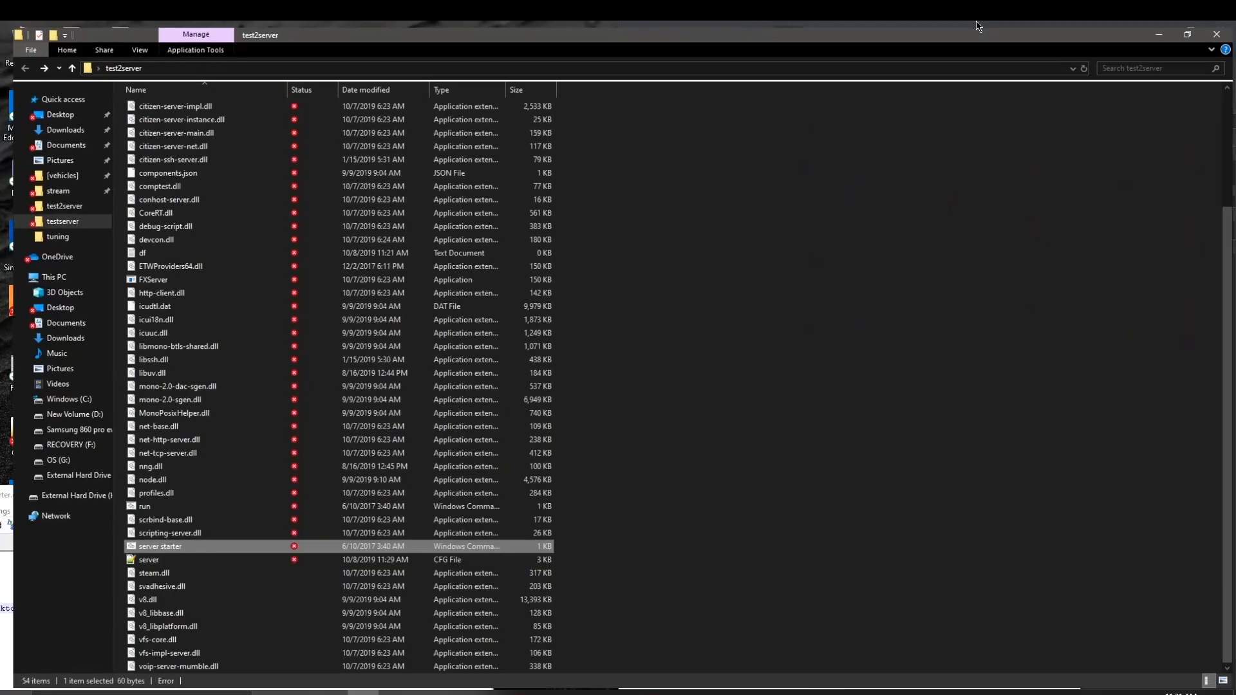
left_click_drag(704, 27, 956, 61)
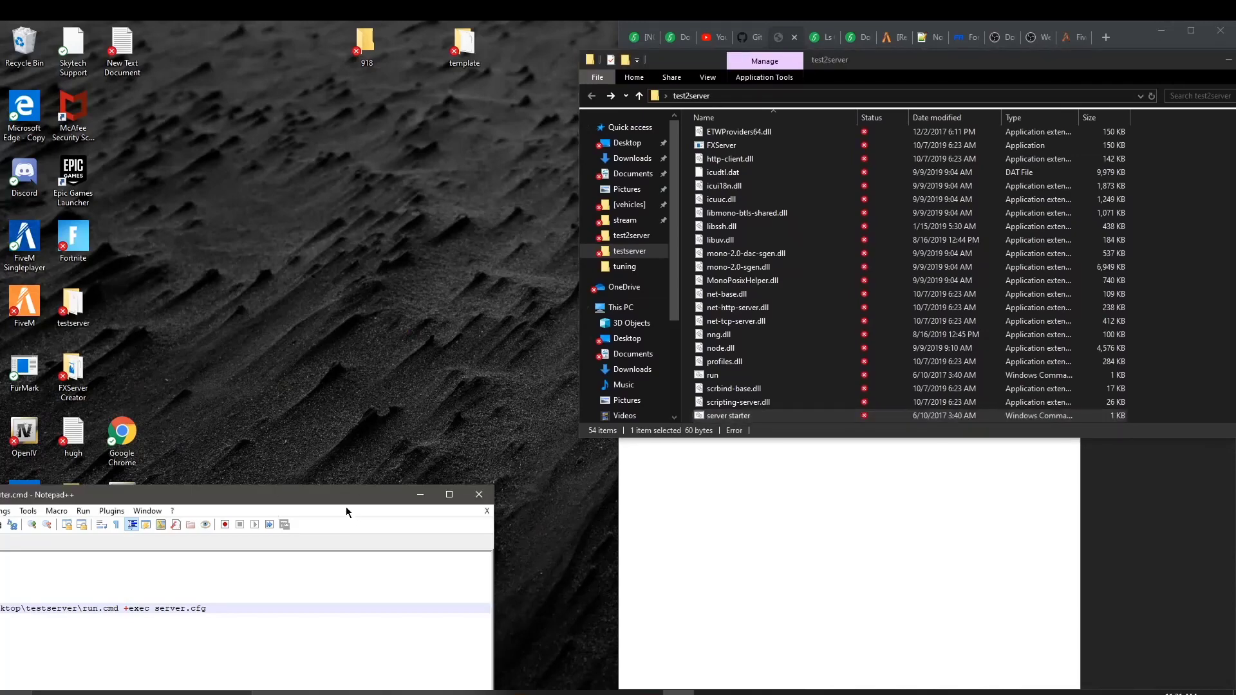
Step: Move and narrow the Notepad++ reference script window to the top-left
left_click_drag(345, 496, 503, 112)
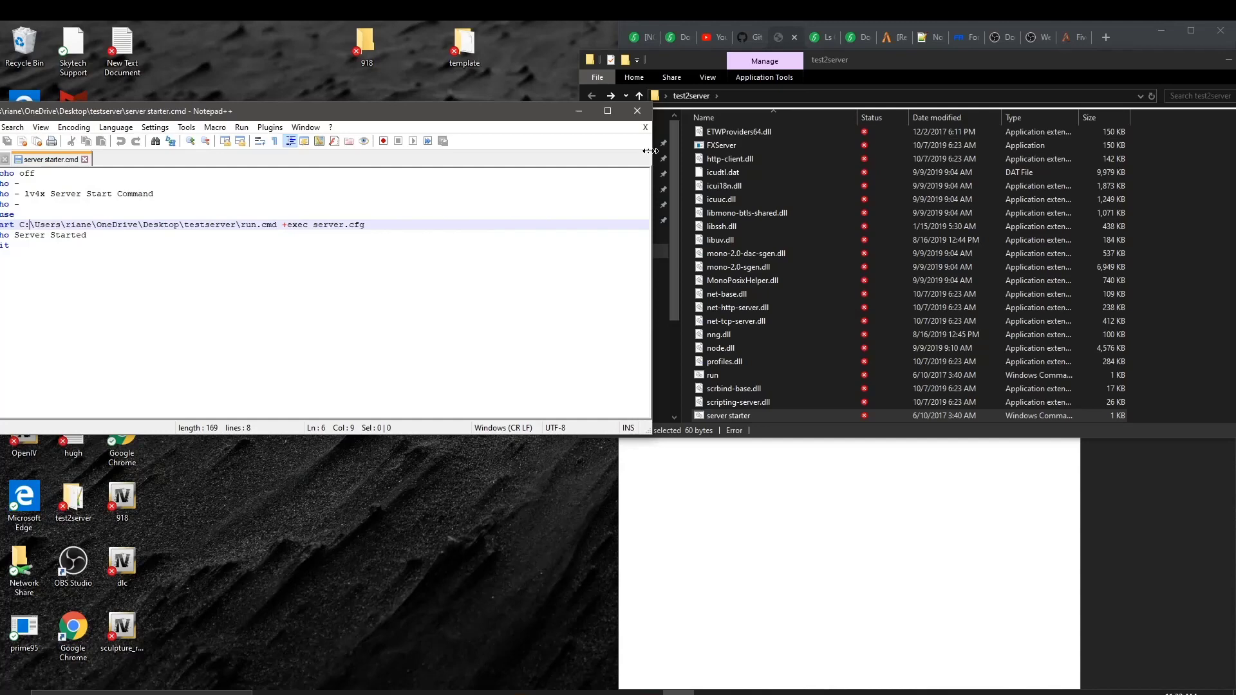
left_click_drag(653, 157, 344, 157)
left_click_drag(237, 114, 369, 54)
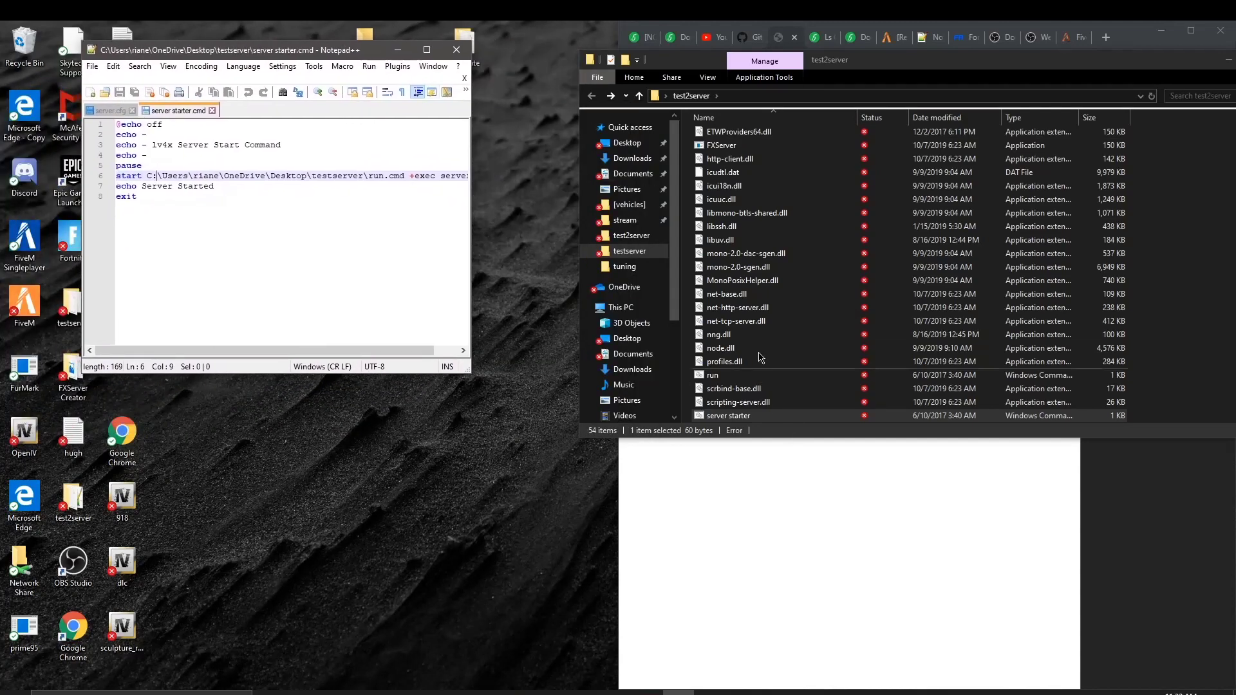
Step: Edit test2server's server starter in Notepad and delete its FXServer launch line
right_click(766, 420)
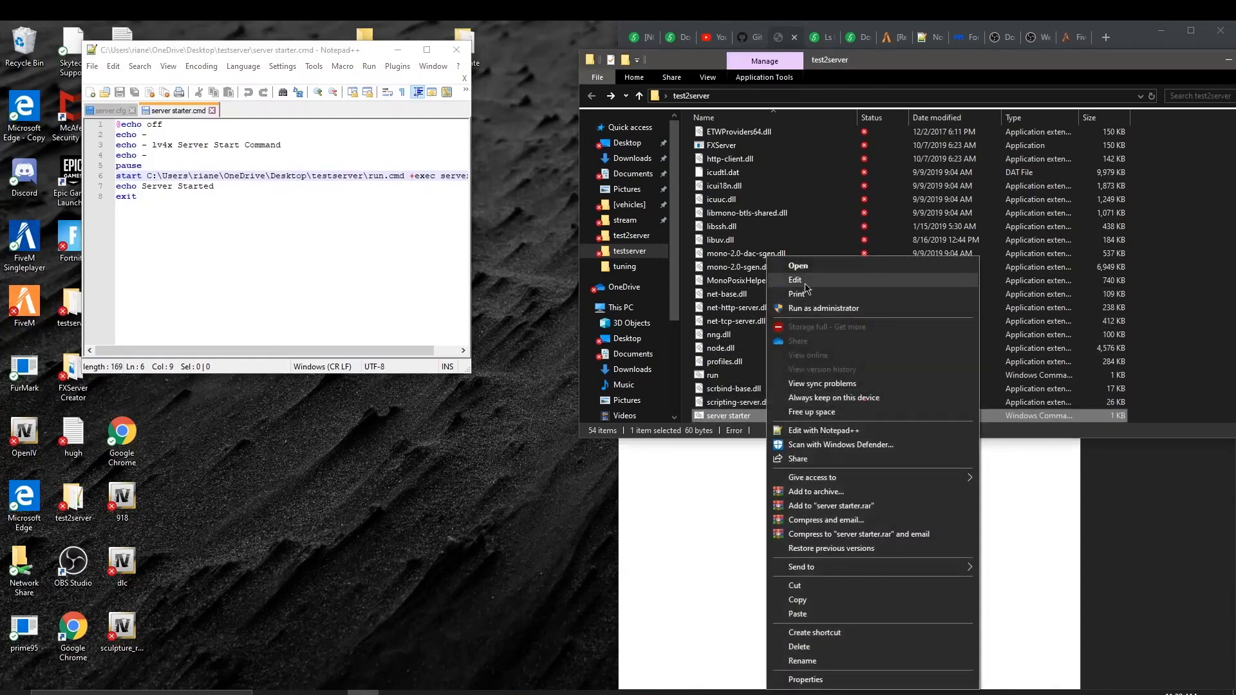
left_click(806, 285)
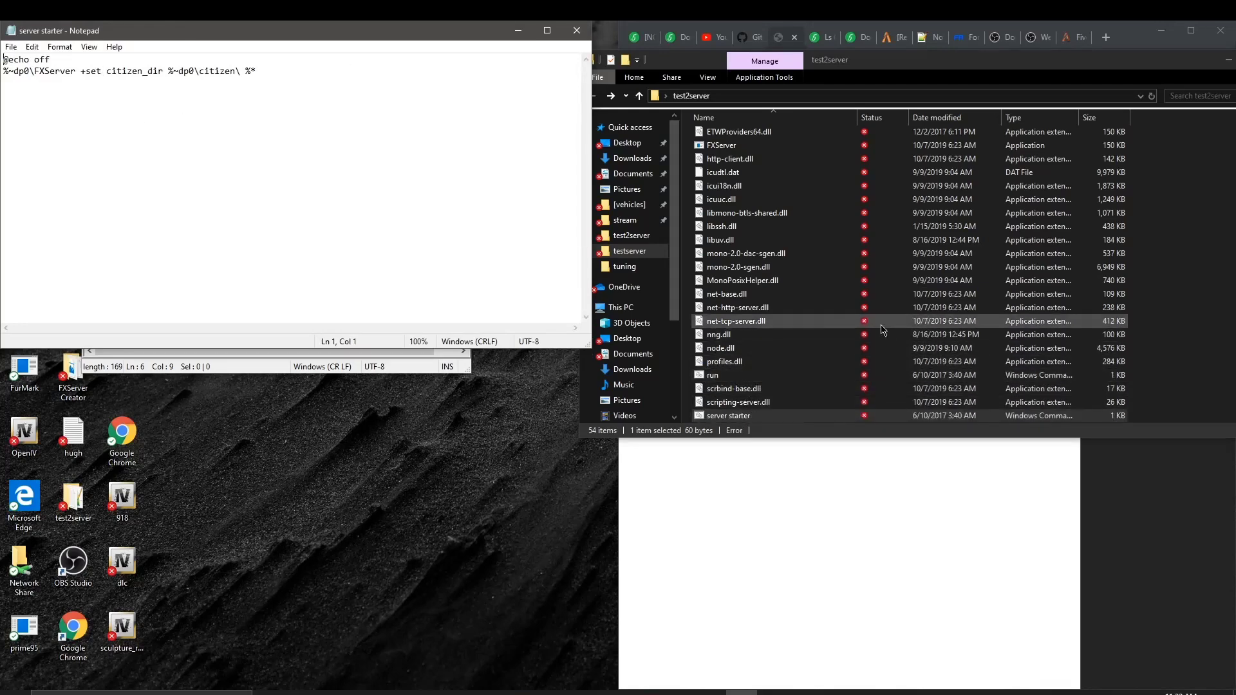
scroll(796, 419, "down", 2)
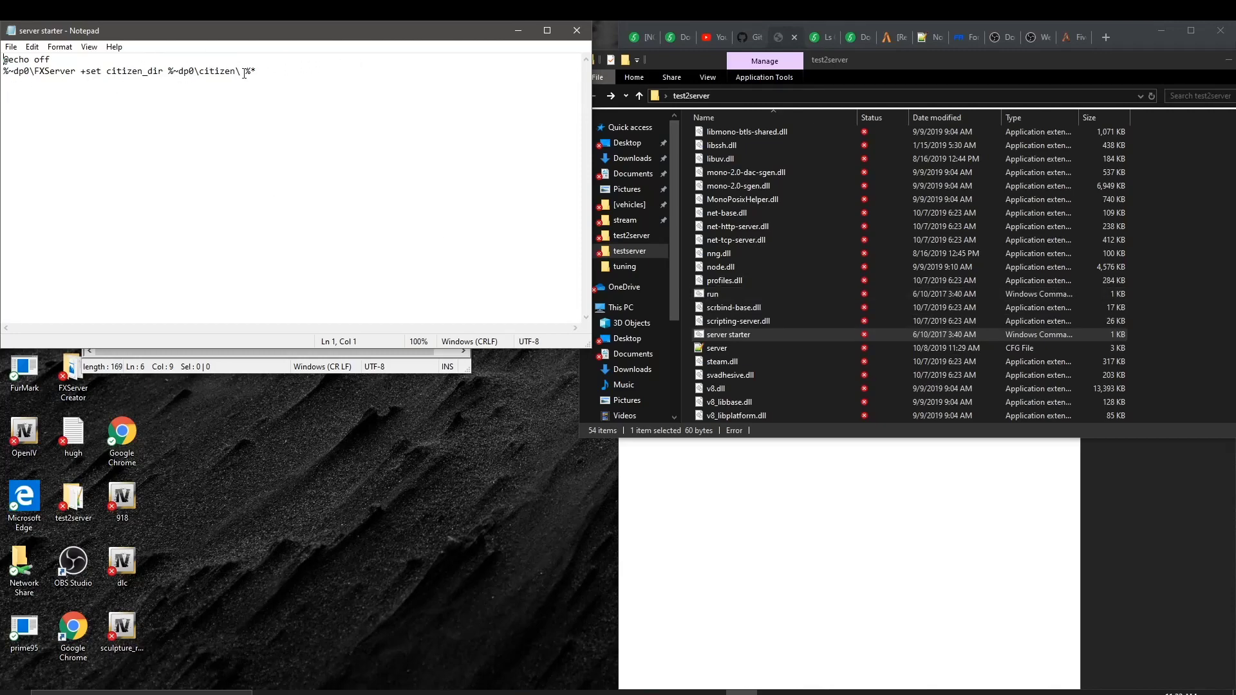
left_click_drag(268, 76, 4, 71)
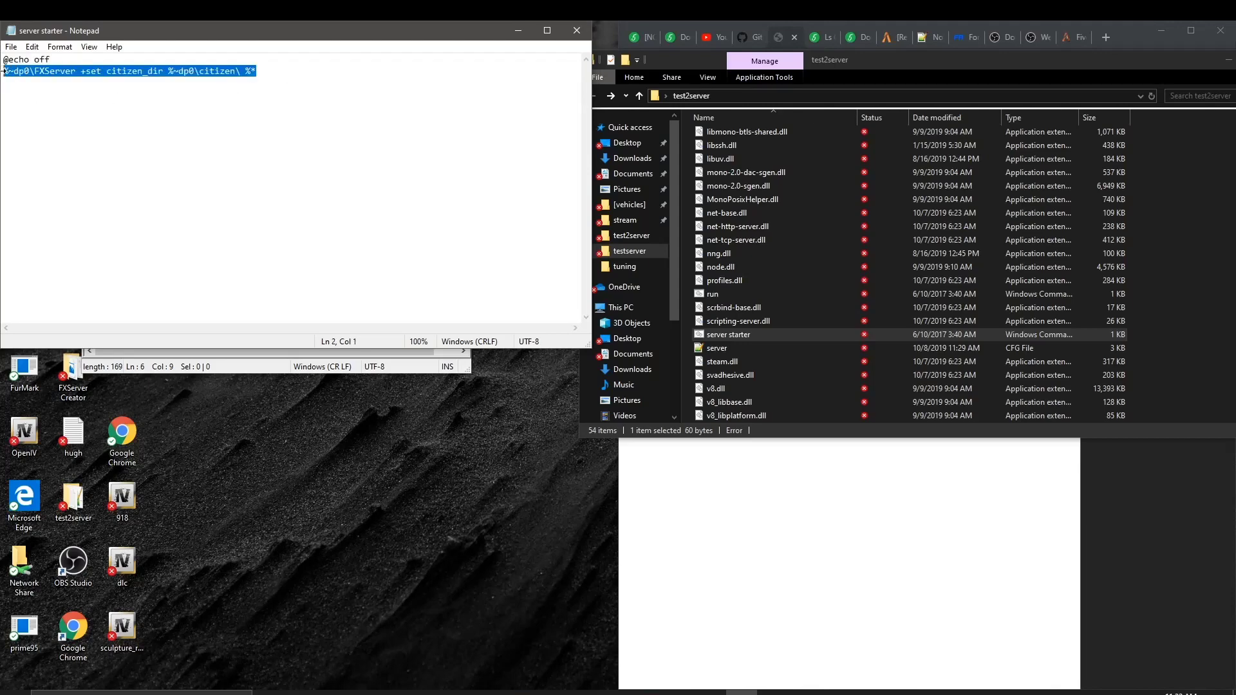
key("Delete")
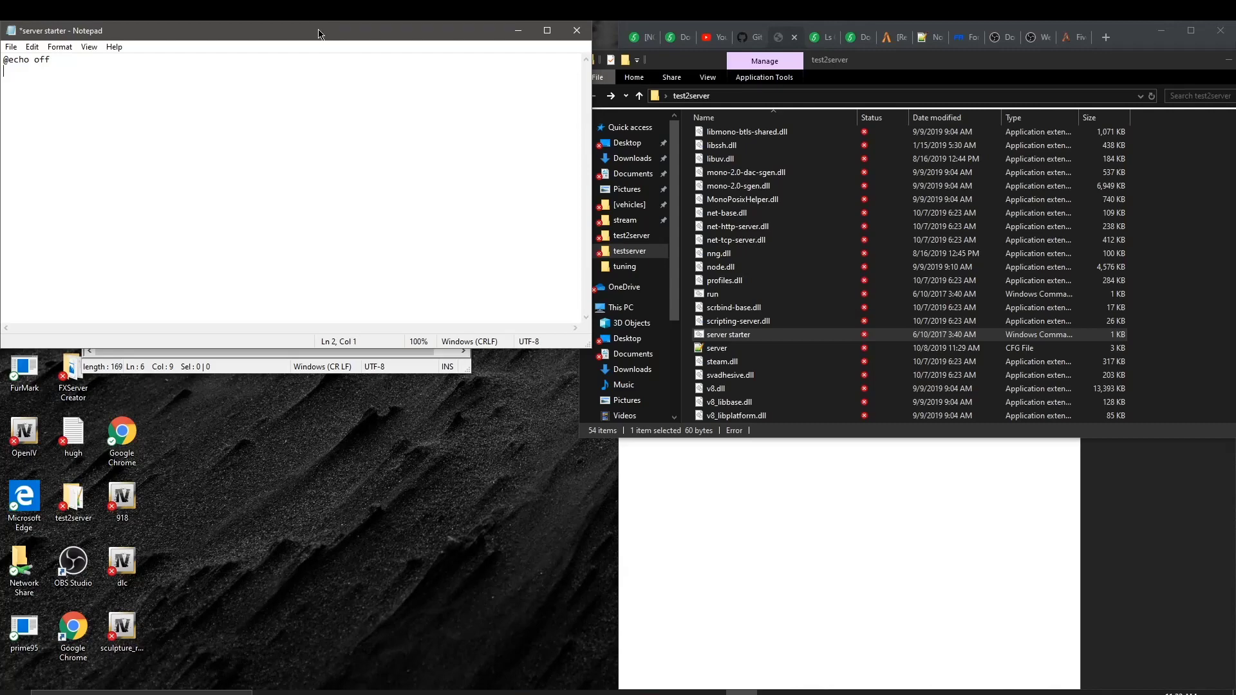
left_click_drag(319, 33, 835, 52)
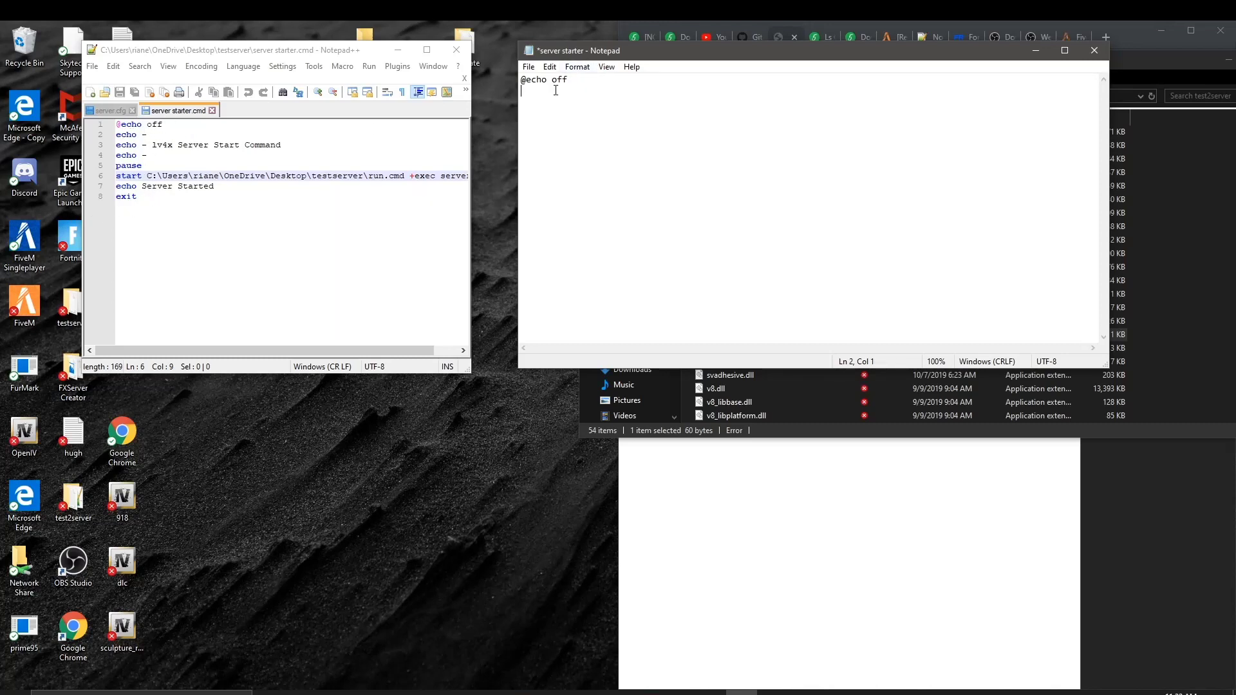
type("eche")
key("BackSpace")
type("o -")
type("echo--")
key("Return")
type("echo")
type(" - ")
type("pau")
type("se")
Step: Add 'start', 'echo Server Started' and 'exit' lines after pause
key("Return")
type("start echo server")
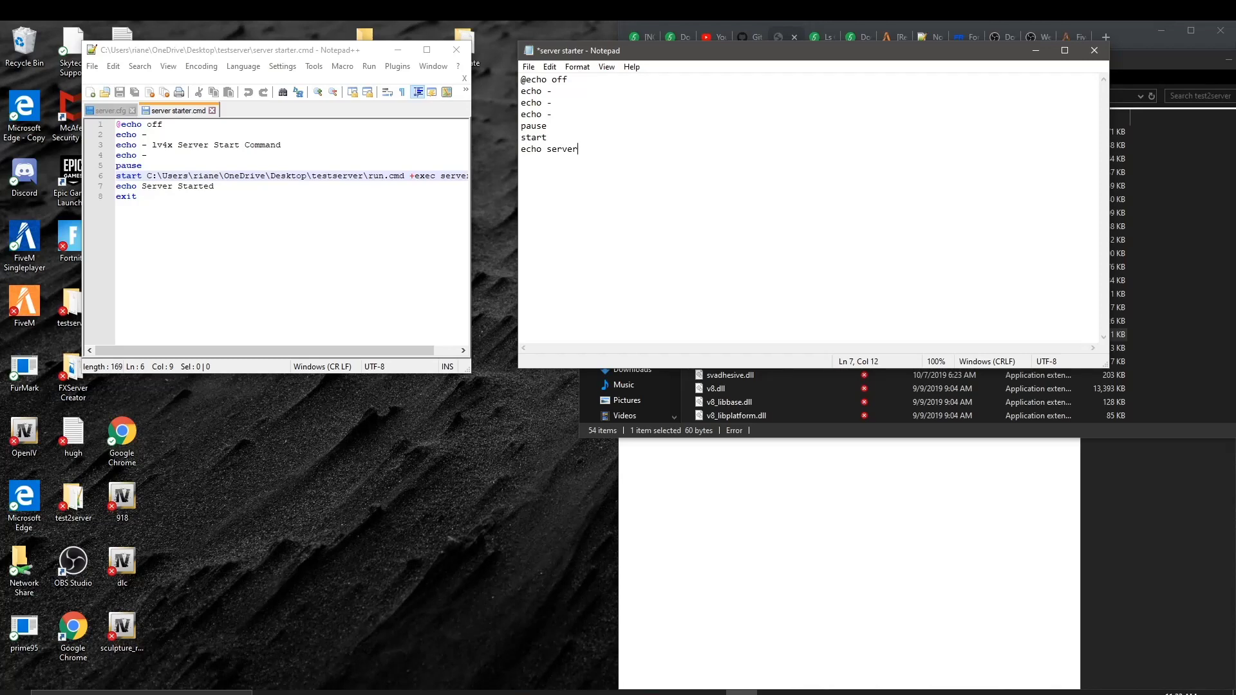
key("BackSpace")
key("BackSpace")
key("BackSpace")
key("BackSpace")
key("BackSpace")
key("BackSpace")
type("Server Started")
key("Return")
type("exit")
Step: Compare the script with the reference's Lv4x Server Start Command label and the FiveM Keymaster page
left_click_drag(581, 200, 522, 129)
left_click(565, 101)
left_click(560, 114)
left_click(170, 159)
left_click_drag(152, 145, 289, 146)
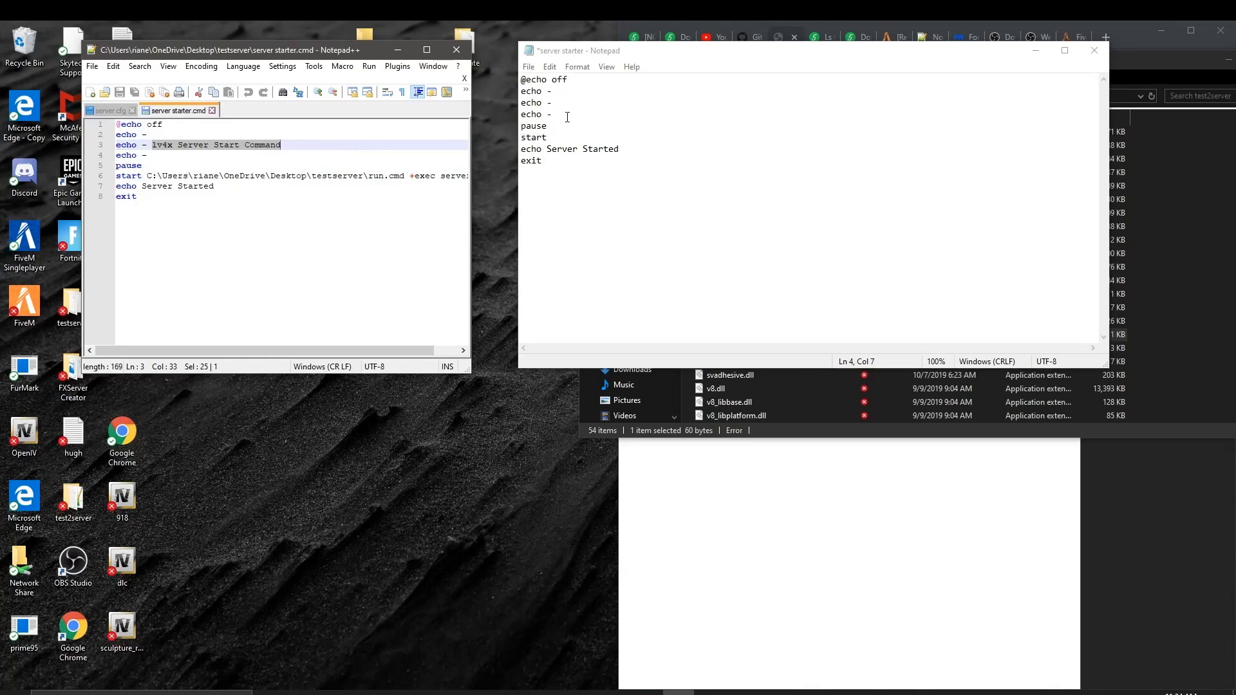
left_click(587, 102)
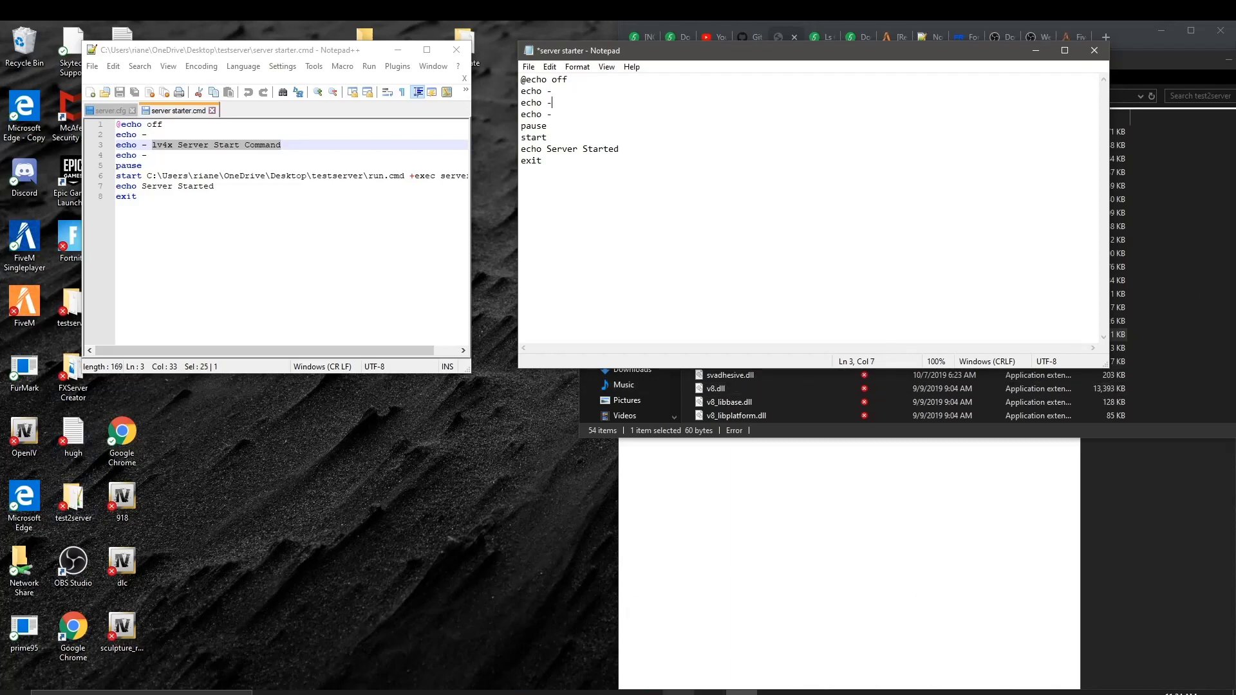
mouse_move(708, 692)
left_click(331, 693)
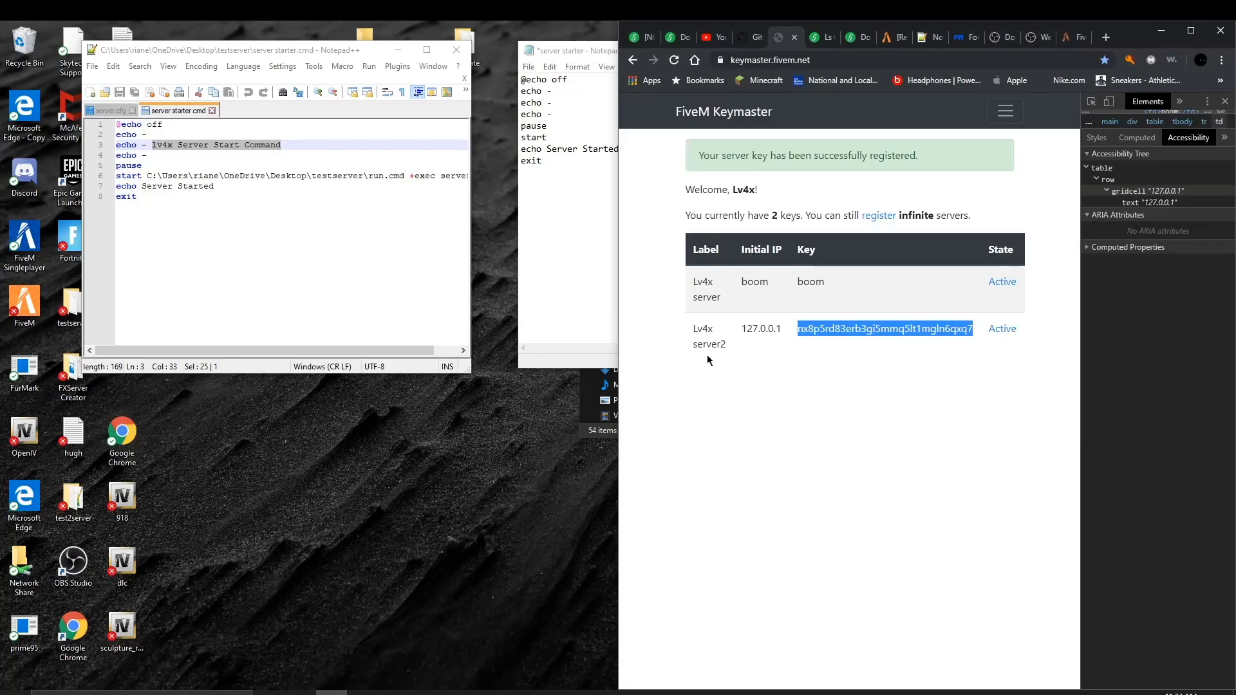
left_click(1163, 32)
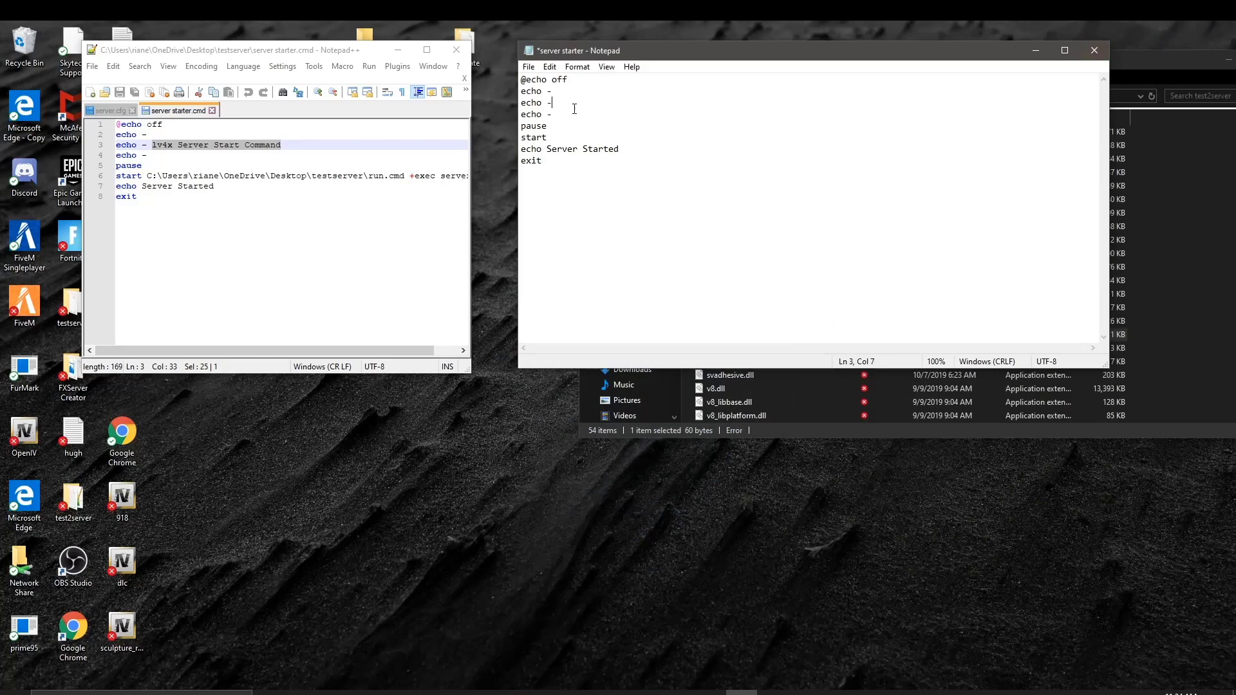
Step: Change line 3 to 'echo - Lv4x Server2 Start Command' and place the caret after start
type("n")
type("L")
type("v4x ")
type("server")
key("BackSpace")
key("BackSpace")
key("BackSpace")
key("BackSpace")
key("BackSpace")
type("Server2 Start command")
key("BackSpace")
key("BackSpace")
key("BackSpace")
key("BackSpace")
key("BackSpace")
key("BackSpace")
key("BackSpace")
type("Commond")
left_click(557, 136)
left_click(1202, 388)
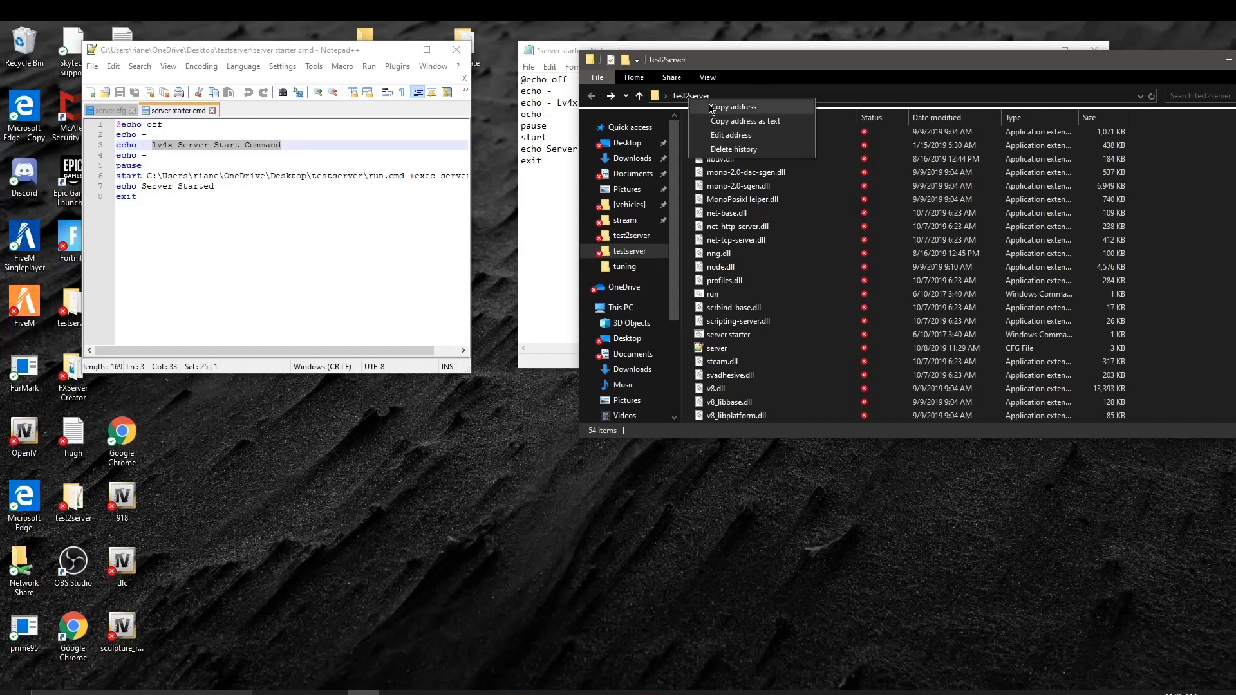
Step: Paste the test2server folder path after 'start' in the script
left_click(721, 107)
left_click(576, 180)
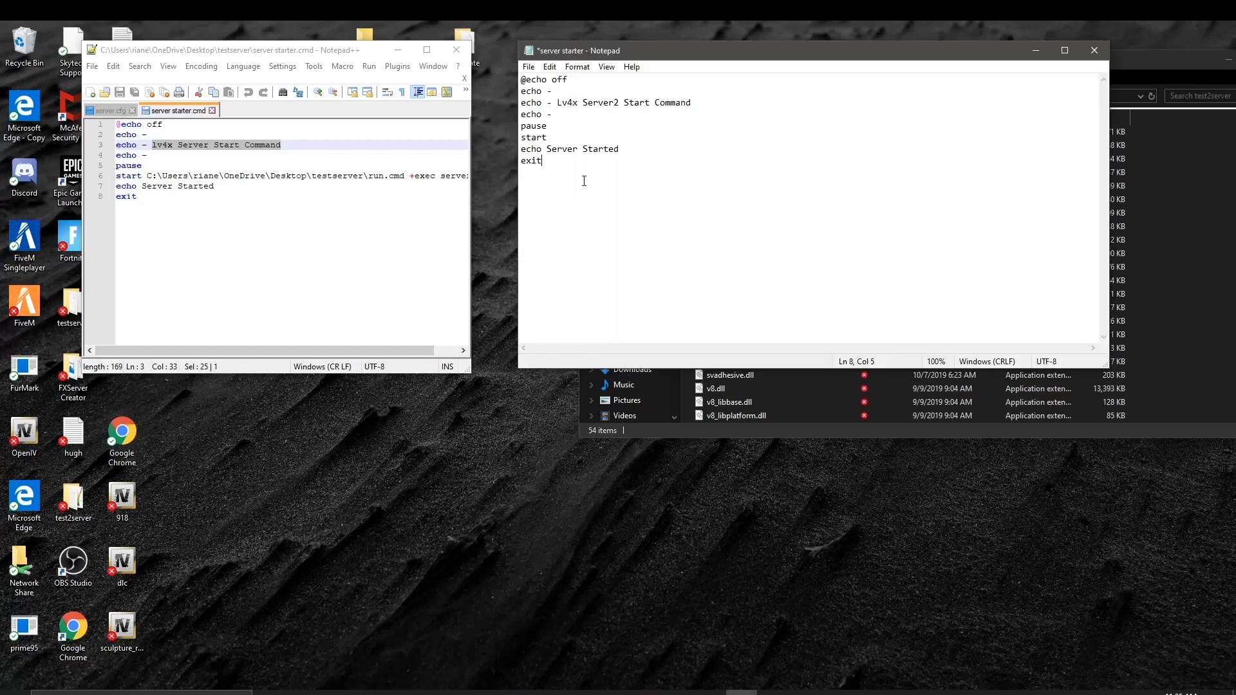
right_click(580, 134)
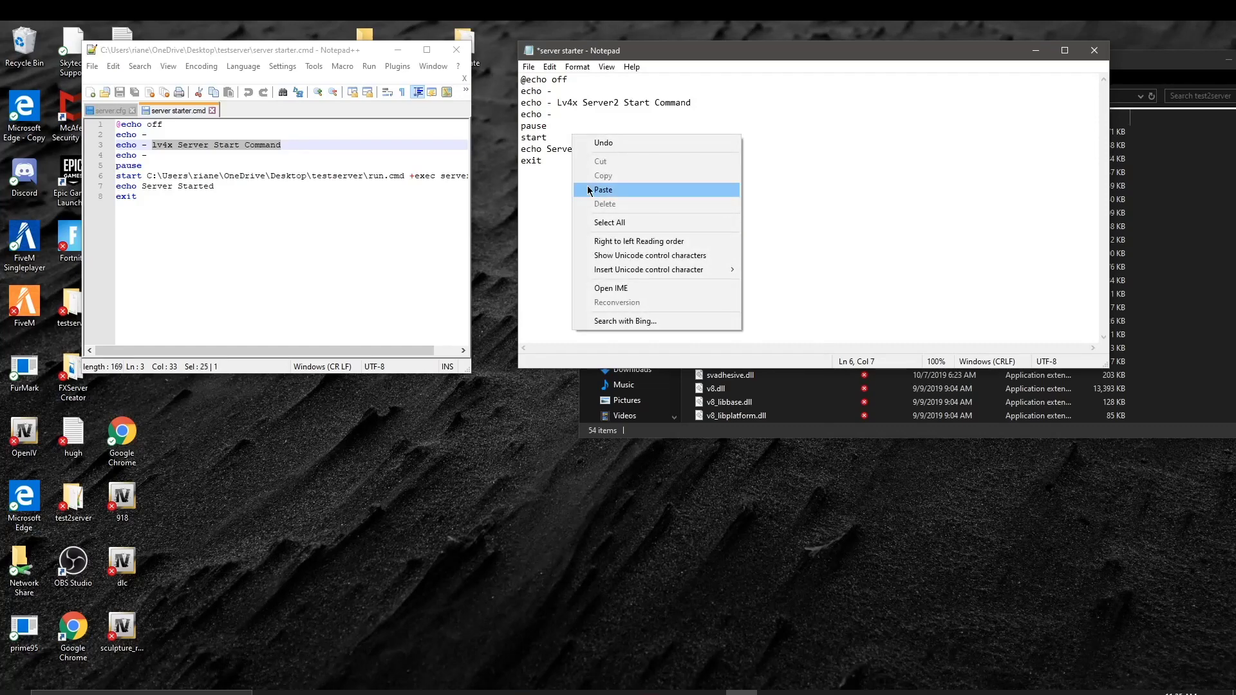
left_click(621, 192)
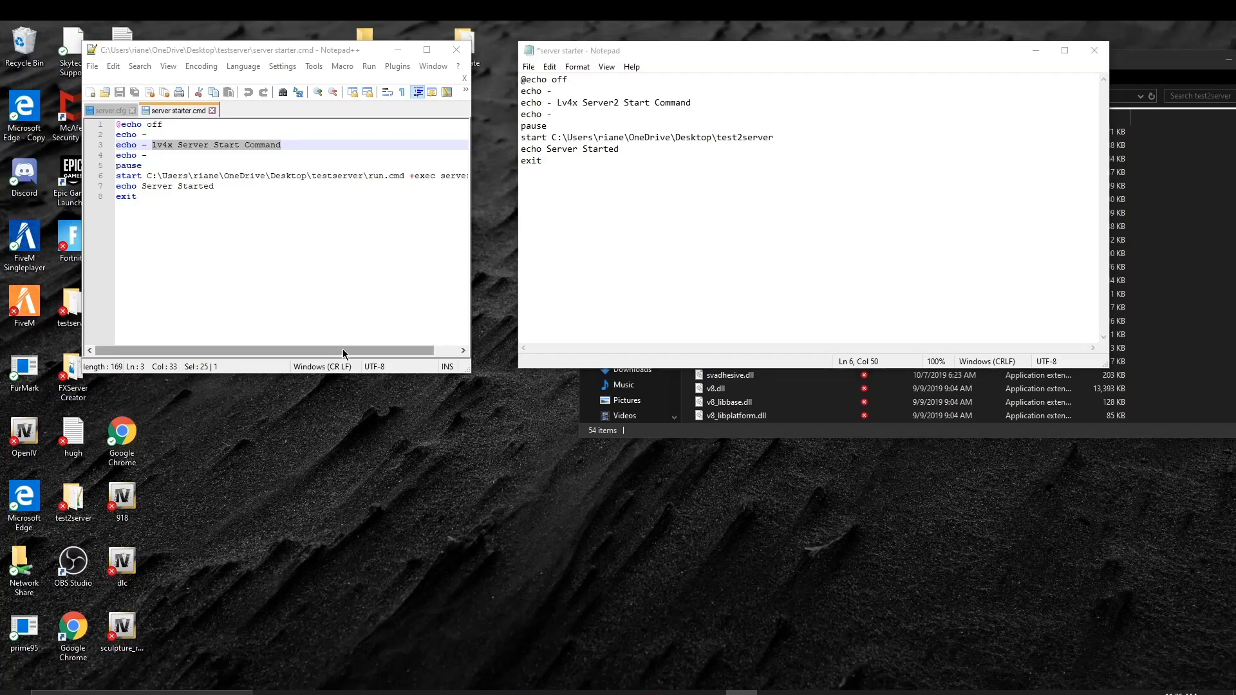
Step: Copy '\run.cmd +exec server.cfg' from the reference script and paste it after the path
left_click_drag(343, 349, 416, 349)
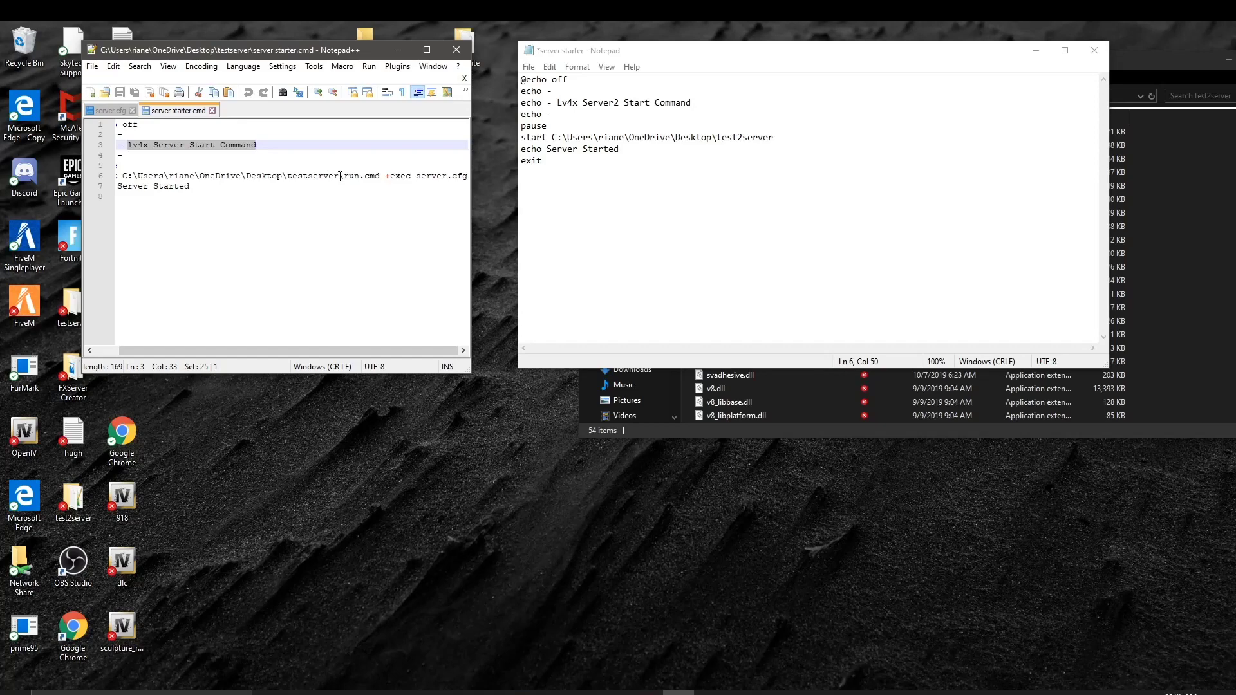
left_click_drag(340, 176, 474, 175)
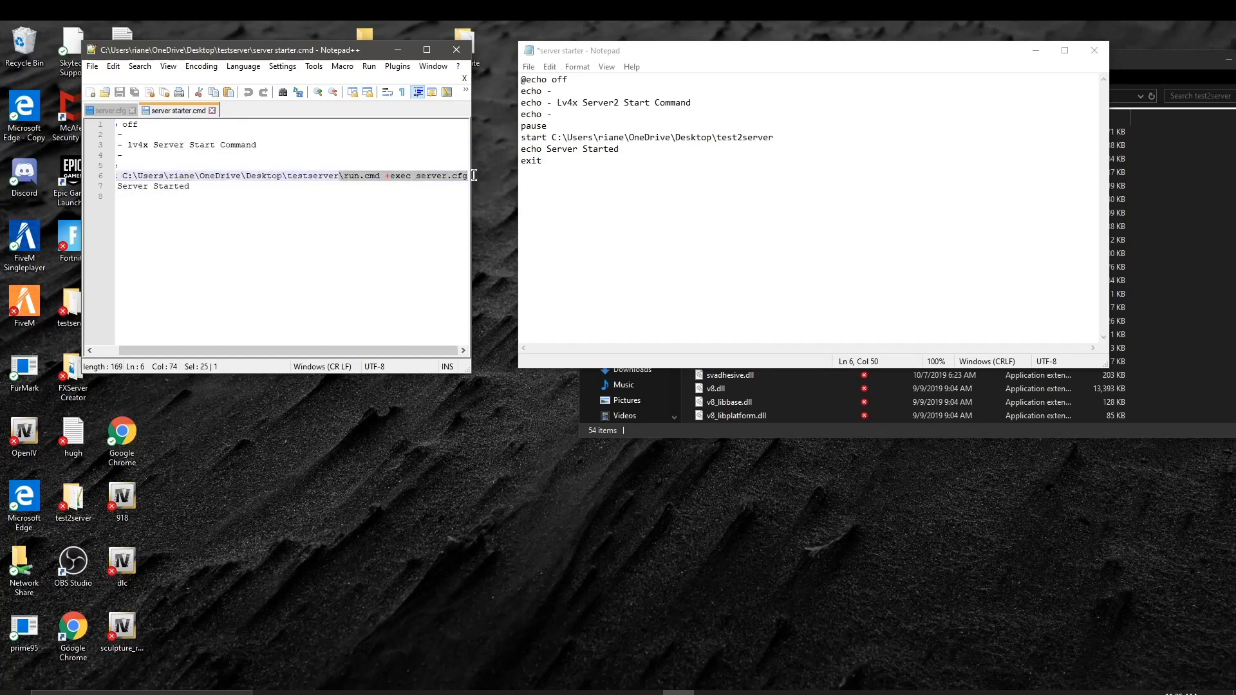
right_click(431, 176)
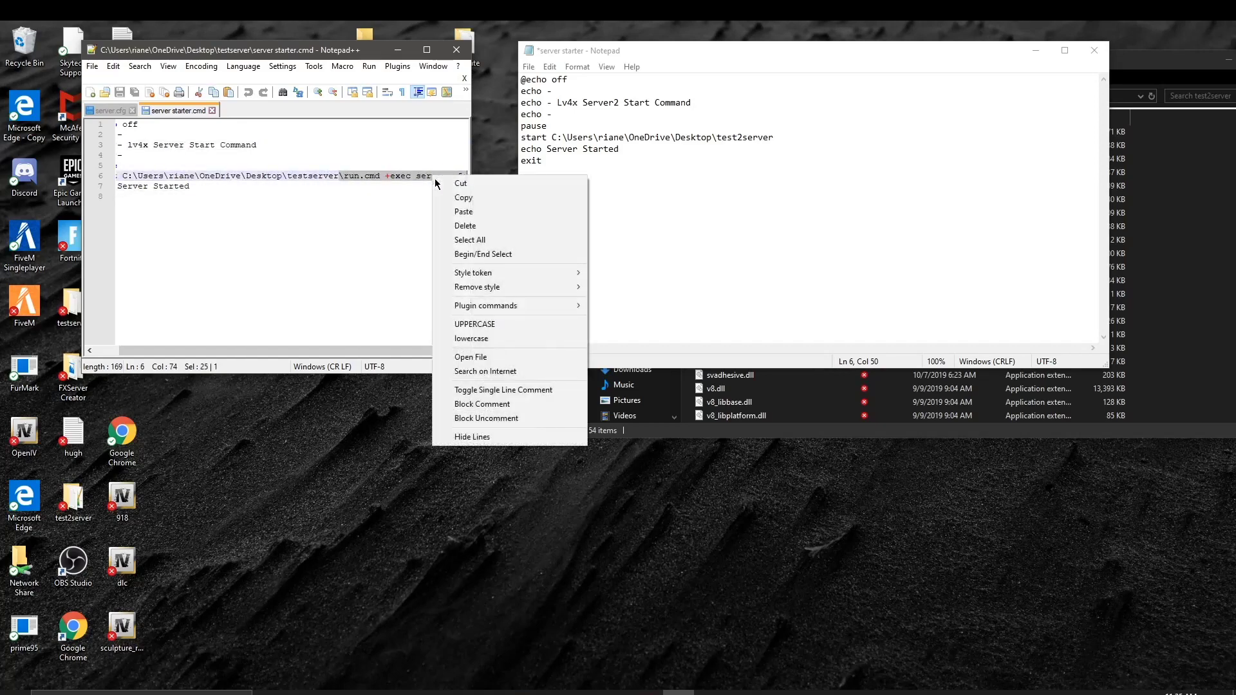
left_click(447, 197)
left_click(773, 143)
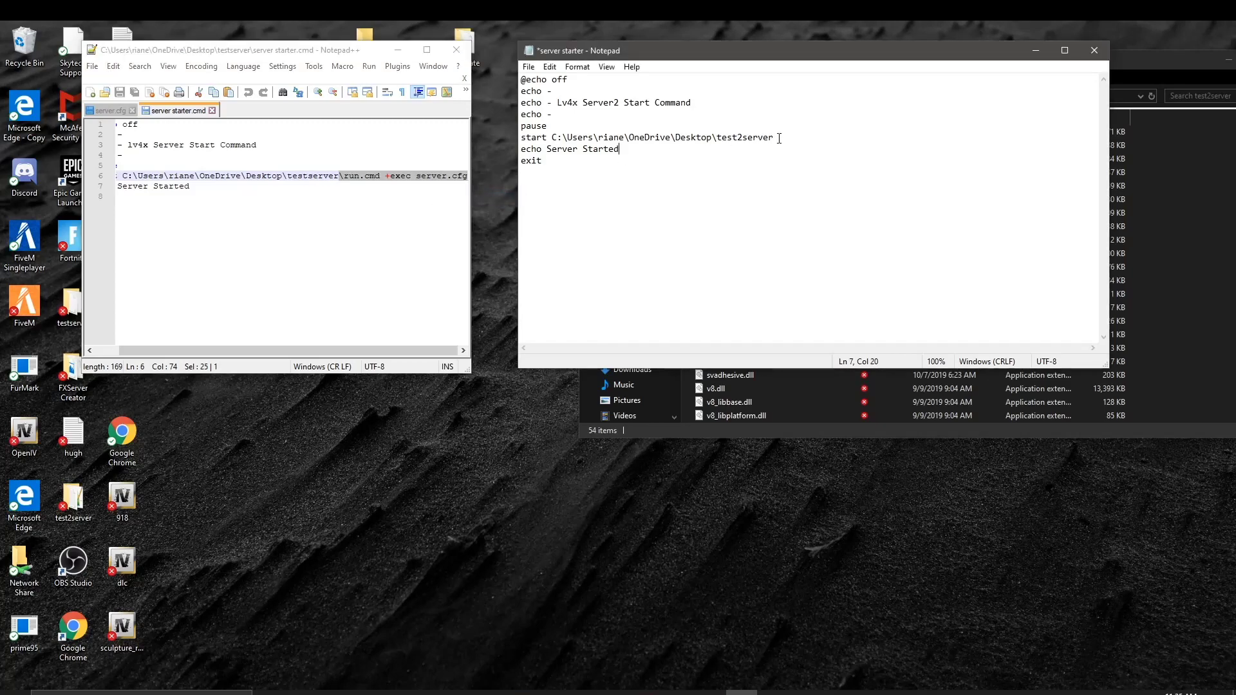
right_click(779, 137)
left_click(818, 190)
Step: Save the server starter script and close Notepad
left_click(528, 66)
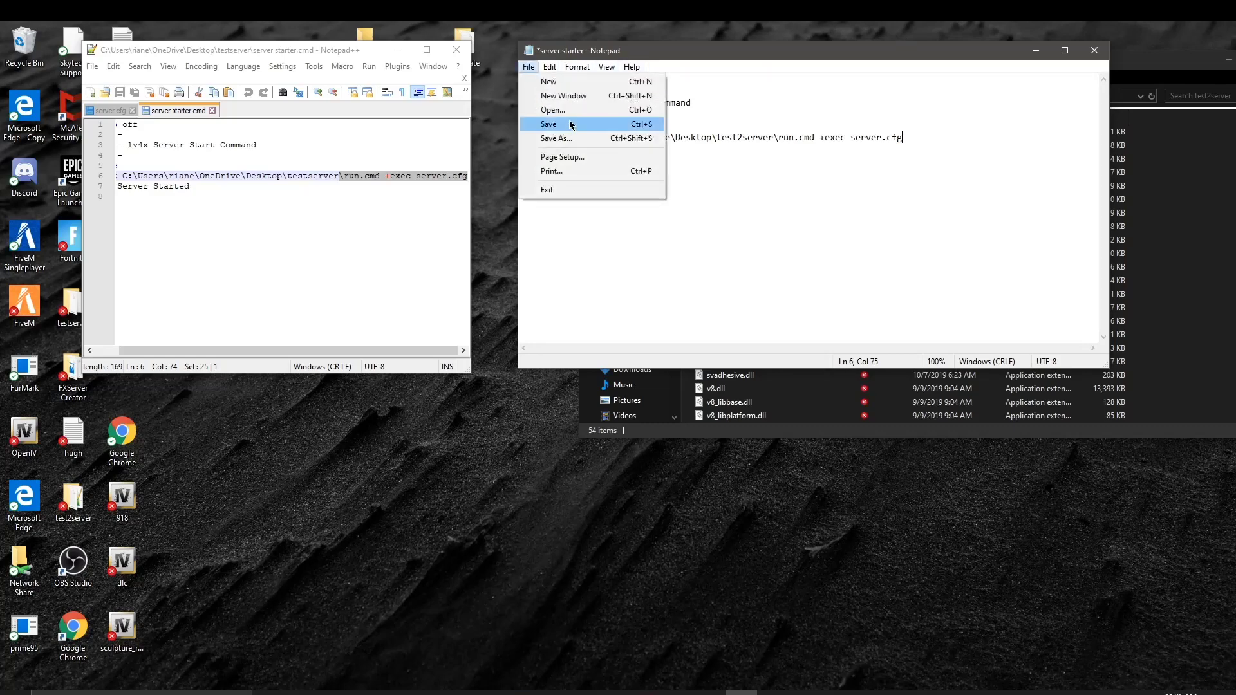
left_click(570, 125)
left_click(1095, 50)
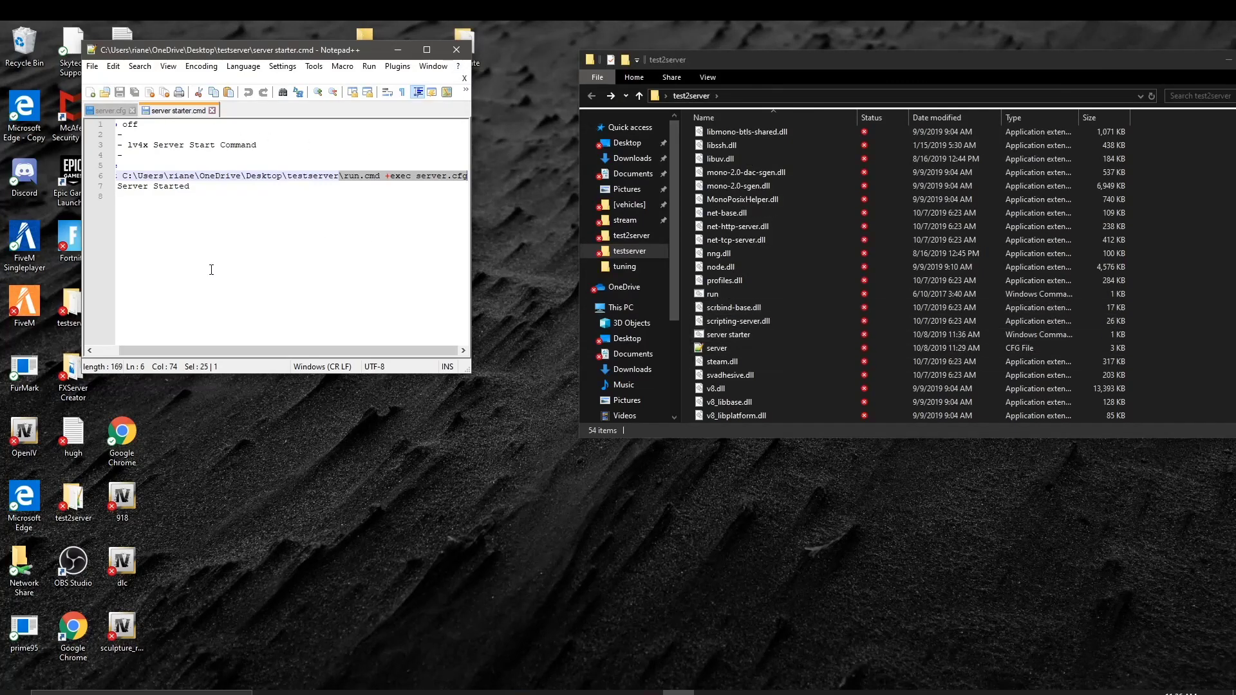
Step: Close the reference script and run test2server's server starter, pressing Enter to boot FXServer
left_click_drag(249, 353, 223, 353)
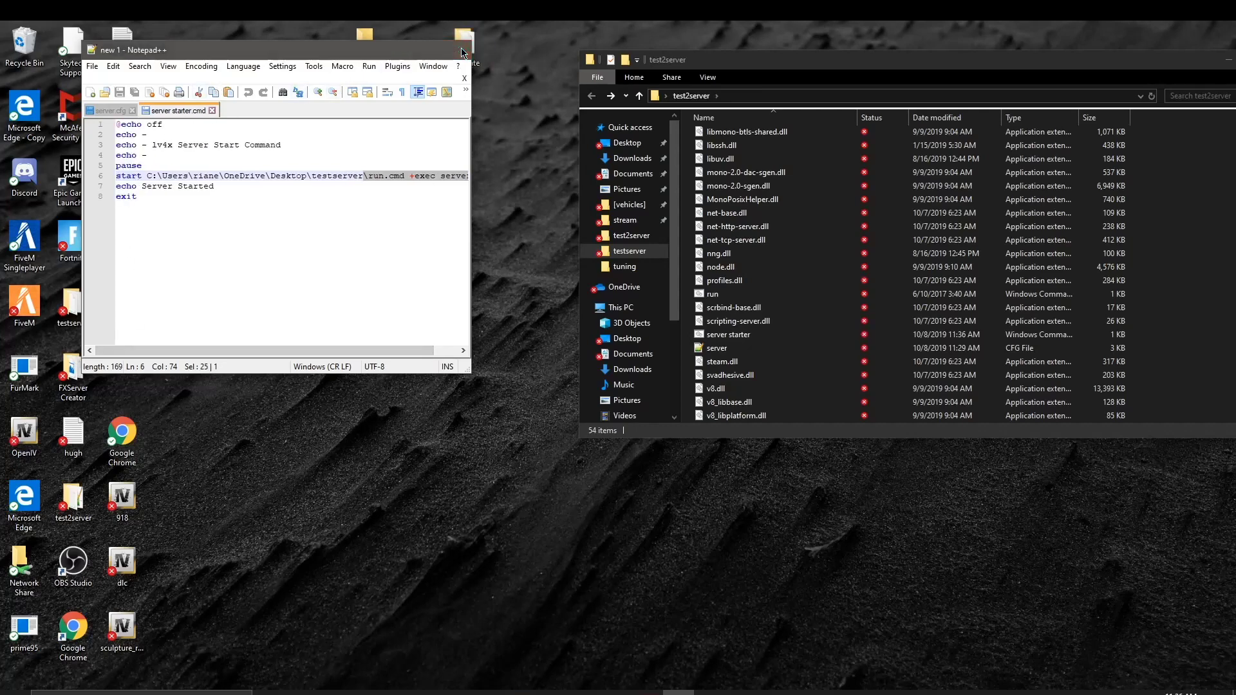
left_click(456, 50)
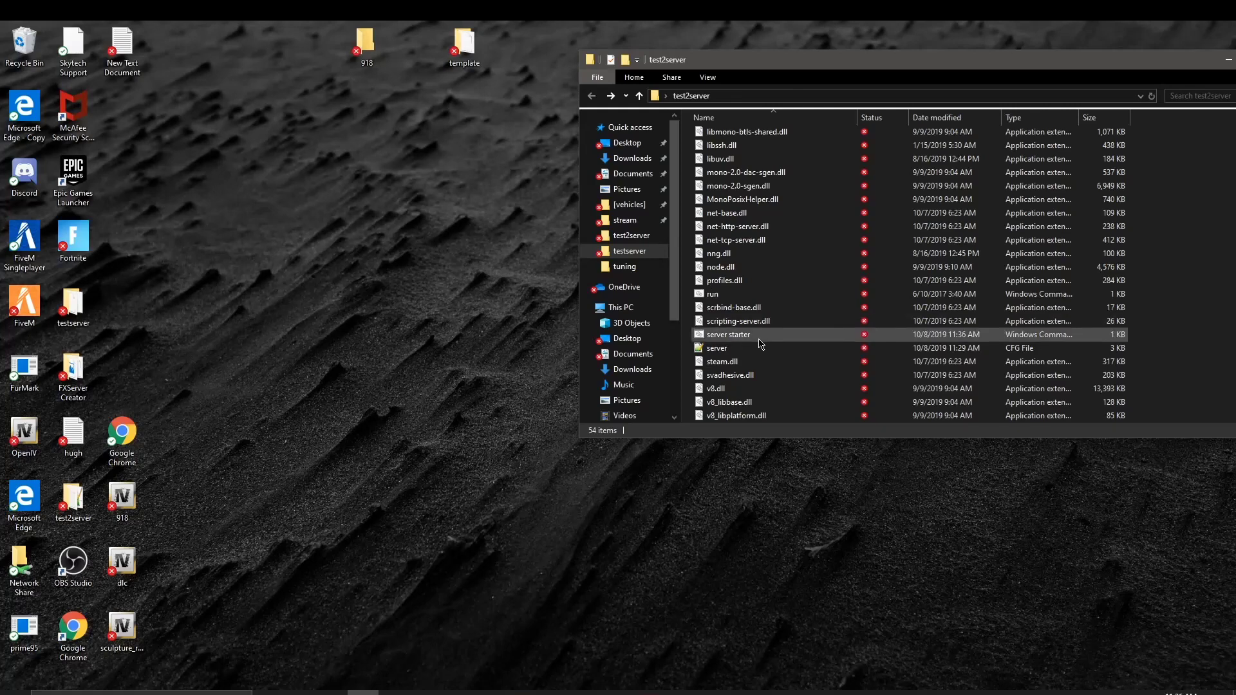
double_click(747, 334)
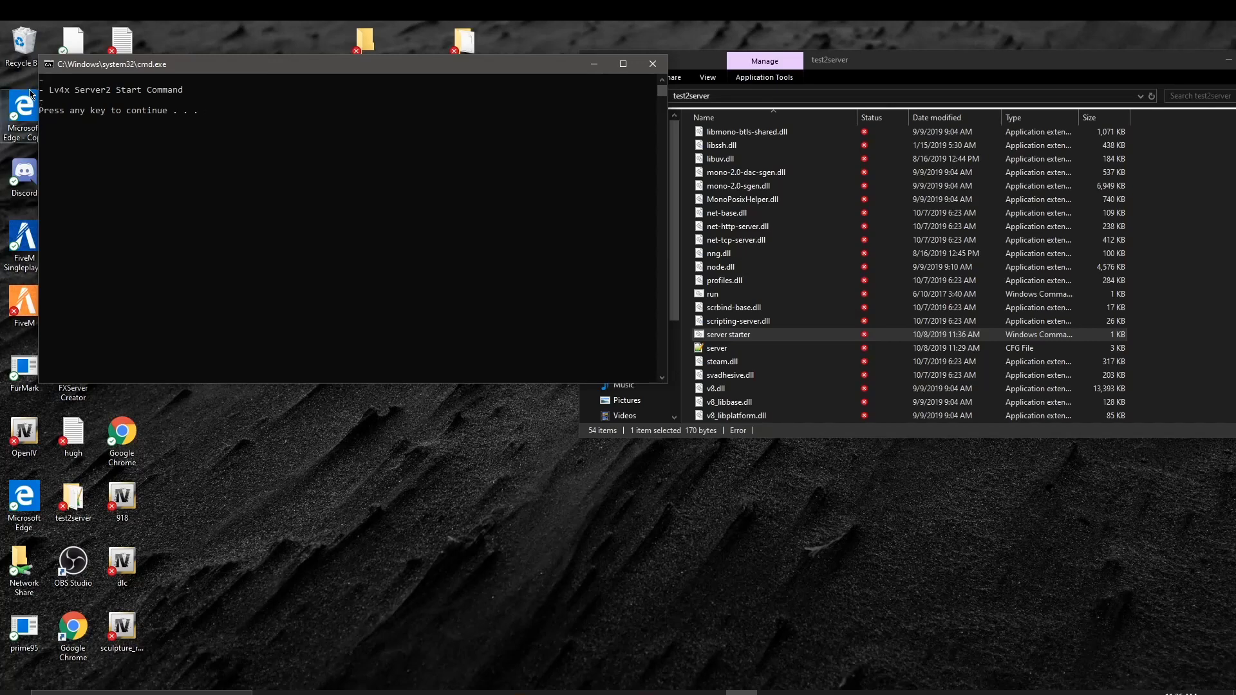
key("Return")
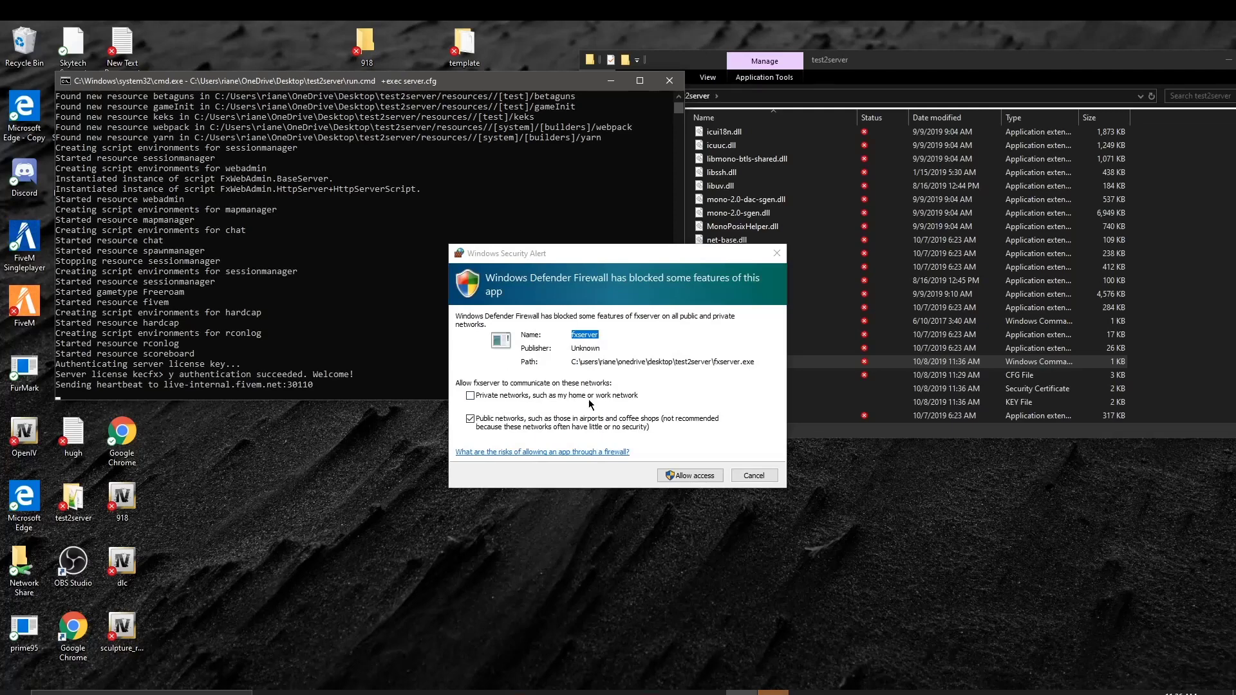
Step: Allow fxserver through the firewall on both private and public networks
left_click(470, 396)
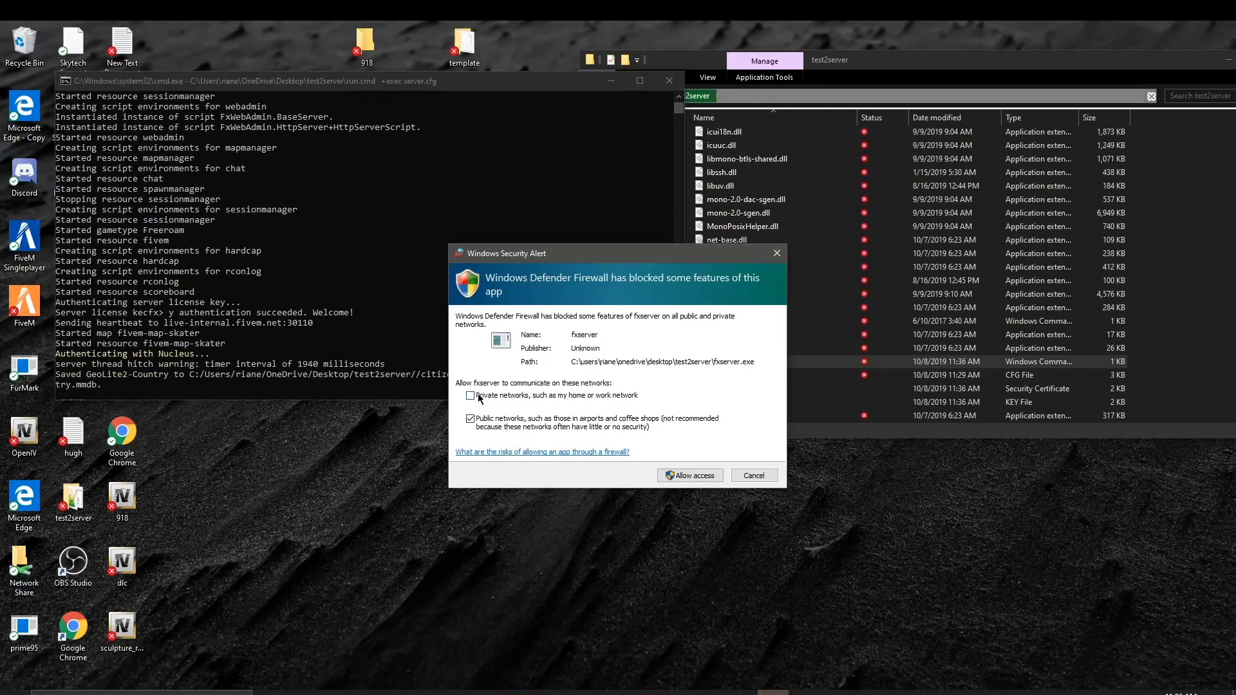
left_click(710, 476)
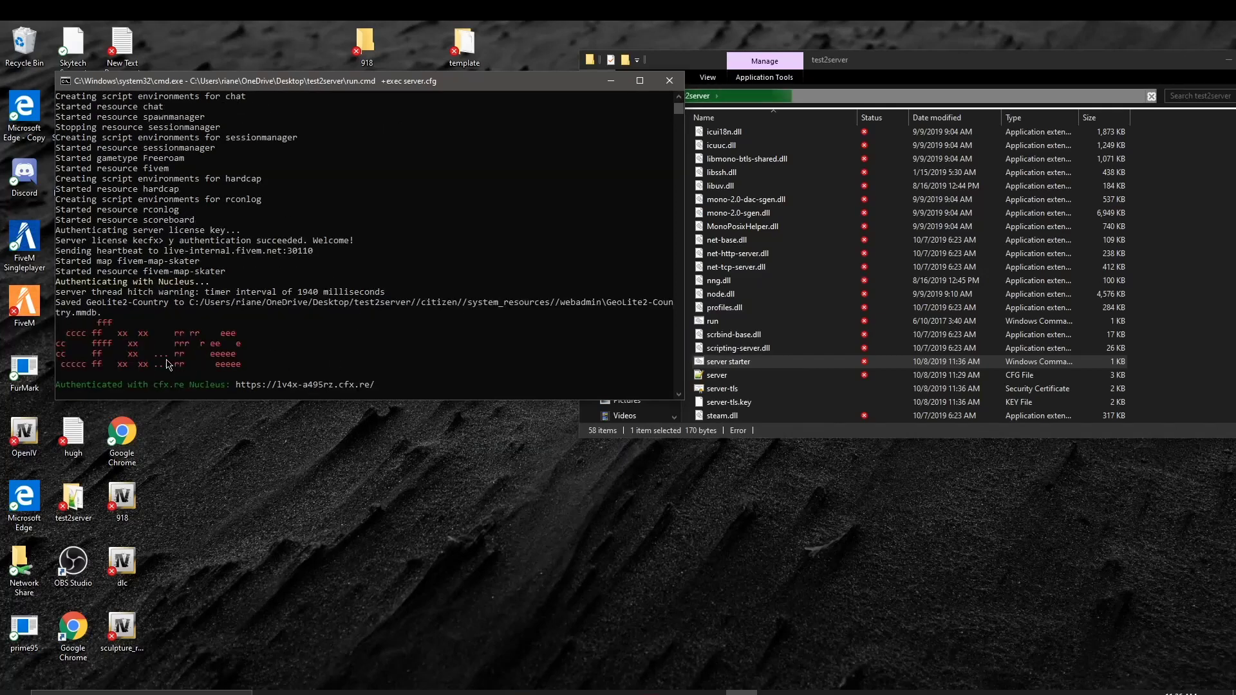
scroll(210, 386, "up", 1)
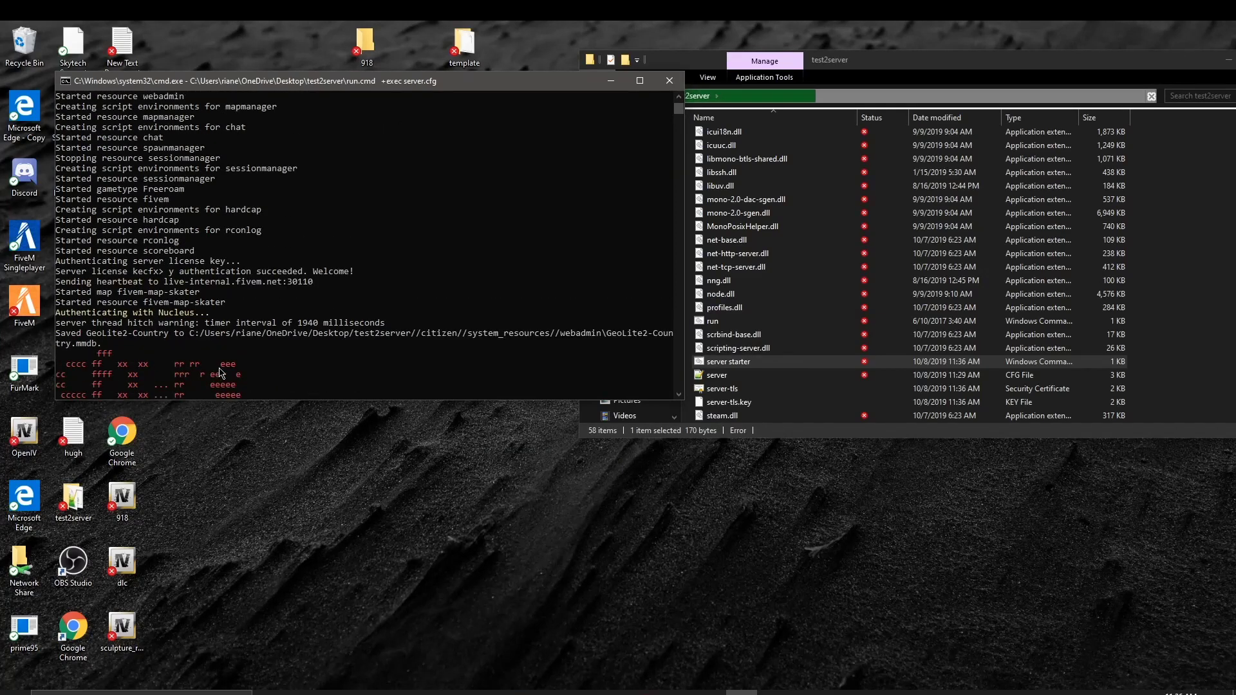
scroll(220, 372, "up", 1)
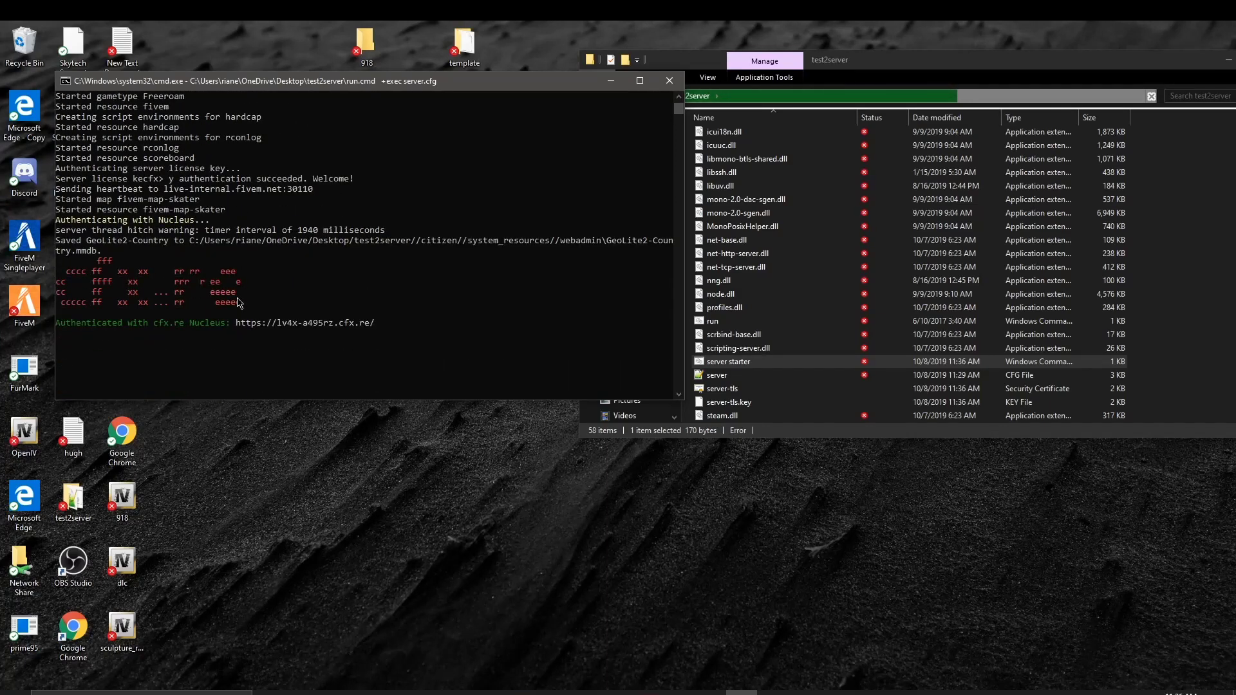
Step: Send heartbeats from the cfx> console and review the resource startup log
type("heartbeat")
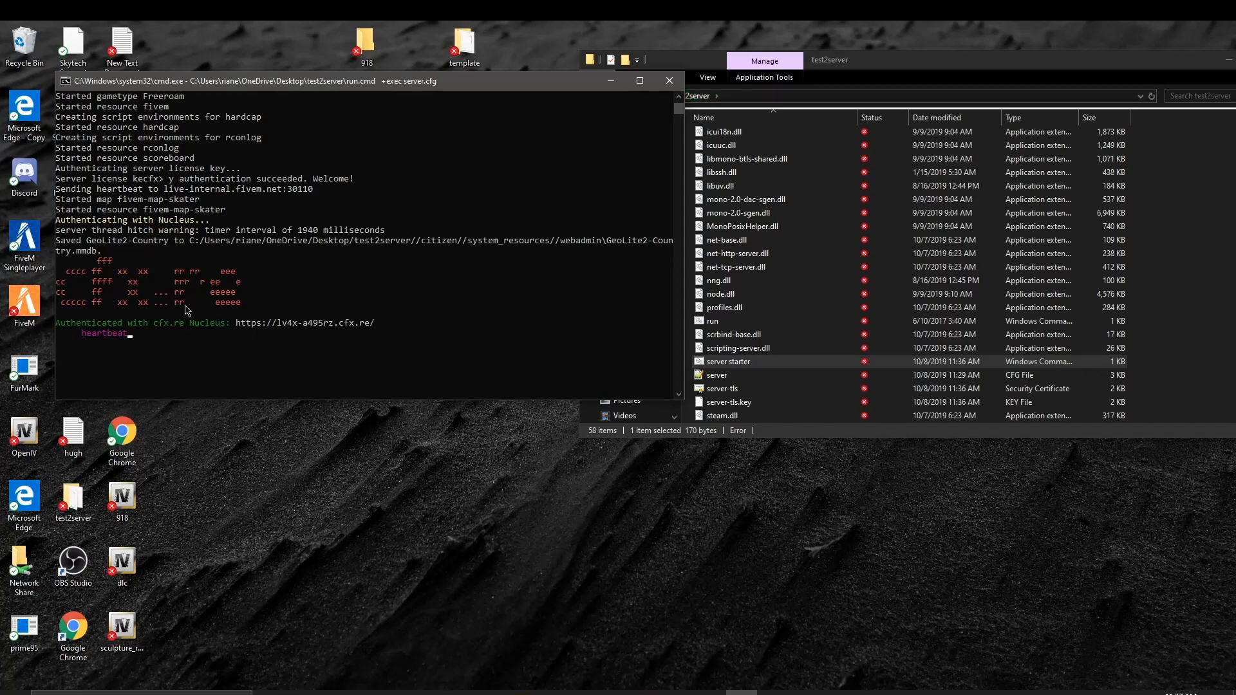
key("Return")
key("Return")
key("Return")
key("Return")
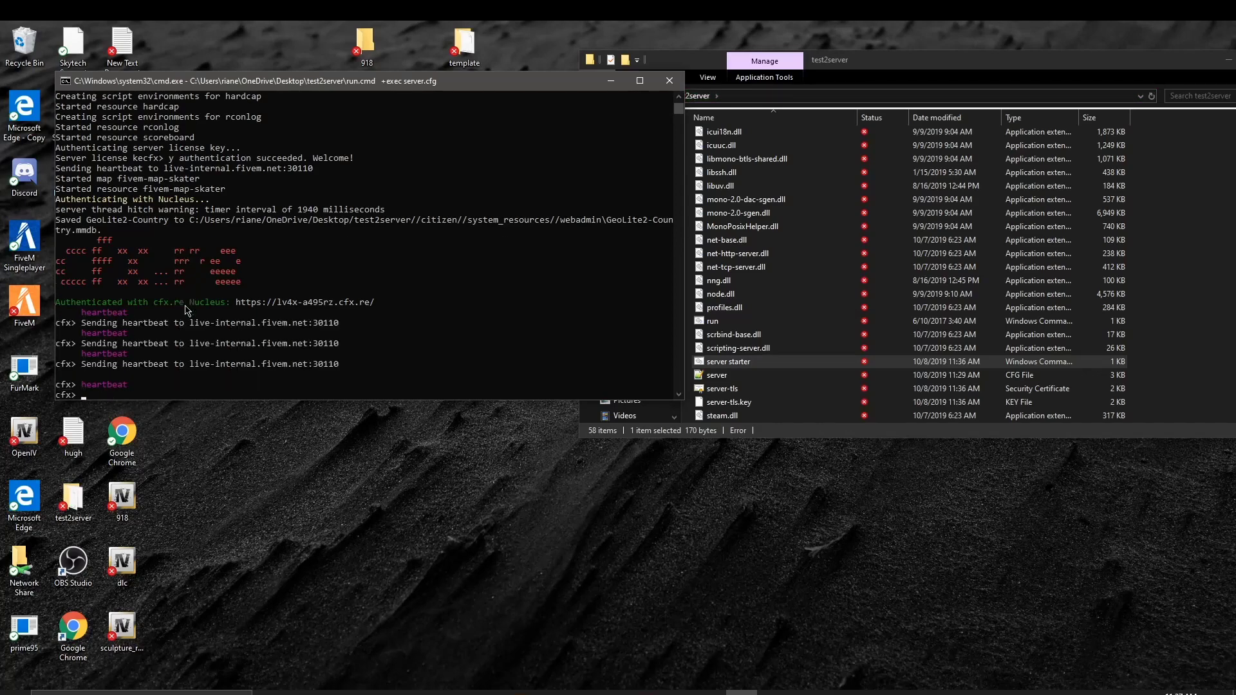
key("Return")
key("Return")
key("Return")
key("Return")
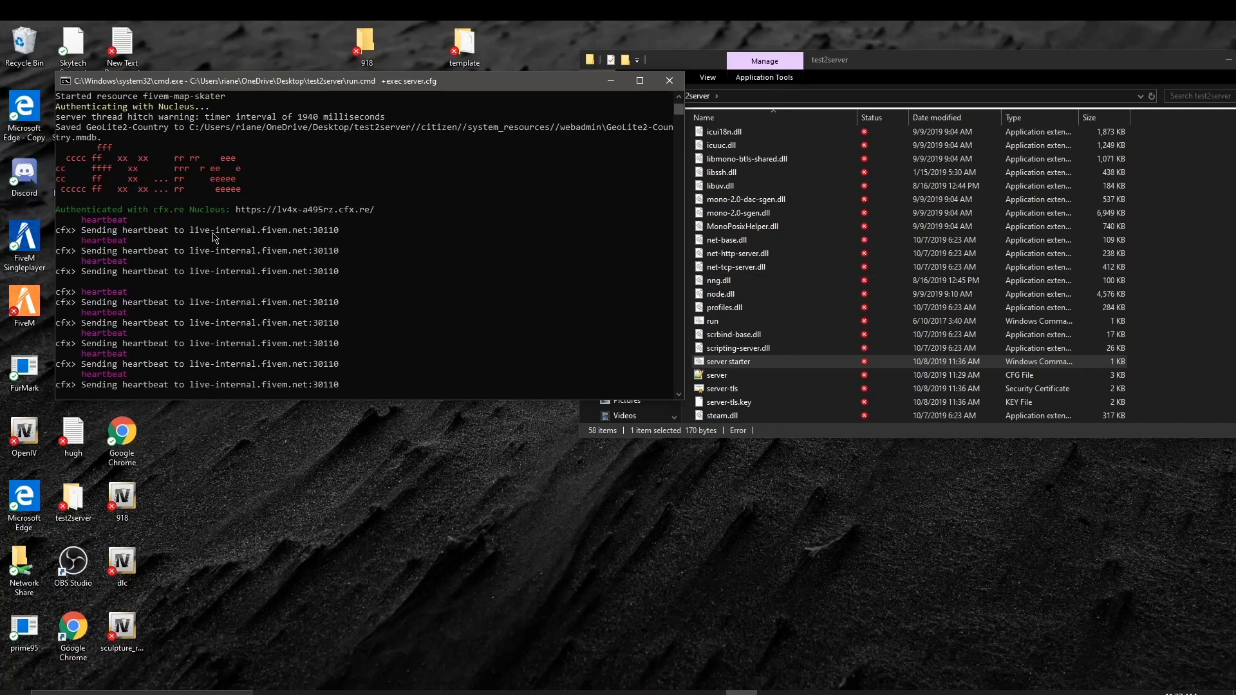
scroll(470, 152, "up", 15)
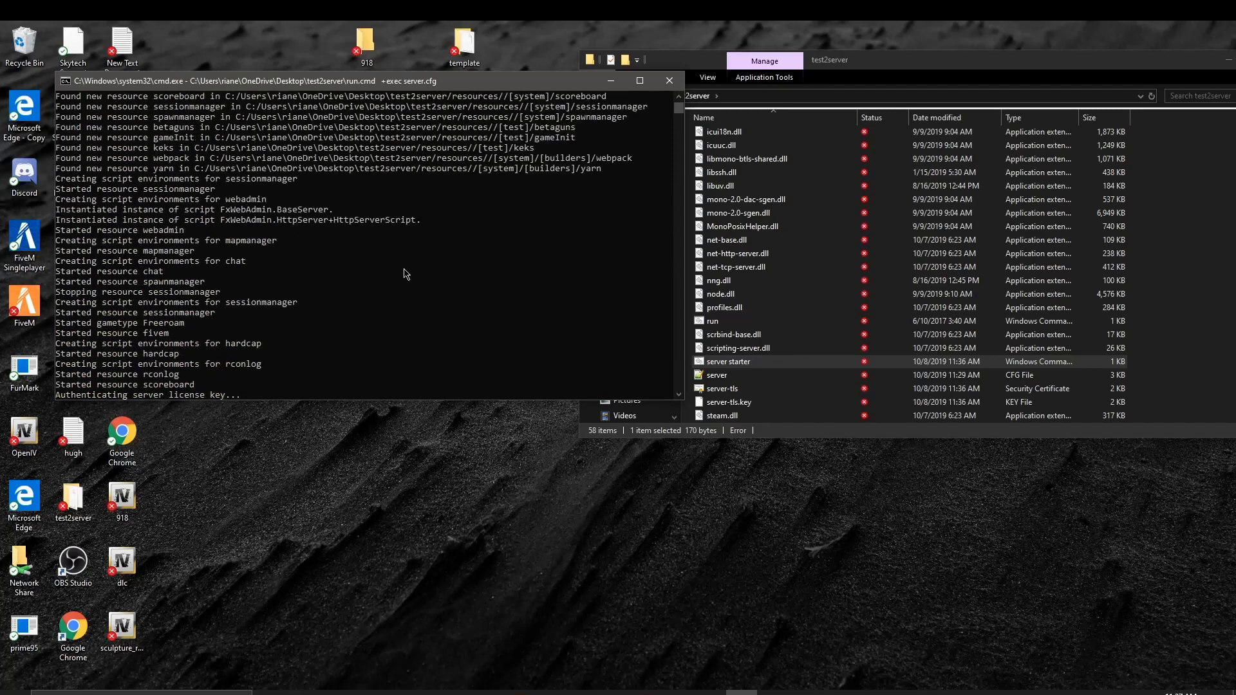
scroll(407, 274, "up", 3)
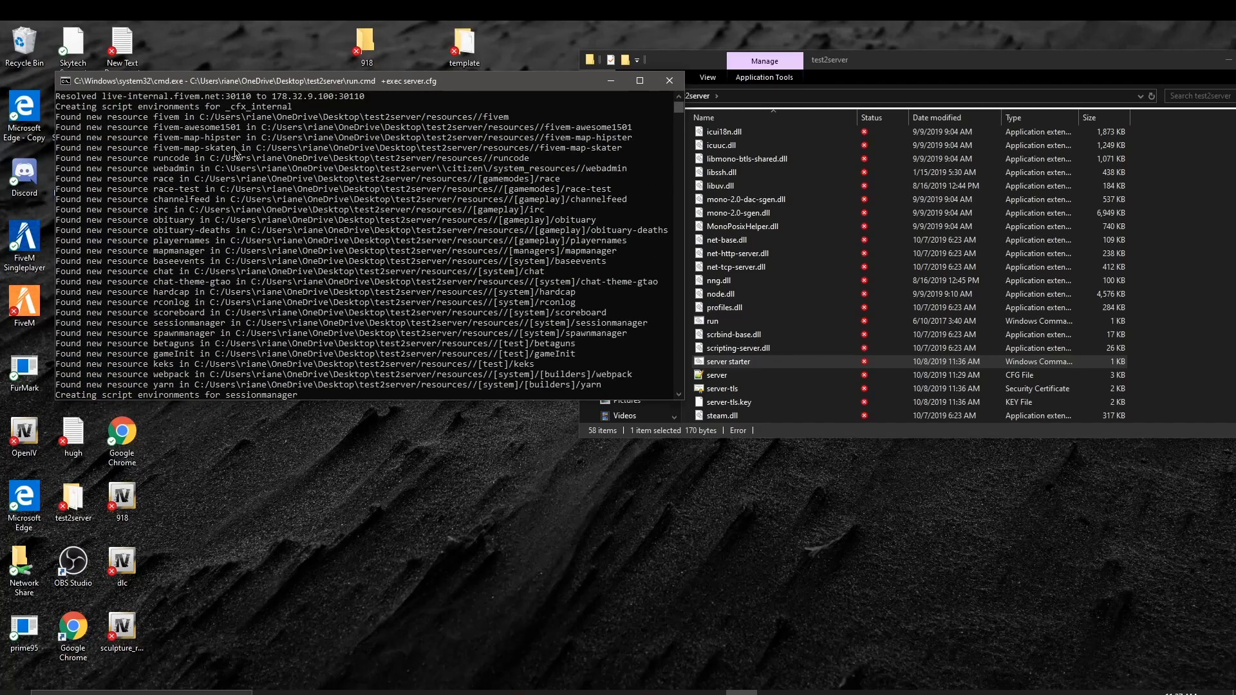
Step: Minimize the server console, then scroll, move and minimize the test2server Explorer window
left_click(611, 81)
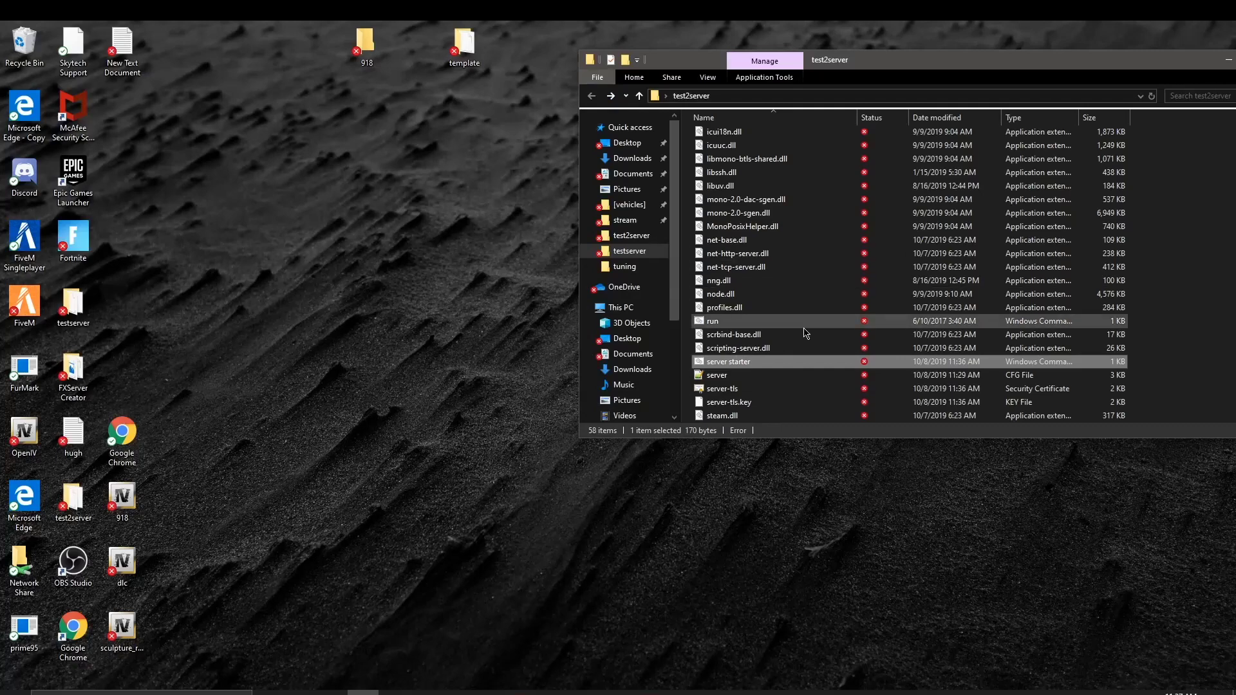
scroll(805, 245, "up", 8)
scroll(788, 206, "up", 3)
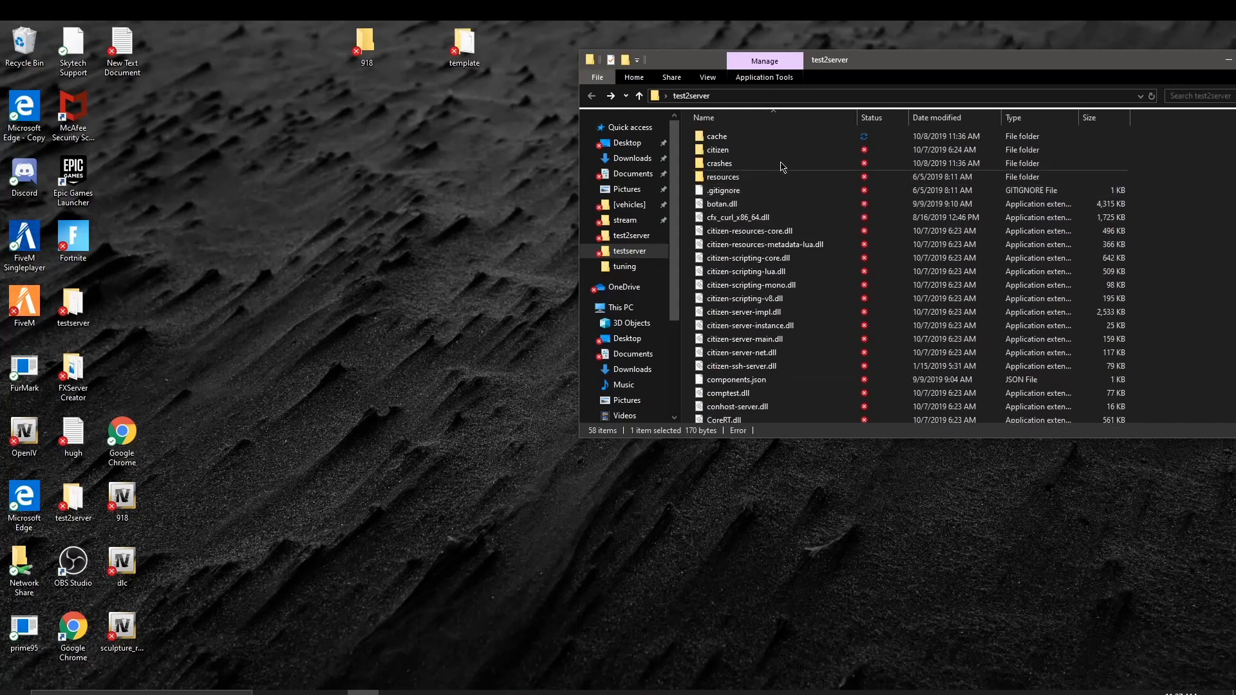
left_click_drag(1189, 67, 935, 71)
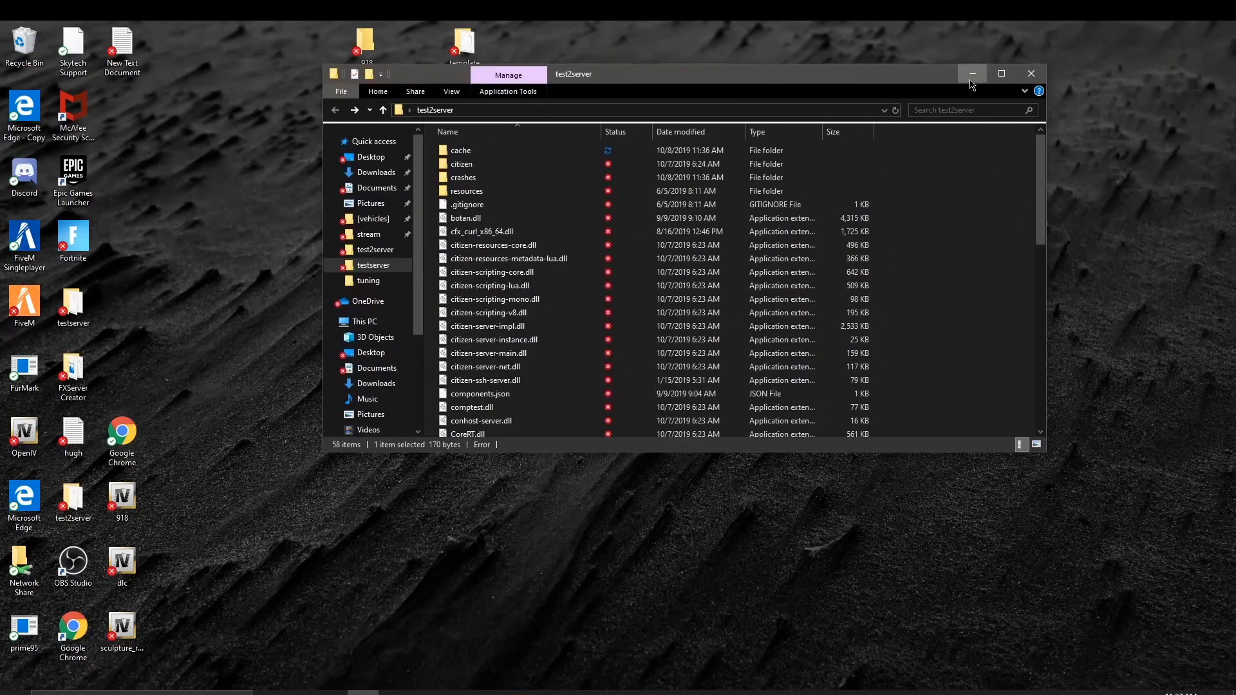
left_click(975, 62)
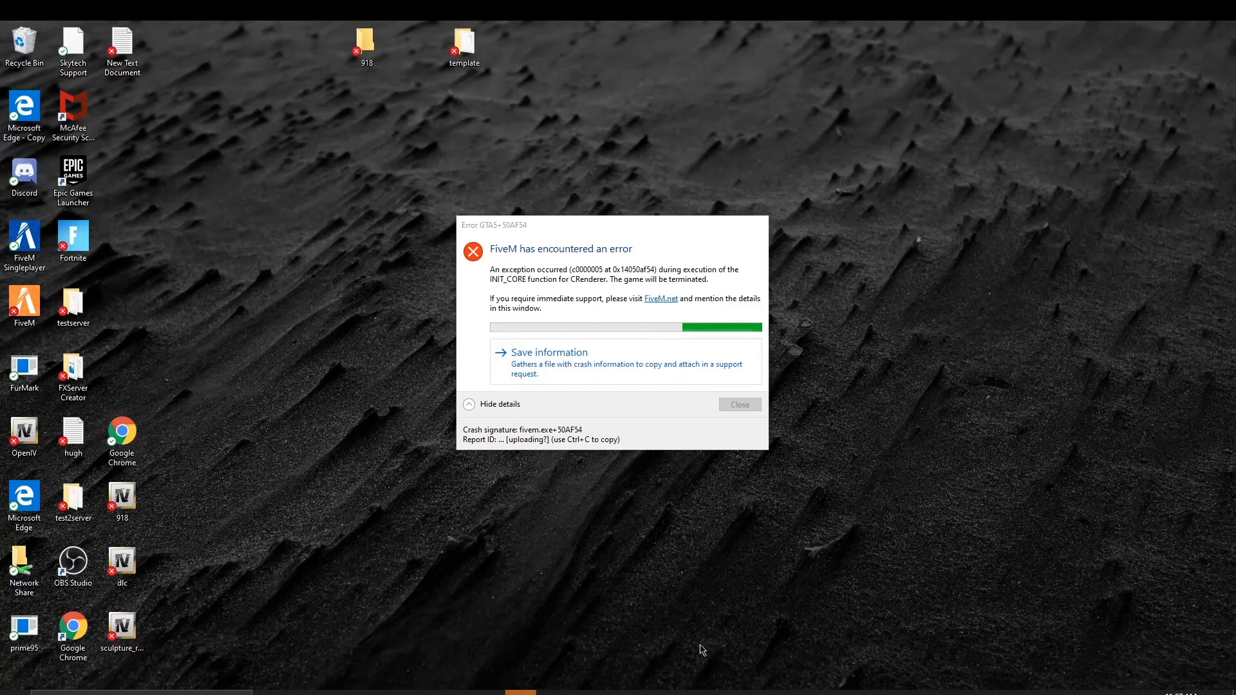
Step: Bring the server console, the FiveM crash error and the test2server folder back into view
left_click(694, 692)
left_click(945, 479)
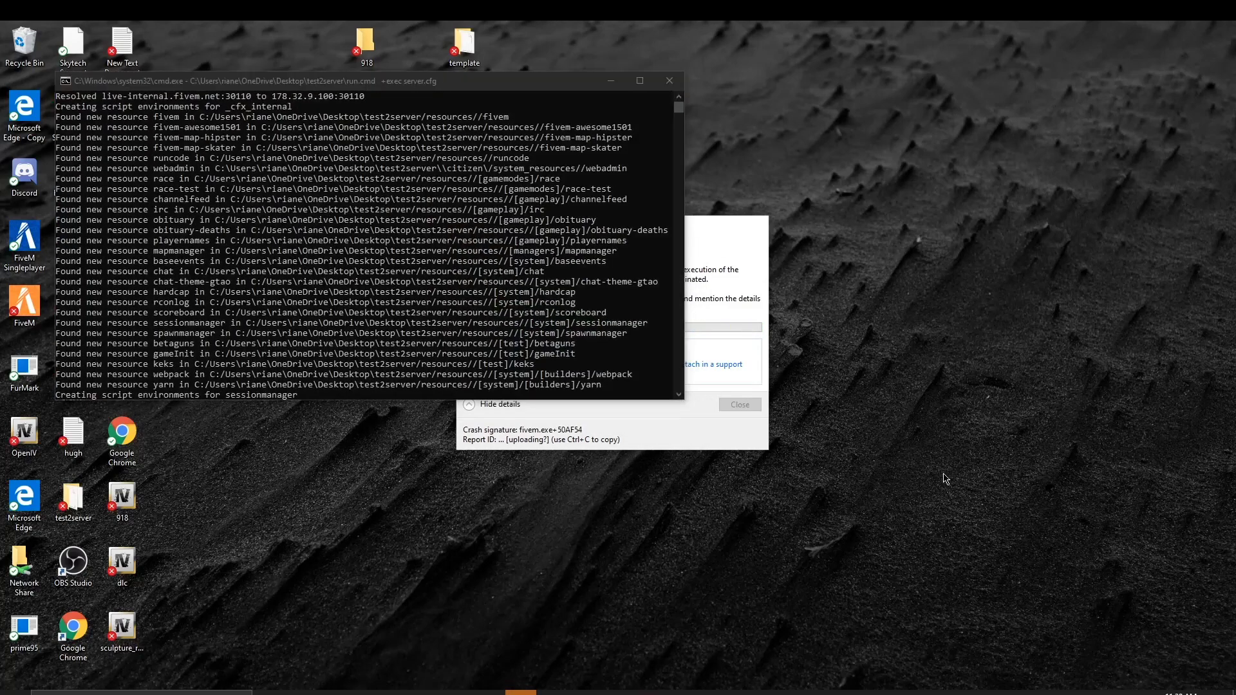
left_click(682, 439)
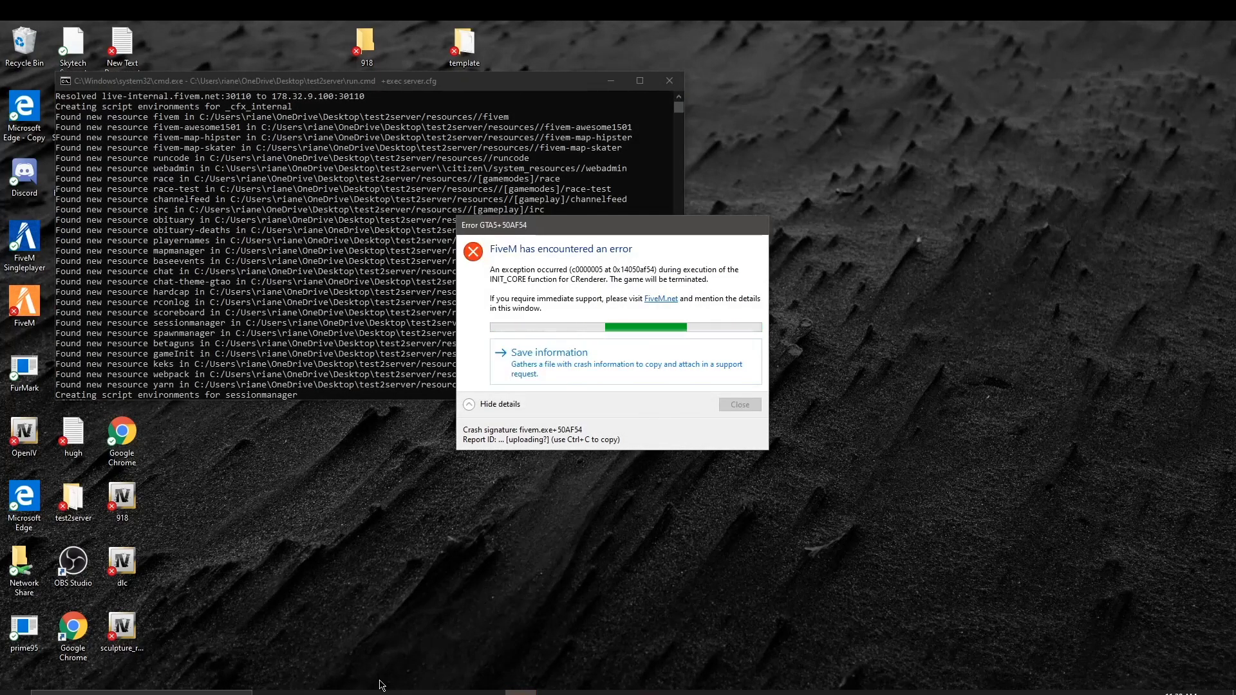
left_click(364, 692)
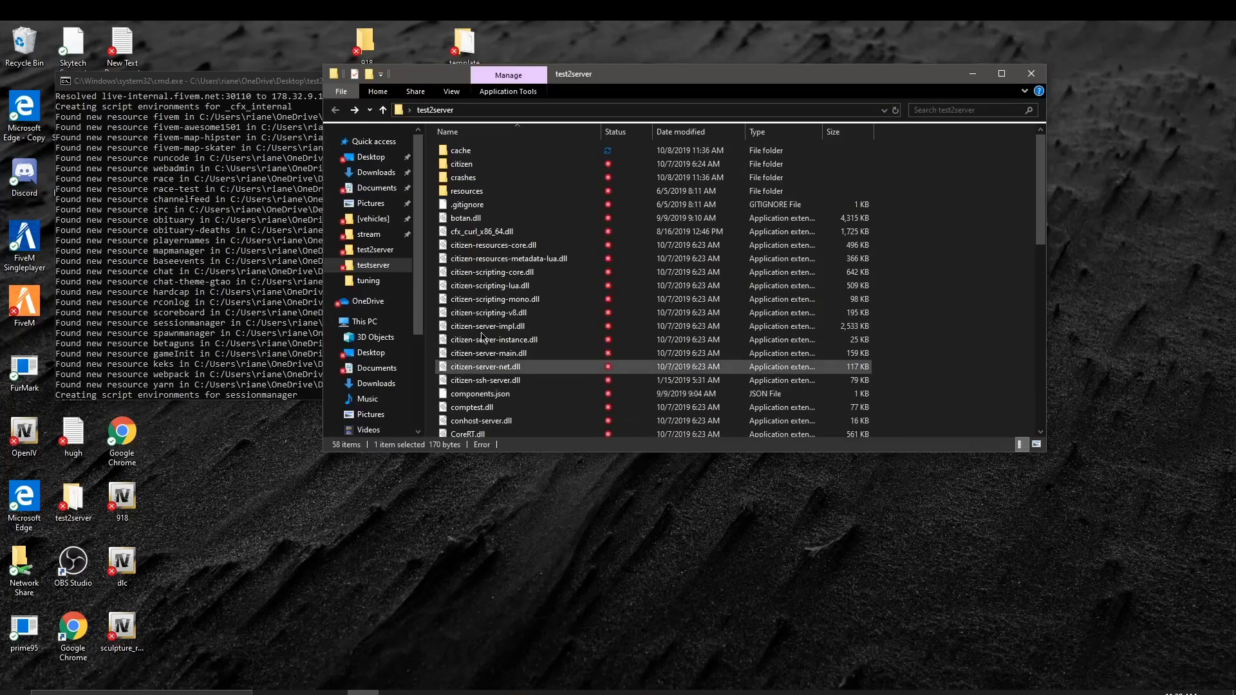
Step: Look inside the resources folder, return to the test2server list, and bring the server console forward
double_click(598, 191)
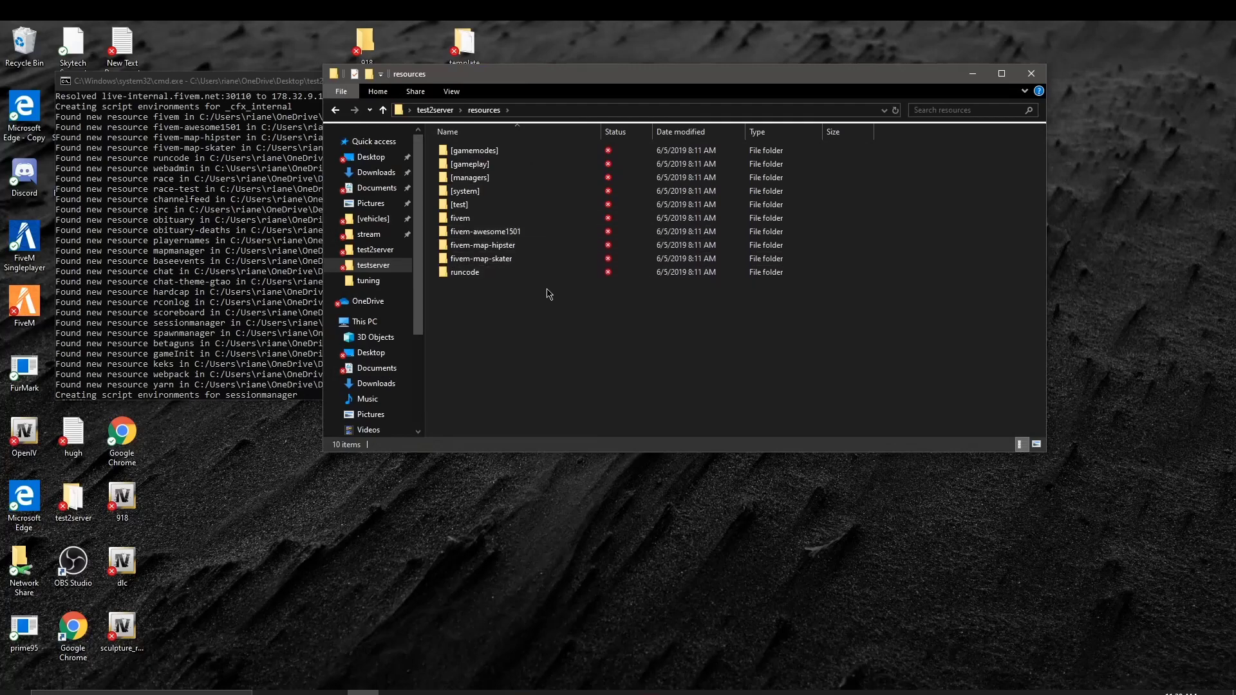
left_click(335, 109)
scroll(618, 378, "down", 3)
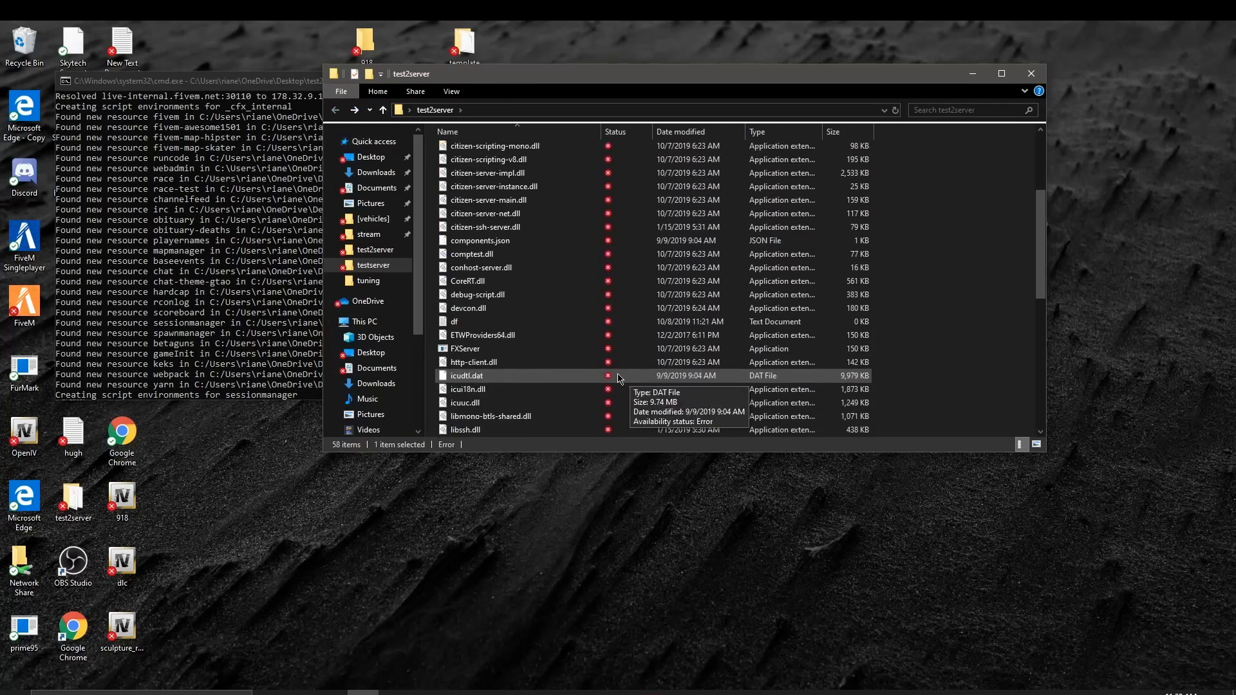
scroll(618, 378, "down", 6)
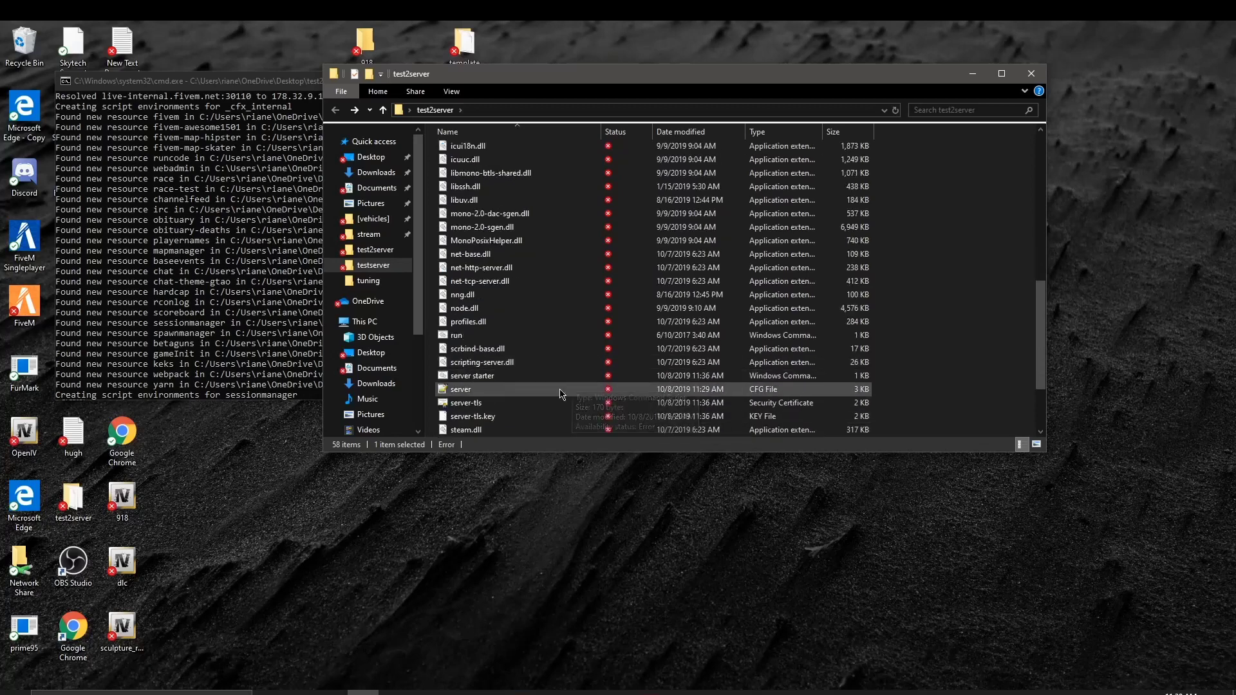
left_click(293, 287)
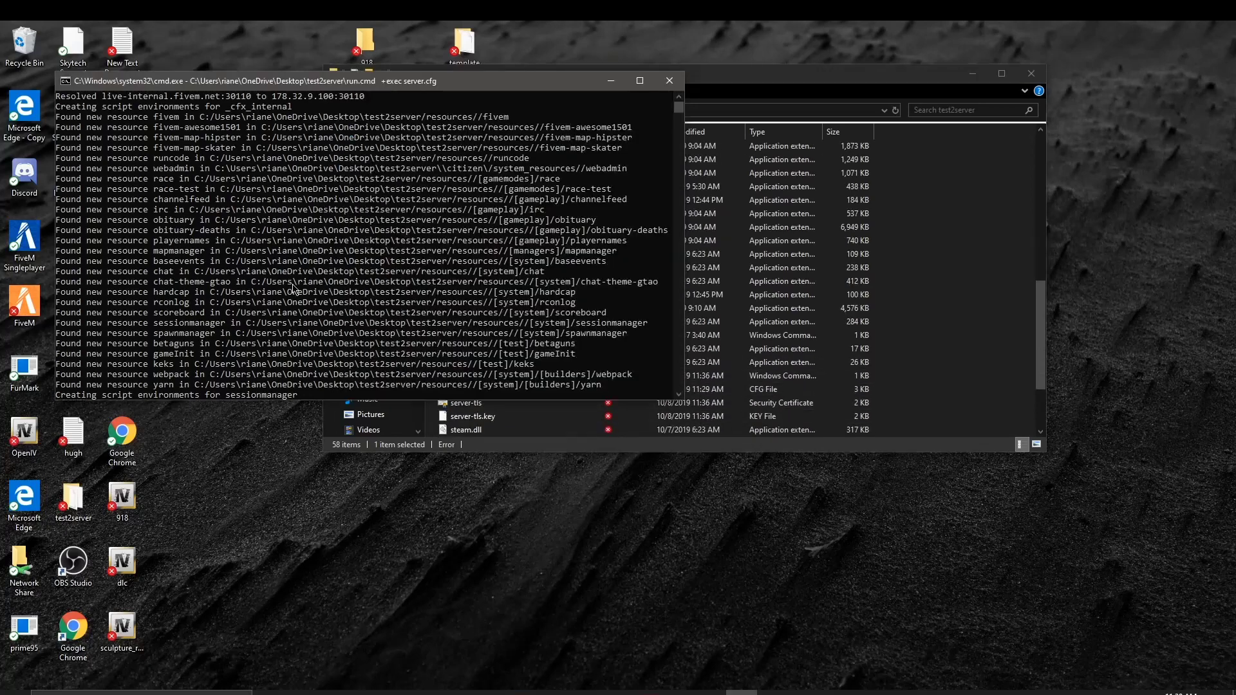
Step: Close the old server console and relaunch 'server starter', continuing past its prompt
left_click(670, 81)
double_click(541, 376)
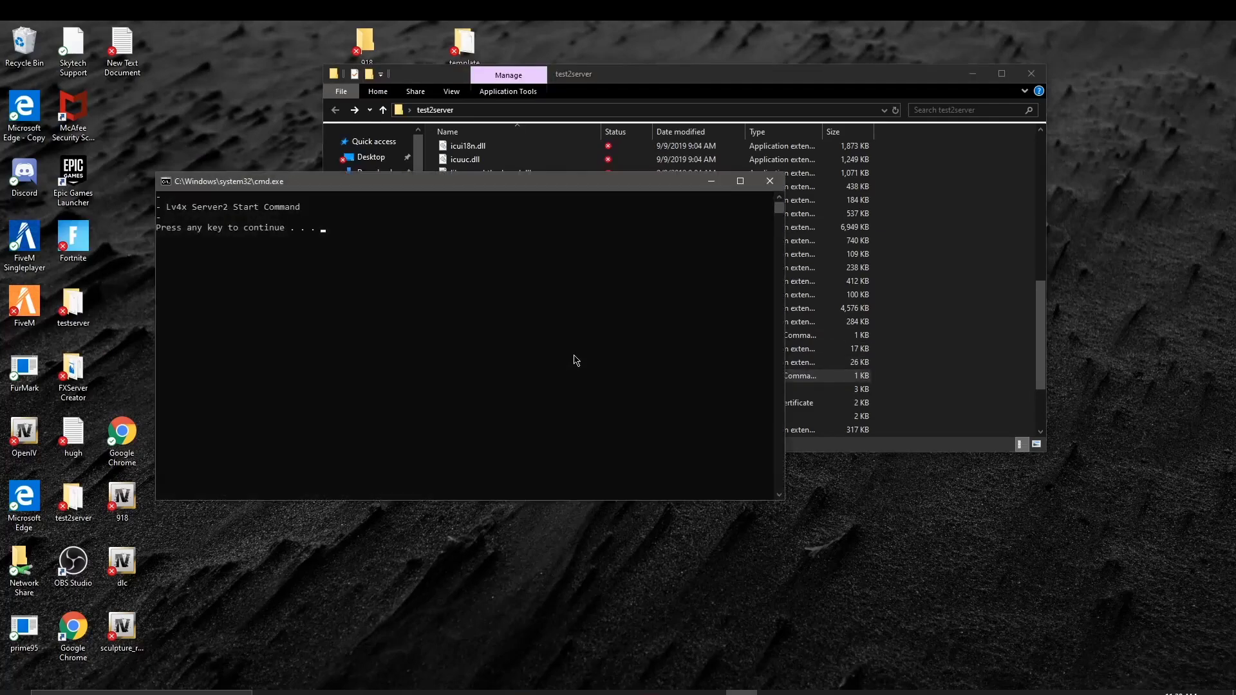
key("Return")
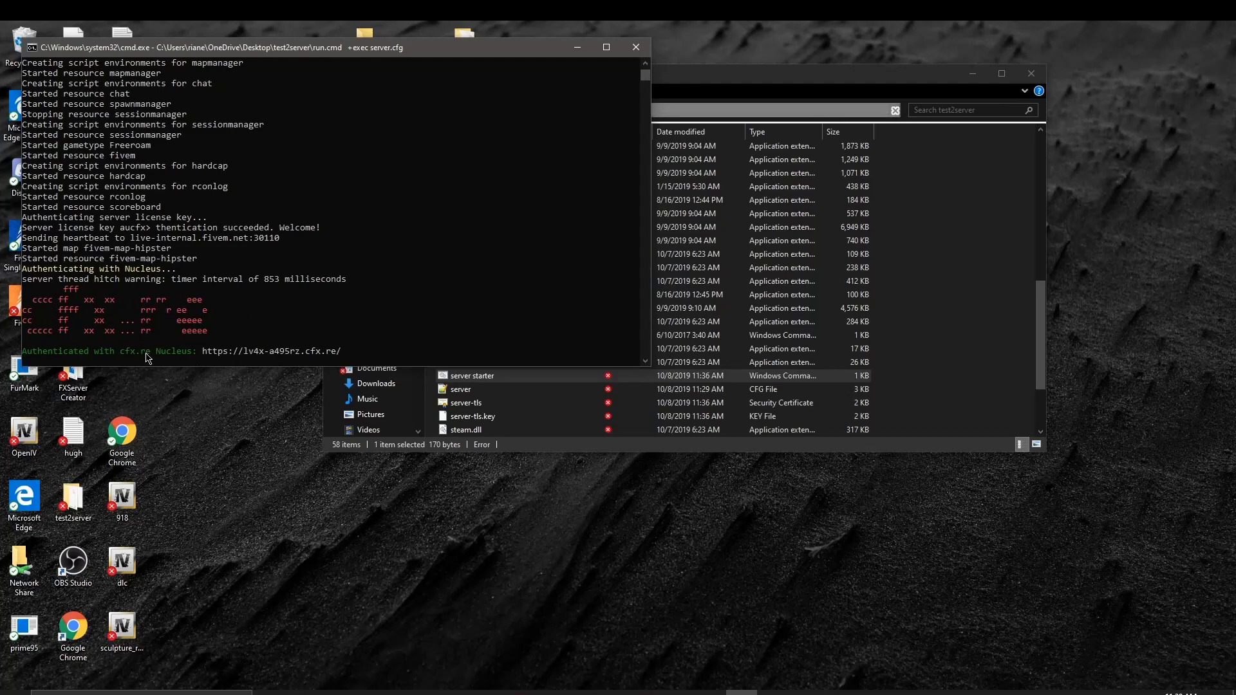
Step: Highlight the cfx.re banner text in the new console, then clear the selection
left_click_drag(150, 353, 127, 355)
left_click_drag(40, 318, 206, 321)
left_click(281, 331)
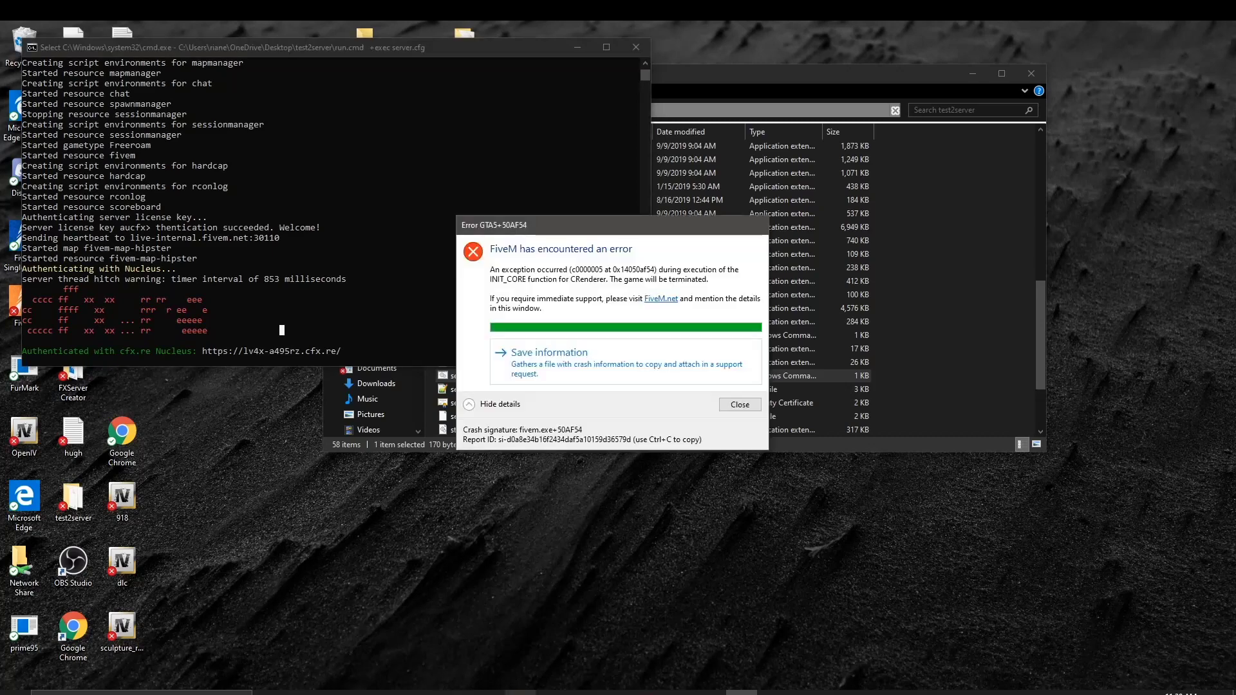
Step: Close the FiveM crash error, move Explorer and the console aside, and connect to Localhost
left_click(746, 407)
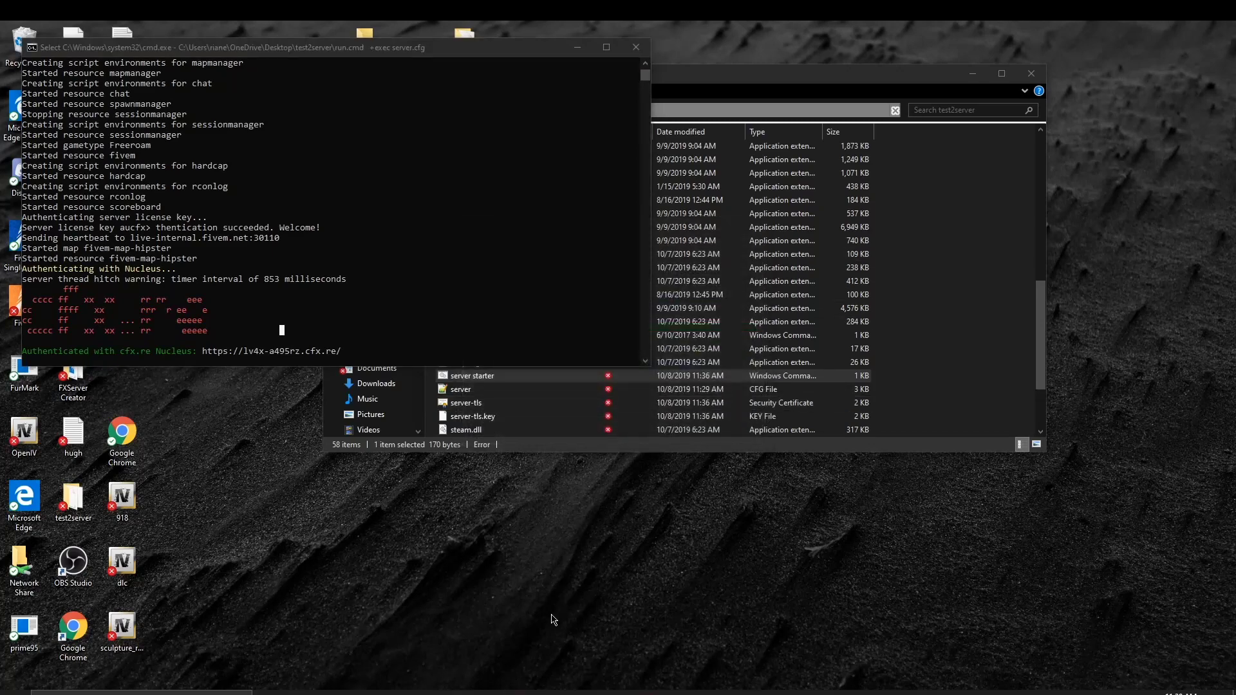
left_click(972, 72)
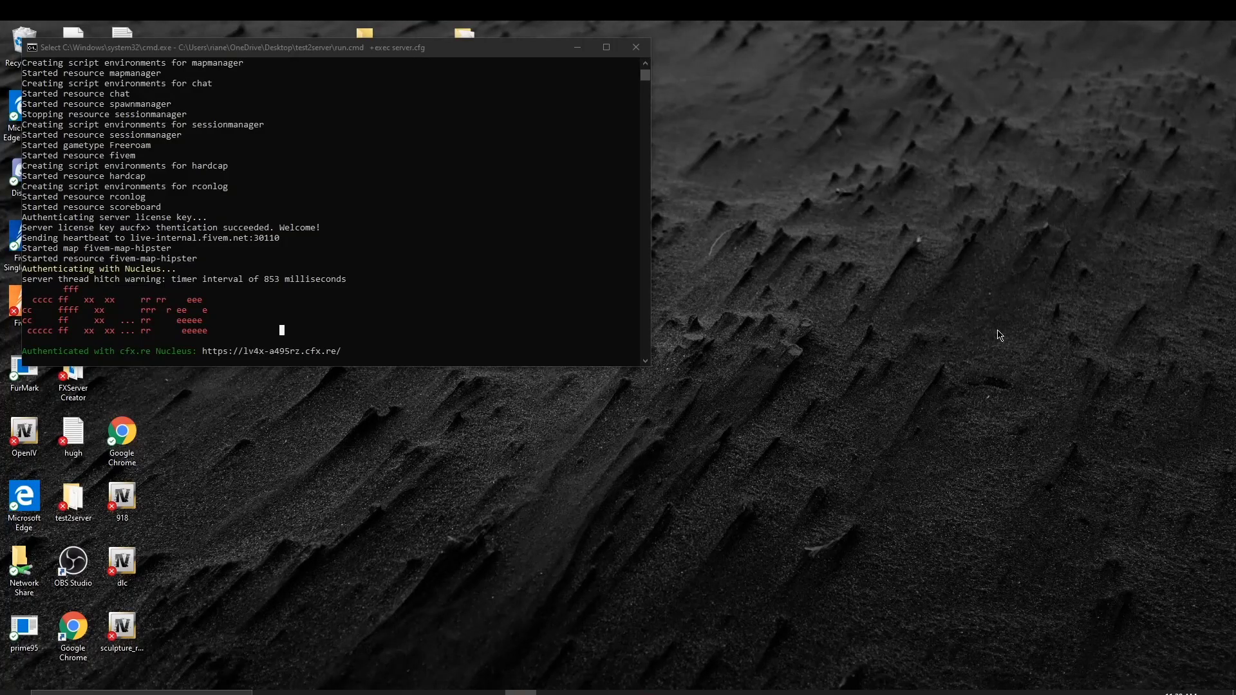
left_click_drag(526, 54, 873, 79)
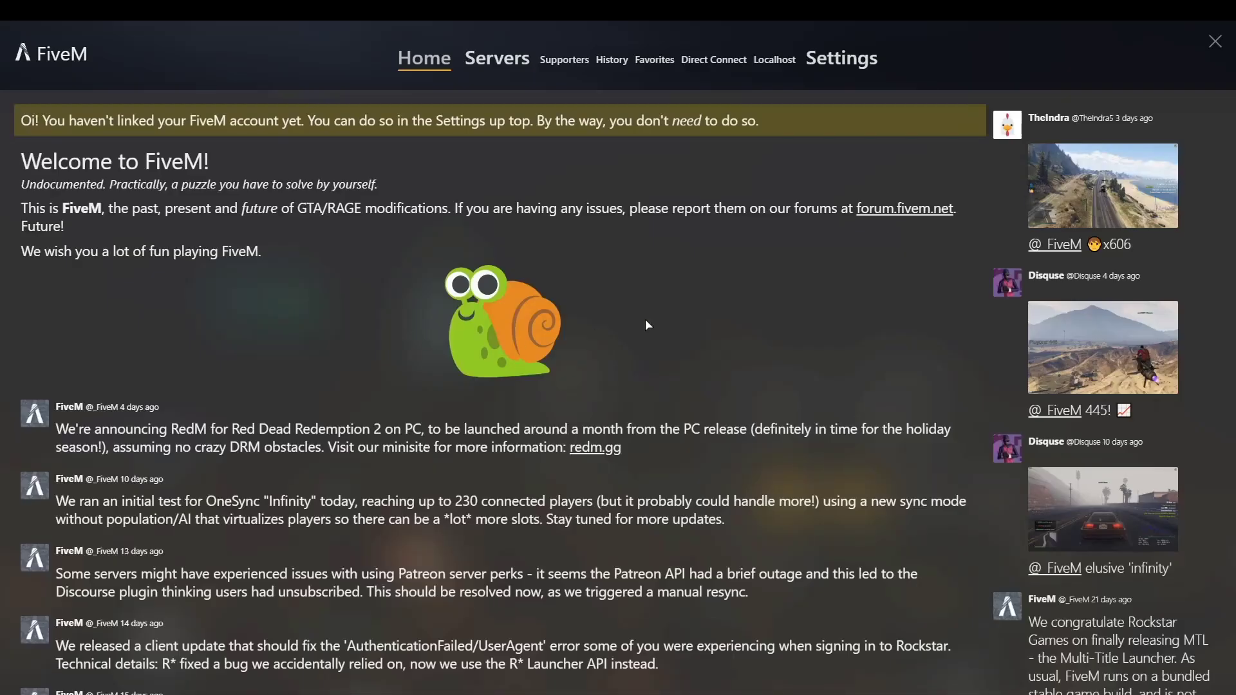
left_click(773, 62)
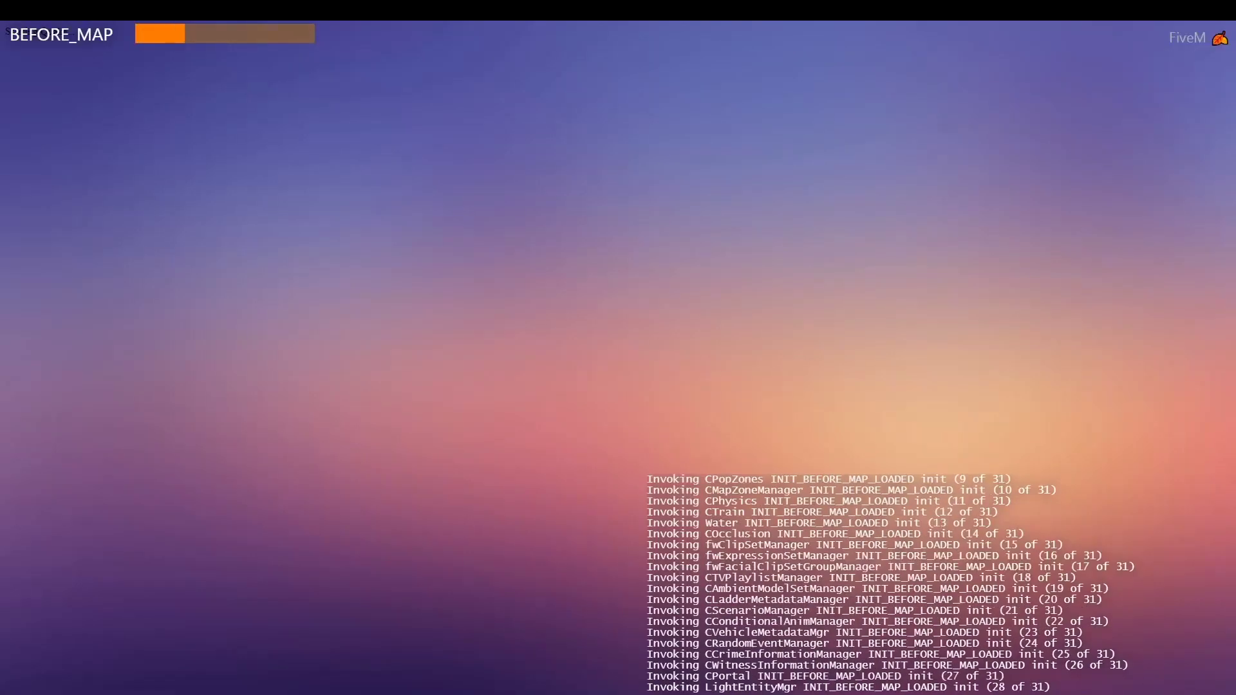
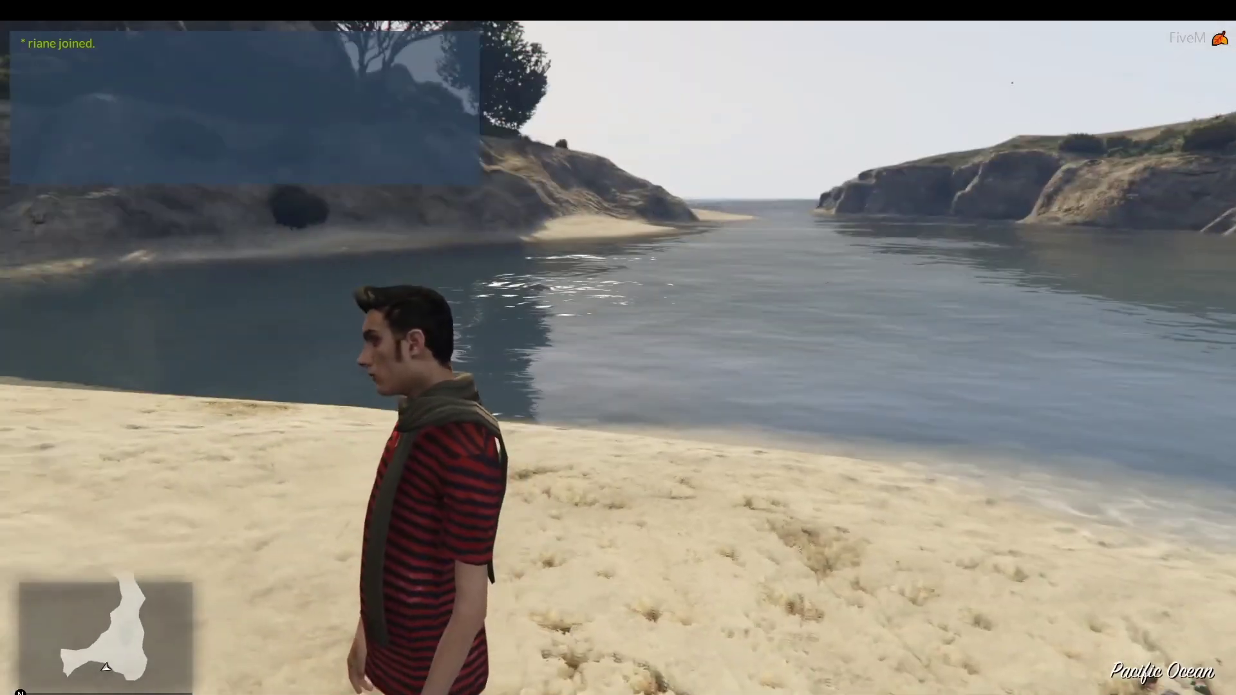
Step: Swim the character from the beach along the seabed and back, briefly opening the Lambda Menu trainer
key("w")
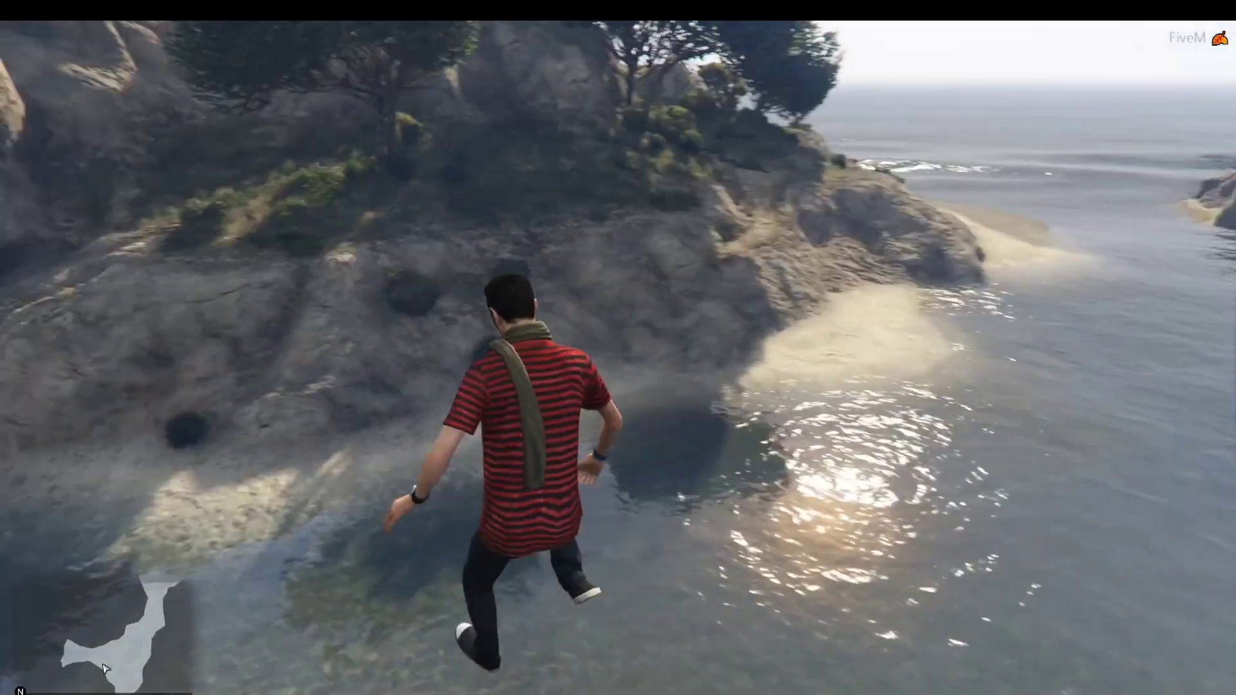
key("space")
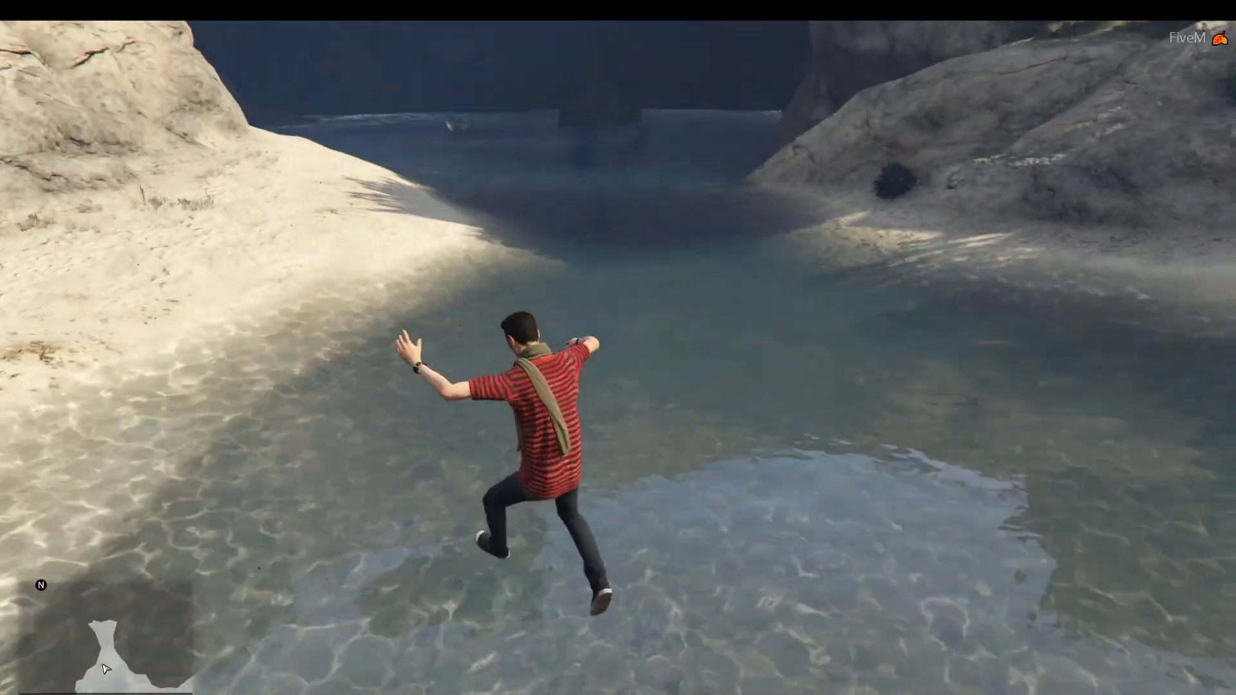
key("w")
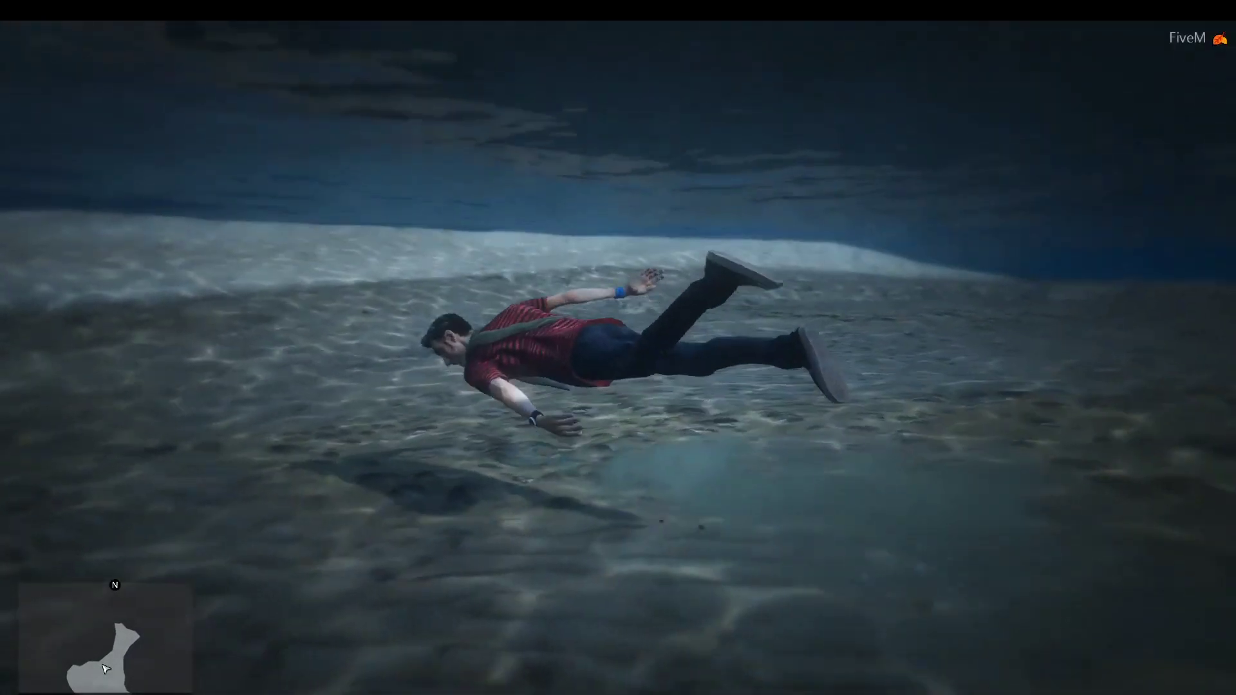
key("w")
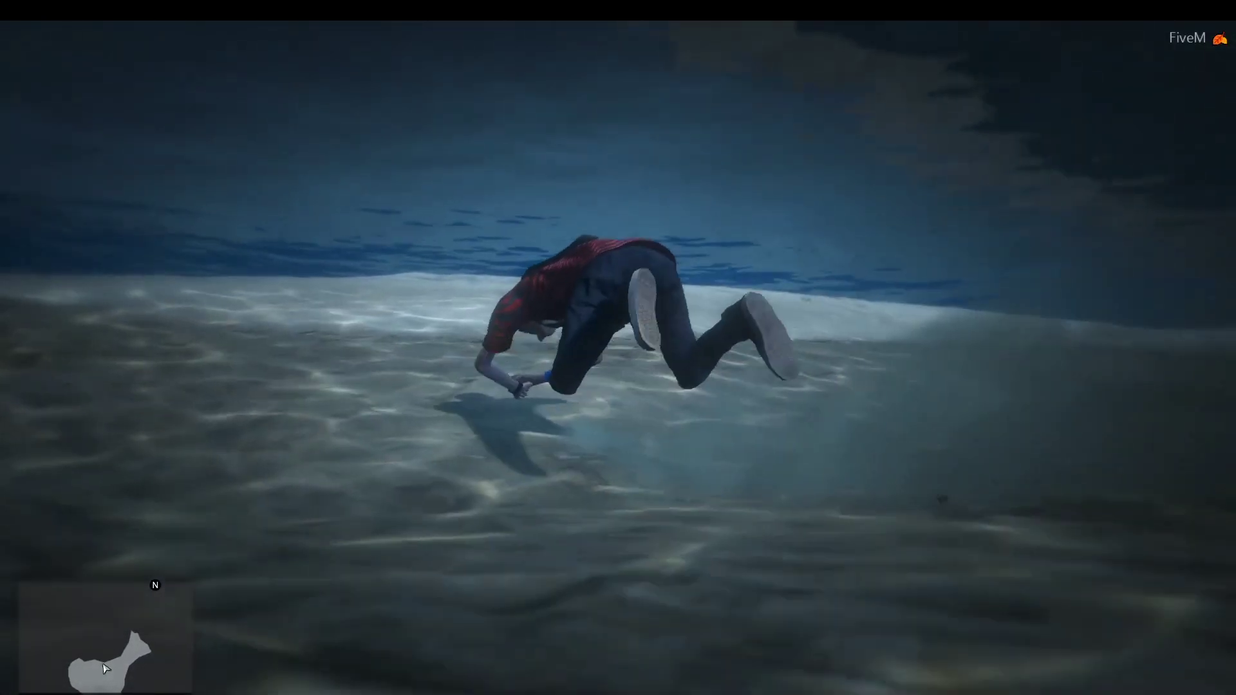
key("w")
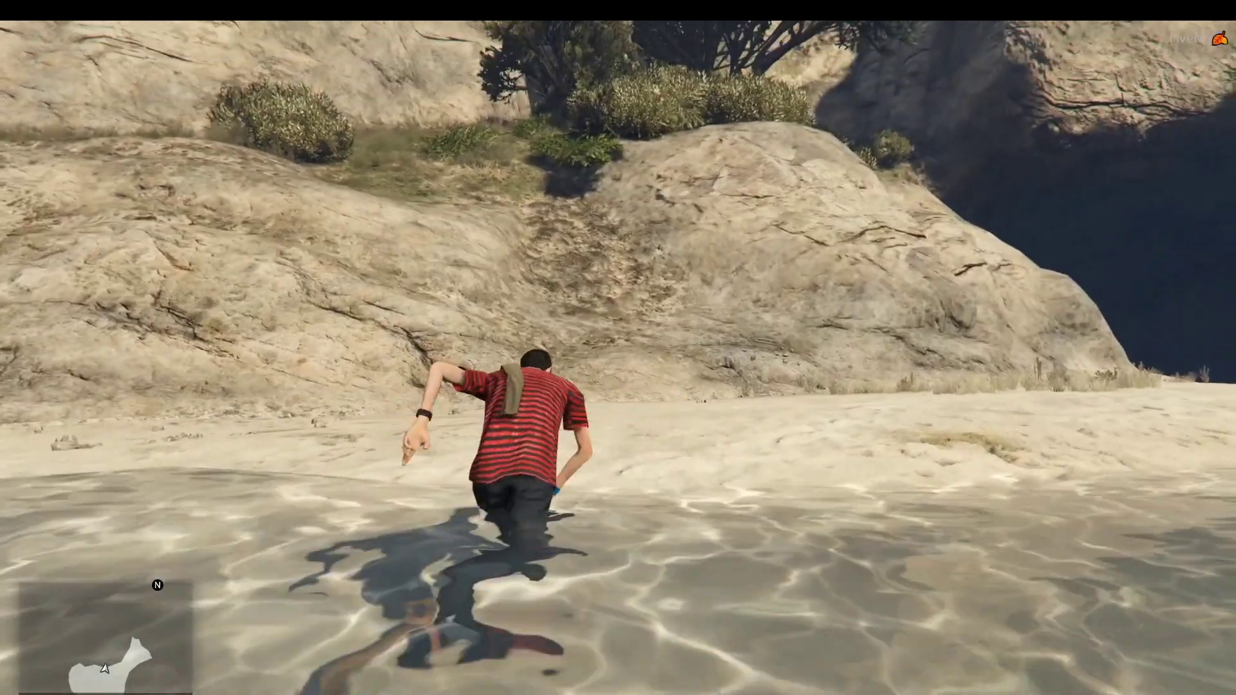
key("m")
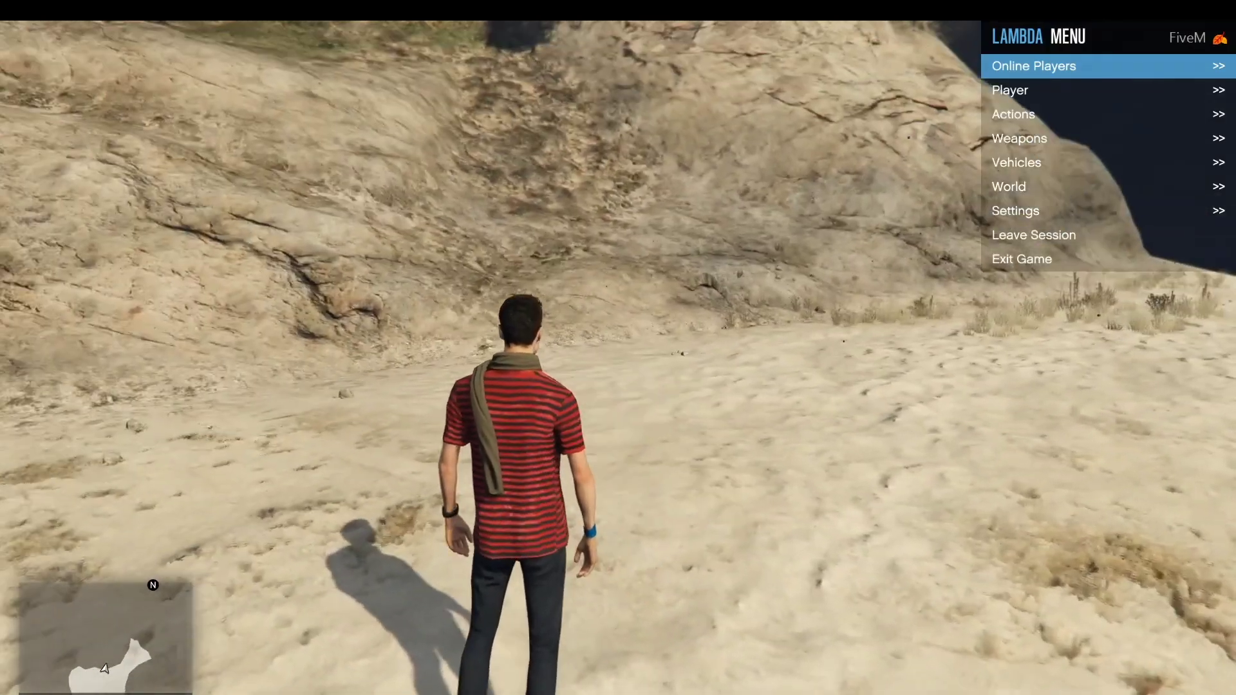
key("m")
Step: Pause the game, choose Exit Game on the GAME tab, and accept it
key("Escape")
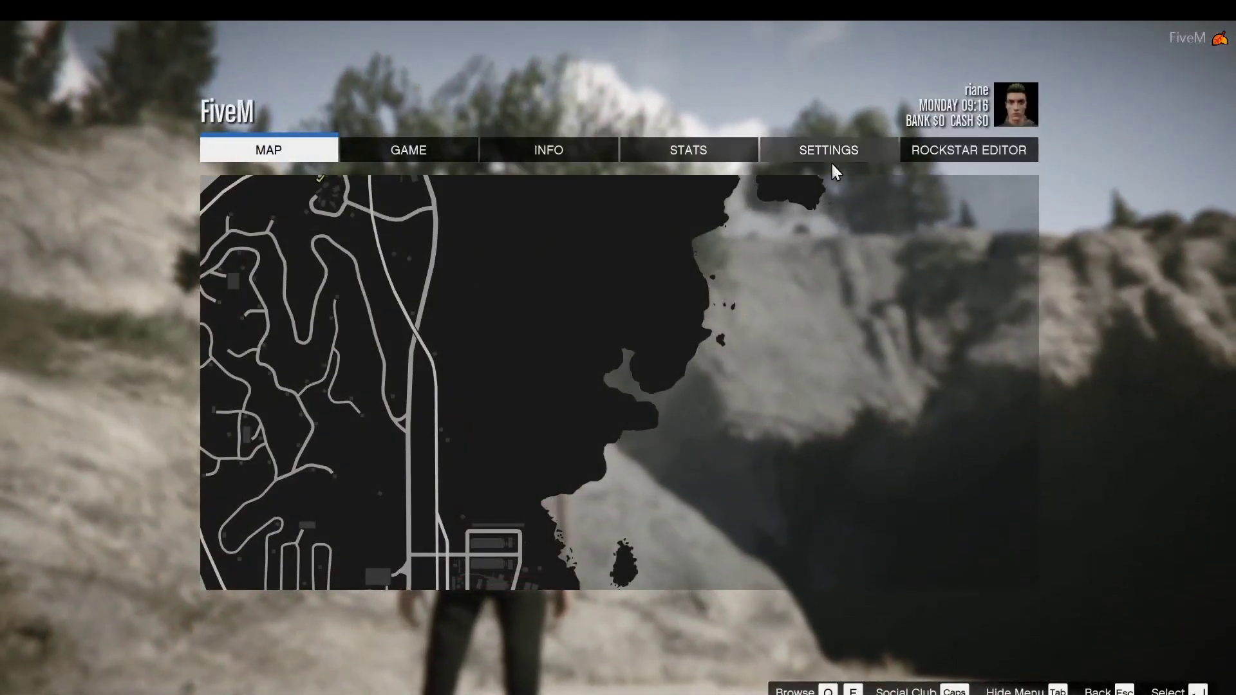
left_click(418, 150)
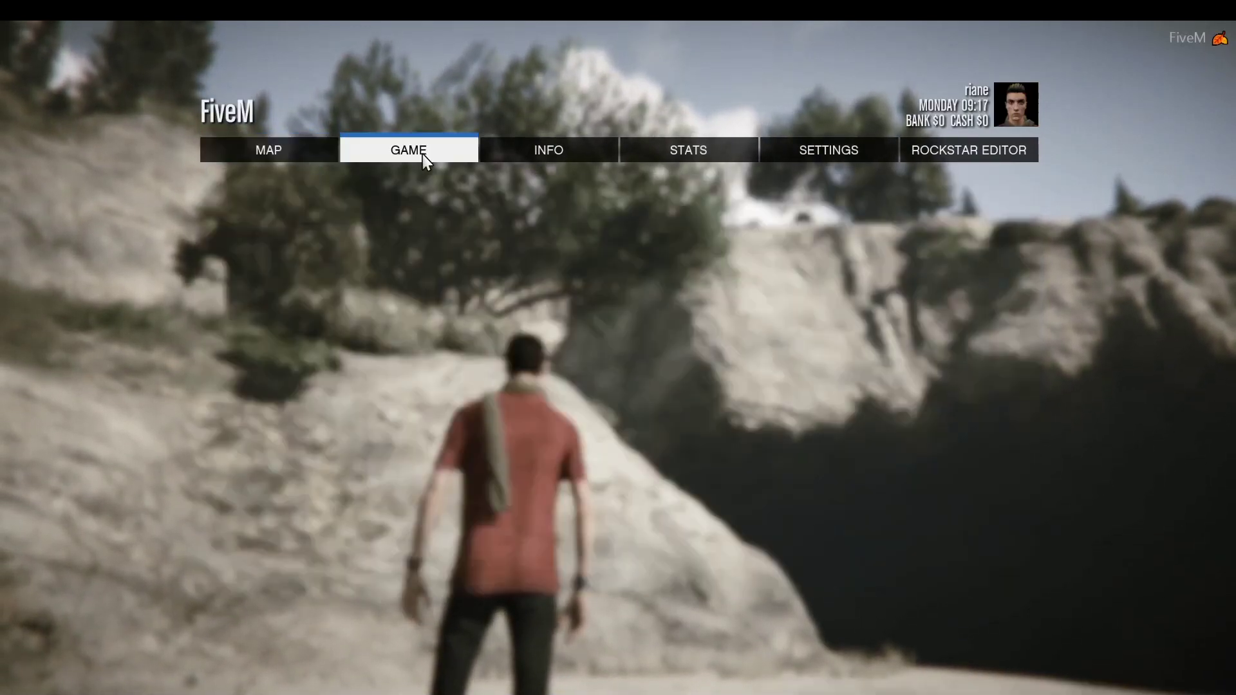
left_click(343, 220)
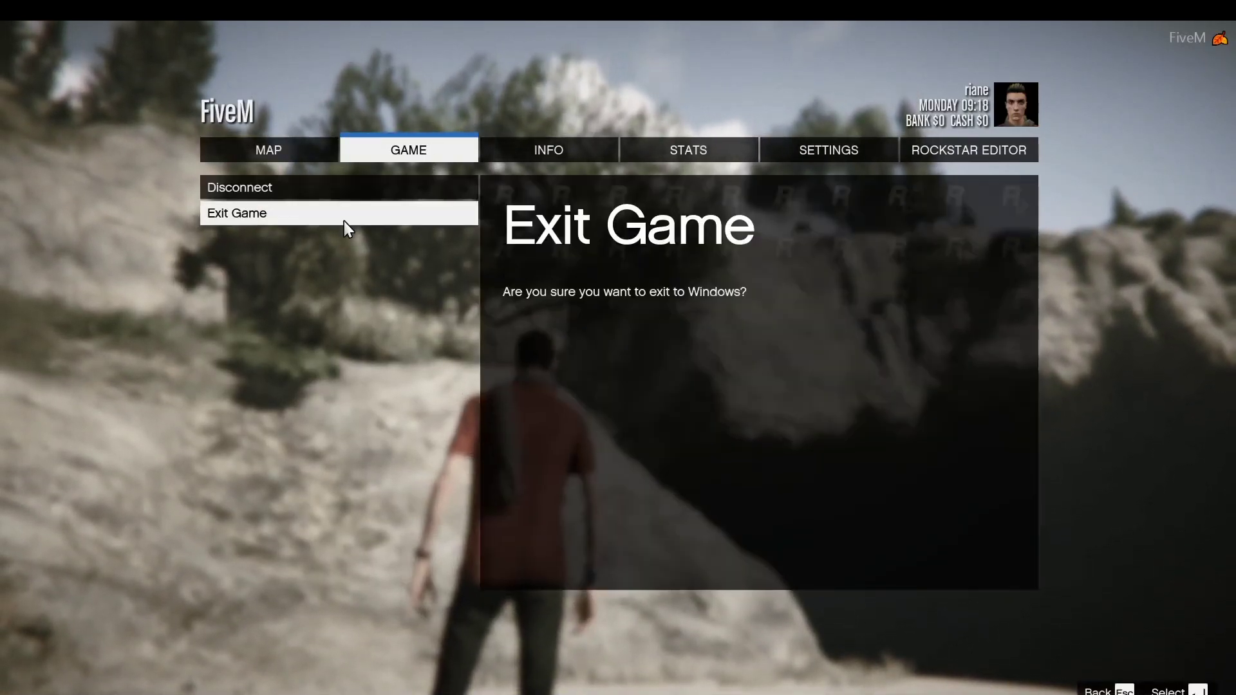
left_click(345, 222)
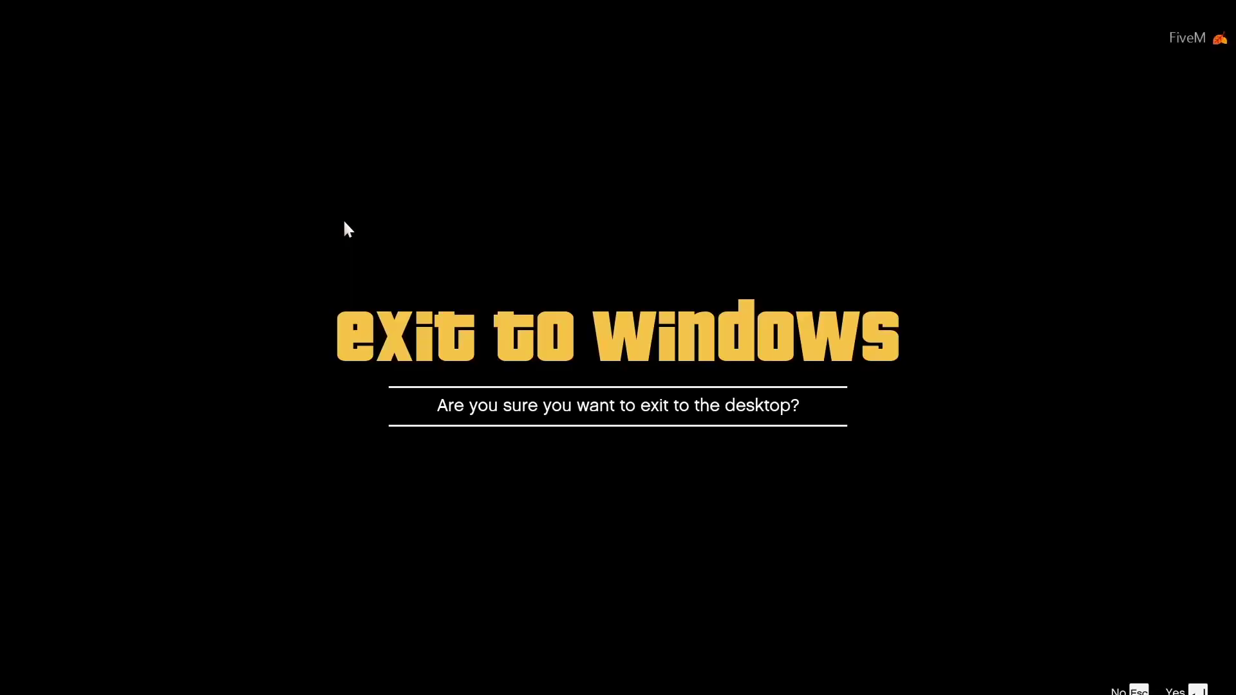
Step: Confirm quitting FiveM to Windows, close the FXServer console, and select the test2server desktop folder
key("Return")
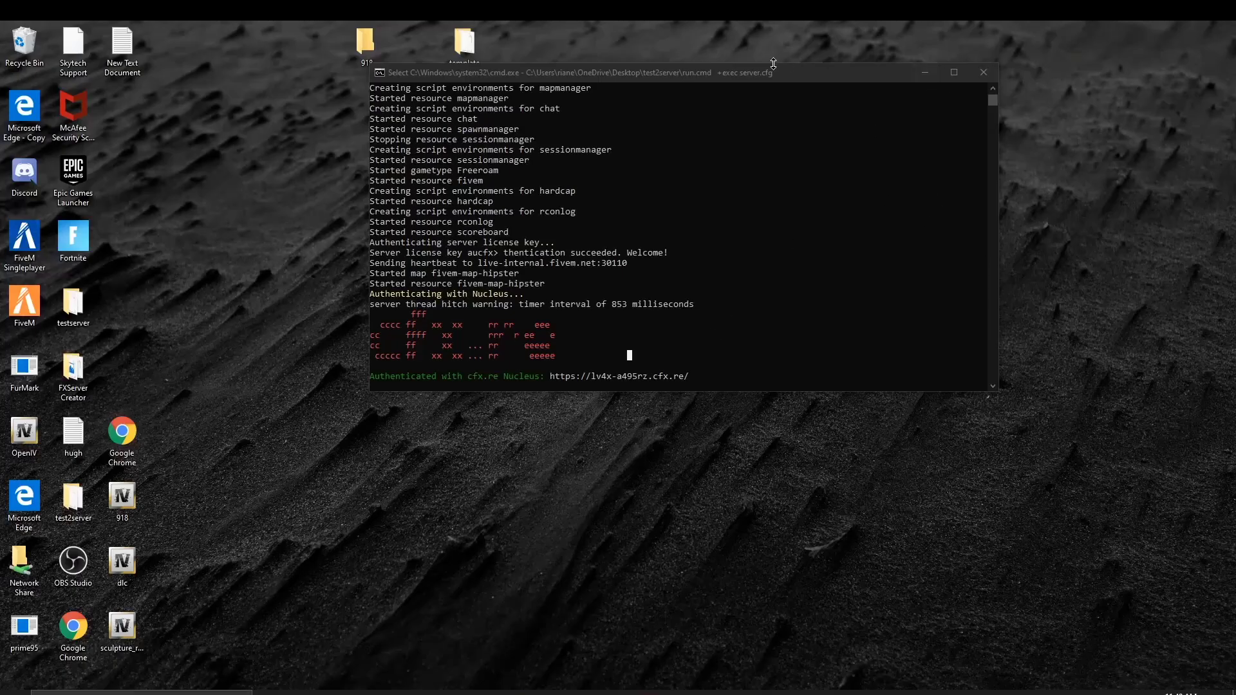
left_click(983, 73)
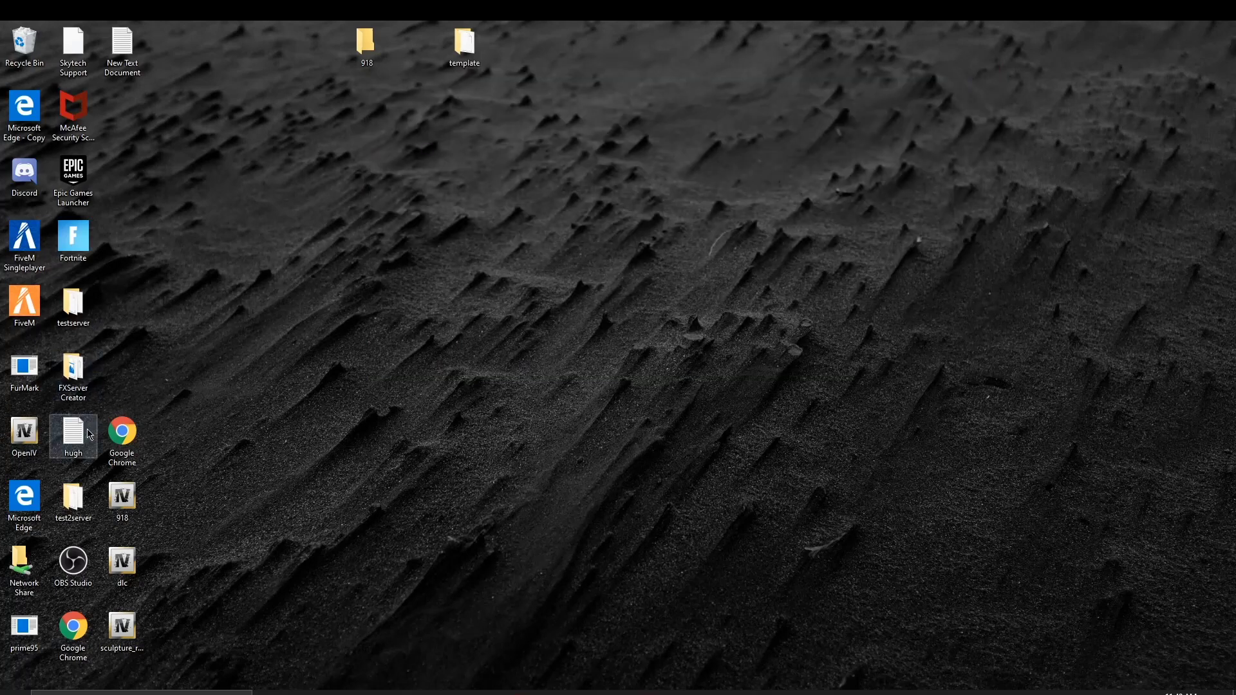
left_click(90, 506)
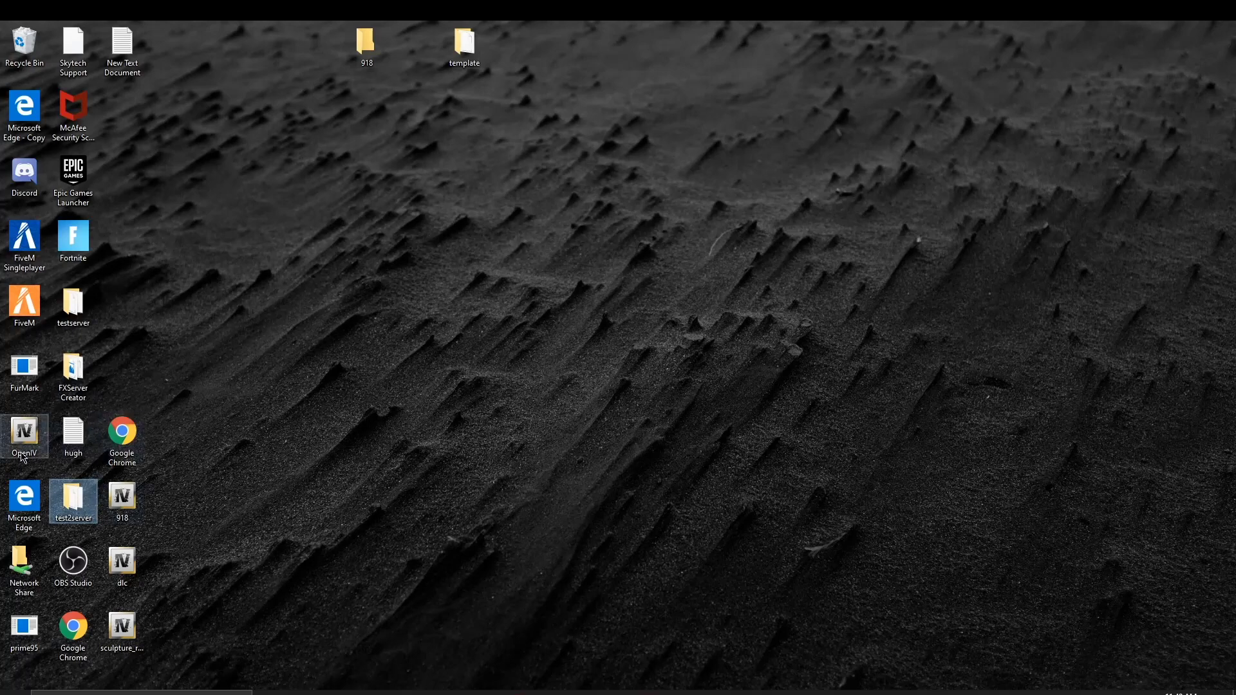
Step: Add a new folder named [vehicles] inside test2server\resources
double_click(65, 492)
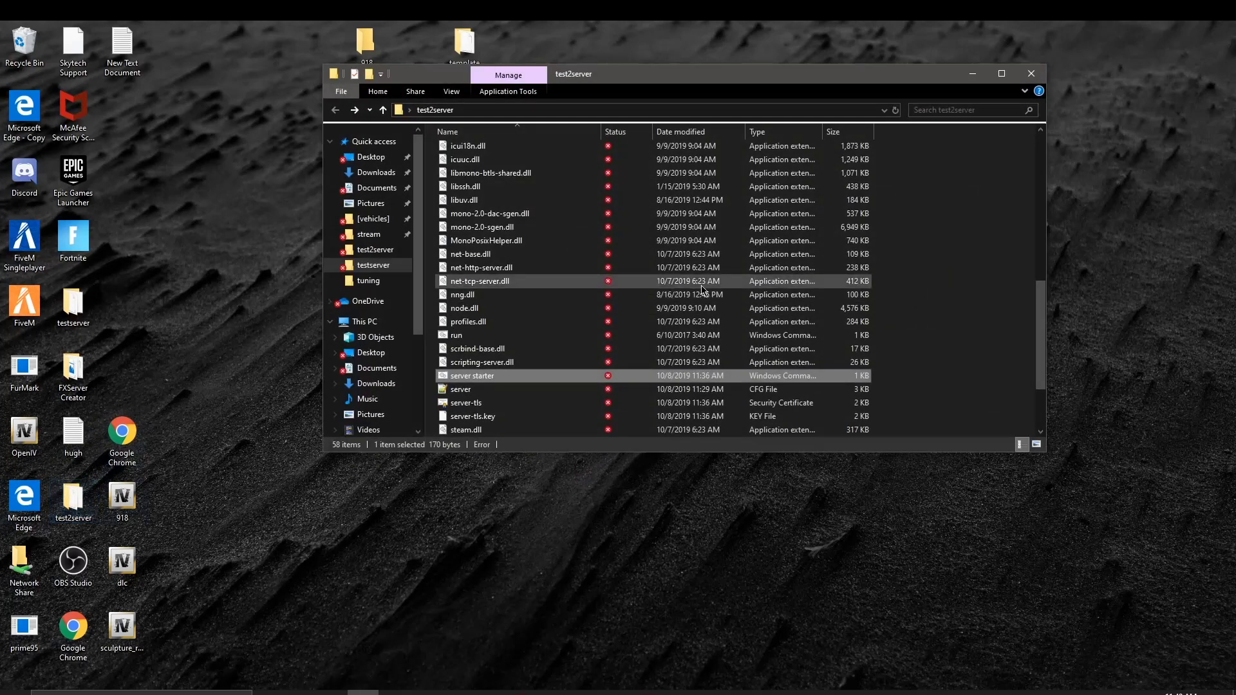
scroll(618, 258, "up", 10)
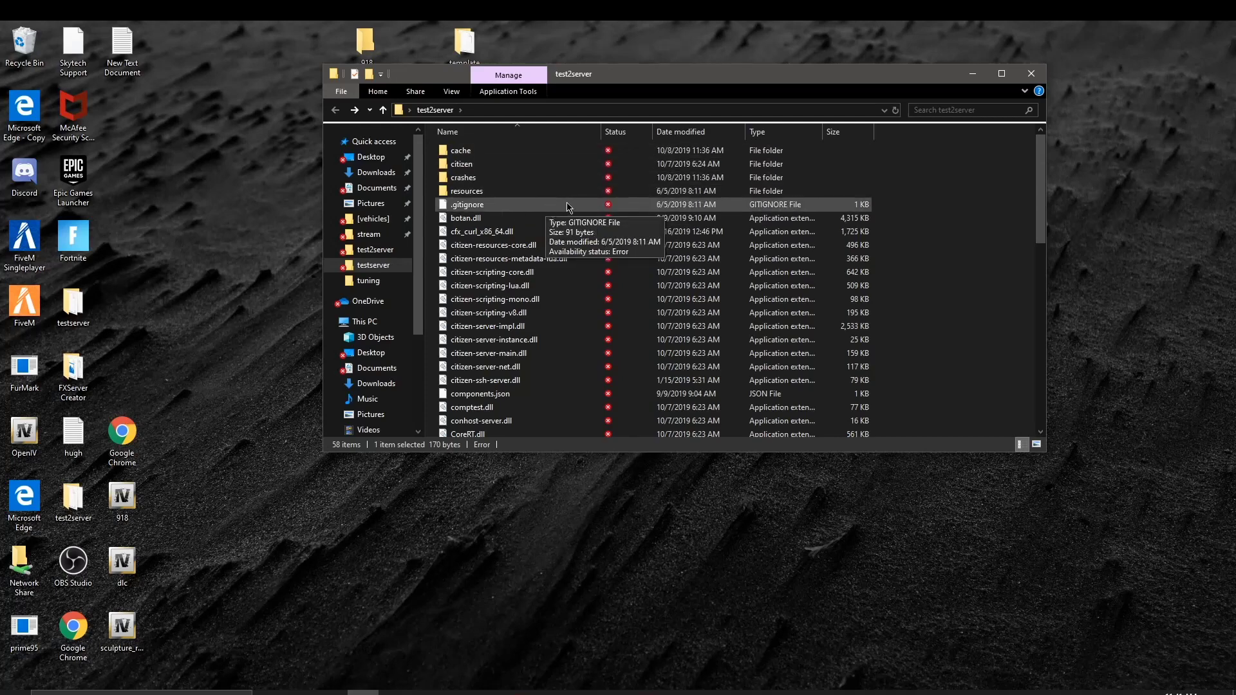
double_click(570, 192)
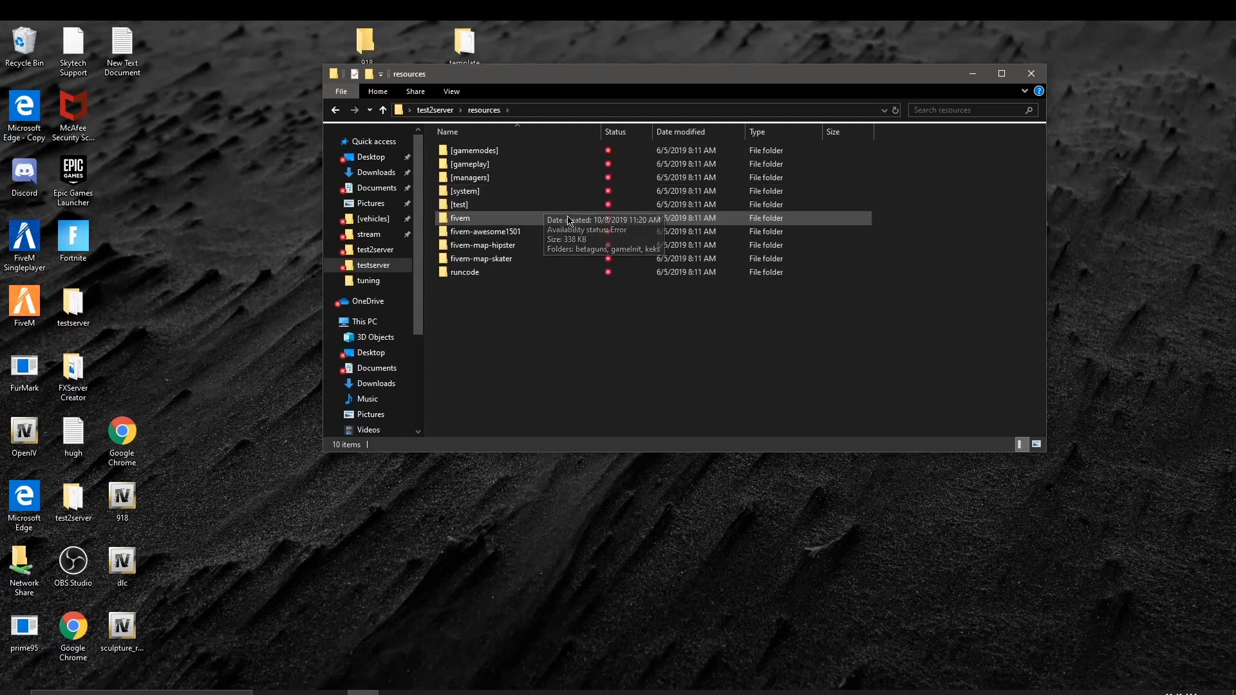
right_click(469, 340)
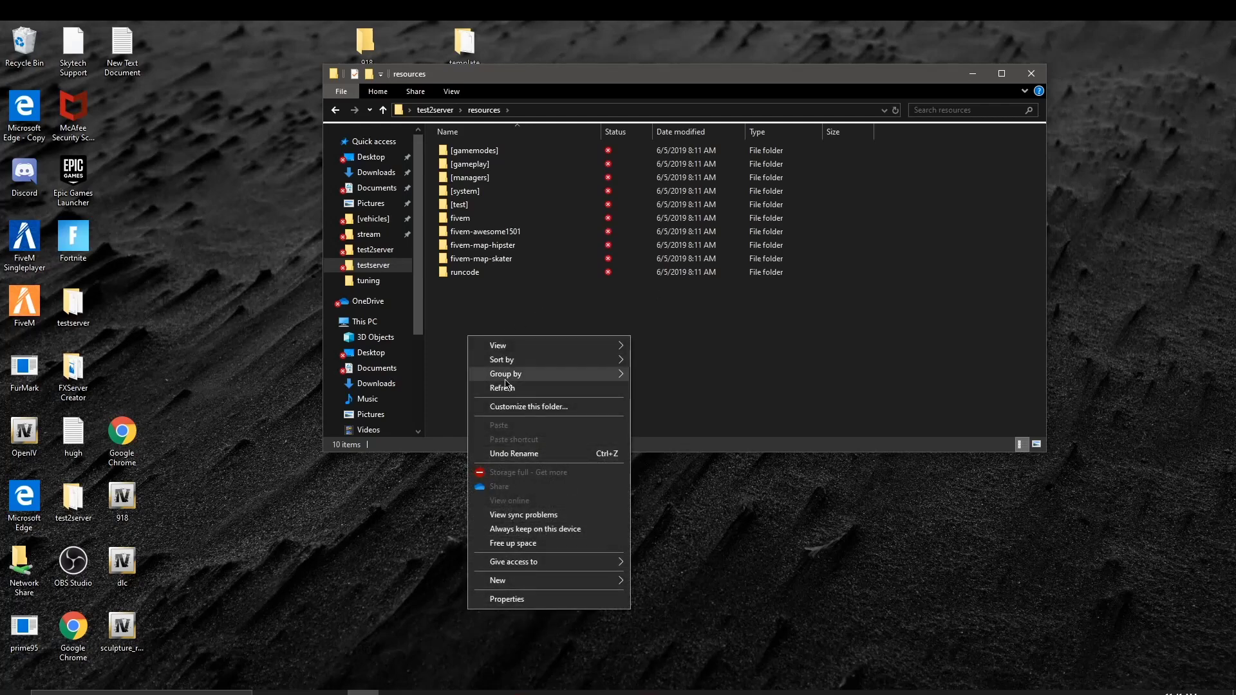
mouse_move(534, 581)
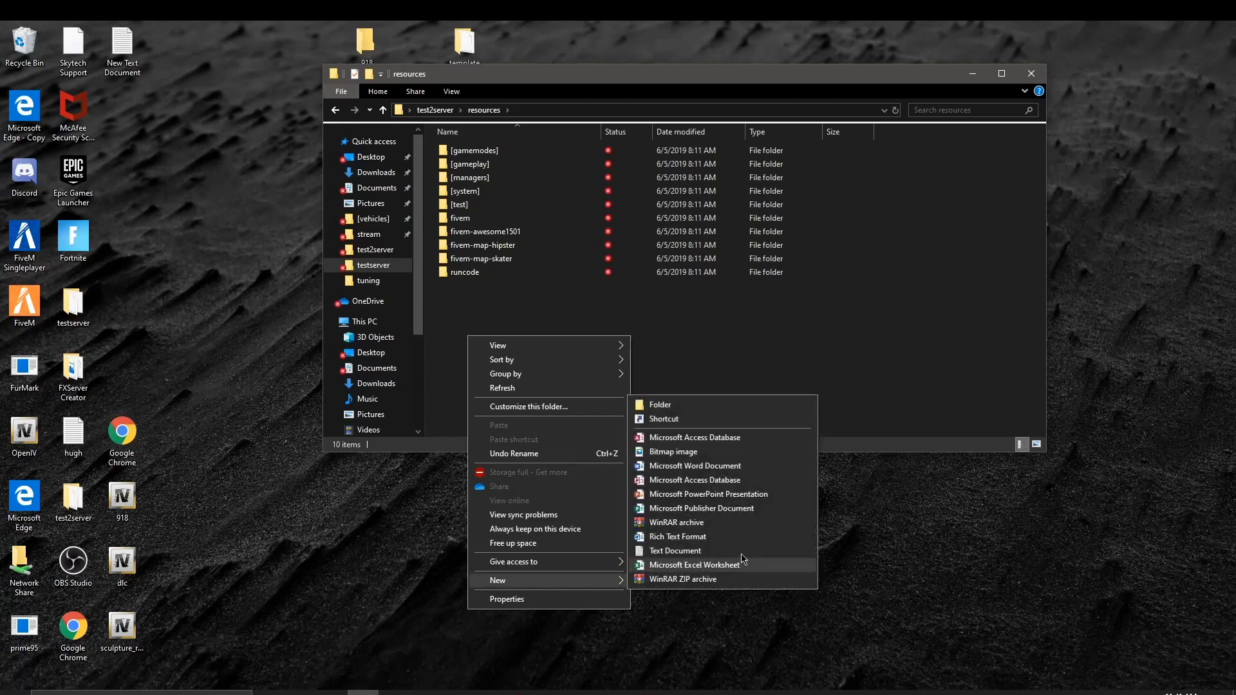
left_click(660, 405)
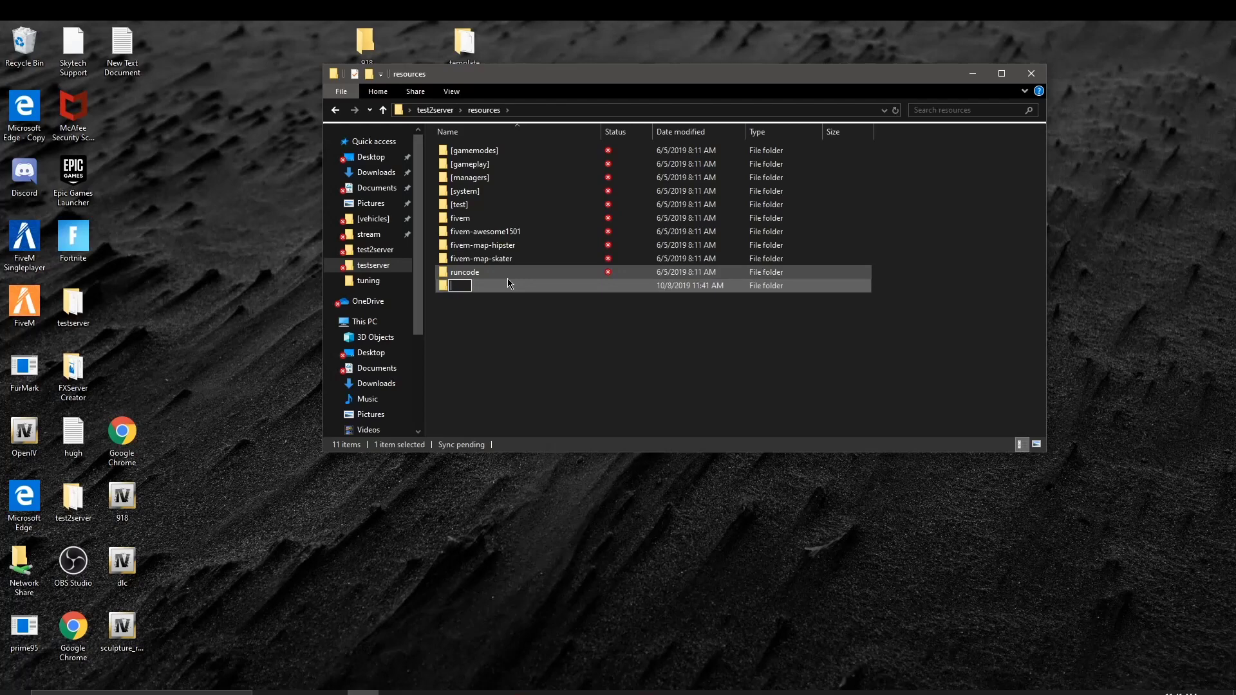
type("v")
key("BackSpace")
type("[vehicles")
key("Return")
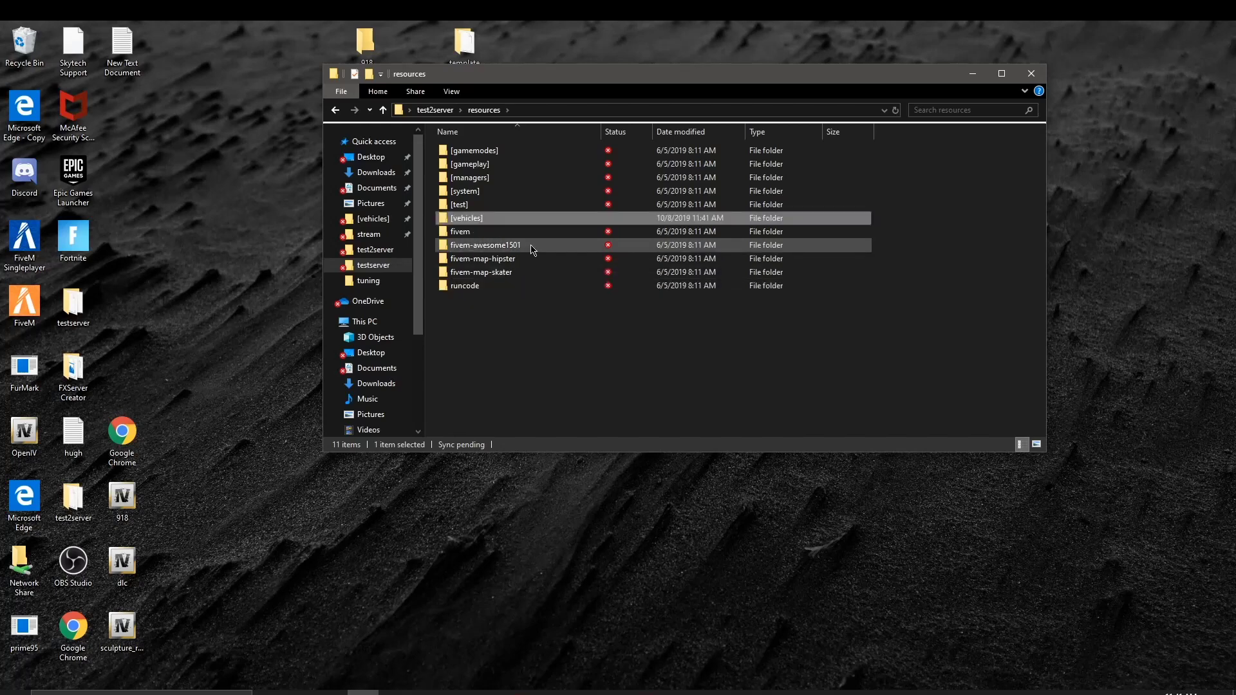
Step: Look inside the [vehicles] folder, return to resources, and briefly open and dismiss the Start menu
double_click(494, 220)
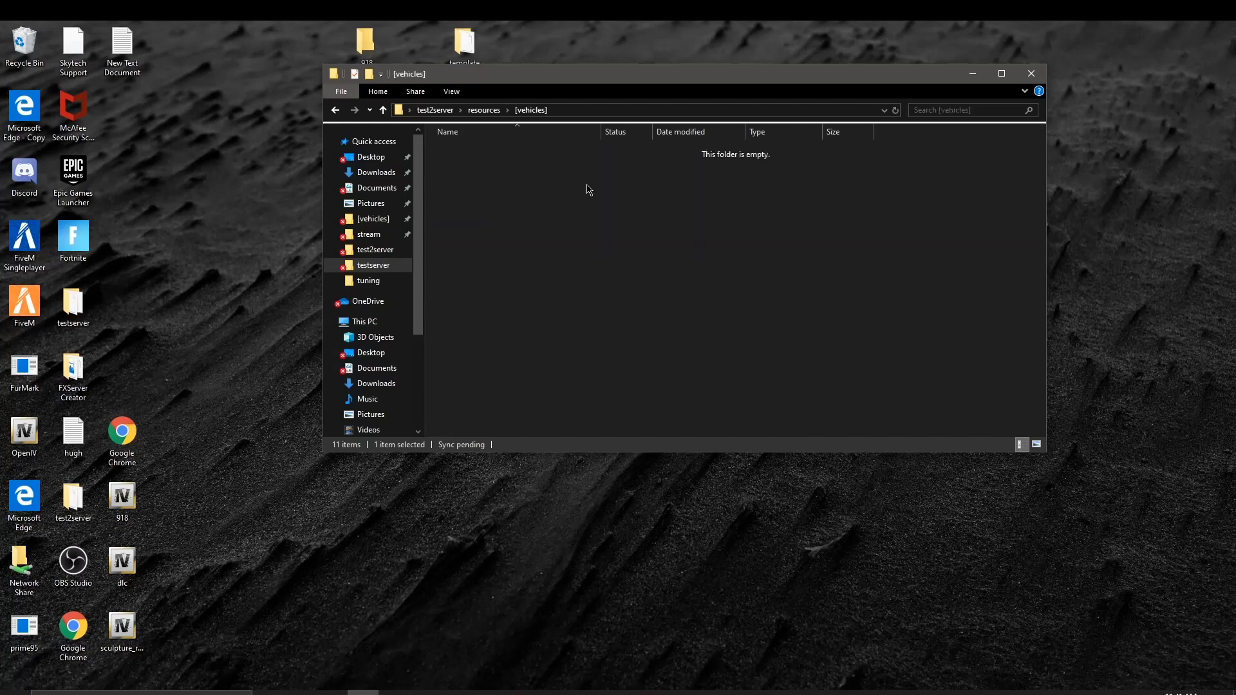
left_click(342, 112)
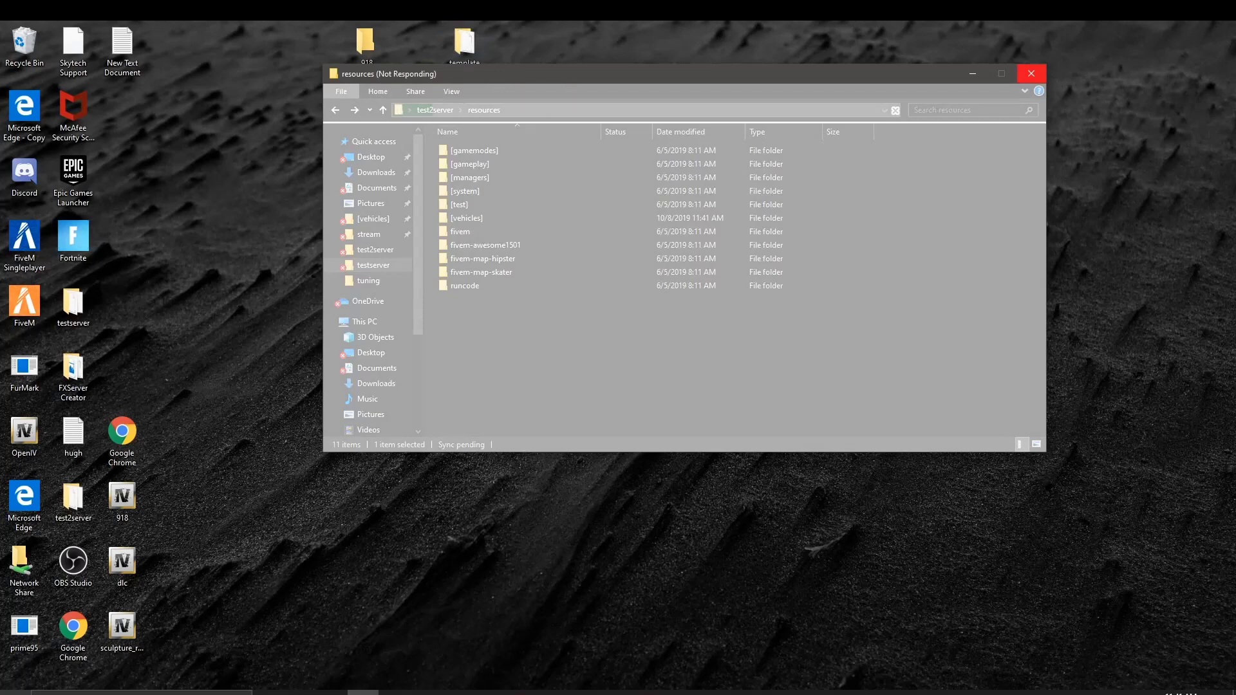
left_click(14, 692)
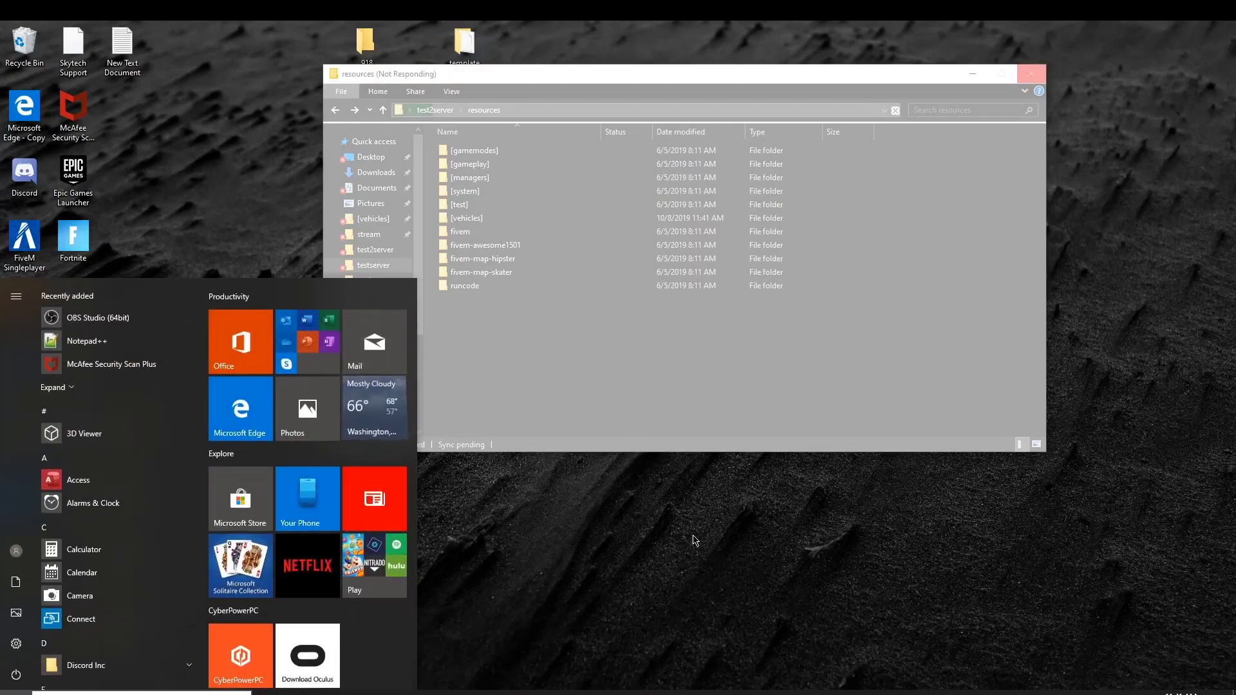
left_click(477, 478)
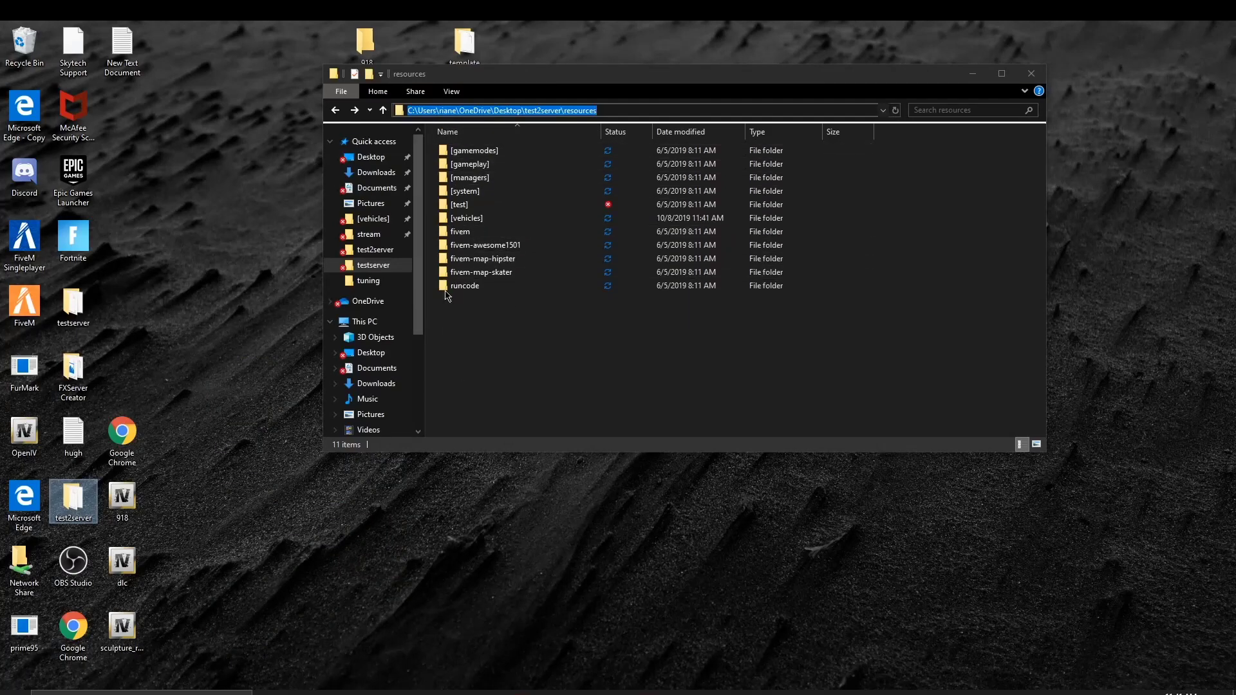
Step: Create a [plugins] folder in resources and move mapmanager into it
left_click(523, 339)
right_click(475, 339)
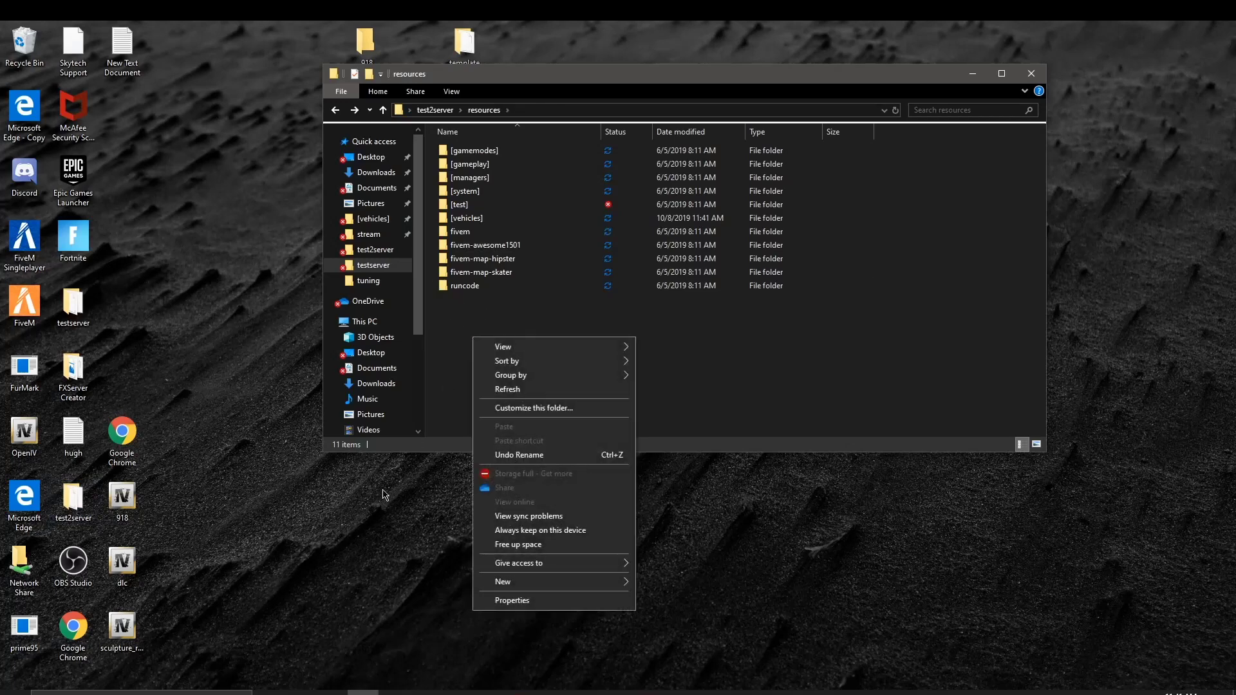
mouse_move(579, 582)
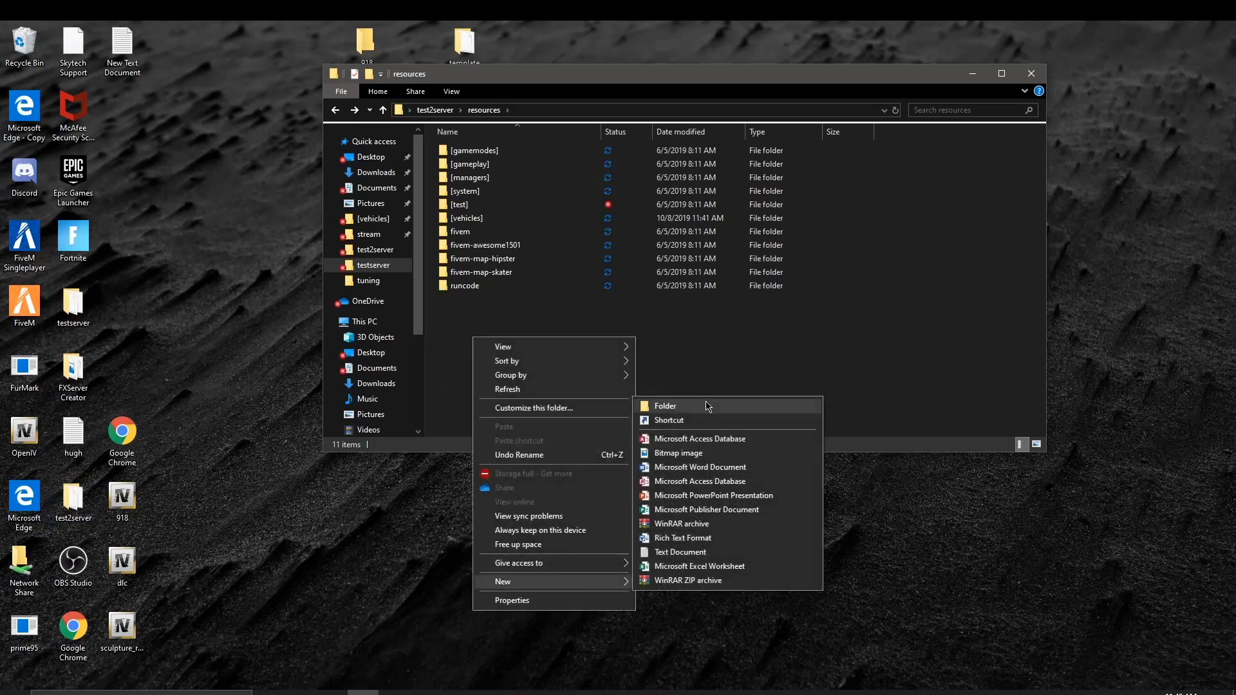
left_click(707, 407)
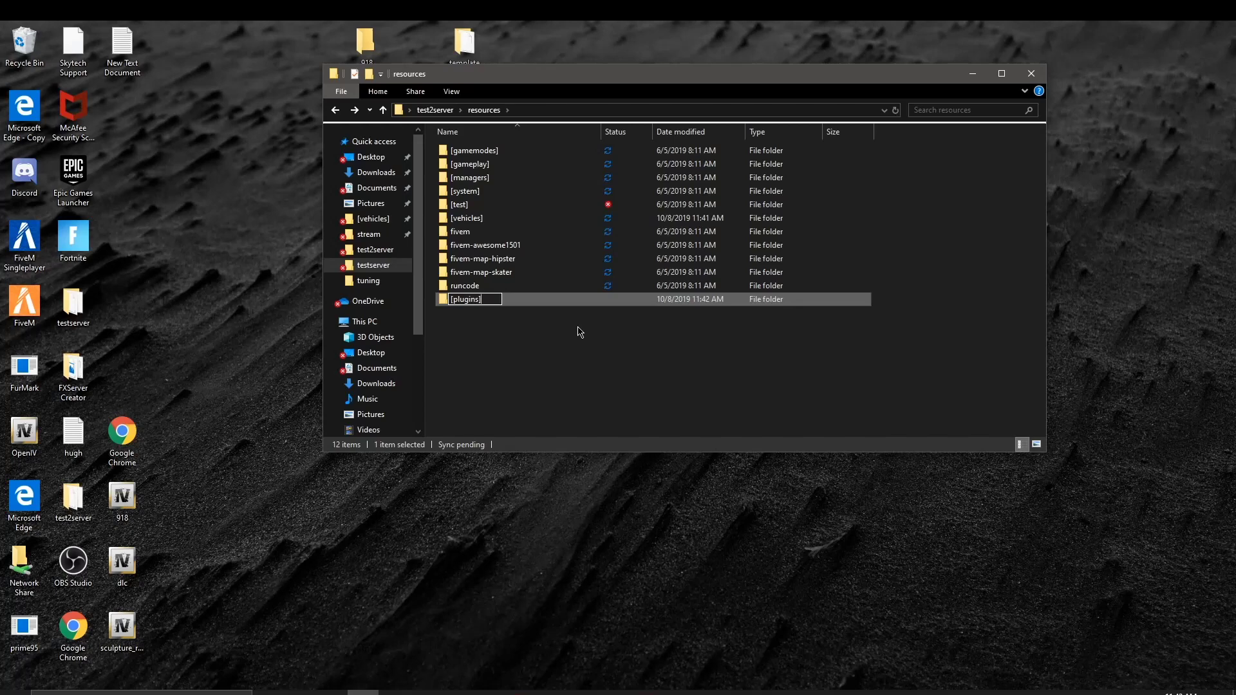
key("Return")
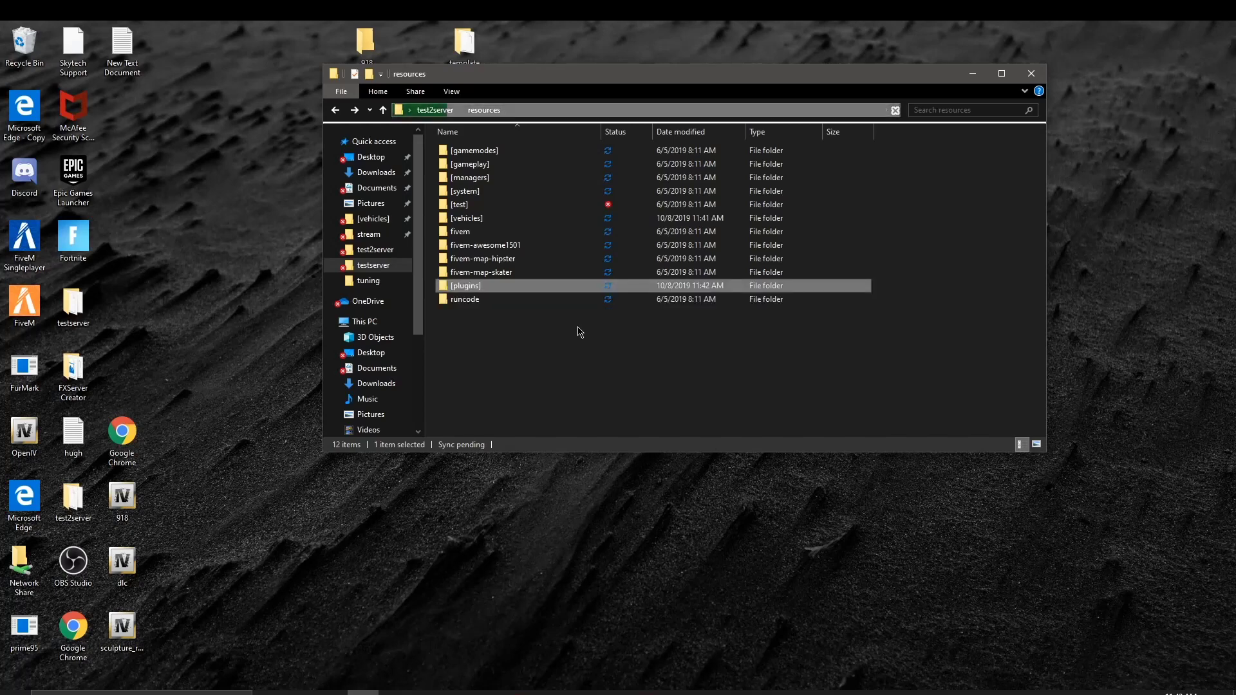
key("Up")
key("Up")
key("Up")
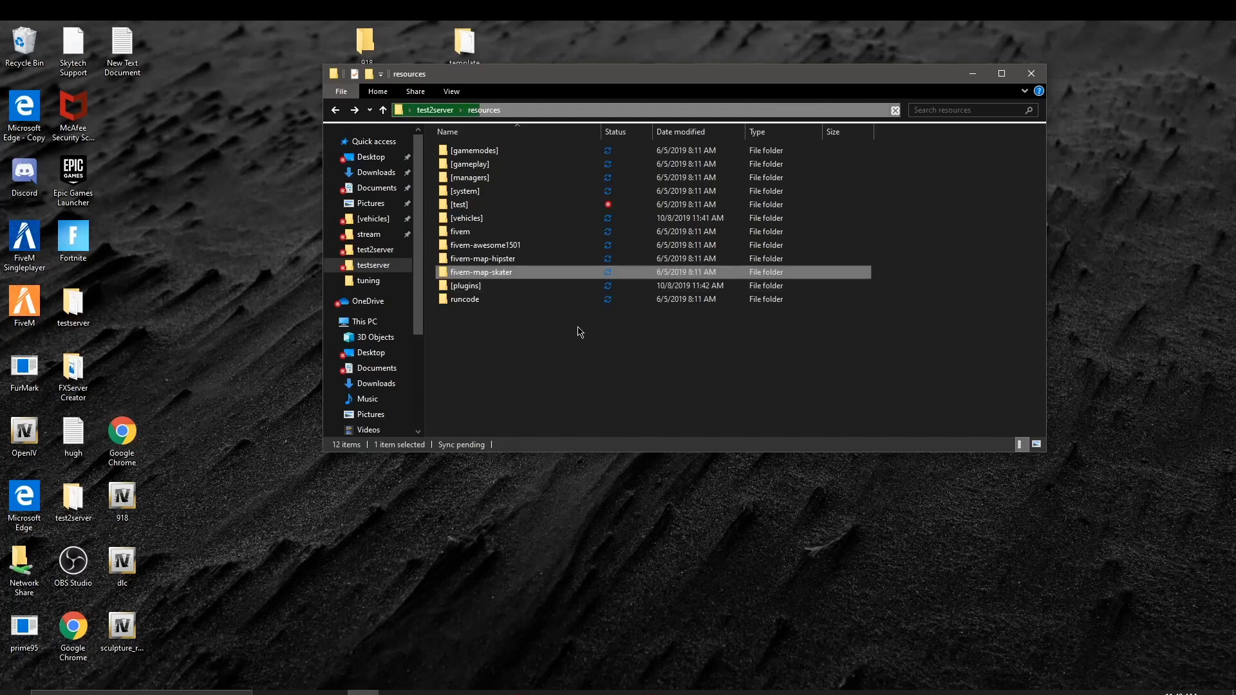
key("Down")
key("Down")
key("Down")
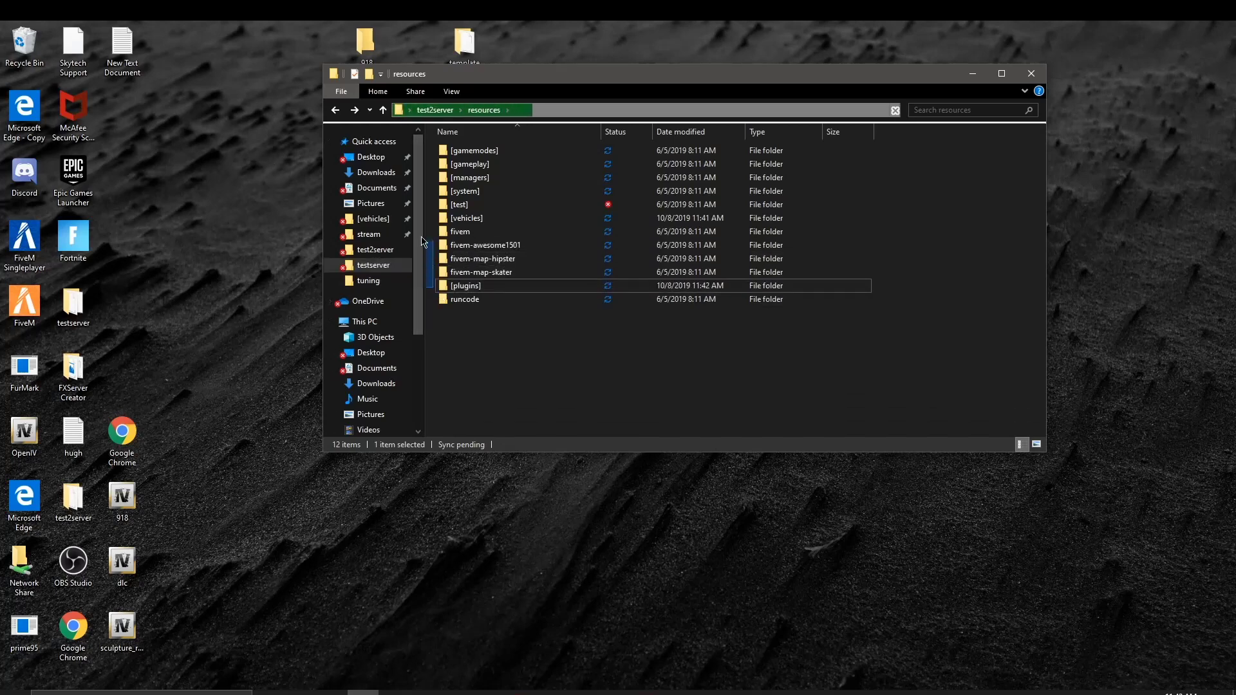
left_click_drag(434, 286, 432, 186)
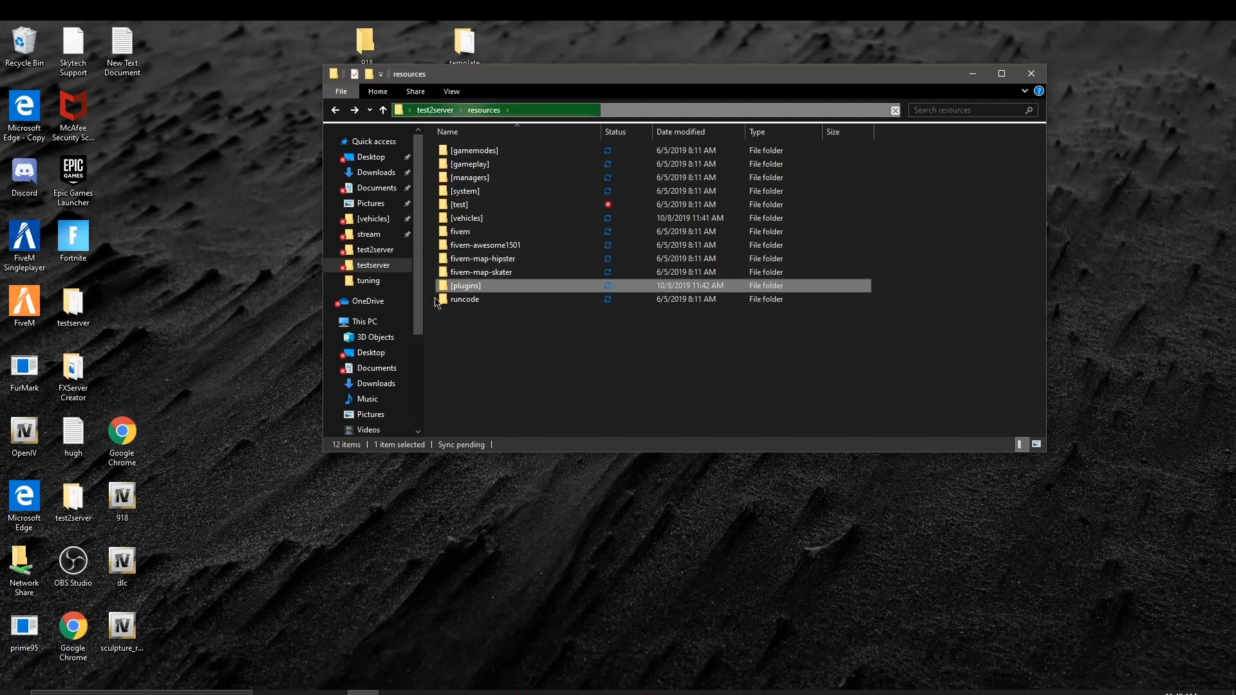
mouse_move(443, 286)
left_mouse_down()
mouse_move(441, 258)
mouse_move(446, 285)
left_mouse_up()
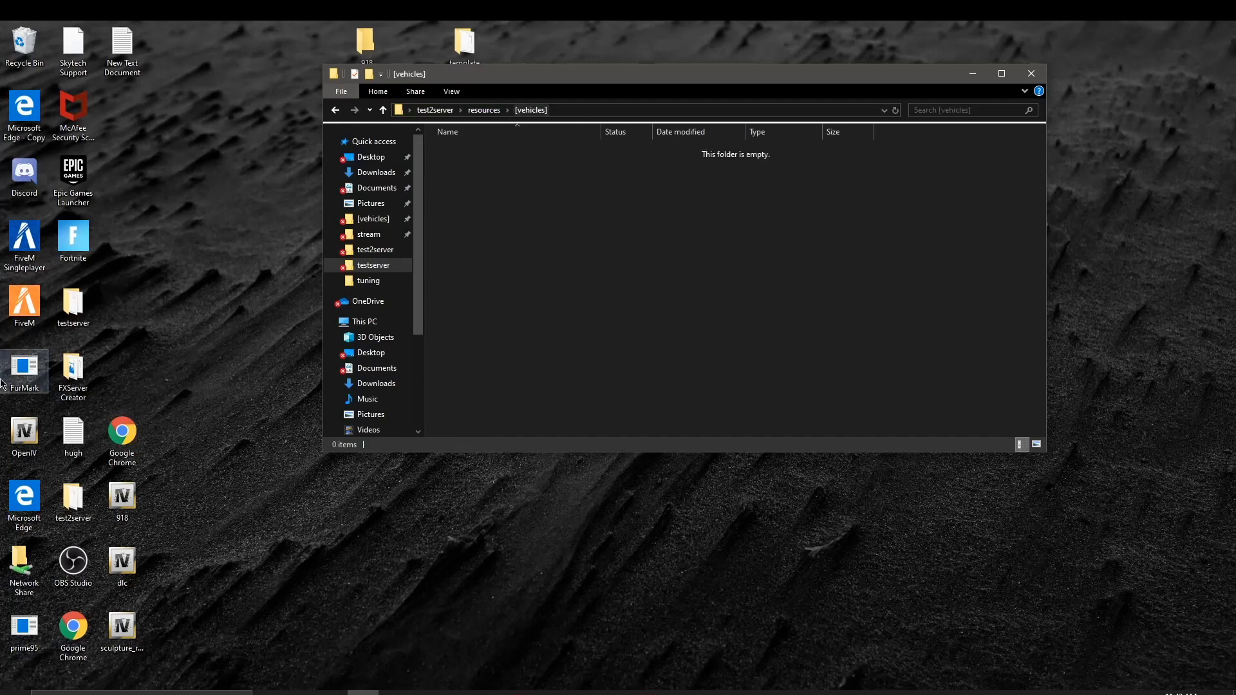
Step: Close the FiveM Keymaster tab, load the gta5-mods.com home page, and maximize the browser
left_click(332, 693)
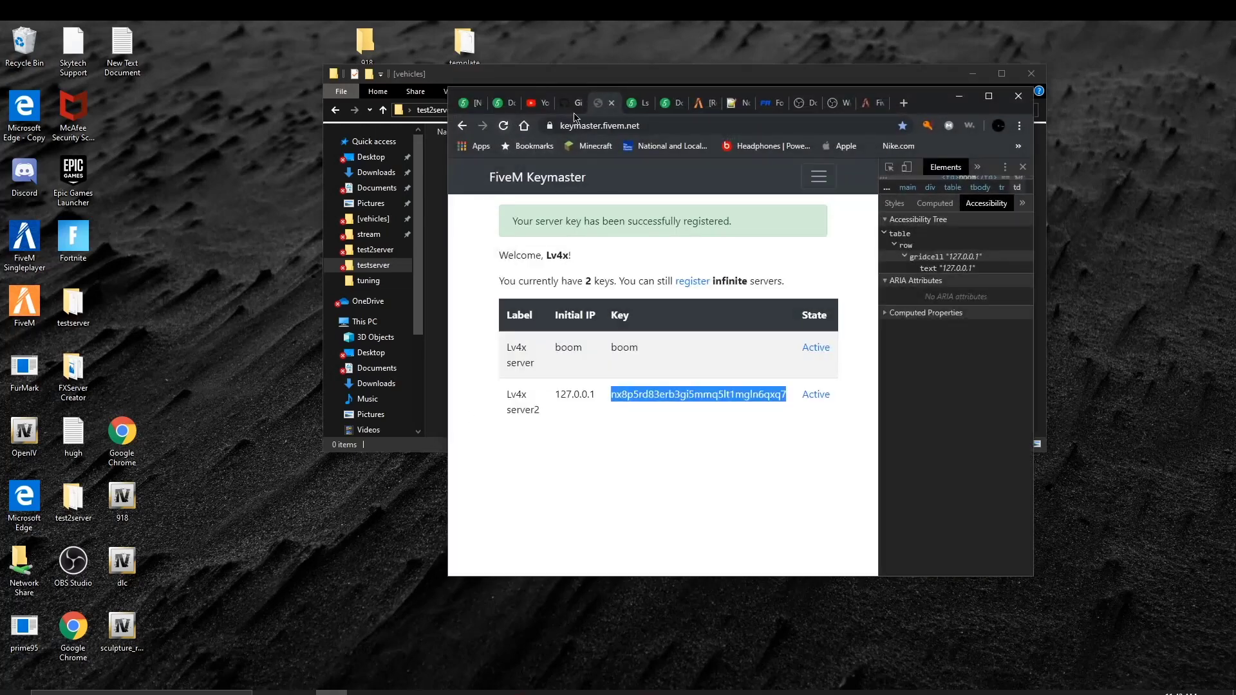
left_click(612, 103)
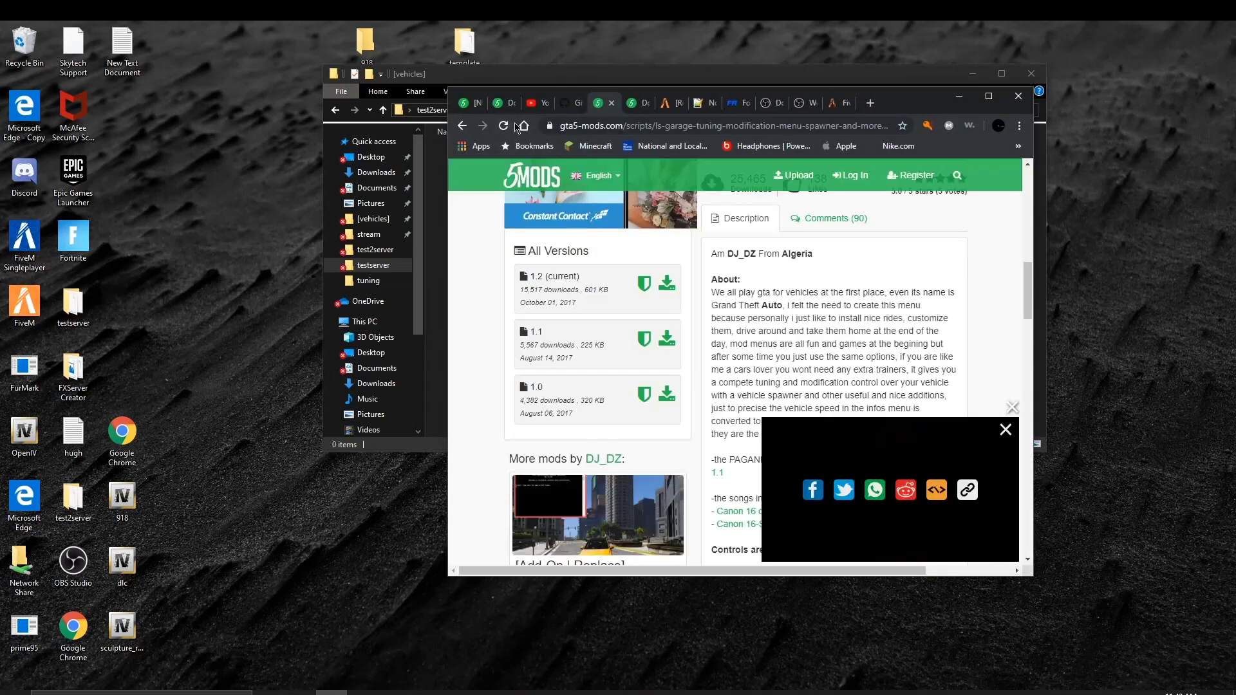
left_click(475, 103)
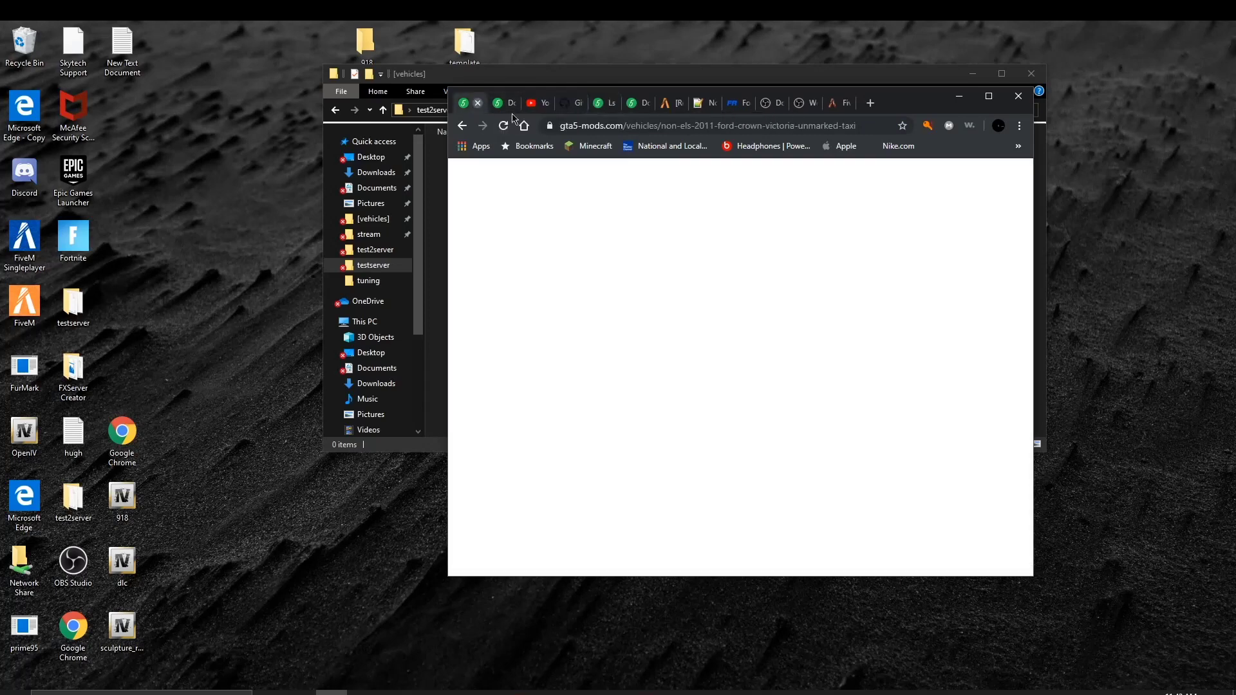
left_click(613, 131)
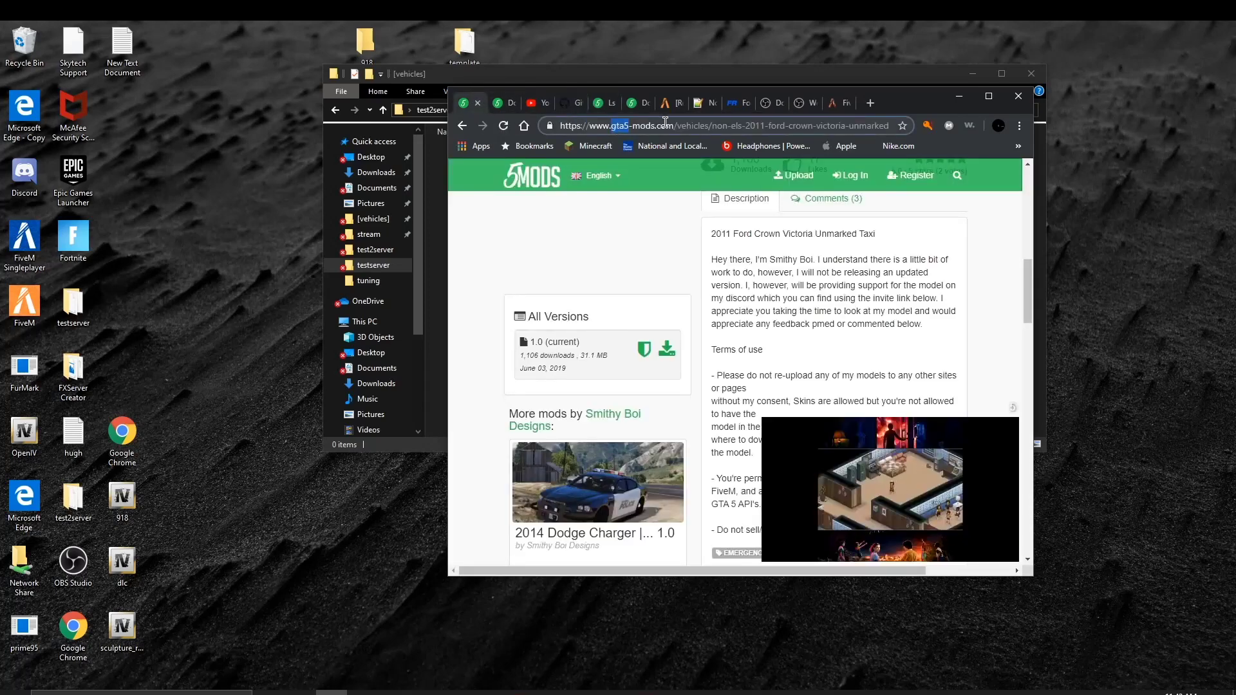
left_click_drag(626, 126, 1233, 109)
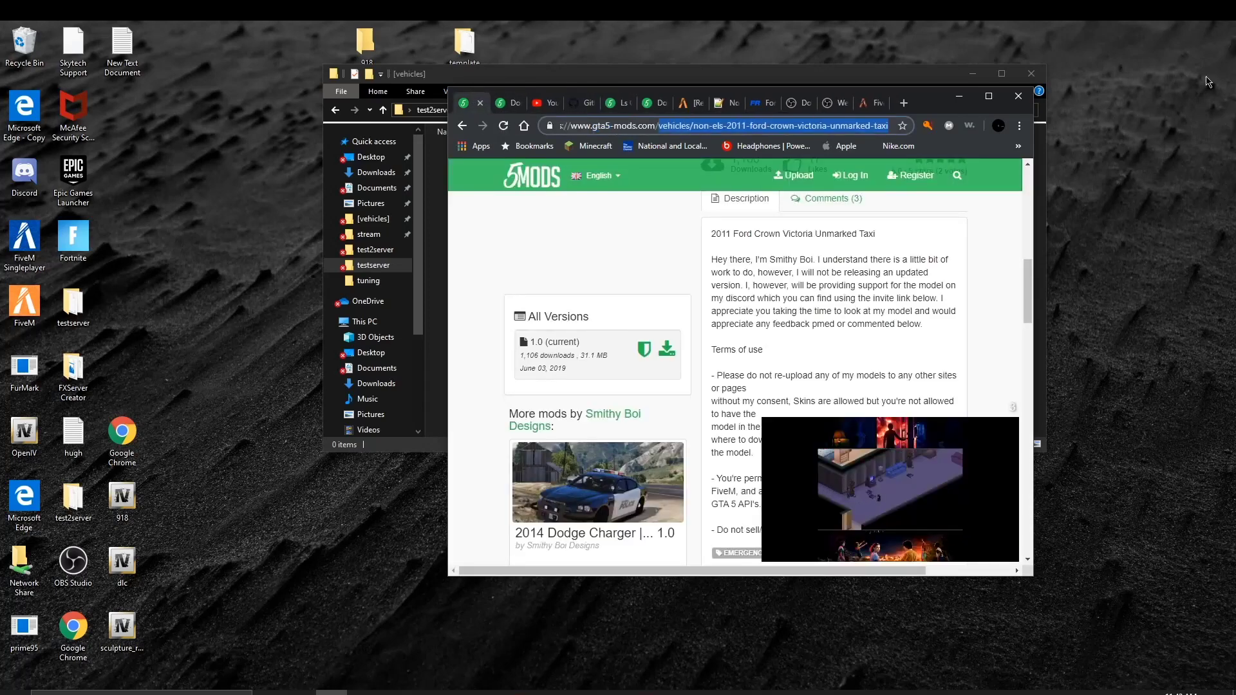
key("BackSpace")
key("Return")
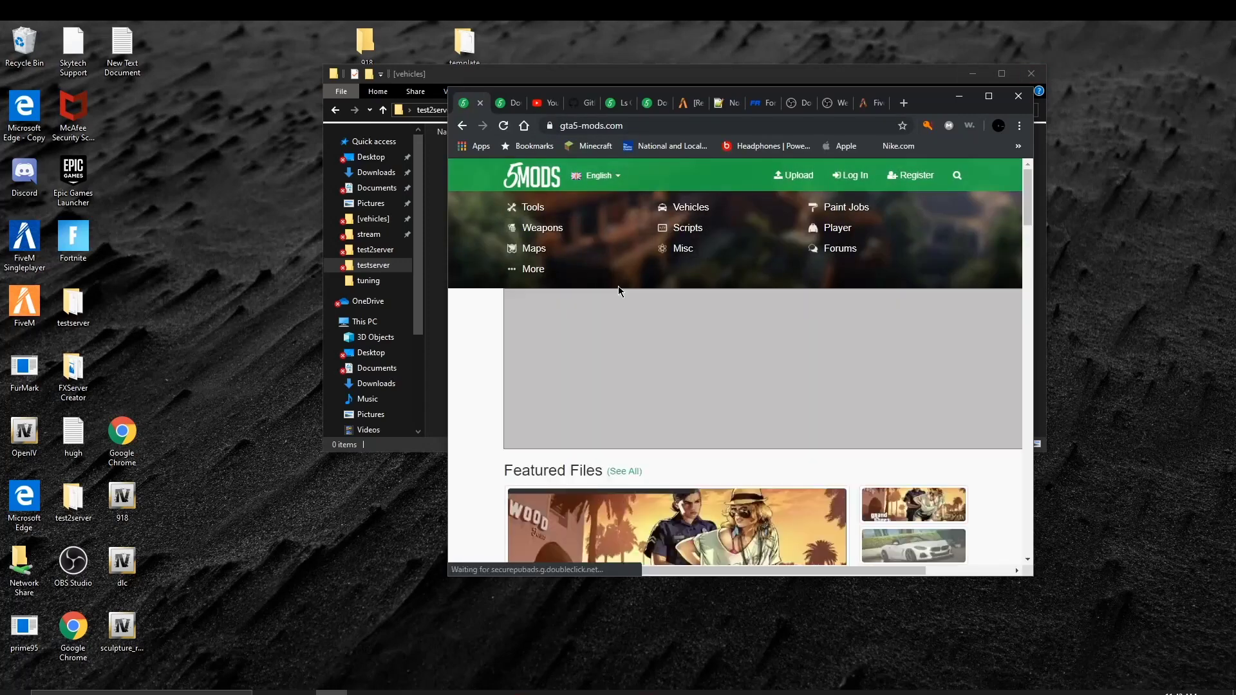
left_click(452, 78)
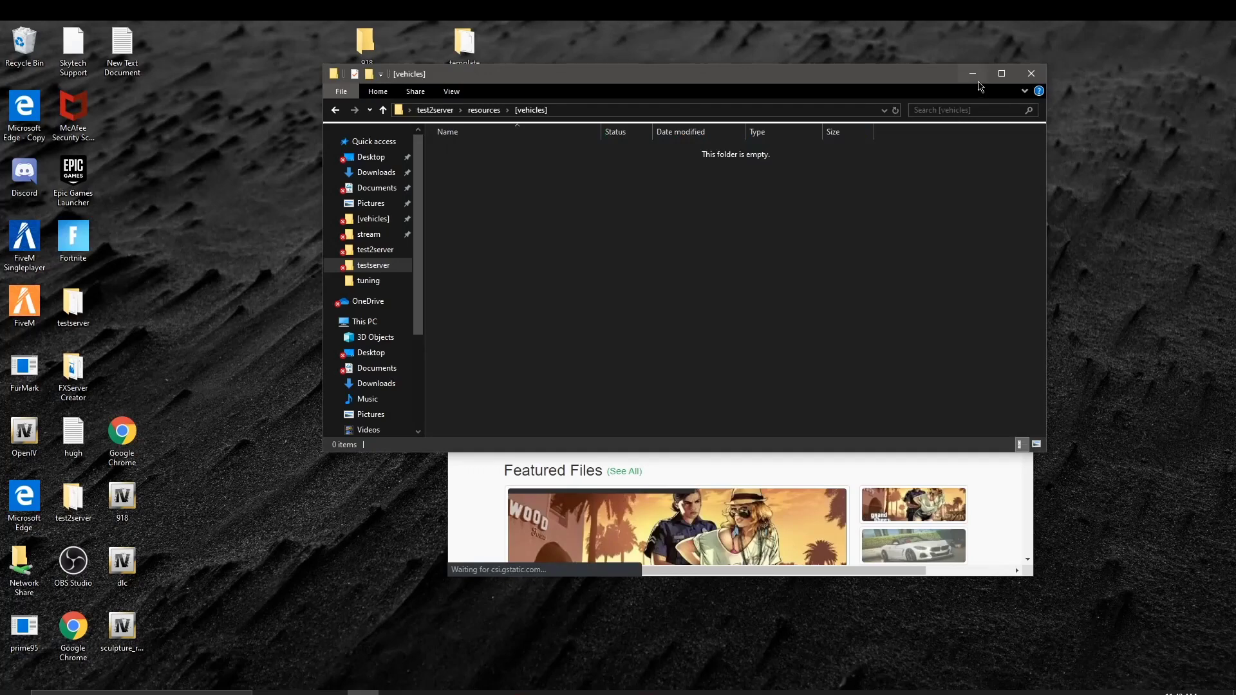
left_click(973, 73)
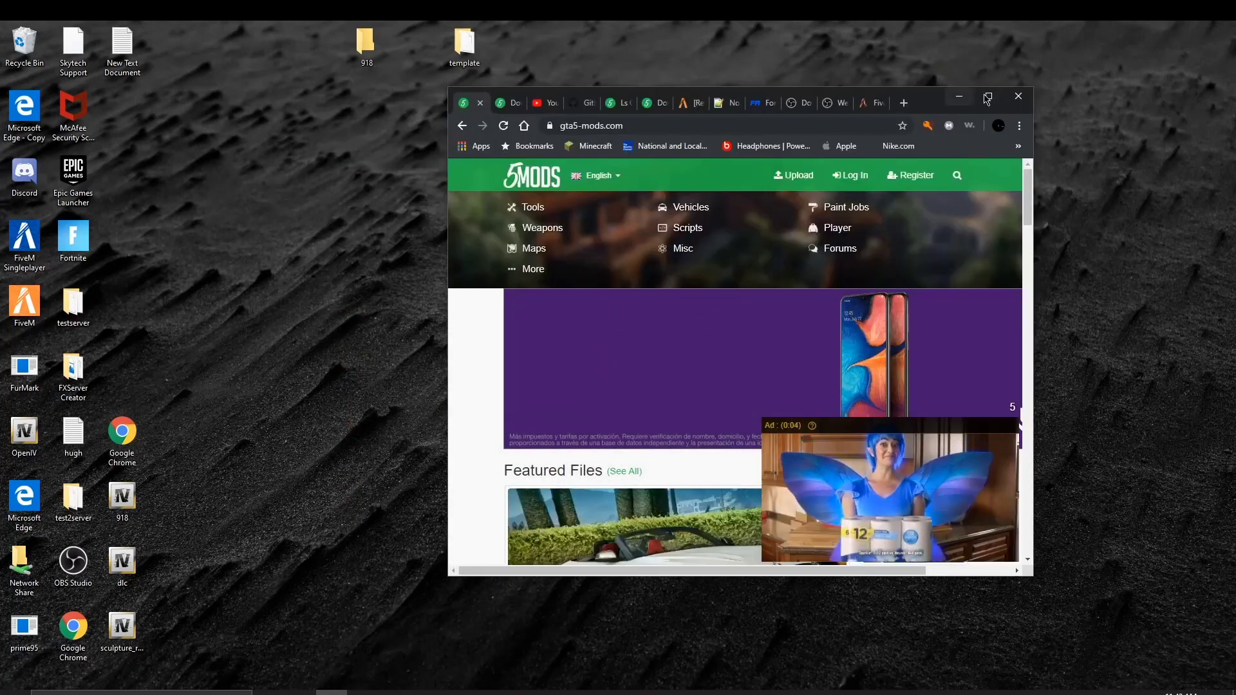
left_click(987, 98)
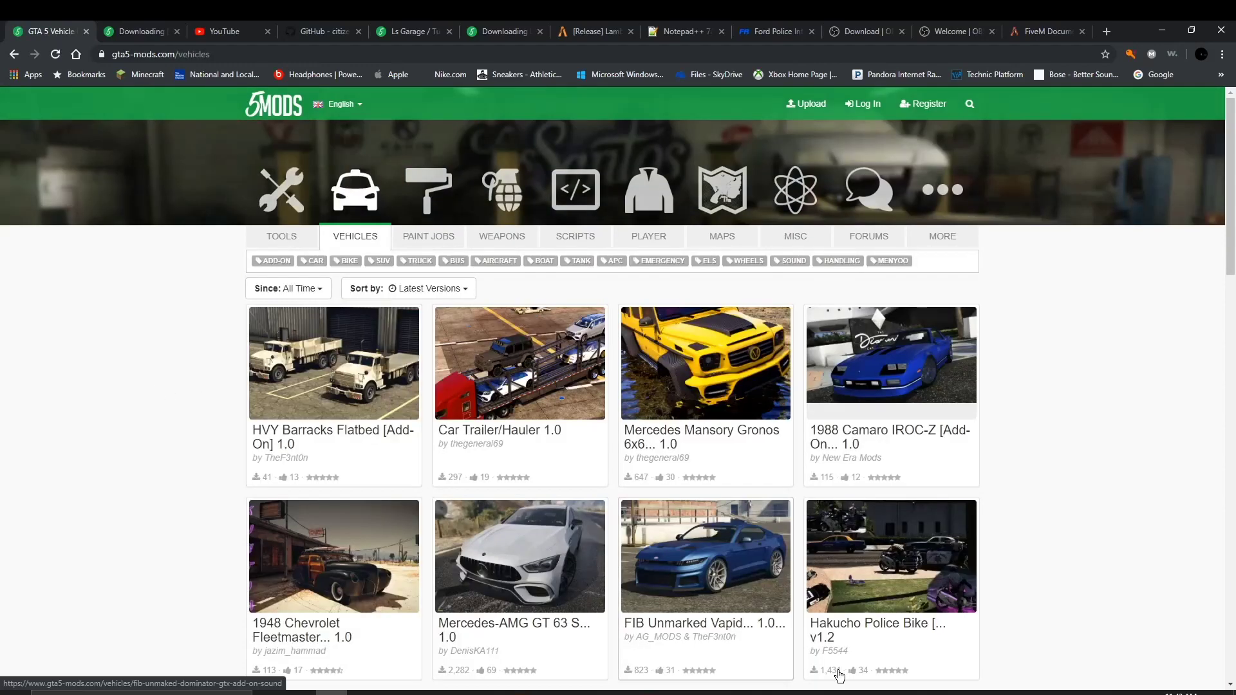
Step: Open the Mercedes-AMG GT 63 S mod page, preview its pictures, and download its archive
scroll(551, 610, "down", 2)
scroll(551, 611, "down", 2)
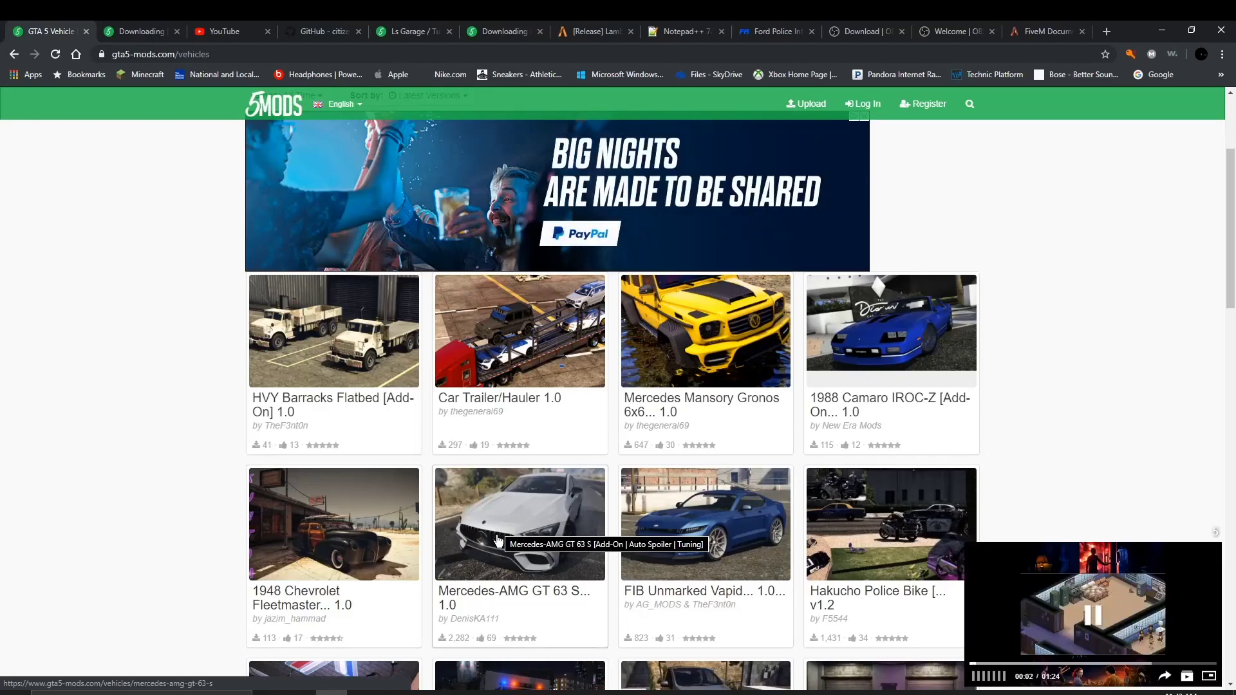
left_click(497, 541)
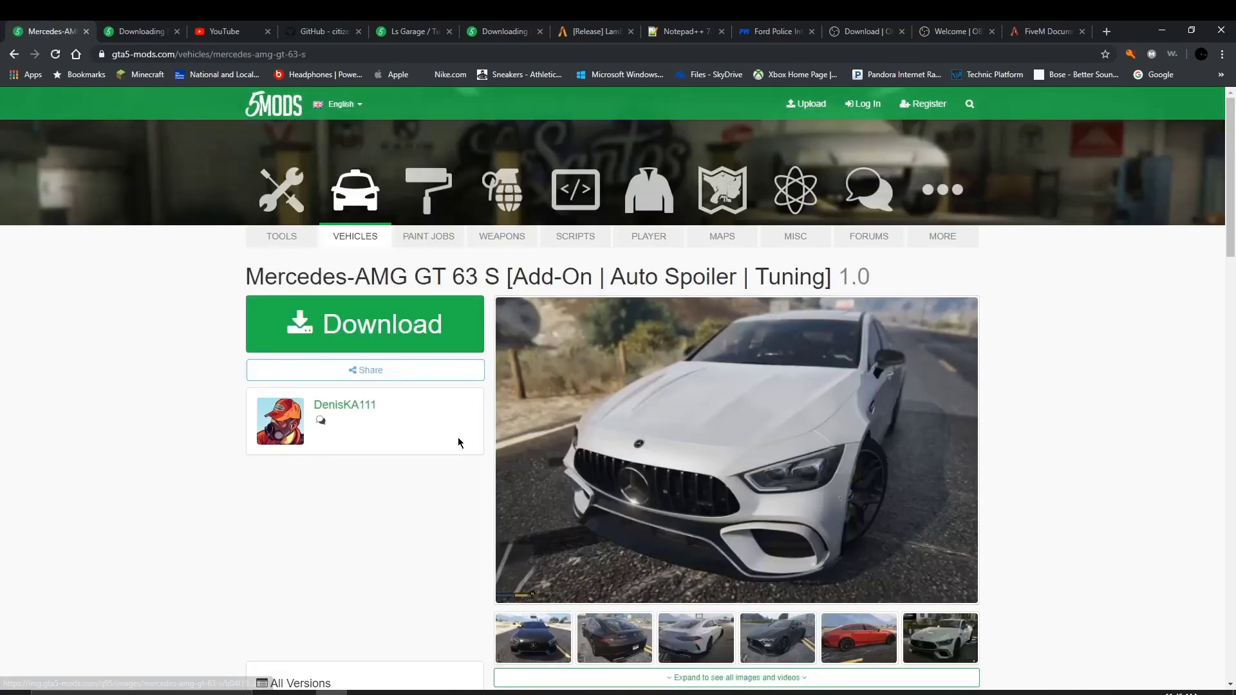
scroll(863, 680, "down", 2)
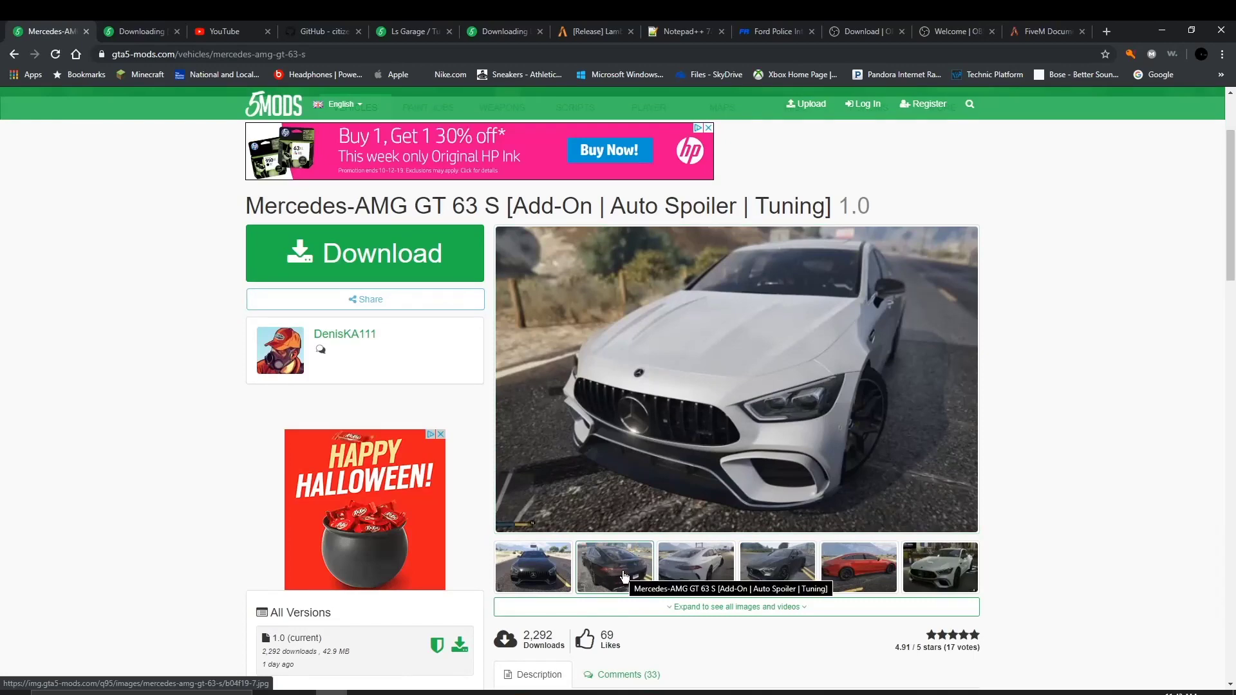
left_click(625, 575)
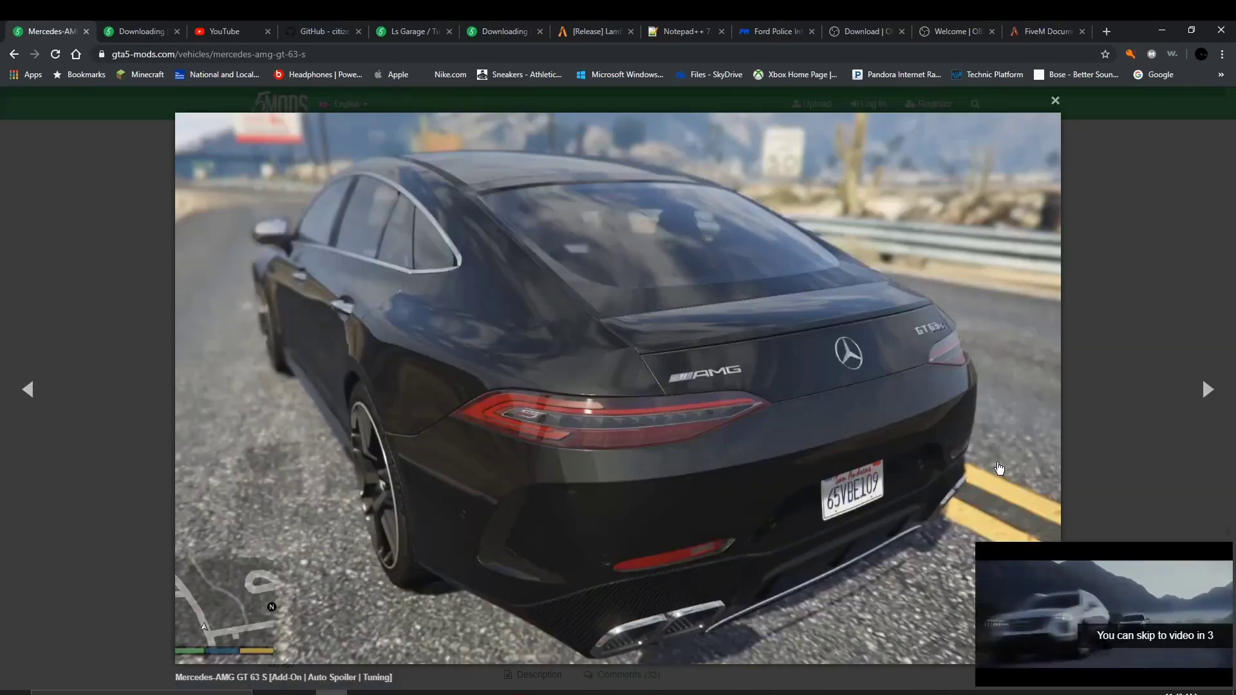
left_click(1051, 103)
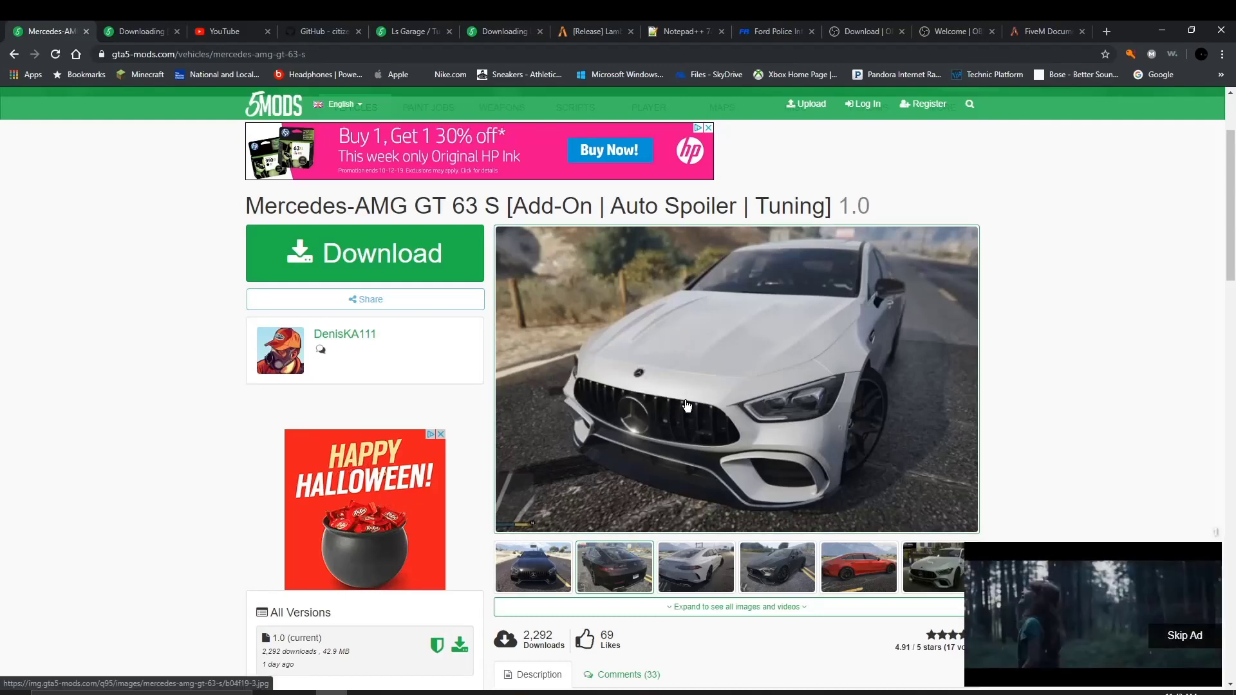
scroll(737, 536, "down", 1)
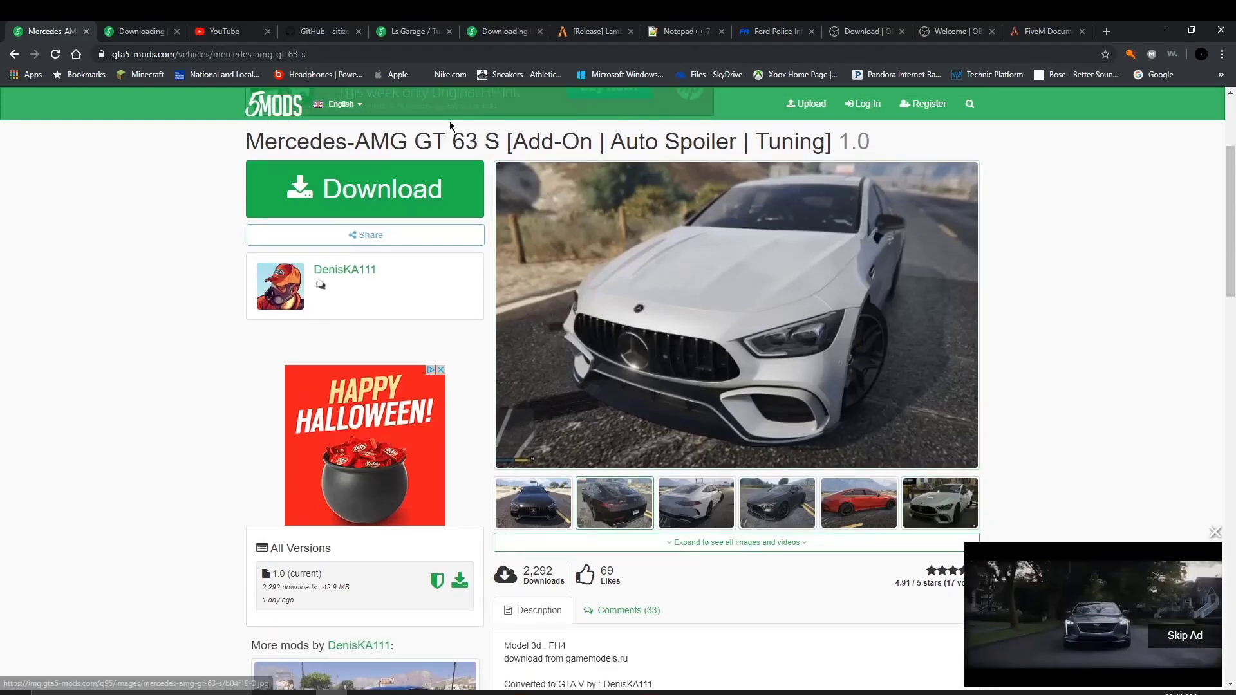
left_click_drag(872, 152, 206, 145)
scroll(204, 172, "up", 1)
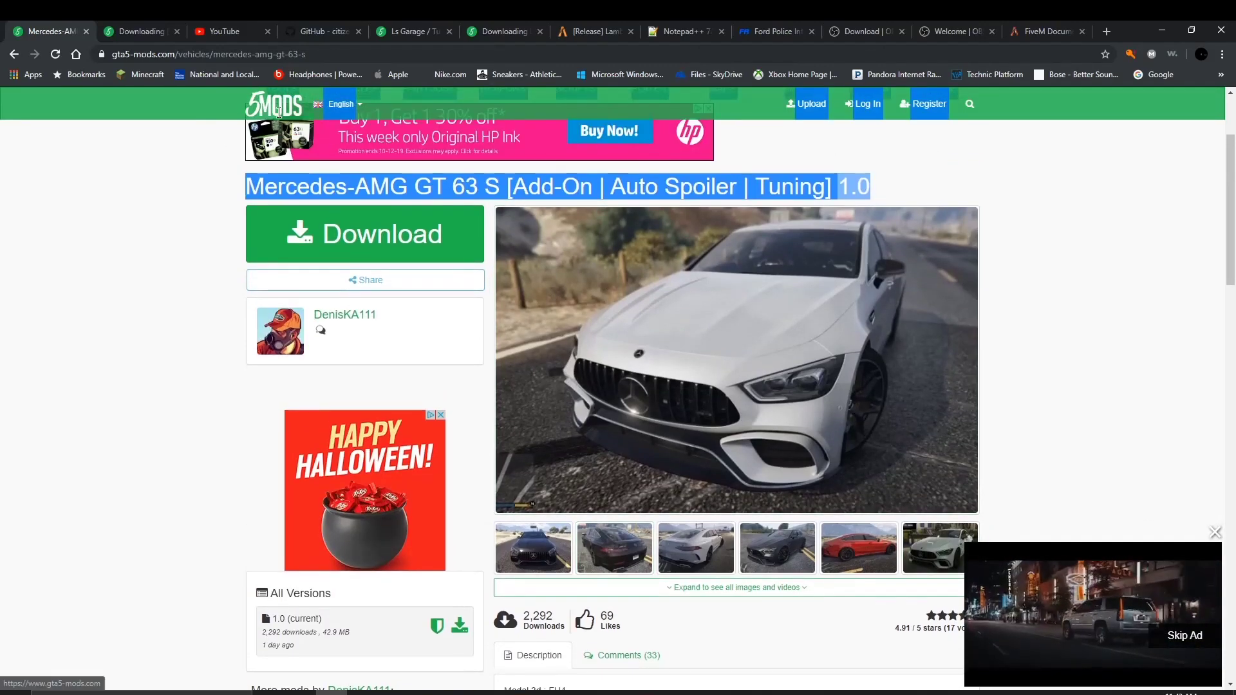
left_click(364, 234)
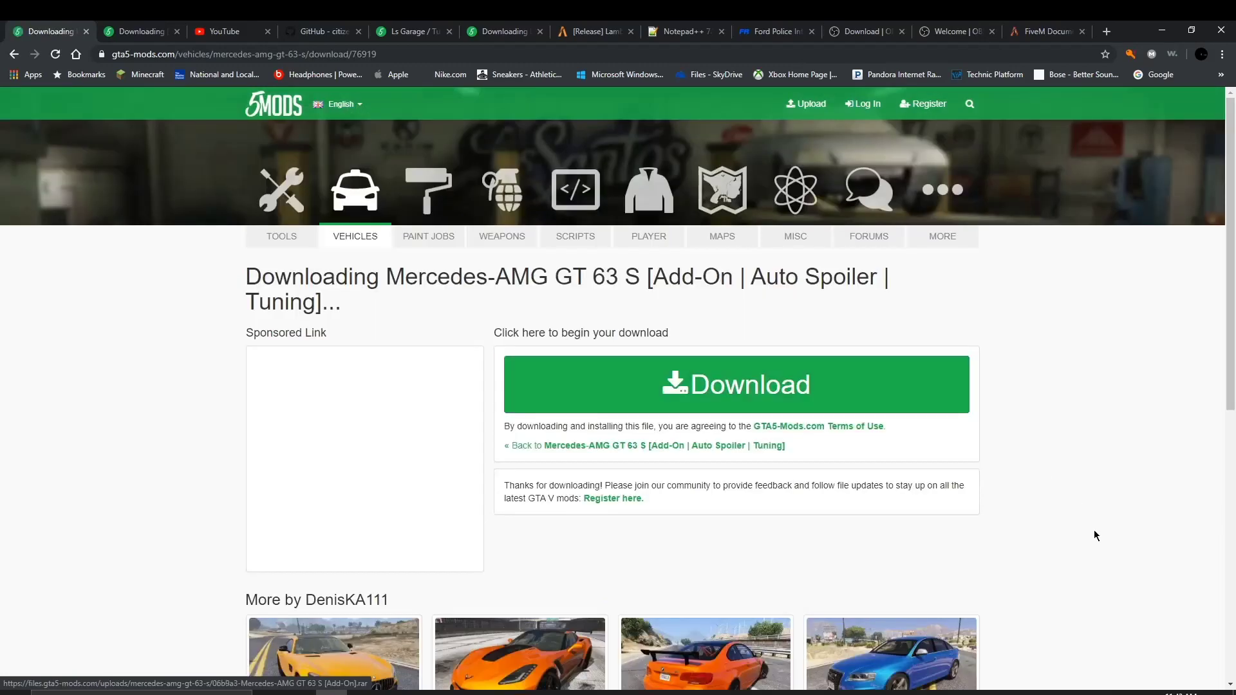
left_click(858, 440)
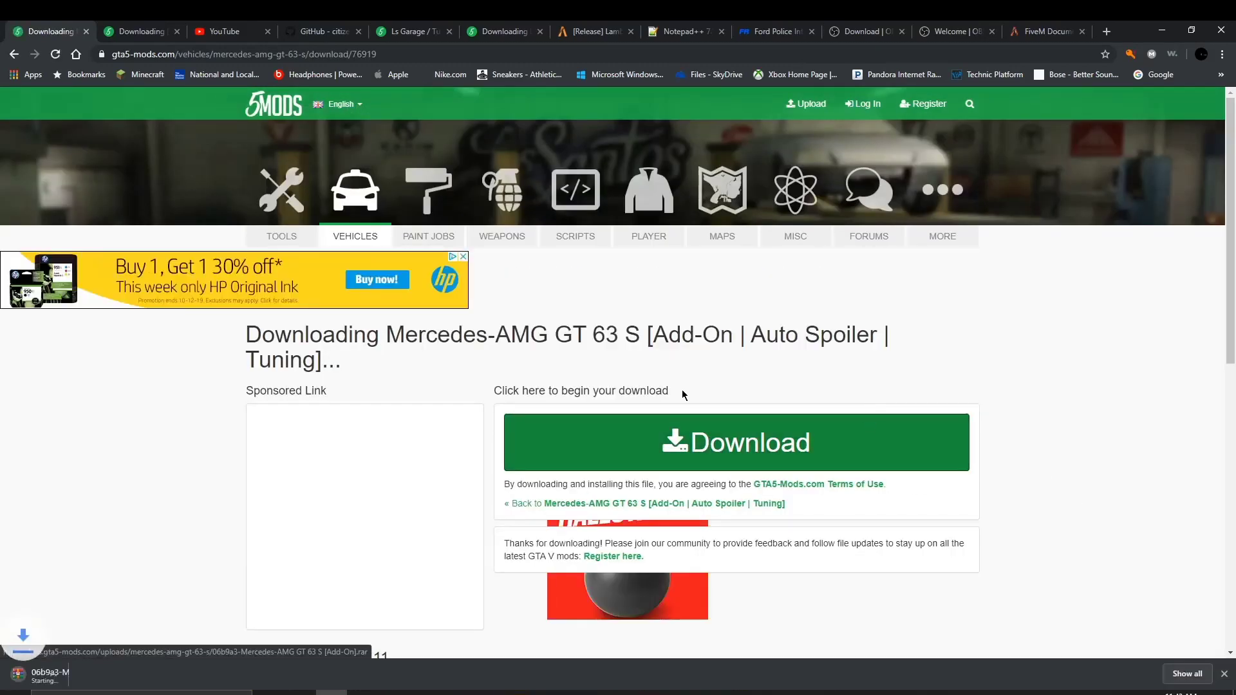
Step: Download the Dodge Challenger SRT8 392 archive too, then return to the Mercedes download page
scroll(385, 421, "down", 7)
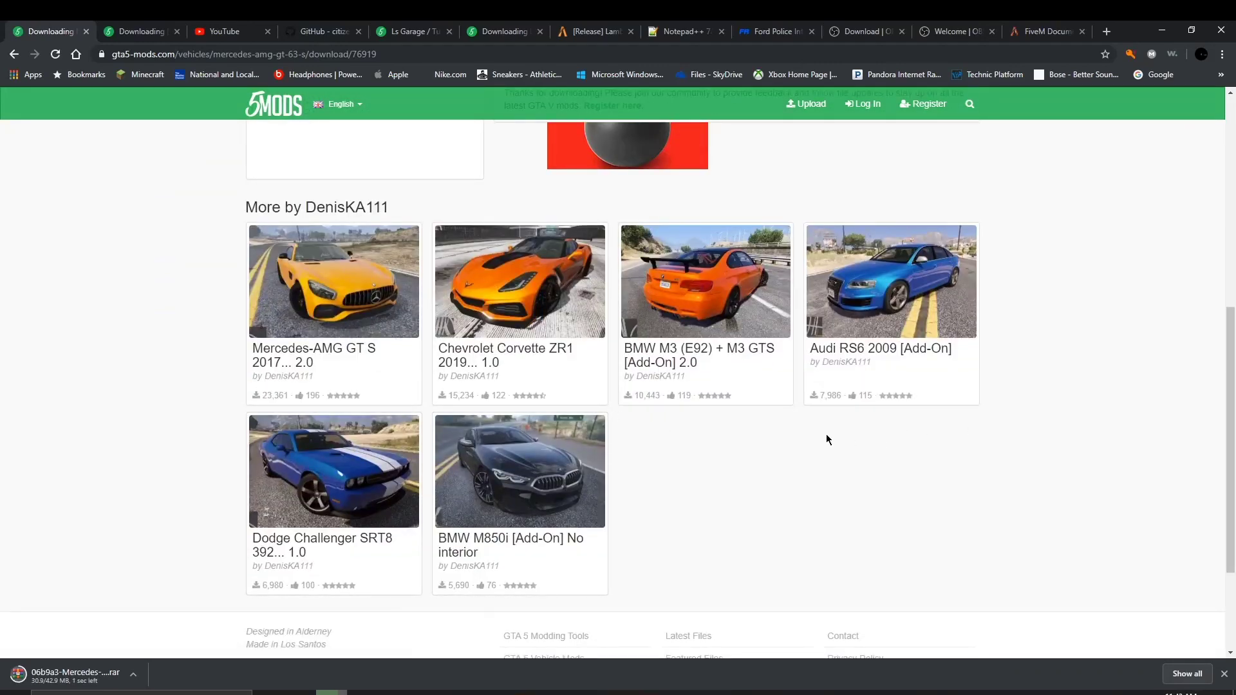
left_click(329, 476)
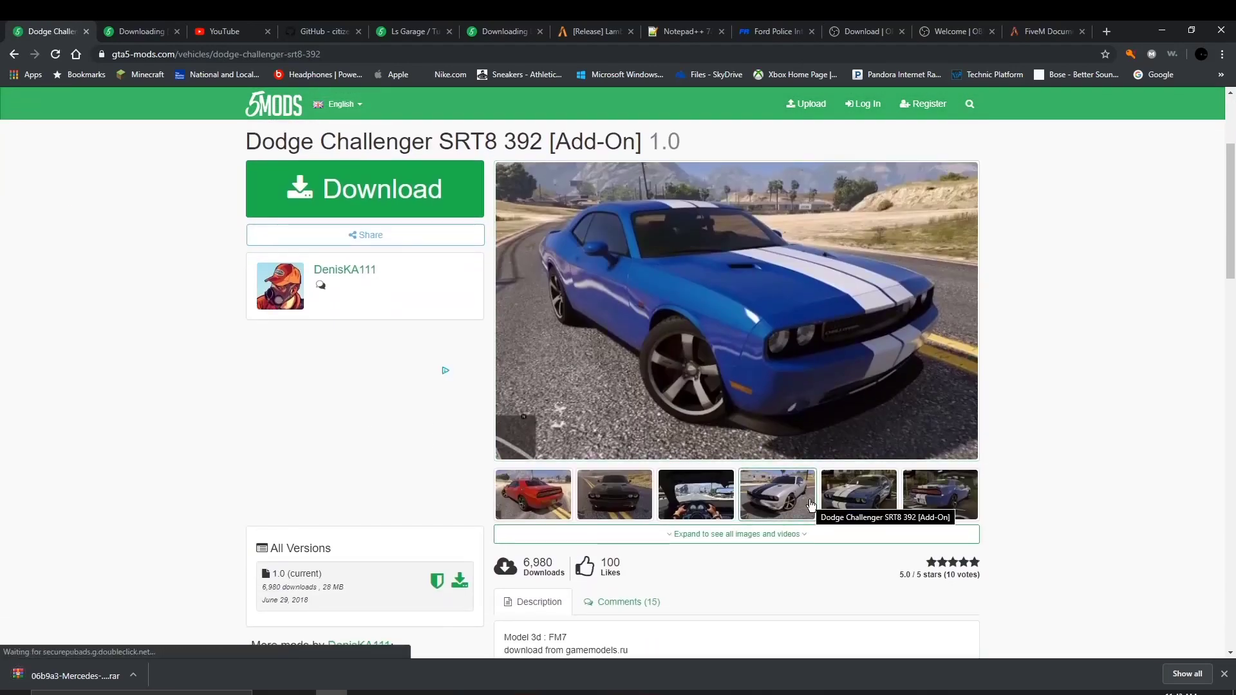
scroll(810, 506, "down", 3)
scroll(809, 500, "up", 4)
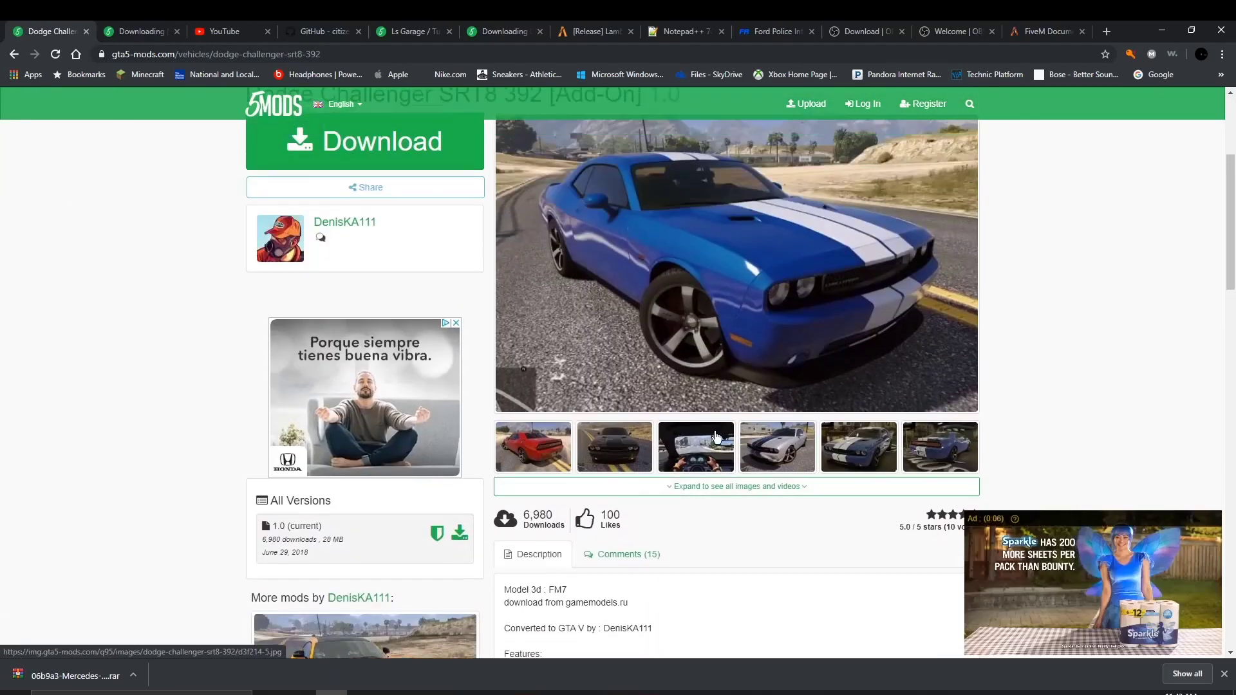
left_click(331, 193)
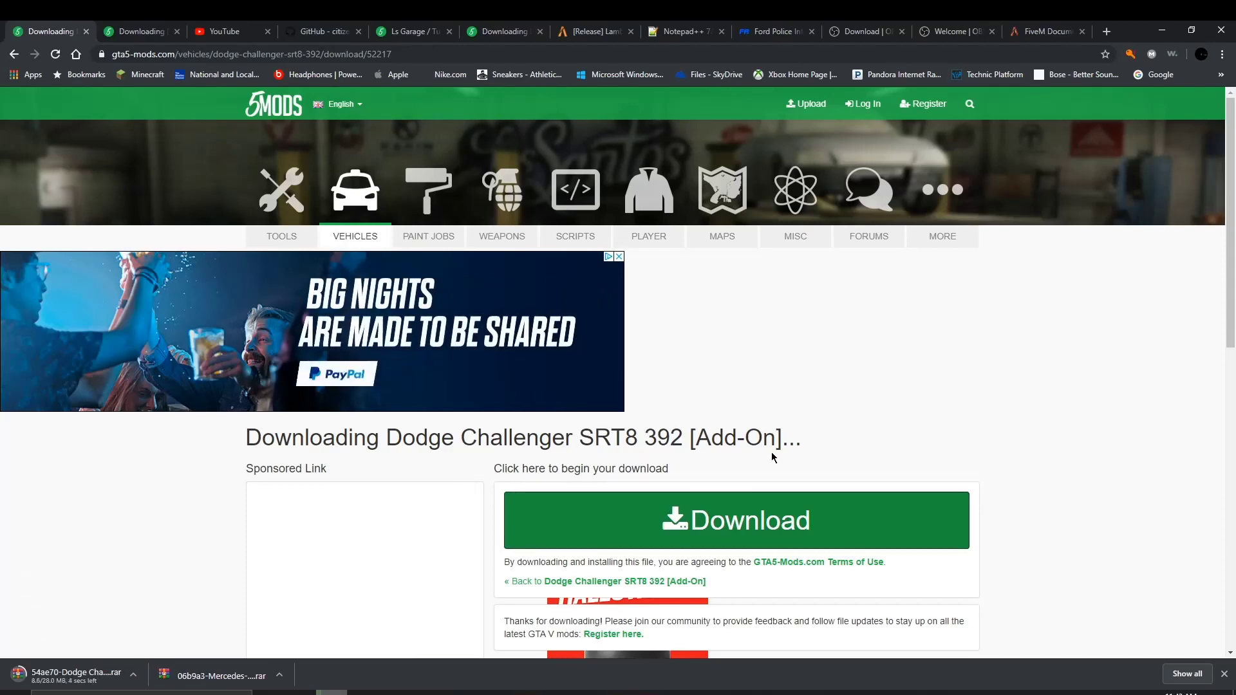
left_click_drag(772, 455, 557, 417)
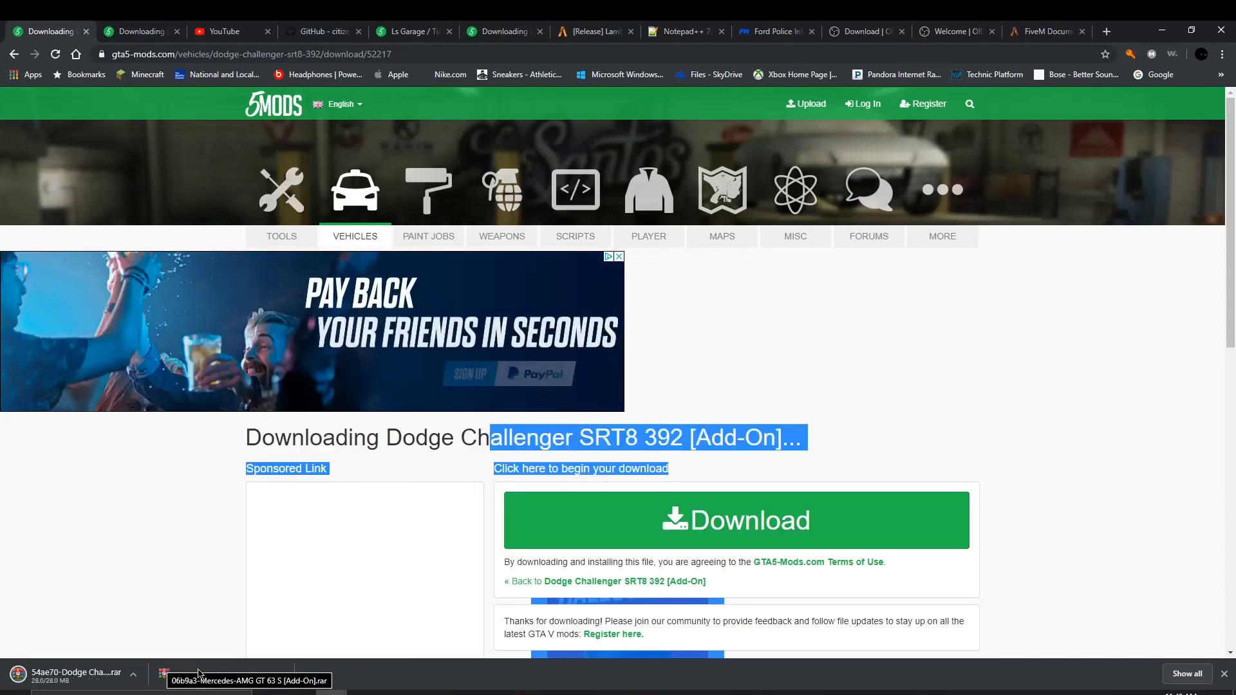
left_click(14, 55)
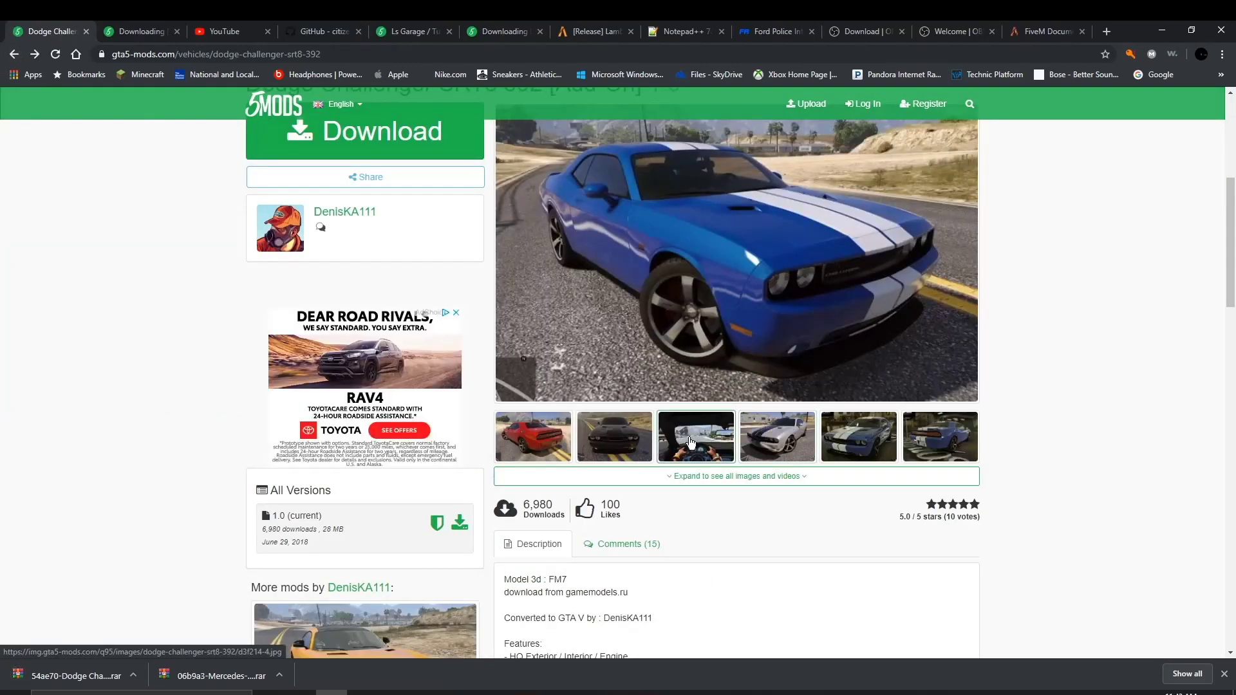
left_click(691, 443)
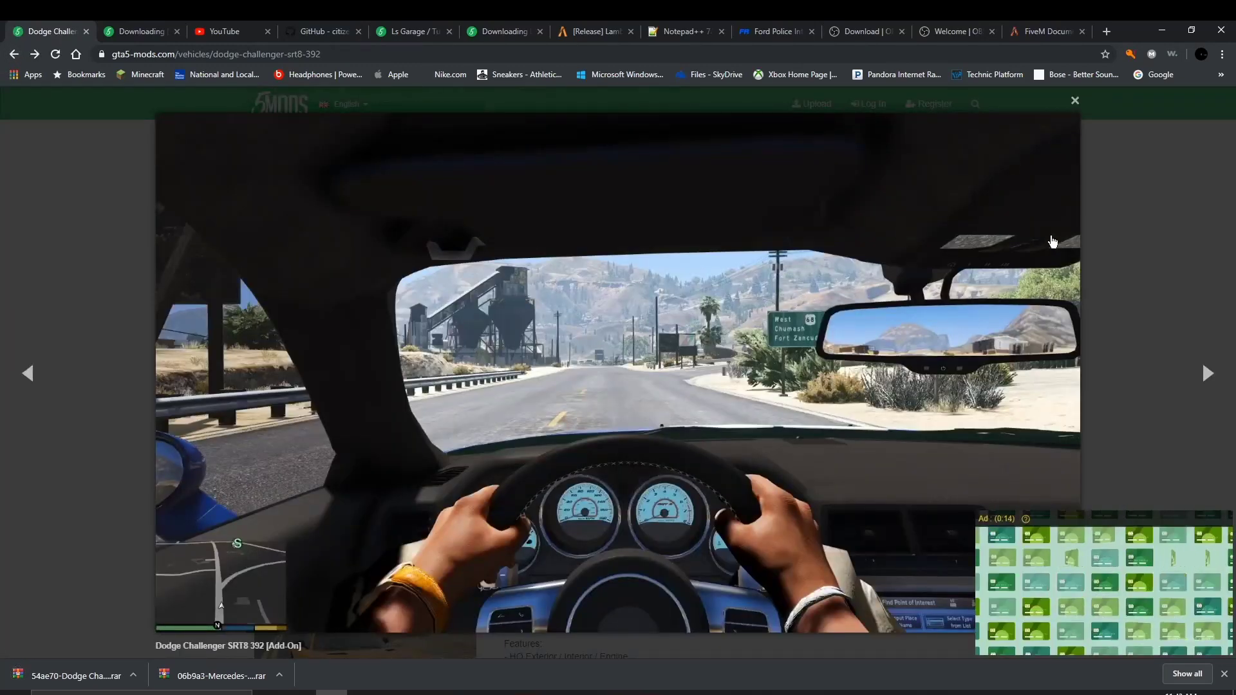
left_click(1072, 101)
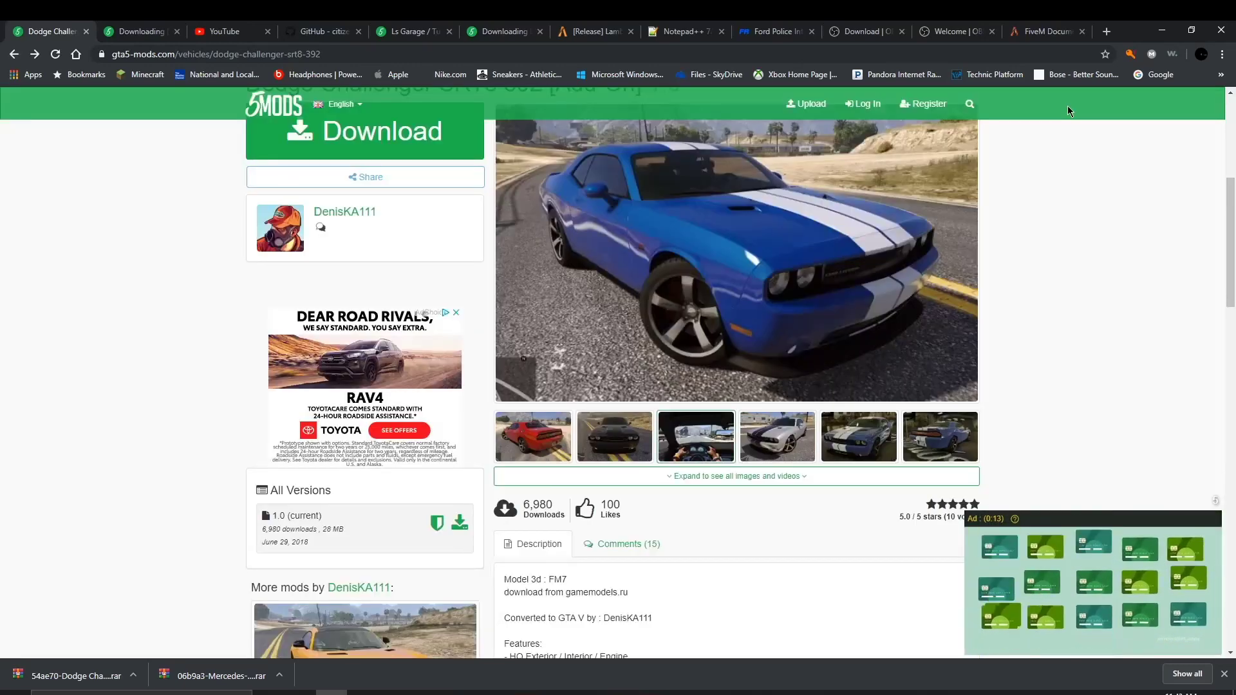
left_click(14, 55)
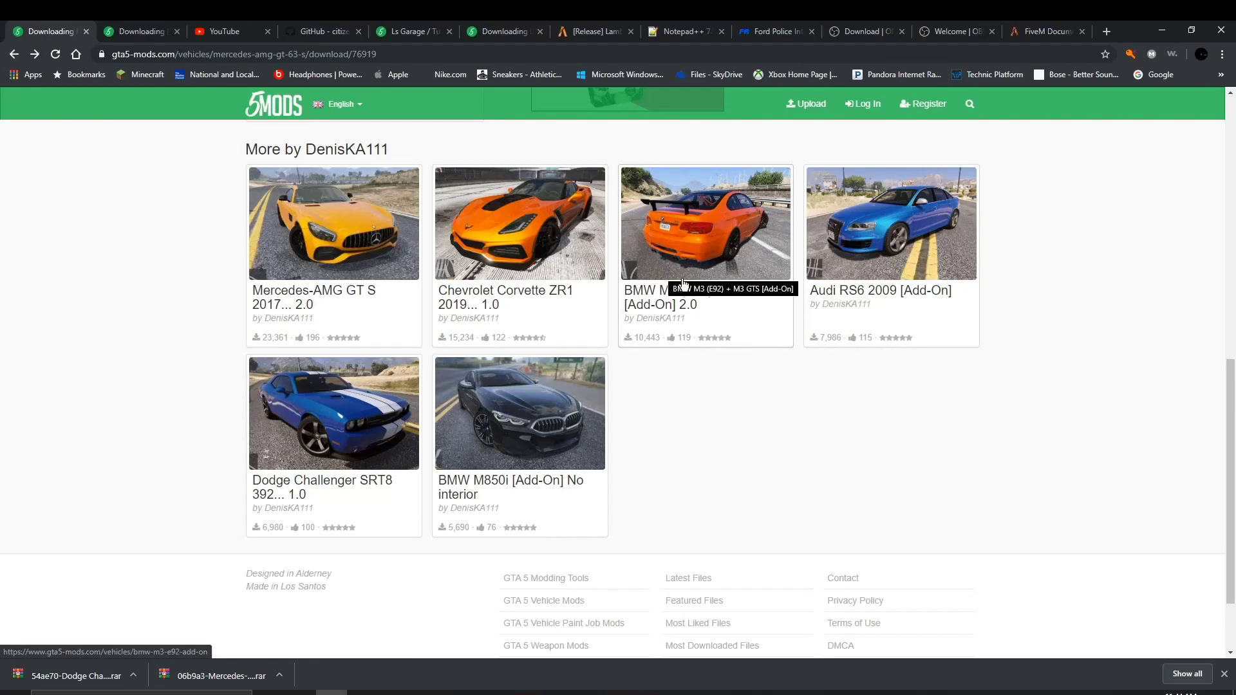
scroll(467, 271, "up", 10)
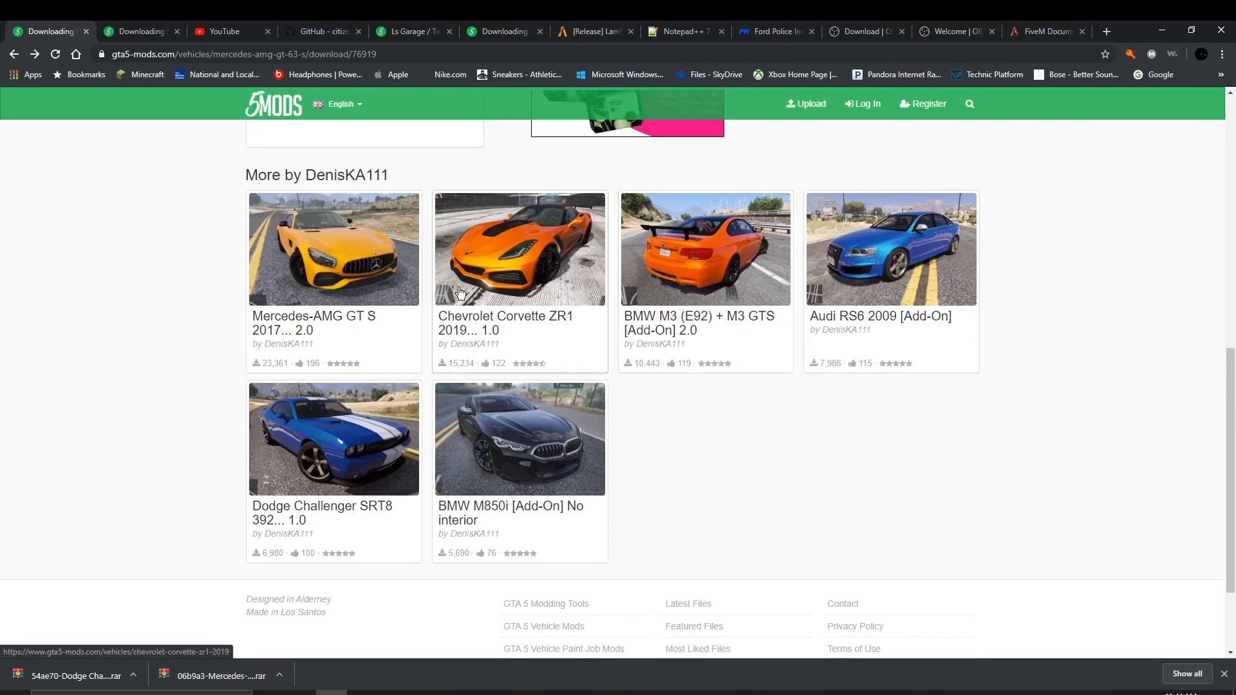
scroll(466, 270, "down", 4)
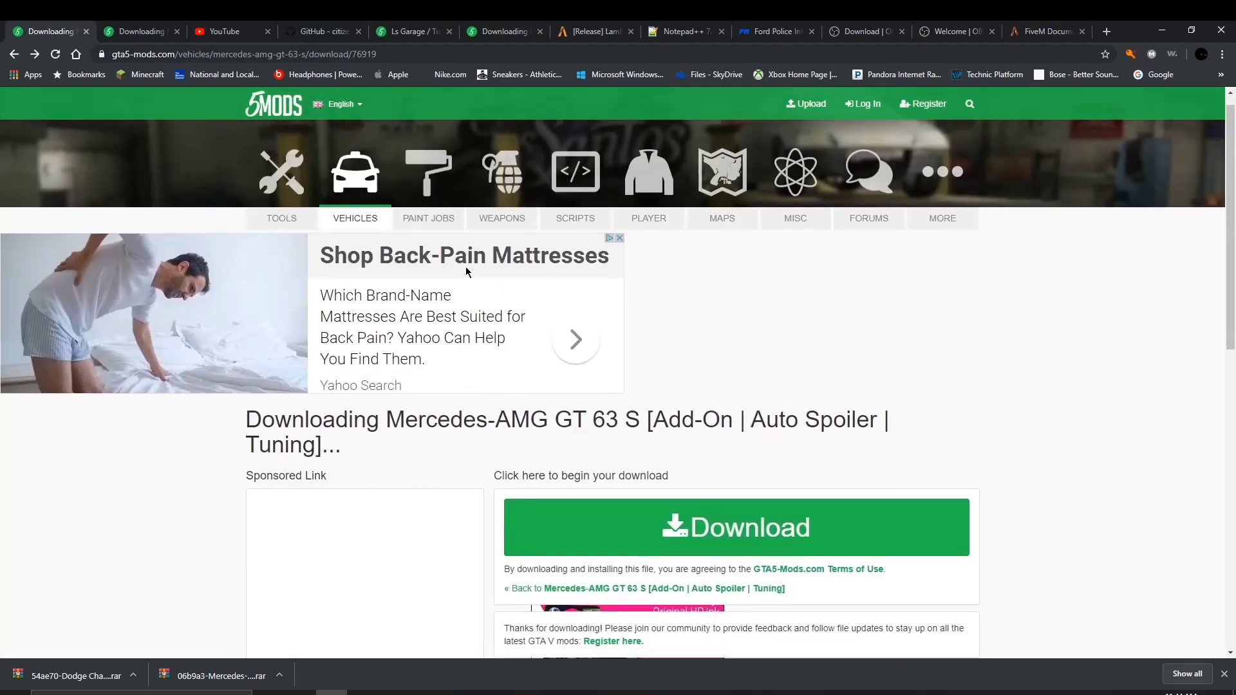
Step: Point the second tab at the gta5-mods.com home page and open the downloaded Dodge Challenger .rar
left_click(161, 37)
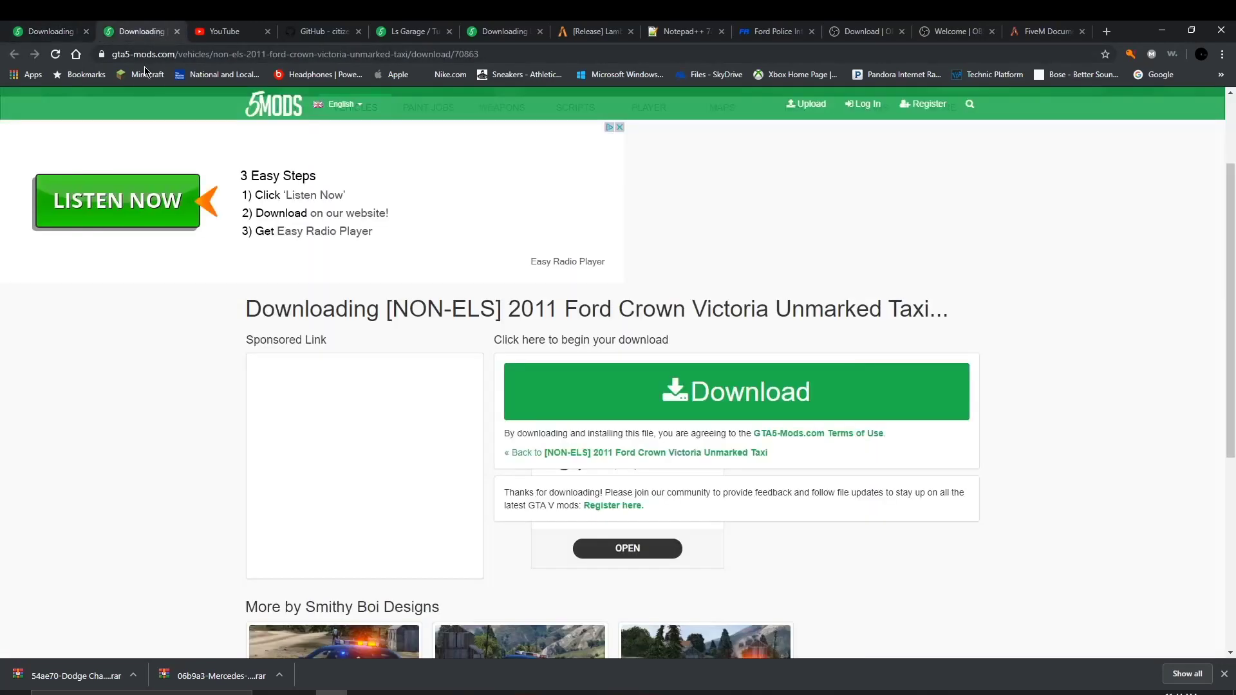
left_click(125, 54)
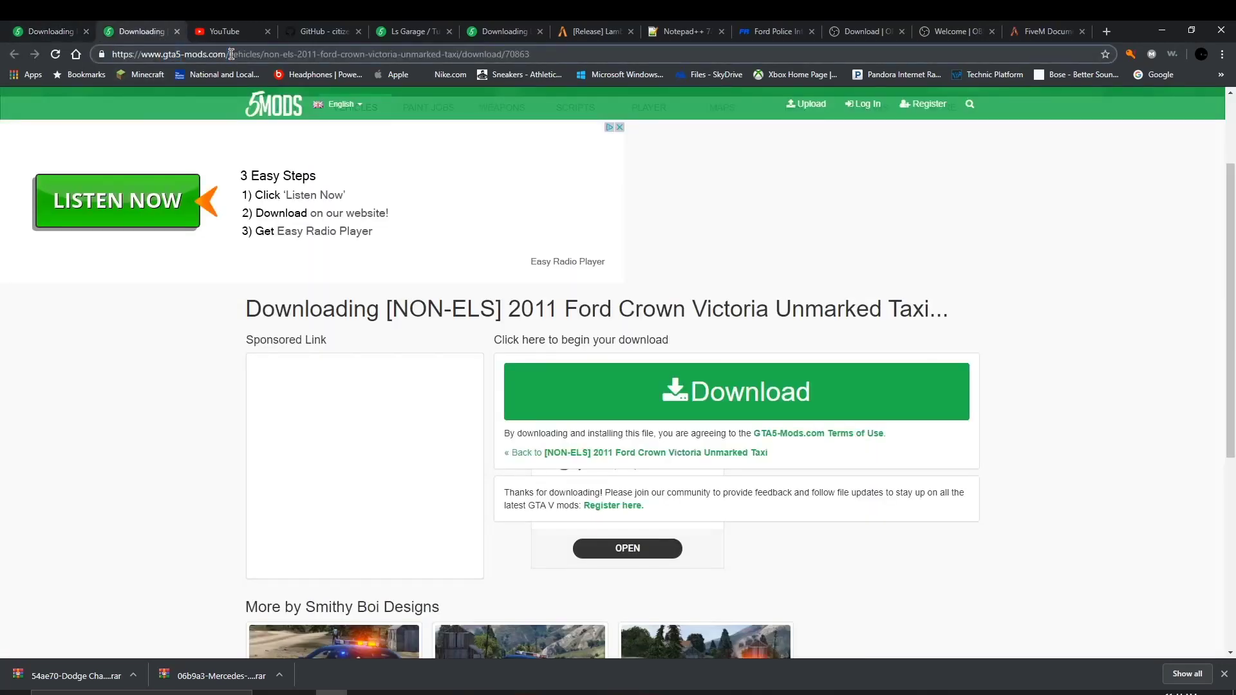
left_click_drag(231, 55, 954, 61)
key("BackSpace")
key("Return")
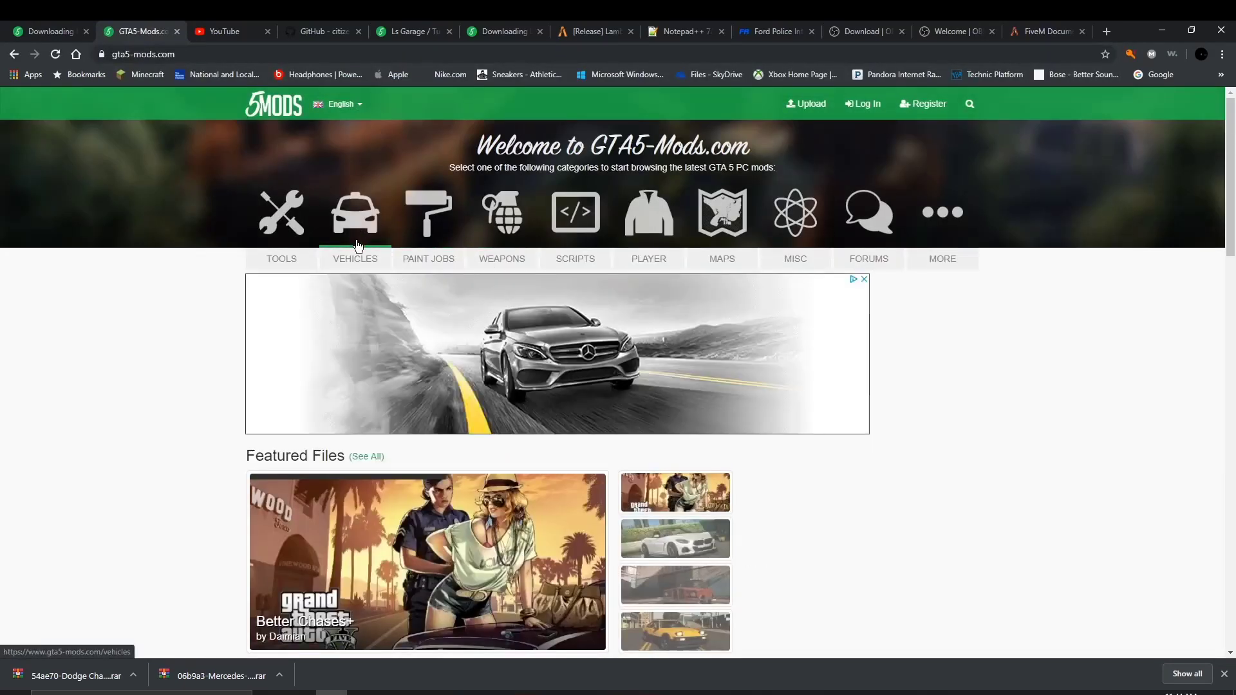
left_click(84, 676)
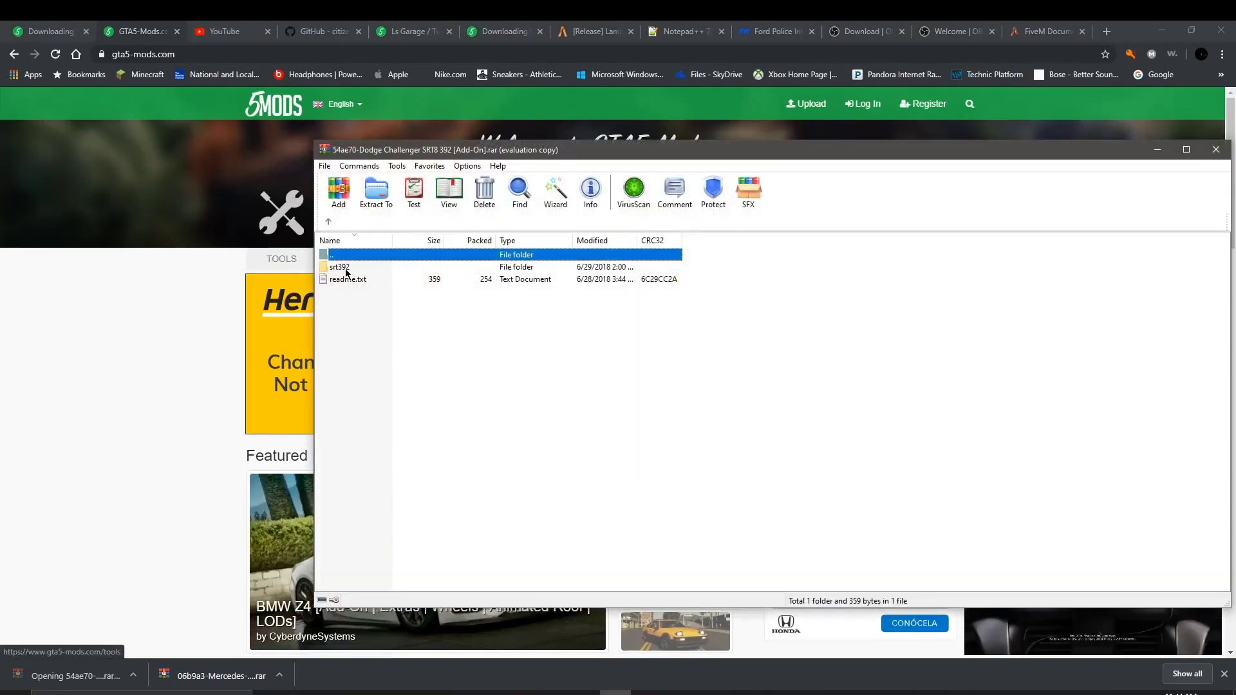
Step: Close the Dodge archive and open the Mercedes archive's amggt63s folder in WinRAR
left_click(1215, 148)
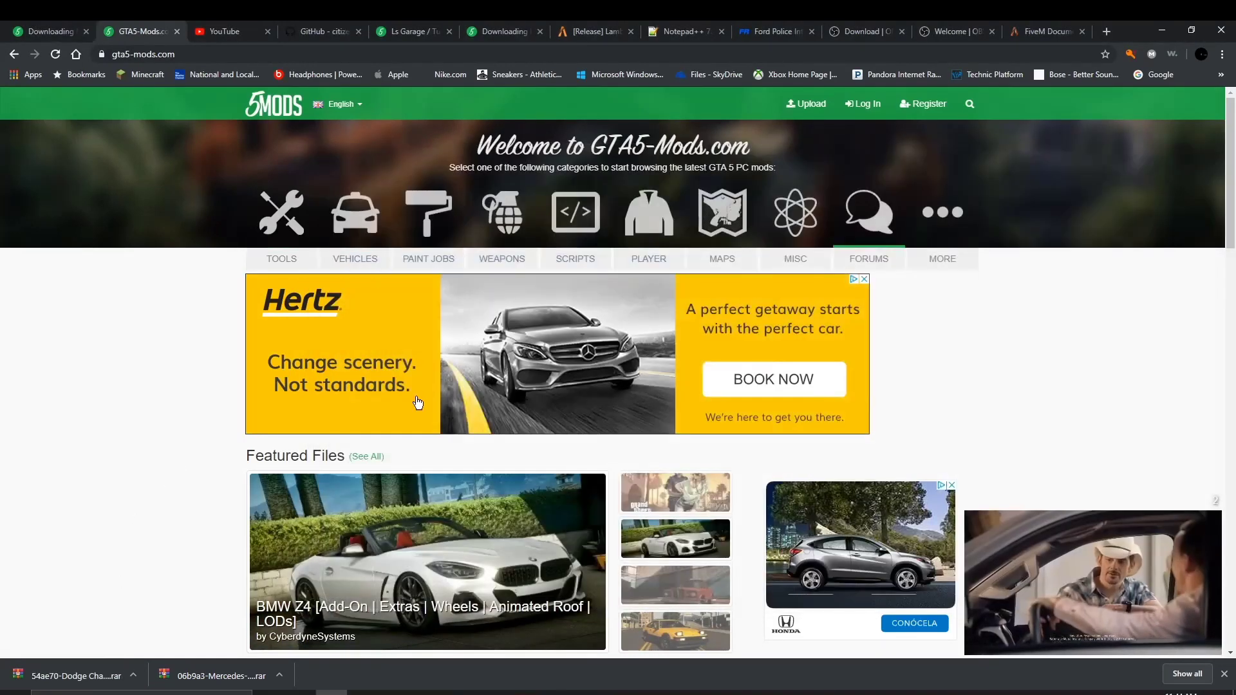
left_click(212, 675)
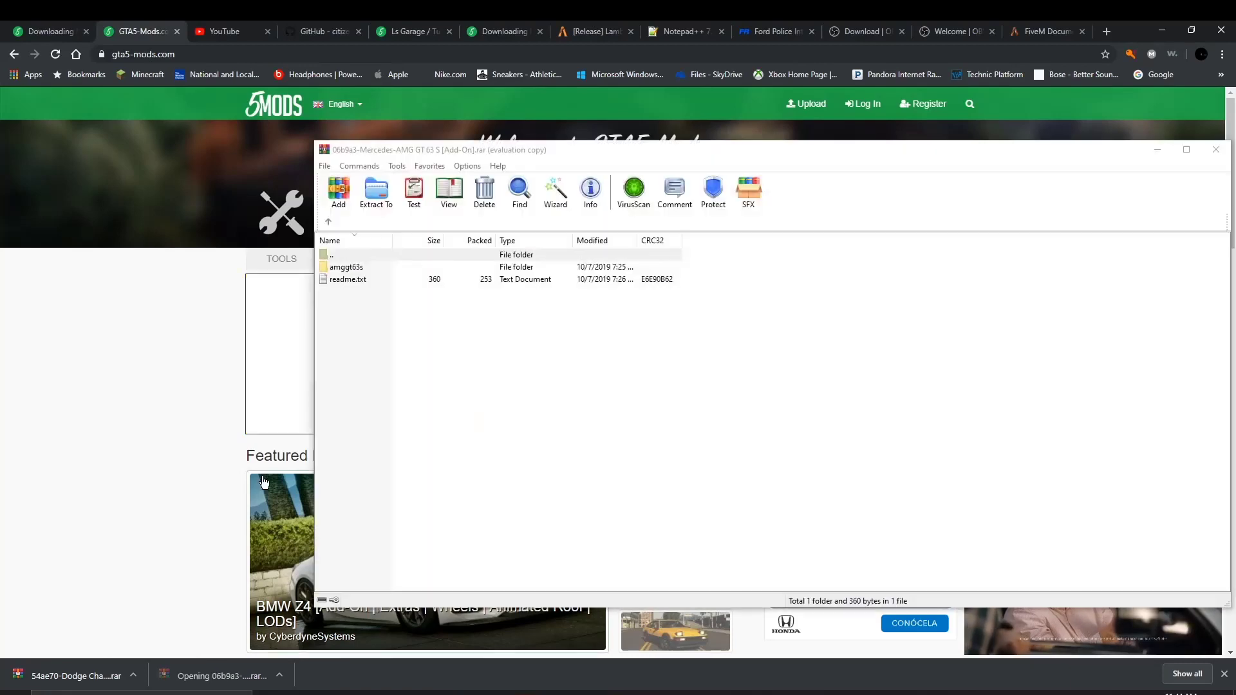
double_click(400, 267)
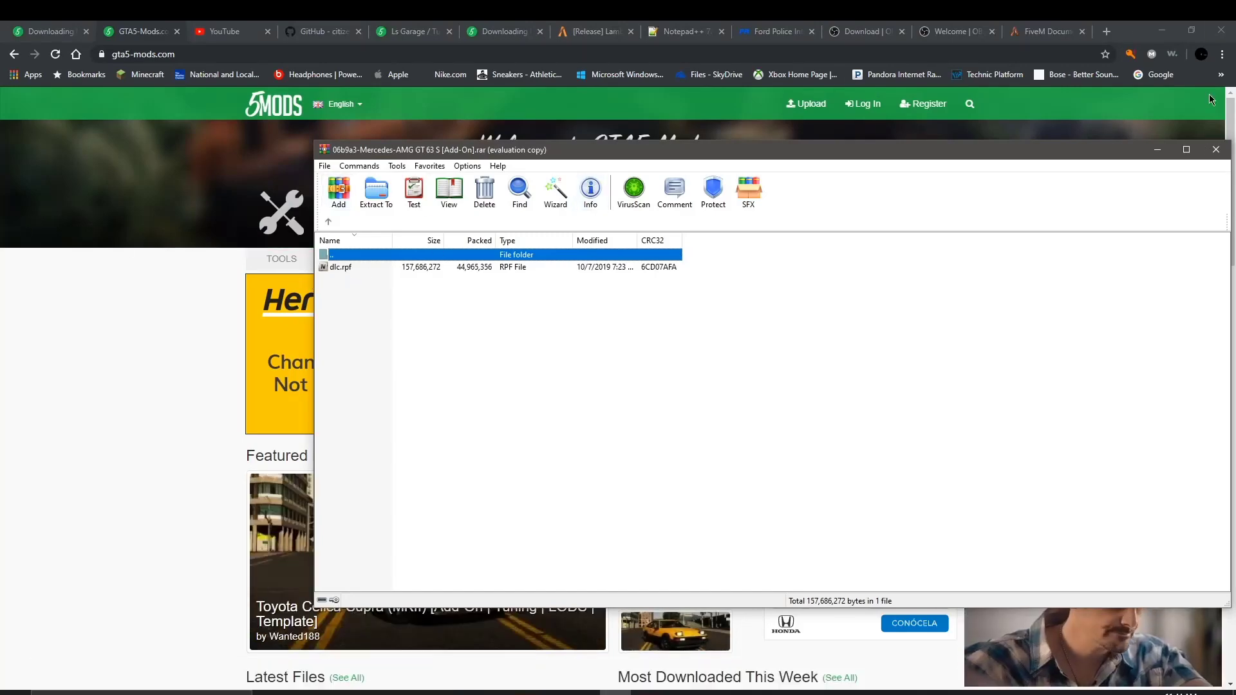
Step: Minimize Chrome, shrink WinRAR into the upper right, and open the test2server folder
left_click(1162, 30)
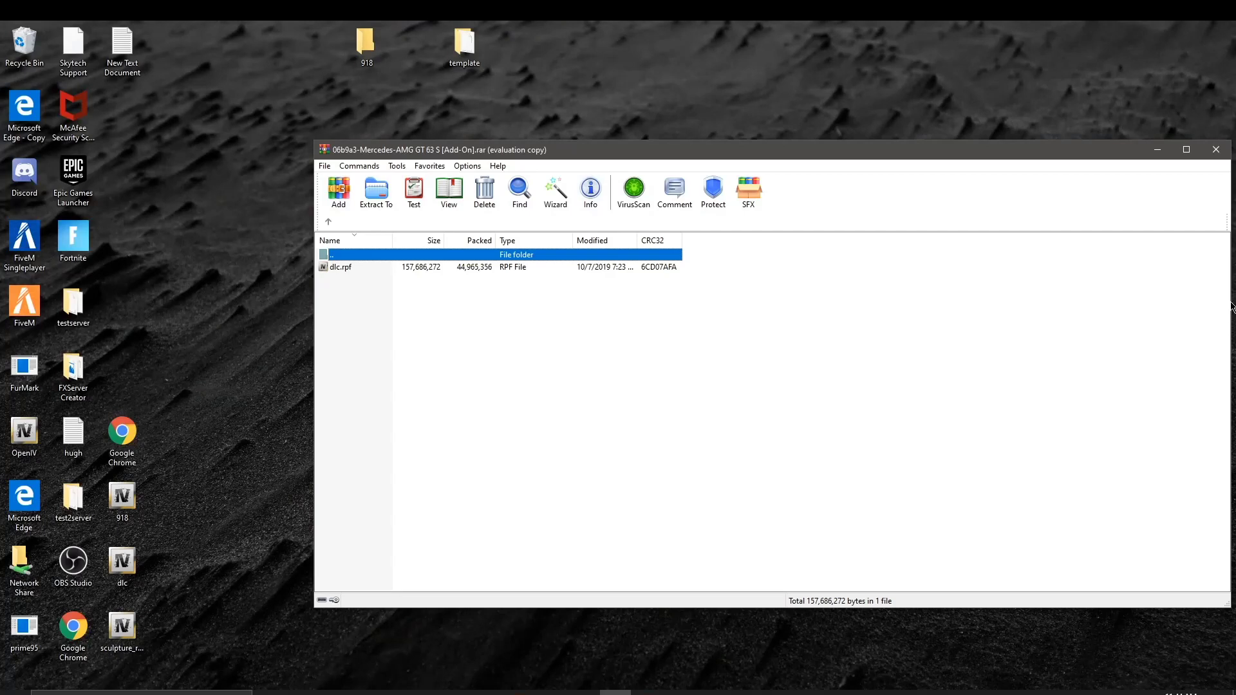
left_click_drag(1230, 300, 714, 287)
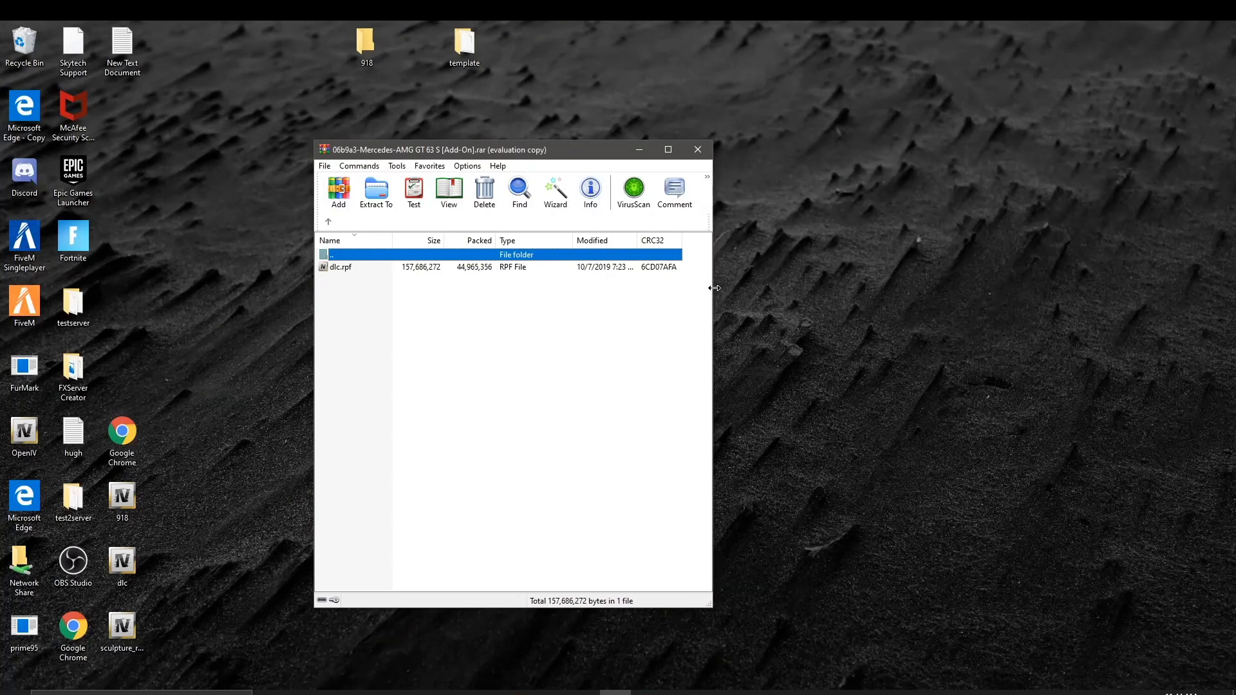
left_click_drag(562, 158, 995, 64)
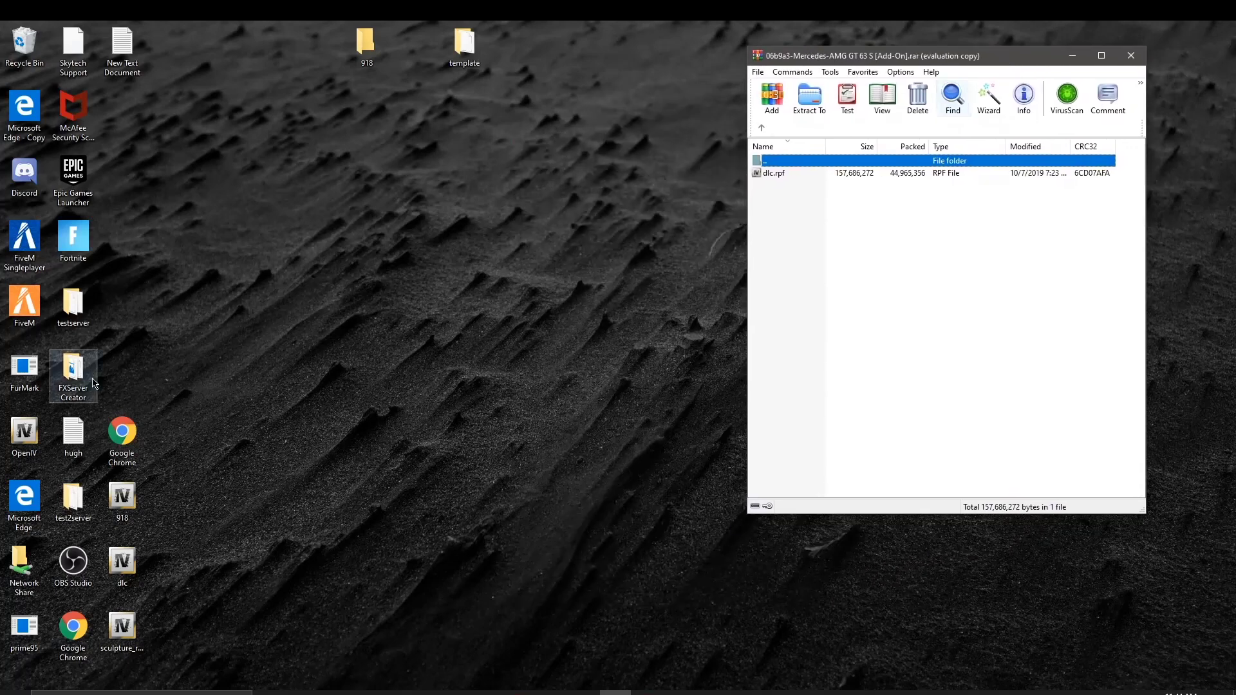
double_click(76, 496)
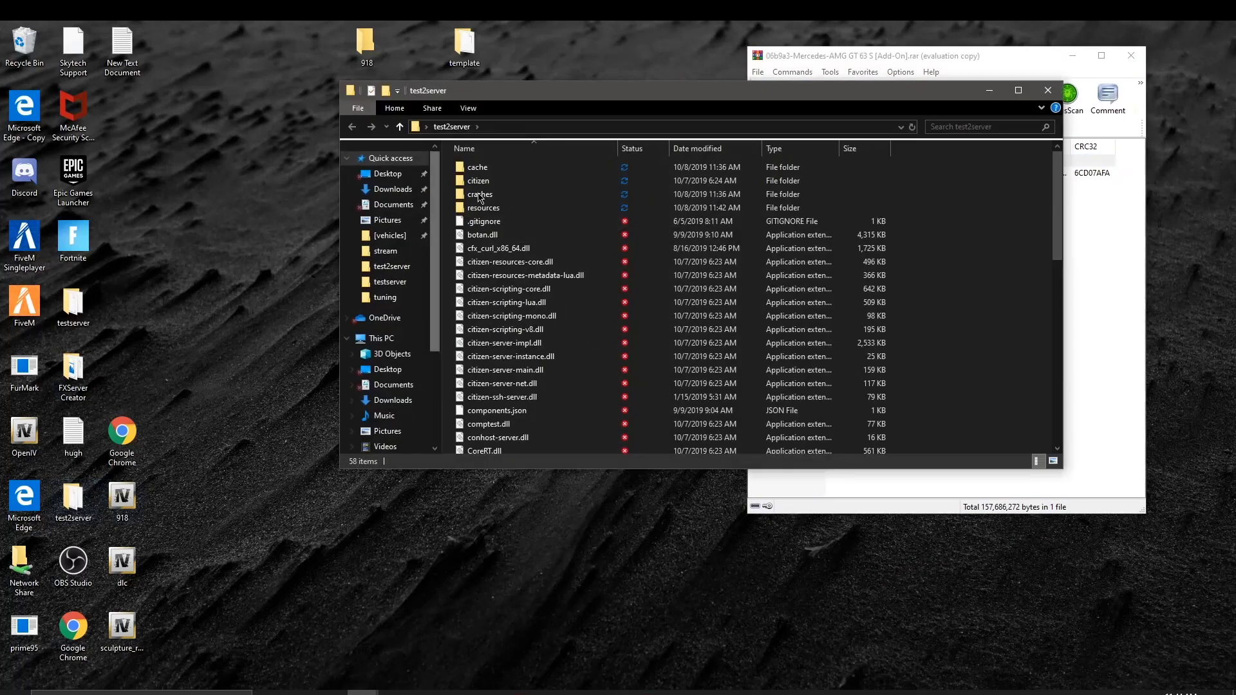
Step: Create an amggt63s folder inside resources\[vehicles] and open it, with Explorer resized to the left
double_click(525, 209)
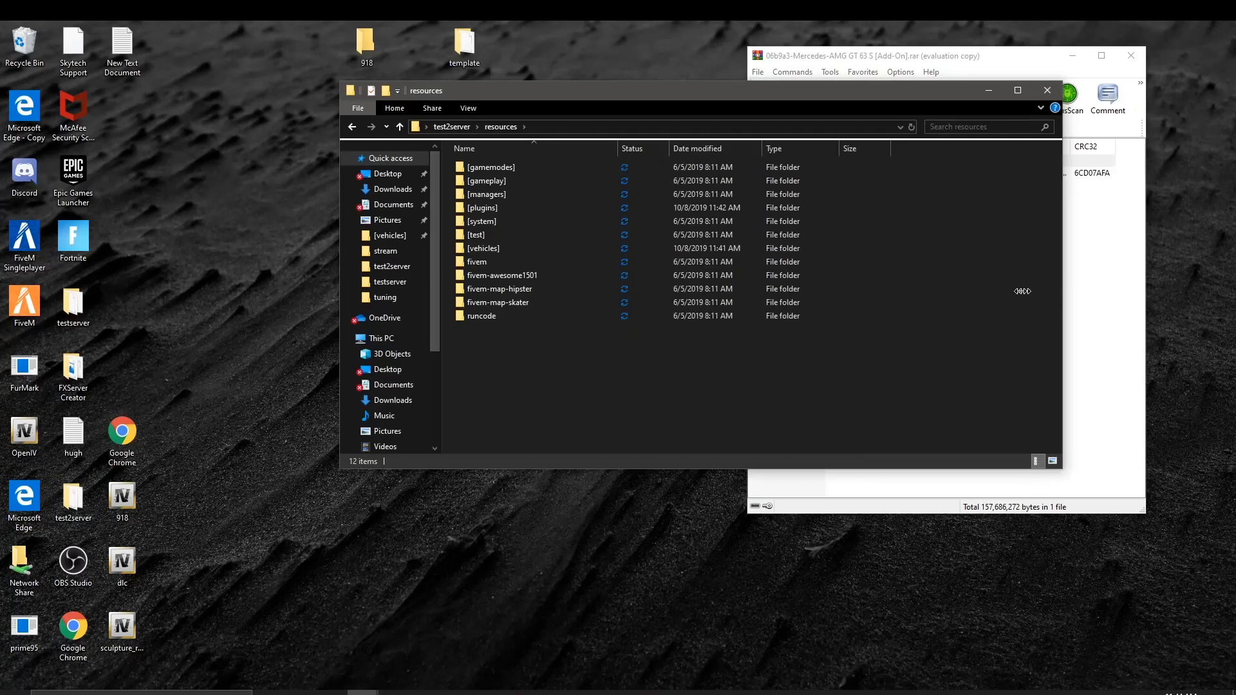
left_click_drag(1022, 291, 861, 290)
left_click_drag(609, 102, 378, 137)
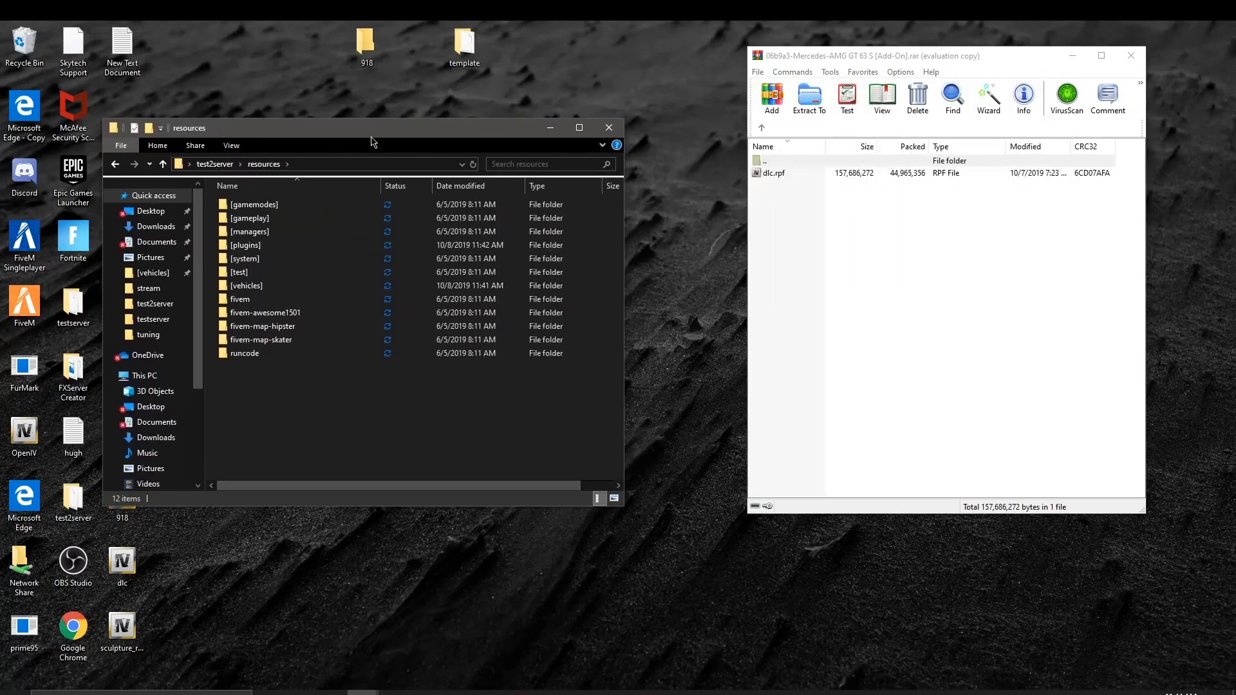
double_click(287, 287)
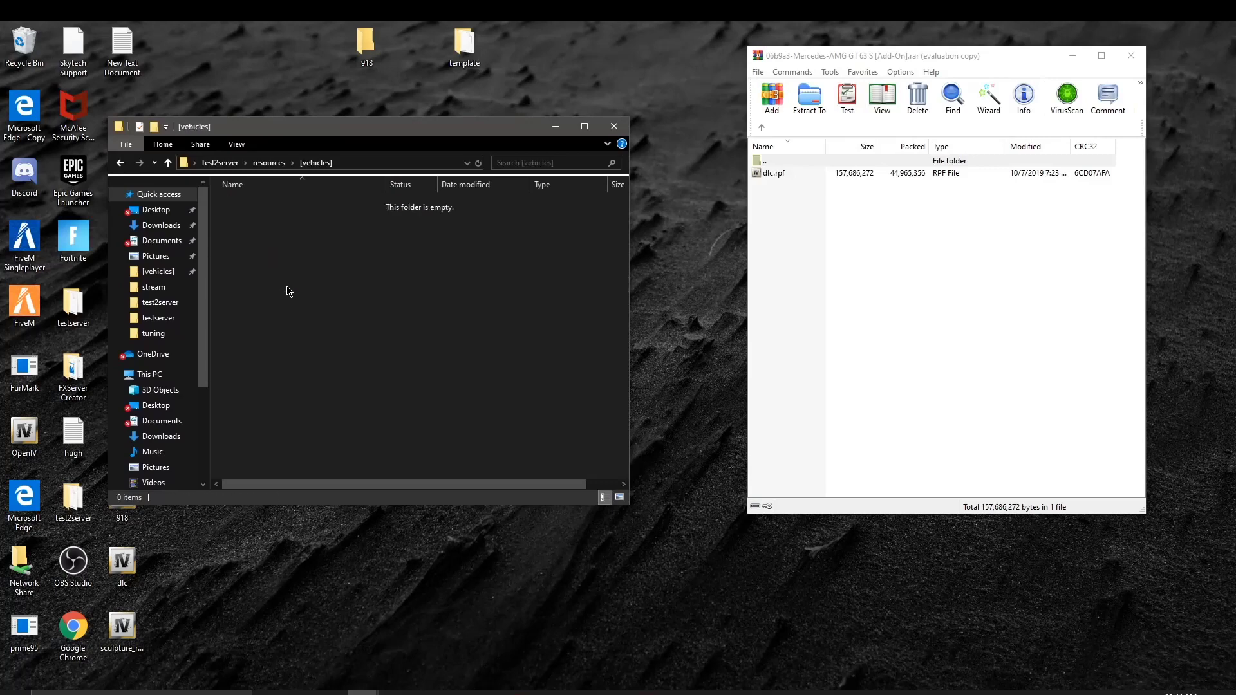
right_click(323, 241)
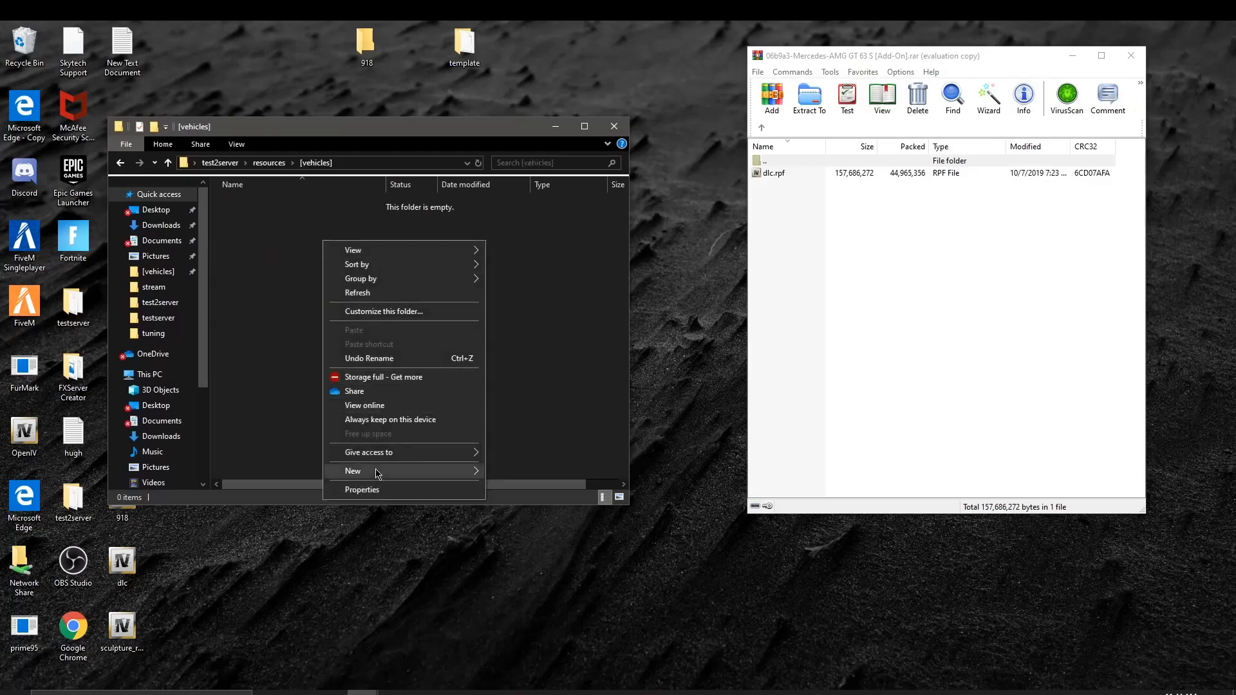
mouse_move(378, 476)
left_click(533, 476)
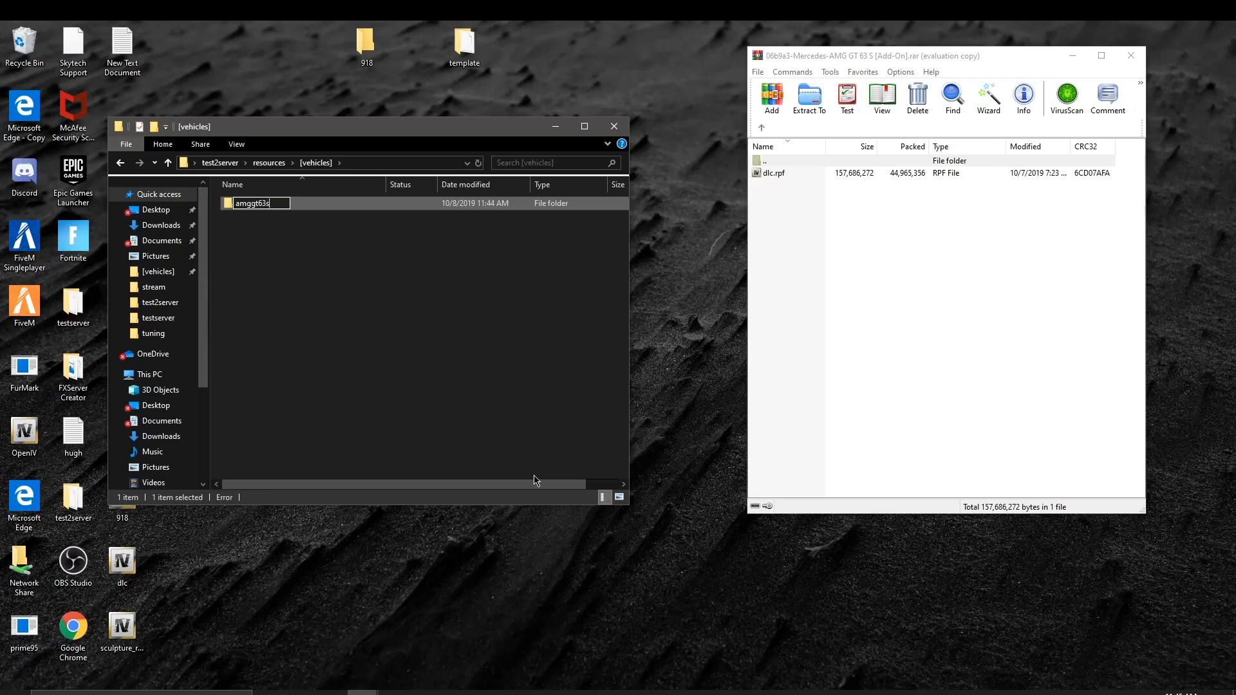
key("Return")
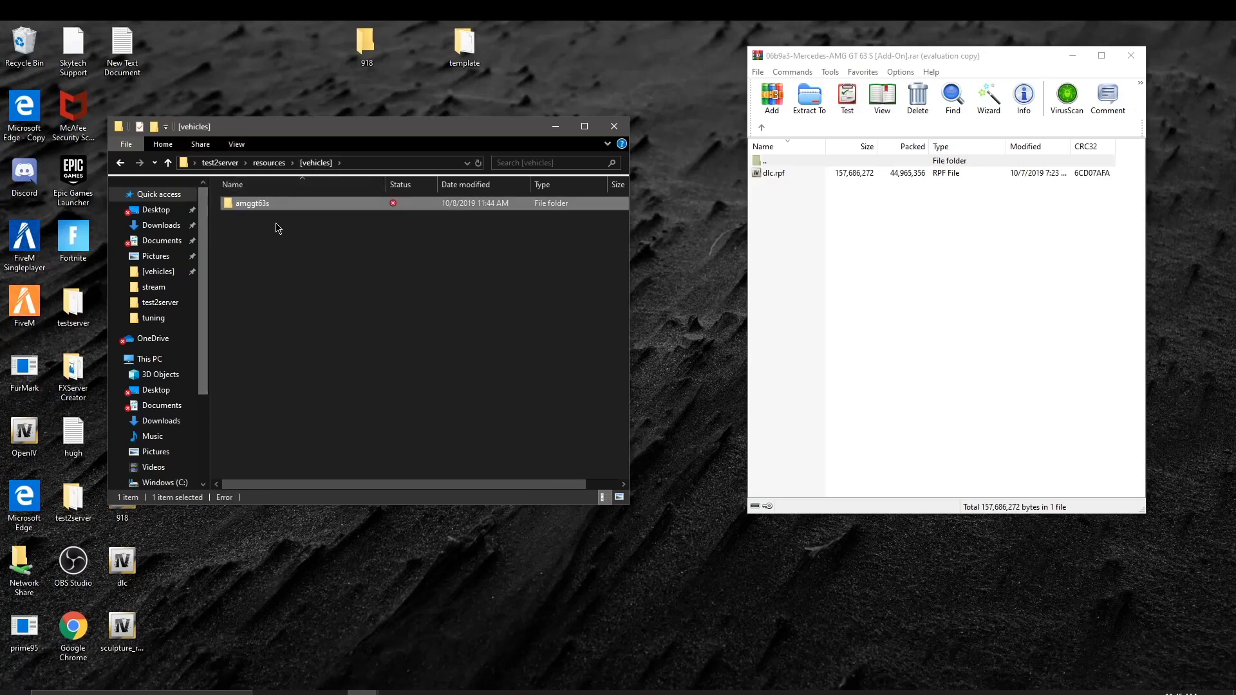
double_click(299, 212)
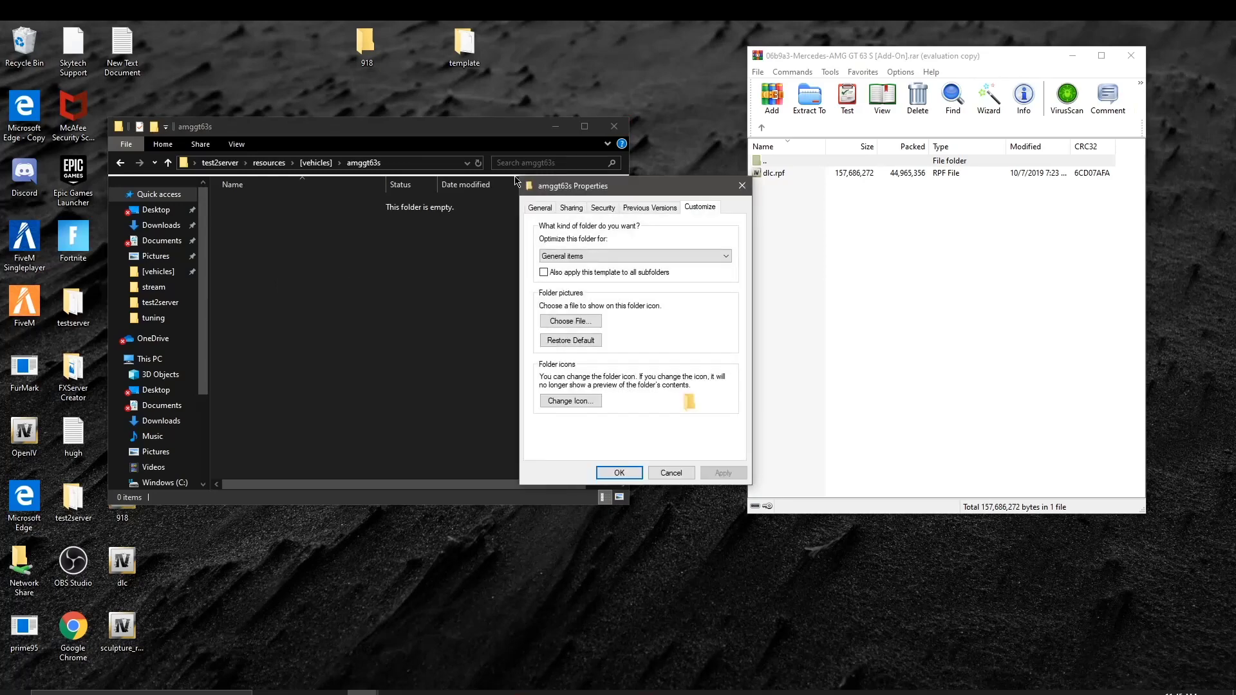
Step: Close the Properties dialog, make a stream folder in amggt63s, then open dlc.rpf from WinRAR
left_click(741, 185)
right_click(291, 214)
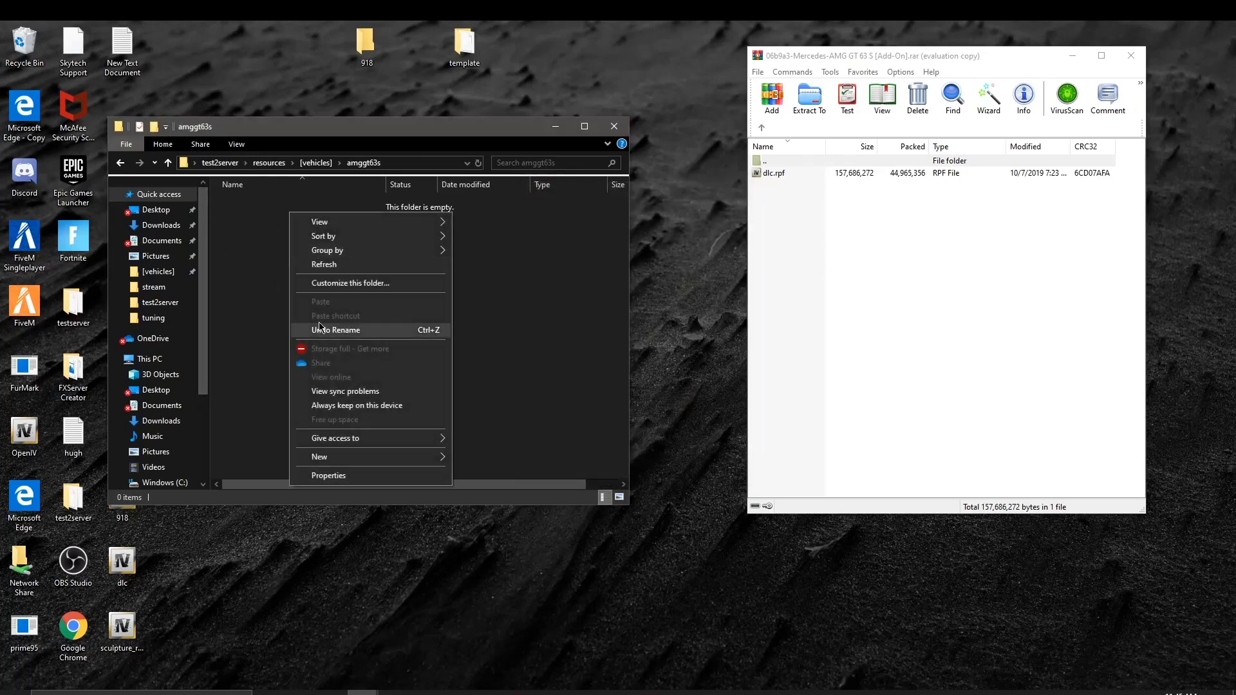
mouse_move(434, 461)
left_click(481, 458)
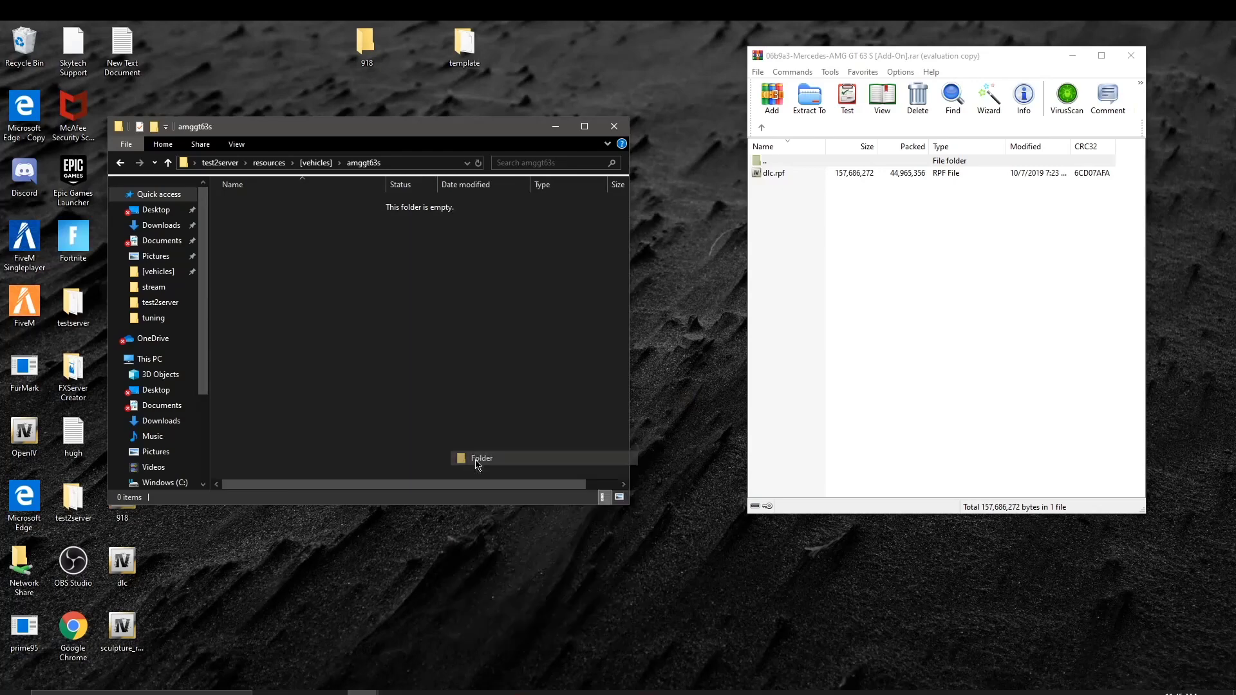
key("BackSpace")
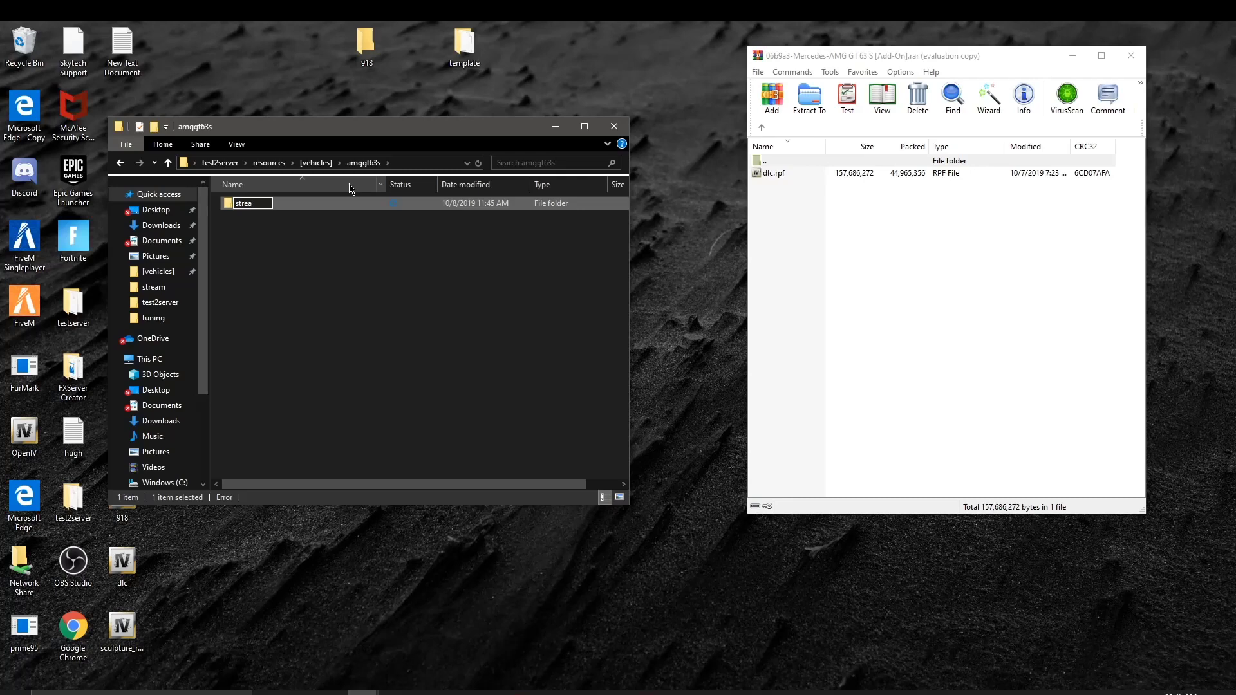
key("Return")
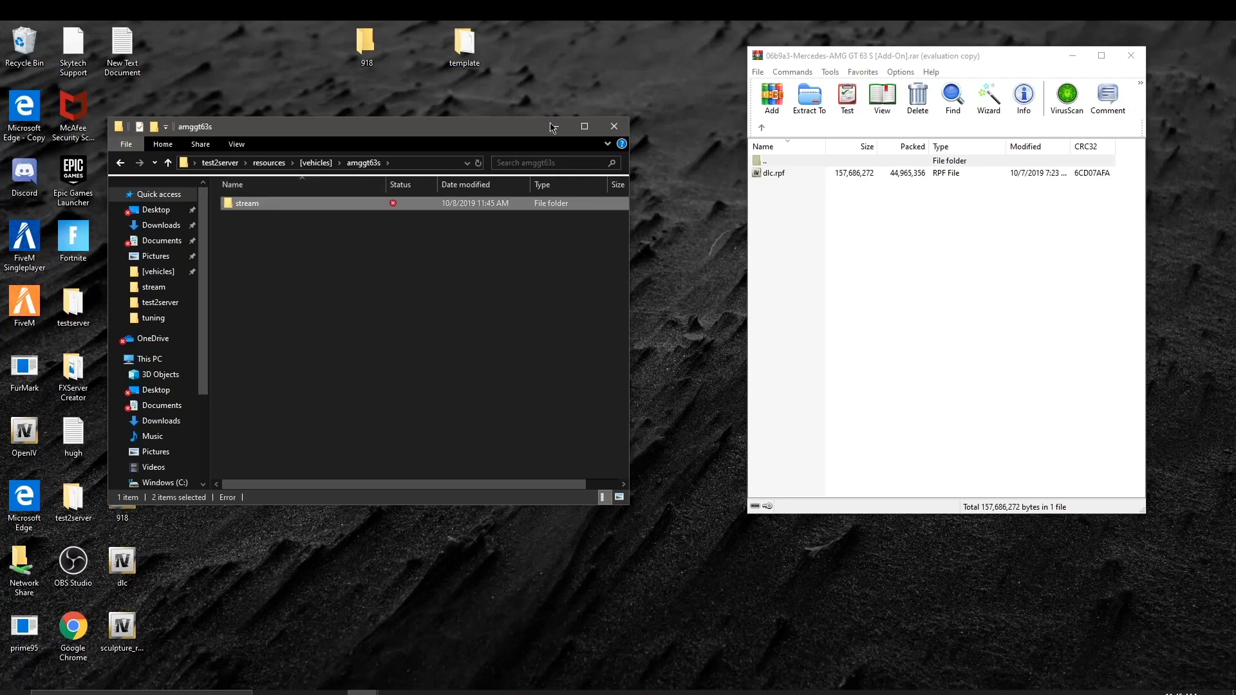
double_click(849, 177)
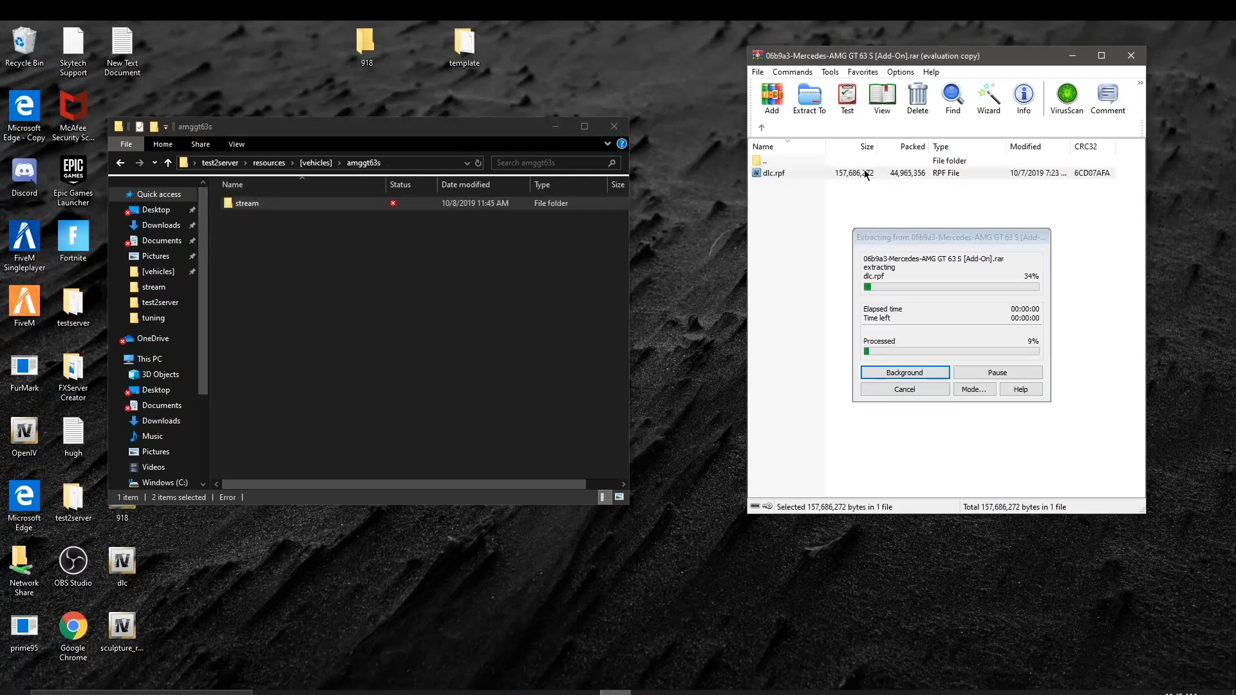
Step: Minimize the WinRAR window once dlc.rpf is open in OpenIV
left_click(1062, 56)
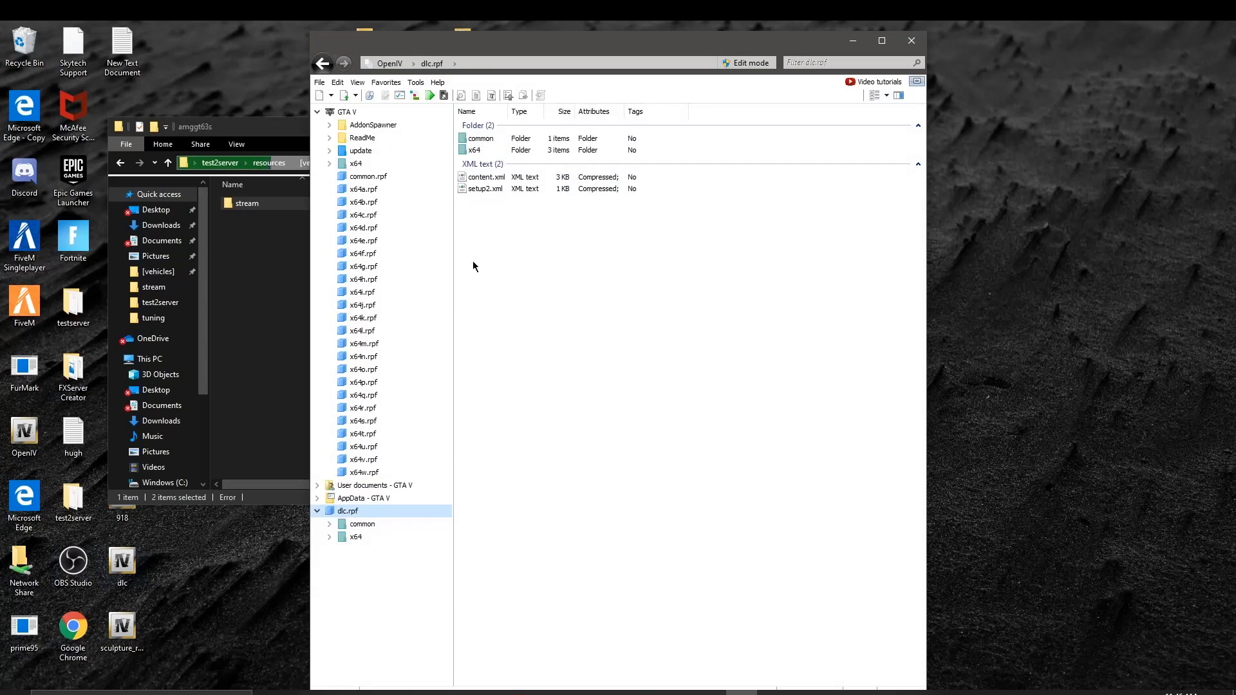
Step: Move OpenIV to the right half of the screen and browse dlc.rpf's x64 folders
left_click_drag(772, 53, 1079, 36)
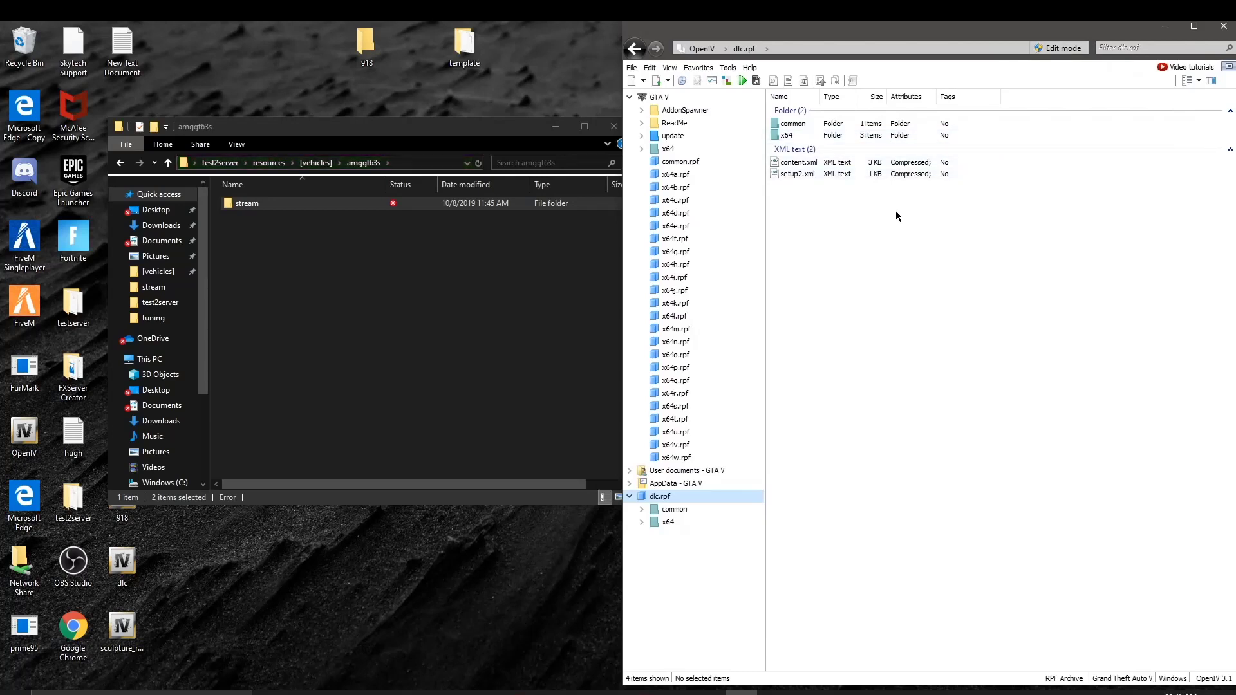
double_click(795, 136)
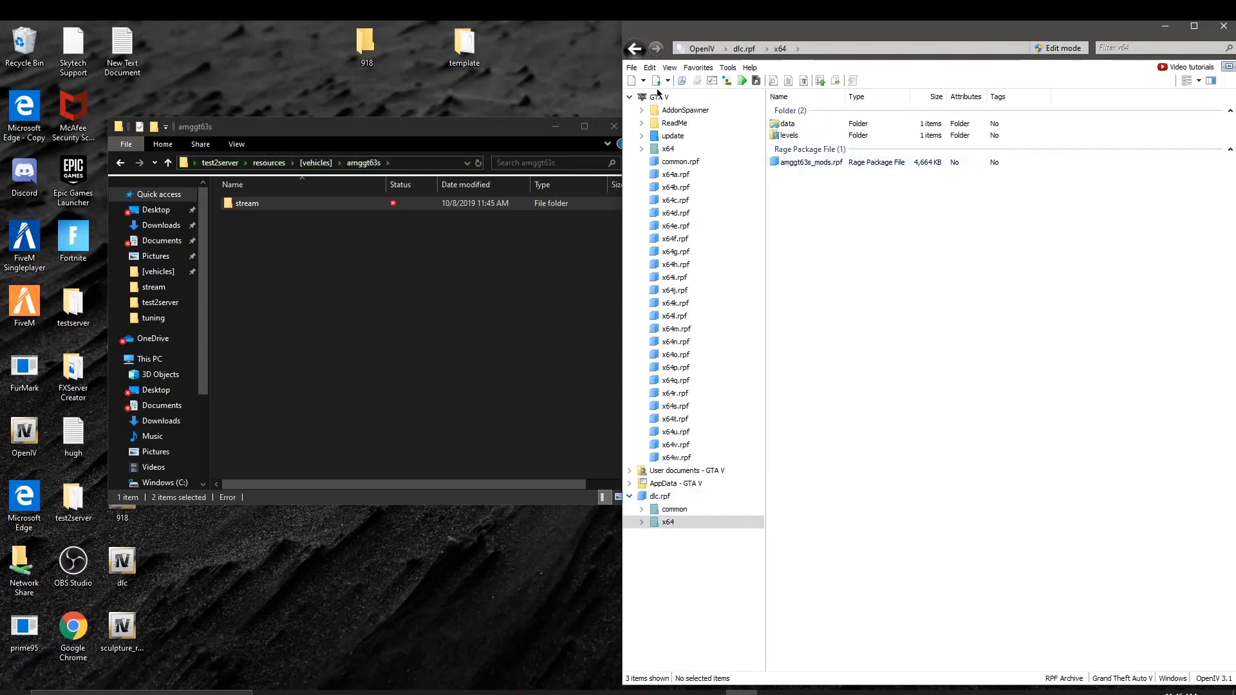
double_click(805, 134)
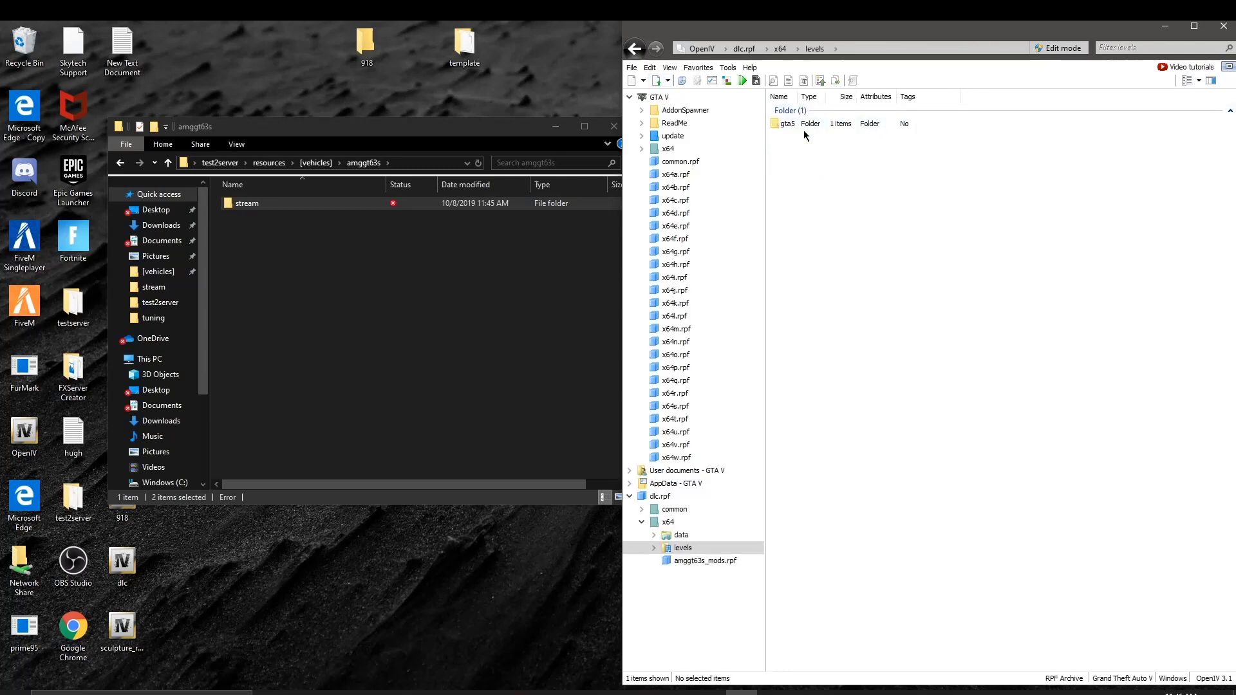
double_click(805, 127)
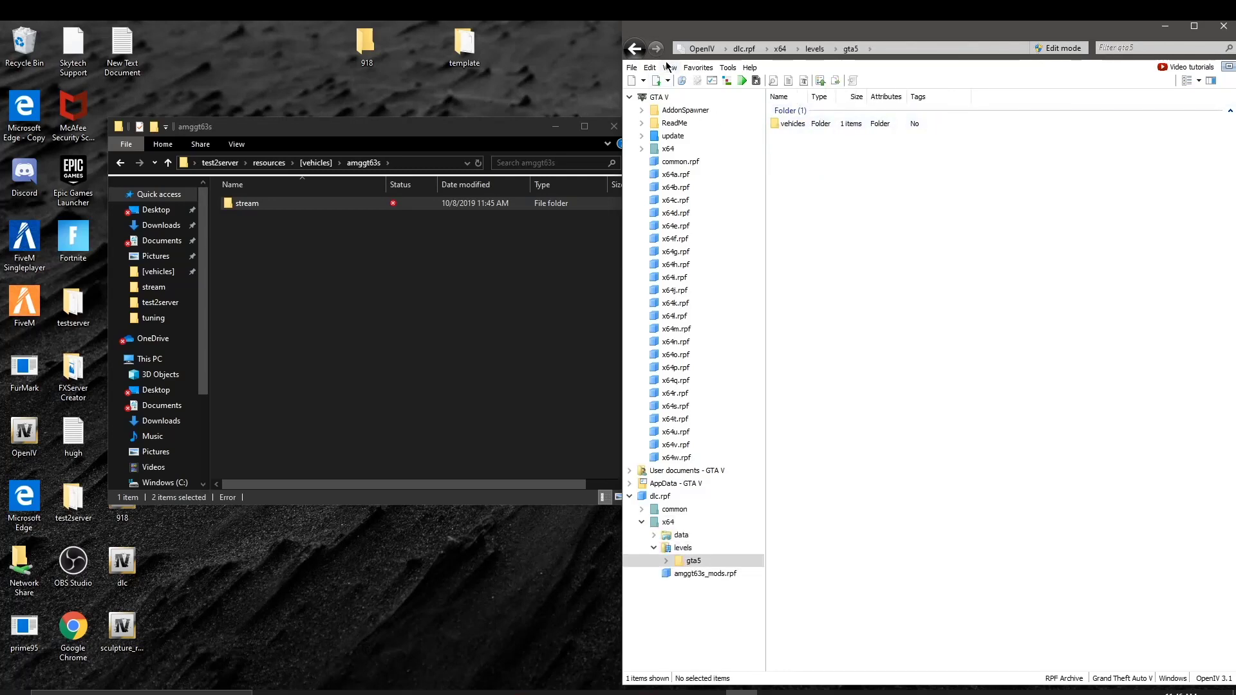
left_click(634, 49)
left_click(634, 50)
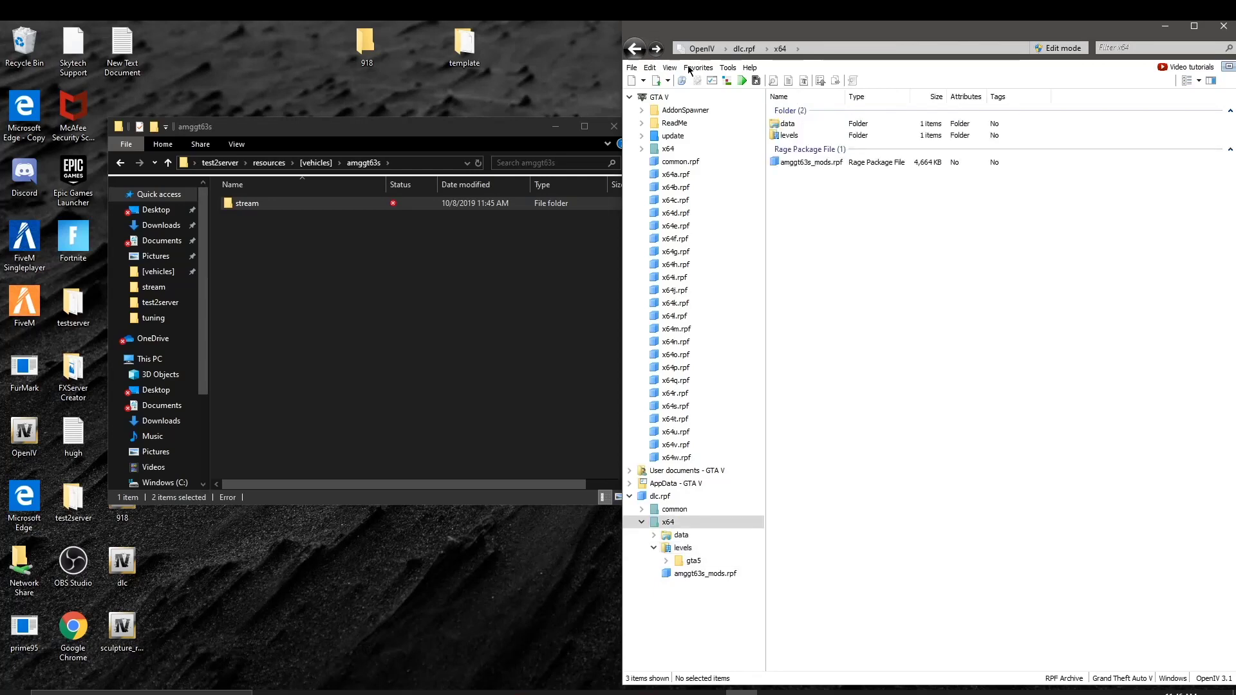
left_click_drag(775, 172, 1027, 174)
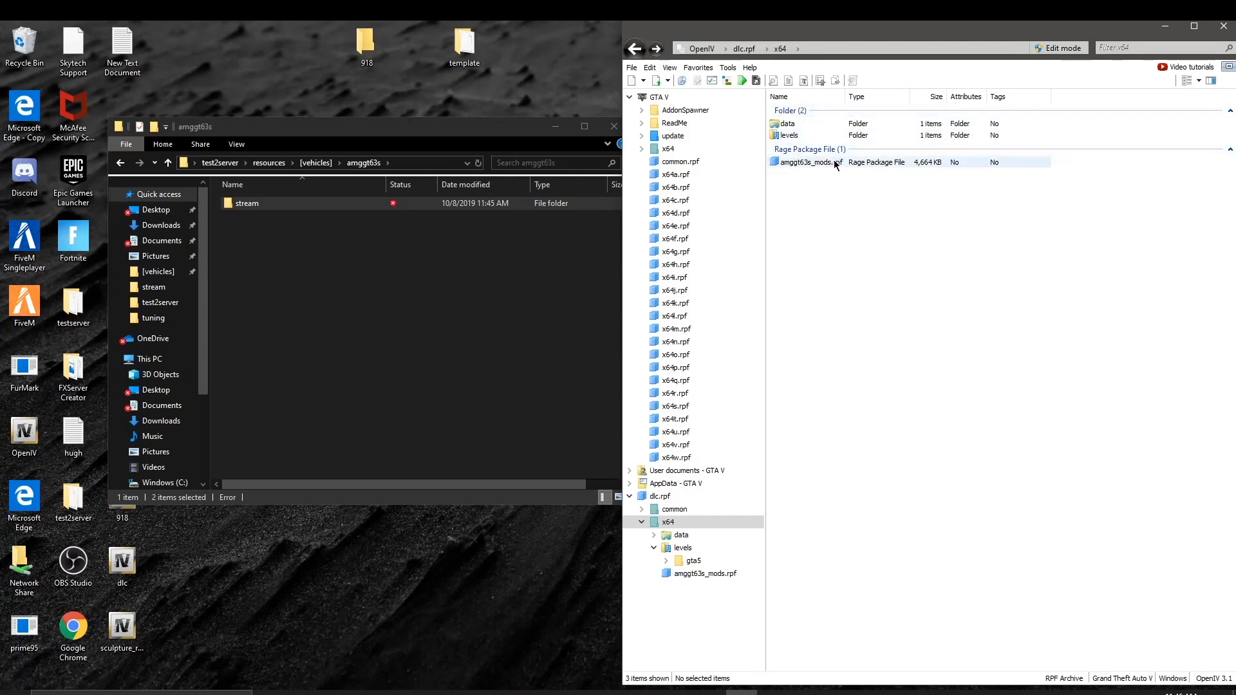
Step: Copy amggt63s.yft and amggt63s_hi.yft from levels\gta5\vehicles\vehicles.rpf into the stream folder
double_click(816, 138)
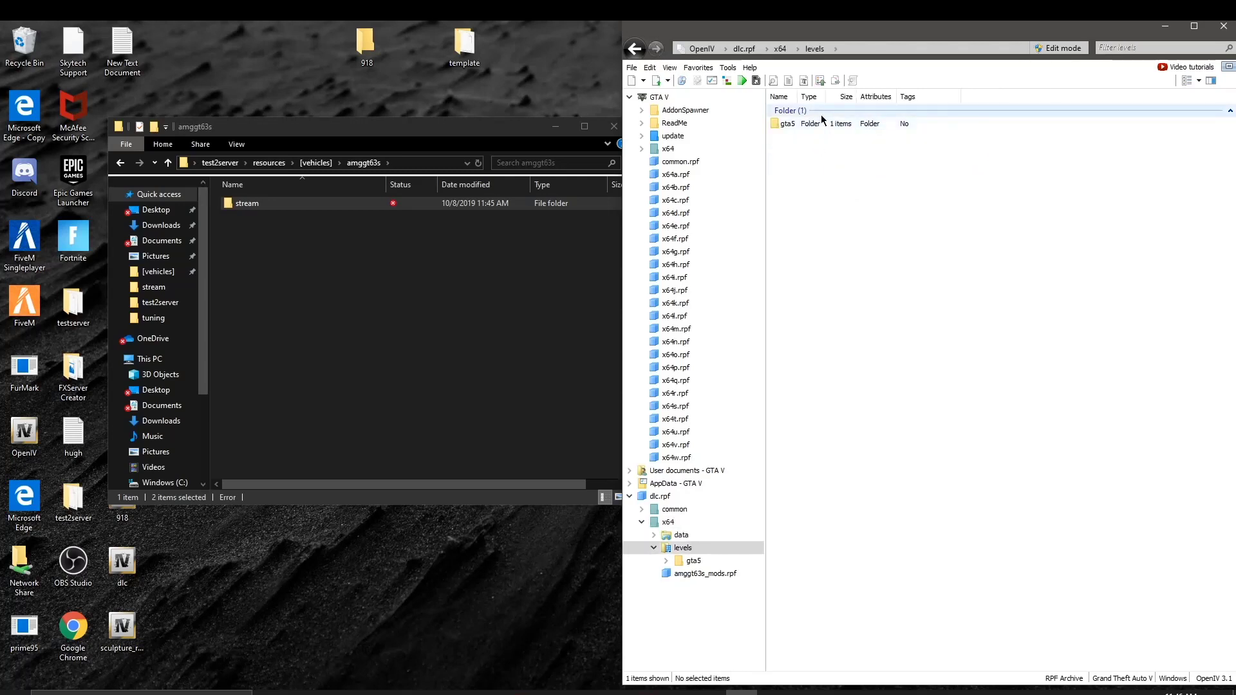
double_click(827, 129)
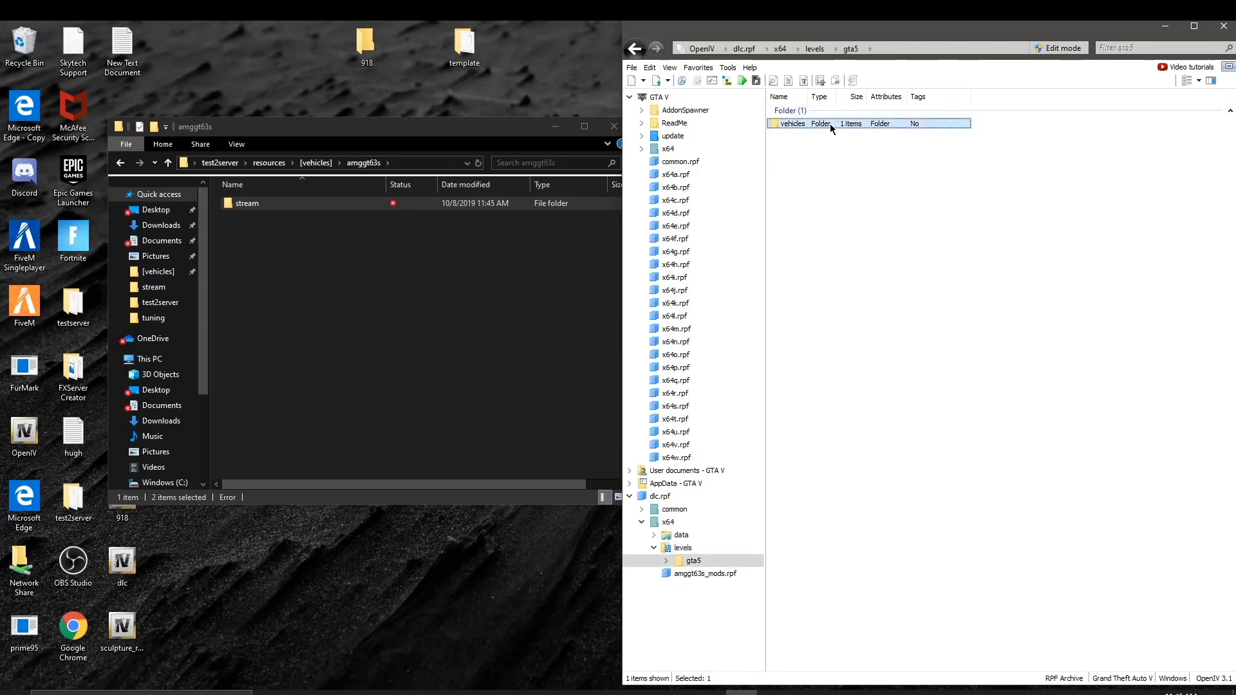
double_click(829, 124)
double_click(799, 123)
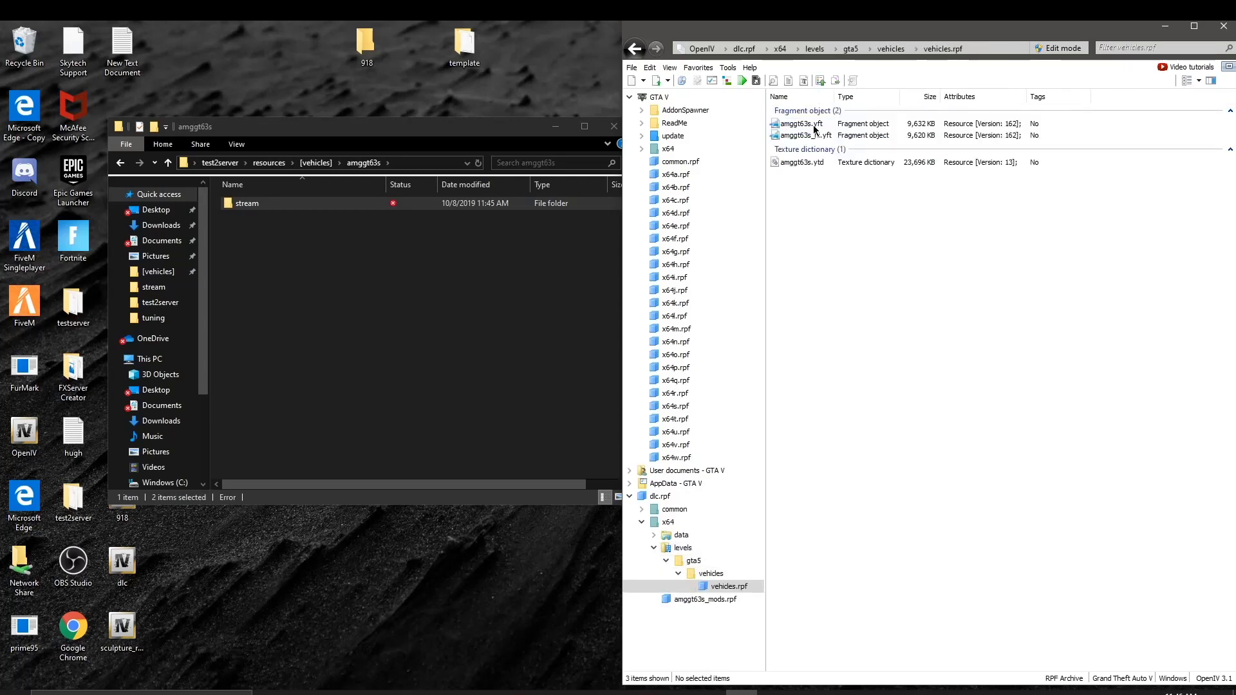
left_click(805, 135)
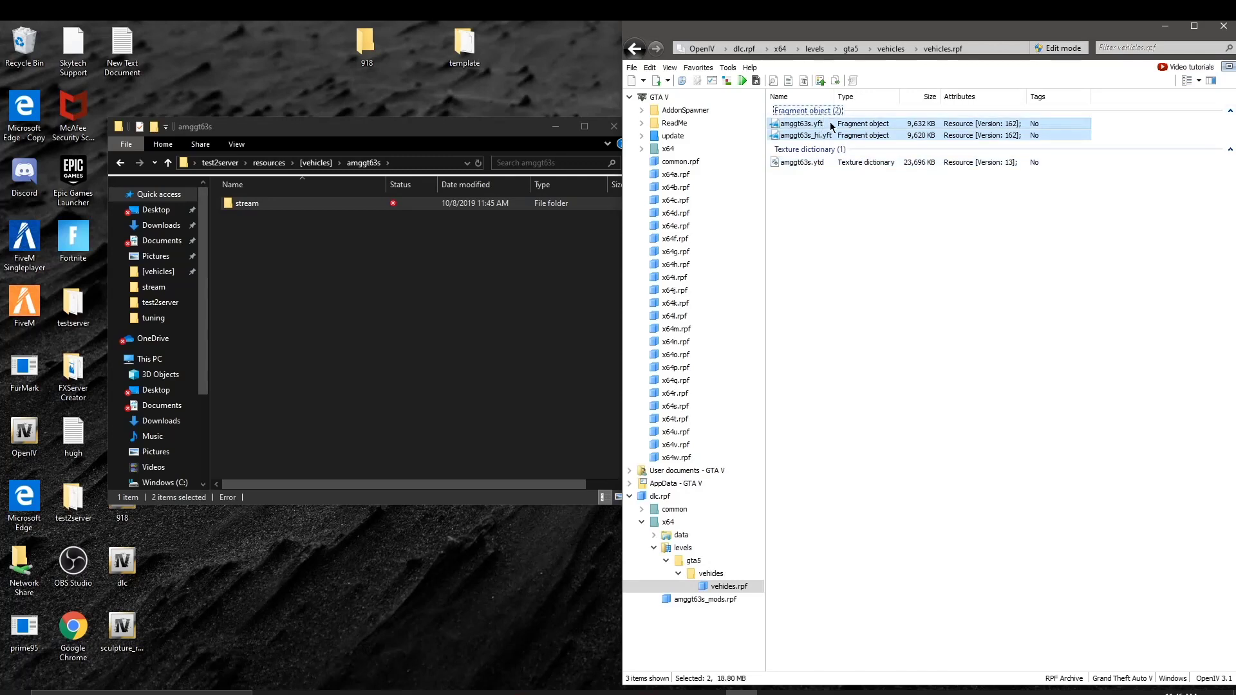
left_click(808, 123, "shift")
left_click_drag(804, 139, 289, 199)
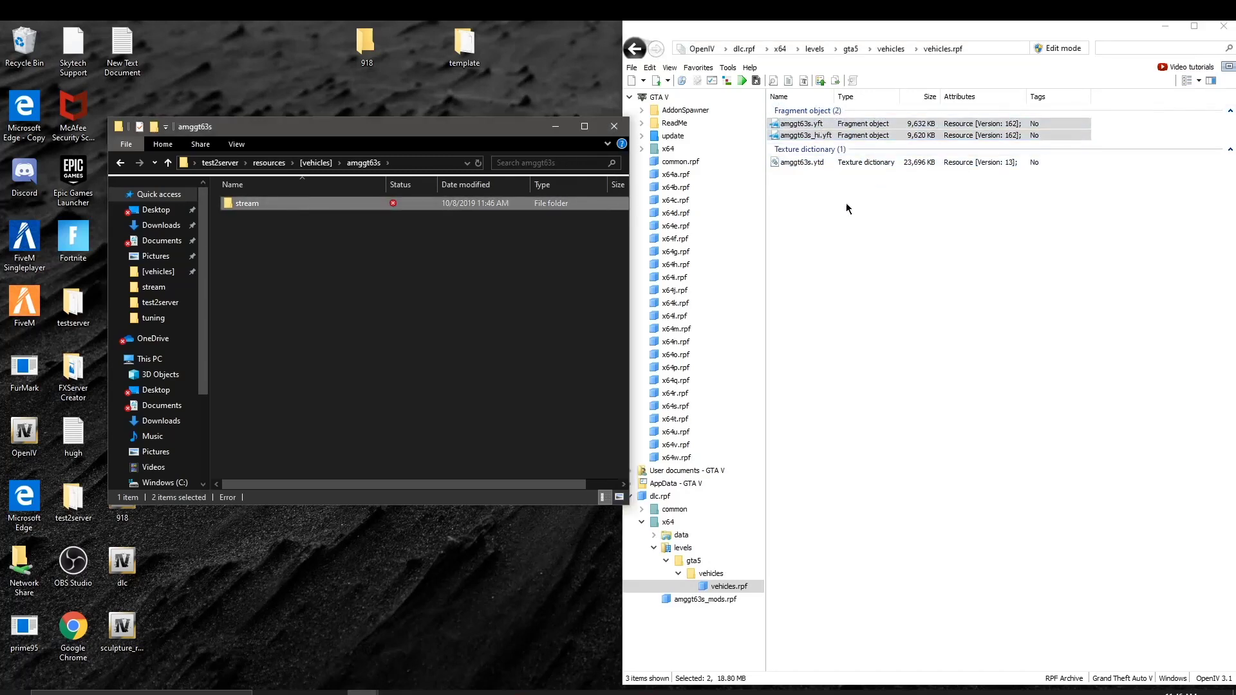
Step: Open the stream folder and copy amggt63s.ytd into it from vehicles.rpf, then return OpenIV to vehicles
left_click(285, 210)
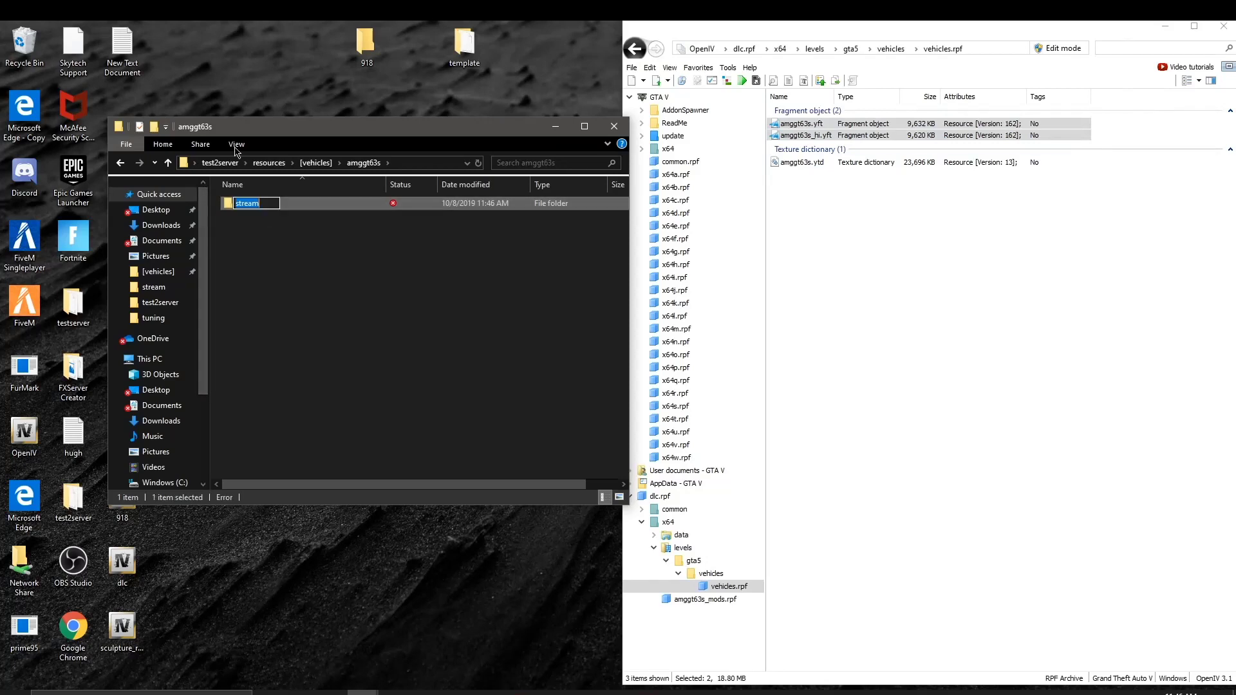
double_click(347, 204)
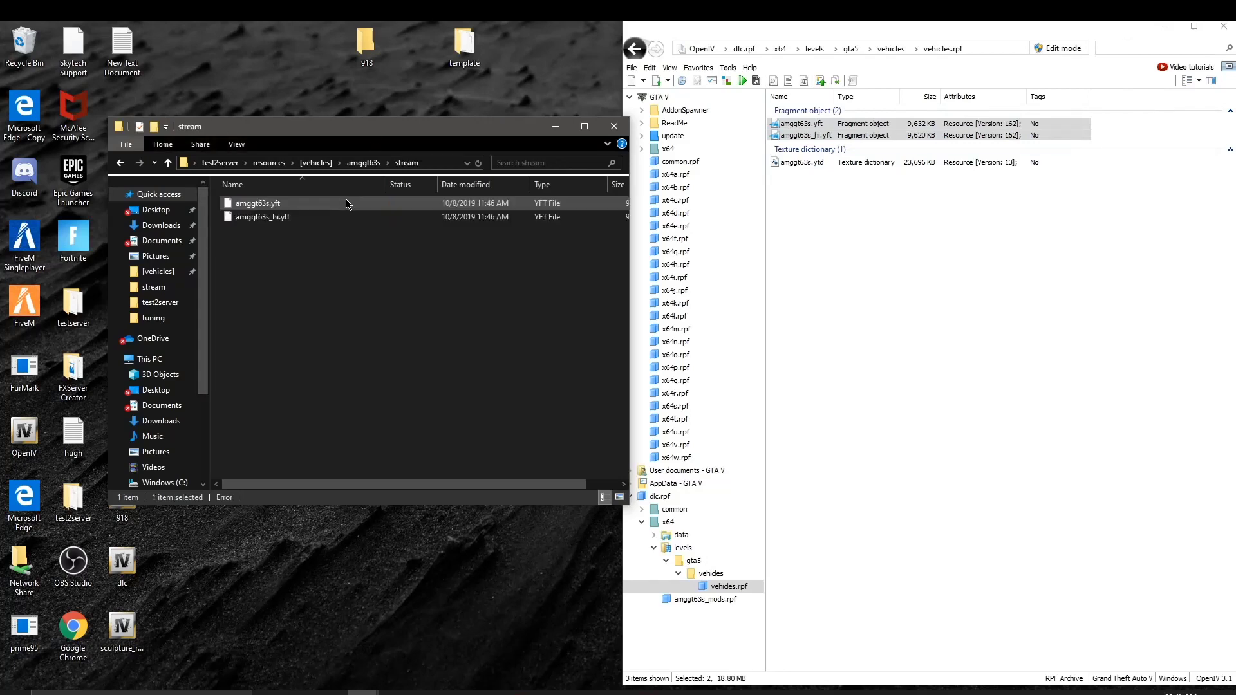
left_click(818, 170)
left_click(813, 162)
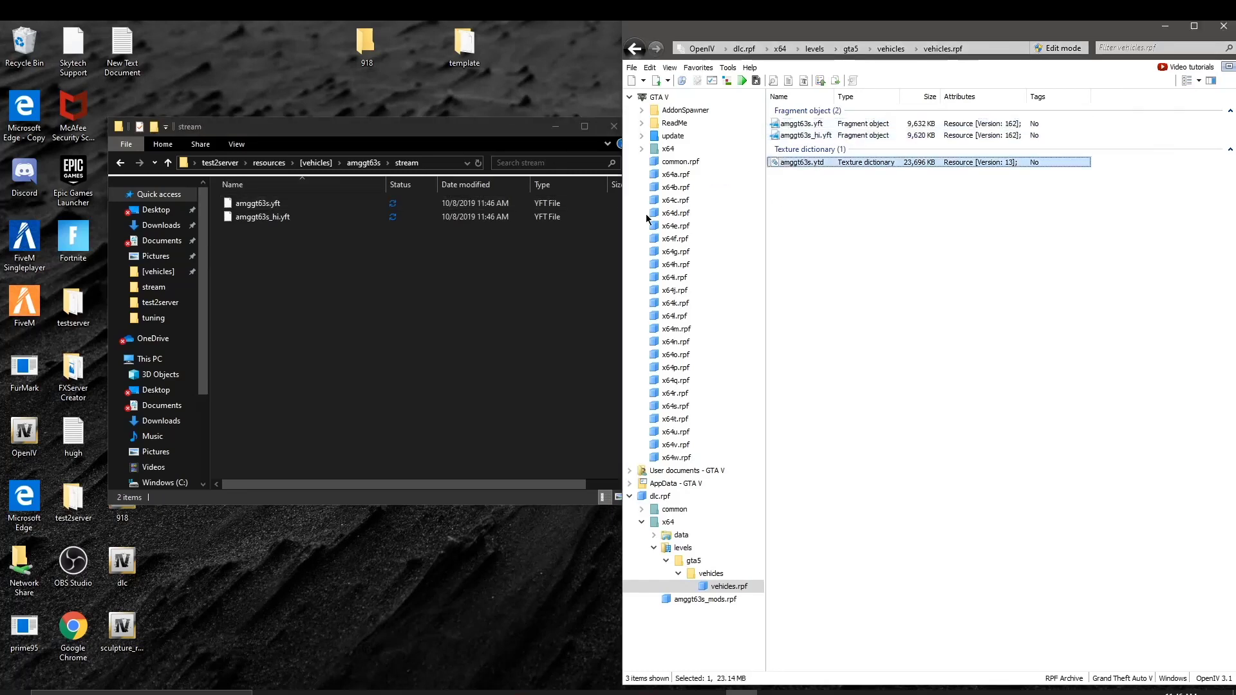
left_click_drag(286, 260, 288, 262)
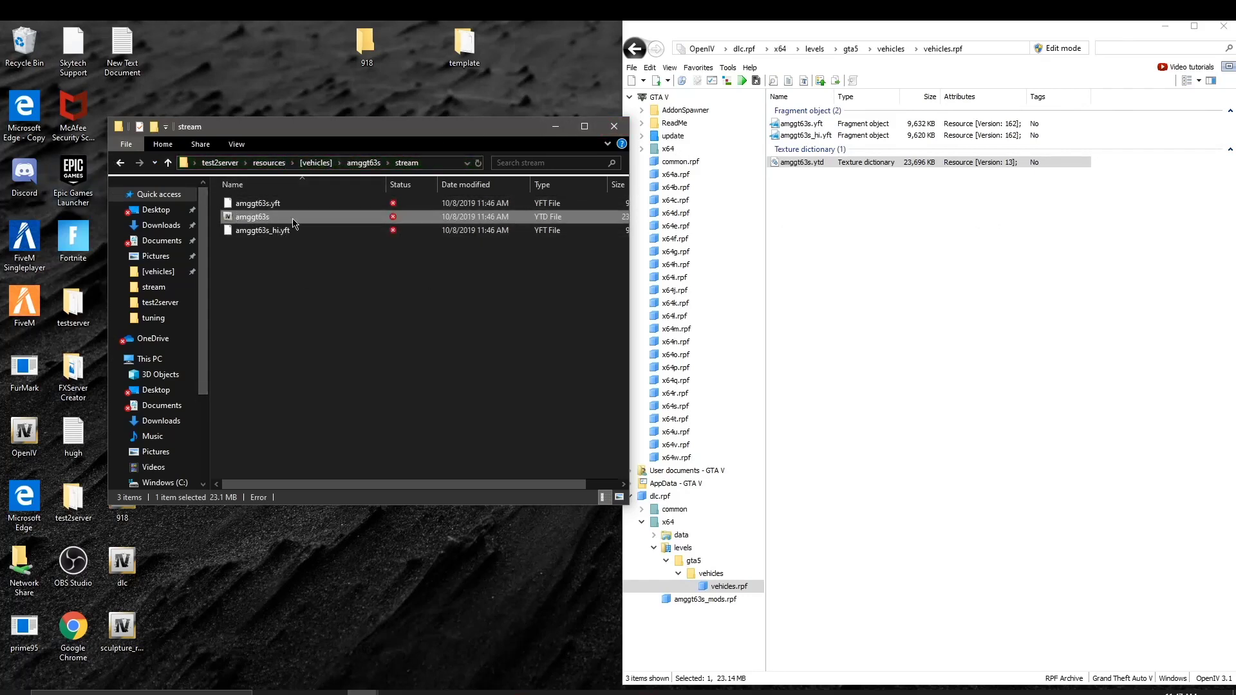
left_click(824, 215)
left_click(628, 54)
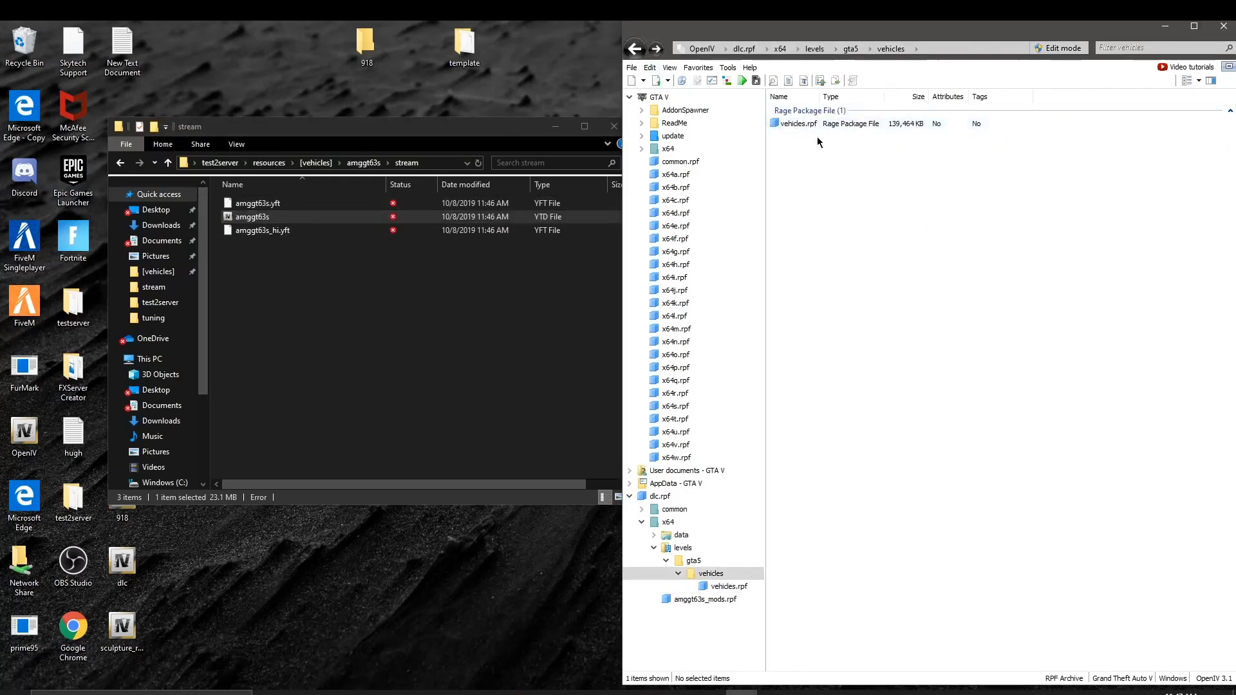
Step: Copy the five tuning-part .yft files from amggt63s_mods.rpf into the stream folder
left_click(634, 50)
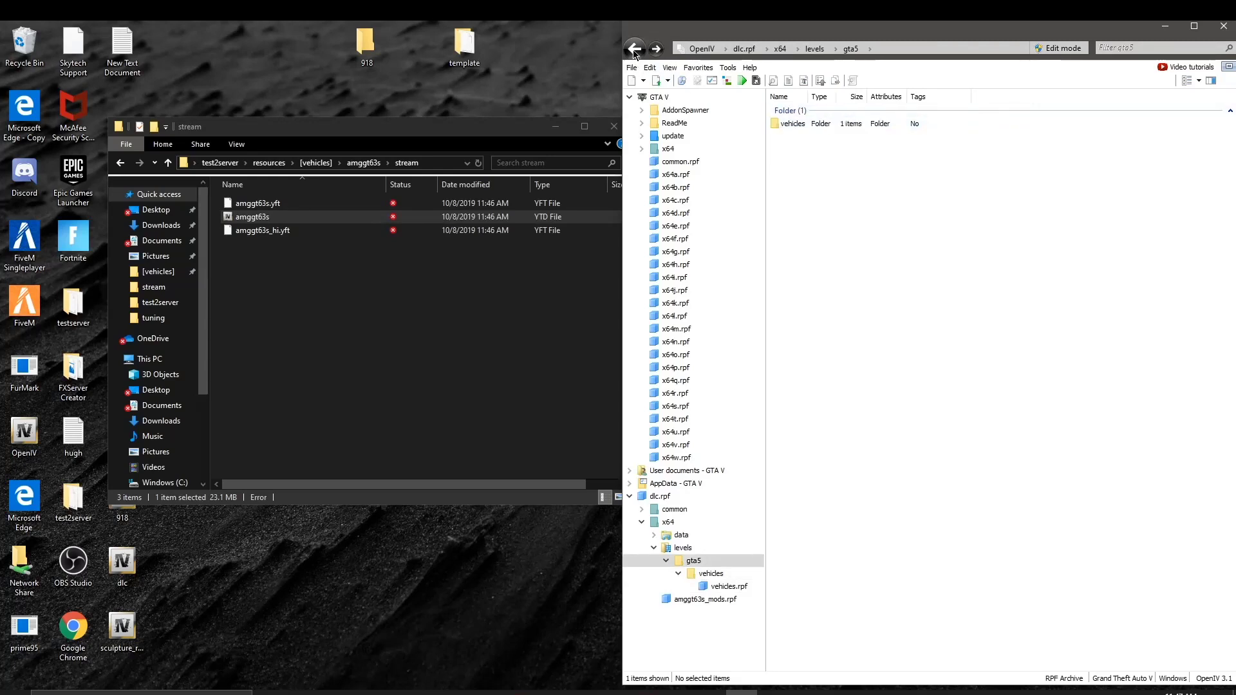
left_click(634, 50)
left_click(634, 50)
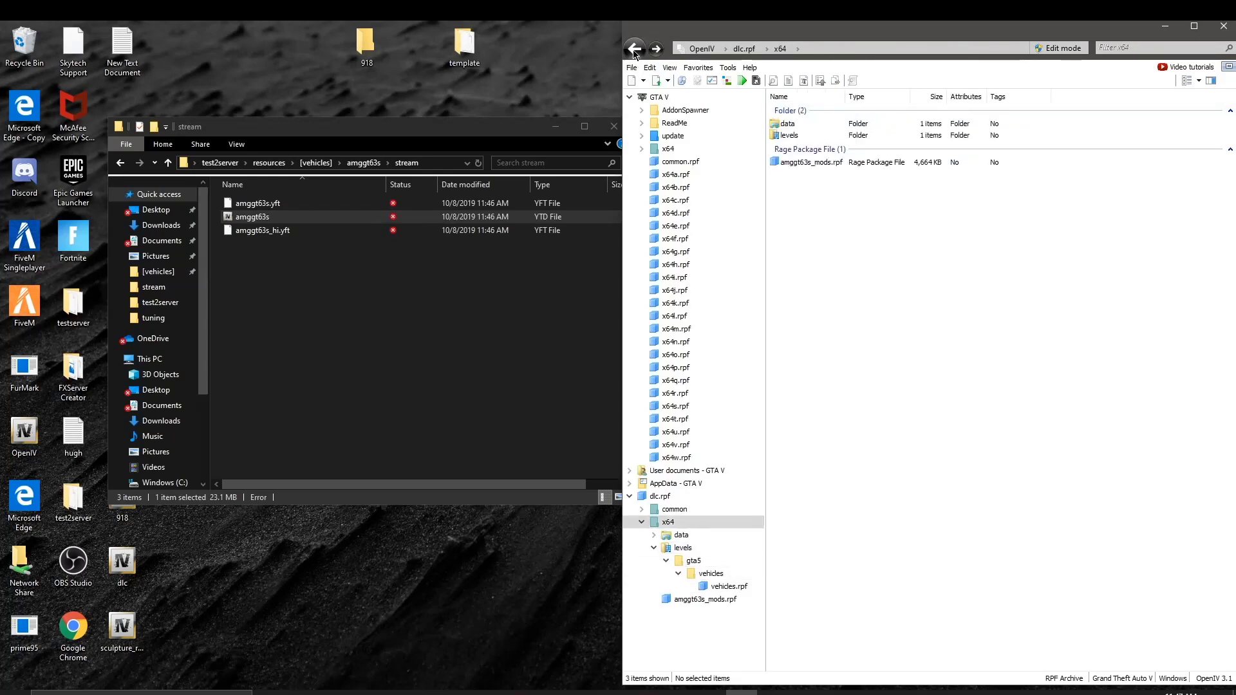
double_click(817, 162)
left_click_drag(864, 214, 743, 192)
left_click_drag(331, 256, 329, 253)
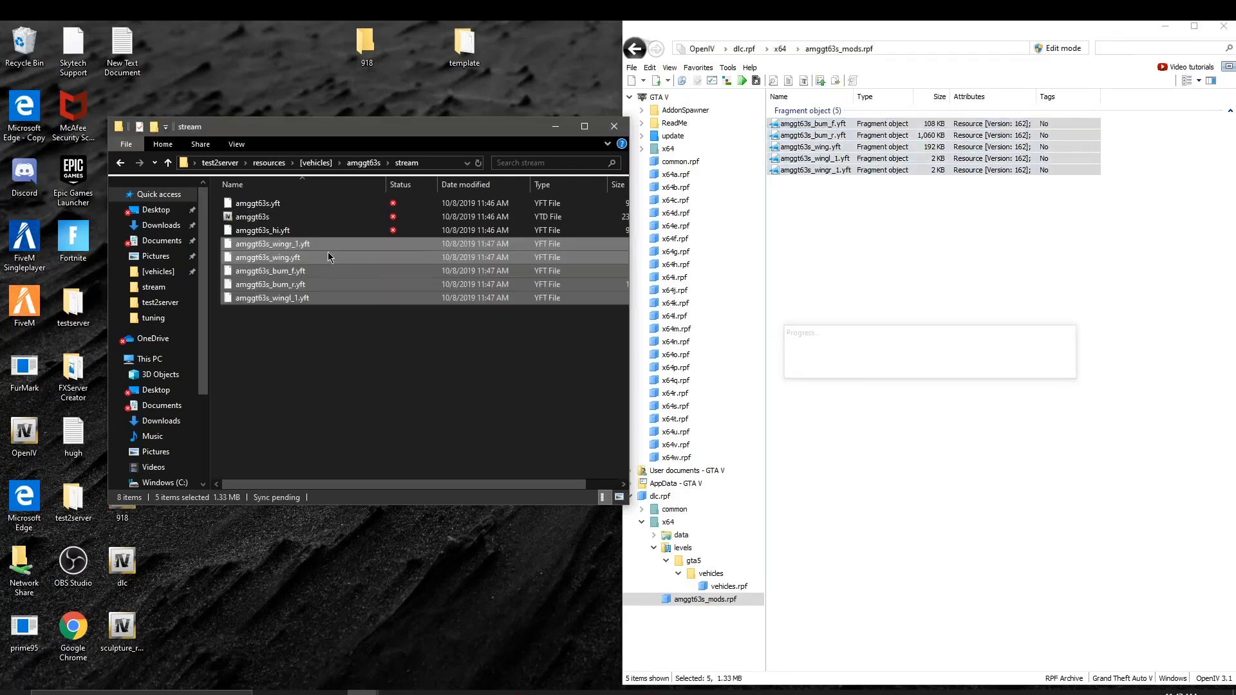
Step: Navigate OpenIV to dlc.rpf's common\data folder and select its four .meta files
left_click(632, 54)
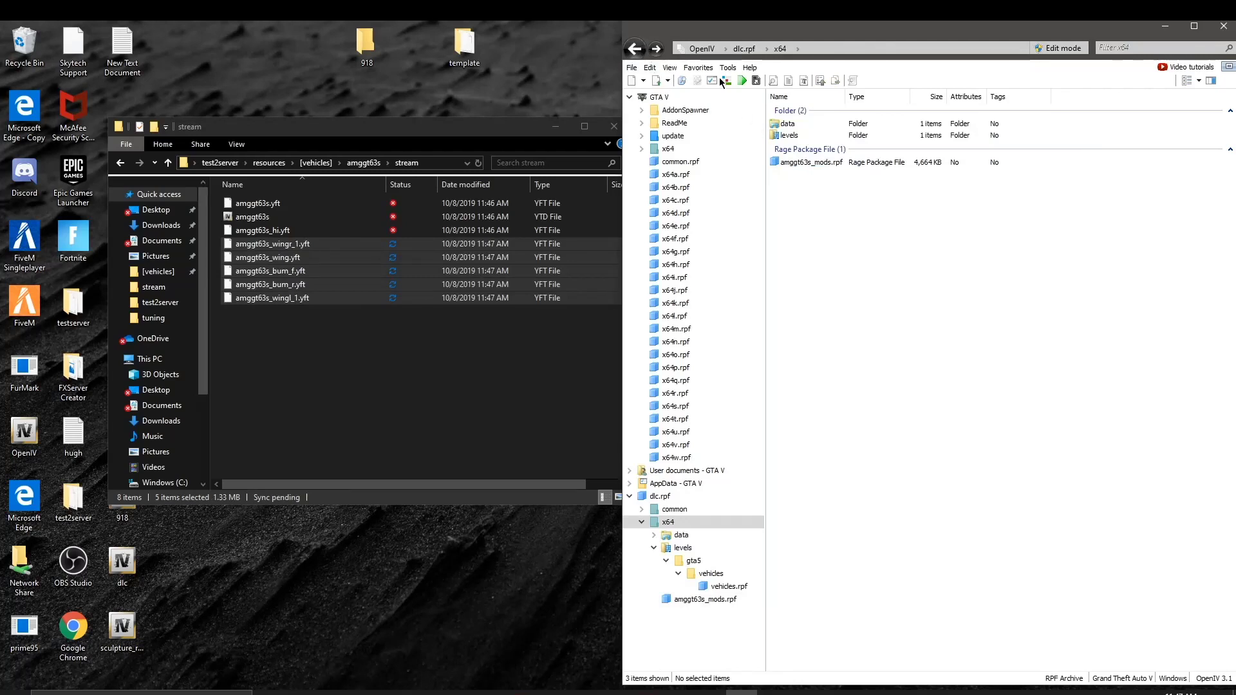
double_click(791, 123)
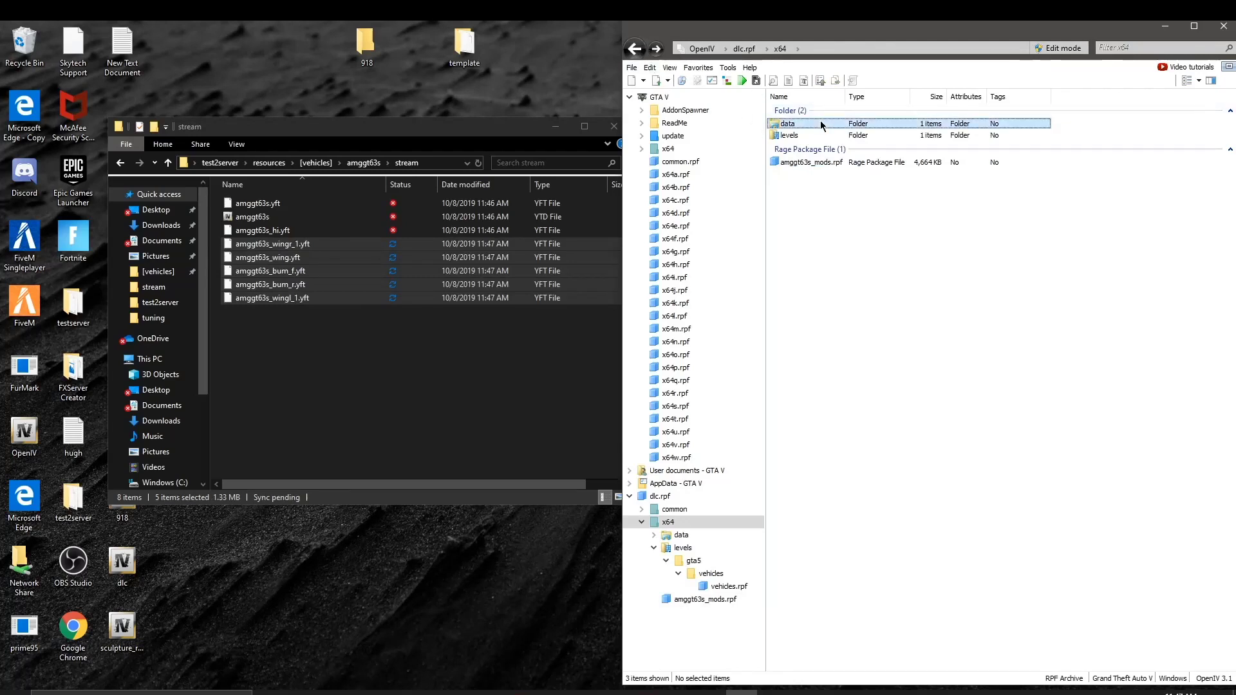
left_click(634, 49)
left_click(634, 48)
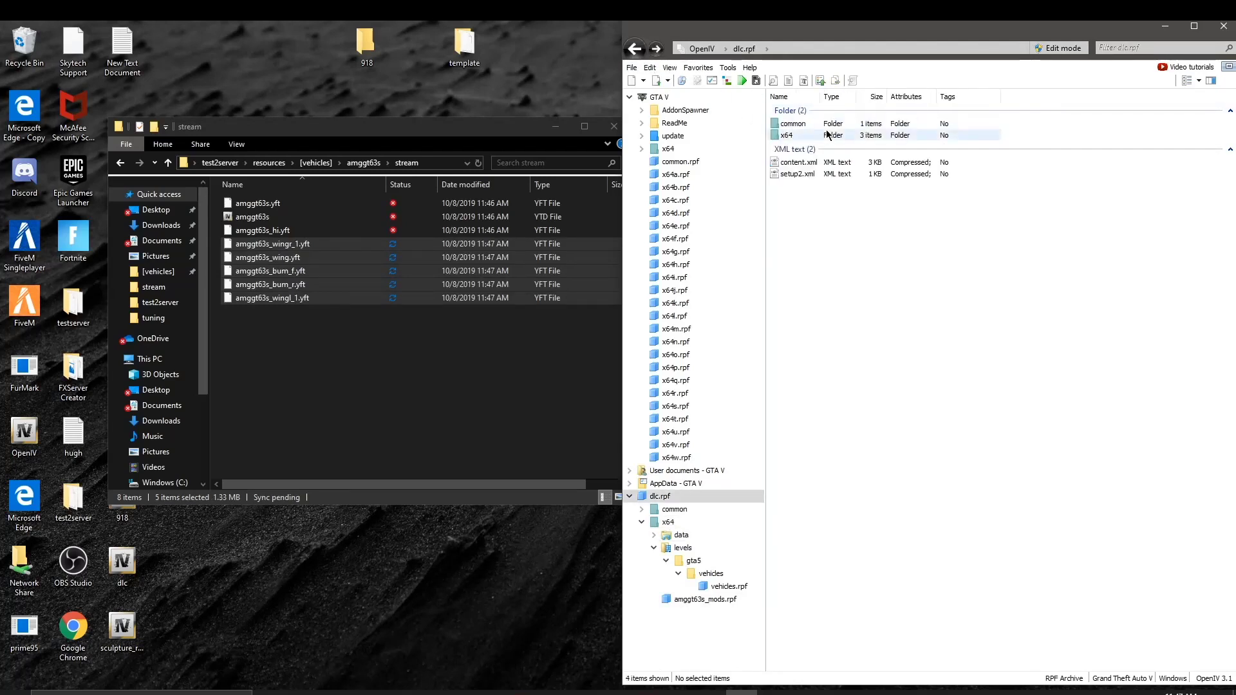
double_click(827, 125)
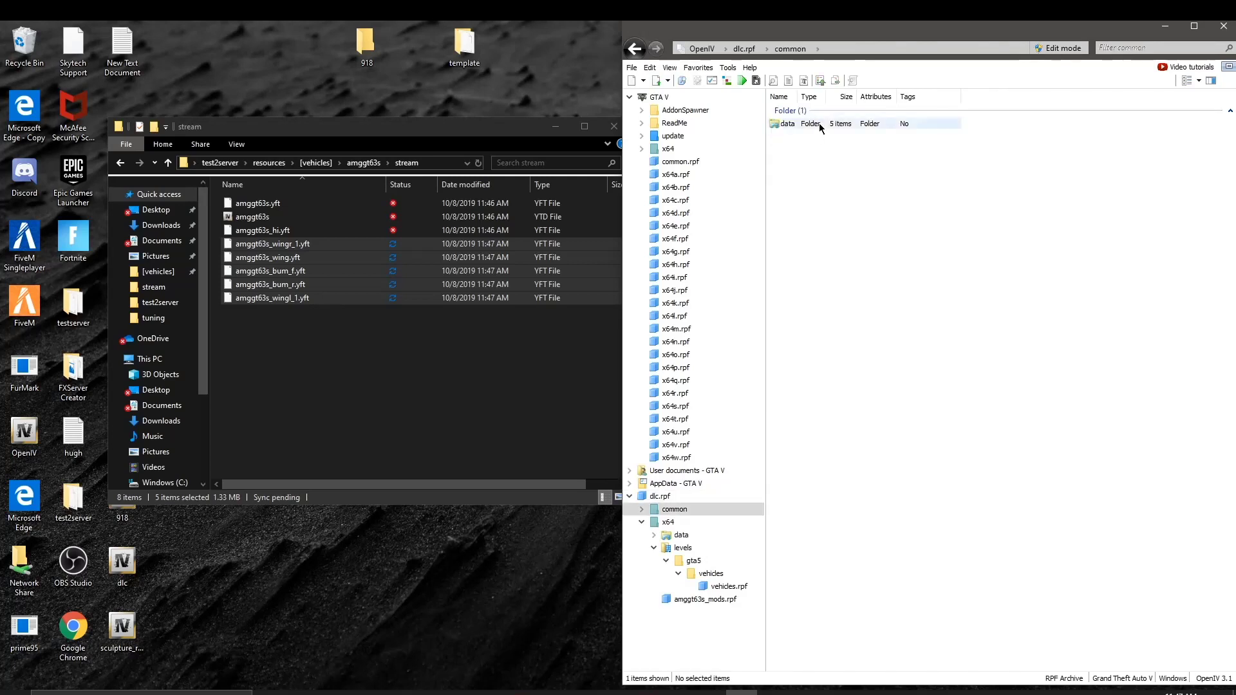
double_click(821, 125)
left_click_drag(823, 244, 837, 152)
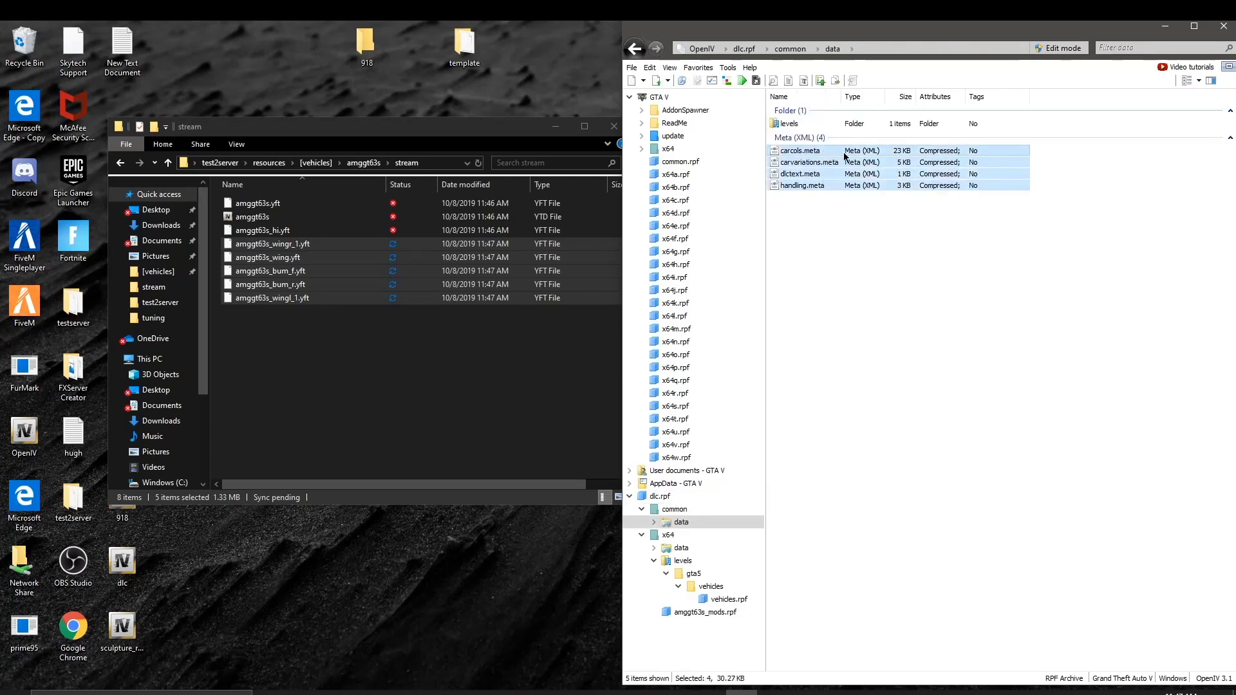
Step: Copy the four .meta files into the amggt63s folder and delete dlctext.meta
left_click(364, 162)
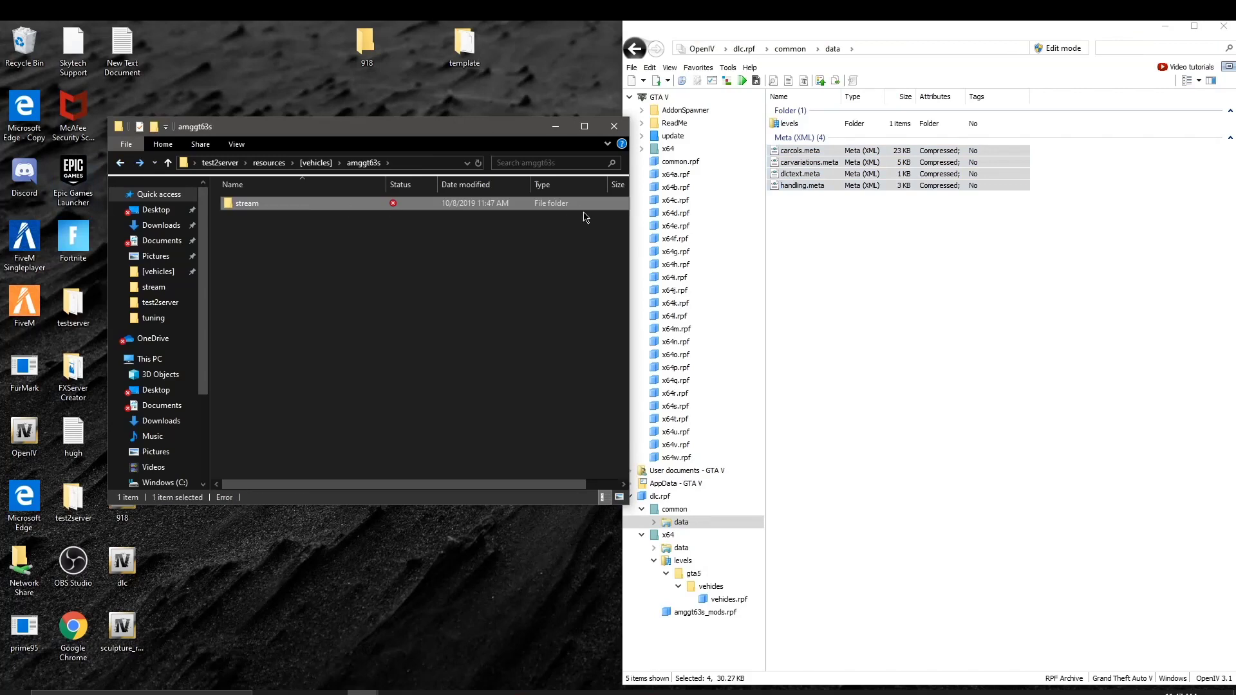
left_click_drag(840, 171, 343, 249)
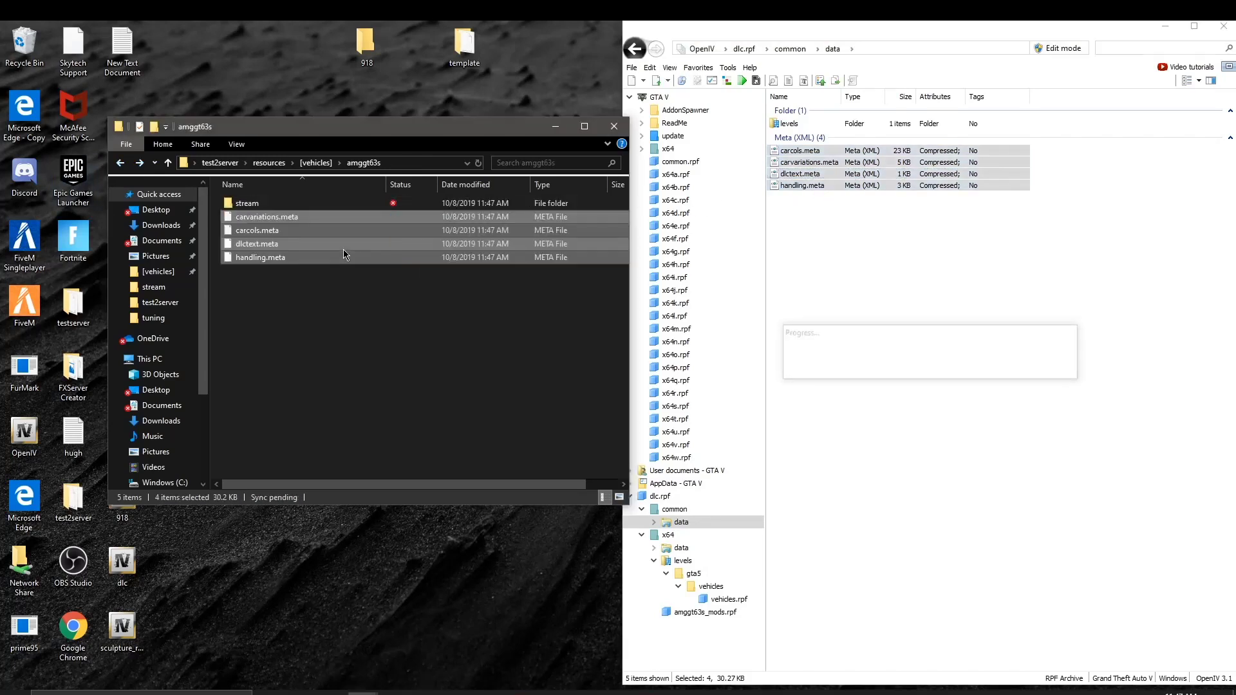
left_click(312, 247)
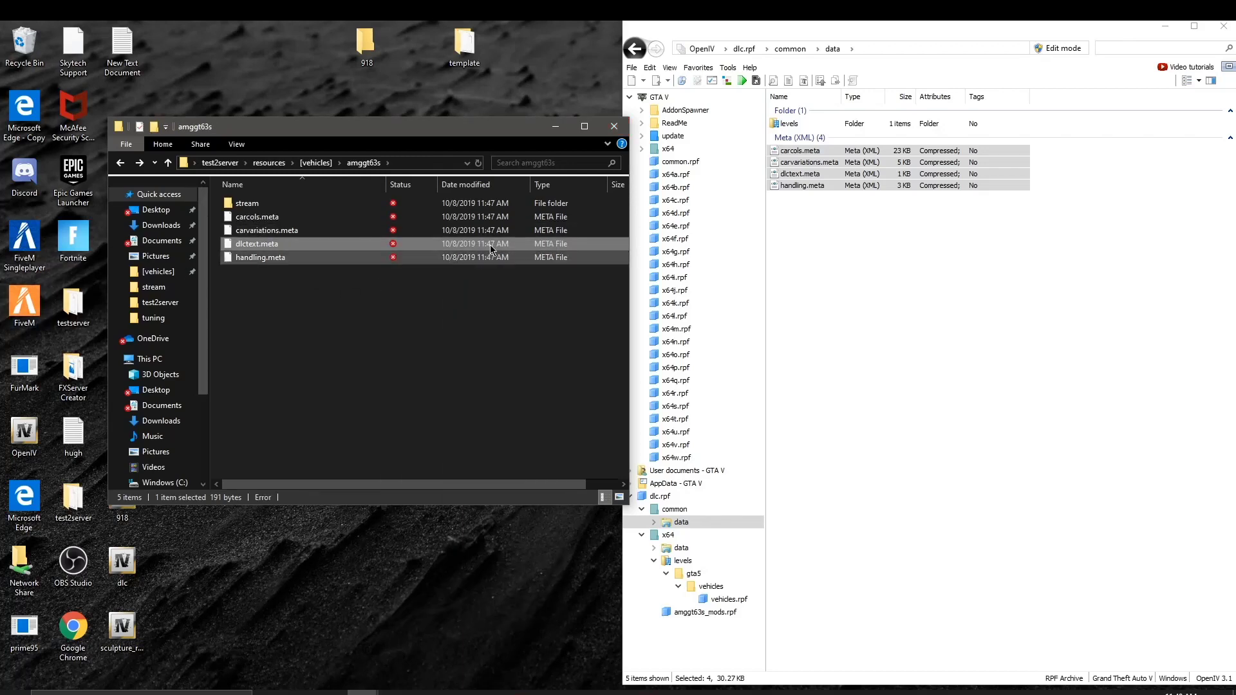
right_click(348, 278)
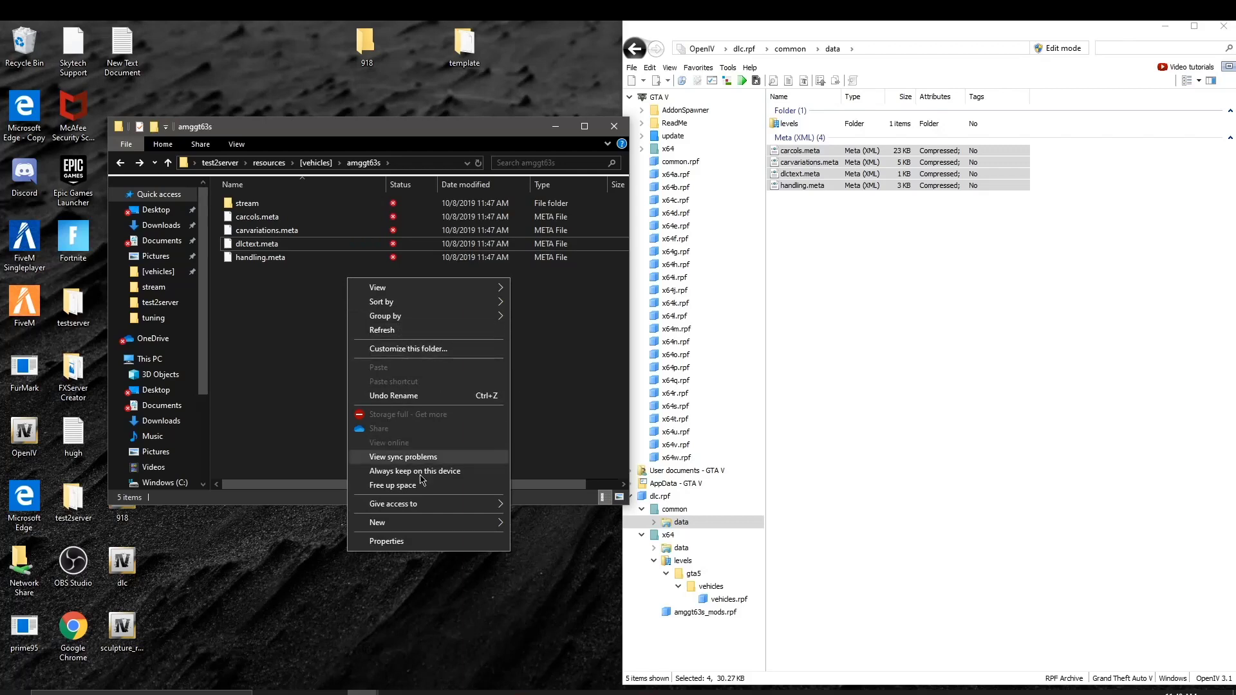
mouse_move(444, 522)
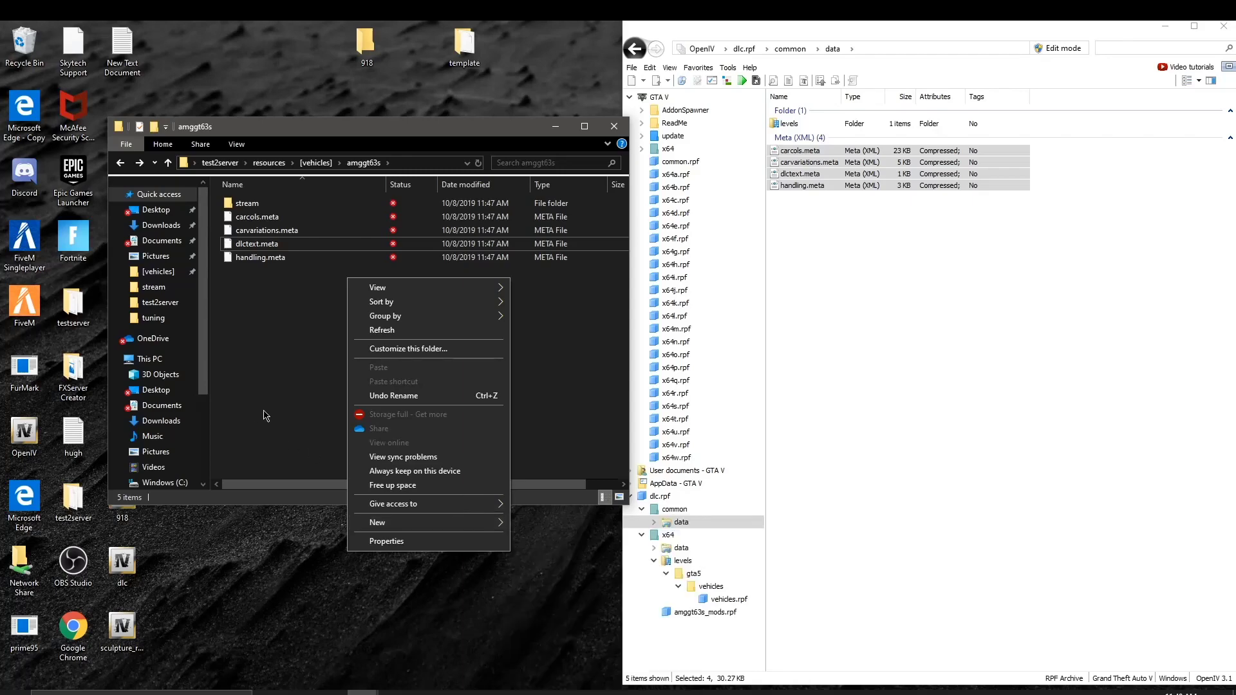
right_click(291, 246)
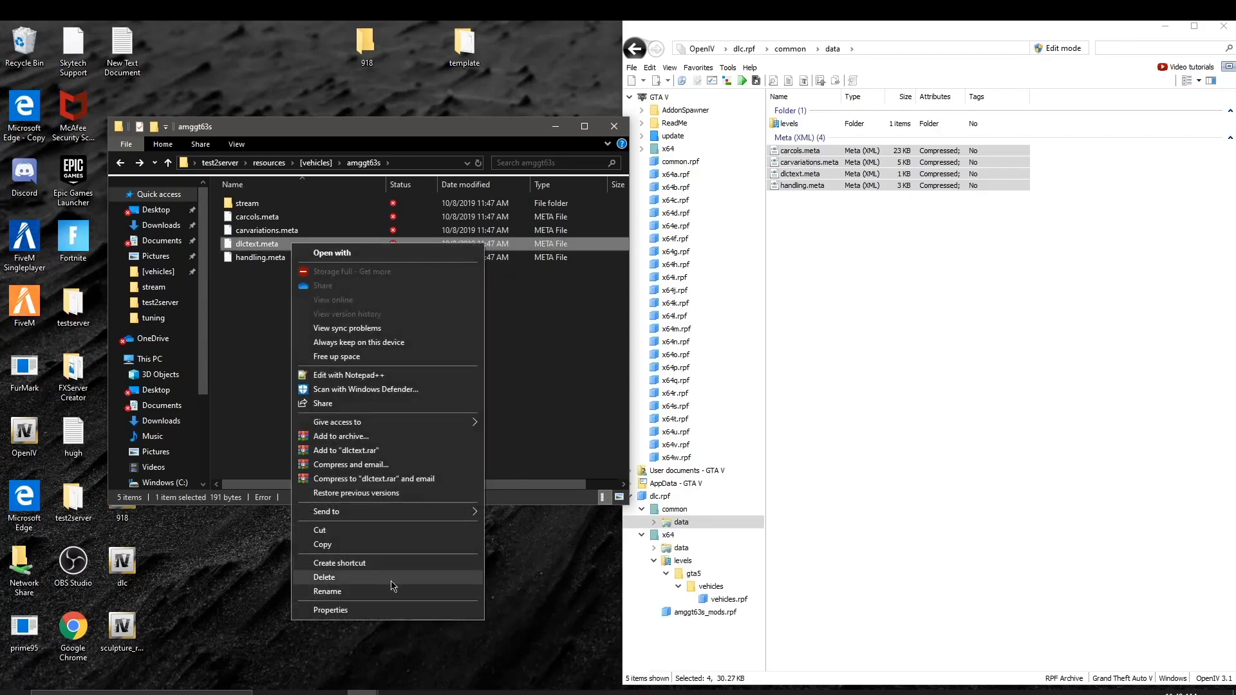
left_click(393, 578)
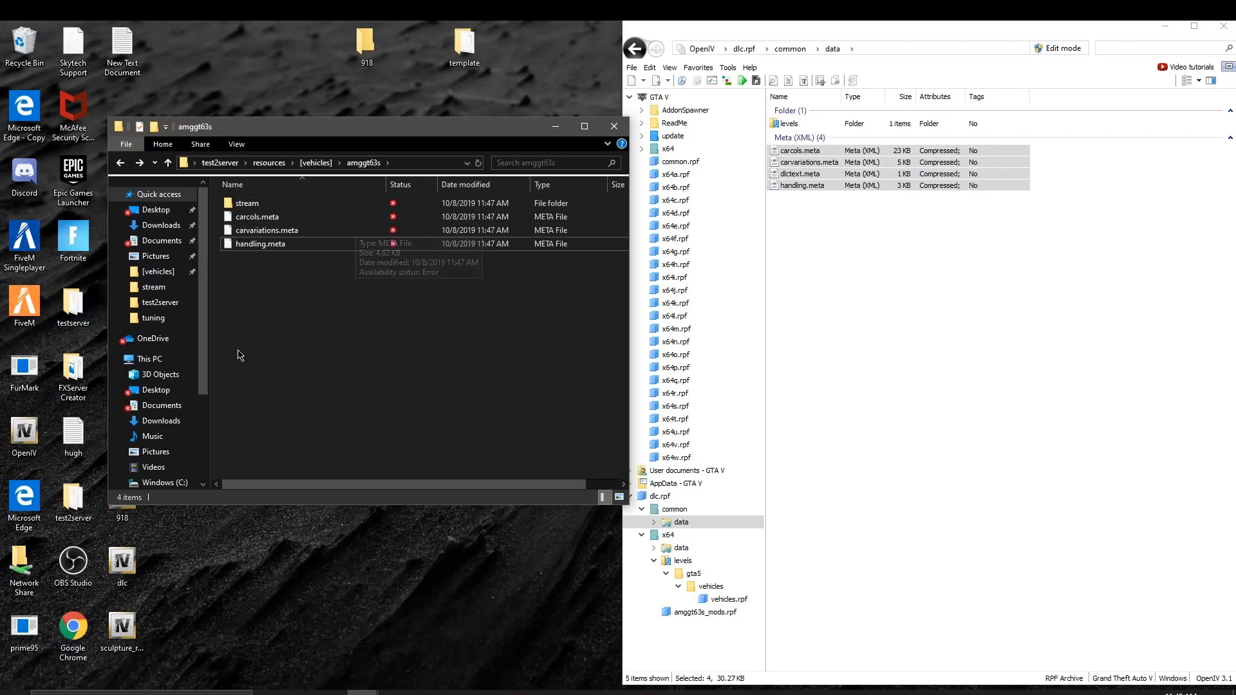
left_click_drag(375, 427, 293, 320)
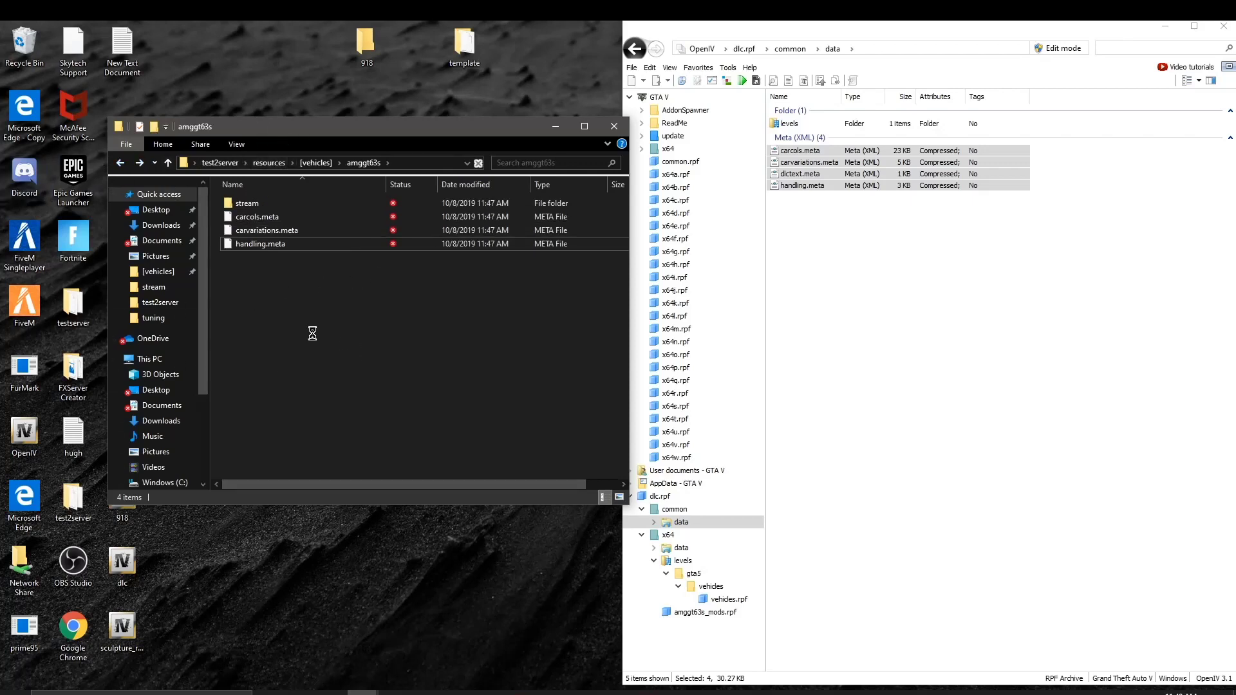
Step: Copy vehicles.meta from common\data\levels\gta5 into the amggt63s folder
double_click(826, 127)
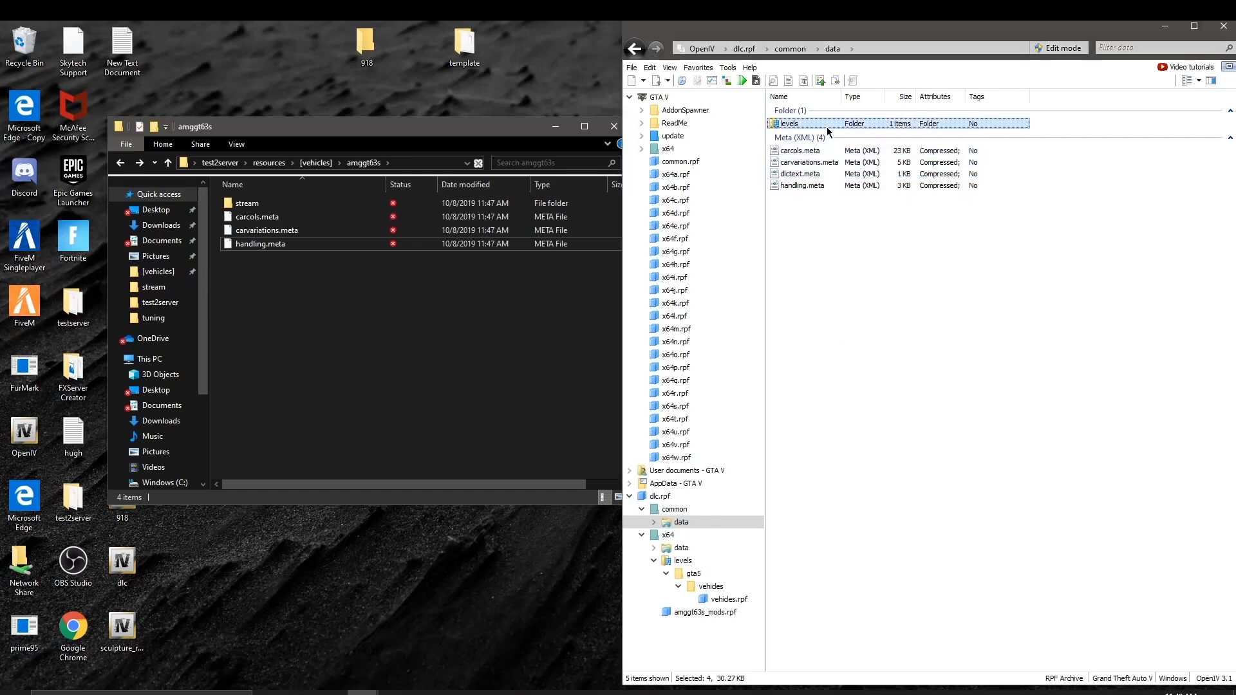
double_click(827, 126)
left_click(827, 126)
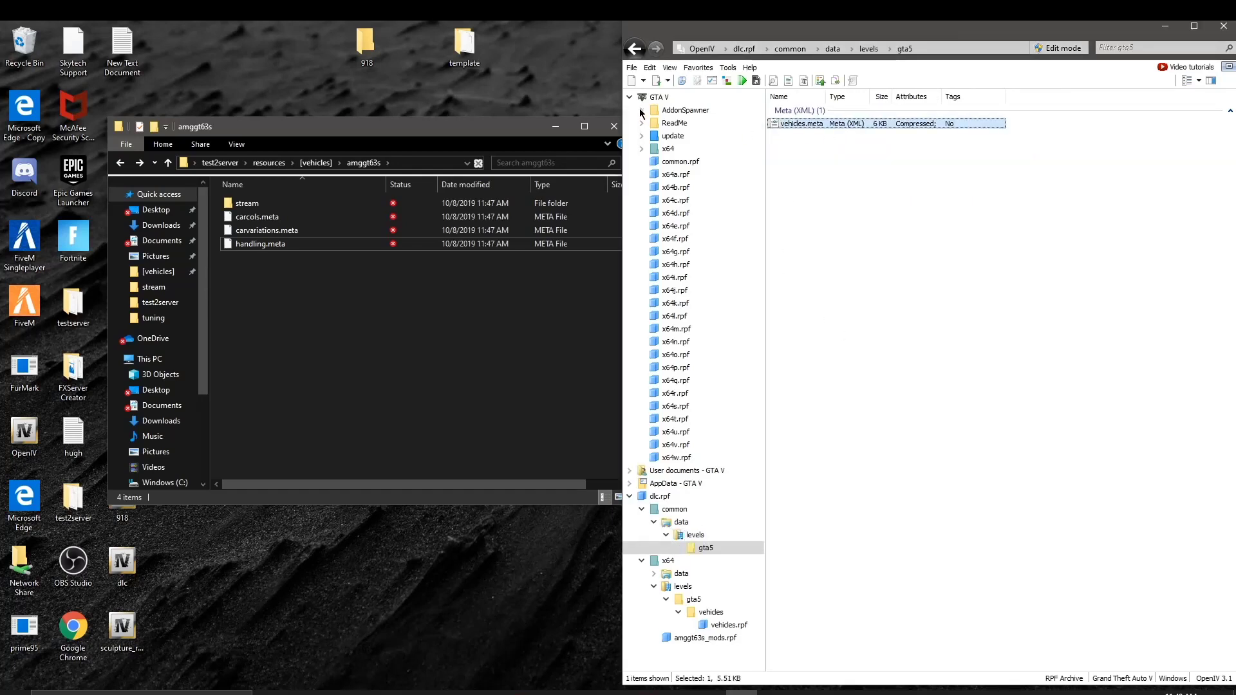
left_click_drag(797, 156, 293, 339)
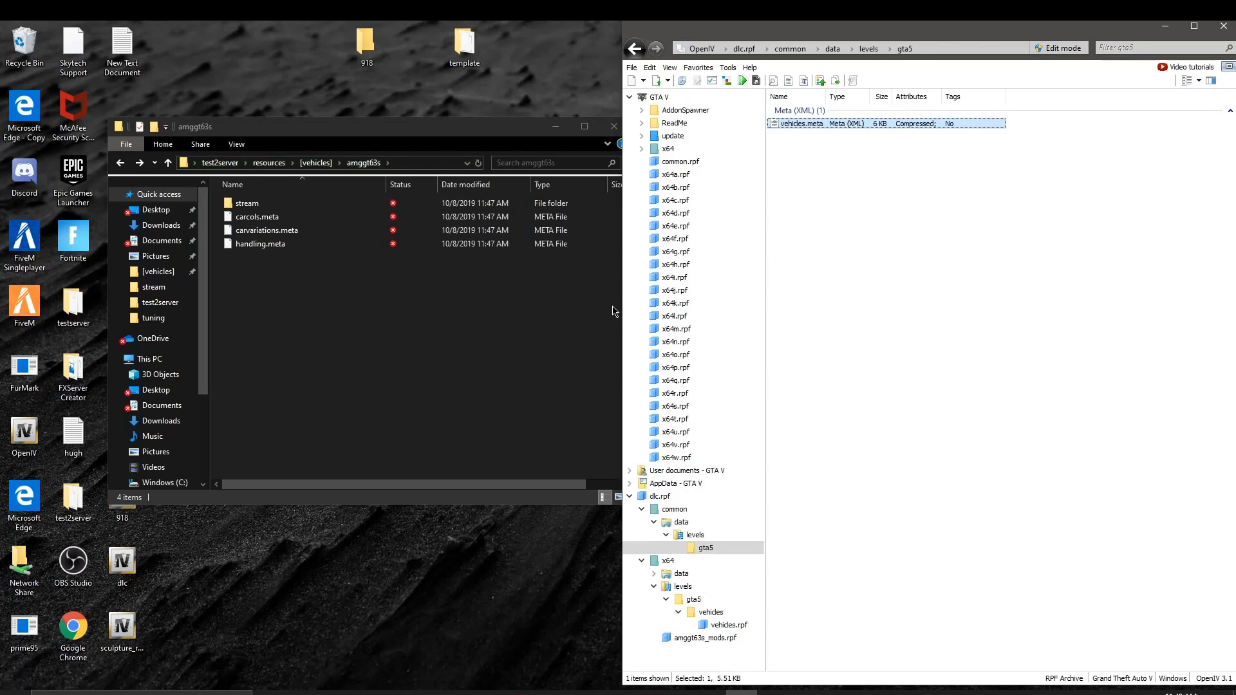
left_click_drag(869, 122, 309, 255)
Step: Browse back through data, levels and gta5, returning OpenIV to the dlc.rpf root
left_click(639, 54)
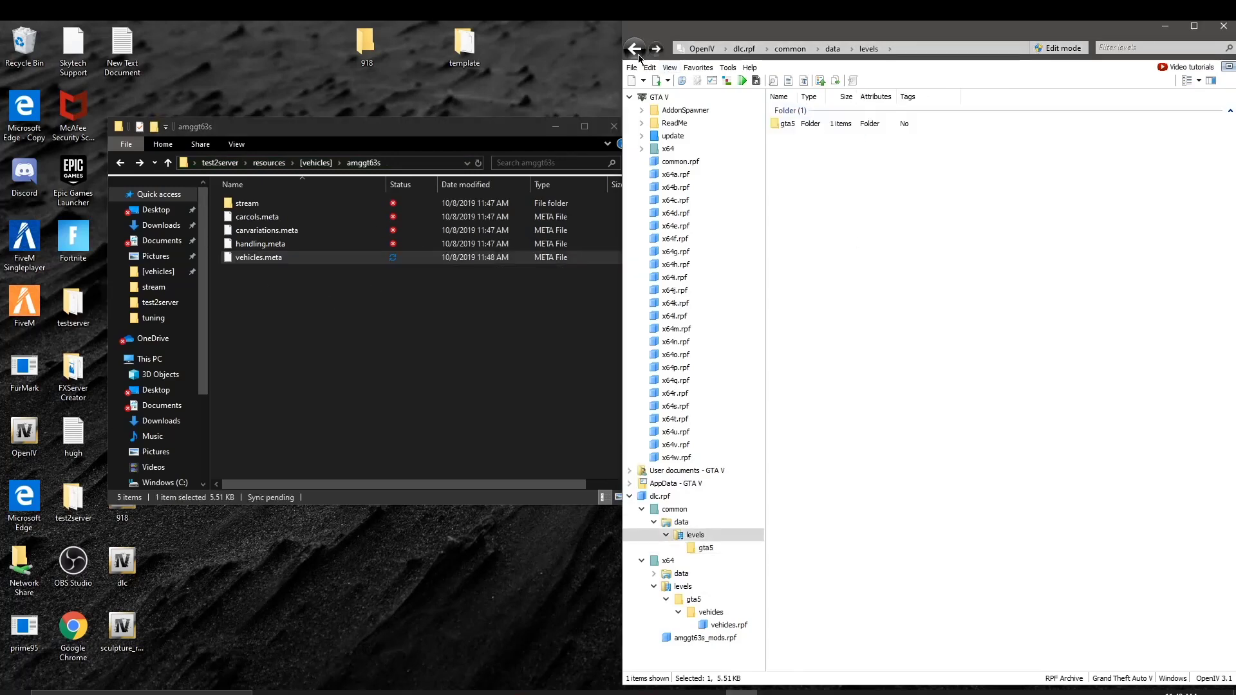
left_click(638, 54)
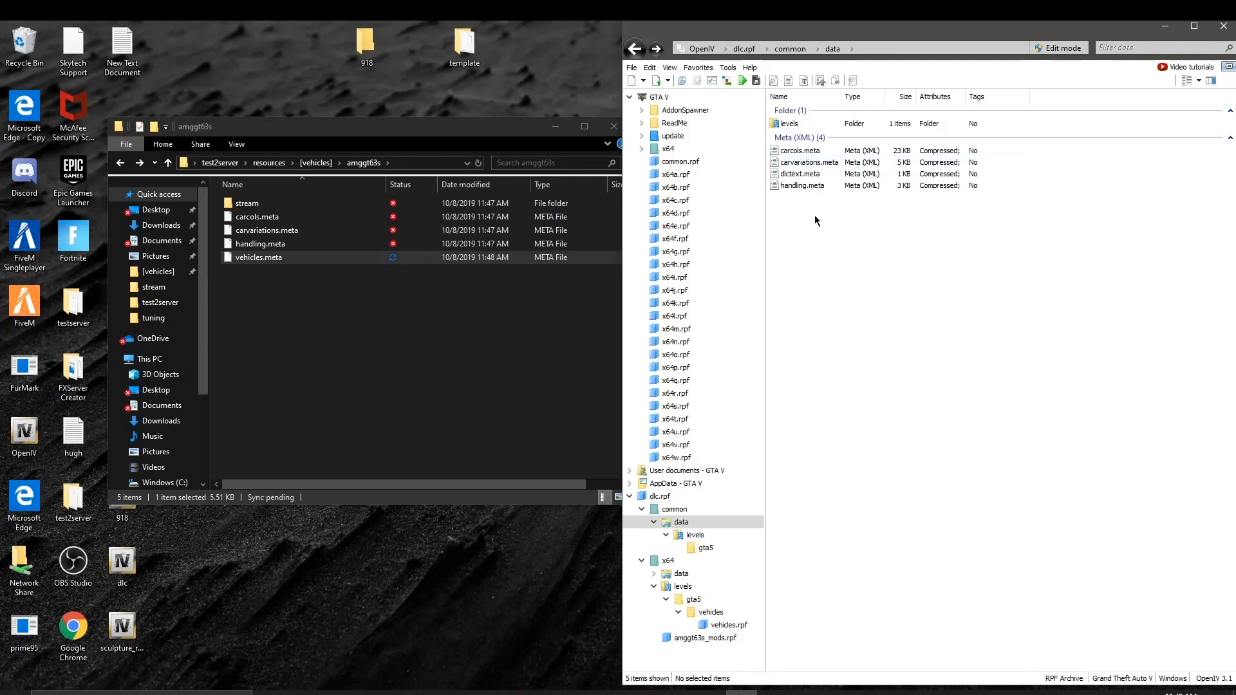
left_click_drag(835, 253, 823, 153)
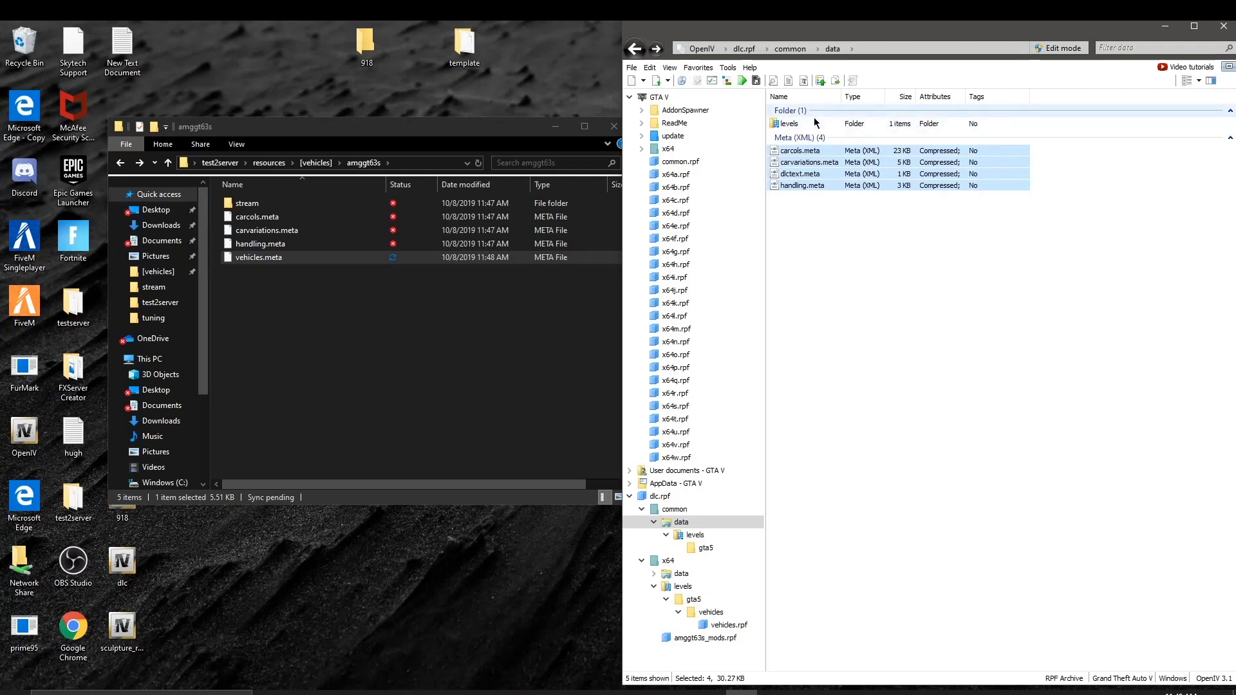
double_click(805, 123)
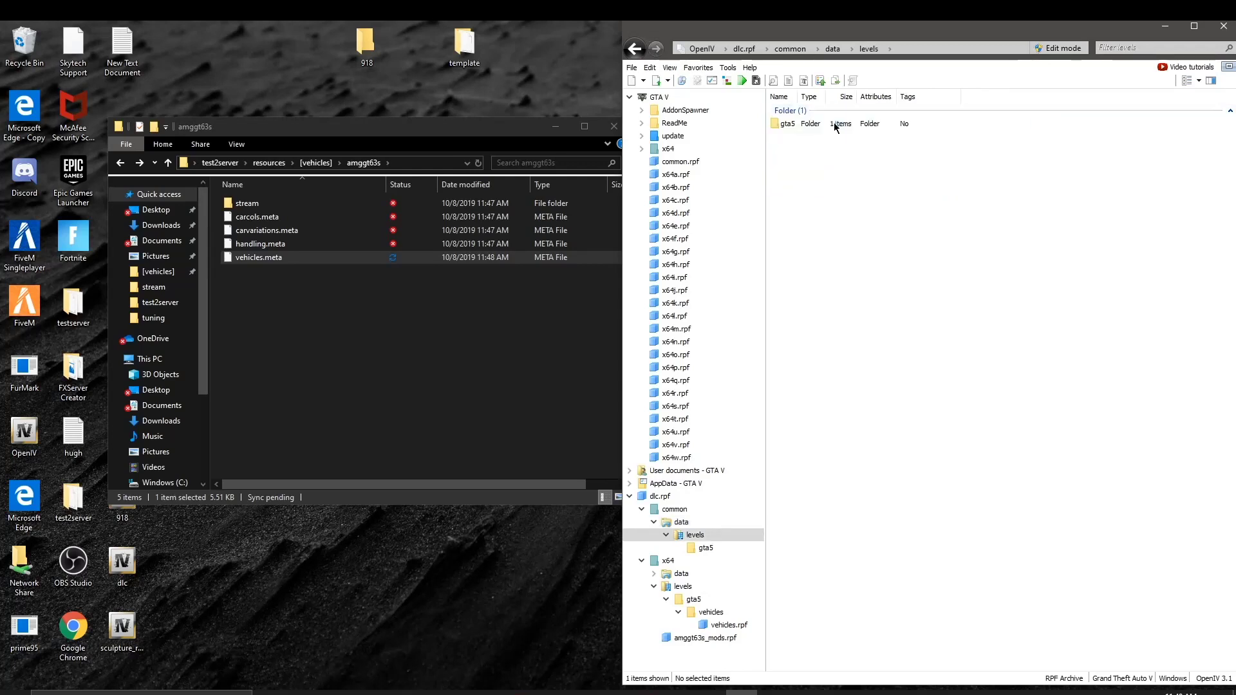
double_click(802, 127)
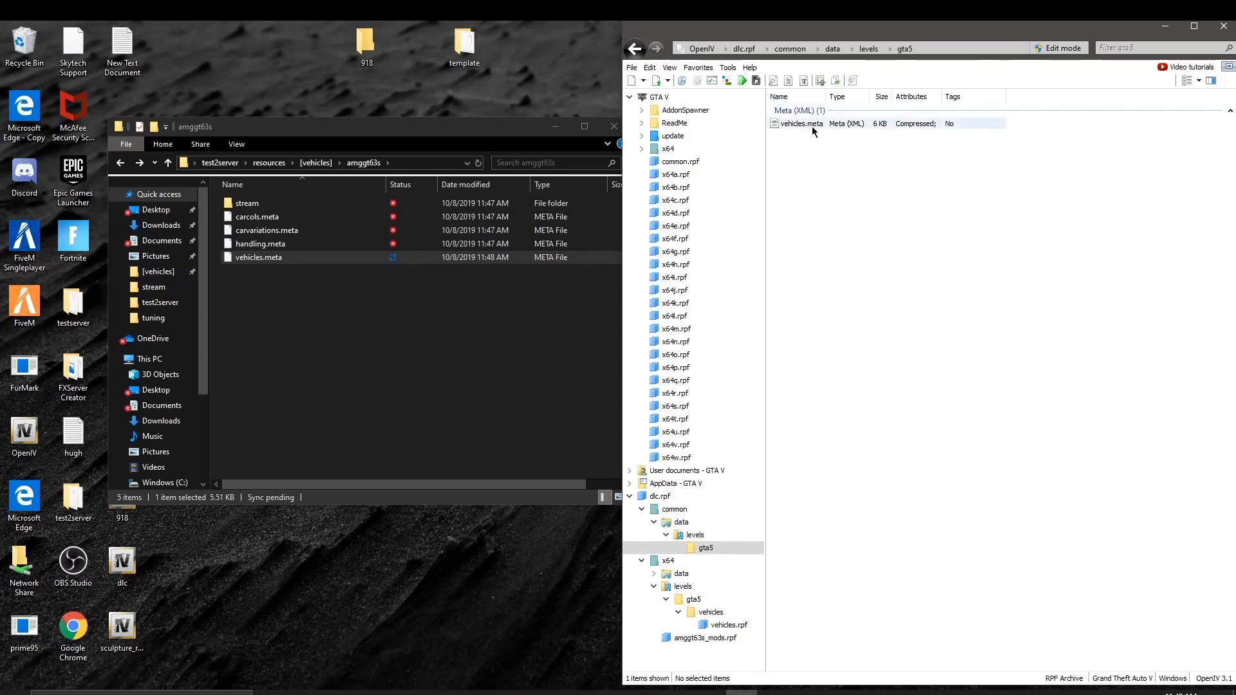
left_click(636, 50)
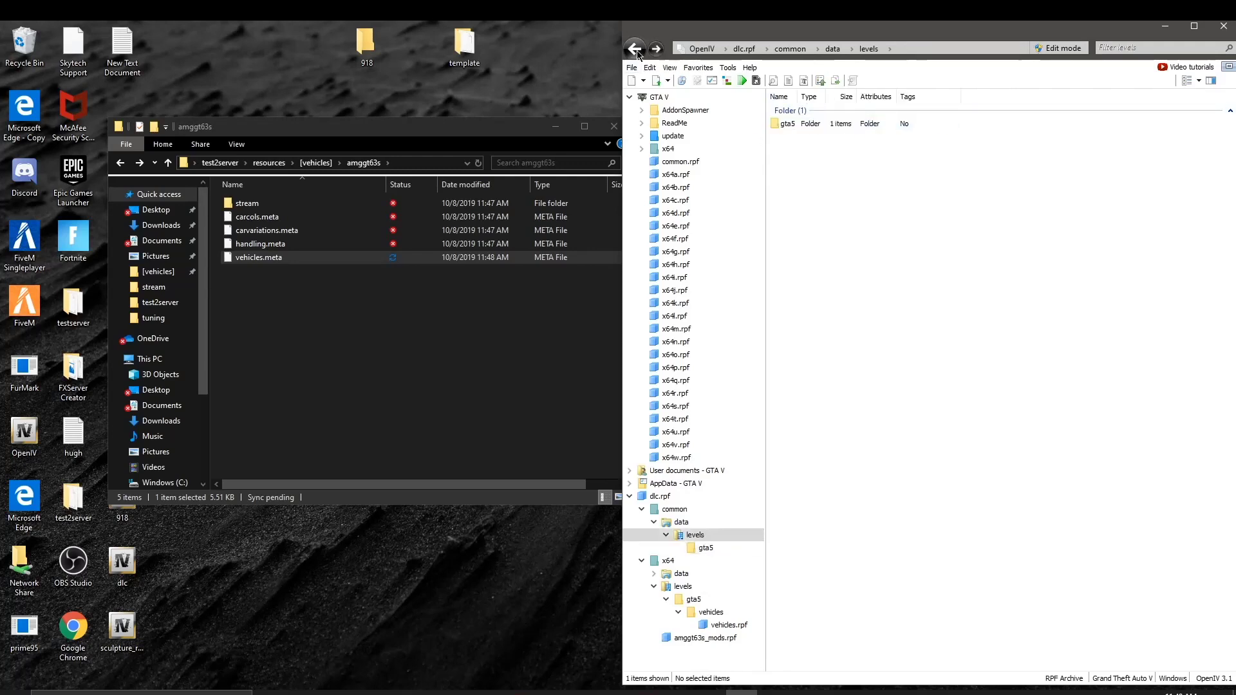
left_click(636, 50)
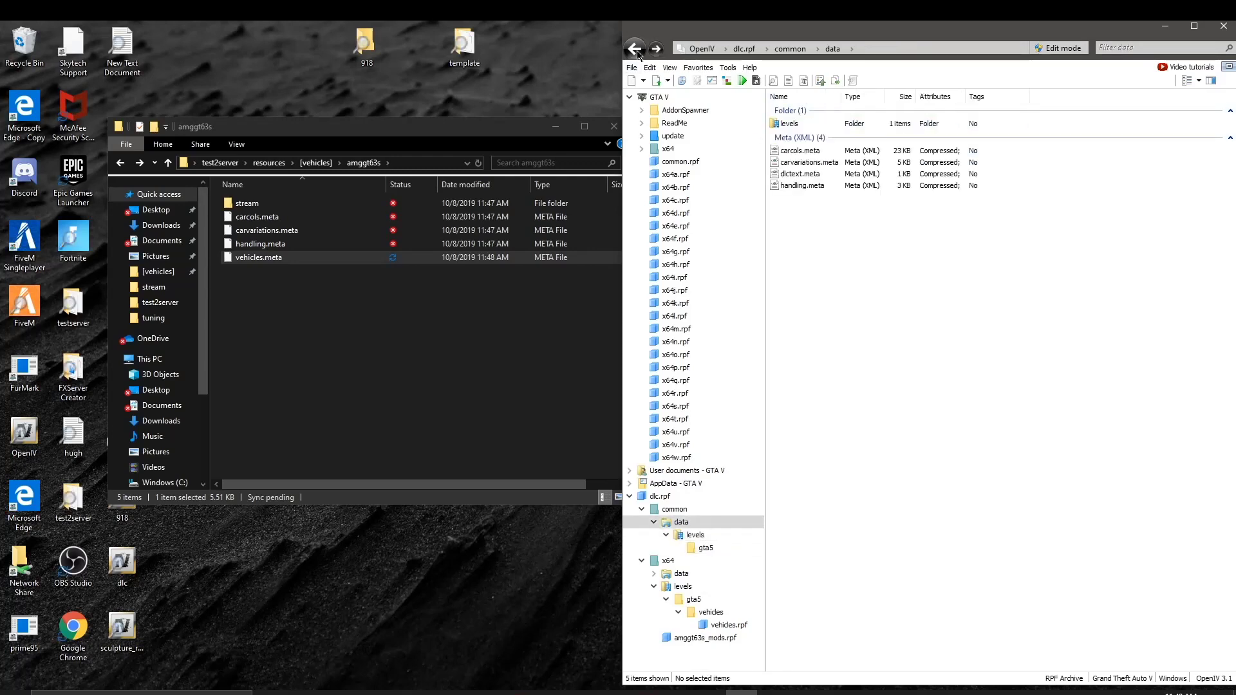
left_click(636, 50)
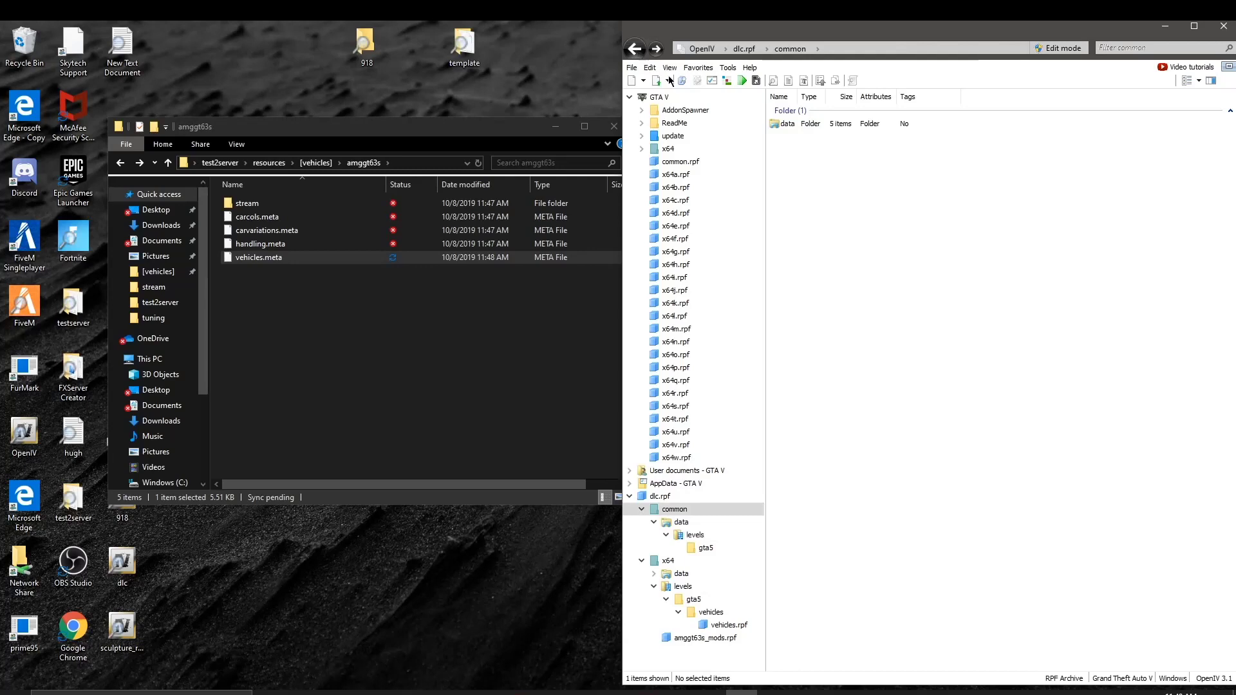
left_click(633, 50)
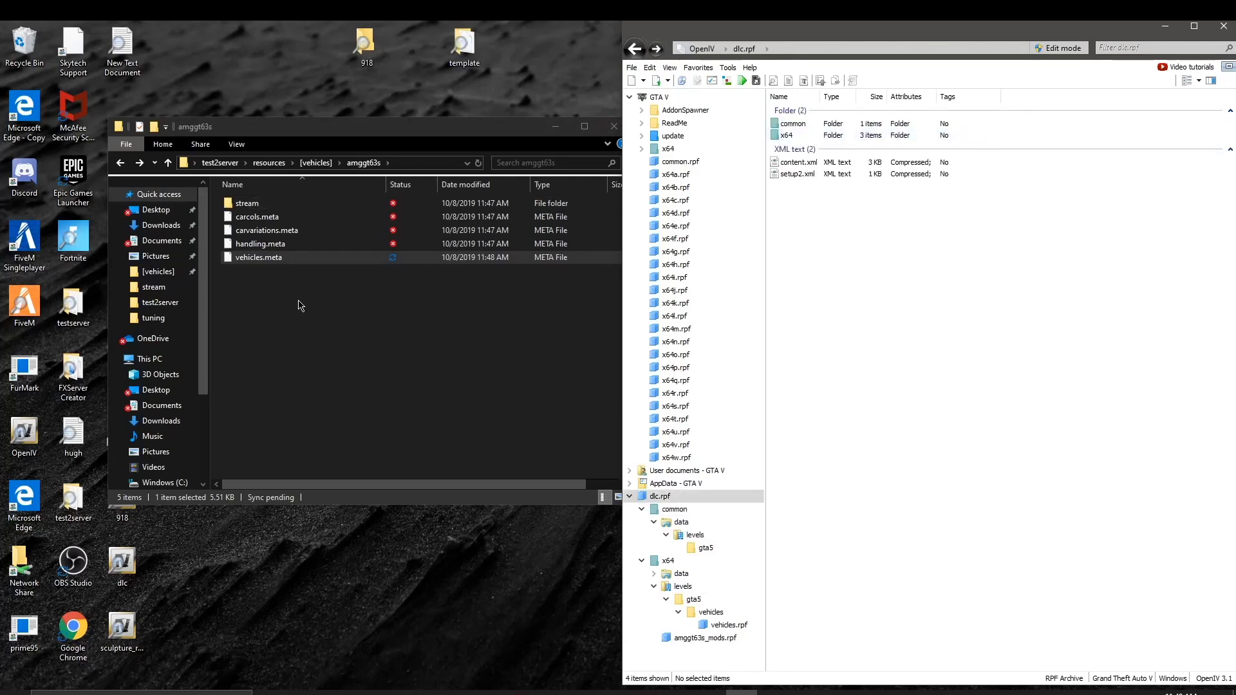
left_click(269, 288)
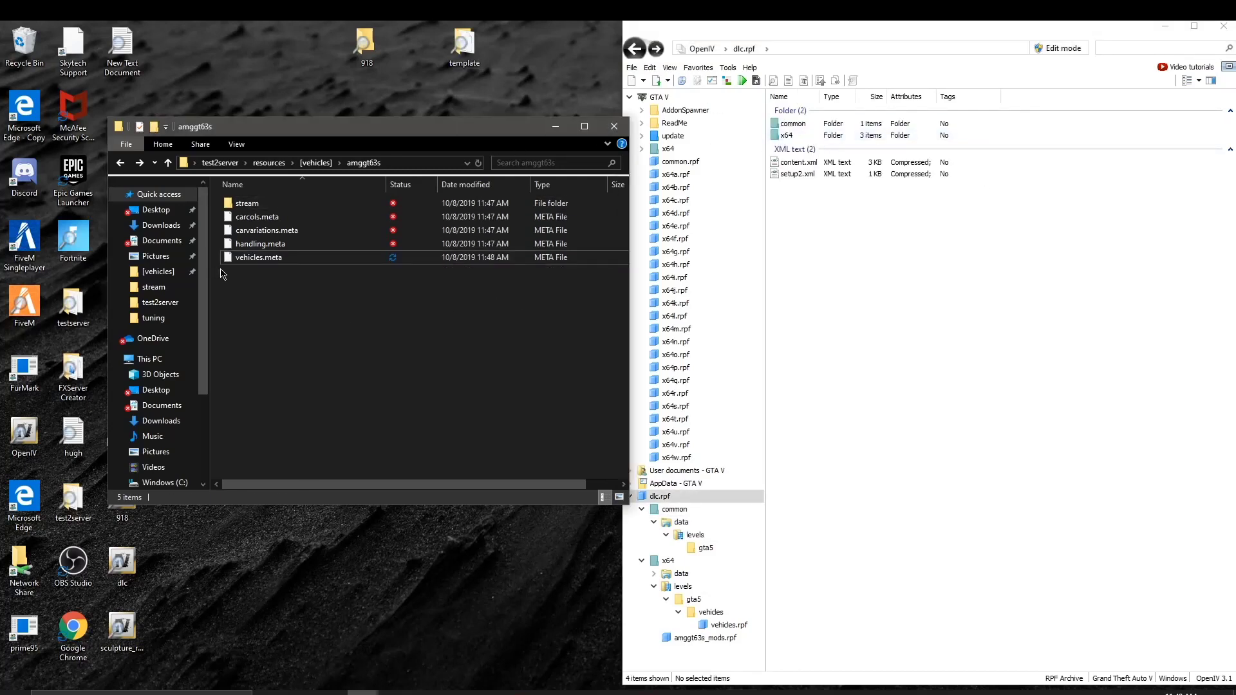
Step: Create a new text document named __resource.lua in amggt63s and confirm it's empty in Notepad
right_click(242, 270)
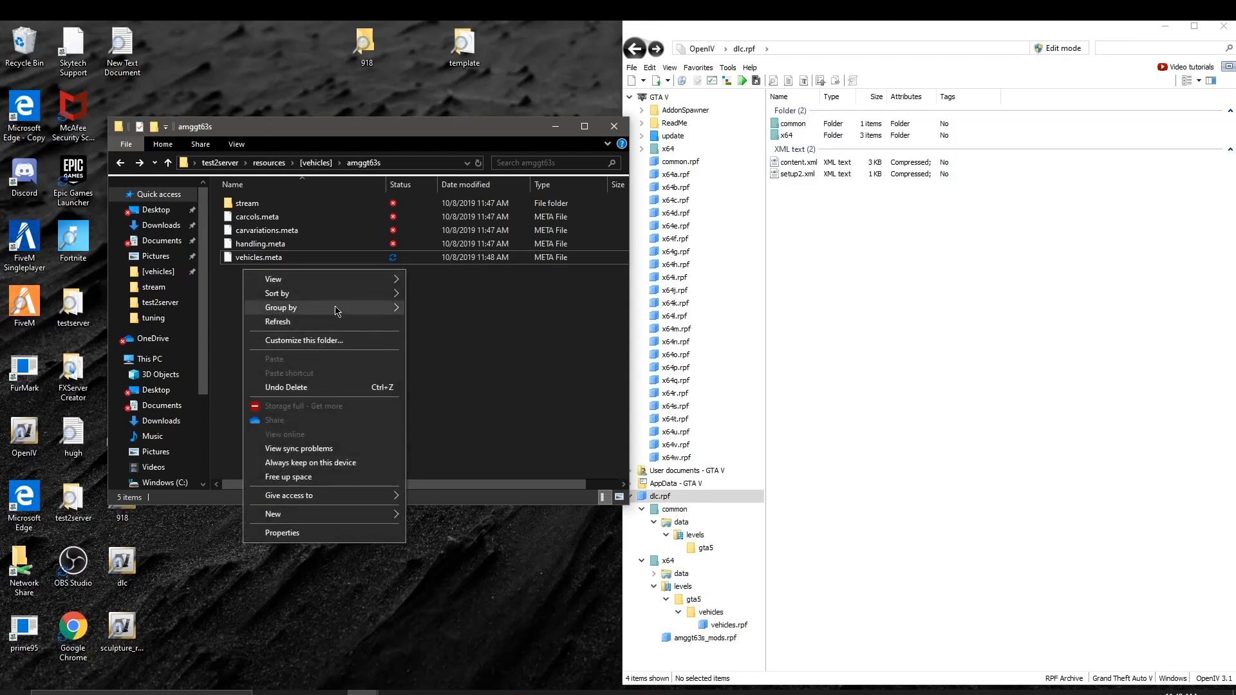
mouse_move(353, 513)
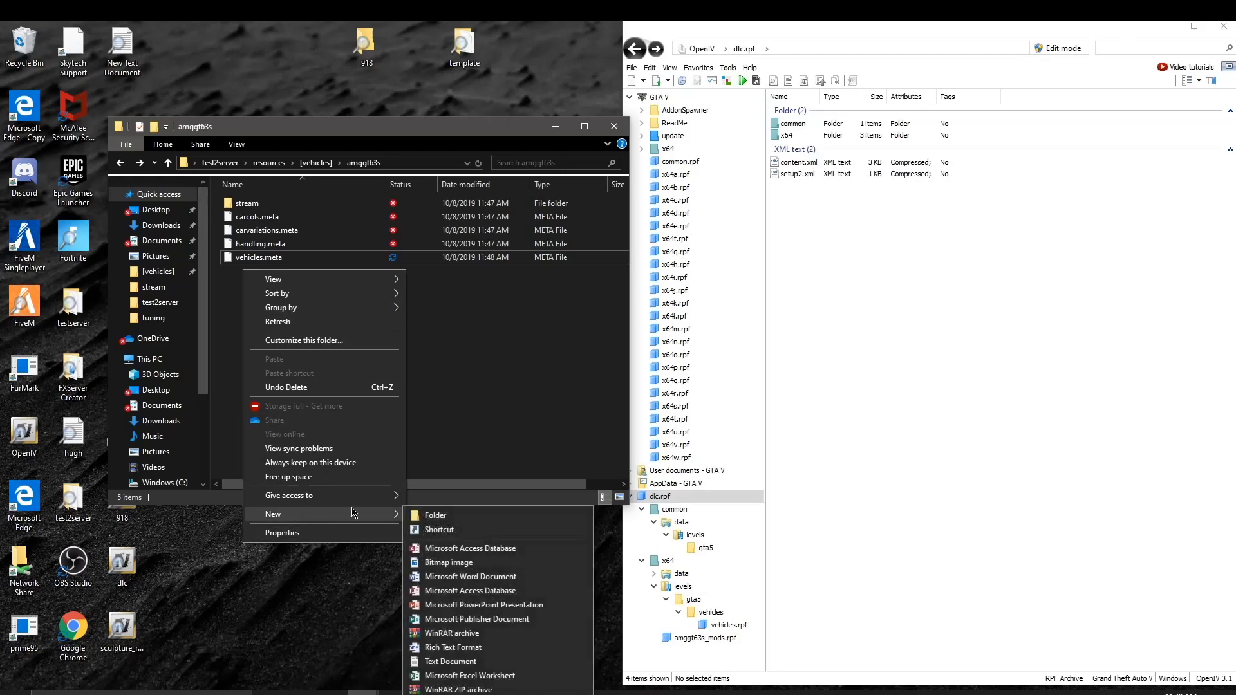
left_click(438, 662)
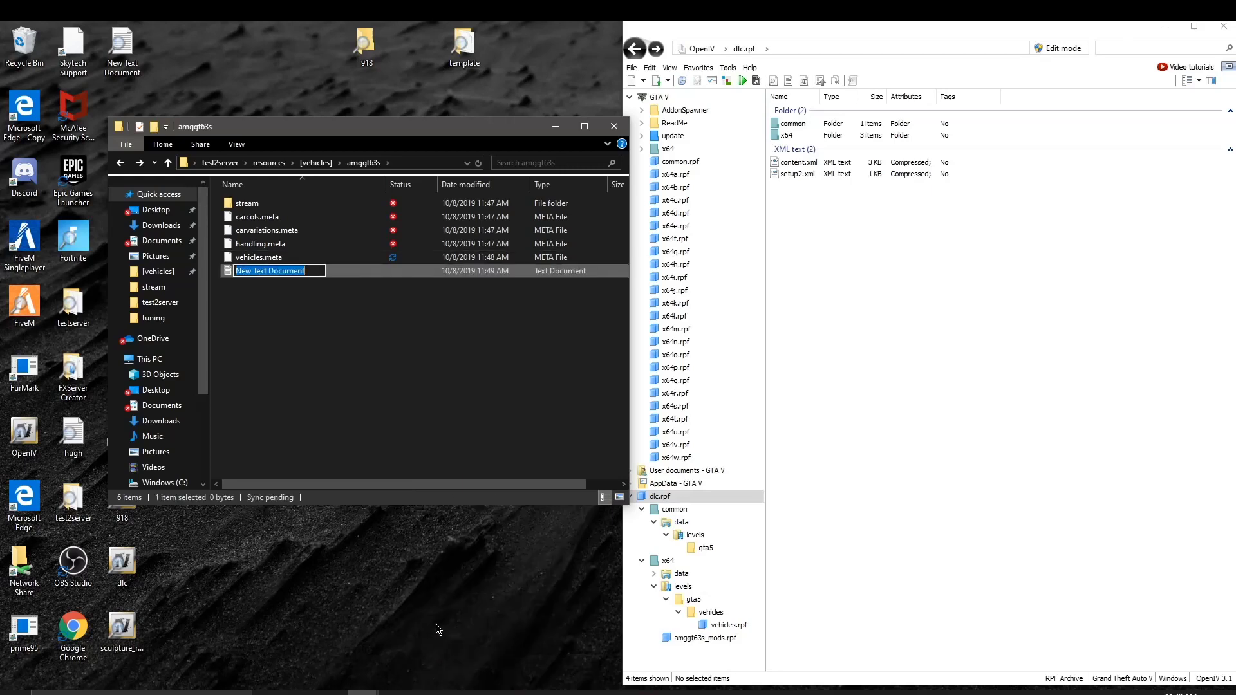
key("BackSpace")
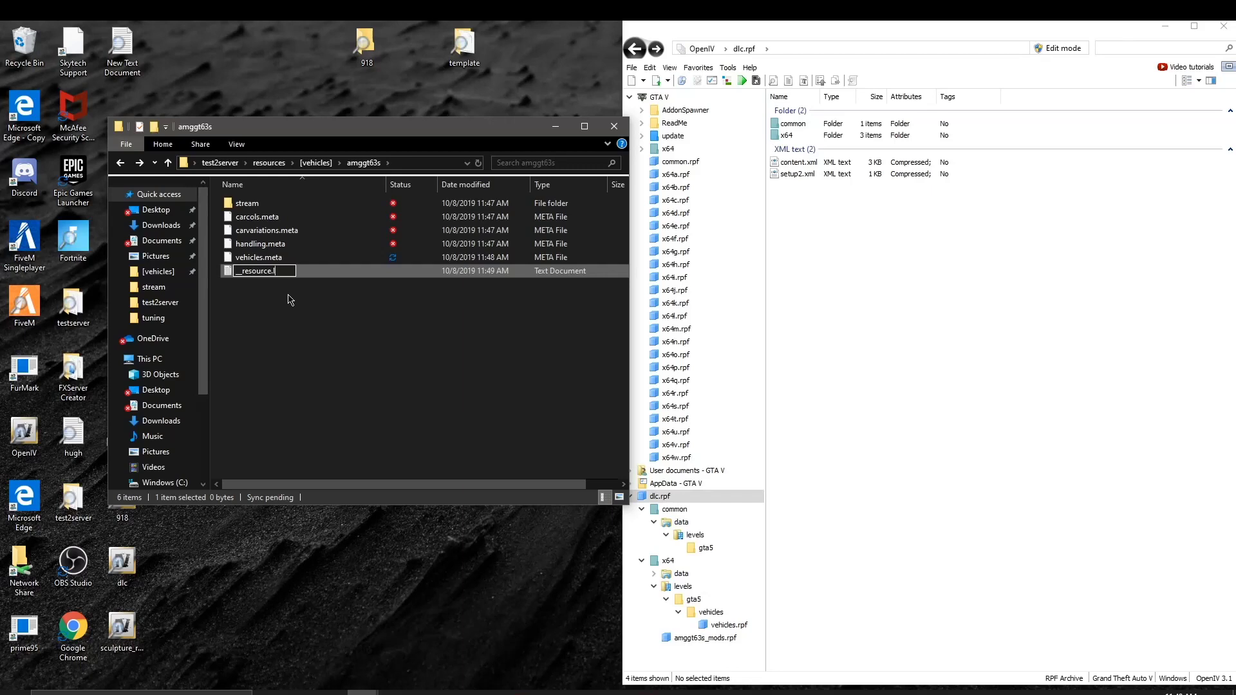
key("Return")
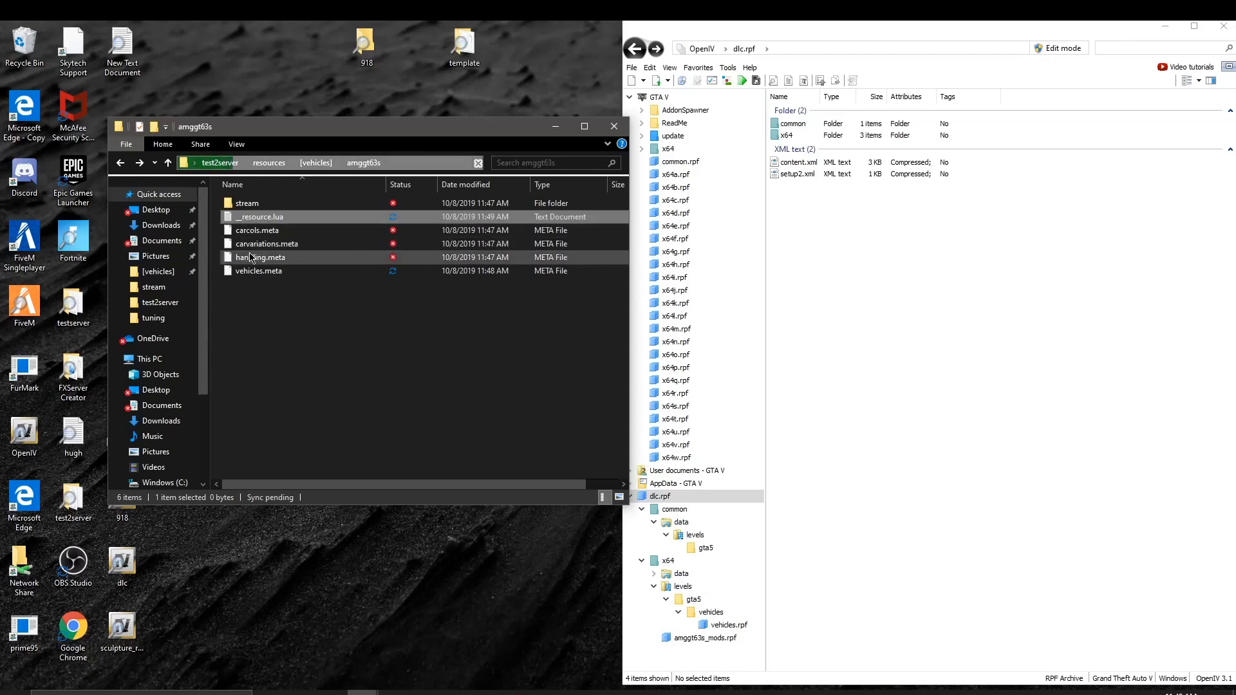
double_click(371, 217)
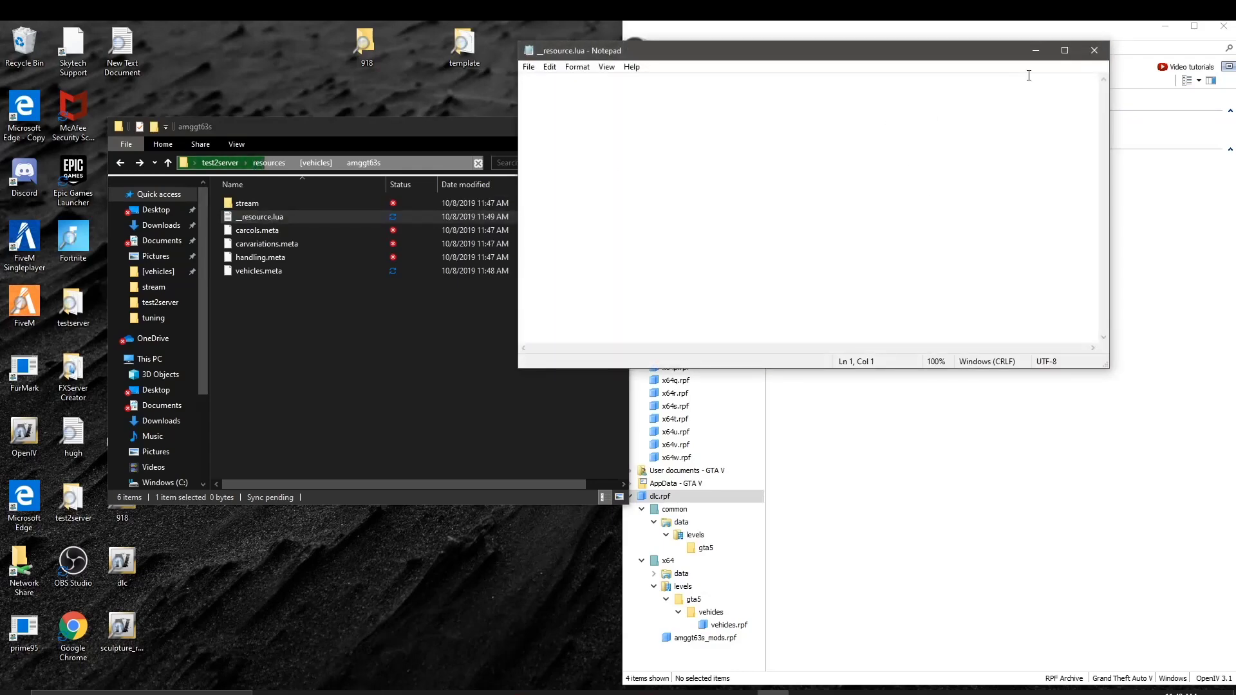
left_click(1094, 50)
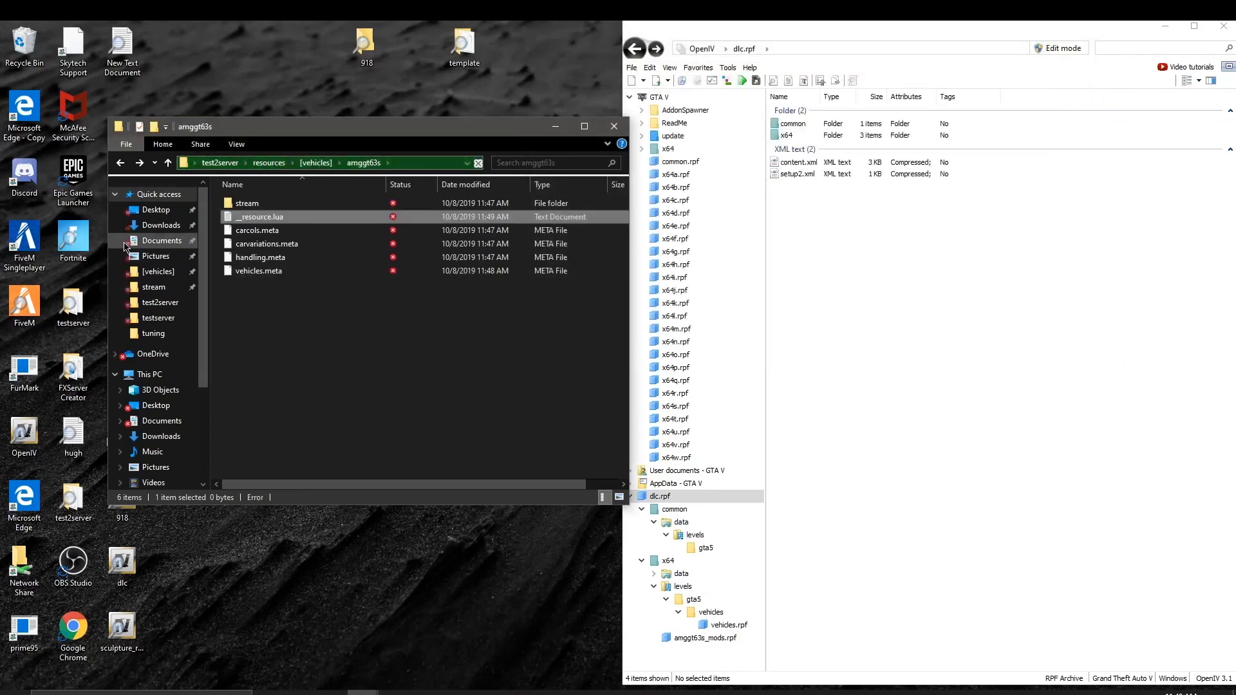
Step: Browse to testserver\resources\[vehicles]\charger to use as a reference
left_click(158, 318)
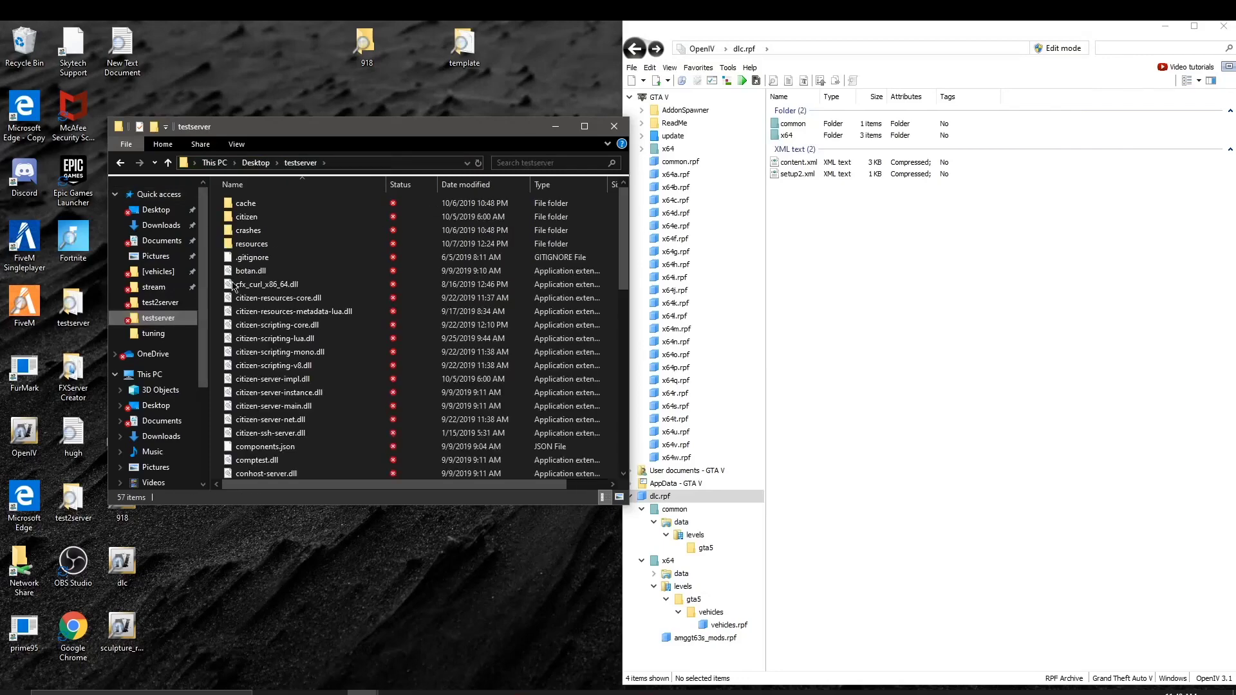
double_click(250, 244)
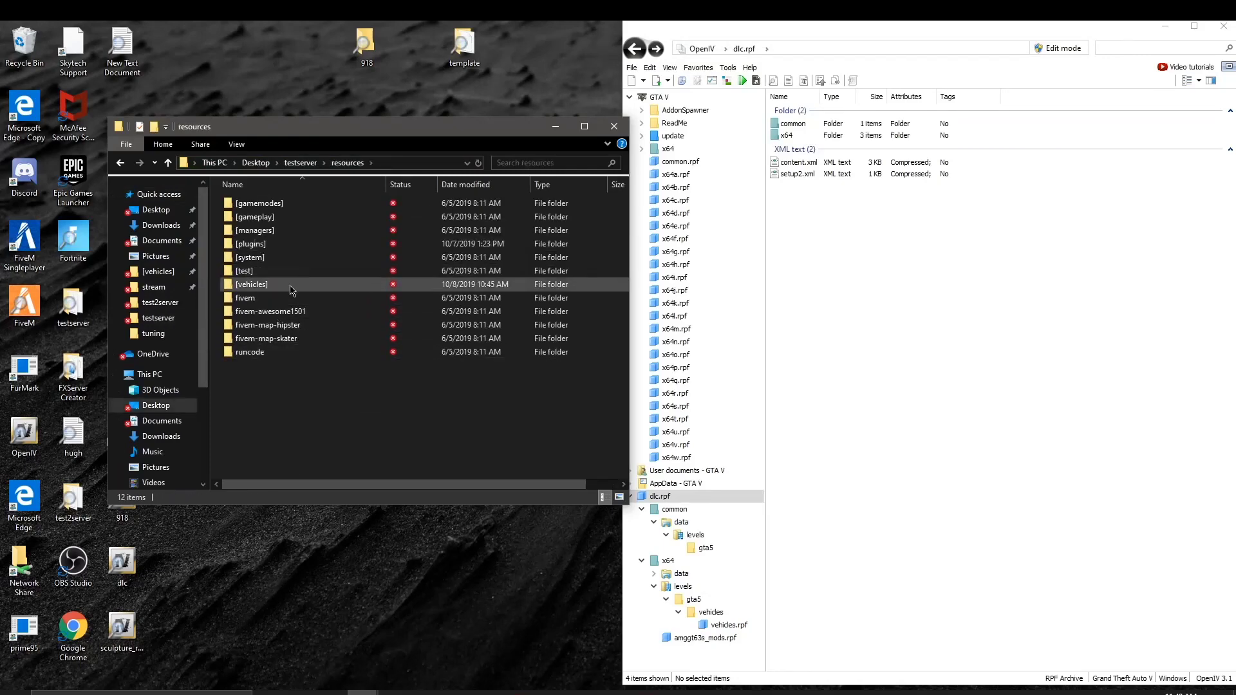
double_click(290, 285)
double_click(294, 271)
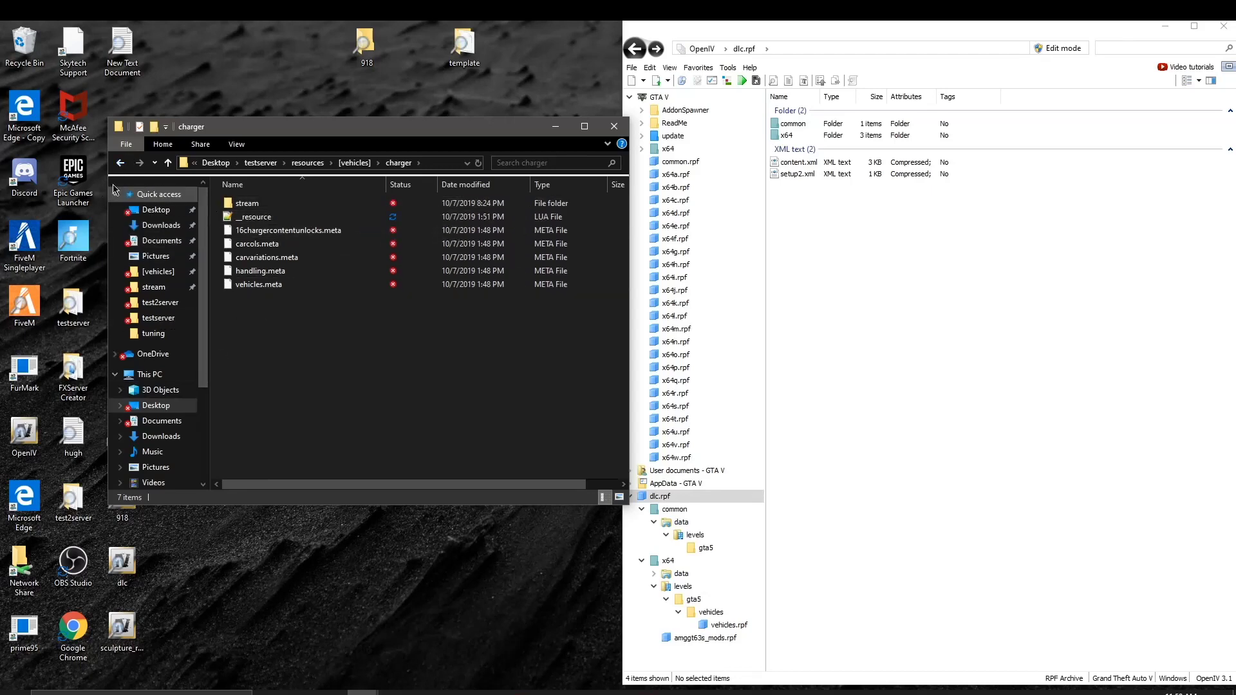
Step: Return to the amggt63s folder and bring up the options for __resource.lua
left_click(119, 163)
left_click(120, 163)
left_click(120, 163)
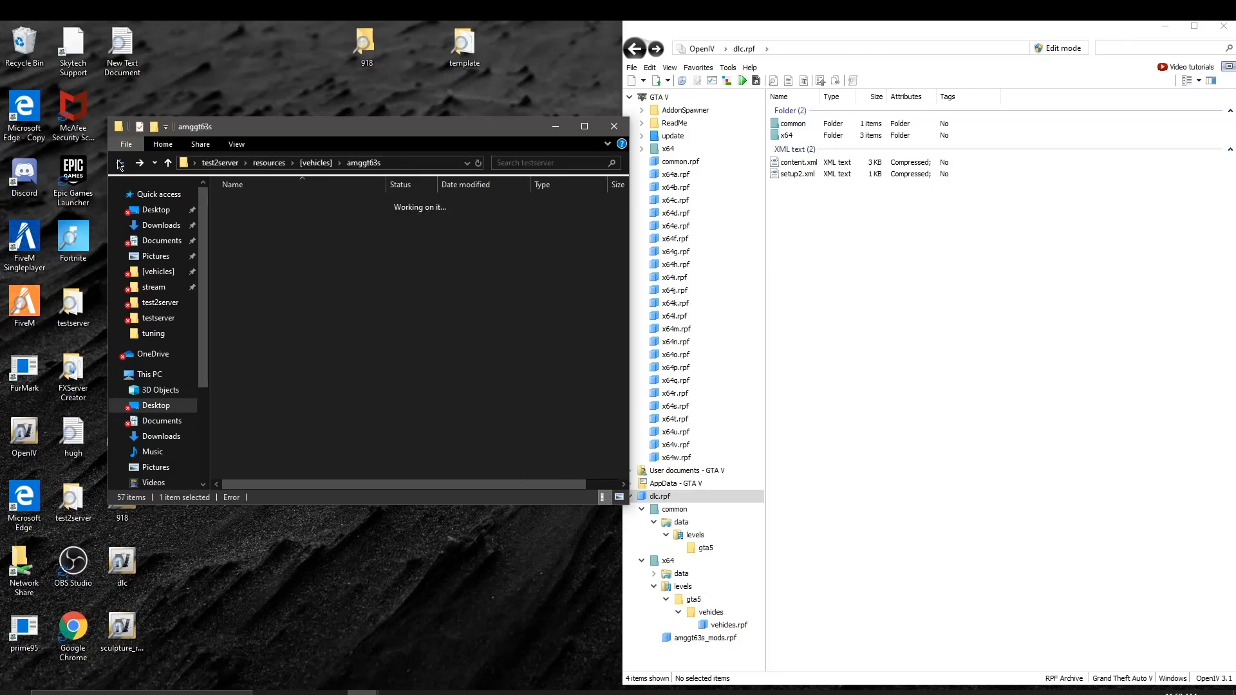
left_click(120, 163)
left_click(139, 163)
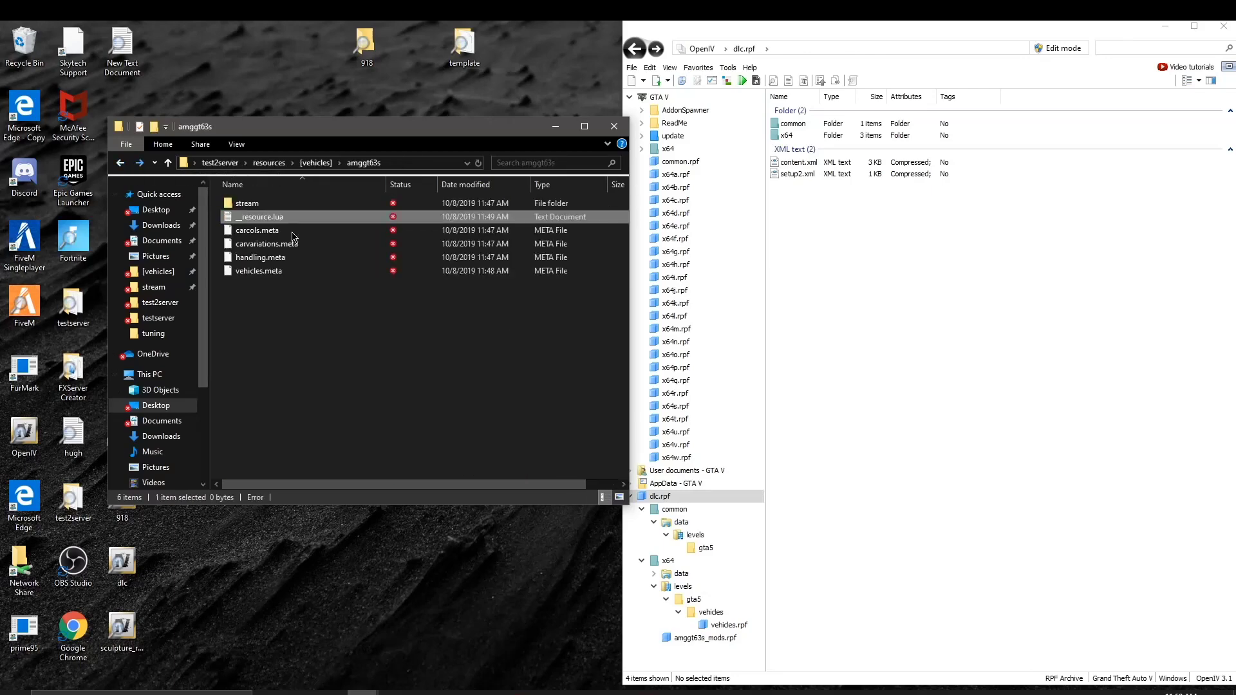
right_click(321, 223)
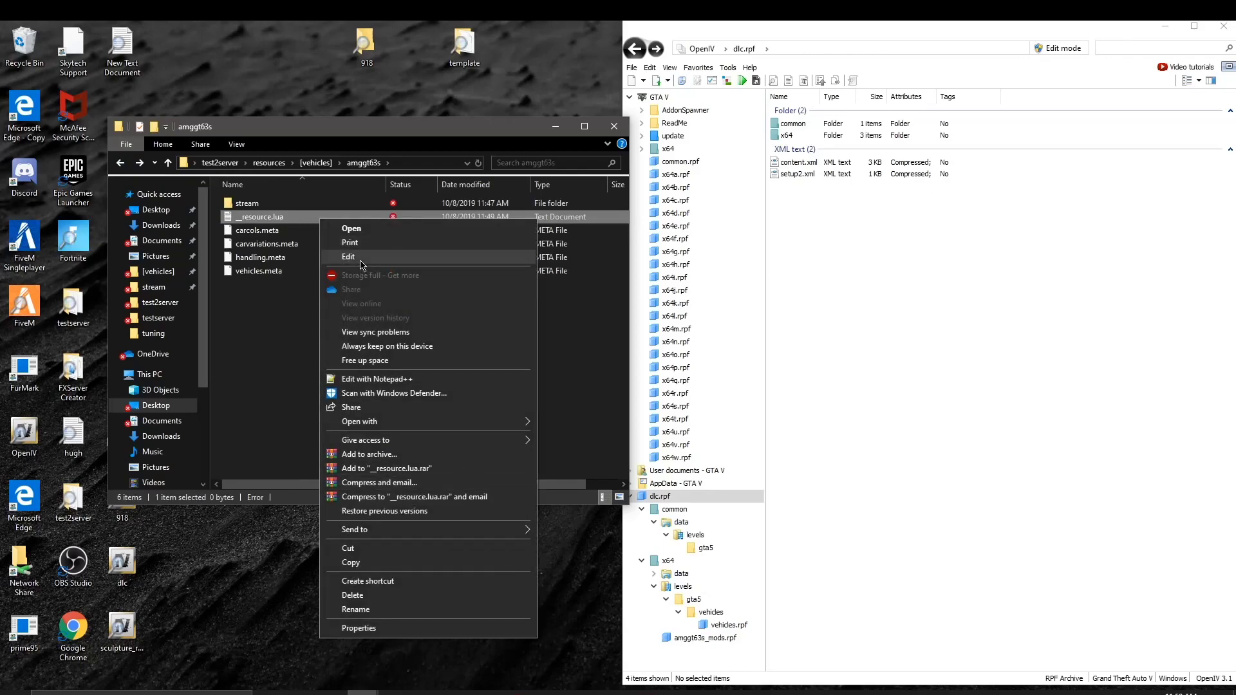
Step: Rename the file to __resource.LUA
left_click(401, 609)
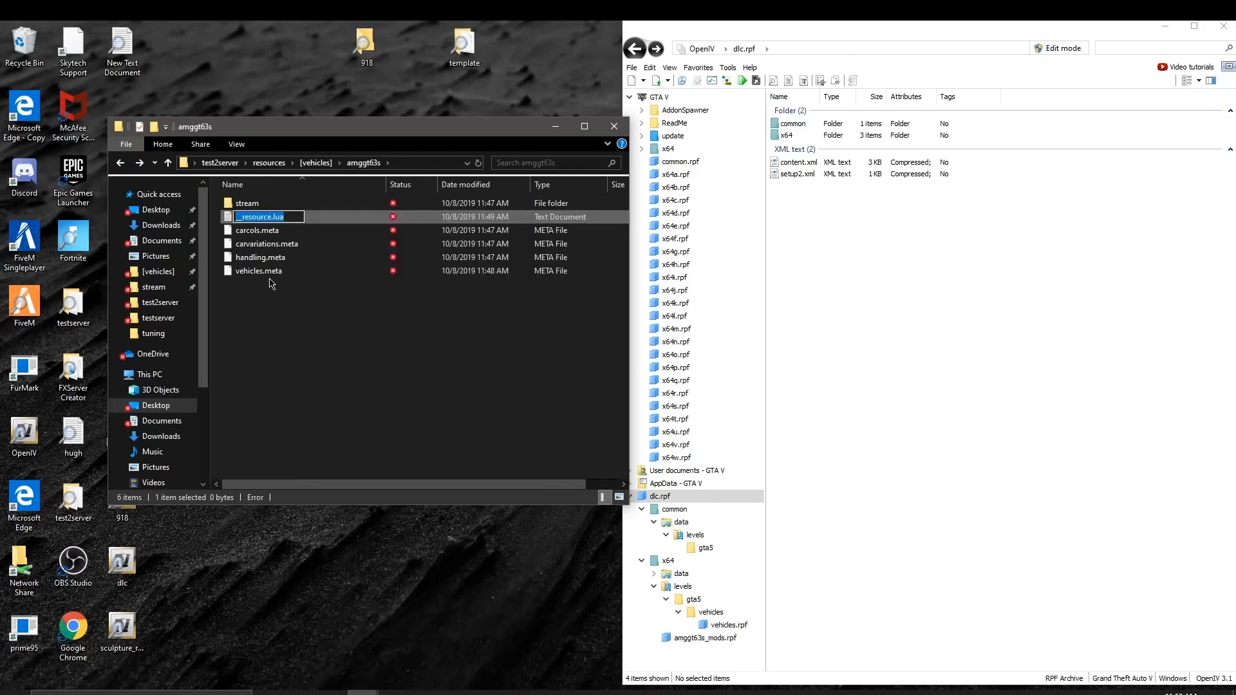
left_click(290, 215)
key("BackSpace")
key("BackSpace")
key("BackSpace")
key("Return")
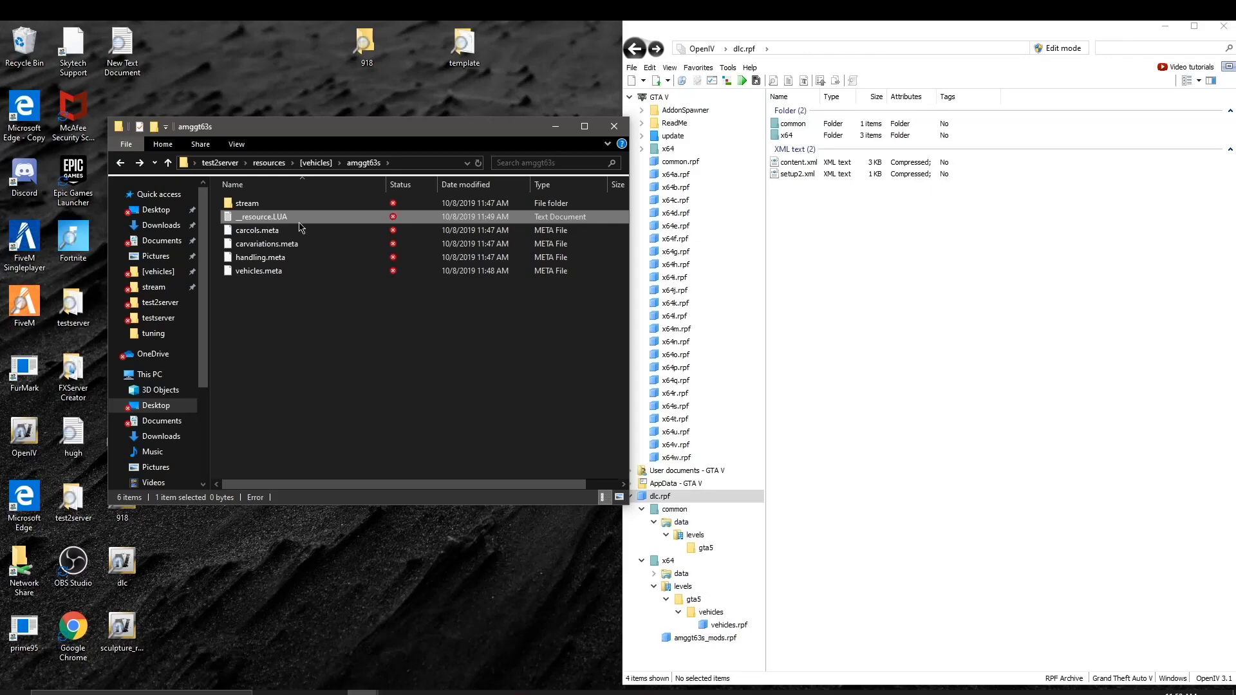
Step: Save __resource.LUA from Notepad as All Files, replacing the existing file
double_click(277, 217)
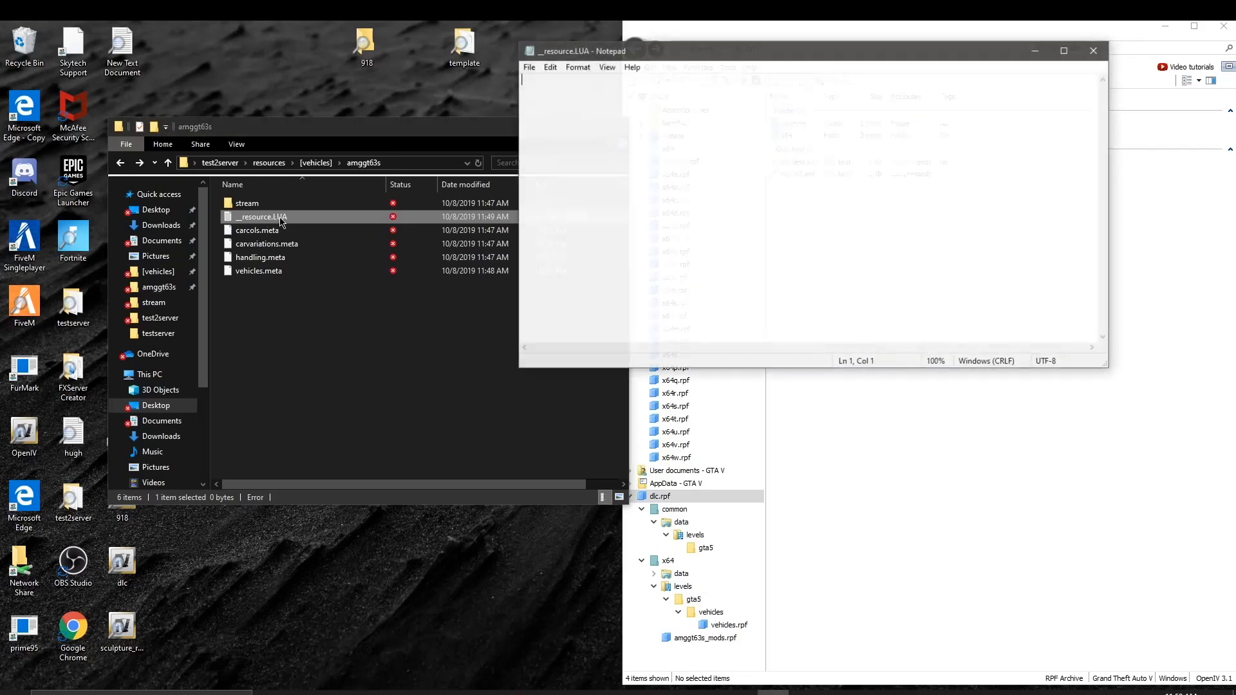
left_click(528, 67)
left_click(558, 137)
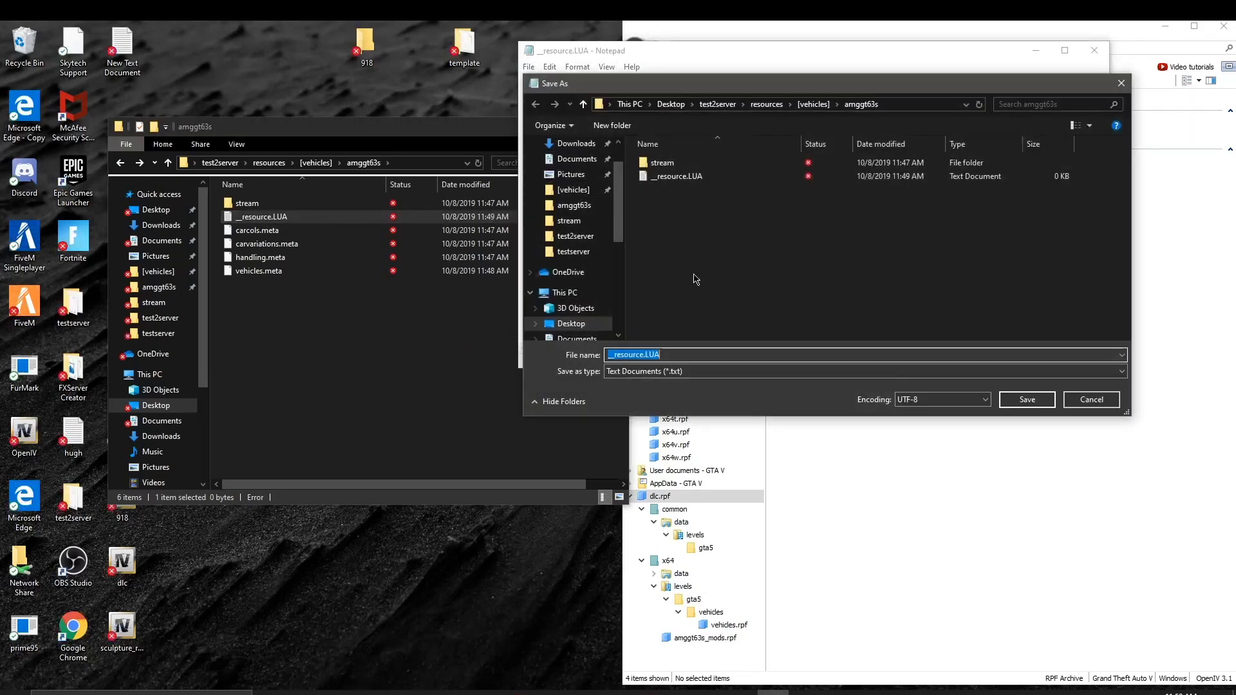
left_click(679, 356)
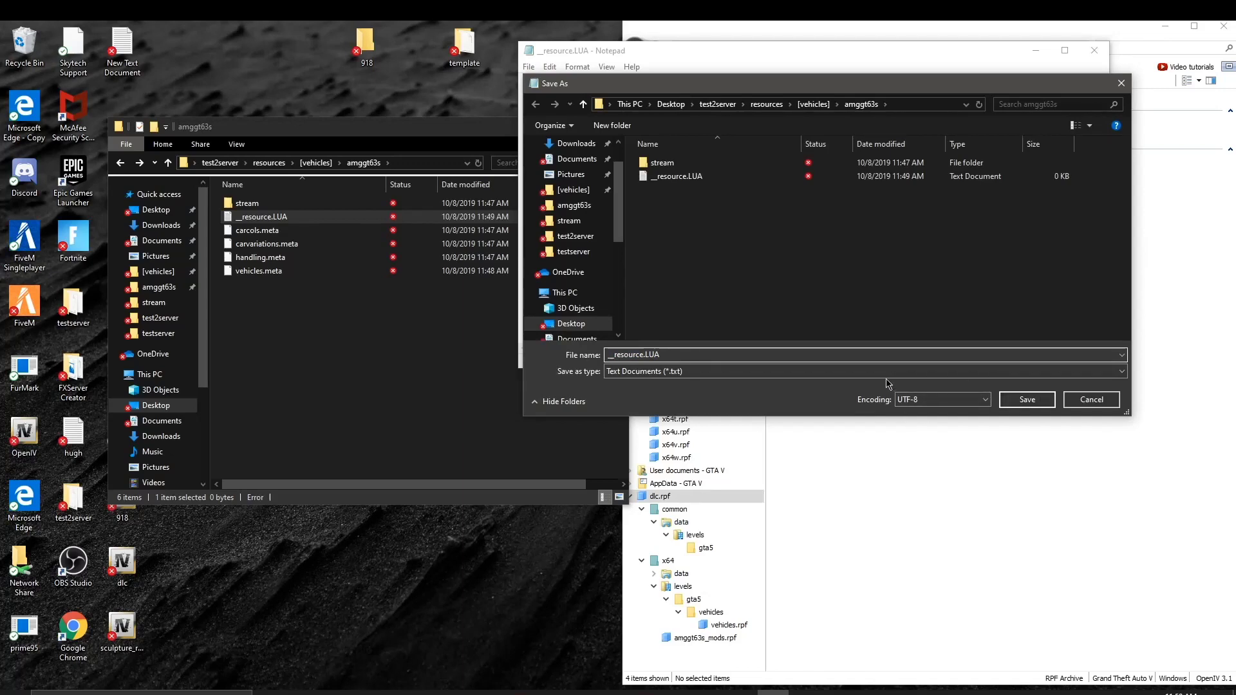
left_click(886, 378)
left_click(889, 390)
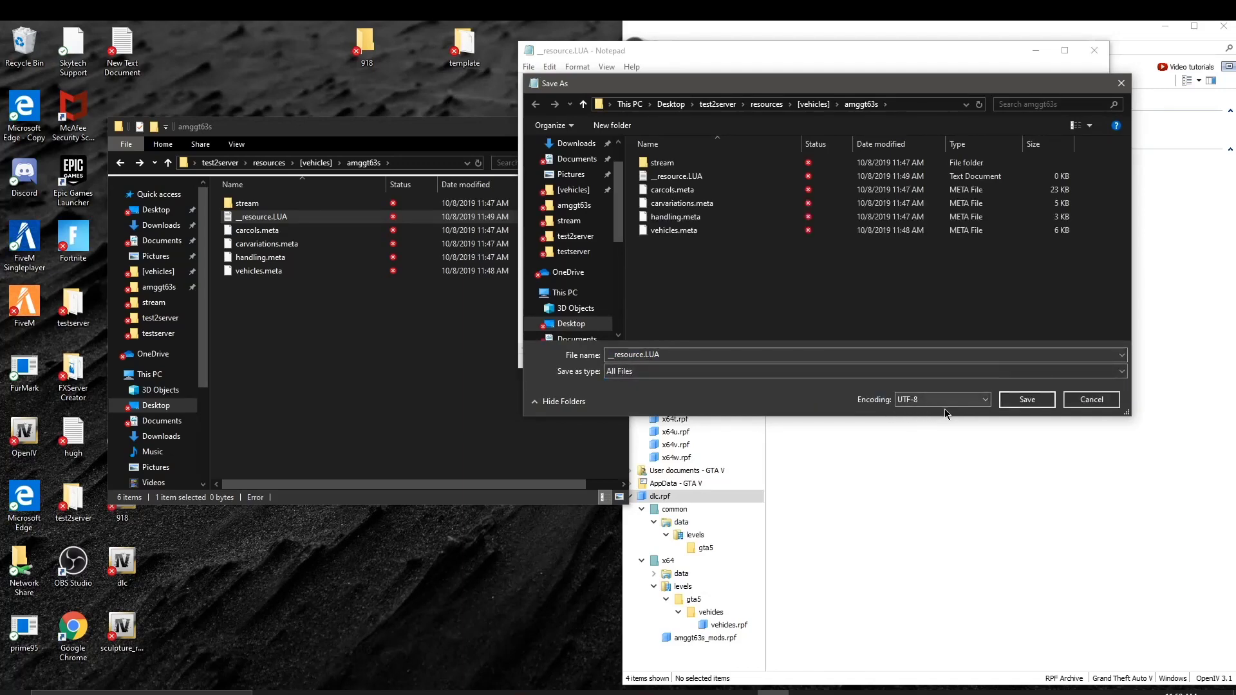
left_click(1025, 405)
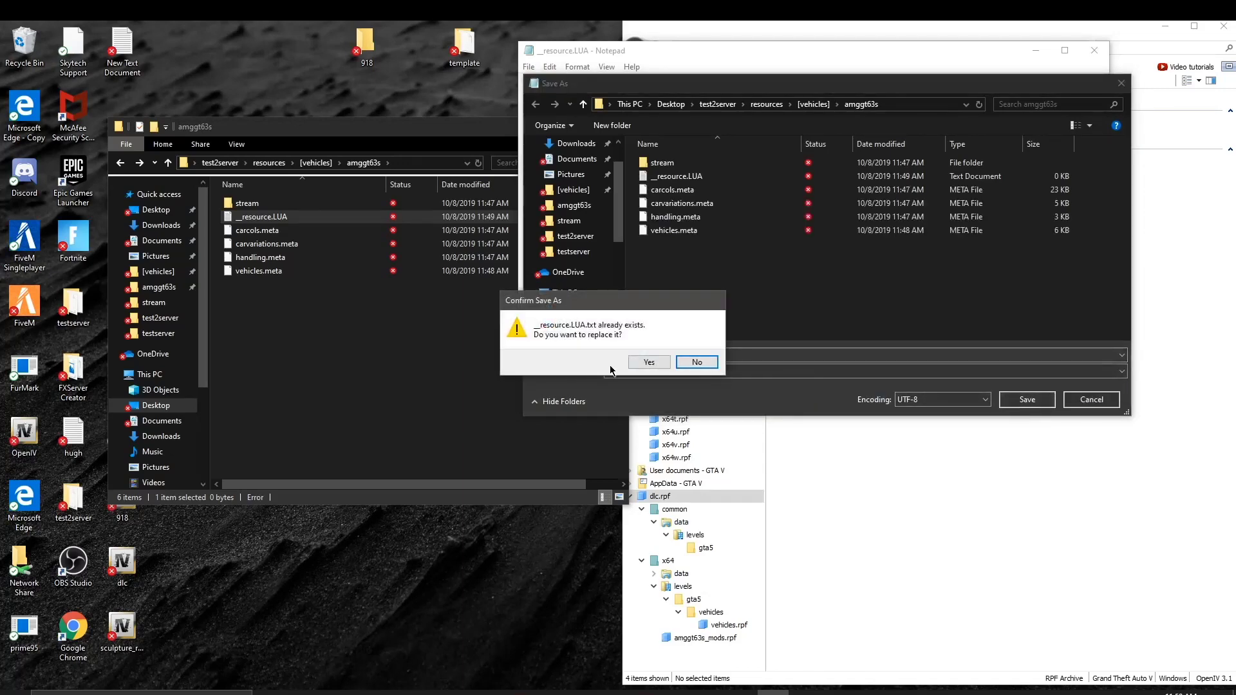
left_click(649, 362)
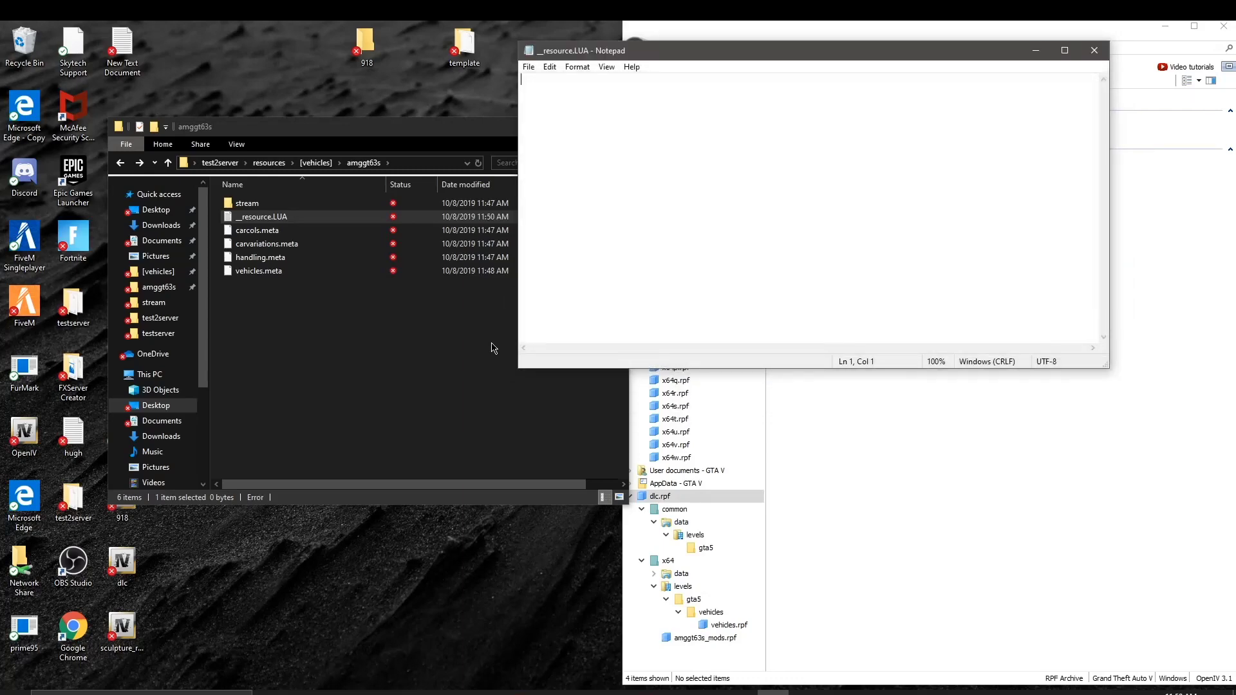
left_click(445, 348)
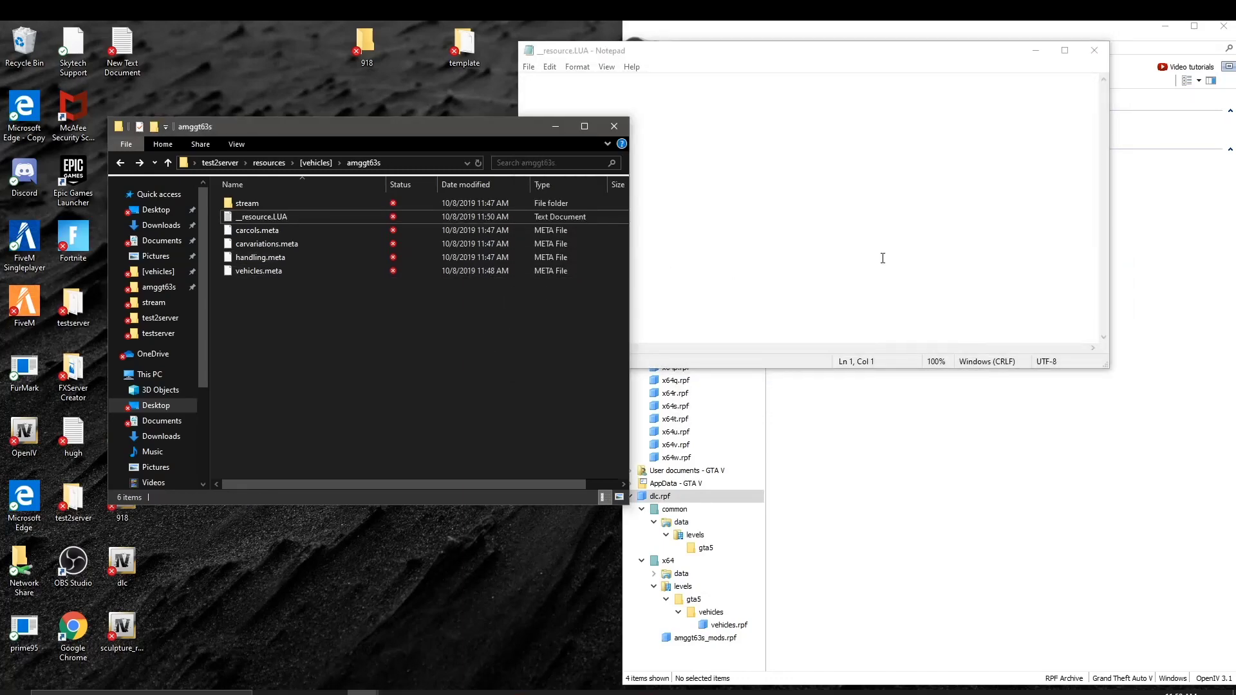
Step: Close Notepad and delete __resource.LUA from the amggt63s folder
left_click(1133, 77)
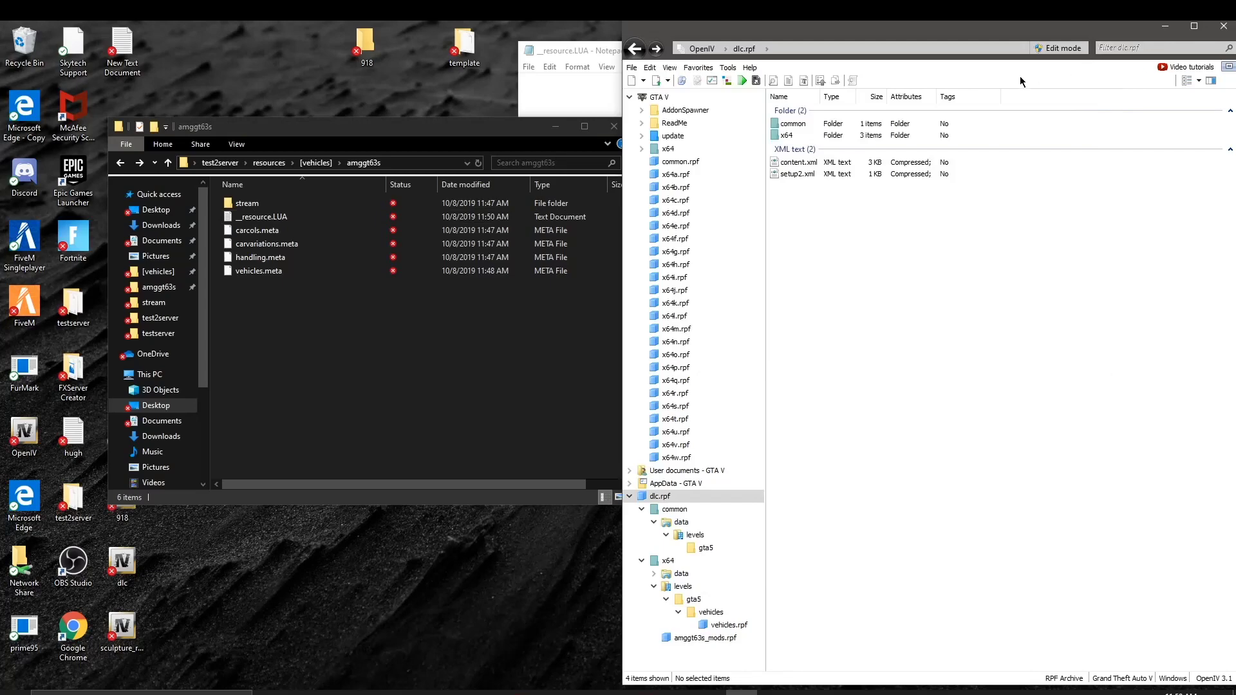
left_click(570, 103)
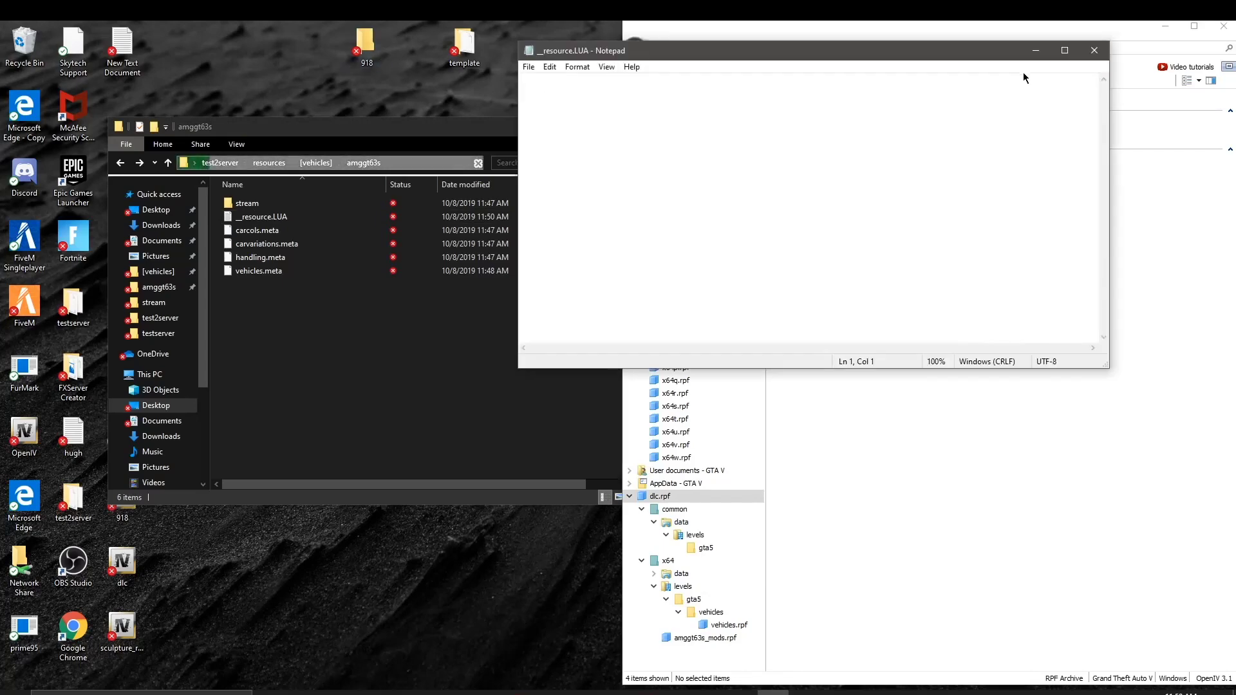
left_click(1093, 52)
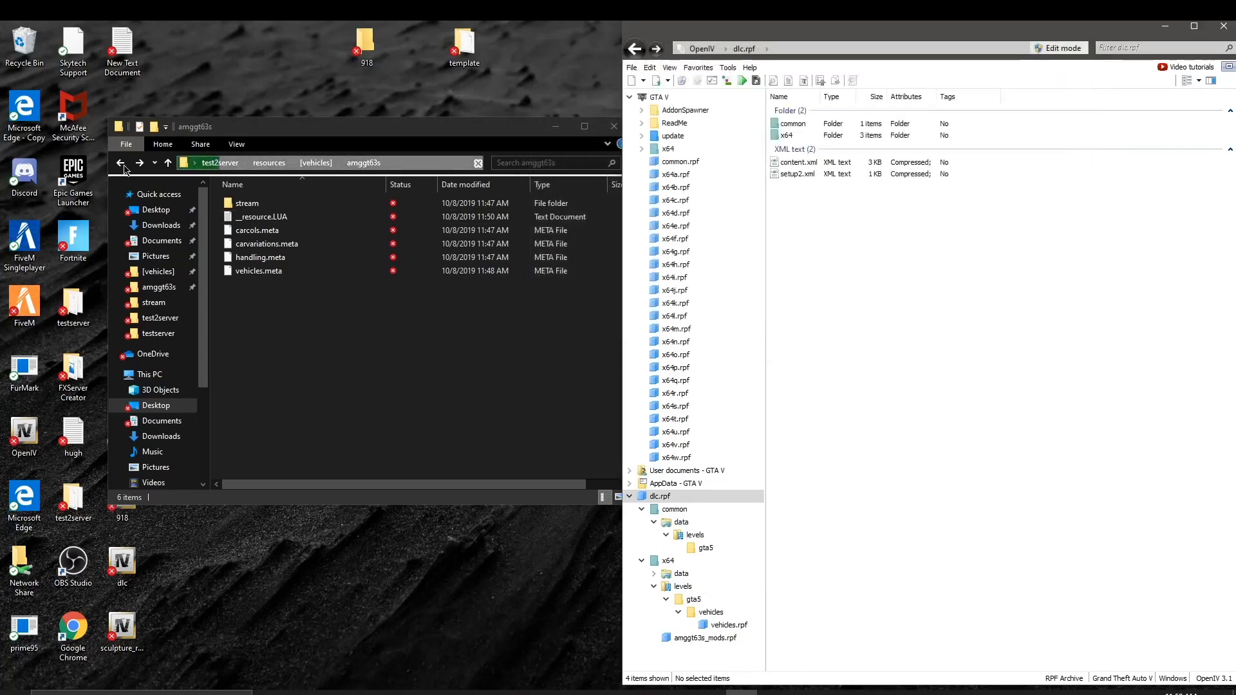
left_click(316, 221)
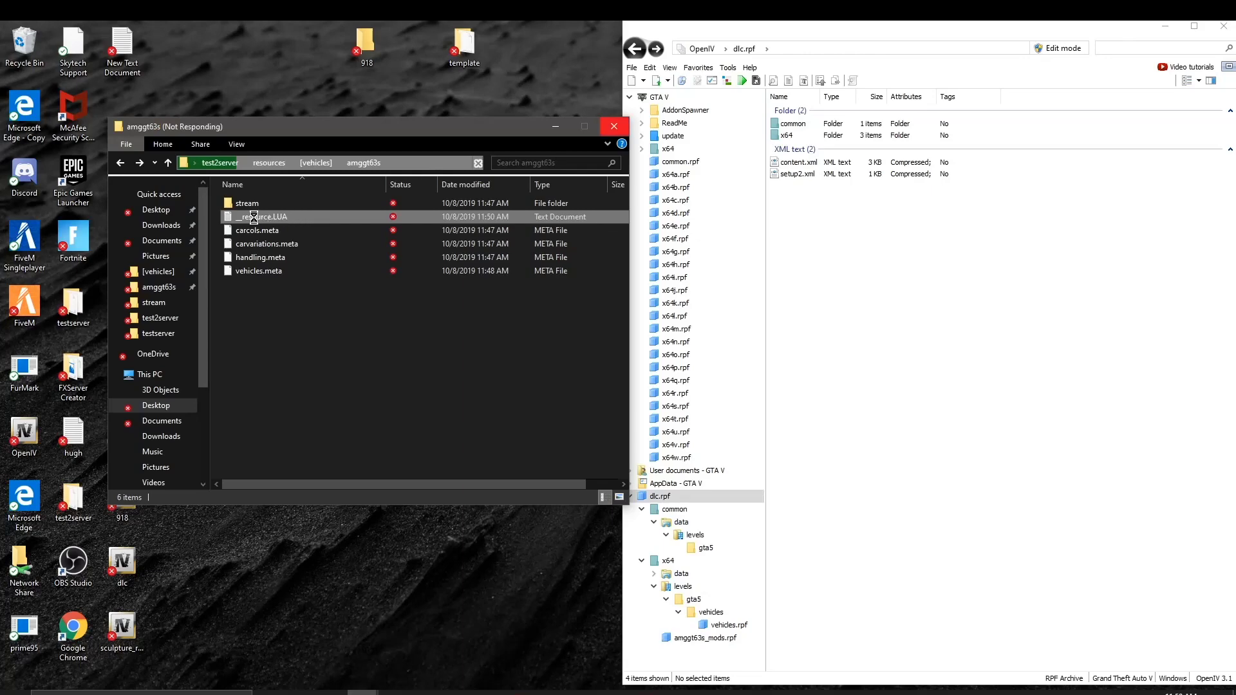
right_click(316, 222)
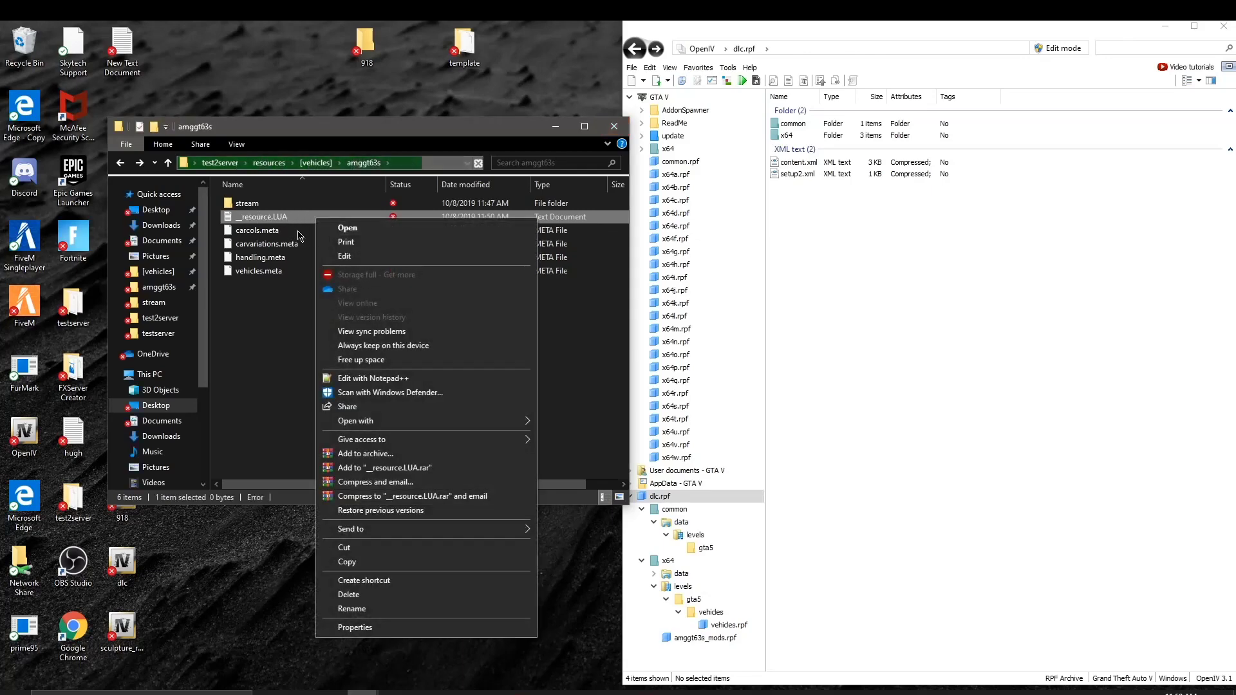
left_click(267, 325)
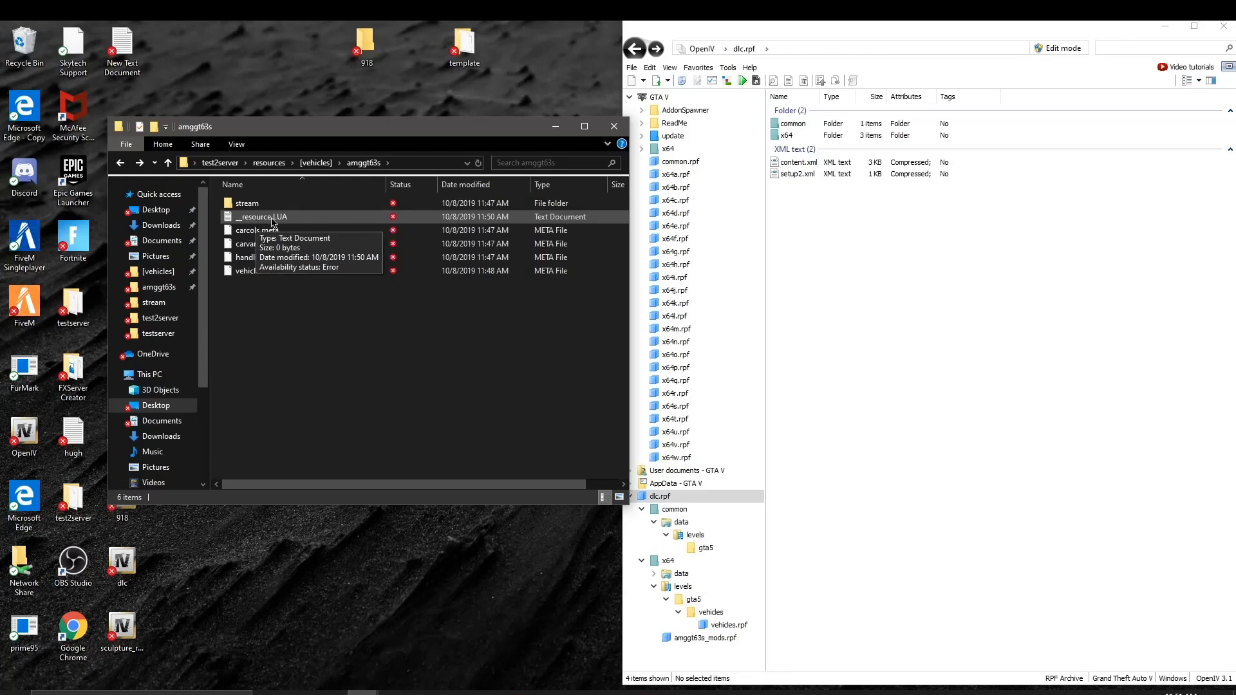
right_click(271, 218)
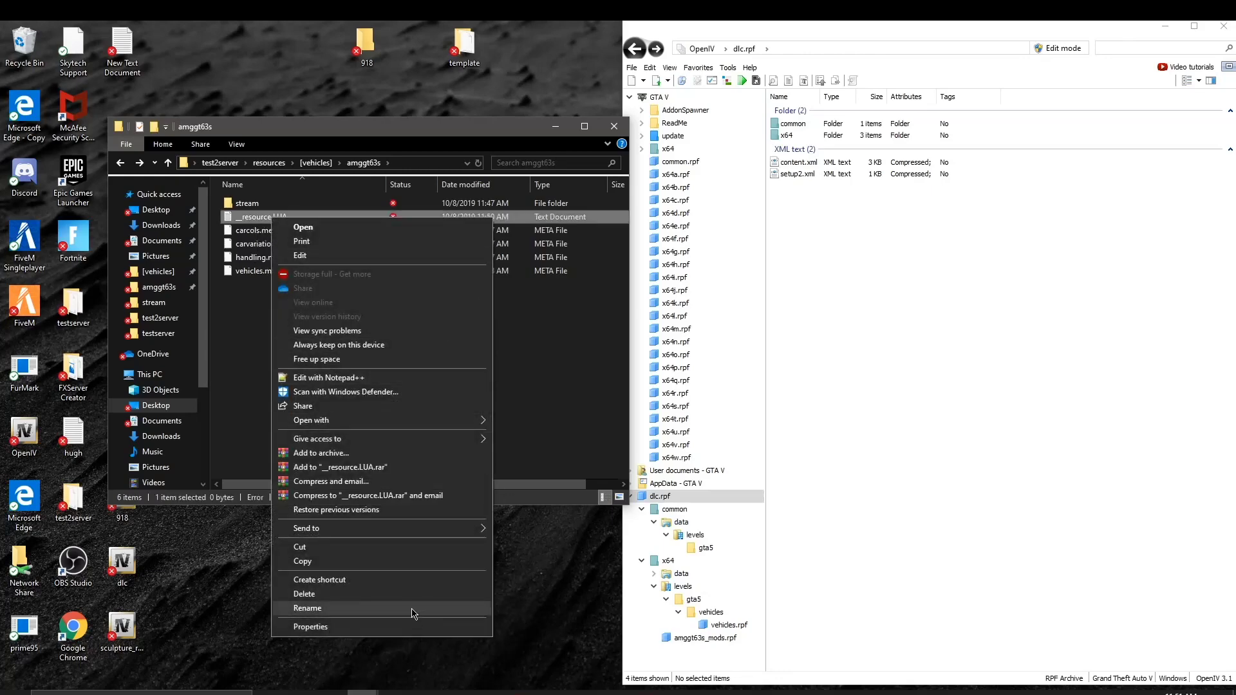
left_click(414, 593)
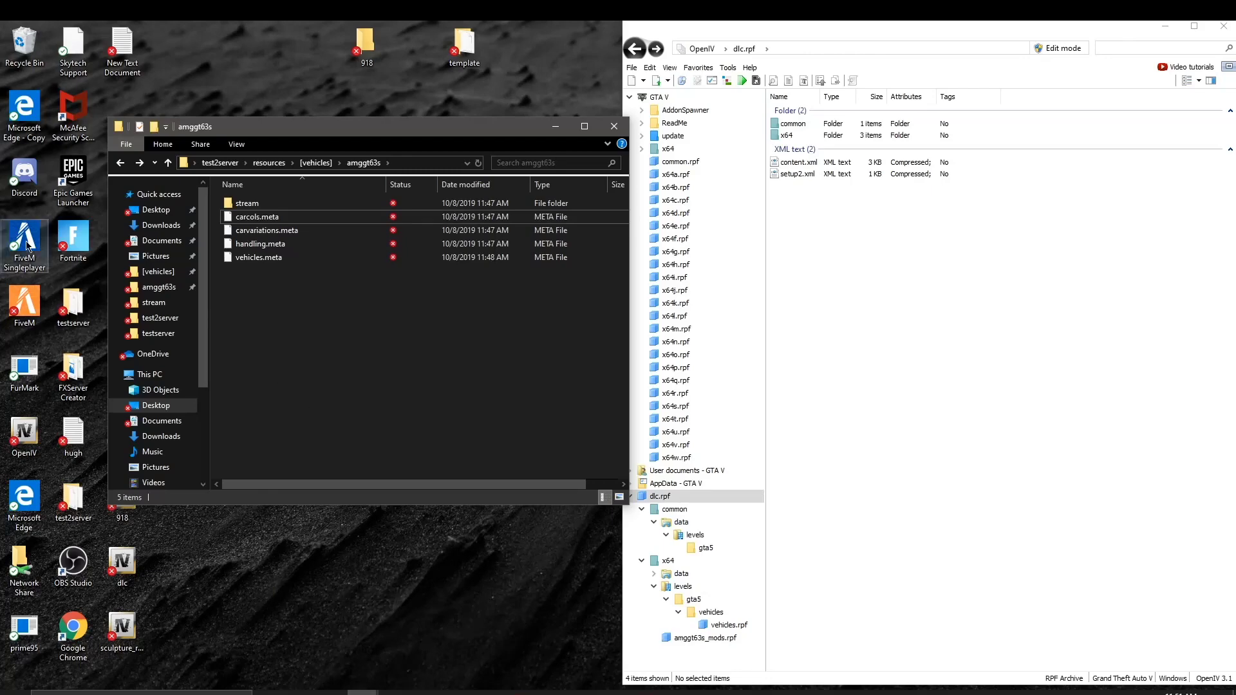
Step: Copy the __resource file from testserver\resources\[vehicles]\huayrar
left_click(154, 334)
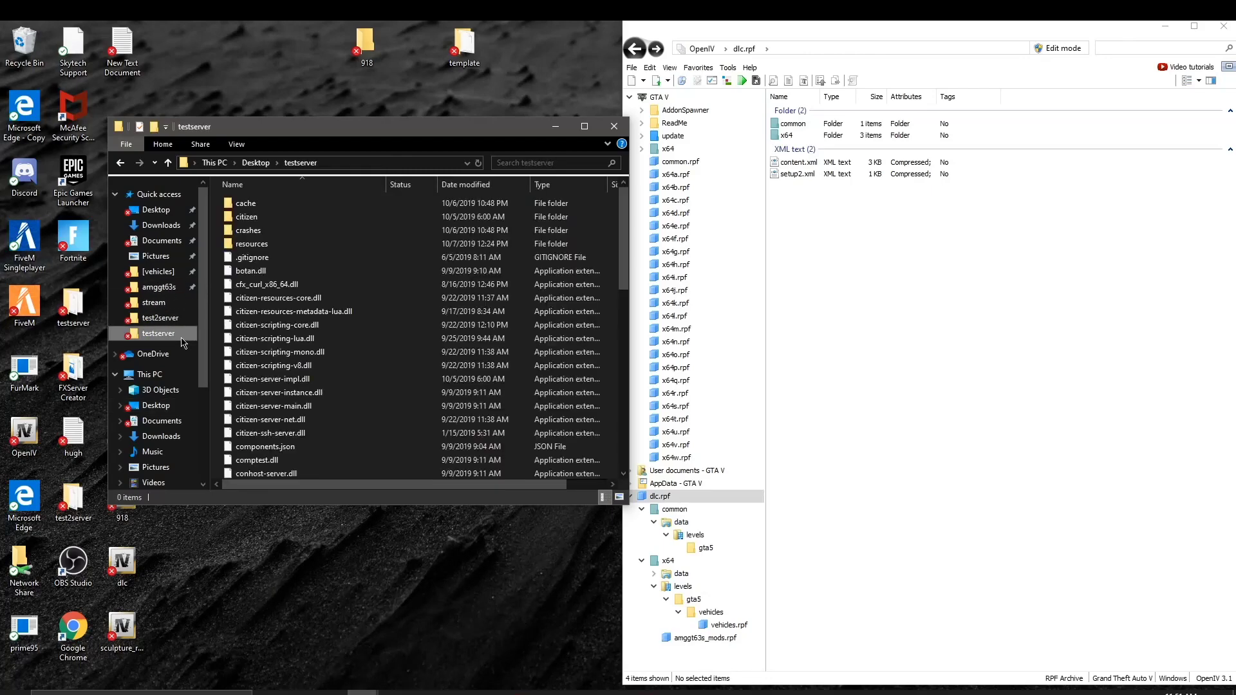
left_click(311, 252)
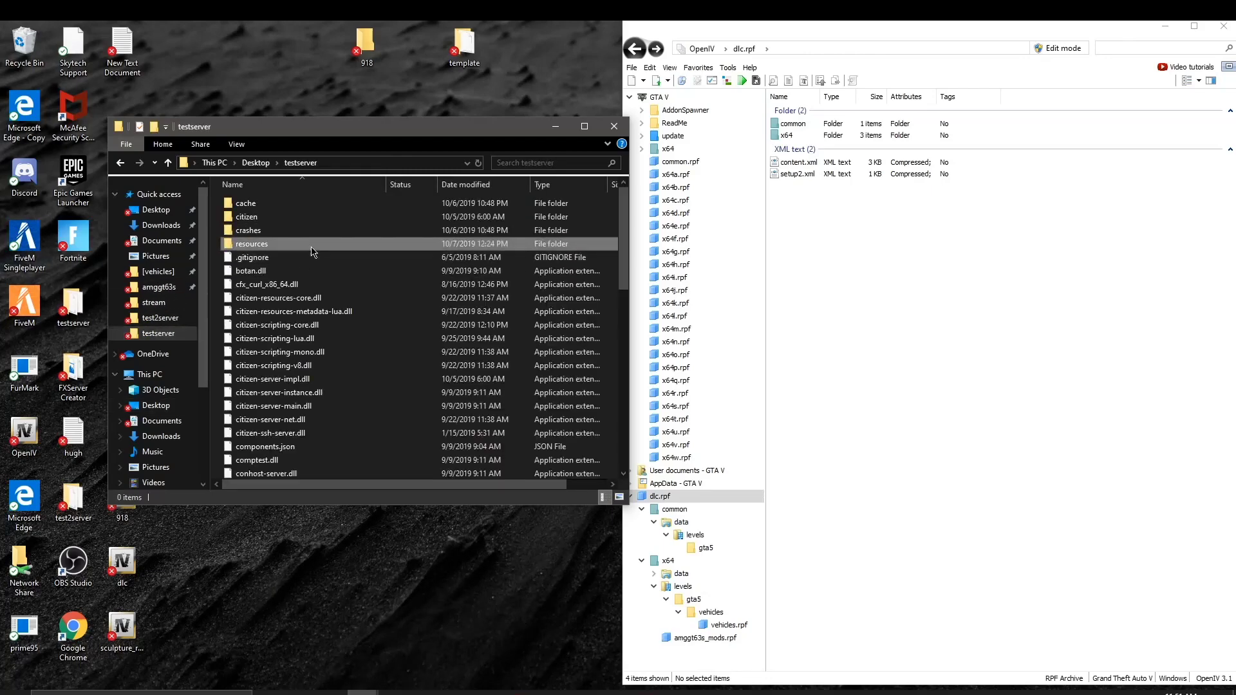
double_click(322, 243)
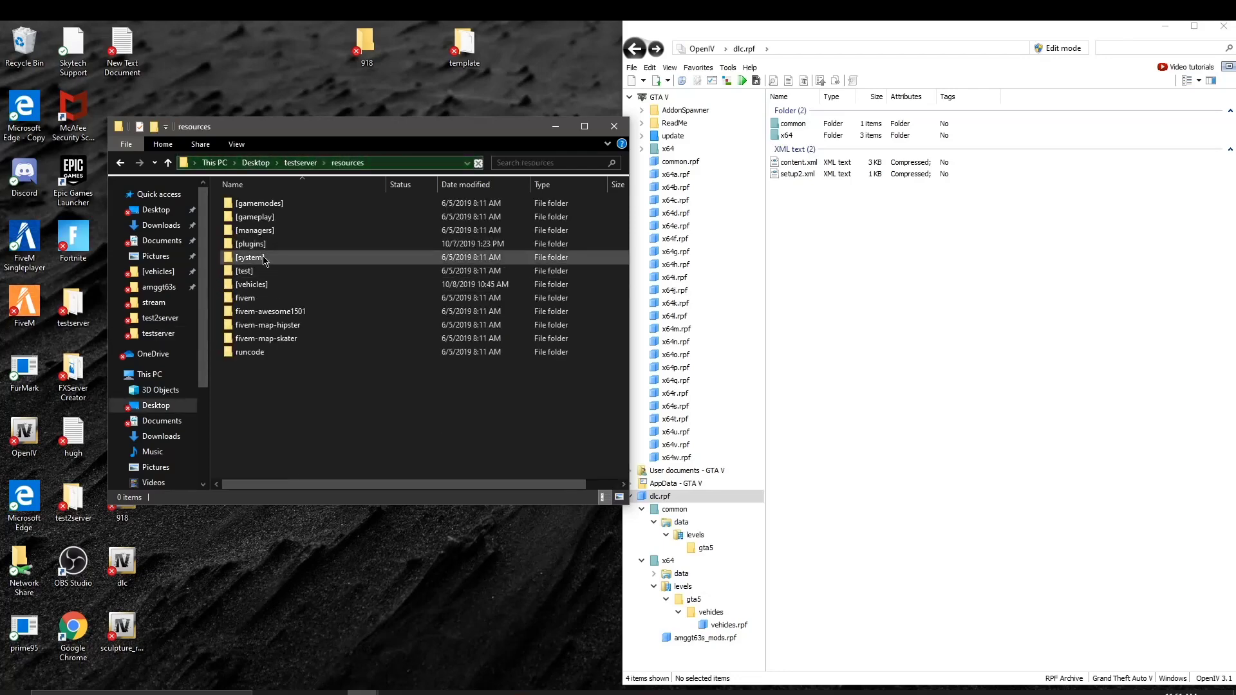
double_click(292, 287)
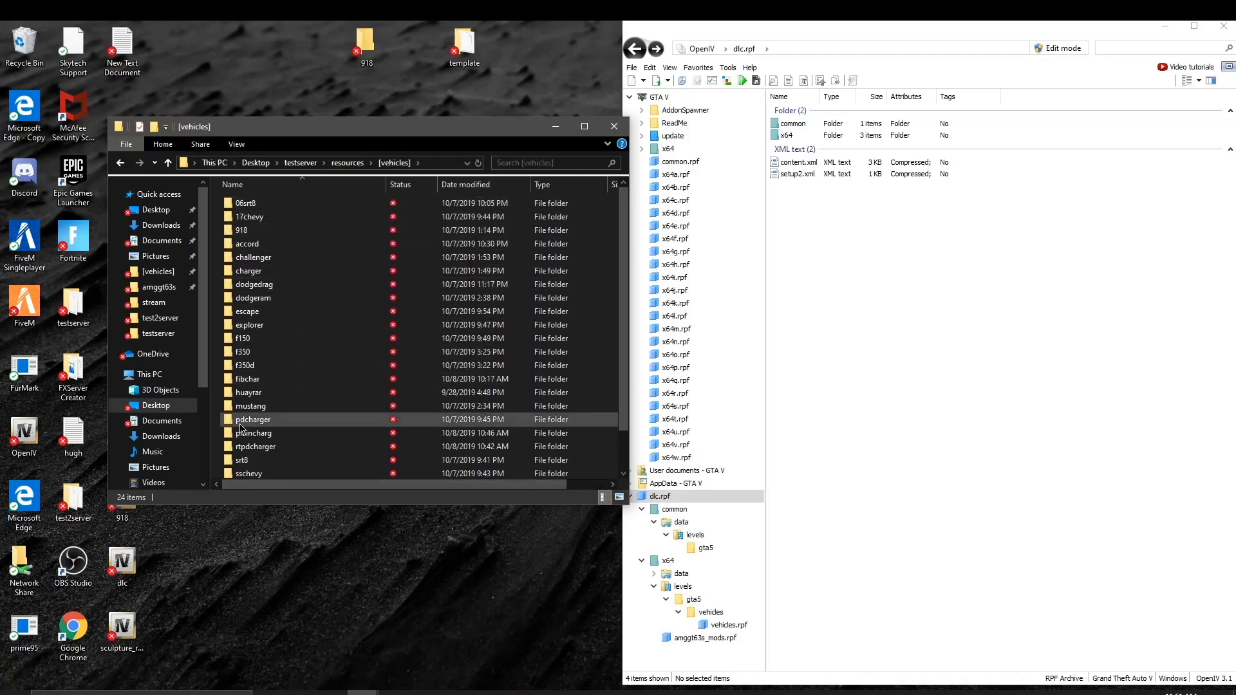
double_click(260, 398)
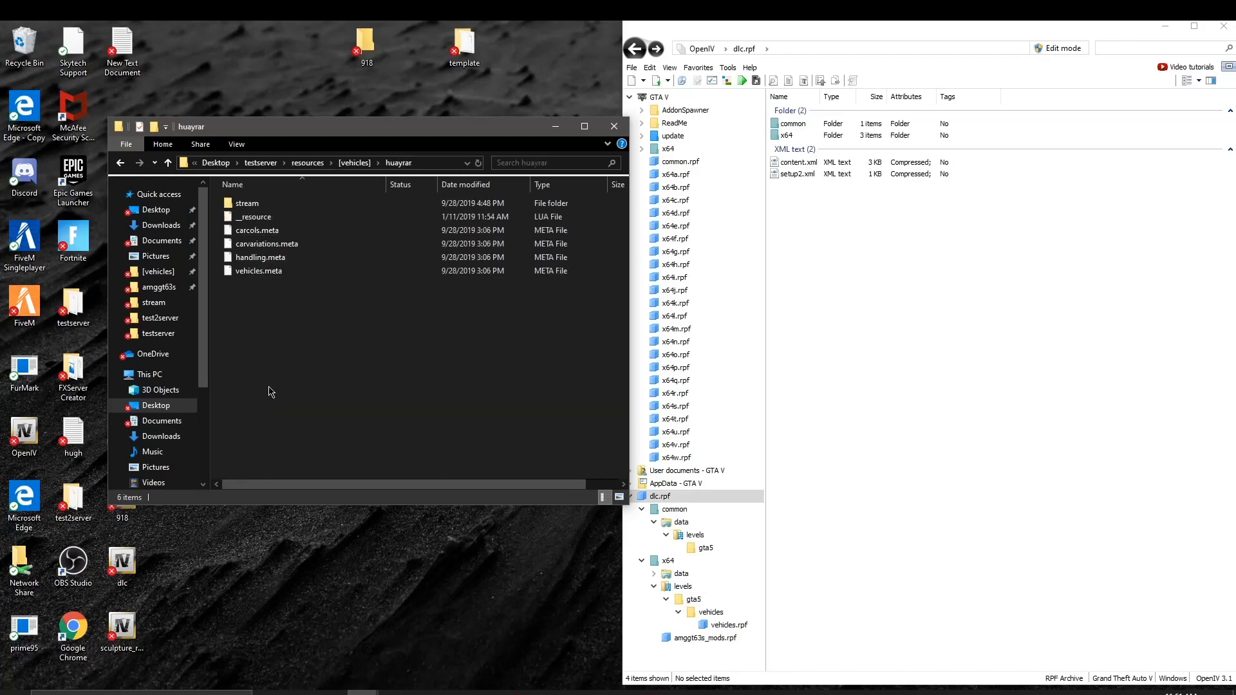
right_click(292, 223)
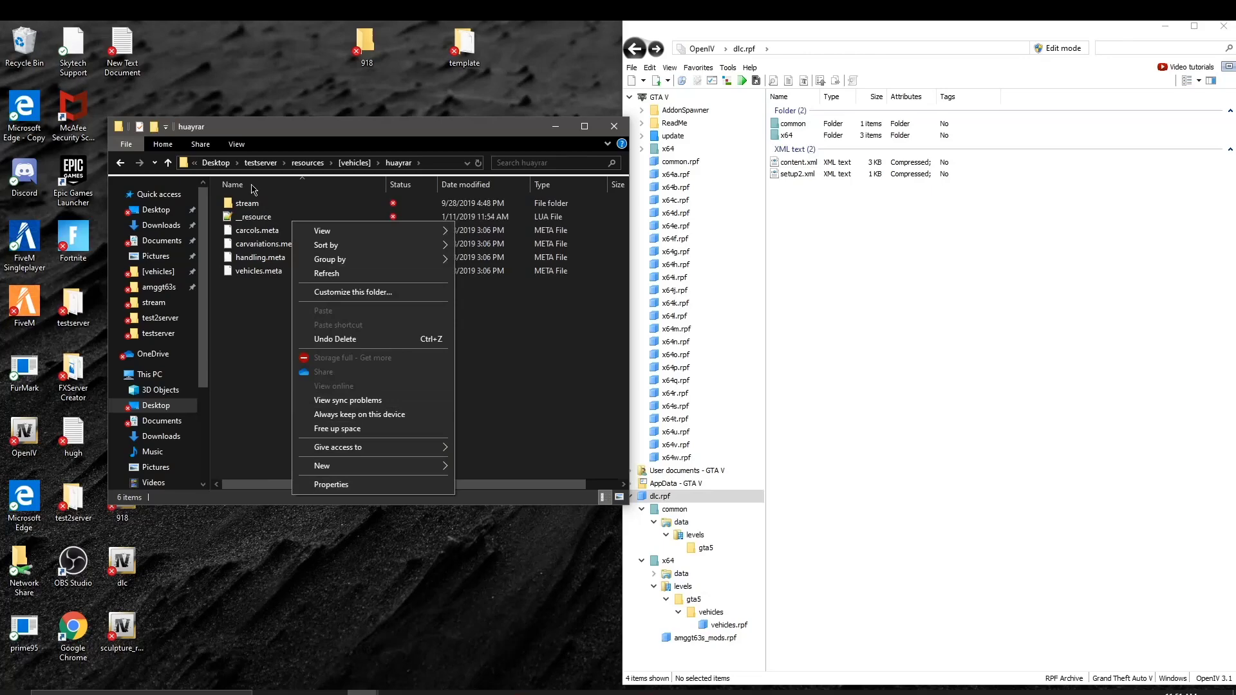
left_click(274, 217)
right_click(273, 214)
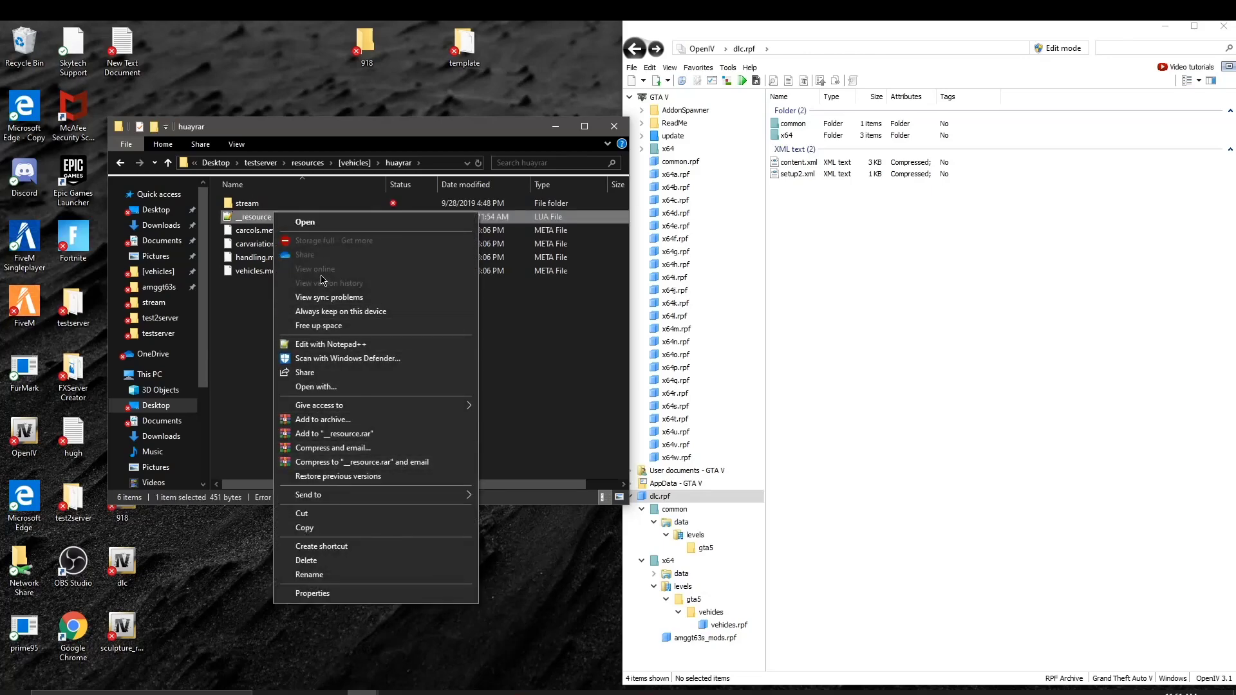
left_click(348, 528)
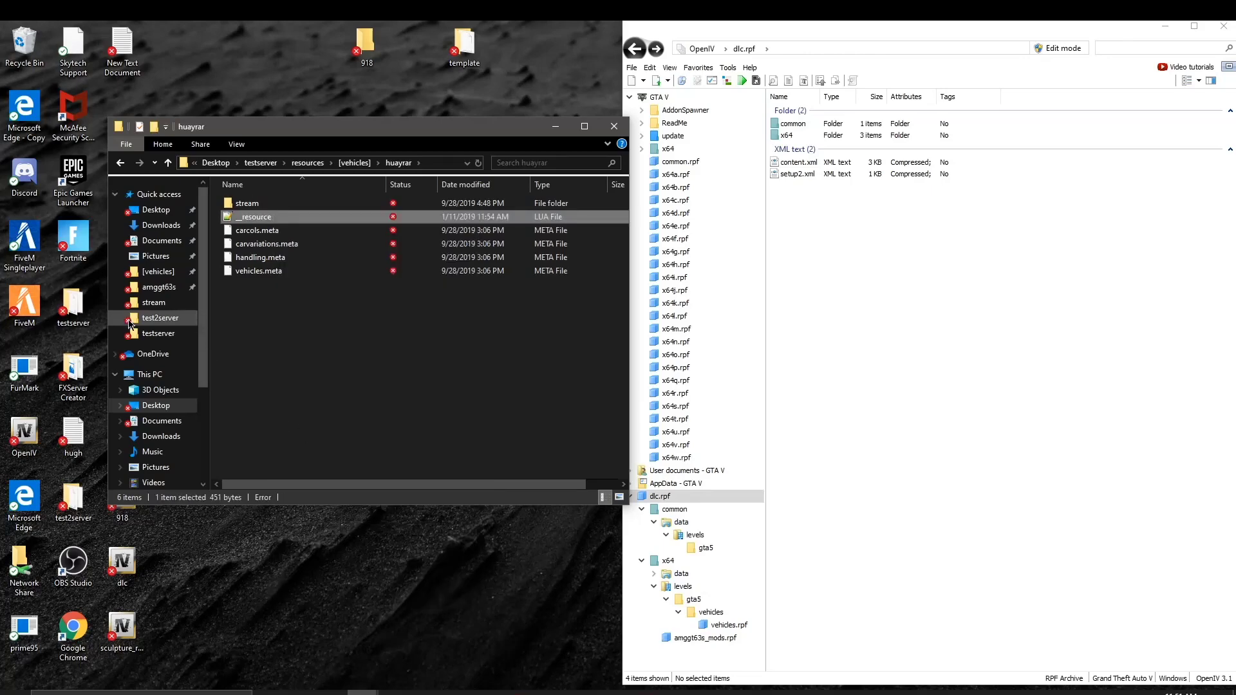
Step: Go back to amggt63s and paste the 451-byte __resource file there
left_click(120, 162)
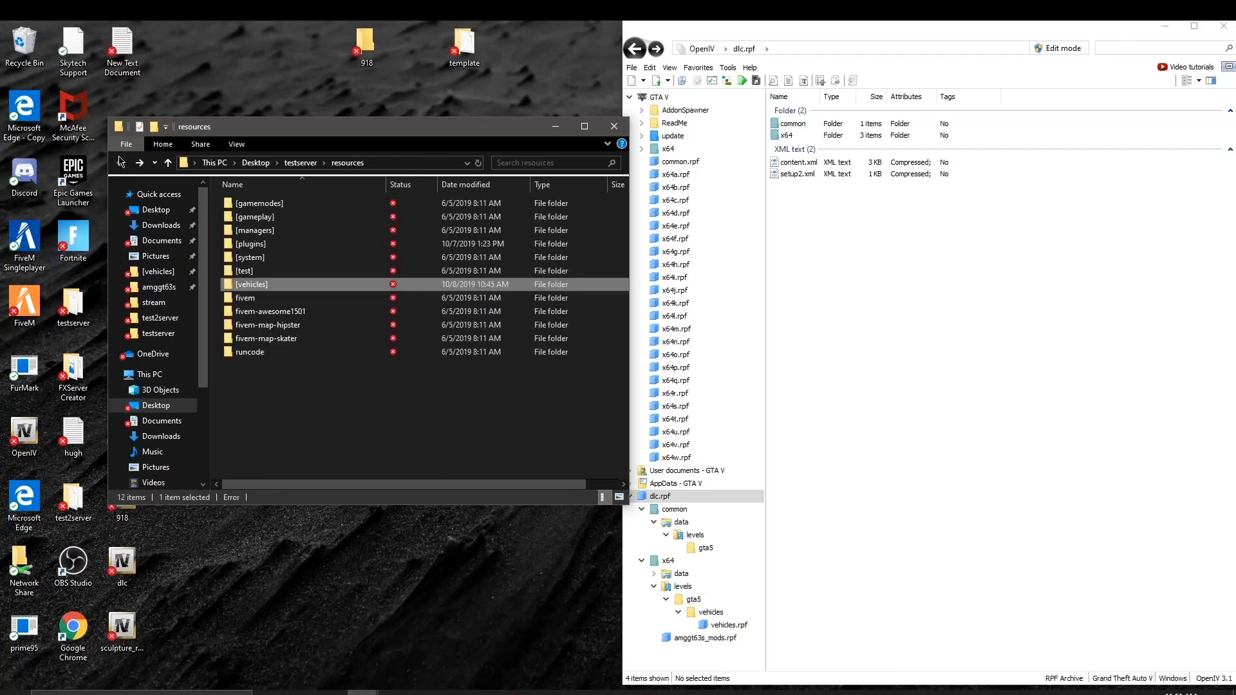
left_click(120, 162)
left_click(120, 163)
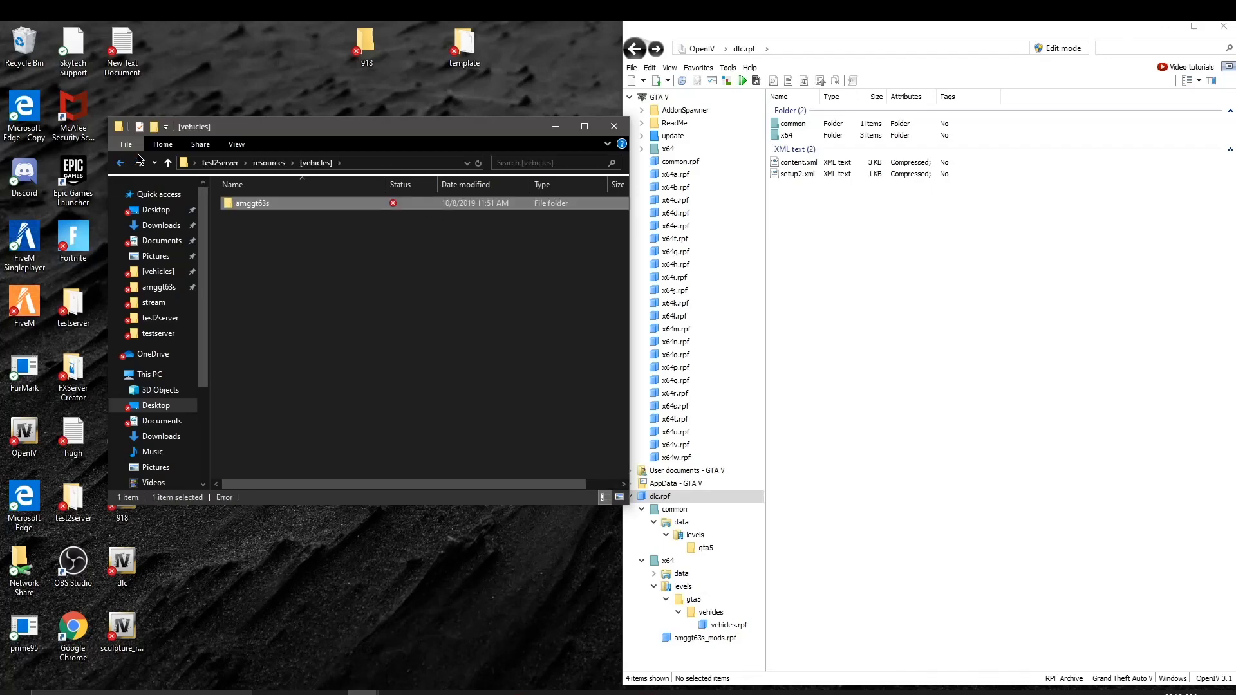
left_click(139, 161)
right_click(273, 287)
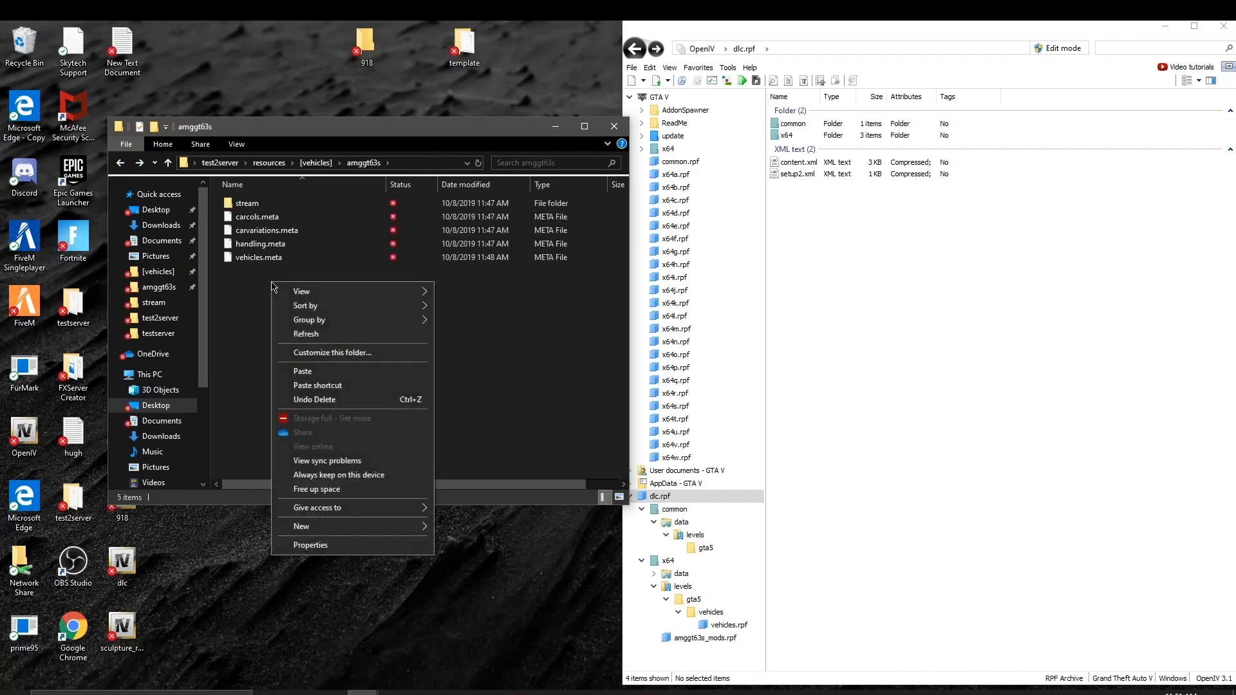
left_click(358, 371)
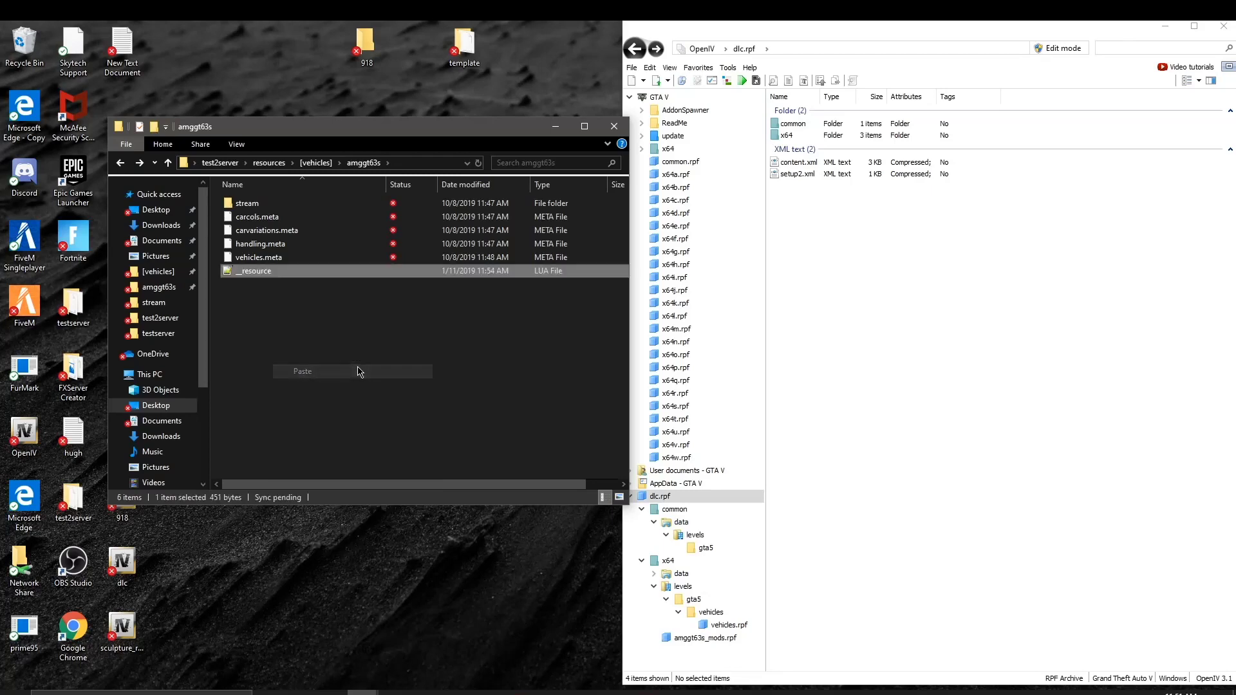
mouse_move(315, 274)
left_mouse_down()
mouse_move(335, 222)
mouse_move(325, 206)
mouse_move(330, 289)
left_mouse_up()
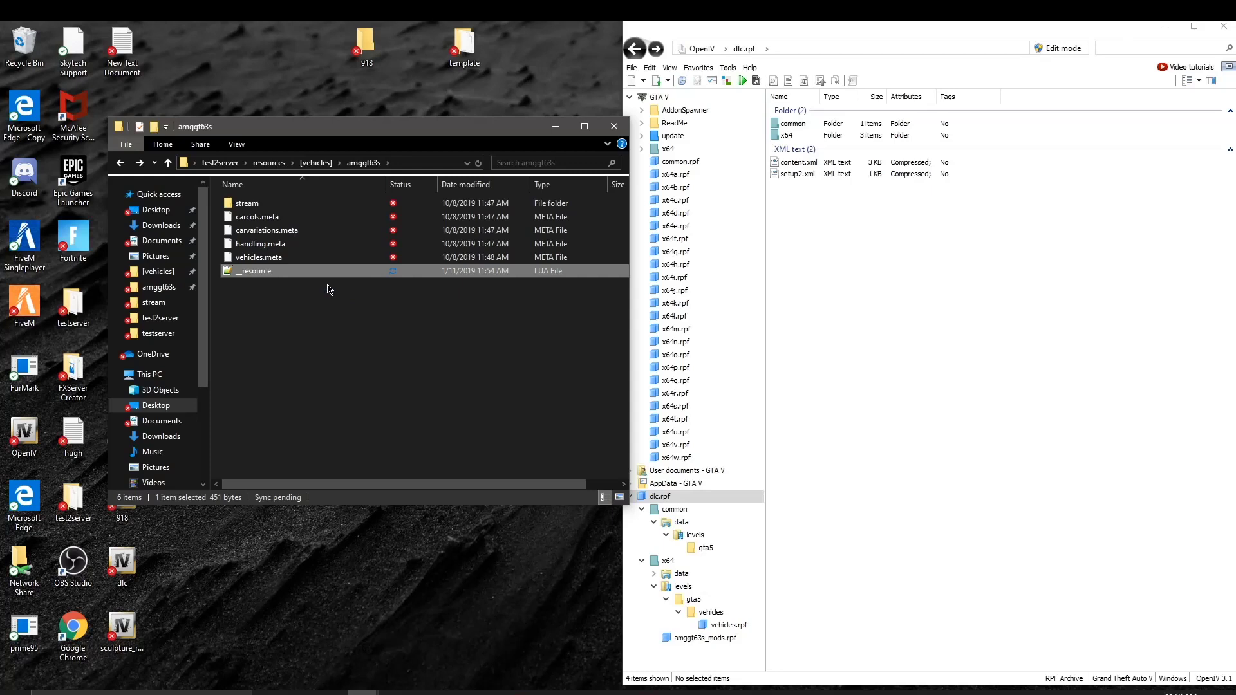
Step: Return to the amggt63s folder and open __resource.lua in Notepad++, highlighting files-list lines 5–9
left_click(269, 295)
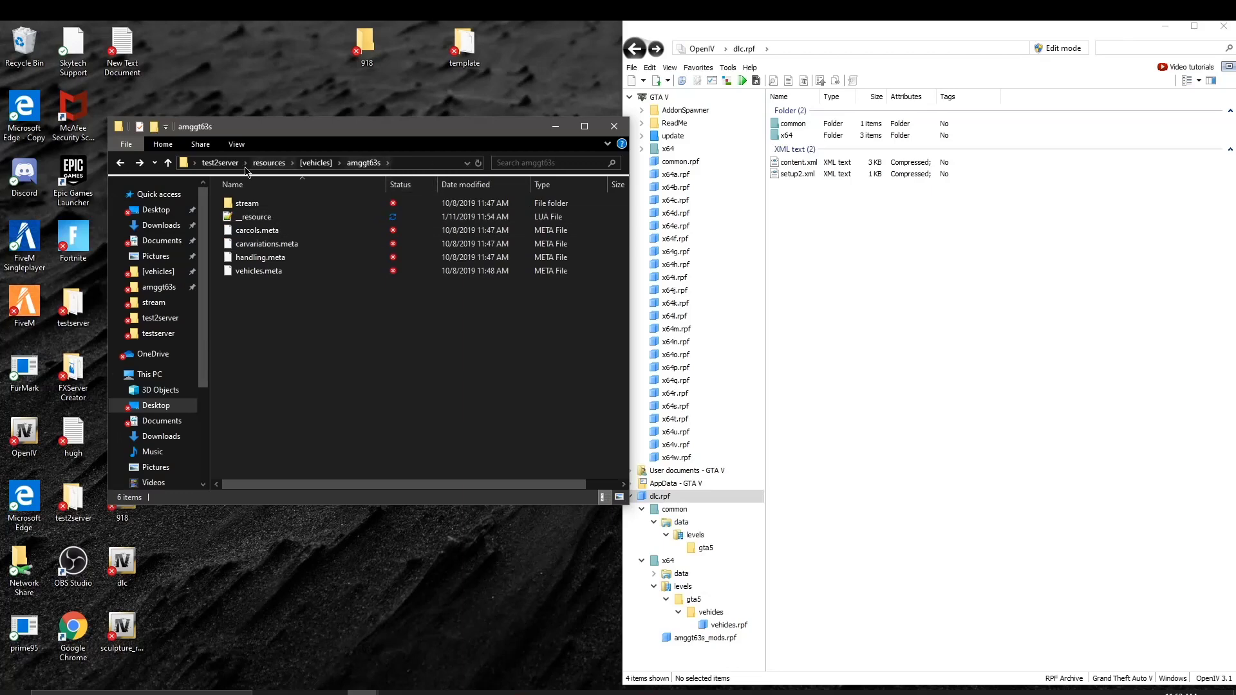
left_click_drag(343, 282, 266, 186)
left_click(122, 164)
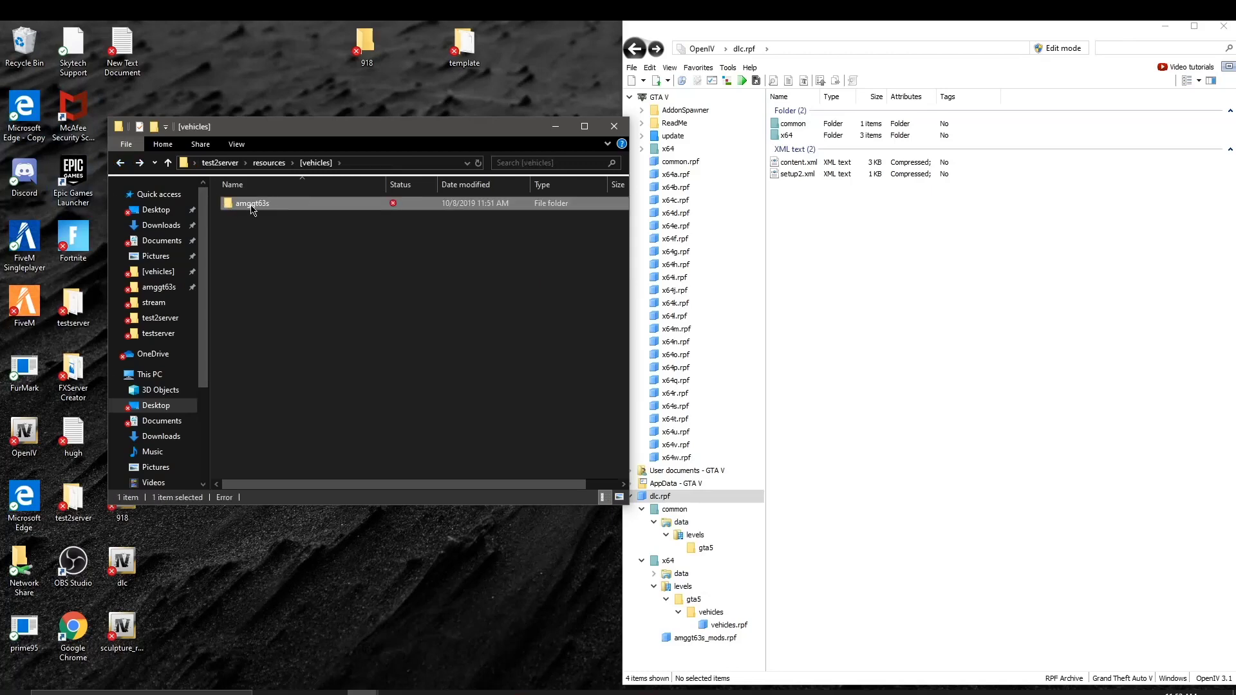
double_click(275, 206)
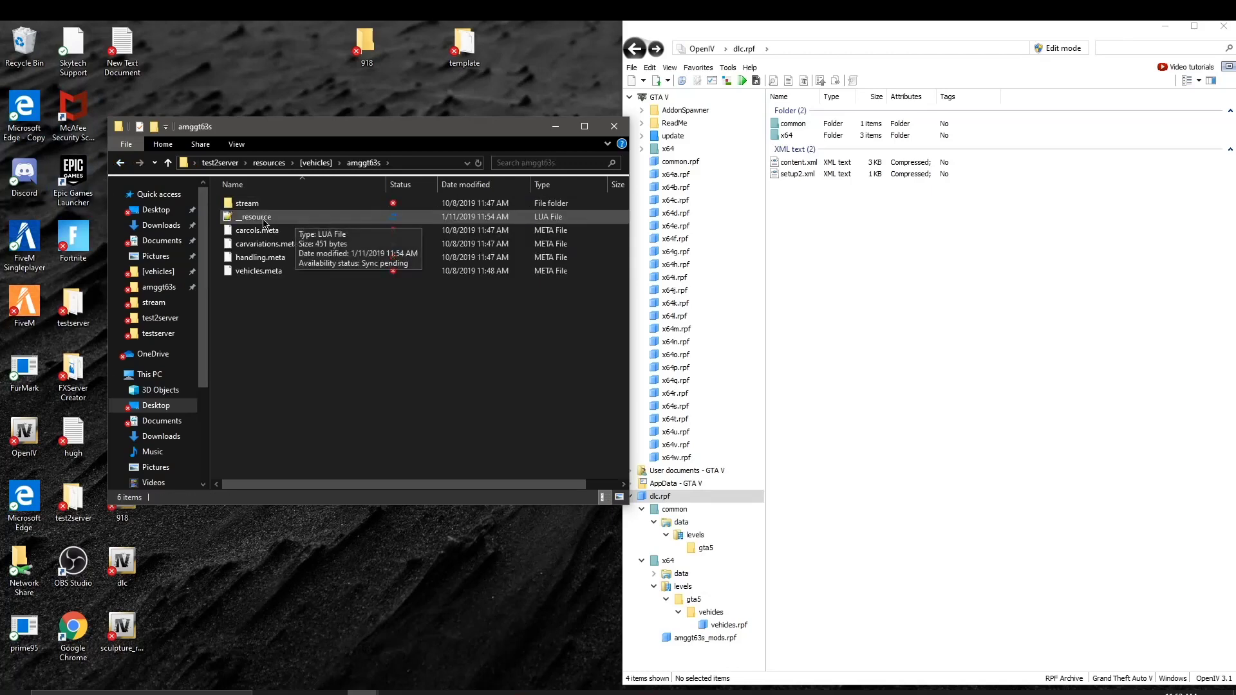
double_click(256, 217)
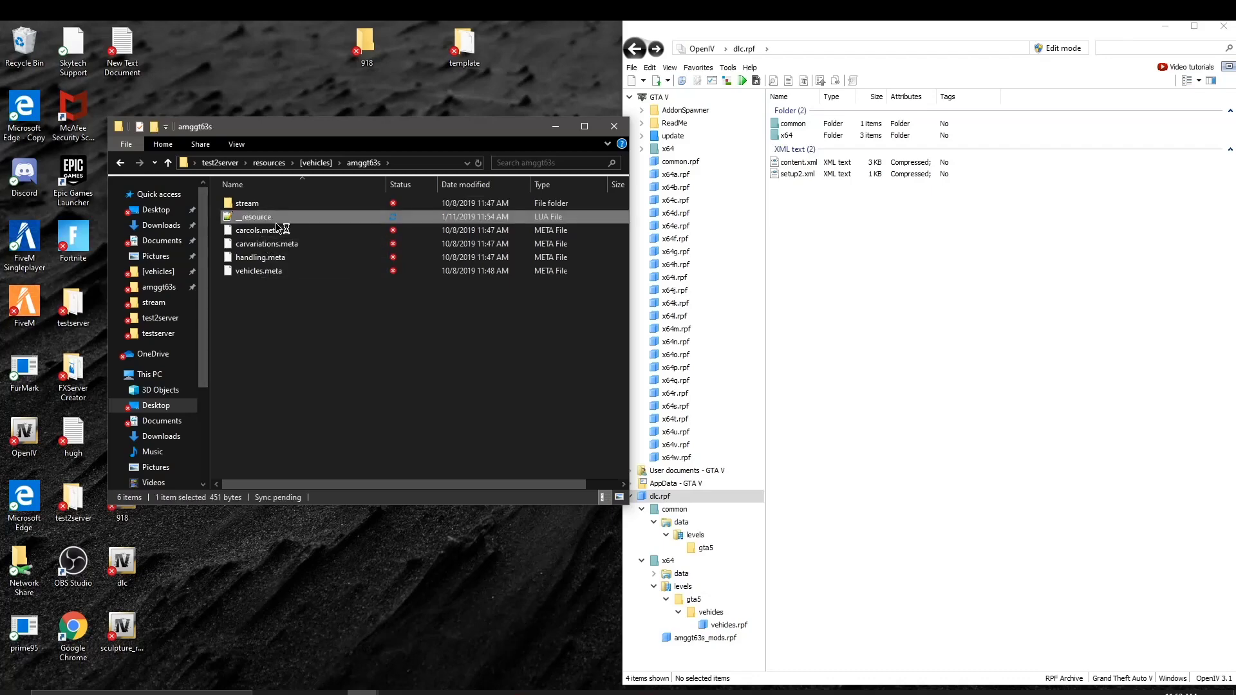
left_click_drag(203, 217, 240, 166)
Step: Delete the 'vehiclelayouts.meta' entry from the files list in __resource.lua
left_click(547, 306)
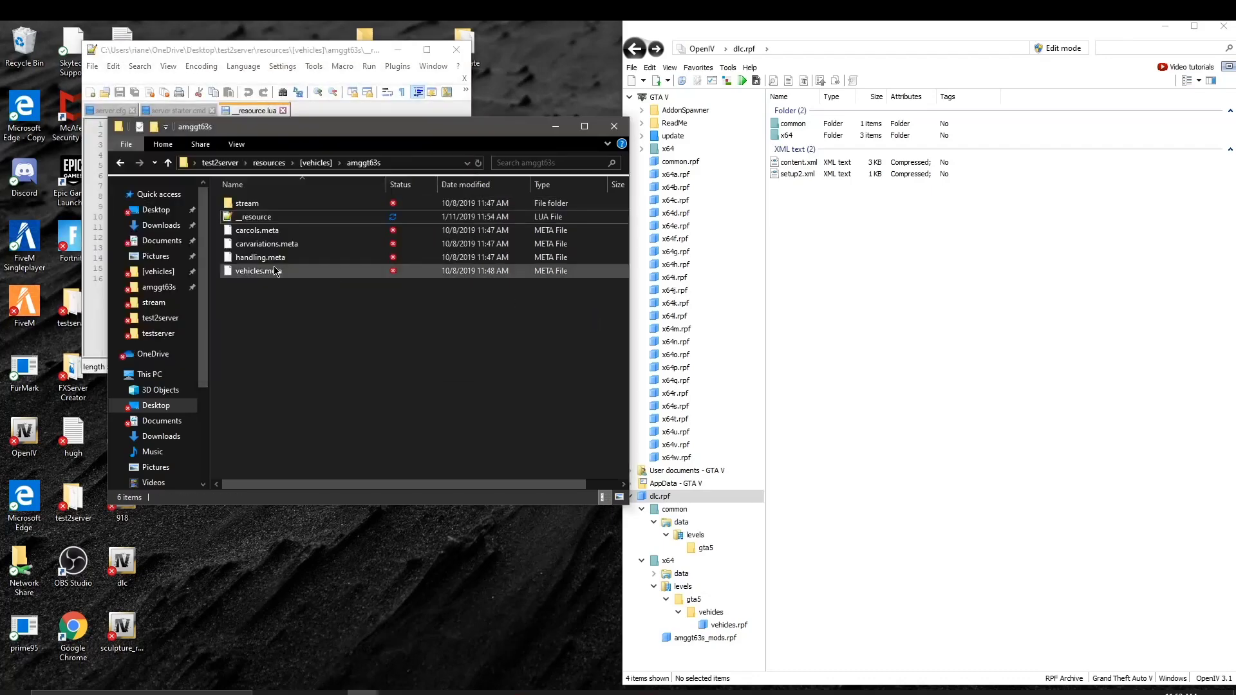
left_click_drag(300, 303, 306, 216)
left_click(385, 50)
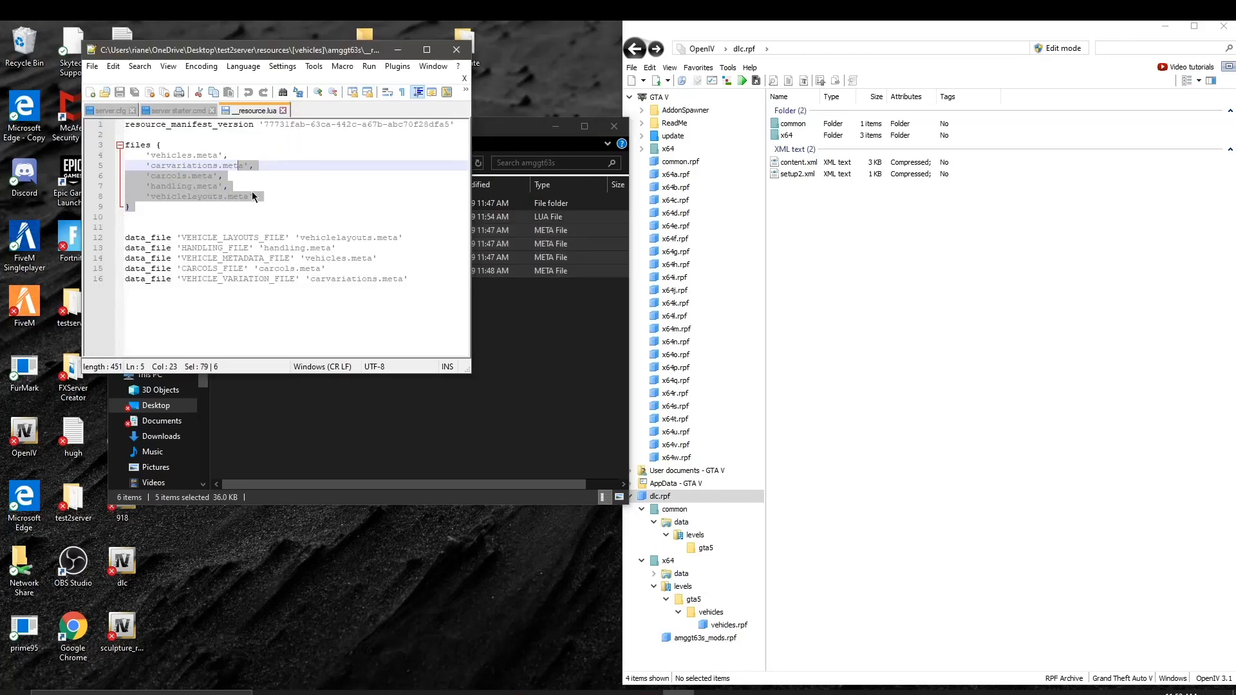
left_click(222, 196)
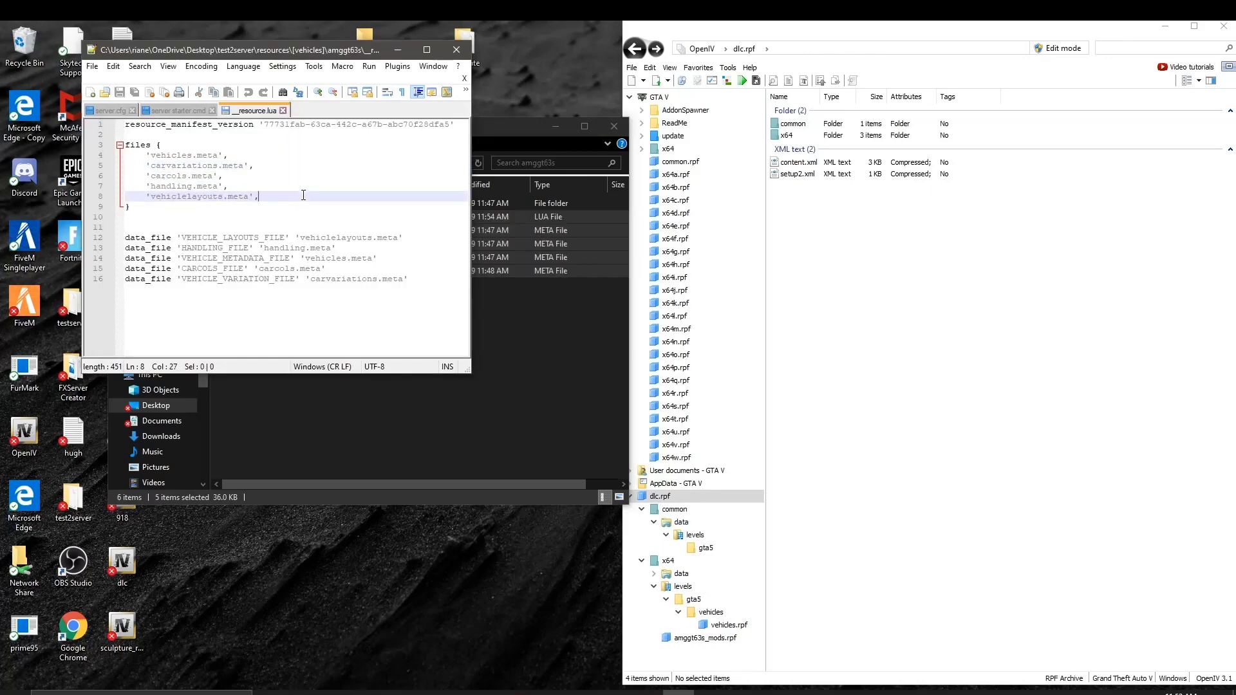
left_click_drag(303, 195, 81, 194)
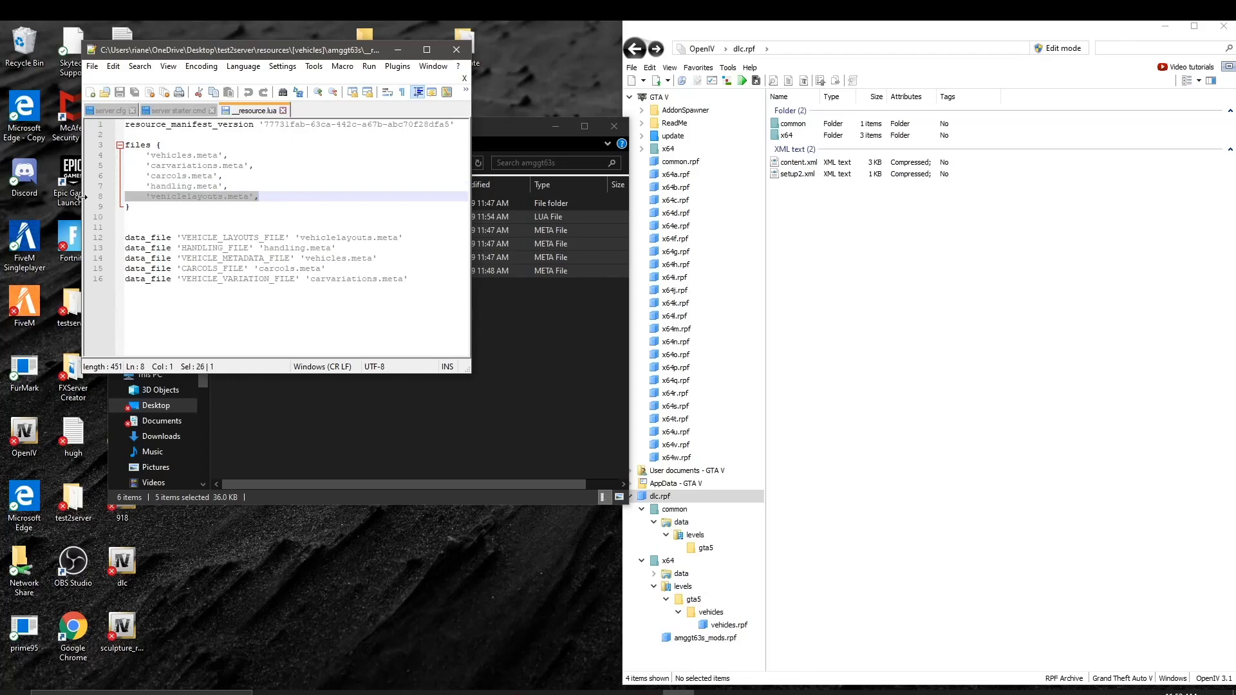
key("Delete")
key("BackSpace")
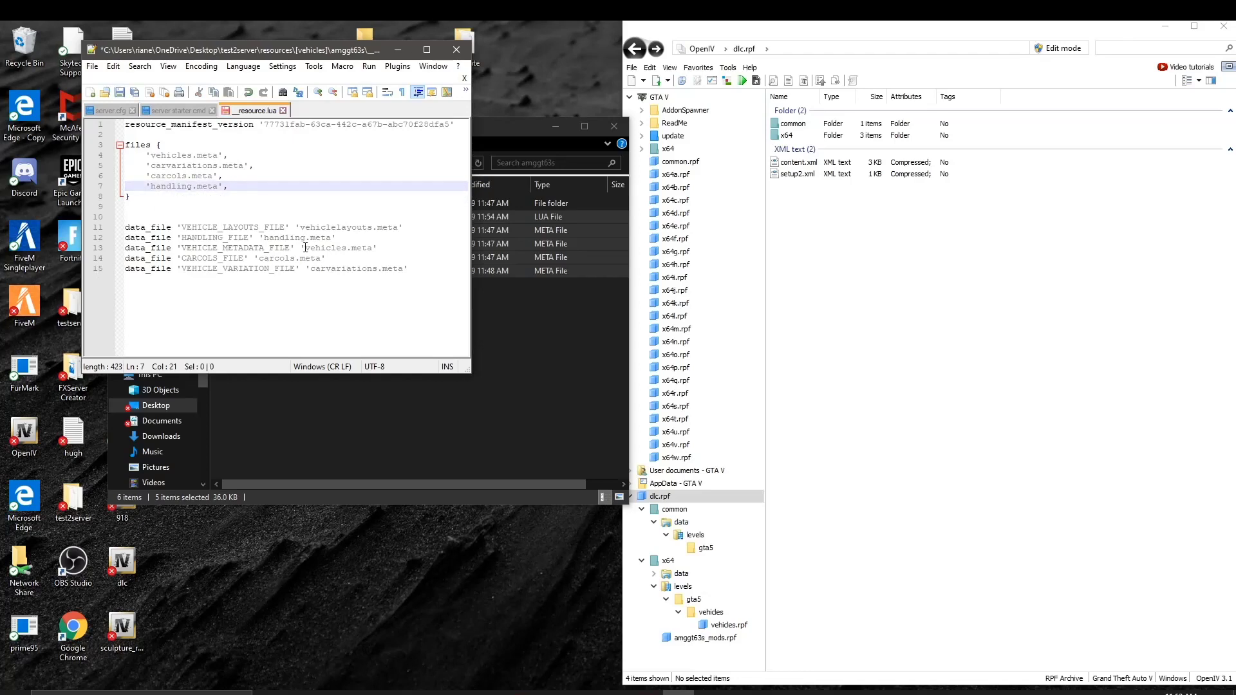
Step: Delete the VEHICLE_LAYOUTS_FILE data_file line and its leftover empty line
left_click_drag(373, 227, 400, 226)
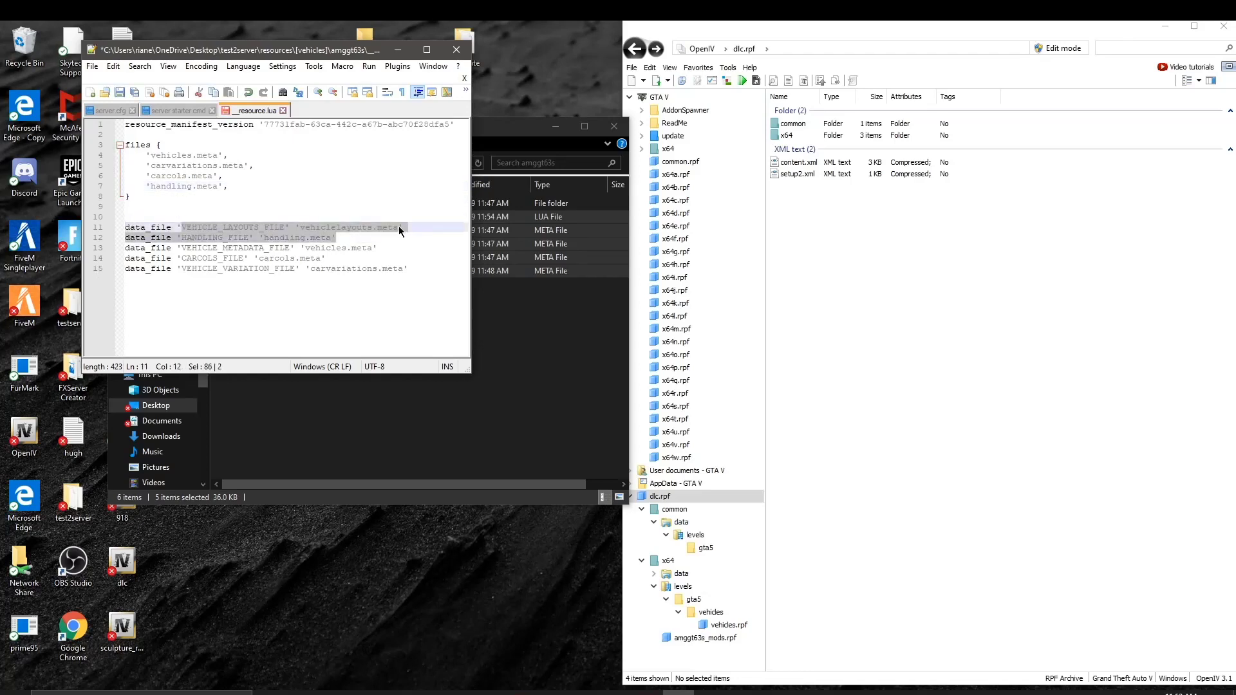
left_click(445, 232)
key("shift+Home")
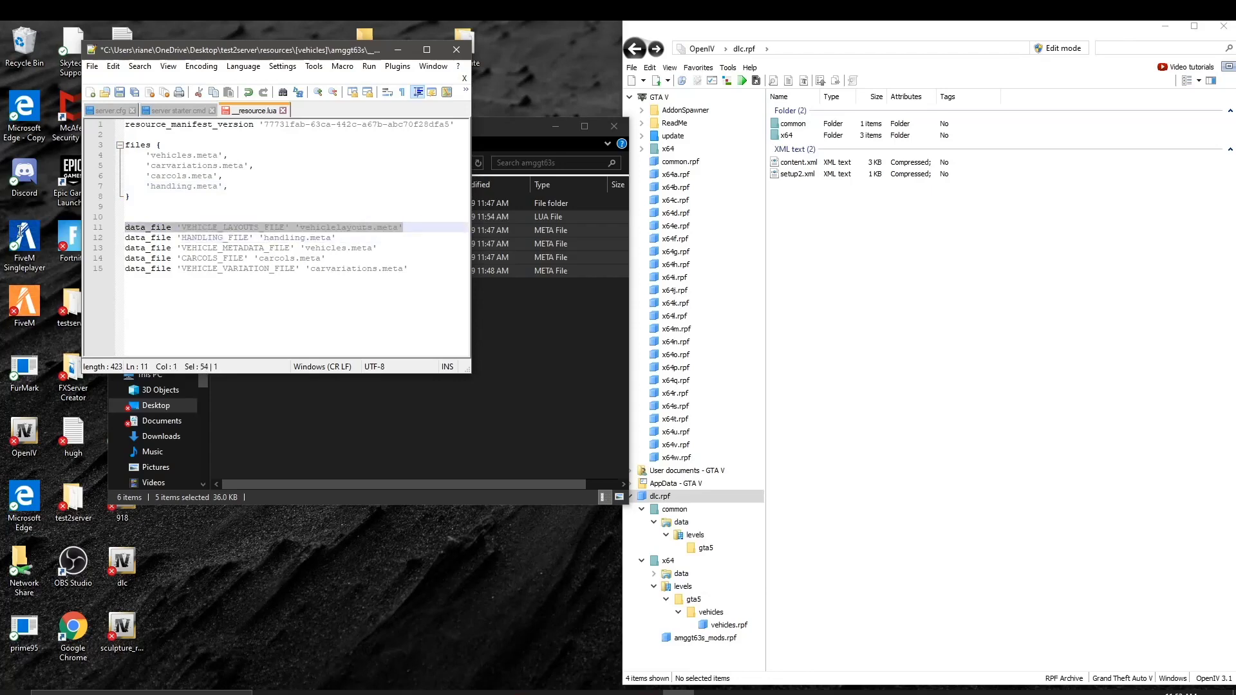
key("Delete")
key("BackSpace")
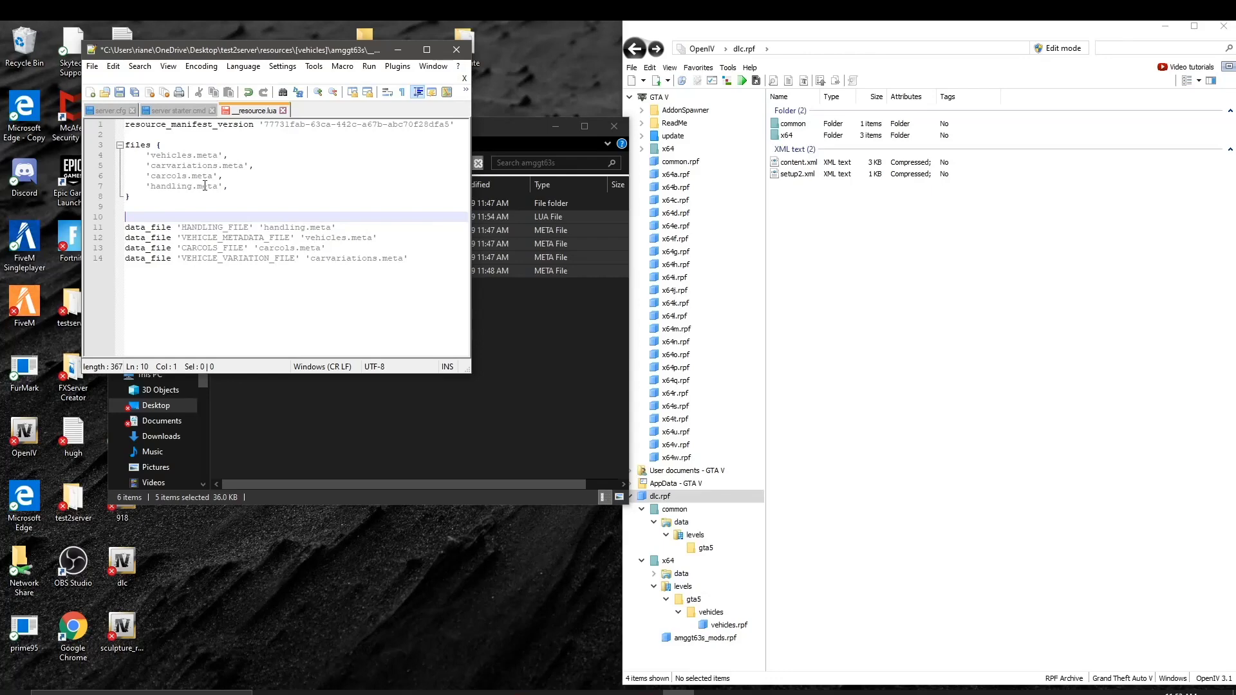
Step: Save the edited __resource.lua and close Notepad++
left_click(519, 289)
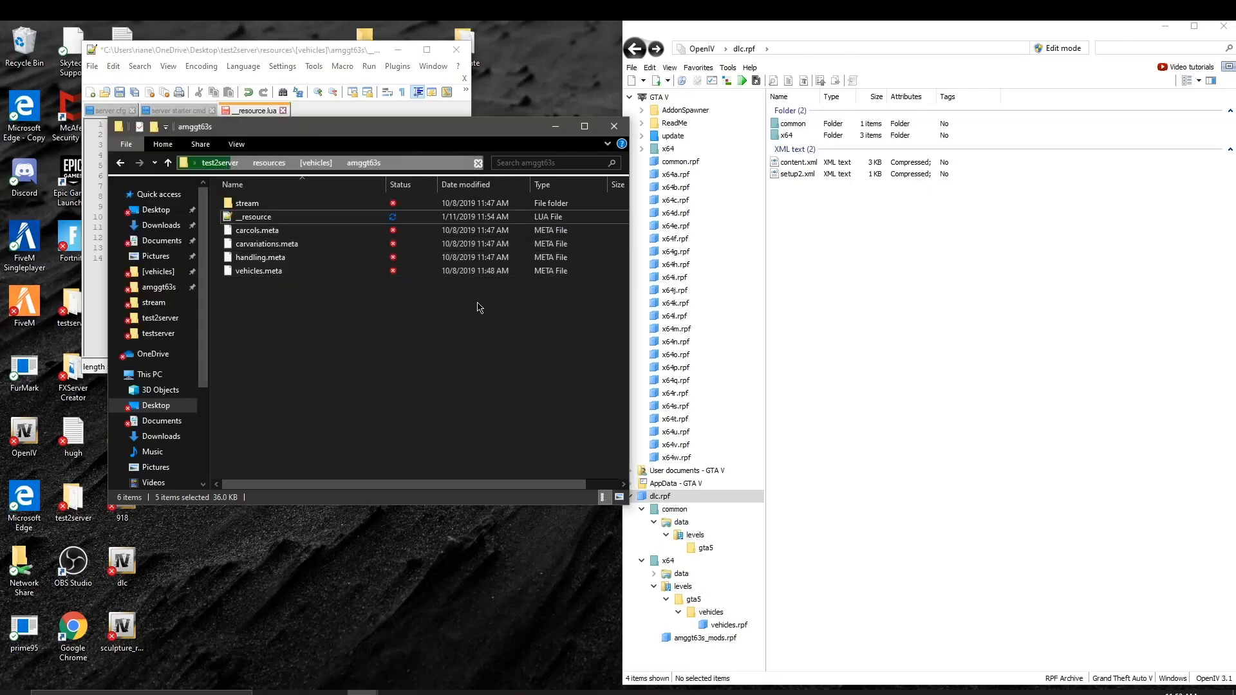
left_click(315, 115)
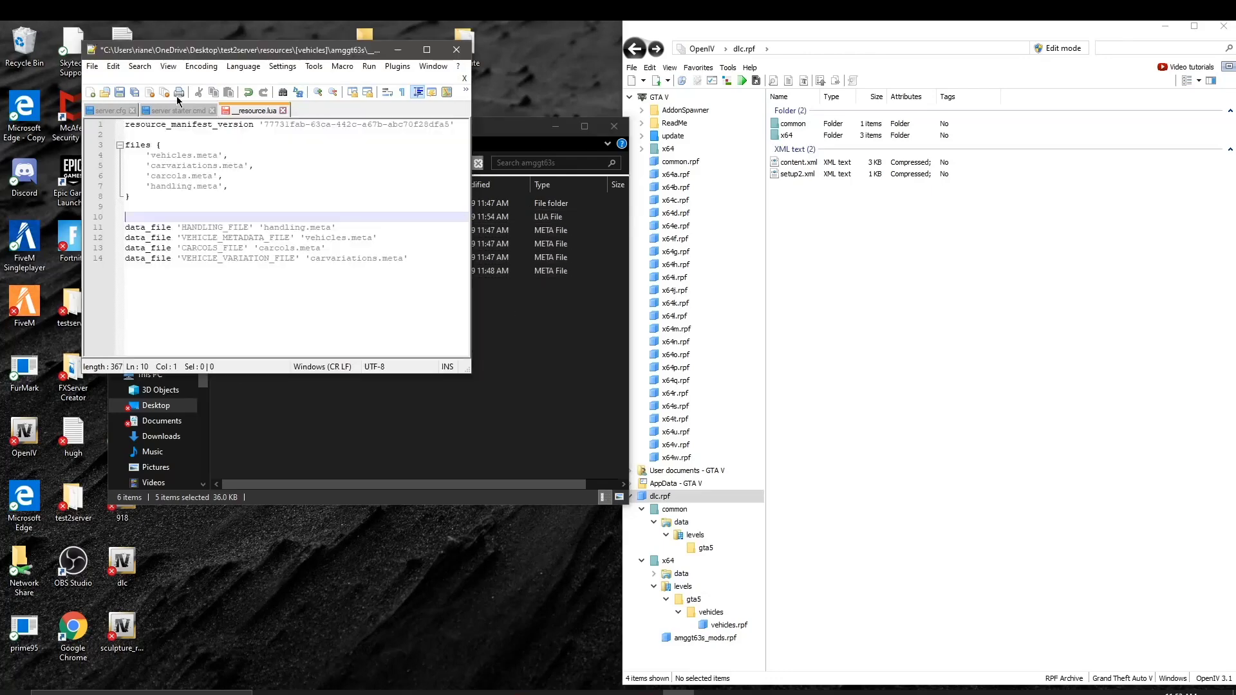
left_click(119, 93)
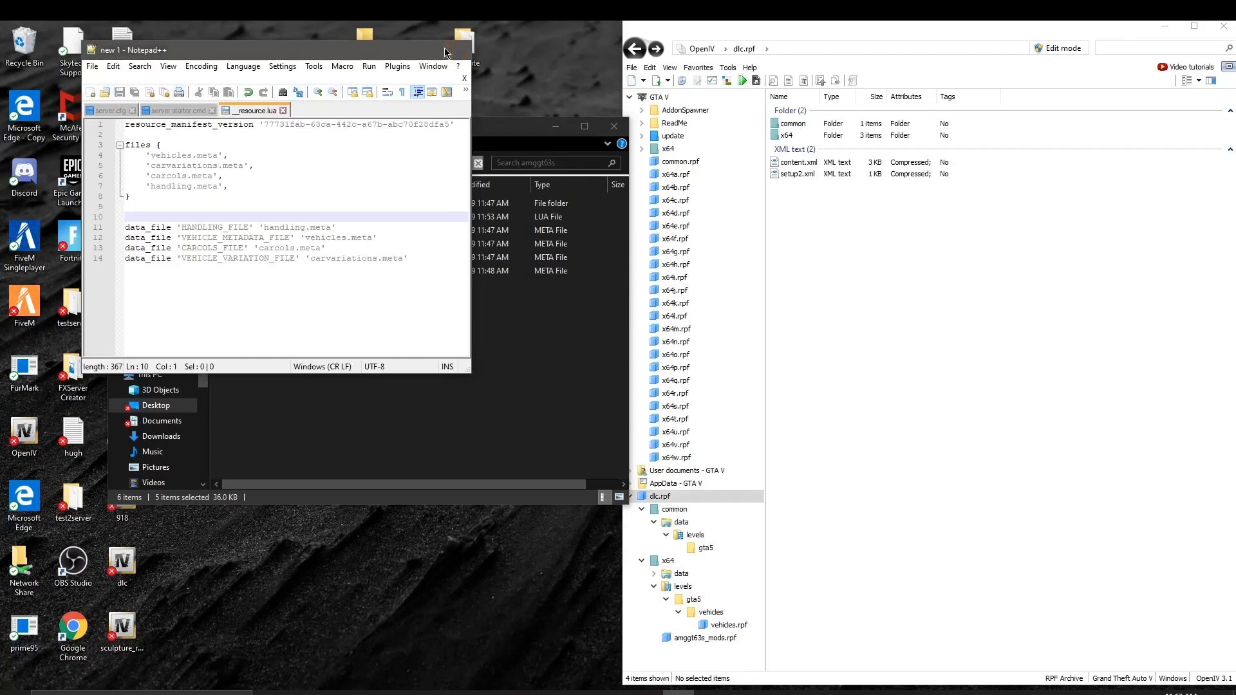
left_click(456, 49)
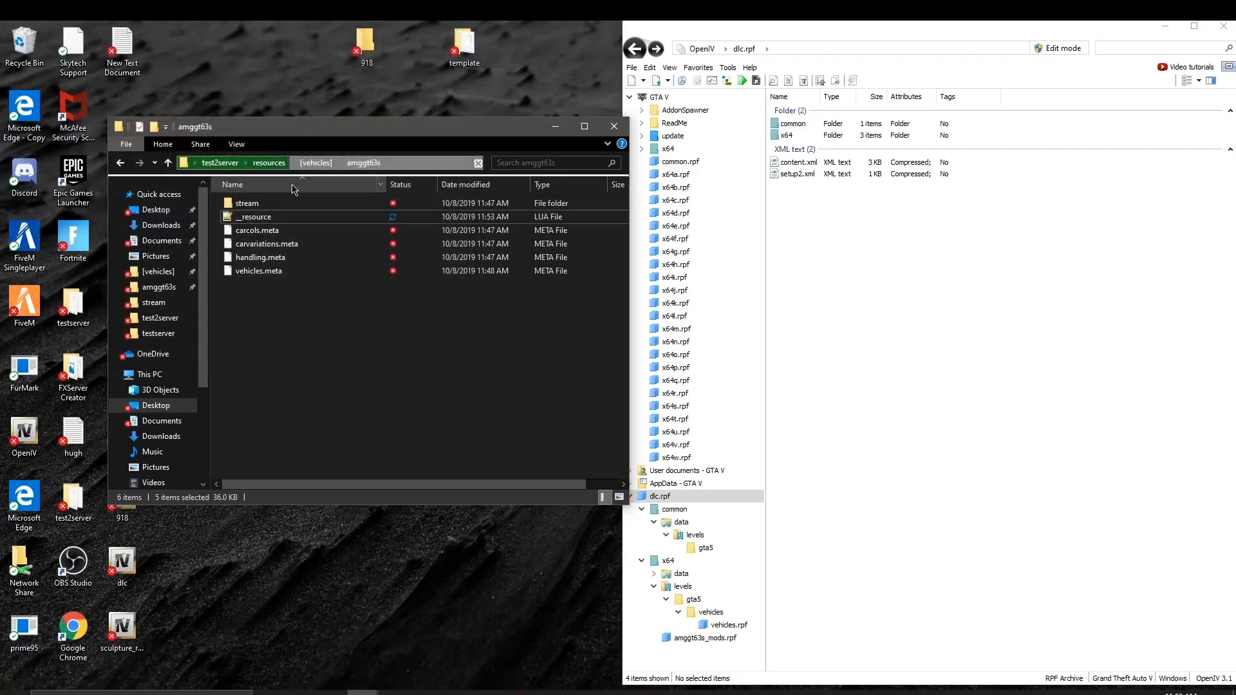
Step: Navigate back from [vehicles] to the test2server folder and scroll down to server.cfg
left_click(119, 163)
left_click(119, 164)
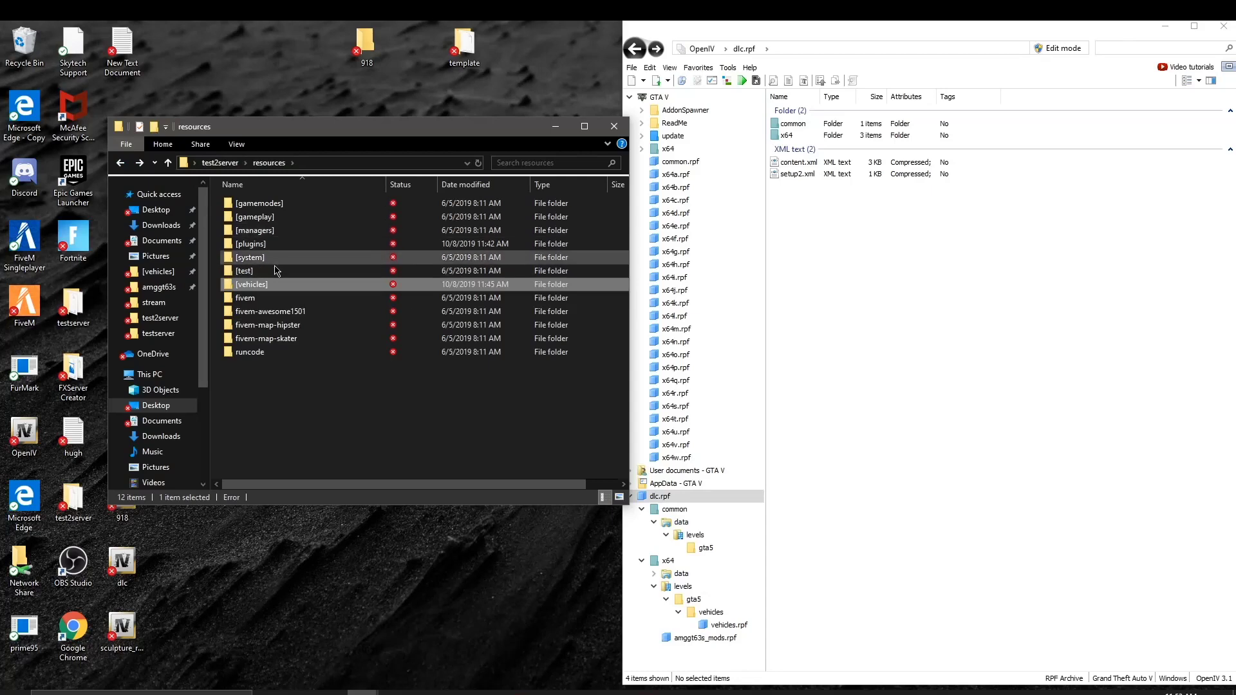
double_click(269, 284)
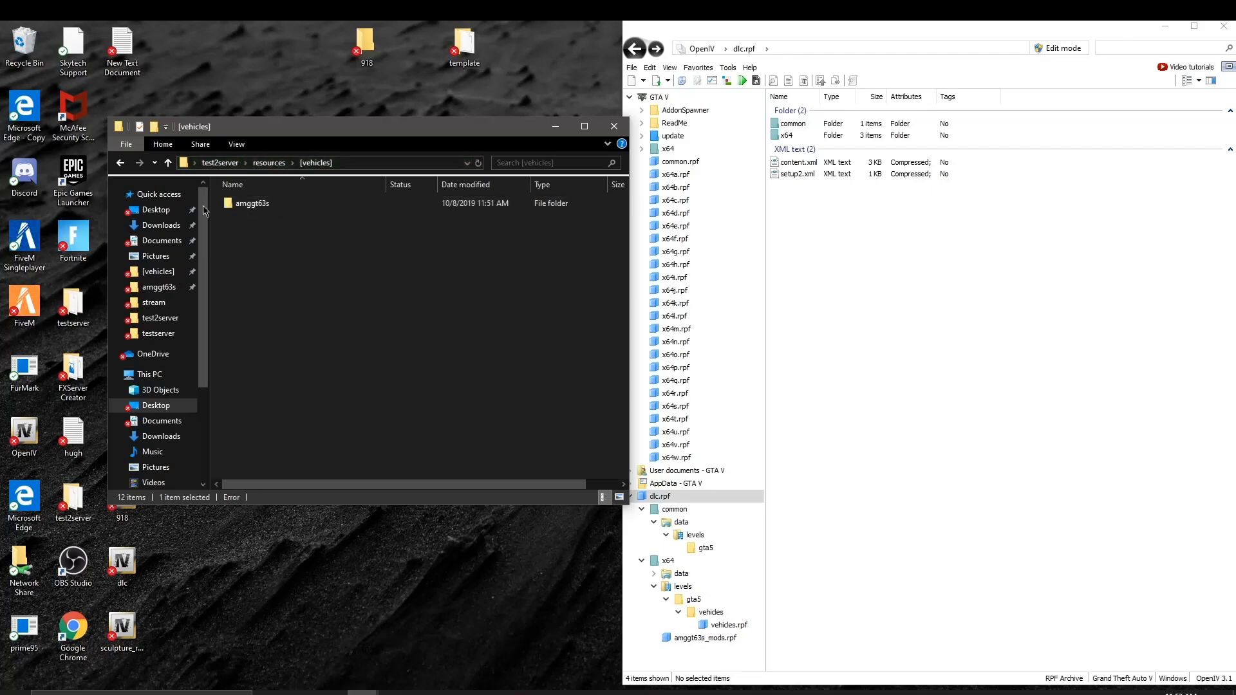
left_click(120, 163)
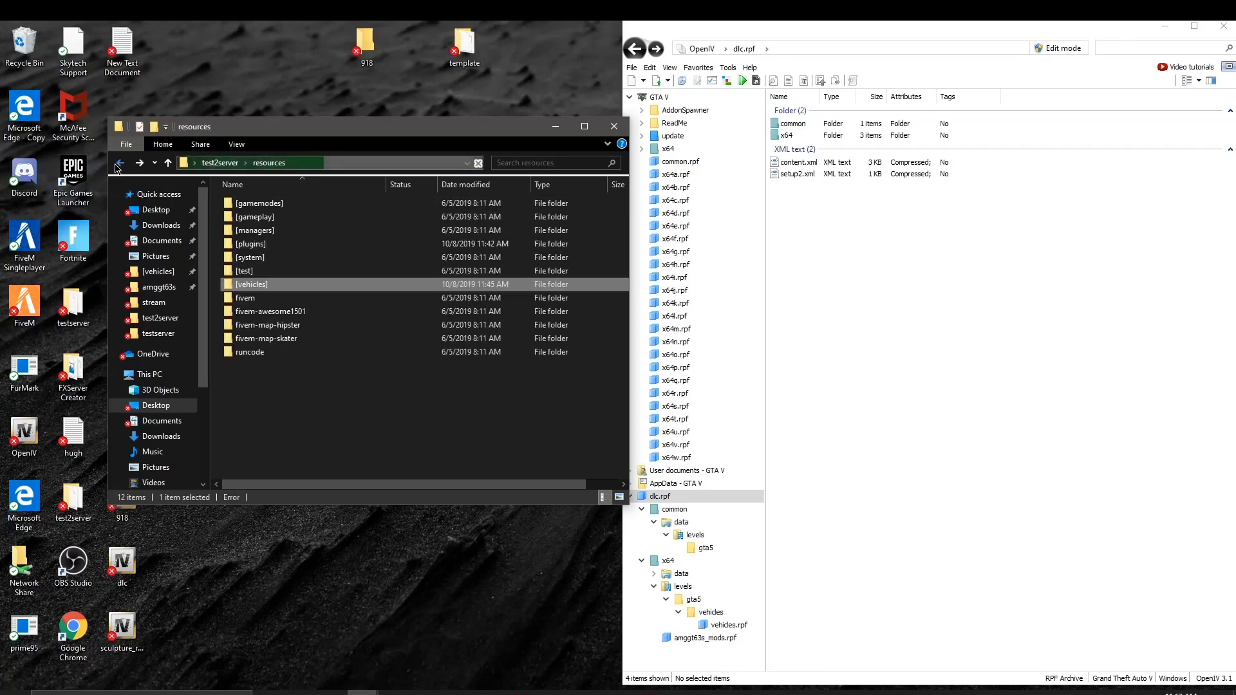
left_click(124, 165)
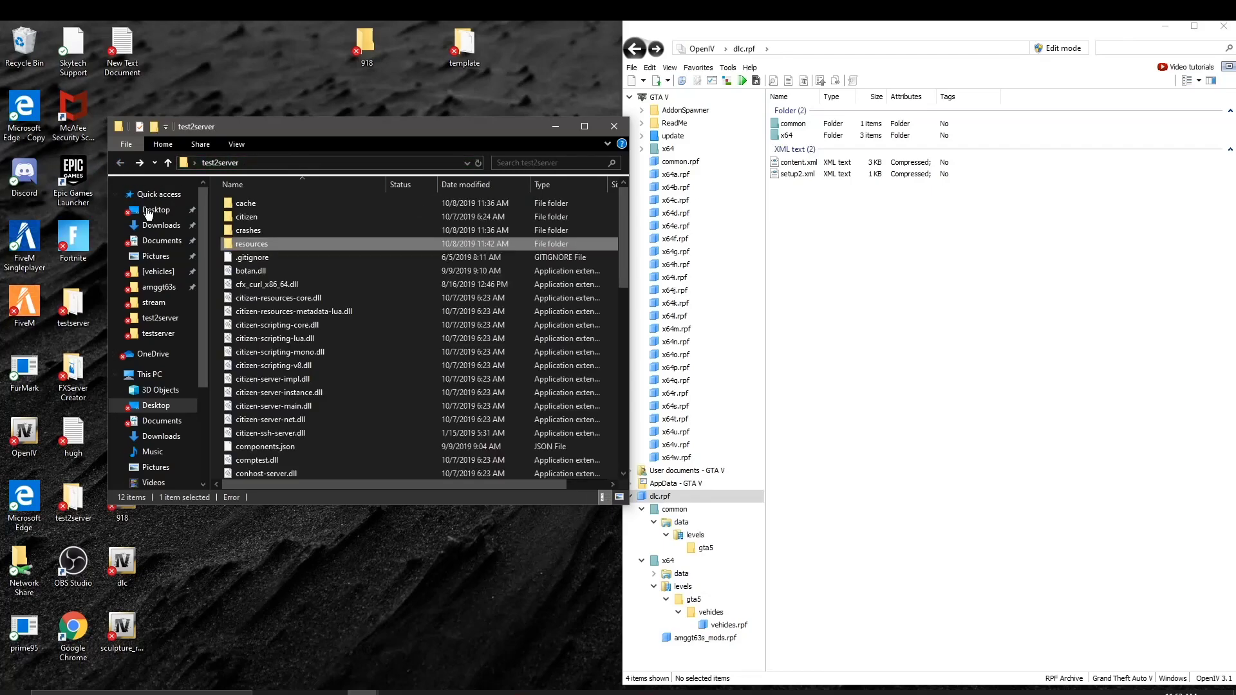
scroll(340, 358, "down", 5)
scroll(257, 338, "down", 5)
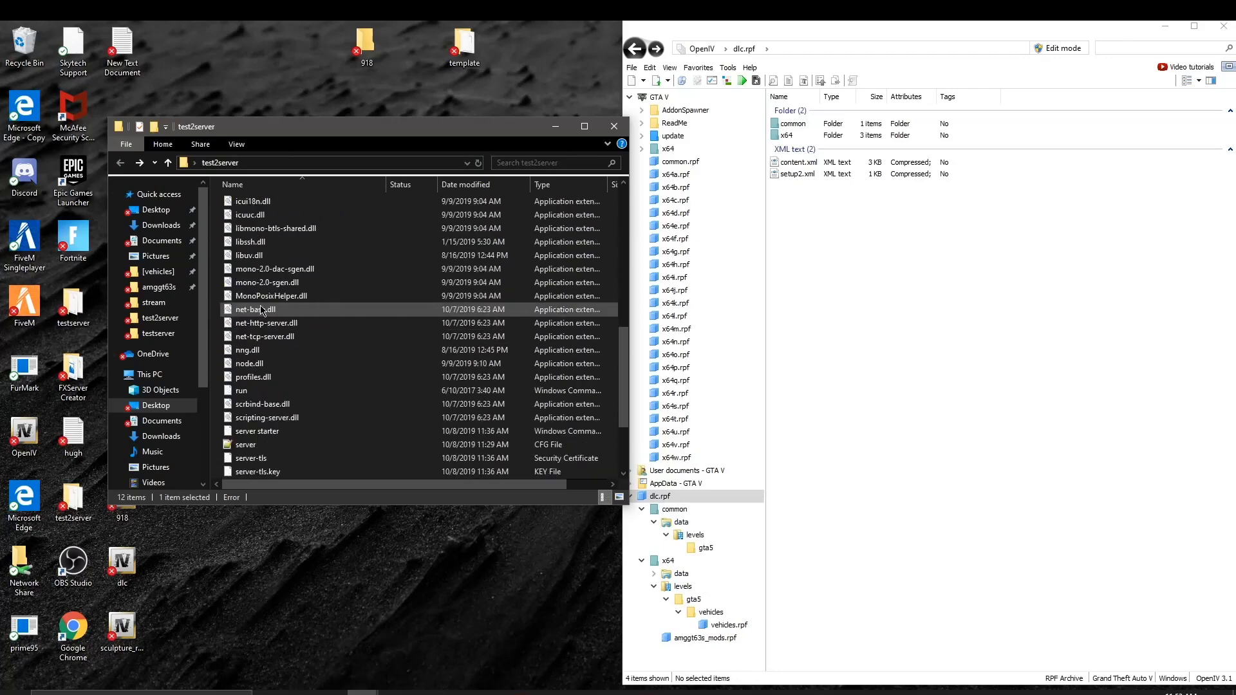
Step: Open server.cfg, add an 'ensure amggt63s' line under 'ensure scoreboard', and save it
double_click(251, 335)
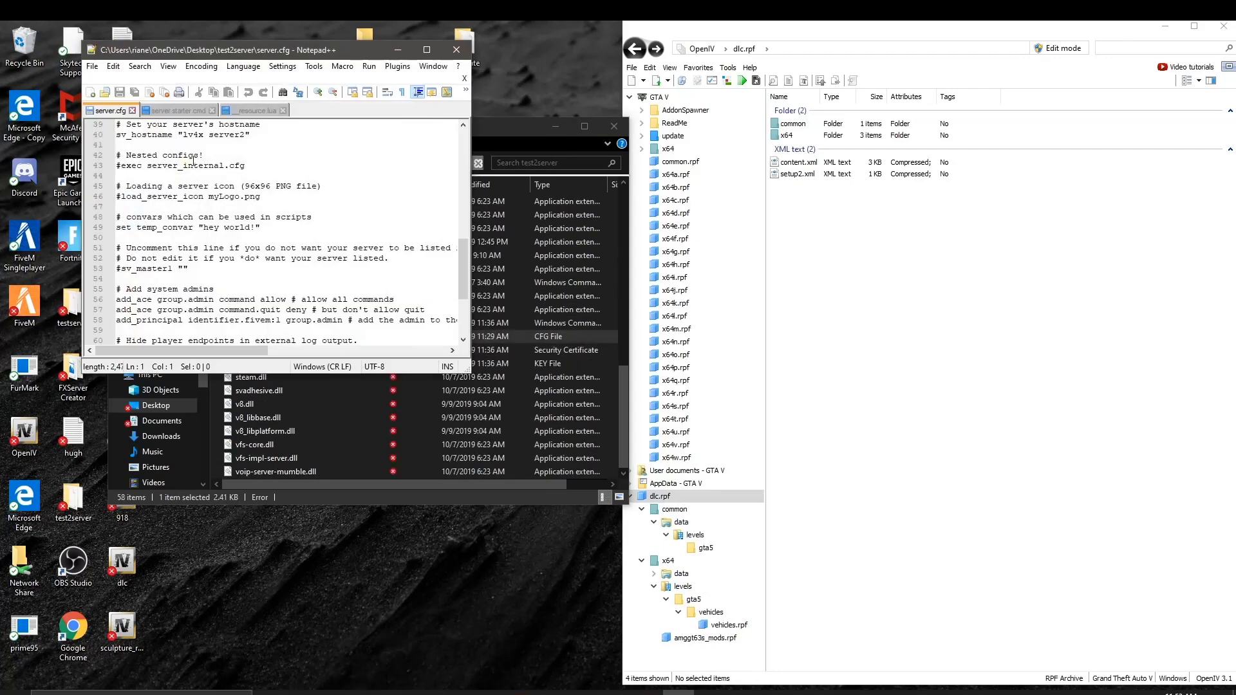
scroll(241, 192, "down", 4)
scroll(241, 192, "up", 13)
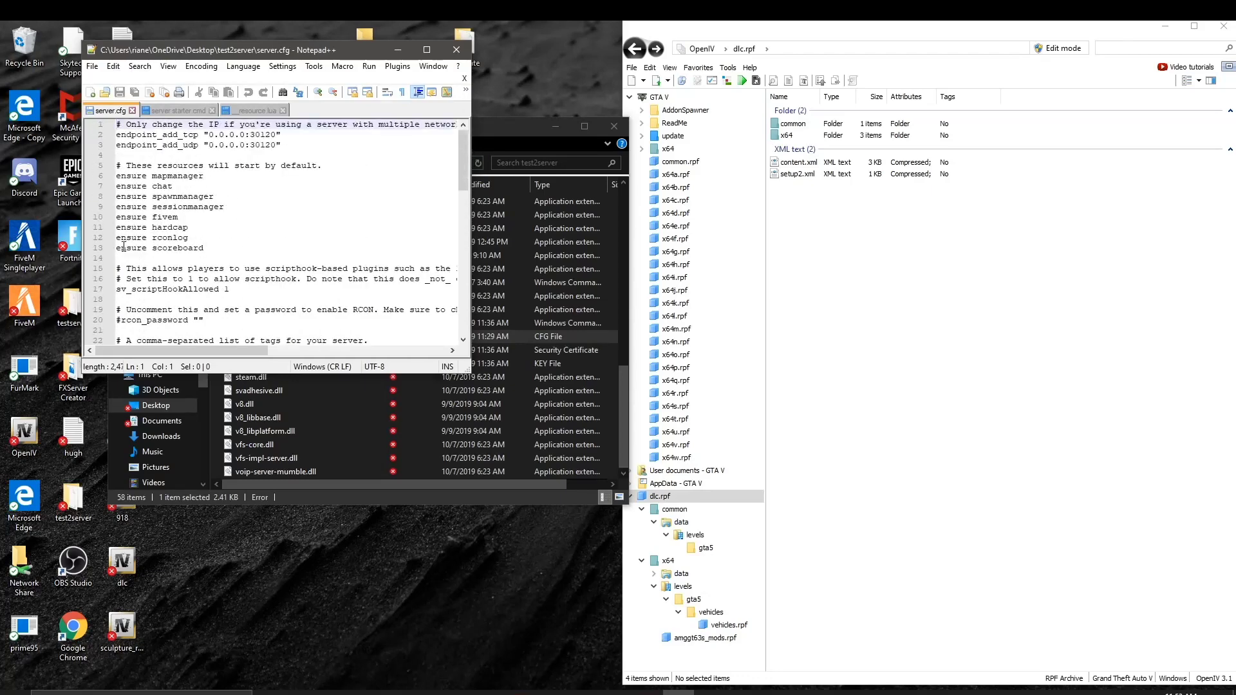
left_click(119, 258)
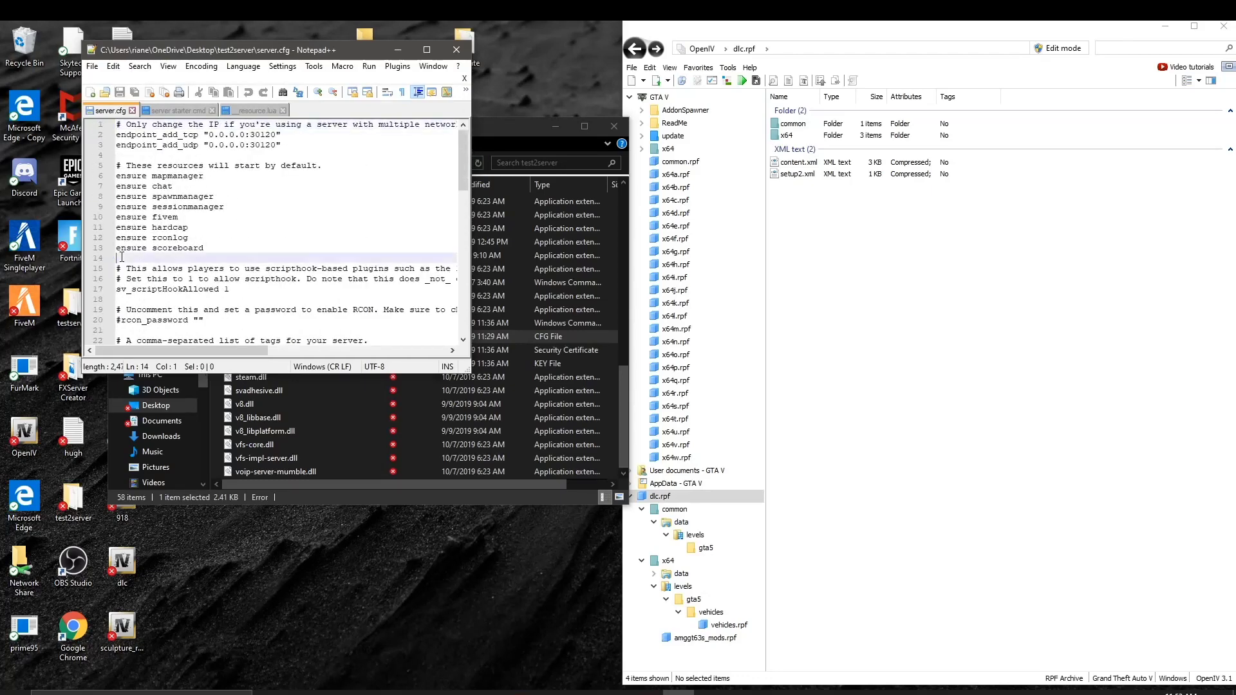
key("Return")
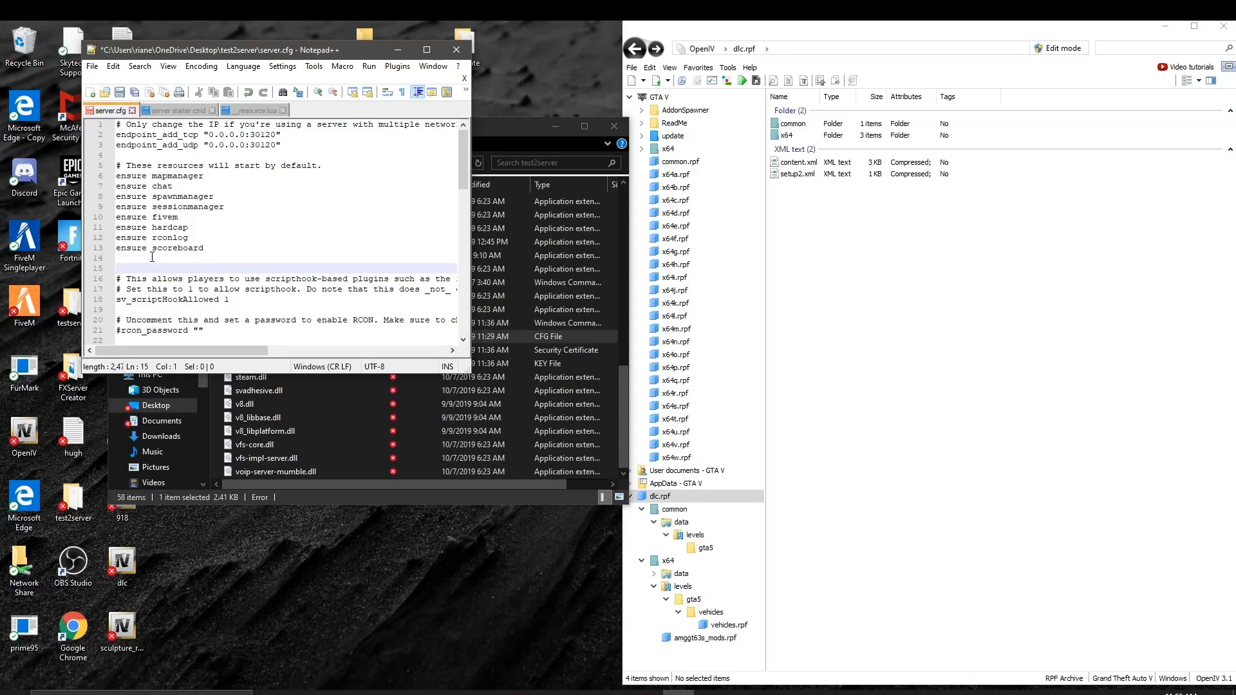
left_click(152, 256)
type("e")
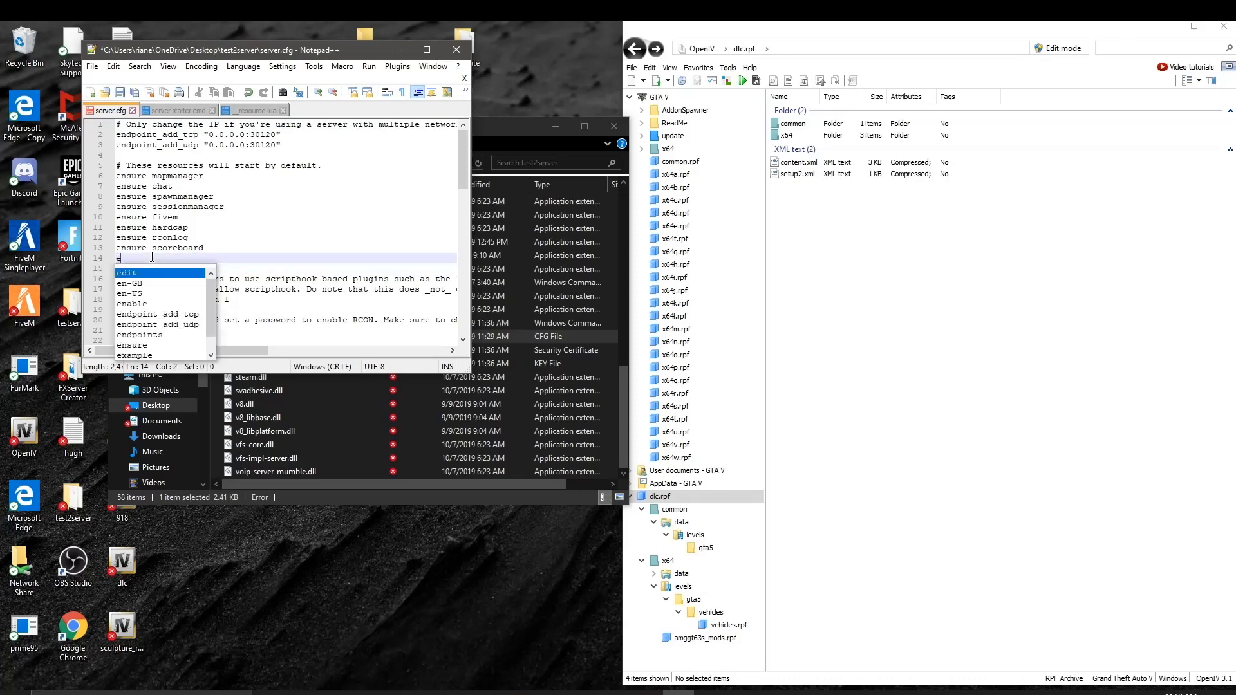
type("nsu")
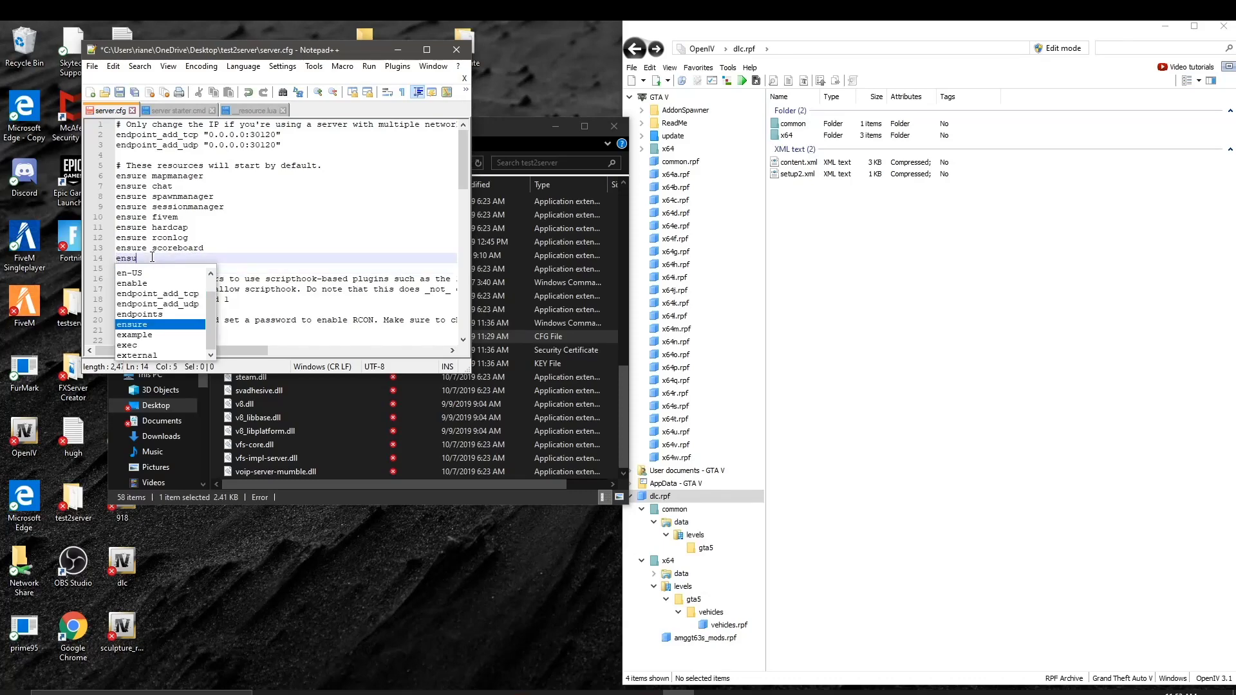
type("re ")
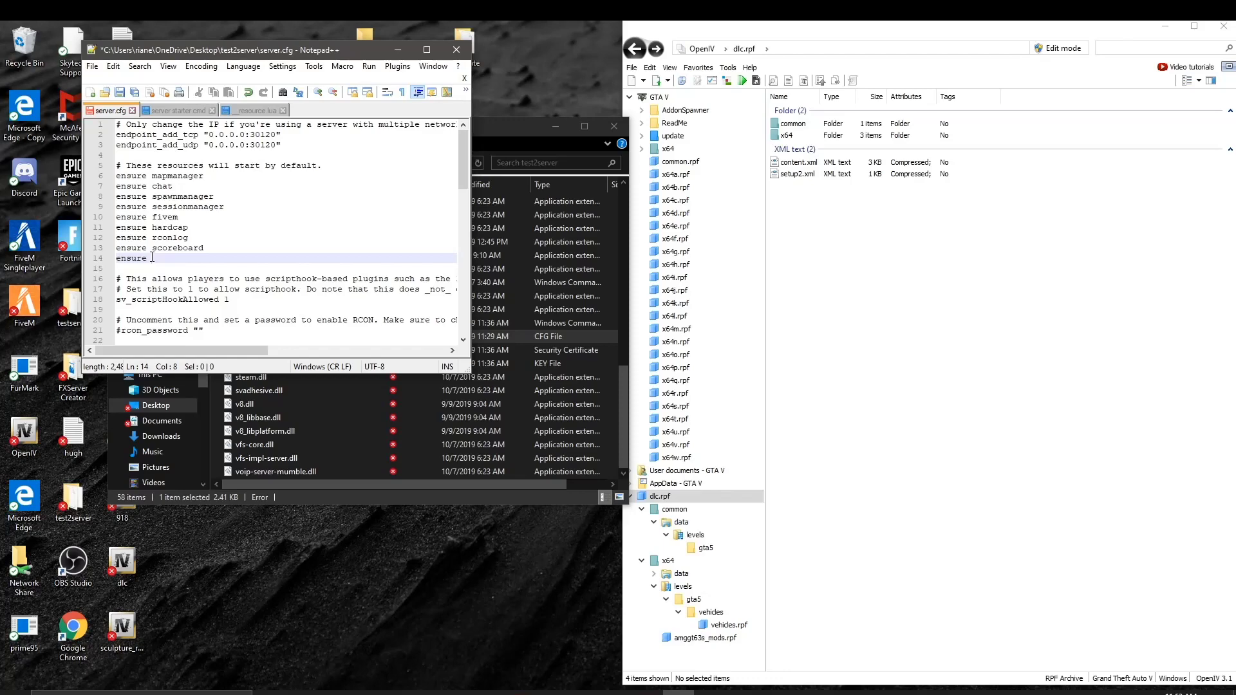
type("amggt63s")
left_click(120, 94)
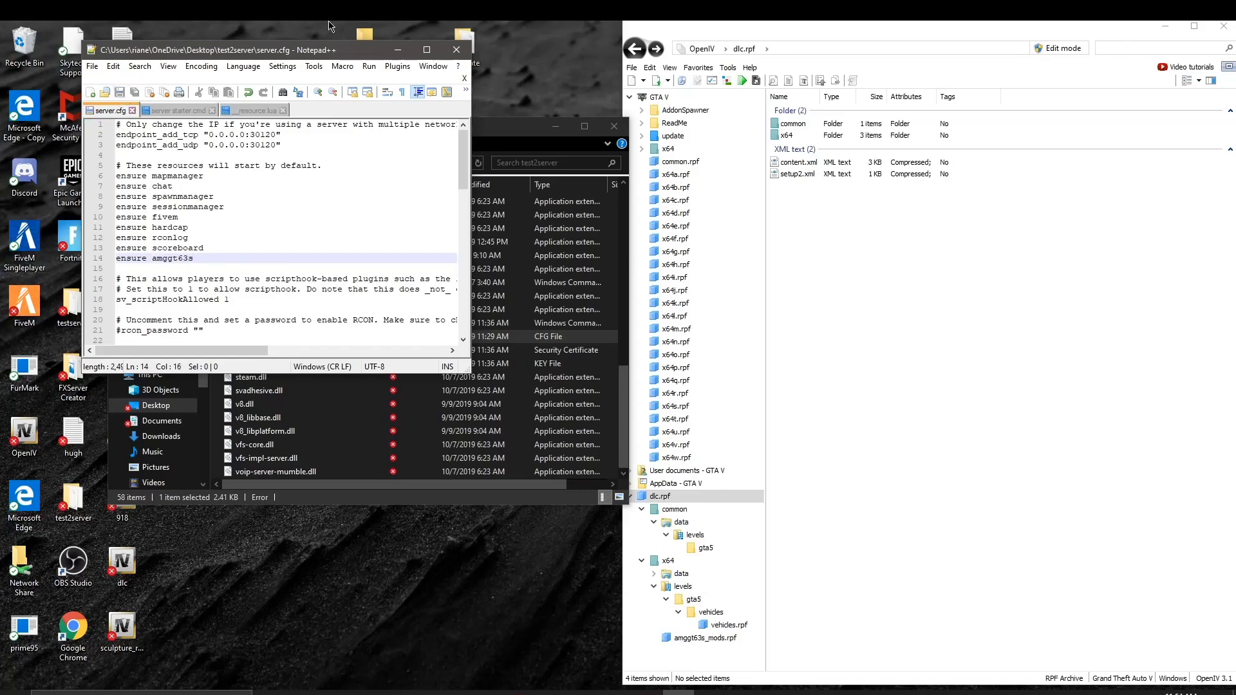
Step: Close the server.cfg editor, minimize OpenIV and close the extra [vehicles] folder window
left_click(456, 49)
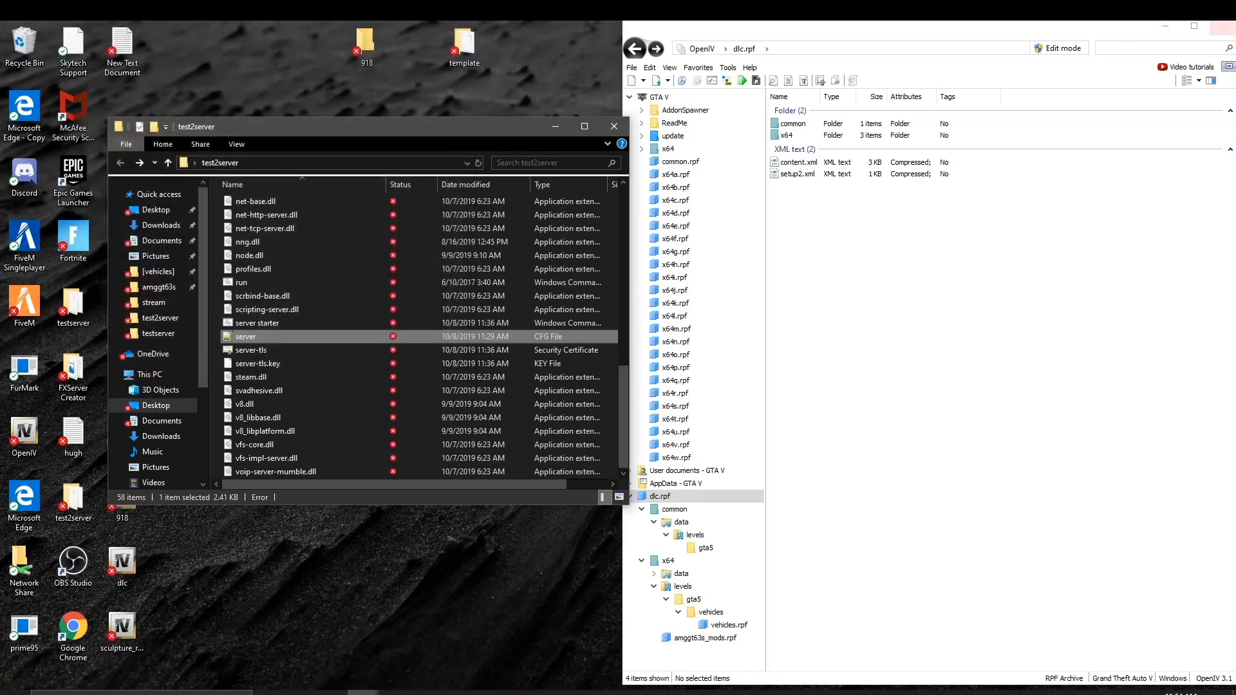
left_click(1167, 27)
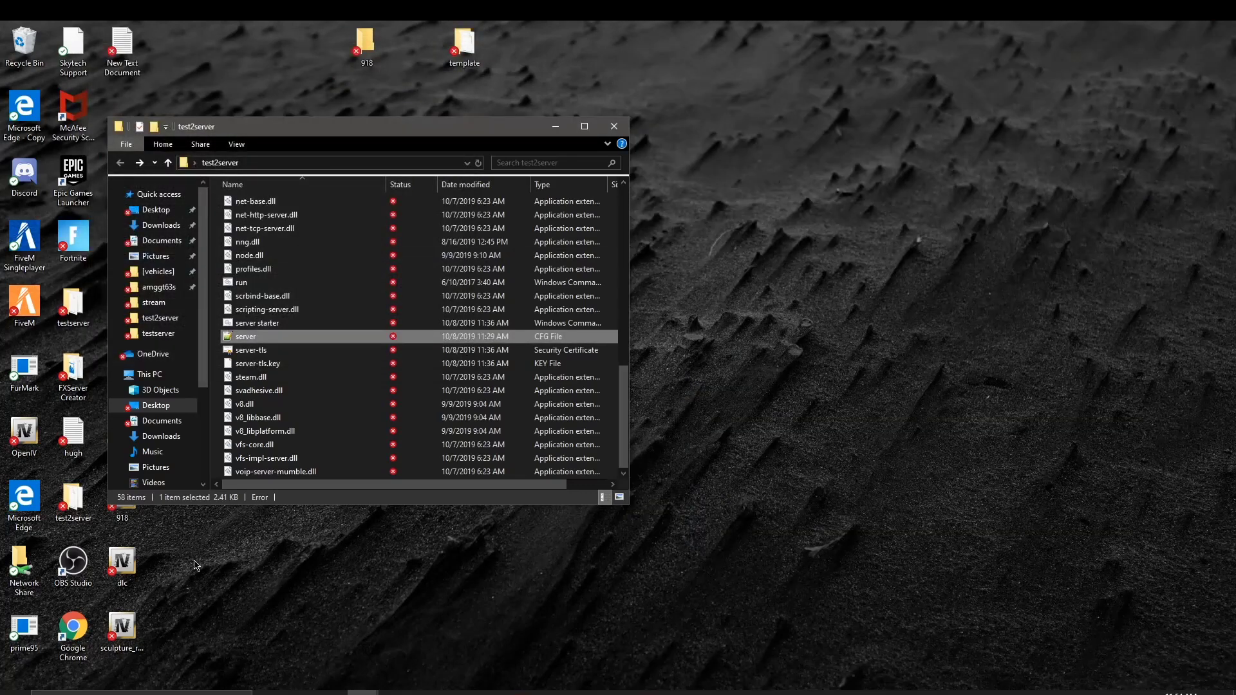
mouse_move(376, 692)
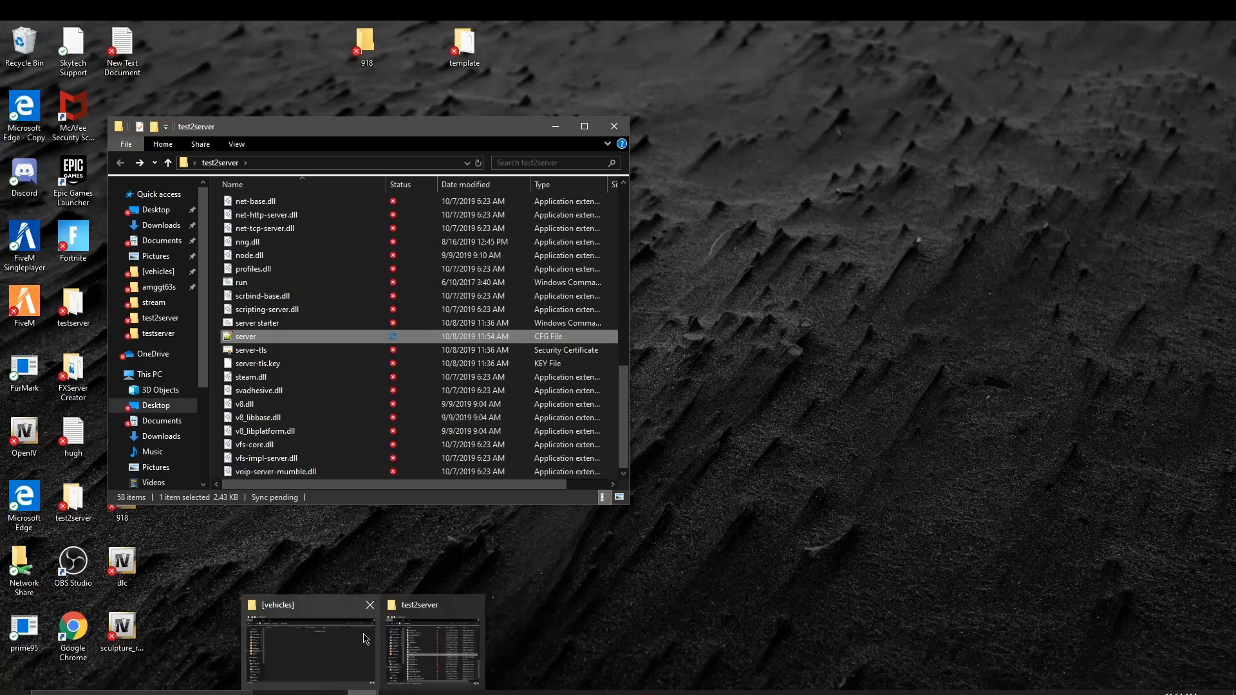
left_click(370, 604)
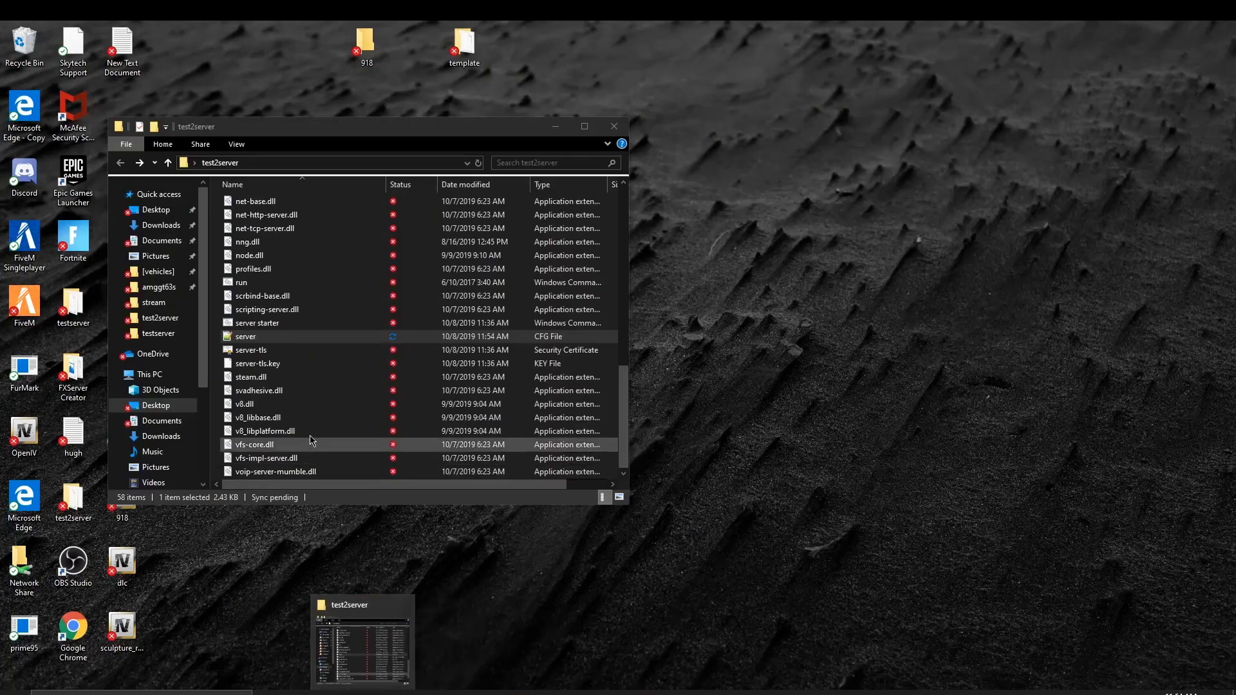
Step: Run the server starter script so test2server launches with amggt63s started
double_click(311, 322)
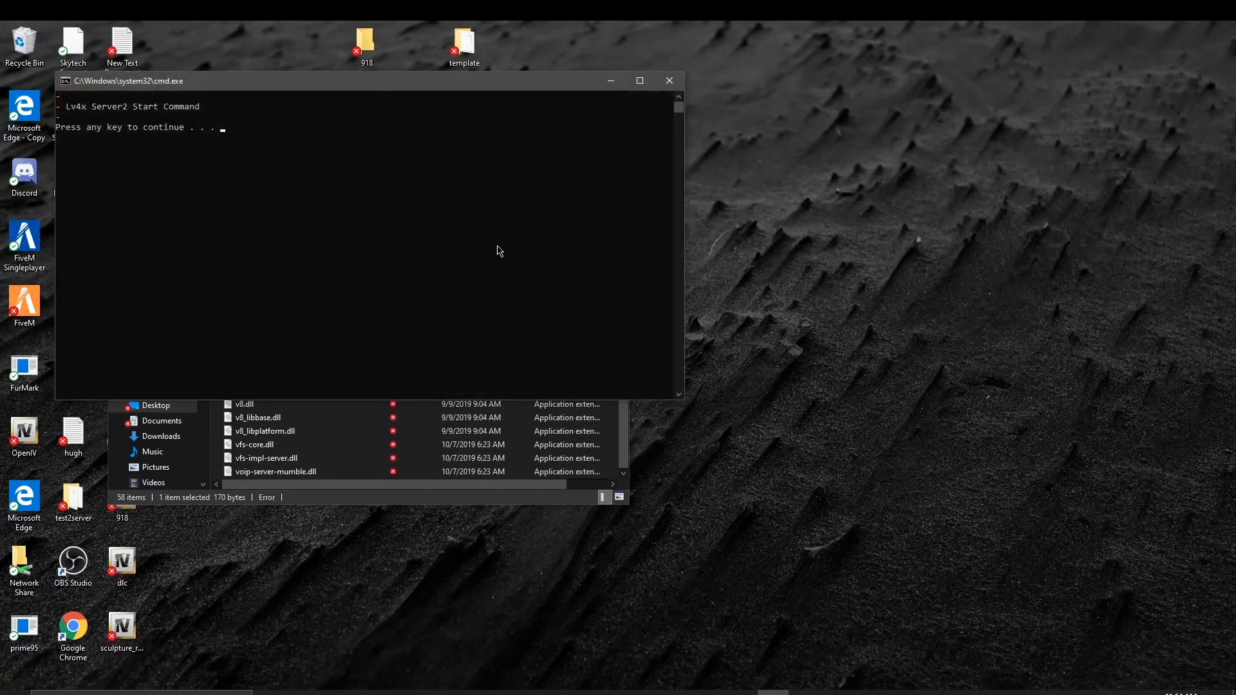
key("Return")
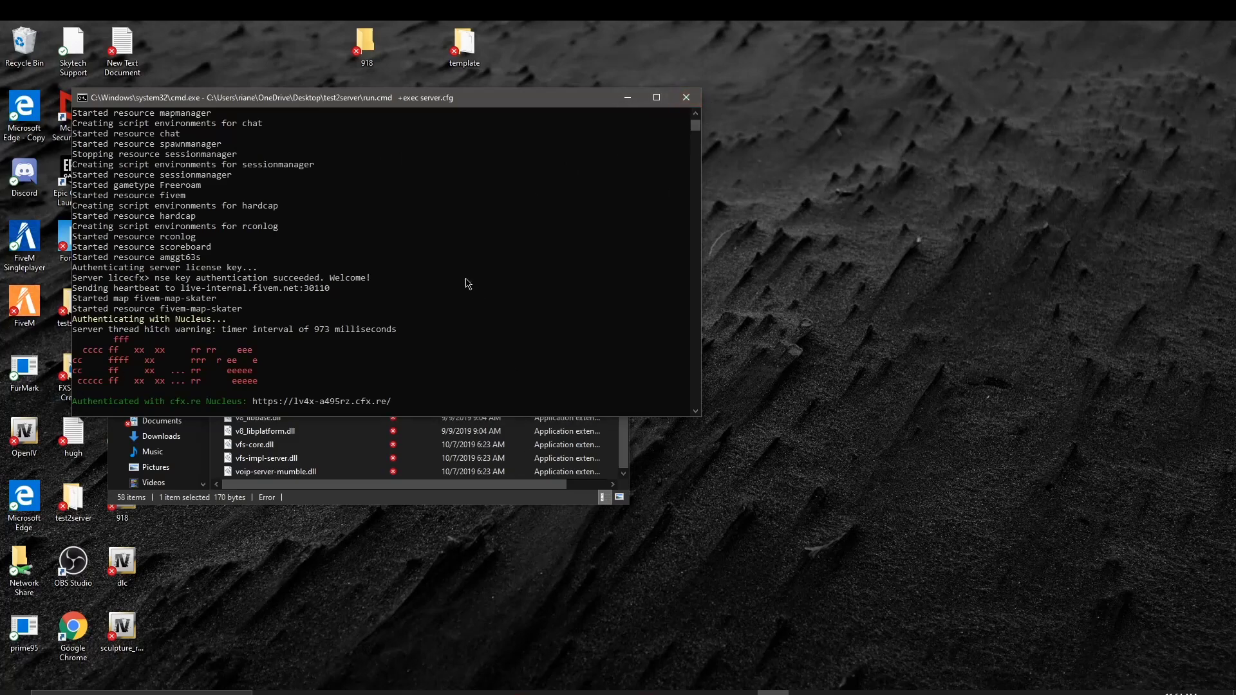
left_click_drag(631, 105, 632, 106)
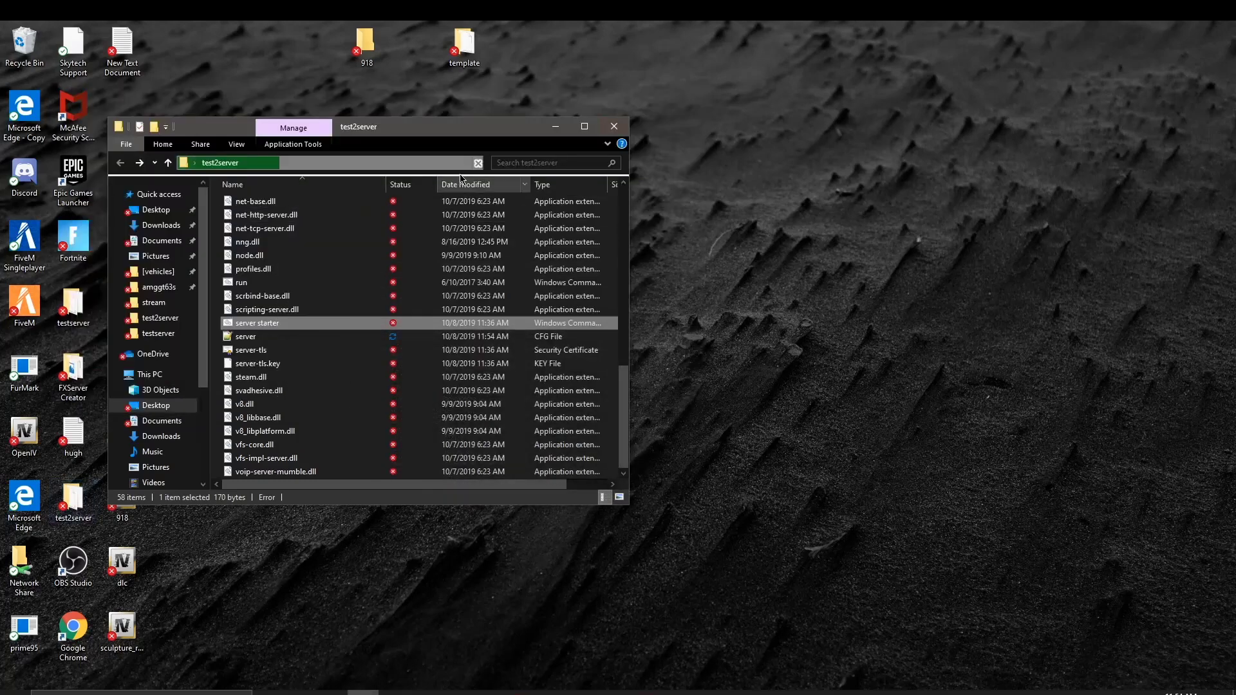
Step: Close the test2server folder and connect FiveM to Localhost, loading in at Palmer-Taylor Power Station
left_click(615, 122)
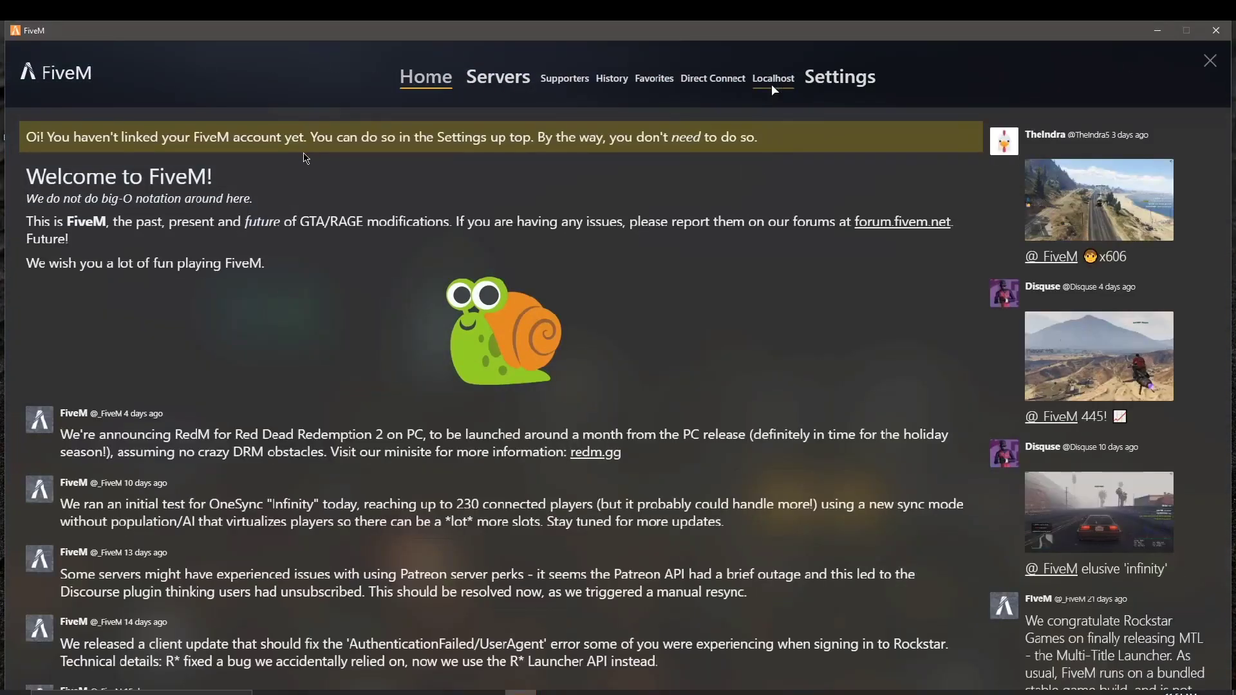
left_click(773, 88)
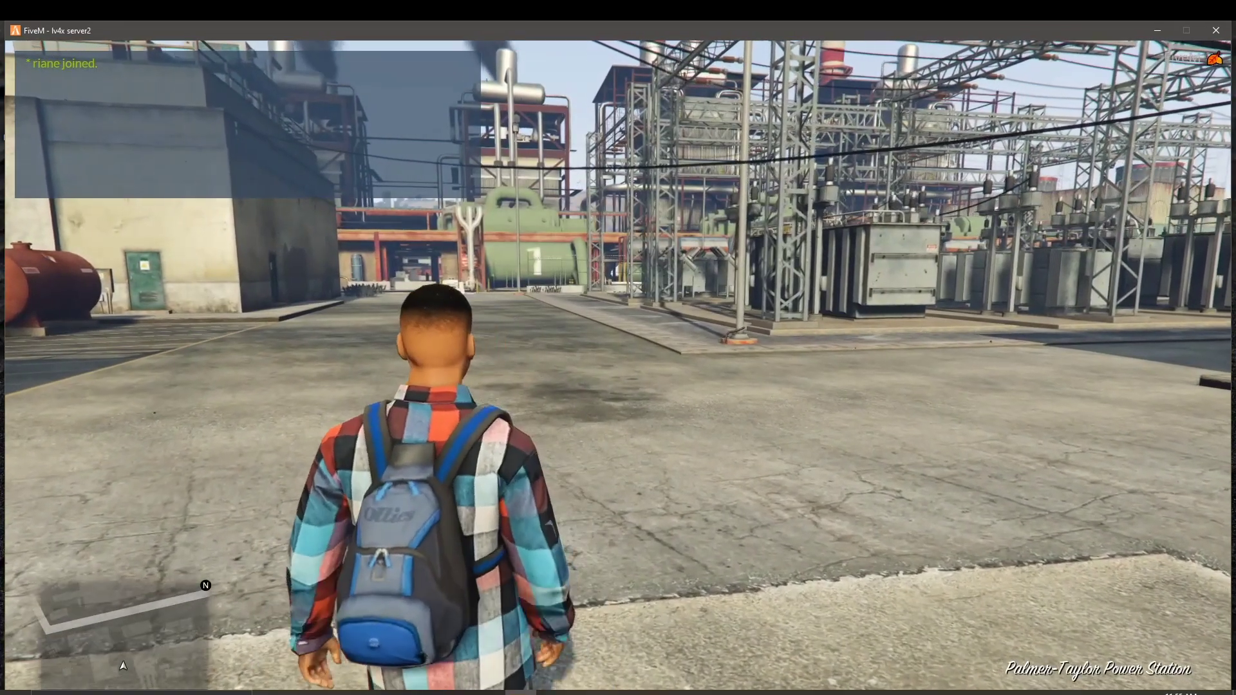
Step: Open the trainer's Vehicles > Spawn Vehicle By Name box with F11, then minimize the game
key("Escape")
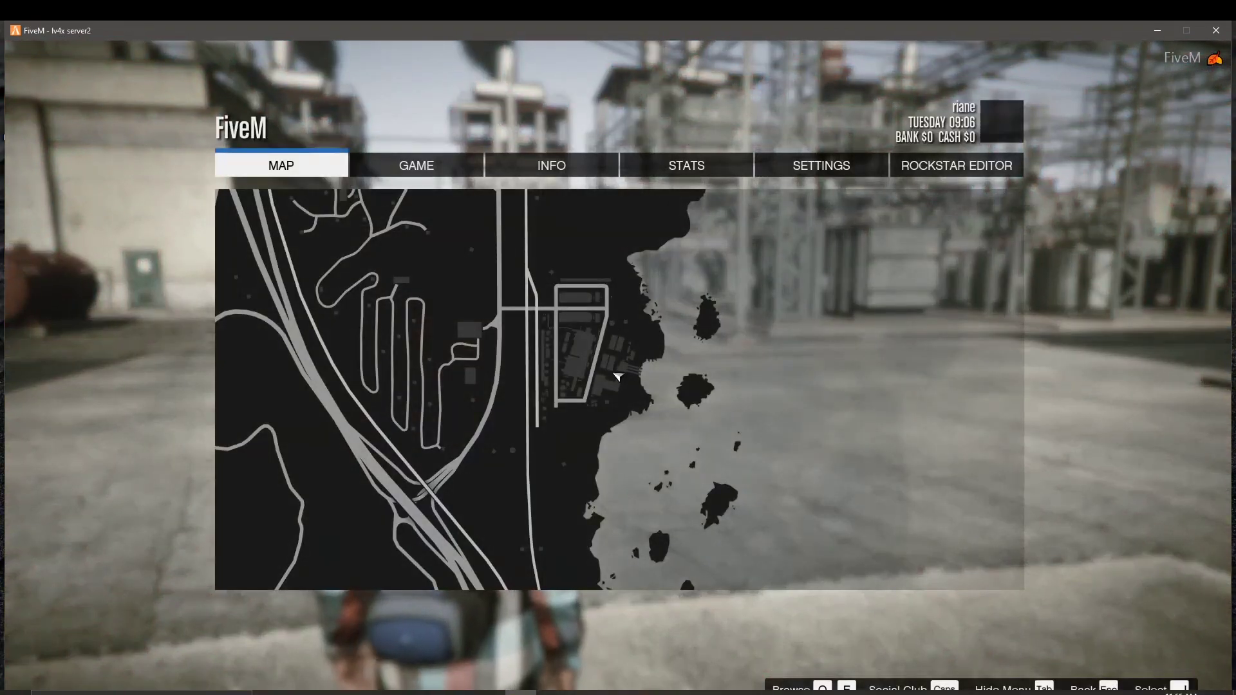
key("Escape")
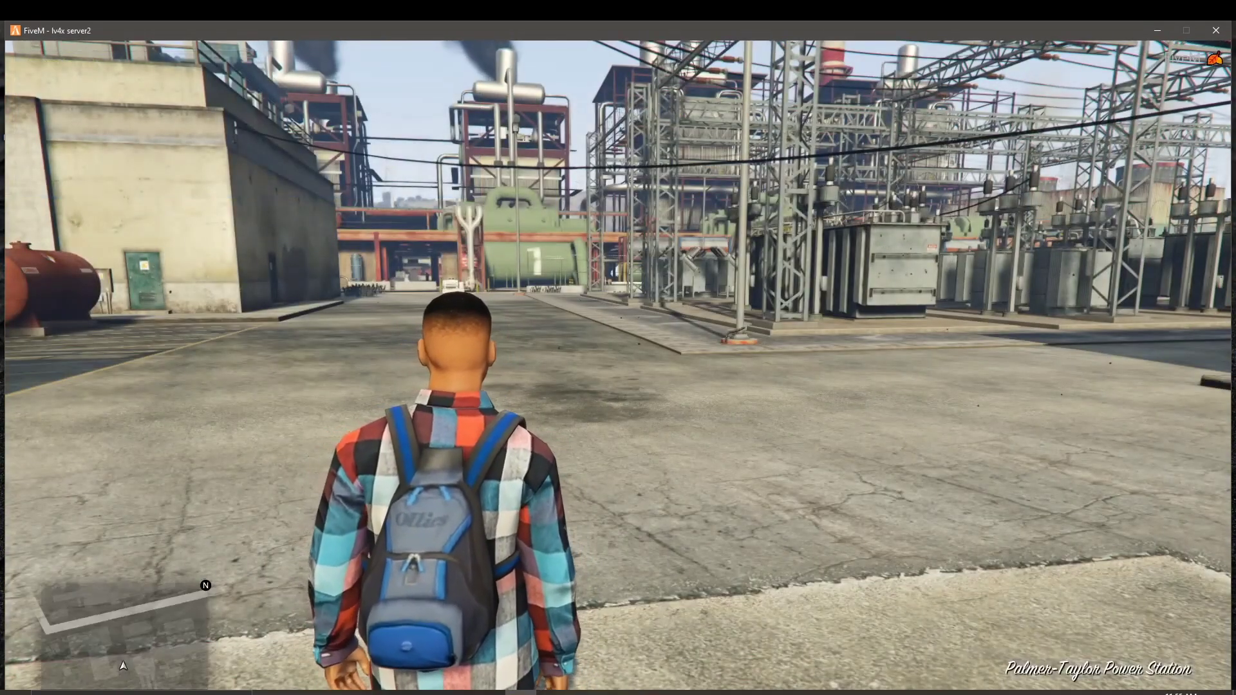
key("F11")
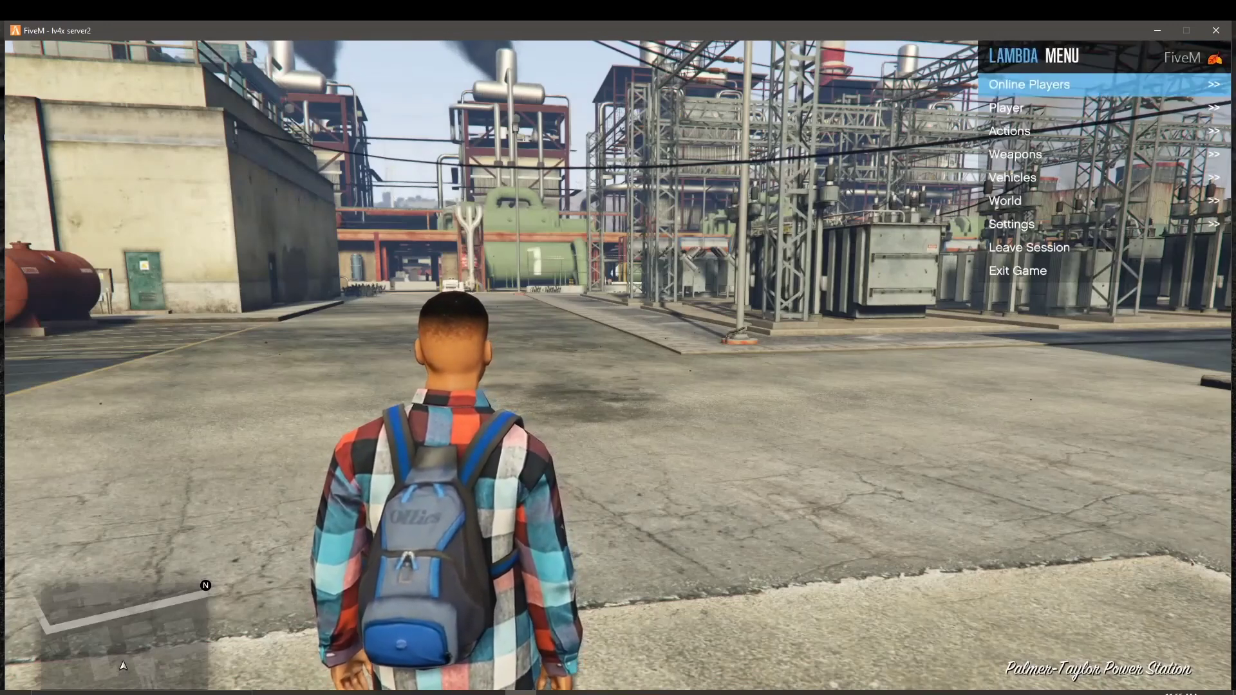
key("Down")
key("Down")
key("Down")
key("Down")
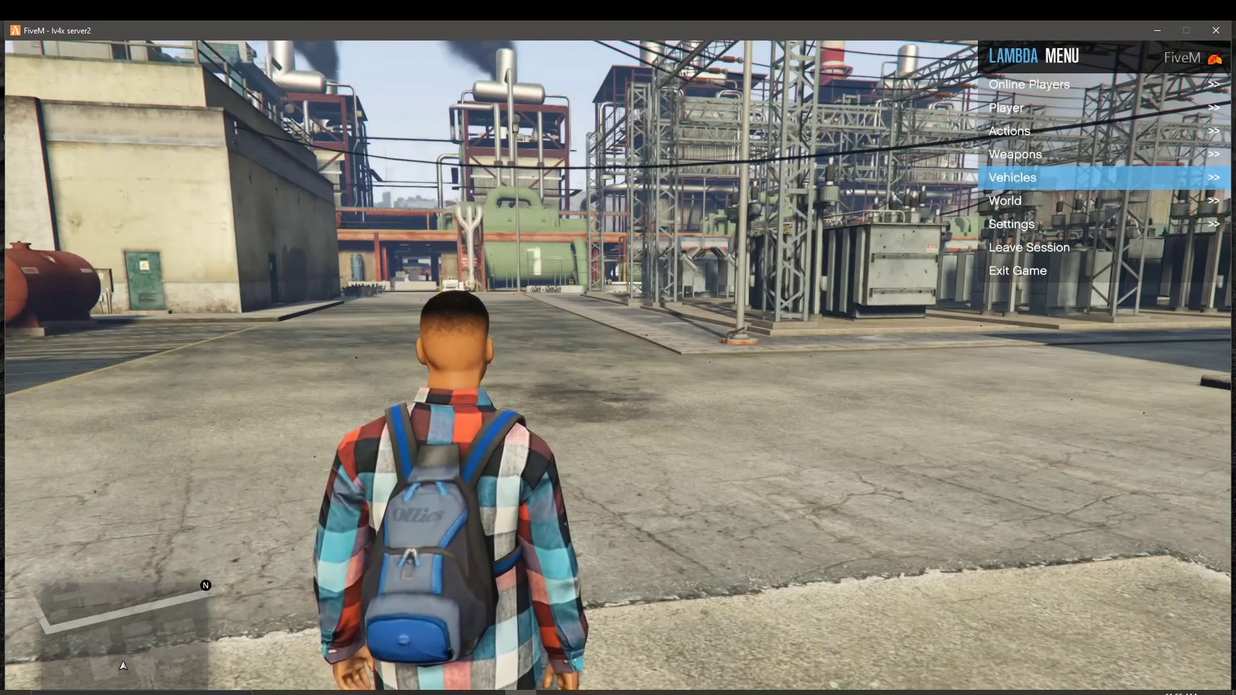
key("Return")
key("Return")
key("Down")
key("Down")
key("Down")
key("Down")
key("Down")
key("Down")
key("Down")
key("Down")
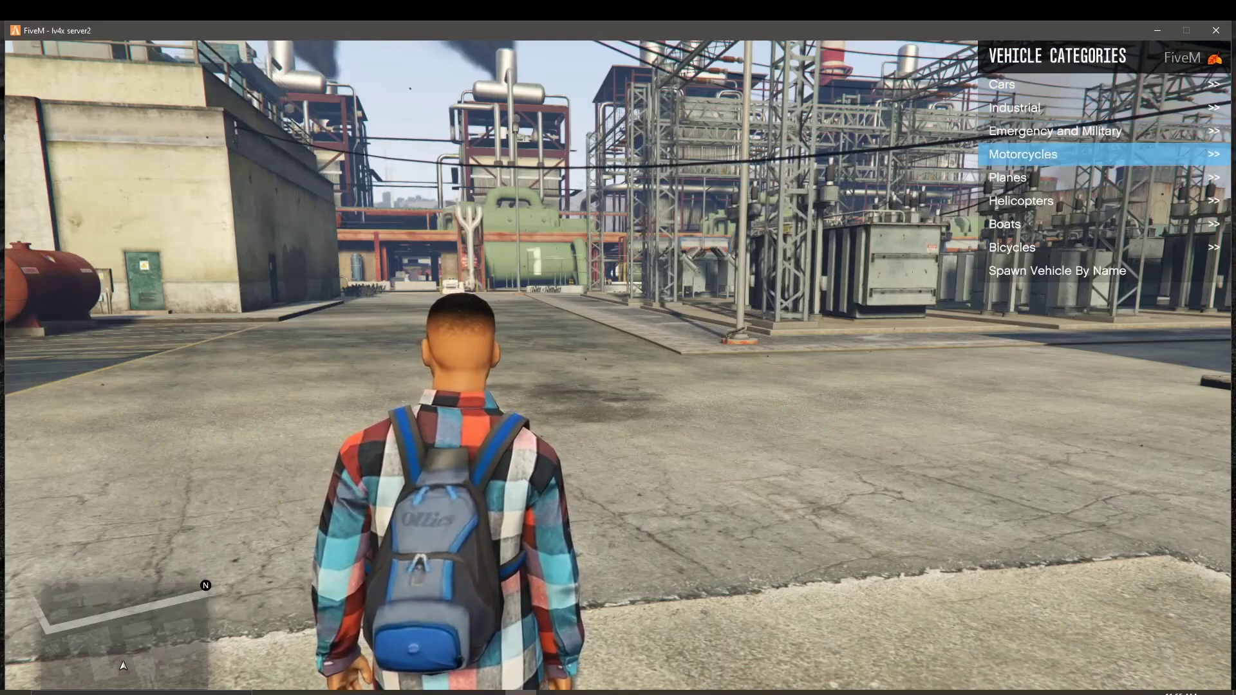
key("Return")
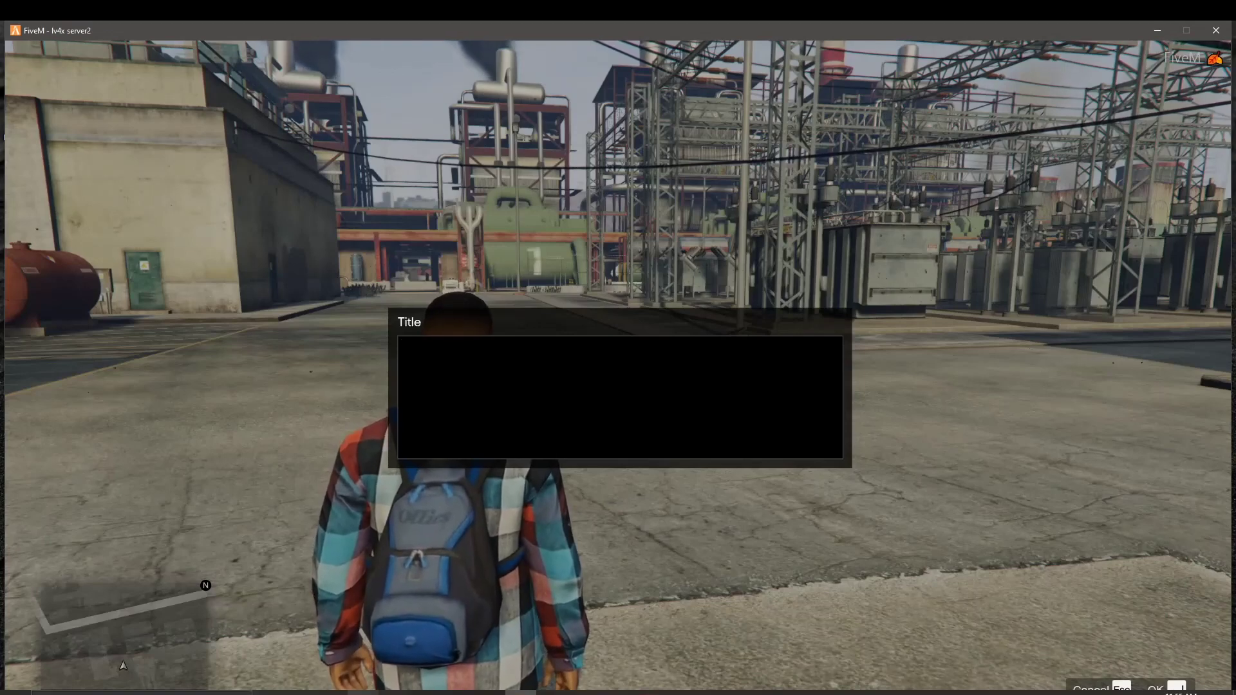
key("alt+Tab")
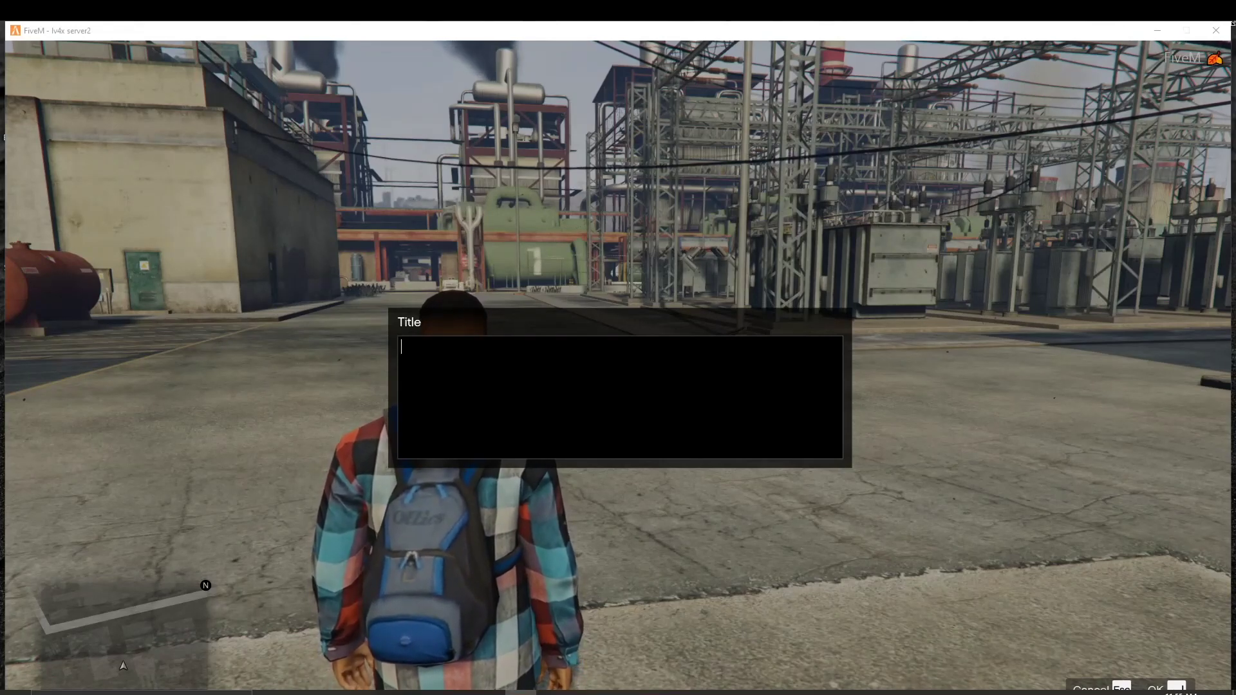
left_click(1157, 30)
Step: Browse test2server > resources > [vehicles] > amggt63s > stream to check model file names, then close Explorer
key("super+e")
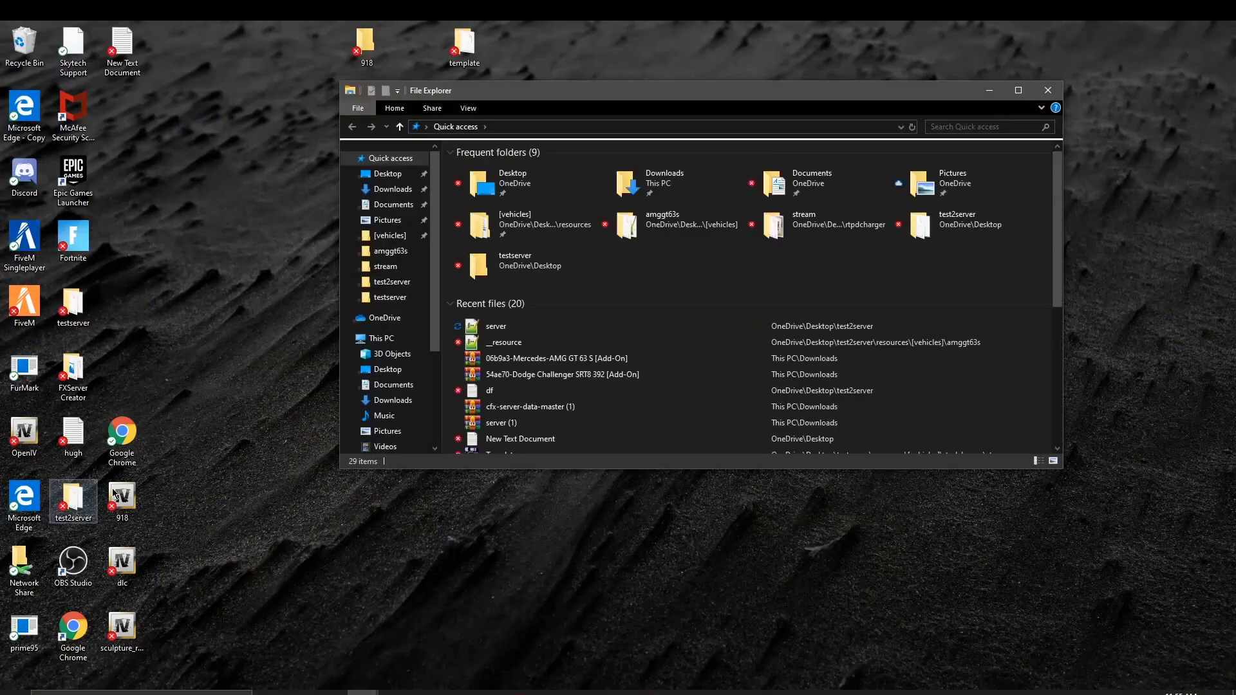
left_click(393, 282)
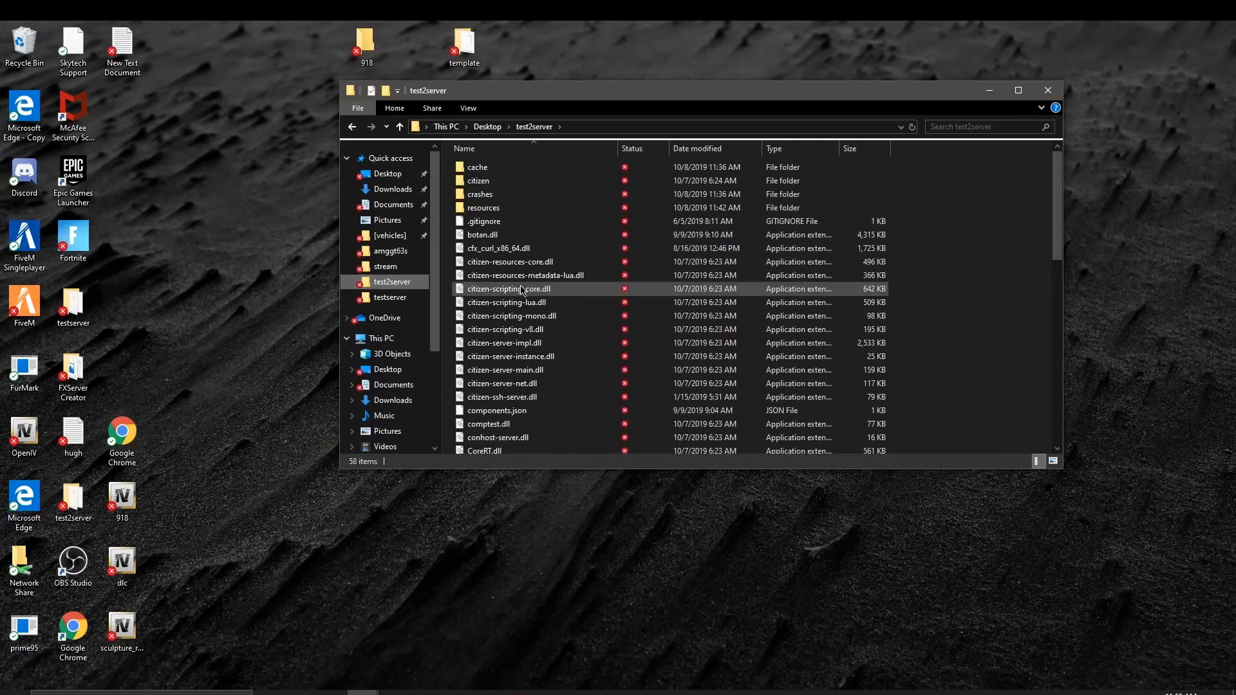
double_click(488, 207)
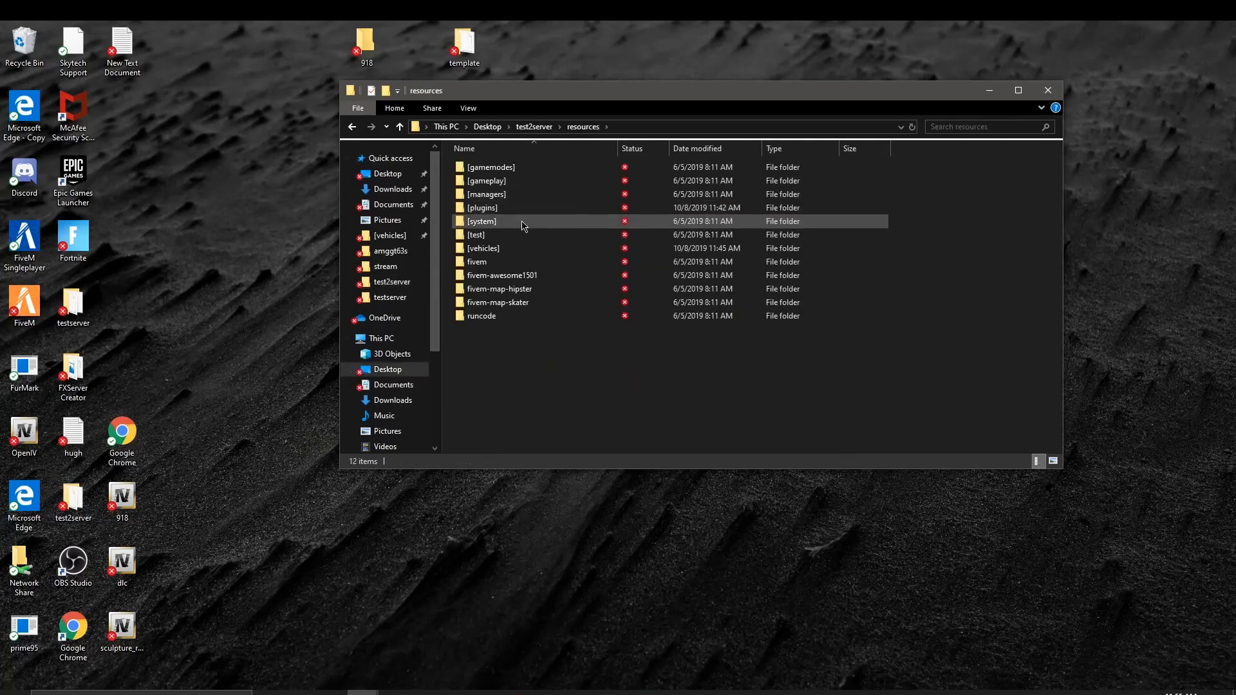
left_click(524, 250)
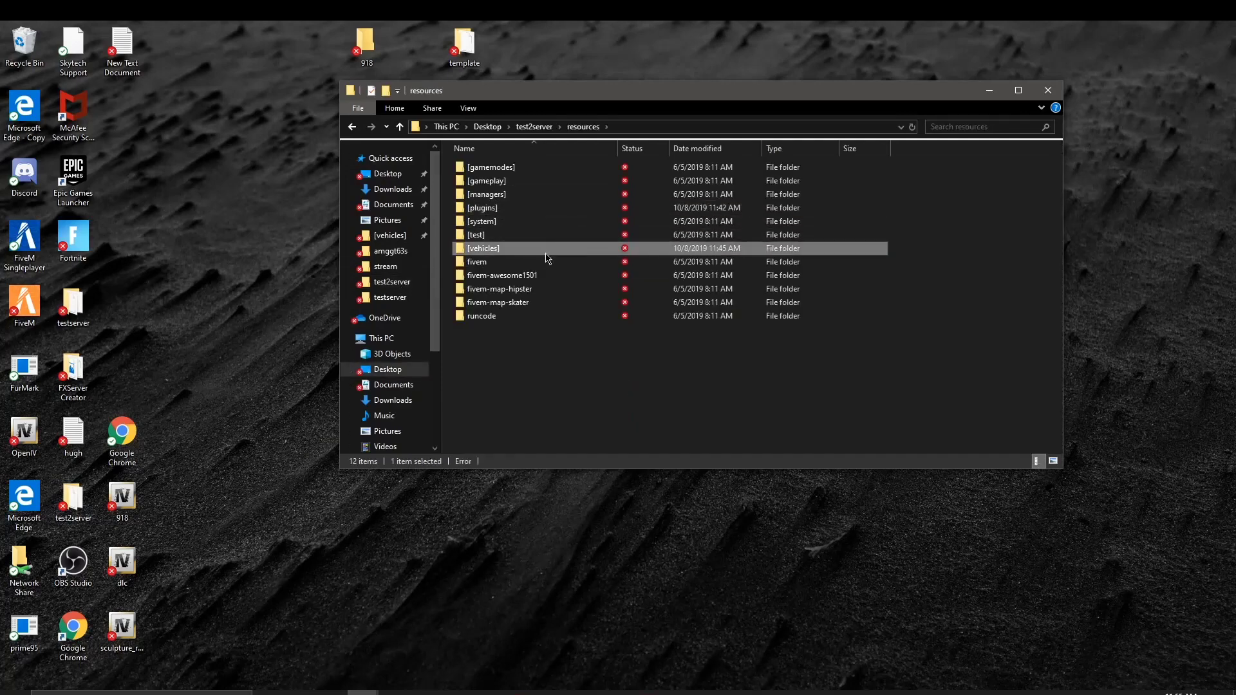
double_click(513, 251)
double_click(524, 169)
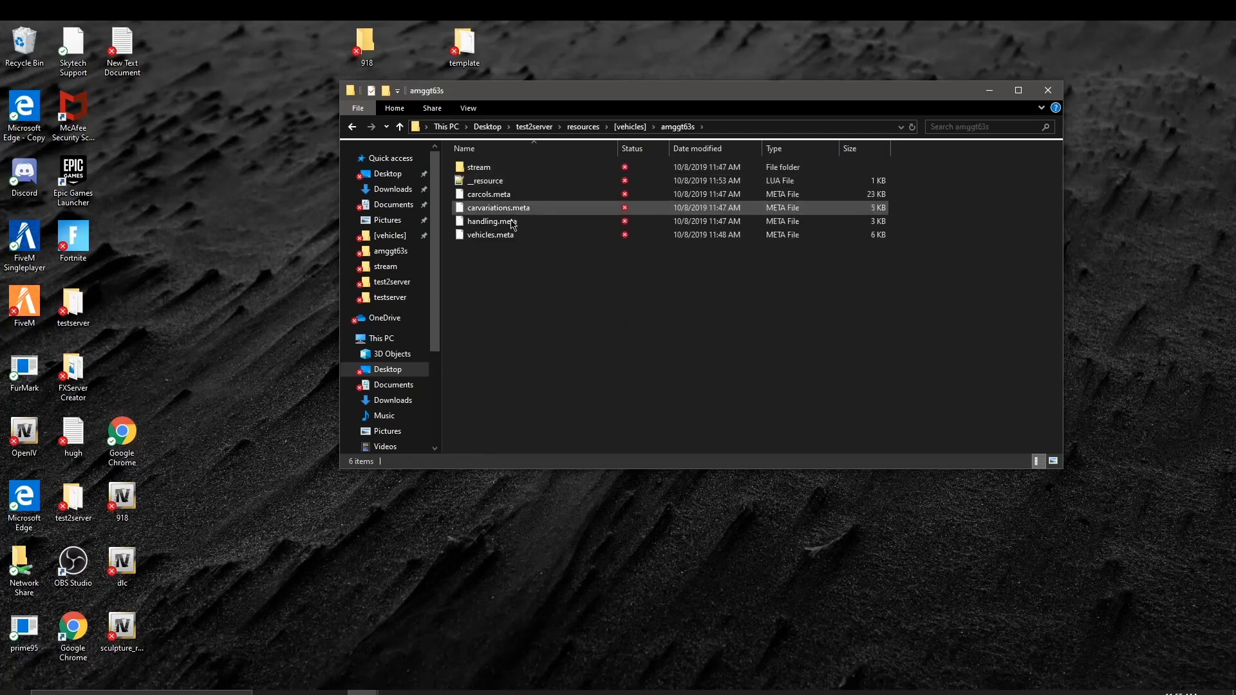
double_click(515, 168)
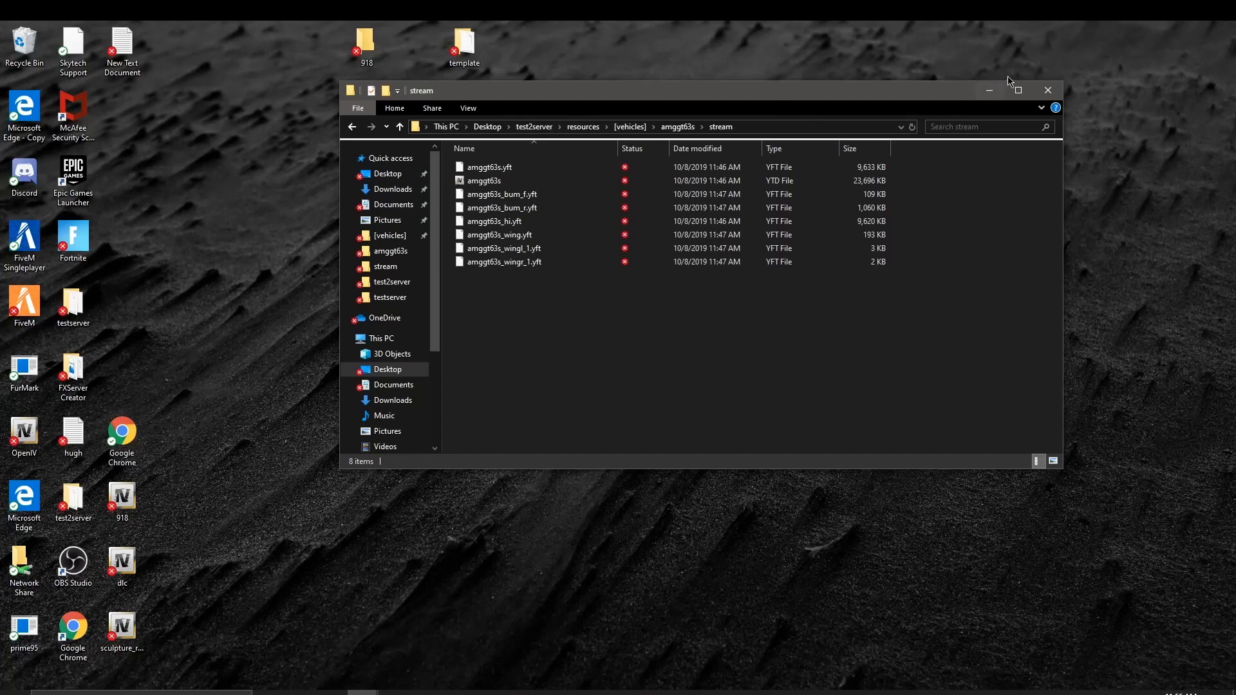
left_click(1045, 88)
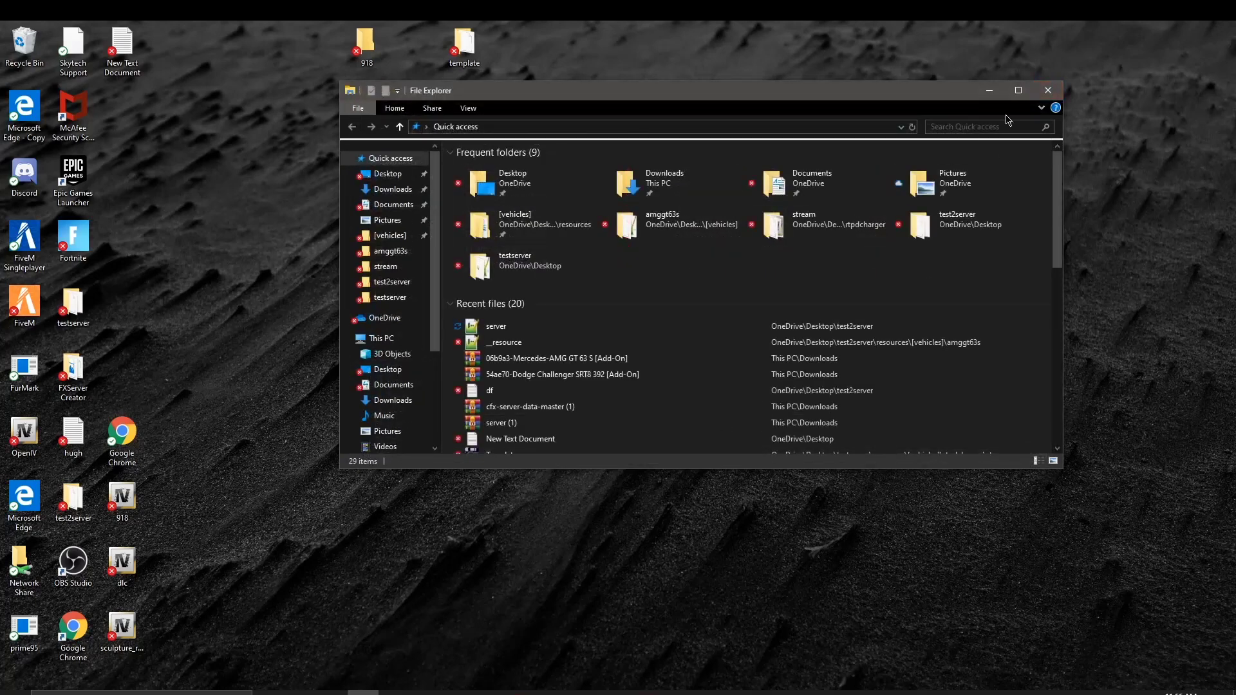
left_click(1043, 90)
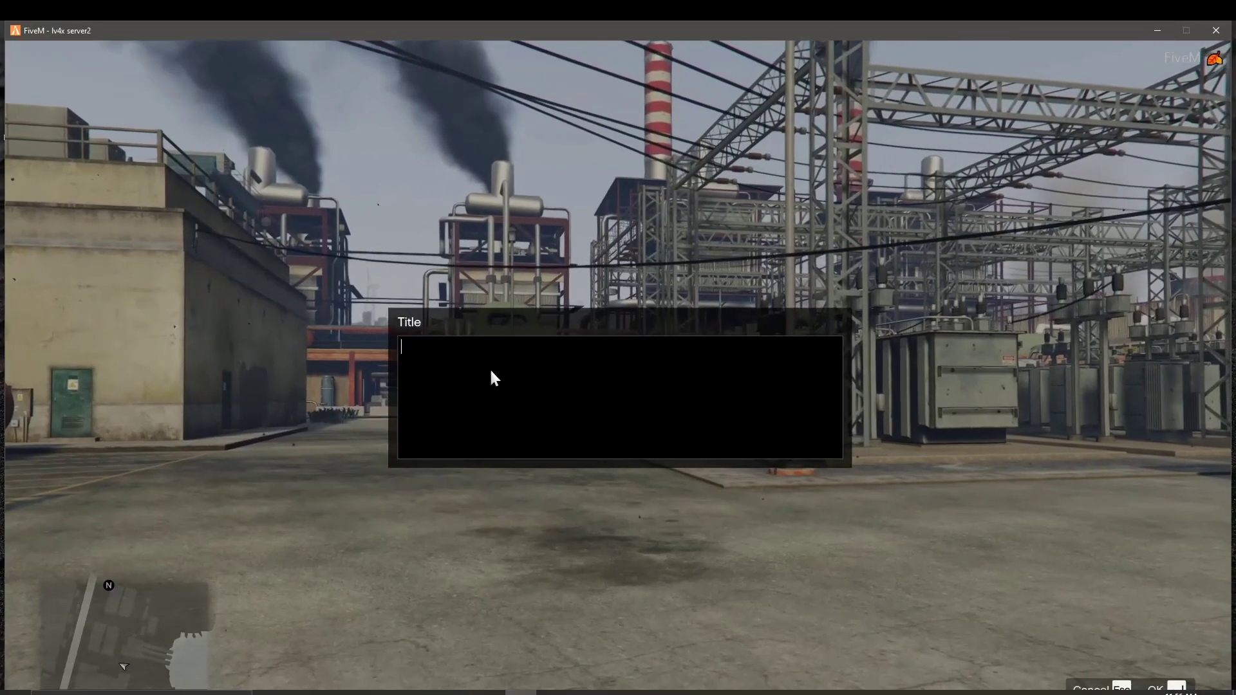
Step: Spawn the Mercedes by entering the model name amggt63s and step out of it
type("a")
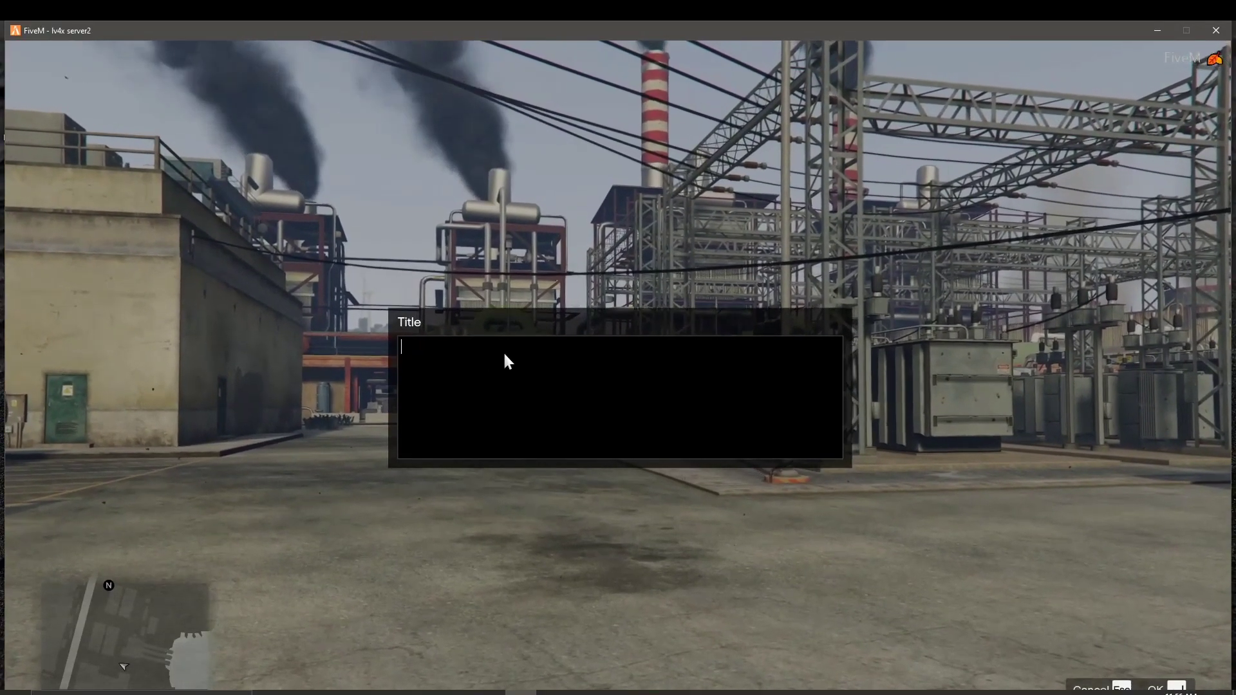
type("mg")
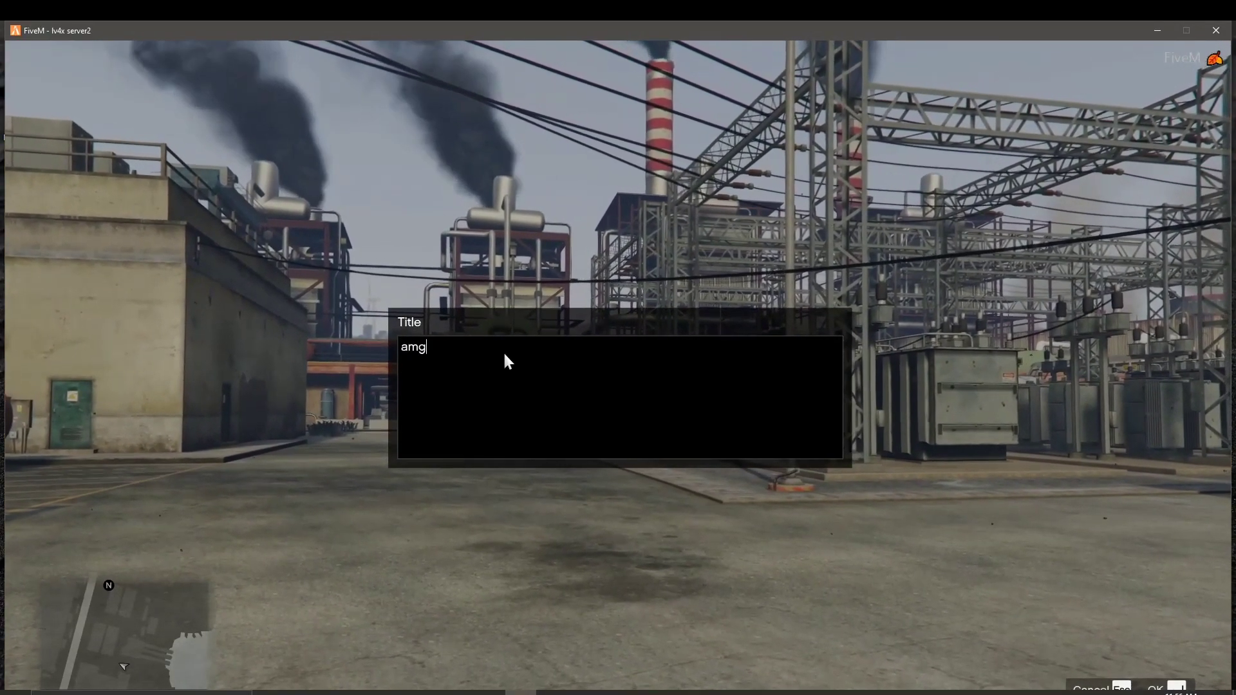
type("gt")
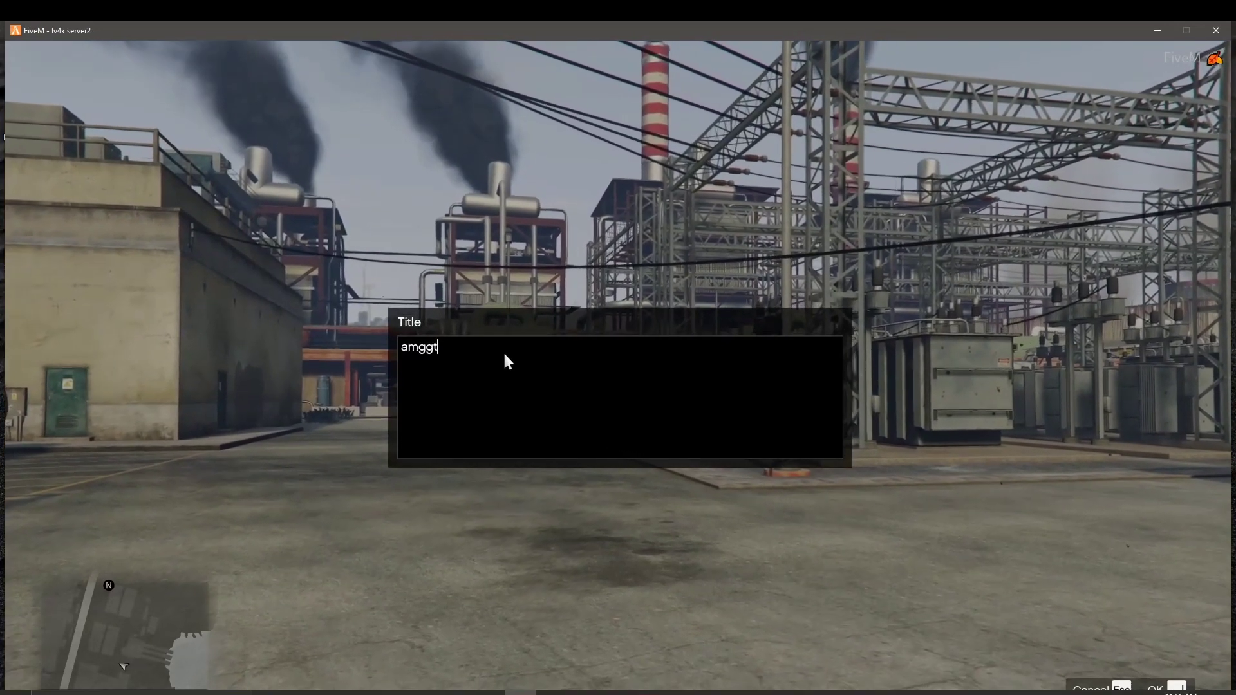
type("63s")
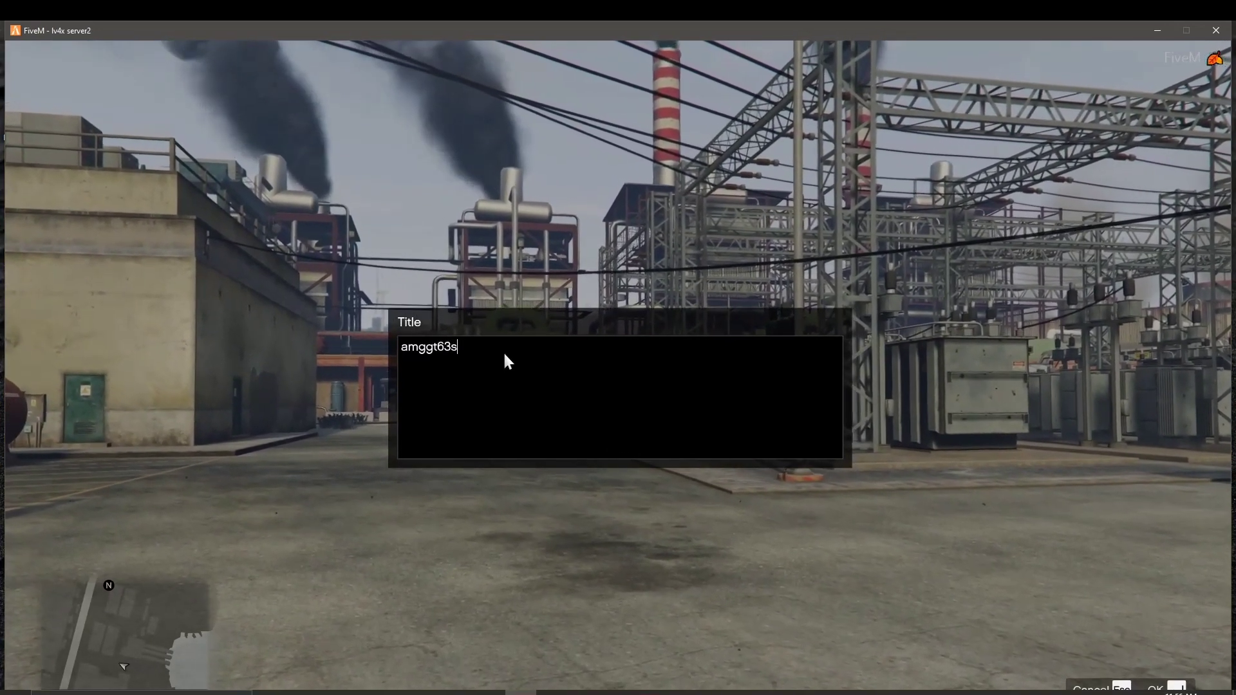
key("Return")
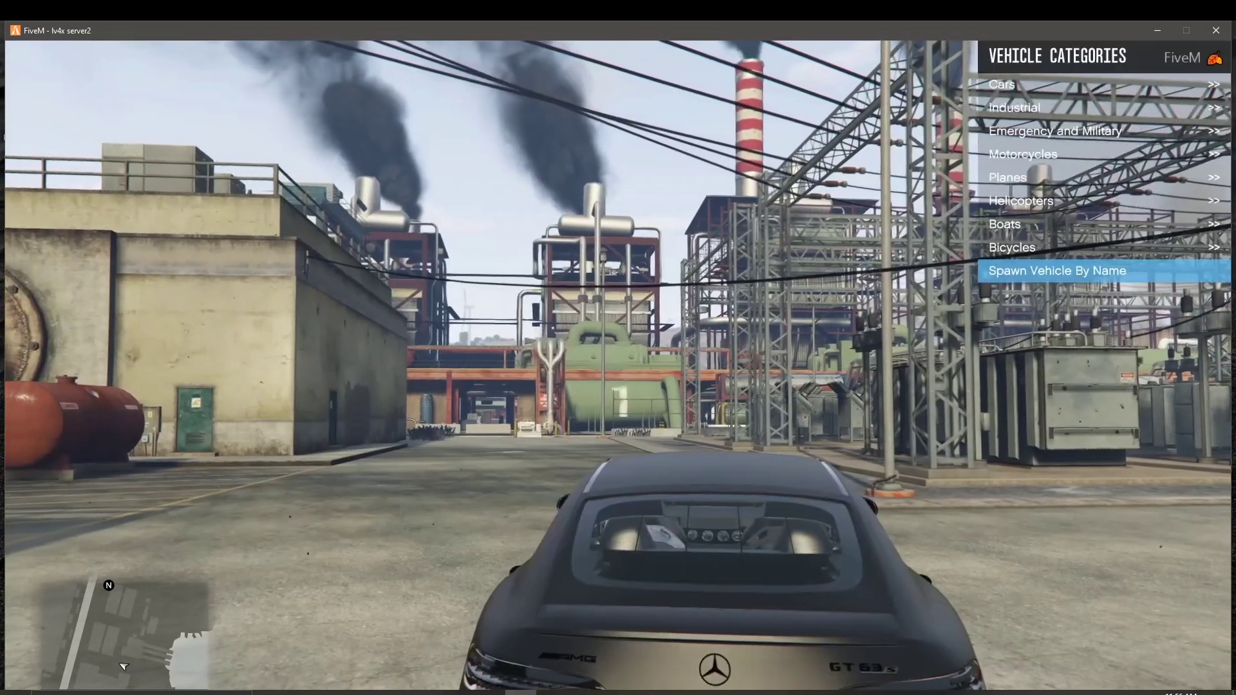
key("f")
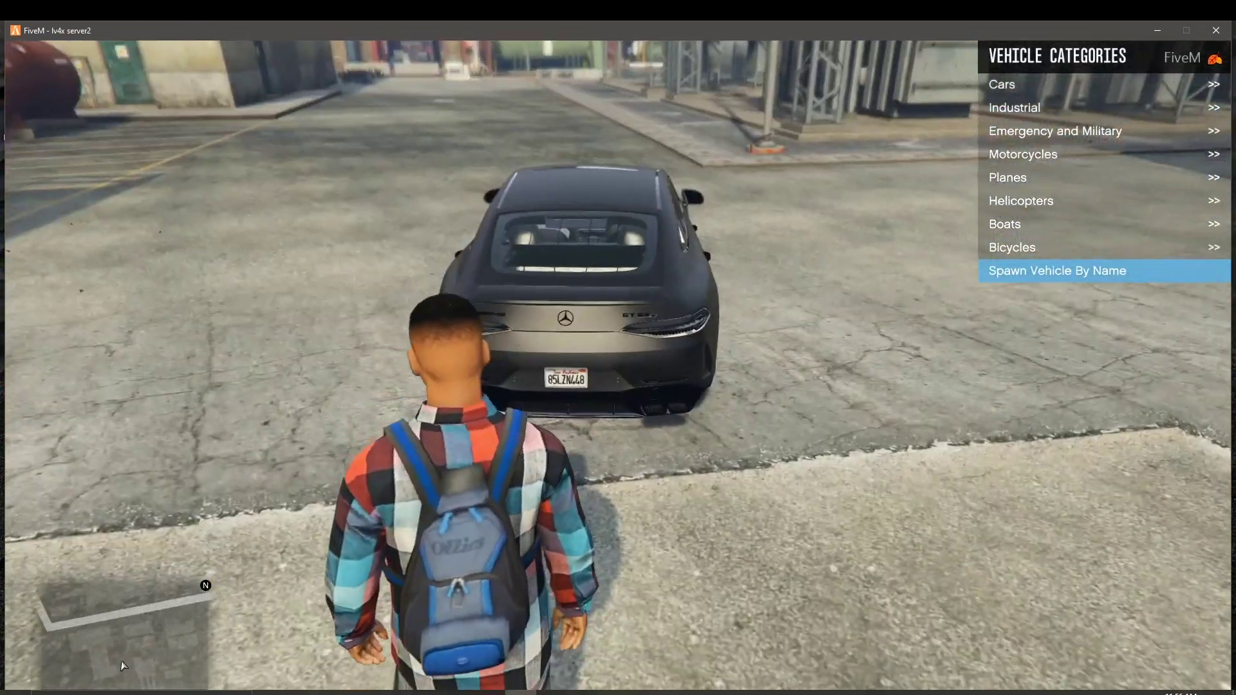
Step: Walk the character around the Mercedes-AMG GT 63 S to inspect it from all sides
key("a")
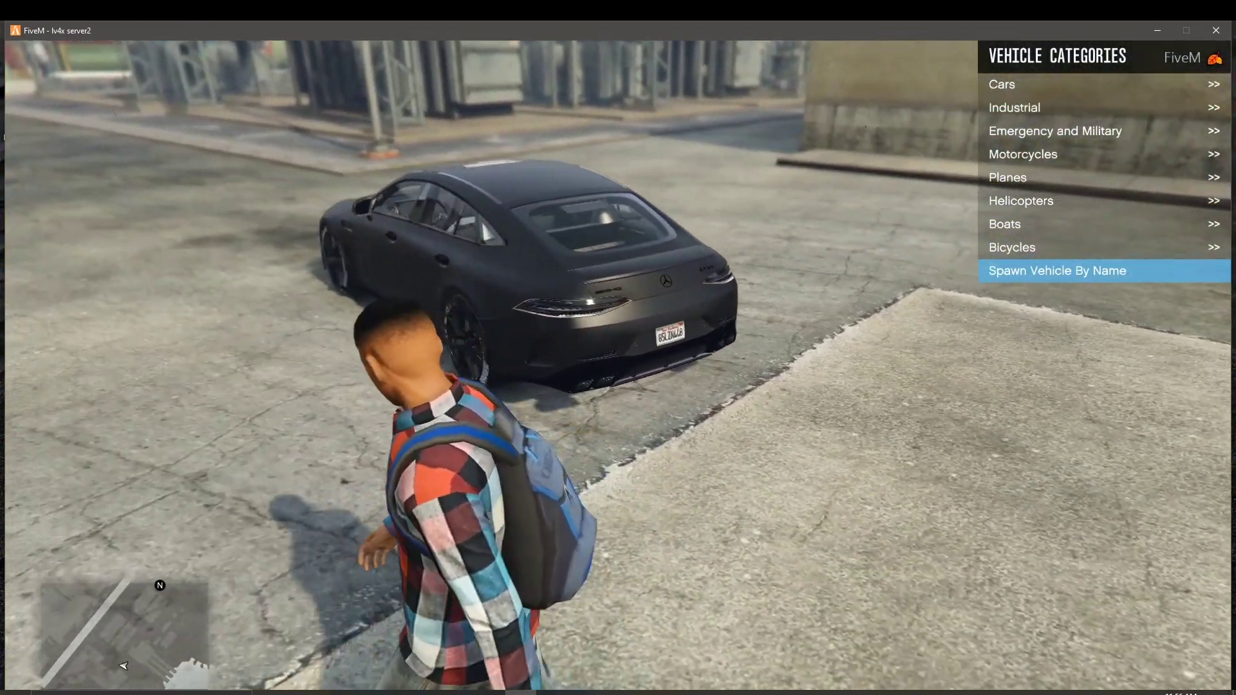
key("w")
key("w")
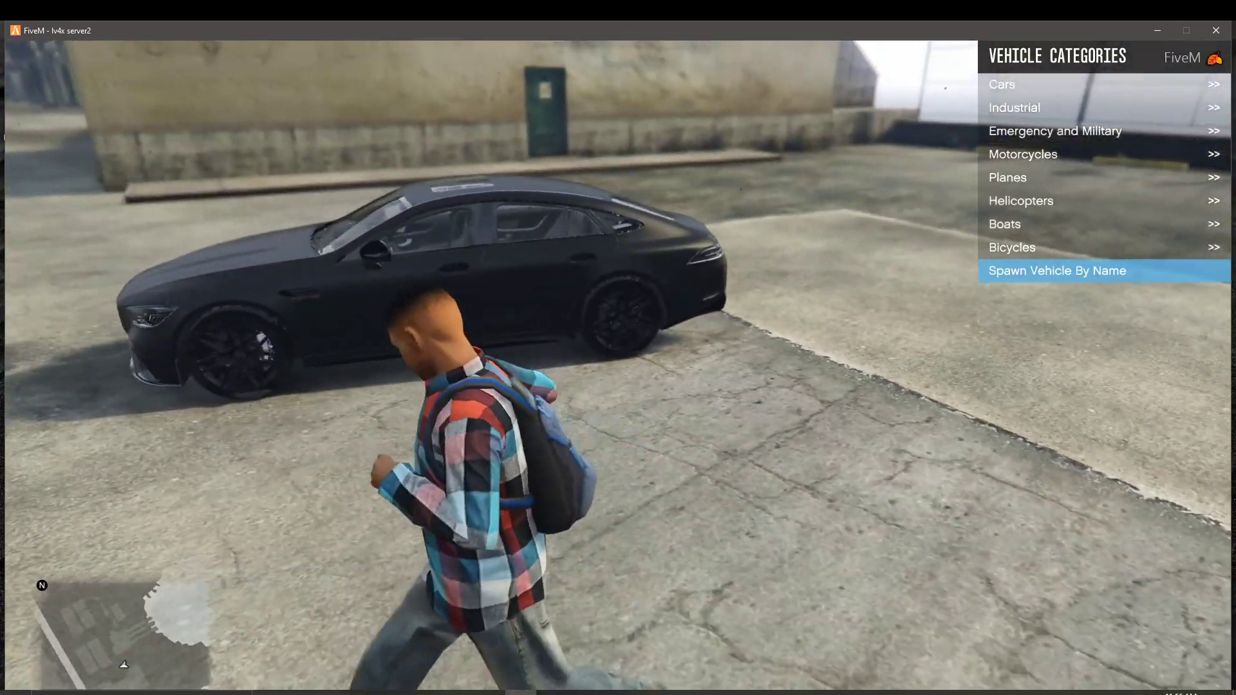
key("w")
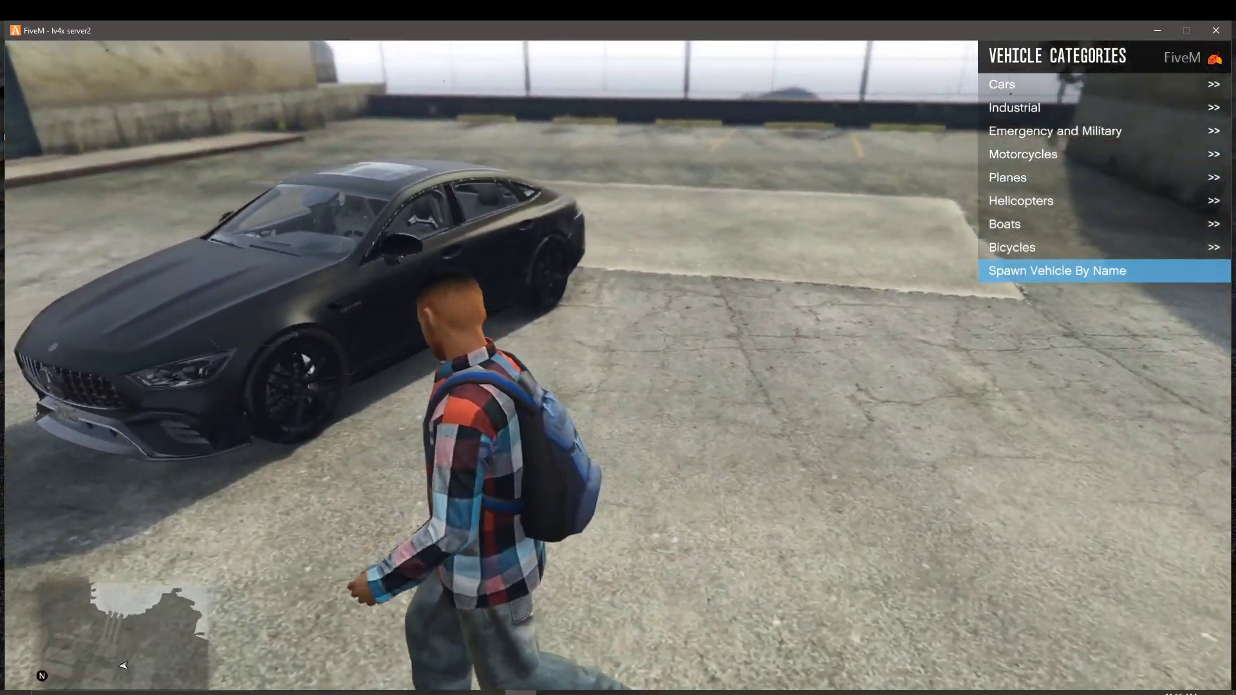
key("w")
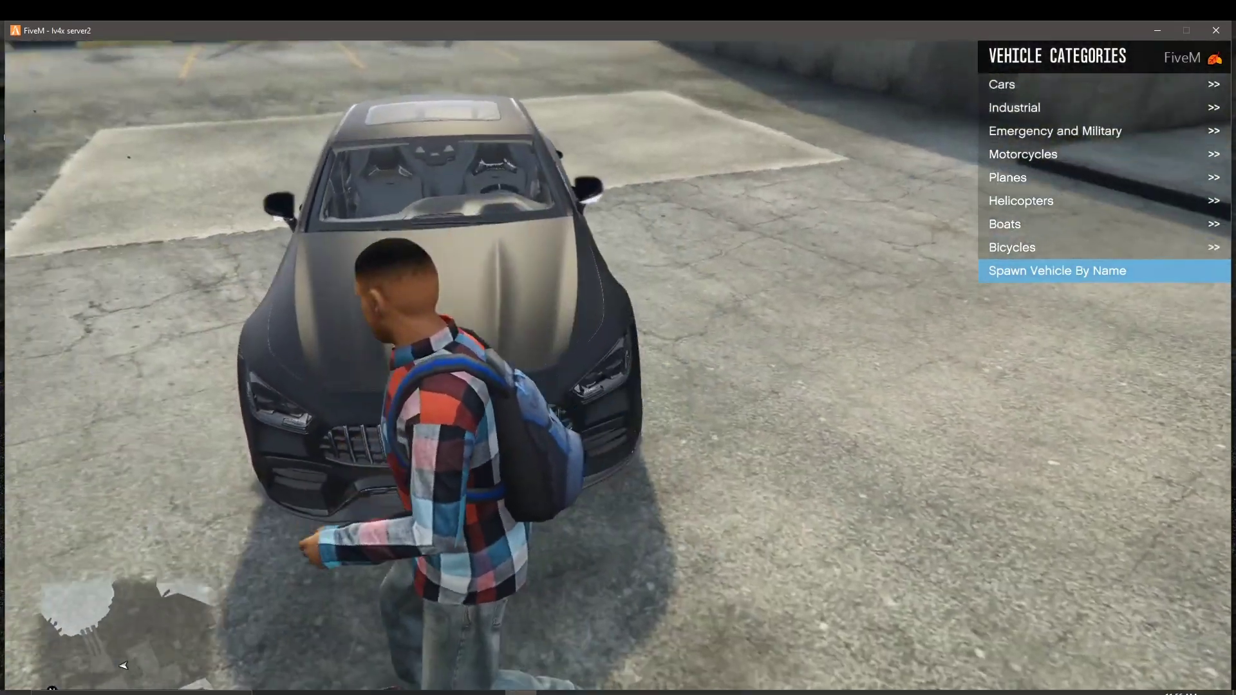
key("w")
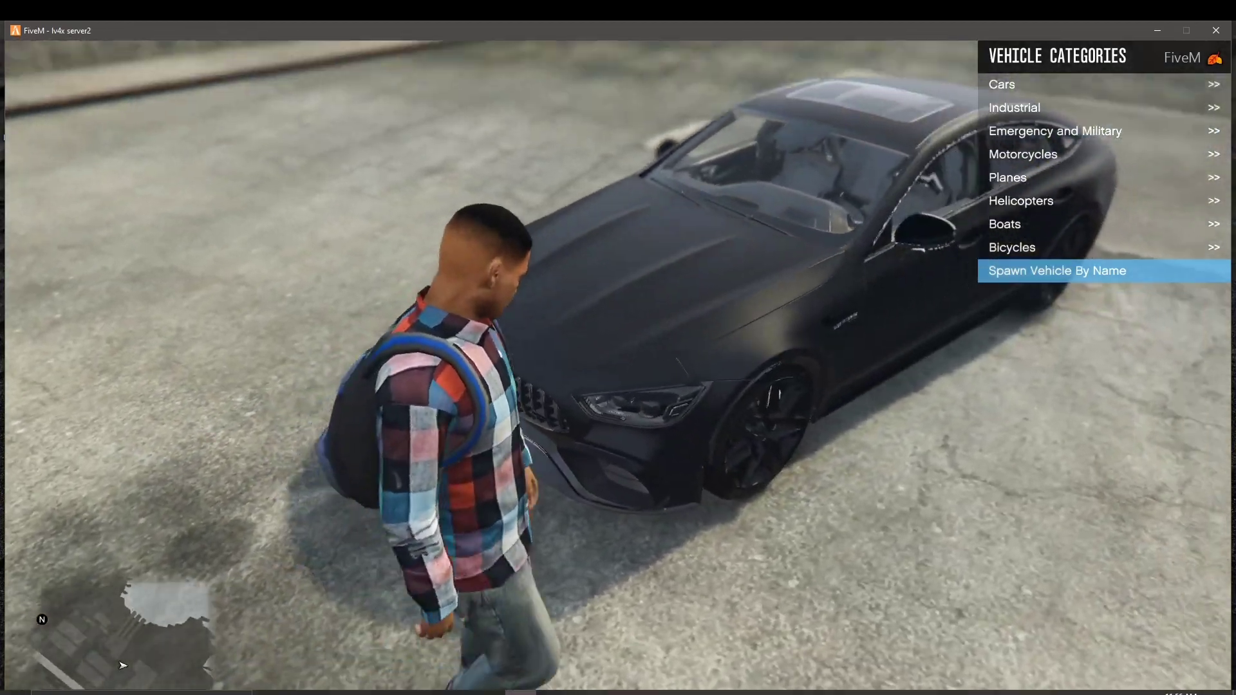
key("d")
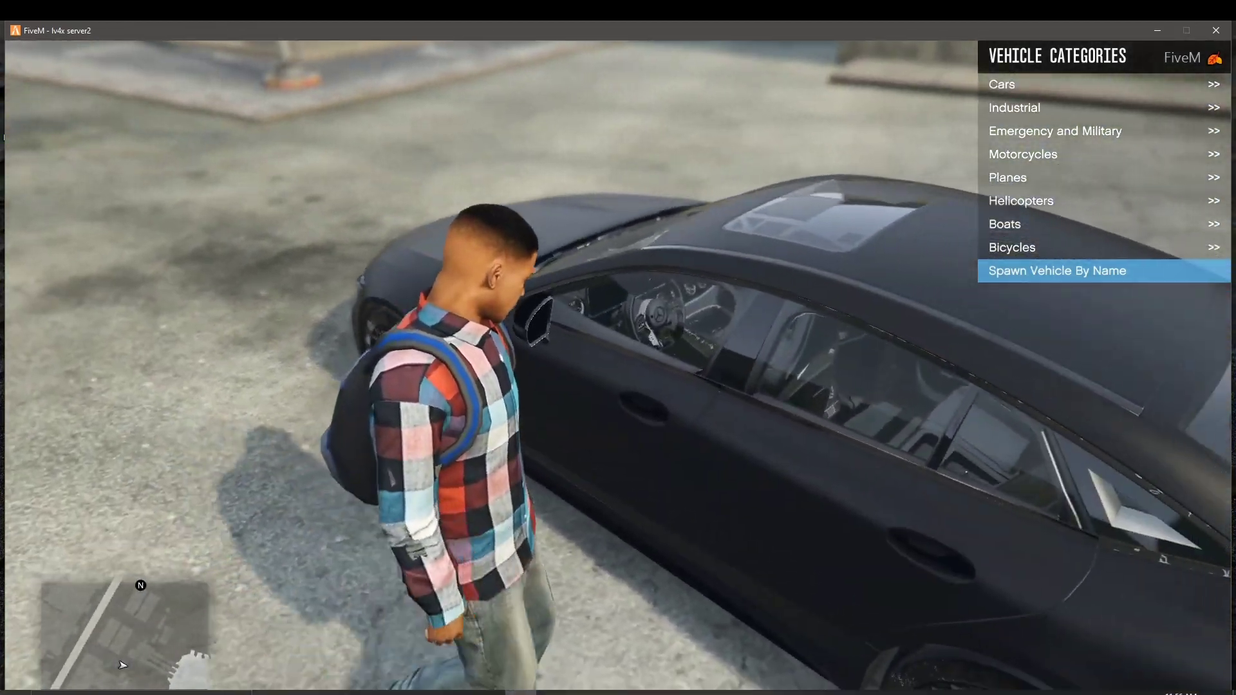
key("s")
key("d")
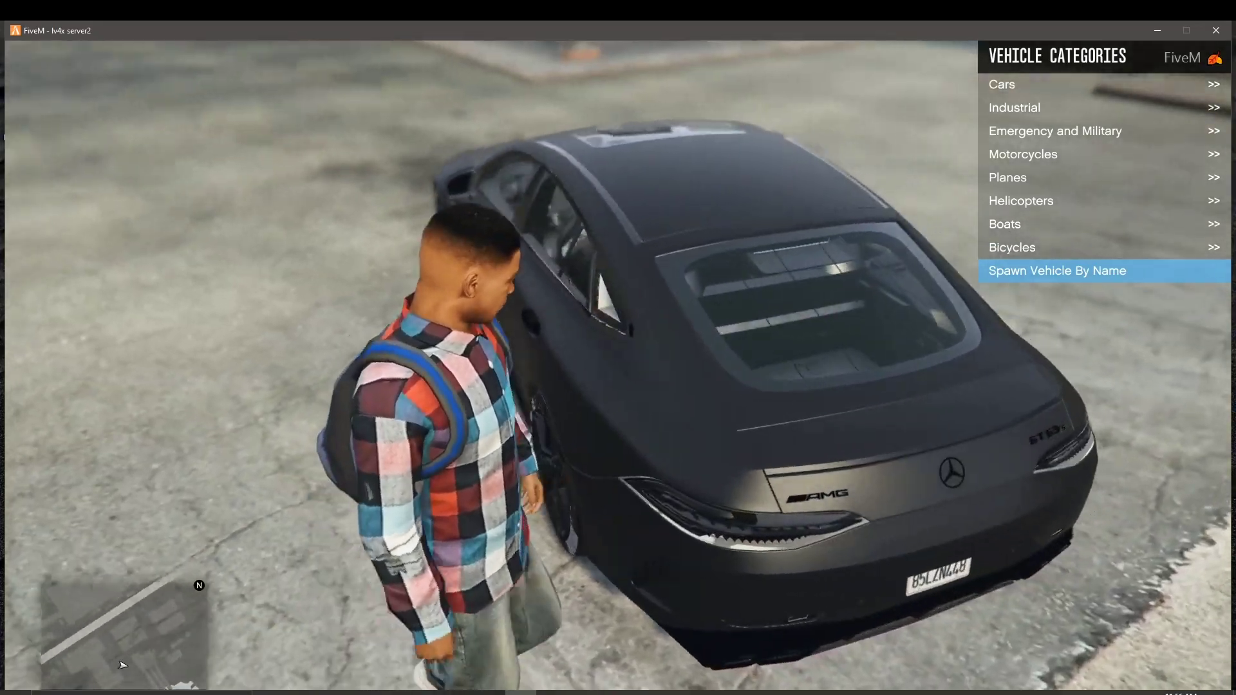
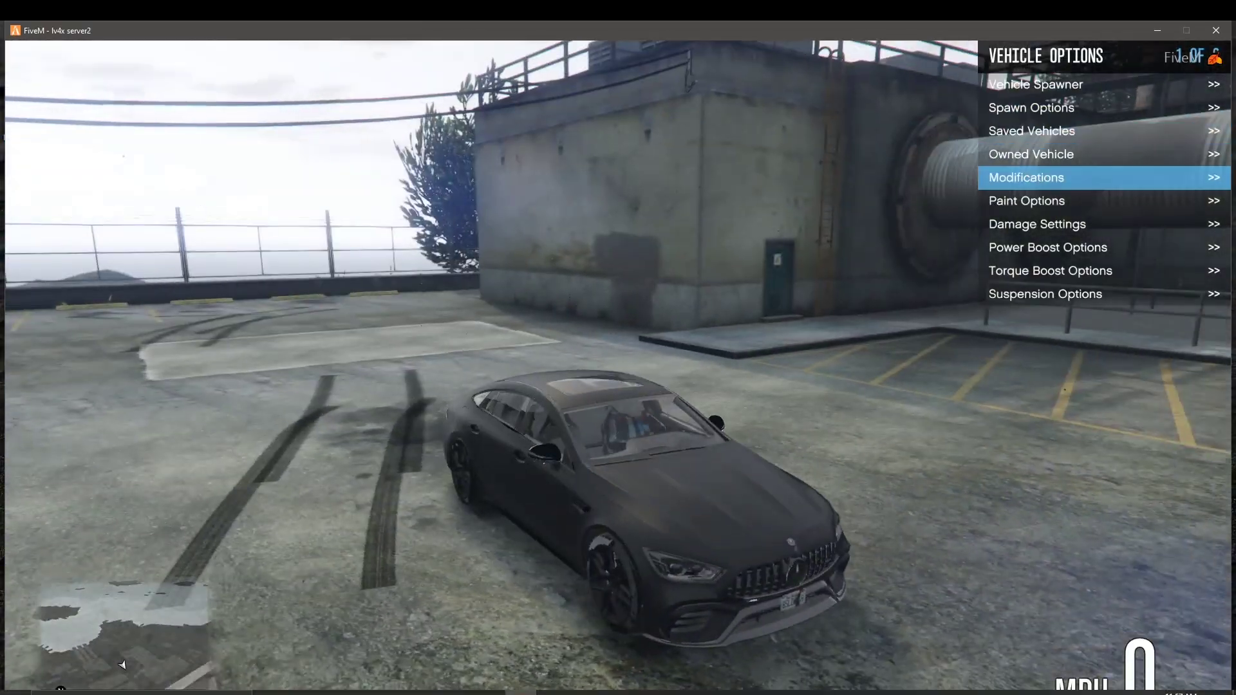
Step: Apply Add Random Cosmetic Upgrades and drive the sedan across the industrial lot
key("Down")
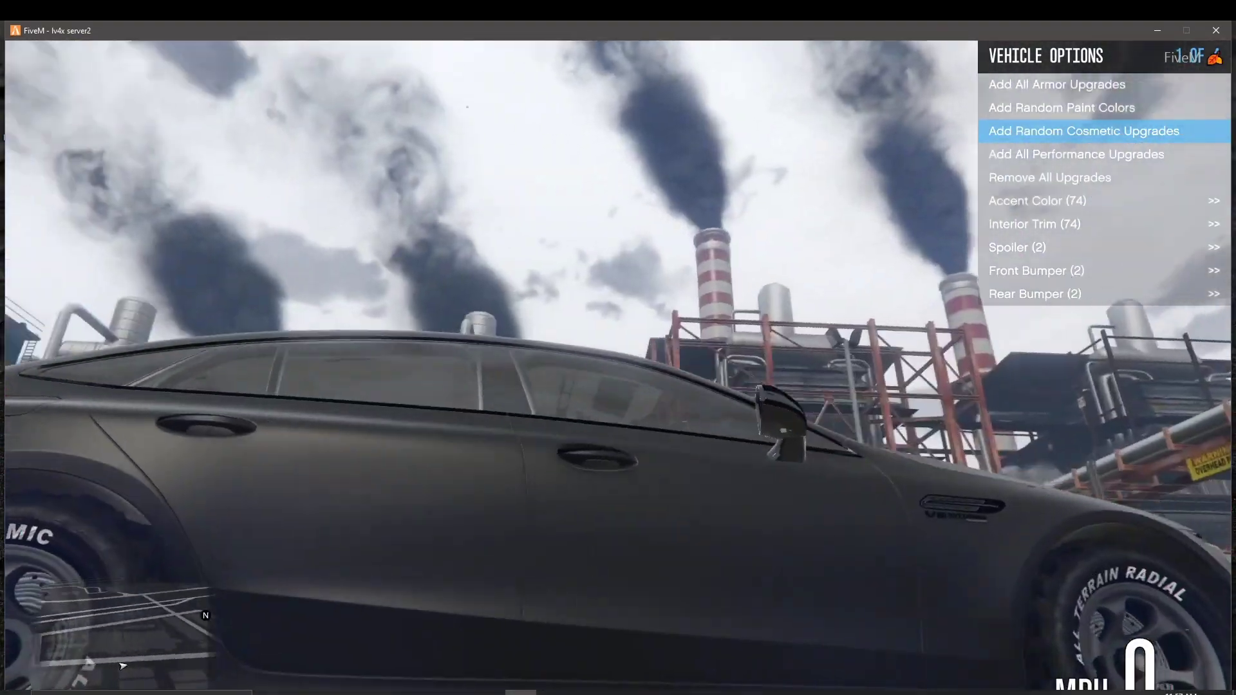
key("s")
key("a")
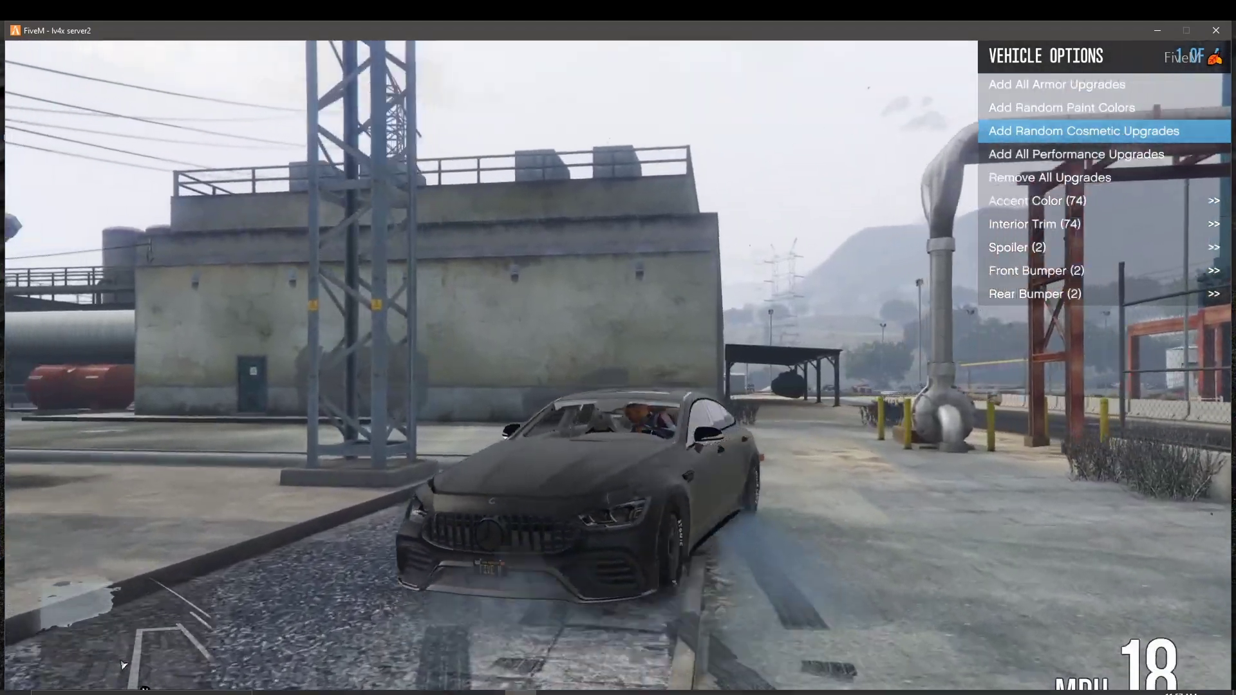
key("w")
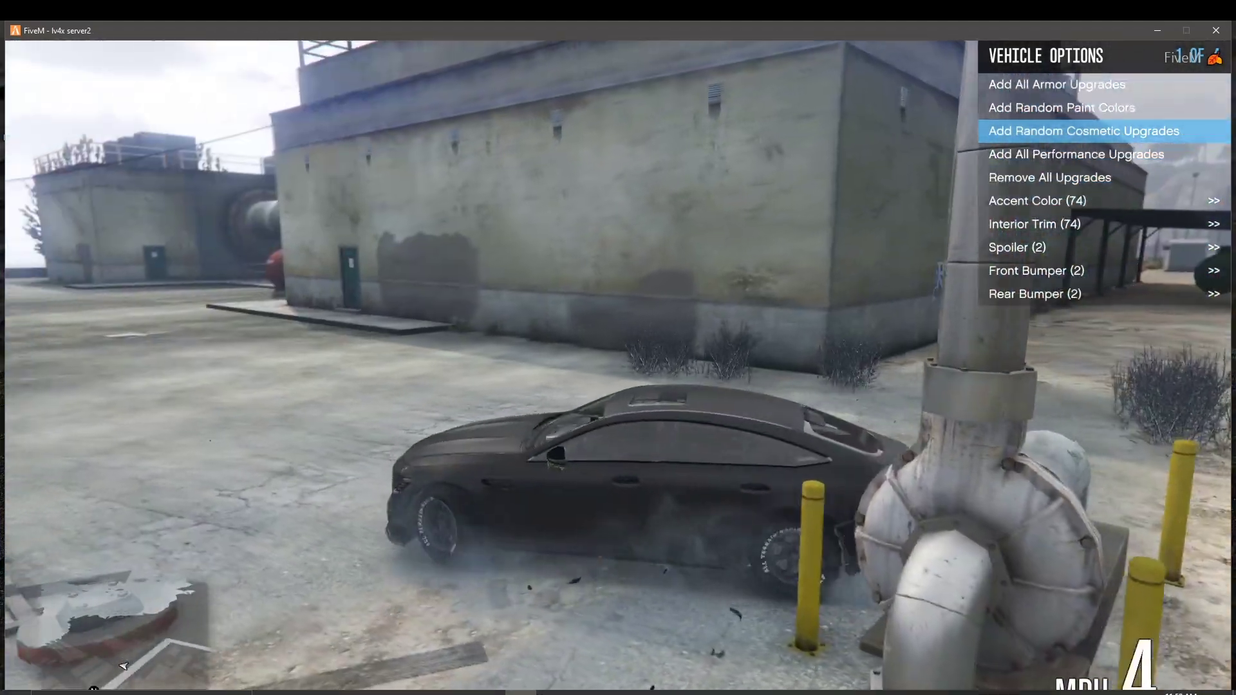
key("d")
key("a")
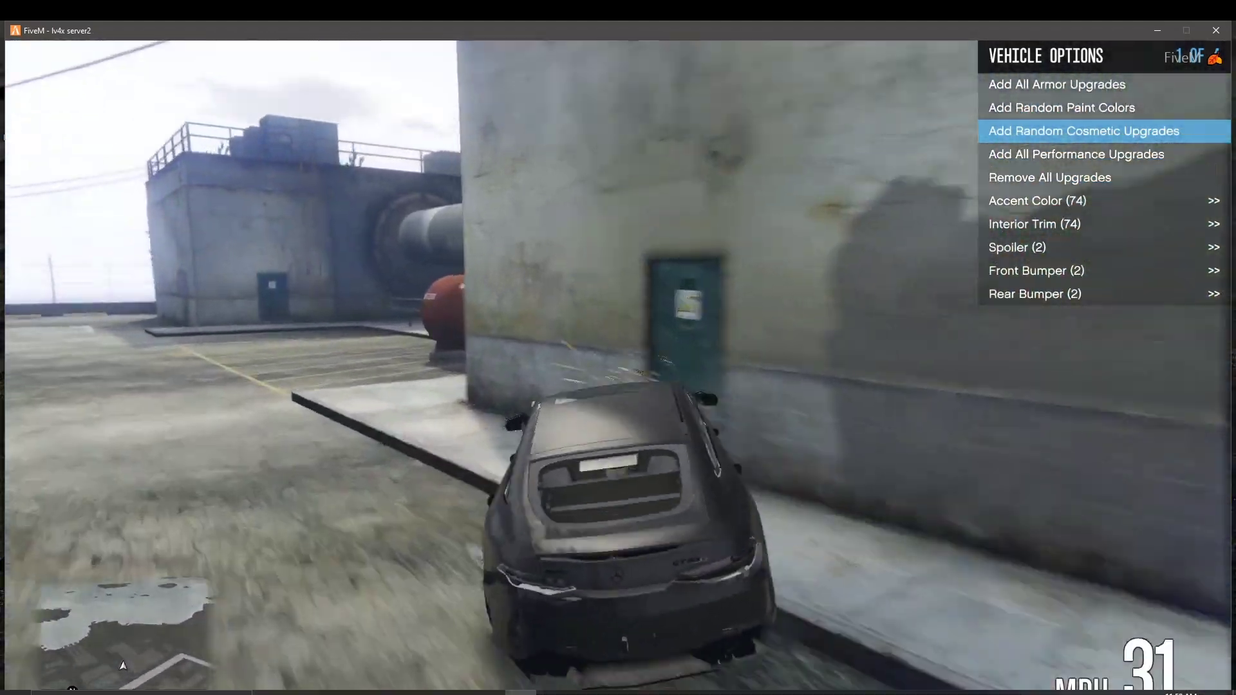
Step: Spin the car around toward the substation, then bring up the pause menu map
key("a")
key("s")
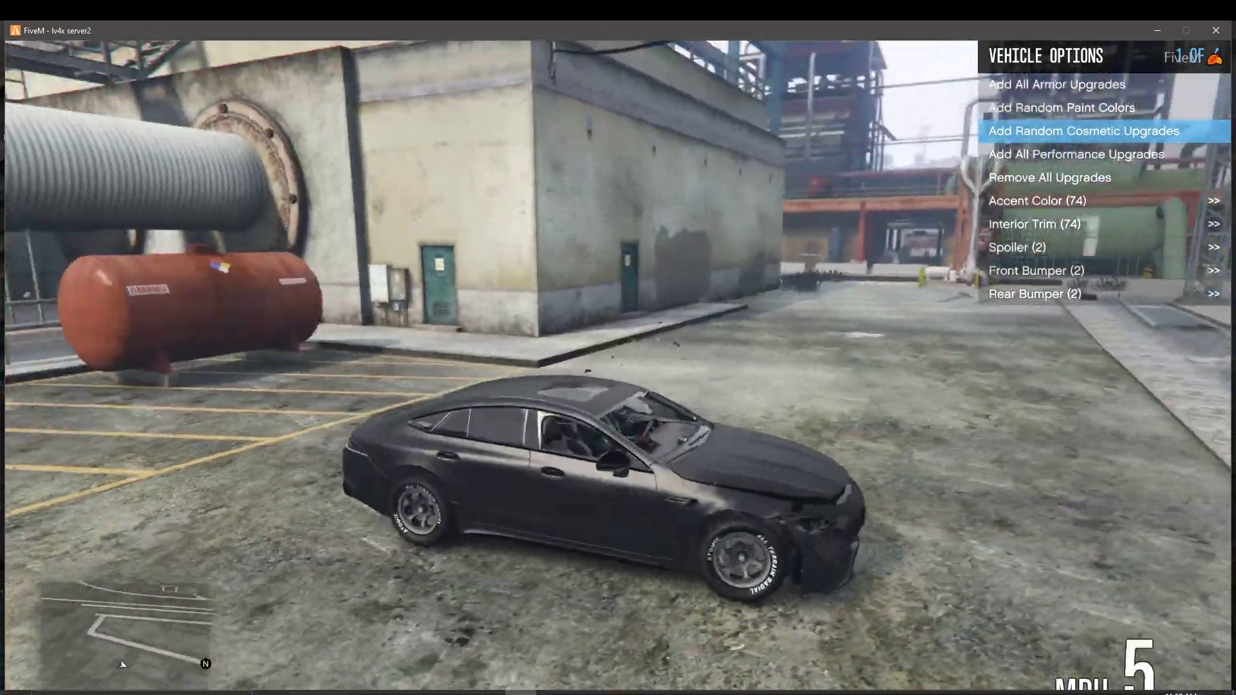
key("w")
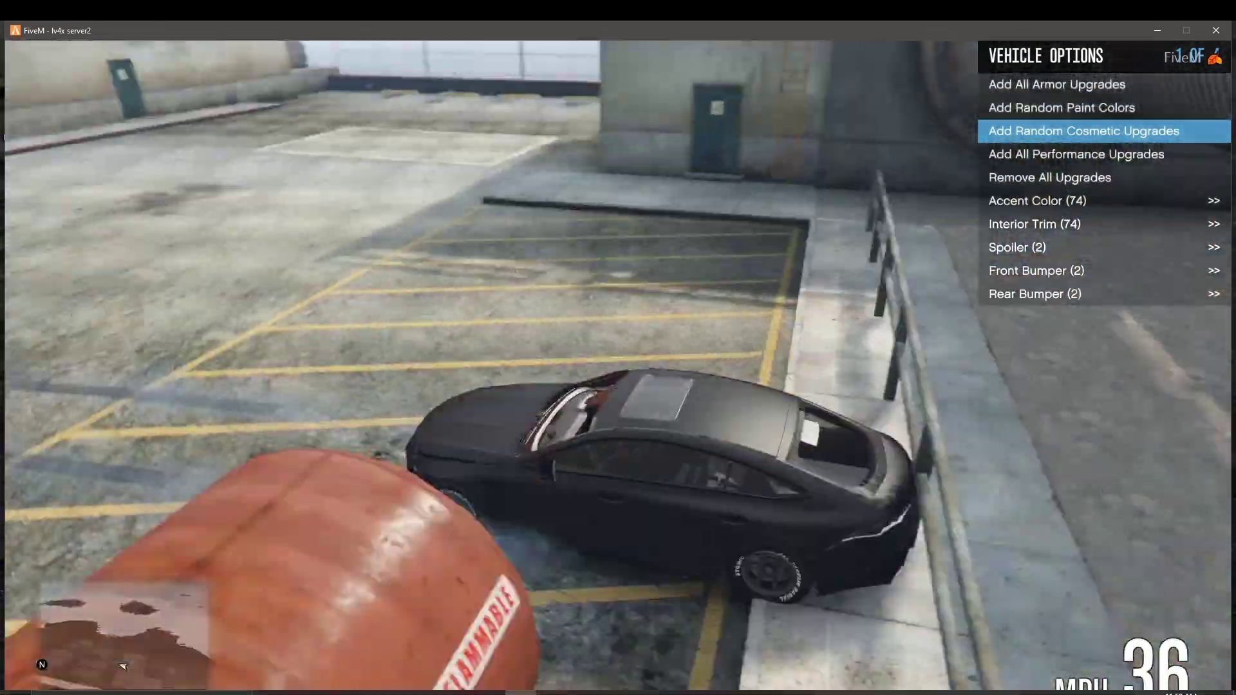
key("w")
key("s")
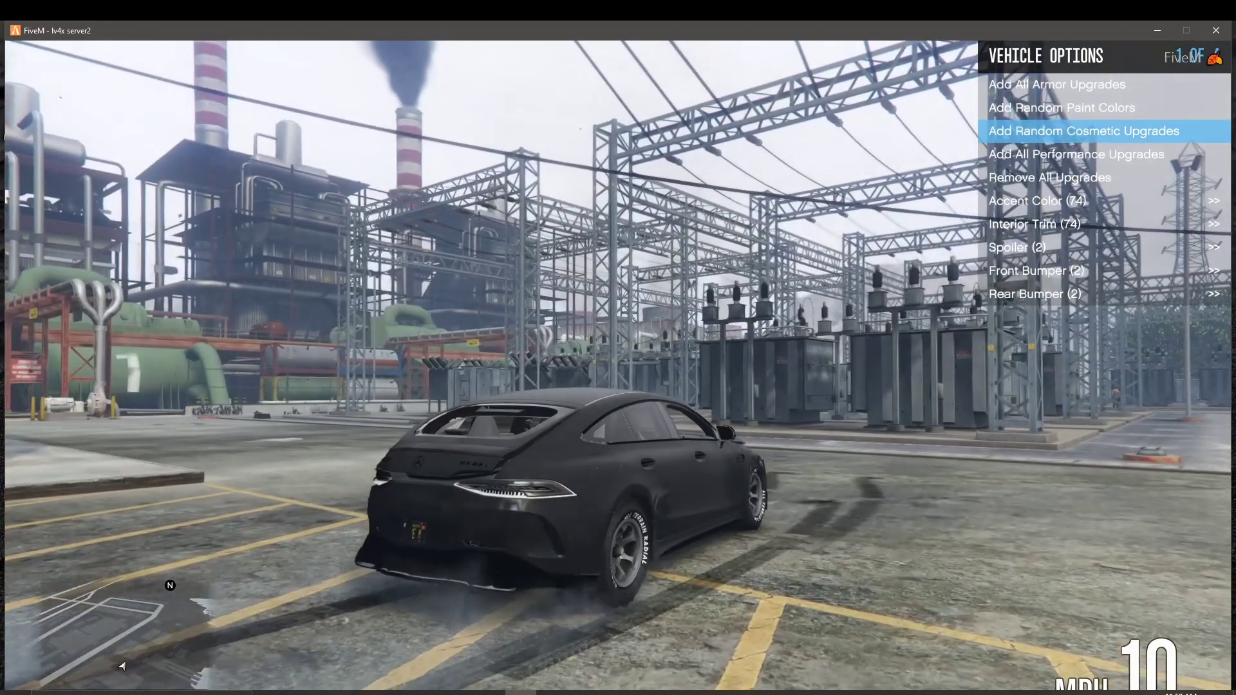
key("Escape")
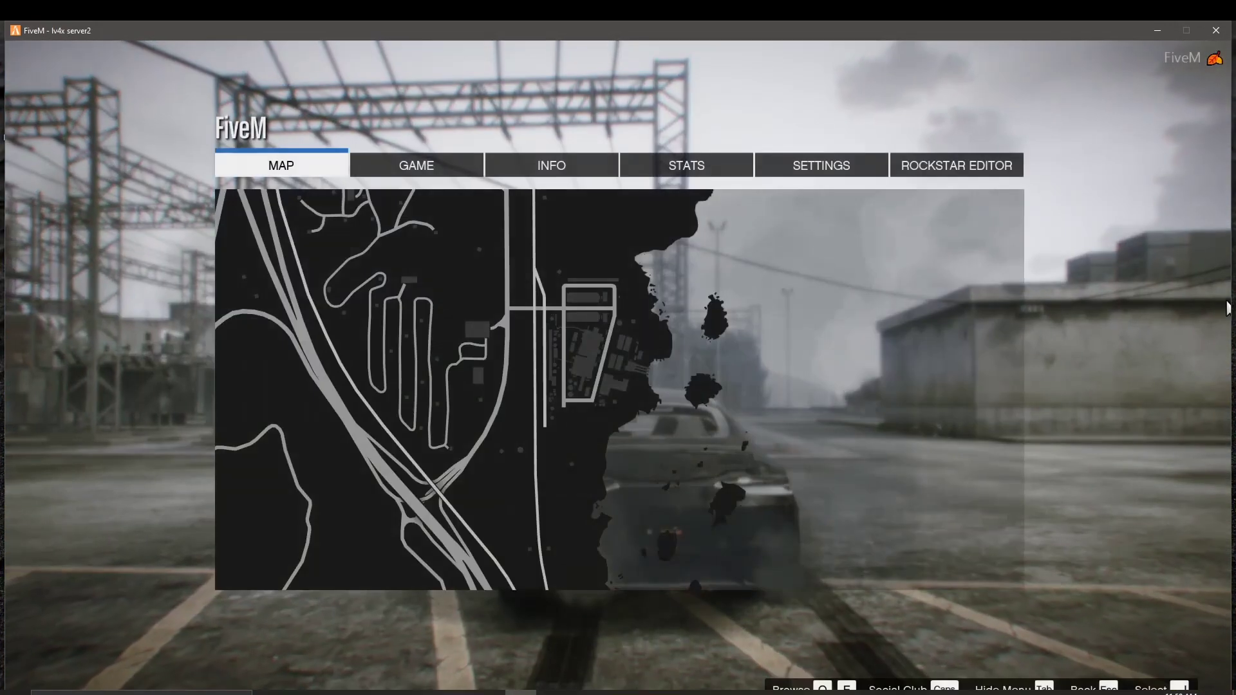
Step: Check the control settings, then choose Exit Game twice on the GAME tab
left_click(813, 161)
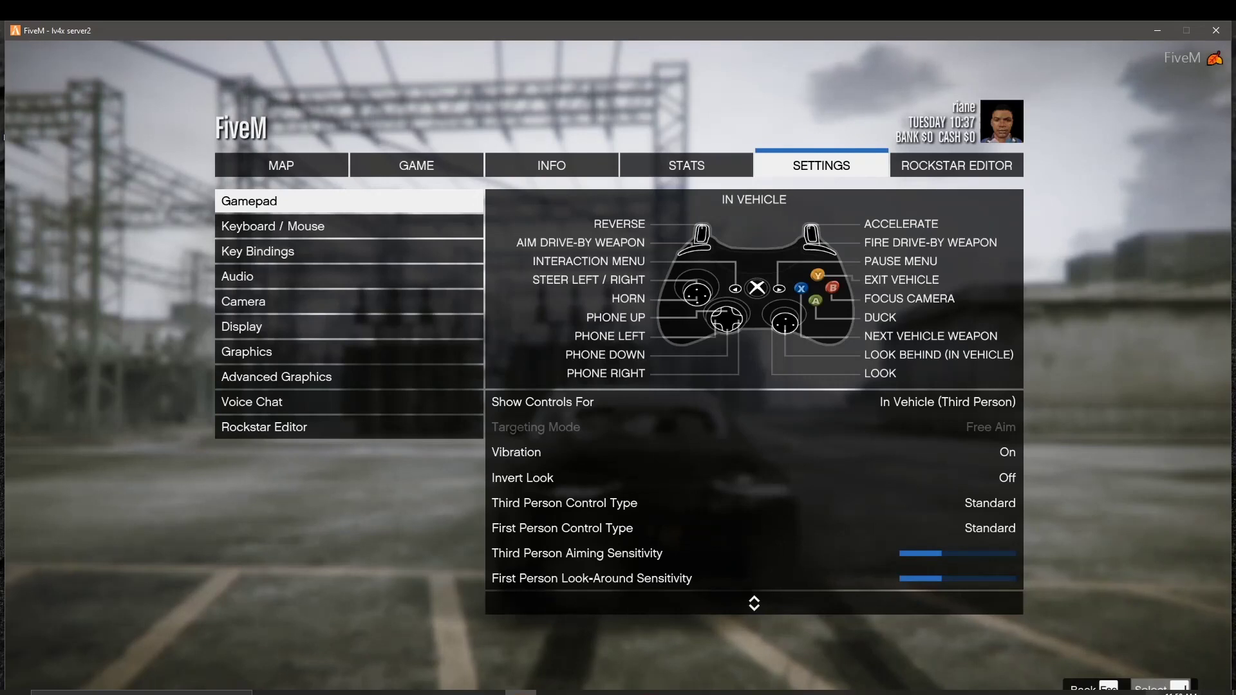
left_click(448, 156)
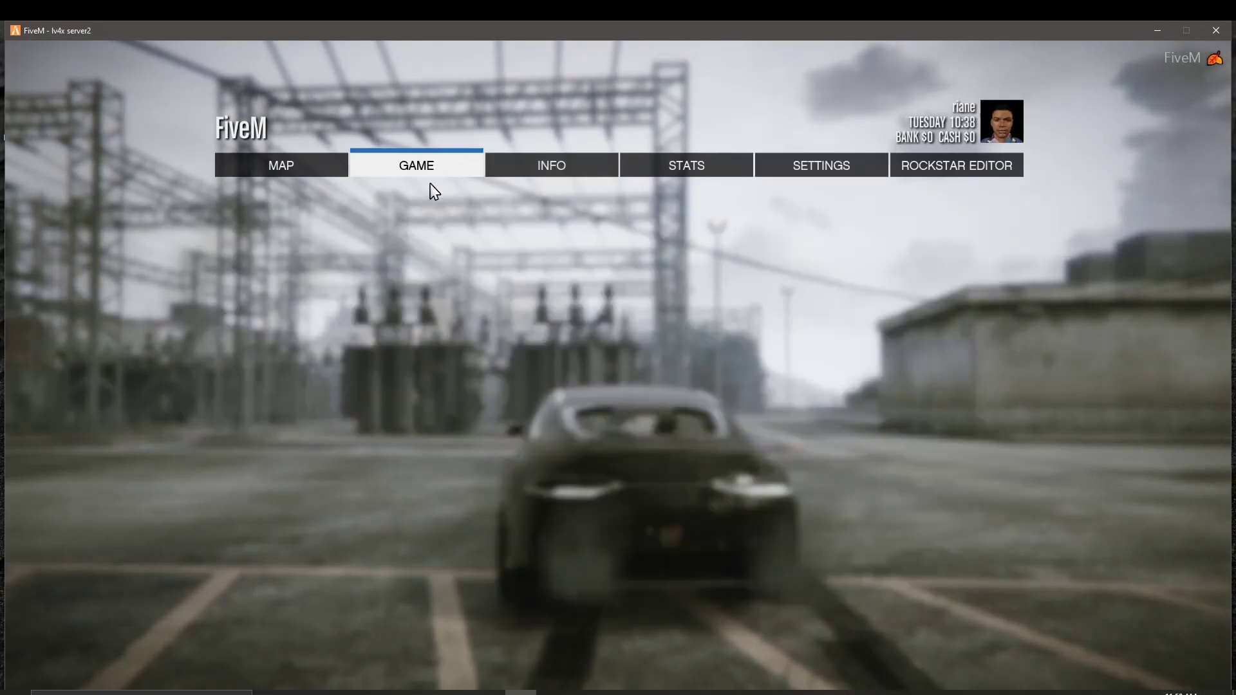
left_click(309, 228)
left_click(309, 226)
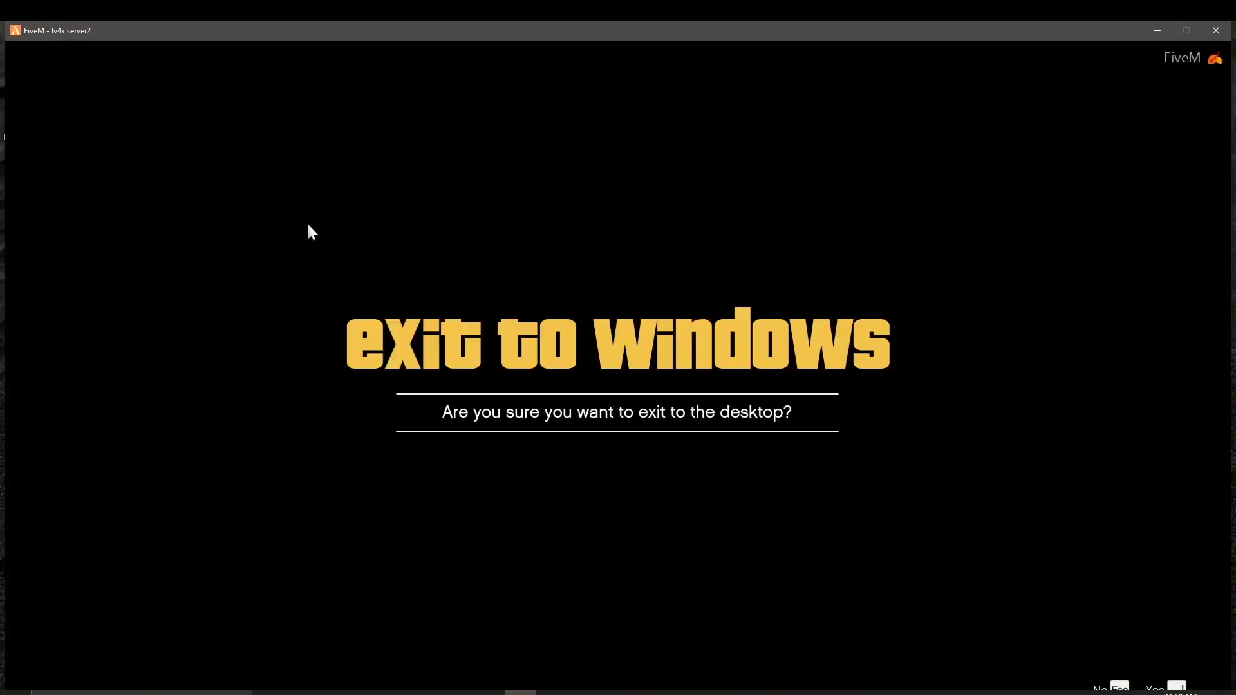
Step: Confirm exiting to Windows and open test2server > resources > [vehicles] in Explorer
key("Return")
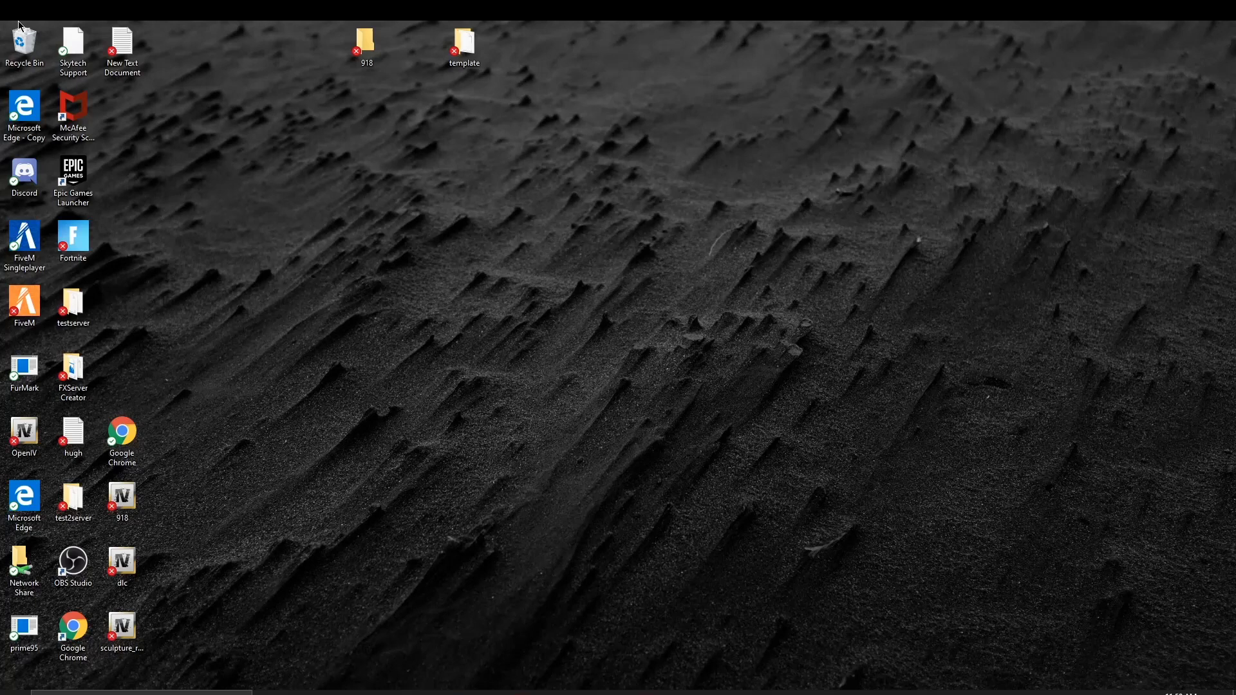
double_click(72, 497)
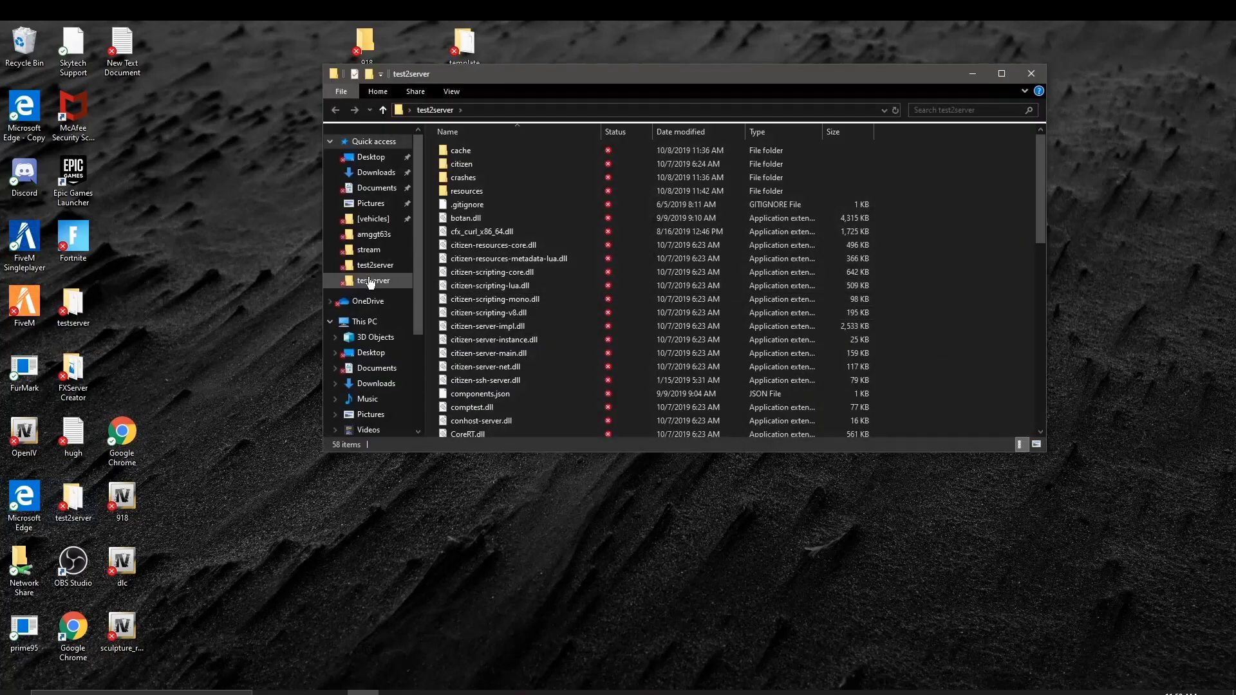
left_click(375, 264)
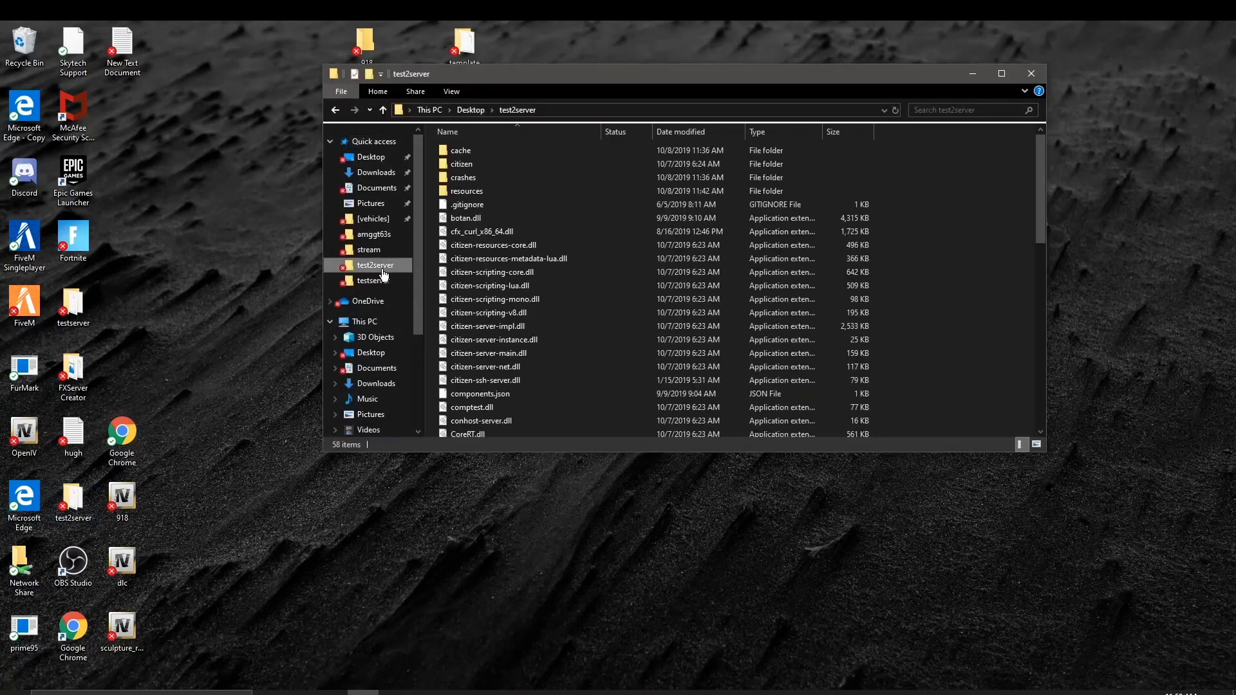
double_click(491, 193)
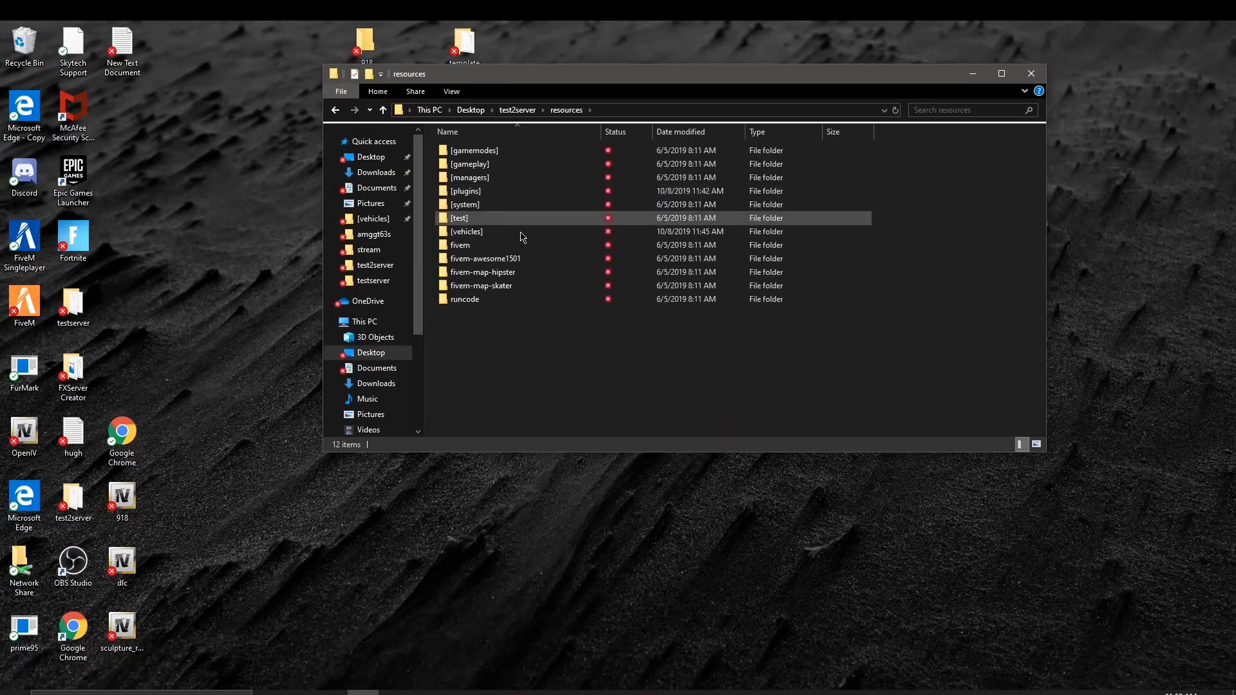
double_click(522, 238)
Step: Create a new folder named replace in the [vehicles] folder
right_click(514, 349)
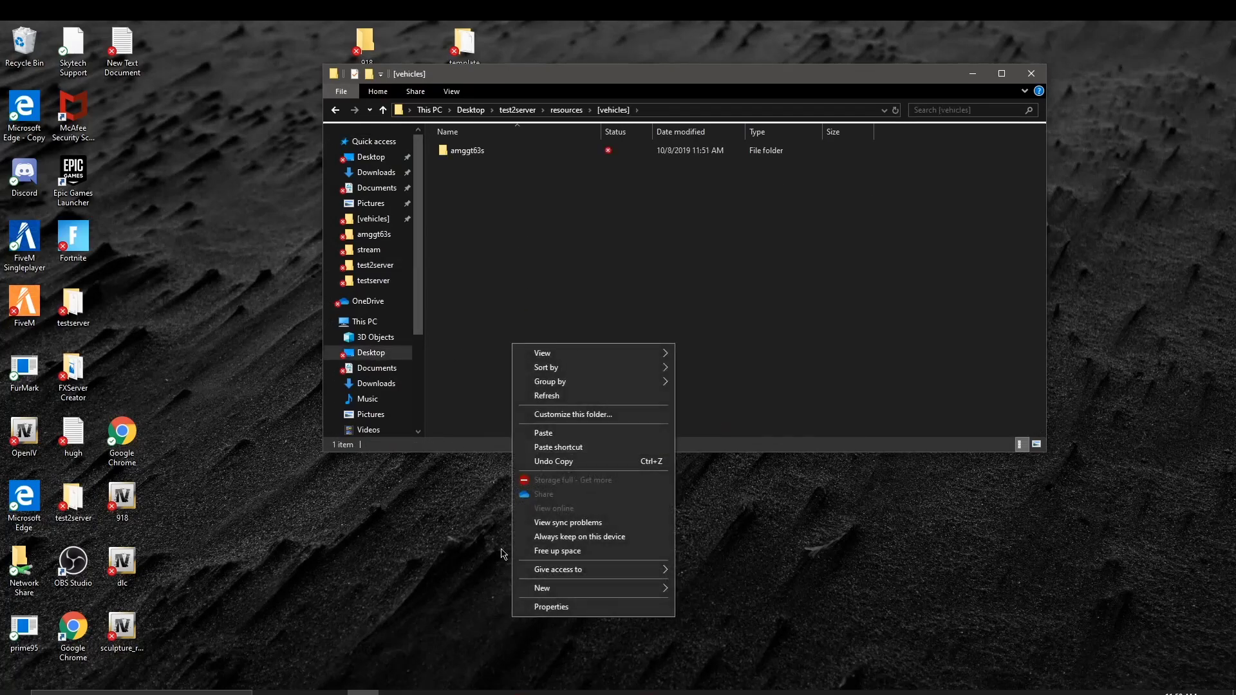
mouse_move(554, 588)
left_click(759, 412)
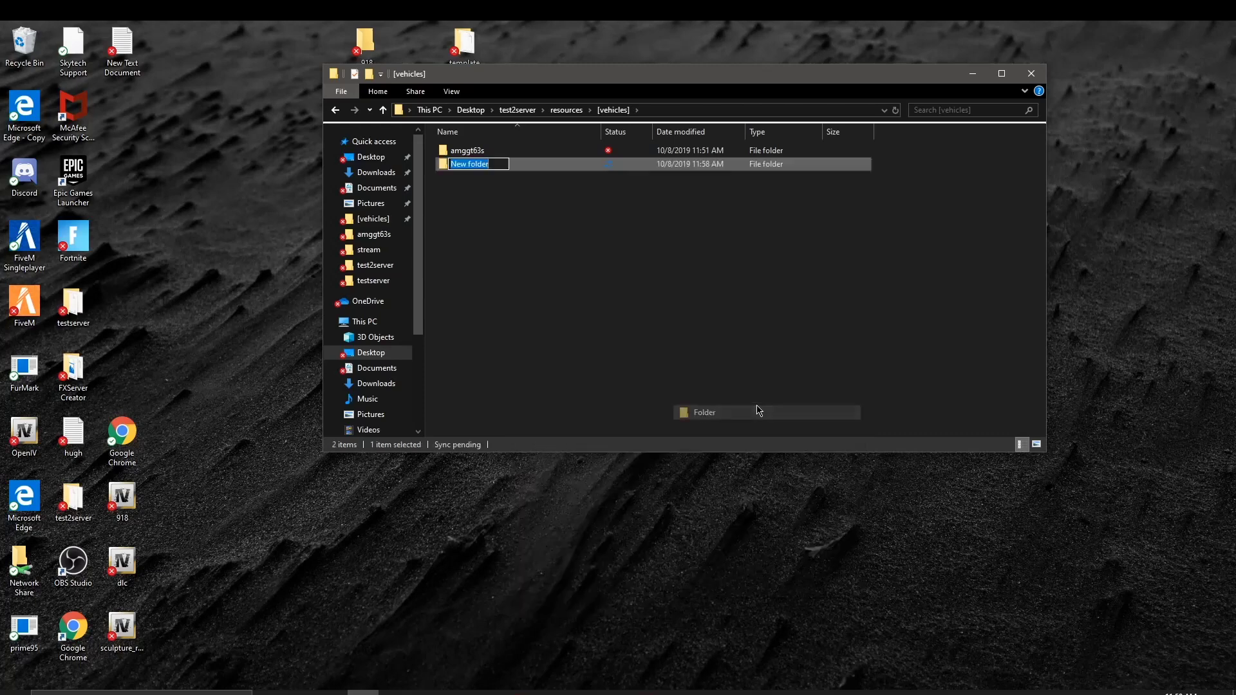
key("BackSpace")
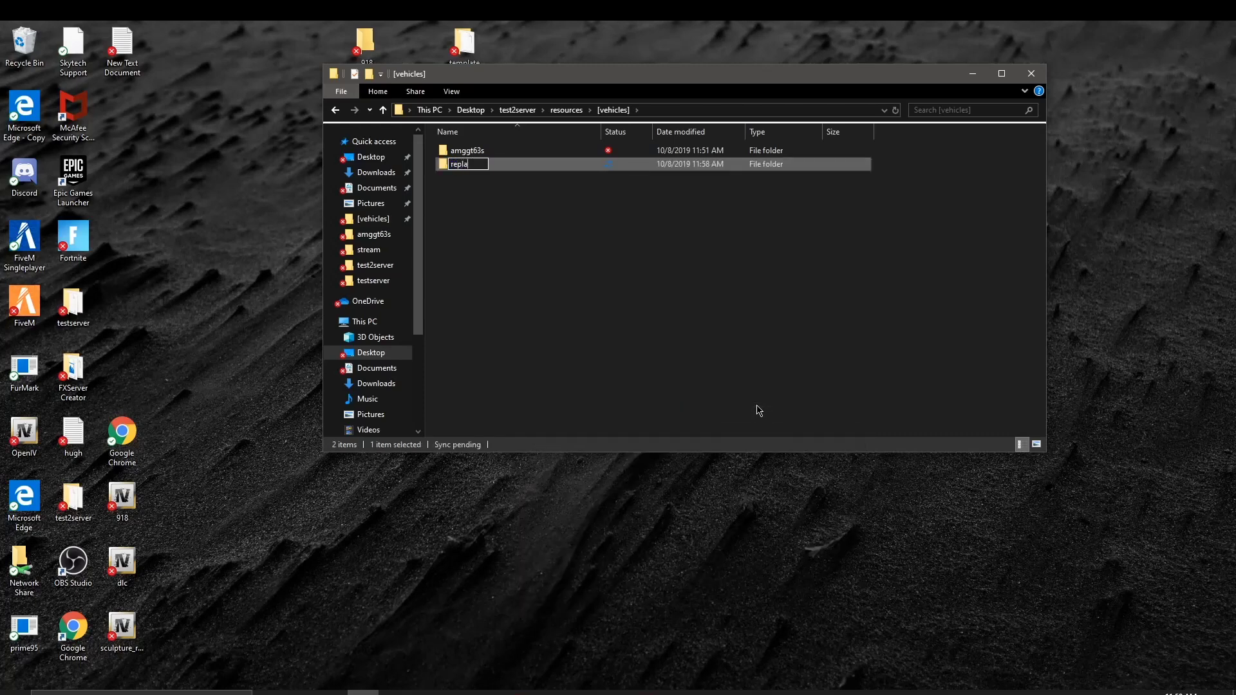
left_click(758, 411)
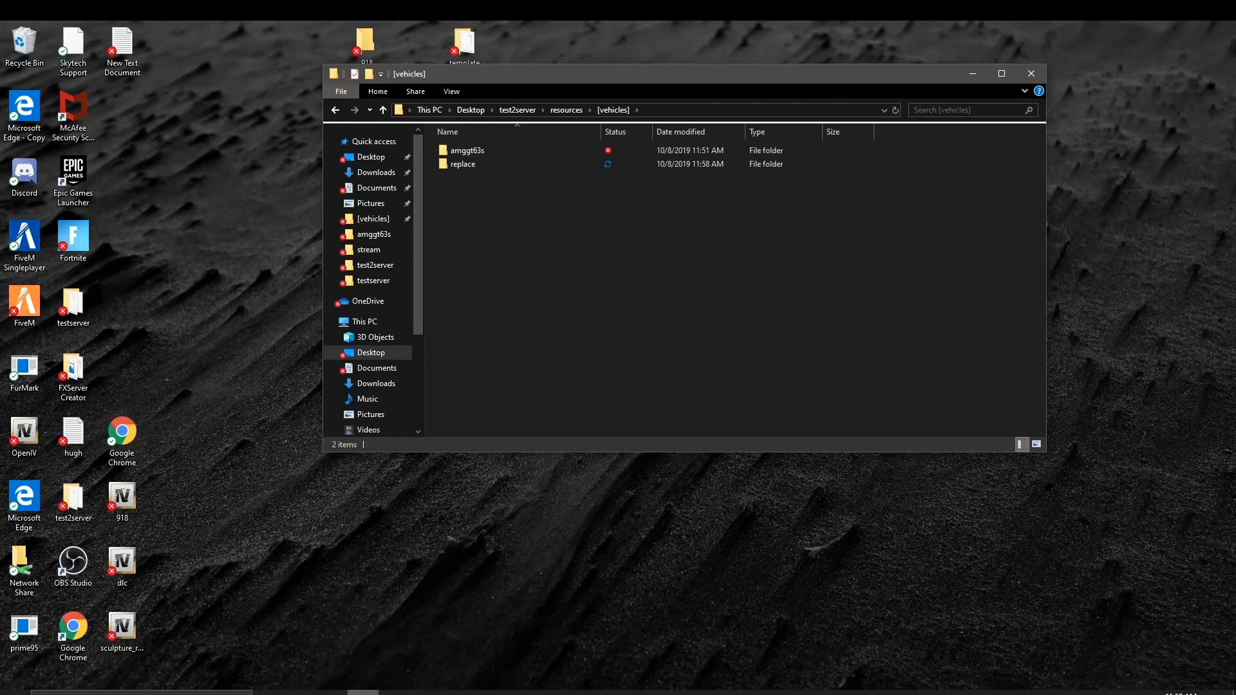
Step: Minimize Chrome and open testserver > resources > [vehicles], listing its 24 car folders
left_click(363, 692)
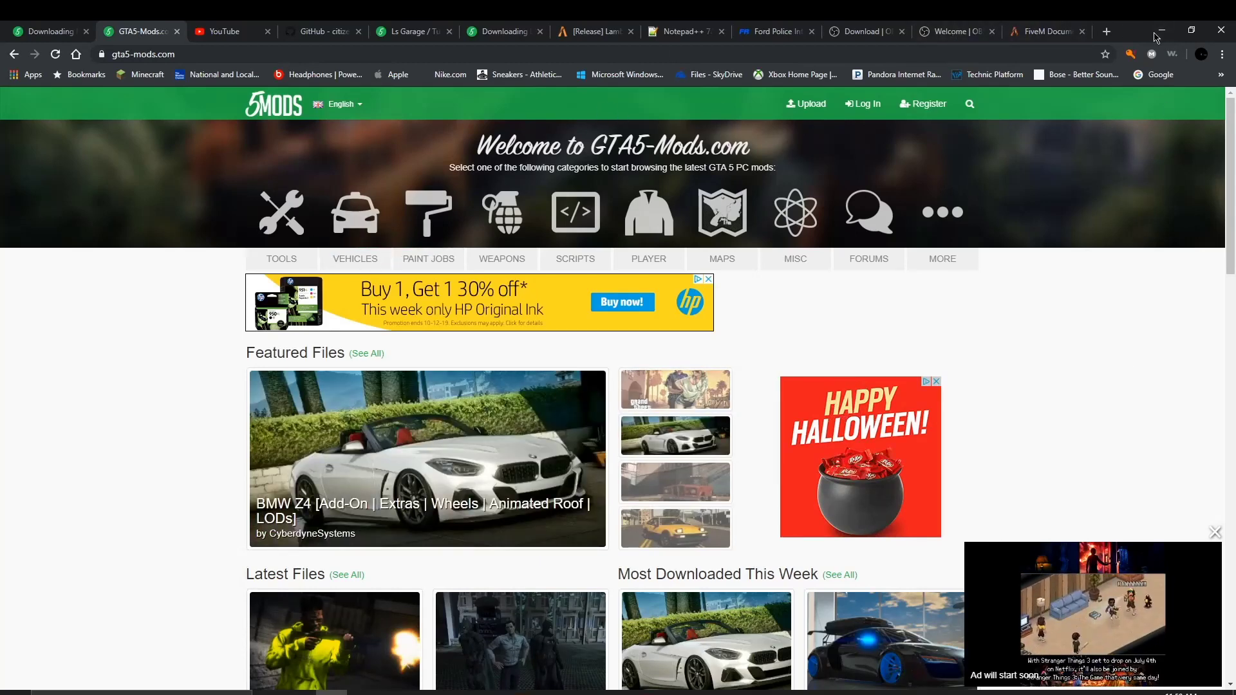
left_click(1163, 31)
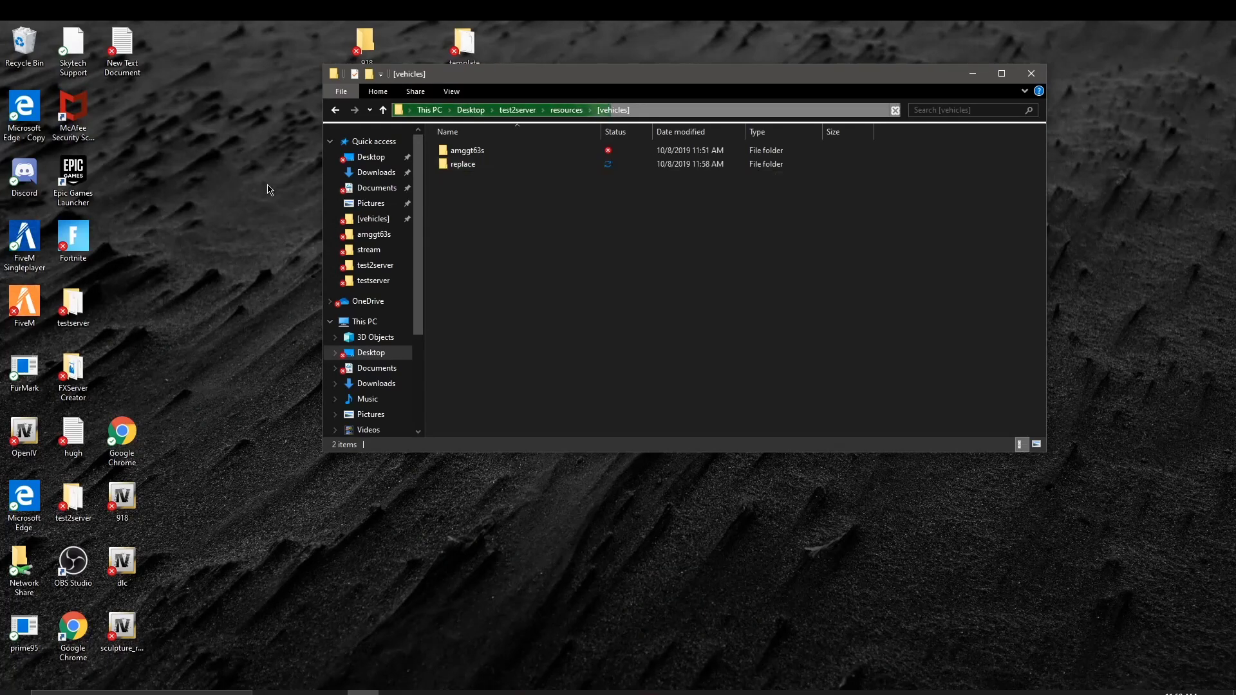
left_click(382, 283)
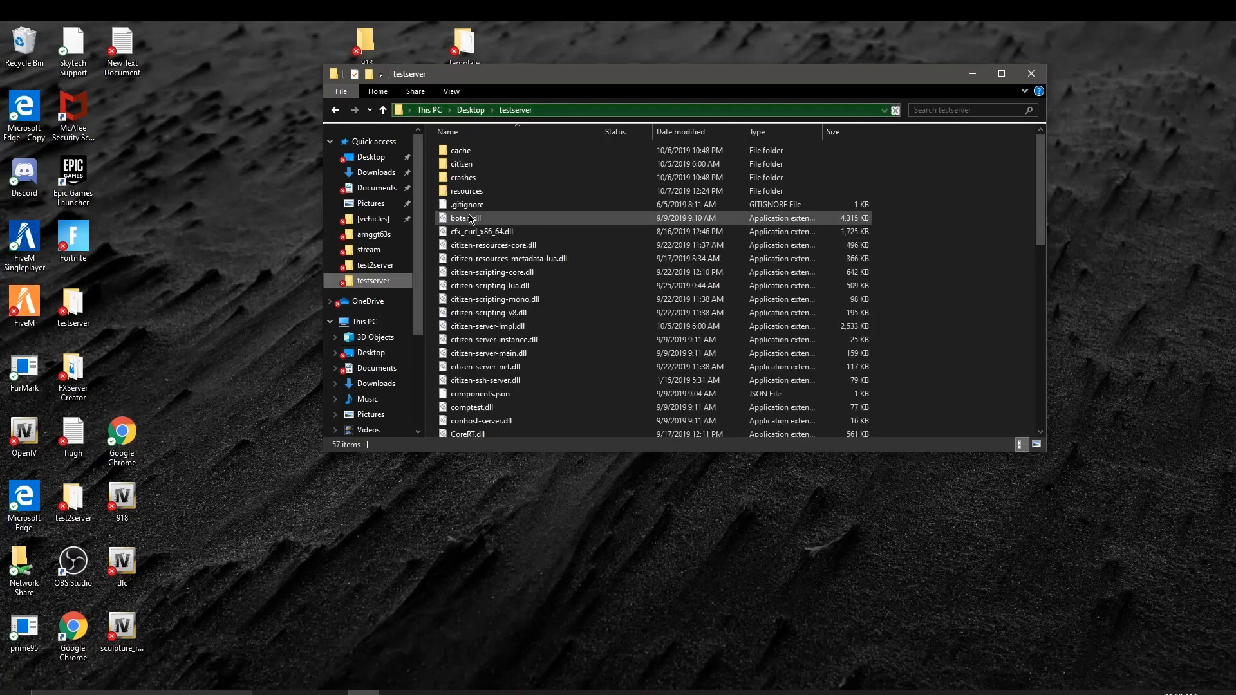
double_click(461, 191)
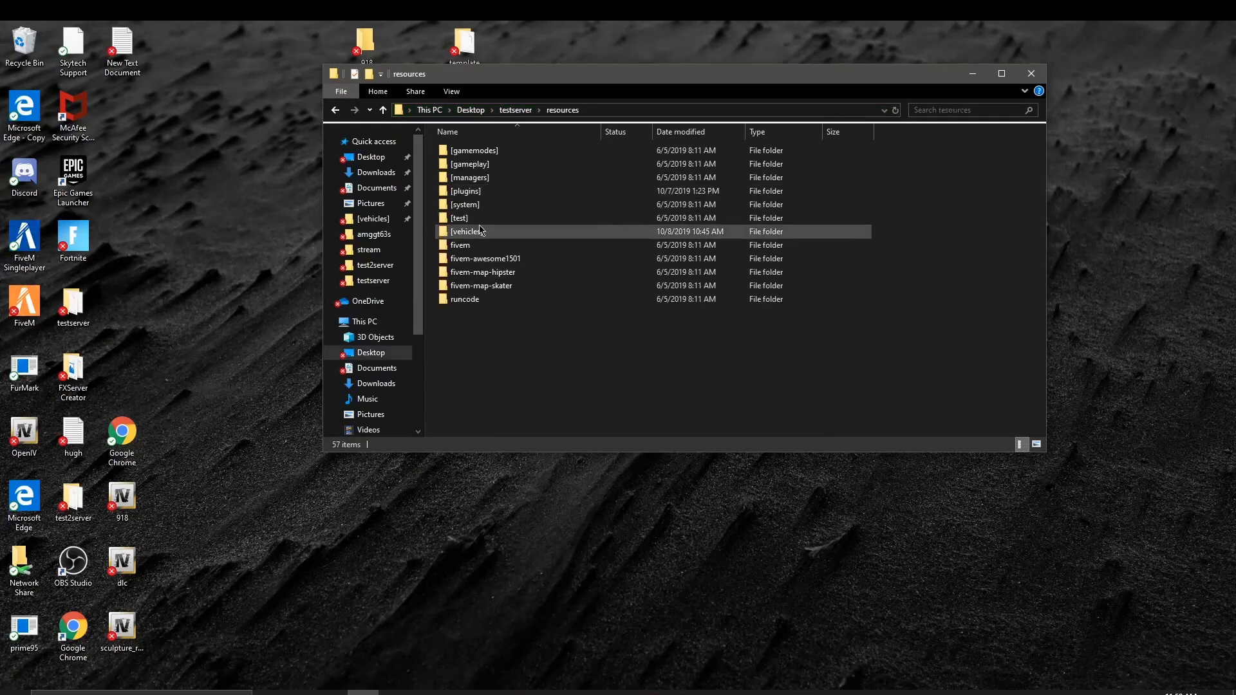
double_click(464, 231)
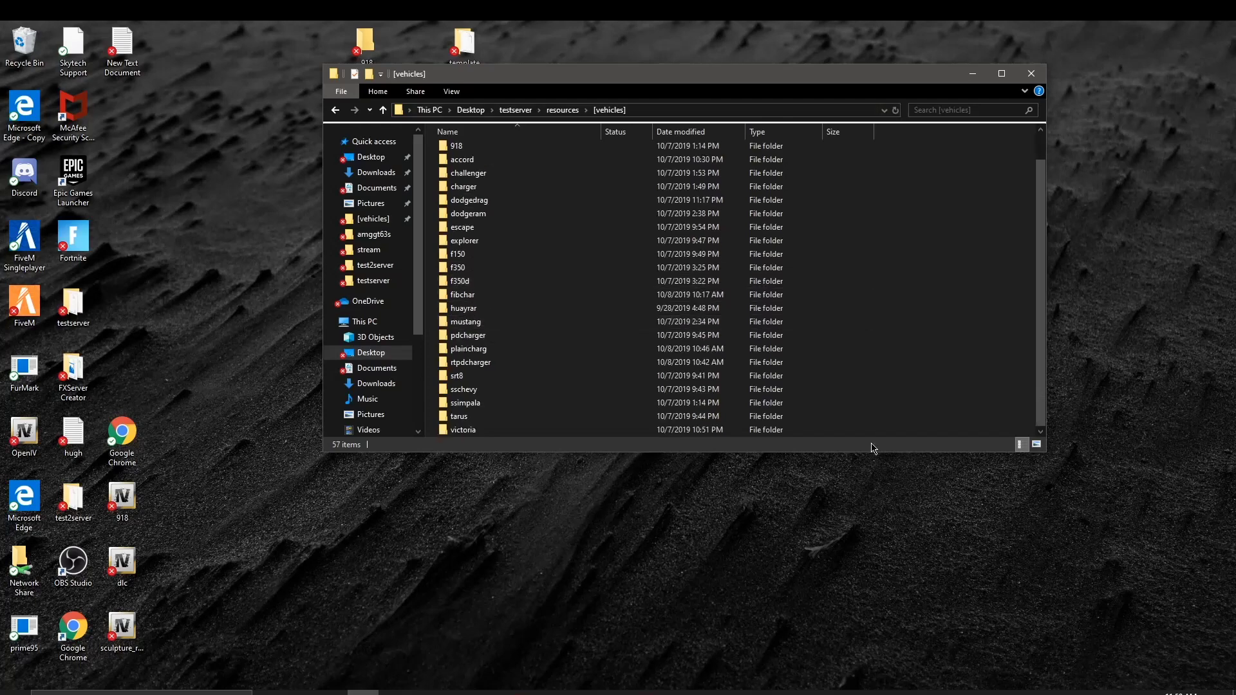
left_click(852, 409)
left_click(942, 404)
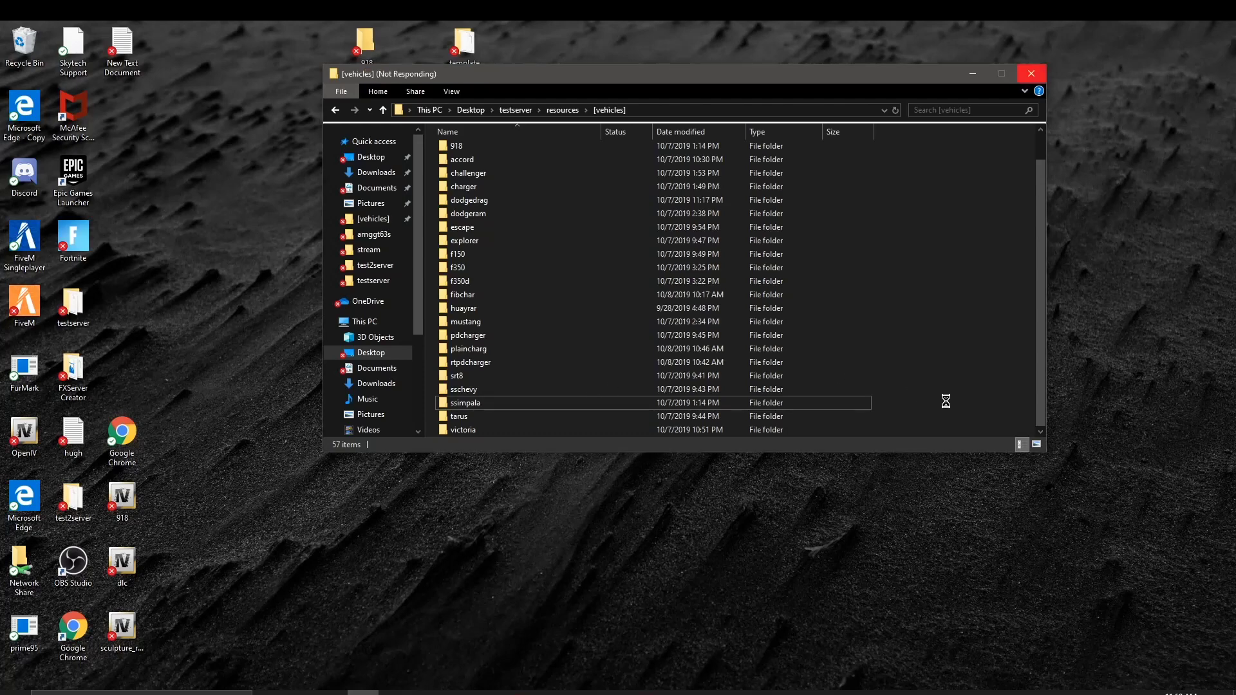
right_click(946, 401)
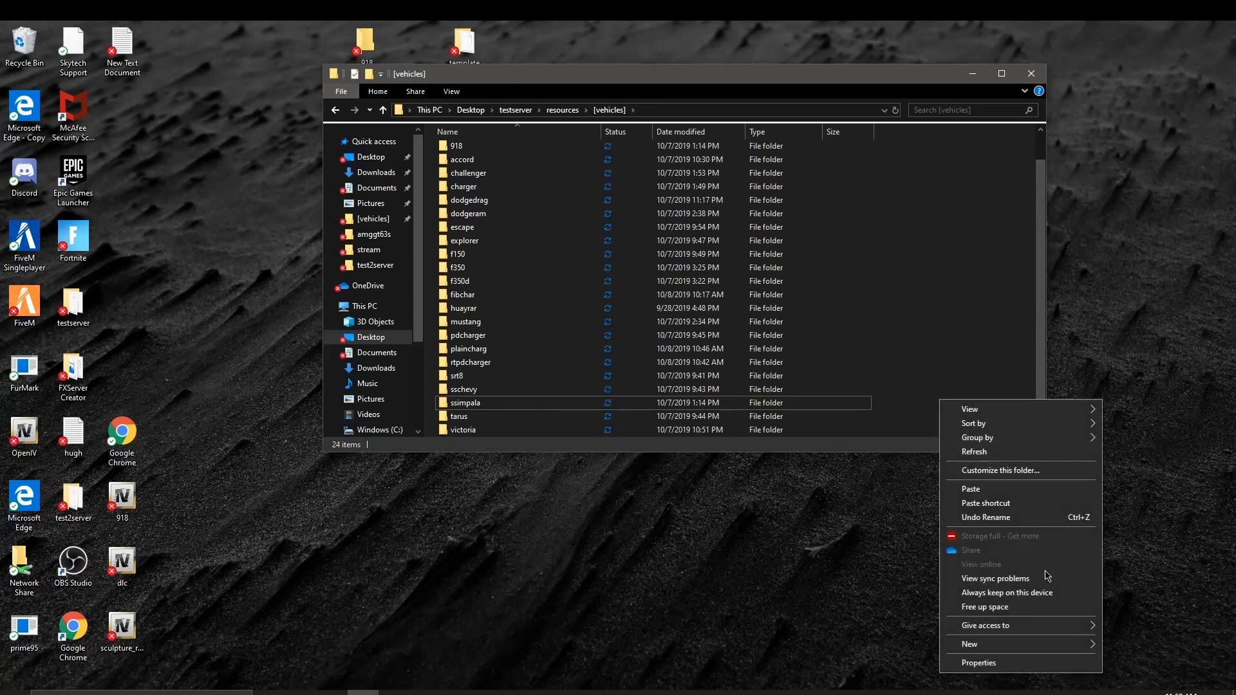
Step: Create a new folder named srt392chall in testserver's [vehicles] folder
mouse_move(1005, 646)
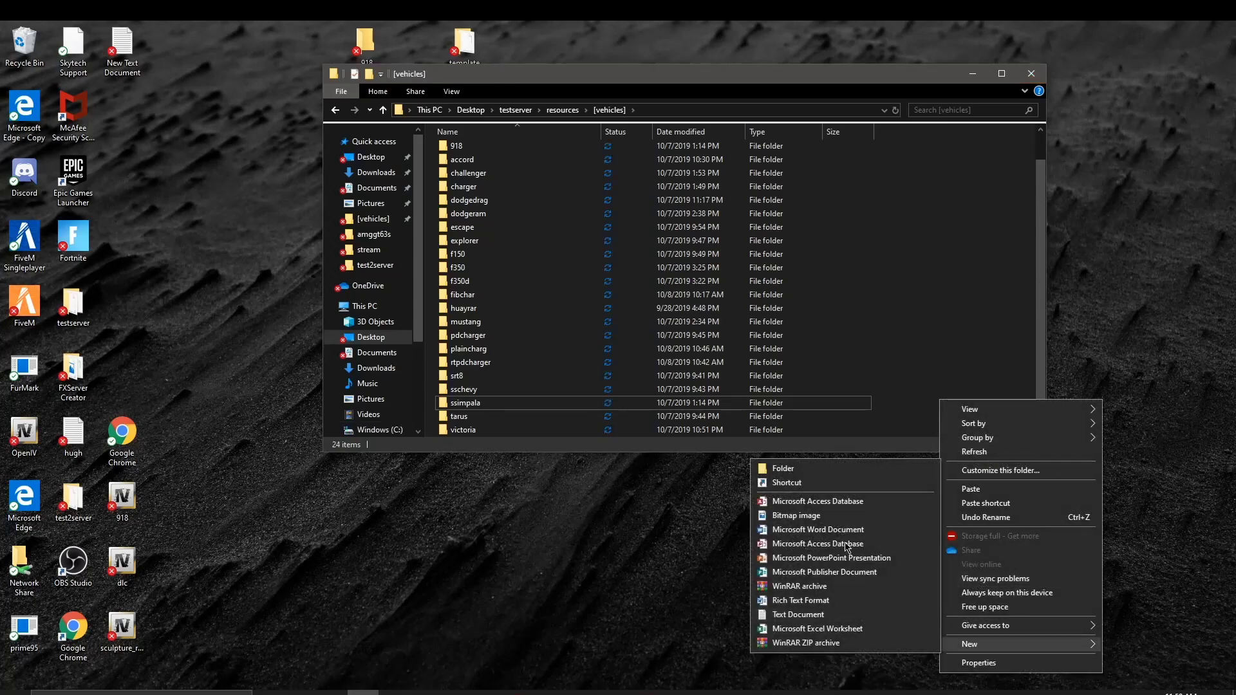
left_click(801, 467)
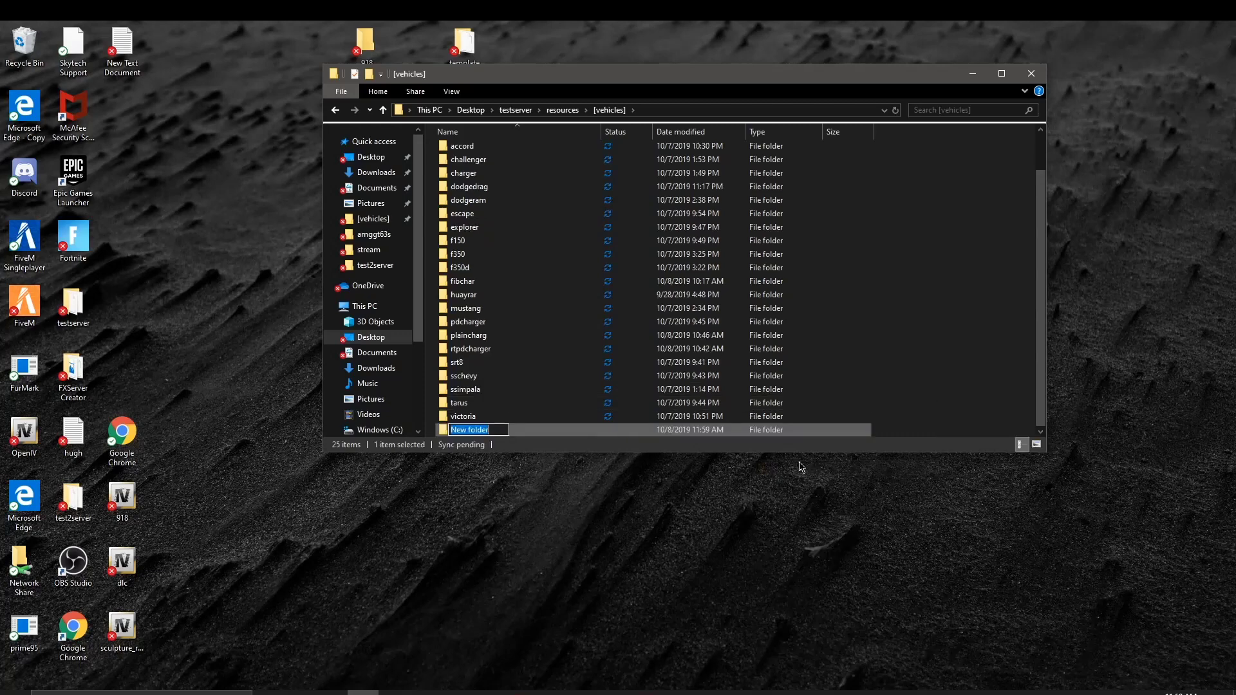
key("BackSpace")
key("Return")
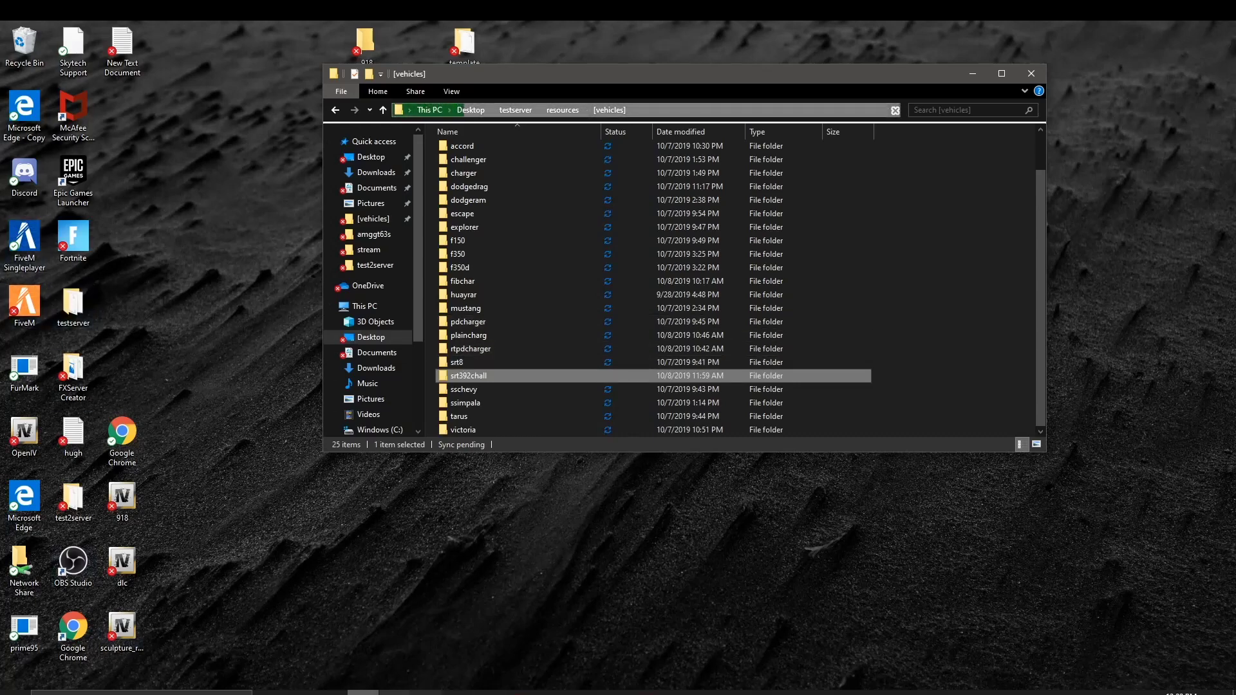
Step: Close the WinRAR window and bring up File Explorer's pinned and recent folders list
mouse_move(615, 692)
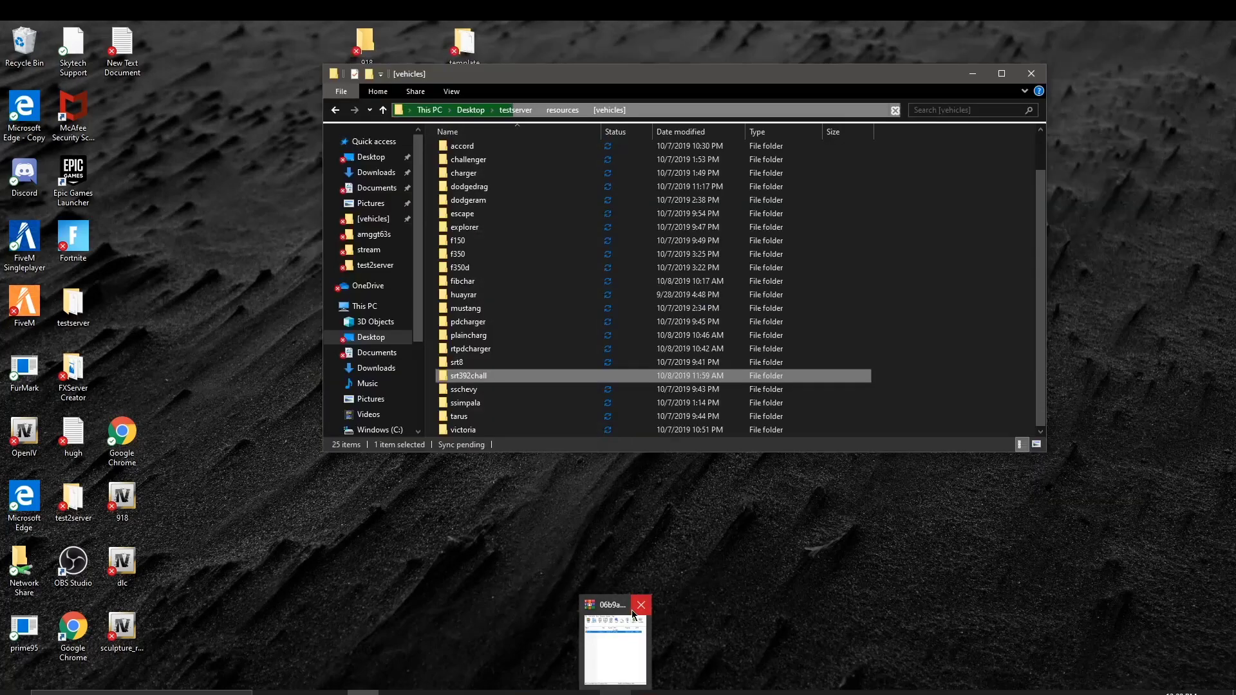
left_click(633, 611)
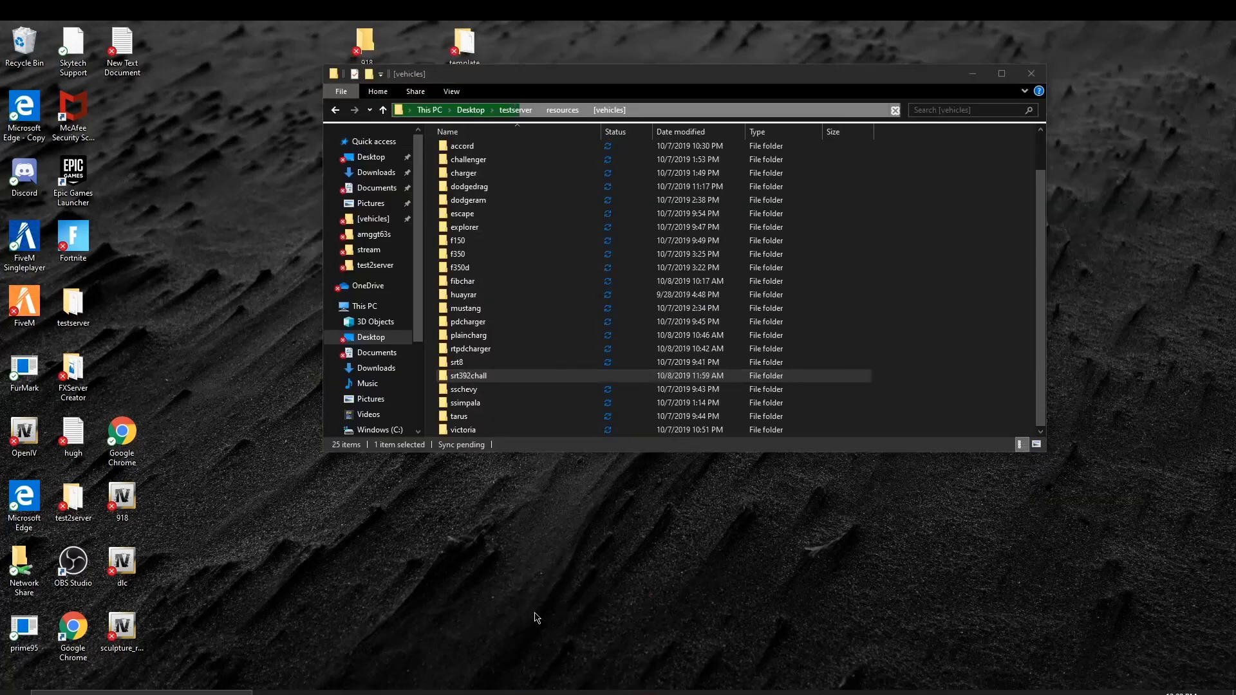
mouse_move(363, 693)
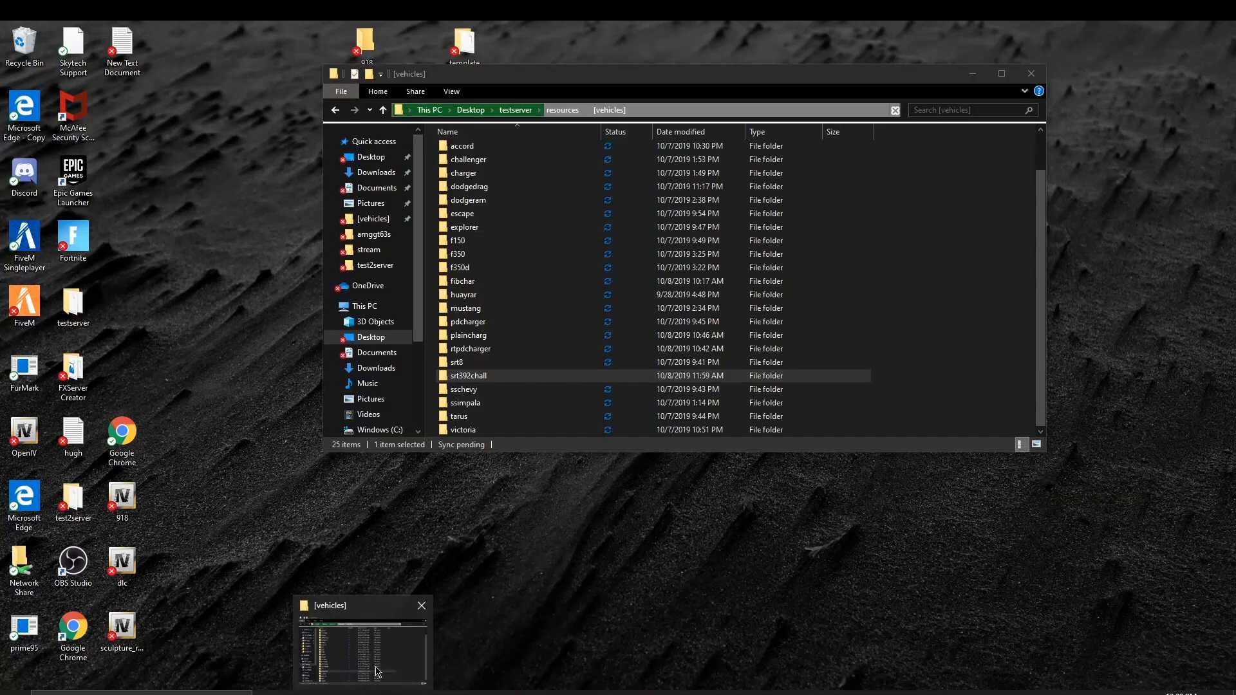
right_click(363, 692)
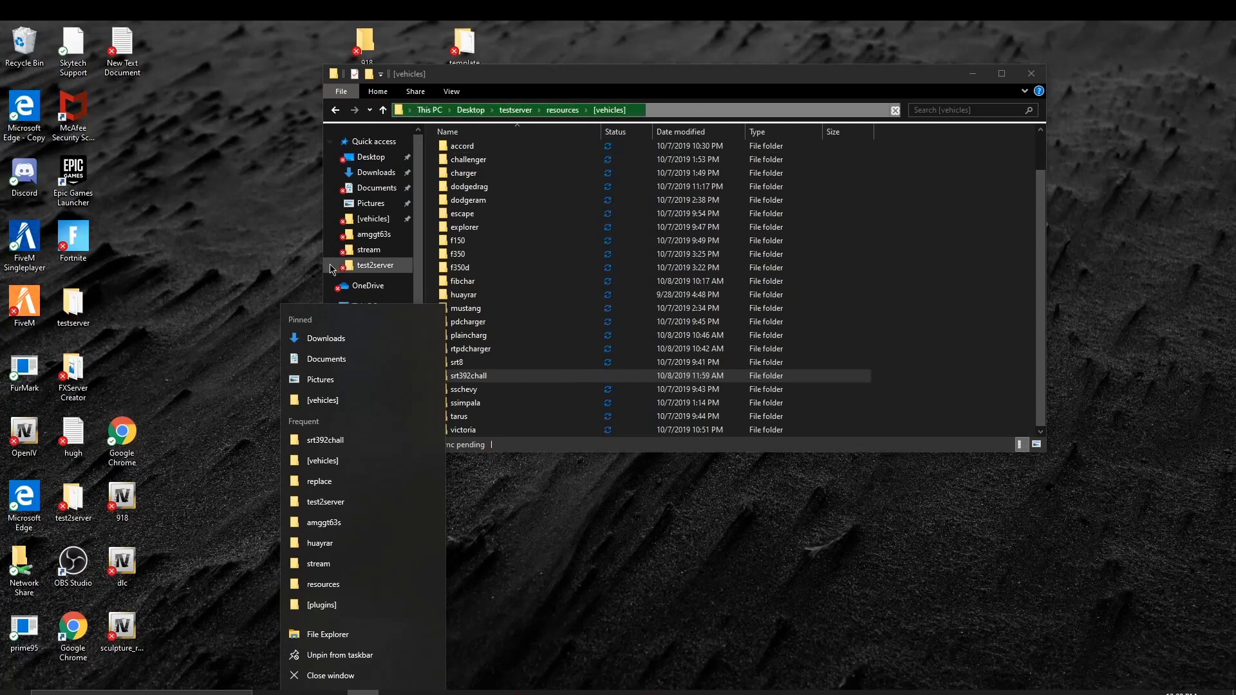
Step: Open the Dodge Challenger SRT8 392 [Add-On] rar from Recent files into its srt392 folder
left_click(810, 272)
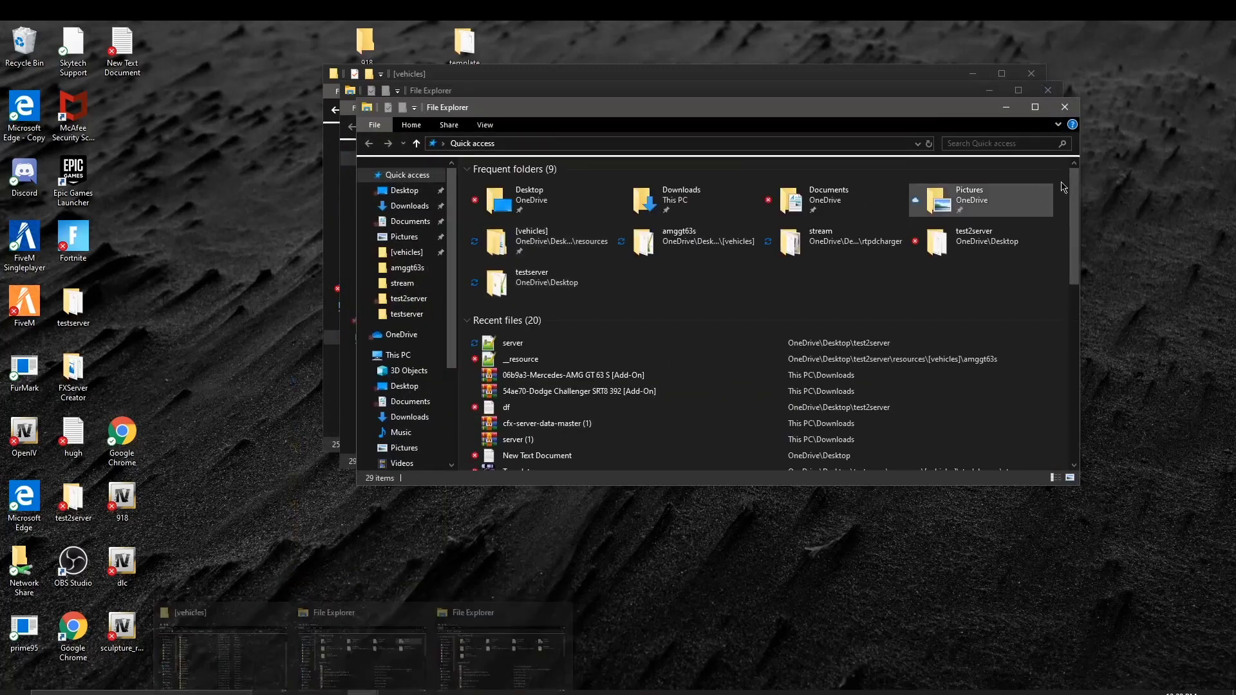
left_click(1077, 113)
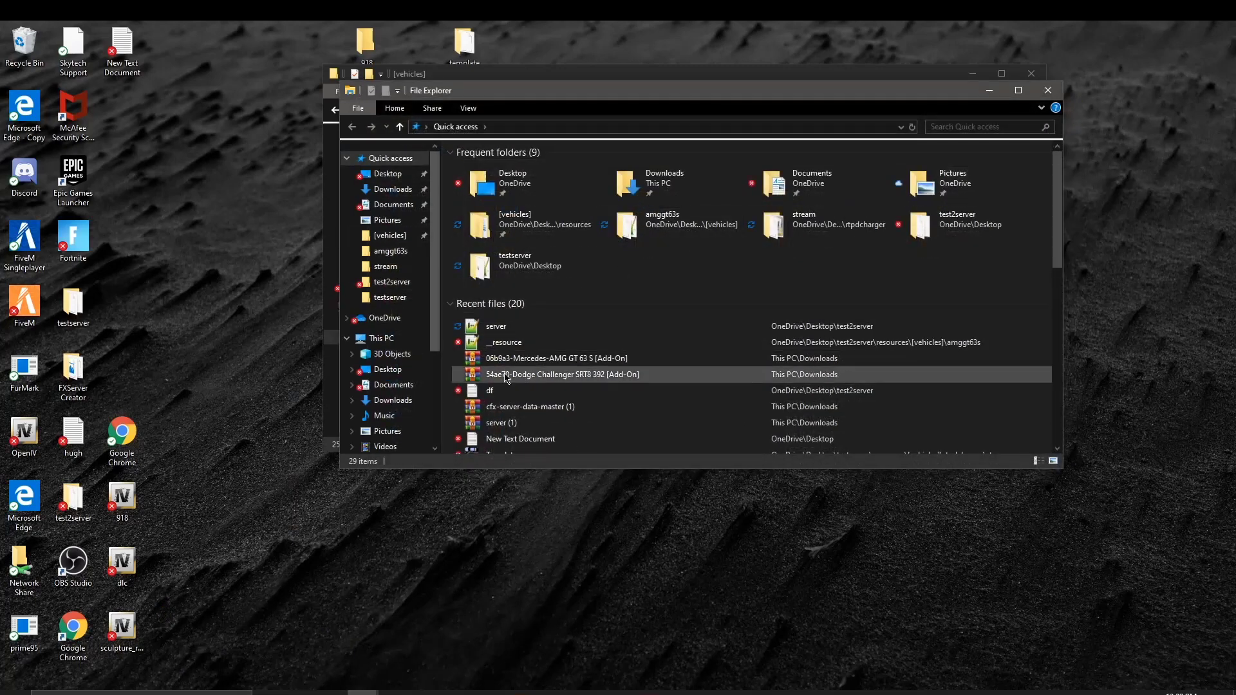
left_click(538, 379)
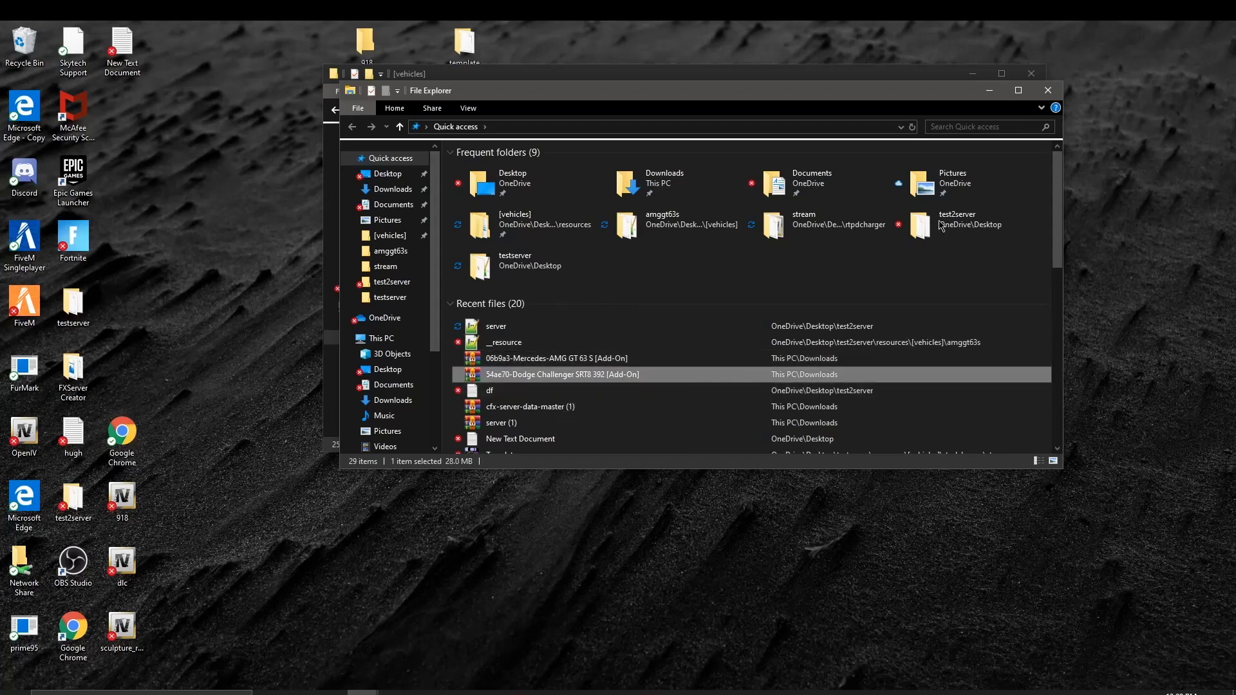
double_click(645, 384)
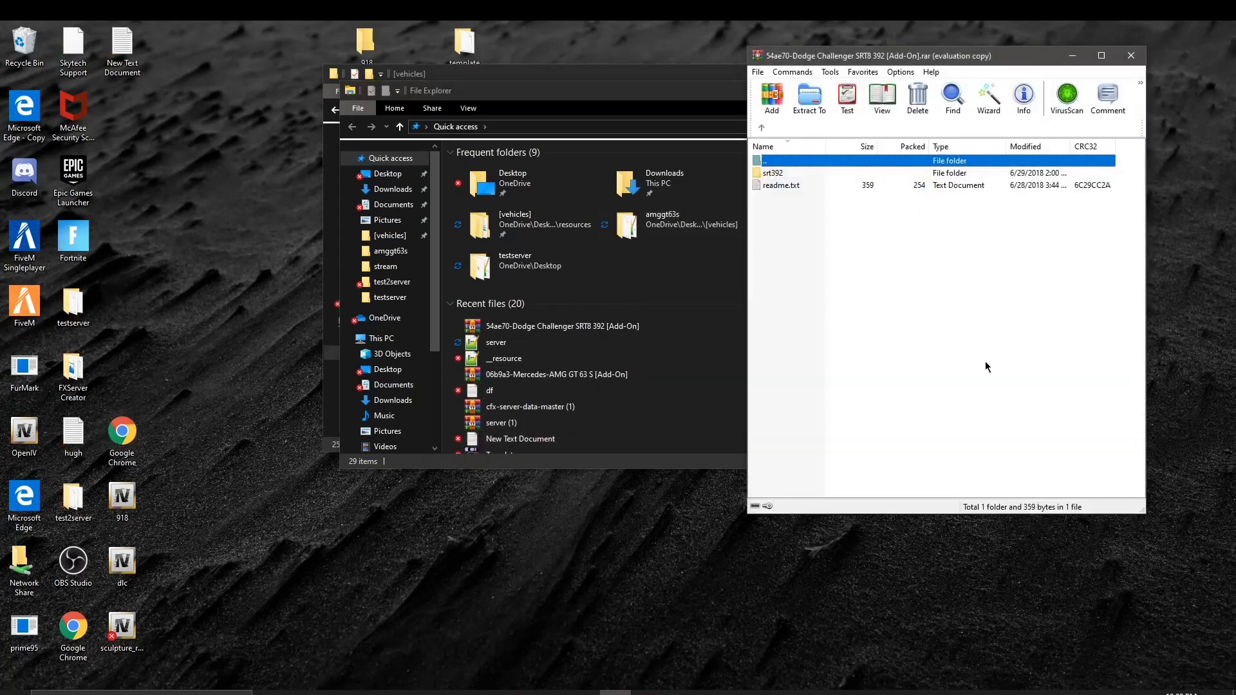
double_click(797, 178)
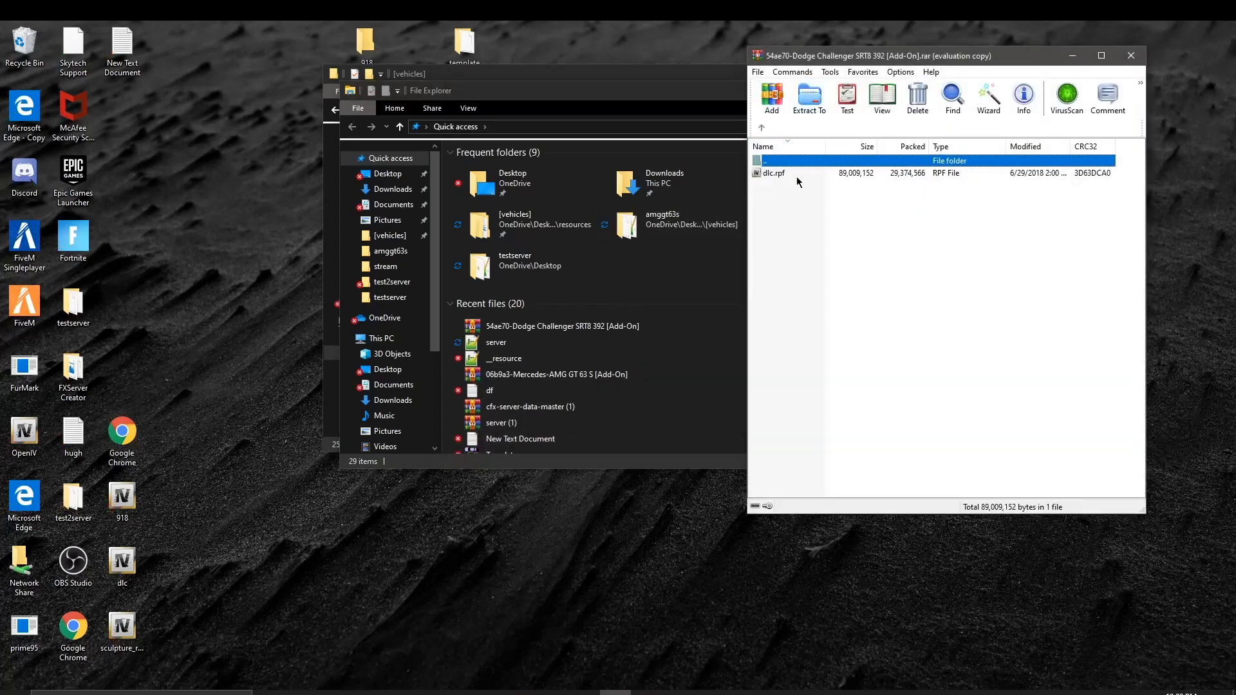
left_click(480, 101)
key("alt+F4")
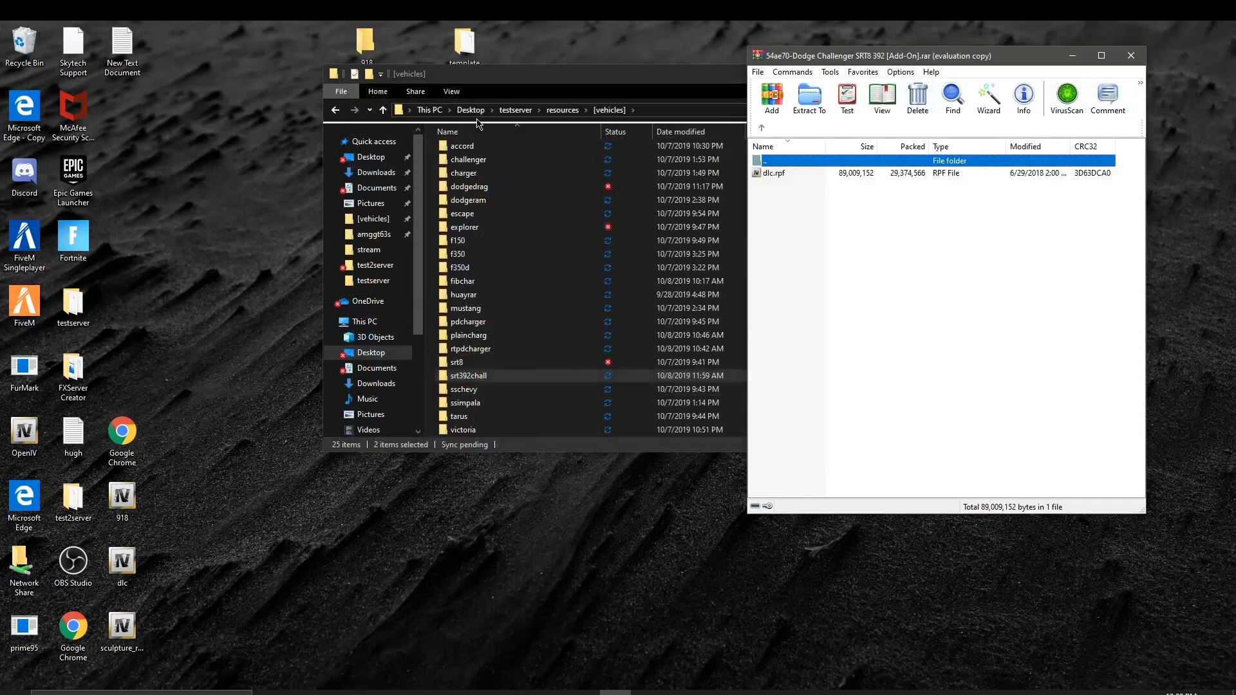
Step: Open dlc.rpf in OpenIV from WinRAR and open the srt392chall folder in Explorer
left_click_drag(514, 84, 190, 58)
double_click(795, 173)
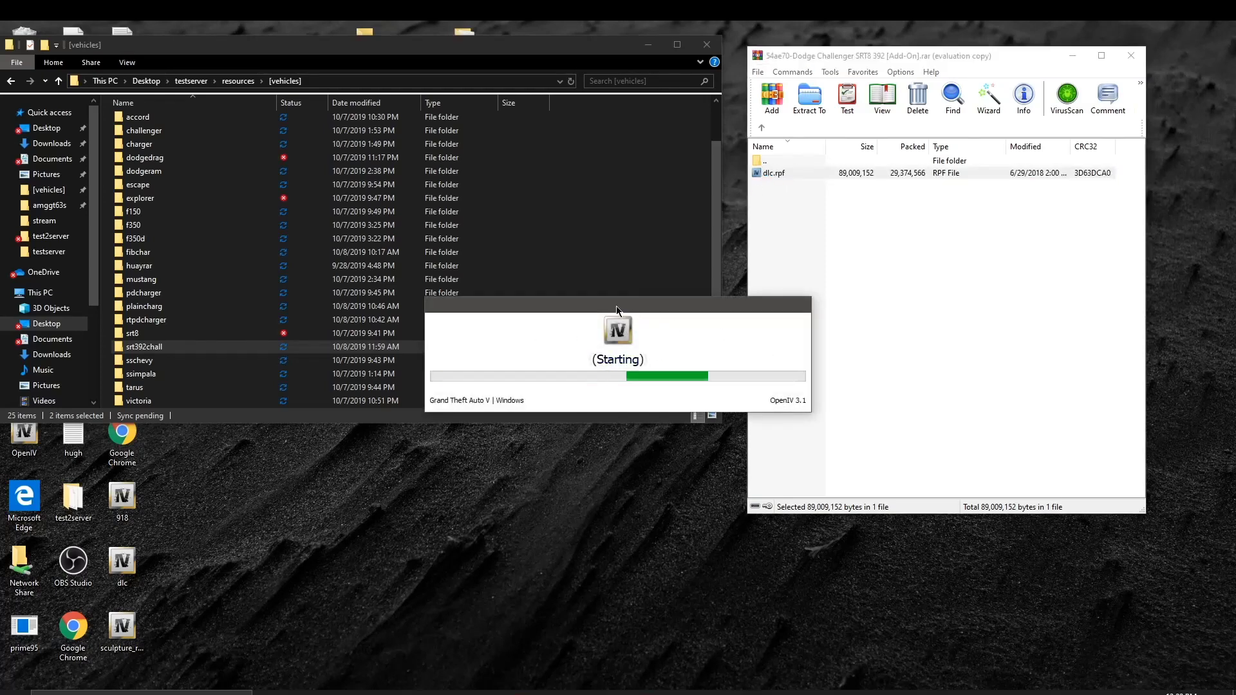
left_click(229, 352)
double_click(229, 352)
Step: Create a folder named stream inside srt392chall
right_click(216, 195)
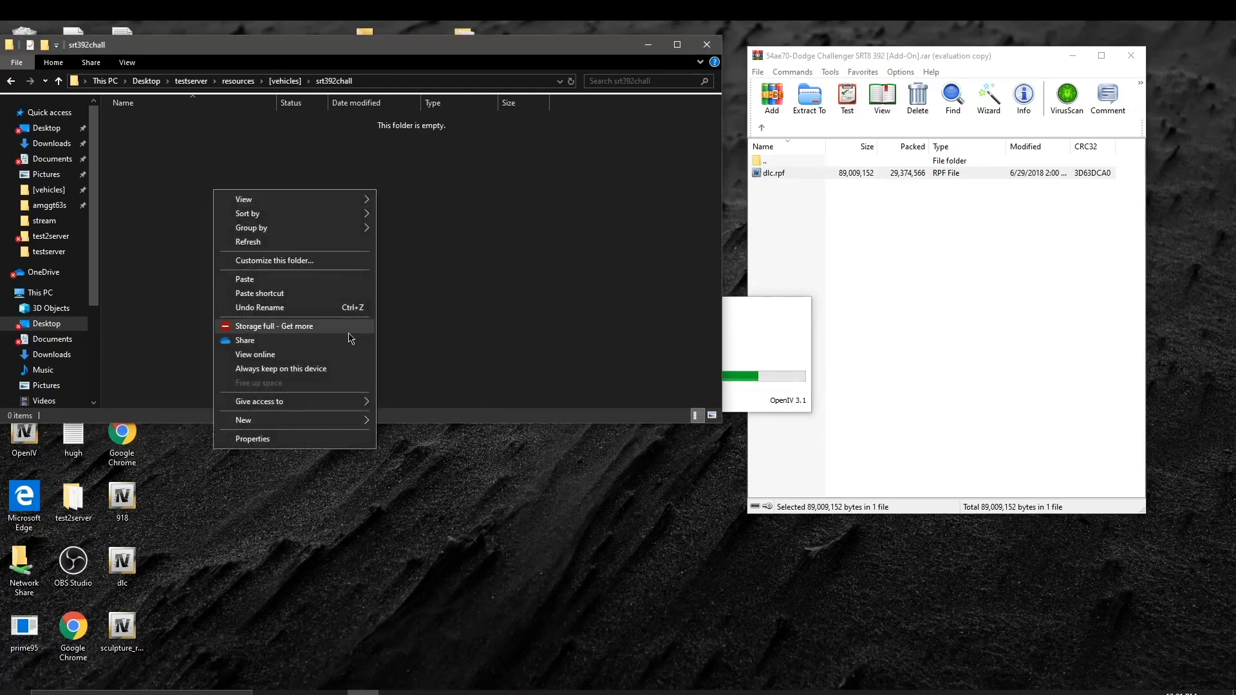
mouse_move(288, 422)
left_click(415, 424)
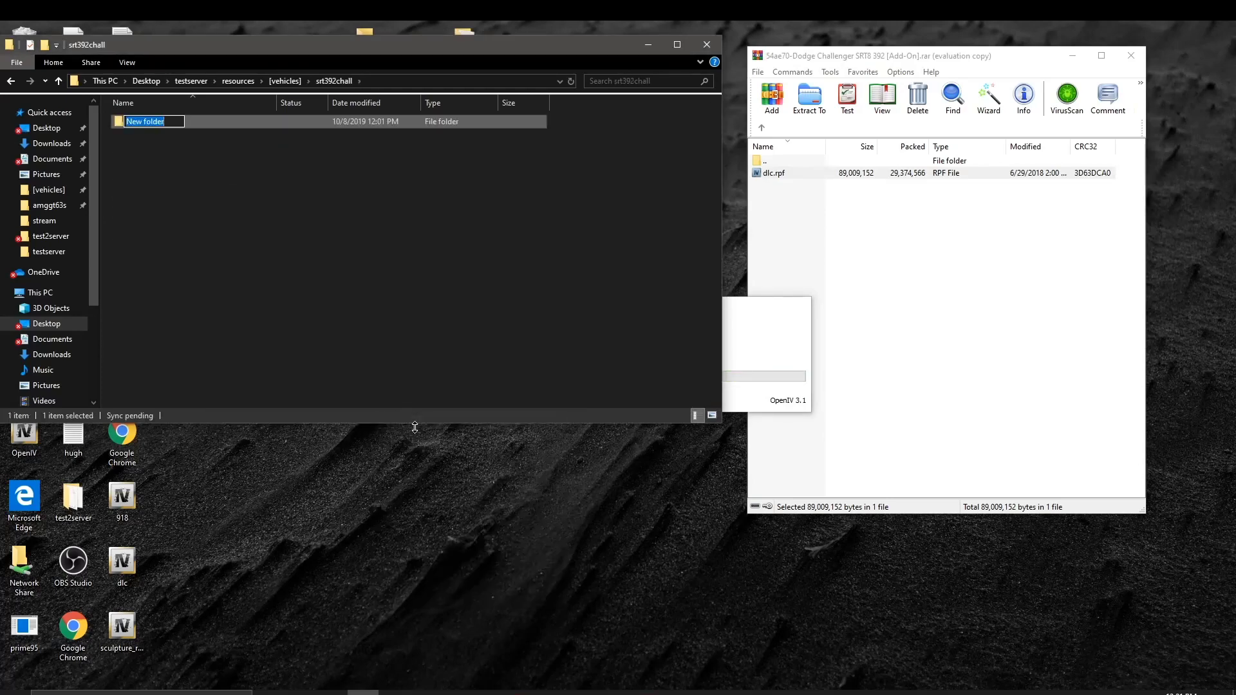
key("BackSpace")
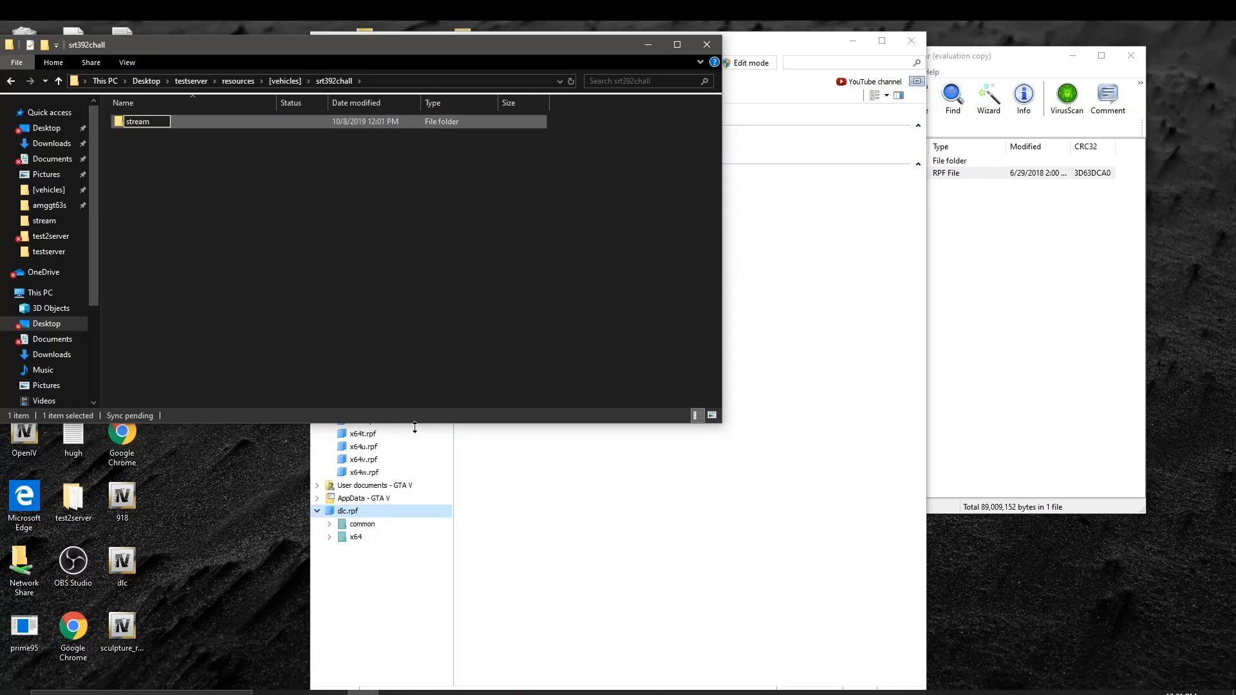
key("Return")
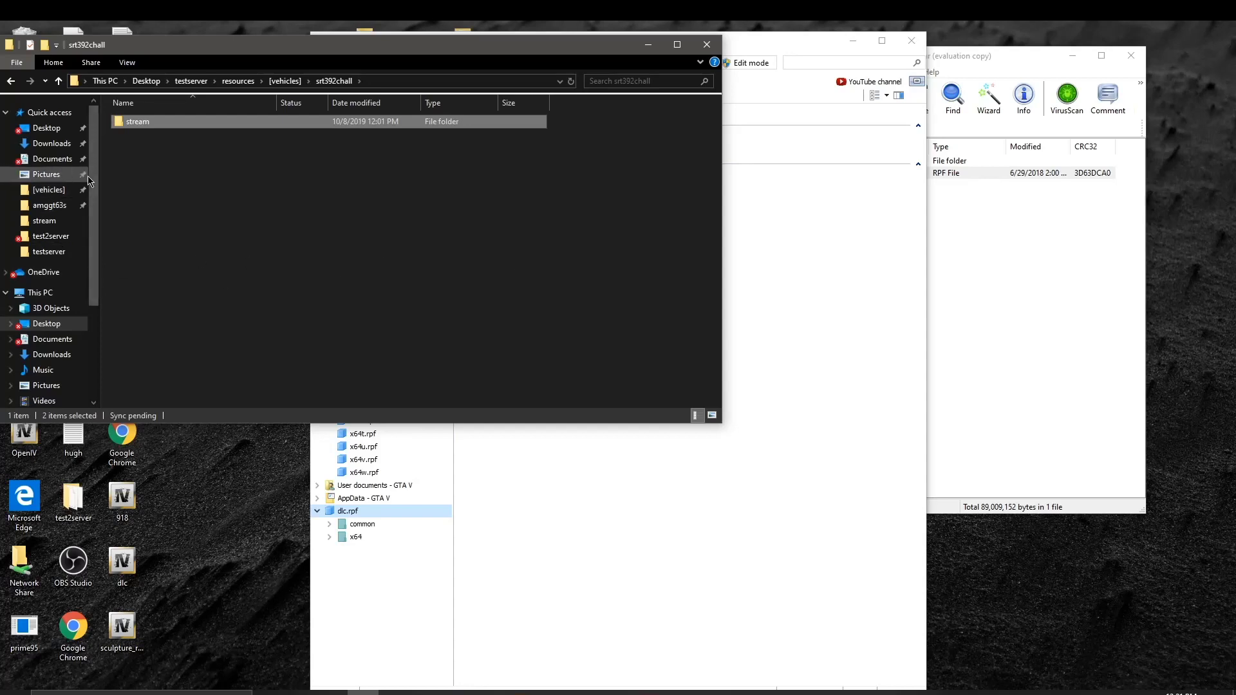
left_click(149, 176)
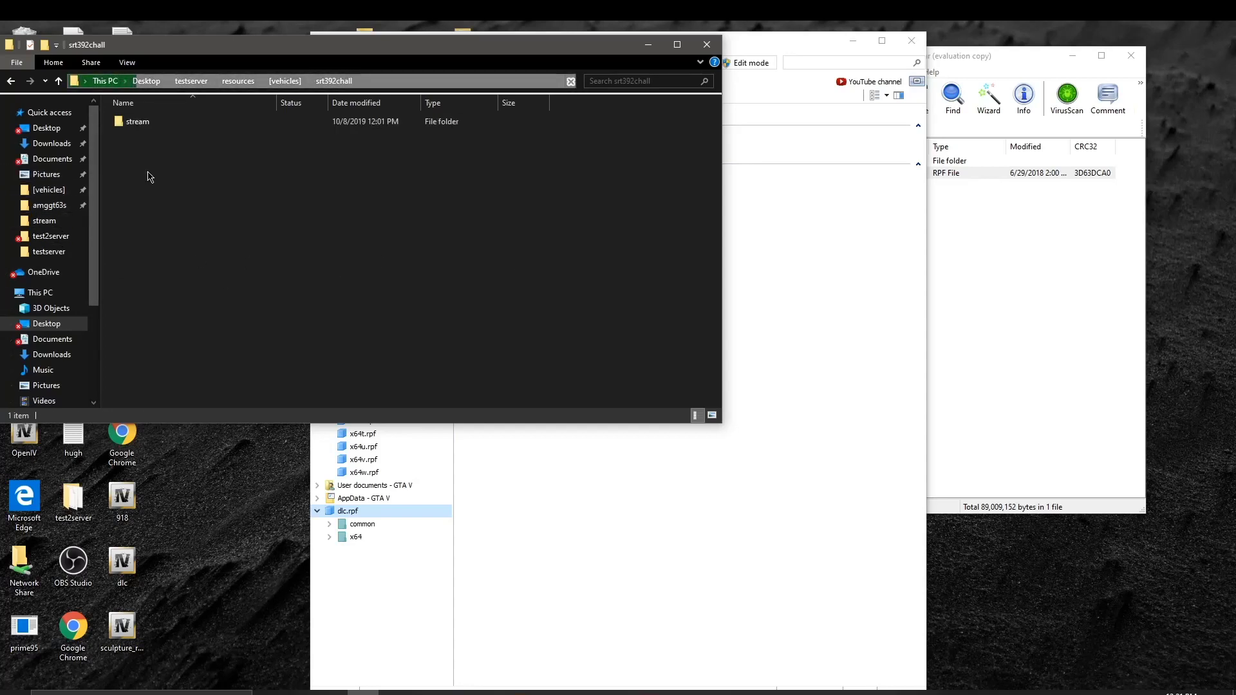
left_click(609, 534)
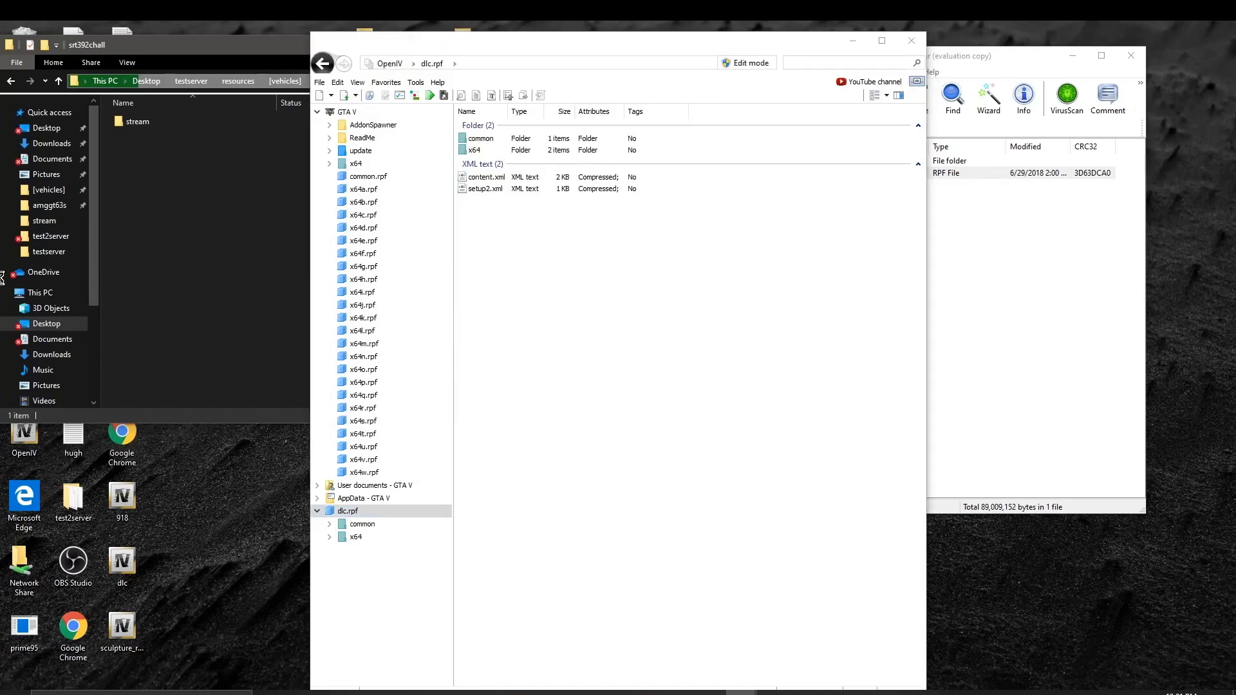
Step: Switch between the srt392chall window and OpenIV, and close the srt392chall Properties dialog
left_click(2, 319)
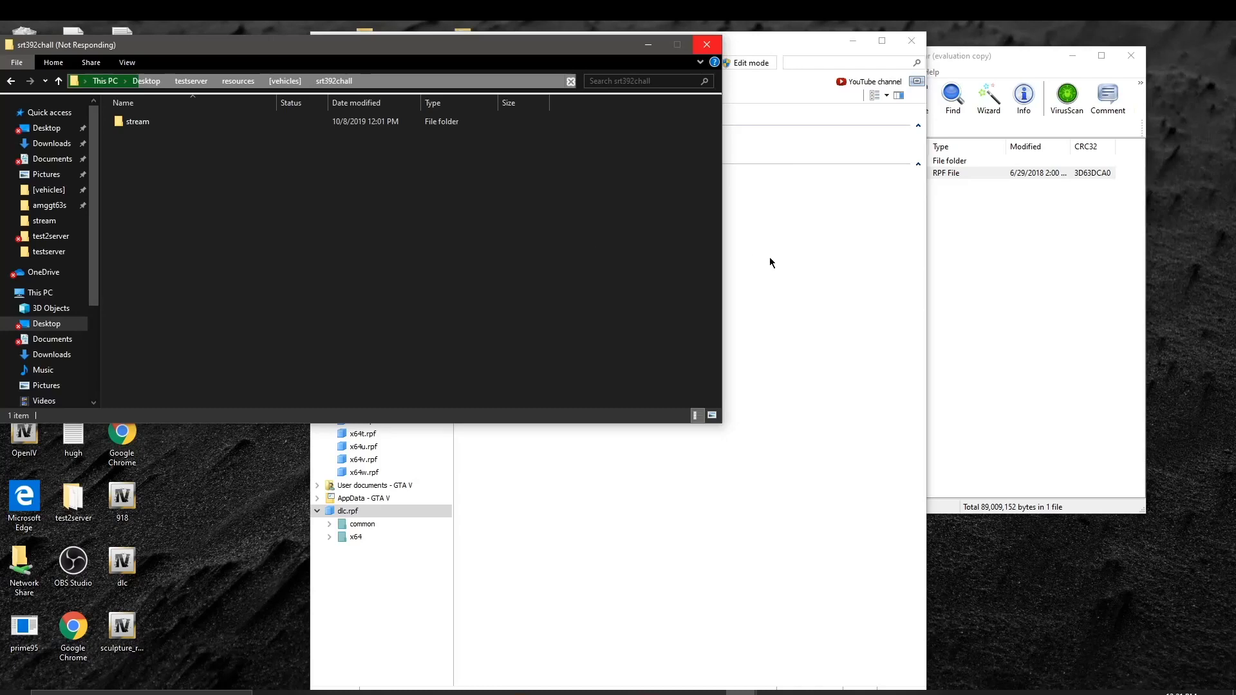
left_click(805, 402)
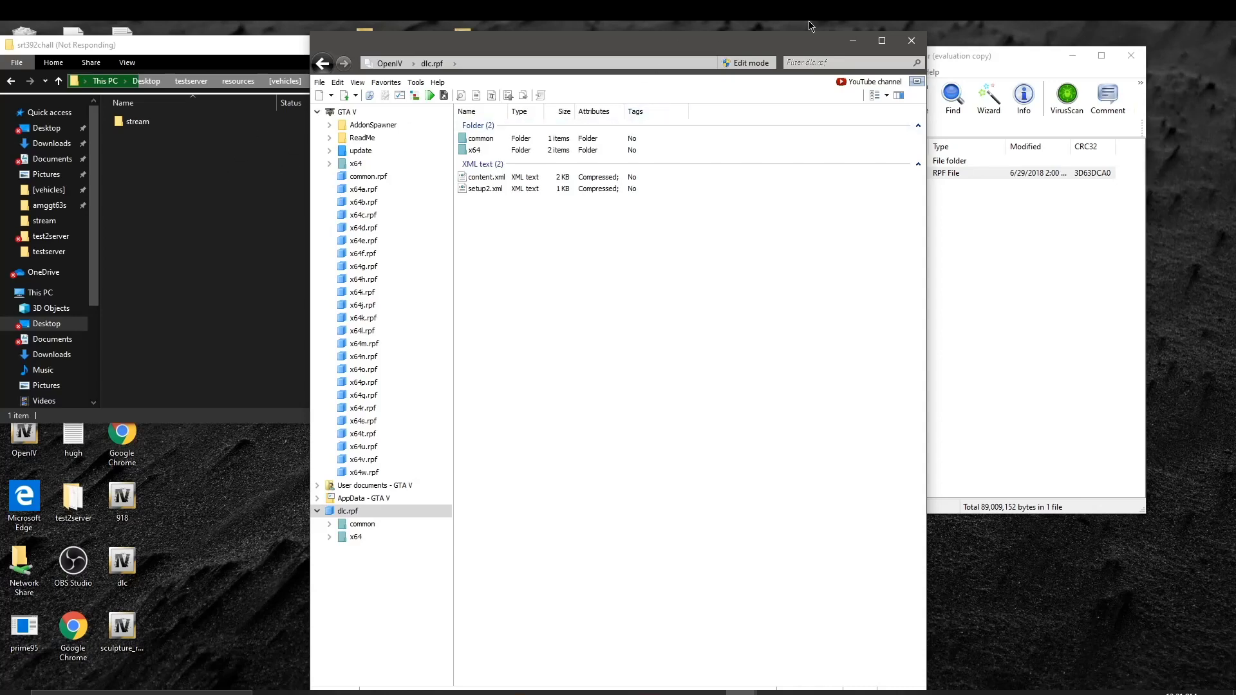
left_click(198, 189)
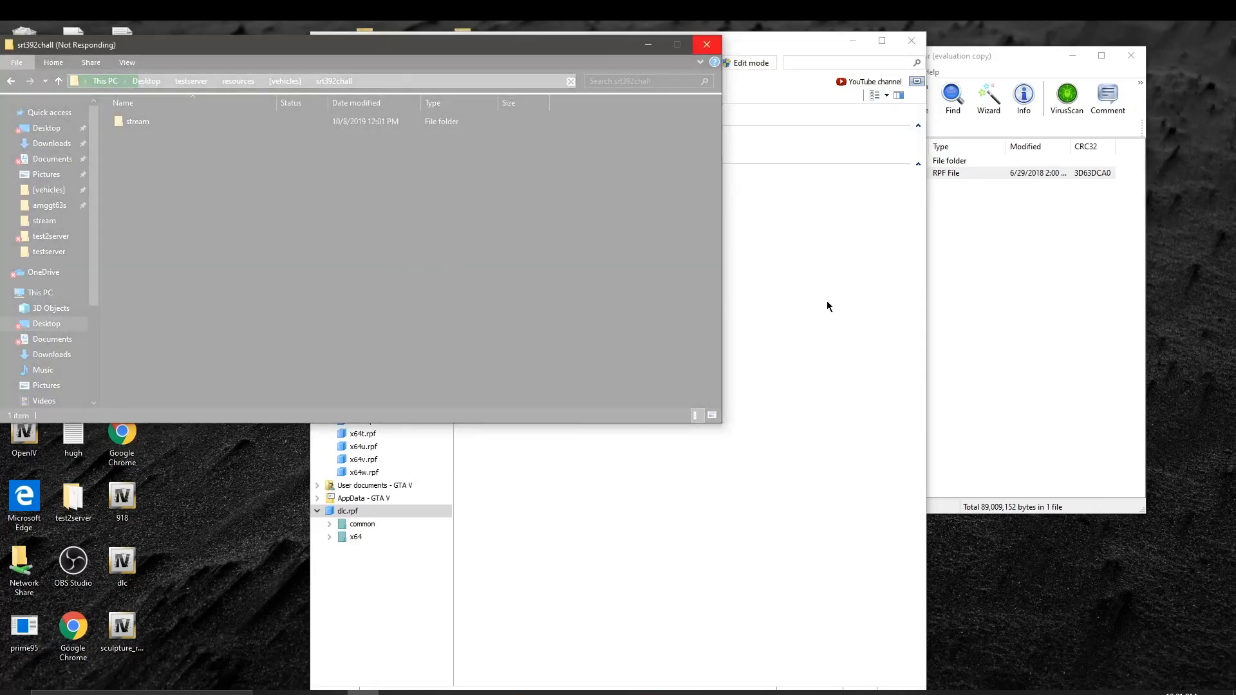
left_click(850, 311)
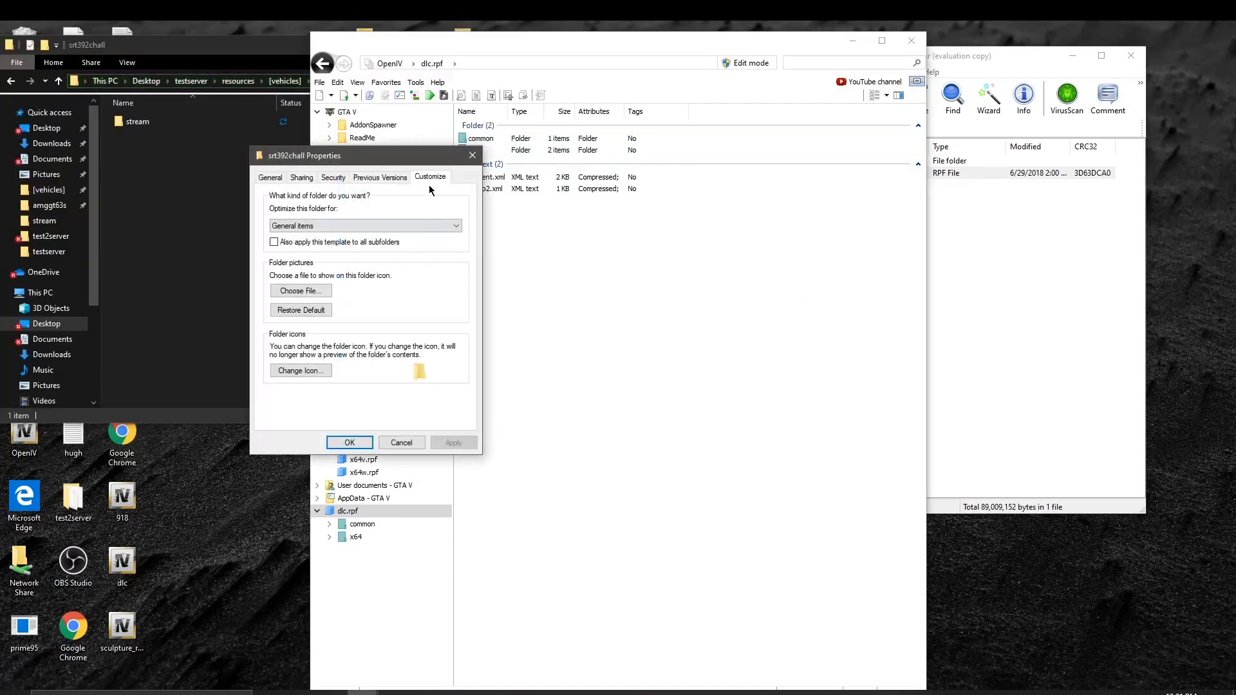
left_click(472, 156)
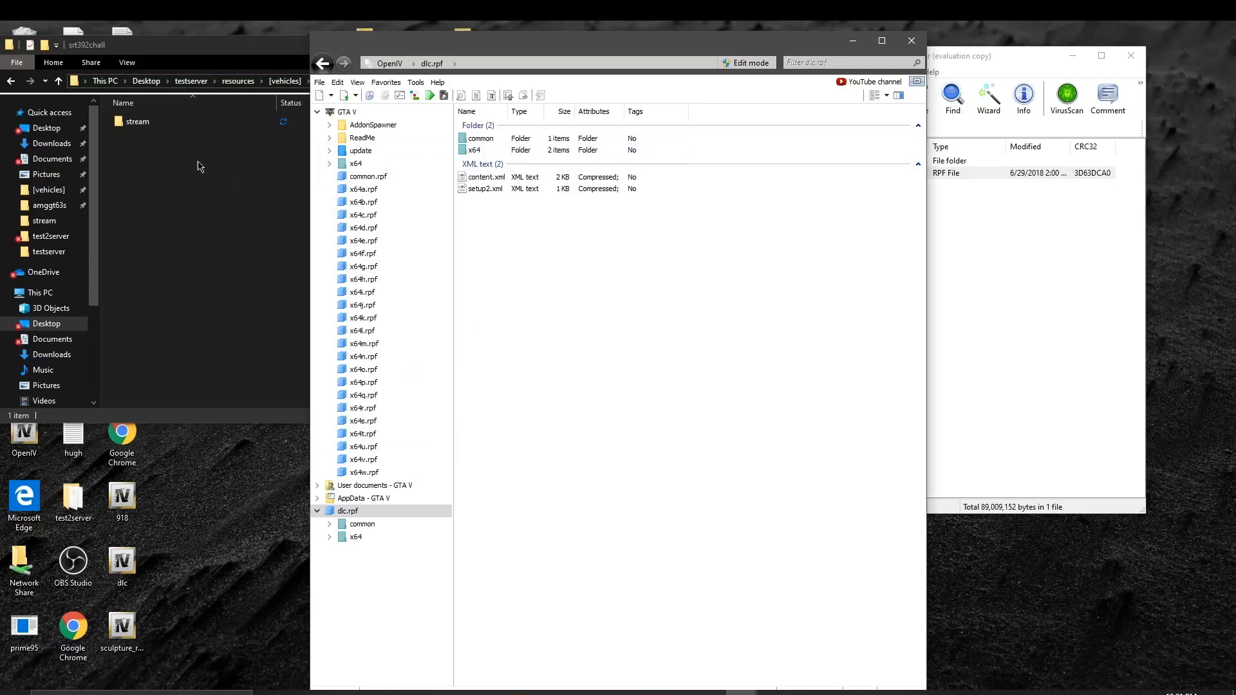
Step: Paste __resource.lua into the srt392chall folder and select it
right_click(218, 172)
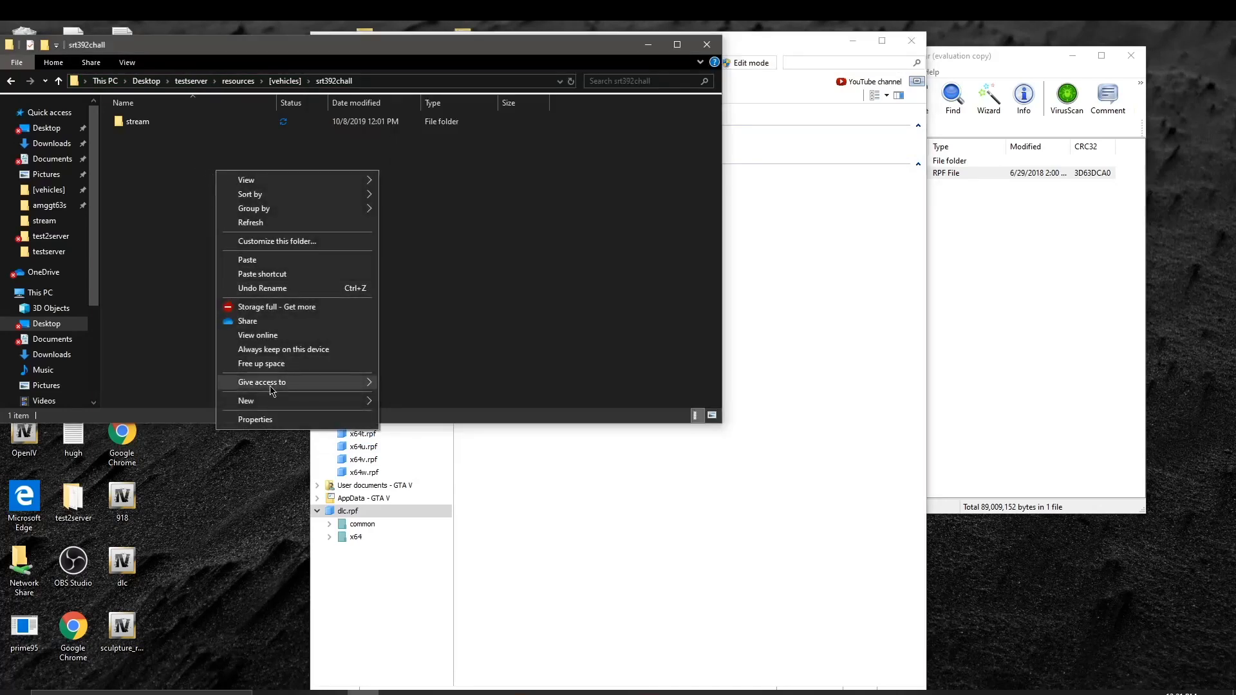
left_click(295, 260)
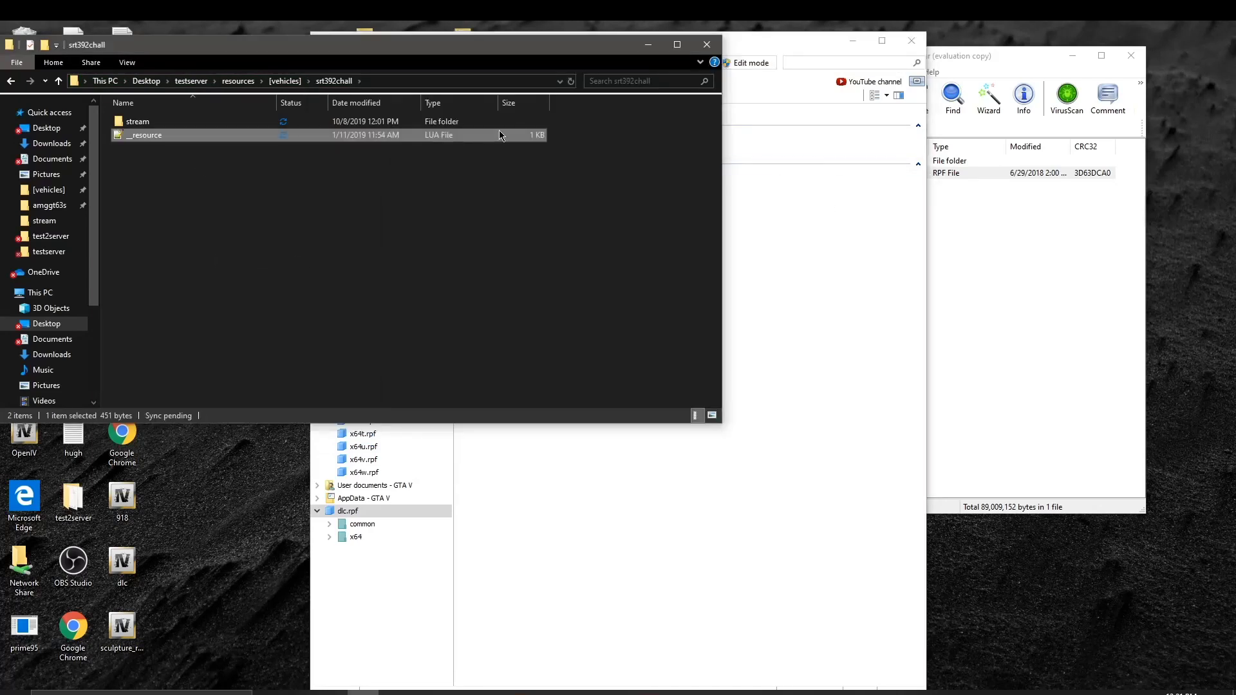
left_click(938, 213)
left_click(738, 208)
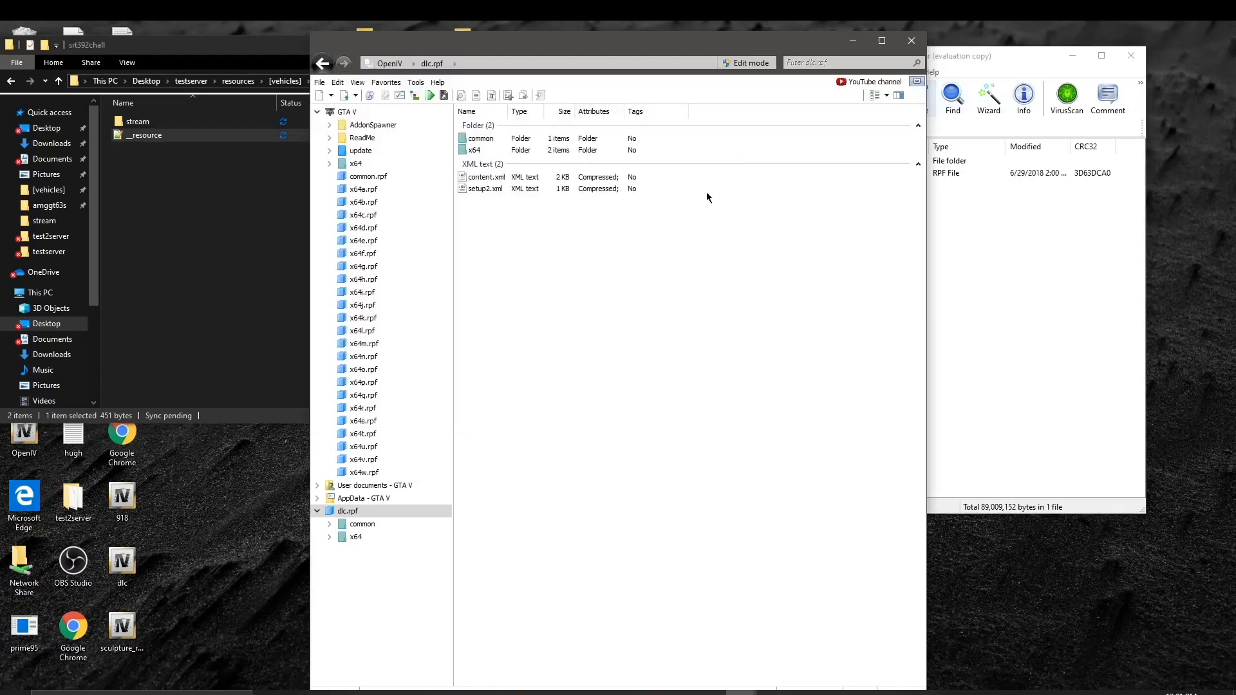
left_click(287, 237)
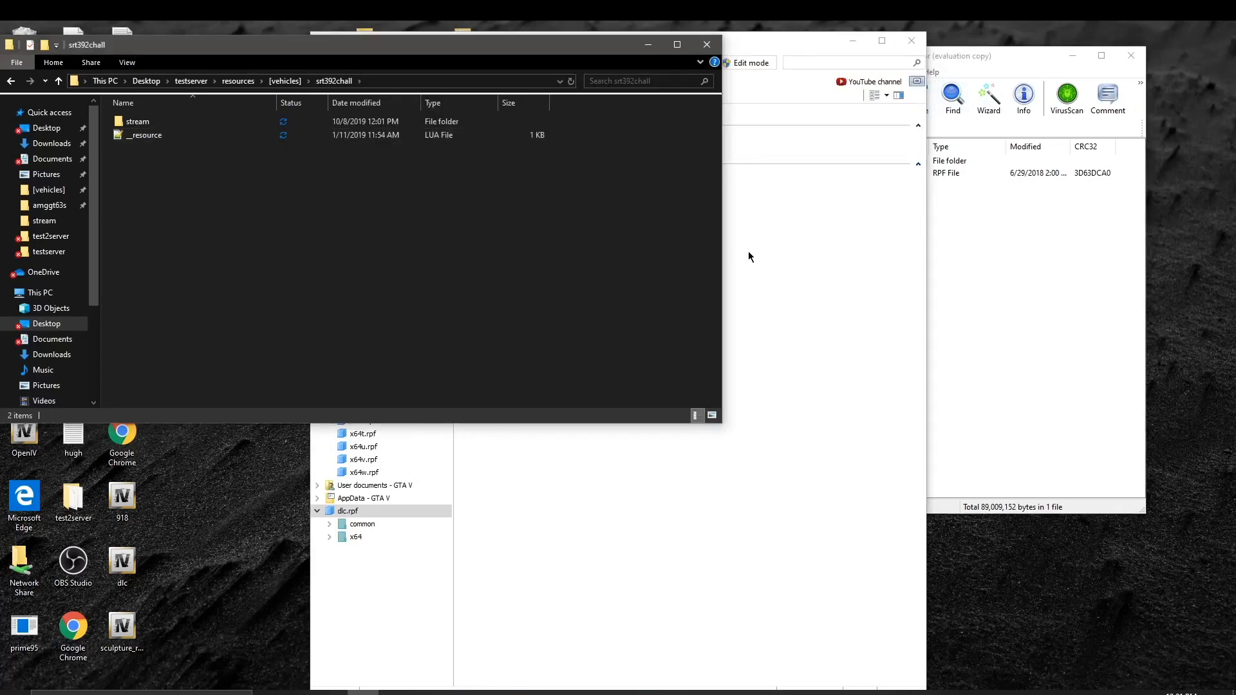
left_click_drag(324, 140, 424, 134)
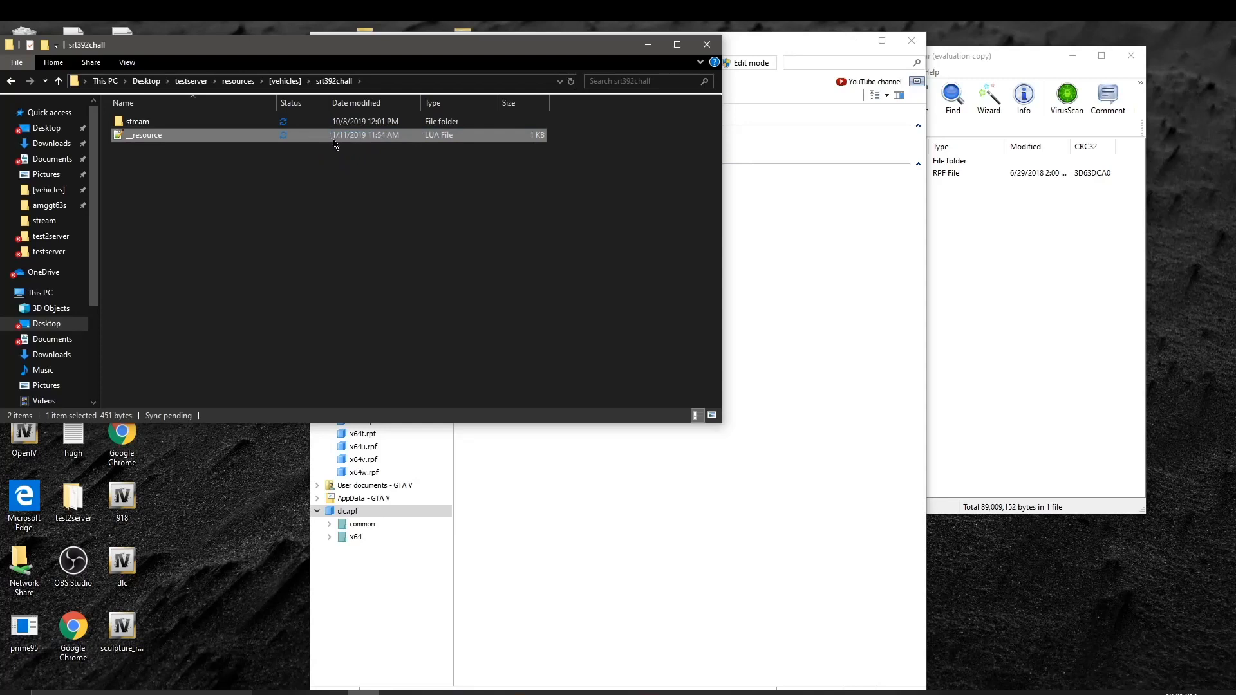
Step: Browse dlc.rpf in OpenIV down to x64 > levels > gta5 > vehicles, then back to the top
left_click(830, 193)
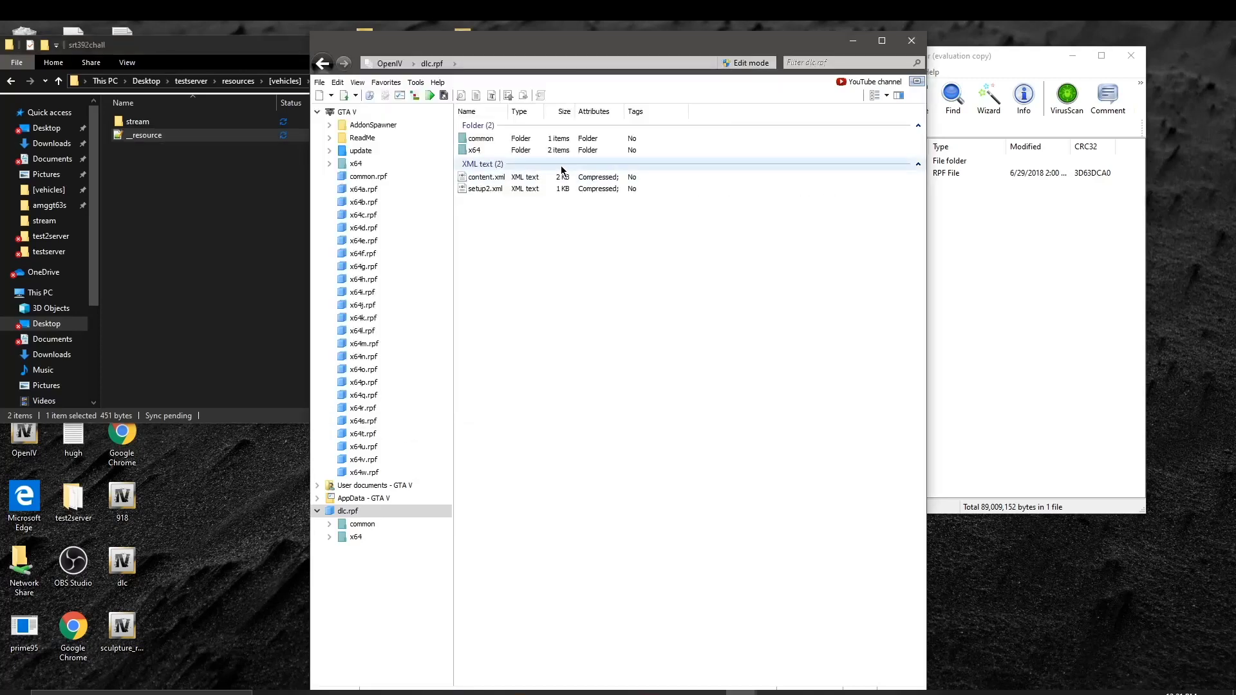
double_click(536, 151)
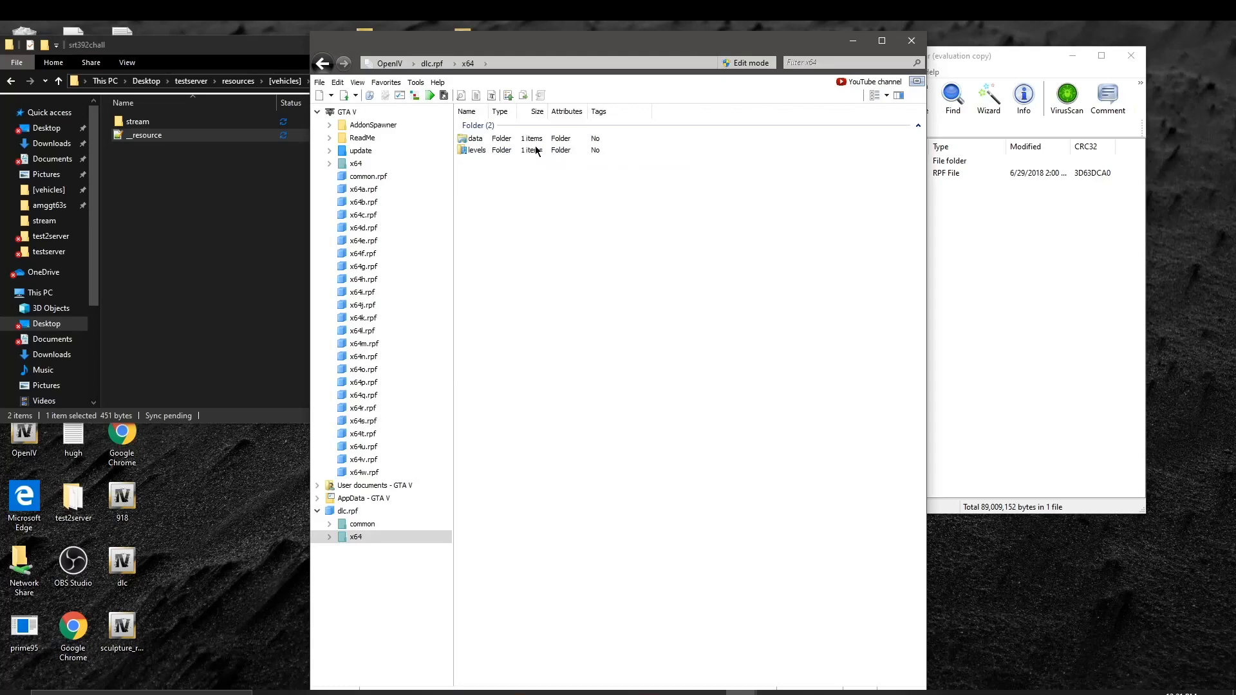
double_click(490, 151)
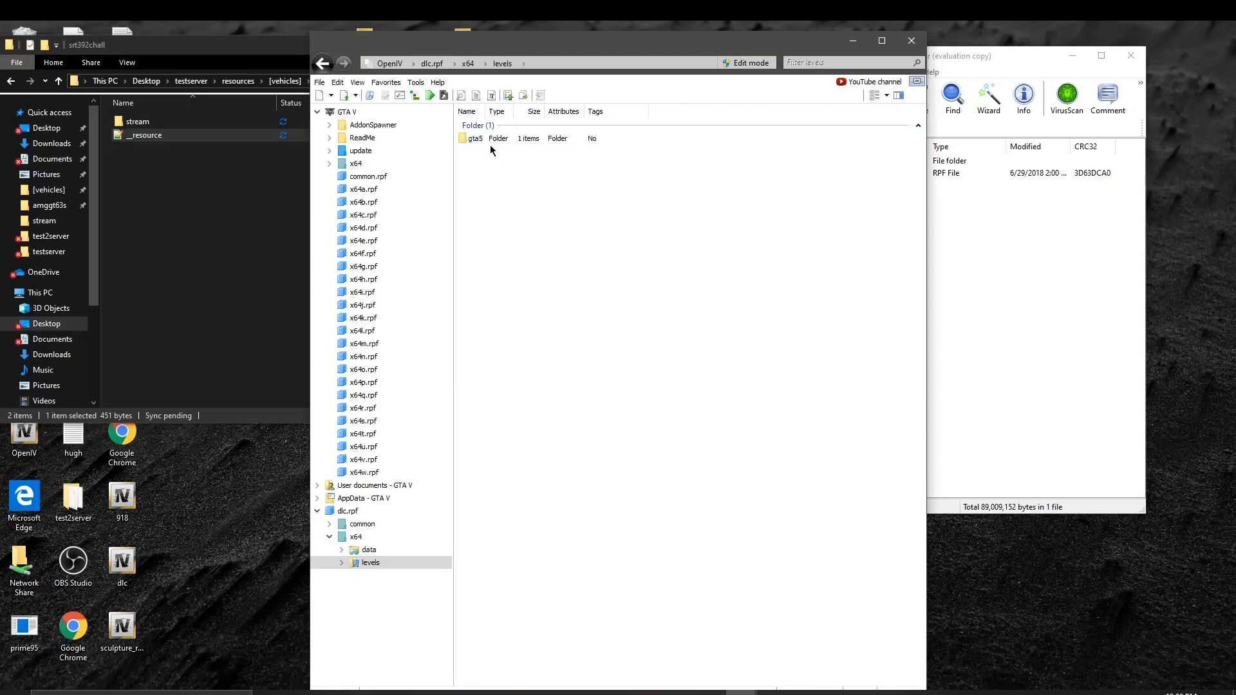
left_click(482, 139)
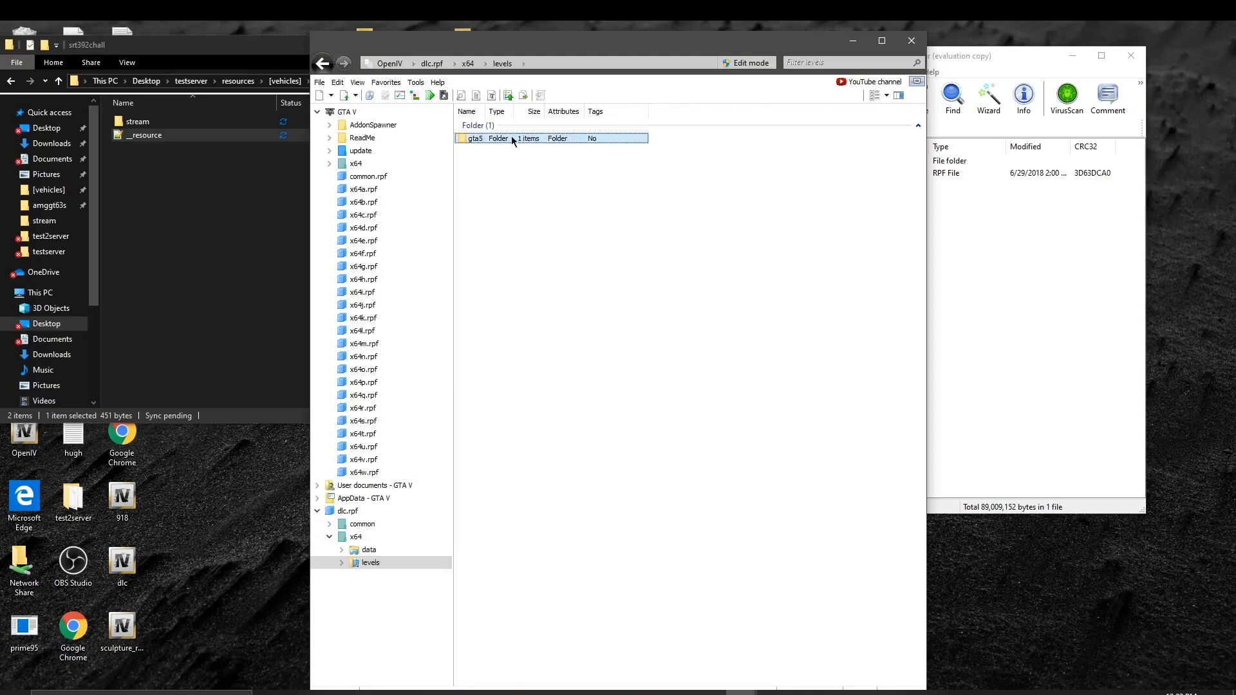
double_click(513, 141)
double_click(515, 141)
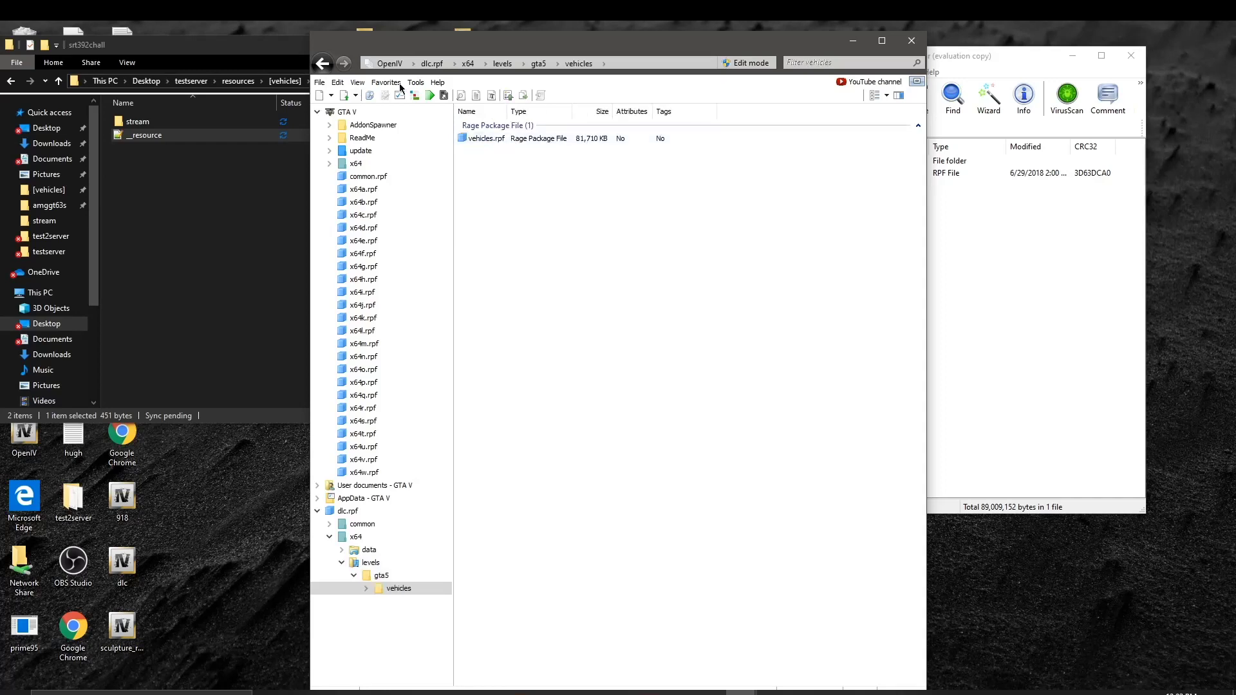
left_click(322, 64)
left_click(322, 63)
left_click(321, 64)
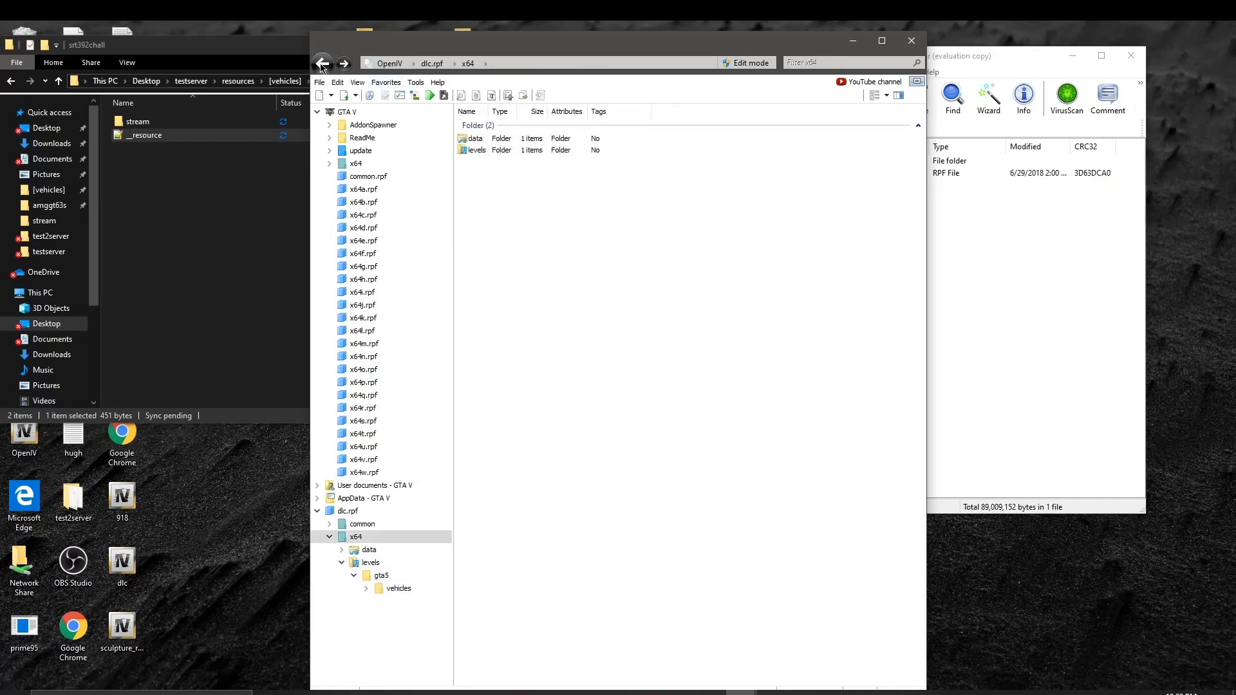
left_click(323, 65)
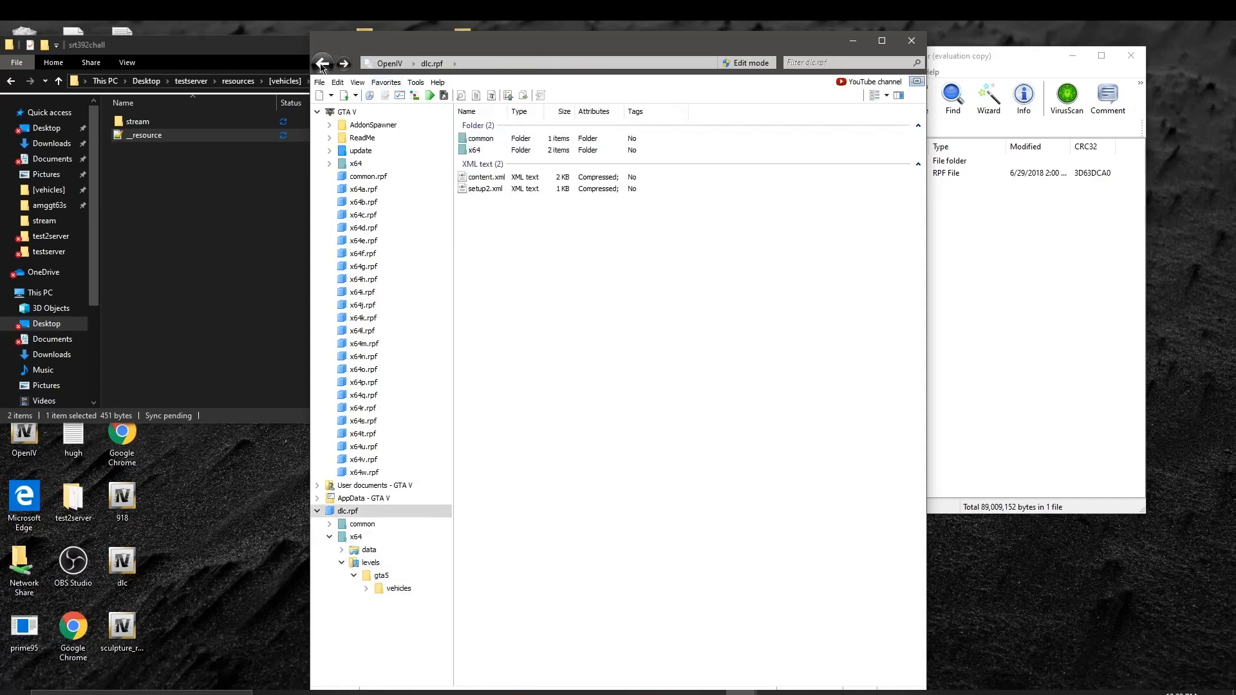
Step: Open x64 > levels > gta5 > vehicles > vehicles.rpf inside dlc.rpf
double_click(486, 154)
double_click(496, 152)
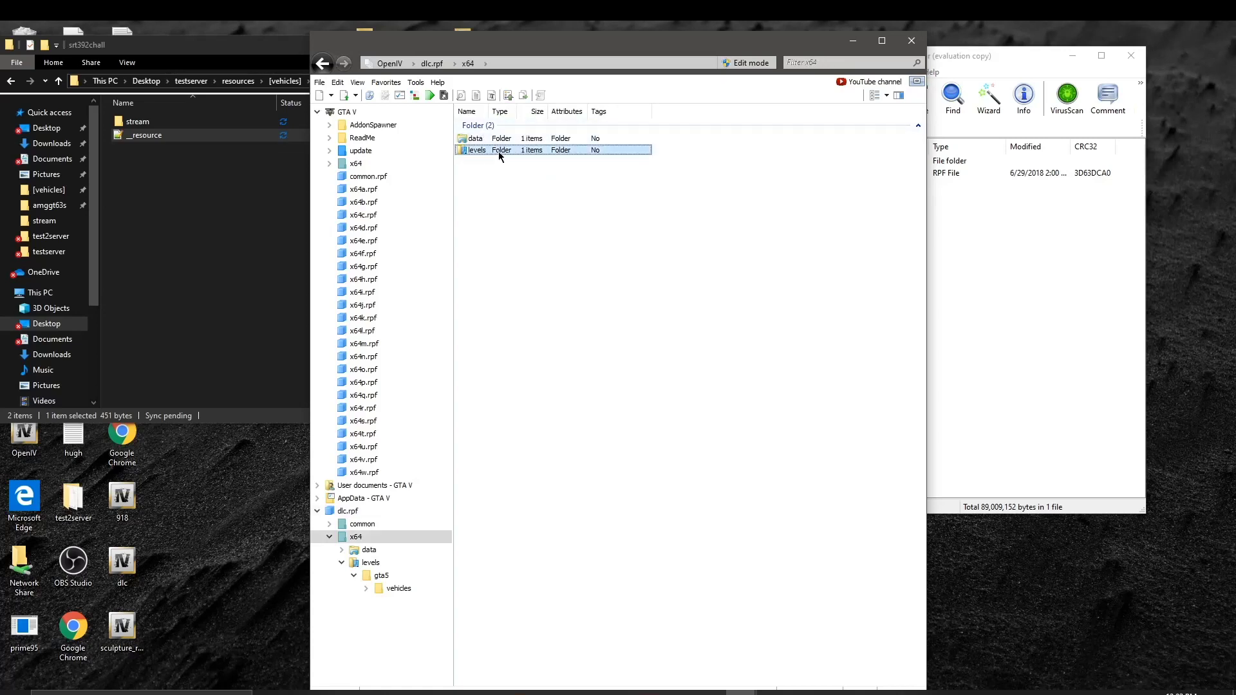
double_click(496, 139)
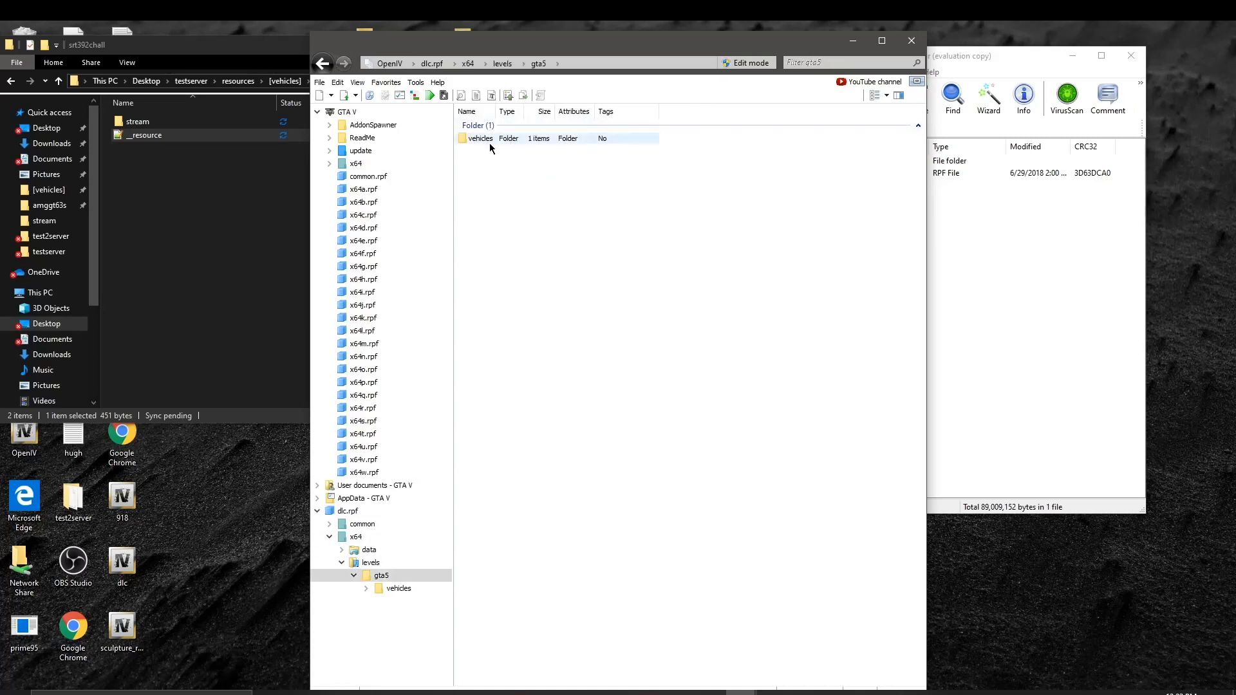
double_click(492, 140)
left_click(514, 140)
double_click(514, 142)
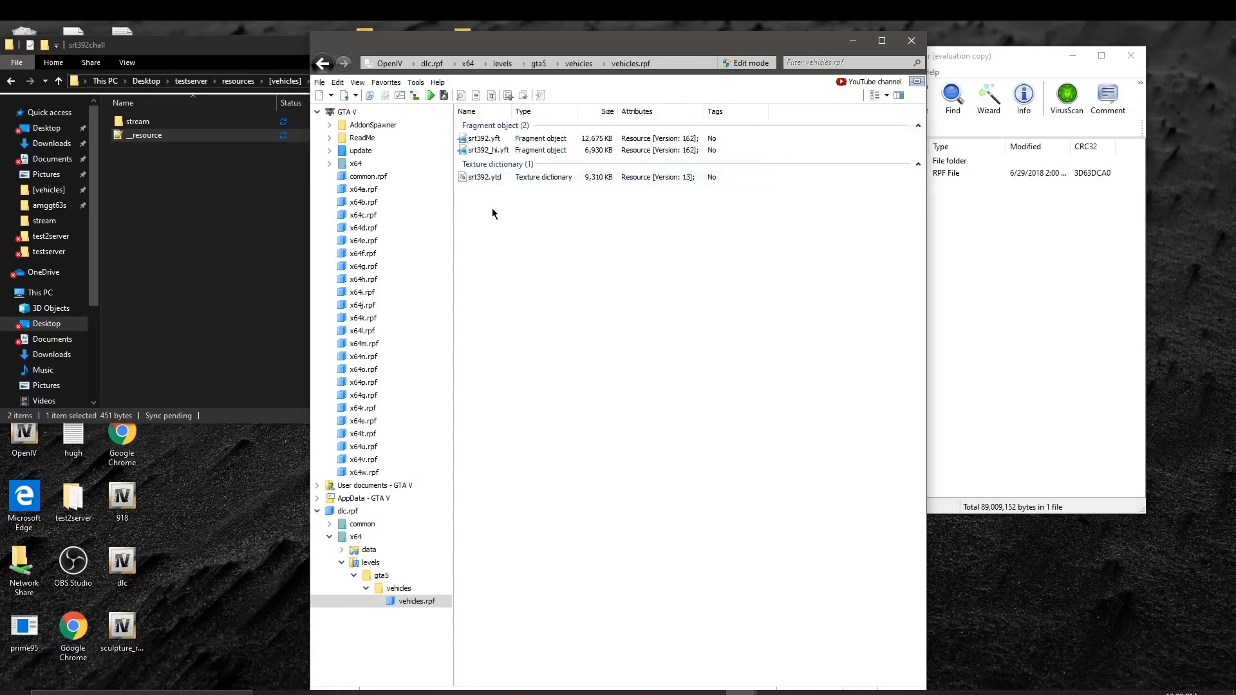
Step: Drag srt392.yft, srt392_hi.yft and the srt392 .ytd into the stream folder and verify them
left_click_drag(492, 209, 193, 120)
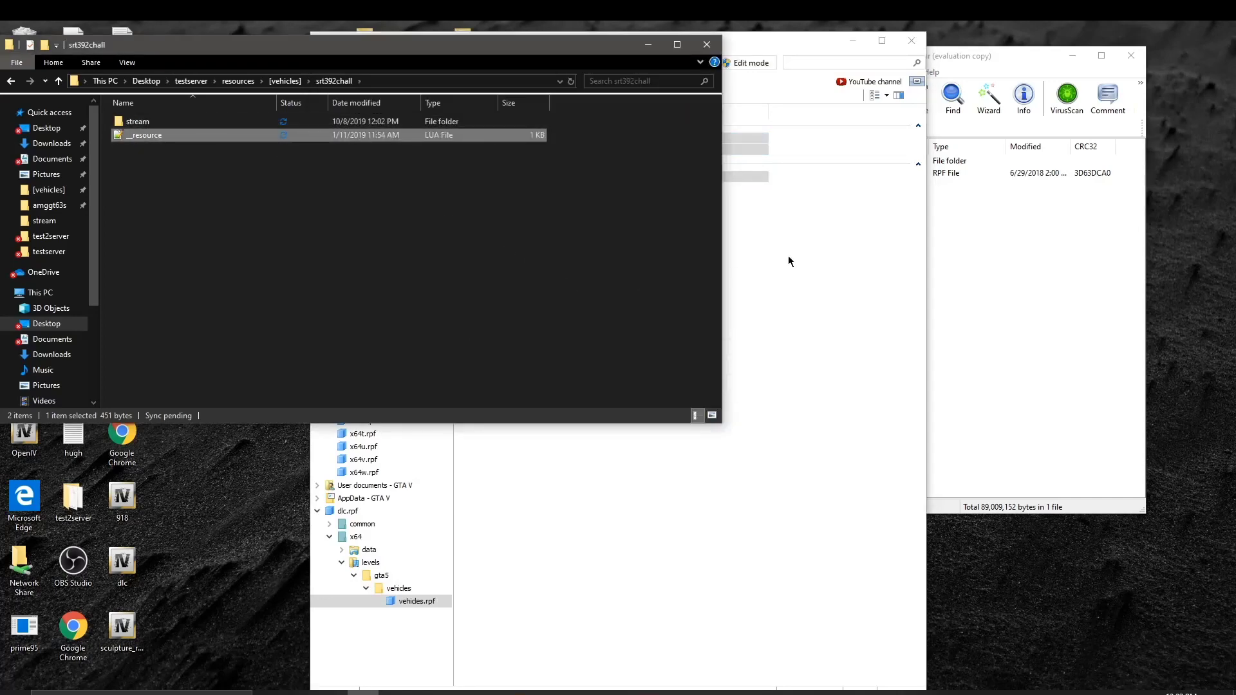
left_click(789, 260)
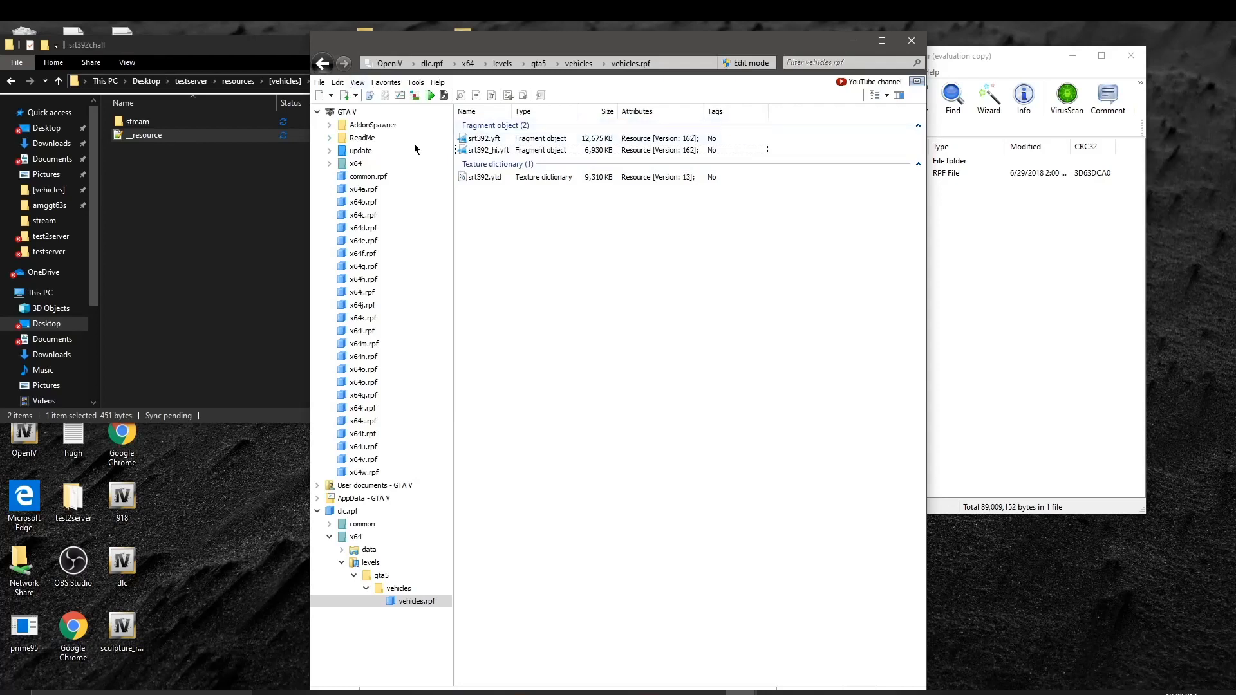
double_click(235, 122)
left_click(734, 254)
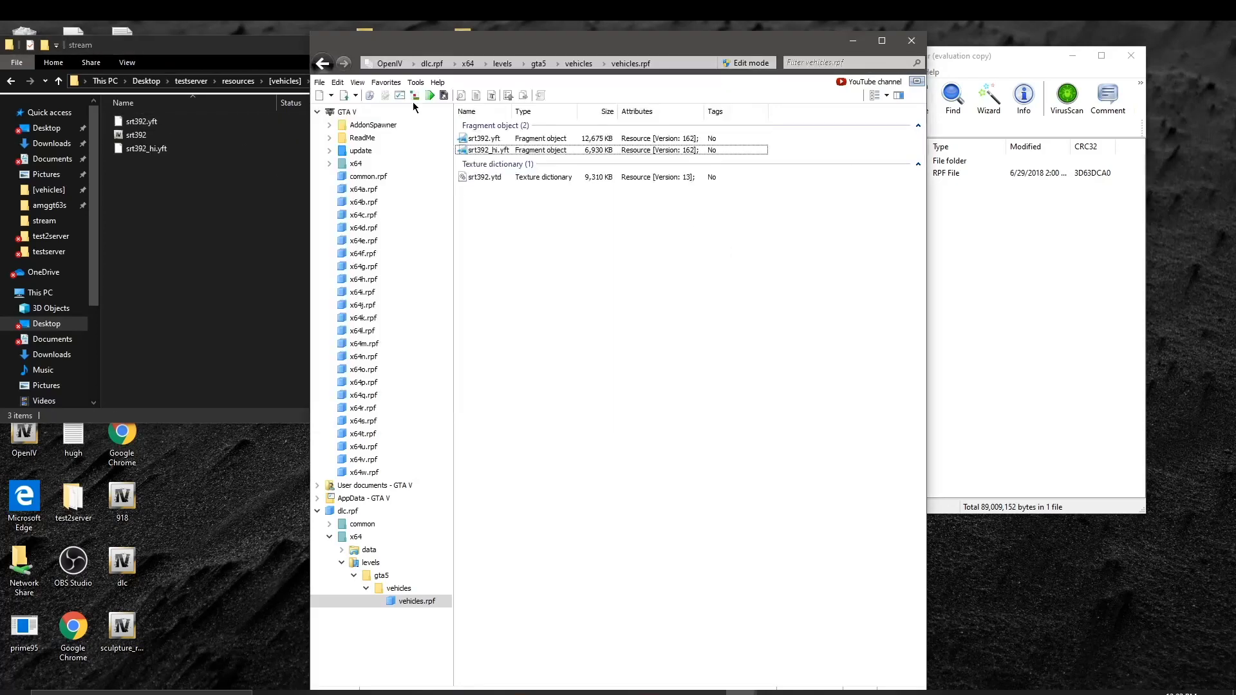
Step: Navigate OpenIV back up to the top of dlc.rpf and into common > data
left_click(321, 64)
left_click(322, 64)
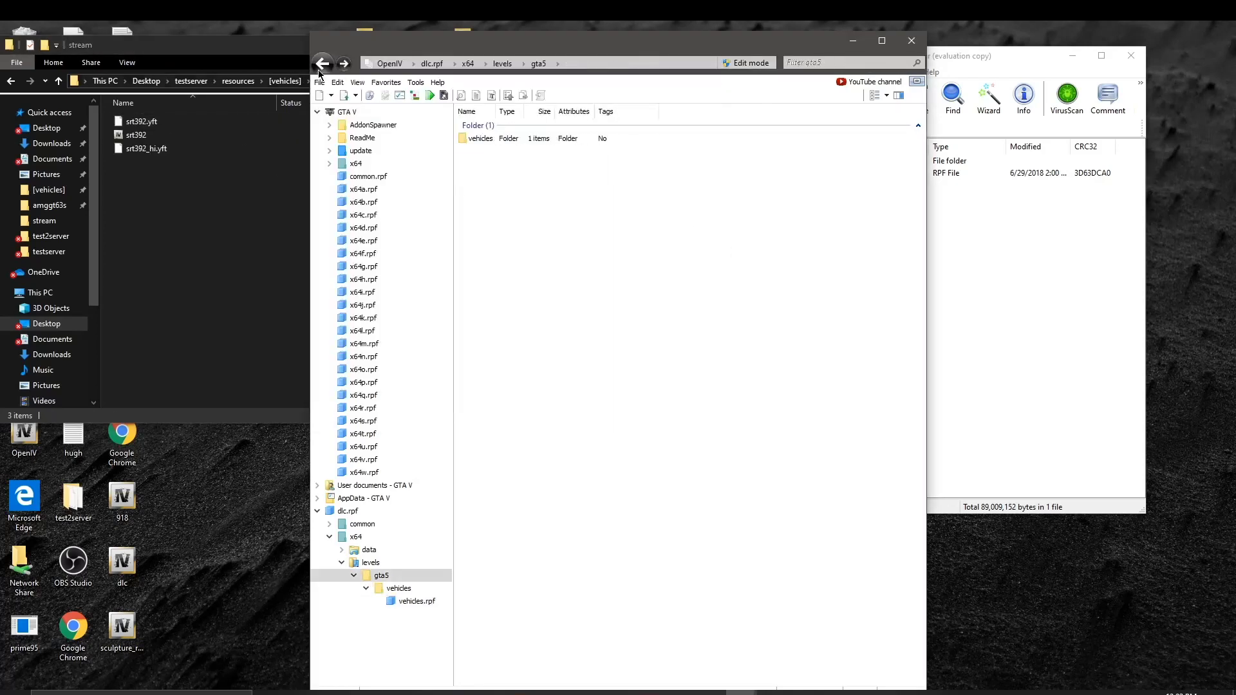
left_click(323, 64)
left_click(323, 64)
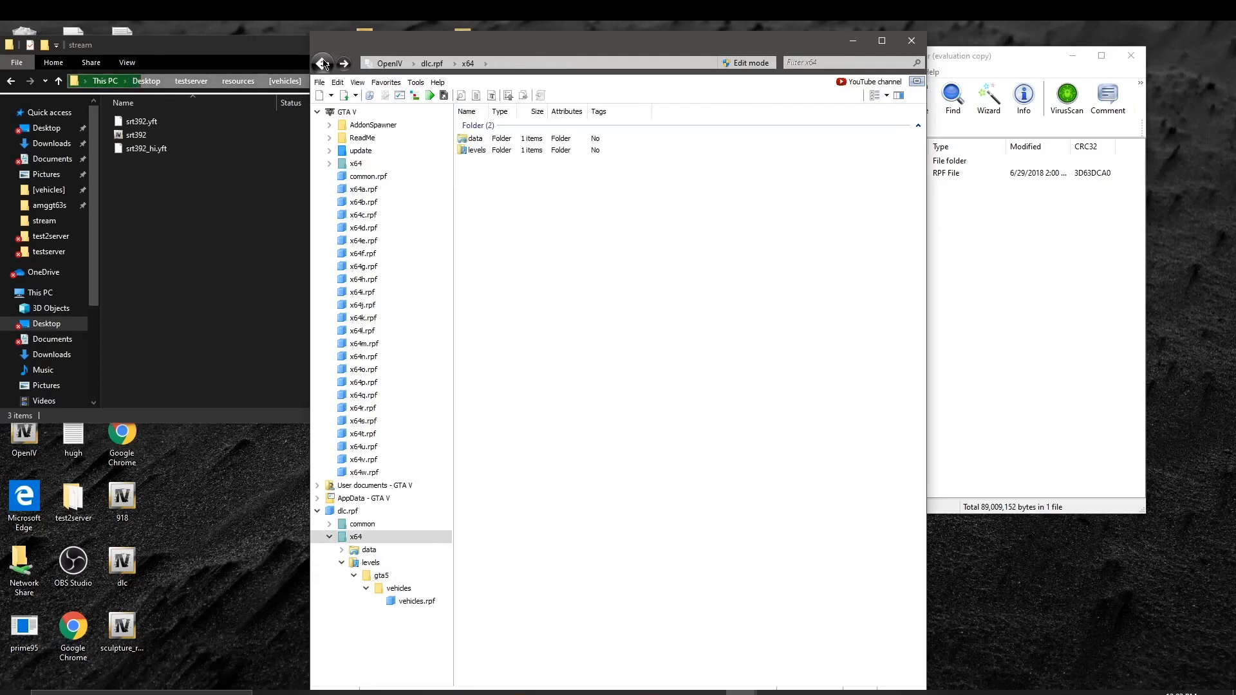
left_click(461, 141)
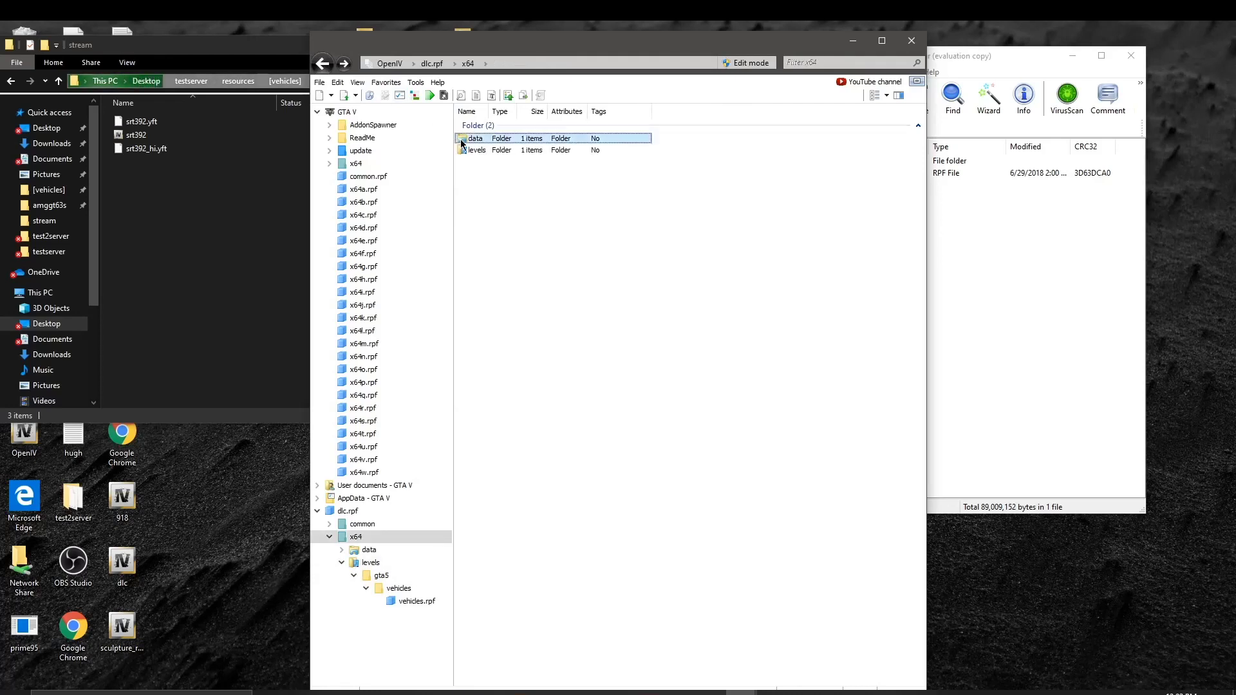
double_click(503, 141)
left_click(322, 65)
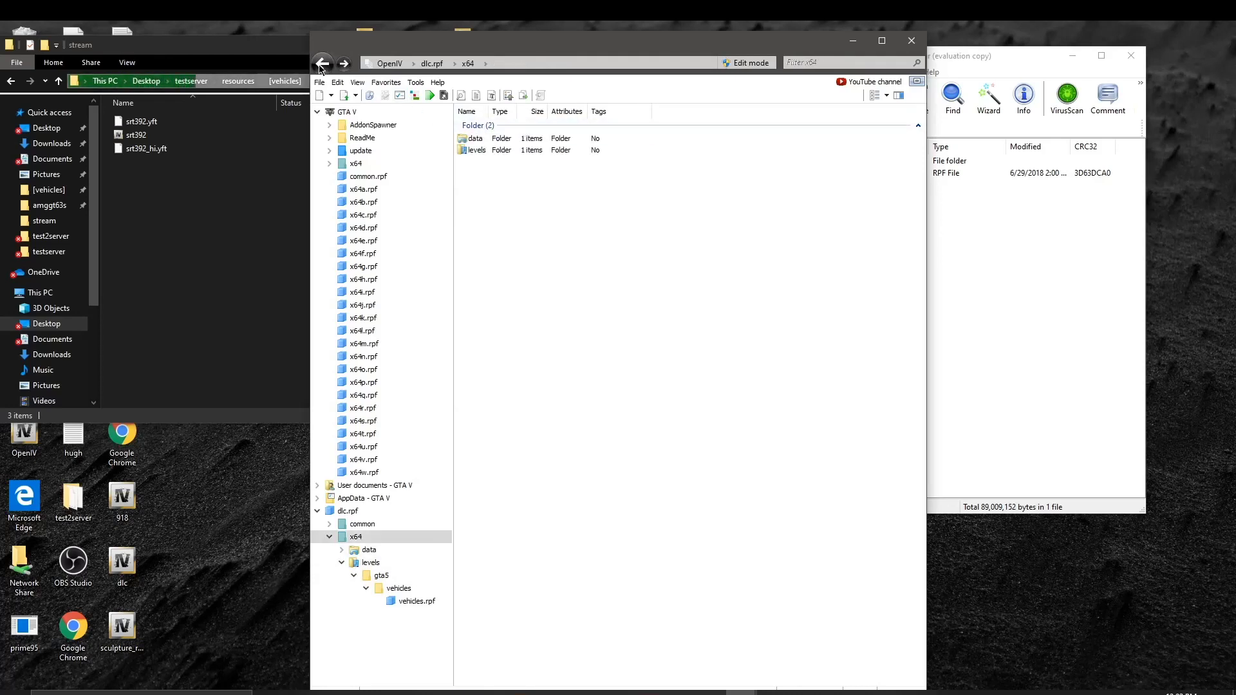
left_click(322, 64)
left_click(483, 140)
double_click(483, 140)
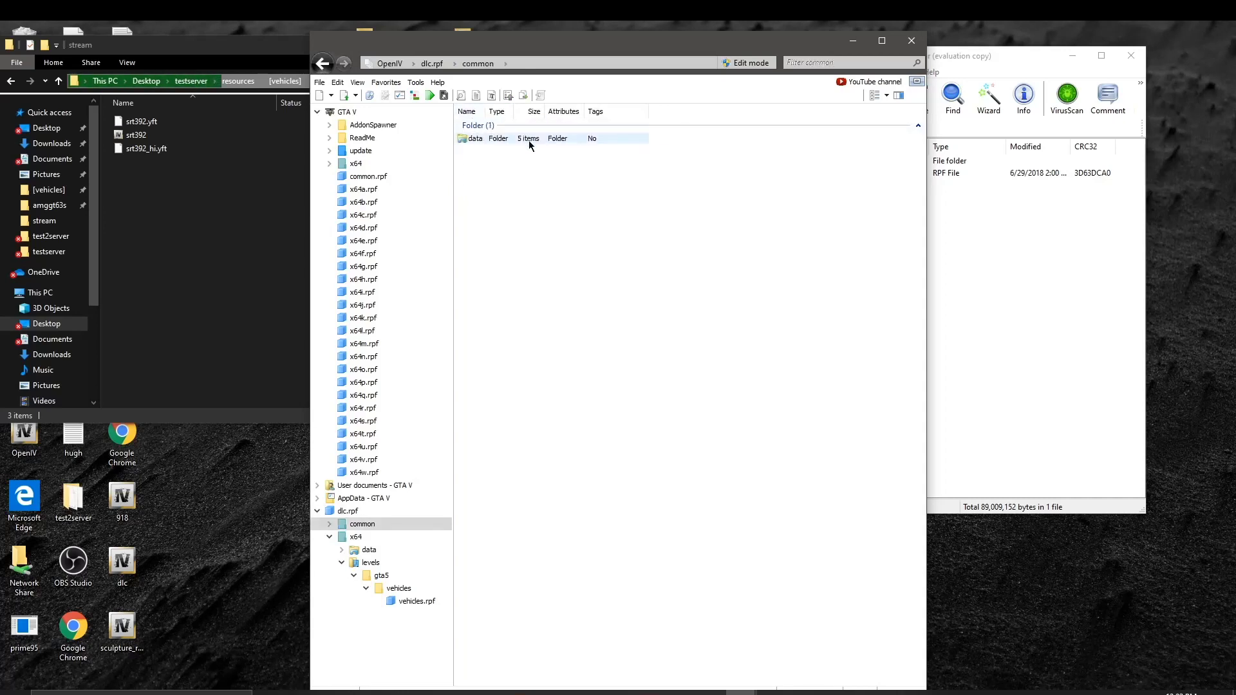
double_click(527, 140)
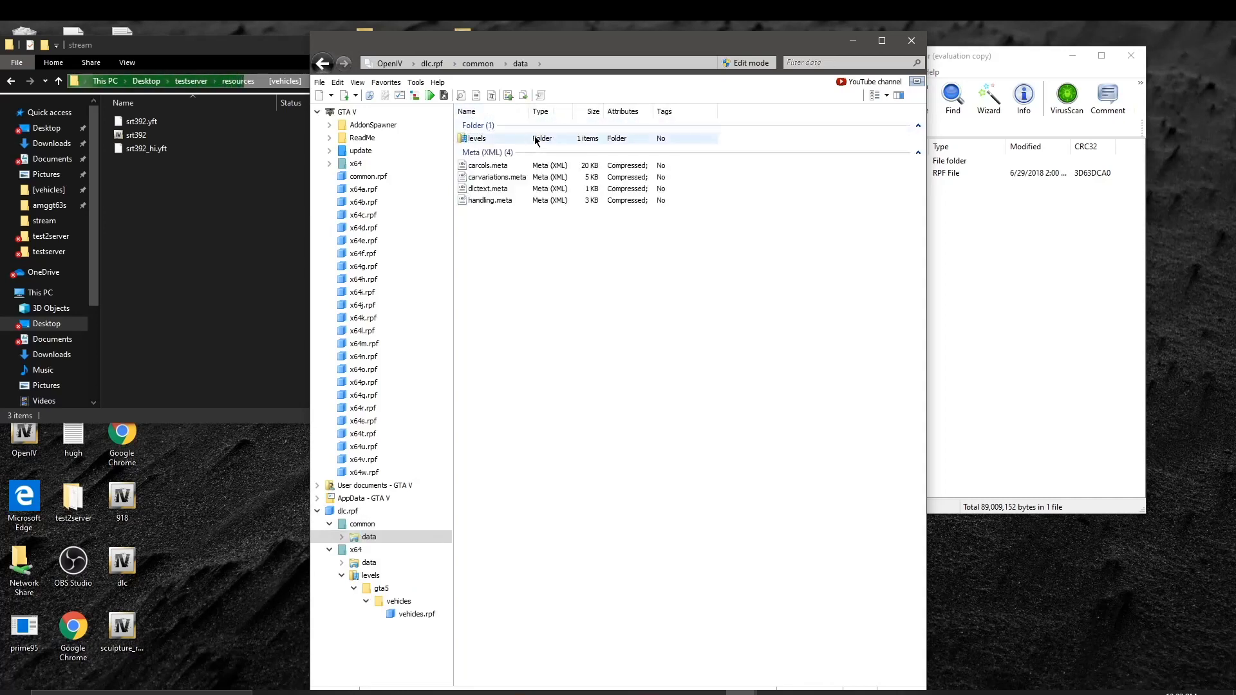
Step: Copy carcols, carvariations, dlctext and handling .meta into the srt392chall folder
left_click_drag(517, 239, 528, 169)
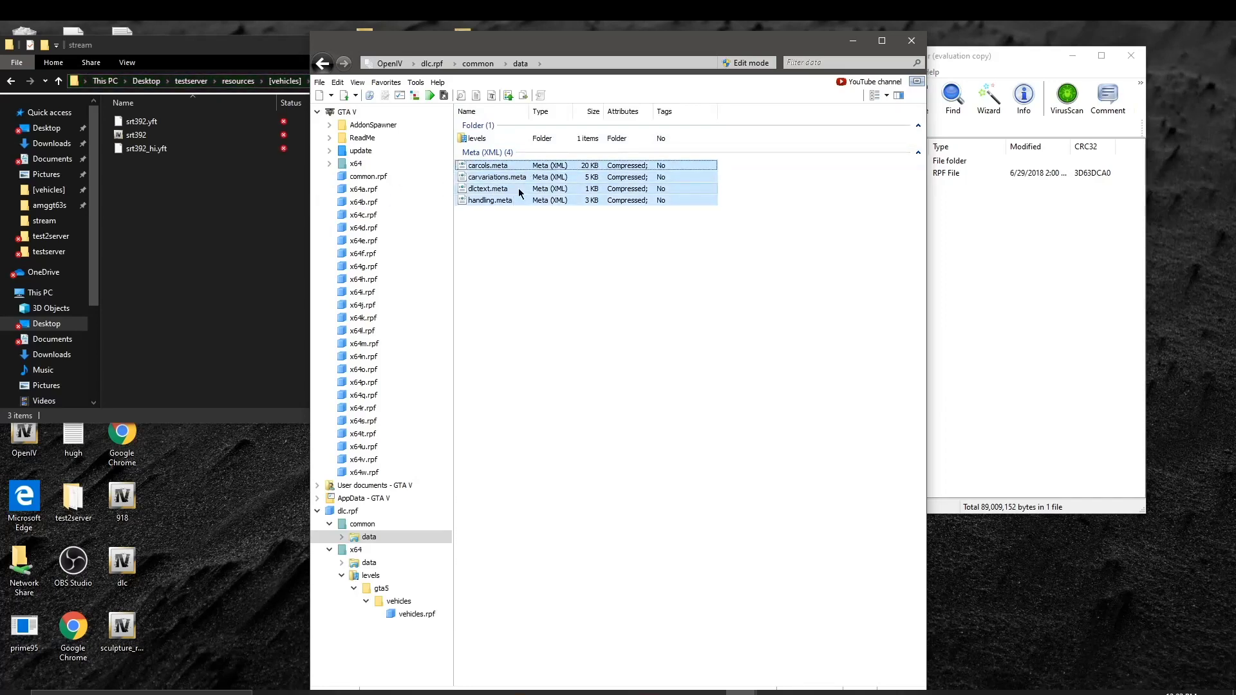
left_click(14, 81)
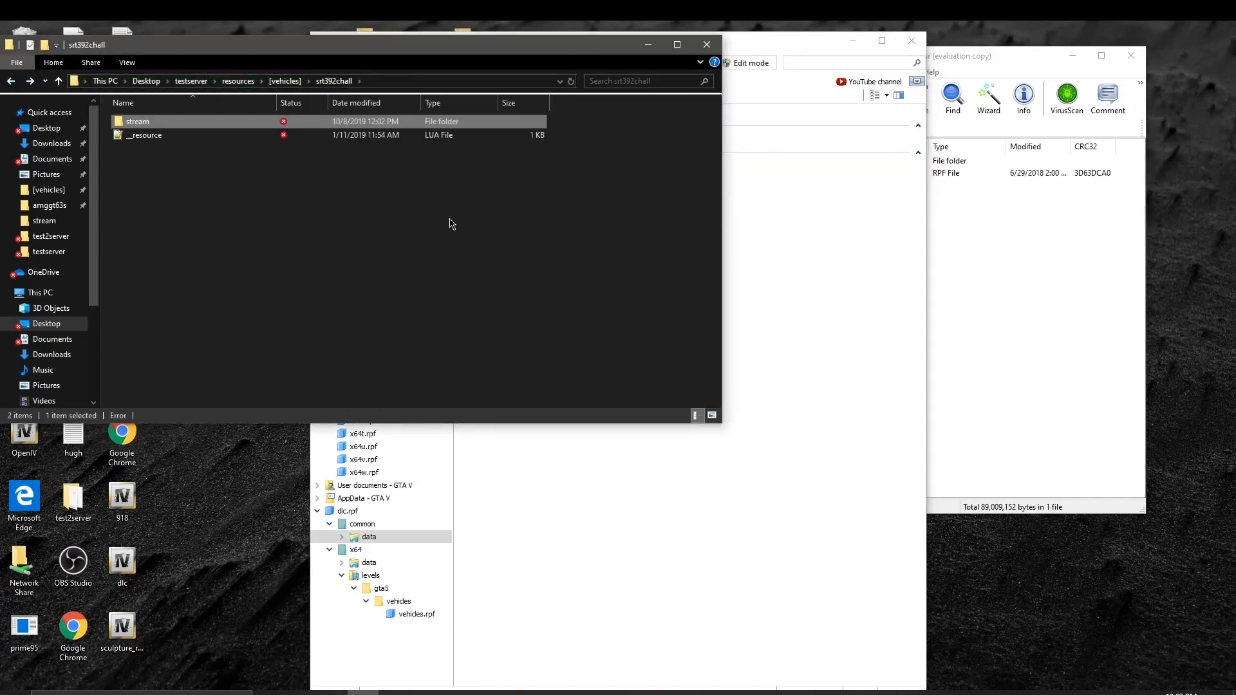
left_click(786, 243)
left_click_drag(508, 242, 207, 180)
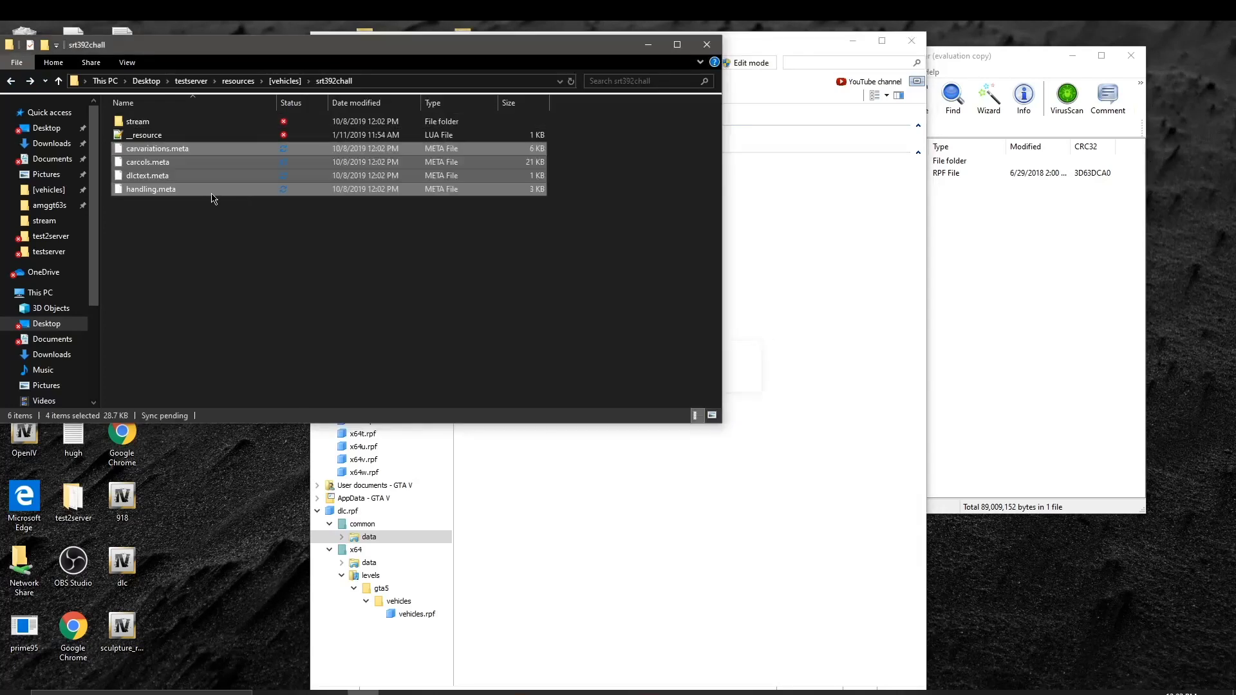
left_click(840, 241)
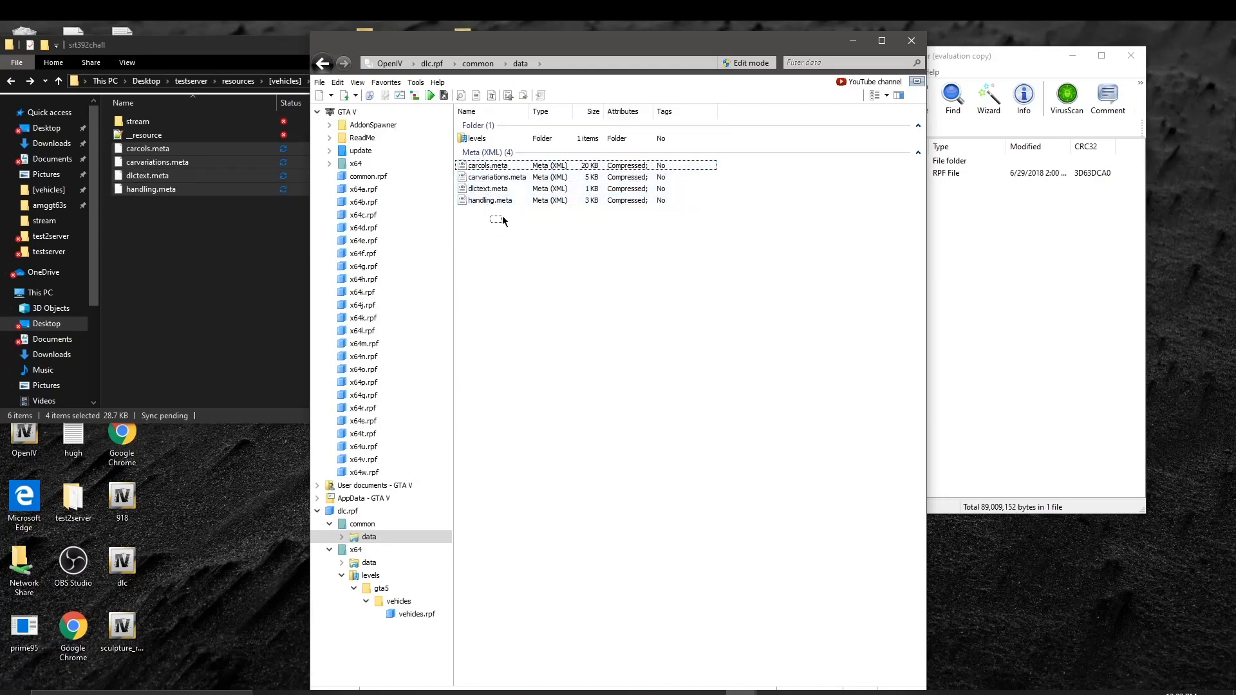
left_click(487, 152)
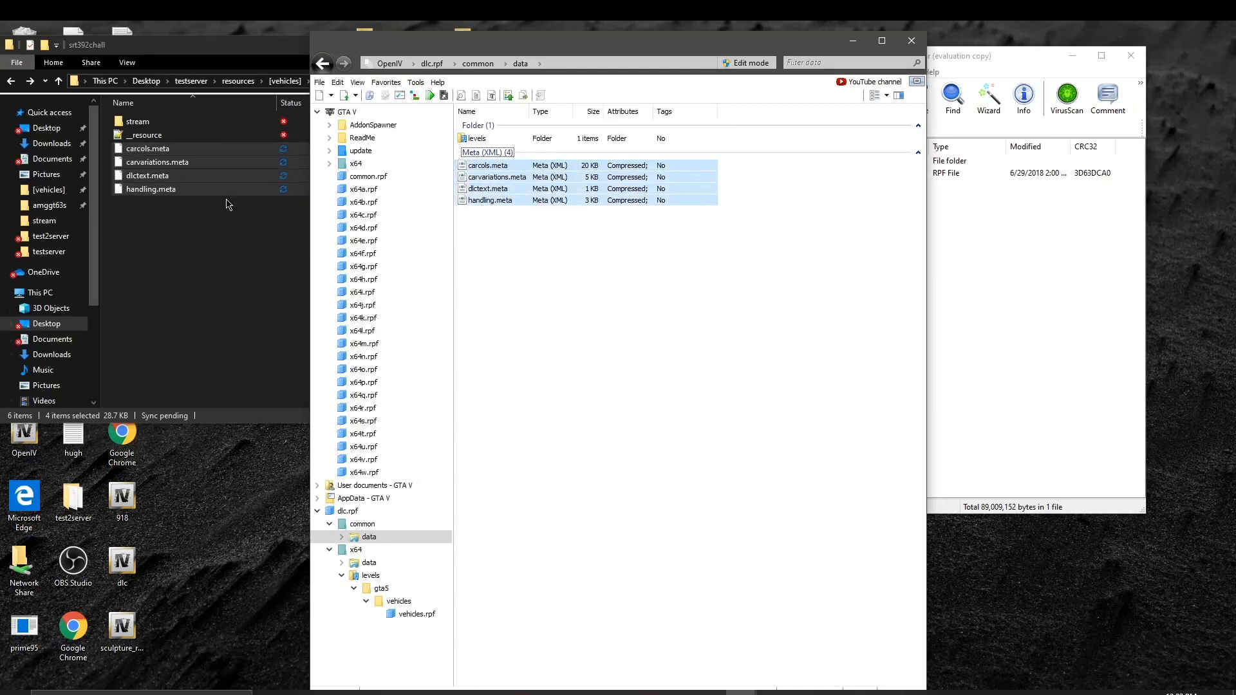
Step: Open levels > gta5 in dlc.rpf and drag vehicles.meta into the srt392chall folder
left_click(490, 139)
double_click(489, 139)
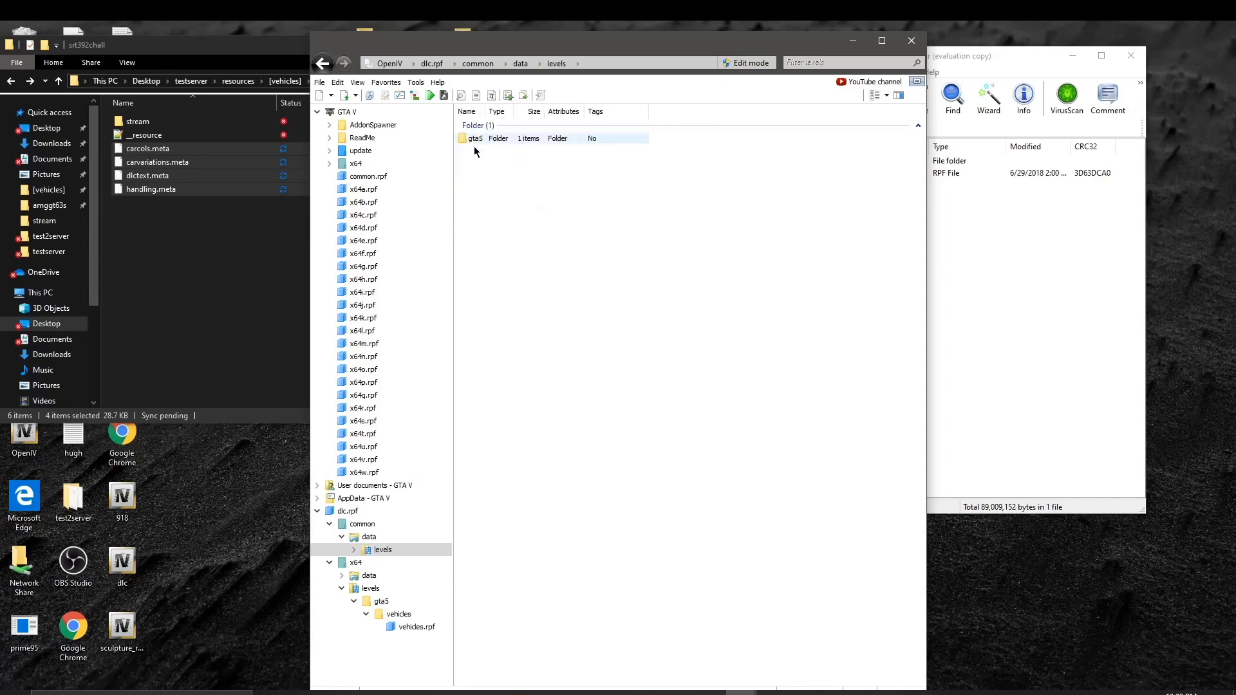
left_click_drag(202, 231, 268, 158)
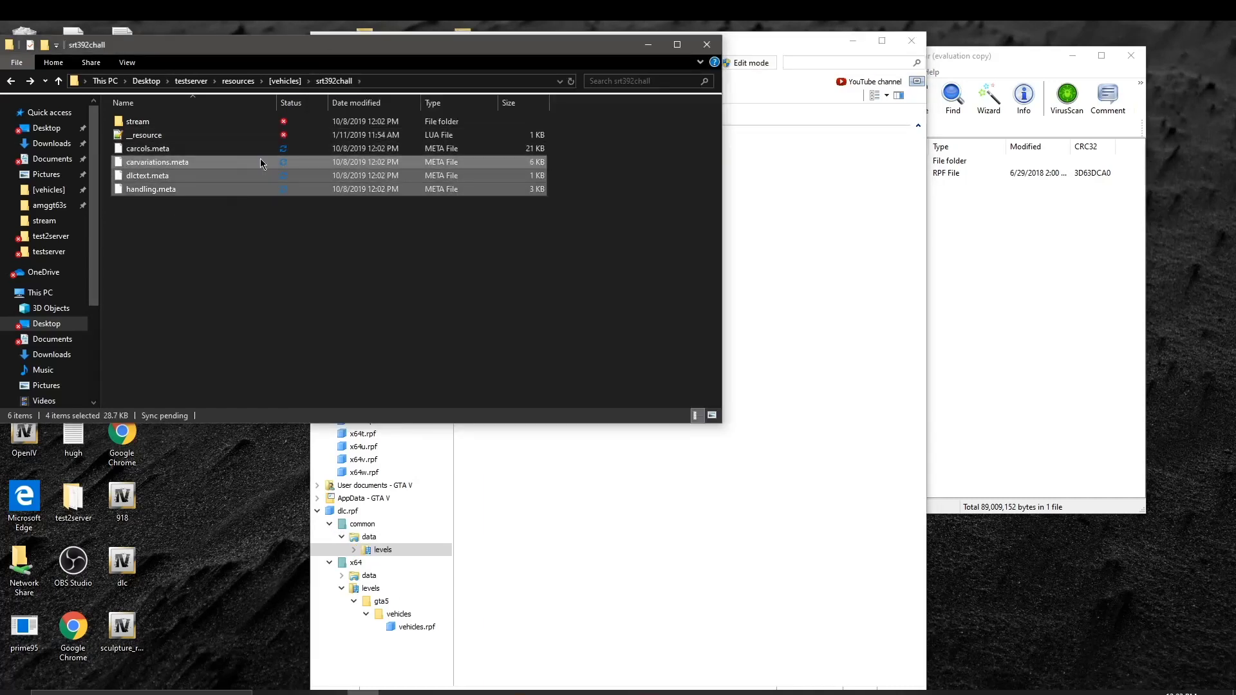
left_click(781, 294)
double_click(476, 138)
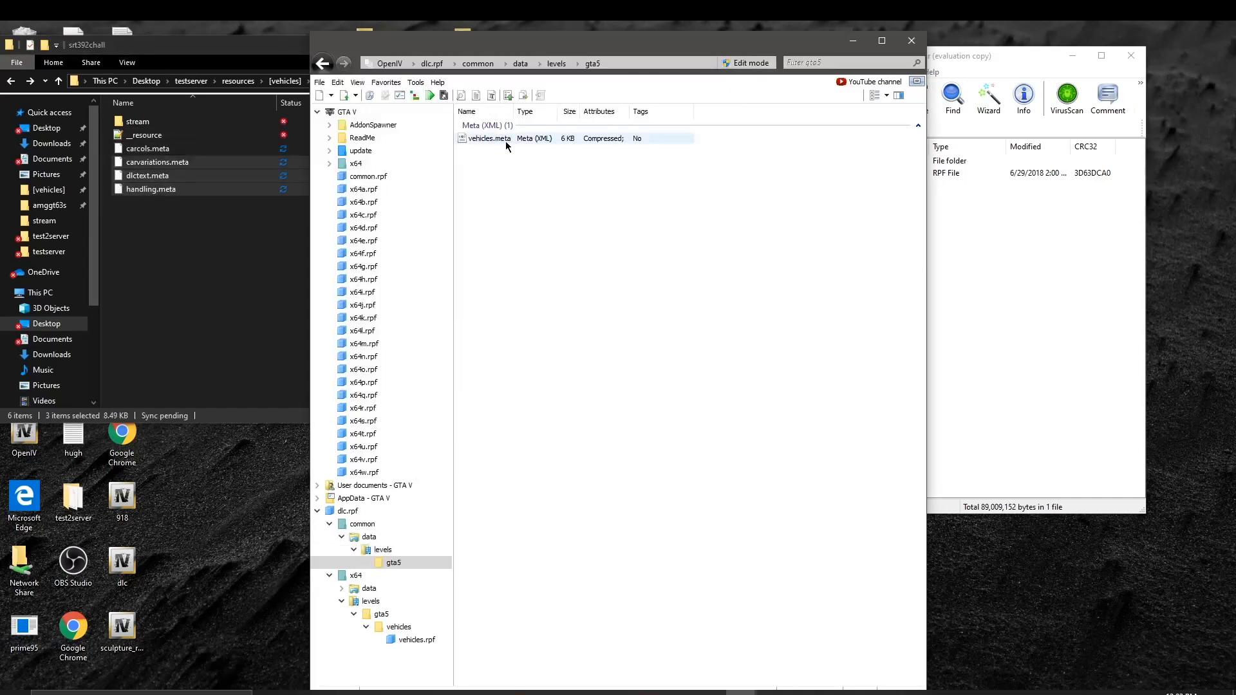
left_click_drag(508, 138, 195, 244)
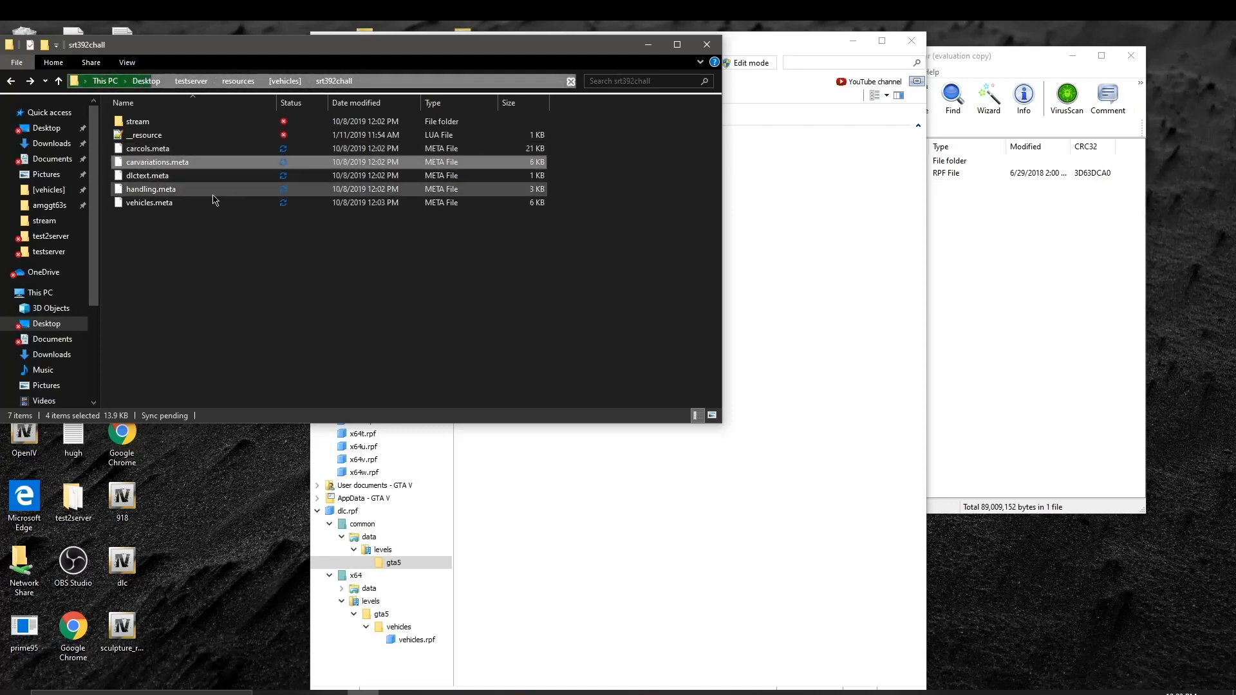
left_click_drag(218, 256, 194, 207)
left_click(797, 183)
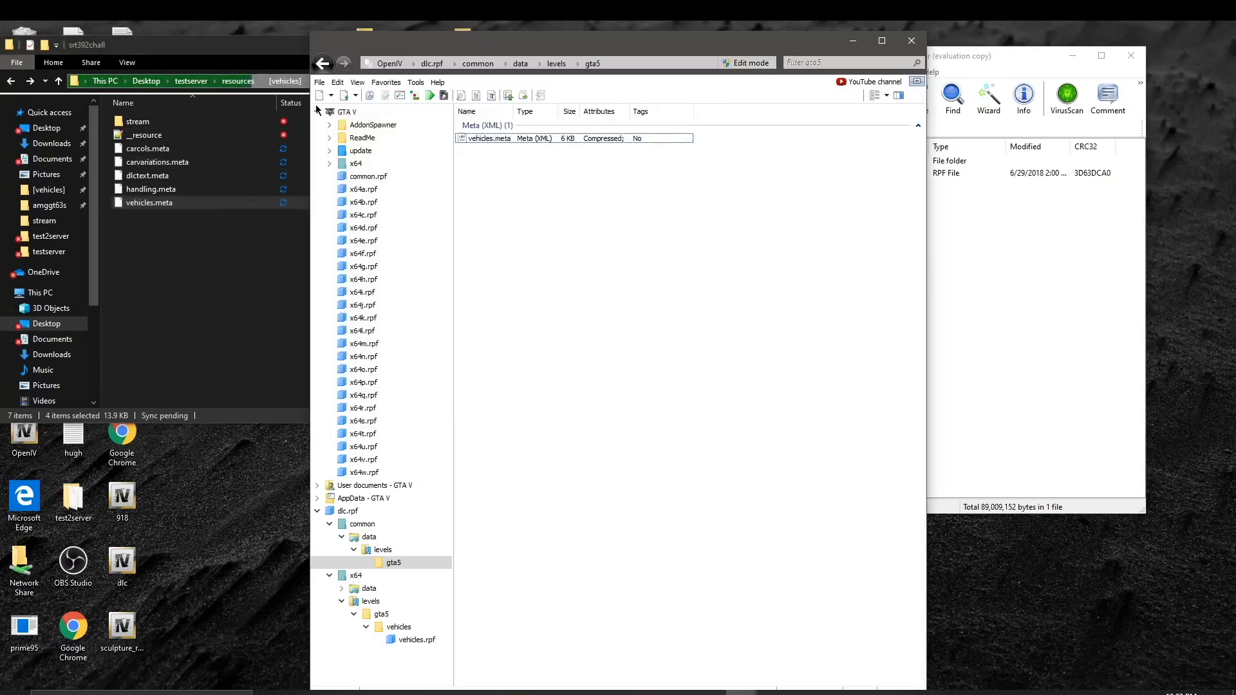
left_click(323, 64)
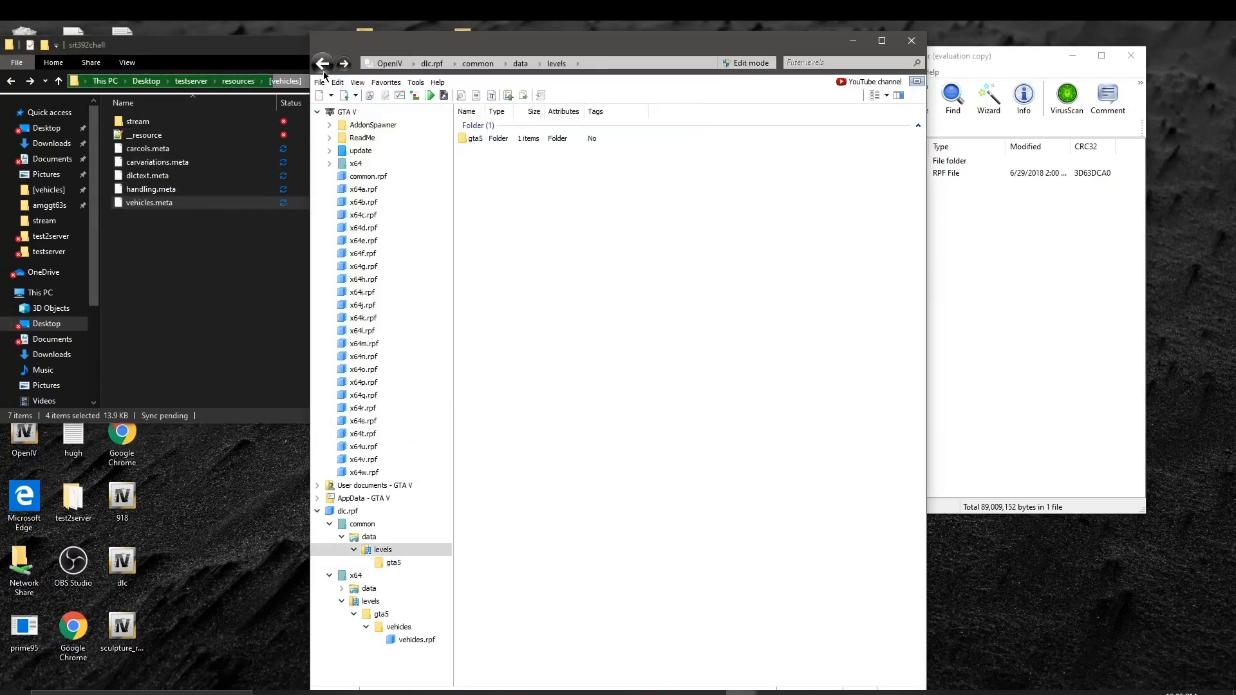
left_click(324, 63)
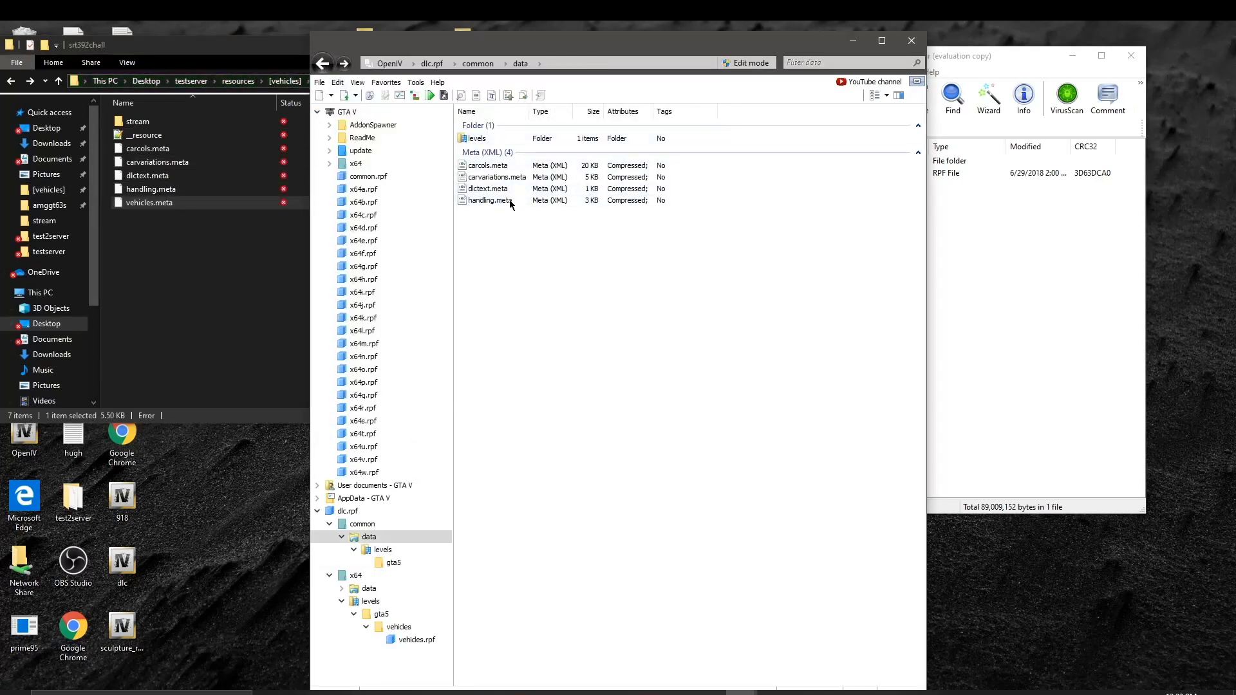
left_click(233, 123)
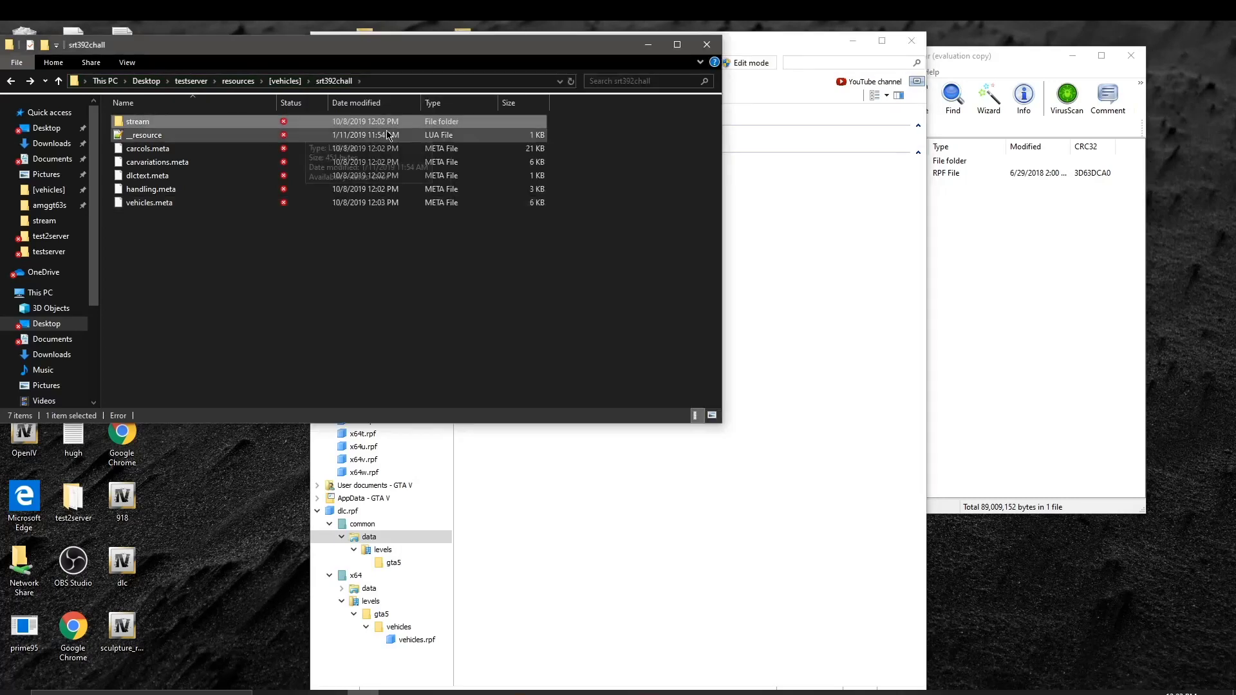
left_click(868, 264)
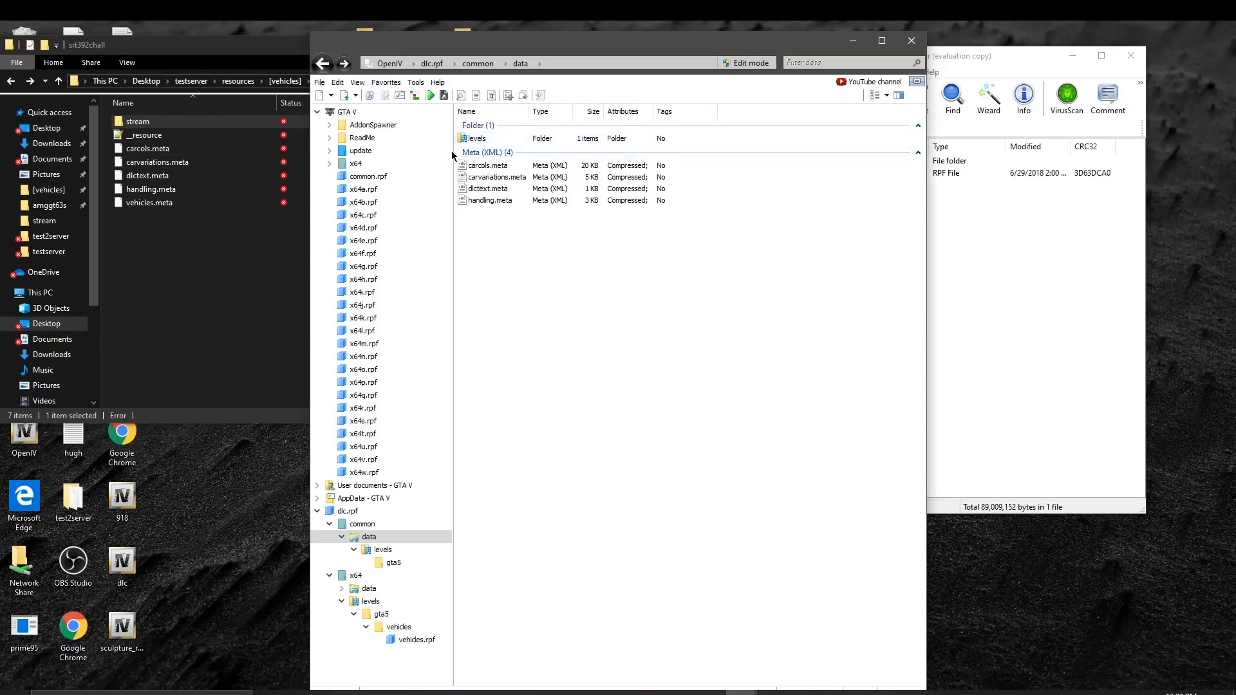
left_click(329, 71)
left_click(329, 70)
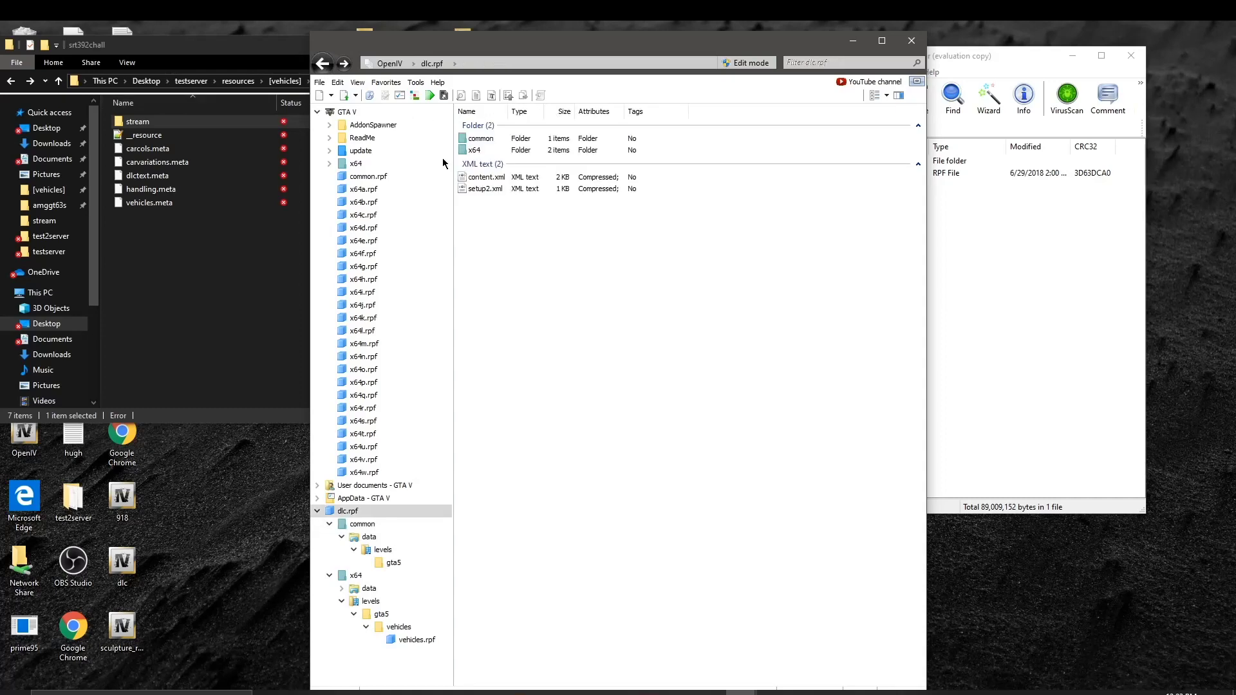
left_click(325, 64)
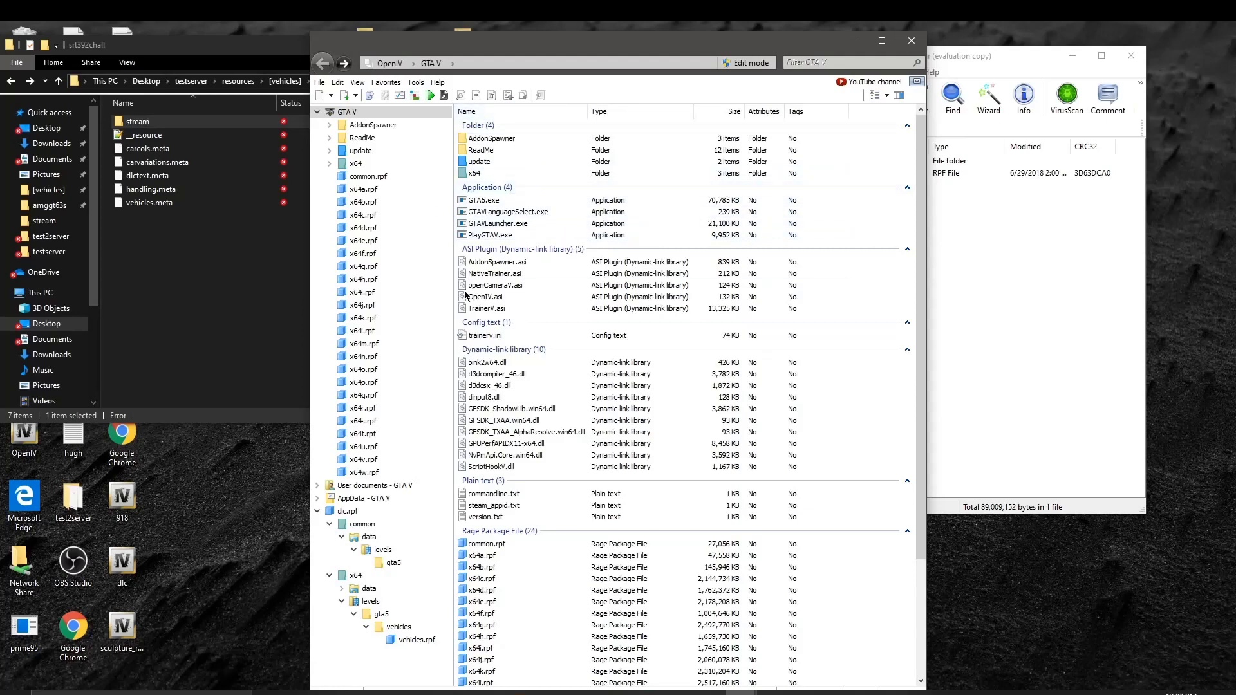
double_click(505, 163)
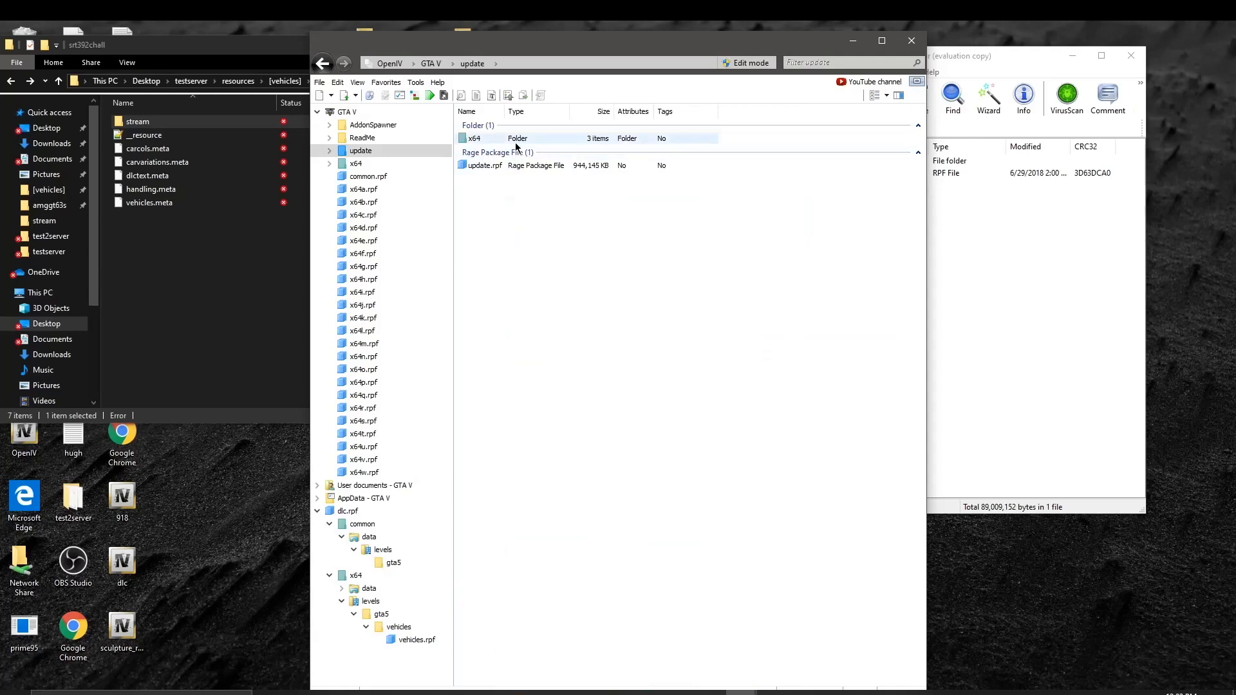
left_click(317, 73)
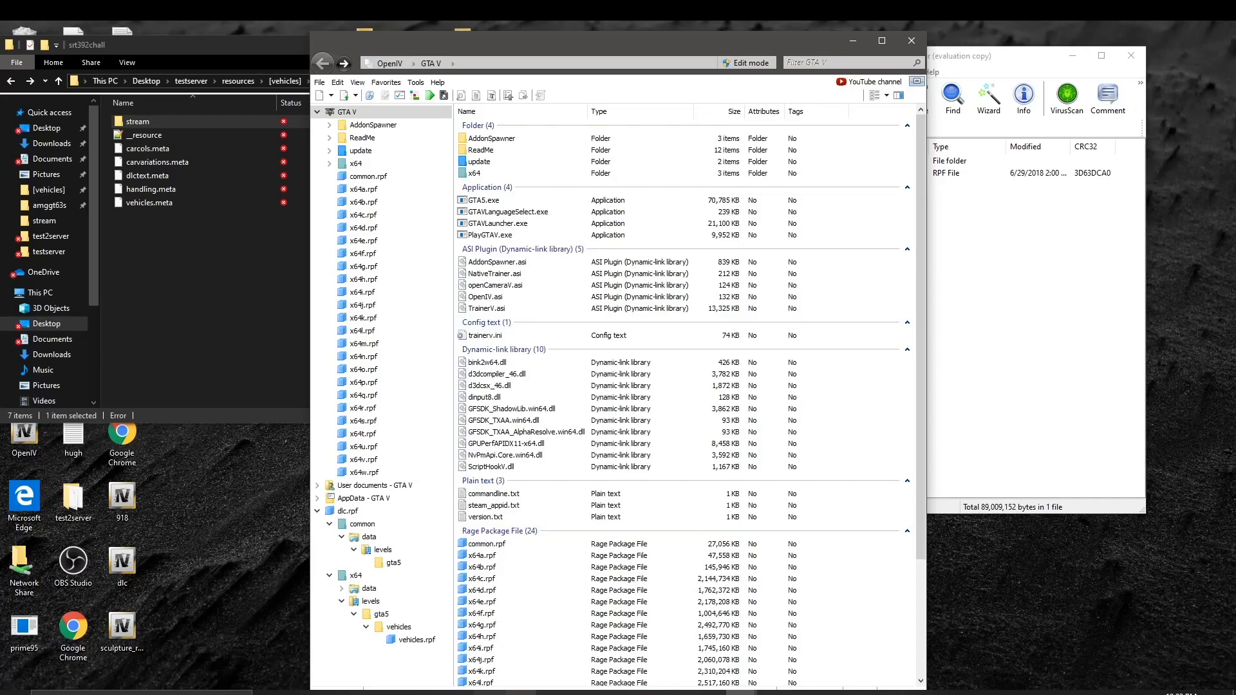
right_click(520, 694)
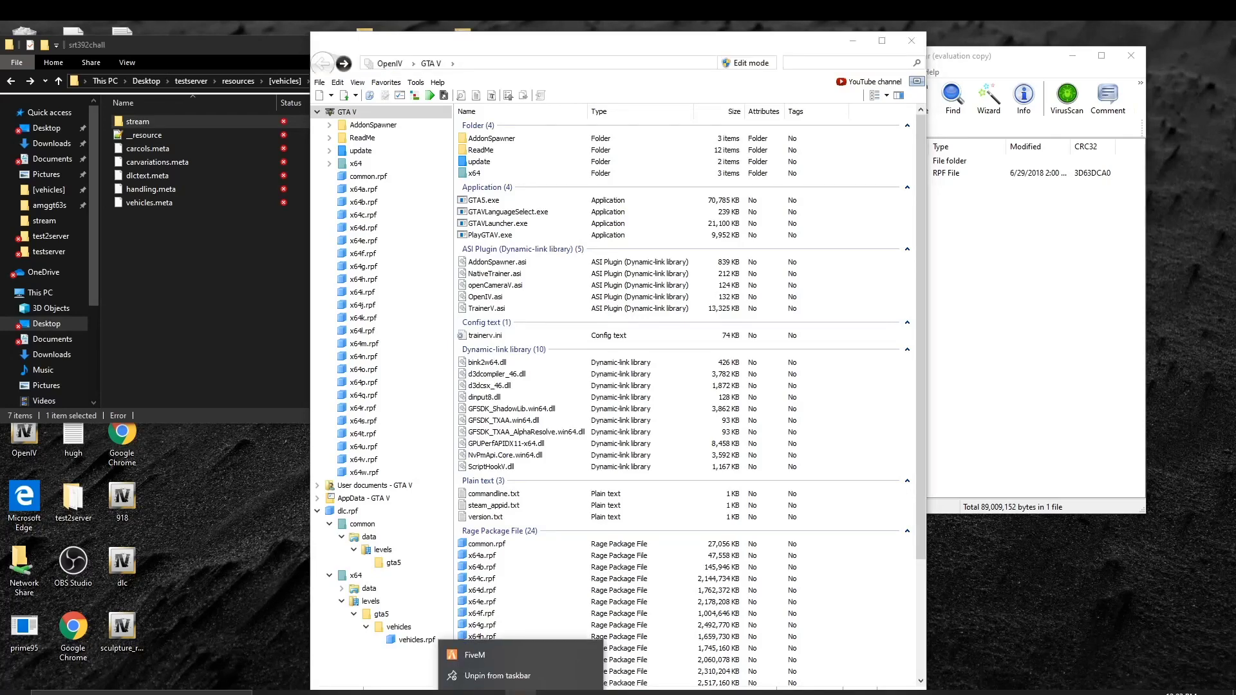
left_click(503, 655)
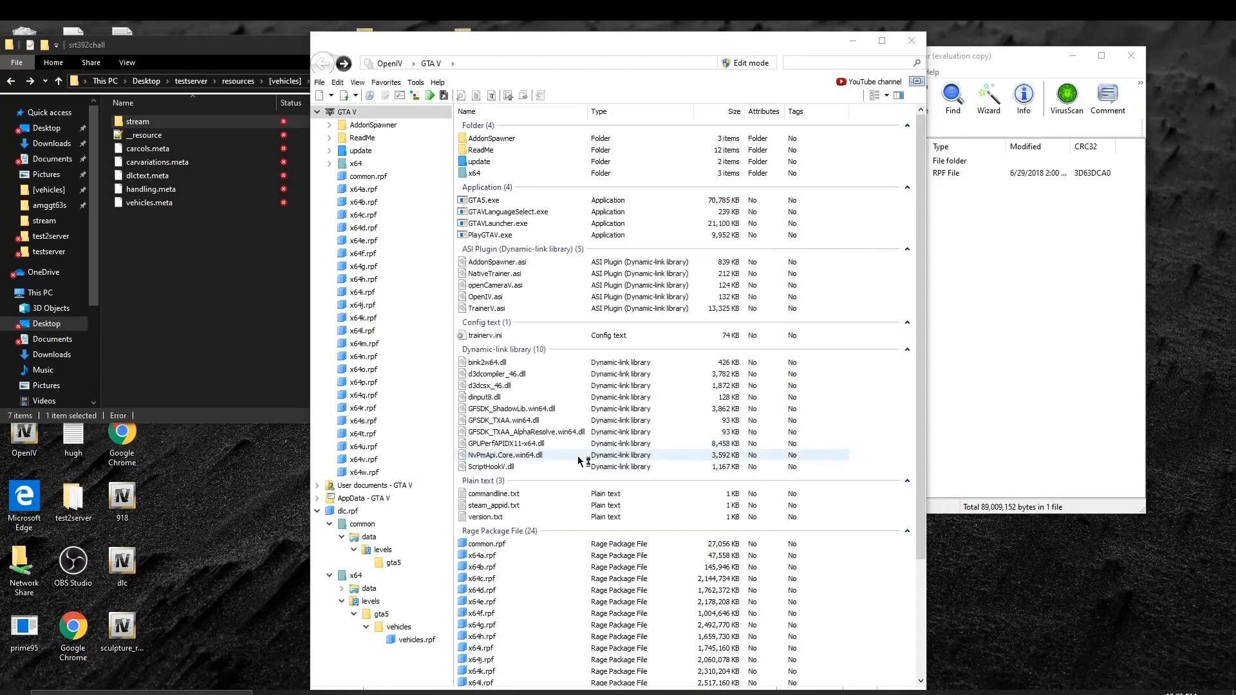
right_click(520, 693)
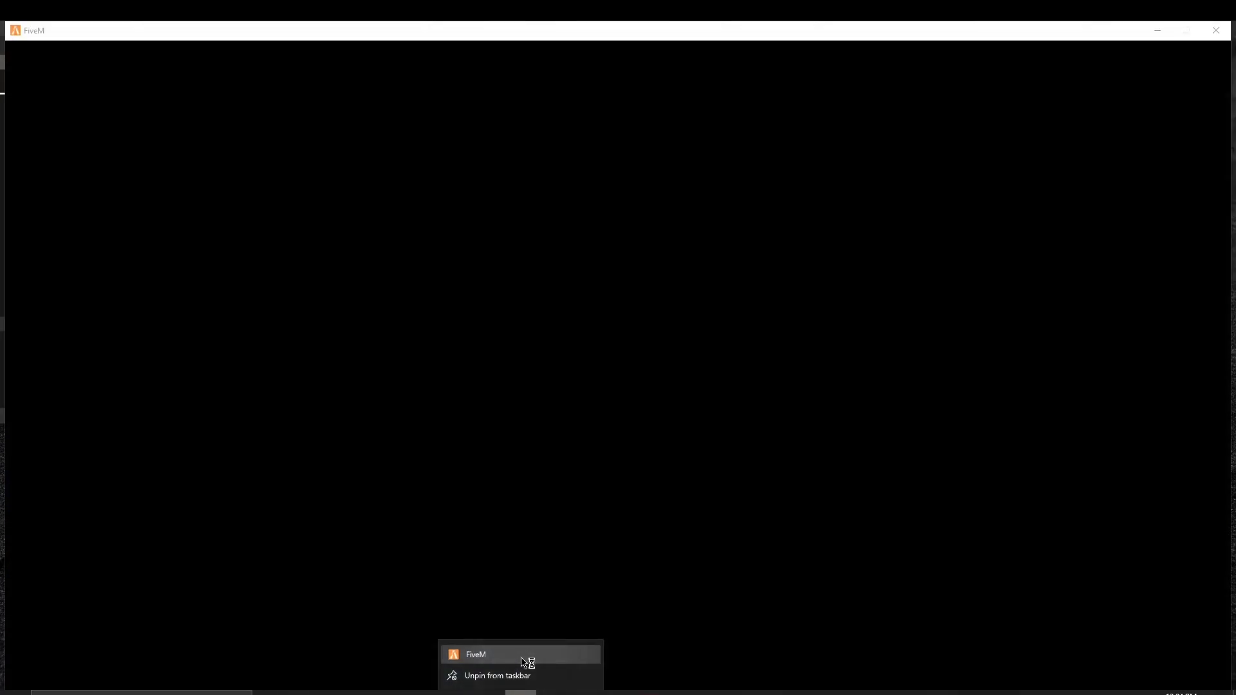
right_click(520, 656)
left_click(1216, 30)
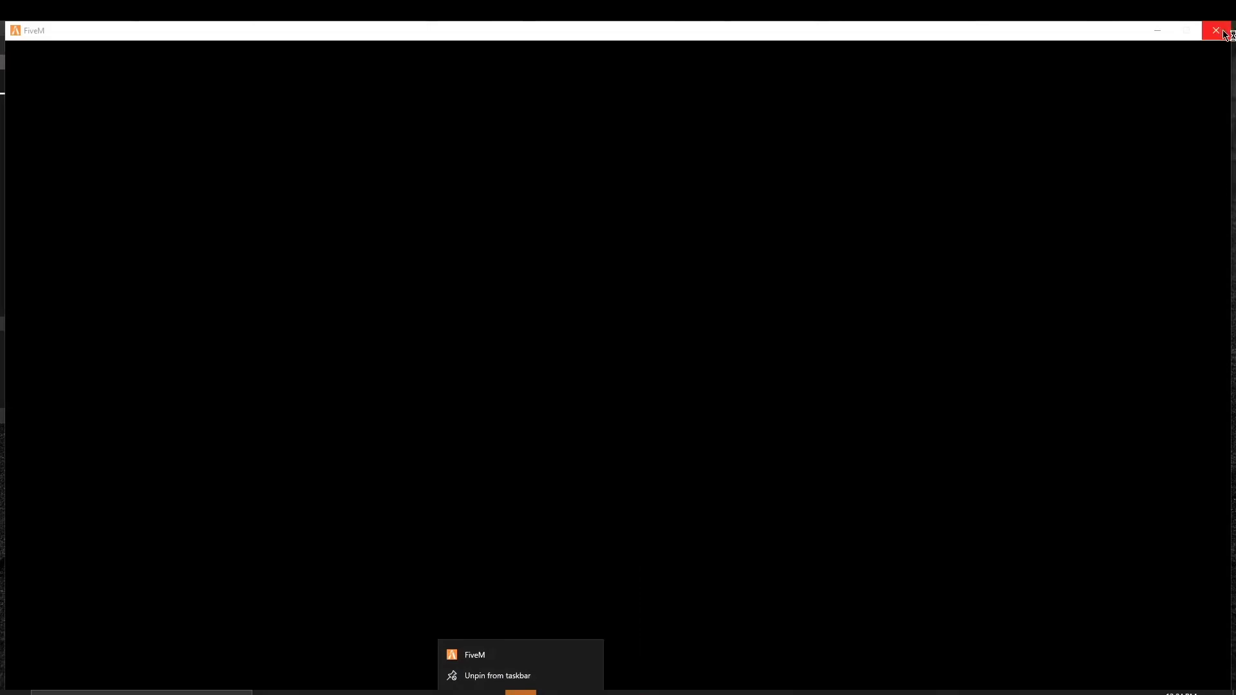
left_click(1216, 30)
right_click(521, 693)
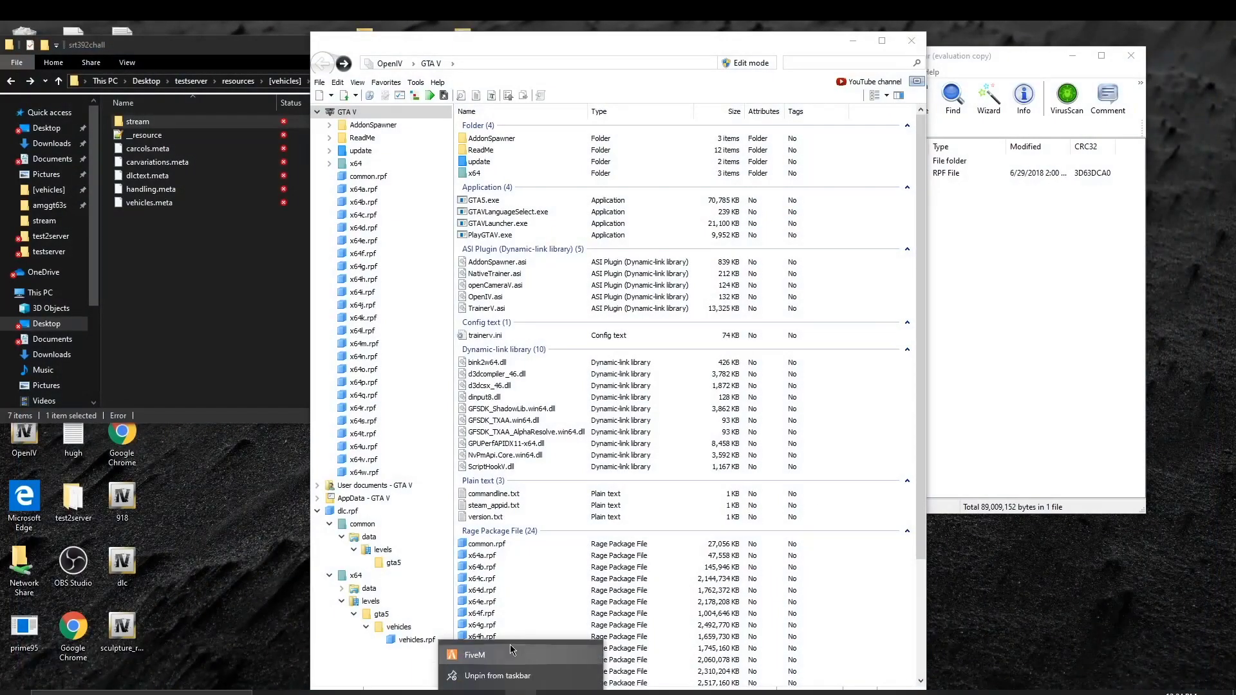
Step: Open FiveM's install folder in AppData\Local through its shortcut properties and copy the folder address
right_click(520, 656)
left_click(577, 640)
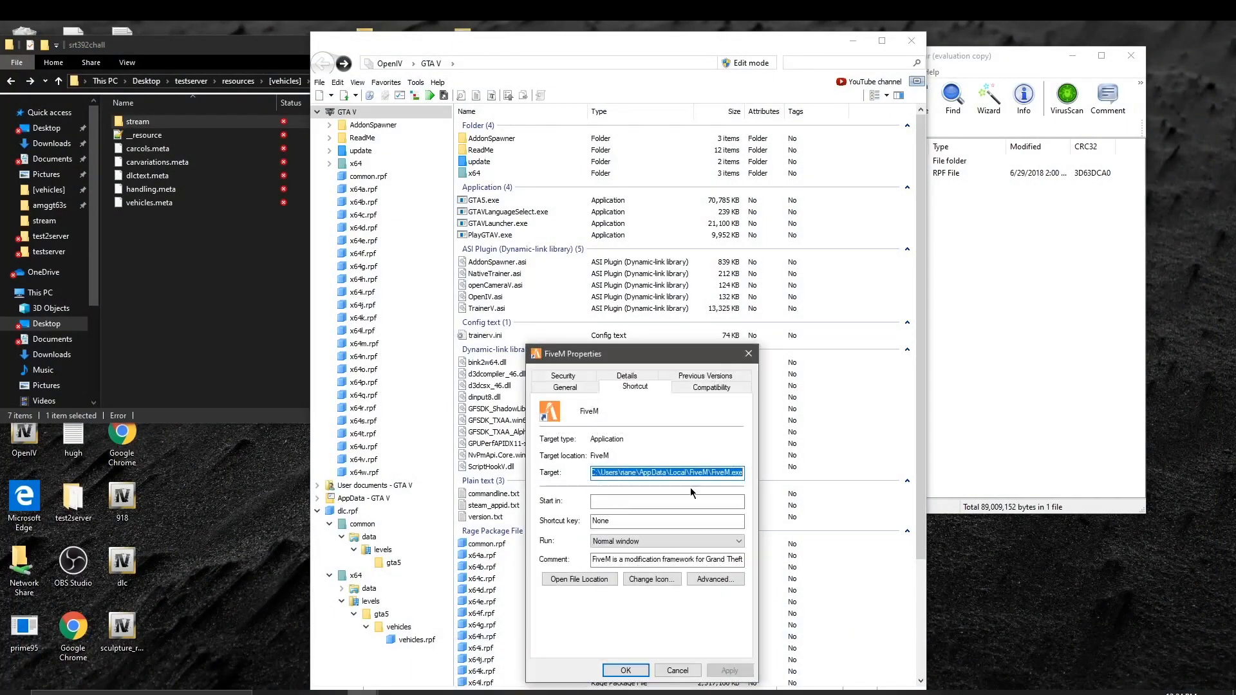
left_click(580, 579)
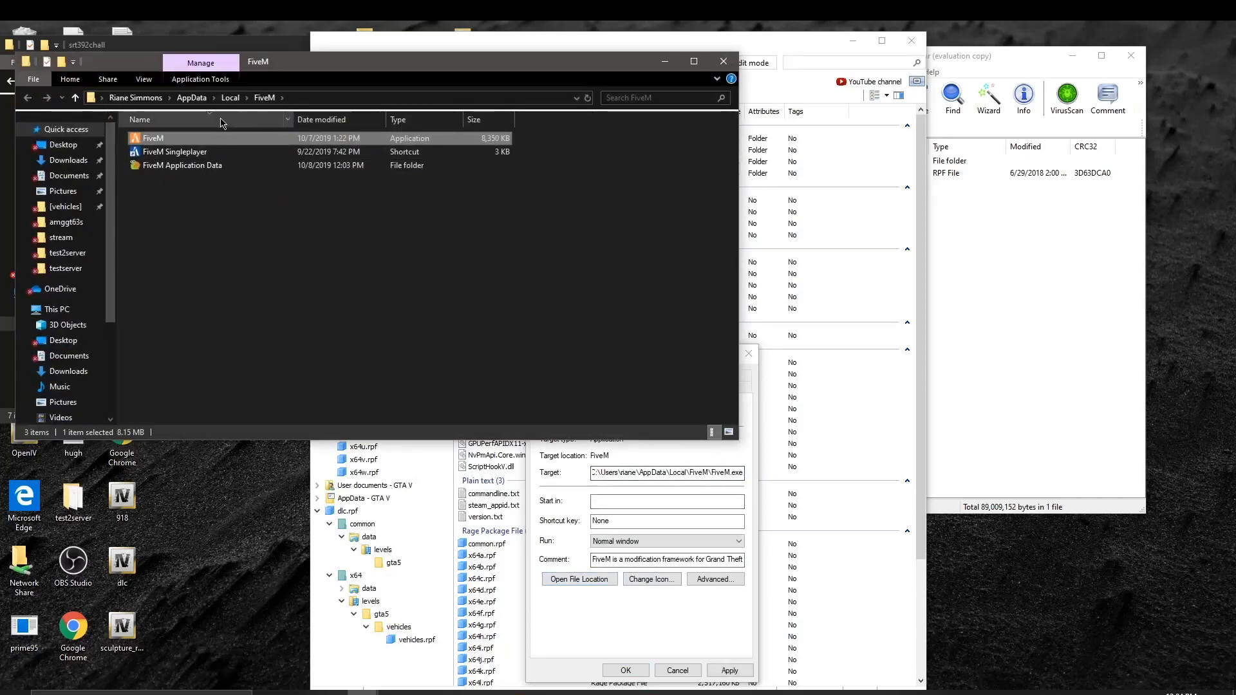
right_click(272, 106)
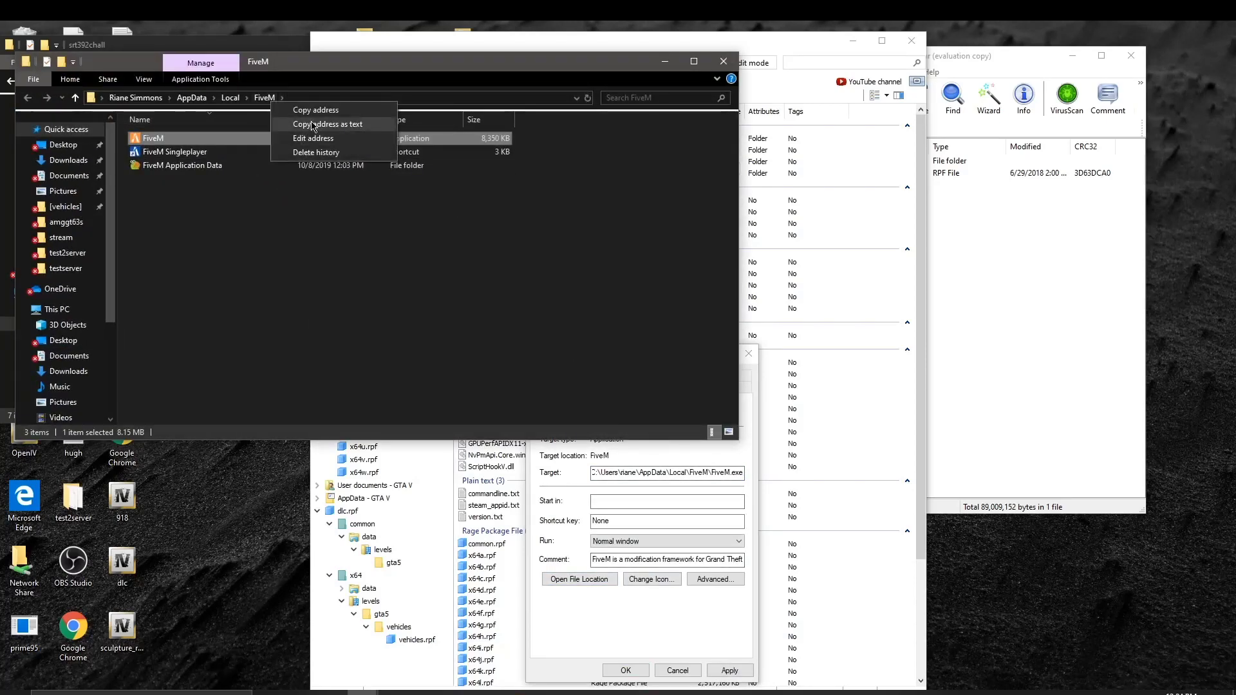
left_click(317, 110)
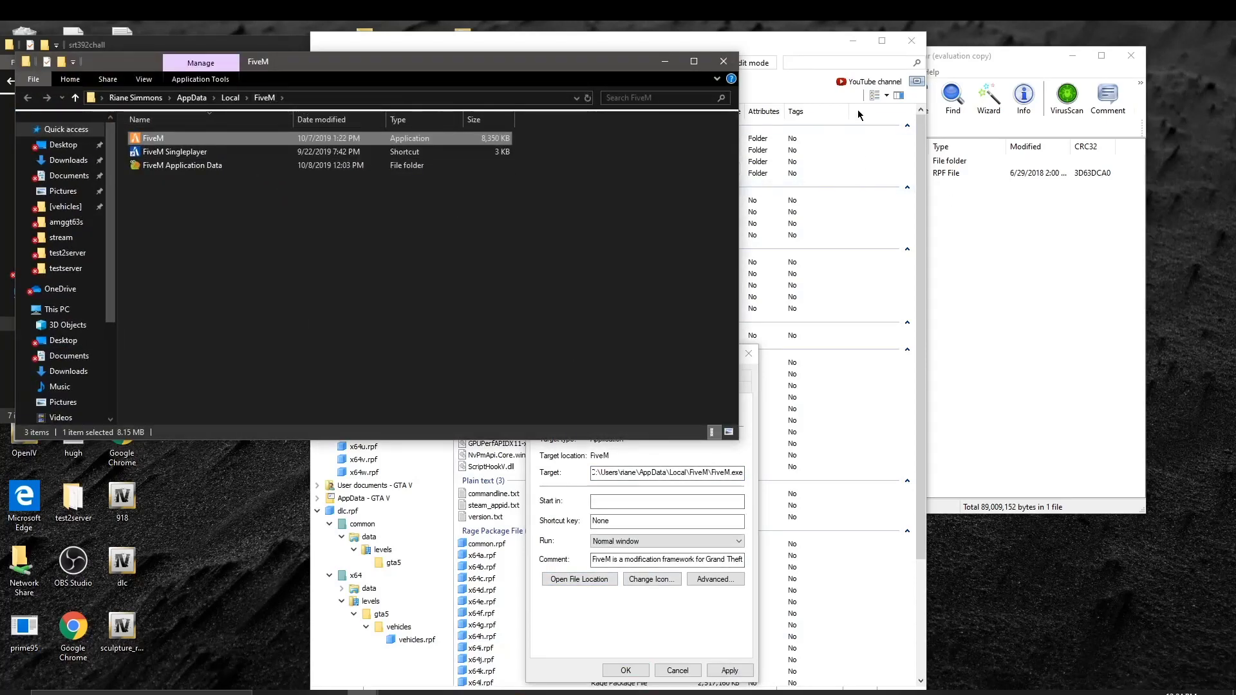
left_click(810, 75)
left_click(319, 82)
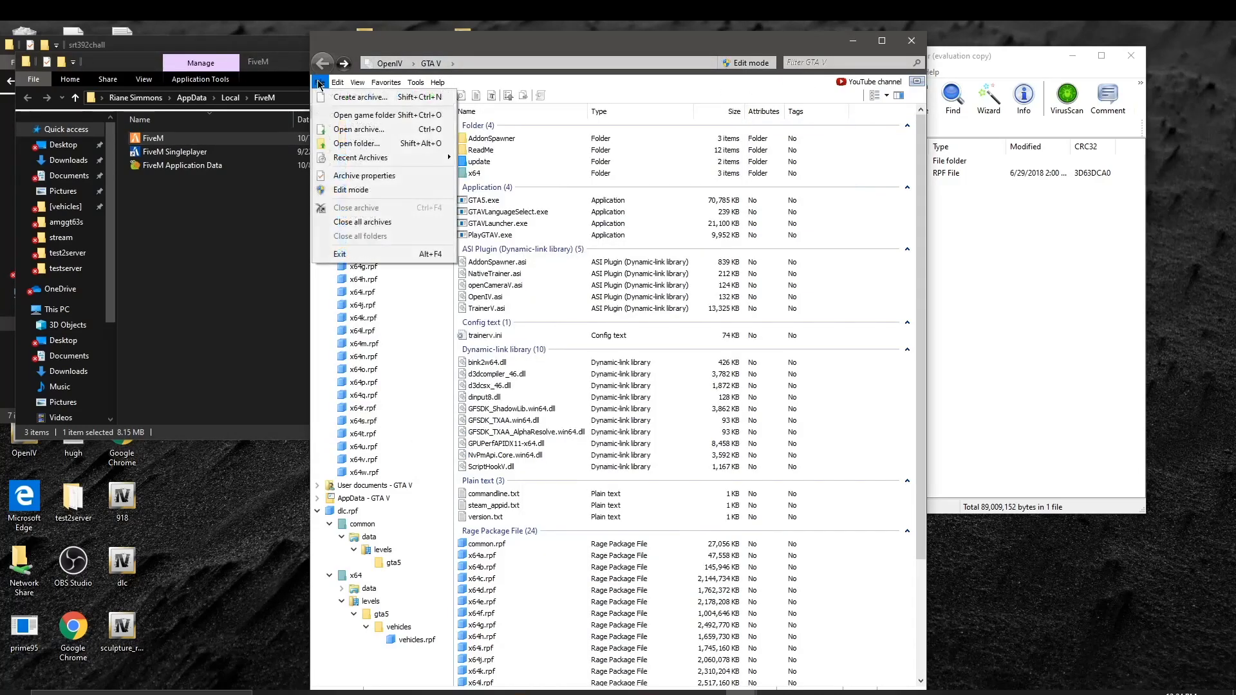
Step: Browse in OpenIV's folder picker to FiveM Application Data\mods\update\x64\dlcpacks
left_click(356, 143)
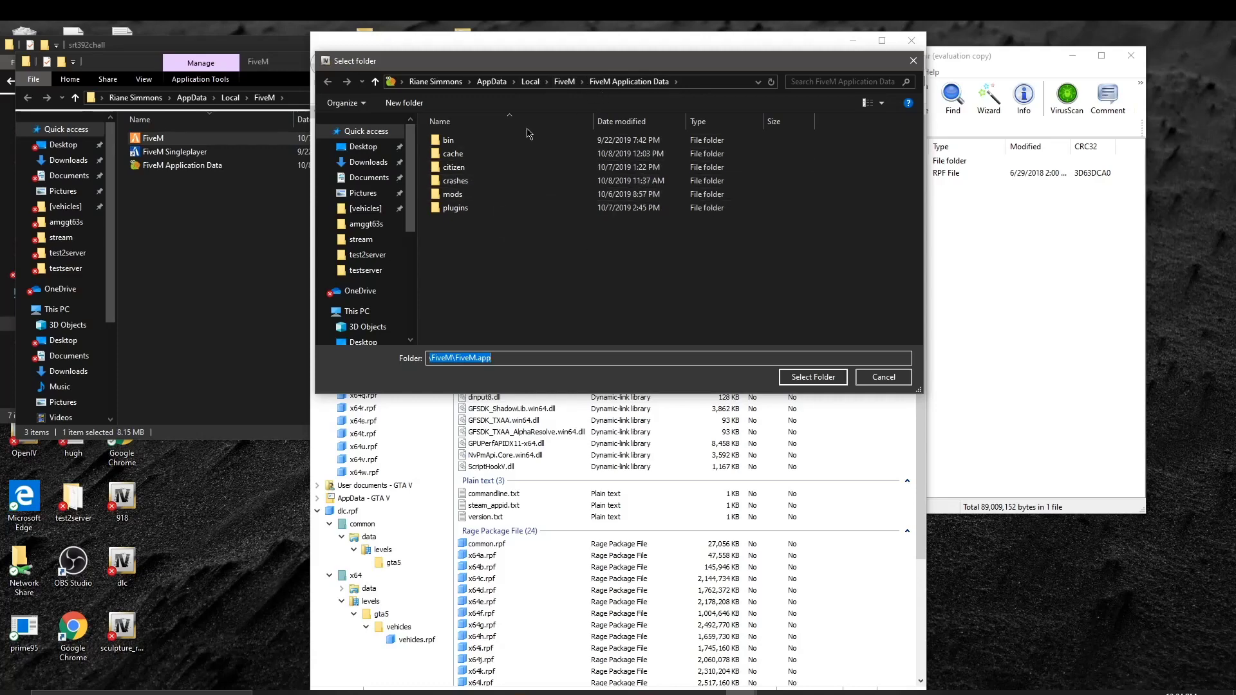
left_click(565, 83)
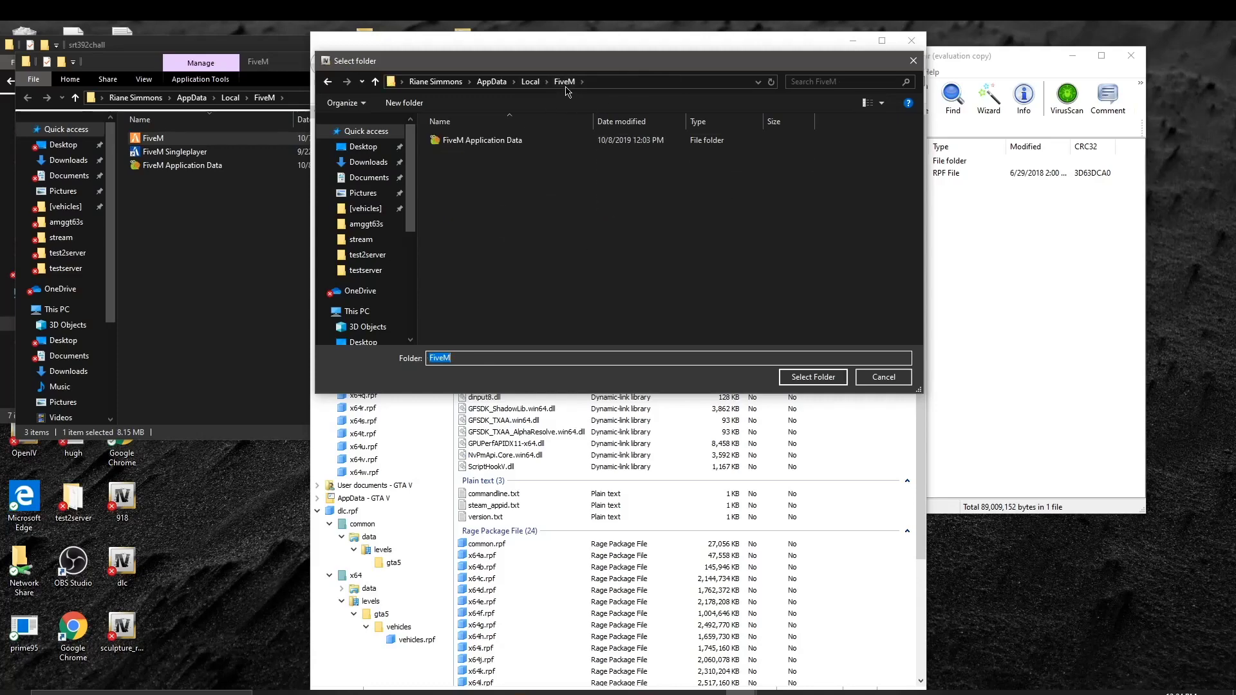
left_click(528, 140)
double_click(567, 147)
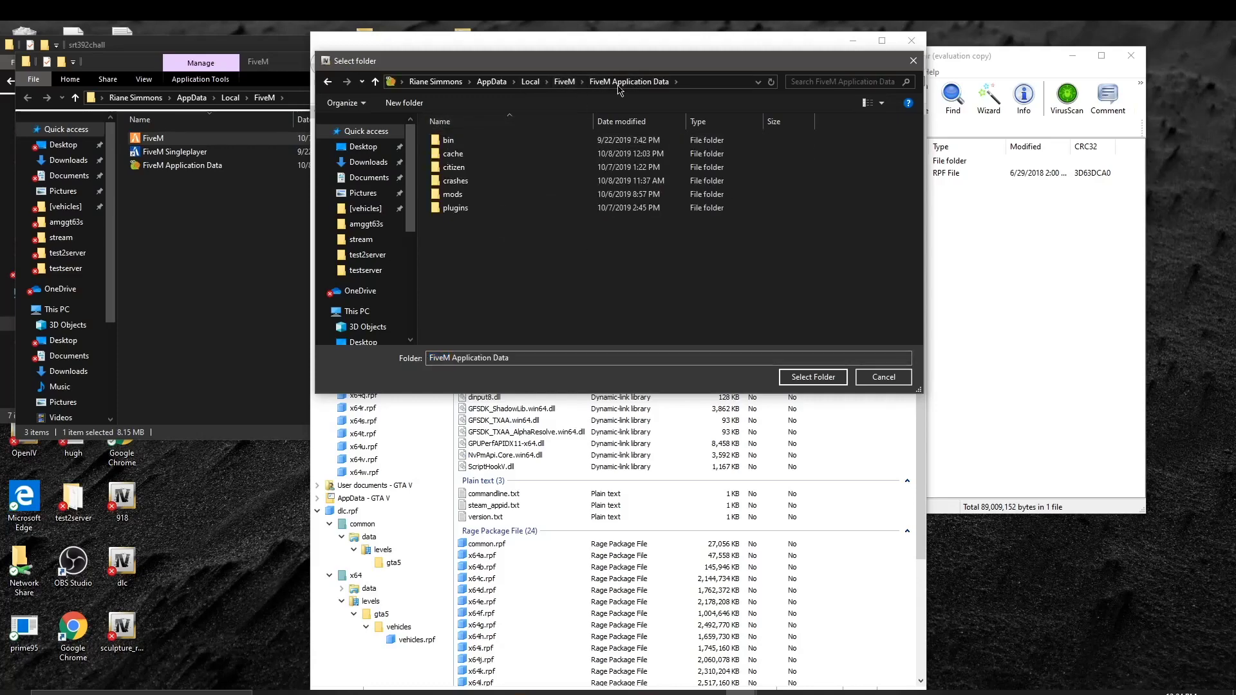
double_click(479, 193)
double_click(491, 141)
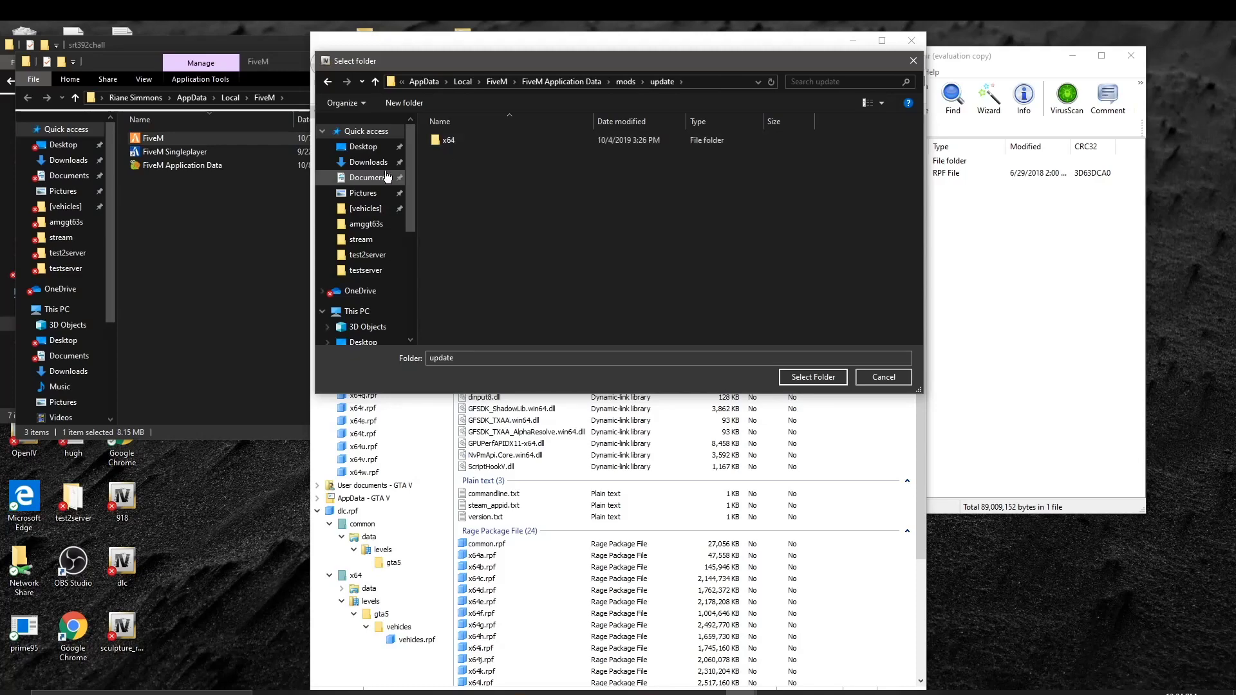
left_click(636, 84)
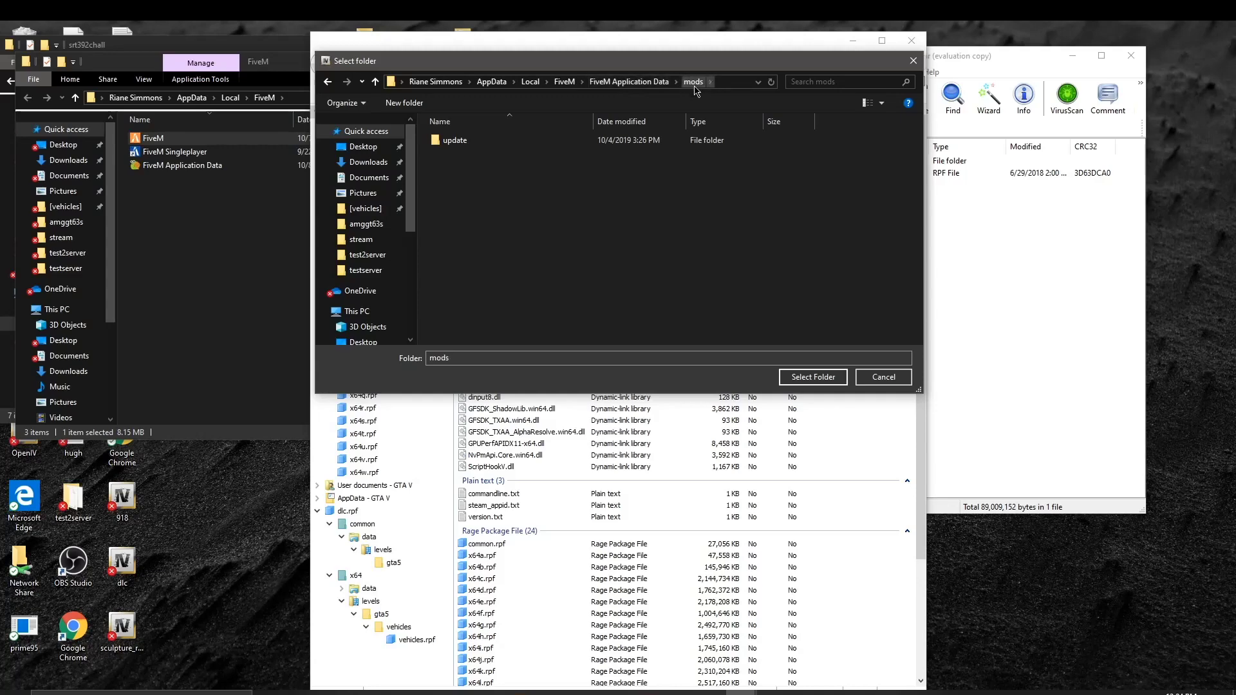
double_click(487, 139)
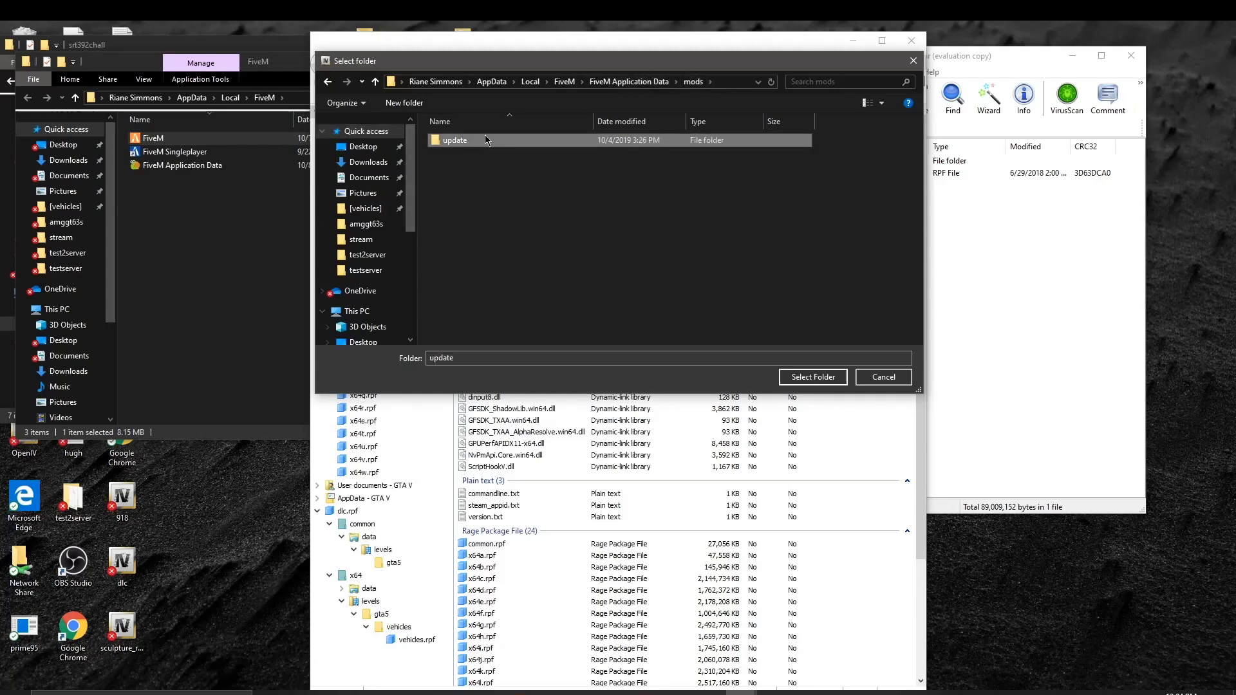
left_click(486, 140)
double_click(486, 139)
double_click(489, 153)
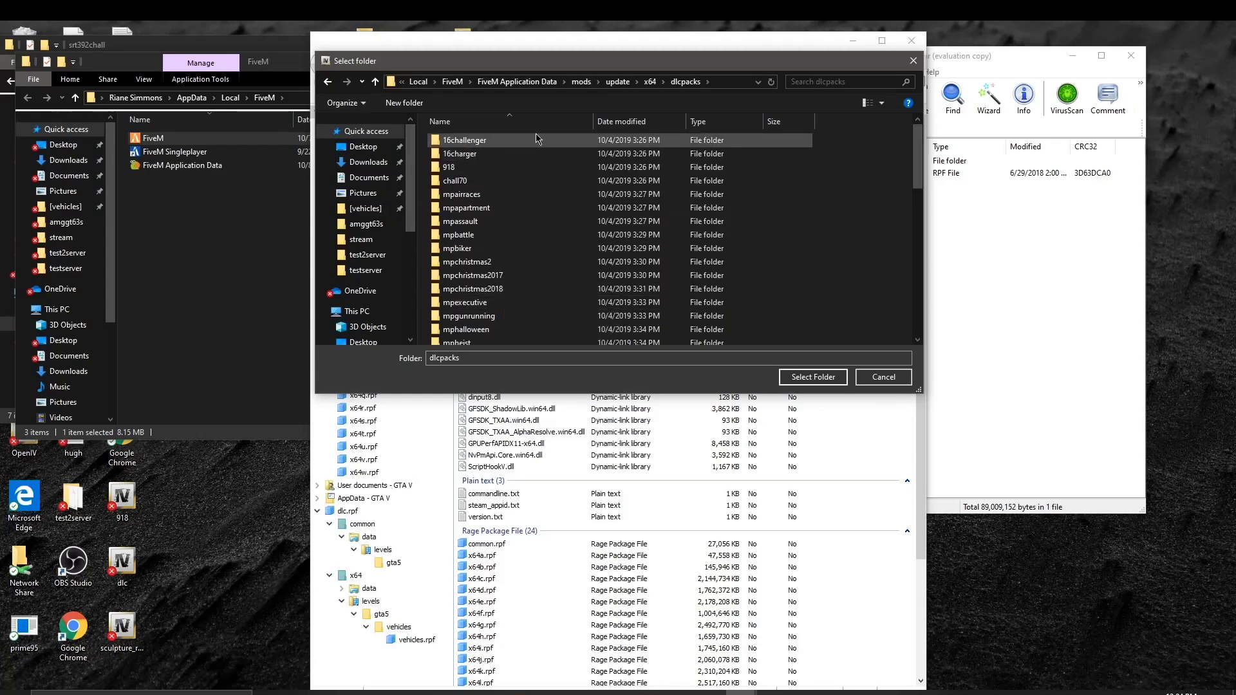
Step: Peek into patchday4ng, then back out and select the mods folder to open in OpenIV
left_click_drag(656, 155, 703, 157)
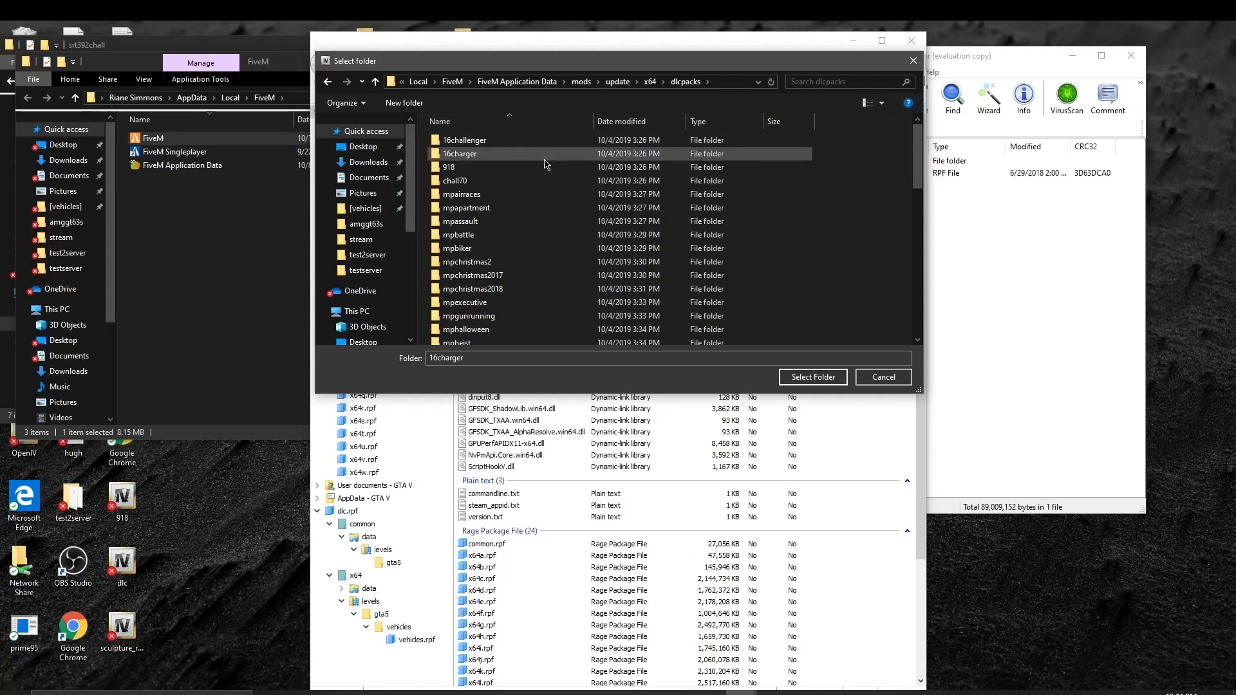
scroll(875, 259, "down", 8)
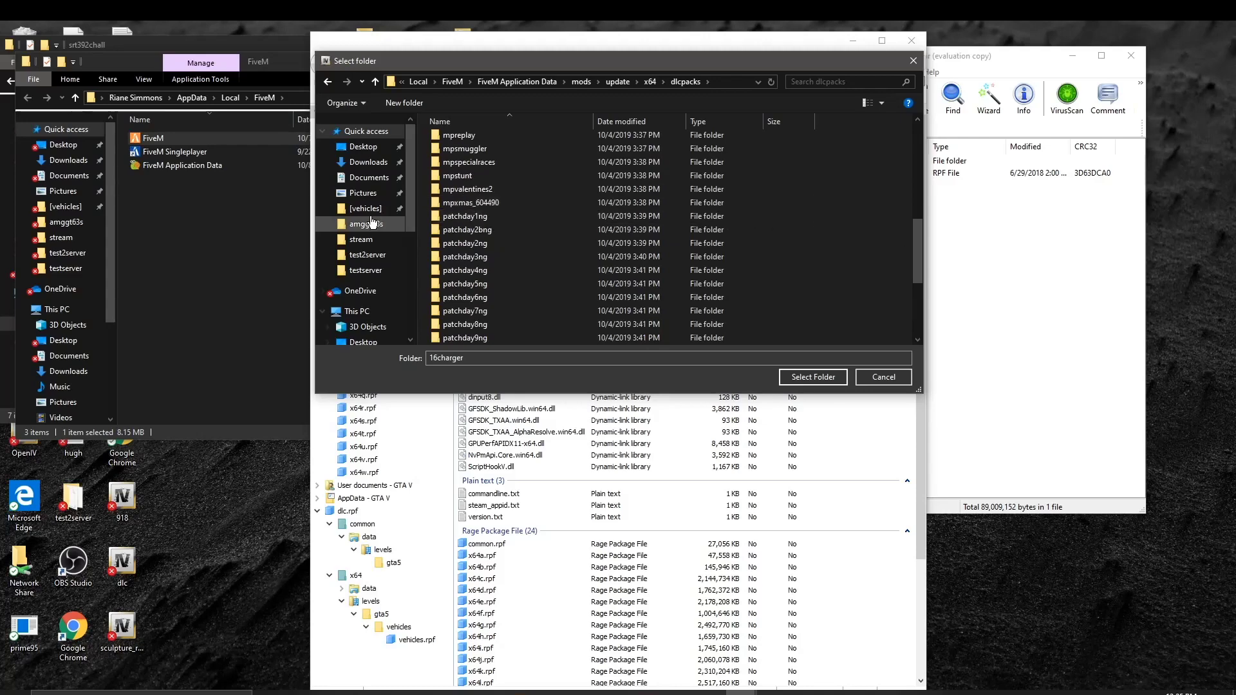
double_click(489, 271)
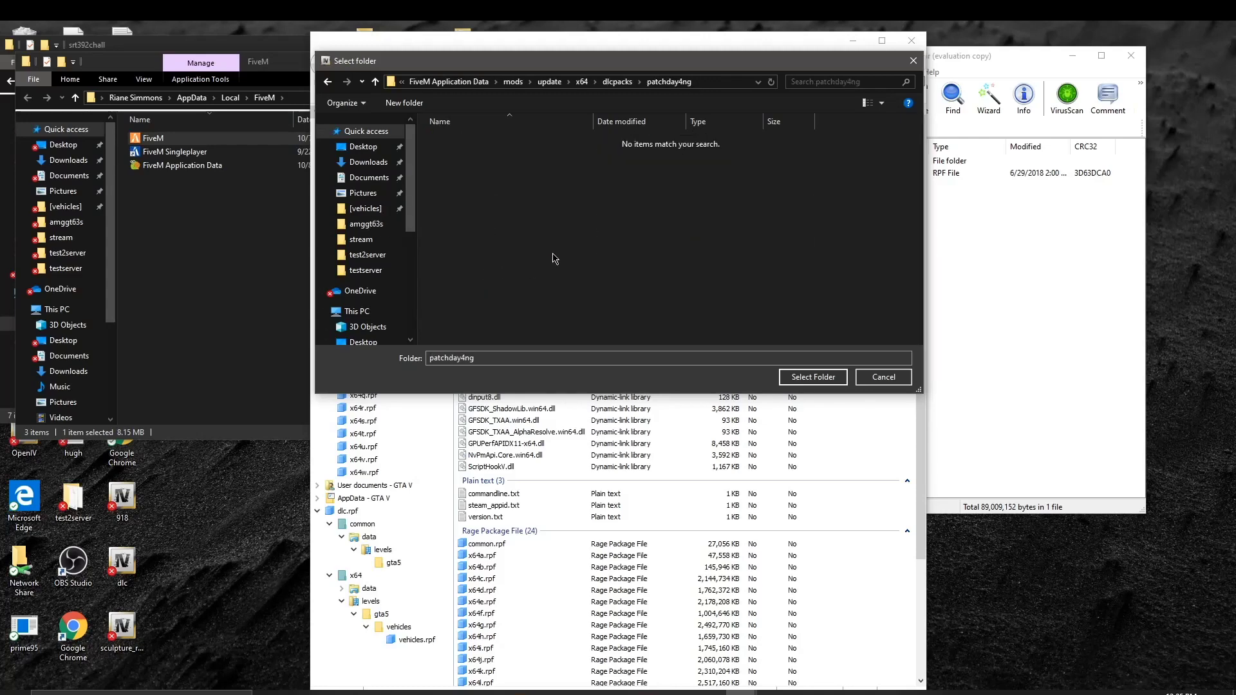
left_click(328, 81)
left_click(328, 82)
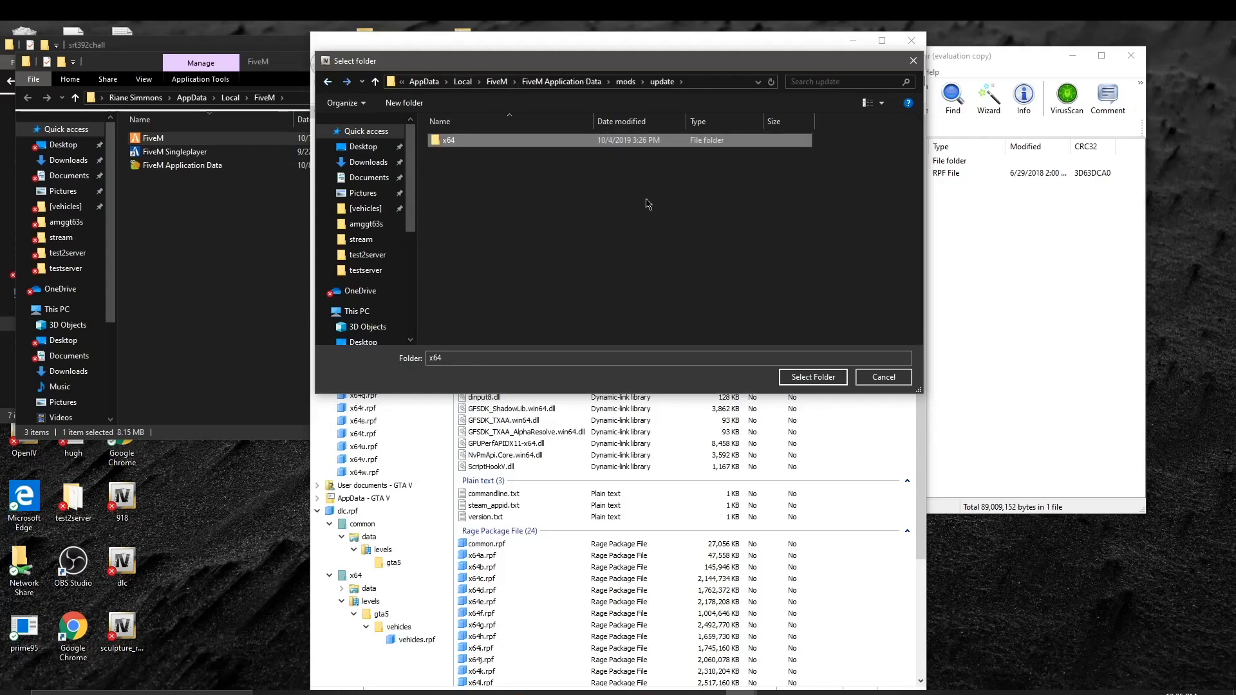
left_click(327, 82)
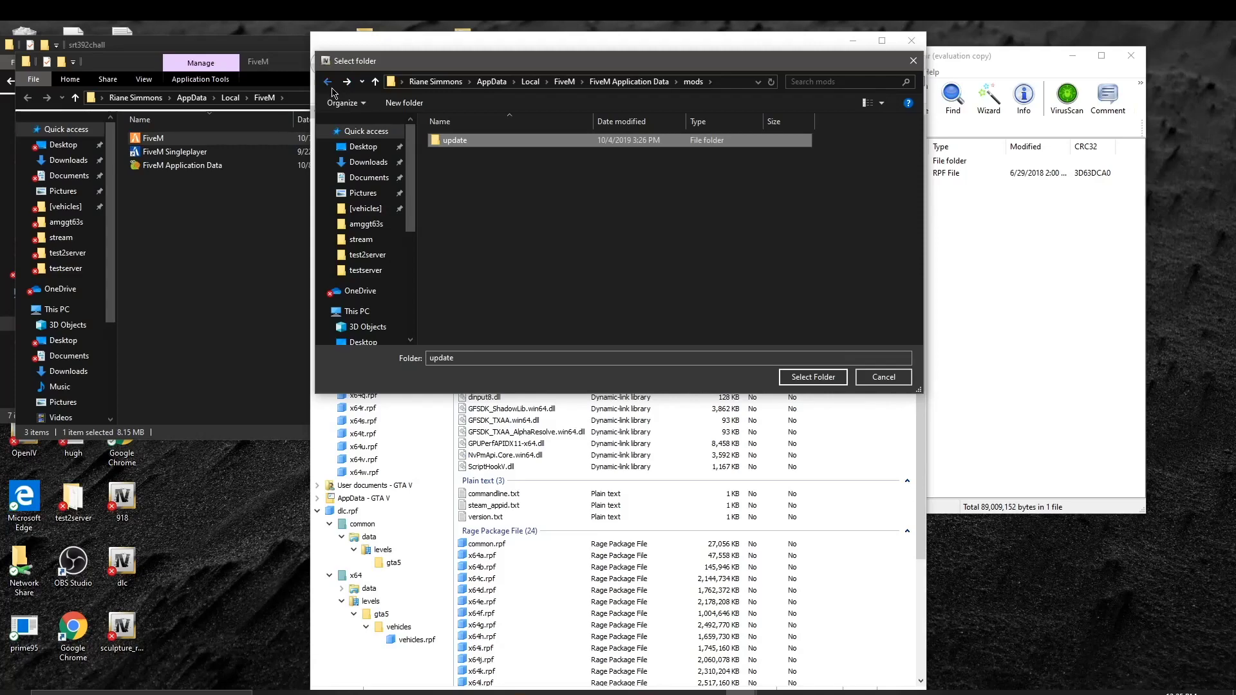
left_click(329, 84)
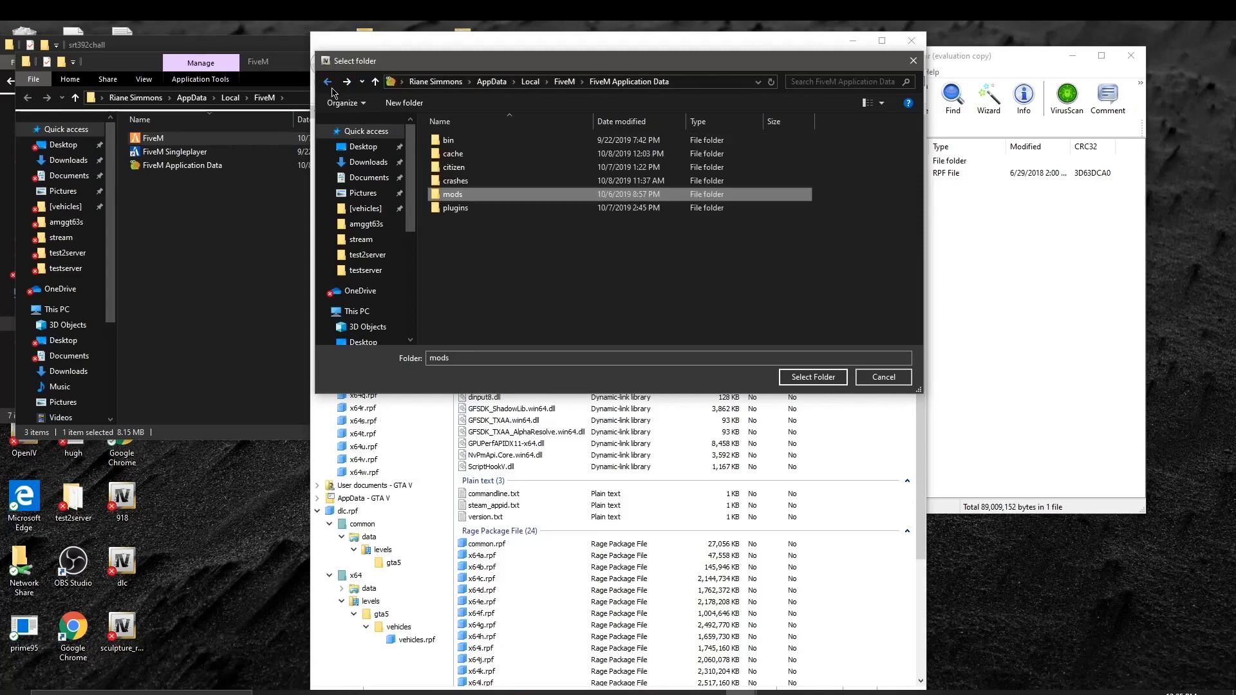
left_click(814, 377)
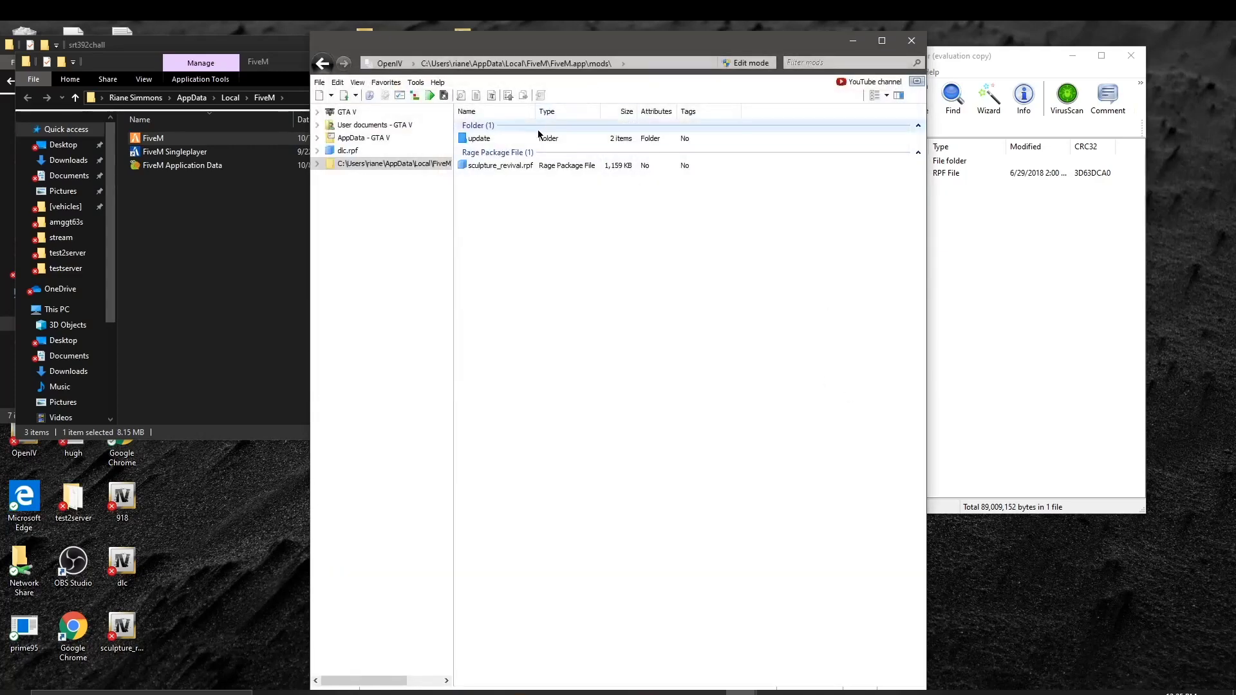
Step: Navigate into mods\update\x64\dlcpacks and scroll down to the patchday packs
double_click(503, 130)
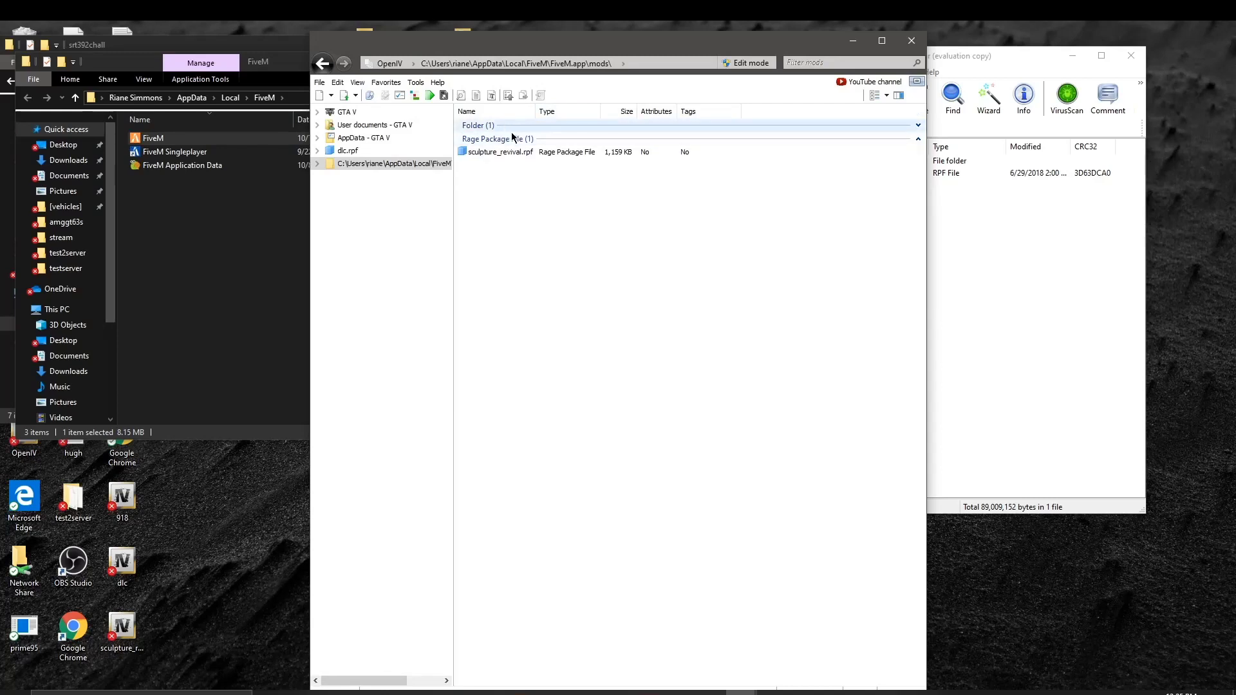
double_click(513, 125)
double_click(517, 138)
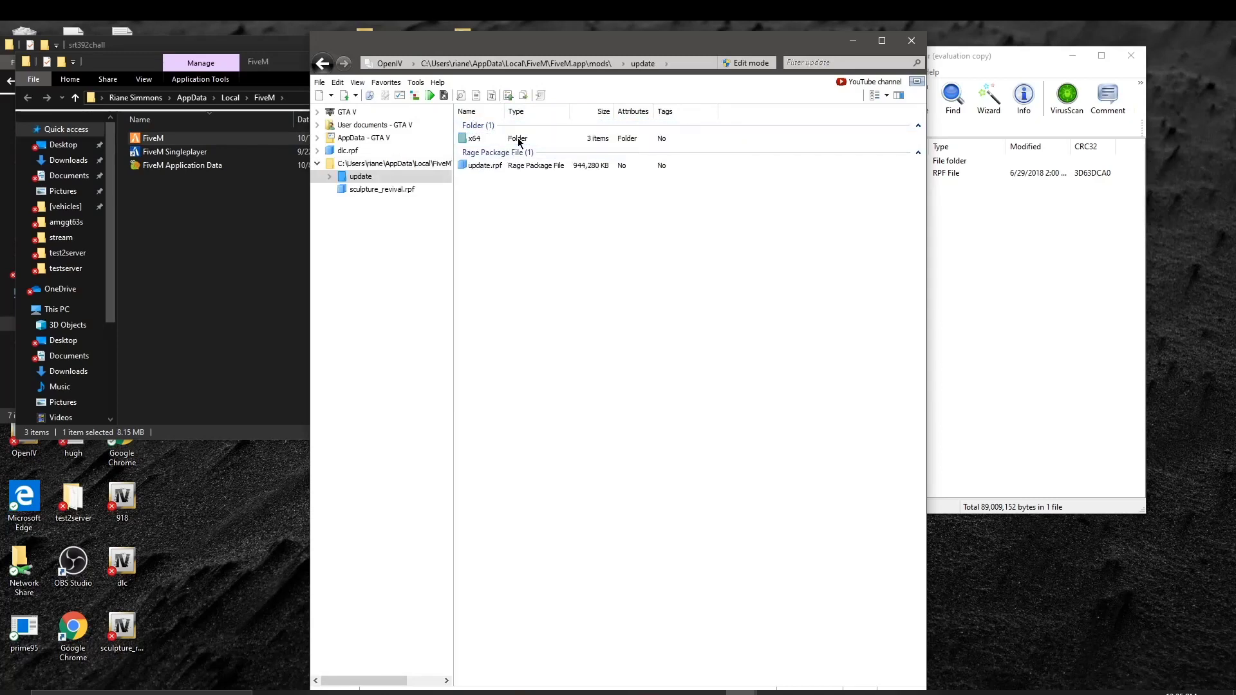
left_click(519, 141)
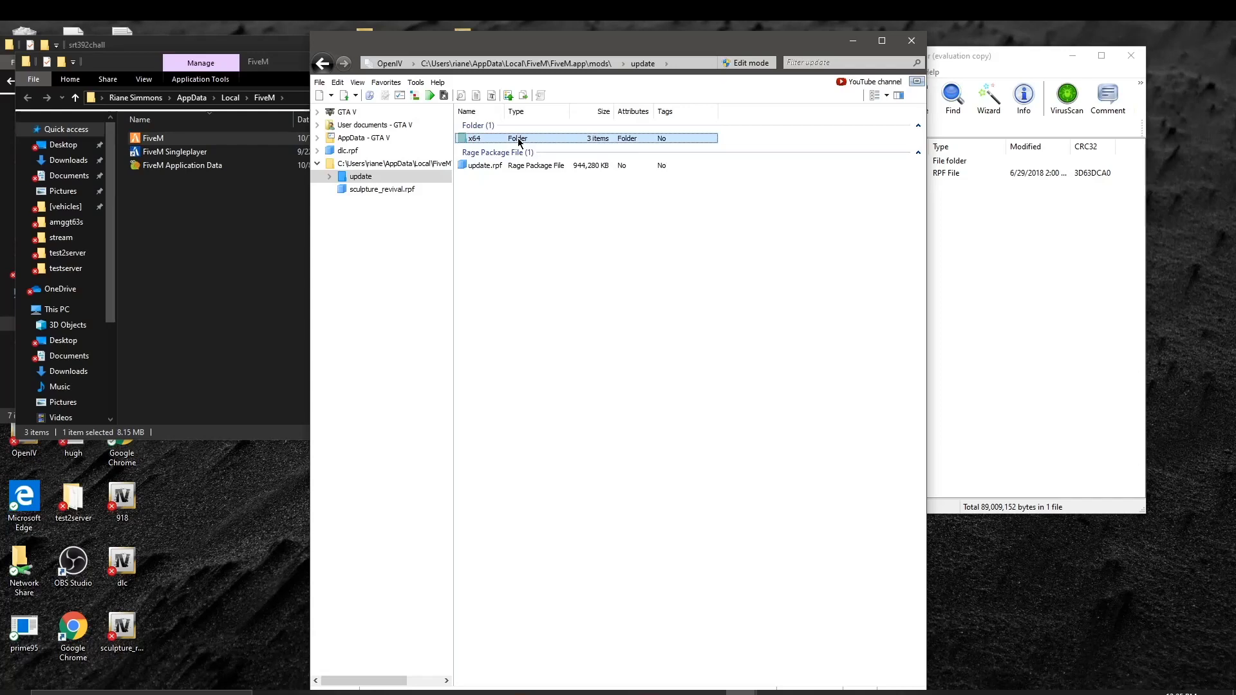
double_click(519, 139)
double_click(518, 150)
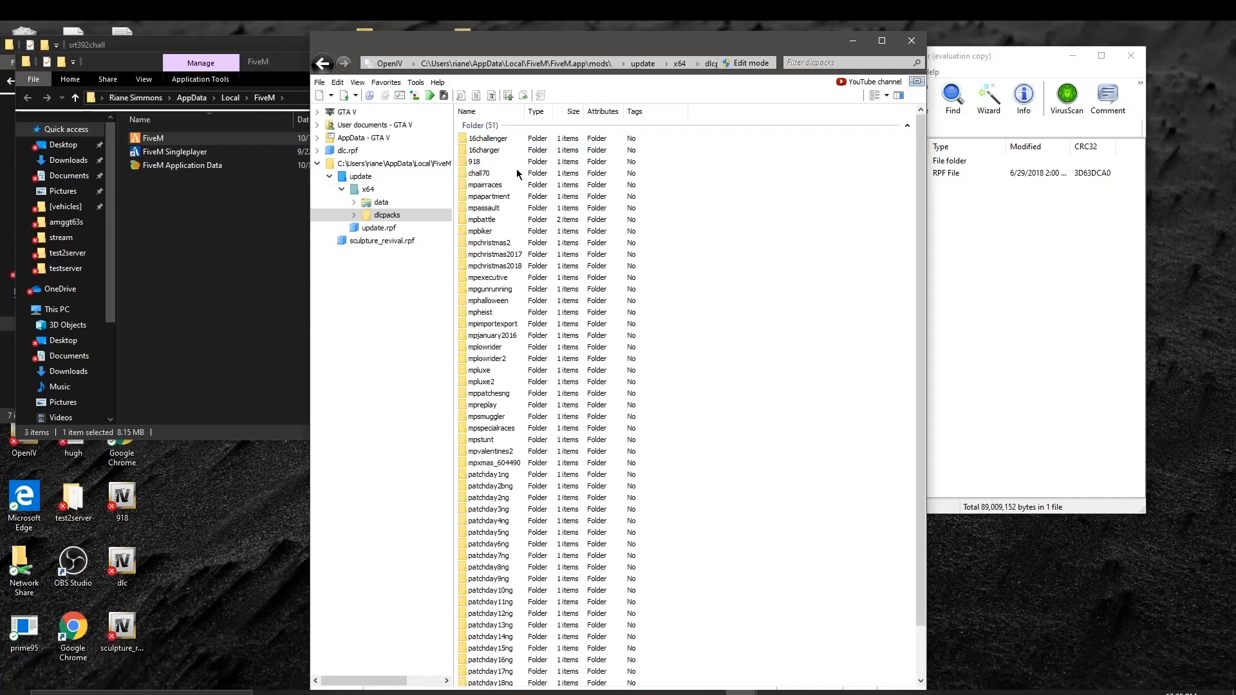
scroll(533, 403, "down", 3)
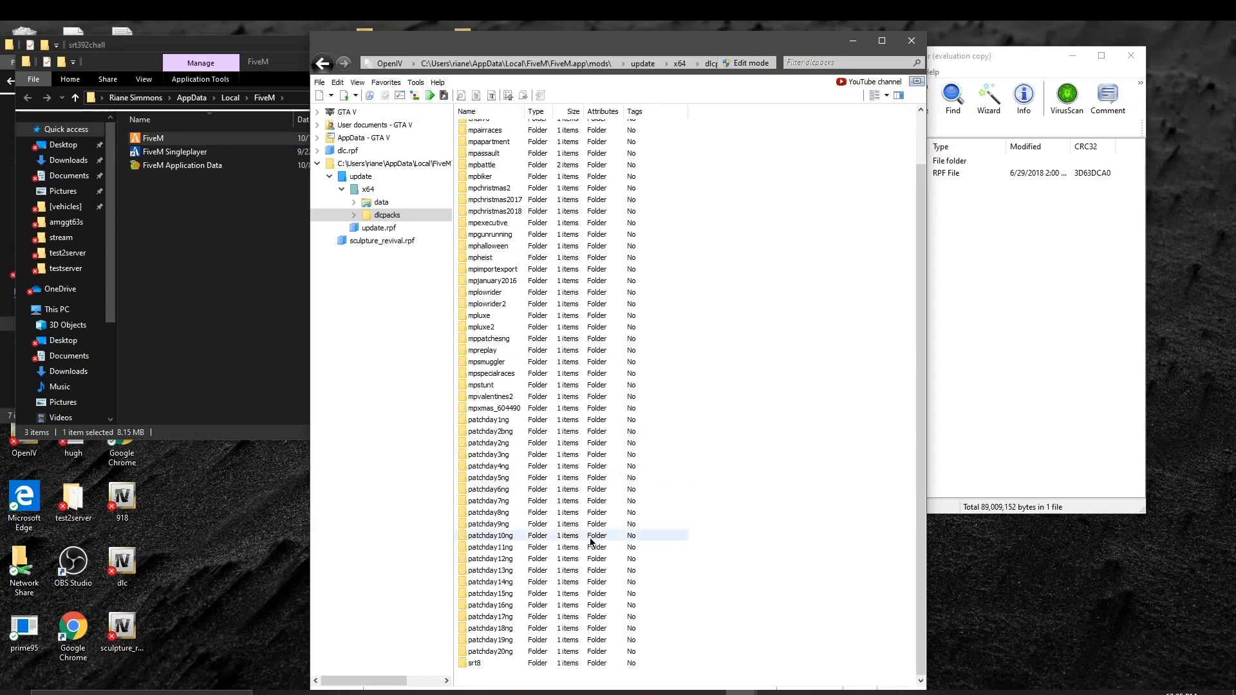
Step: Inspect patchday6ng's dlc.rpf down to x64\levels\gta5, then return to dlcpacks
double_click(502, 489)
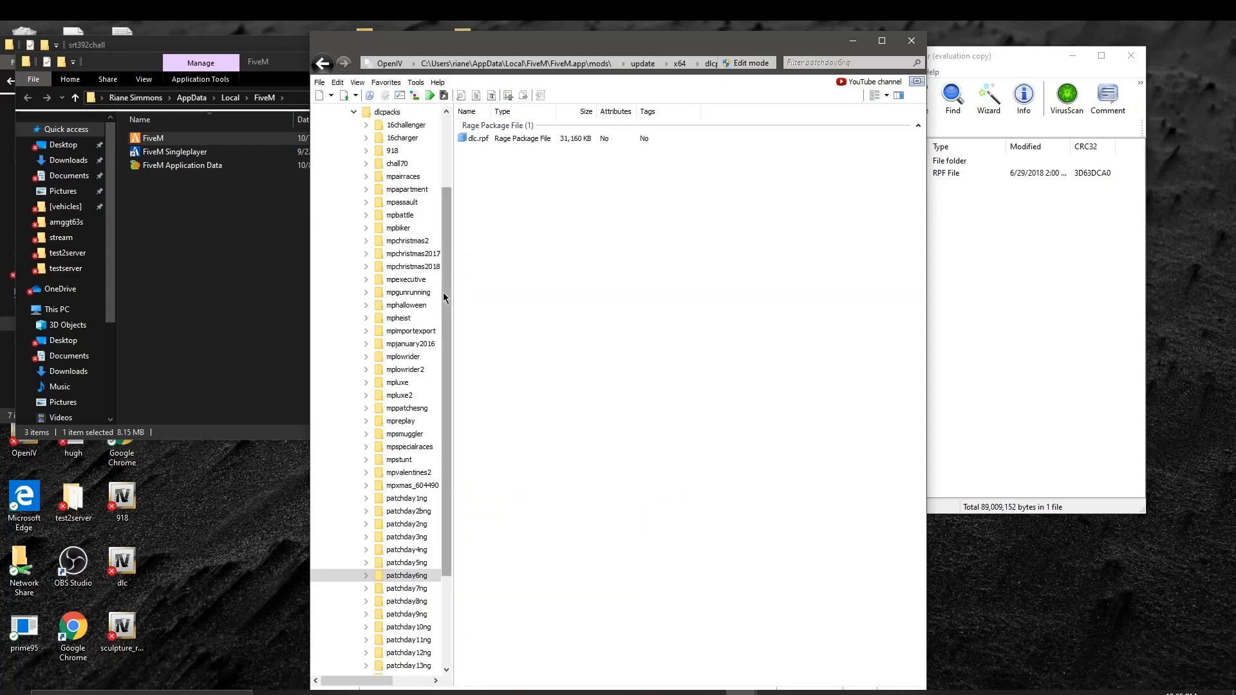
left_click(508, 138)
double_click(507, 139)
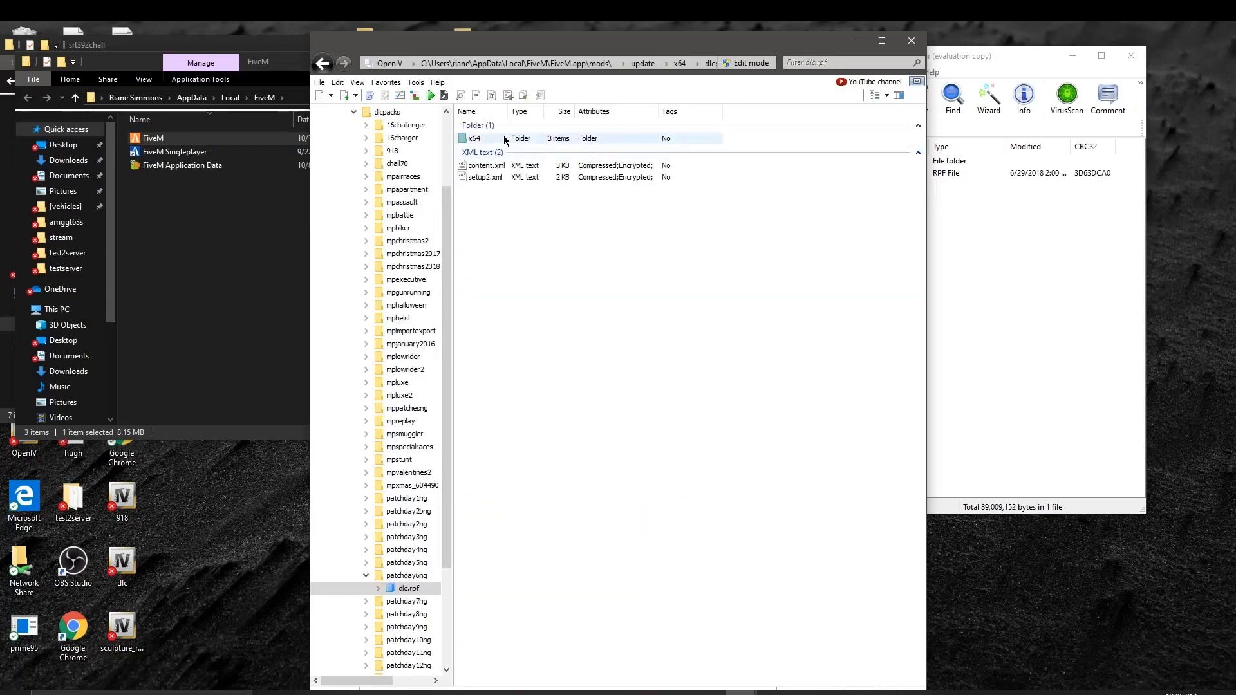
double_click(508, 139)
double_click(511, 150)
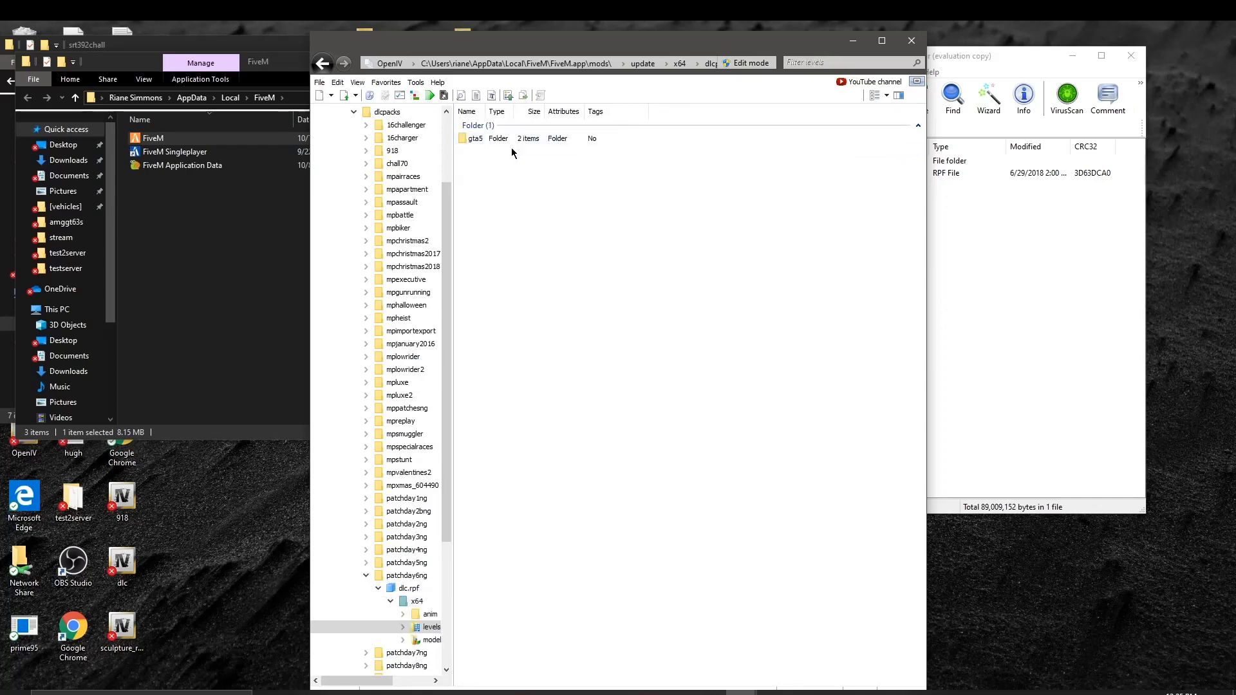
double_click(508, 138)
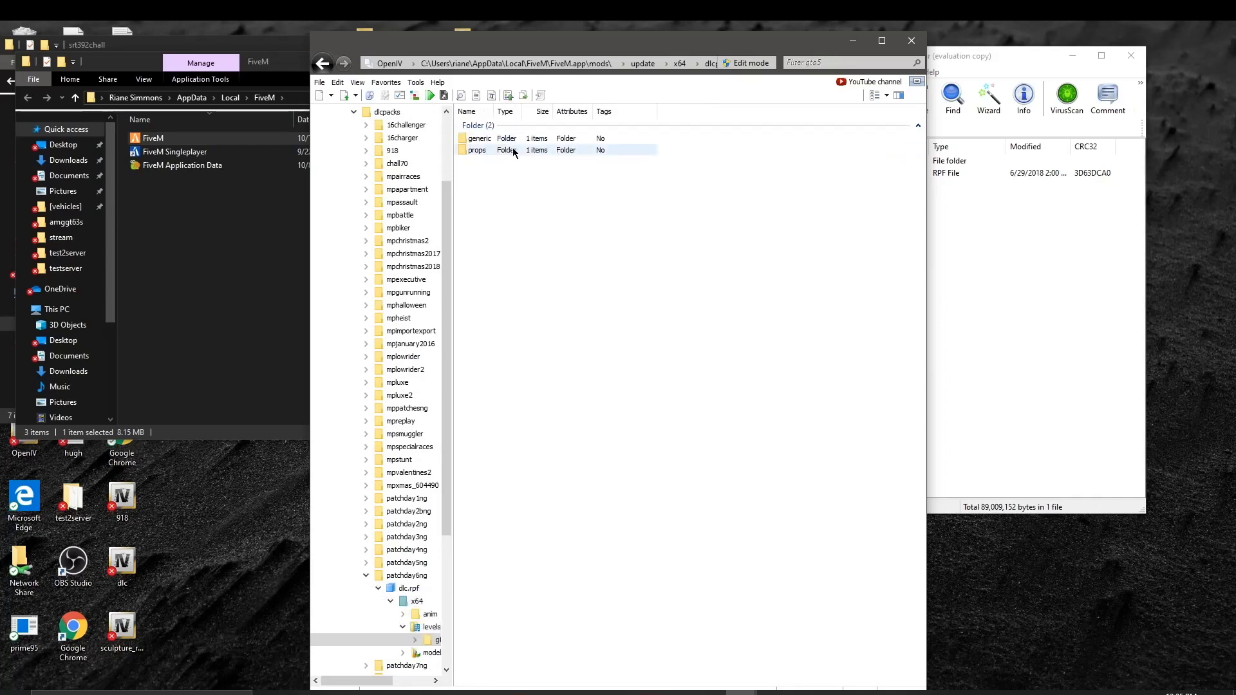
left_click(323, 64)
left_click(323, 65)
left_click(322, 65)
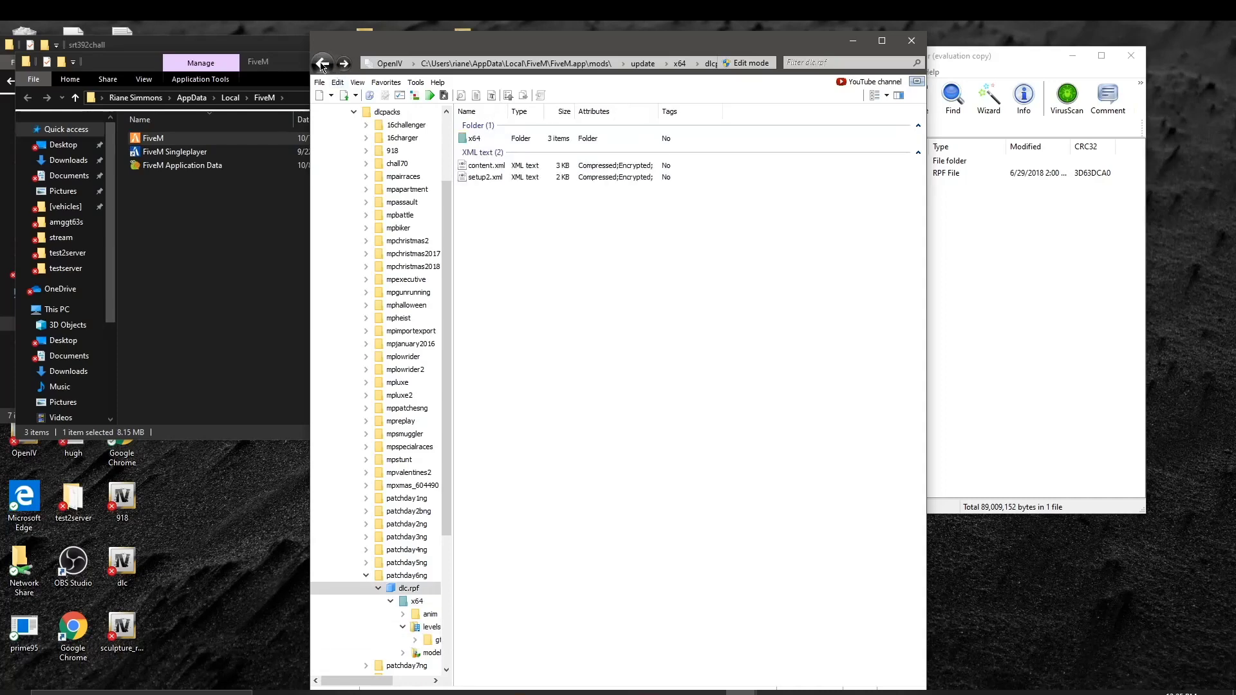
left_click(323, 64)
left_click(322, 64)
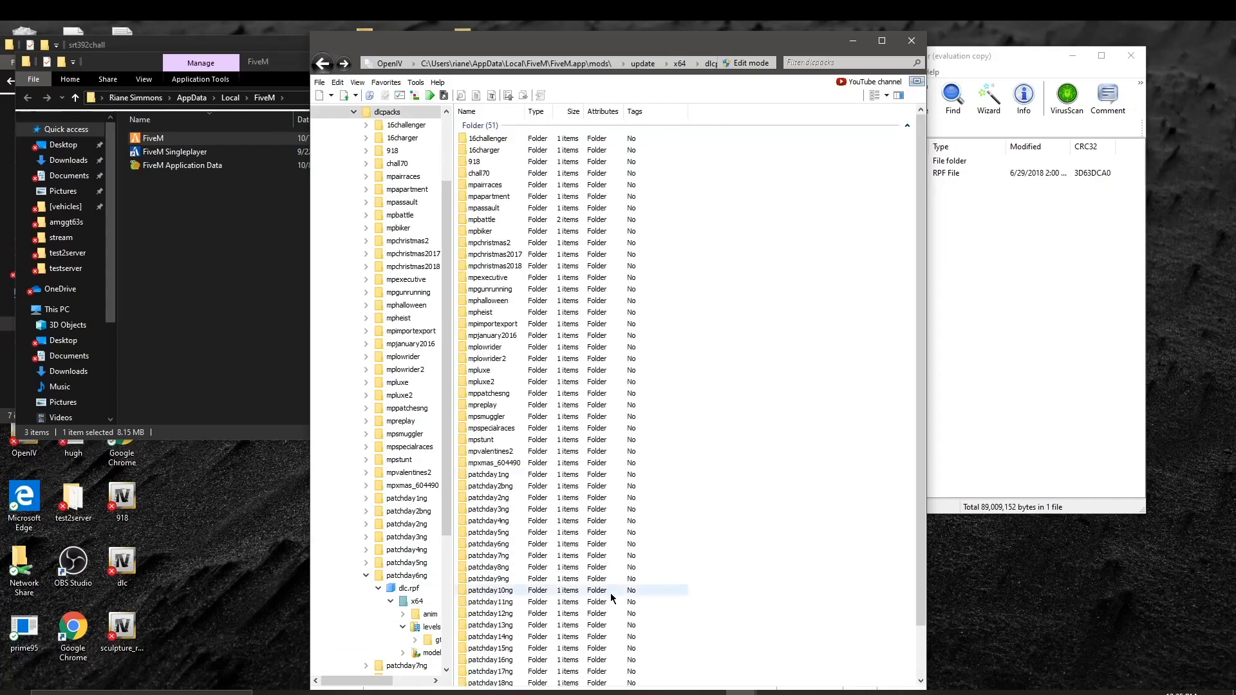
Step: Inspect the vehicle files in patchday5ng's vehicles.rpf, then return to dlcpacks
double_click(511, 536)
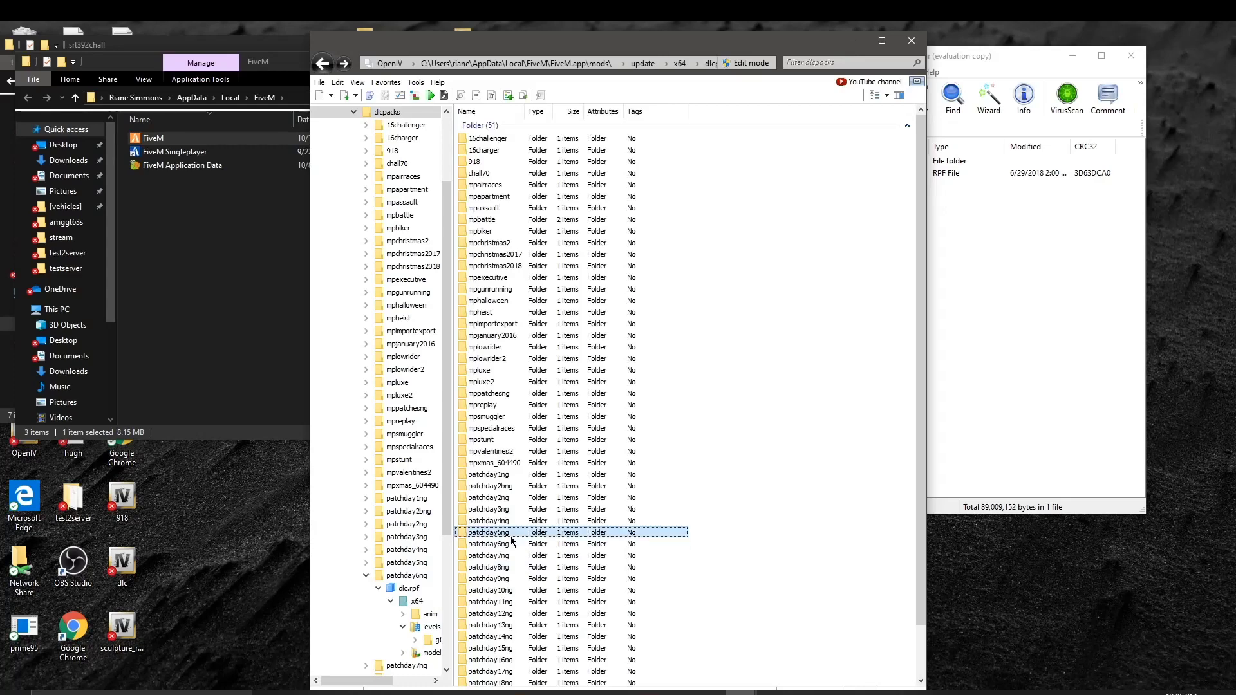
double_click(539, 141)
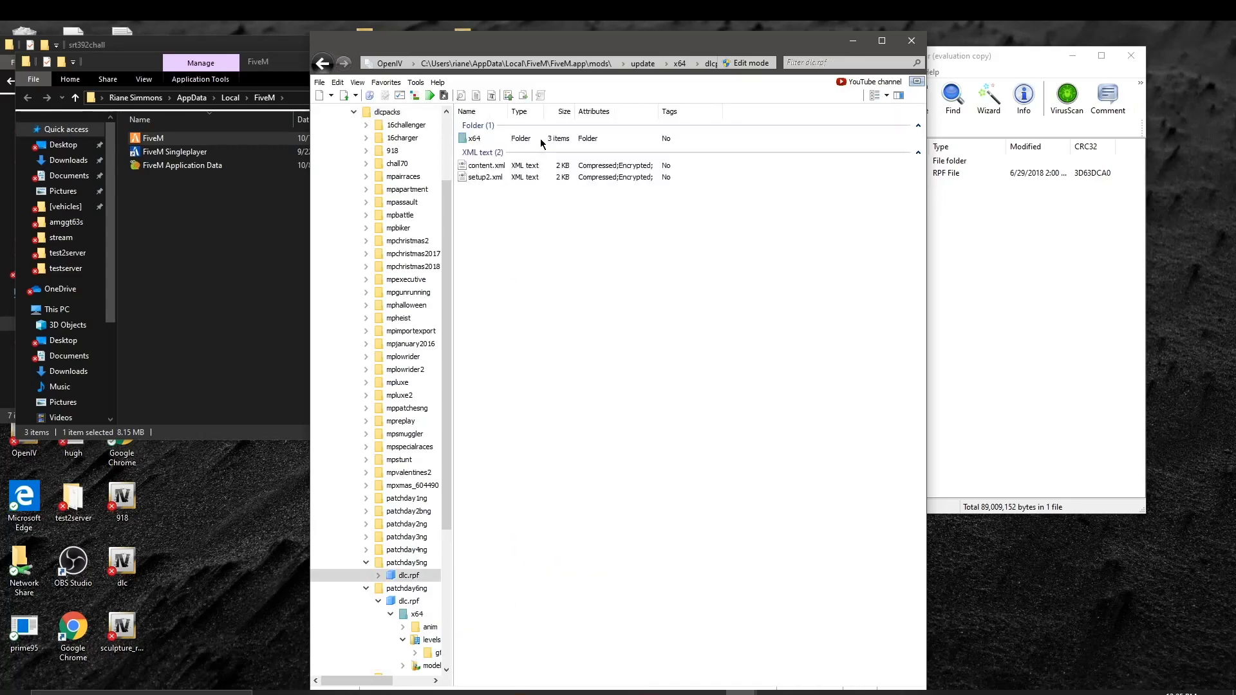
double_click(539, 138)
double_click(537, 151)
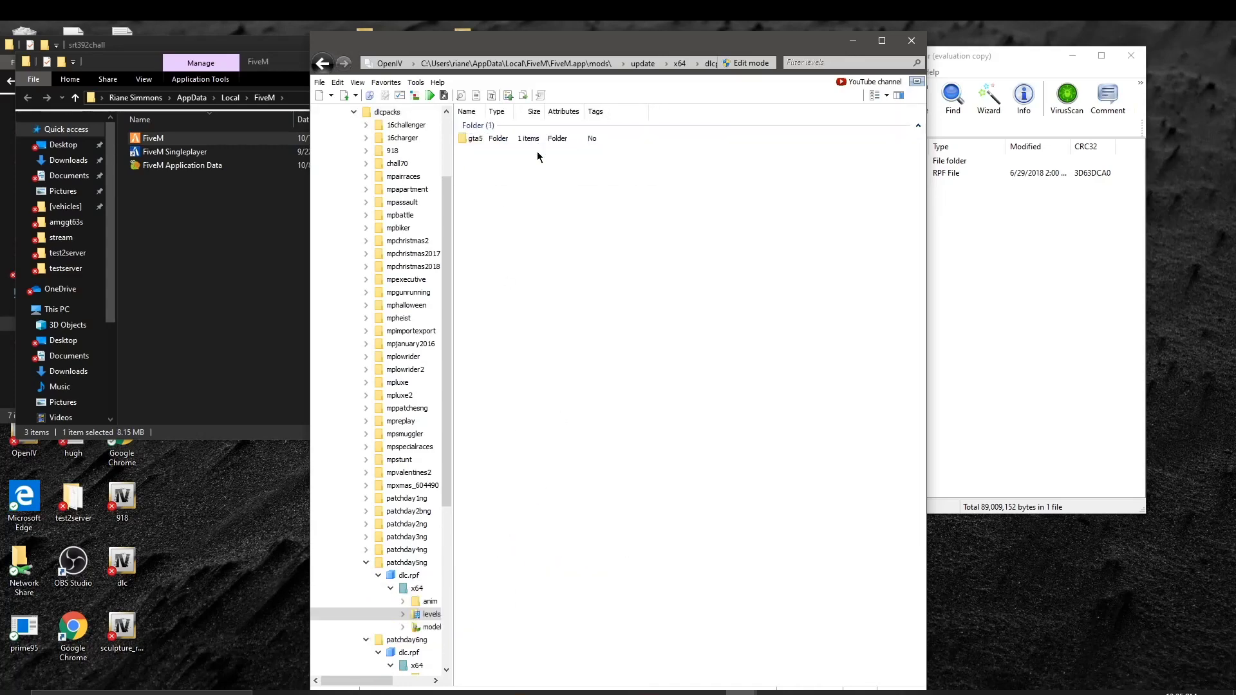
double_click(537, 141)
double_click(537, 141)
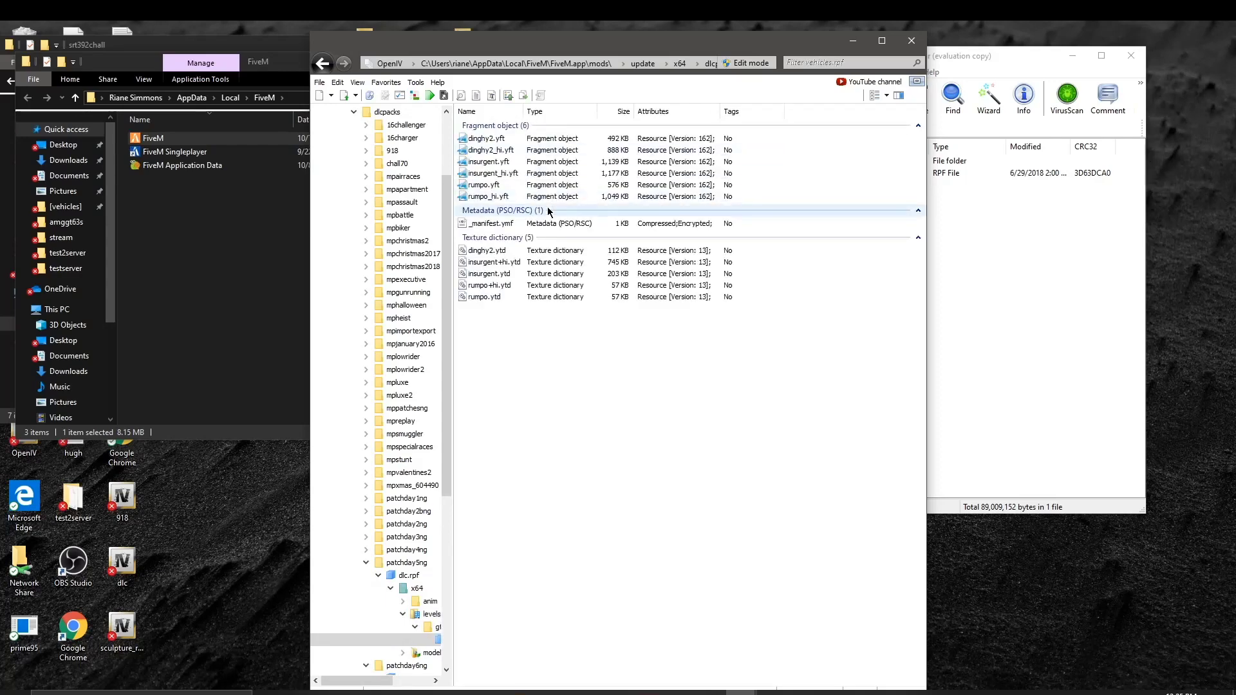
left_click(322, 62)
left_click(325, 65)
left_click(325, 66)
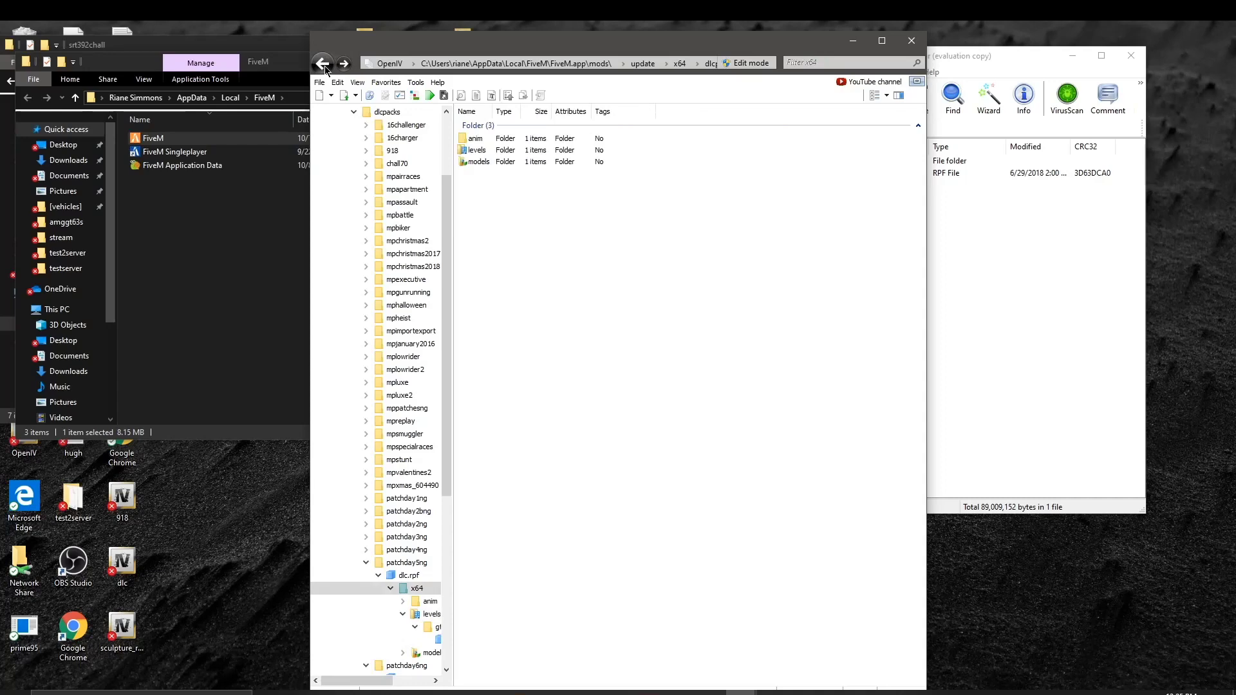
left_click(325, 67)
left_click(326, 68)
left_click(324, 65)
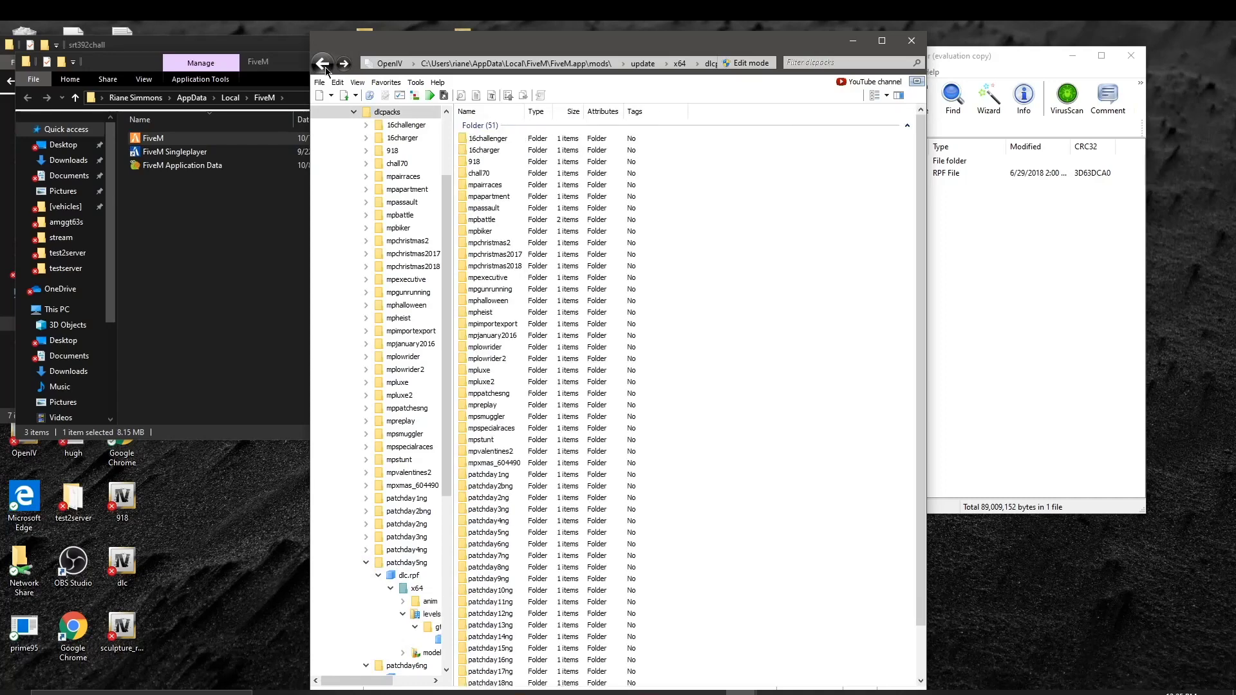
Step: Inspect the 182 fragments in patchday3ng's vehicles.rpf, then return to dlcpacks
double_click(513, 509)
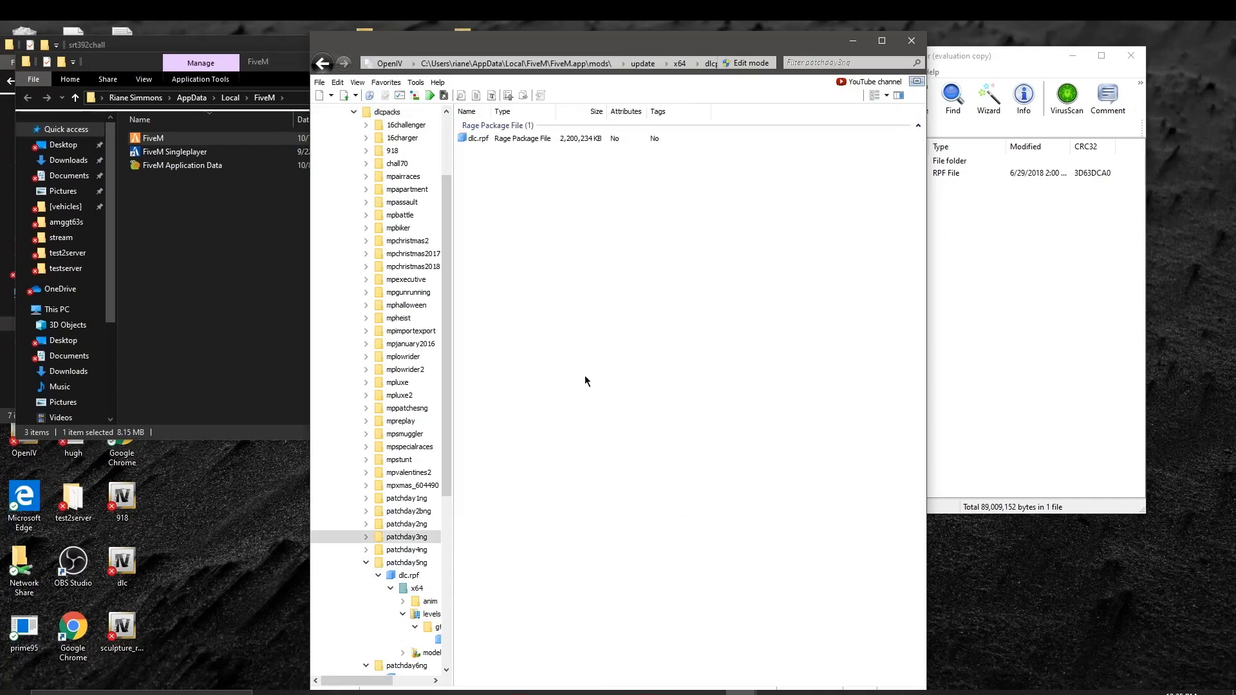
double_click(566, 143)
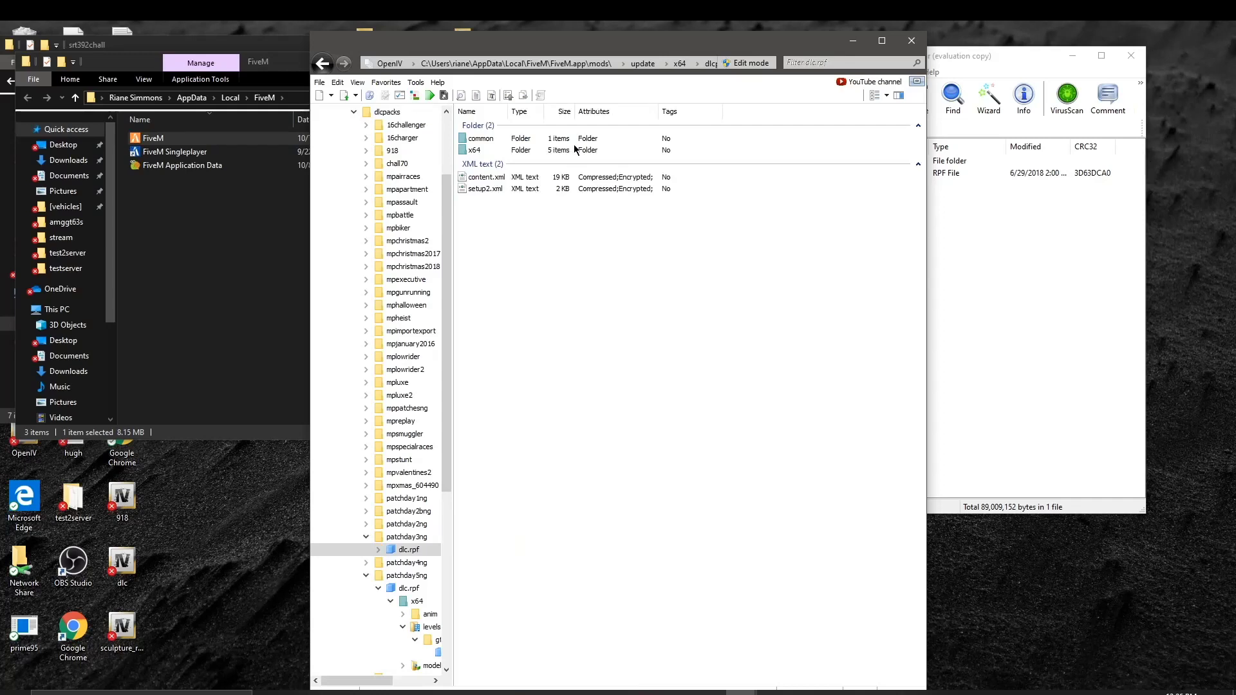
double_click(576, 149)
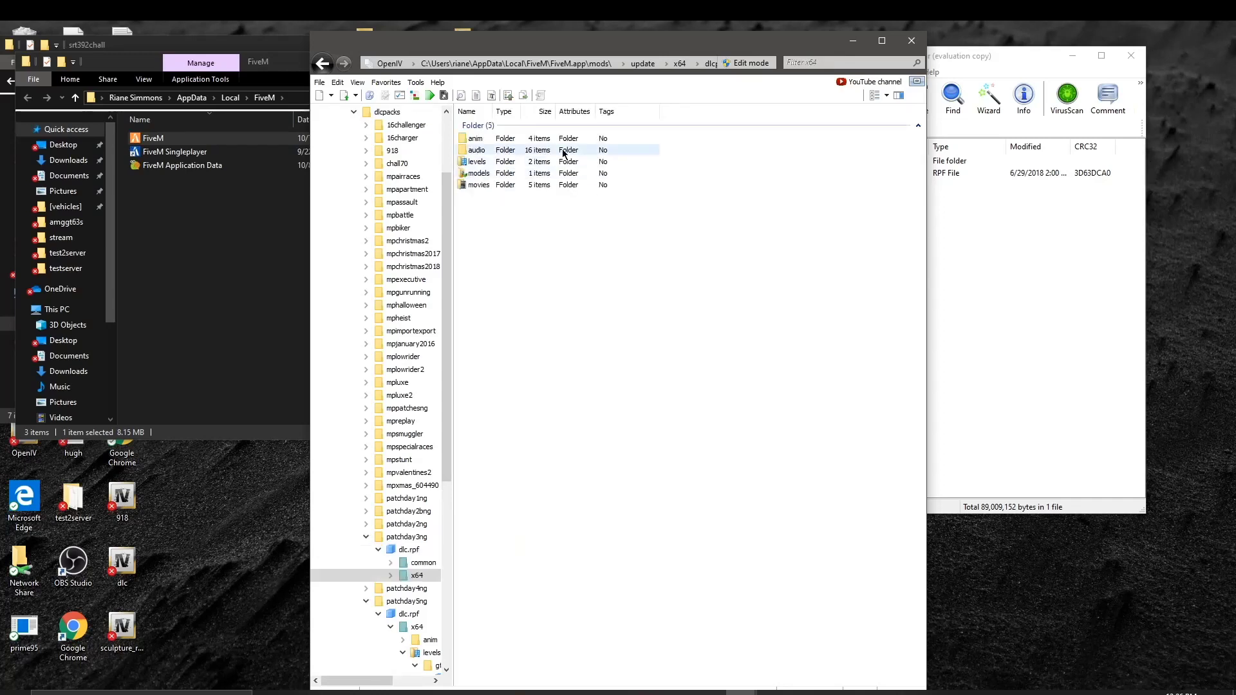
double_click(557, 161)
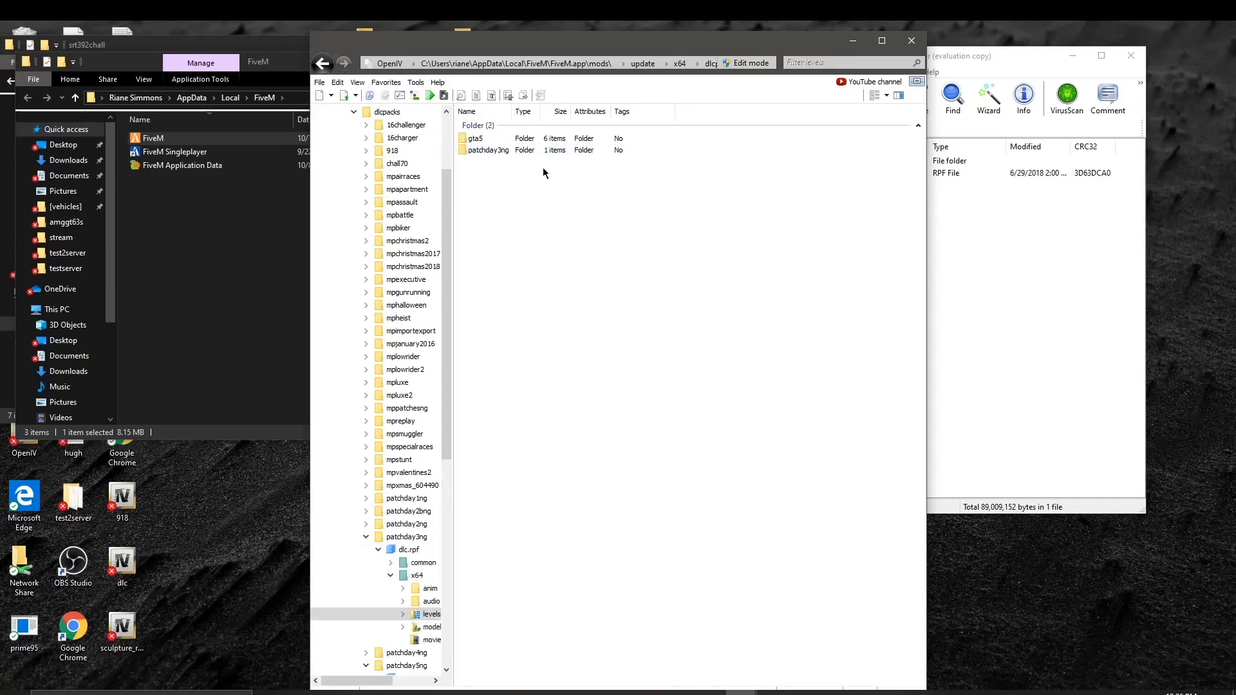
double_click(509, 139)
double_click(534, 211)
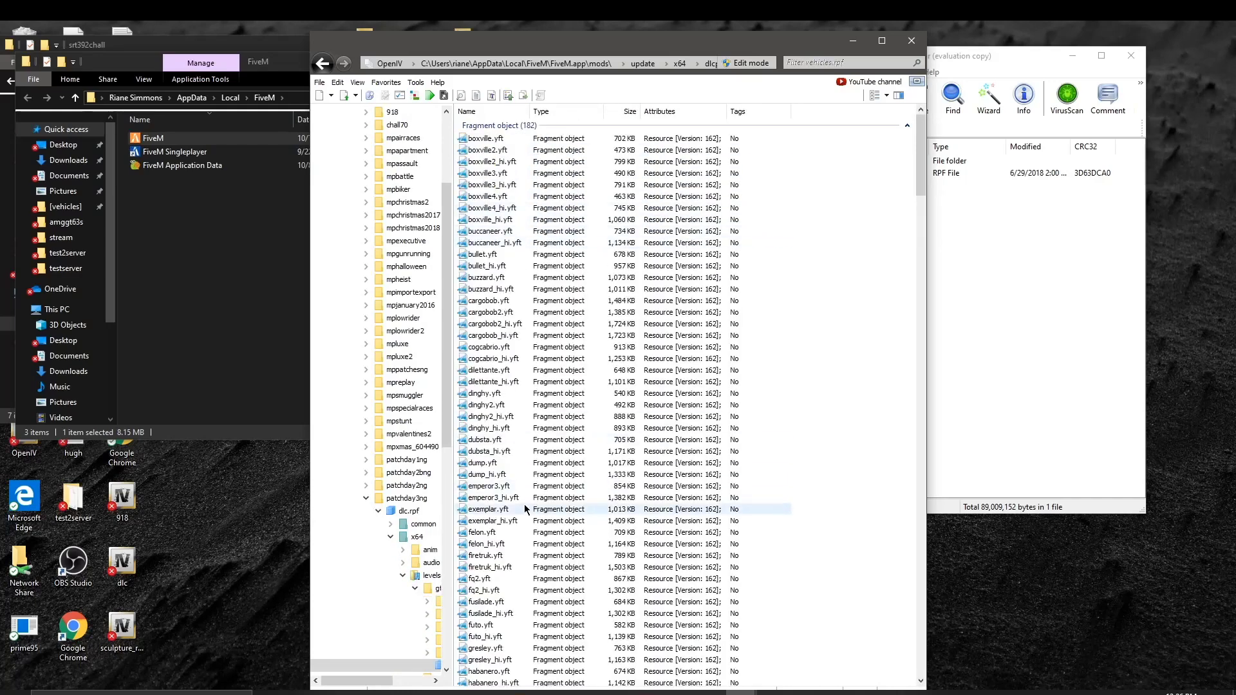
scroll(538, 628, "down", 2)
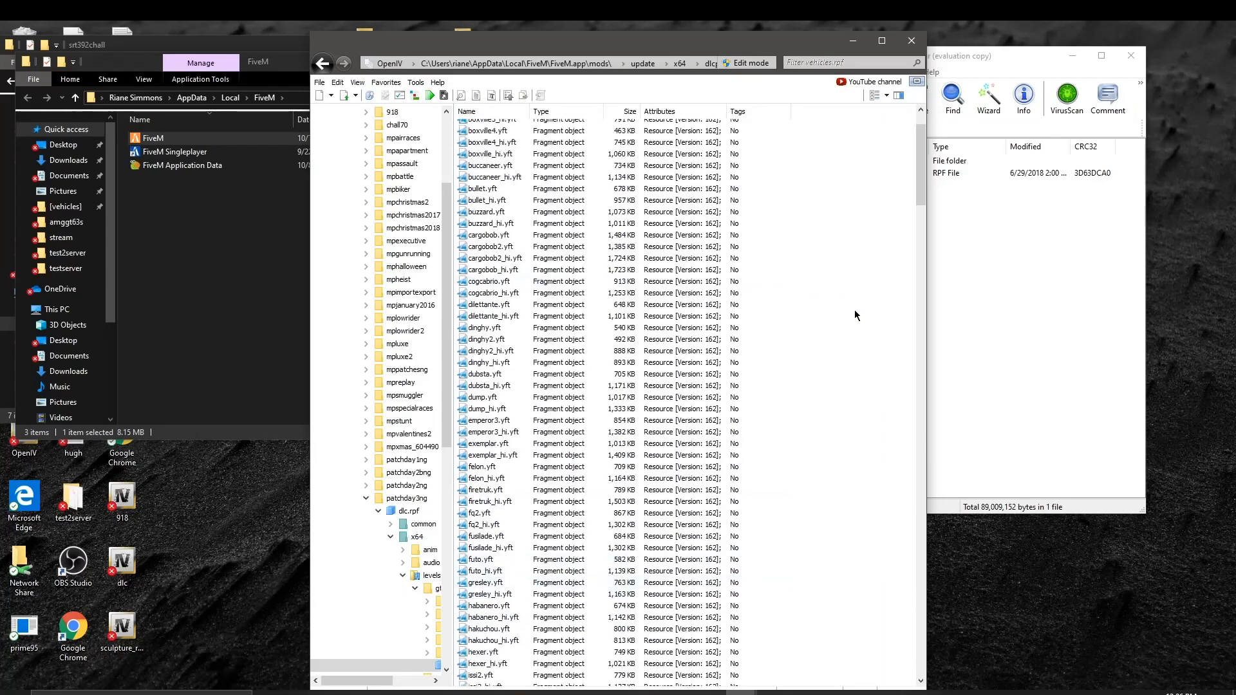
left_click(323, 63)
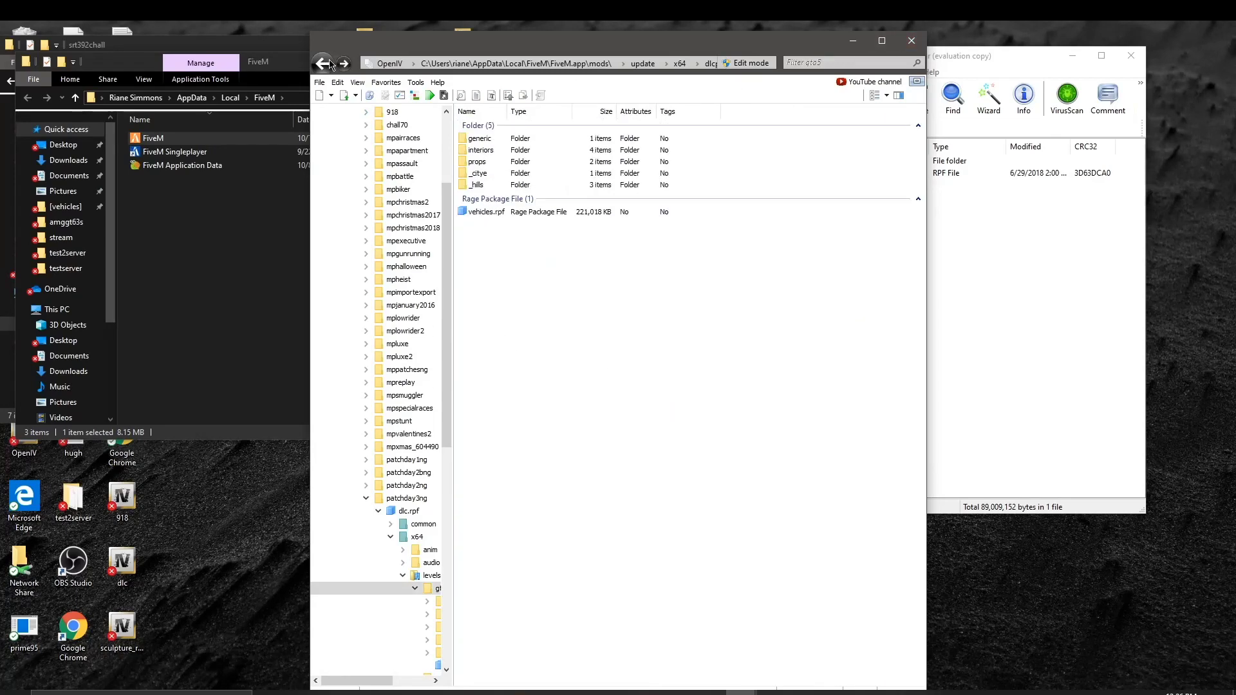
left_click(329, 63)
left_click(323, 64)
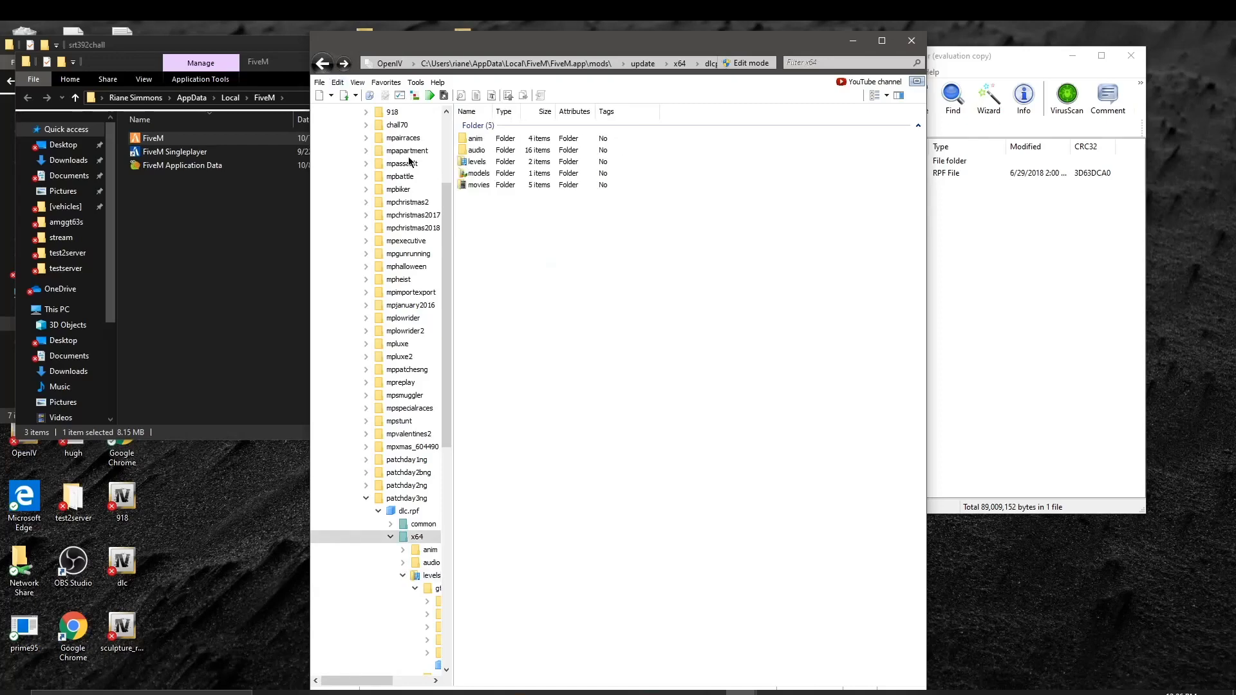
left_click(324, 63)
left_click(324, 63)
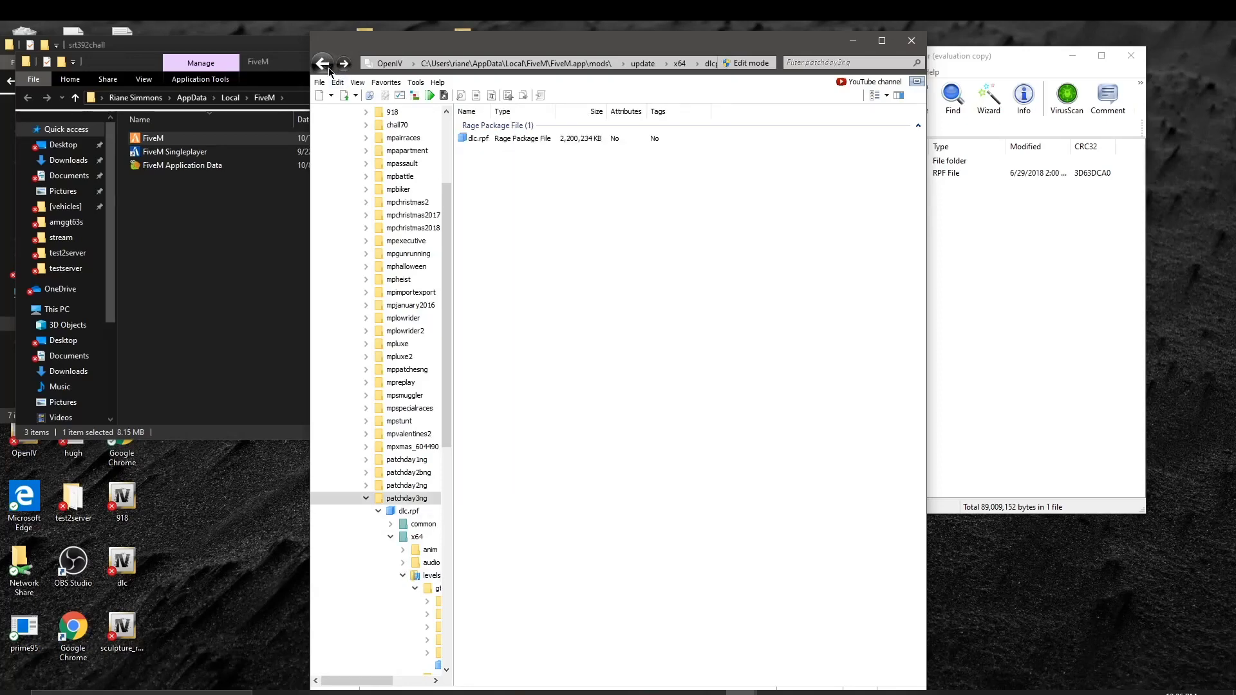
left_click(329, 68)
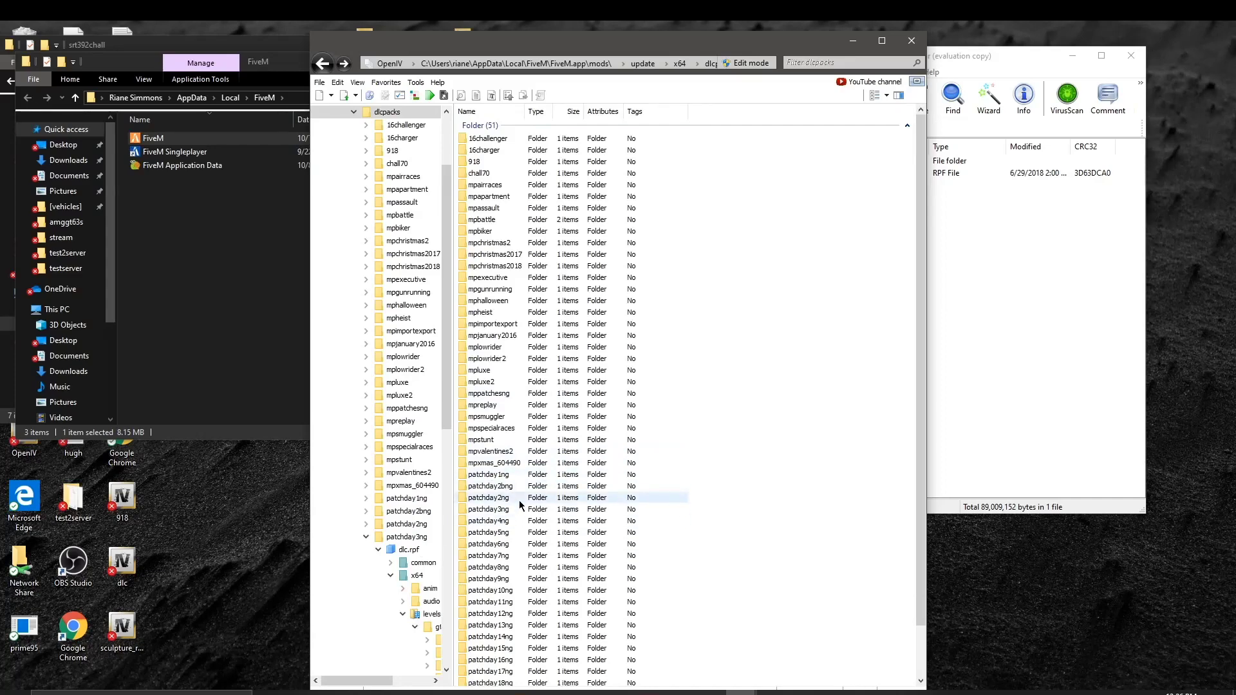
Step: Inspect the vehicle files in patchday4ng's vehicles.rpf, then return to dlcpacks
double_click(518, 521)
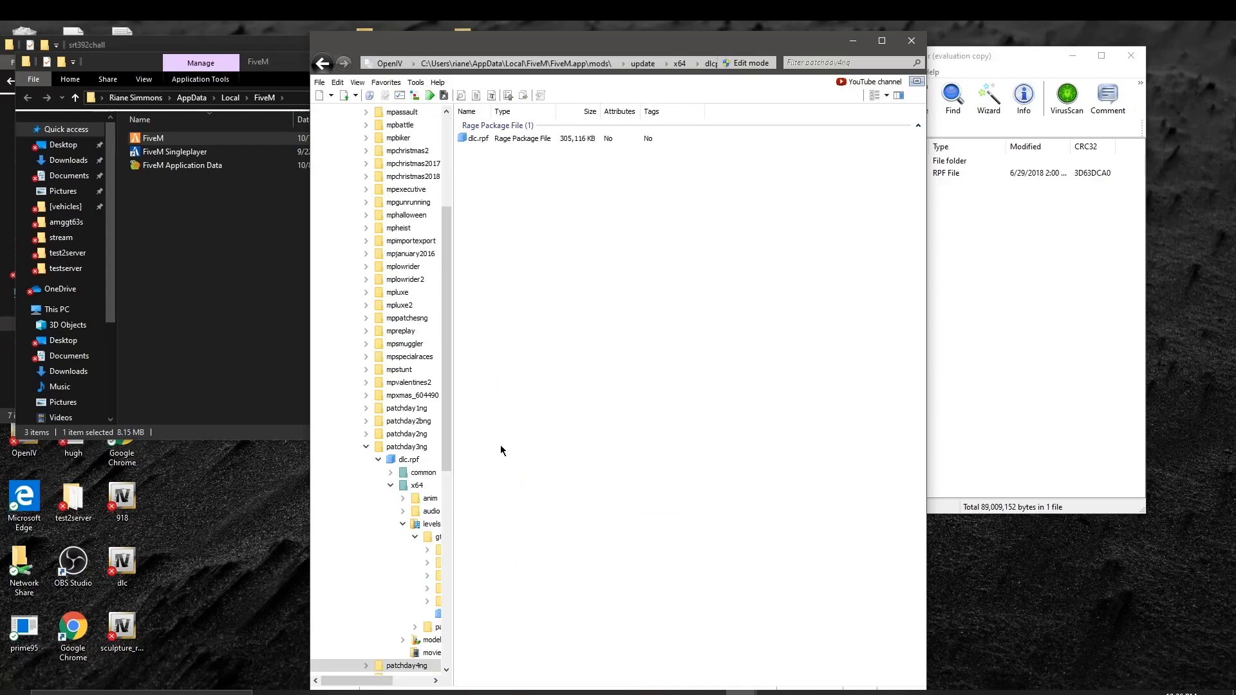
double_click(511, 138)
double_click(509, 137)
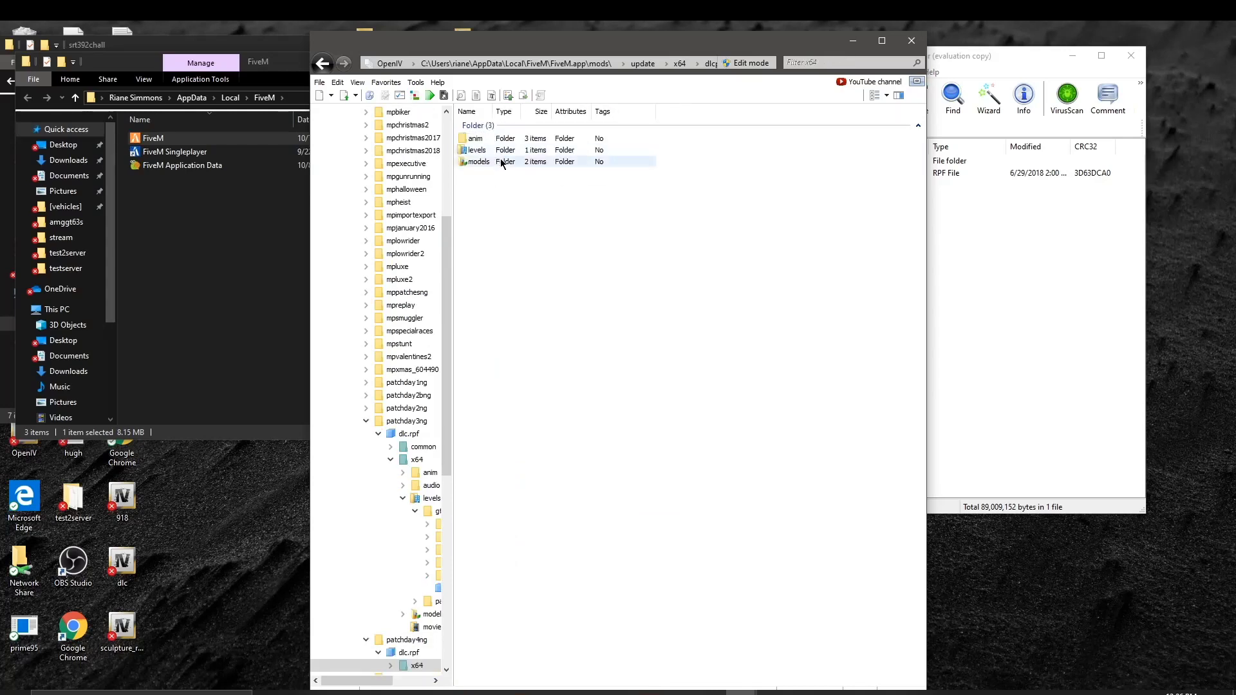
double_click(503, 150)
double_click(511, 138)
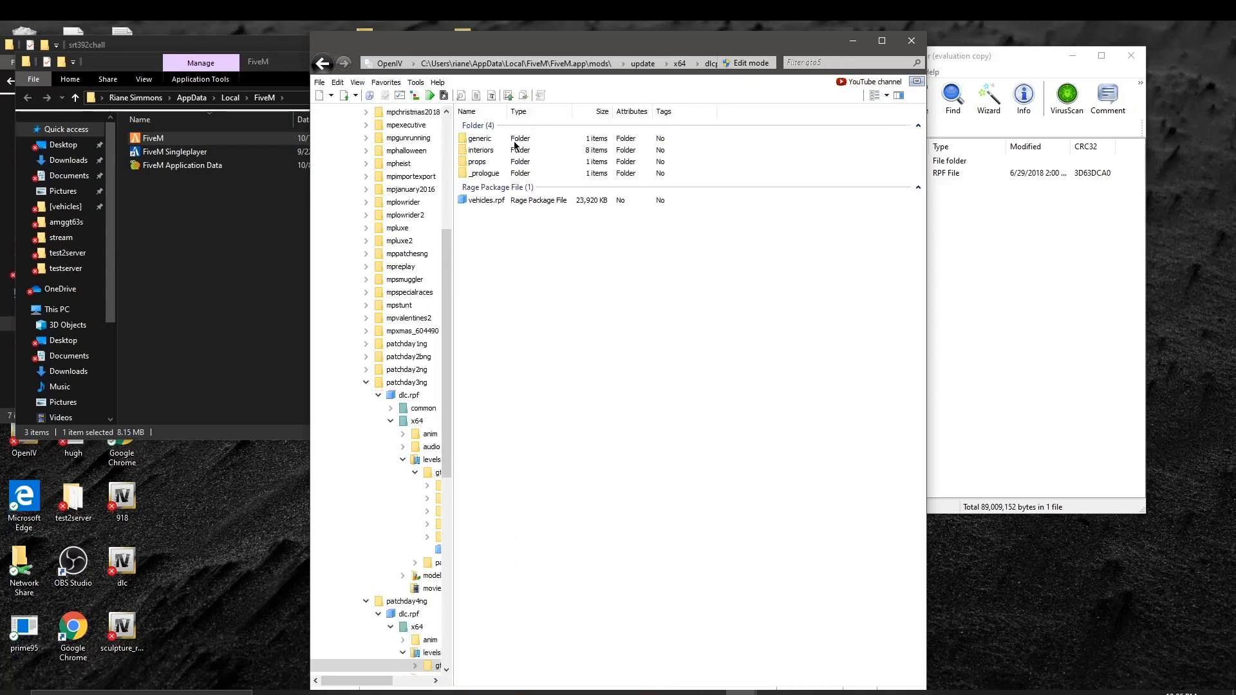
double_click(514, 200)
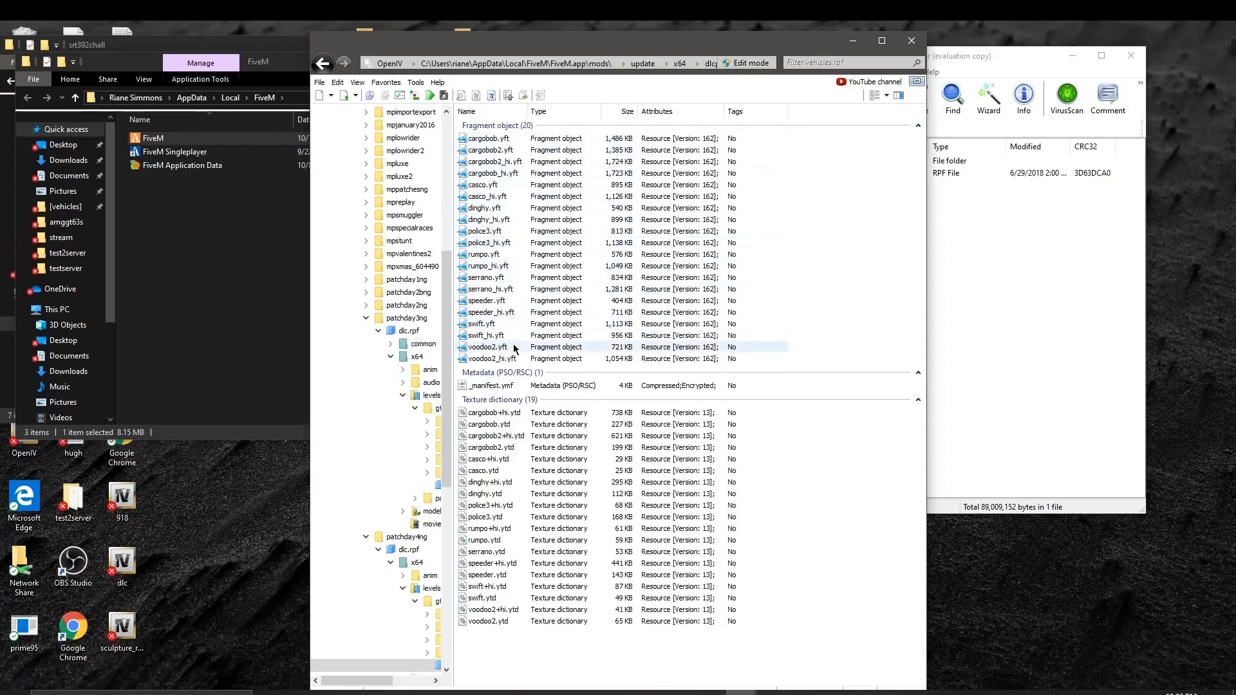
left_click(323, 63)
left_click(323, 64)
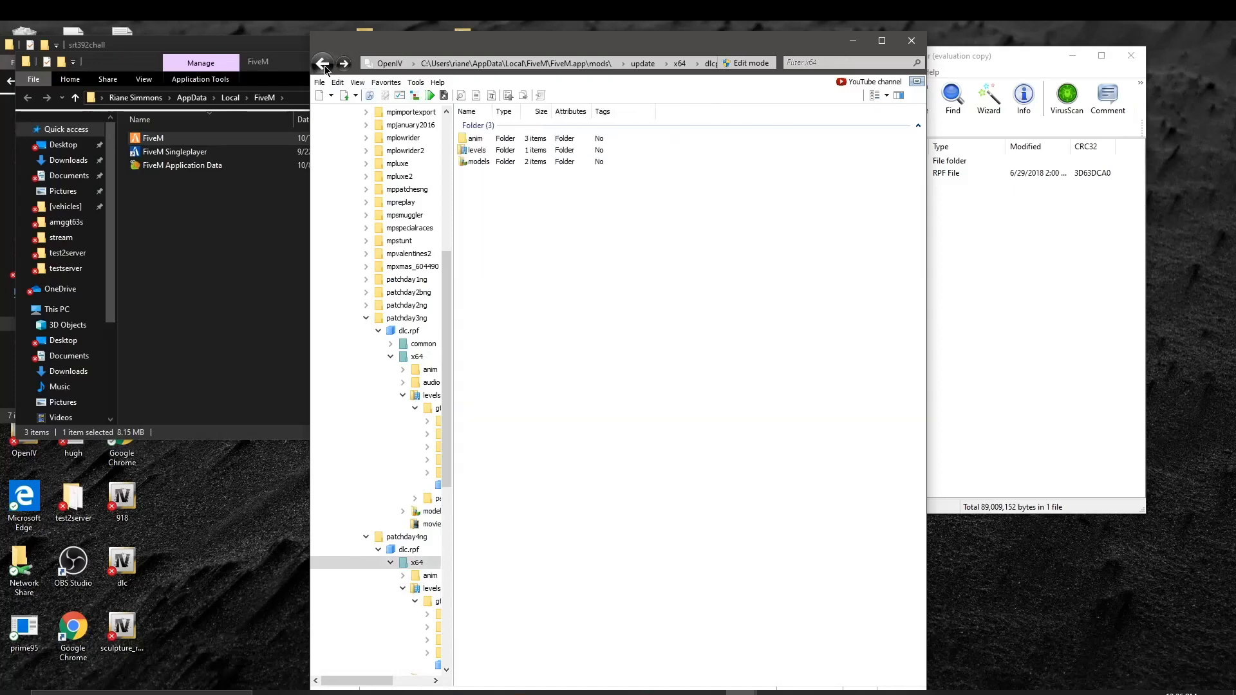
left_click(324, 64)
left_click(322, 64)
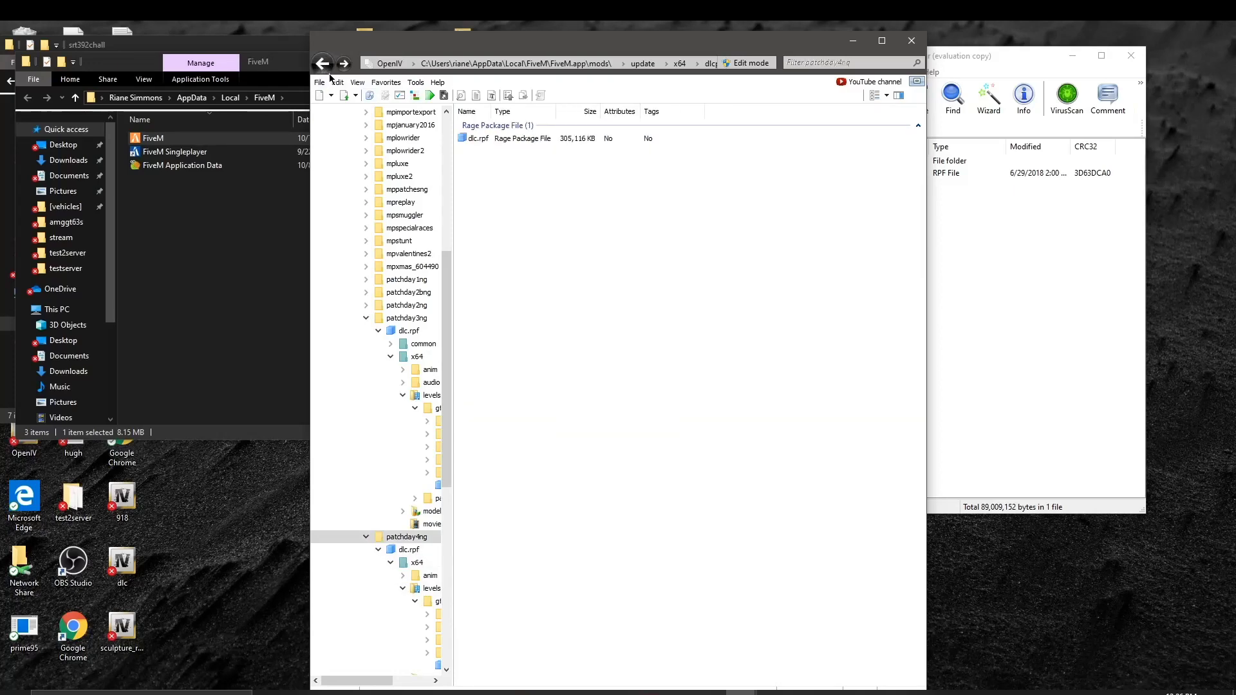
left_click(323, 64)
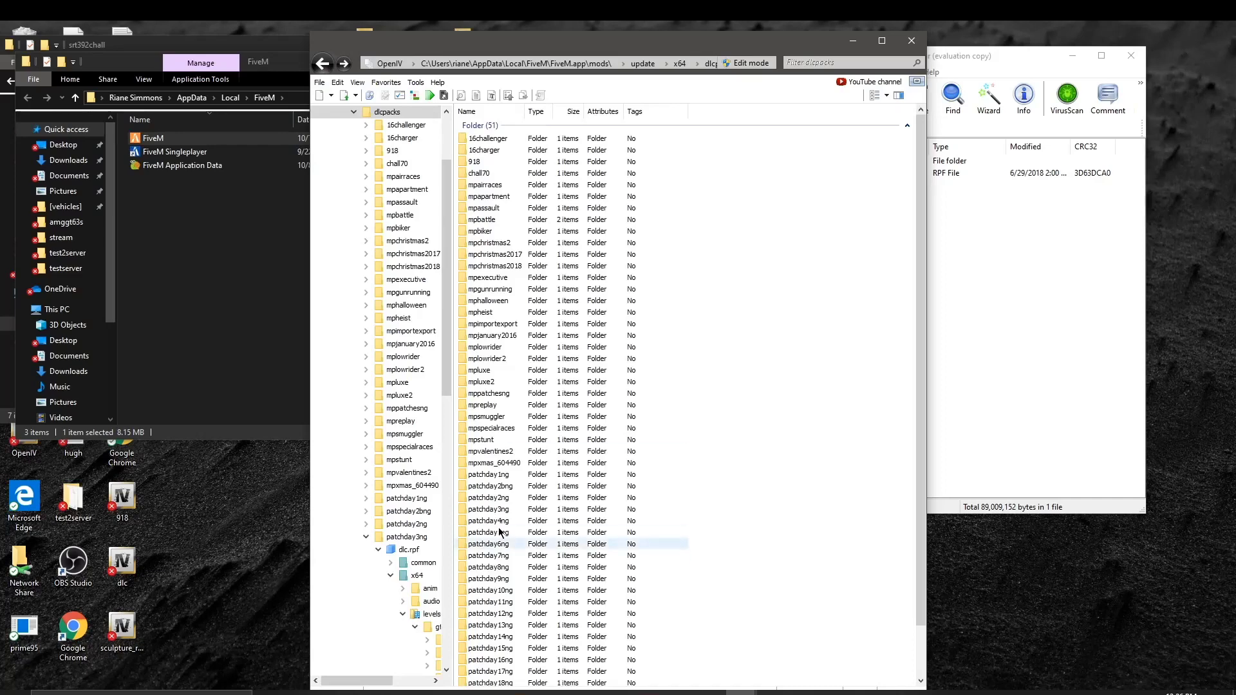
Step: Inspect the vehicle files in patchday7ng's vehicles.rpf, then return to dlcpacks
double_click(530, 555)
double_click(533, 138)
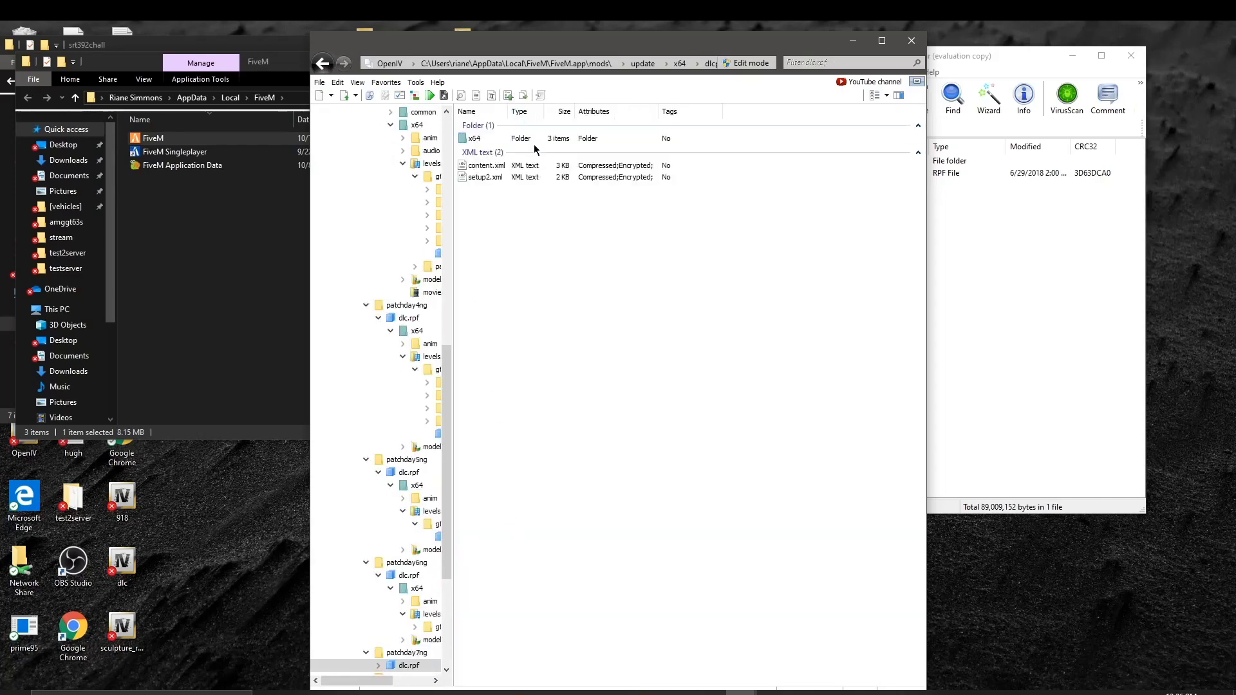
double_click(532, 140)
double_click(533, 150)
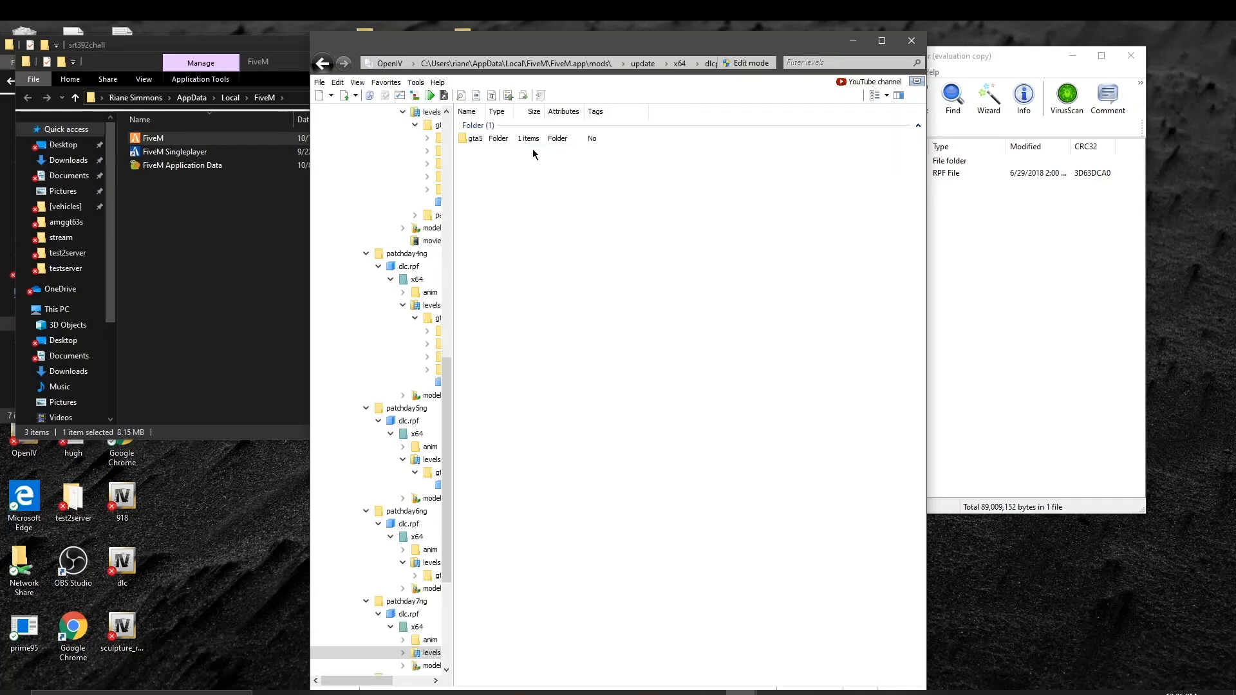
left_click(536, 139)
double_click(536, 139)
left_click(536, 140)
double_click(536, 140)
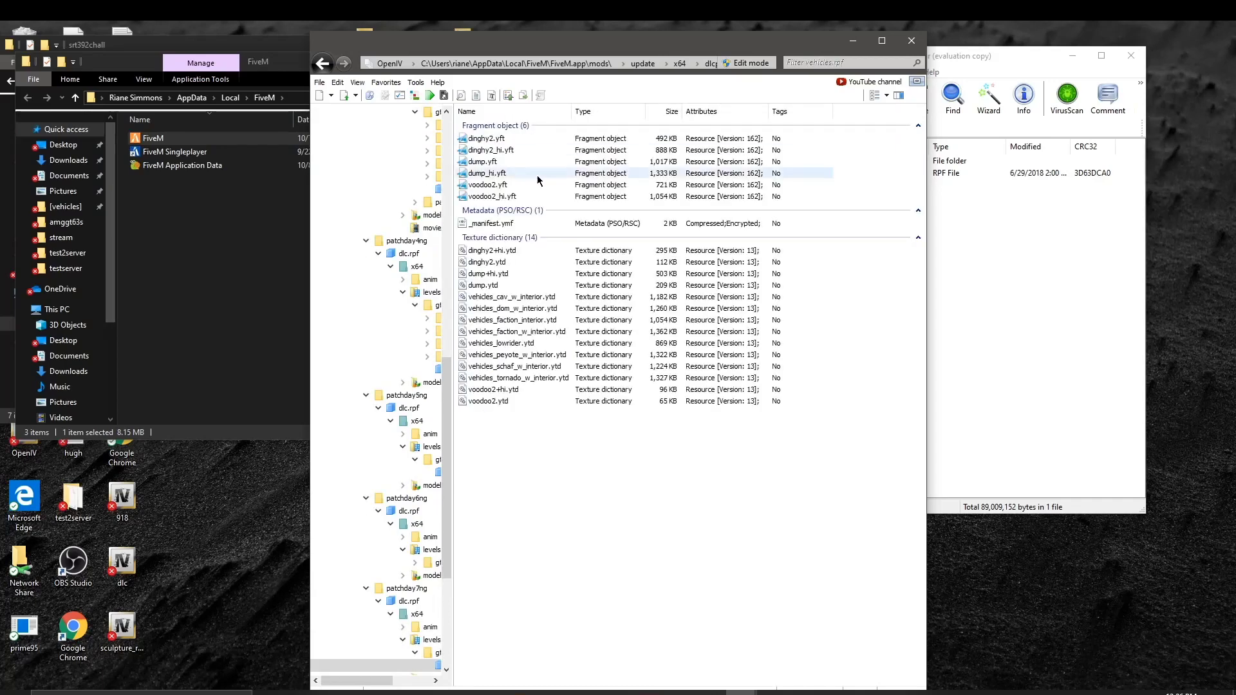
left_click(324, 64)
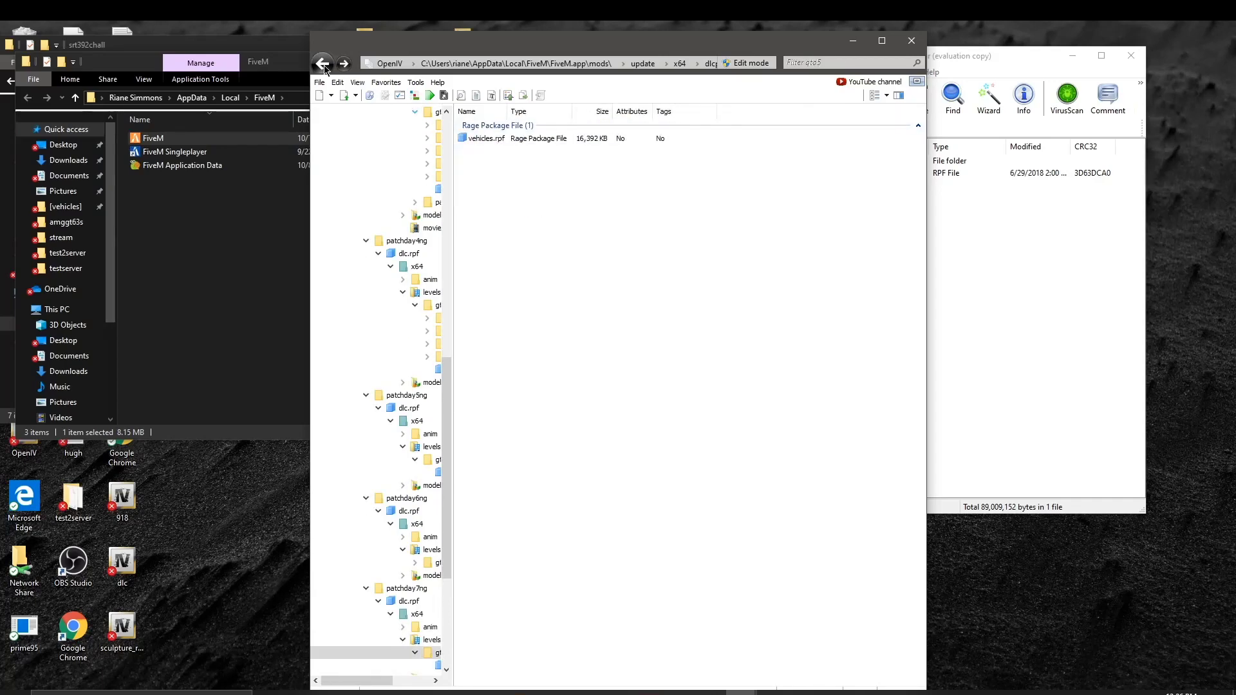
left_click(324, 64)
left_click(324, 65)
left_click(324, 64)
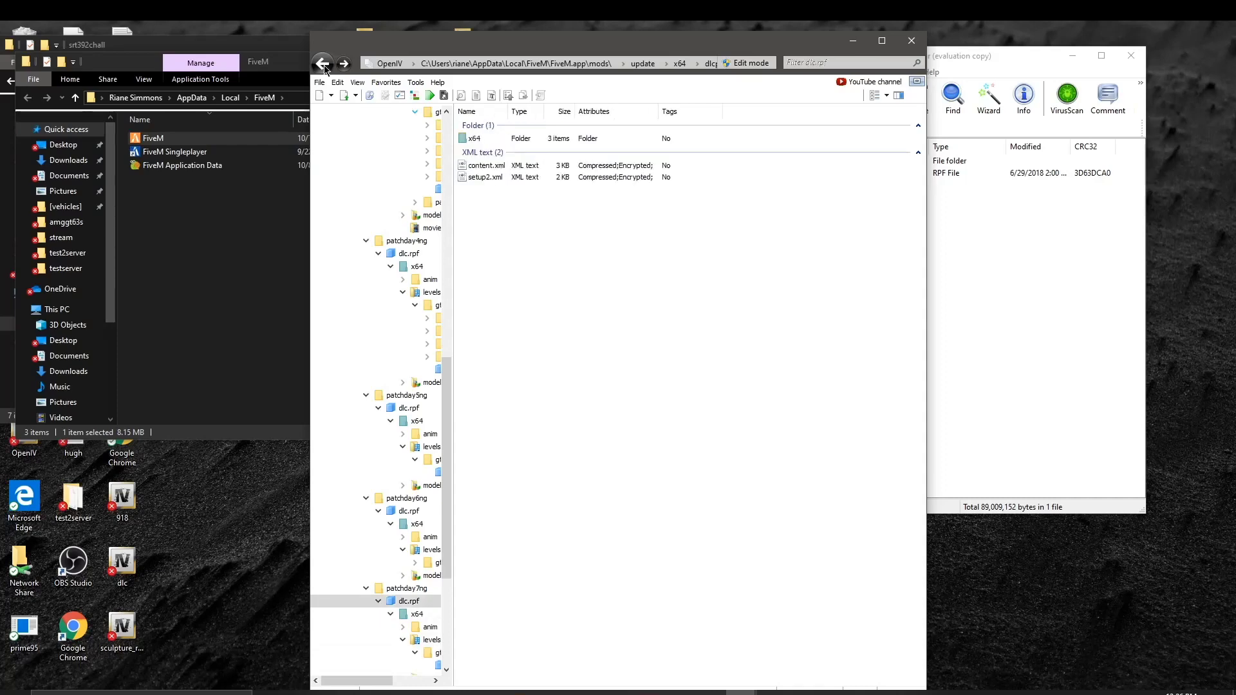
left_click(323, 64)
left_click(325, 65)
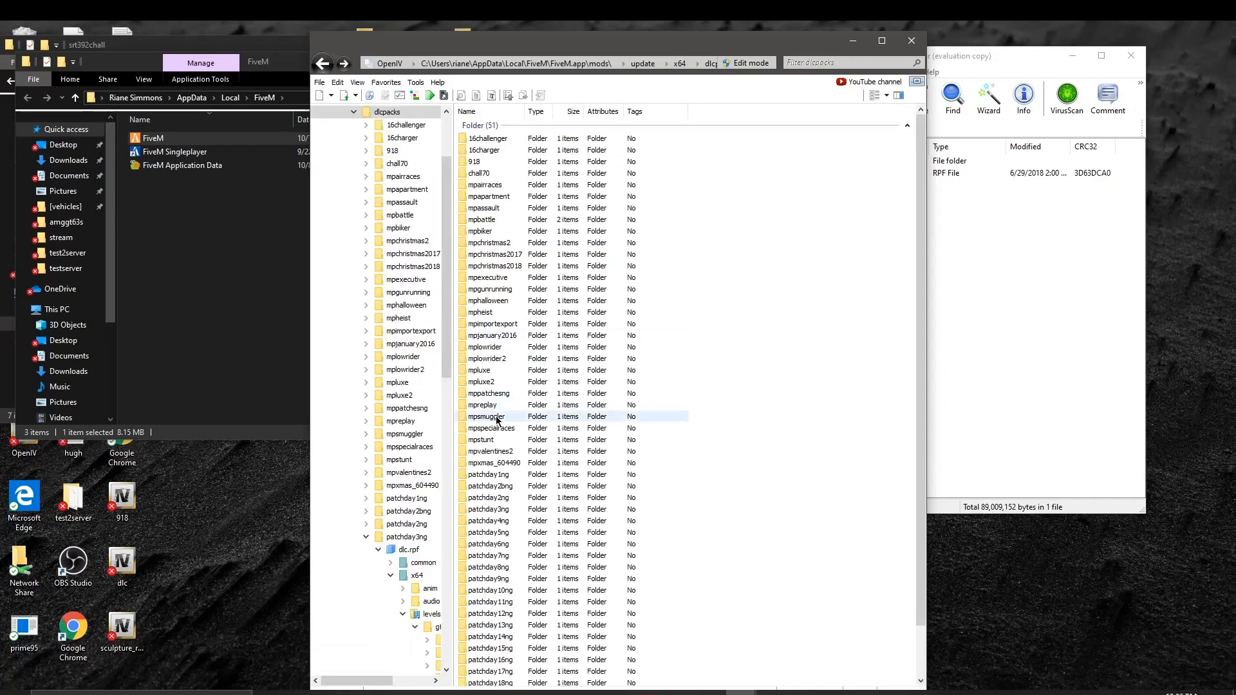
Step: Open patchday1ng's dlc.rpf down to gta5\vehicles.rpf and review its vehicle models
double_click(508, 477)
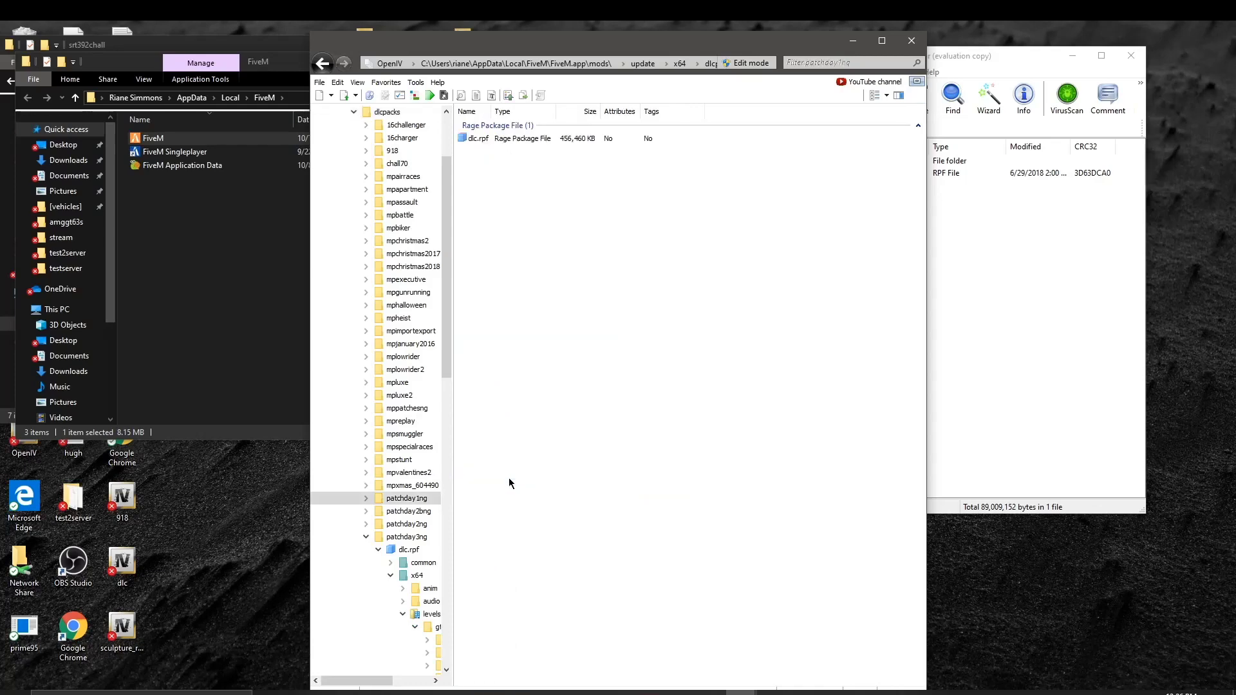
left_click(535, 139)
double_click(535, 139)
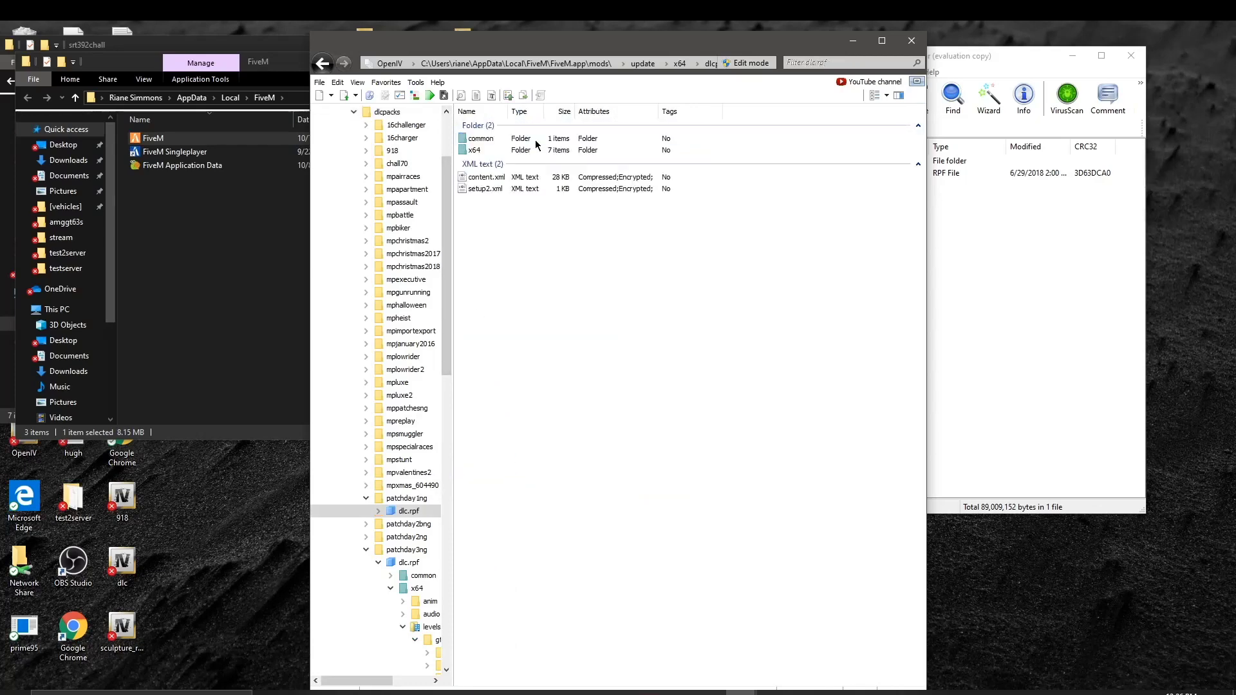
left_click(484, 163)
double_click(499, 150)
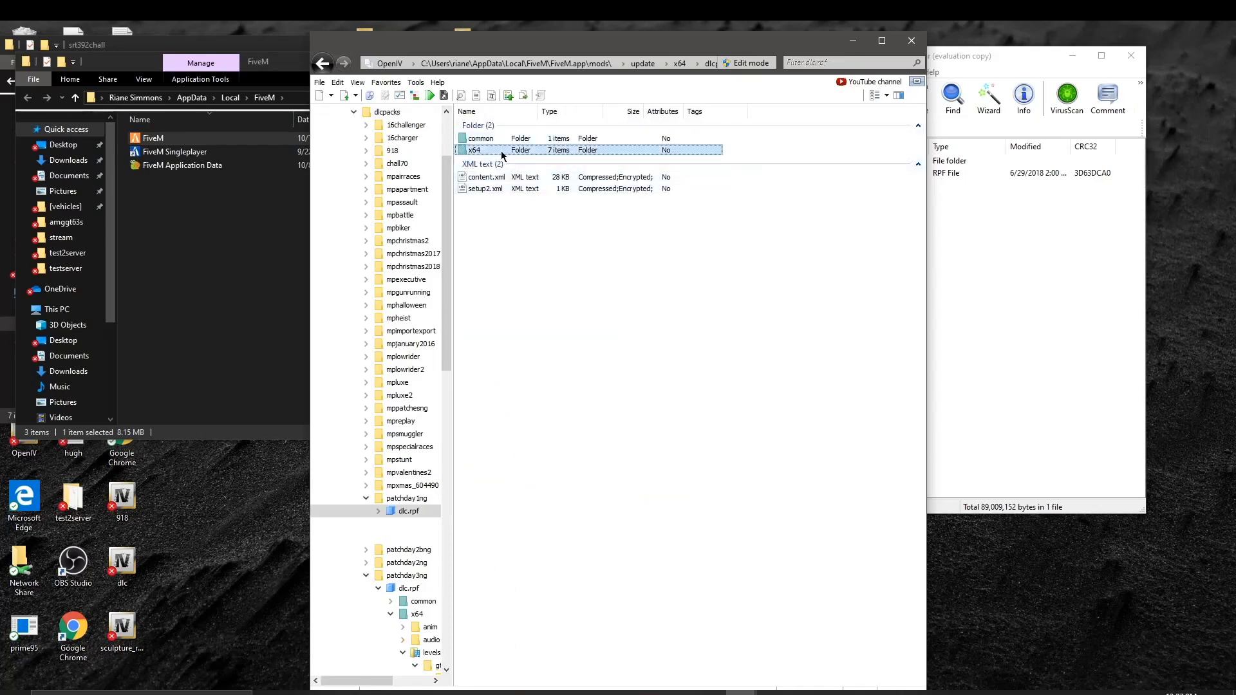
double_click(532, 152)
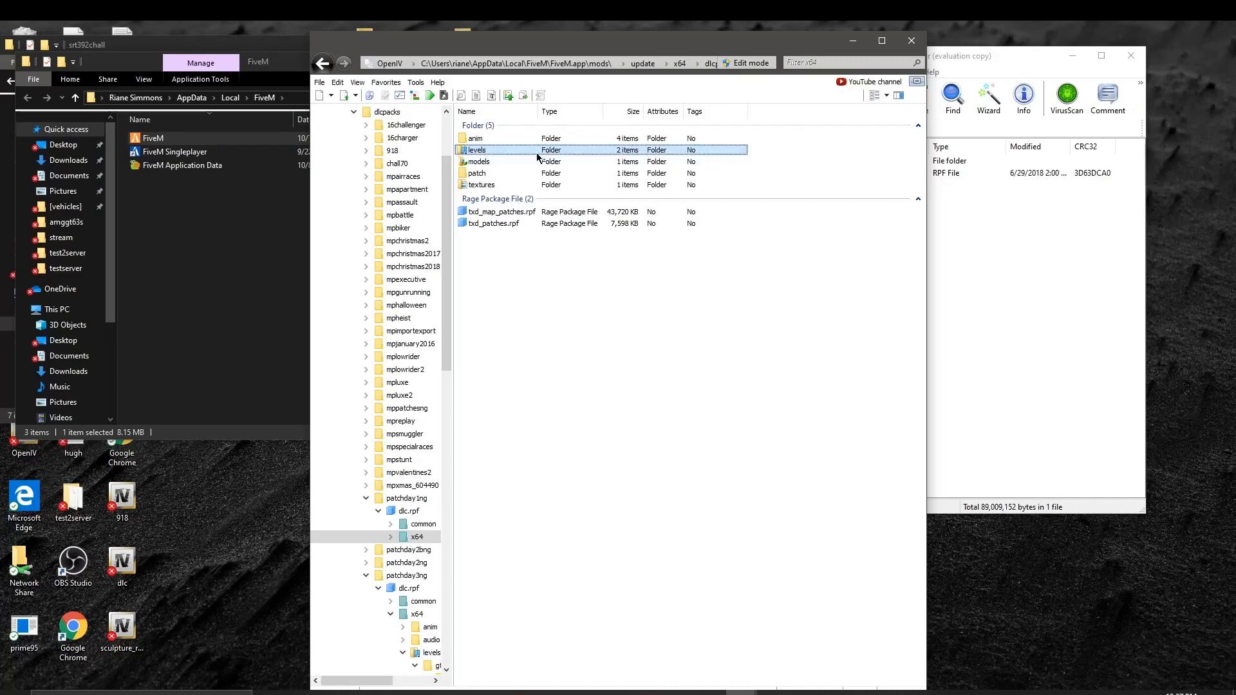
double_click(523, 139)
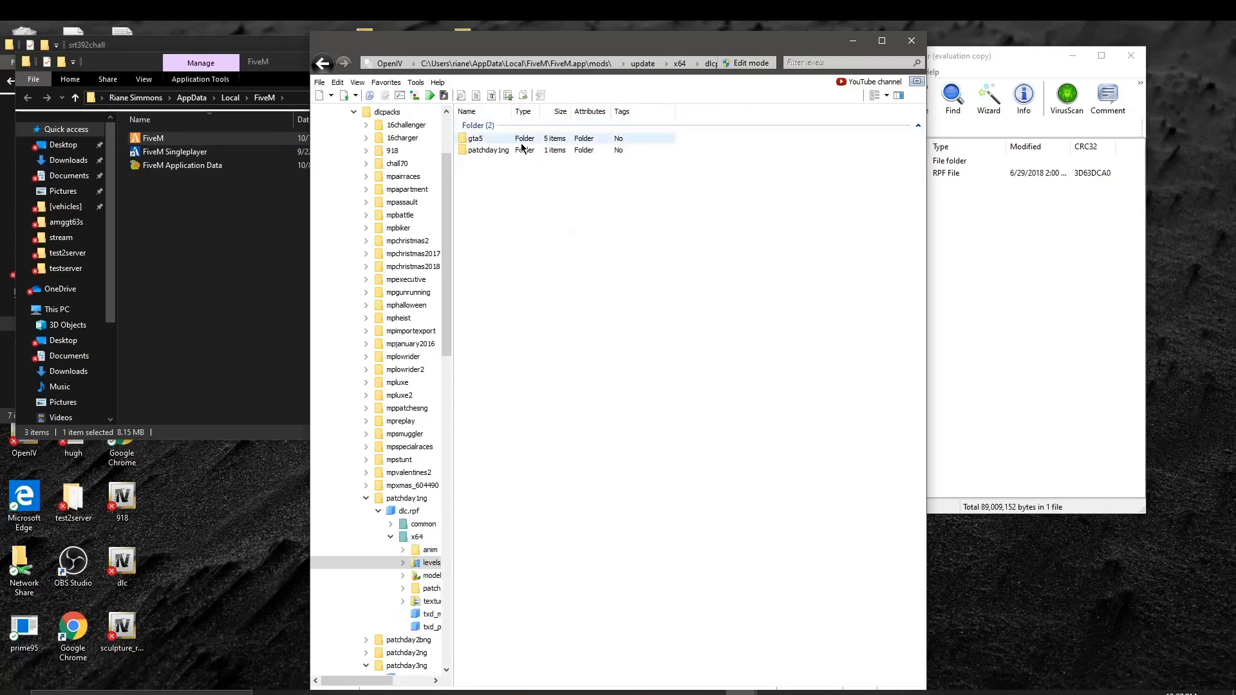
double_click(538, 199)
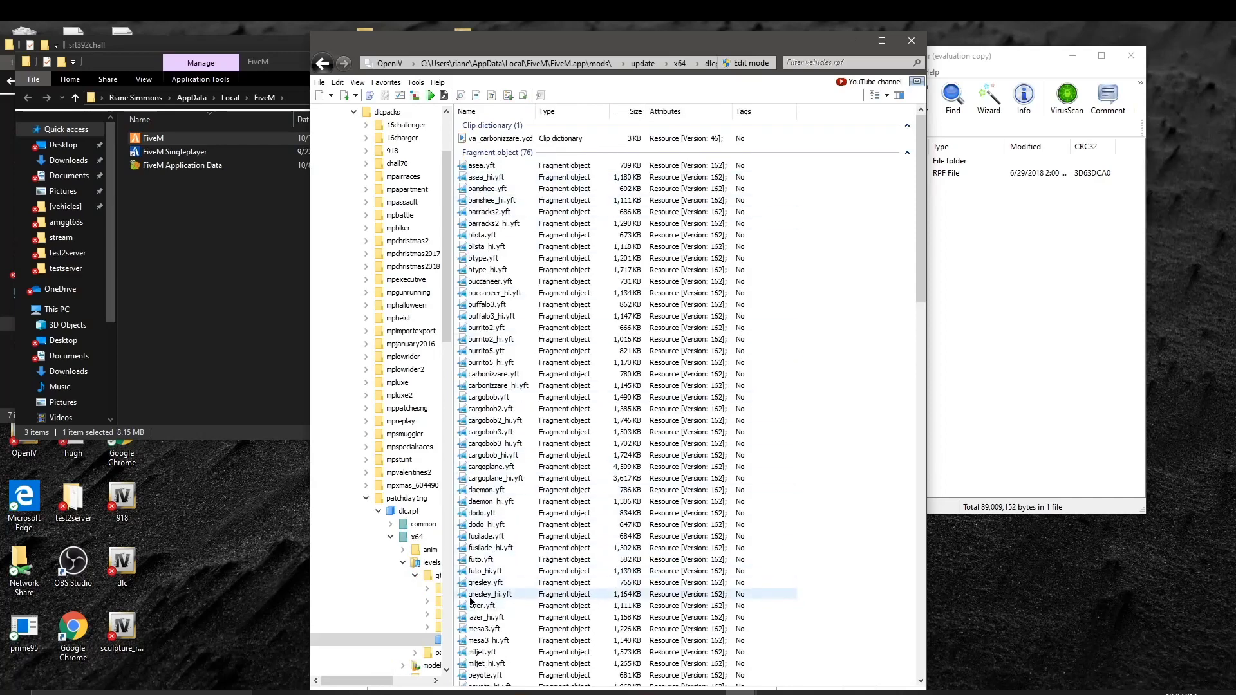
Step: Check the patchday1ng folder under levels, then back out to the 51-folder dlcpacks list
left_click(323, 64)
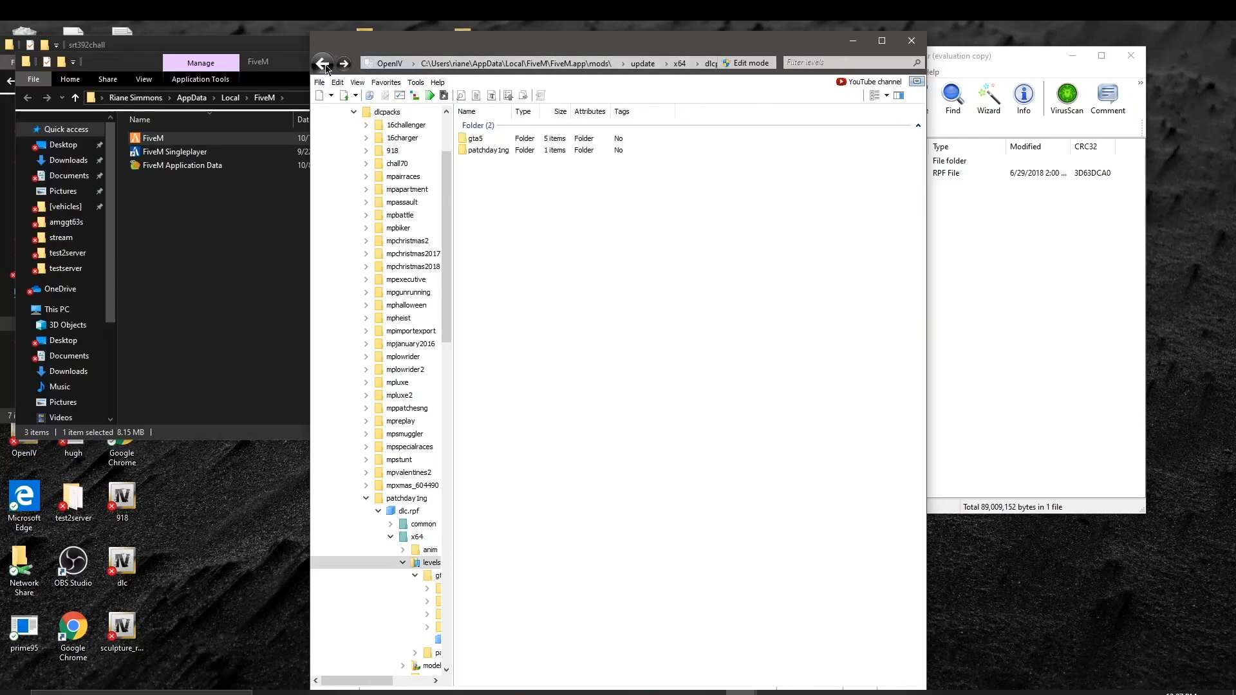
double_click(555, 152)
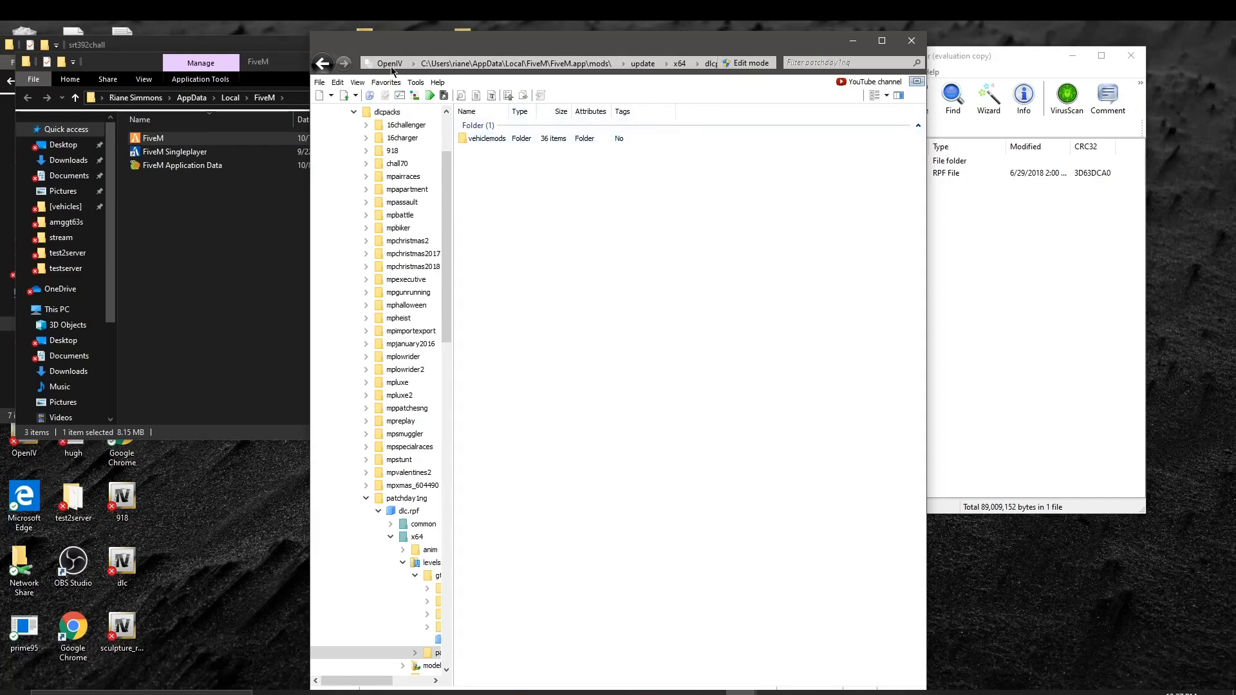
left_click(321, 64)
left_click(321, 65)
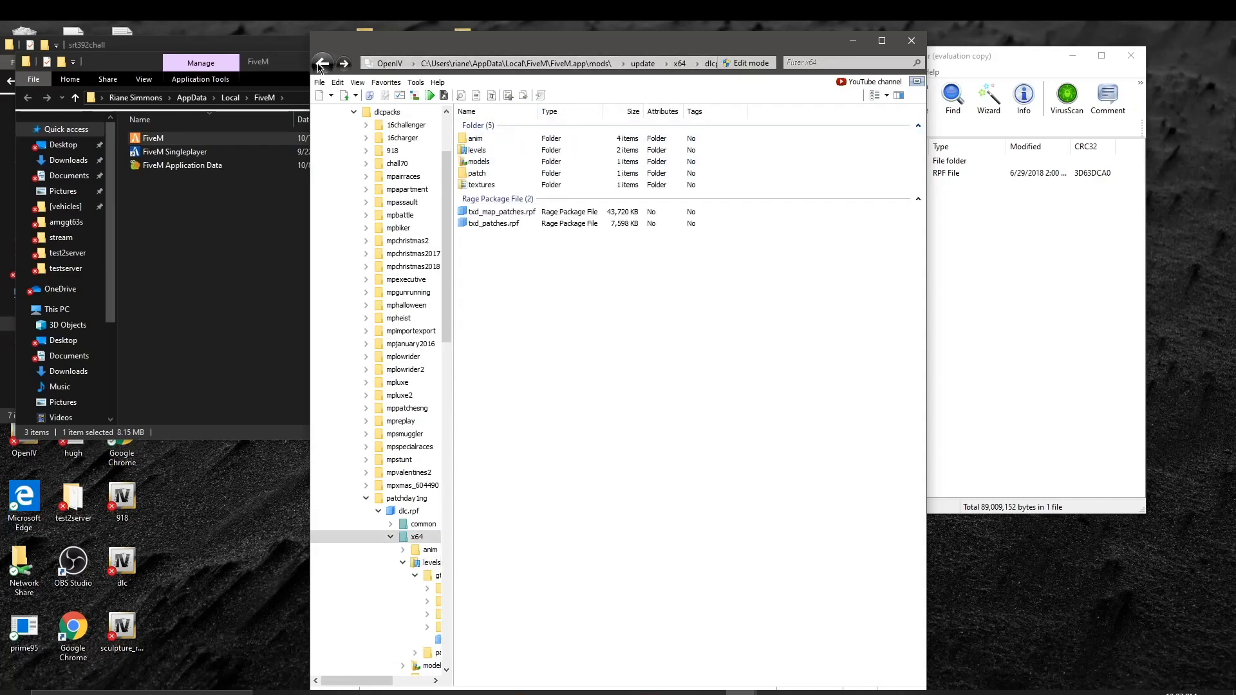
left_click(321, 64)
left_click(321, 65)
left_click(321, 64)
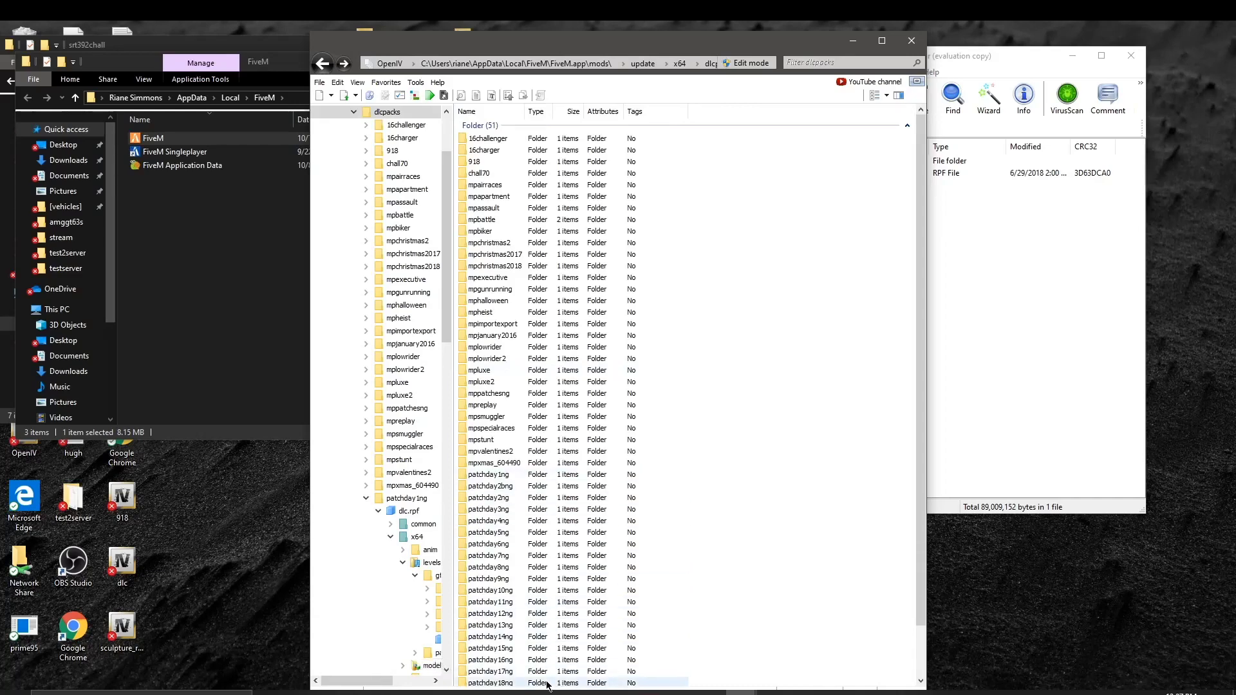
Step: Browse patchday19ng's dlc.rpf x64 models folder, then back out to the dlcpacks list
scroll(489, 654, "down", 2)
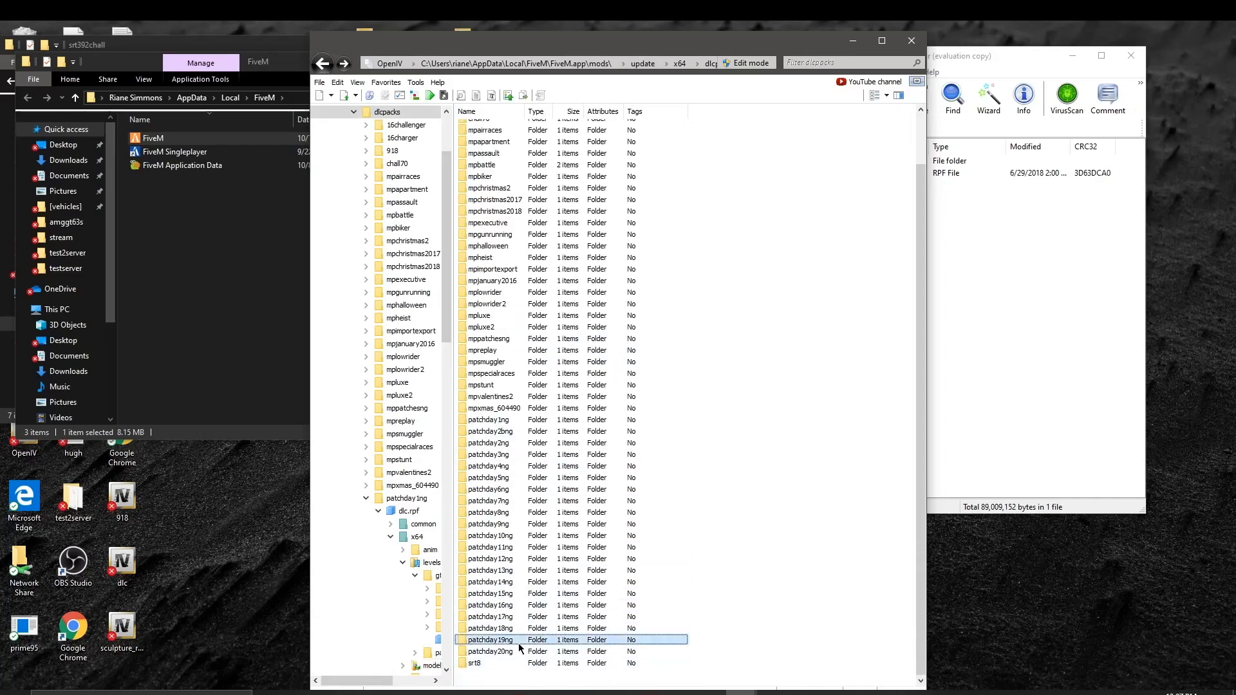
double_click(519, 641)
double_click(538, 136)
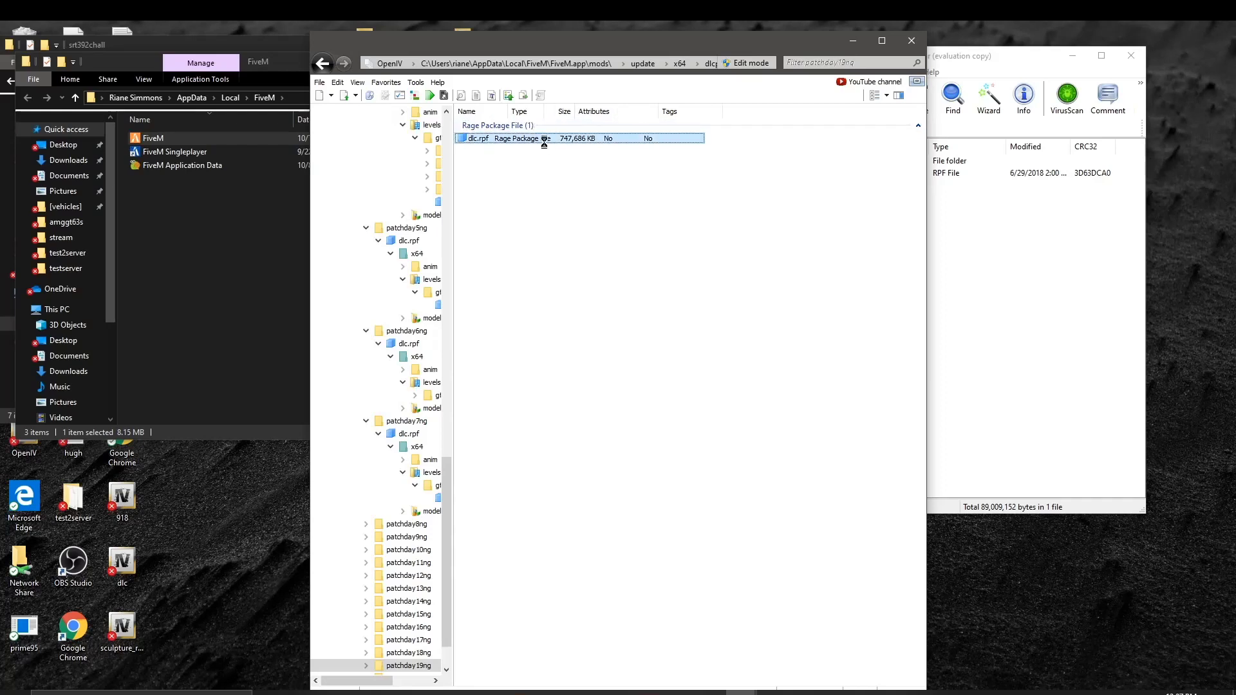
double_click(538, 148)
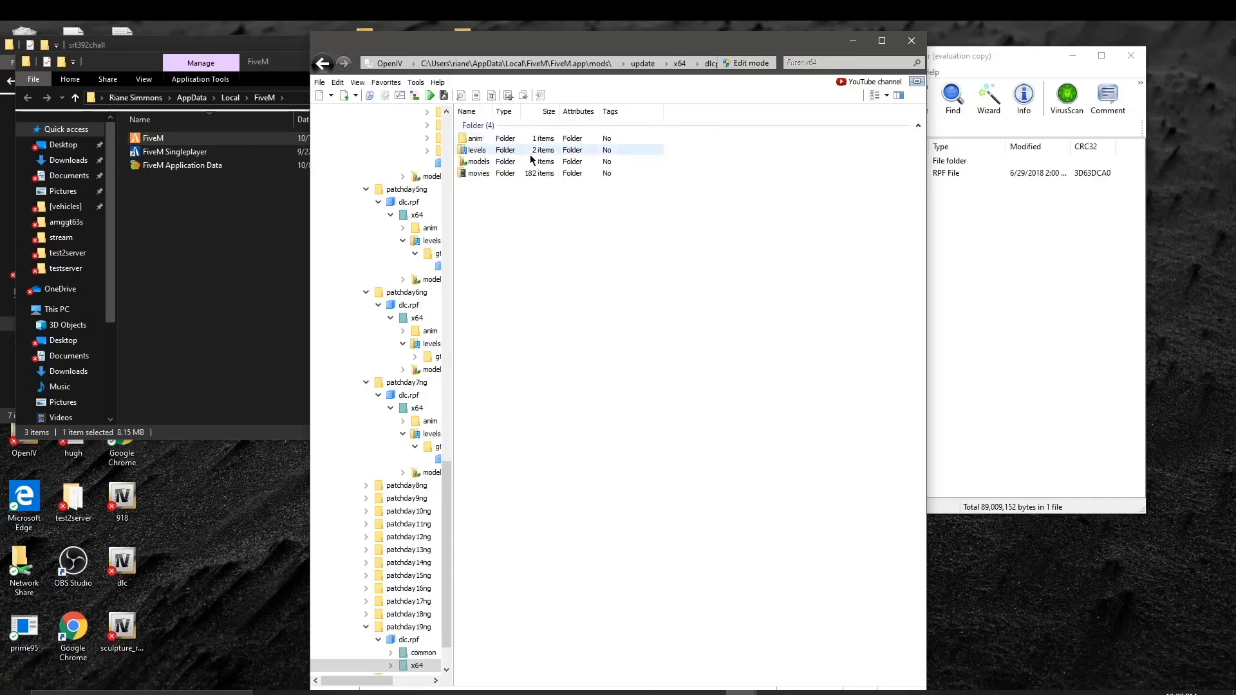
left_click(530, 162)
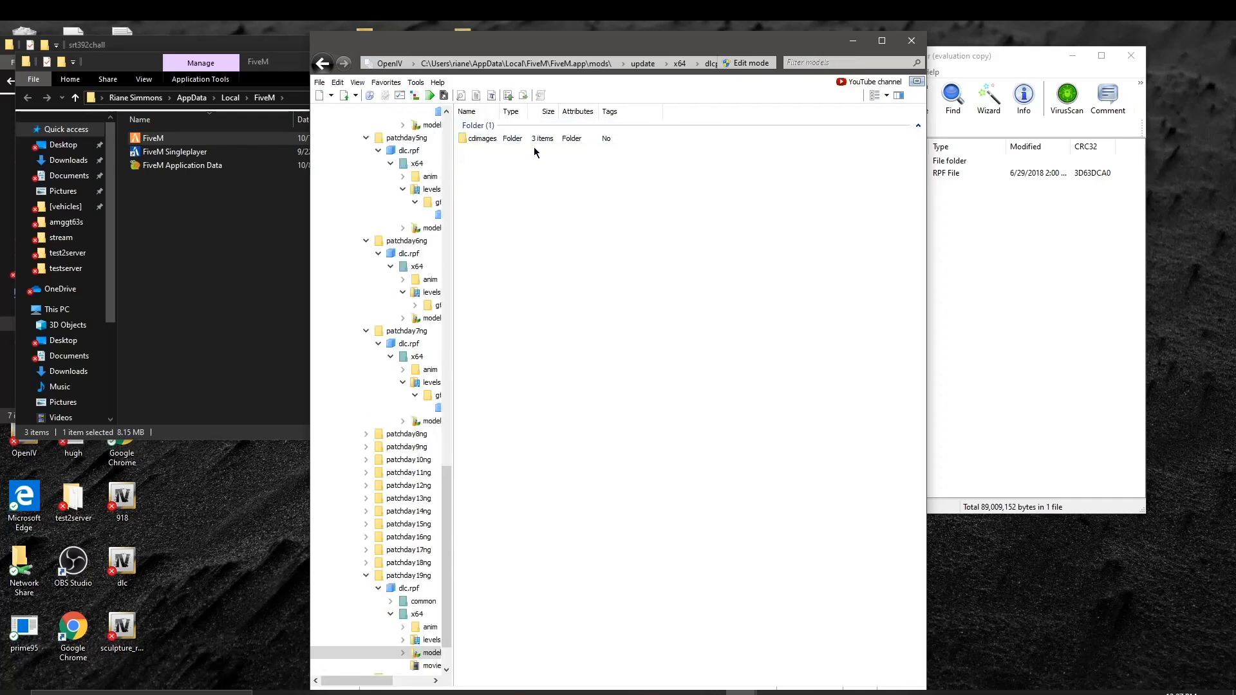
left_click(322, 64)
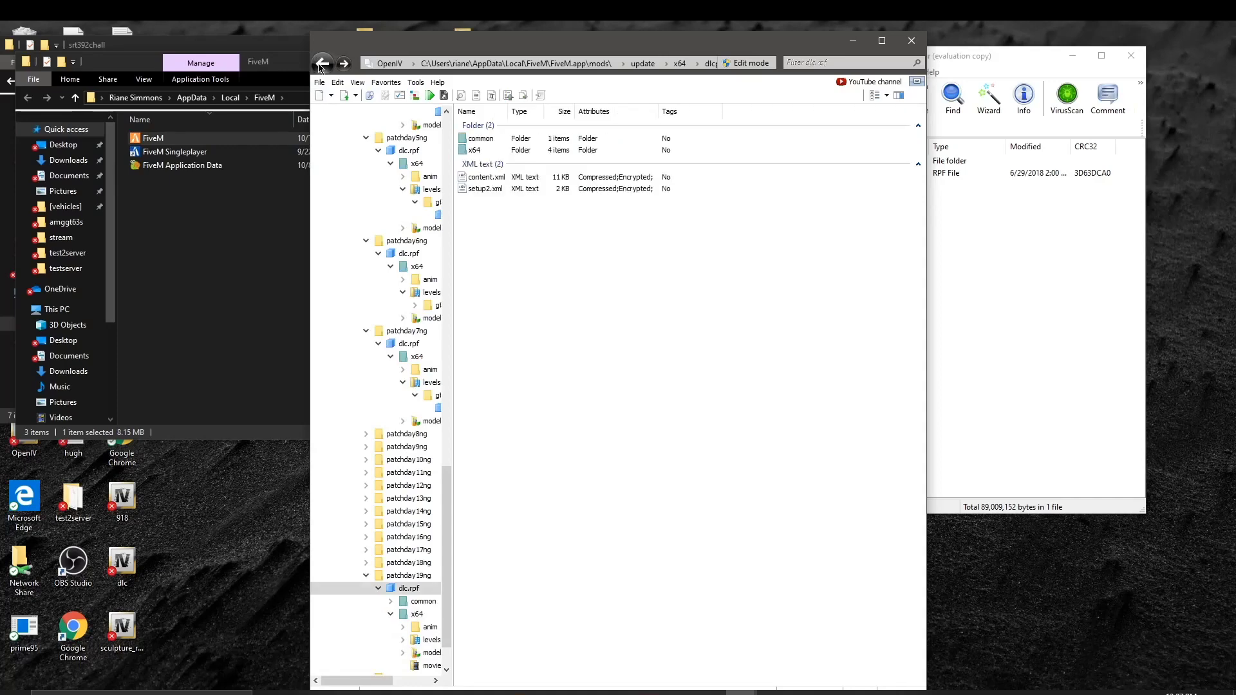
left_click(321, 64)
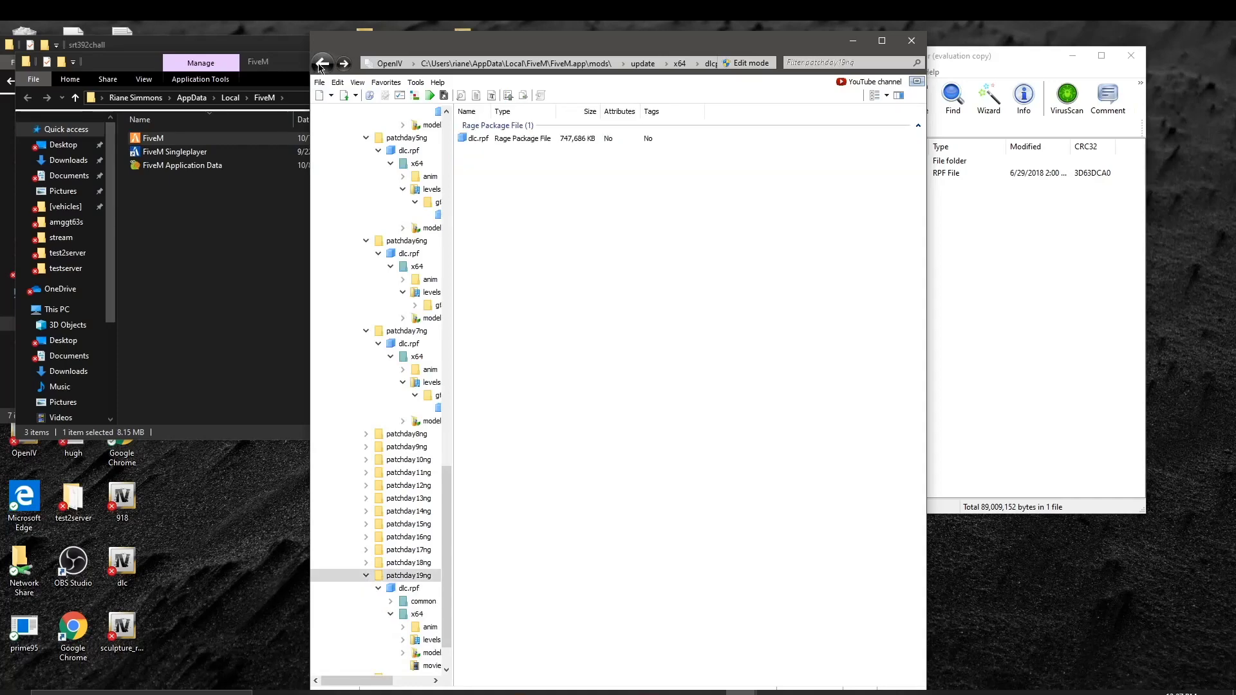
left_click(321, 65)
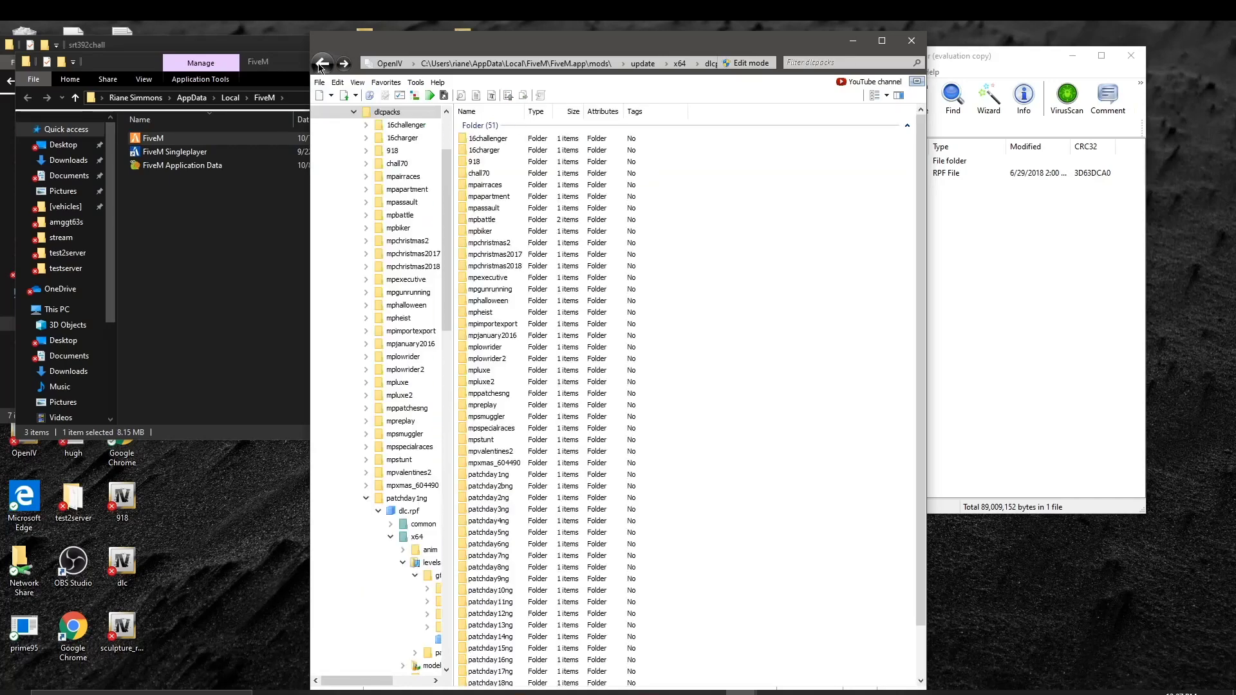
Step: Inspect patchday16ng's vehicles.rpf under x64 > levels > gta5, then return to dlcpacks
double_click(515, 659)
double_click(557, 140)
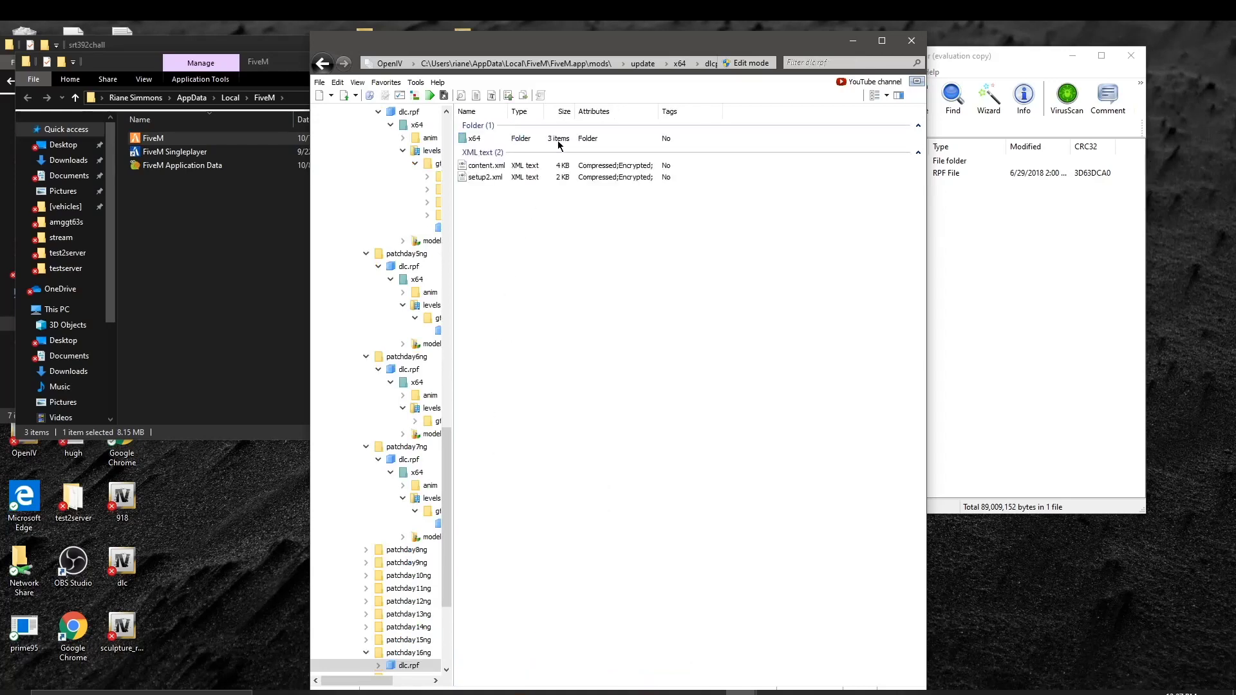
double_click(533, 139)
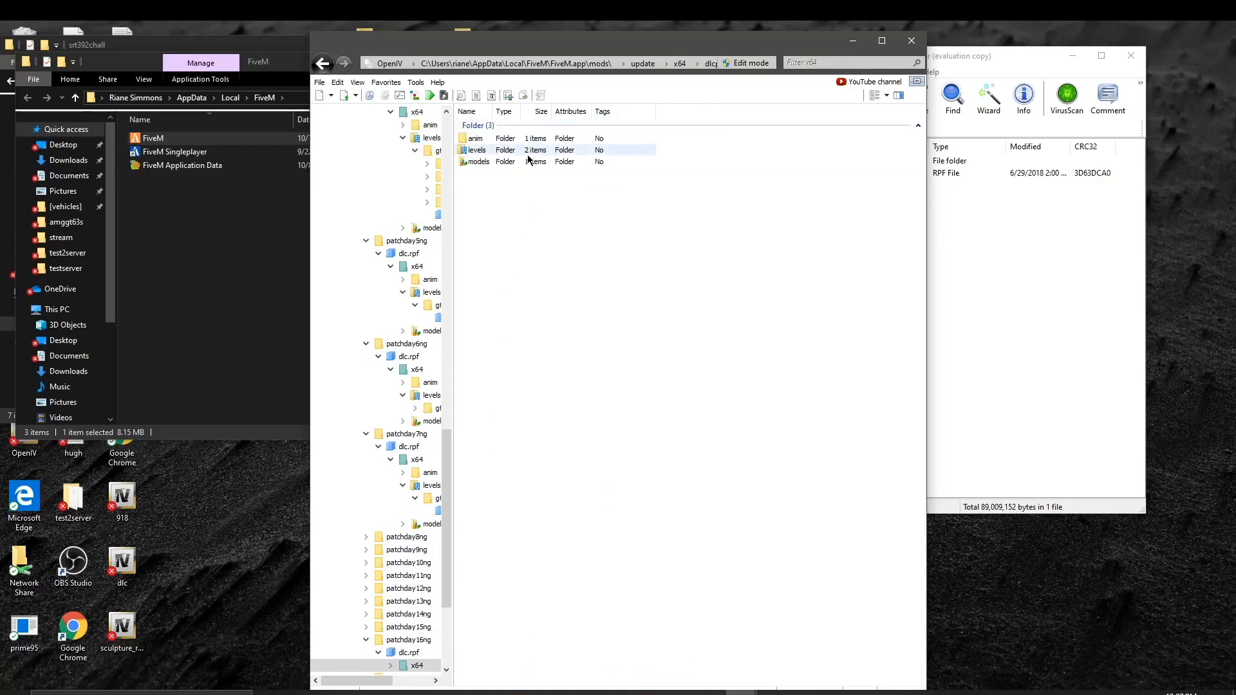
double_click(528, 151)
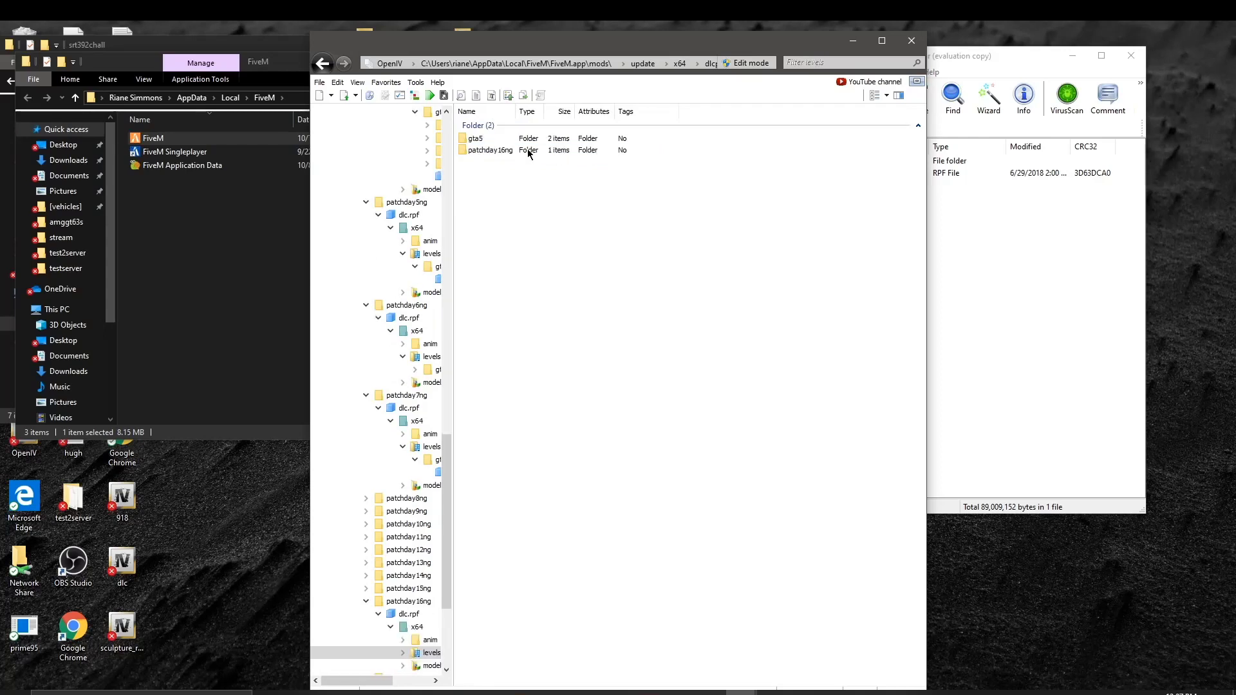
left_click(519, 141)
double_click(519, 141)
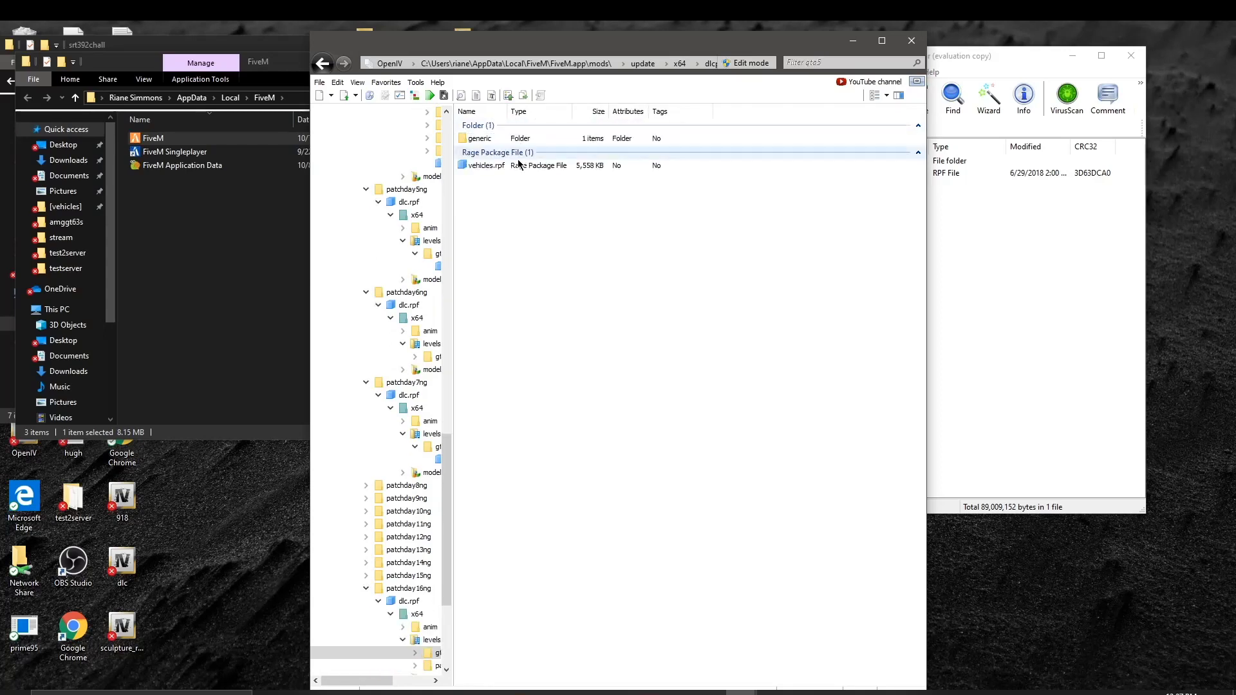
double_click(520, 166)
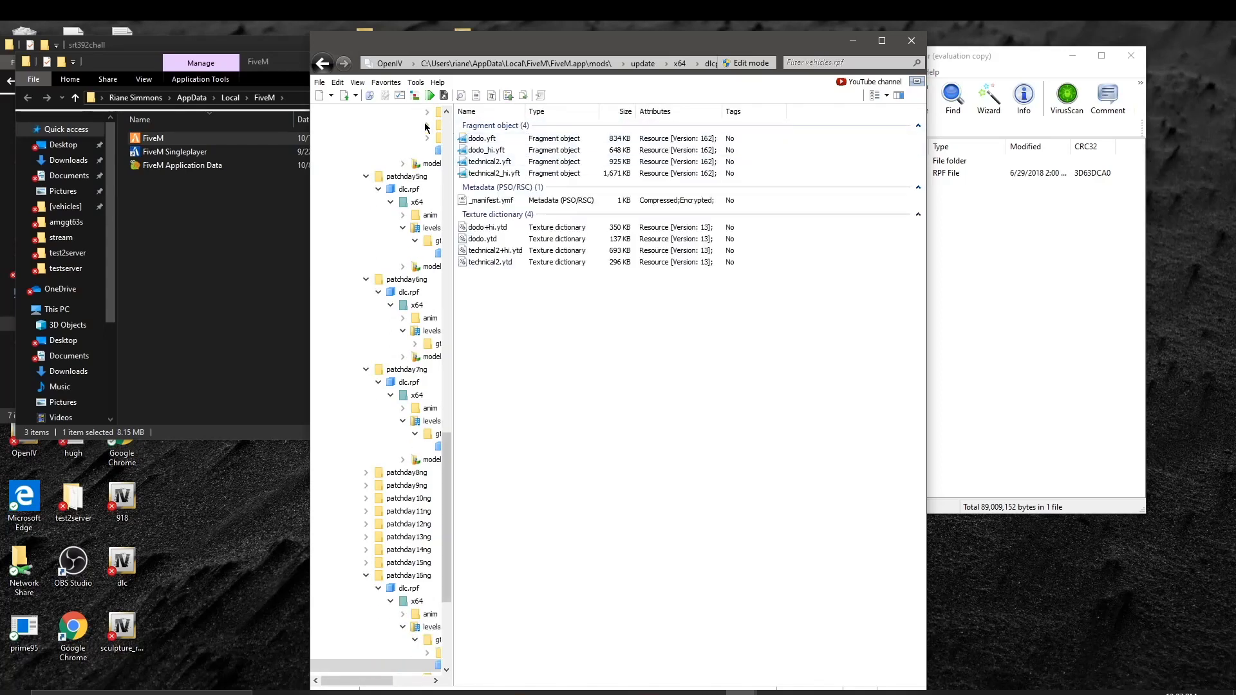
left_click(323, 64)
left_click(323, 64)
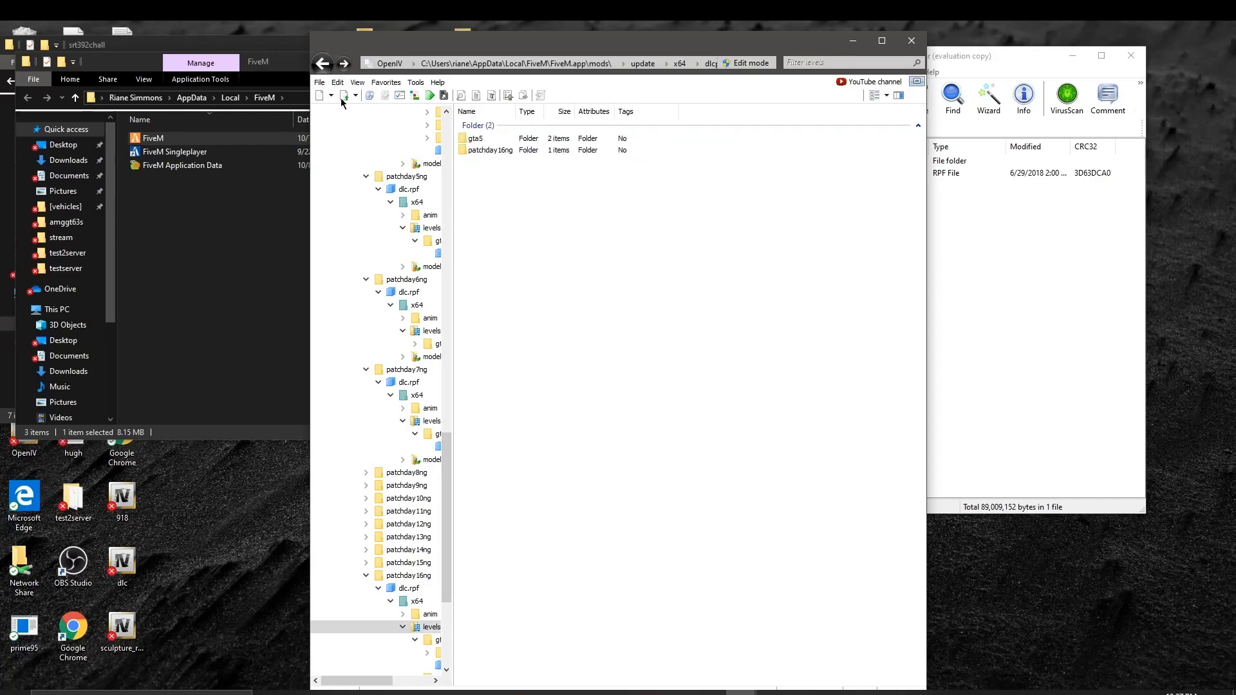
left_click(323, 65)
left_click(323, 64)
left_click(323, 64)
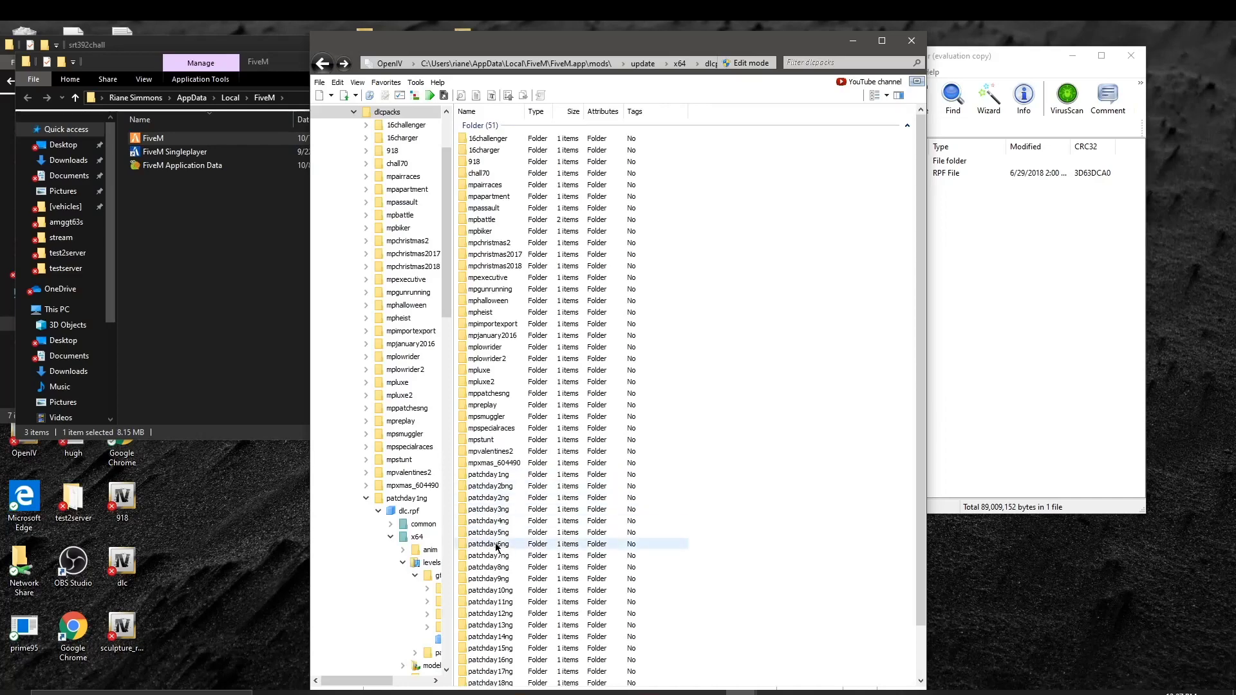
Step: Inspect patchday7ng's vehicles.rpf and step back out to the full dlcpacks list
double_click(505, 557)
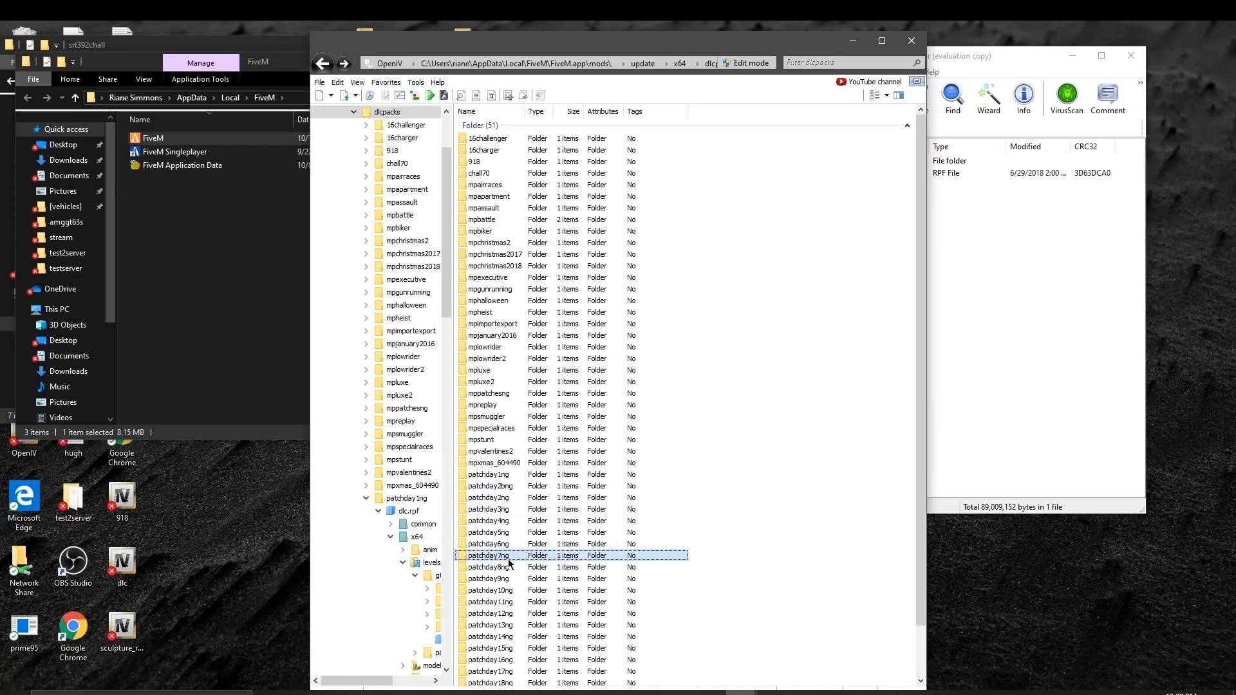
double_click(514, 140)
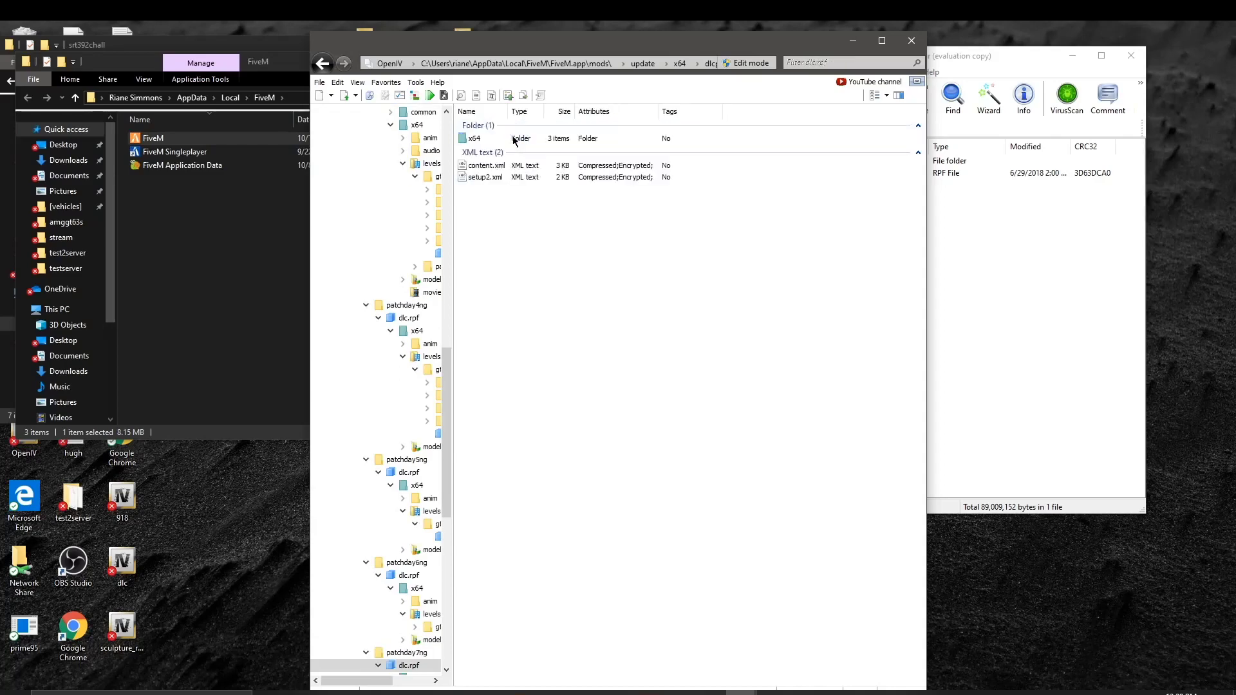
double_click(530, 141)
double_click(476, 150)
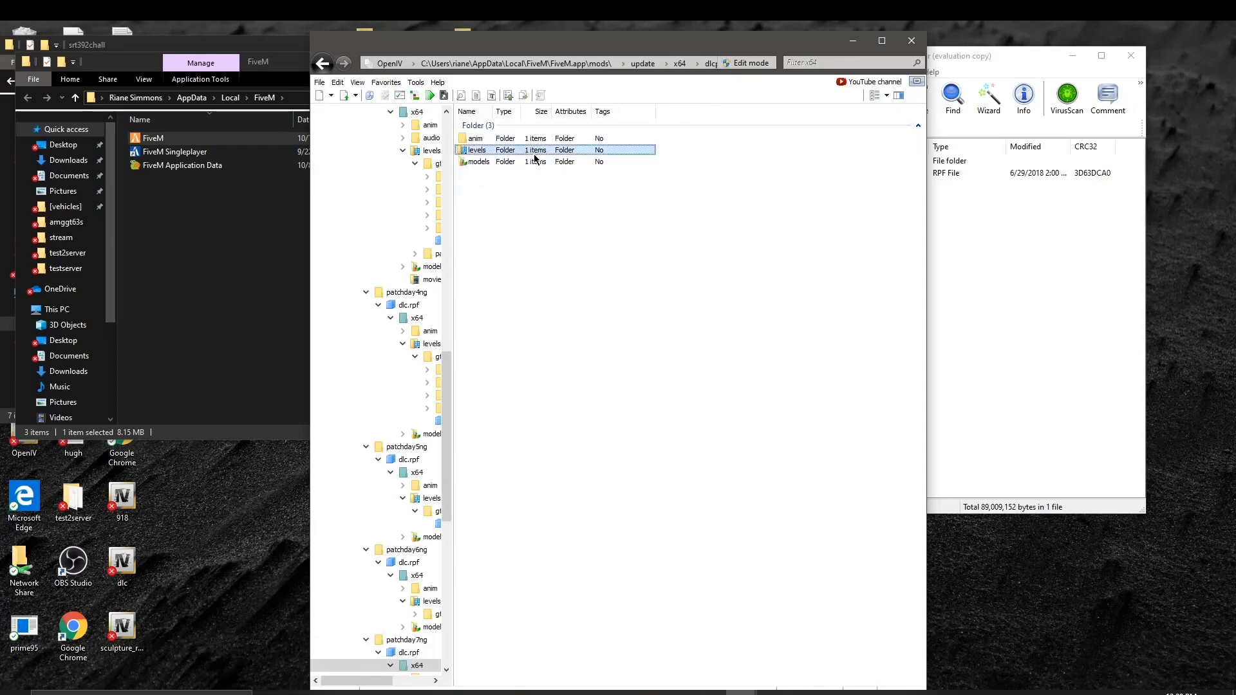
double_click(534, 141)
double_click(538, 138)
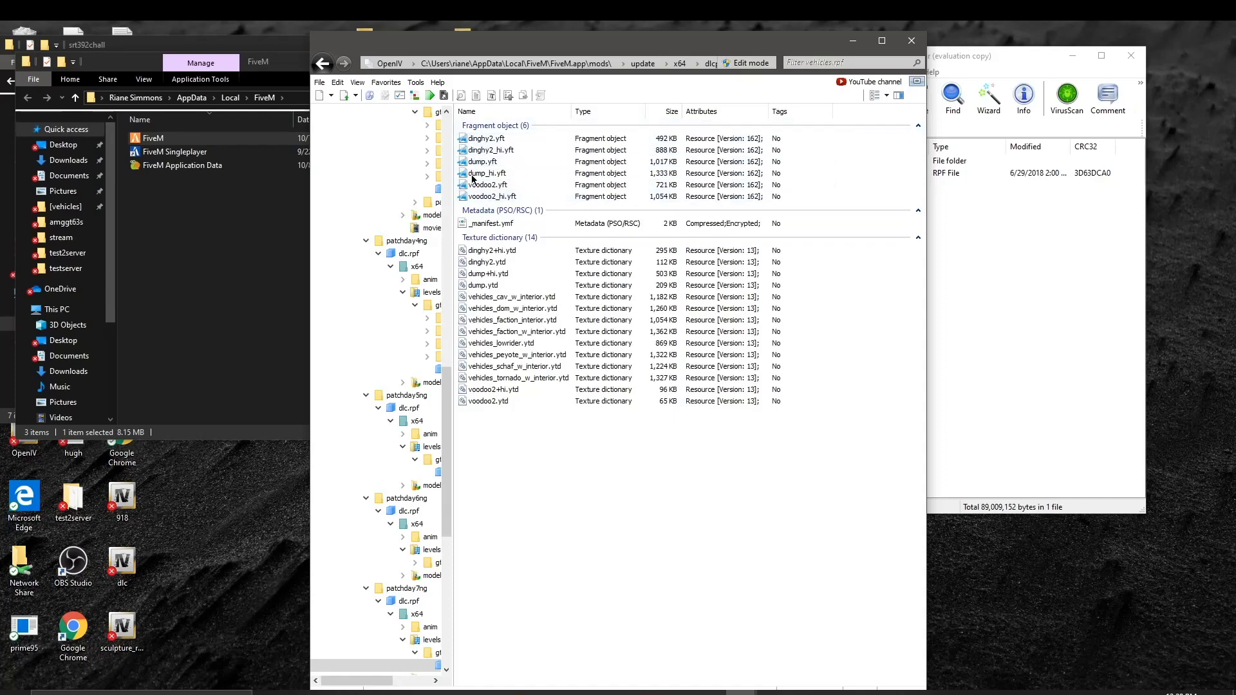
left_click(324, 66)
left_click(324, 66)
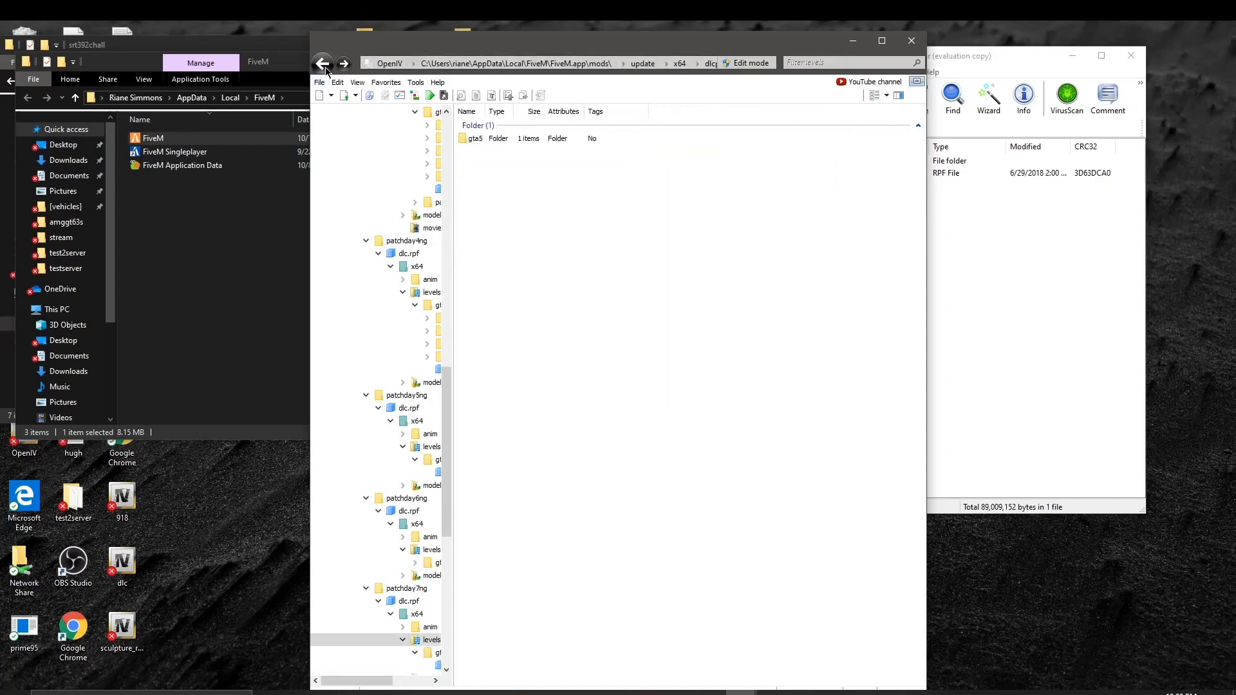
left_click(316, 73)
left_click(316, 72)
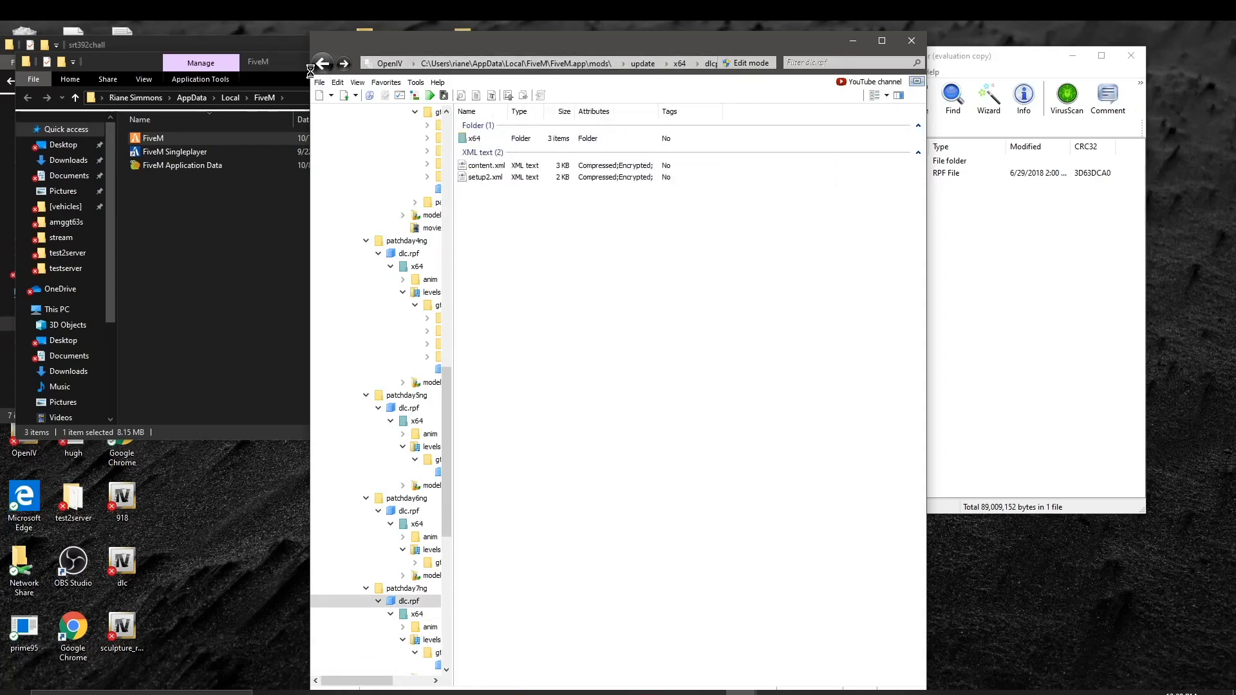
left_click(315, 71)
left_click(320, 65)
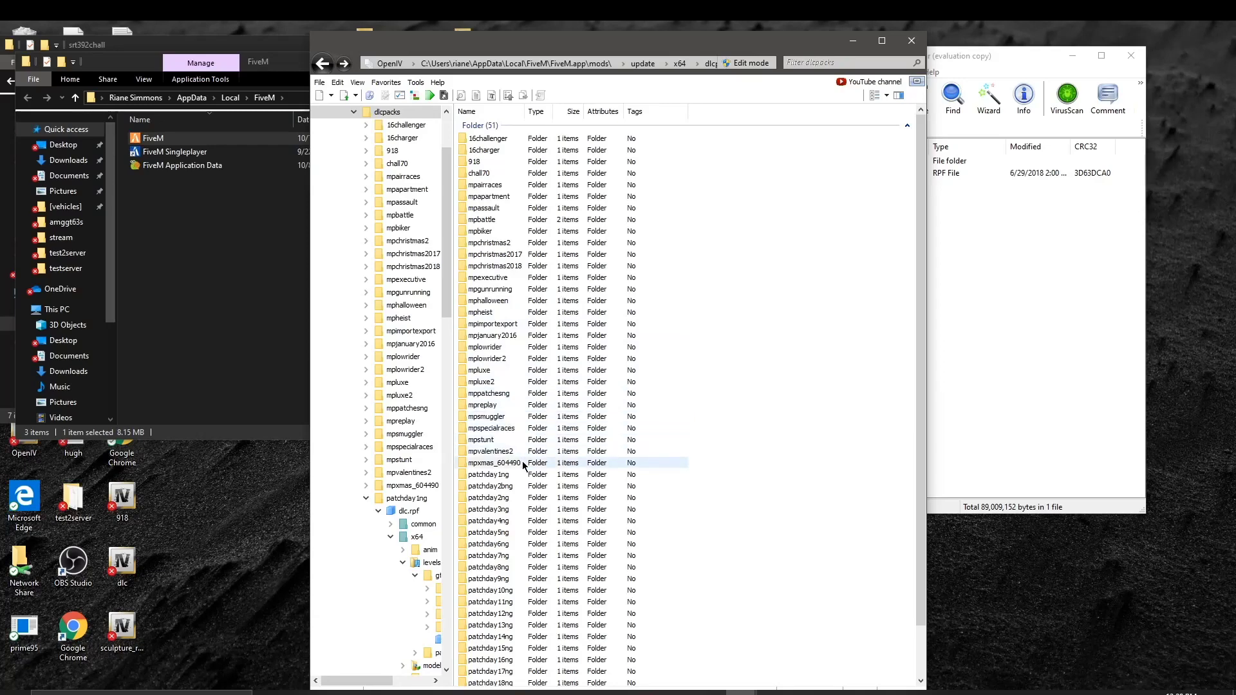
Step: Open mpgunrunning's mpgunrunningvehicles.rpf via dlc.rpf > x64 > levels > gta5 > vehicles
double_click(521, 289)
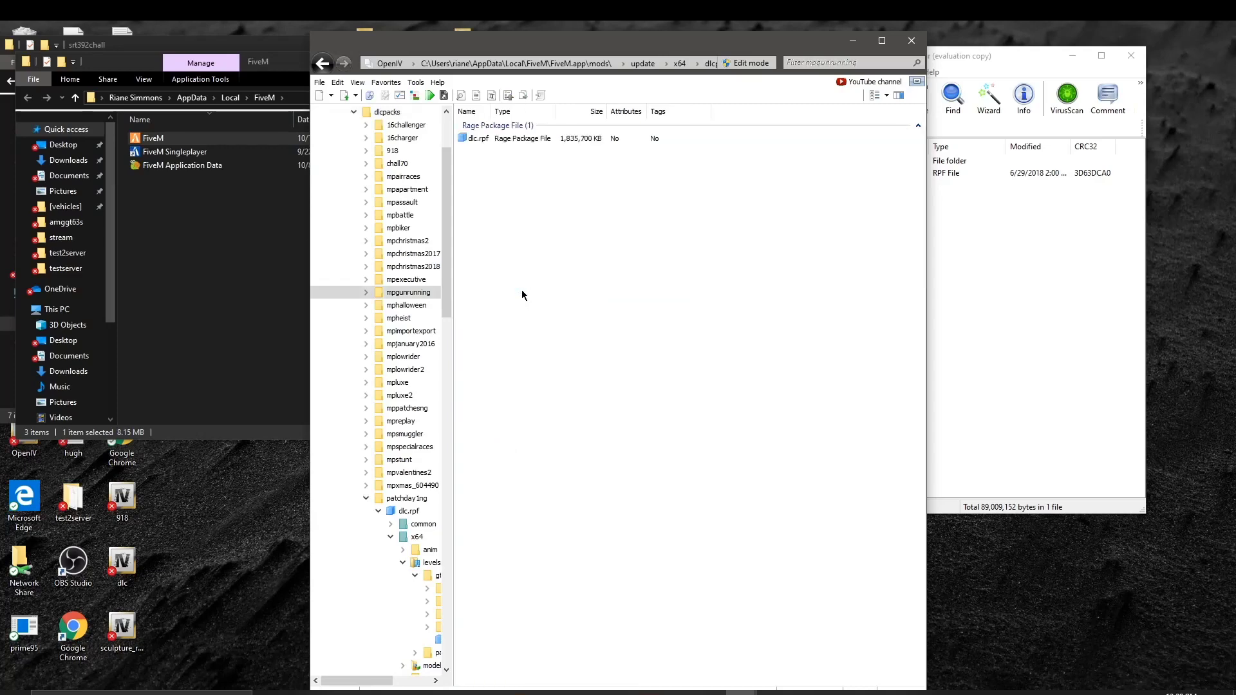
double_click(502, 139)
double_click(503, 152)
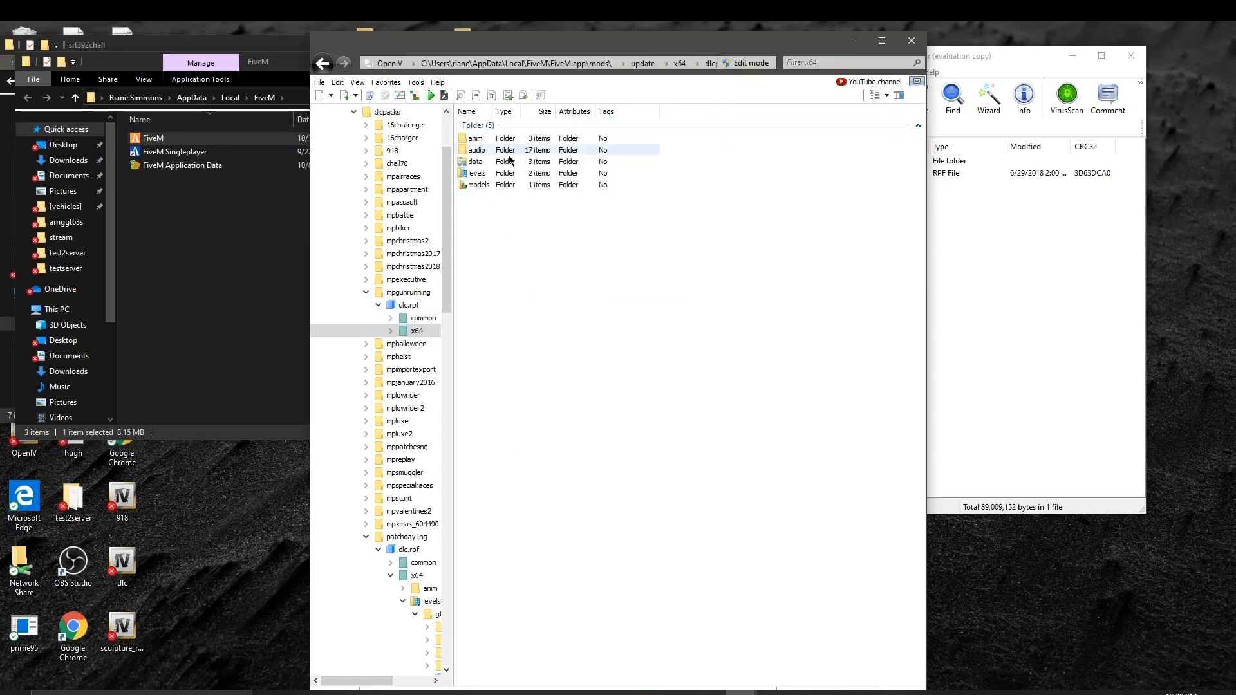
double_click(517, 172)
double_click(474, 138)
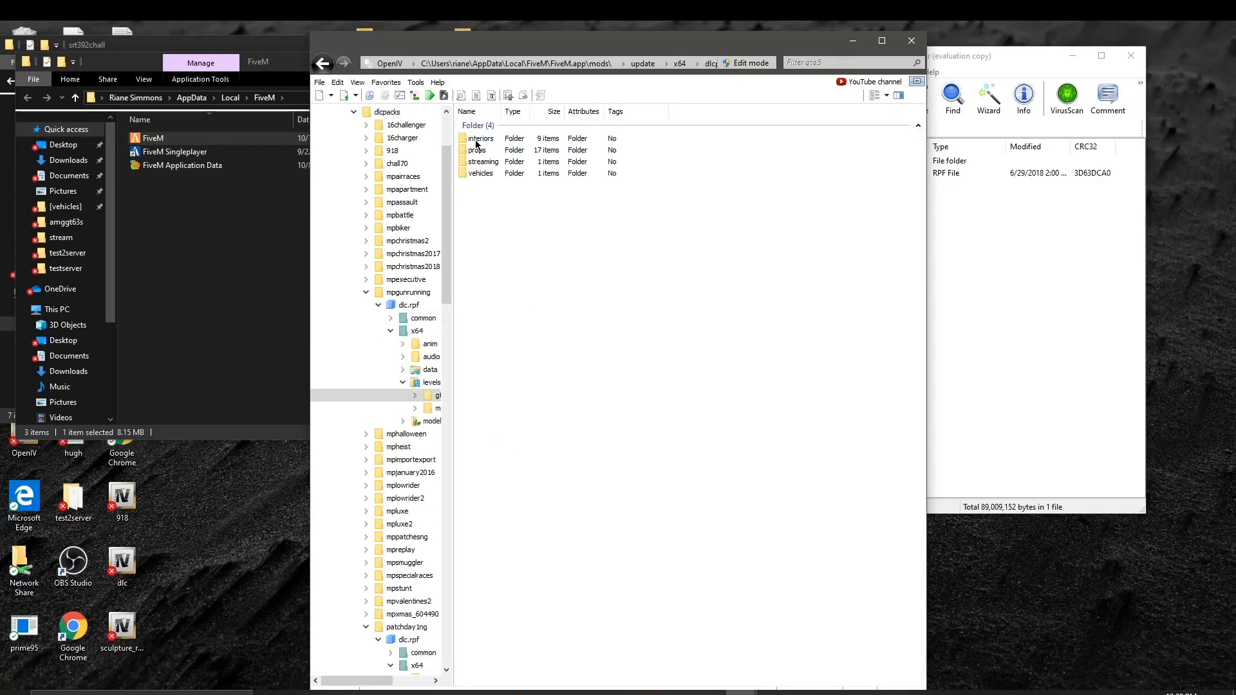
double_click(499, 170)
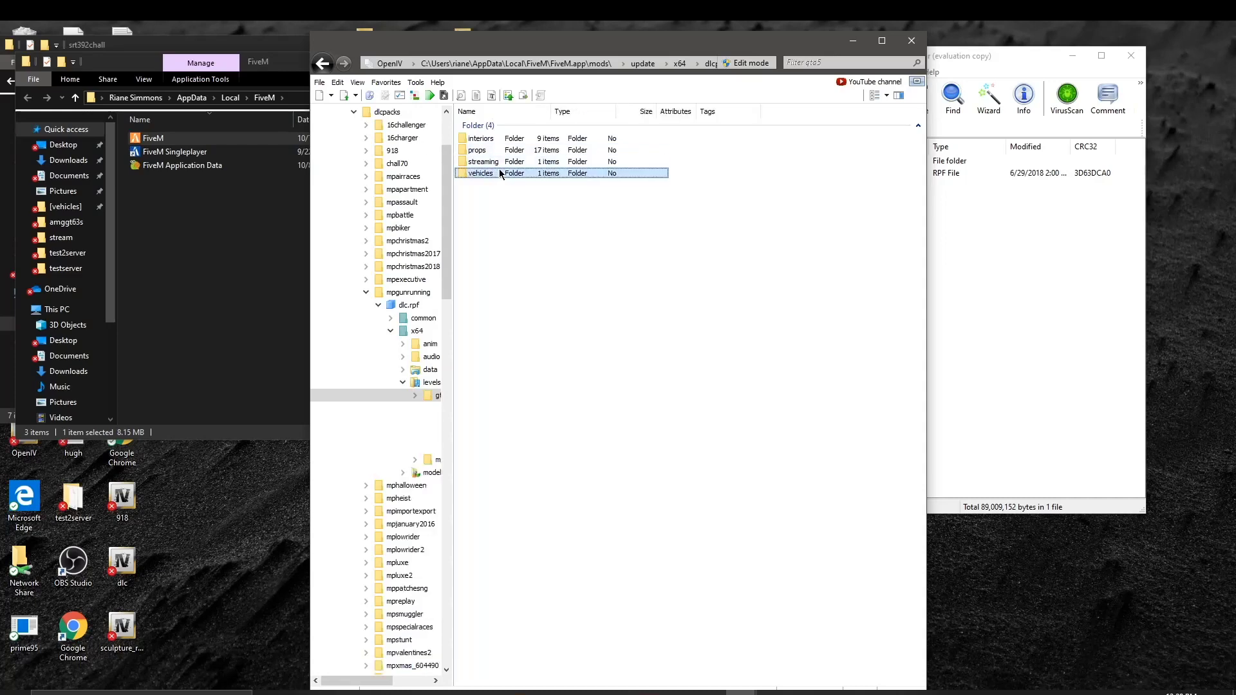
left_click(497, 139)
double_click(497, 138)
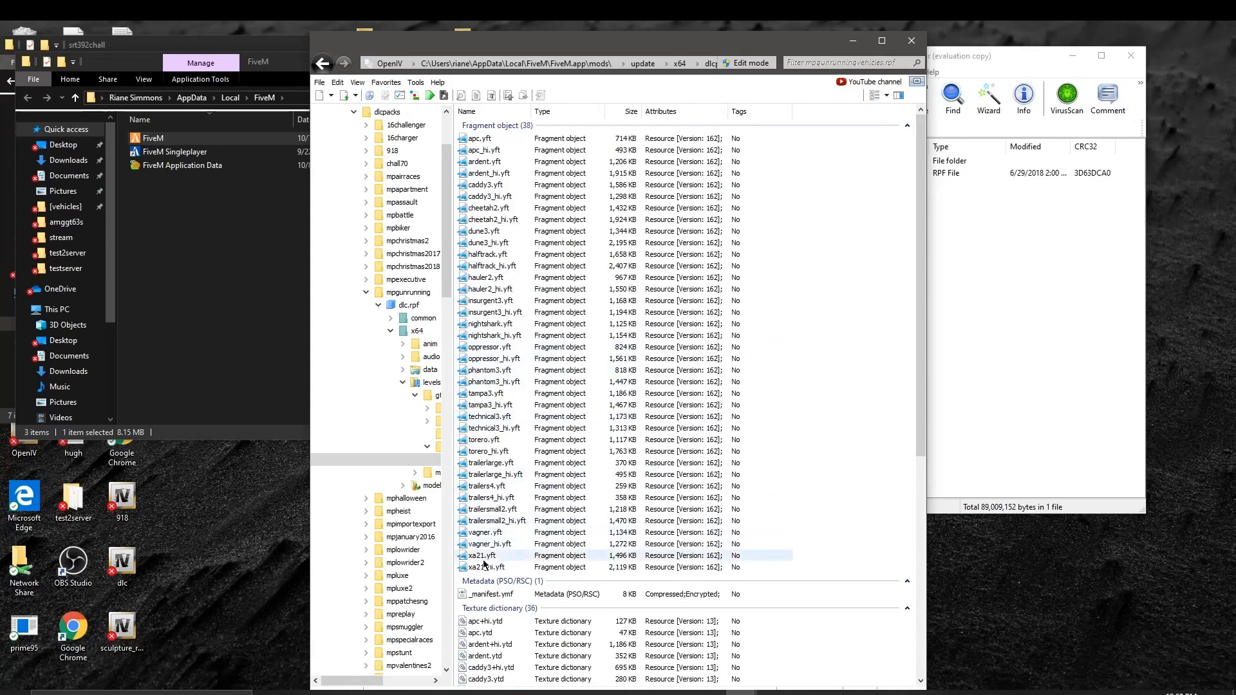
Step: Back out to the dlcpacks list and bring the WinRAR window forward
left_click(323, 63)
left_click(323, 64)
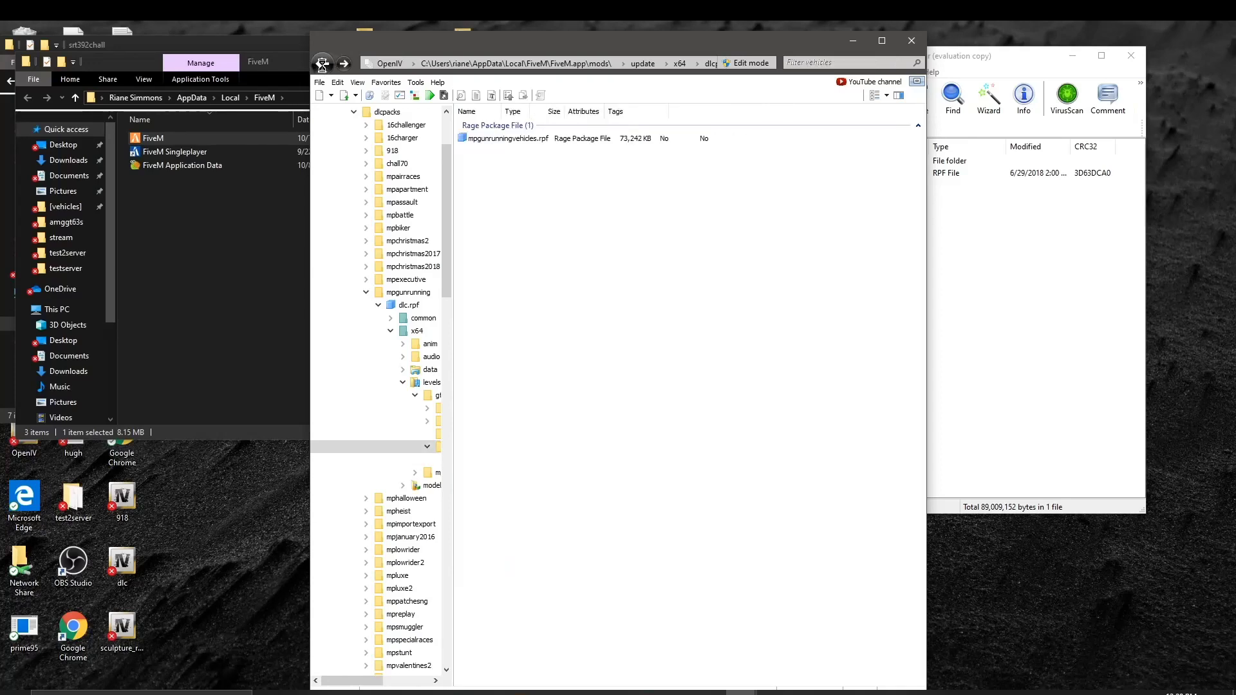
left_click(323, 63)
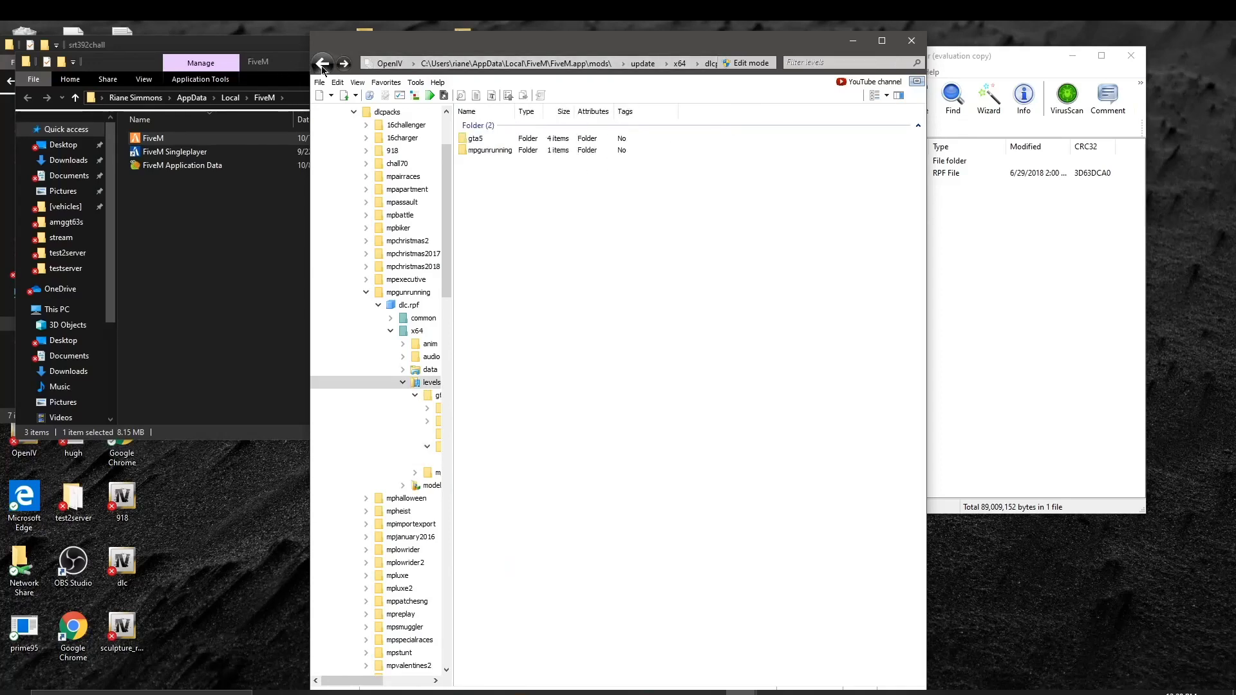
left_click(323, 63)
left_click(323, 64)
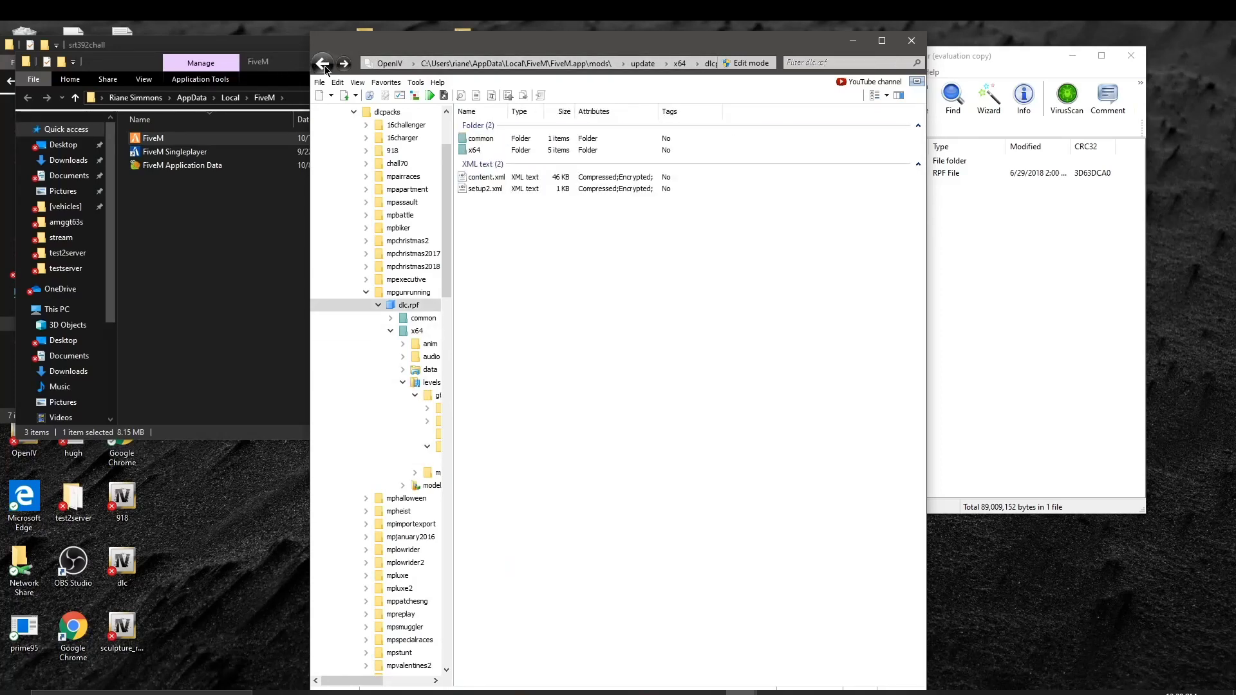
left_click(323, 64)
left_click(324, 64)
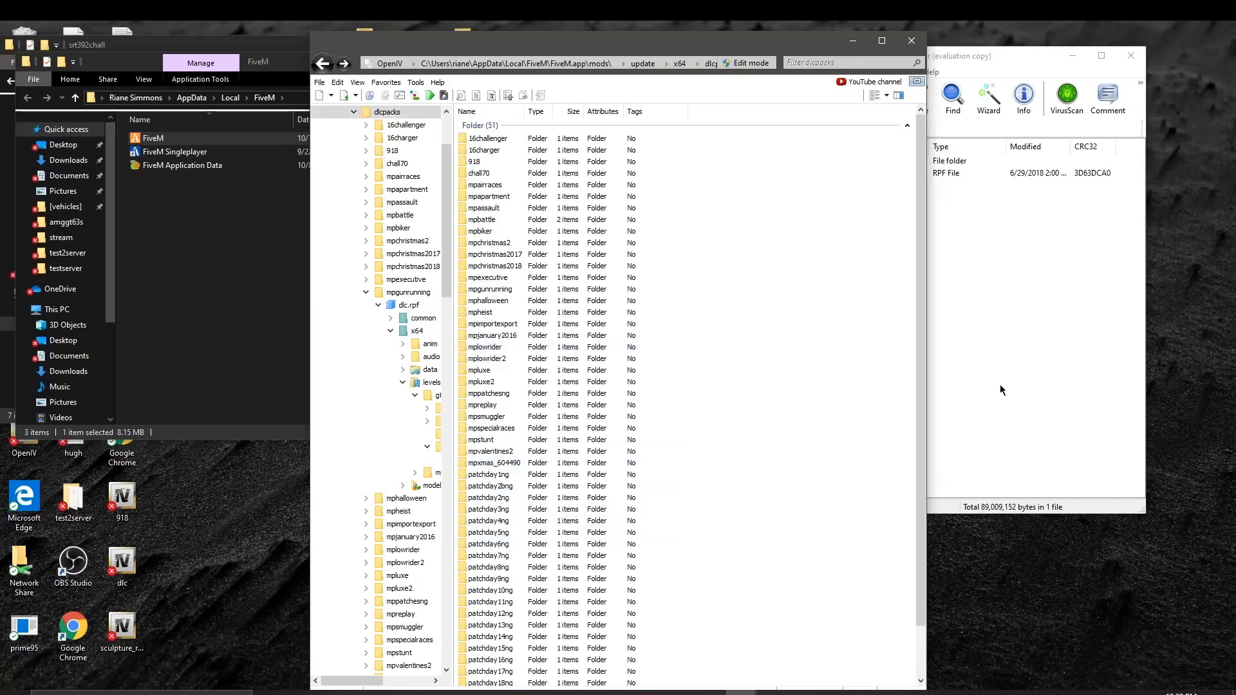
left_click(1073, 343)
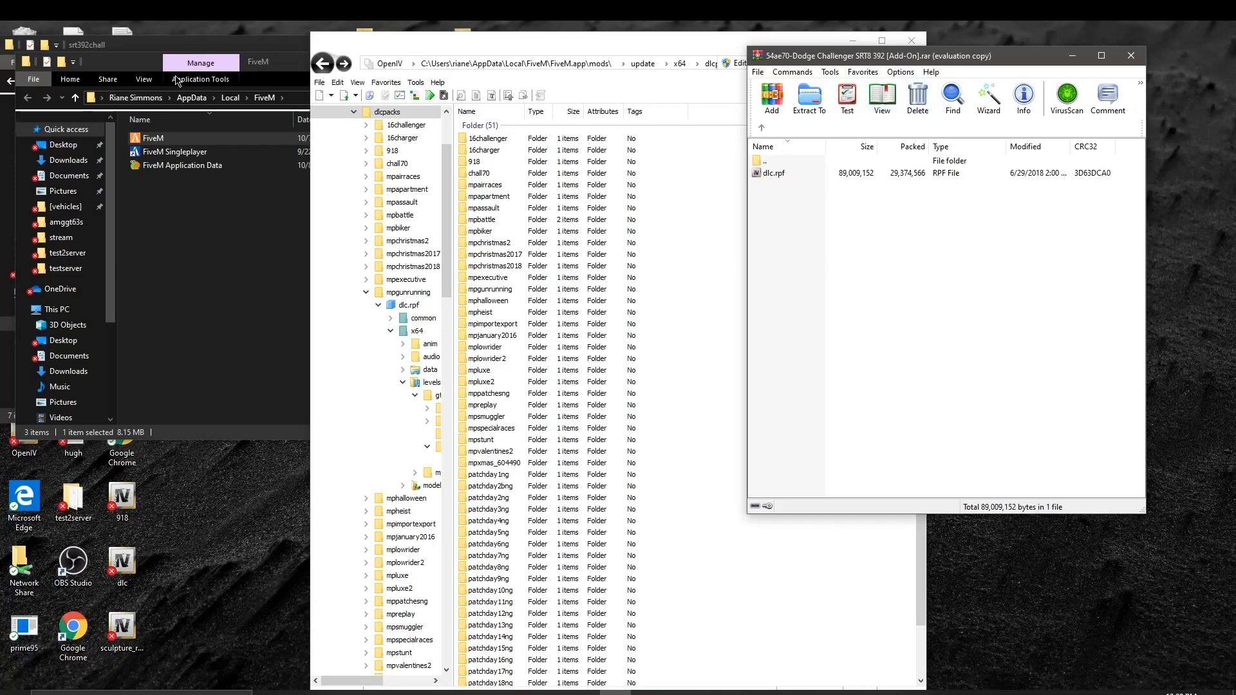
Step: Close the FiveM folder window in File Explorer
left_click(142, 73)
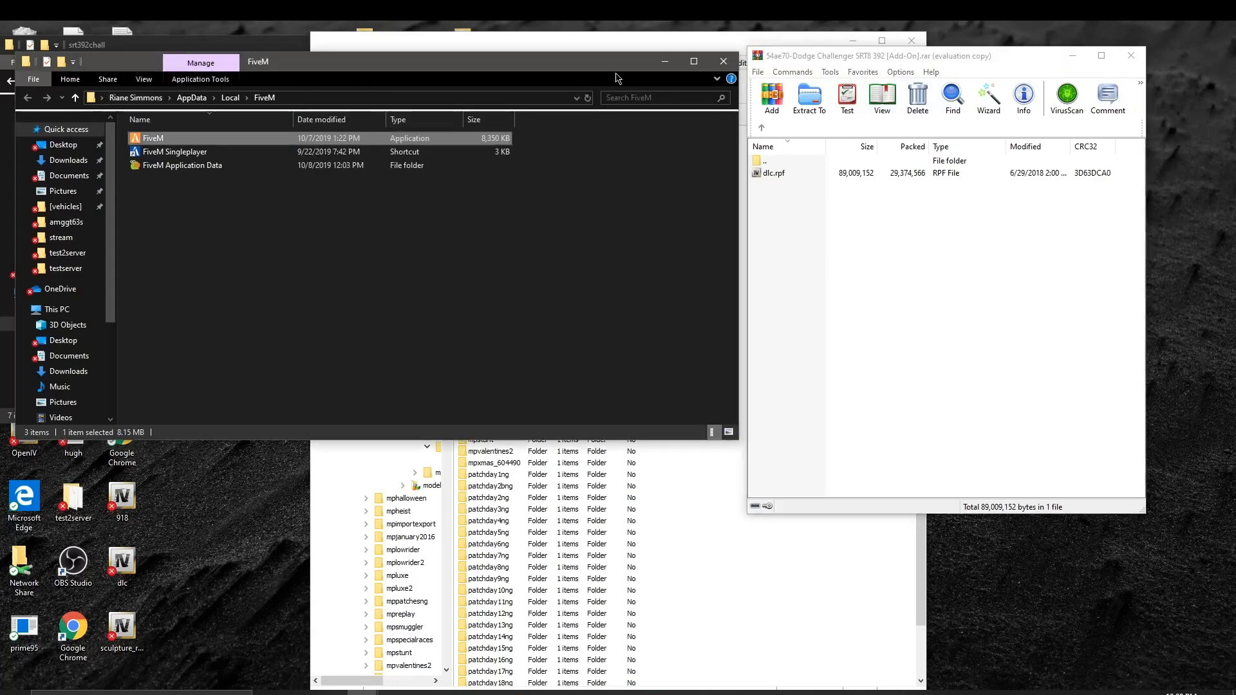
left_click(726, 55)
key("alt+Tab")
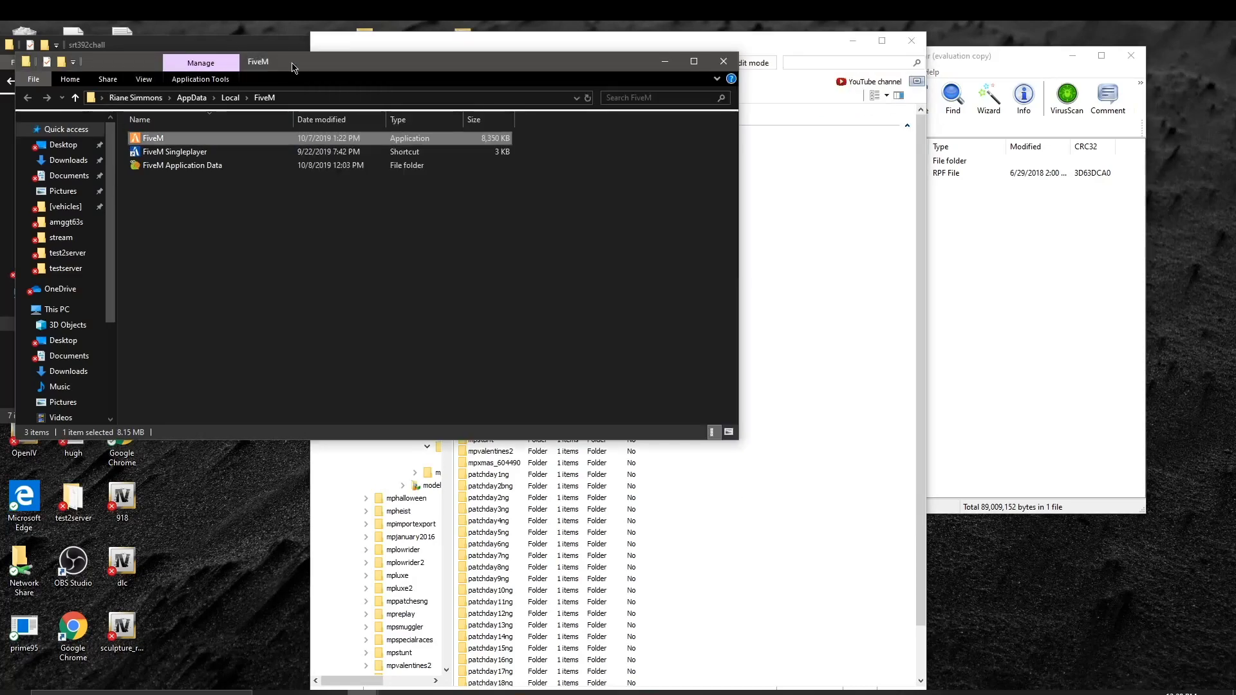
left_click(721, 64)
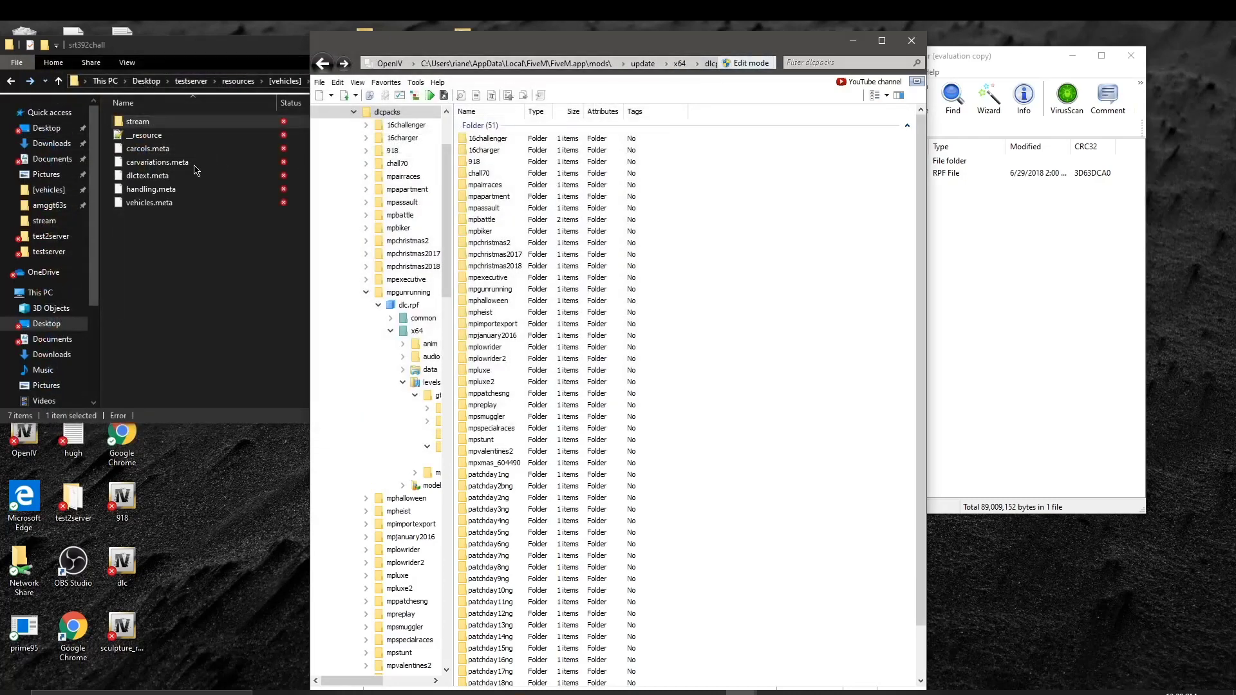
Step: Switch to the srt392chall window and check its stream folder before returning to srt392chall
left_click(190, 263)
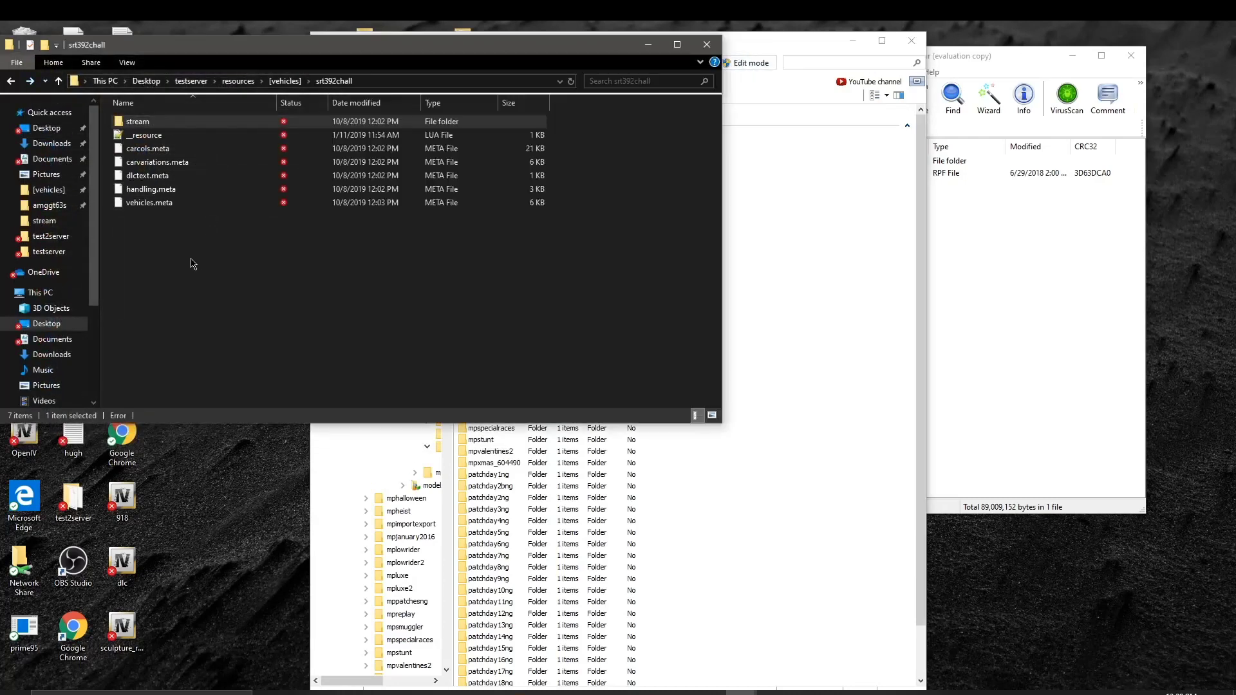
double_click(150, 122)
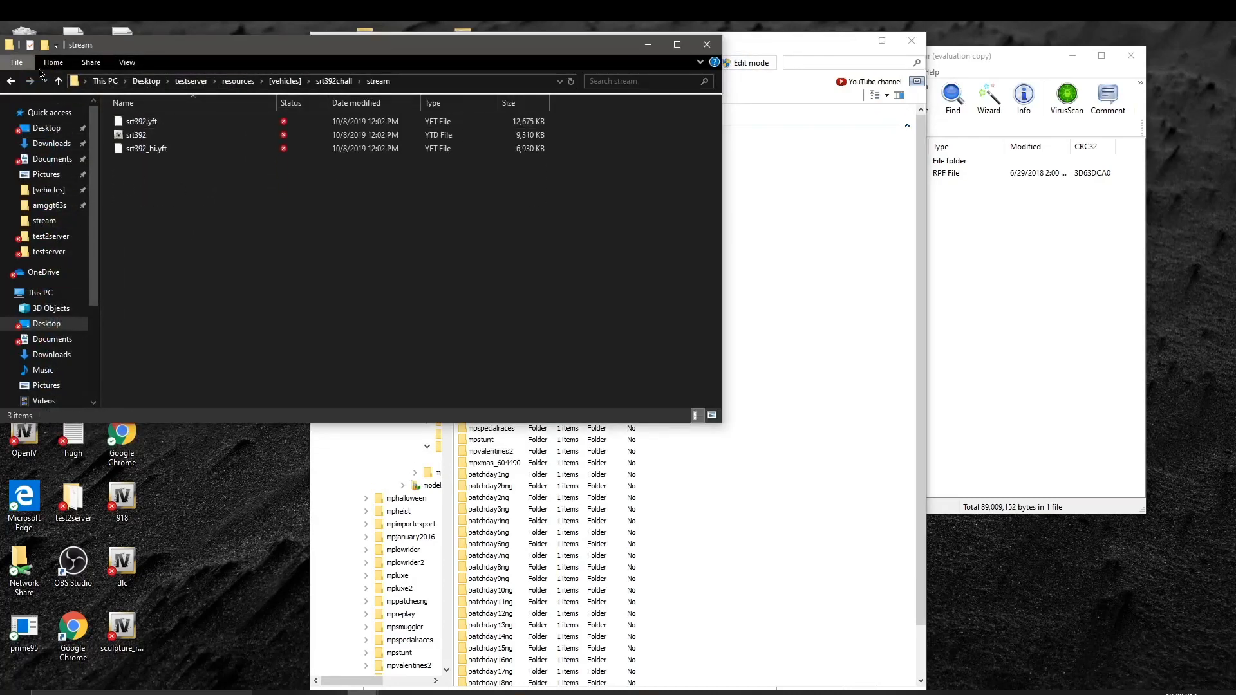
left_click(11, 80)
double_click(164, 118)
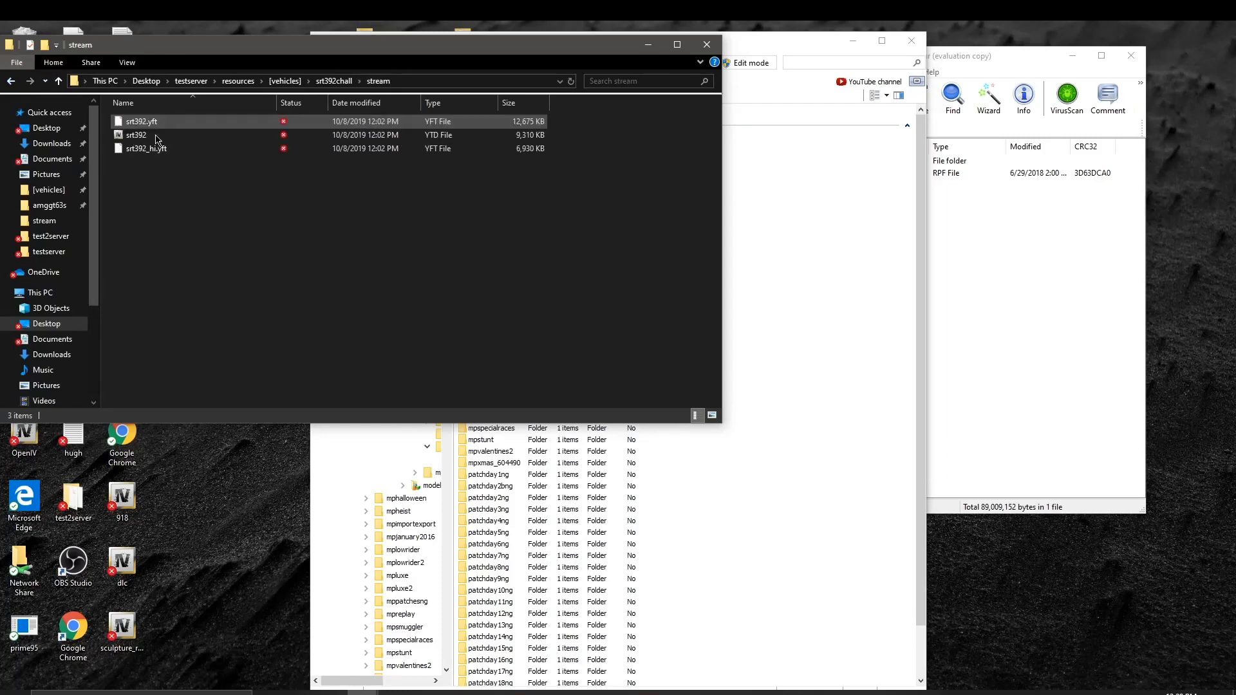
left_click(11, 81)
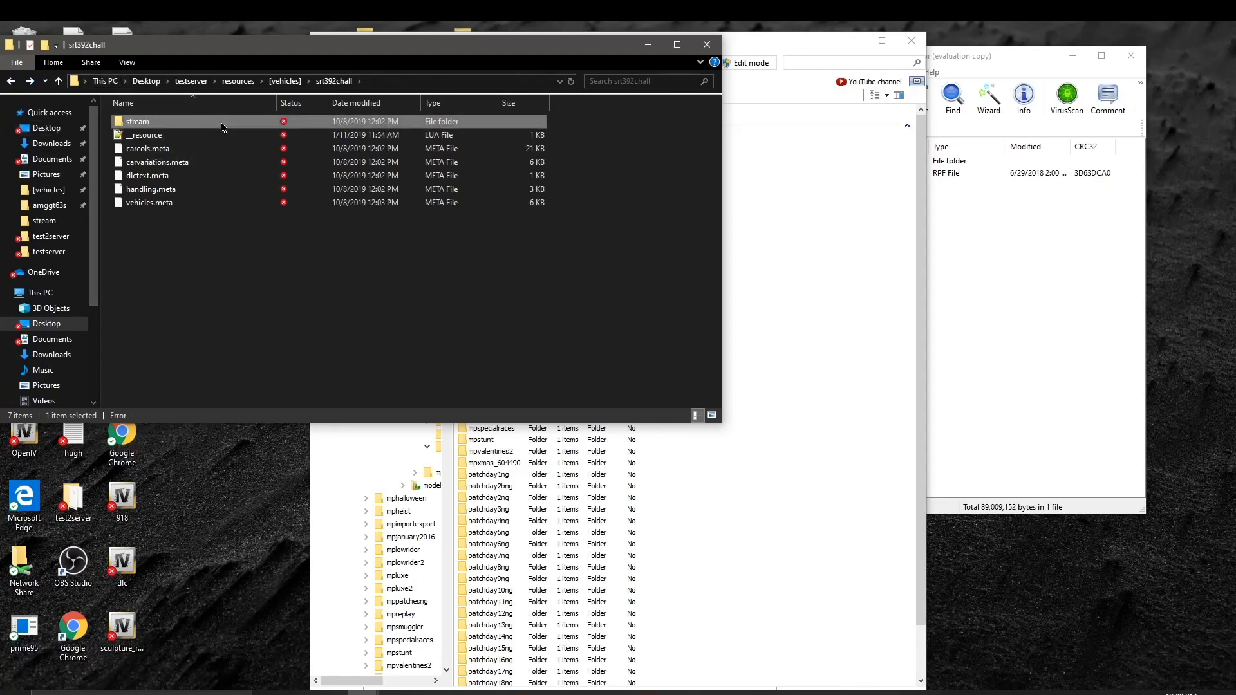
Step: Rename srt392.yft and srt392.ytd in the stream folder to guantlet.yft and guantlet.ytd
double_click(147, 121)
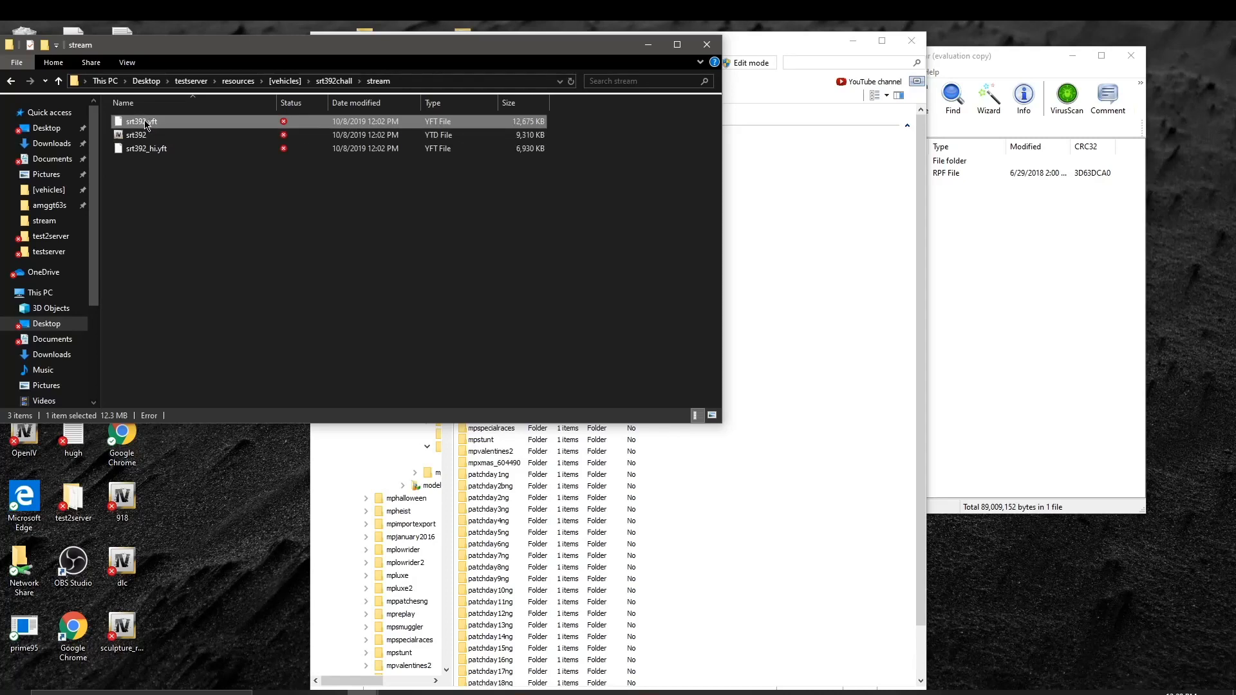
left_click(145, 122)
key("BackSpace")
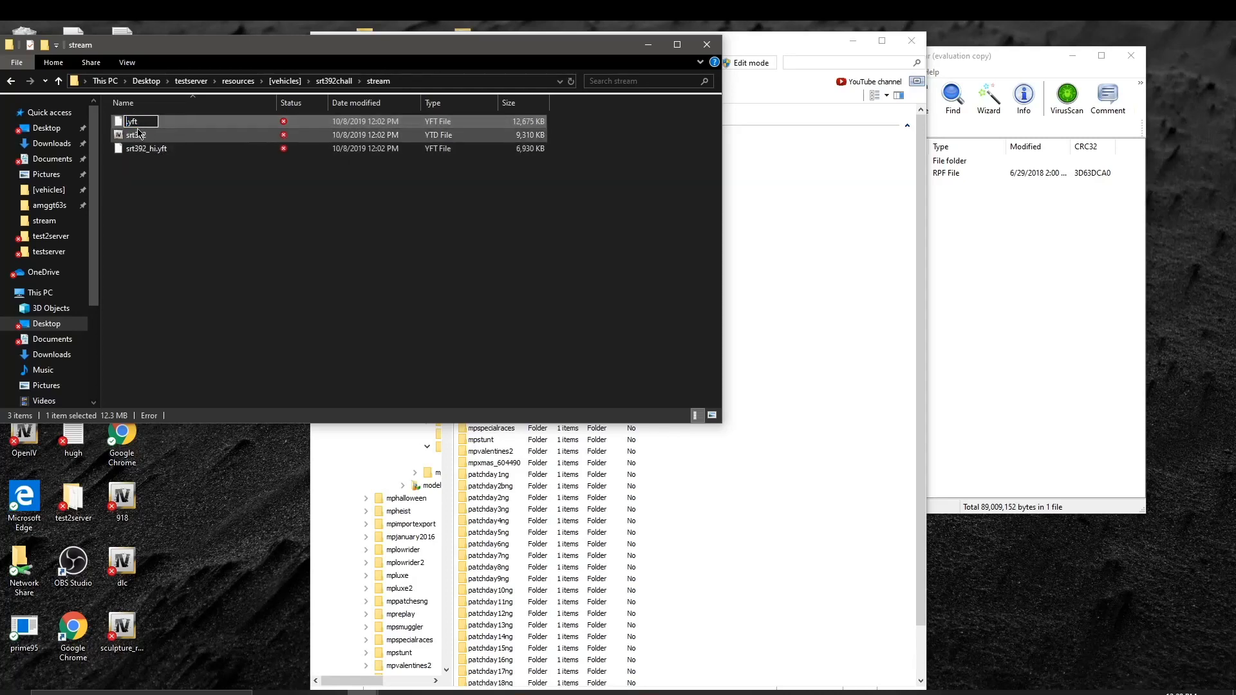
type("guantlet")
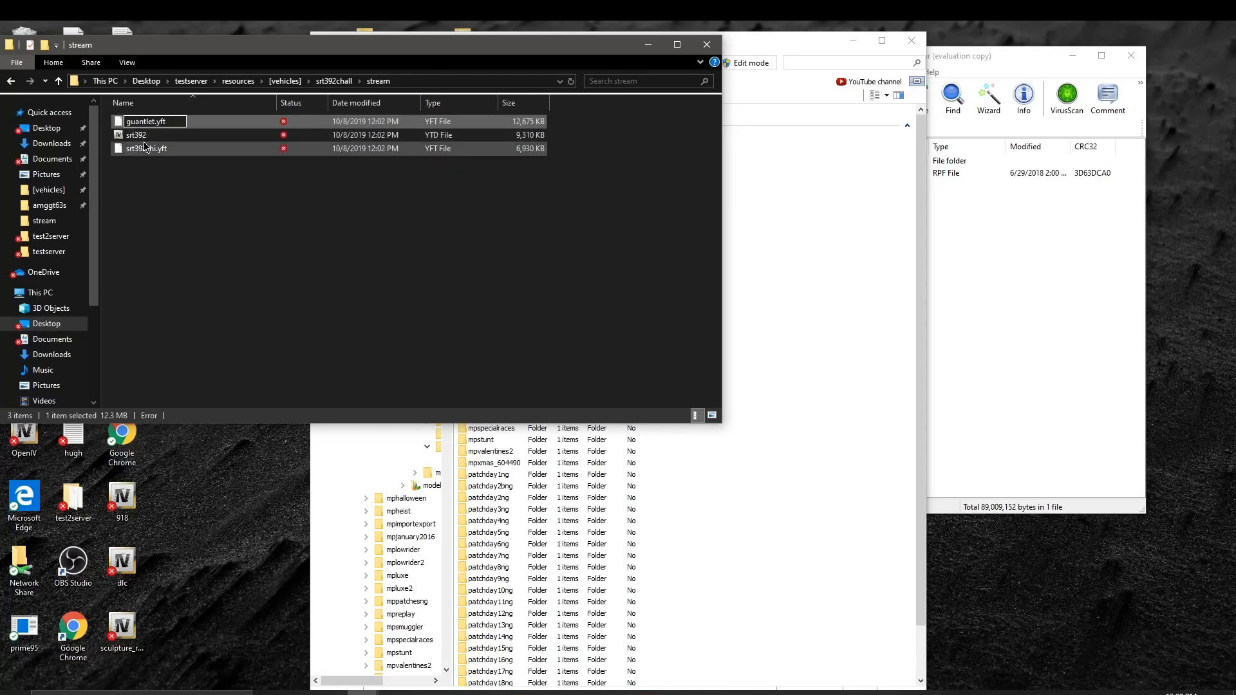
left_click(142, 138)
key("F2")
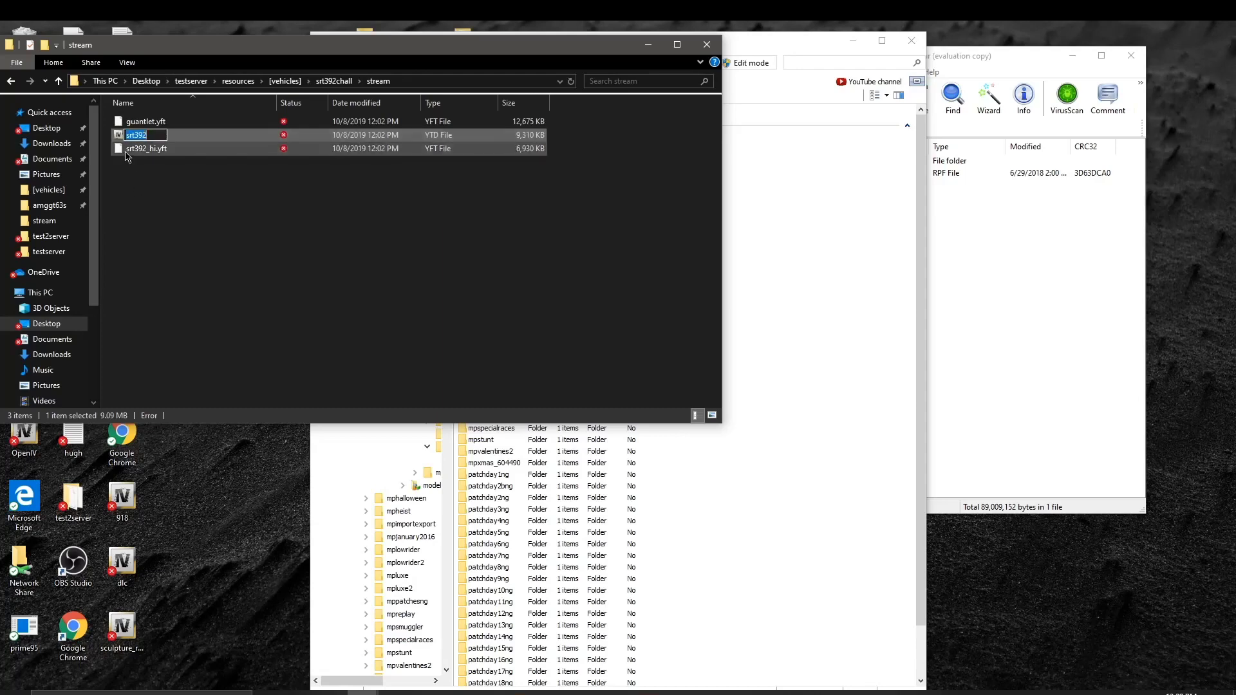
key("BackSpace")
type("guantlet.ytd")
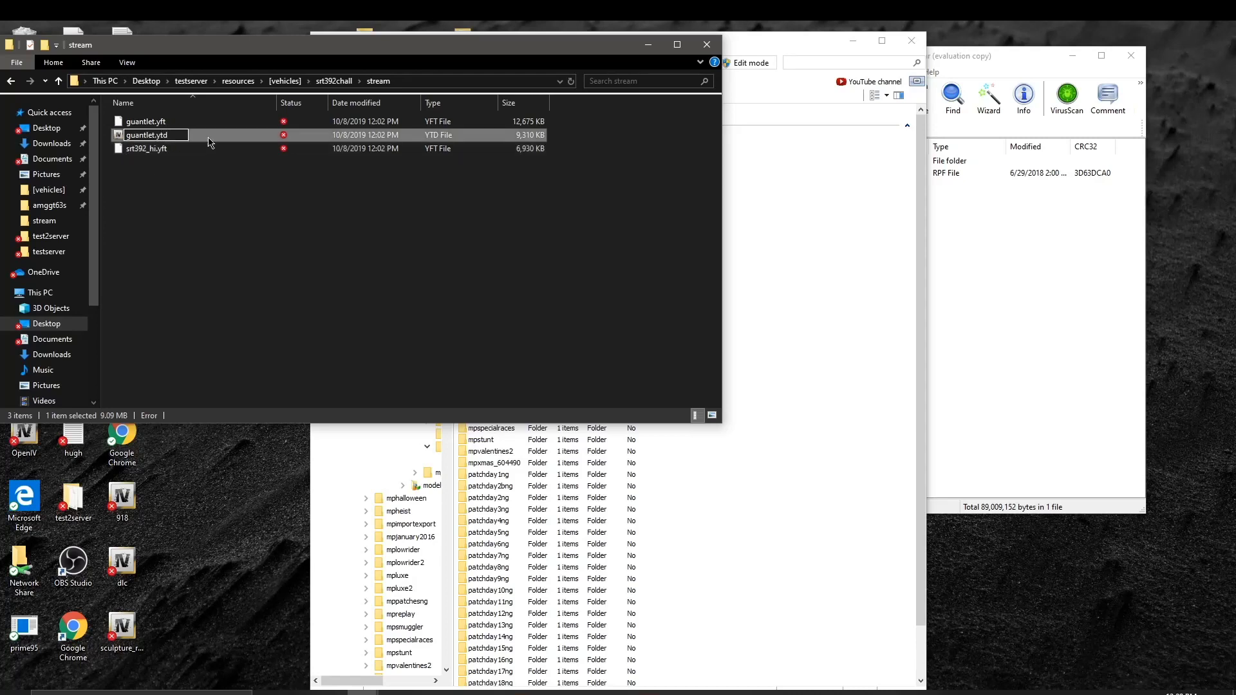
left_click(138, 153)
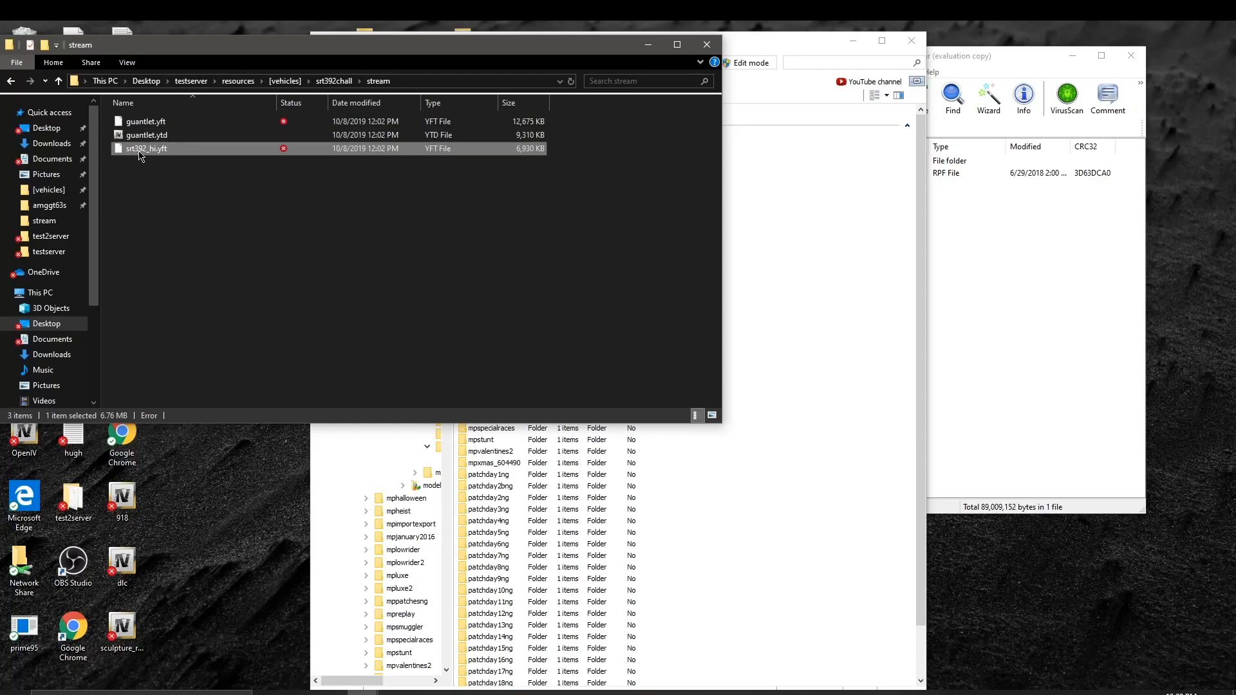
Step: Rename srt392_hi.yft to guantlet_hi.yft
left_click(141, 152)
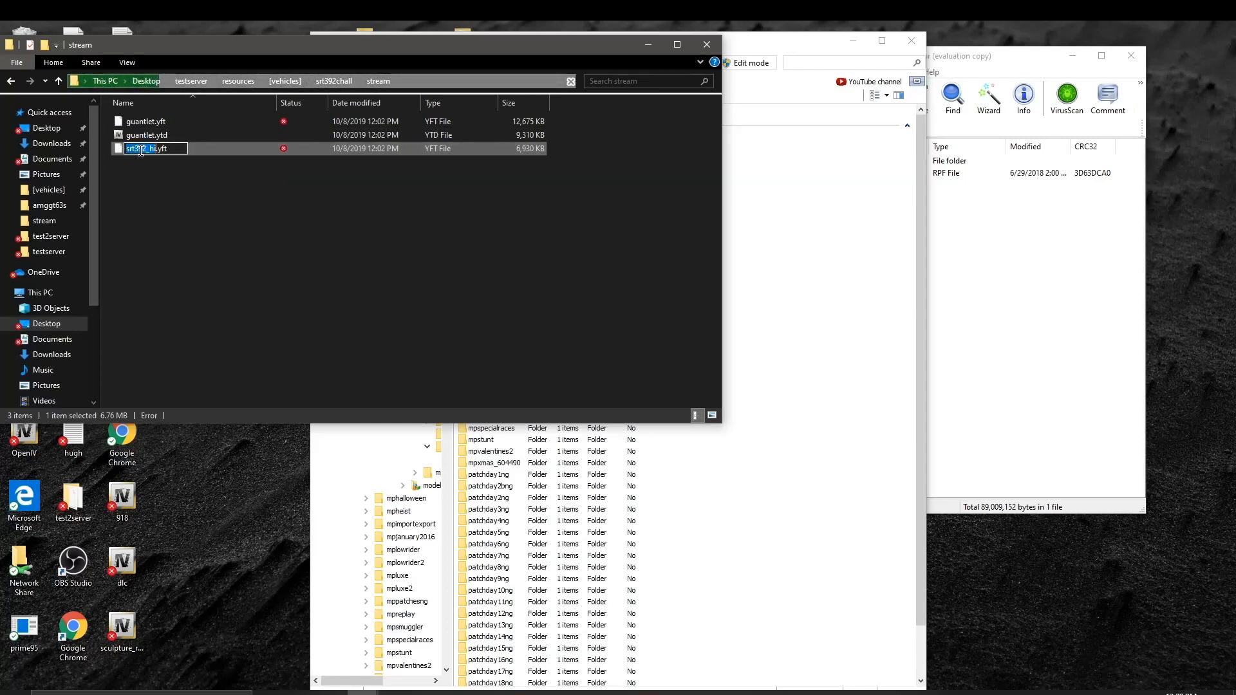
double_click(139, 152)
left_click(138, 151)
double_click(138, 152)
left_click(139, 152)
double_click(139, 152)
type("guan")
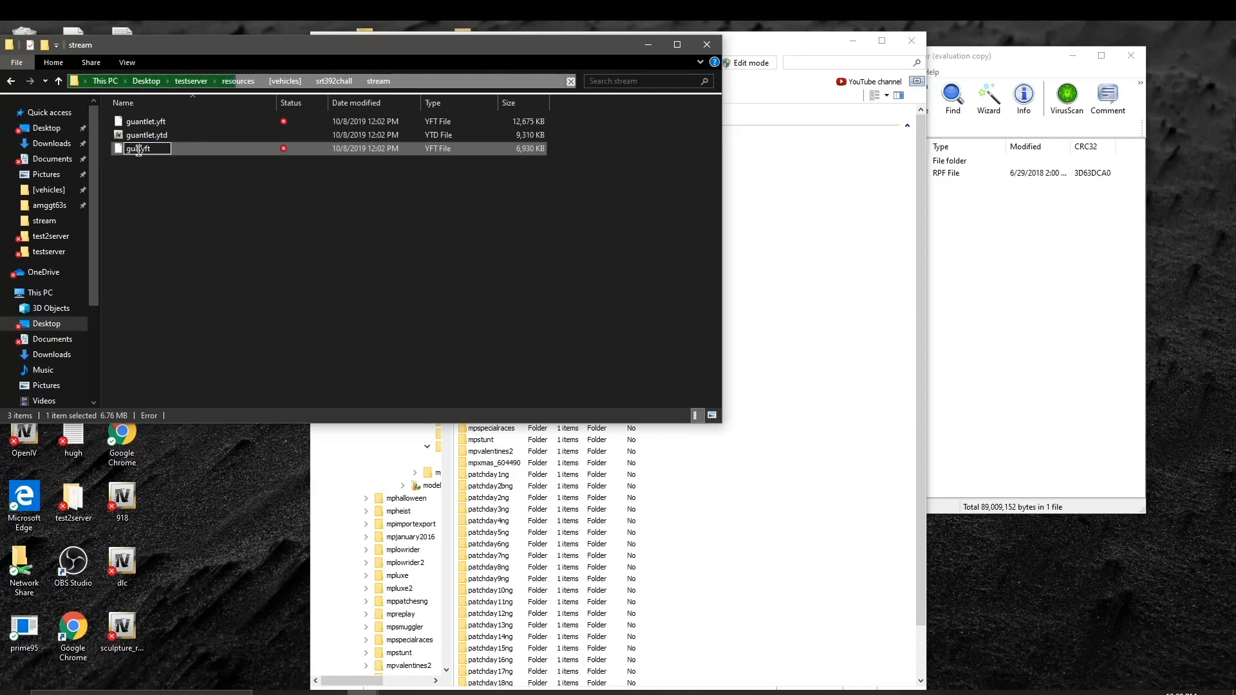
type("tlet")
type("_")
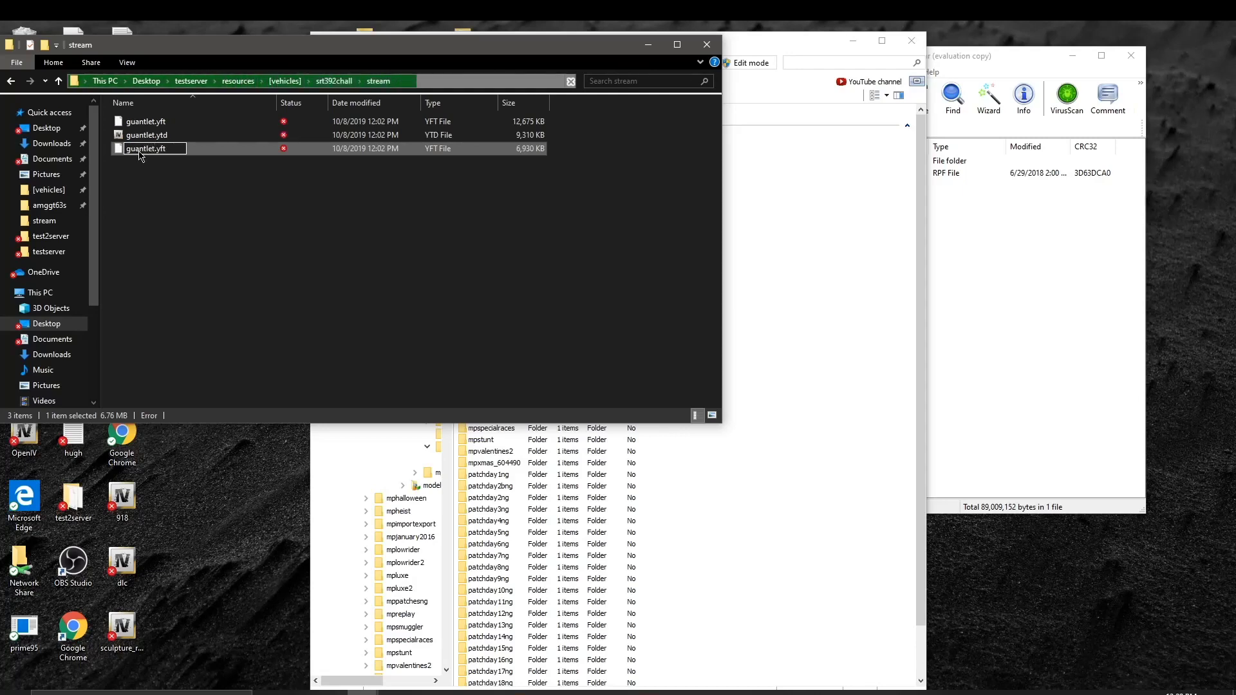
type("hi")
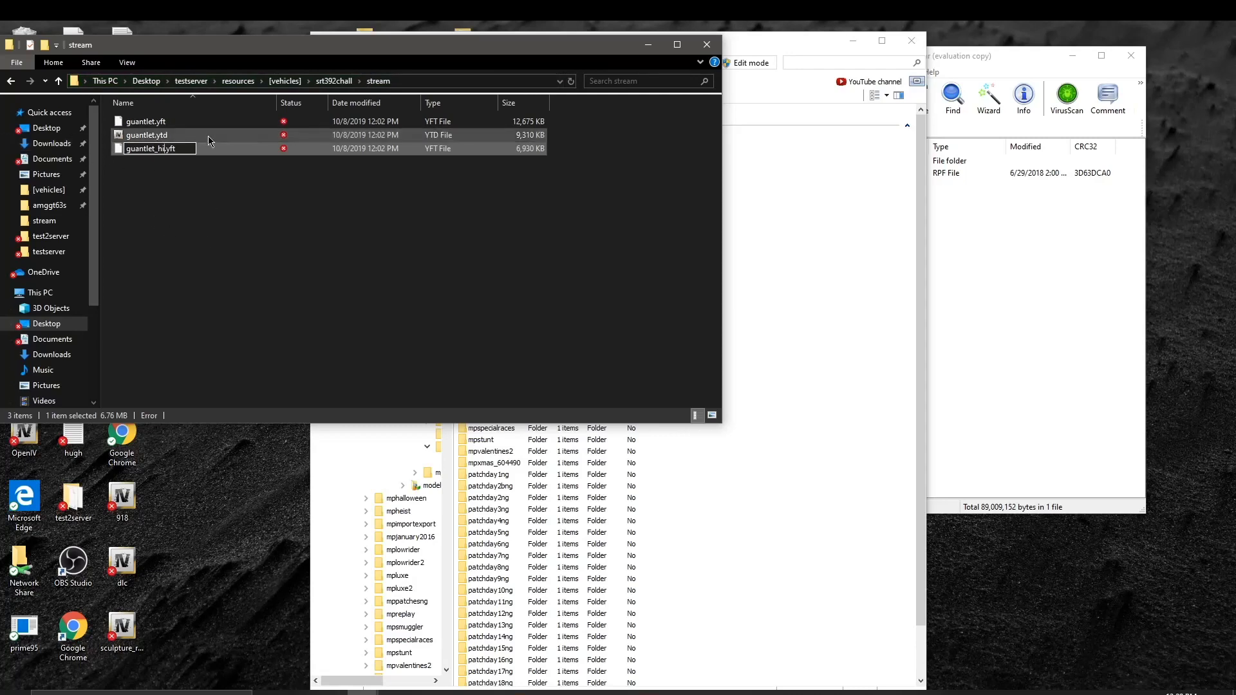
left_click(287, 294)
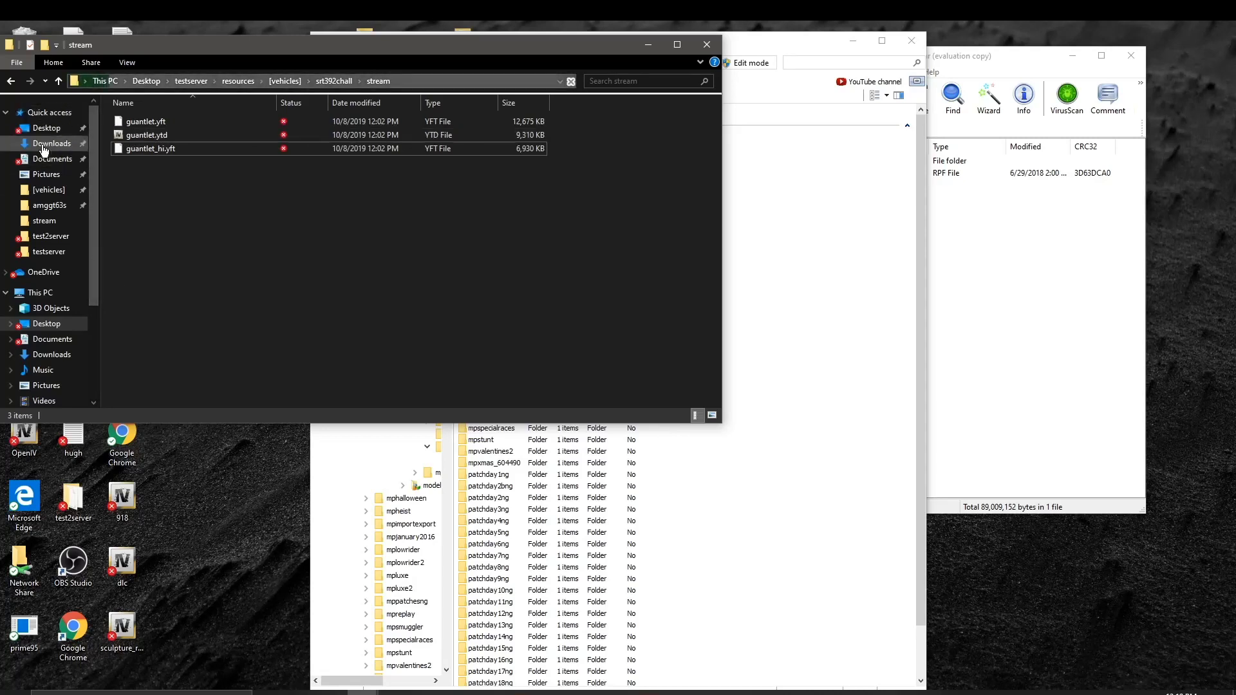
Step: Correct the misspelled guantlet_hi.yft to gauntlet_hi.yft
left_click(138, 150)
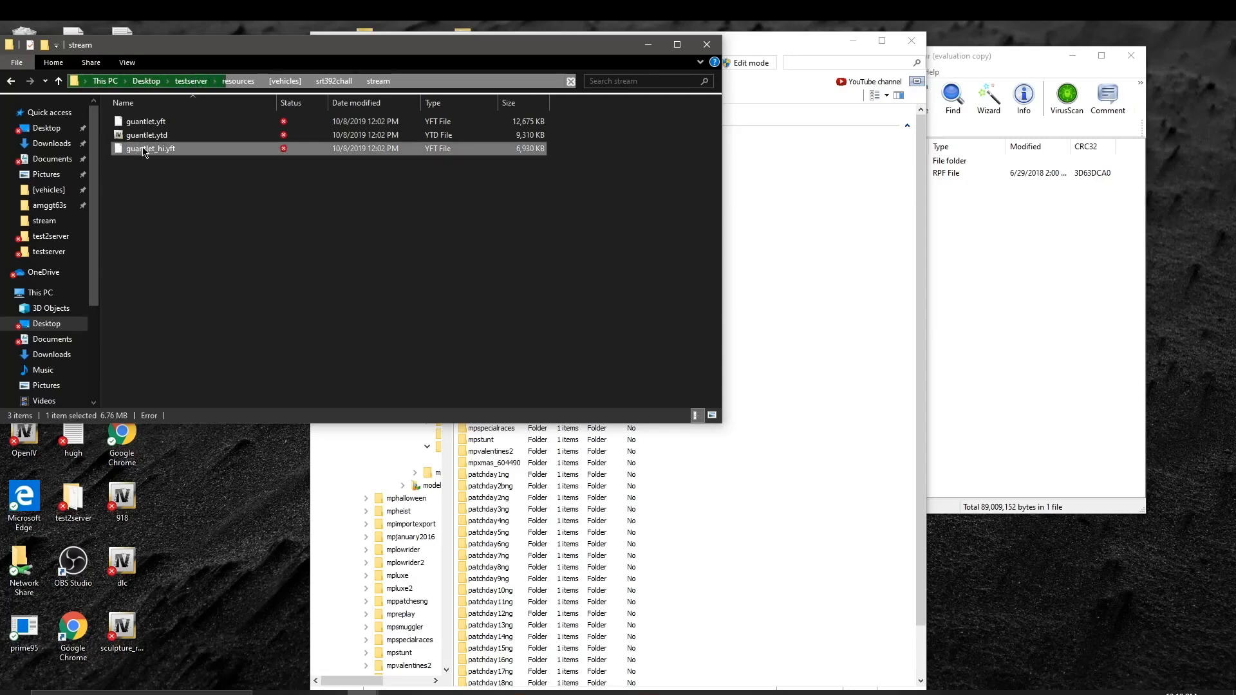
left_click(129, 149)
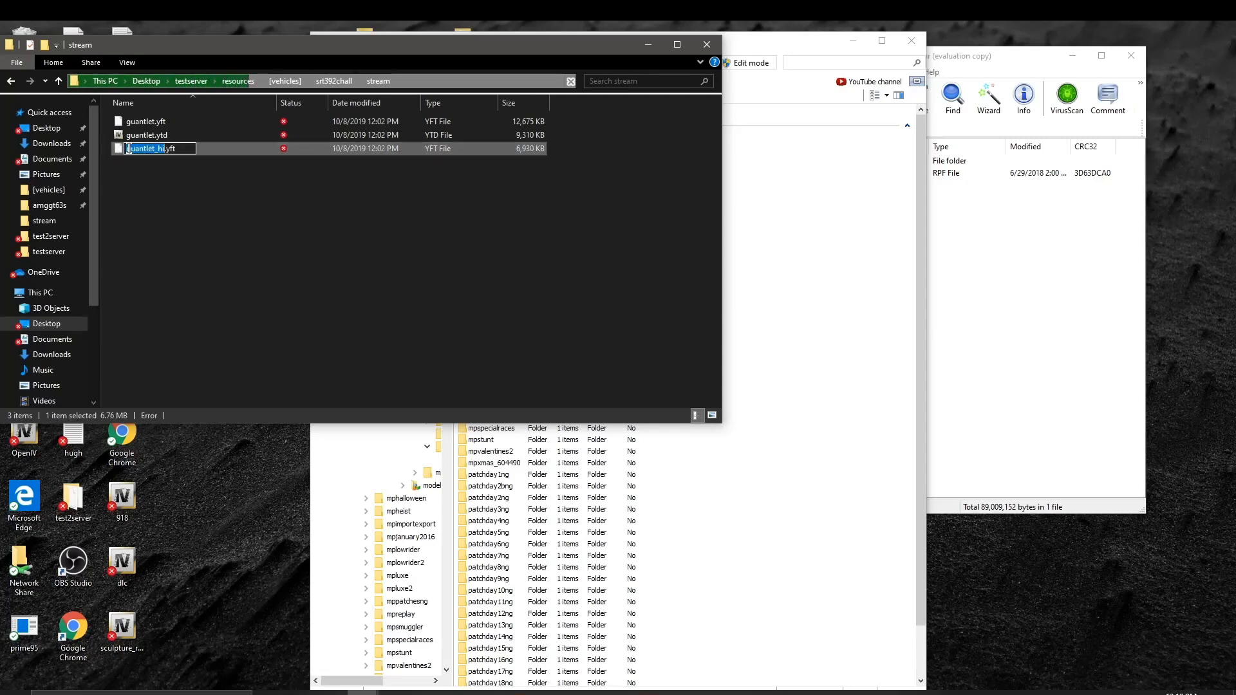
left_click(134, 148)
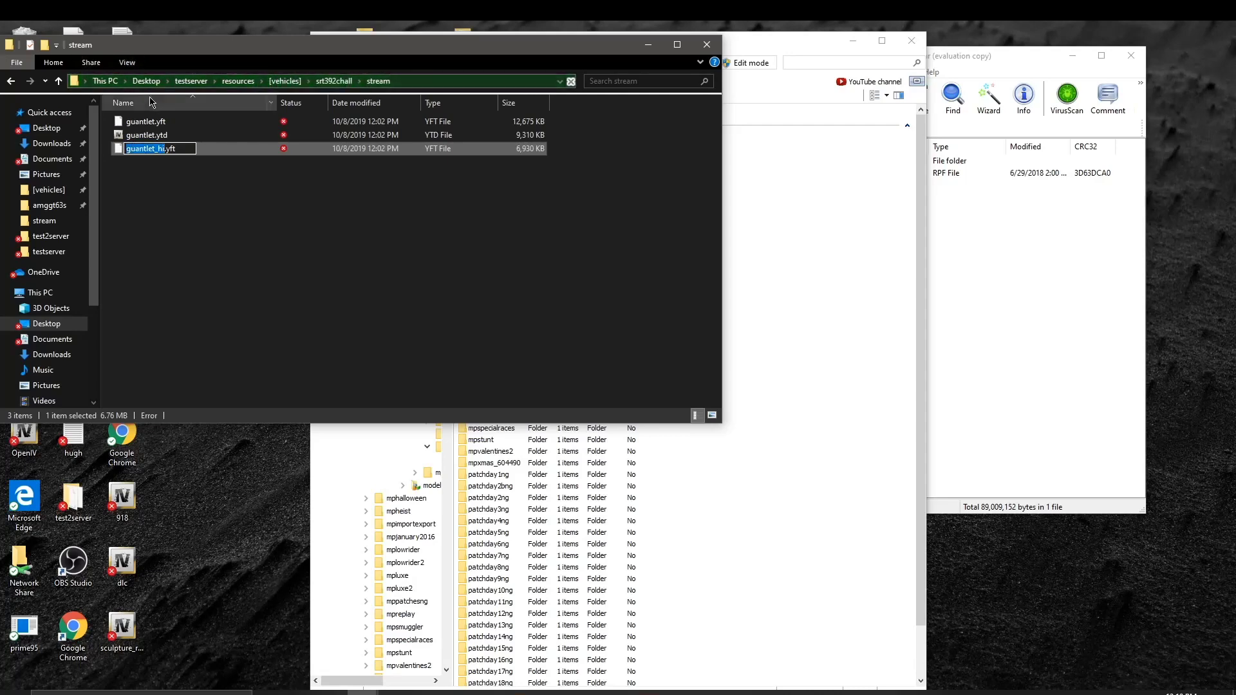
left_click(139, 152)
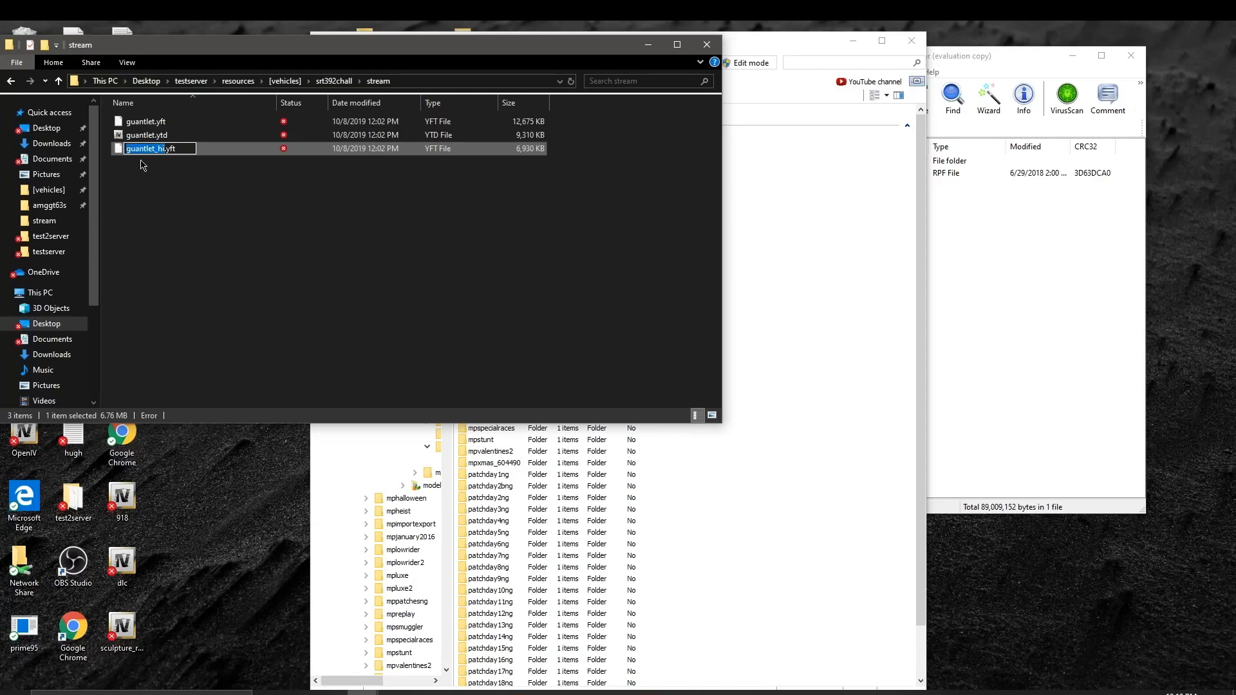
key("BackSpace")
type("gauntlet_hi")
key("Return")
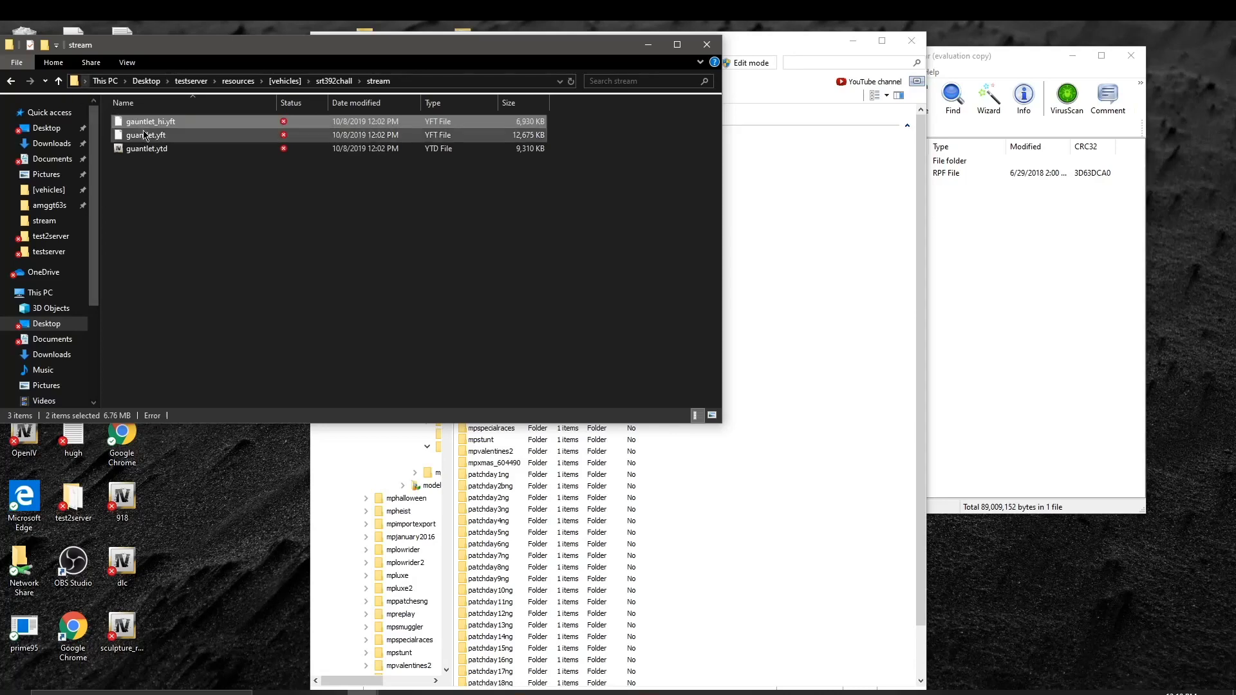
Step: Rename guantlet.yft to gauntlet.yft
left_click(138, 141)
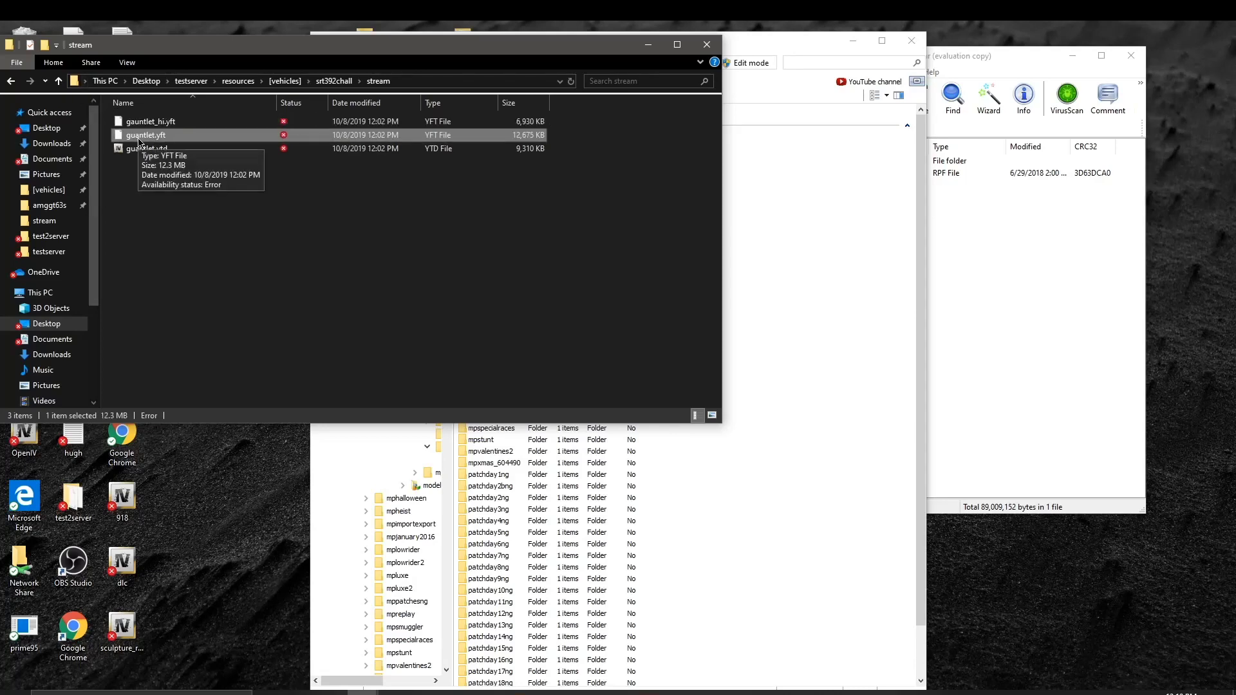
left_click(138, 135)
left_click(137, 134)
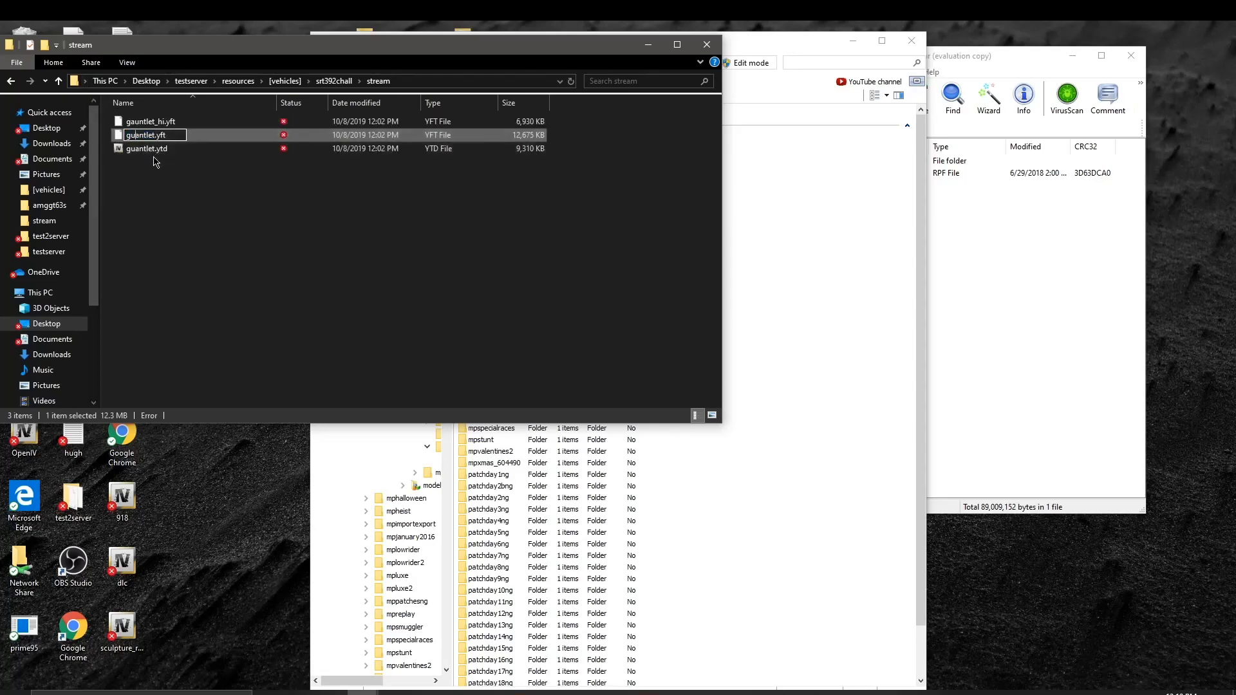
key("BackSpace")
key("BackSpace")
key("Delete")
key("Delete")
key("Delete")
key("Delete")
key("Delete")
key("Delete")
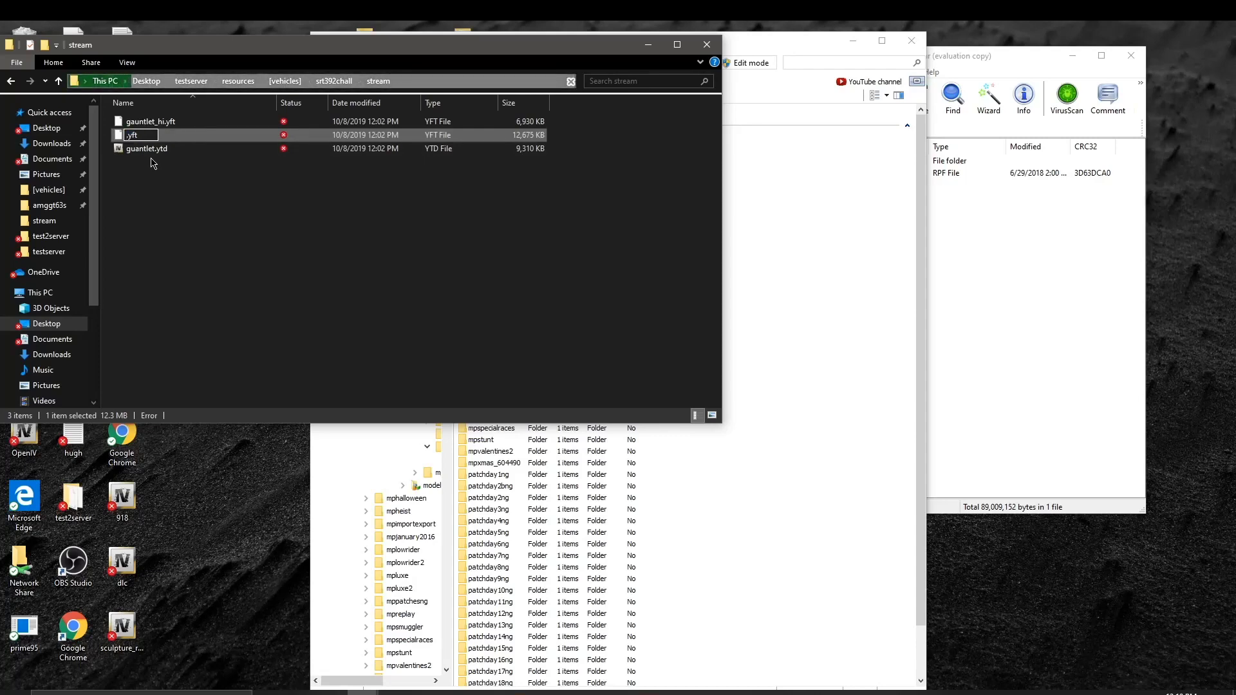
type("gaun")
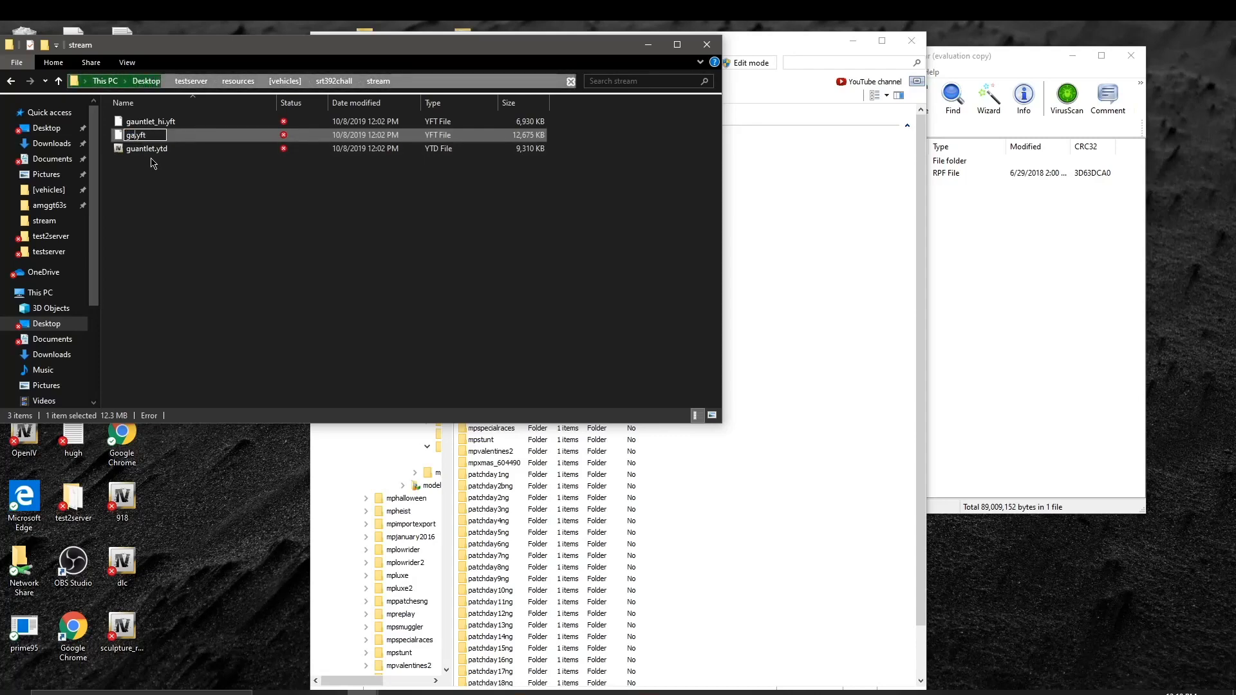
type("t")
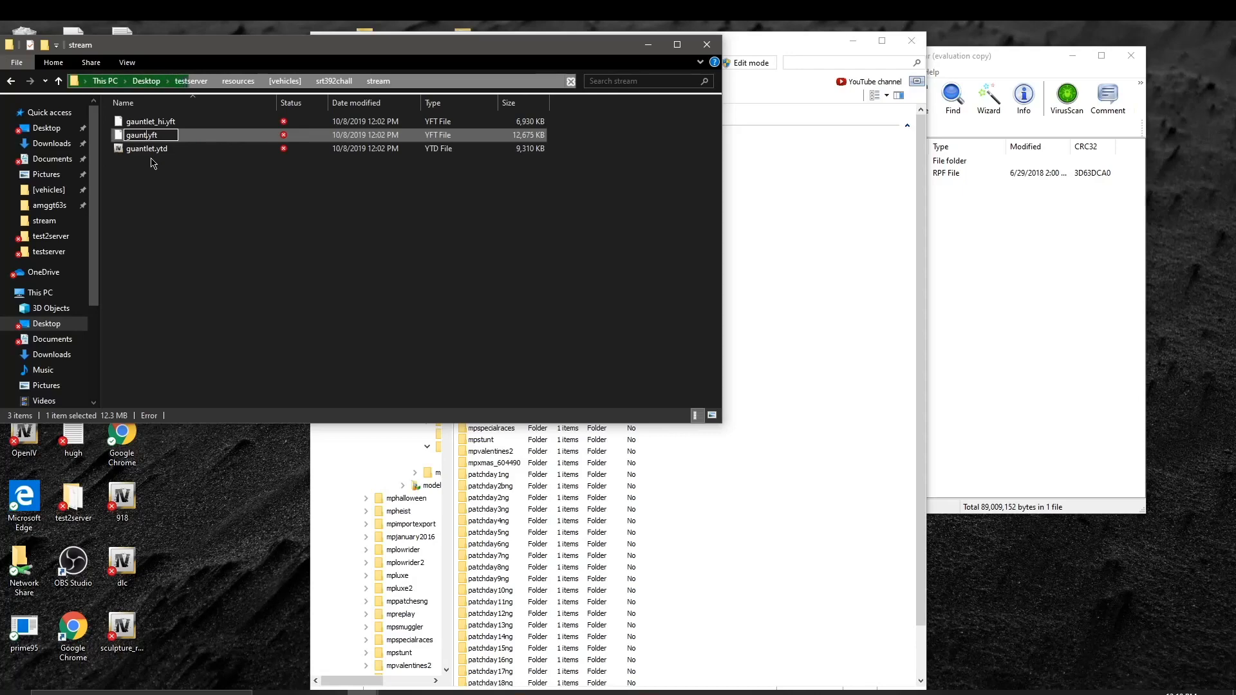
type("let")
key("Return")
Step: Rename guantlet.ytd to gauntlet.ytd and go back into the srt392chall folder
left_click(135, 154)
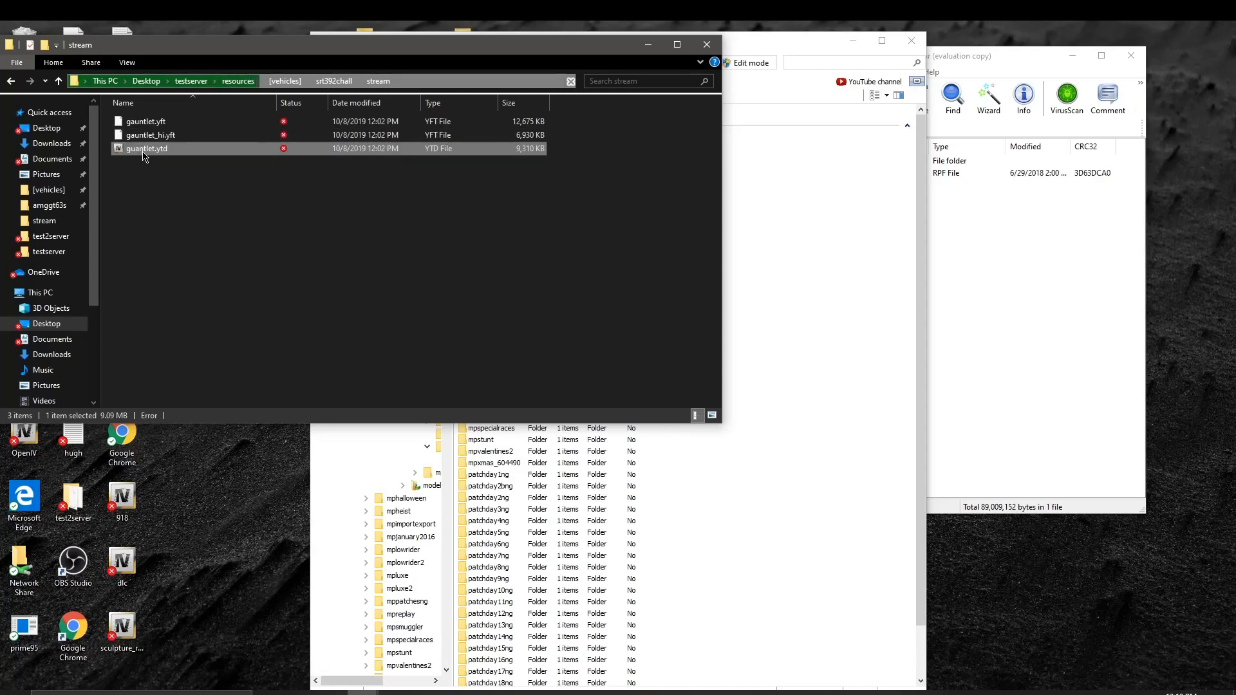
left_click(146, 149)
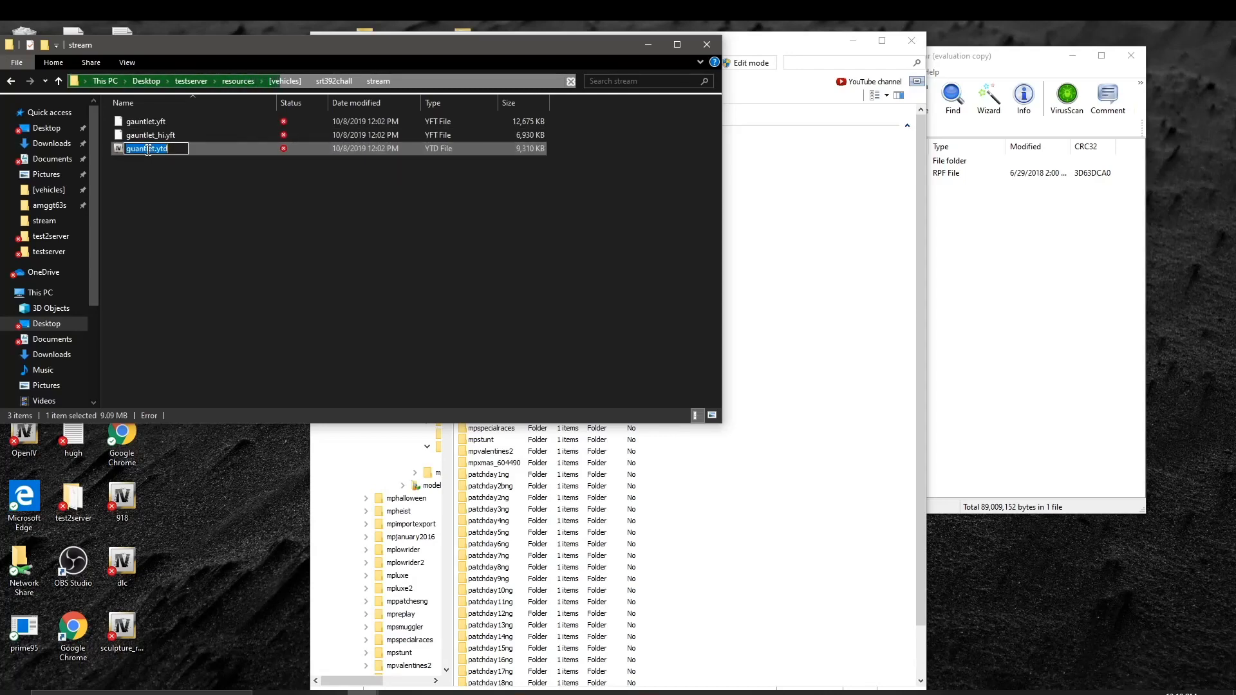
key("BackSpace")
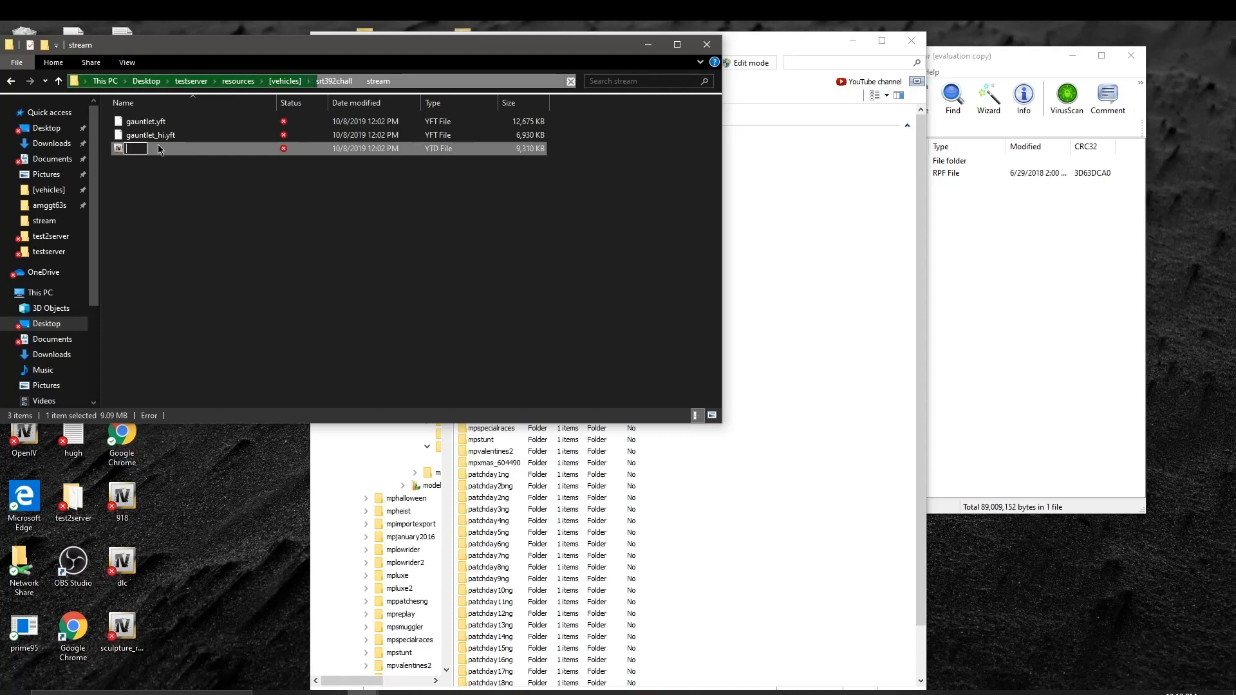
type("G")
type("gau")
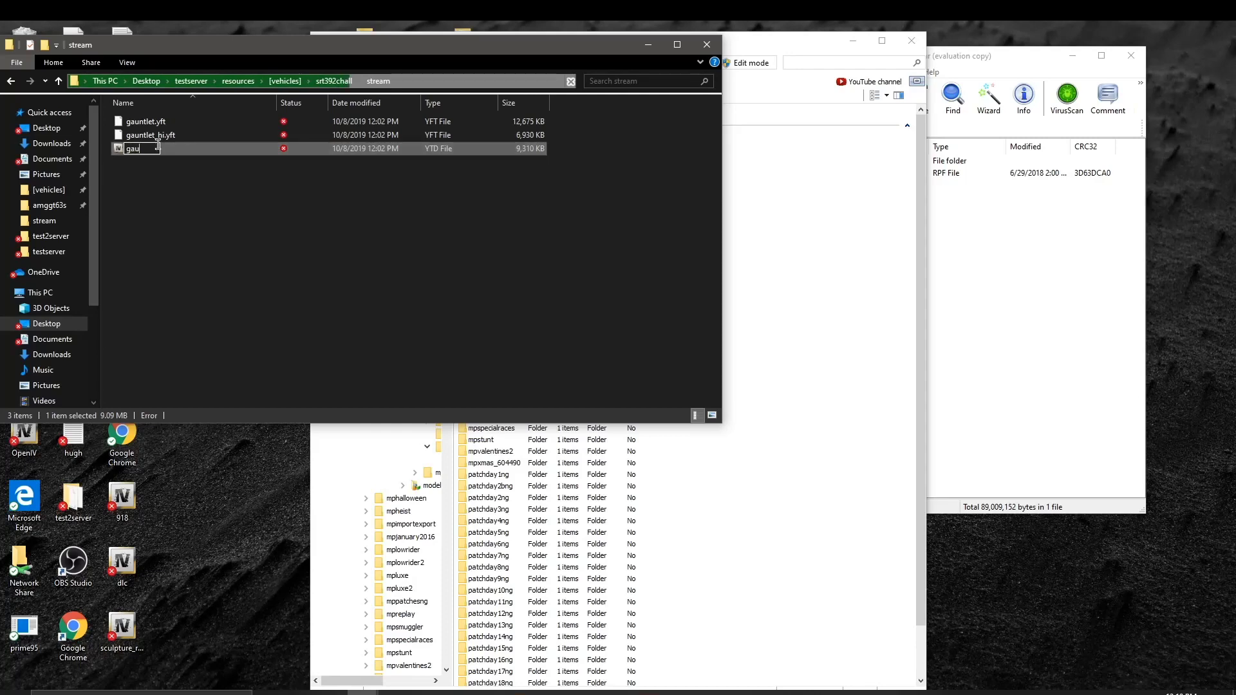
type("ntlet")
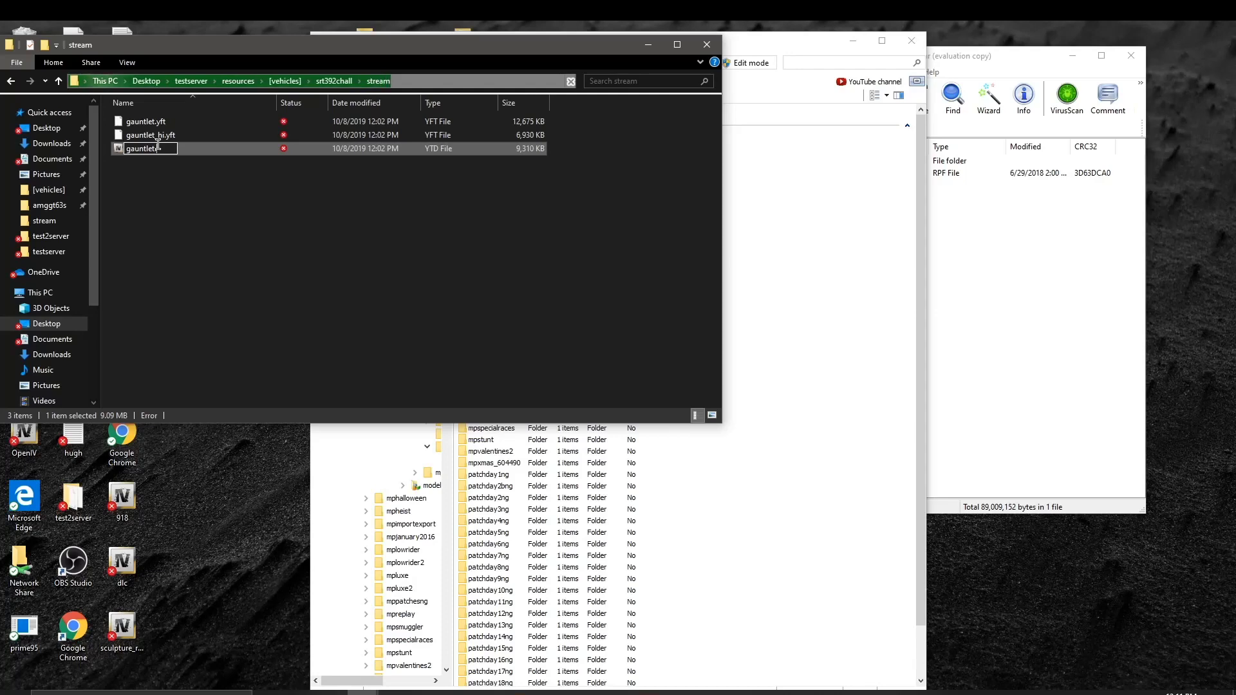
type(".ytd")
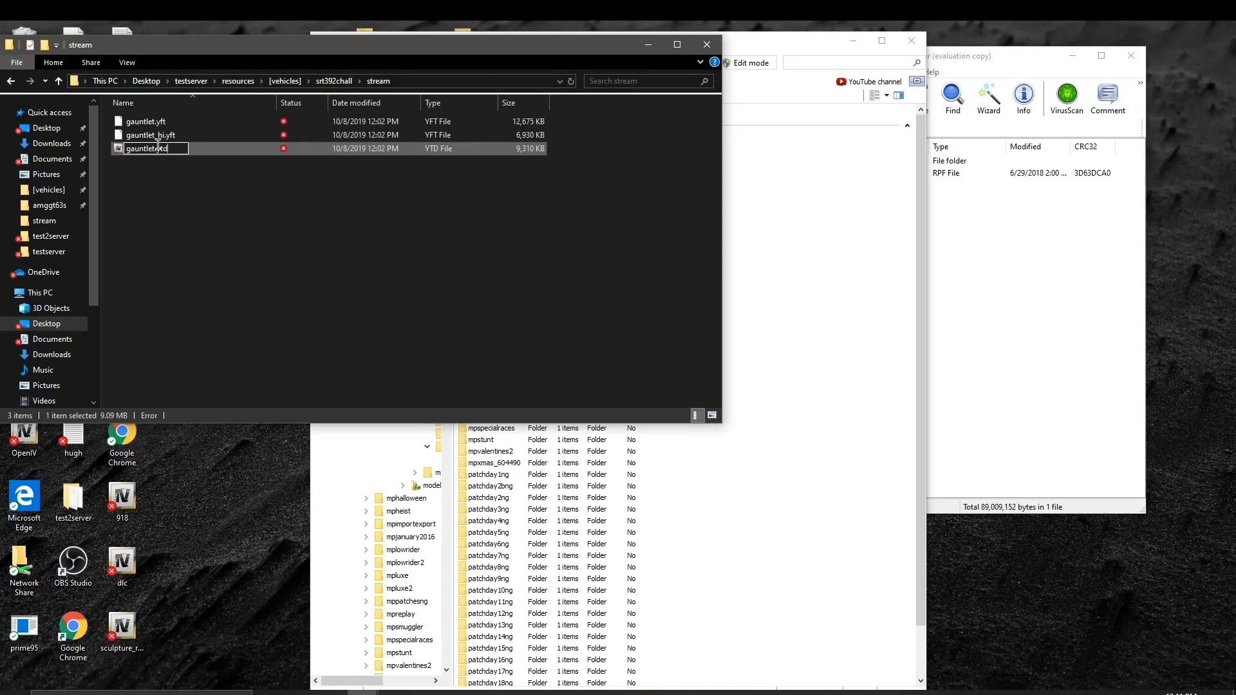
key("Return")
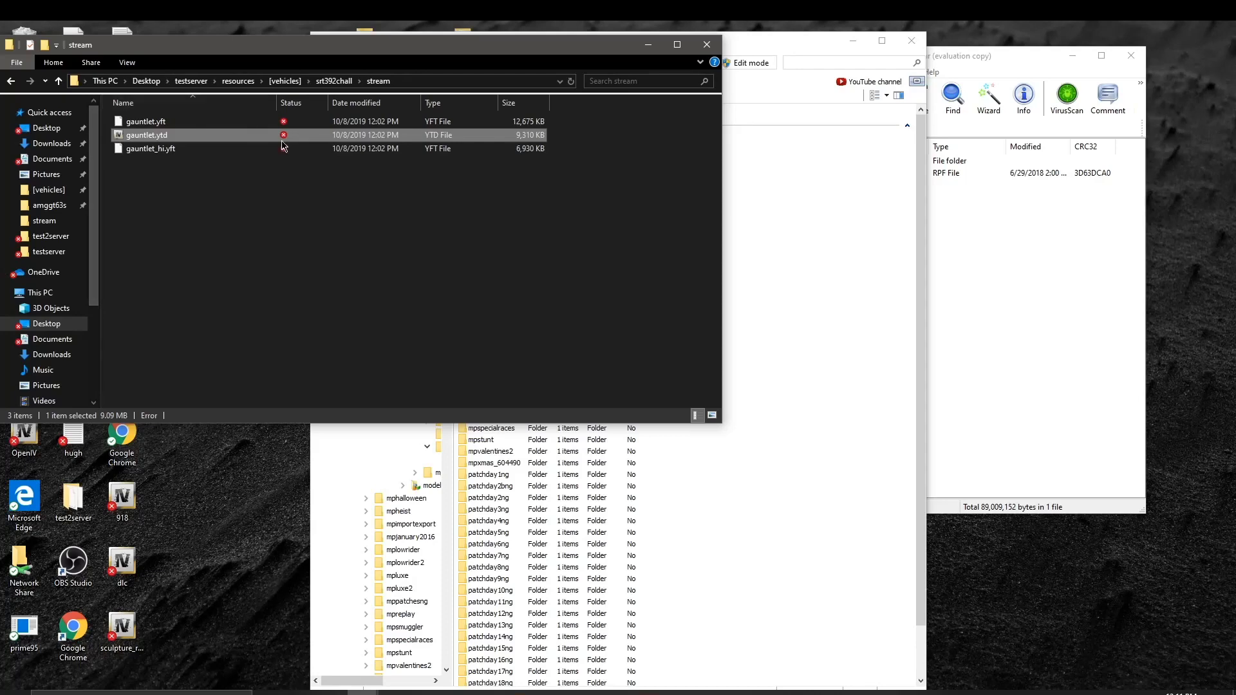
left_click(12, 82)
left_click(11, 81)
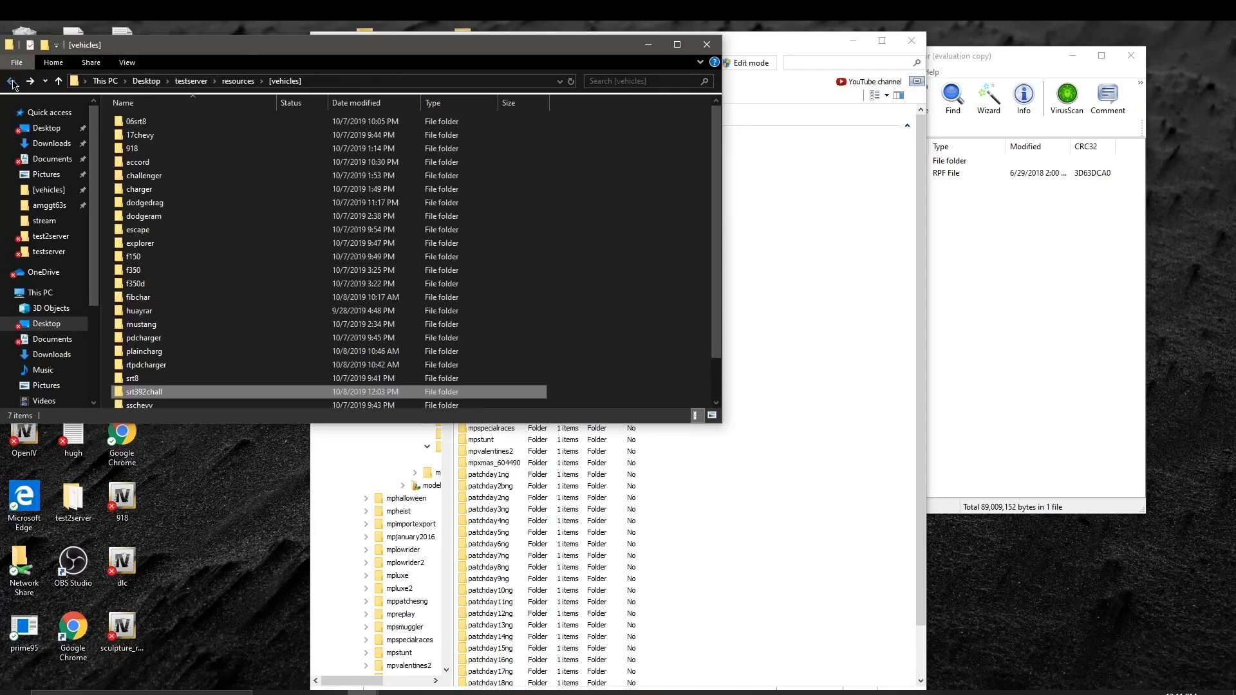
double_click(190, 392)
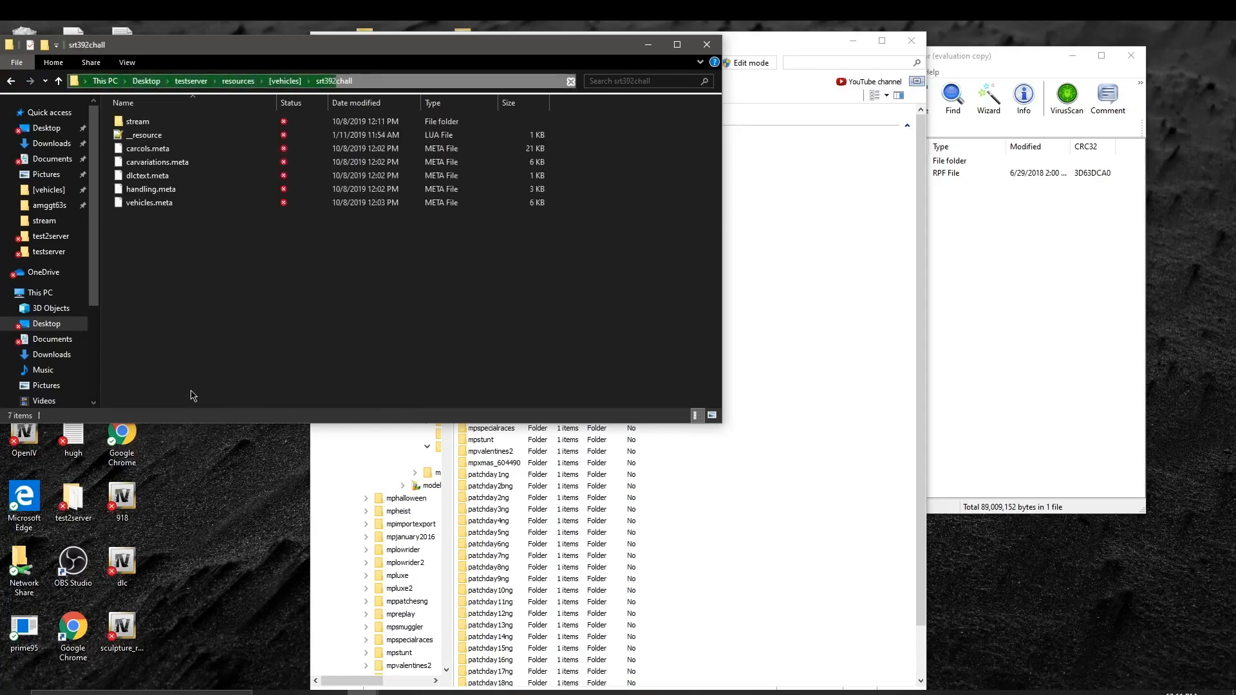
Step: Open __resource.lua in Notepad++ and change VEHICLE_LAYOUTS_FILE to DLC_TEXT_FILE on line 12
left_click(181, 143)
double_click(181, 140)
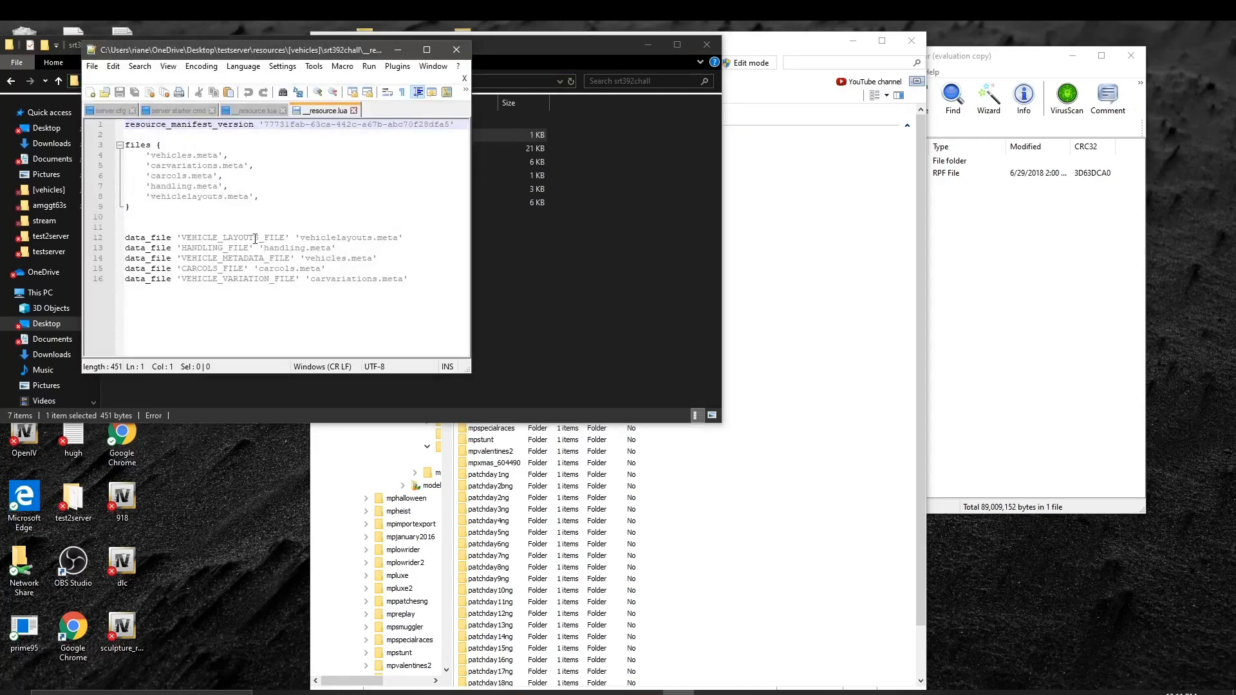
left_click_drag(285, 237, 182, 237)
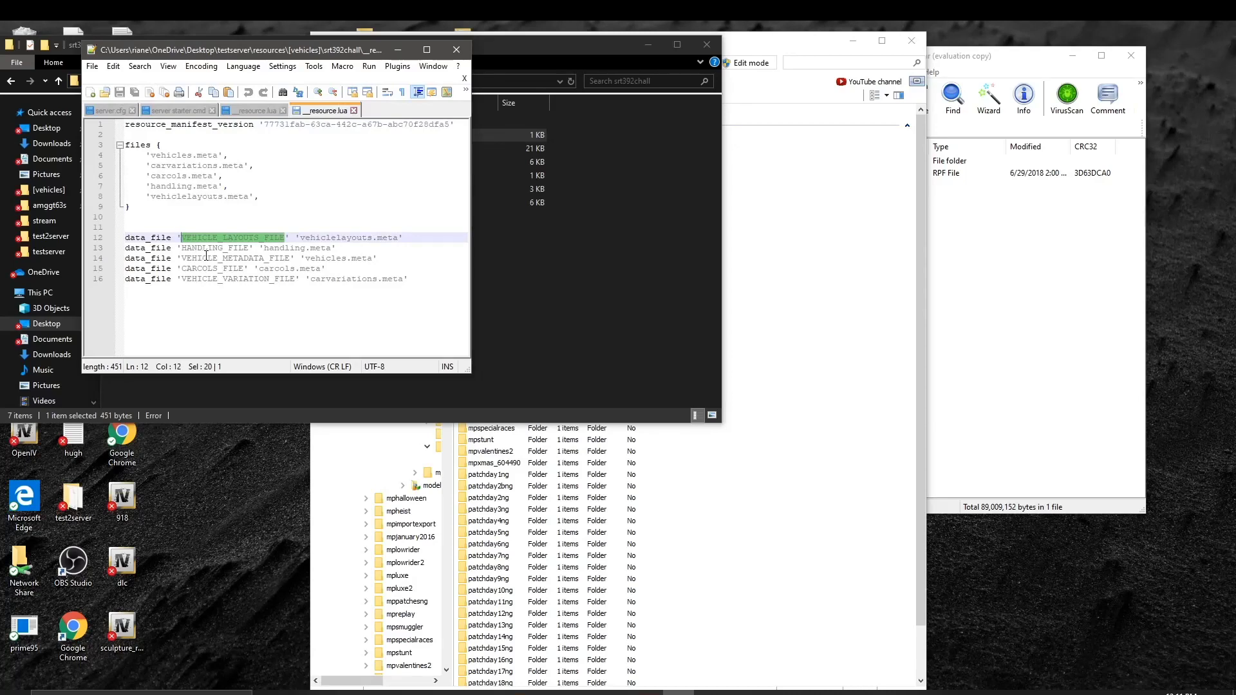
key("Delete")
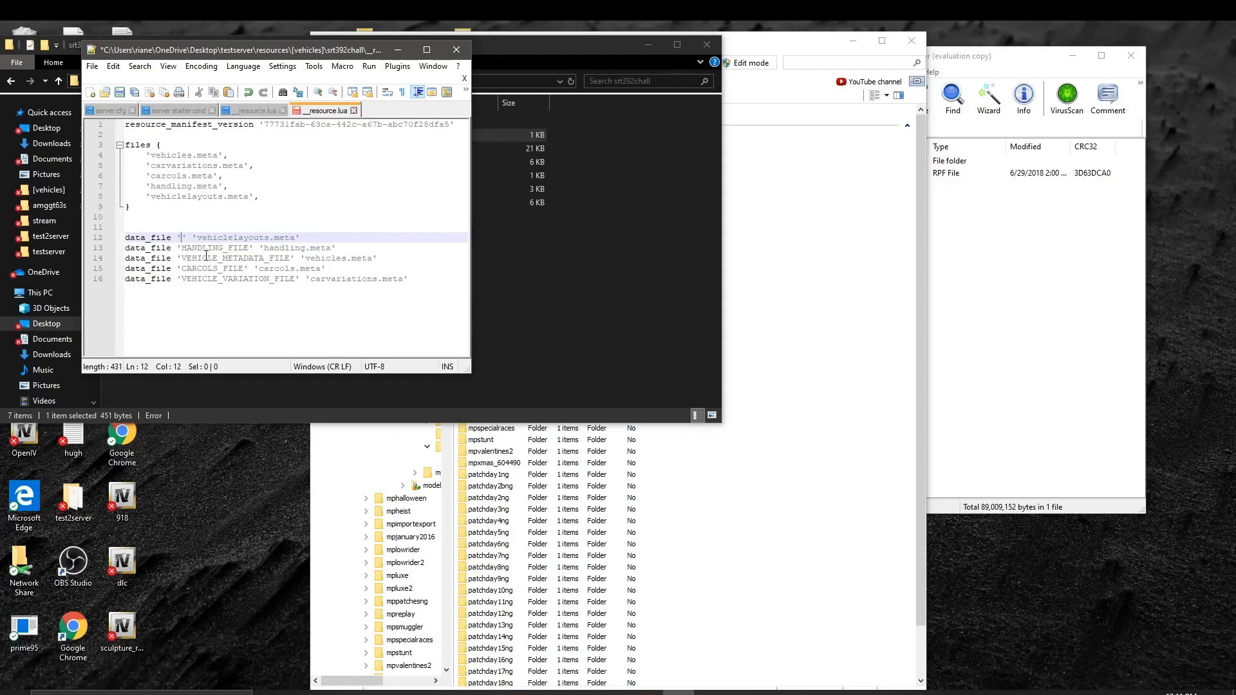
type("d")
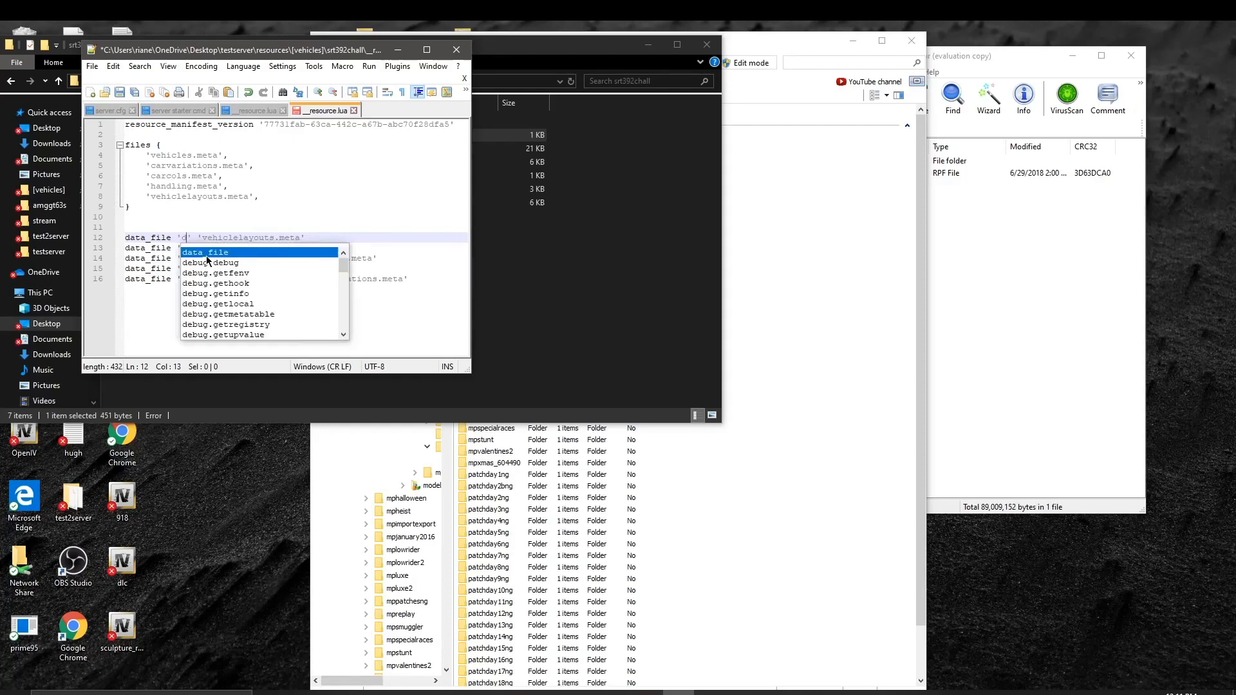
key("BackSpace")
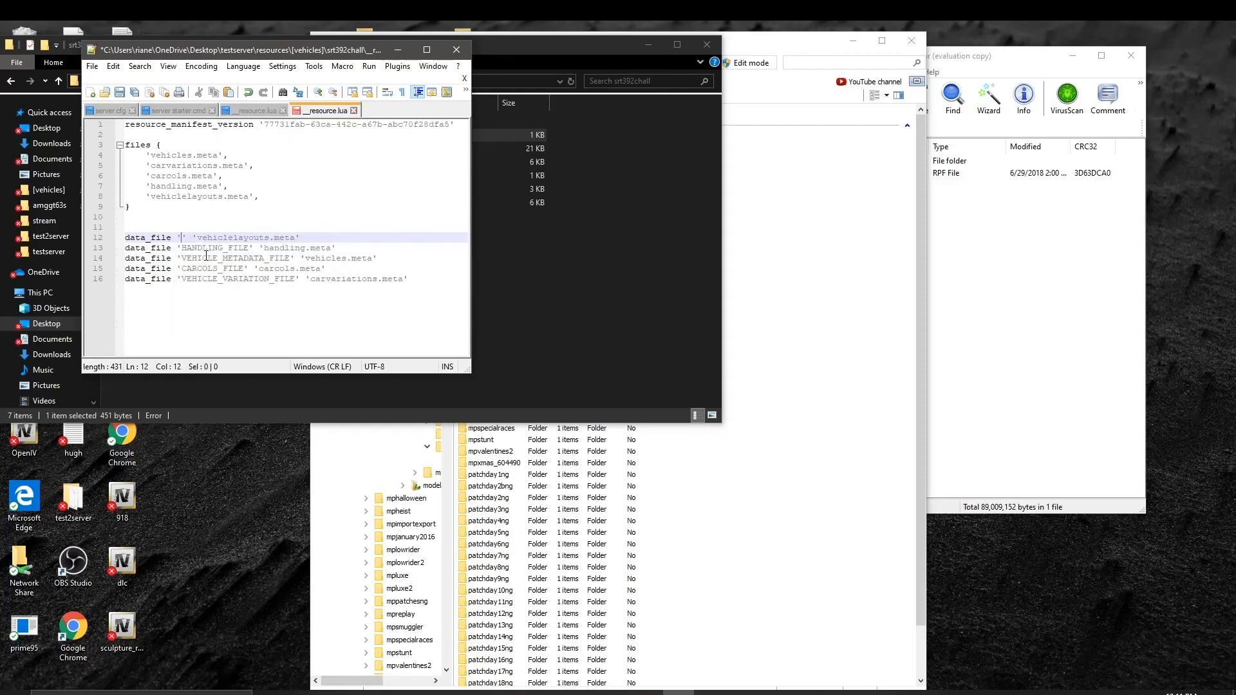
type("DLC_TEXT_")
type("FILE")
Step: Replace vehiclelayouts with dlctext on lines 12 and 8
double_click(333, 242)
left_click_drag(334, 242, 266, 237)
key("BackSpace")
type("dlctext")
left_click_drag(223, 196, 149, 193)
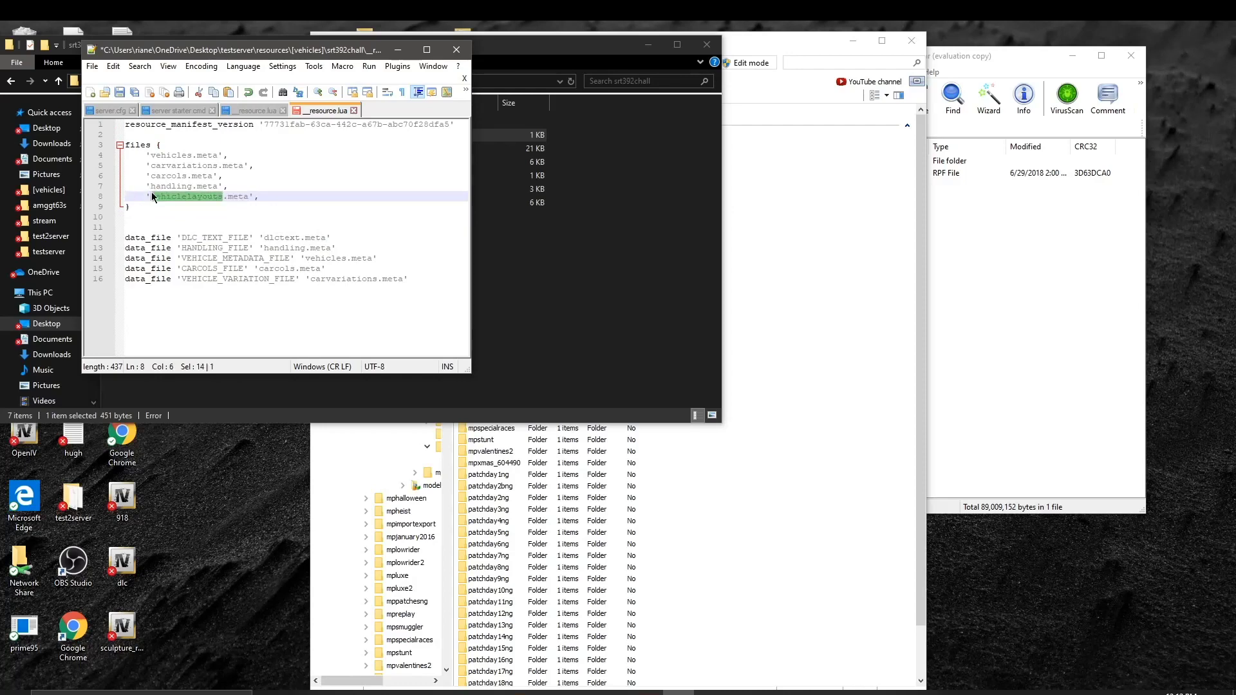
key("BackSpace")
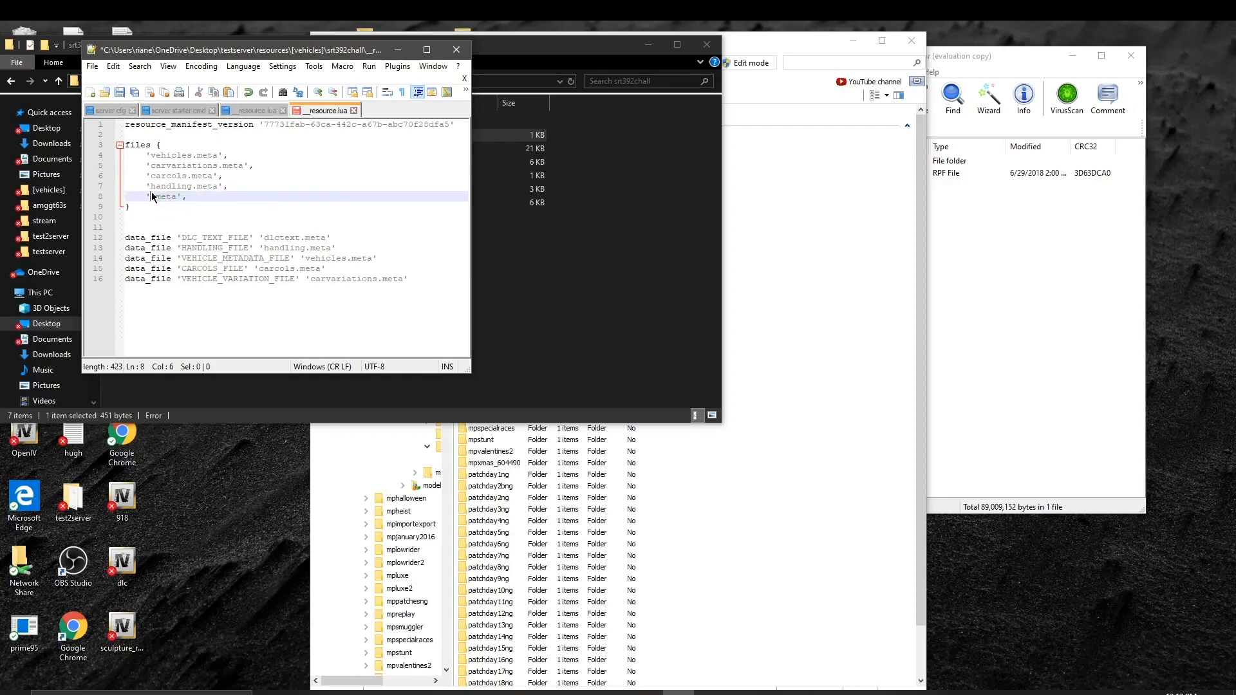
type("dlc")
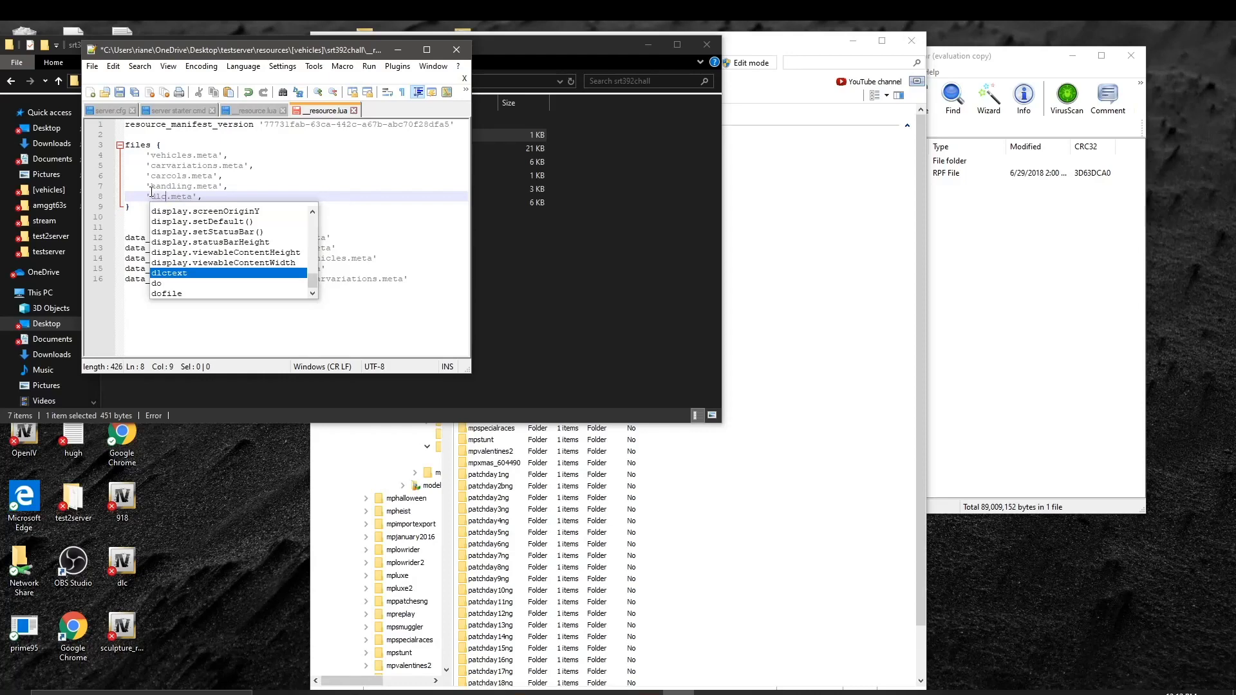
type("text")
key("Escape")
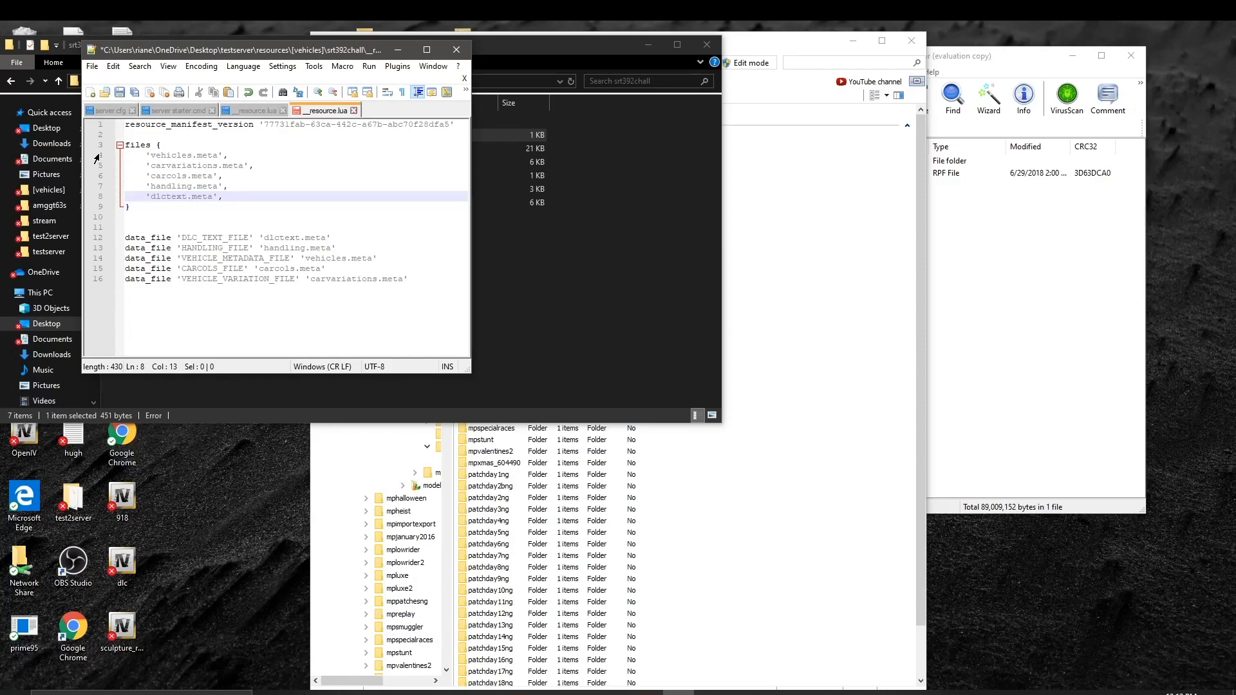
left_click(497, 269)
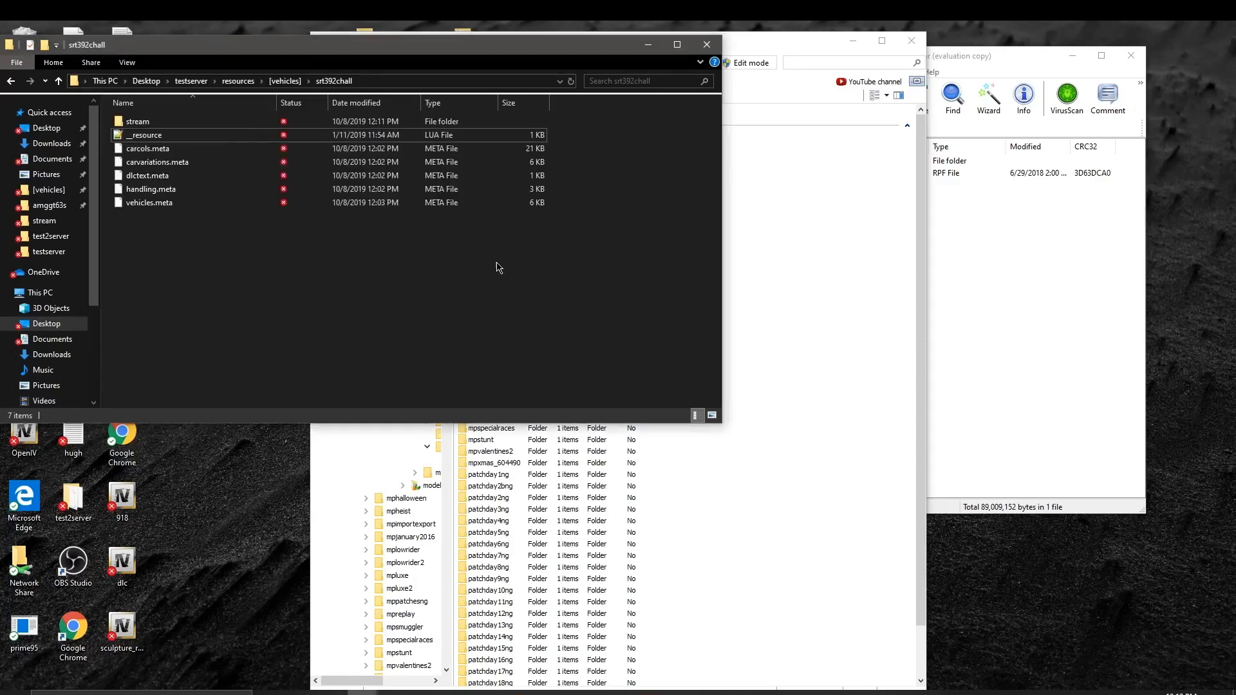
Step: Open testserver's server.cfg and begin an 'ensure' line under the rtpdcharger entry
left_click(11, 81)
left_click(11, 80)
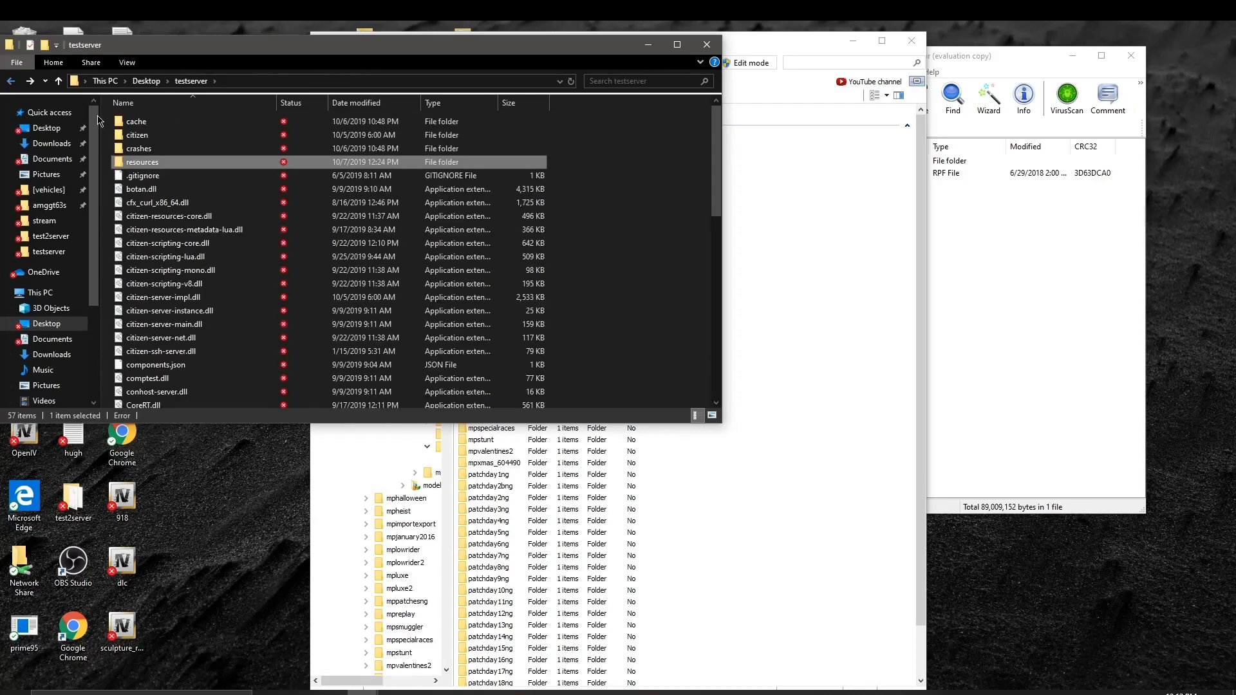
scroll(201, 323, "down", 5)
scroll(201, 323, "down", 6)
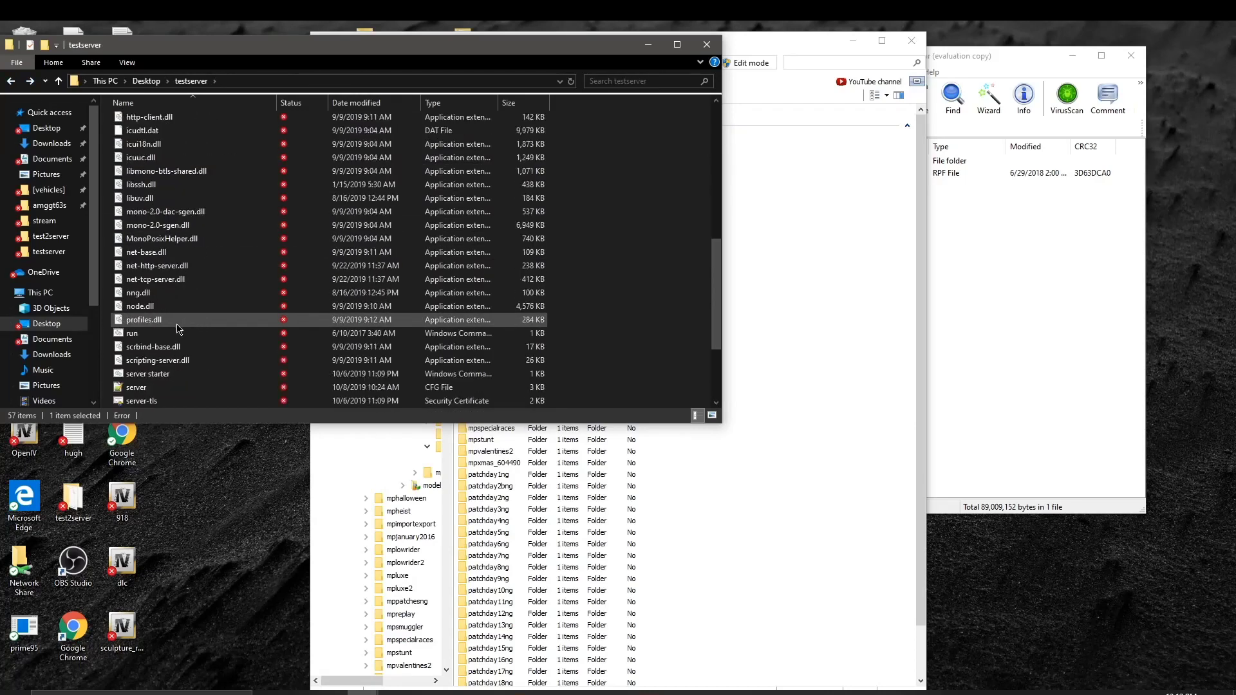
double_click(182, 348)
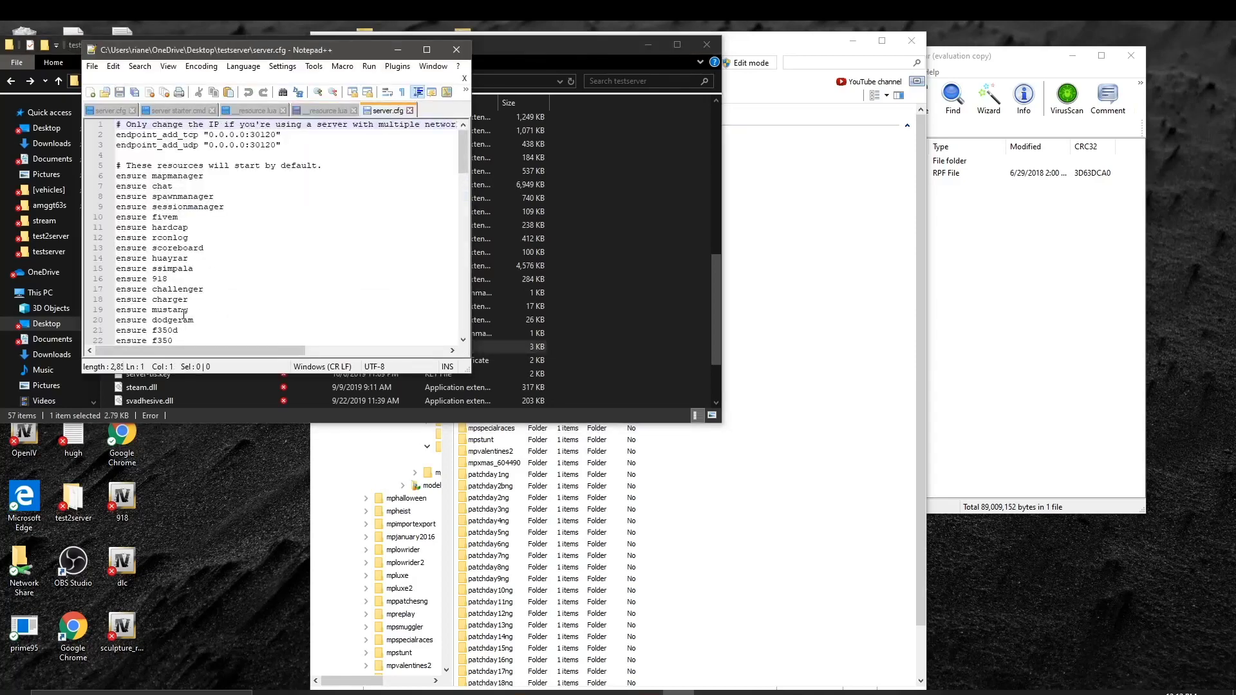
scroll(186, 332, "down", 3)
scroll(187, 331, "down", 8)
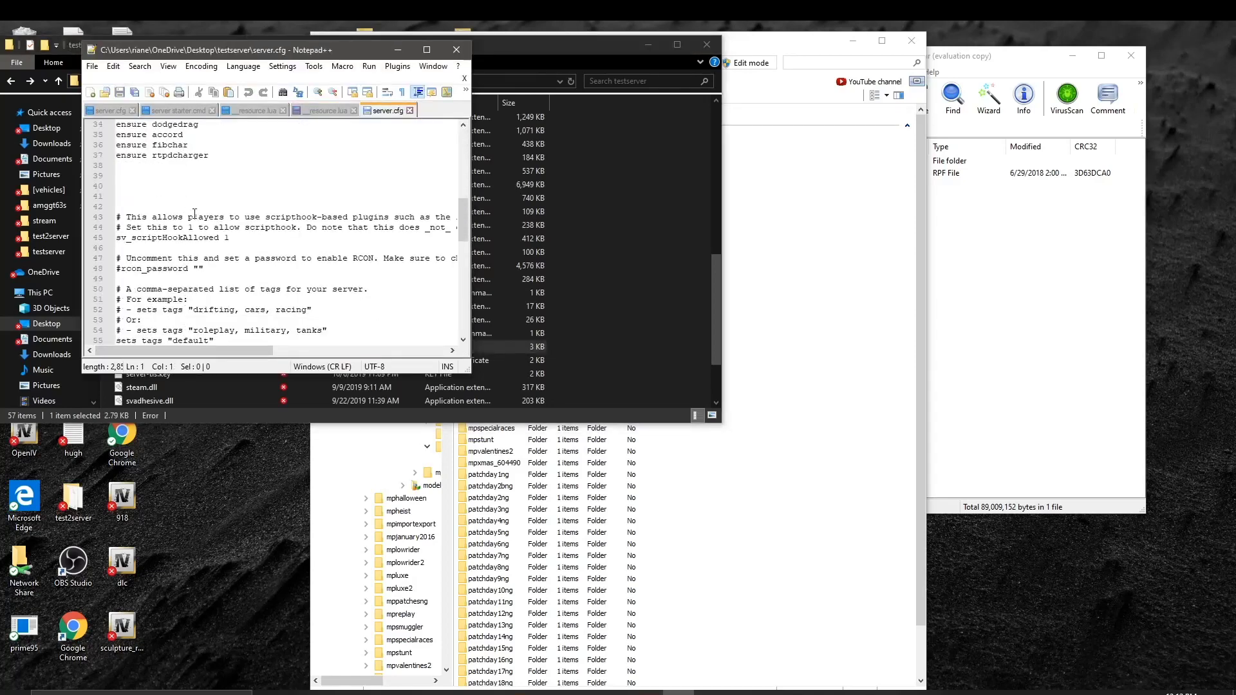
left_click(221, 171)
left_click(226, 165)
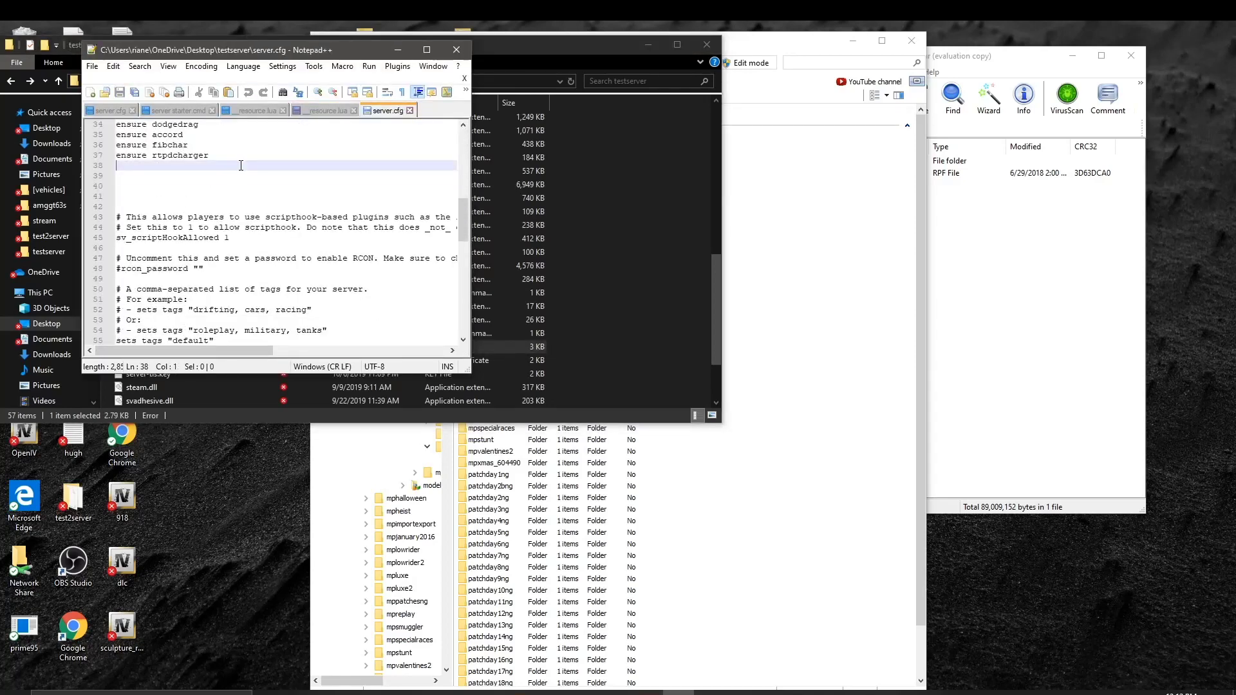
type("ensu")
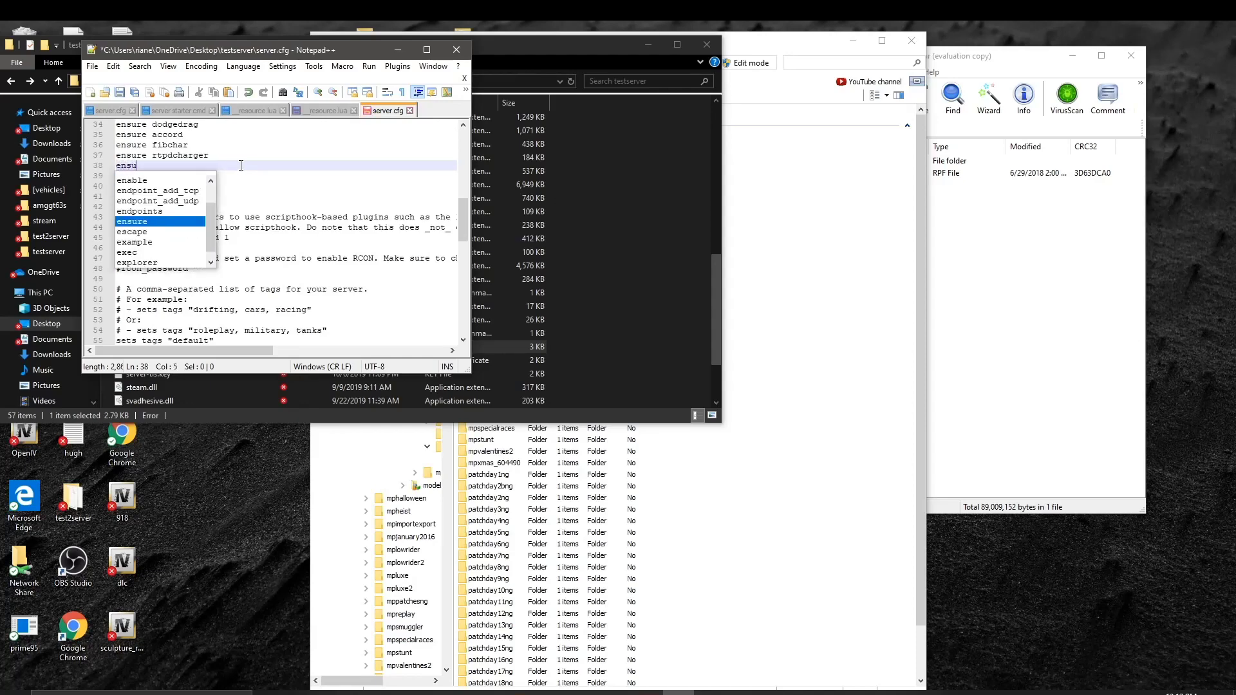
type("re")
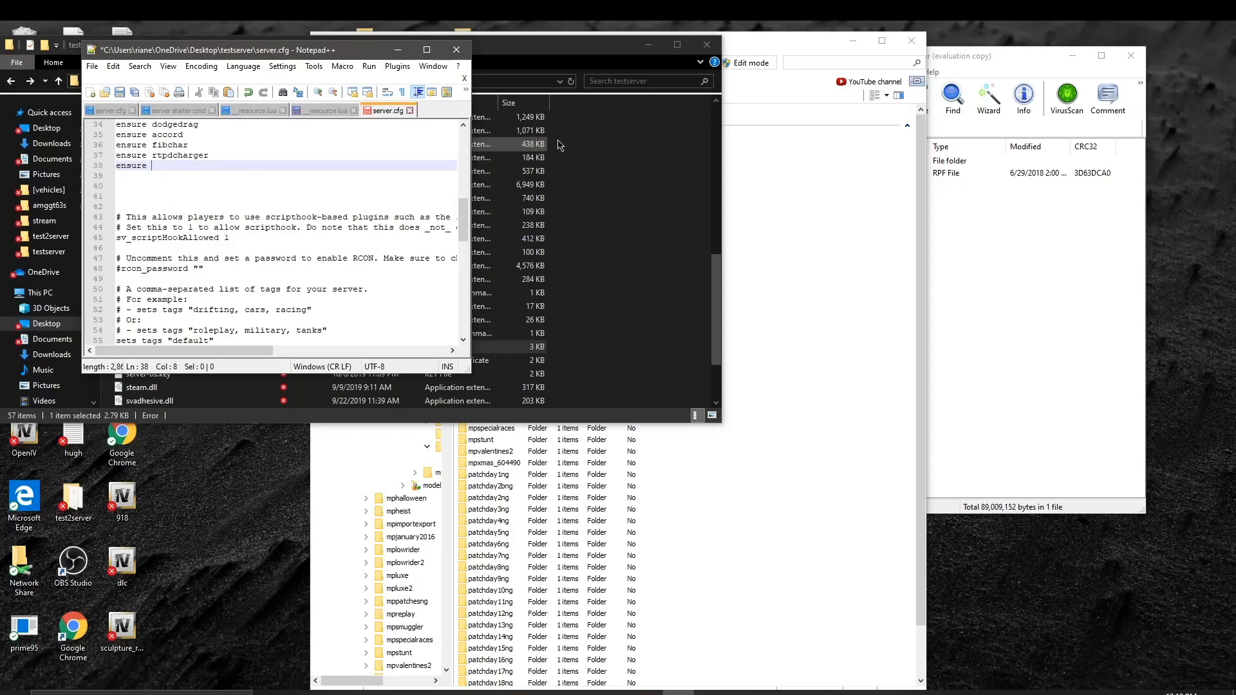
Step: Check the resource folder name in [vehicles], finish 'ensure srt392chall', save and close Notepad++
left_click(657, 171)
scroll(247, 186, "up", 2)
scroll(247, 185, "up", 10)
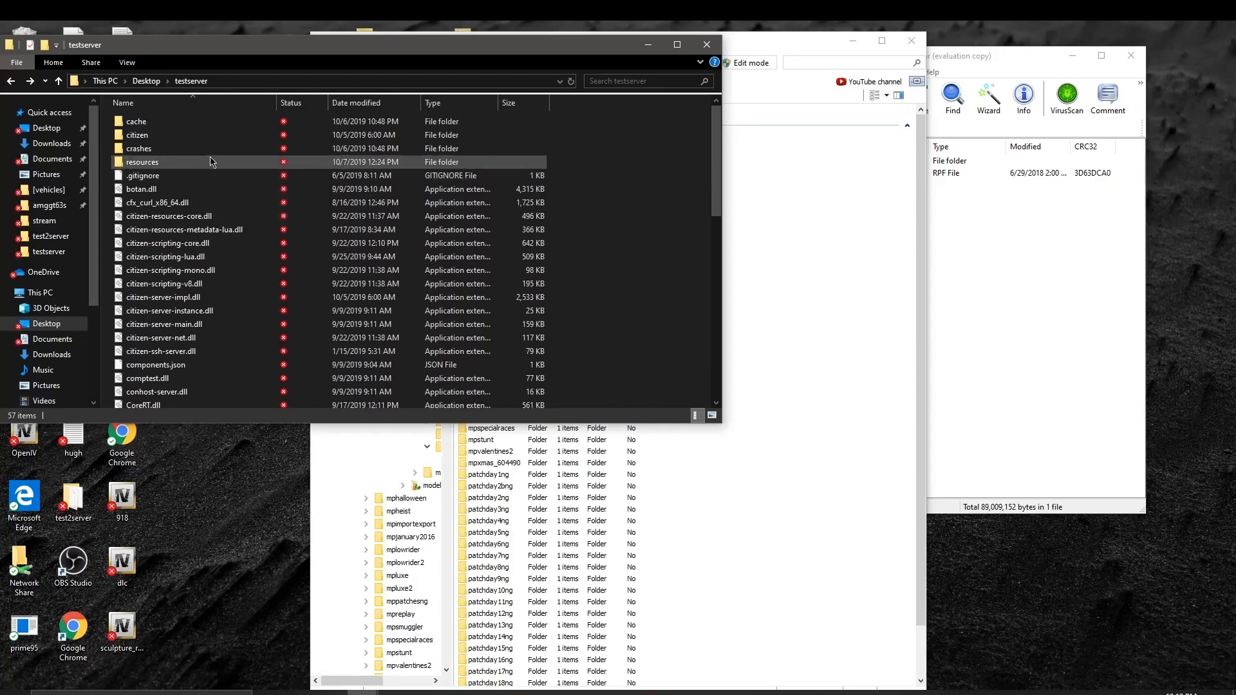
double_click(202, 162)
double_click(204, 203)
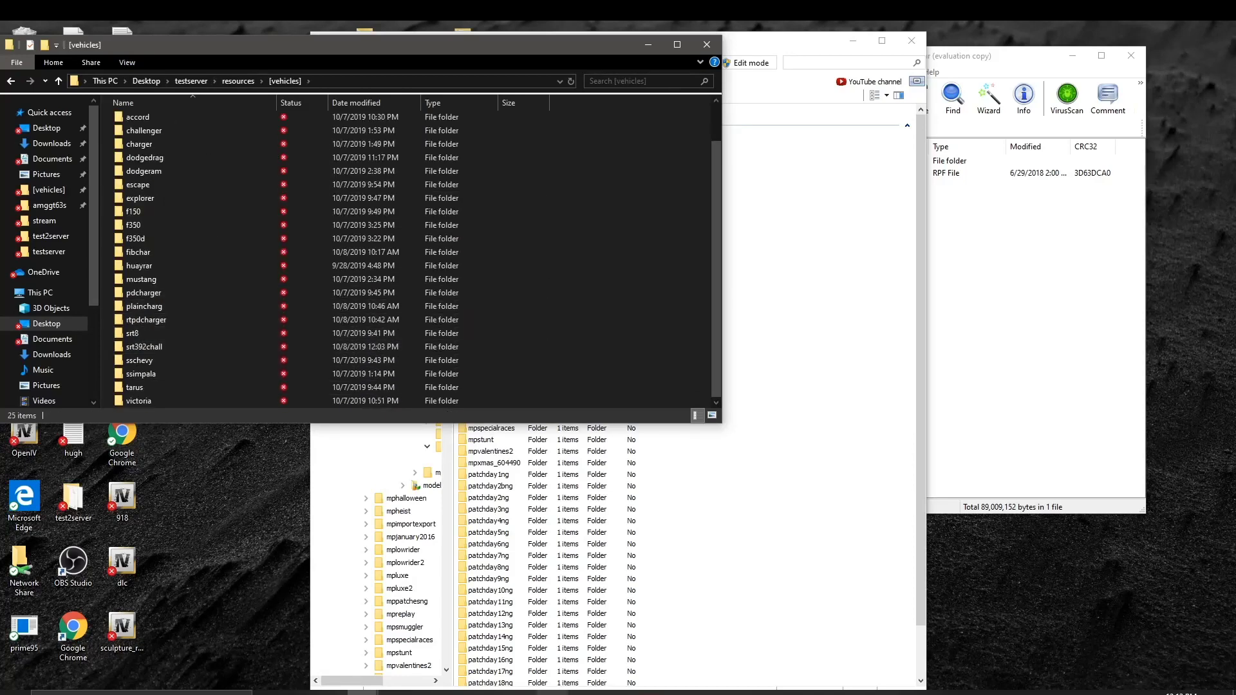
left_click(678, 692)
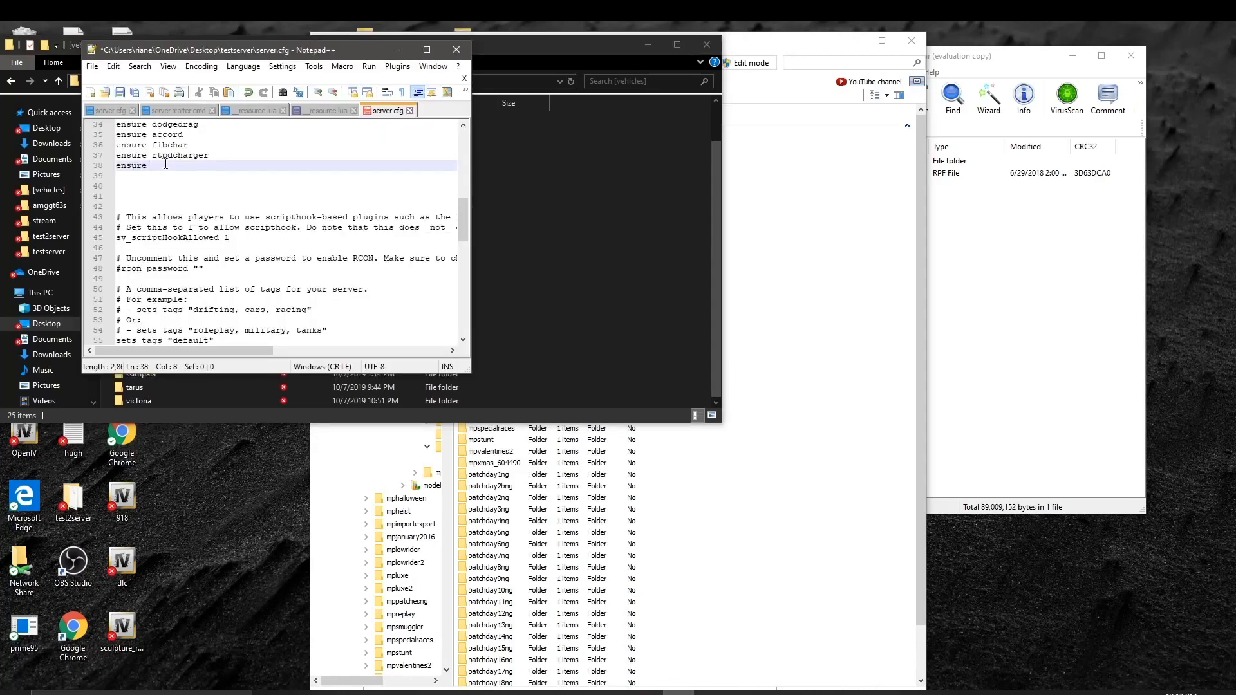
type("srt")
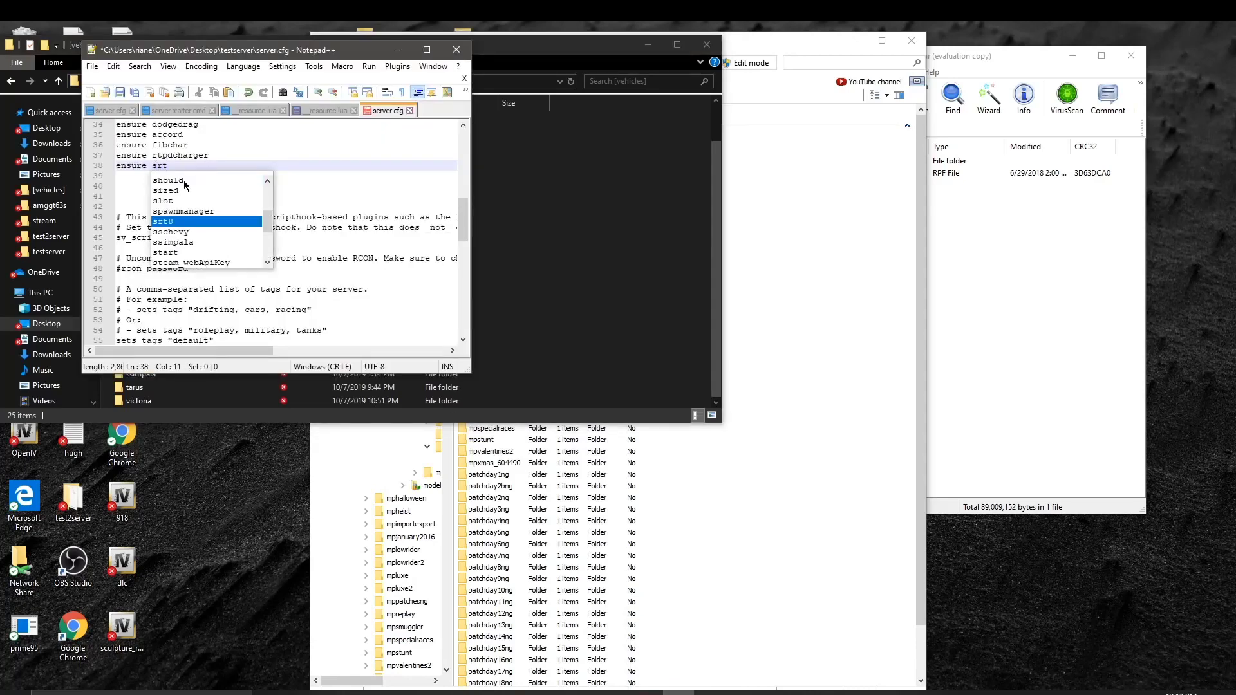
type("392")
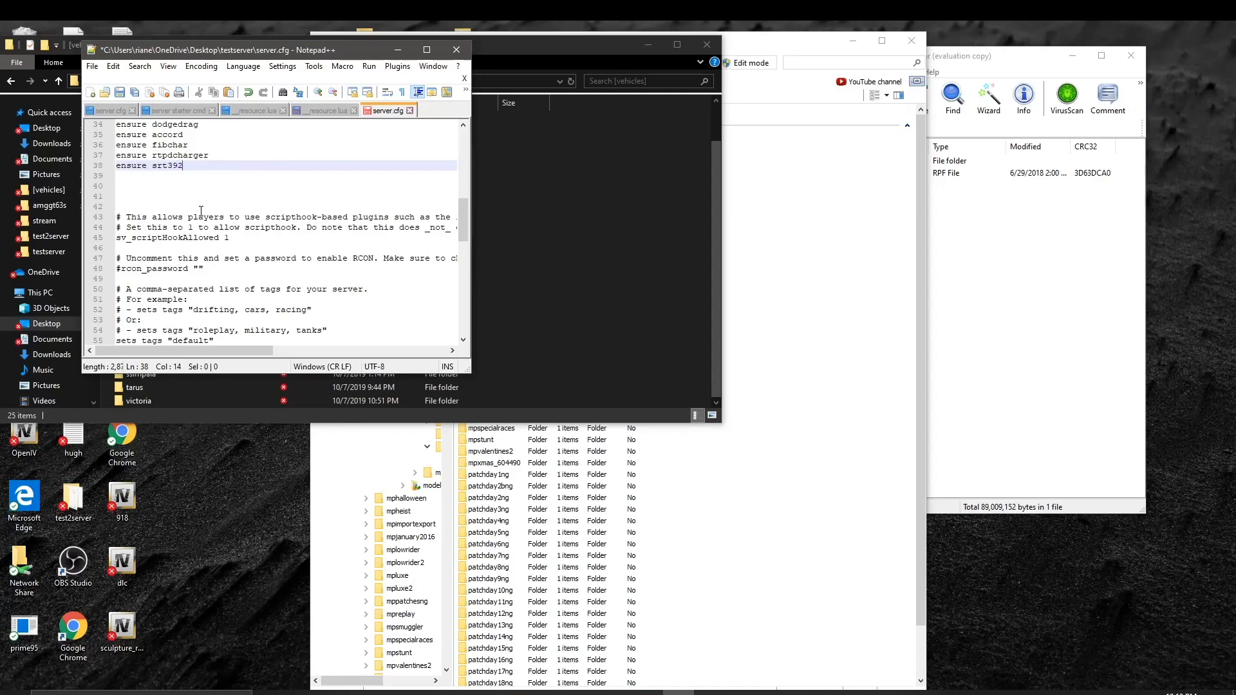
type("chall")
left_click(120, 92)
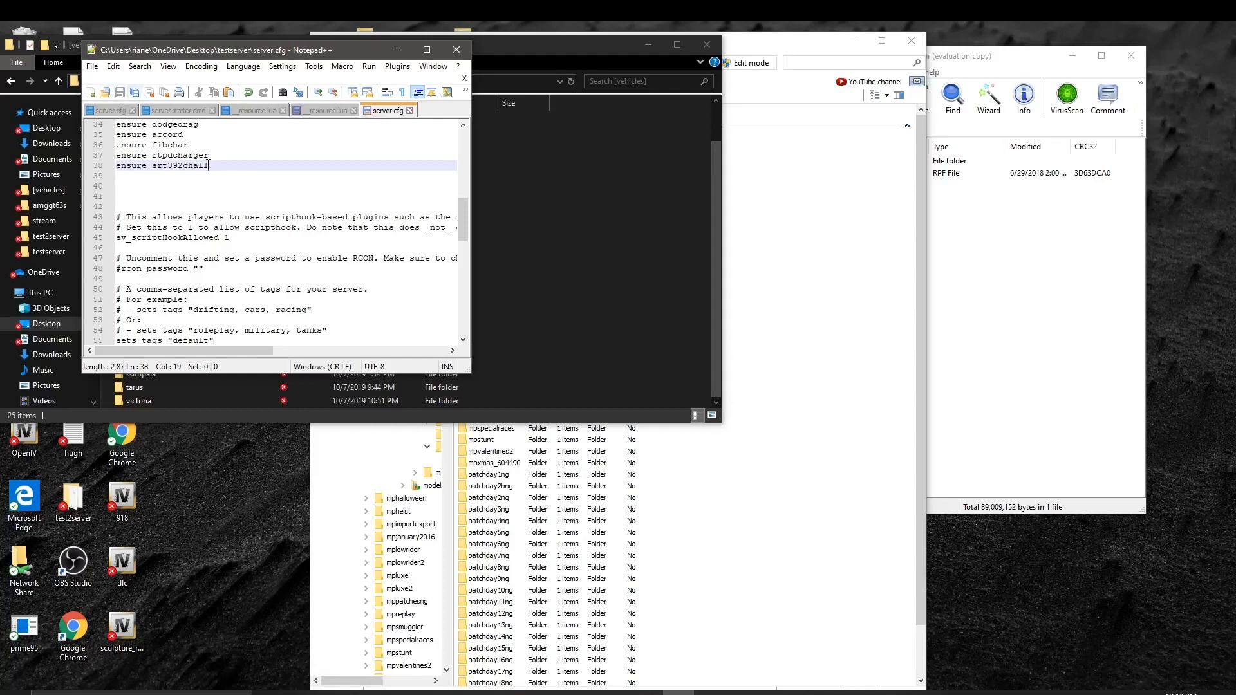
left_click(463, 49)
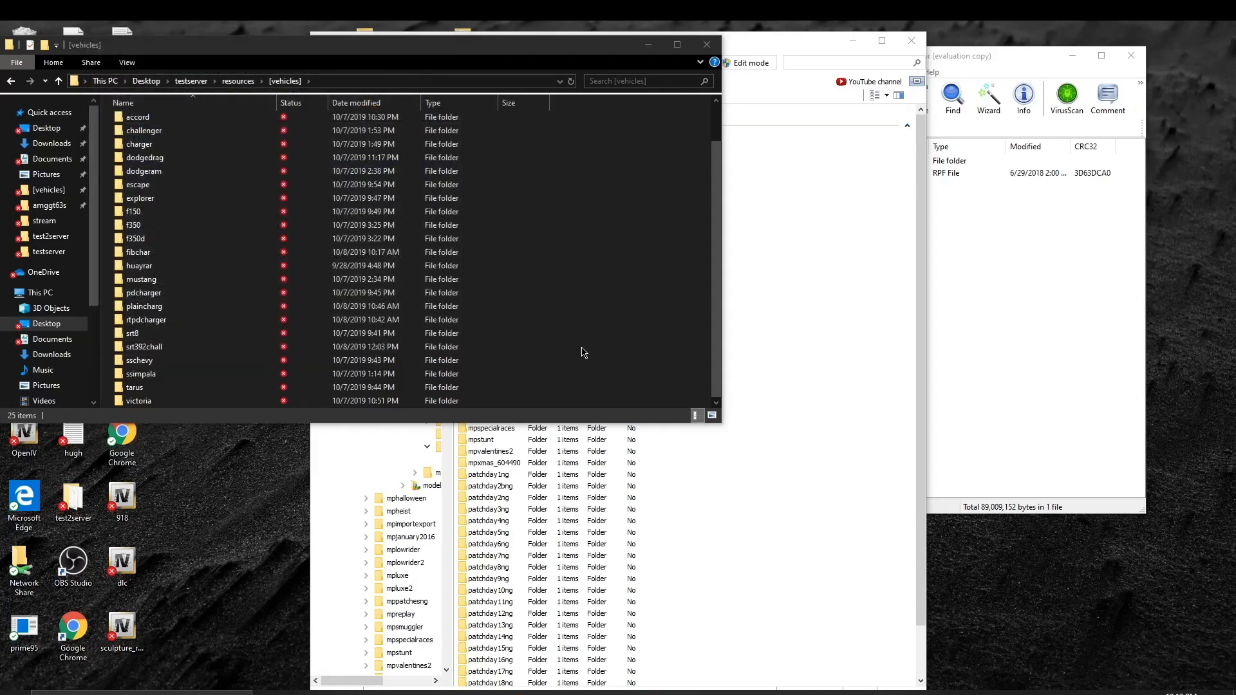
Step: Close OpenIV, the WinRAR archive window and the FiveM properties dialog
left_click(855, 175)
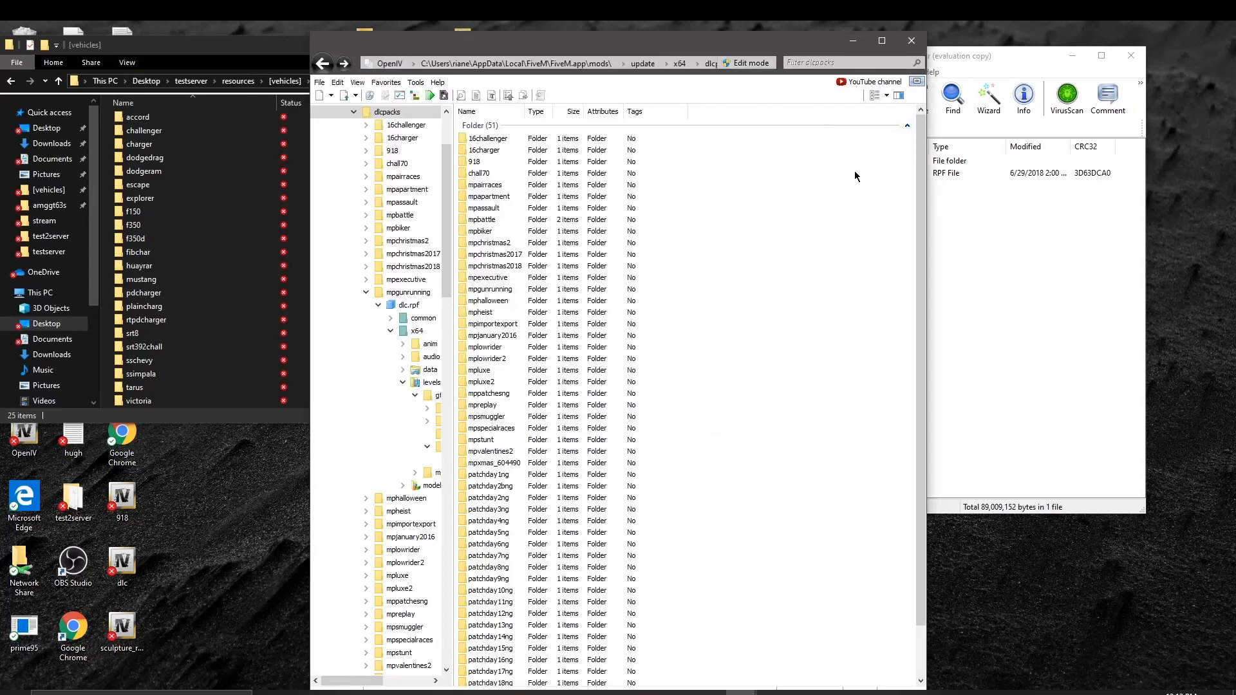
left_click(912, 41)
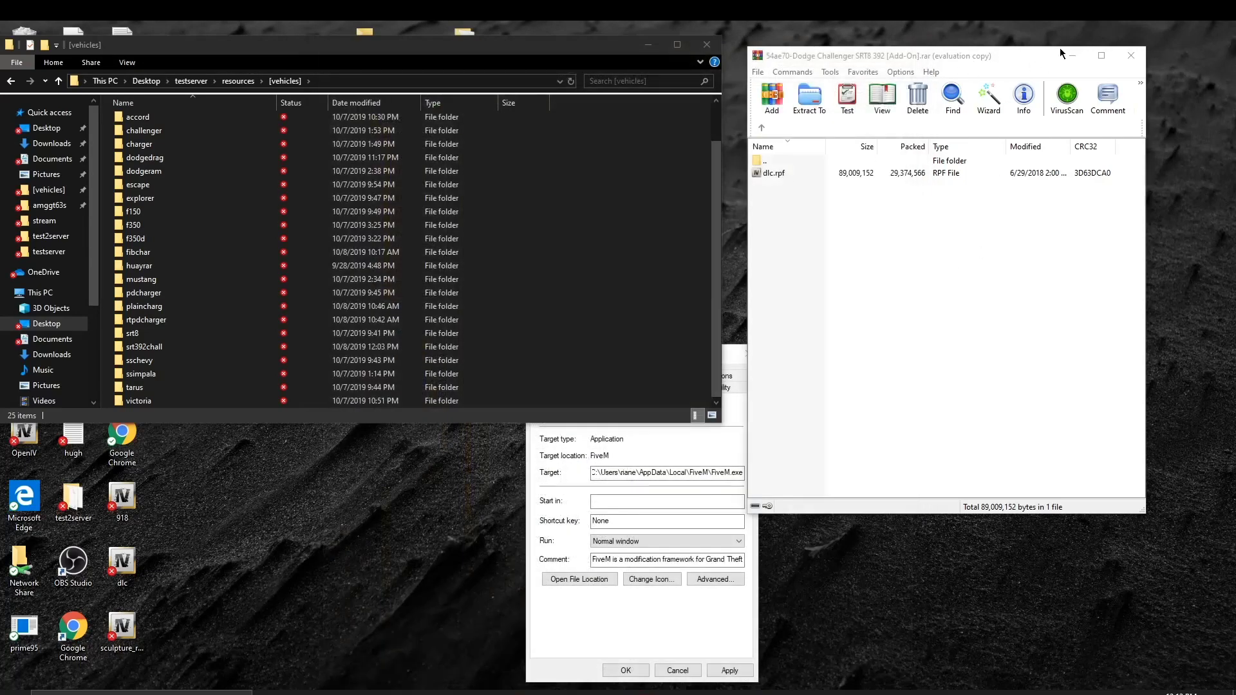
left_click(1130, 56)
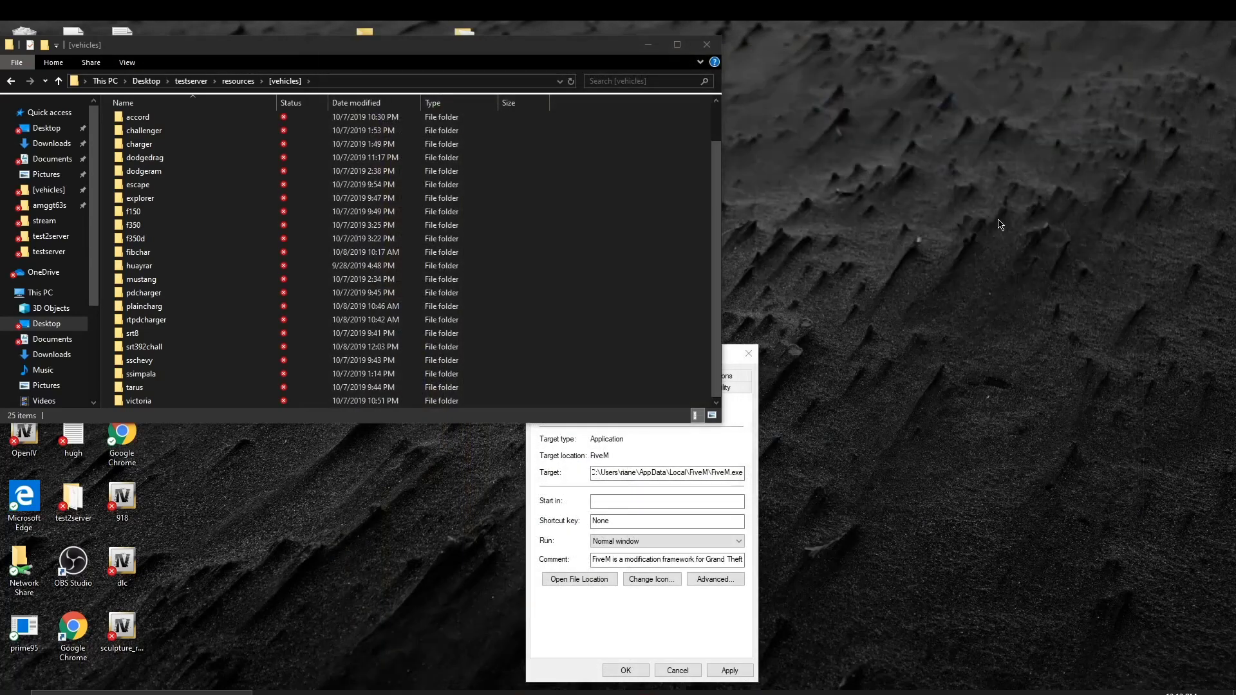
left_click(750, 381)
left_click(748, 353)
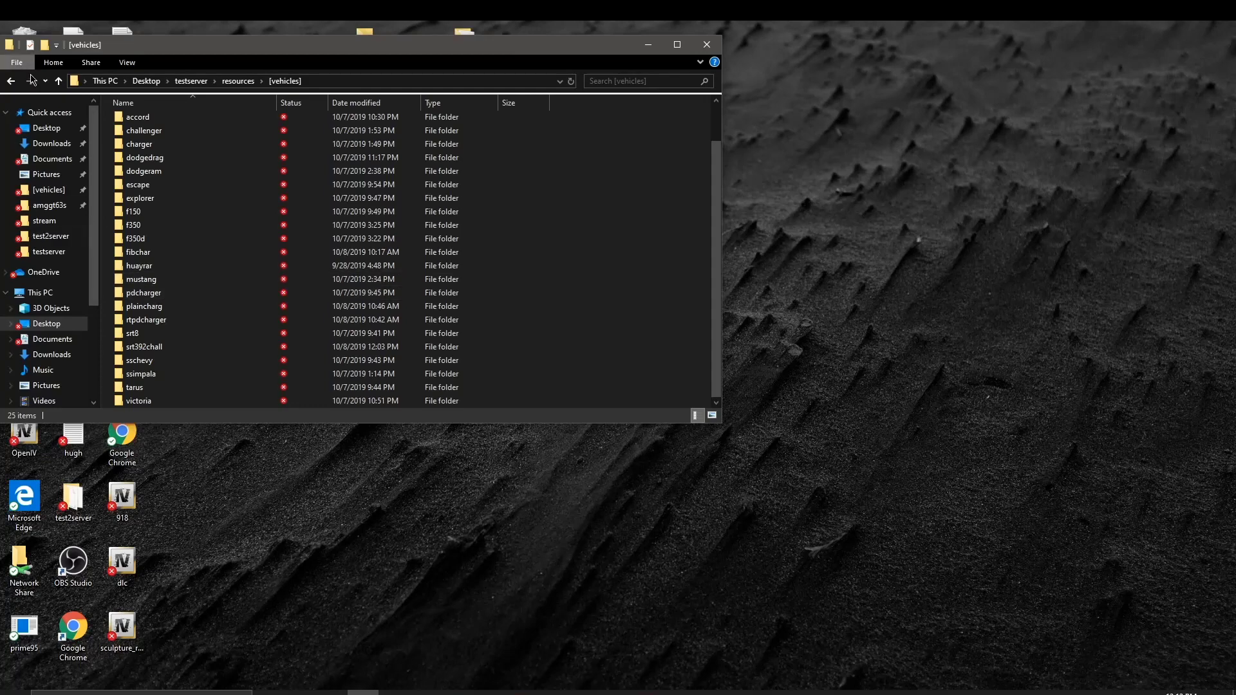
Step: Run the 'server starter' script in testserver and let the console load srt392chall
left_click(10, 82)
left_click(11, 82)
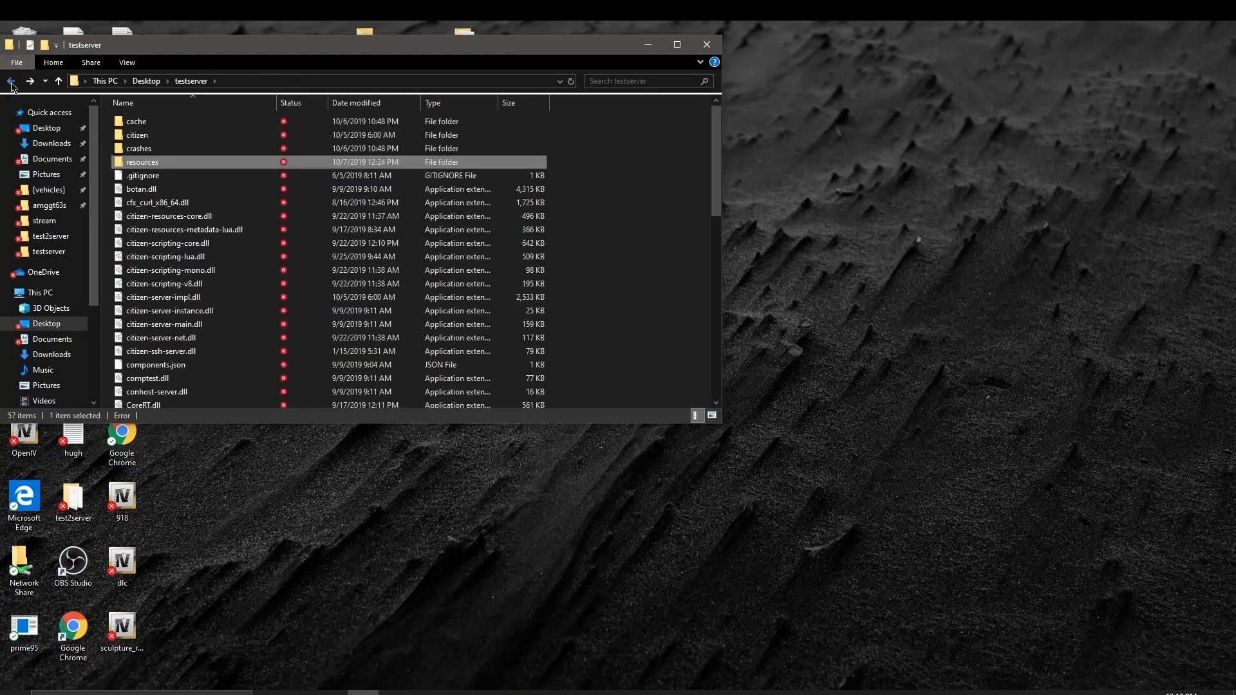
scroll(195, 235, "down", 8)
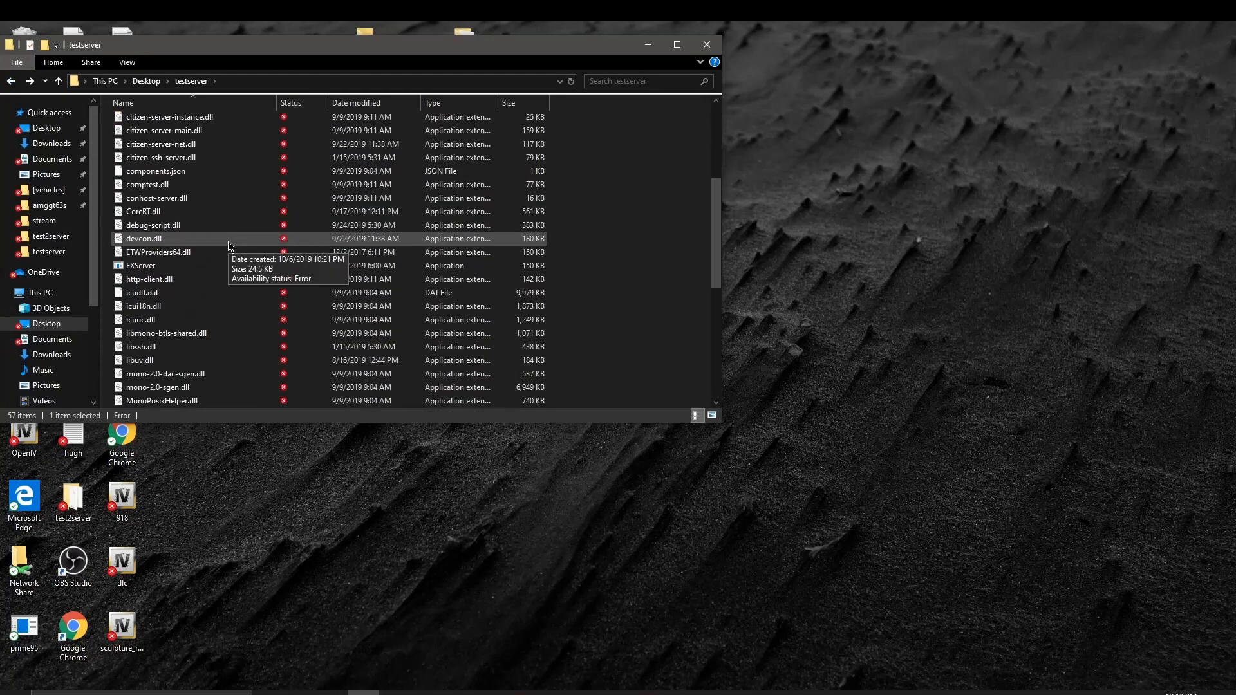
scroll(196, 295, "down", 3)
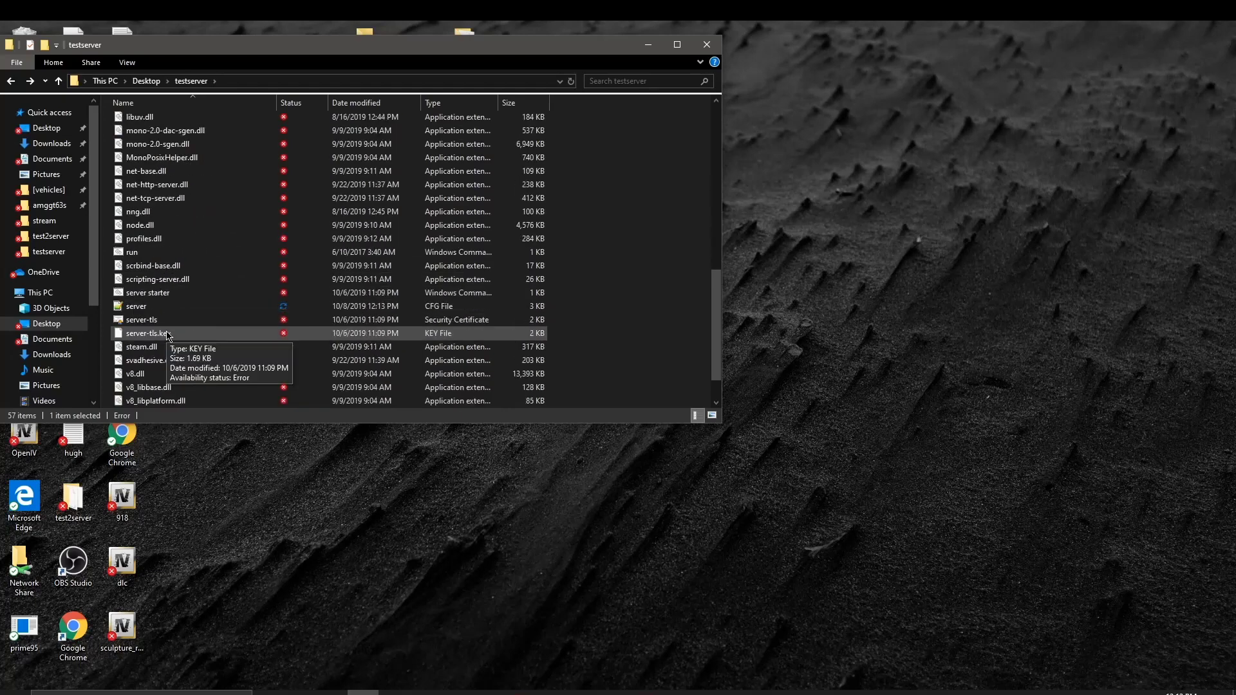
left_click(175, 291, "ctrl")
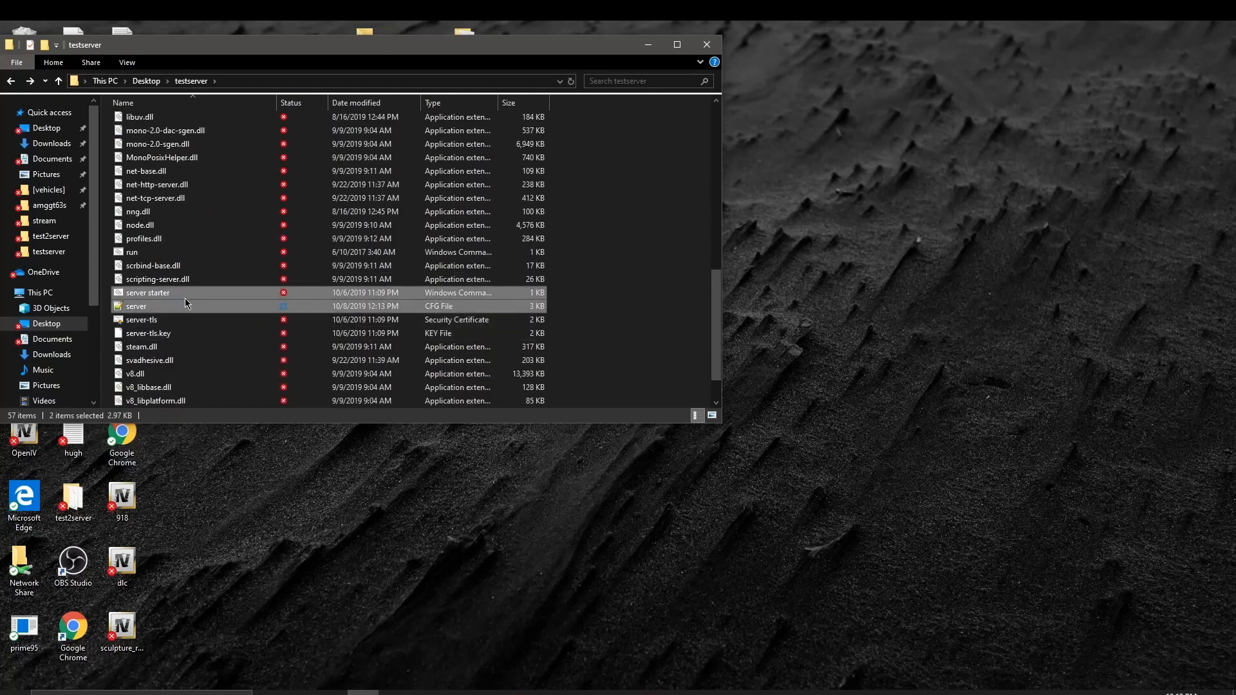
double_click(188, 299)
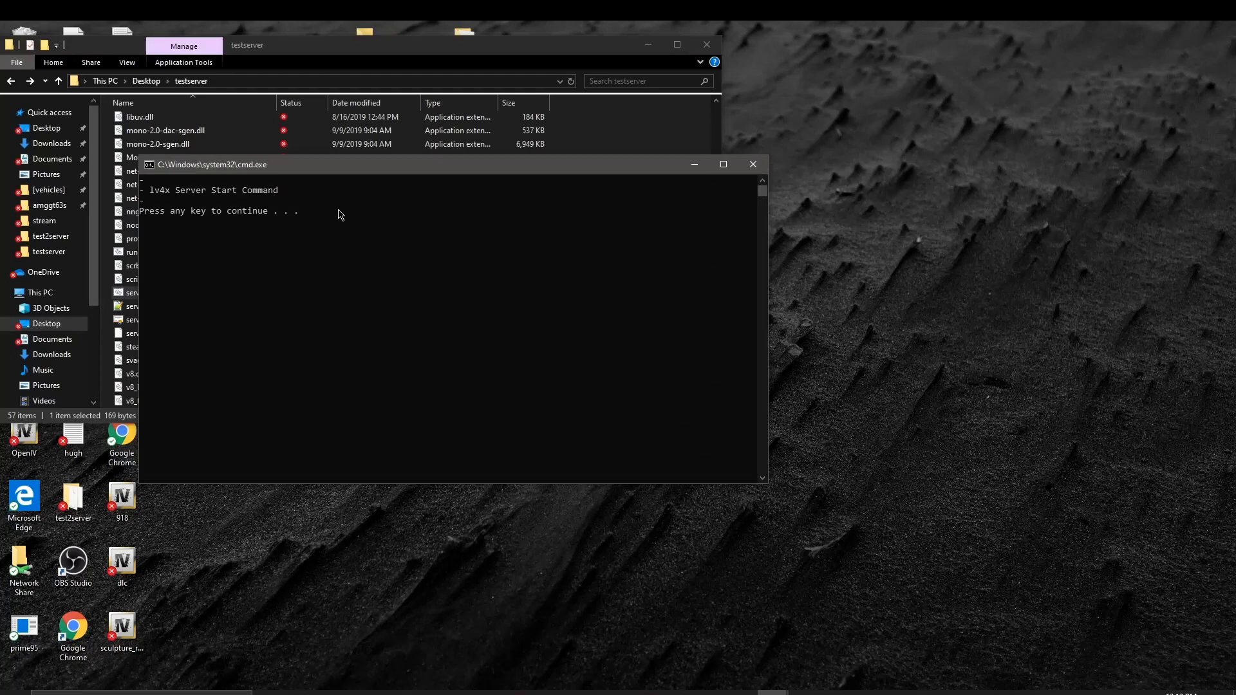
key("Return")
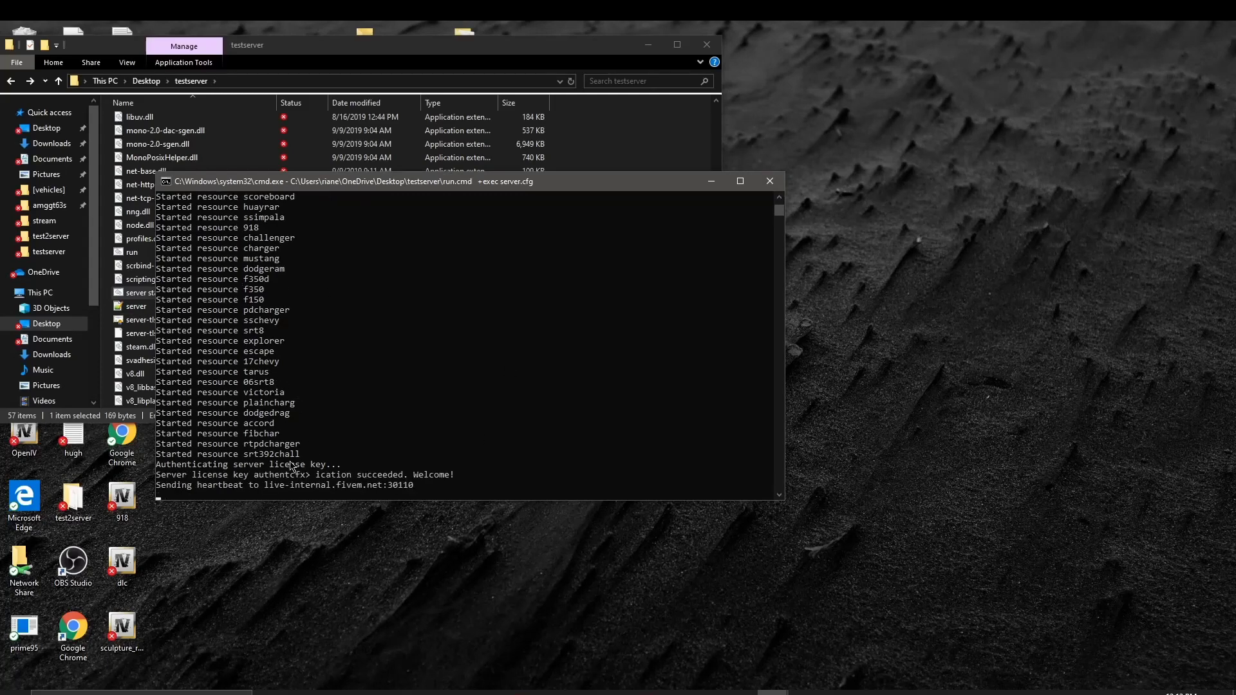
left_click_drag(318, 464, 311, 425)
left_click(384, 412)
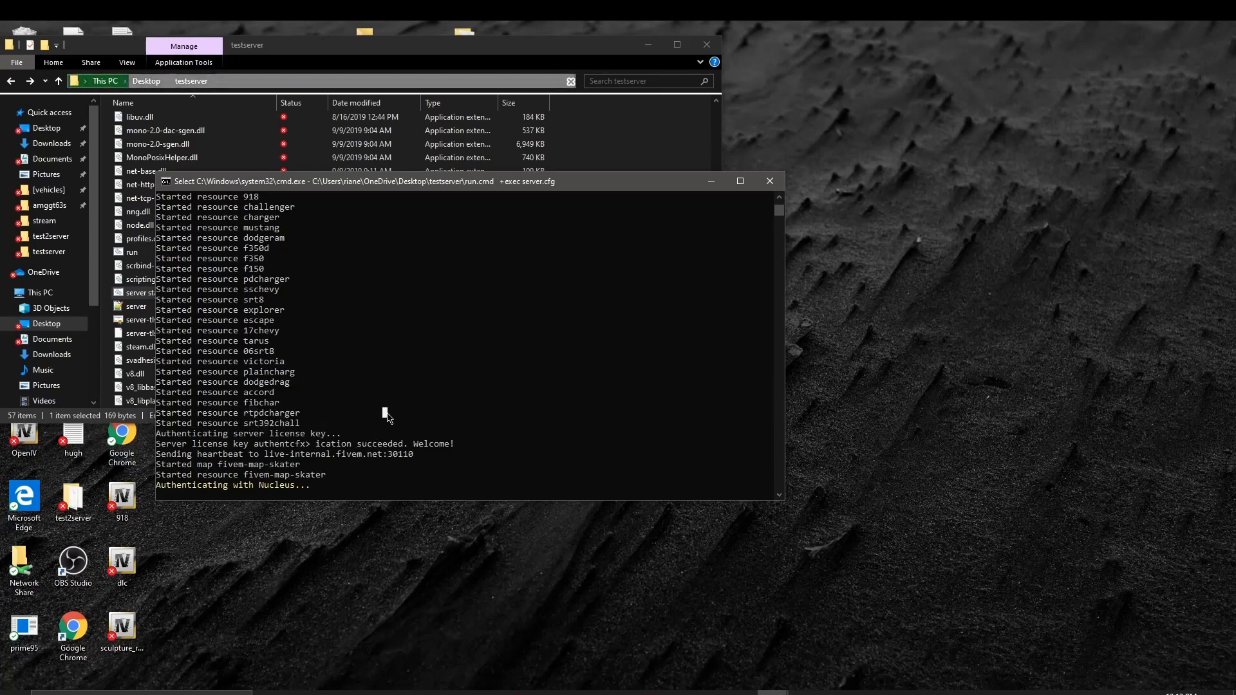
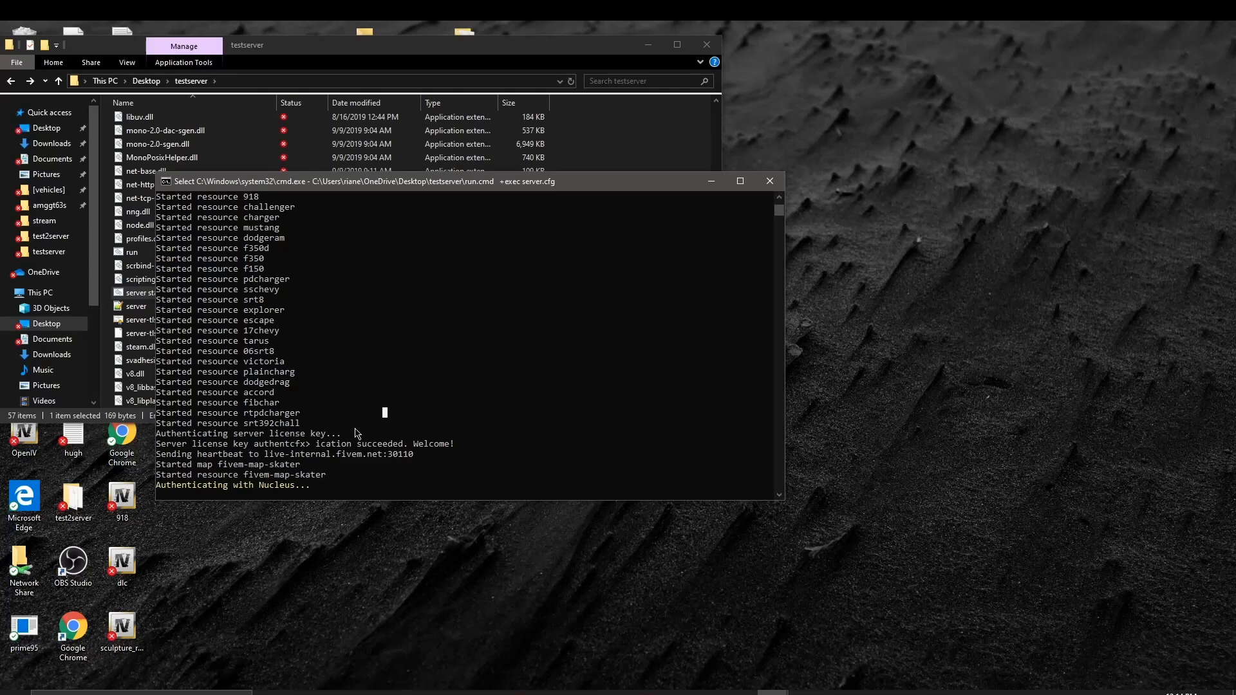
Step: Close the old server console and start a fresh one with the server starter script
left_click(769, 181)
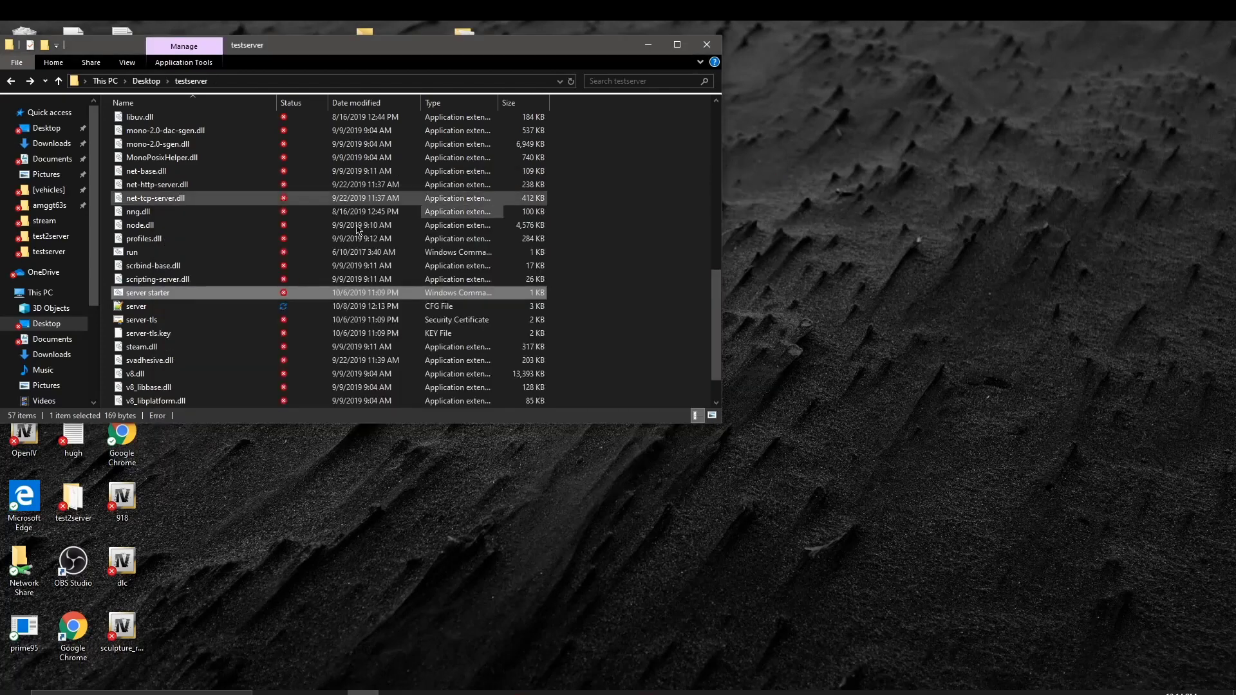
double_click(243, 293)
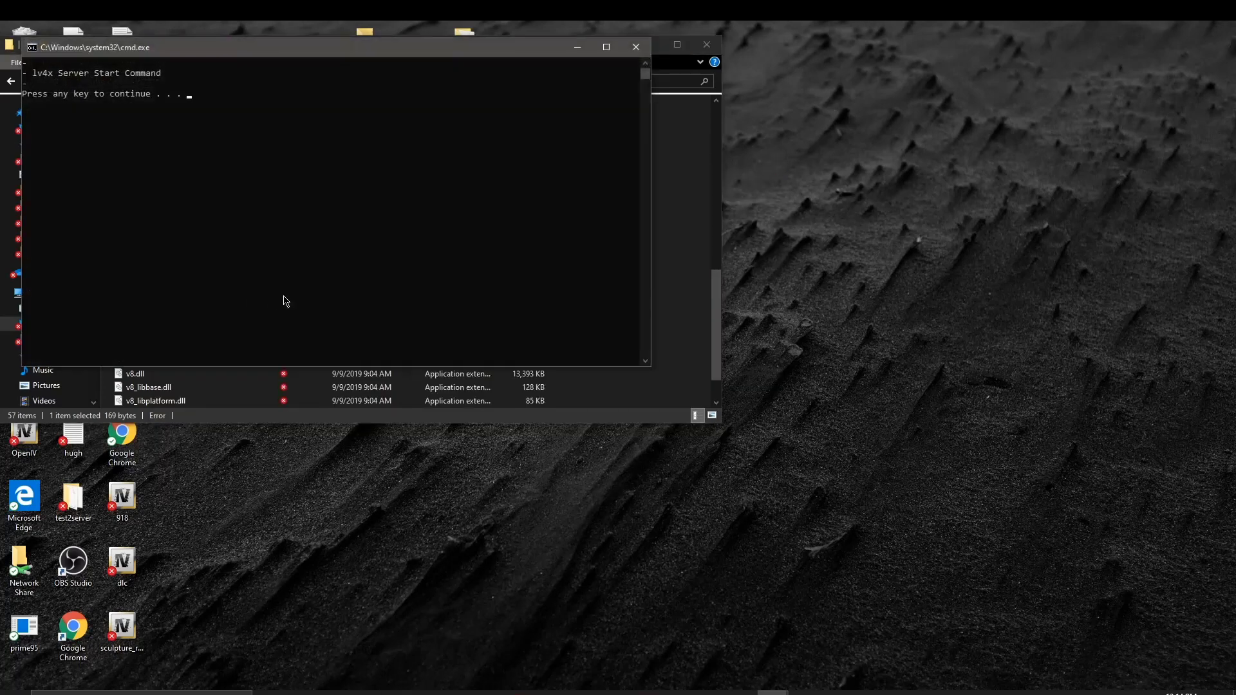
key("Return")
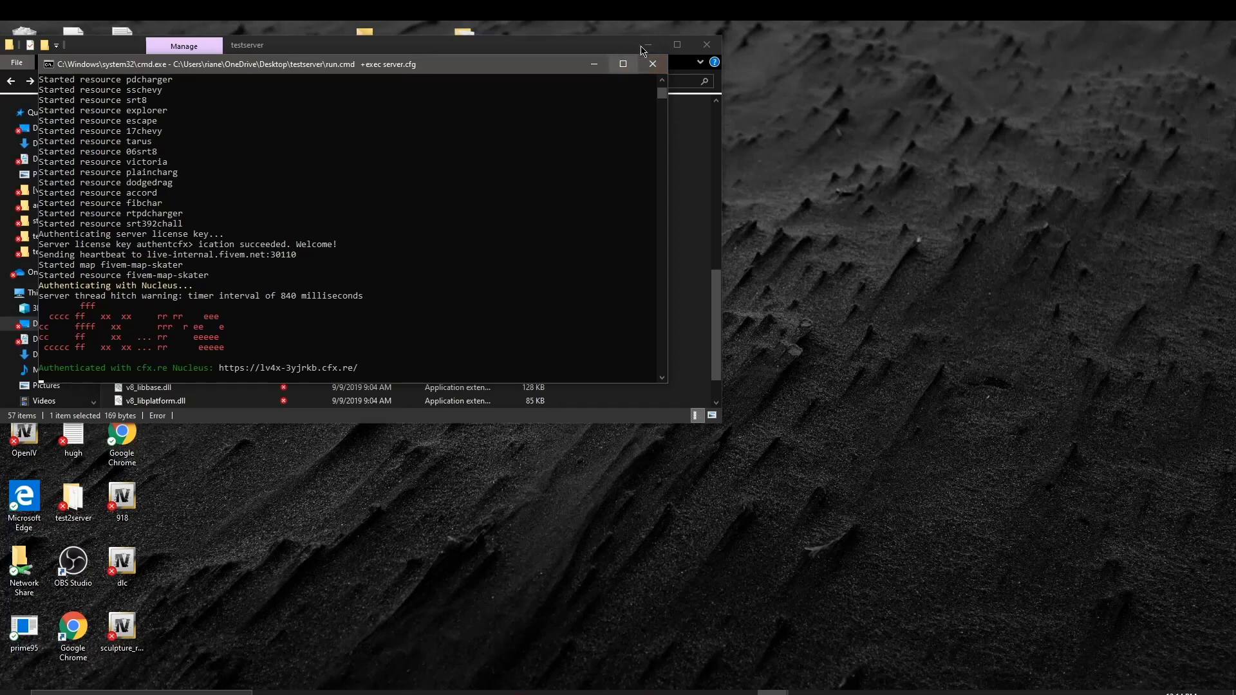
Step: Close the file browser, minimize the running server console, and launch the FiveM client
left_click(707, 44)
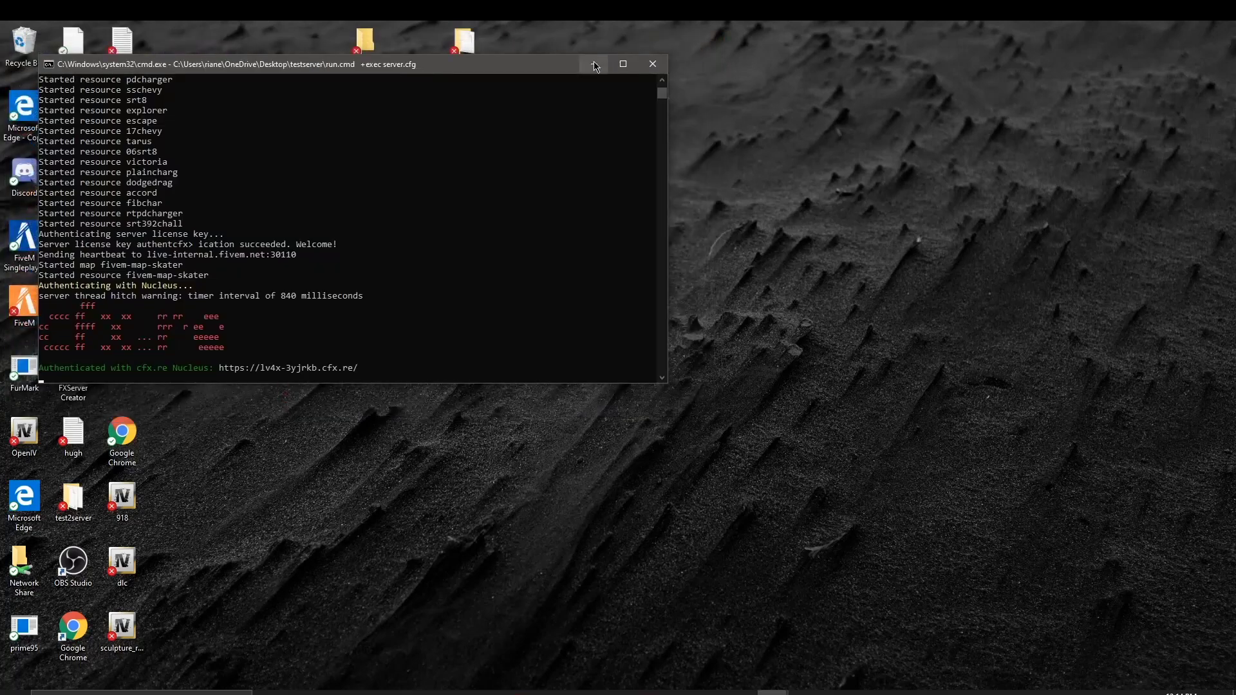
left_click(594, 64)
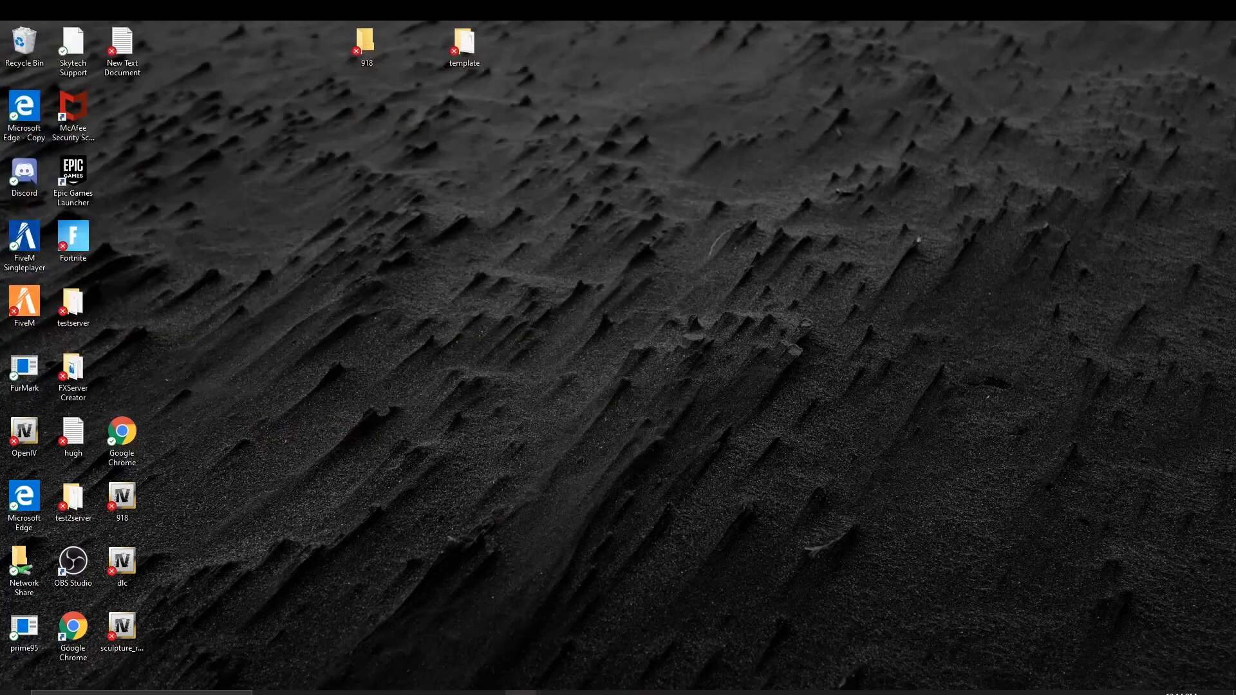
left_click(521, 692)
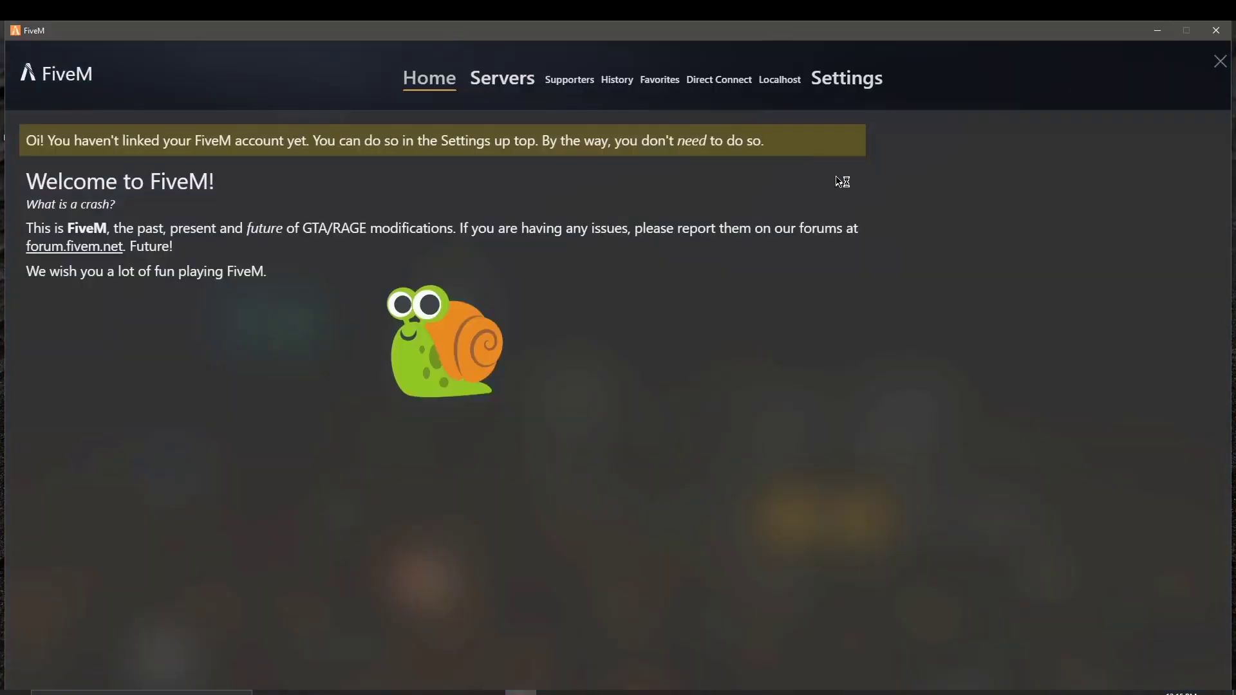
Step: Open FiveM's Settings page, restart the client, and return to Settings
left_click(844, 80)
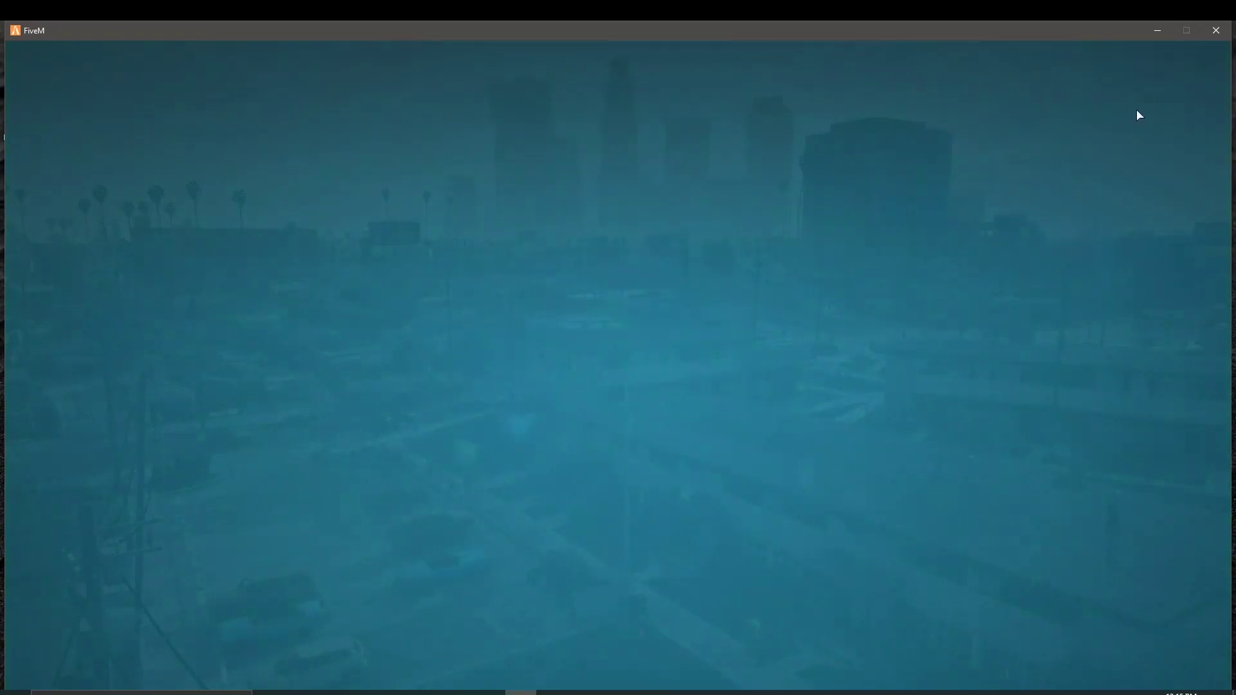
left_click(1217, 29)
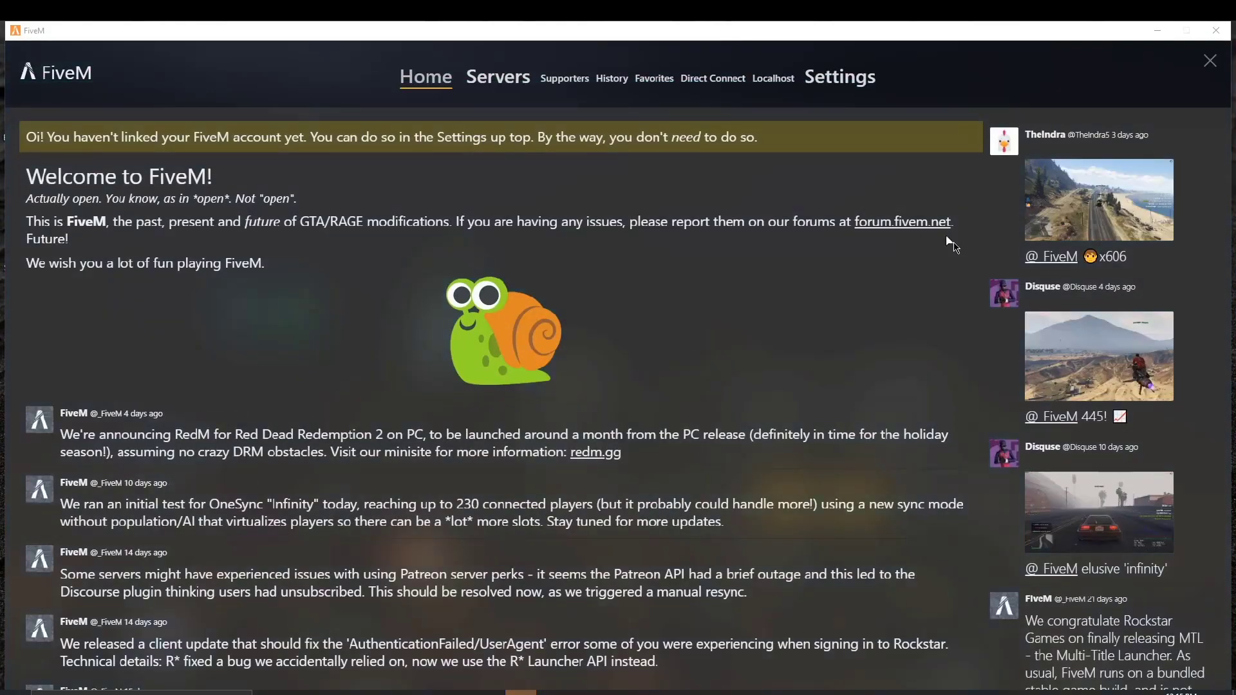
left_click(844, 81)
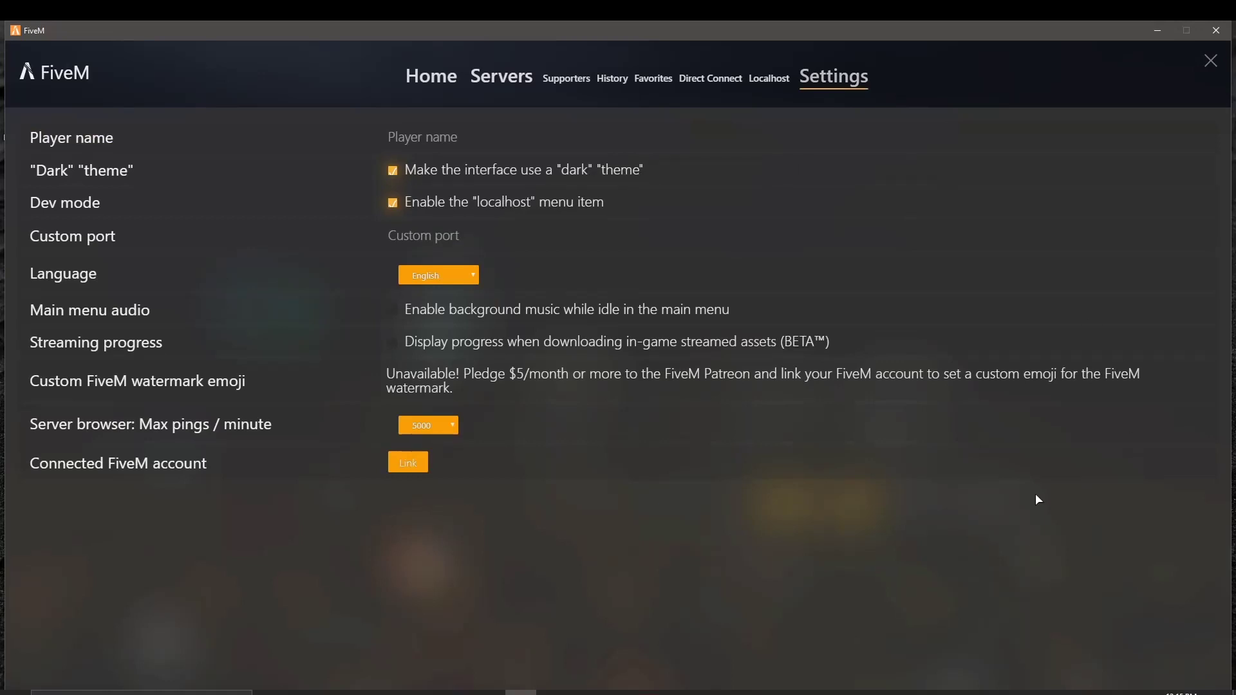
Step: Toggle Dev mode off and on, leaving it enabled, then connect to Localhost
left_click(410, 205)
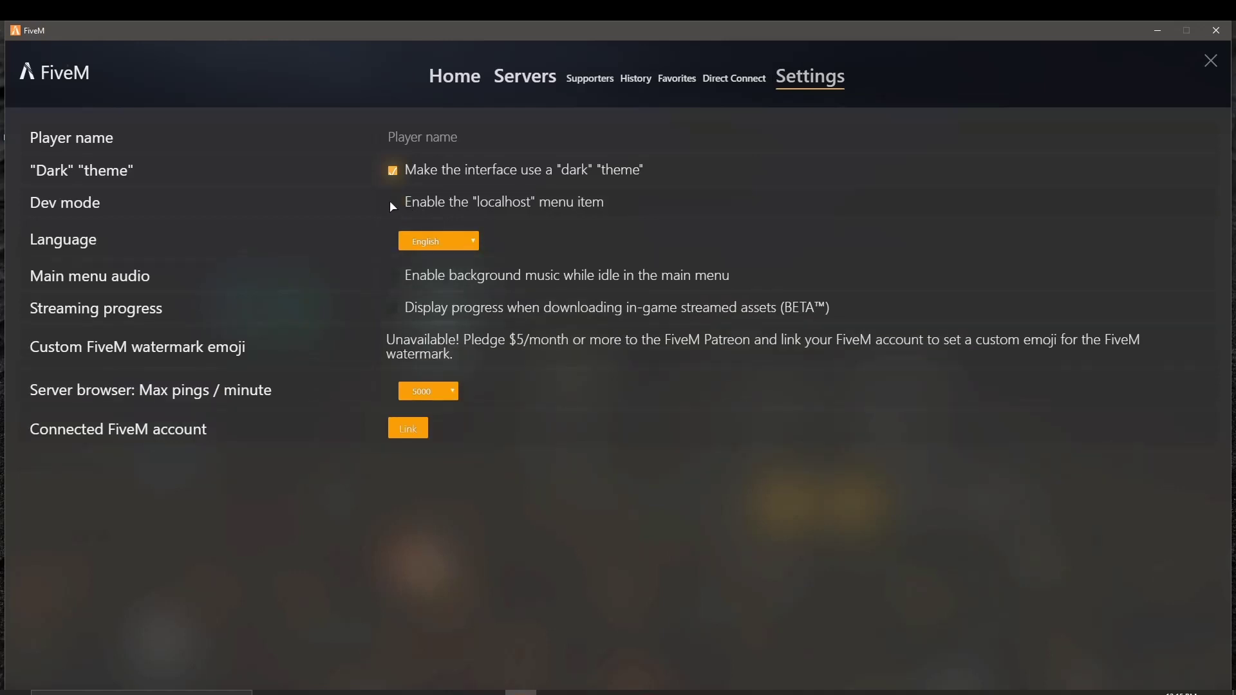
left_click(391, 203)
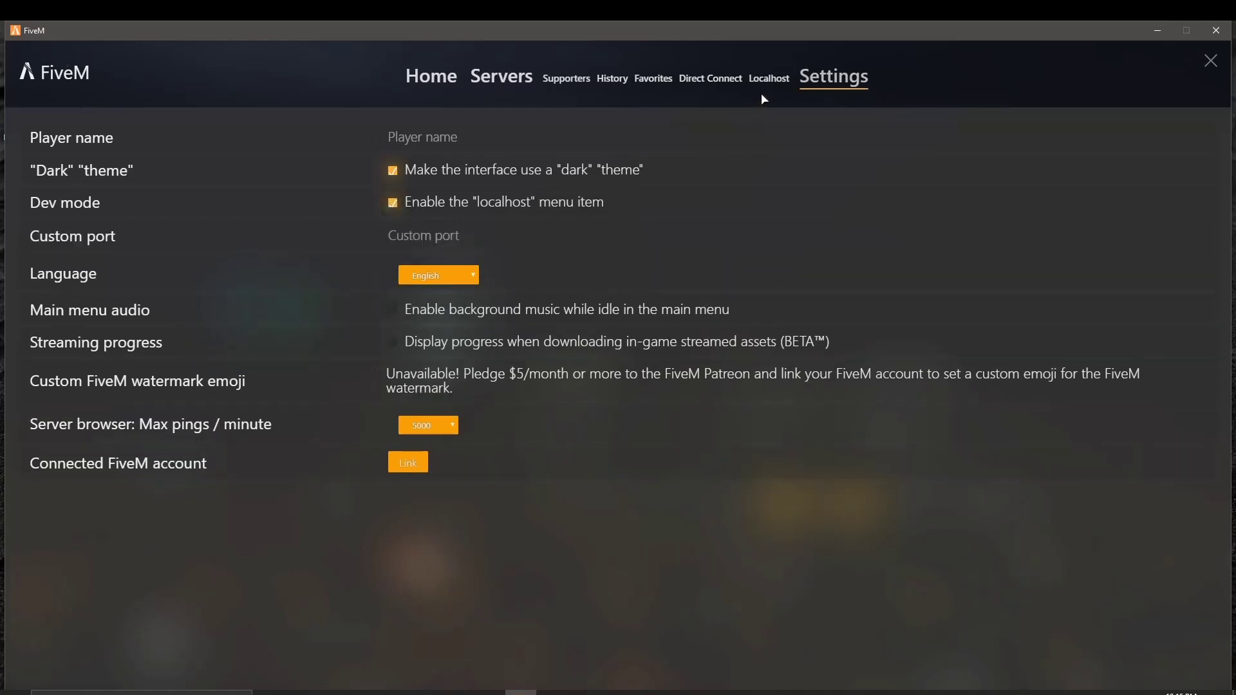
left_click(394, 204)
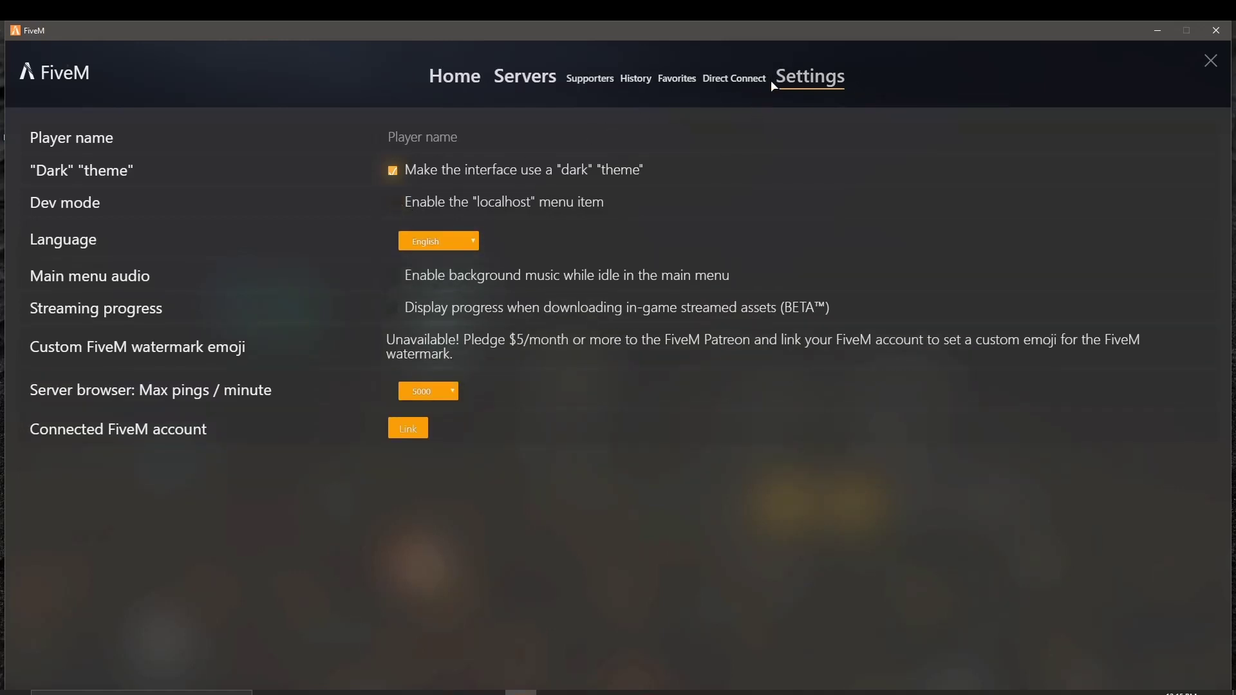
left_click(392, 202)
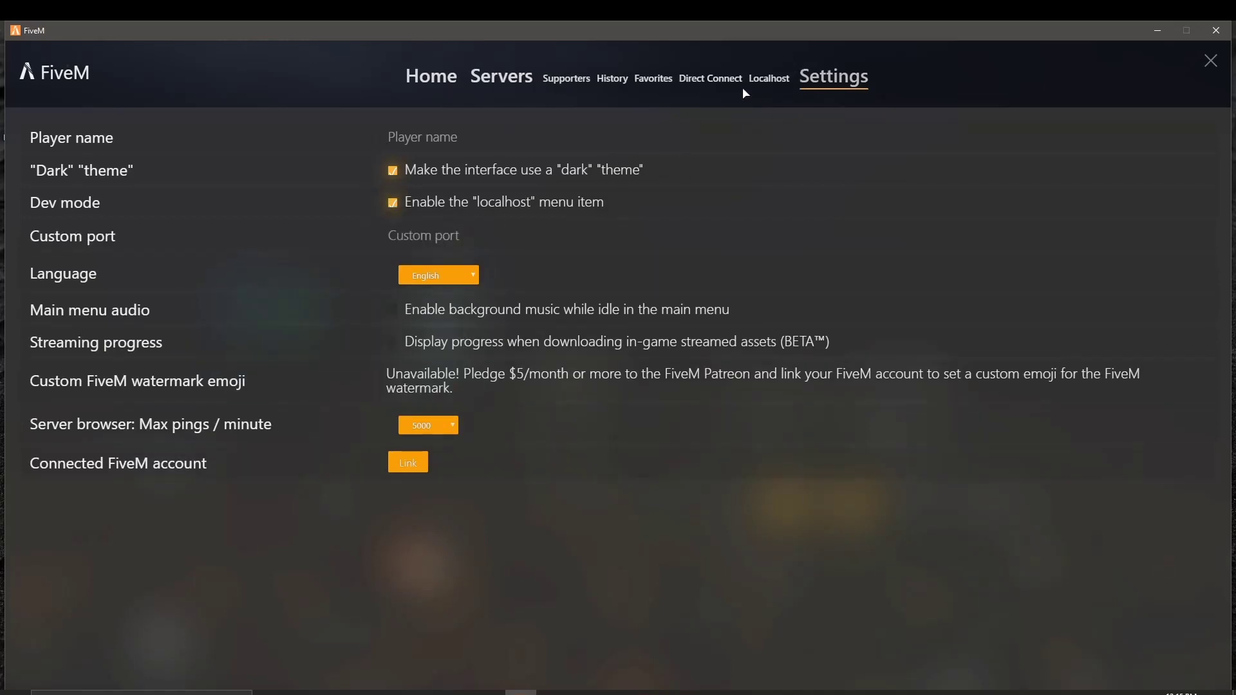
left_click(787, 80)
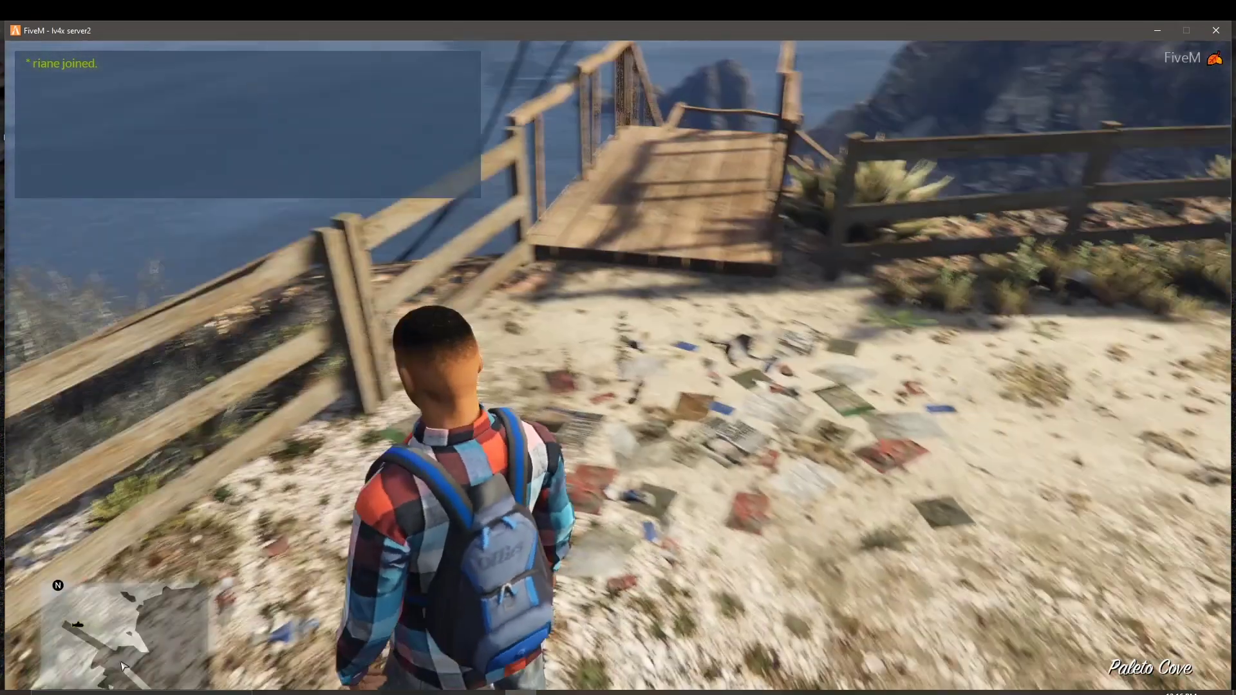
Step: Walk up the dirt road, then spawn a Bravado Gauntlet from Lambda Menu's Muscle car list
key("w")
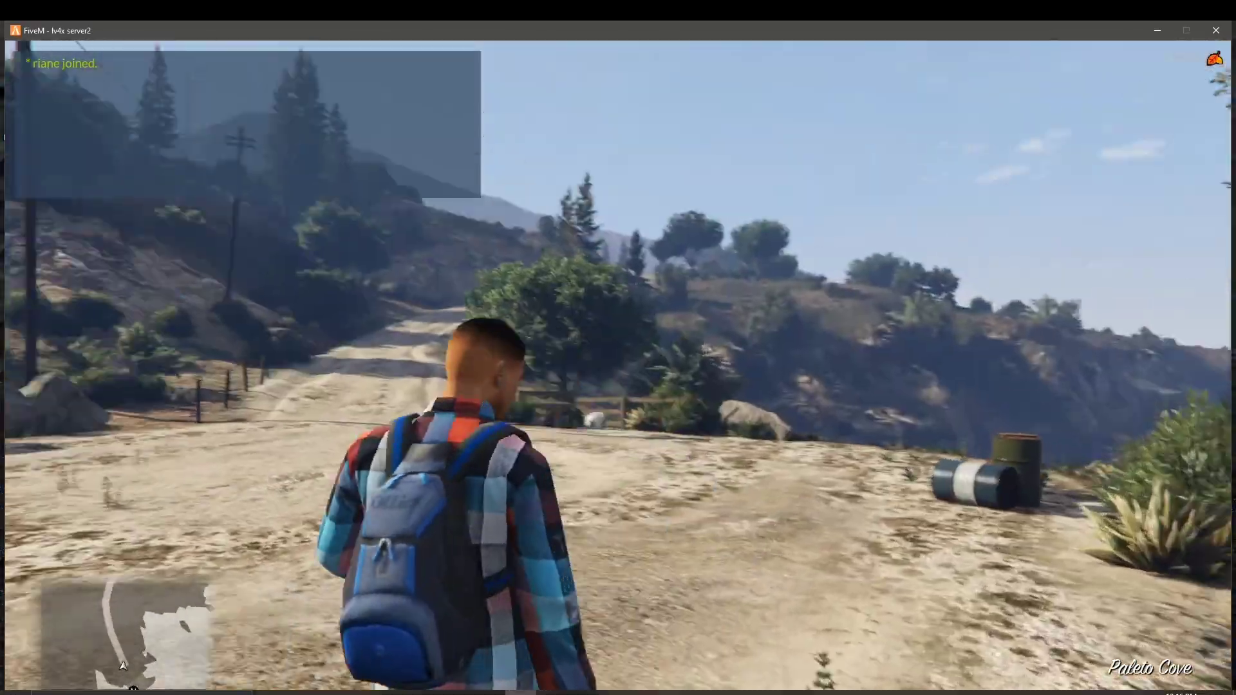
key("w")
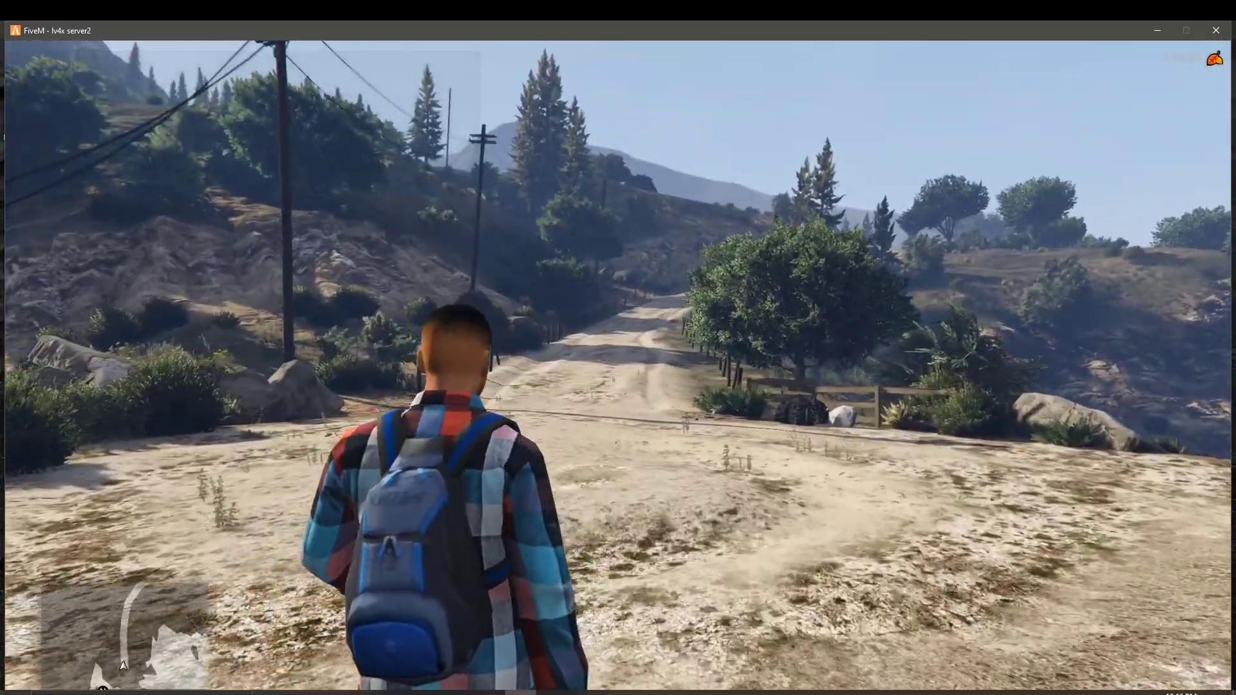
key("w")
key("F2")
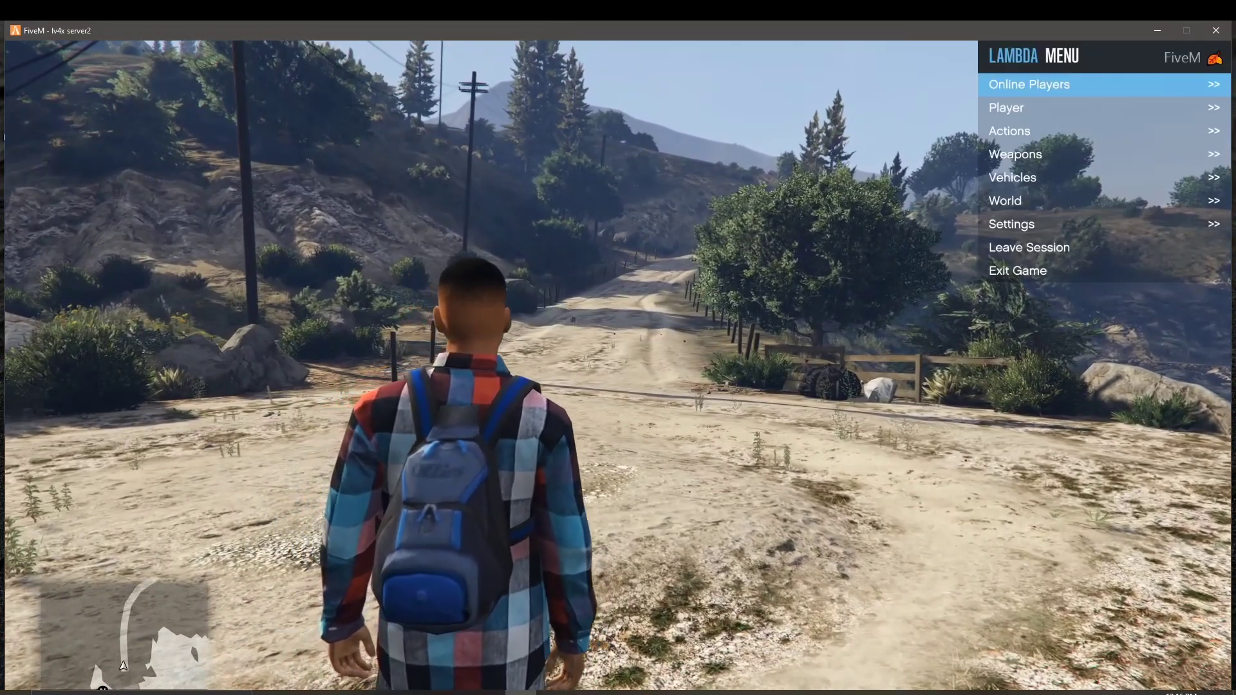
key("Down")
key("Return")
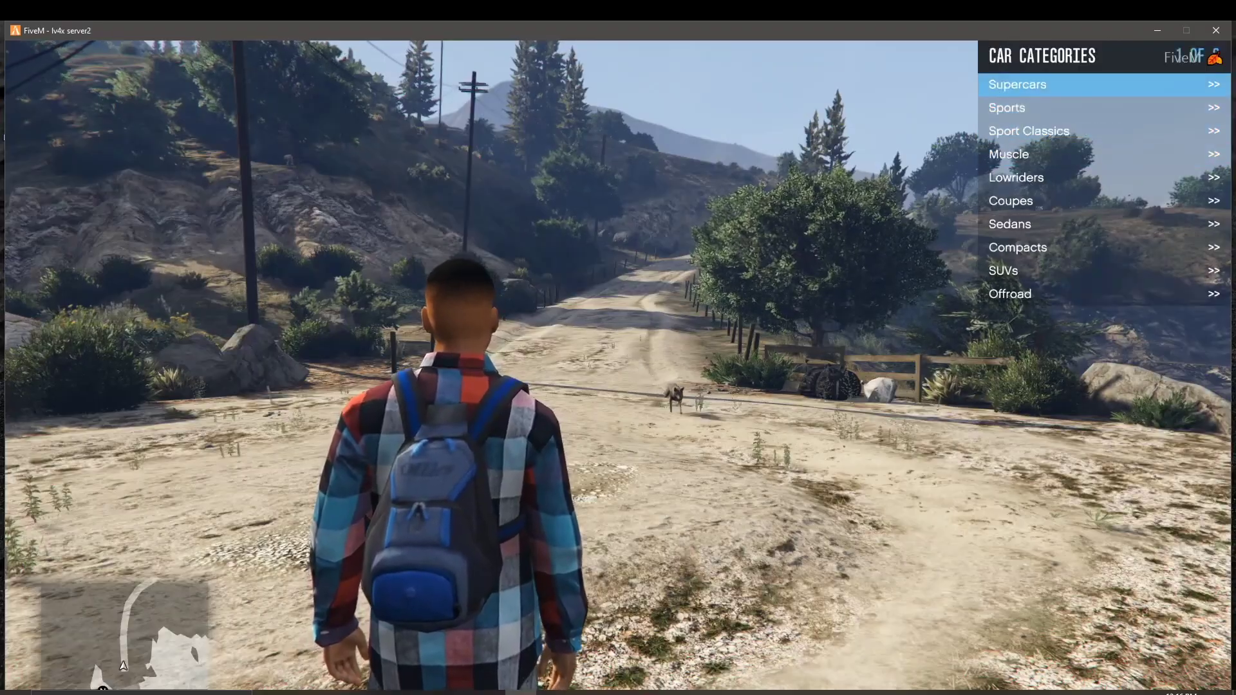
key("Down")
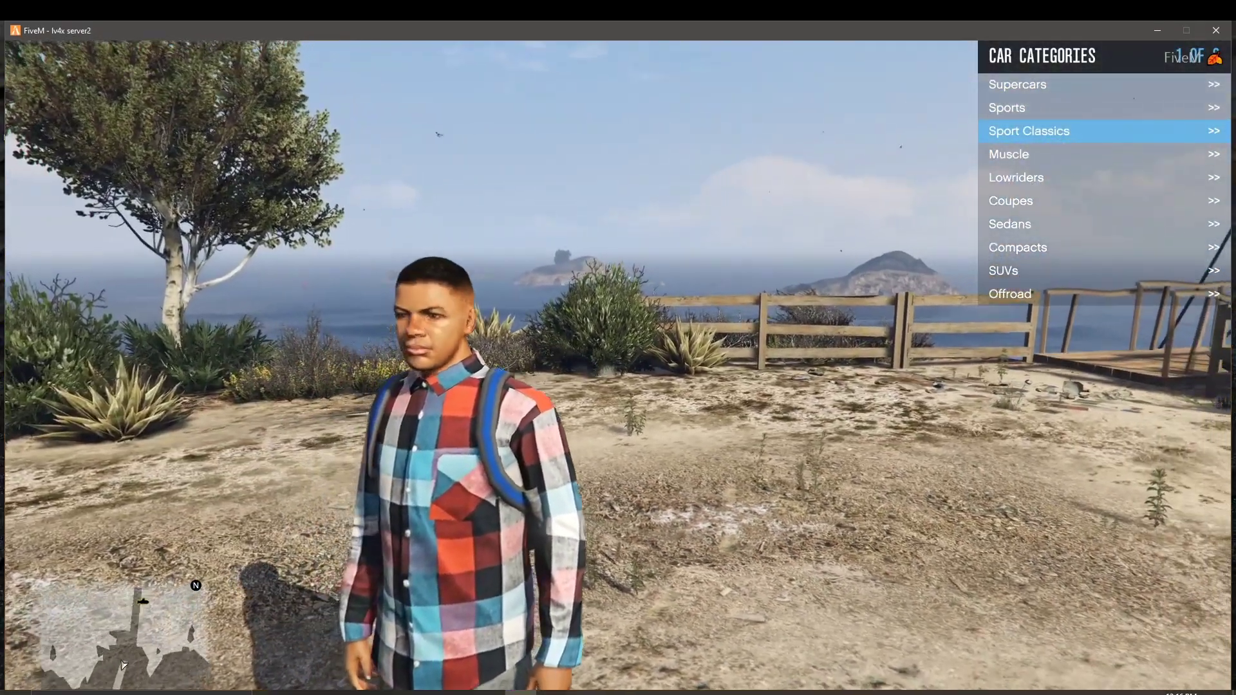
key("Down")
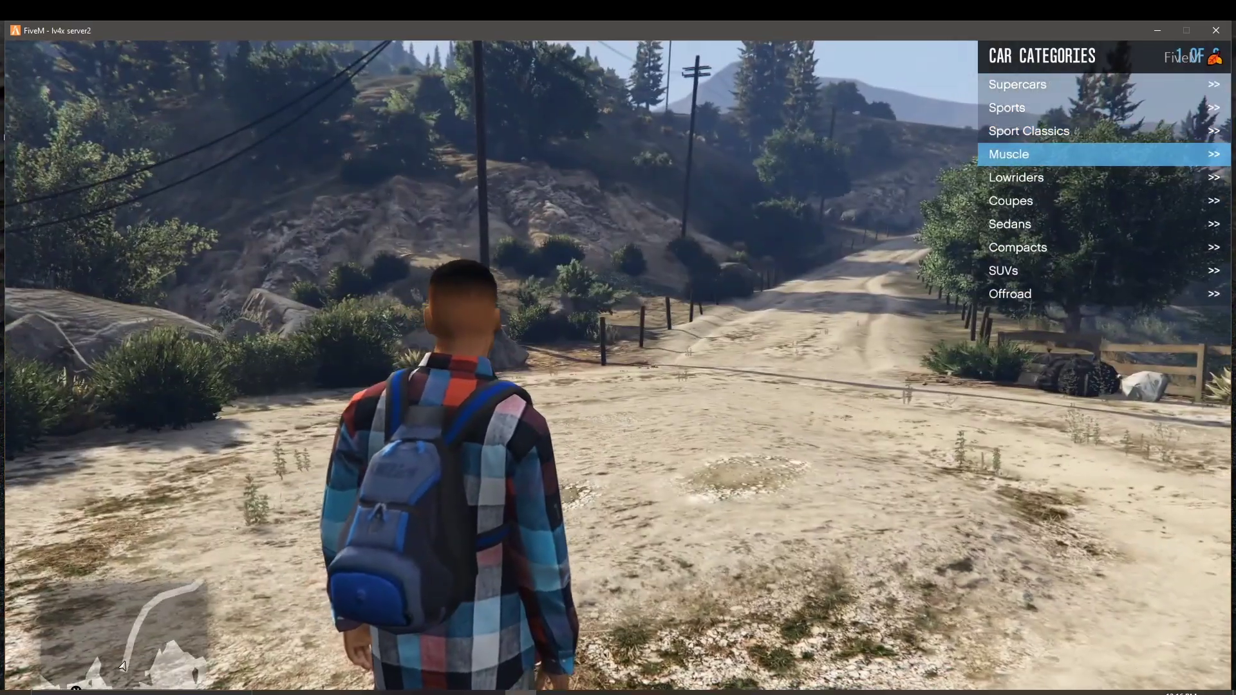
key("Return")
key("Down")
key("Down")
key("Down")
key("BackSpace")
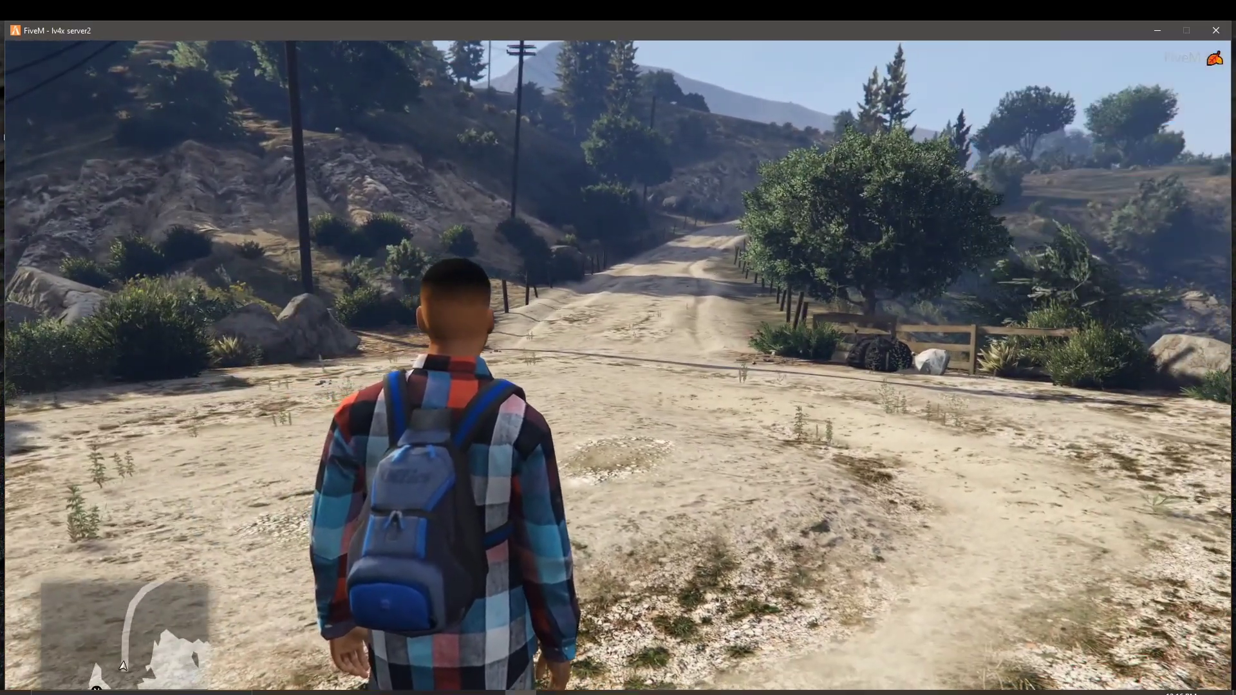
Step: Spawn the Bravado Gauntlet (Race) and Cheval Picador, then close the menu and open the pause menu
key("m")
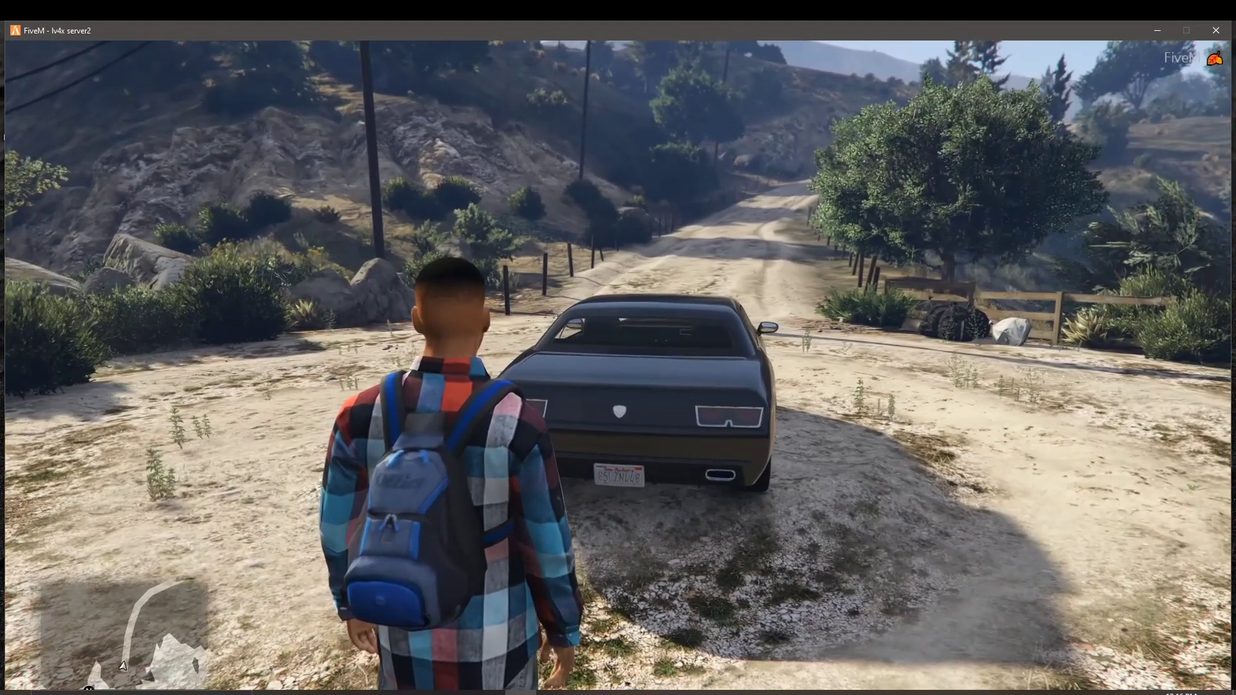
key("m")
key("Down")
key("Up")
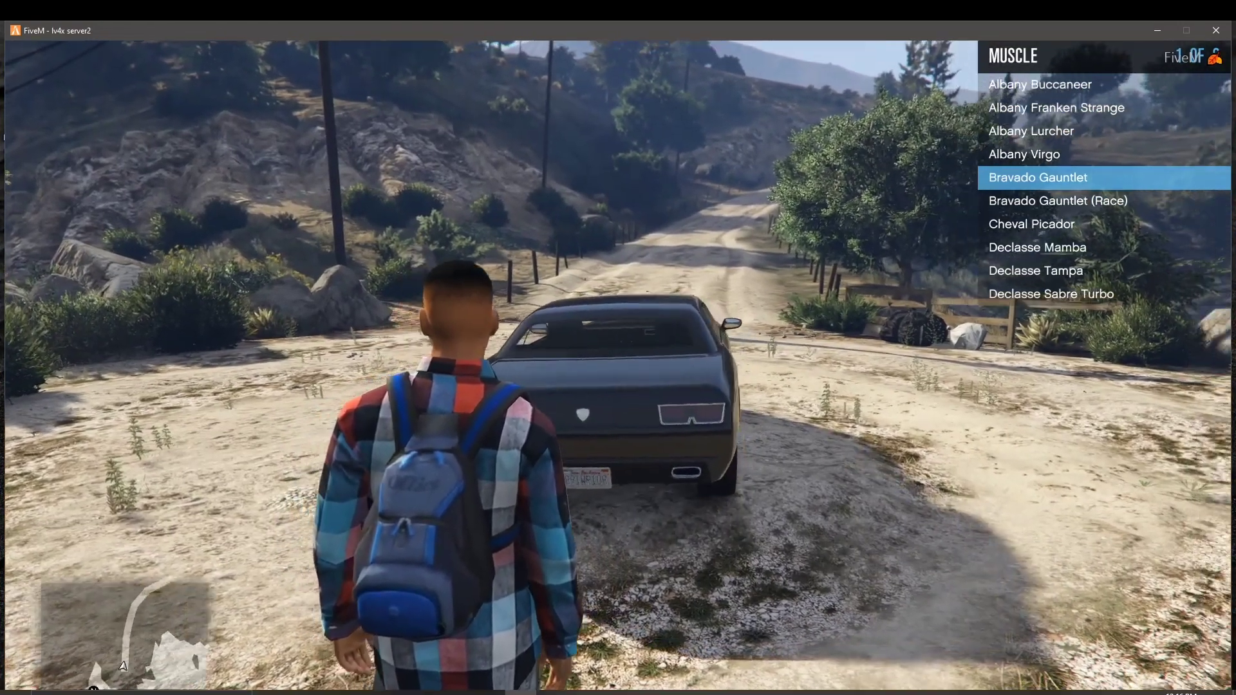
key("Down")
key("Up")
key("Down")
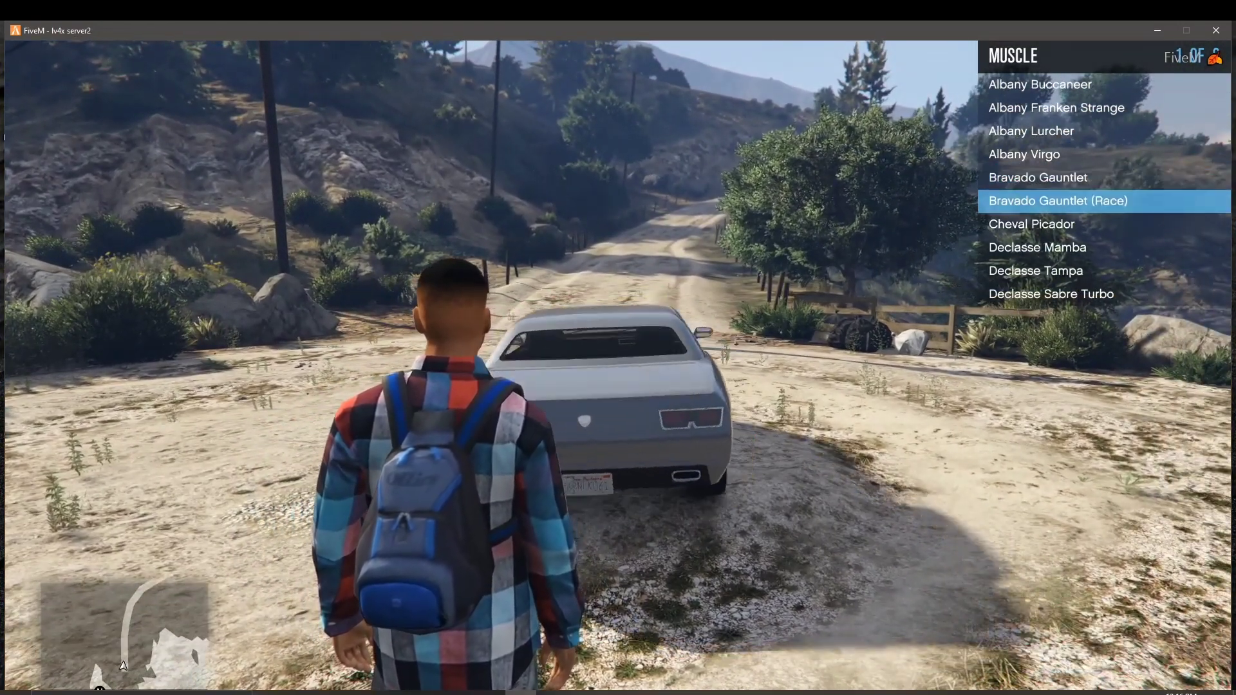
key("m")
key("m")
key("Down")
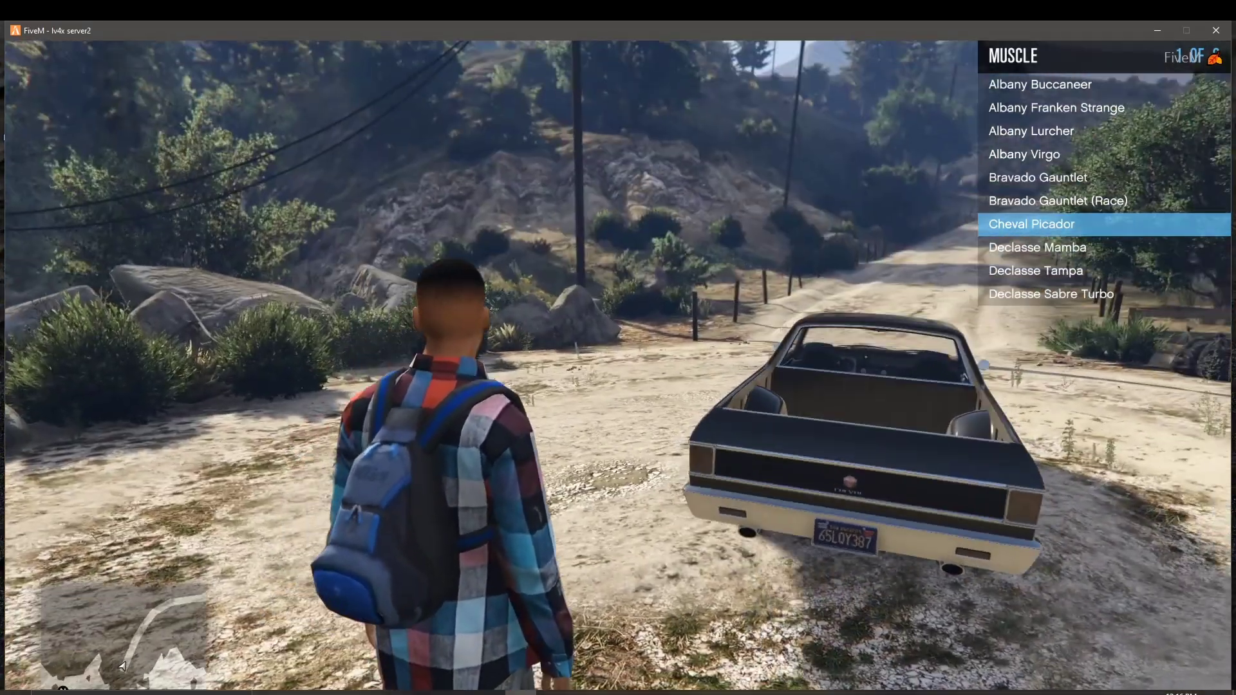
key("m")
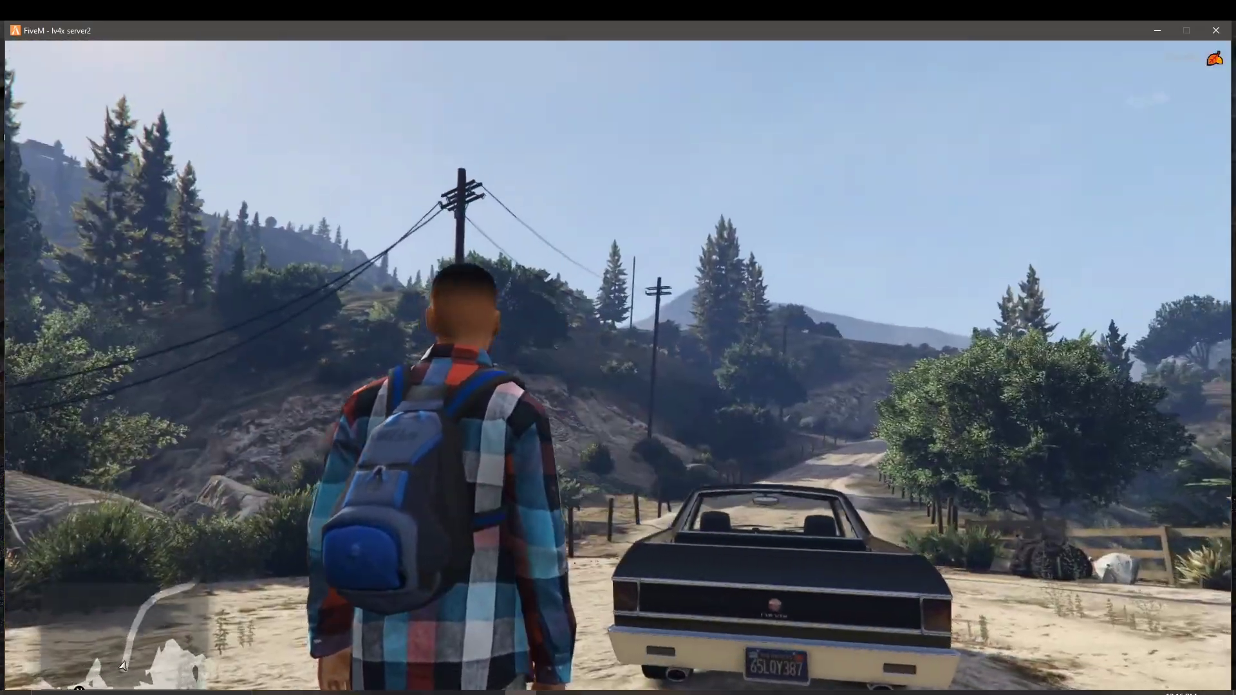
key("Escape")
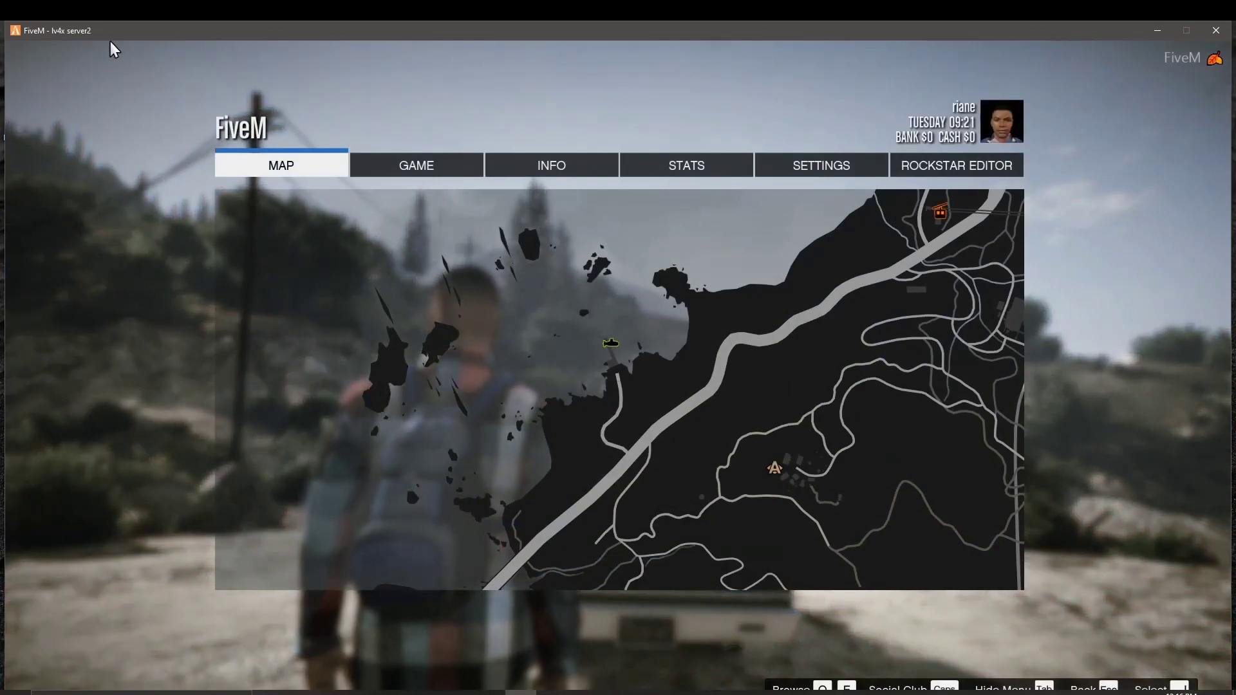
Step: Exit FiveM to Windows from the pause menu and confirm
left_click(415, 168)
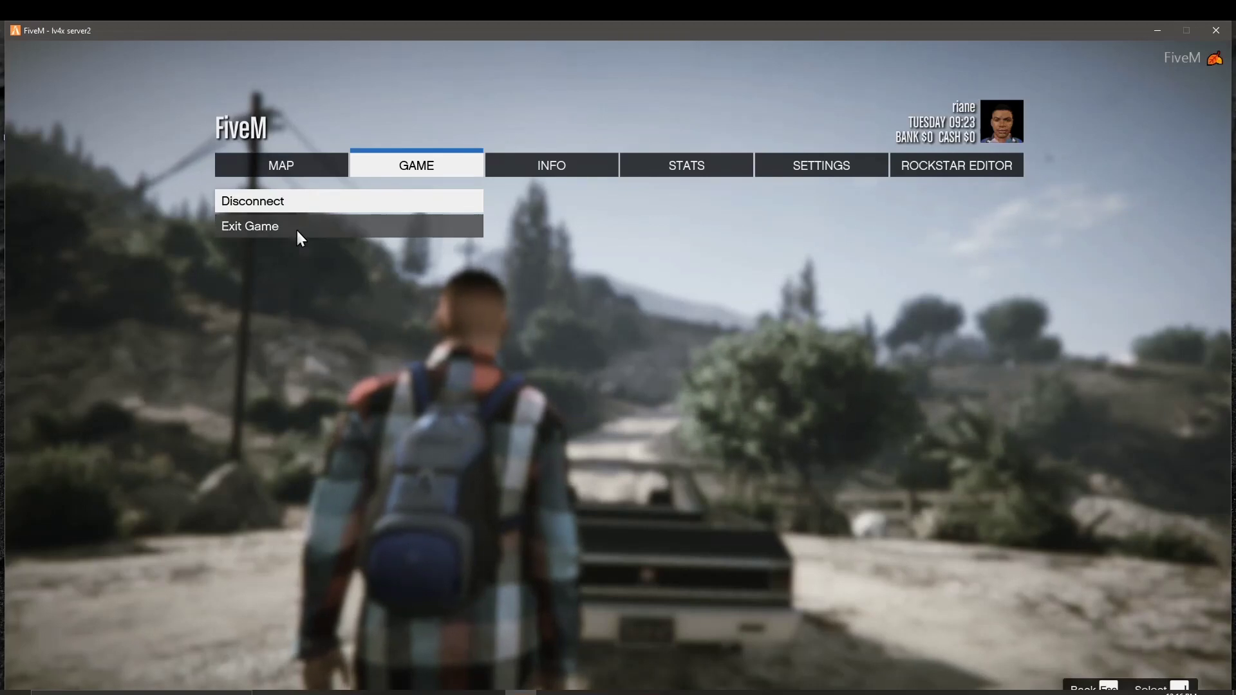
left_click(300, 239)
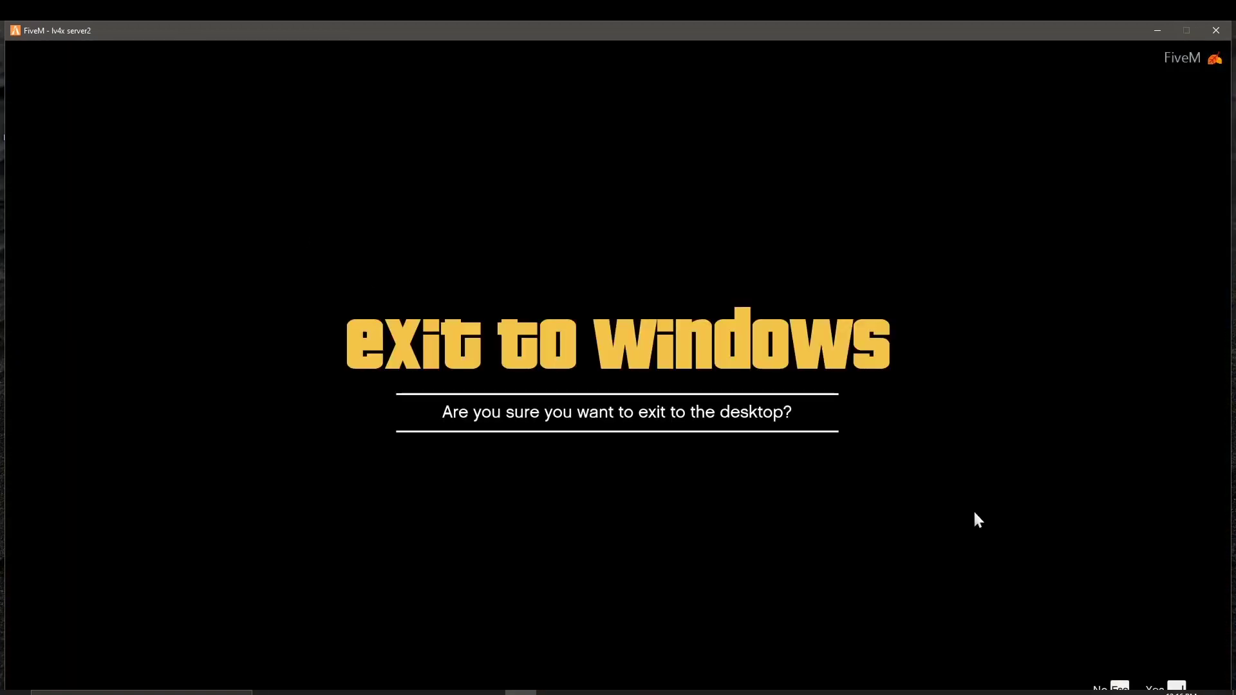
key("Return")
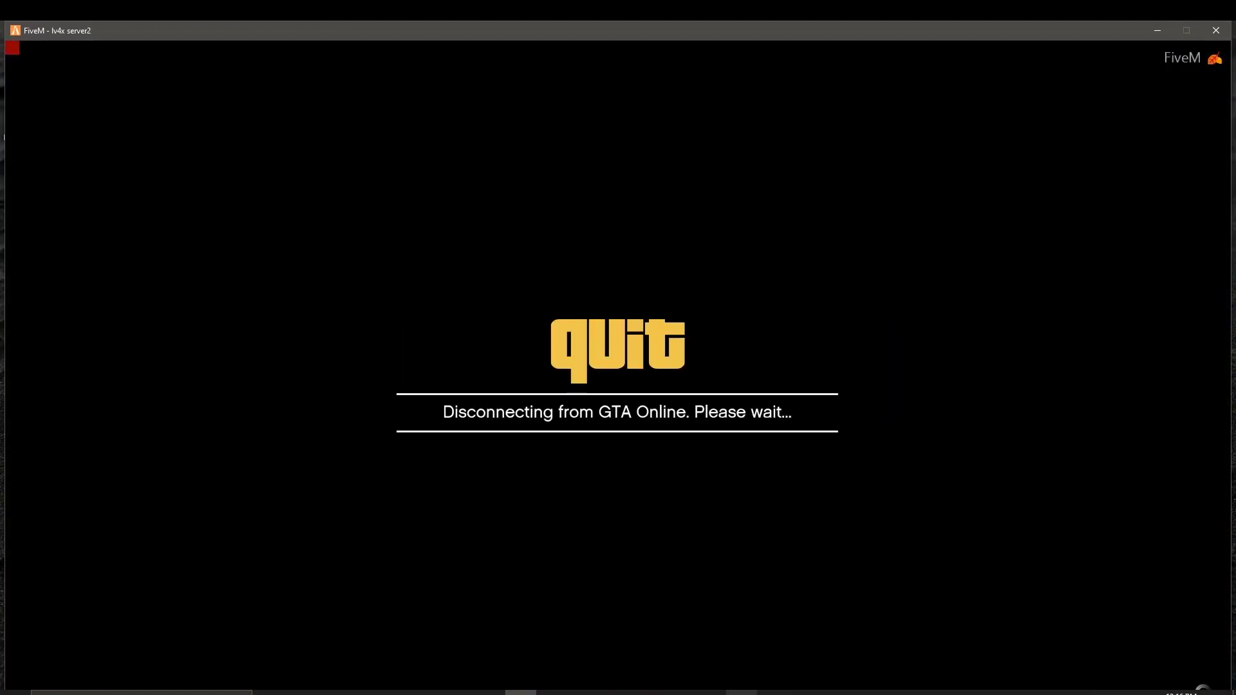
Step: Bring up the test2server console from the taskbar and close it
mouse_move(772, 693)
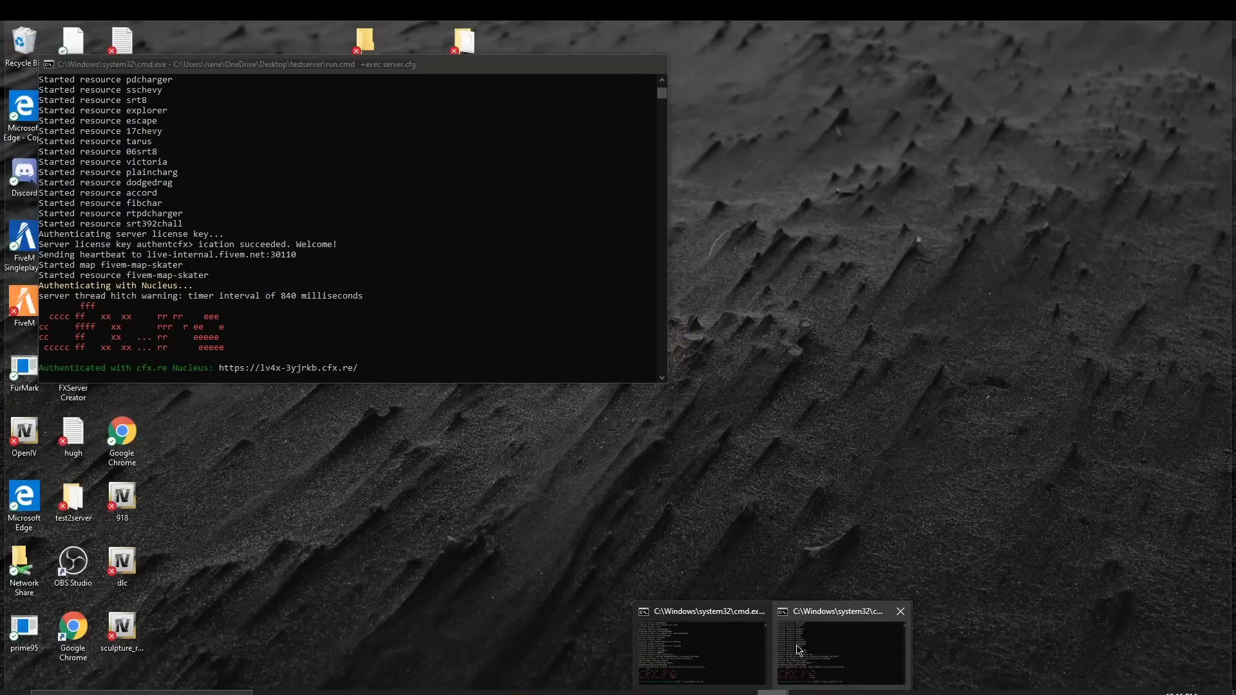
left_click(798, 650)
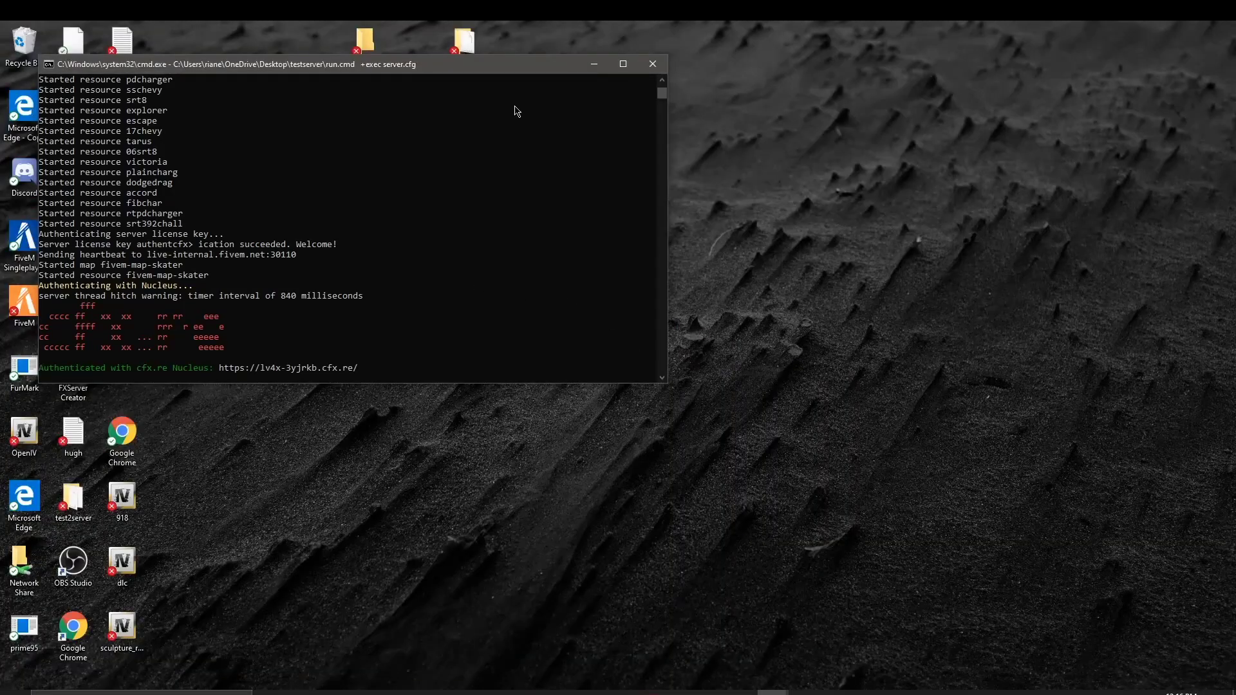
left_click(652, 63)
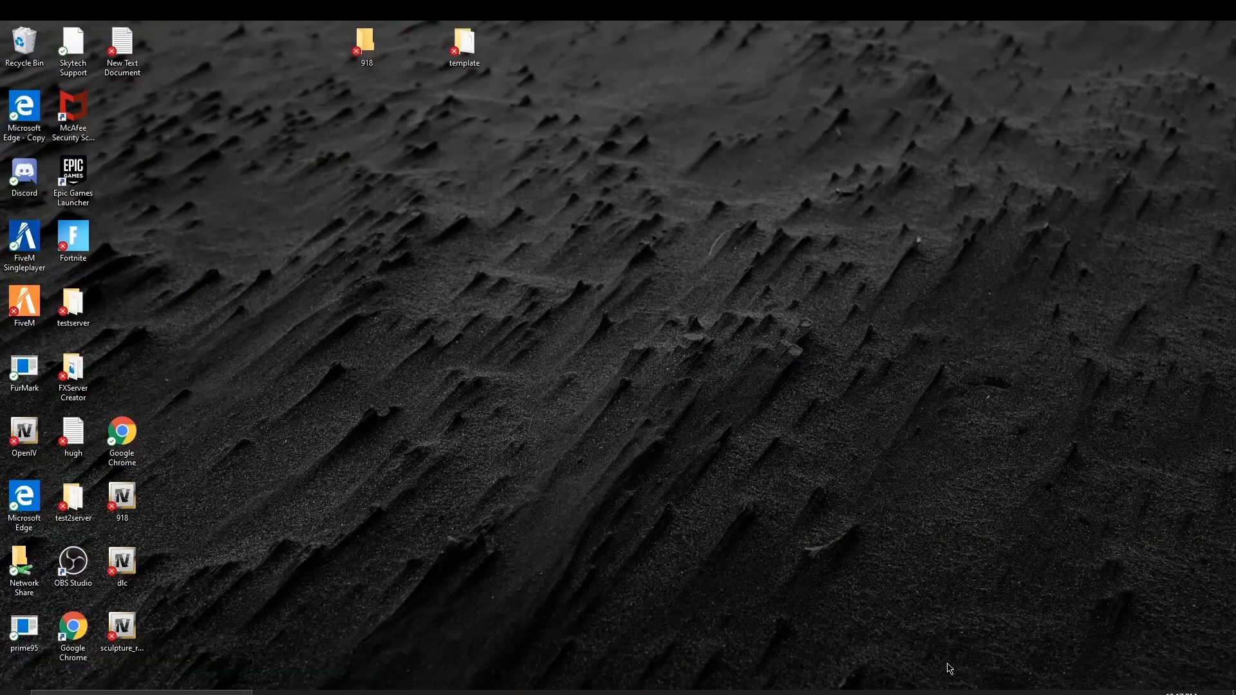
left_click(773, 693)
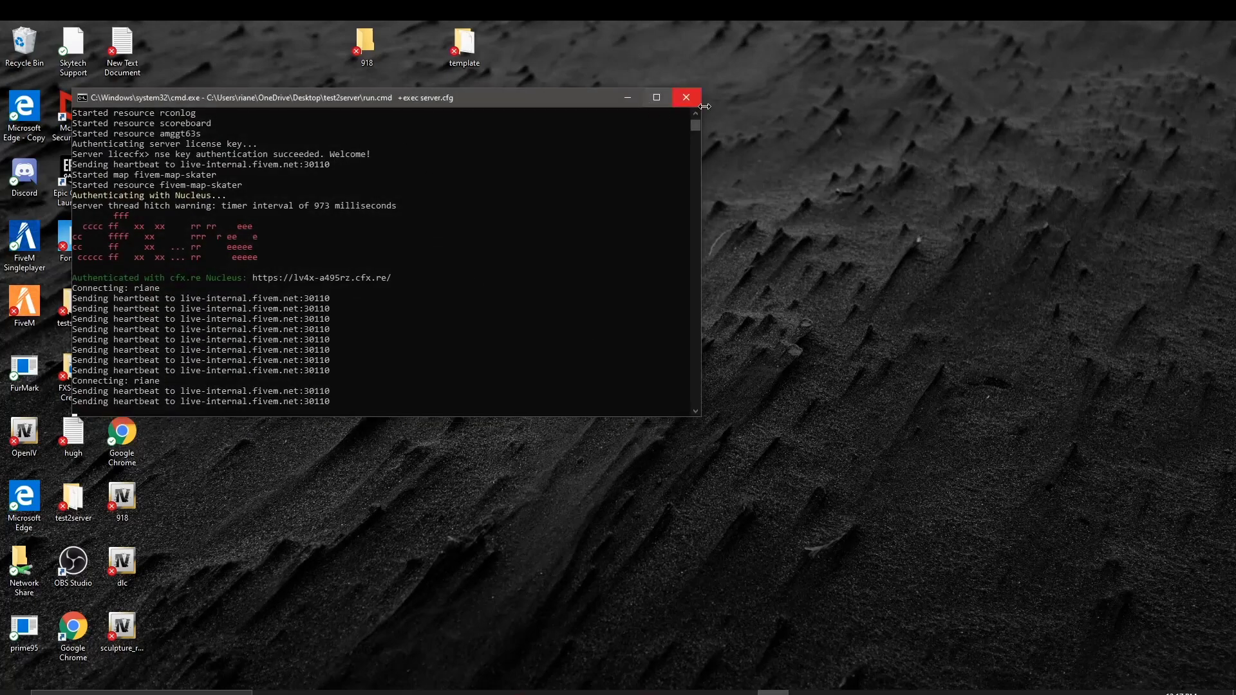
left_click(691, 103)
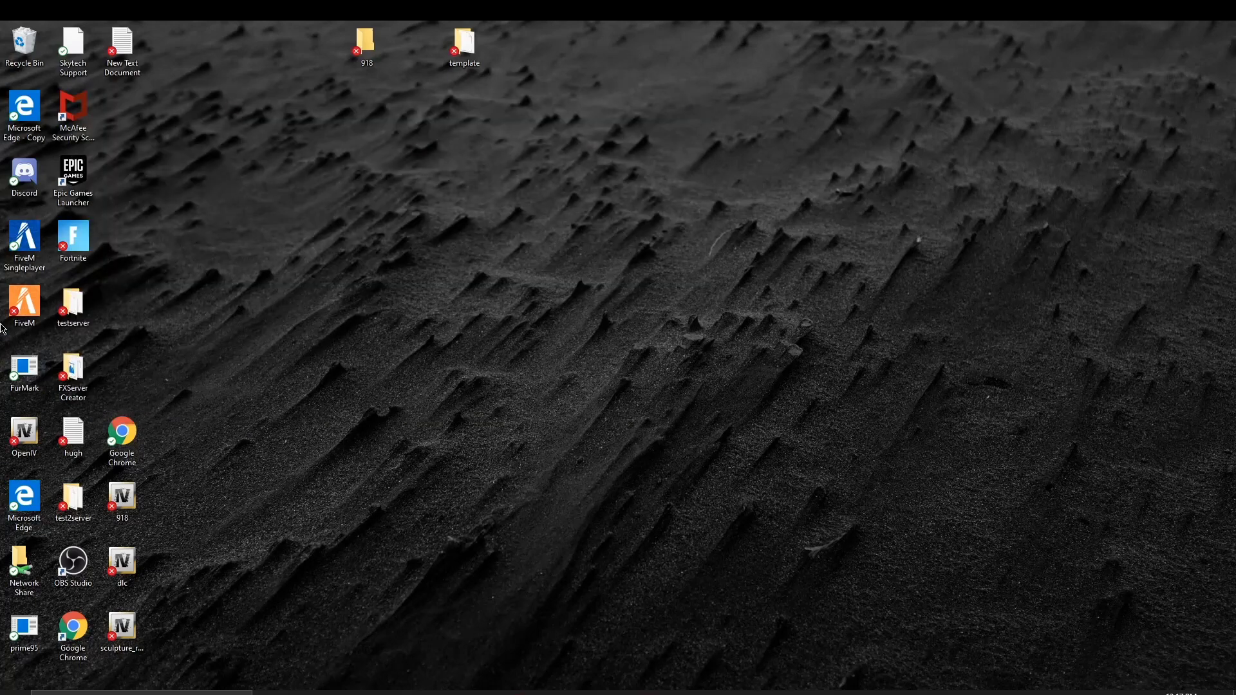
Step: Start 'server starter' from the testserver folder, then minimize Explorer and the running console
double_click(83, 312)
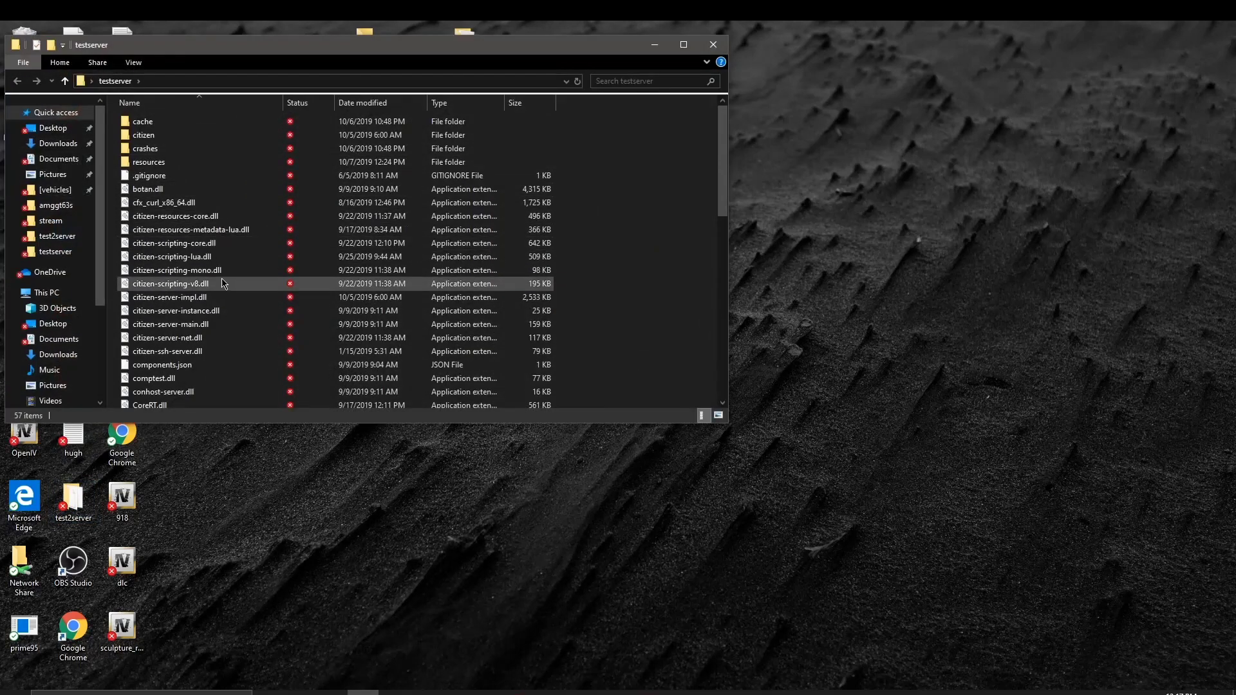
scroll(224, 283, "down", 5)
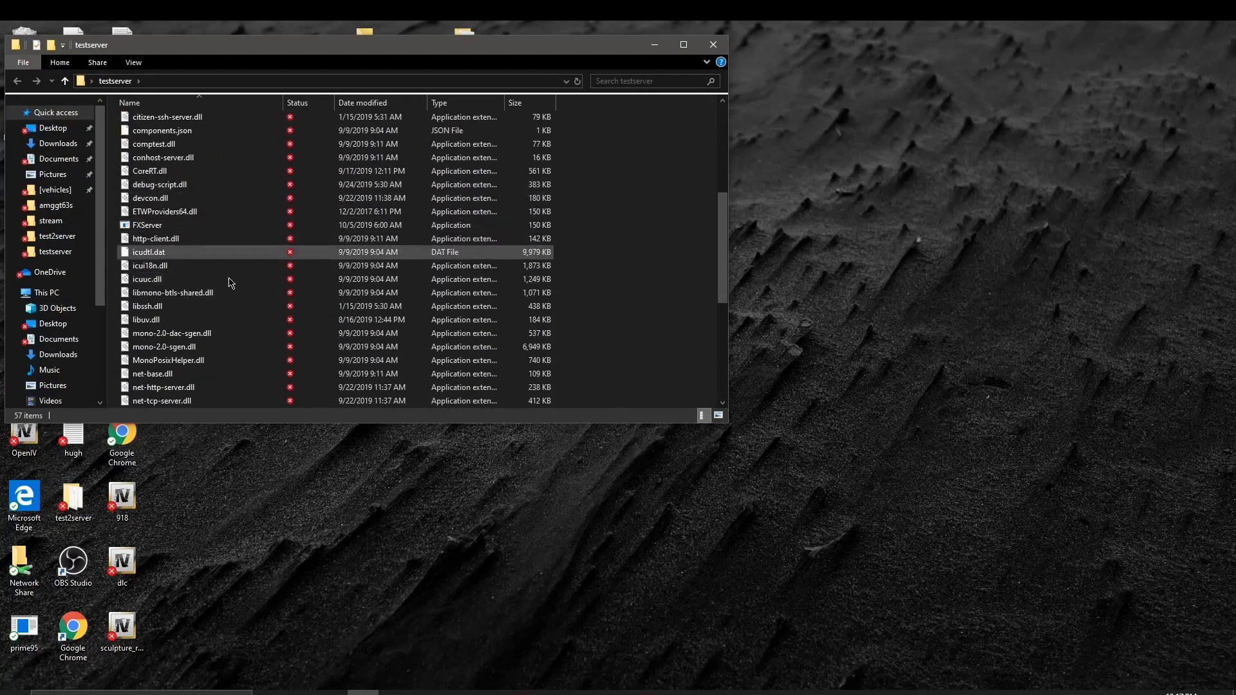
scroll(188, 377, "down", 3)
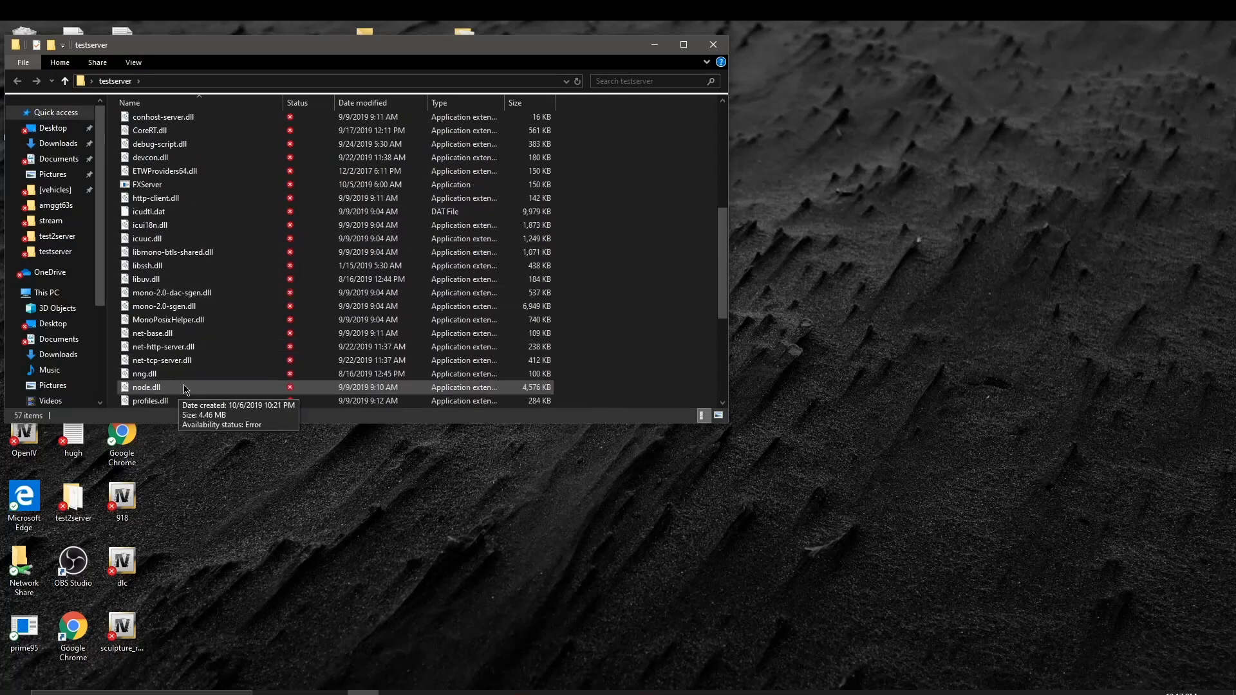
scroll(188, 376, "down", 2)
double_click(204, 293)
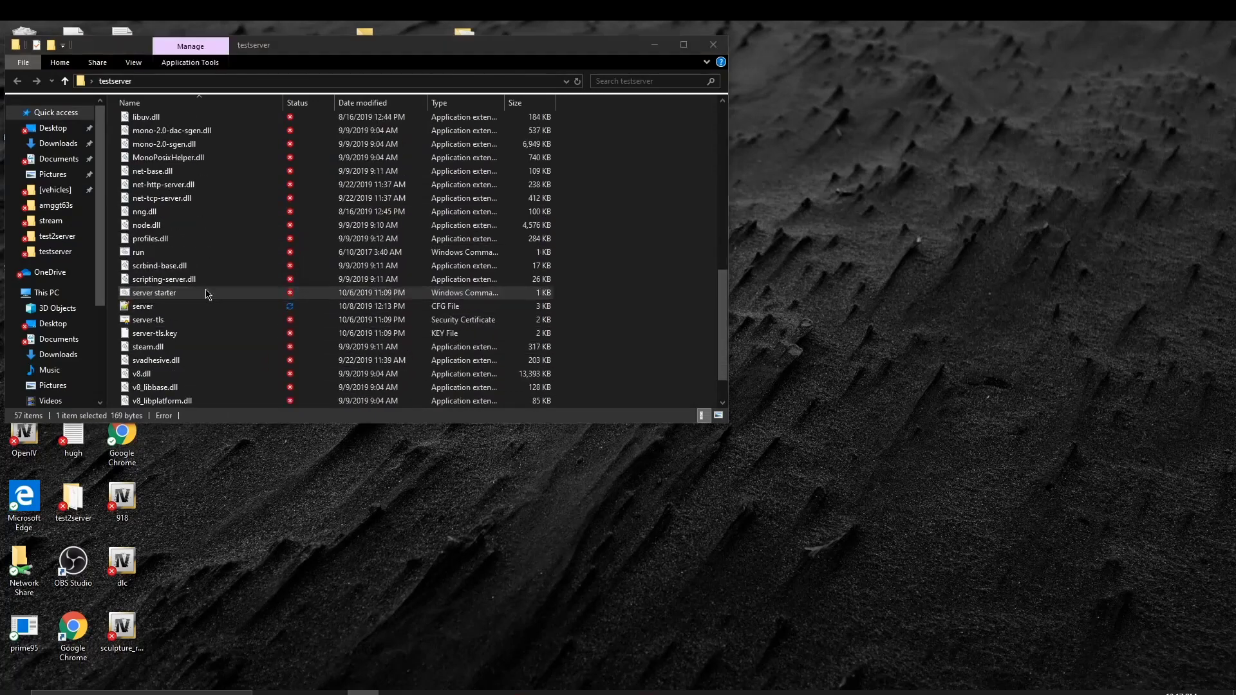
key("Return")
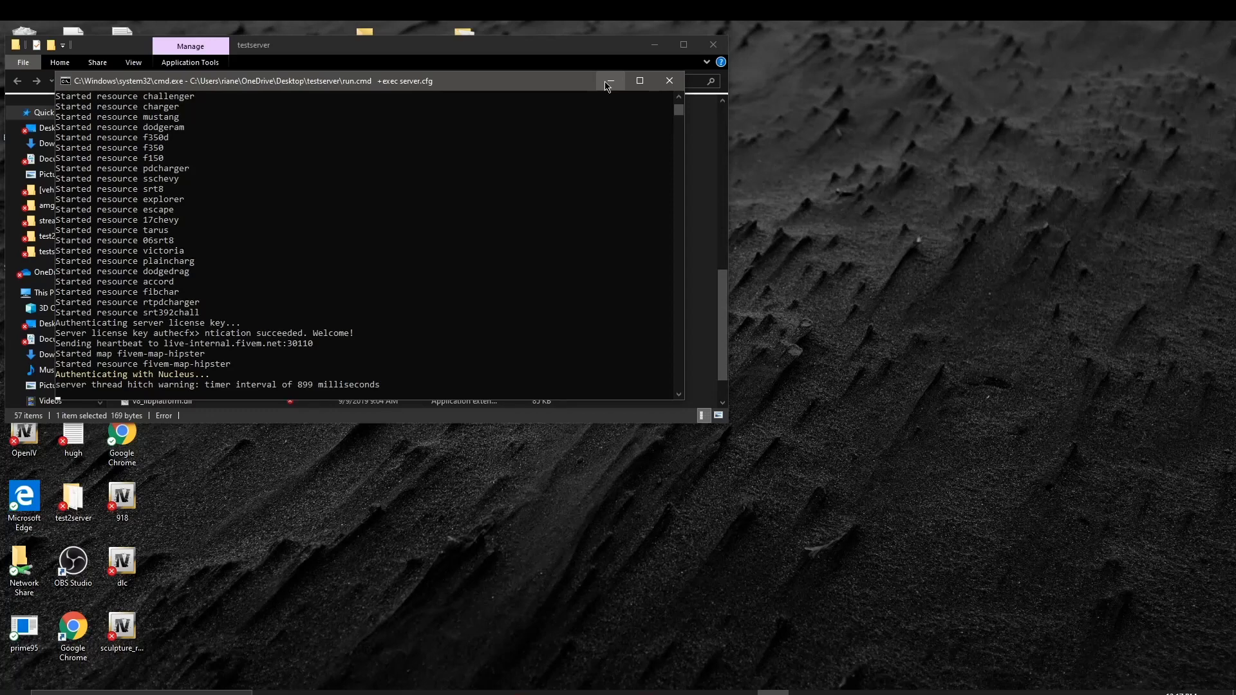
left_click(652, 44)
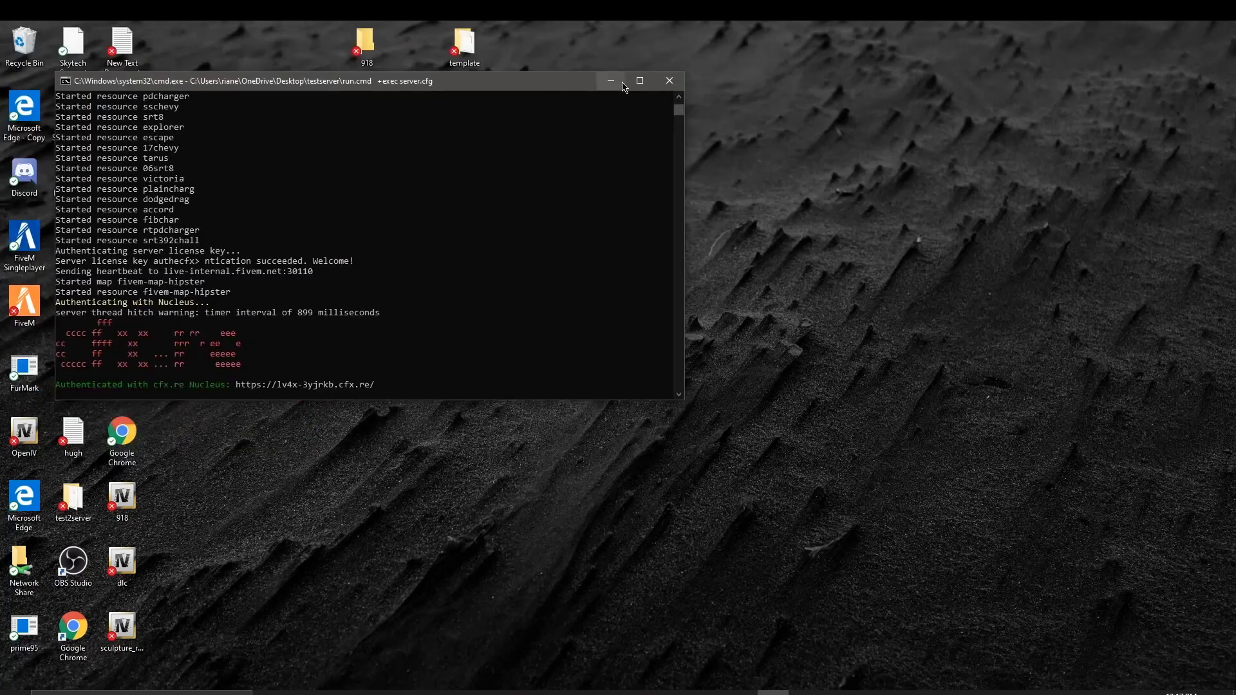
left_click(611, 80)
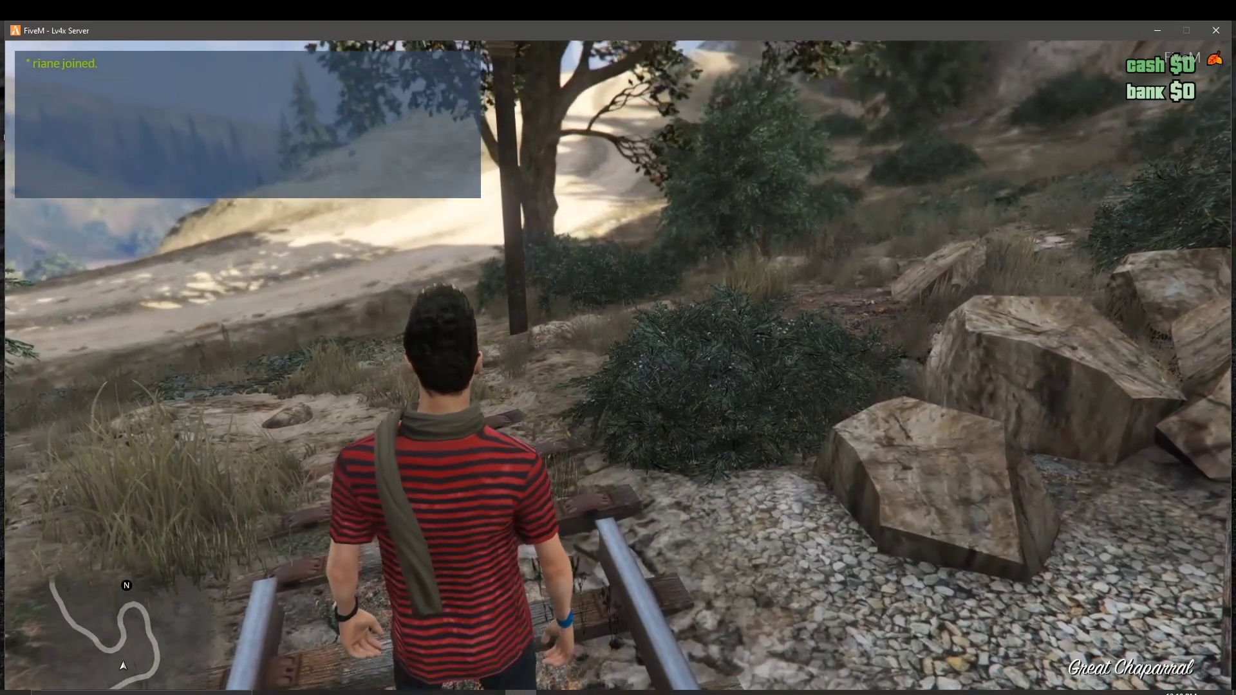
Step: Spawn a Bravado Gauntlet via Lambda Menu's Vehicles > Vehicle Spawner > Muscle list
key("m")
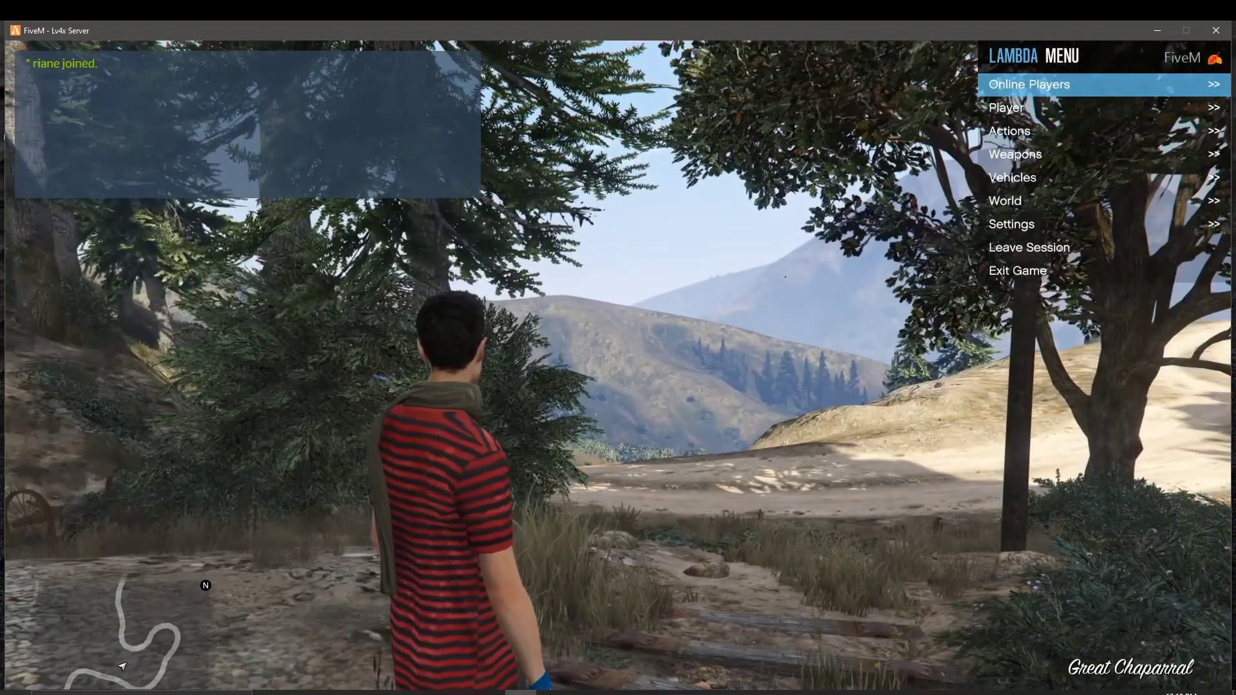
key("Down")
key("Down")
key("Down")
key("Down")
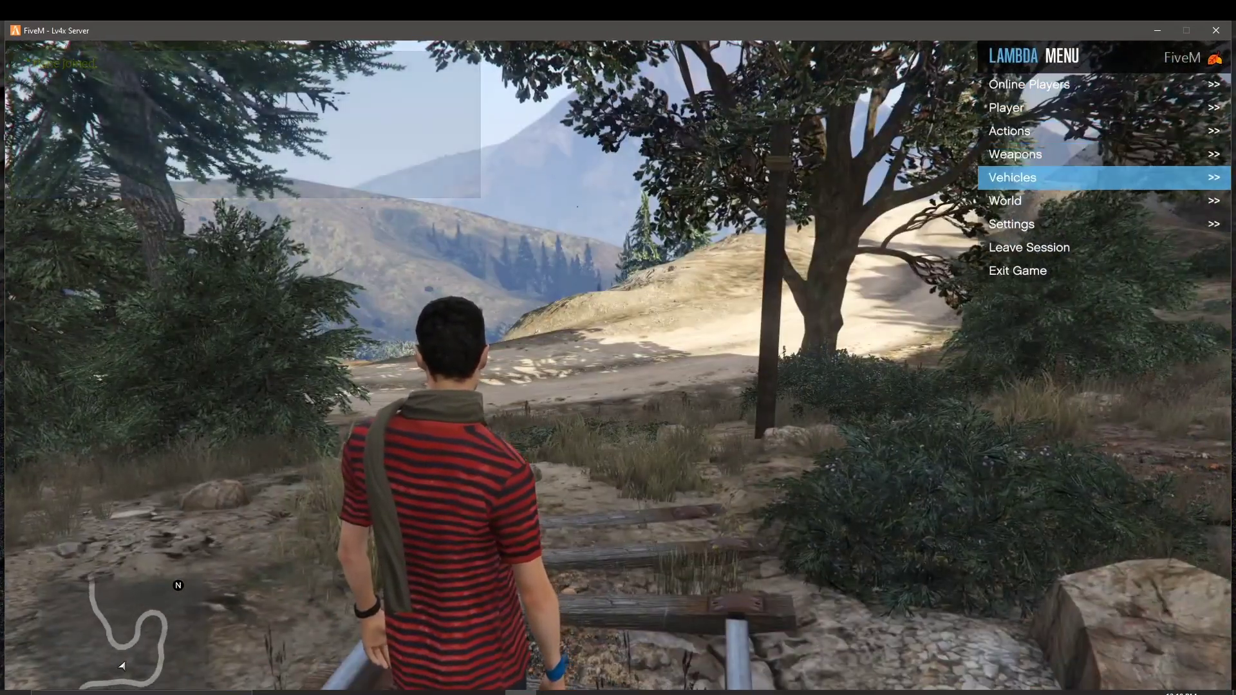
key("Return")
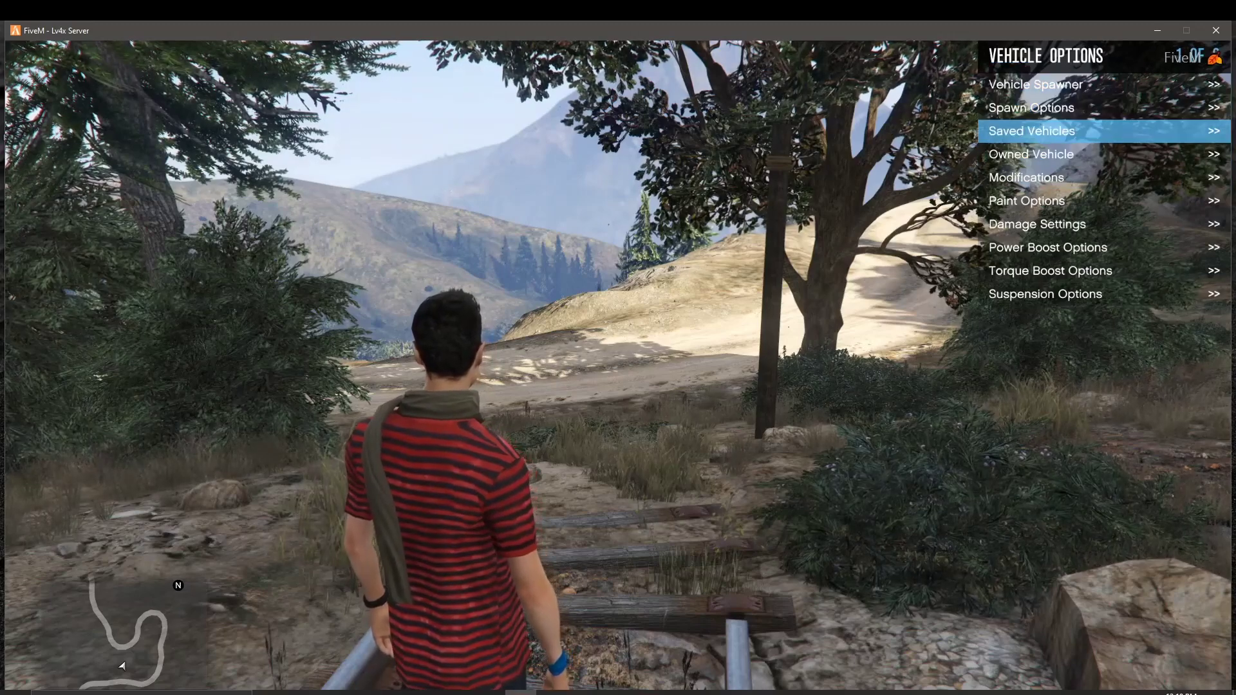
key("Down")
key("Down")
key("Up")
key("Return")
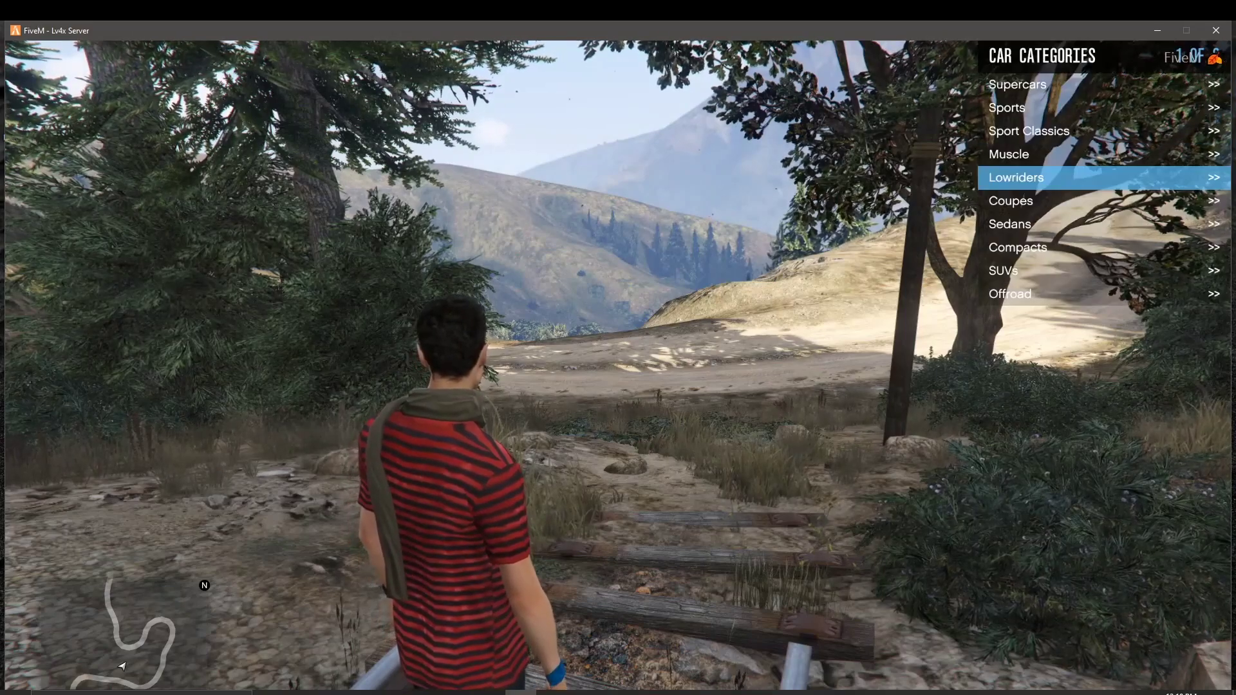
key("Down")
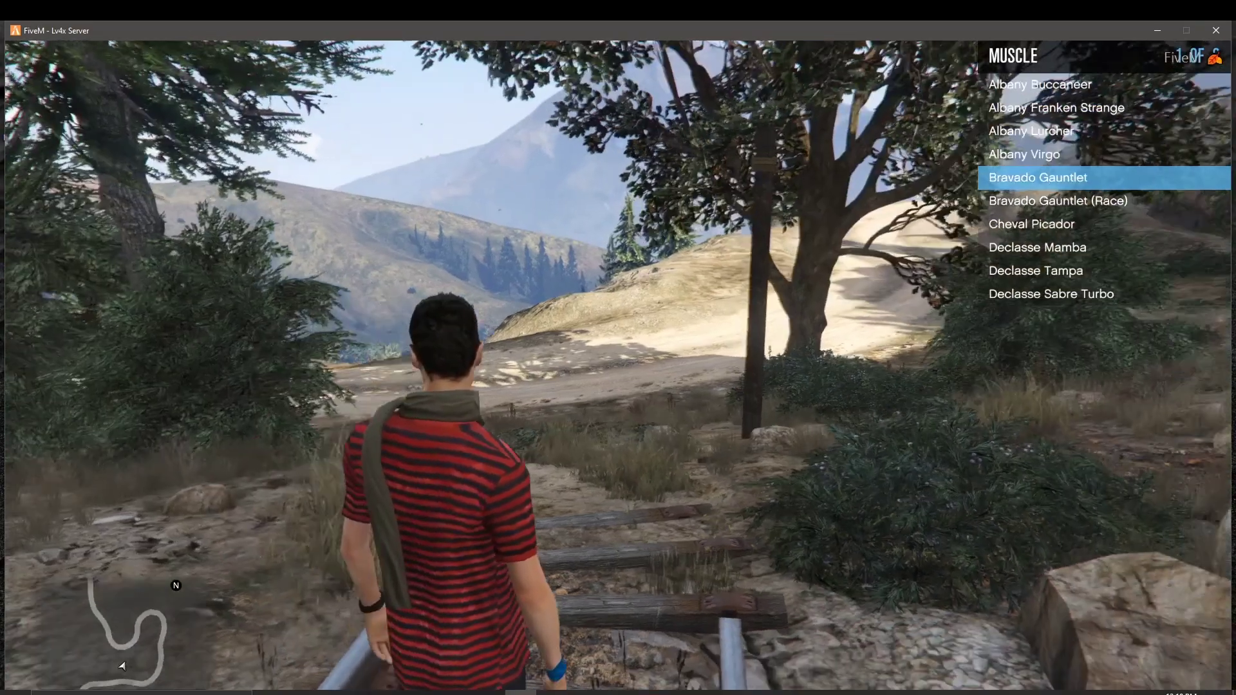
key("Return")
Step: Walk the character around the rear to the car's left side
key("w")
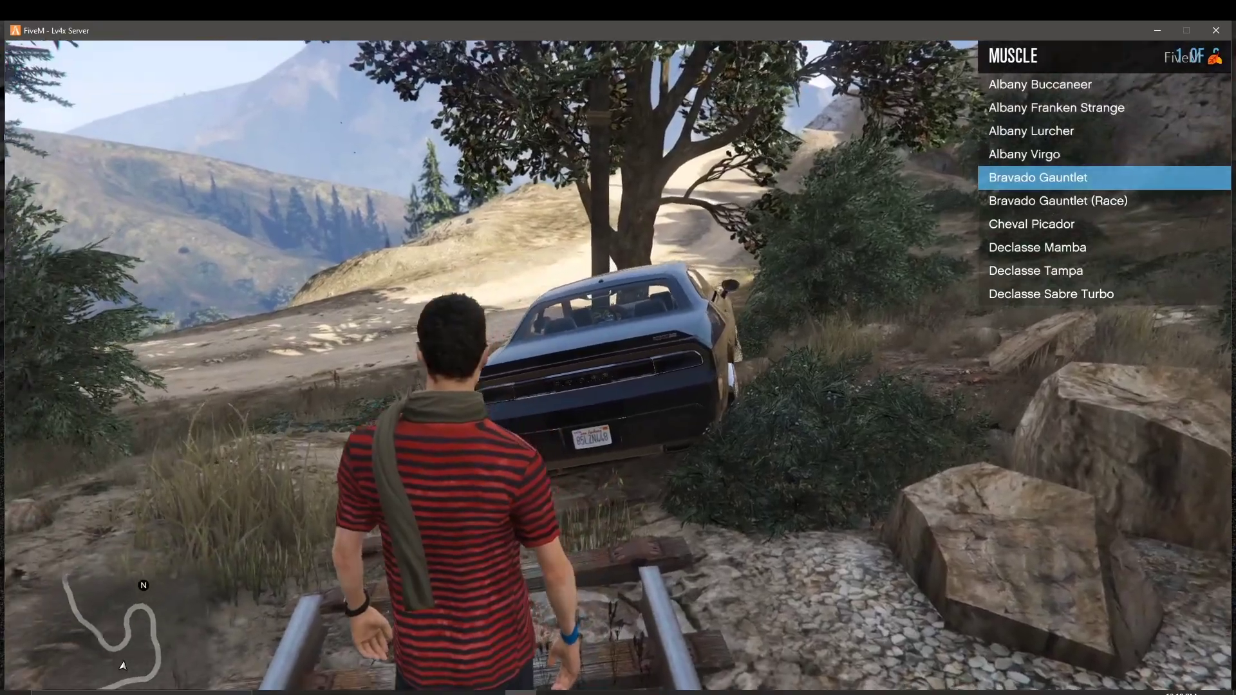
key("a")
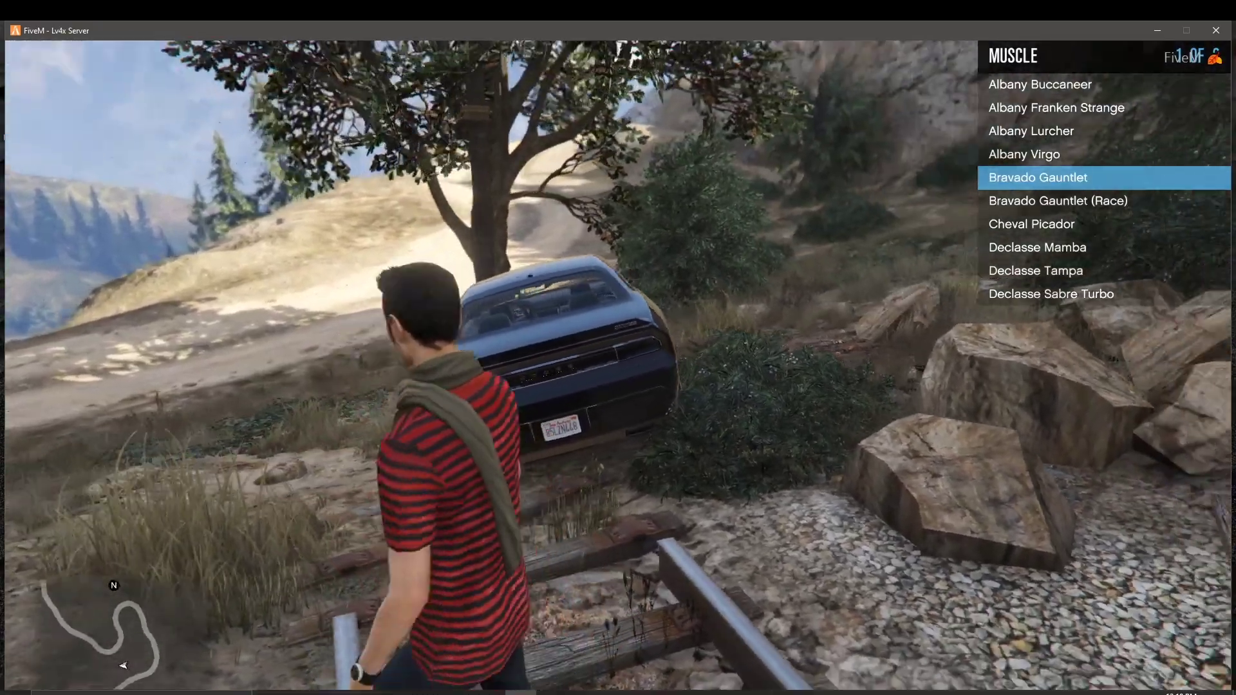
key("a")
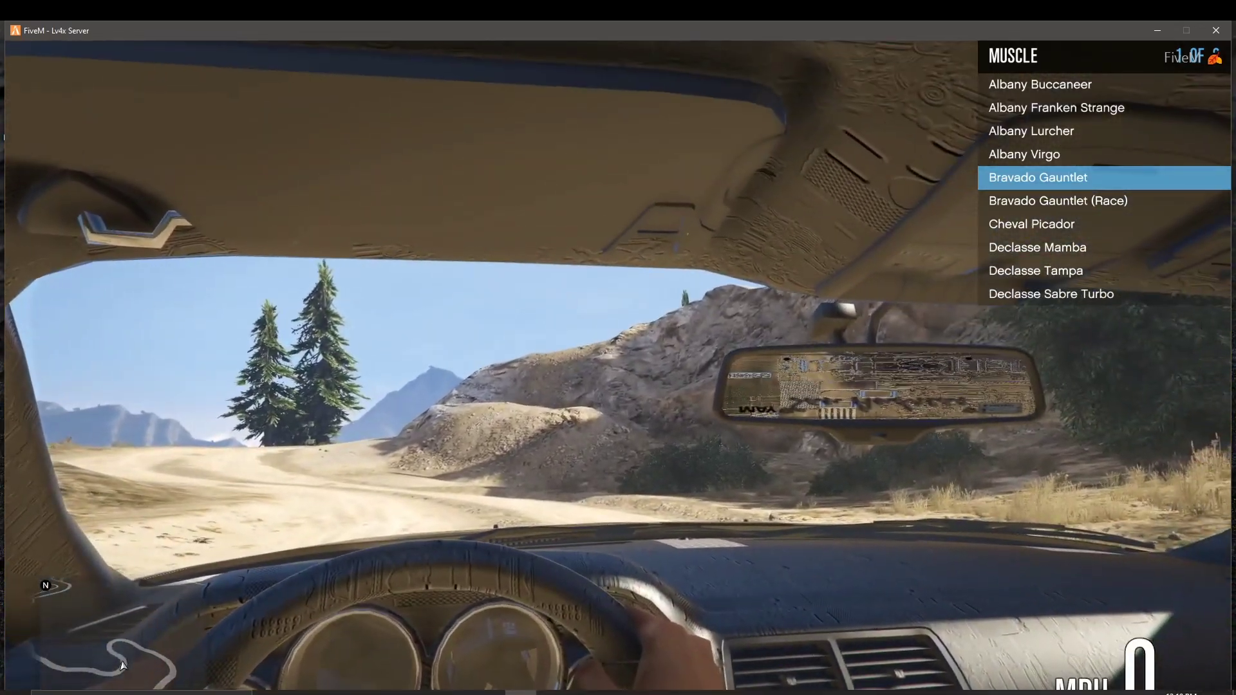
Step: Toggle the vehicle menu and go back to the car categories, highlighting Muscle
key("m")
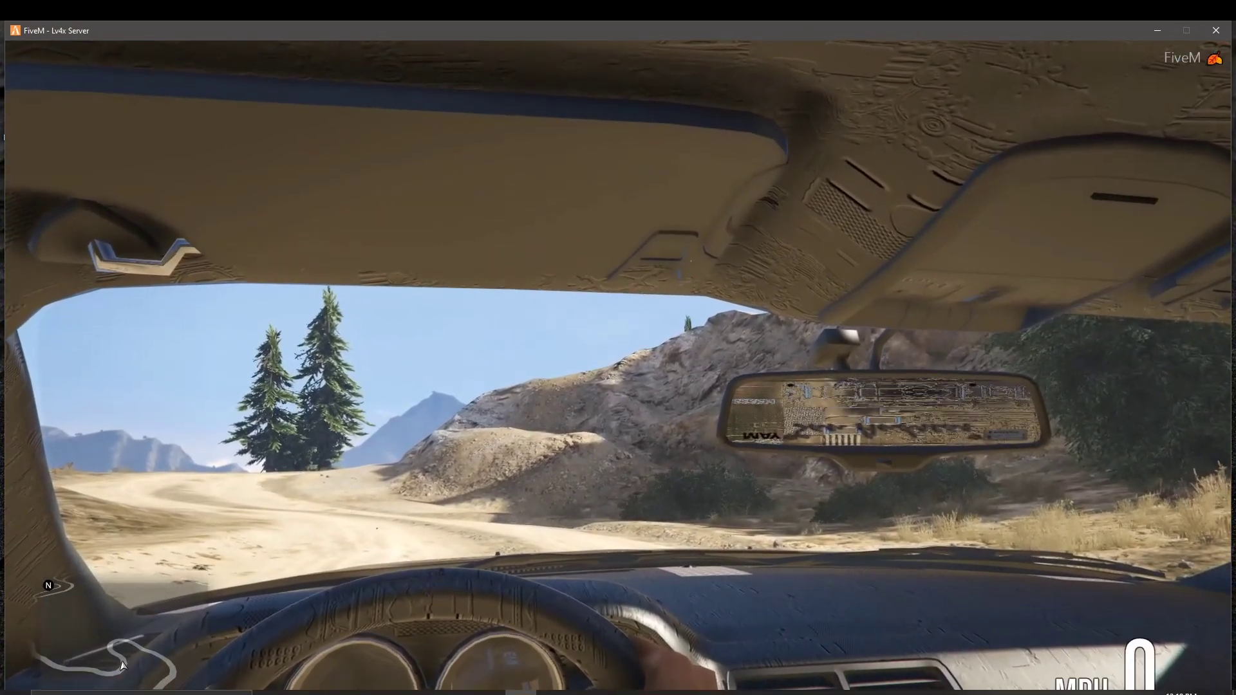
key("m")
key("Down")
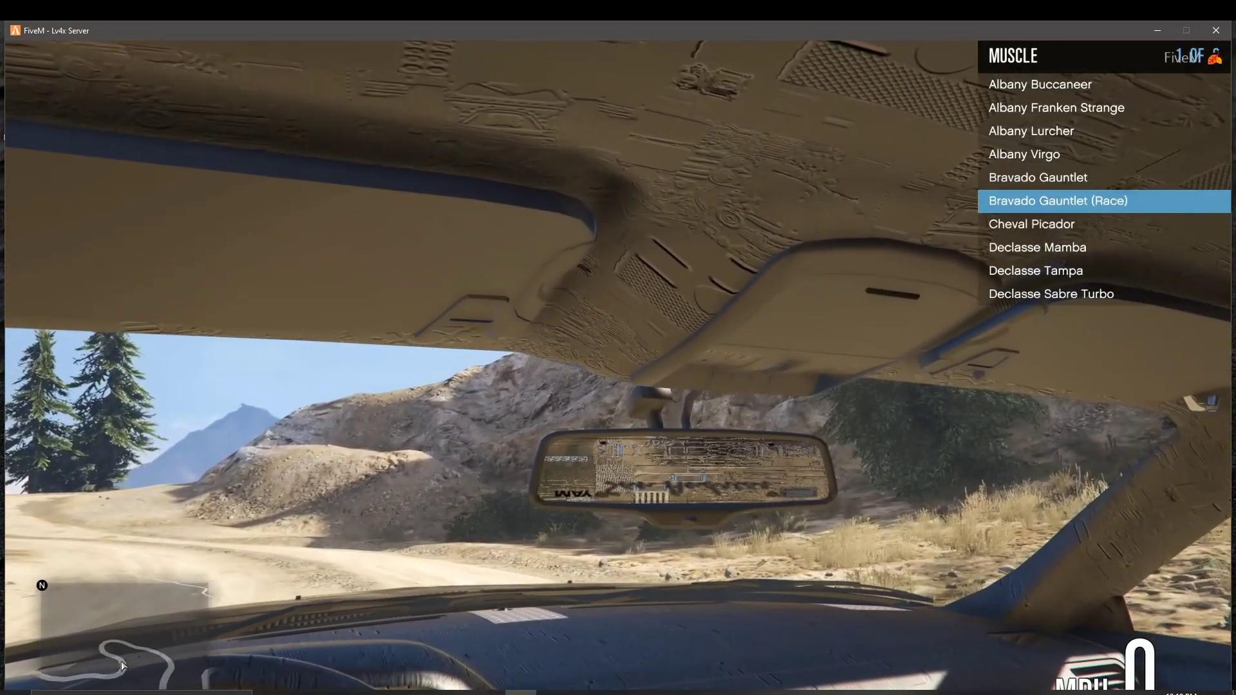
key("BackSpace")
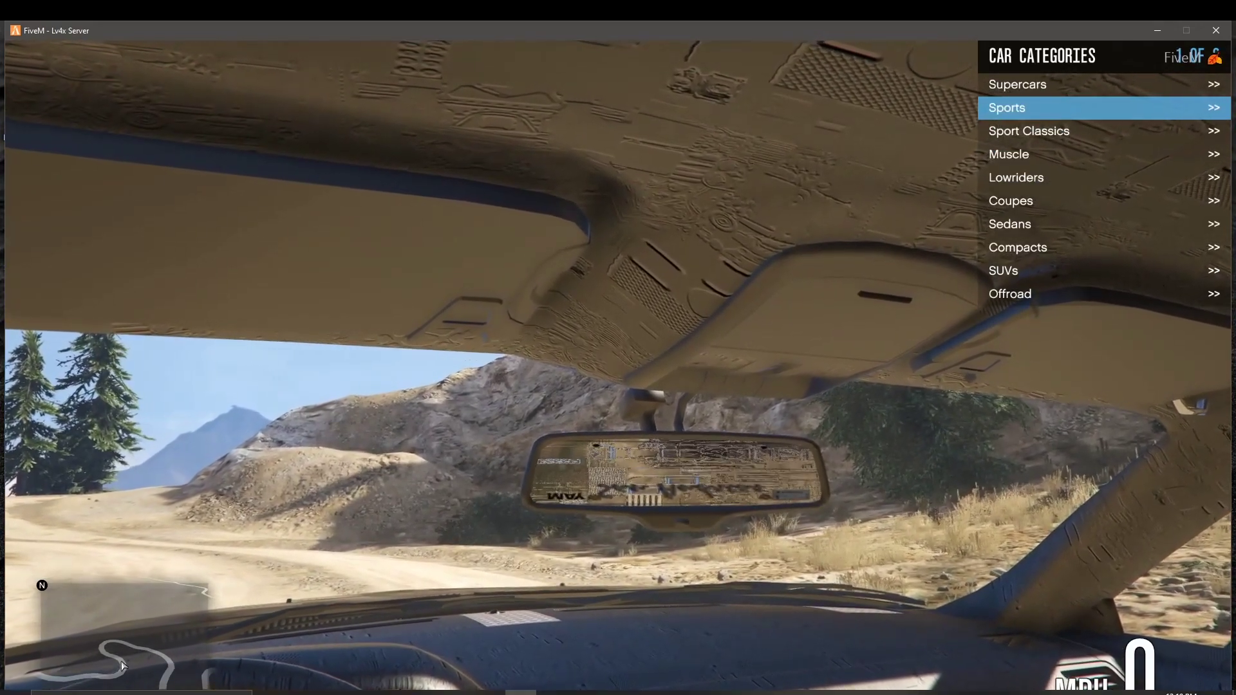
key("Down")
key("Down")
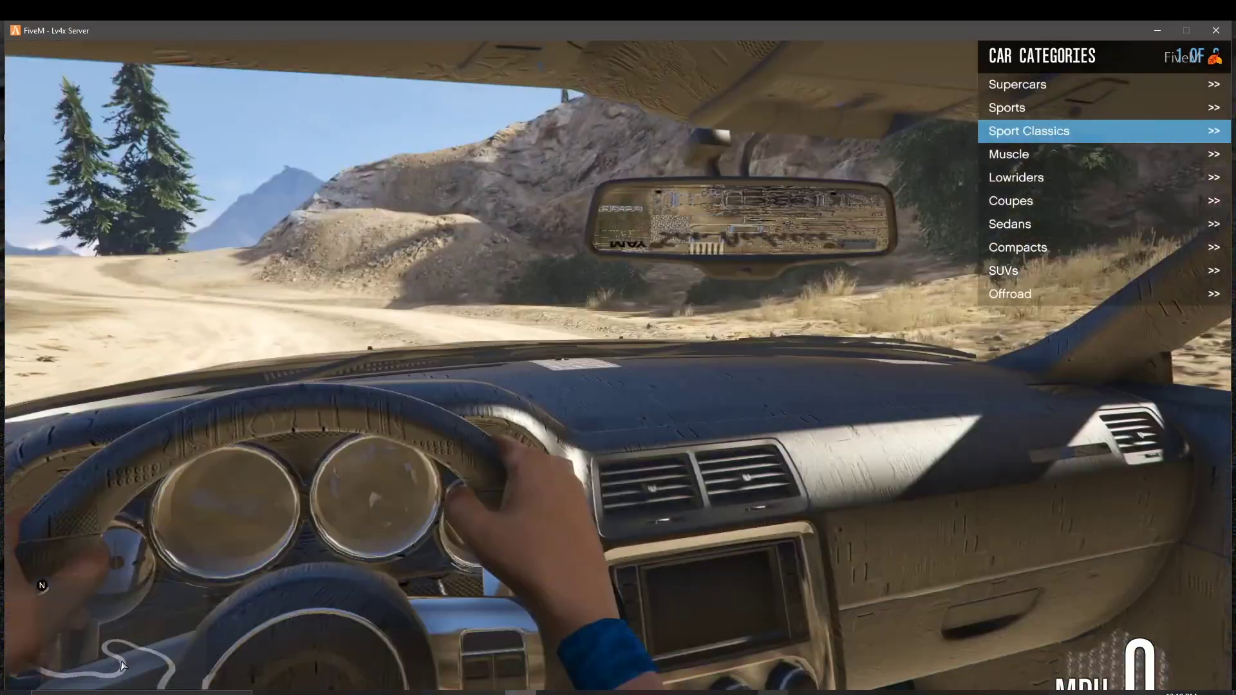
Step: Exit the car, switch to third-person, re-enter the black Gauntlet, and back out to Vehicle Options
key("f")
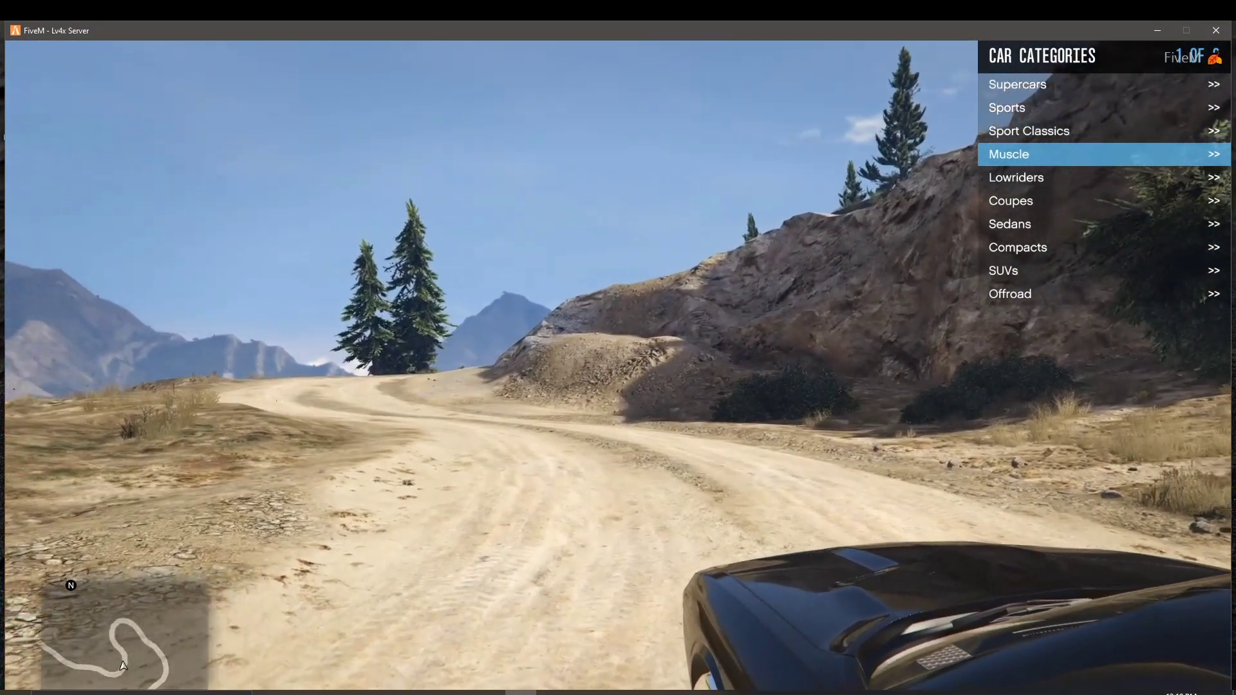
key("v")
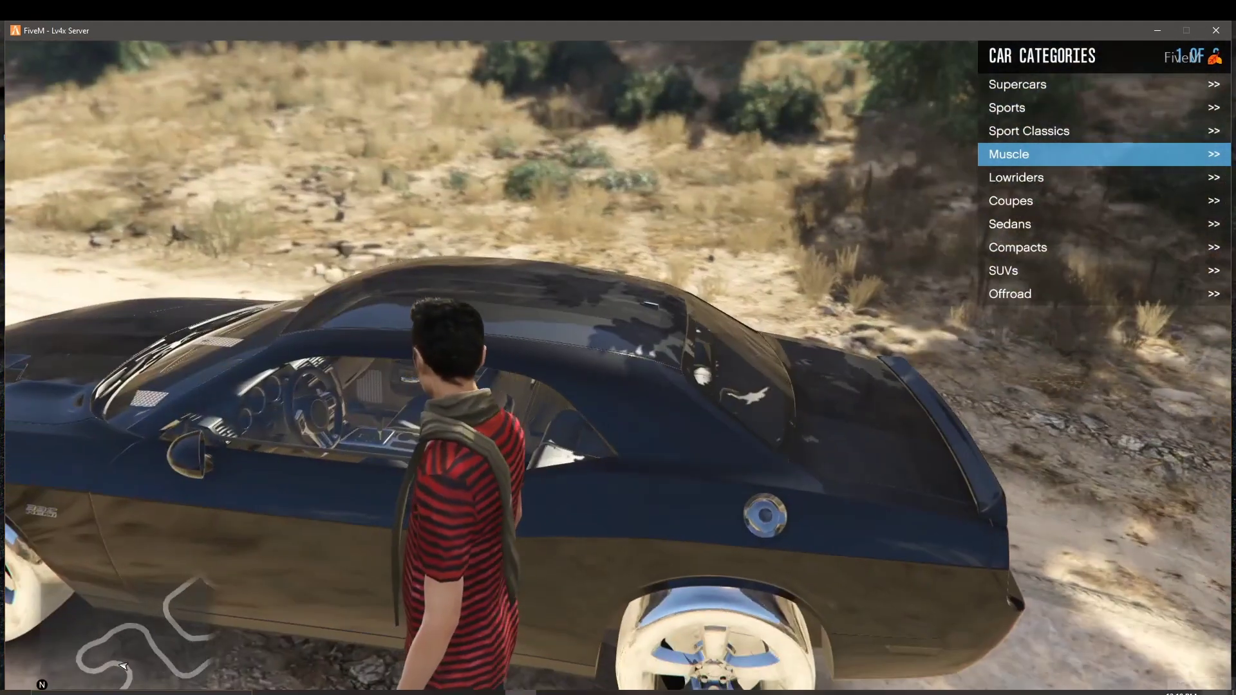
key("s")
key("s")
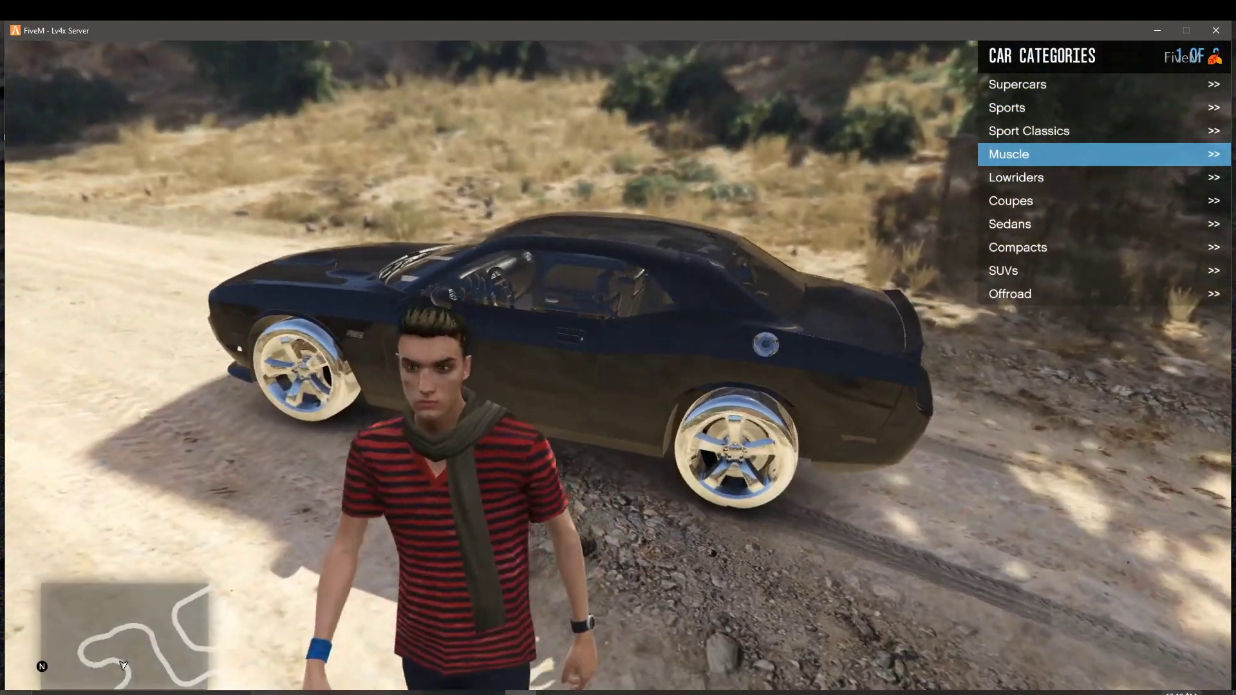
key("w")
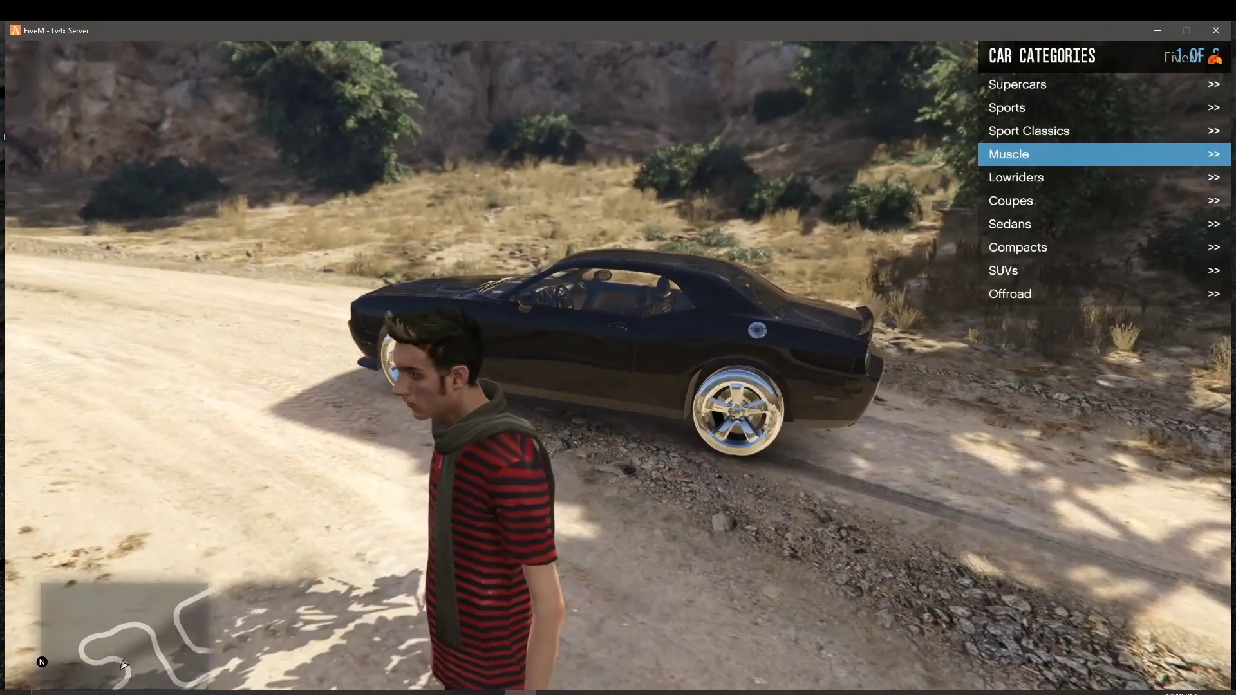
key("w")
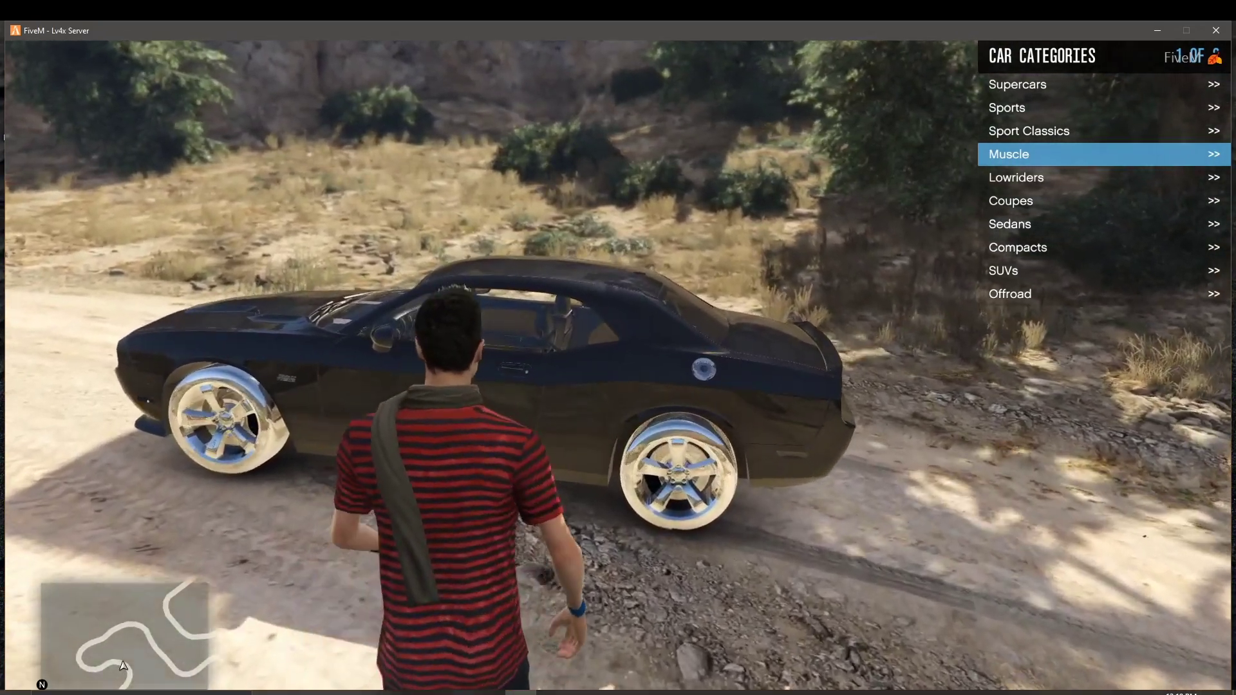
key("f")
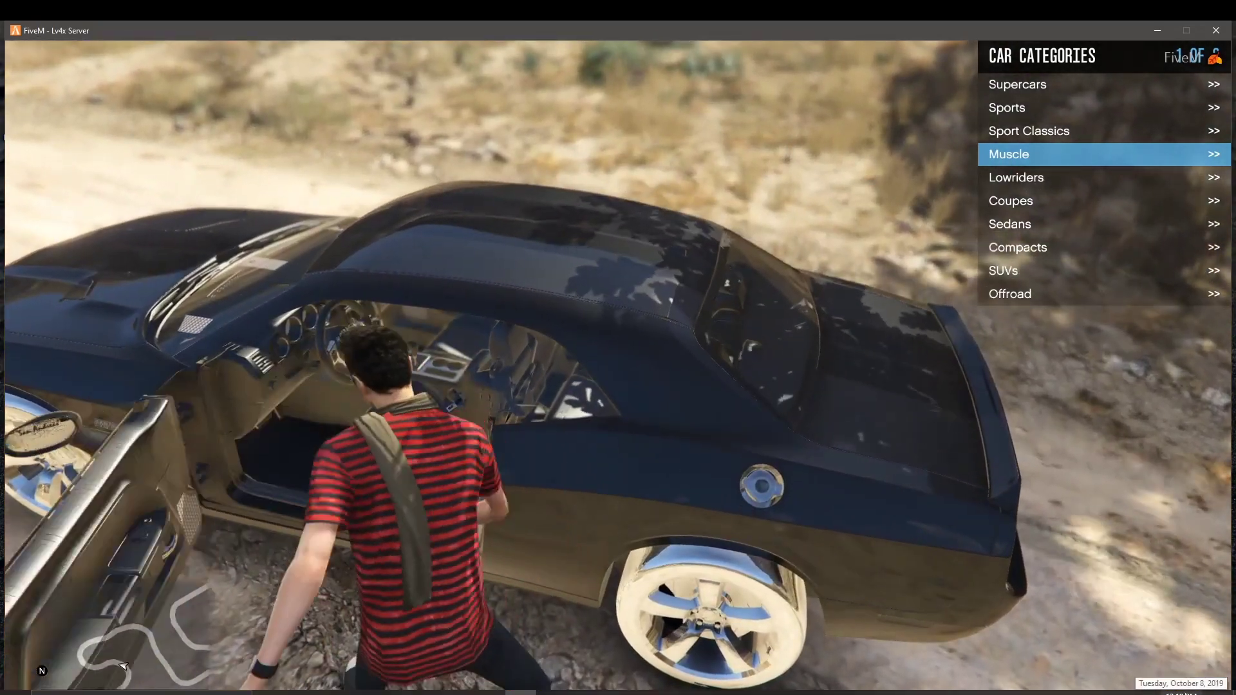
key("BackSpace")
key("Down")
key("BackSpace")
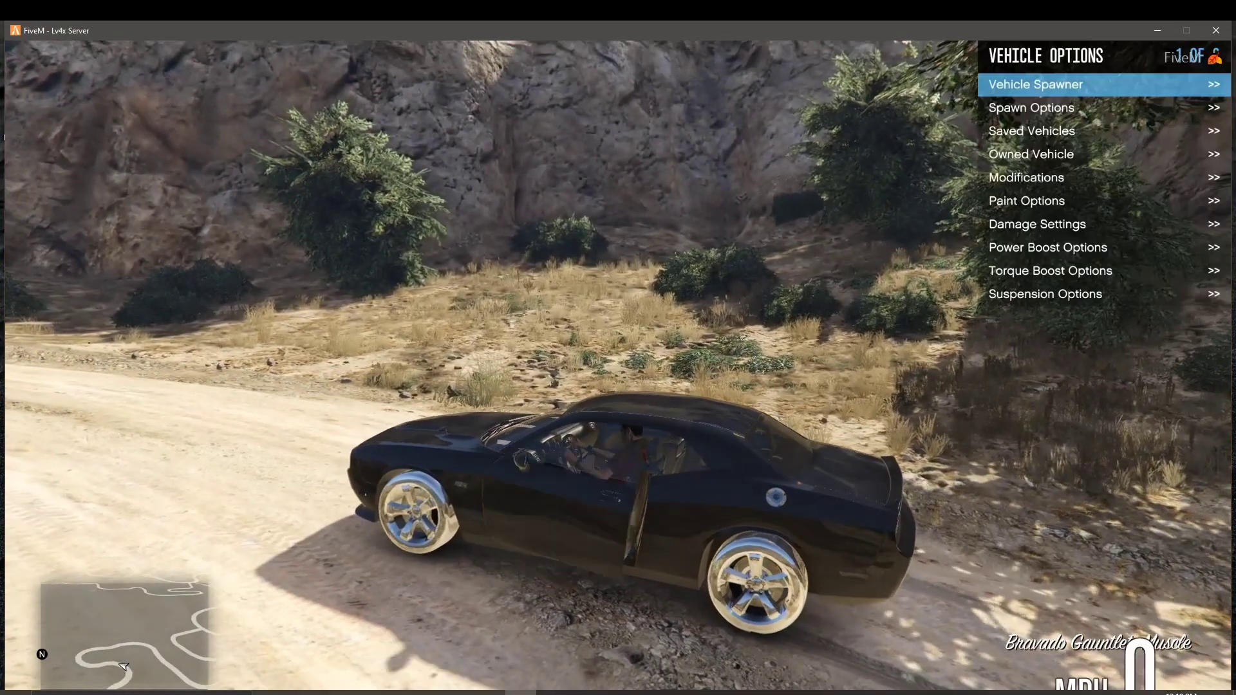
Step: Apply two rounds of random cosmetic upgrades to the car under Modifications
key("Down")
key("Down")
key("Down")
key("Down")
key("Down")
key("Up")
key("Return")
key("Down")
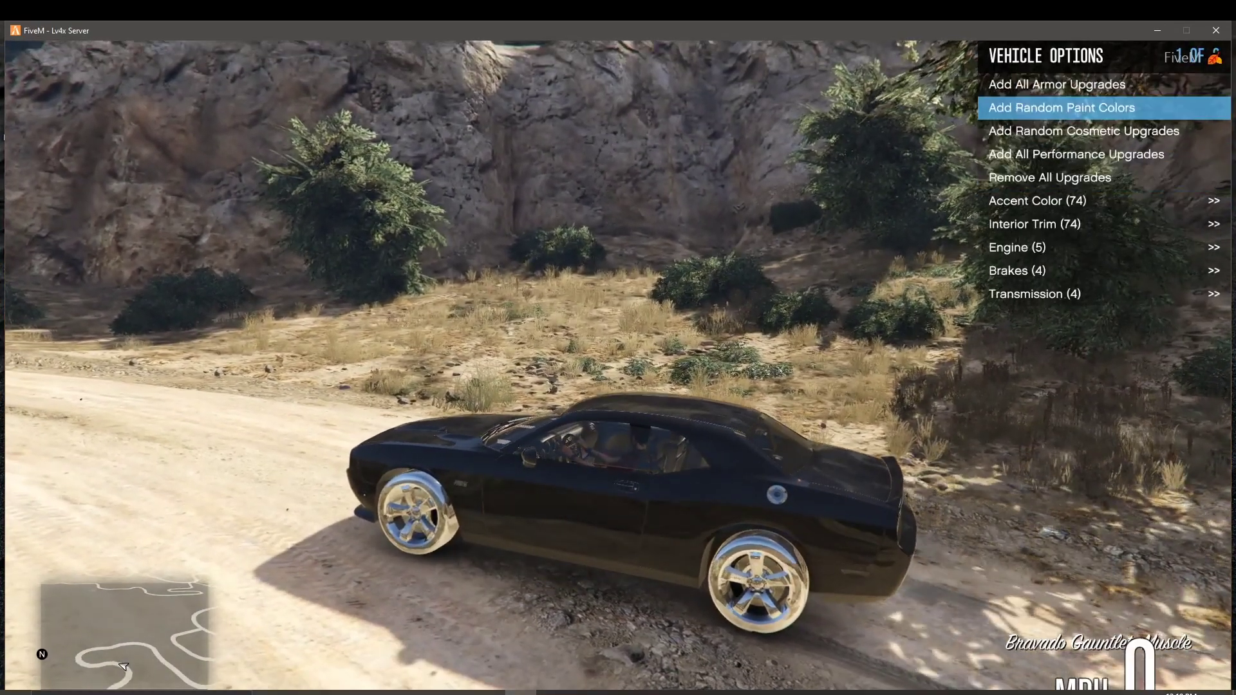
key("Down")
key("Return")
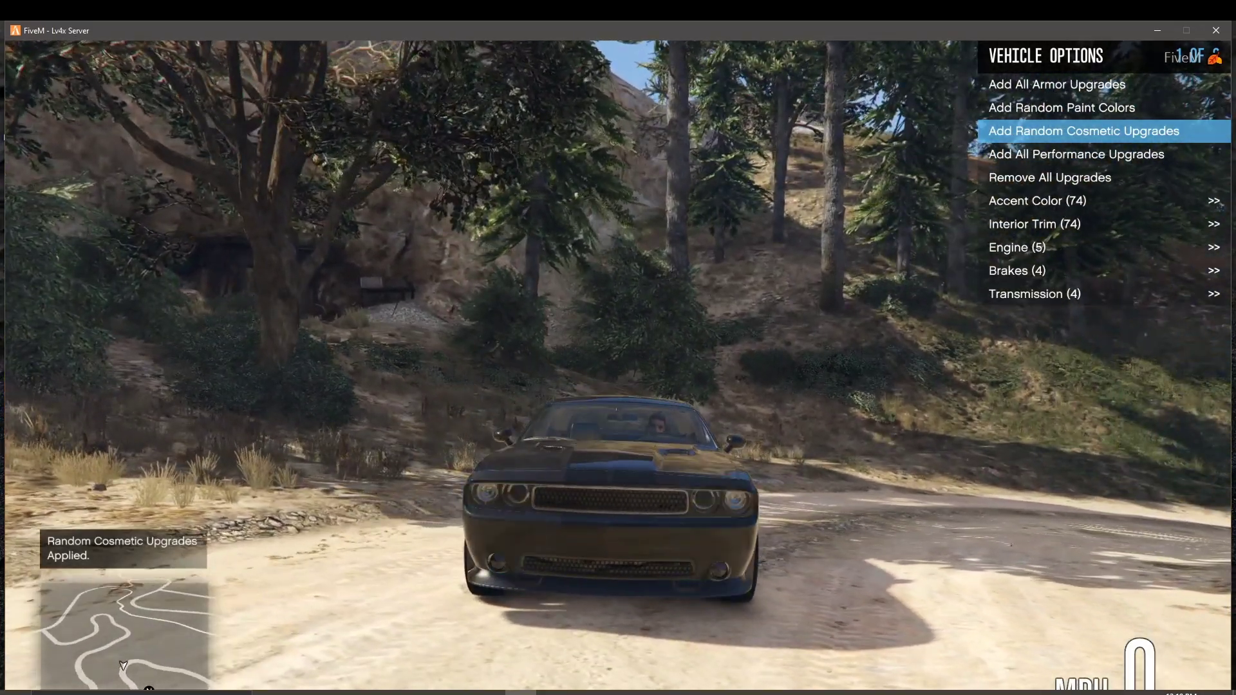
key("Return")
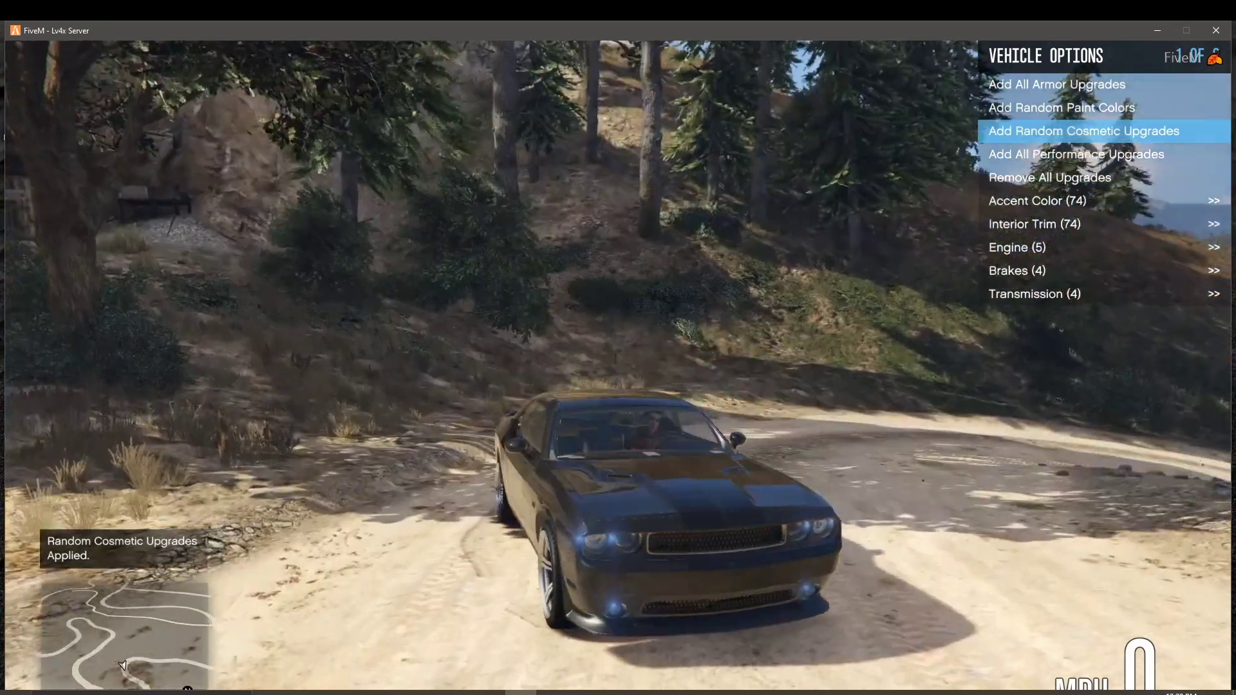
key("Return")
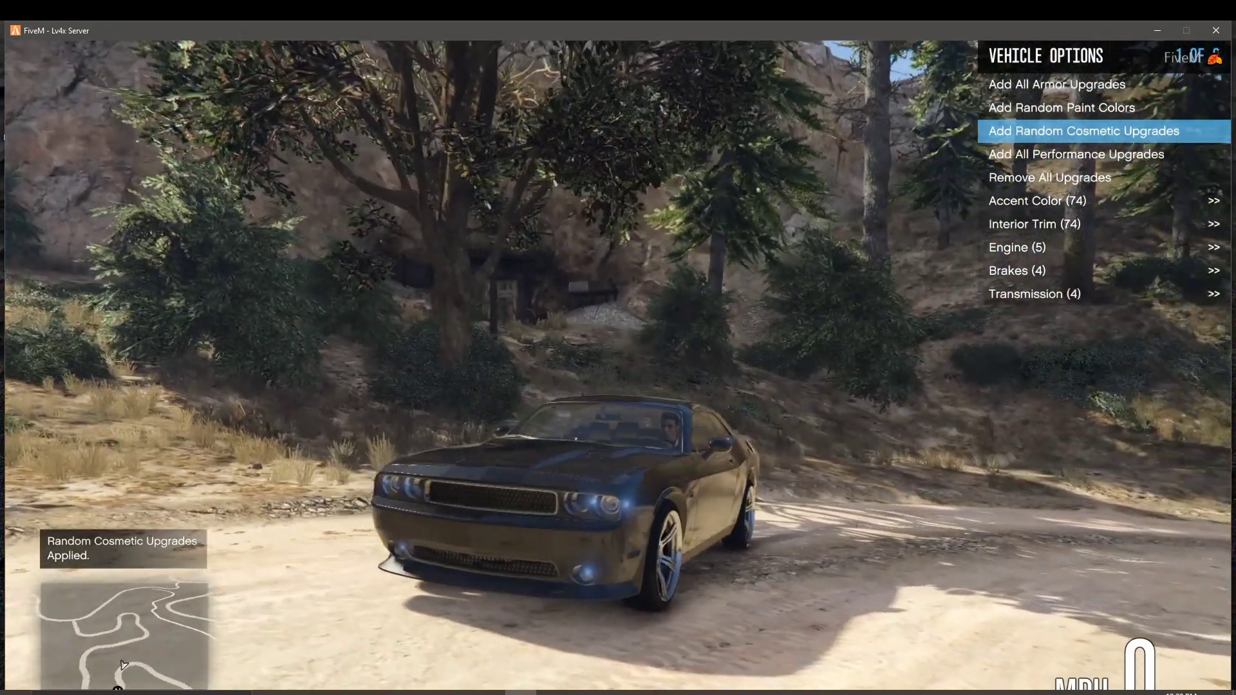
Step: Drive along the dirt road, get out, and return the menu to Vehicle Options
key("w")
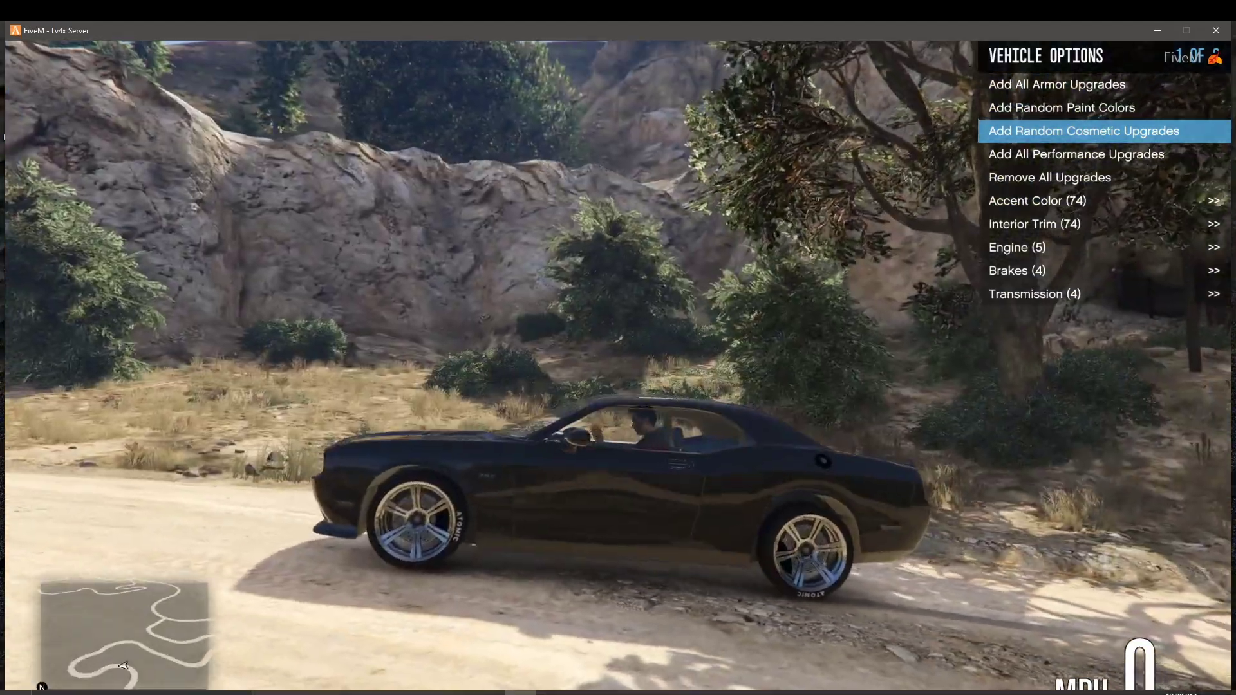
key("f")
key("BackSpace")
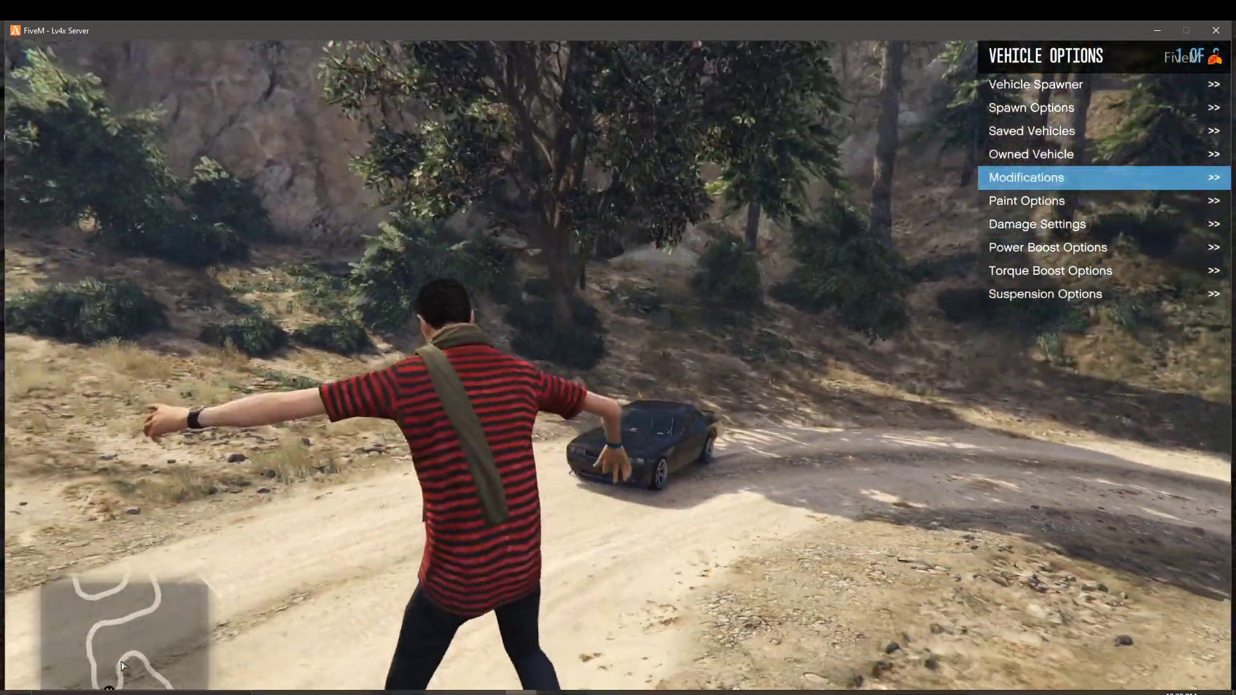
key("w")
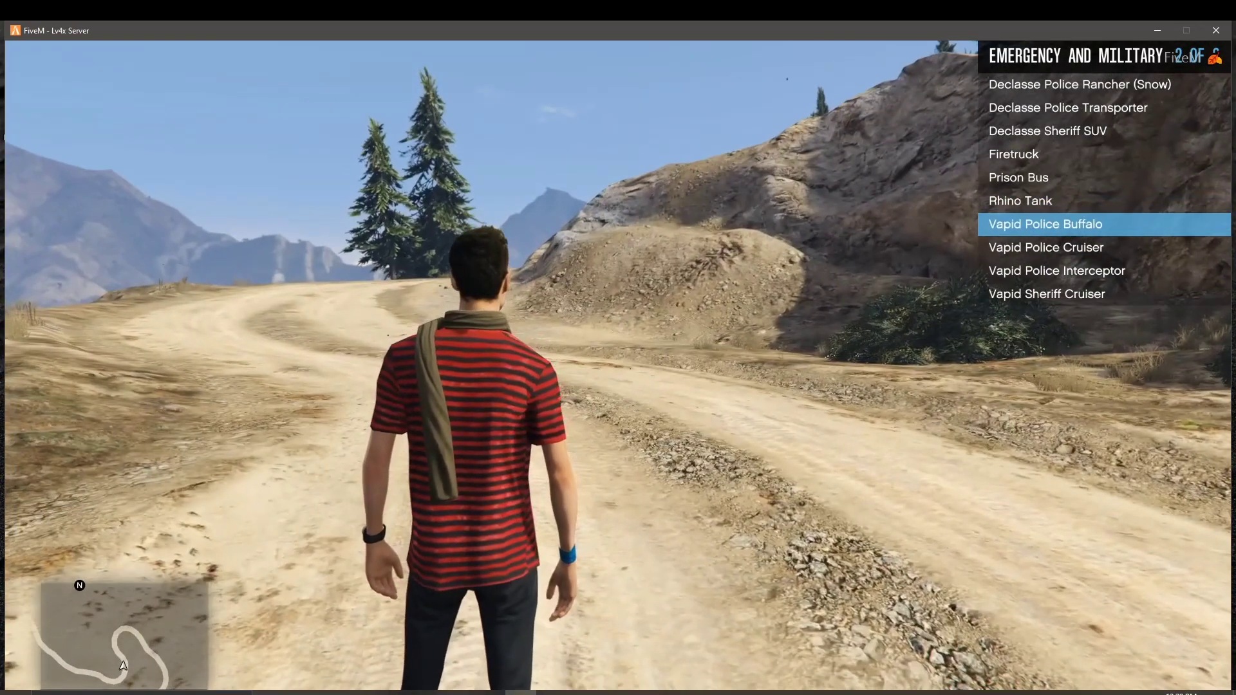
Step: Spawn the Vapid Police Buffalo, Police Cruiser, Police Interceptor and Sheriff Cruiser
key("Return")
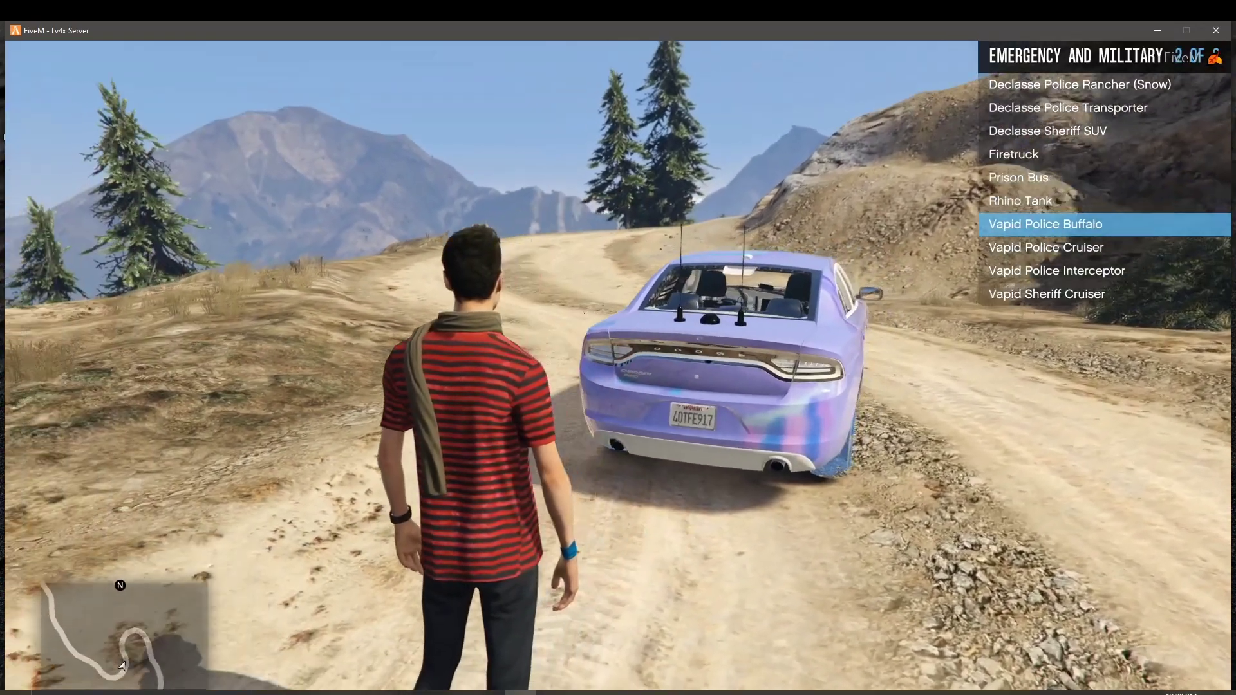
key("Down")
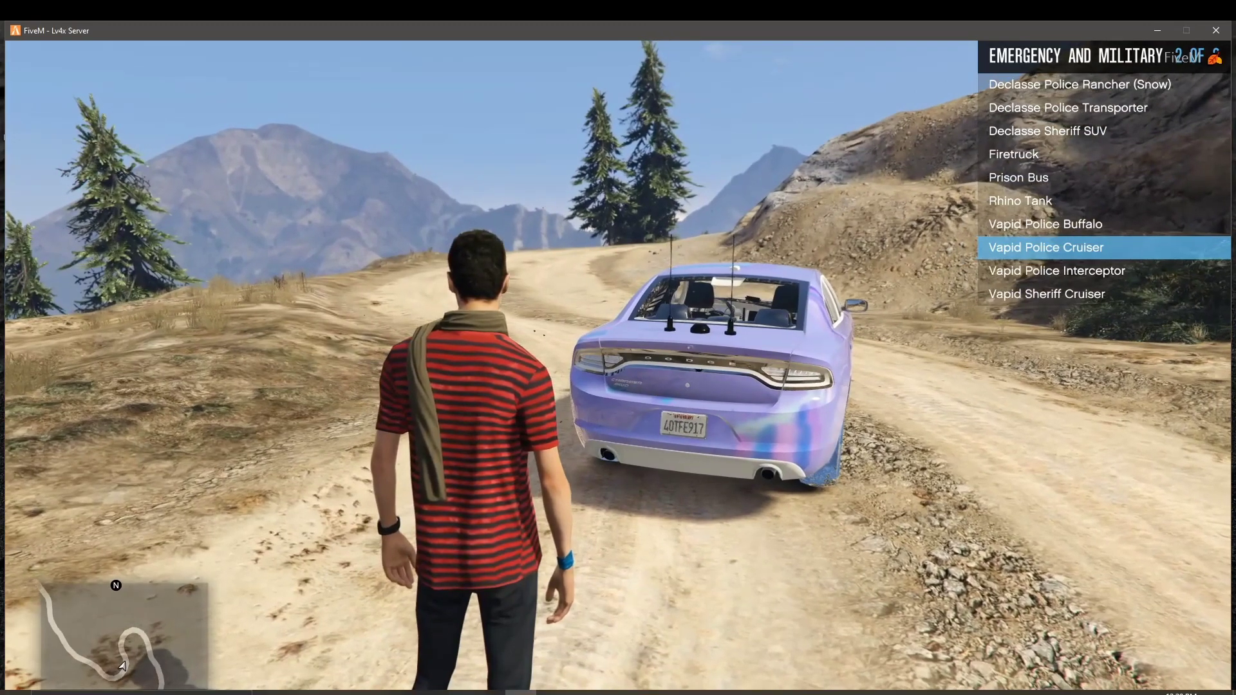
key("m")
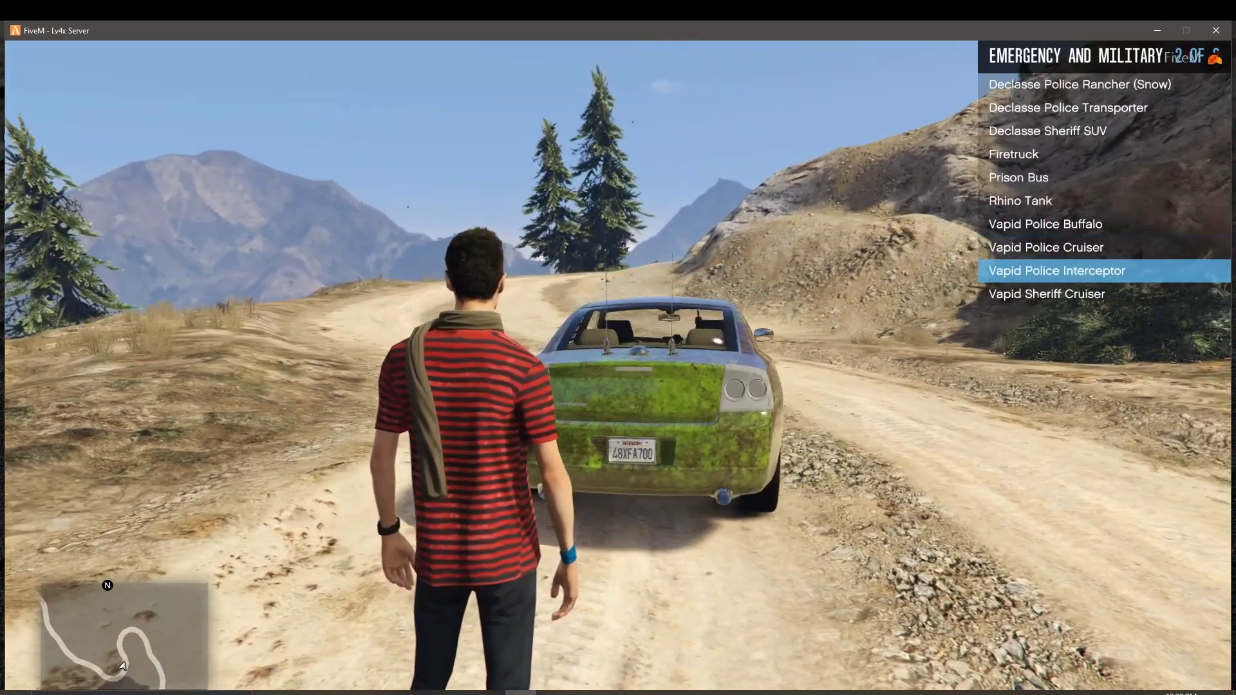
key("Return")
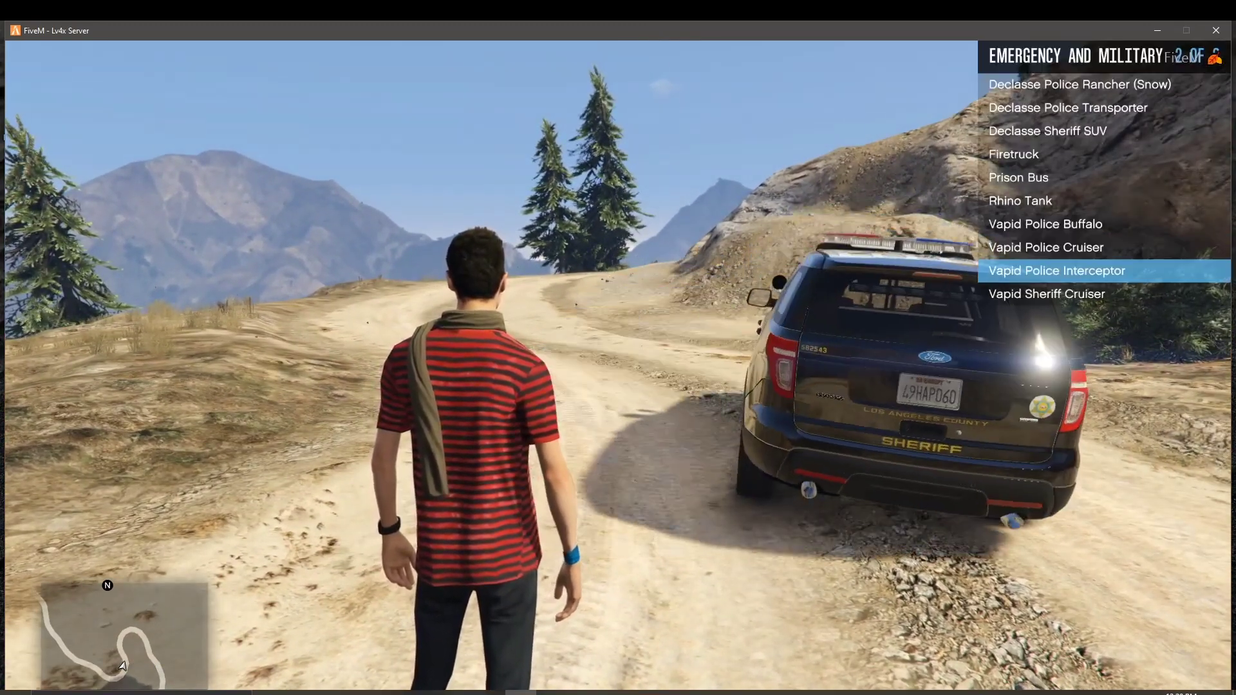
key("Down")
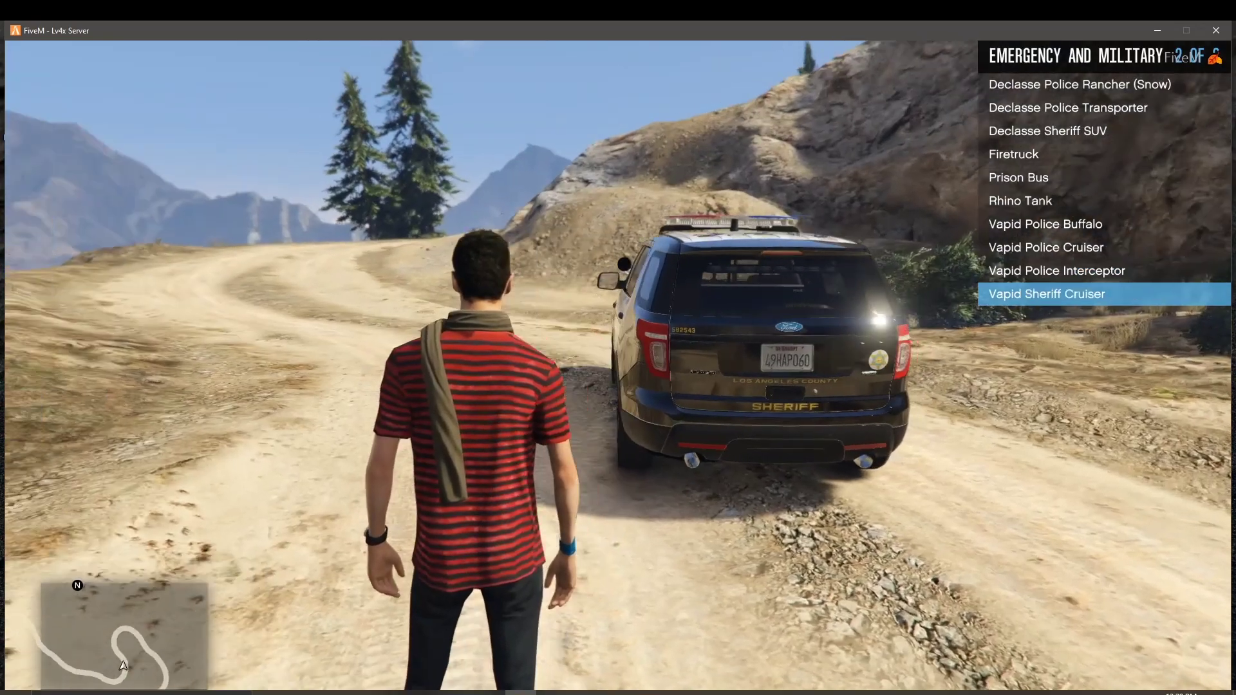
key("Return")
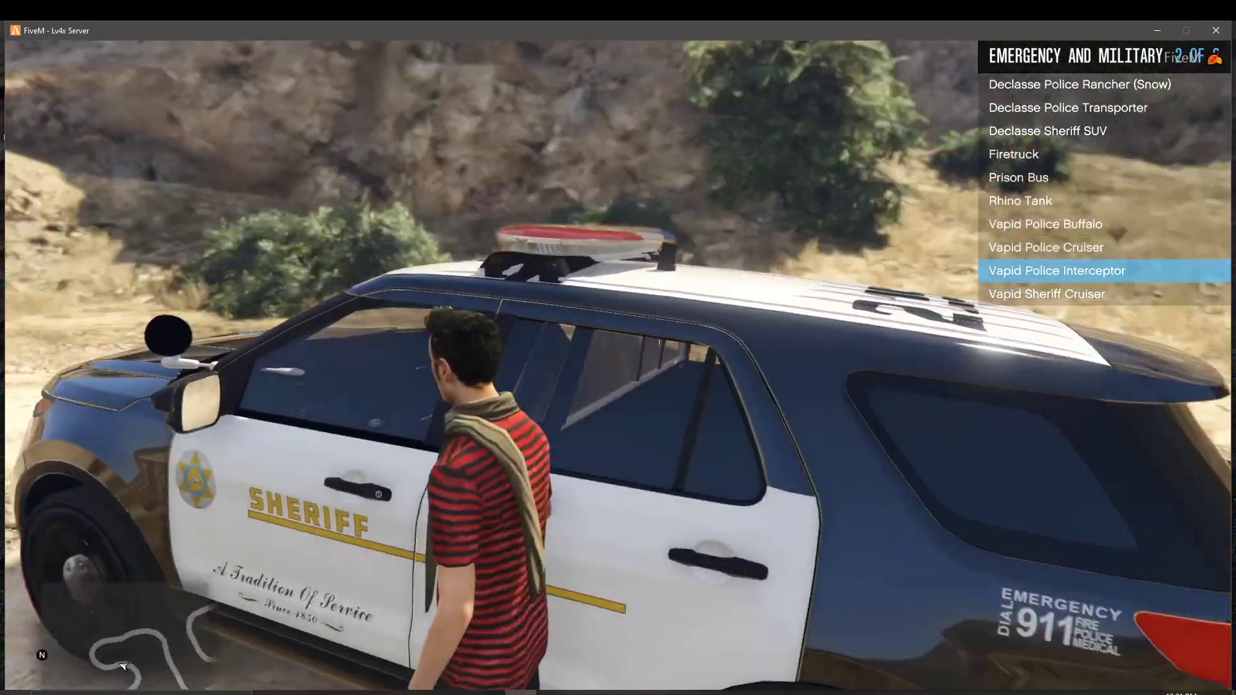
Step: Walk along the road, turn back to the sheriff car, and return to Vehicle Categories
key("w")
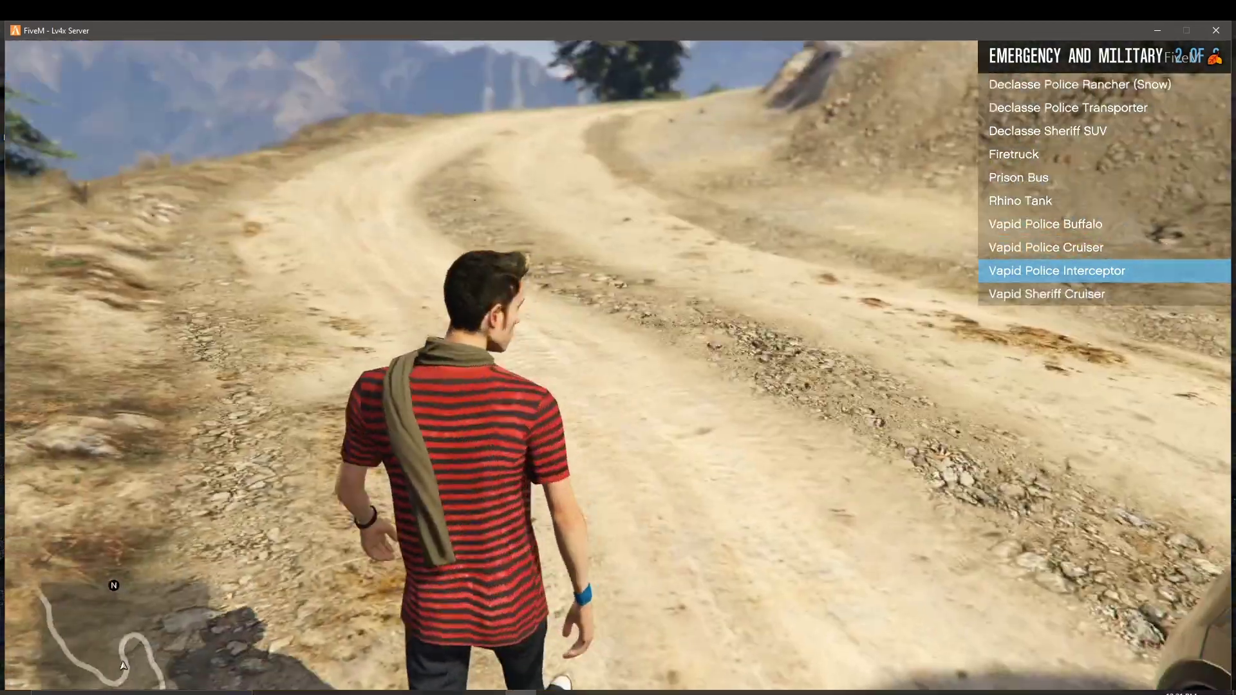
key("w")
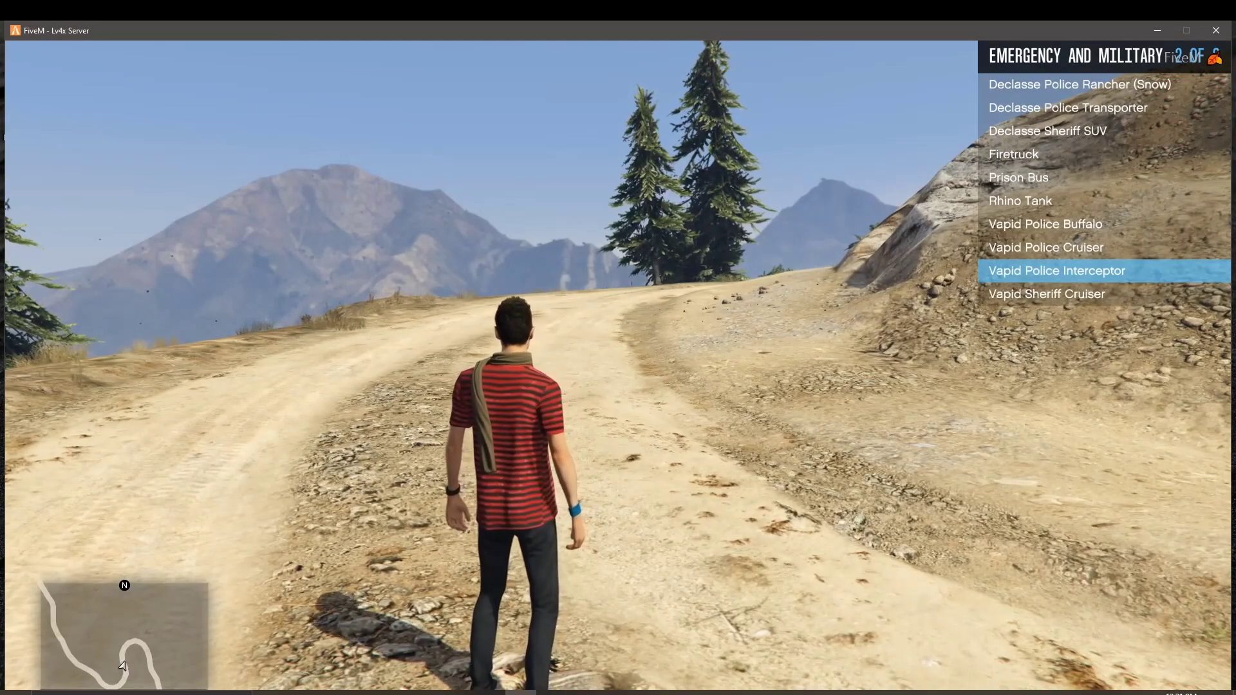
key("w")
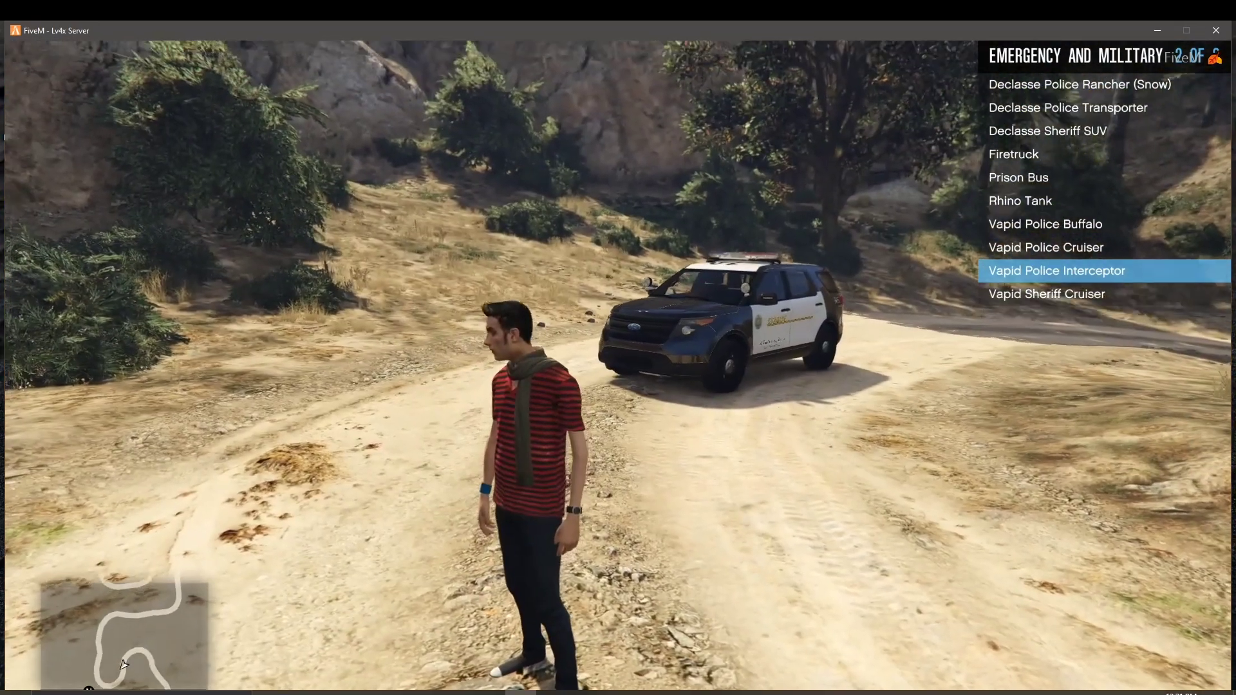
key("BackSpace")
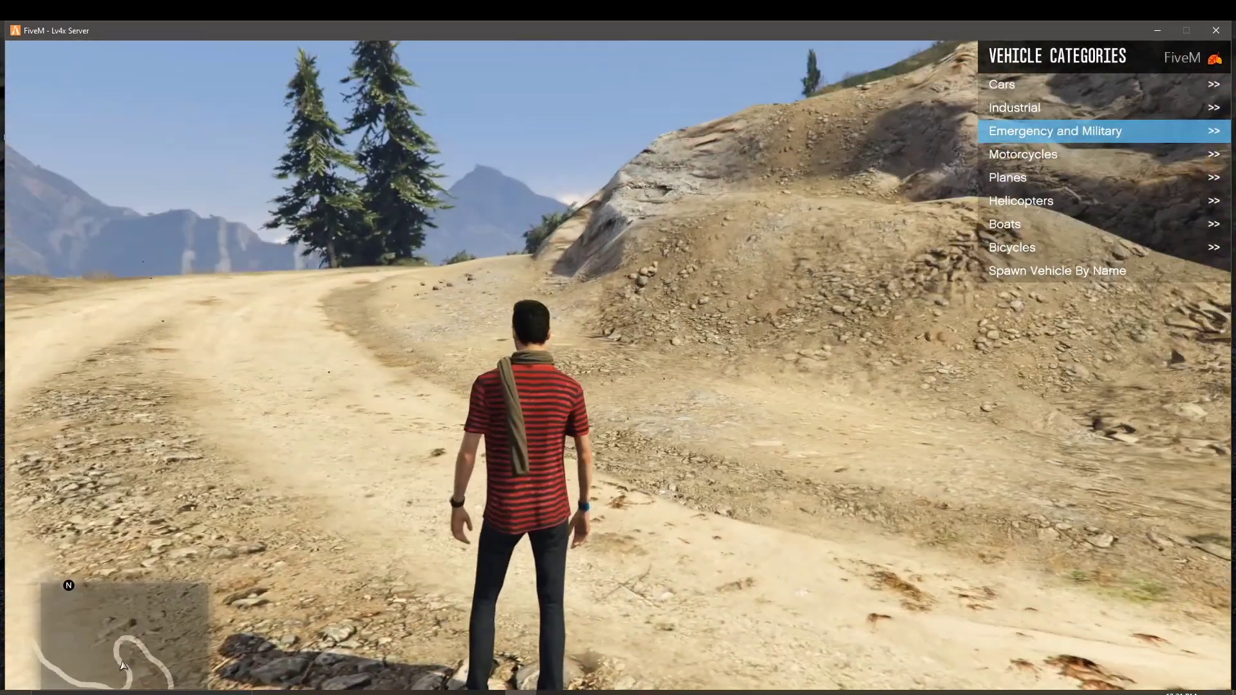
Step: Spawn the Buckingham Cargo Plane from the Planes category, then return to vehicle categories
key("Down")
key("Down")
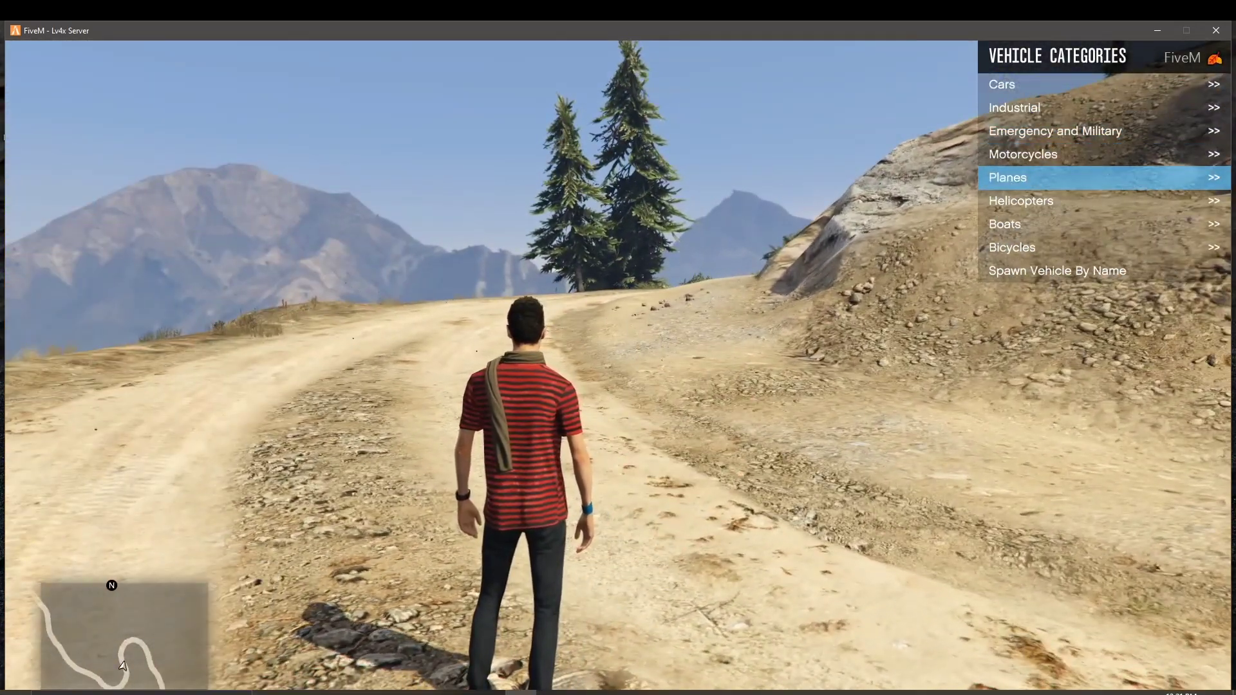
key("Return")
key("Return")
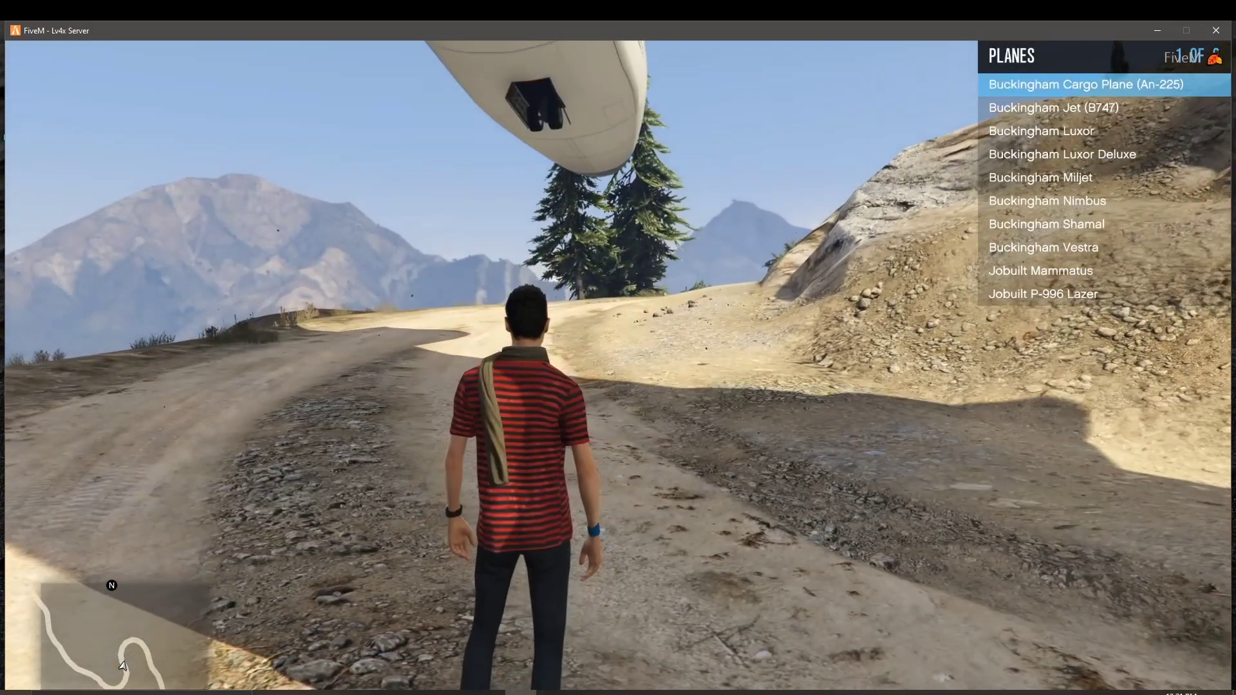
key("BackSpace")
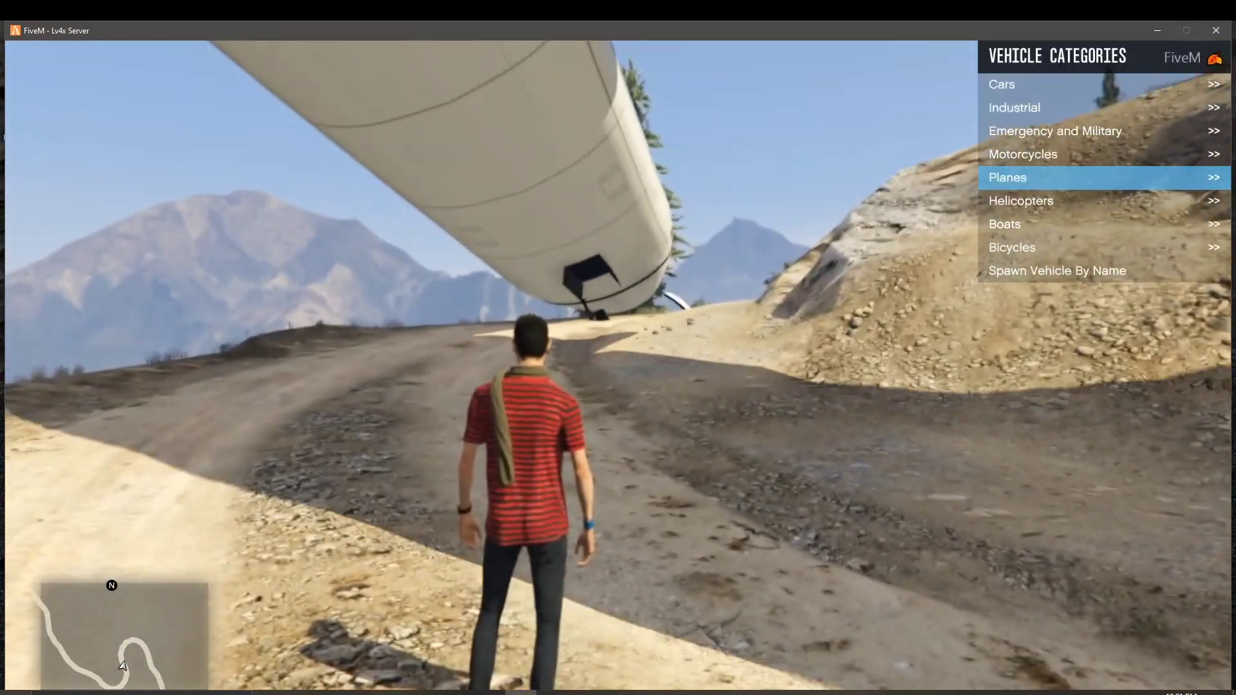
Step: Spawn the Bravado Buffalo from Lambda Menu's Sports car list
key("Up")
key("Up")
key("Return")
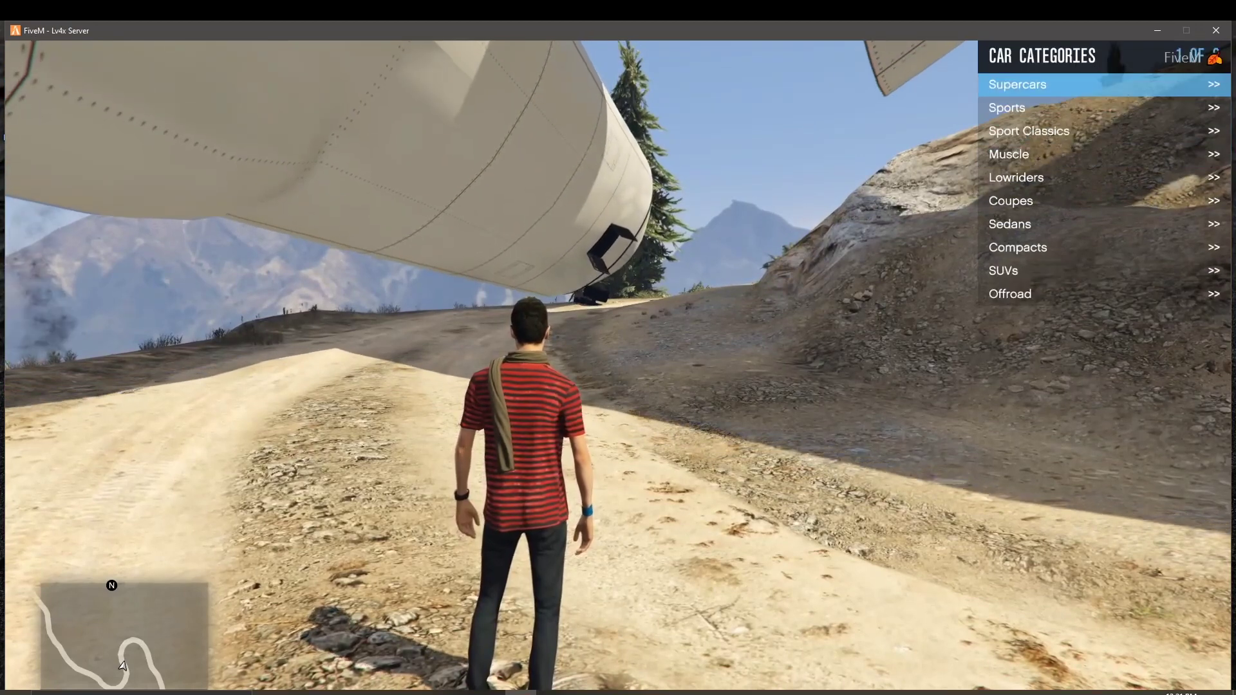
key("Down")
key("Down")
key("Down")
key("Down")
key("Down")
key("Down")
key("Up")
key("Up")
key("Up")
key("Up")
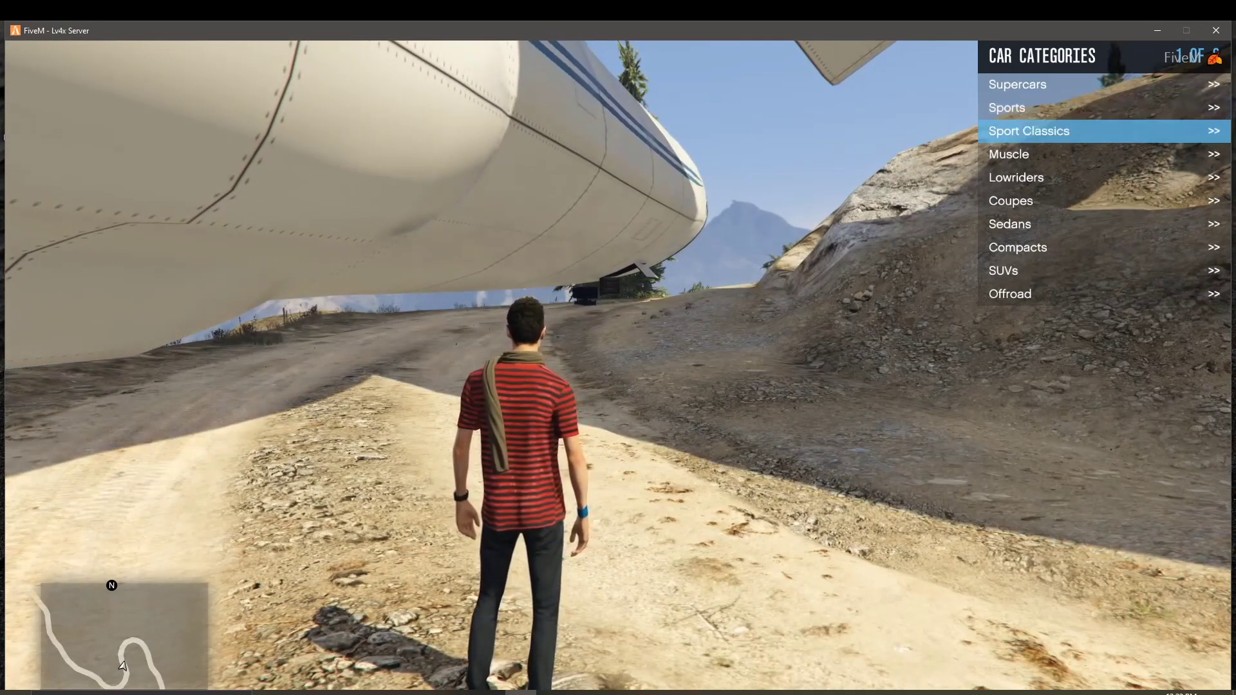
key("Return")
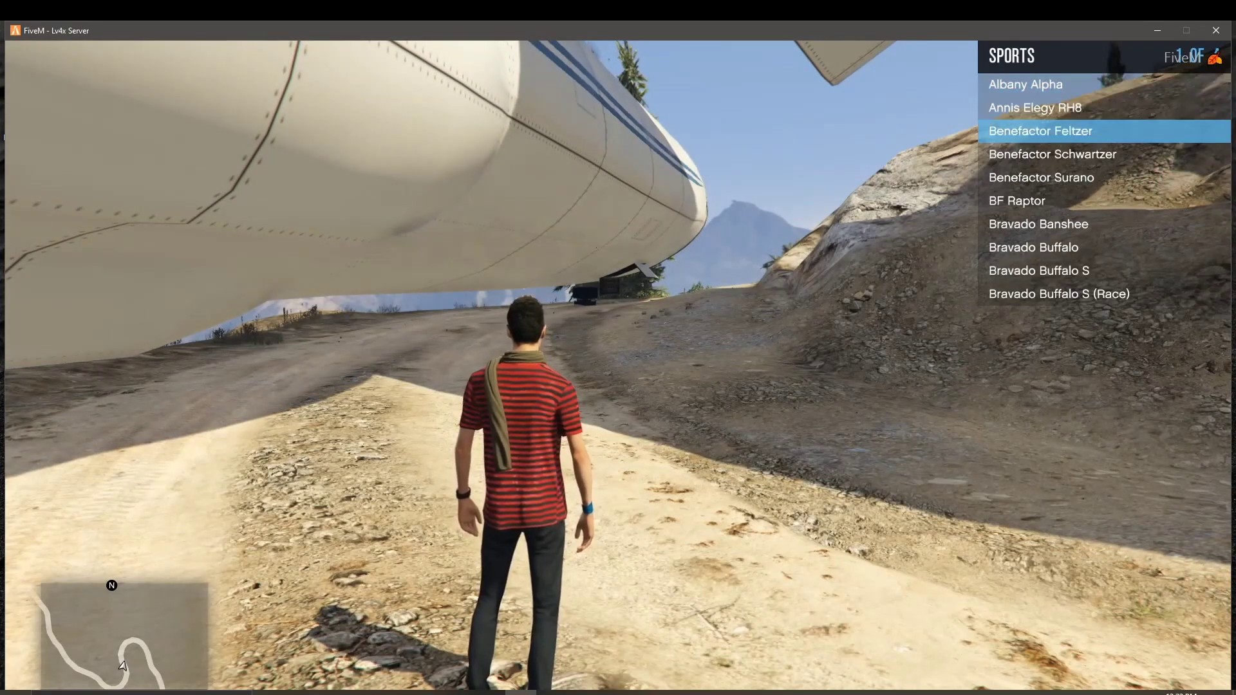
key("Return")
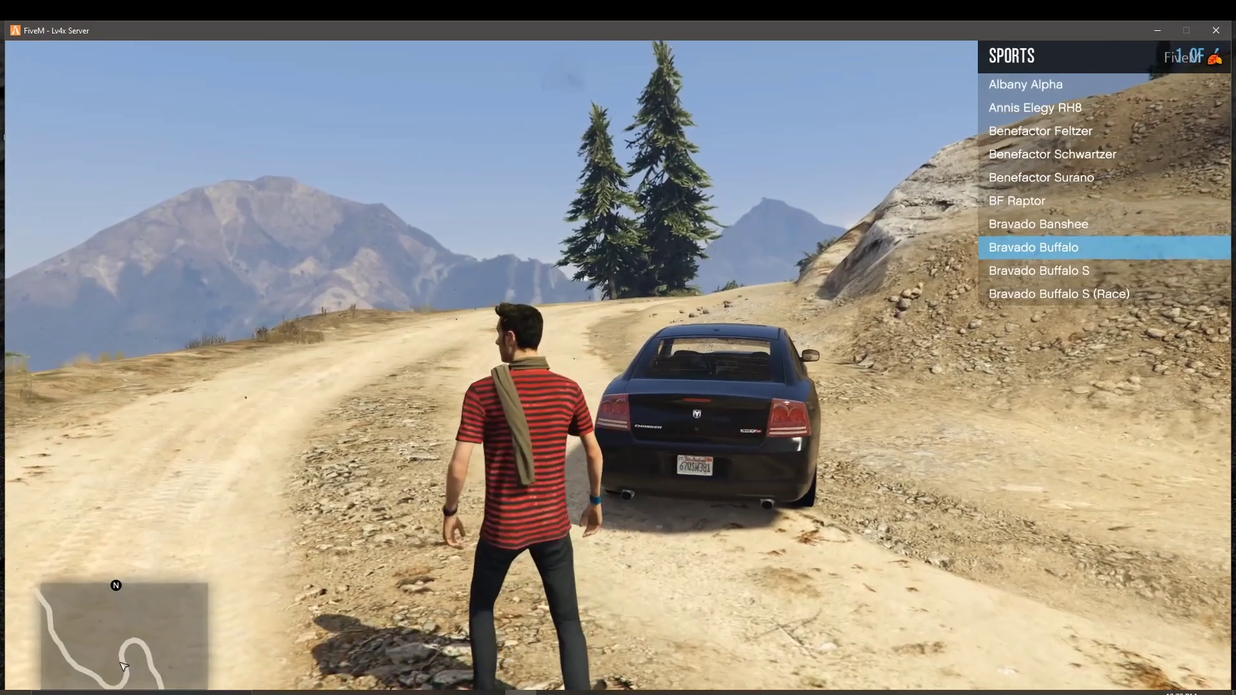
Step: Walk around the Buffalo, climb into the driver seat, drive forward and stop
key("f")
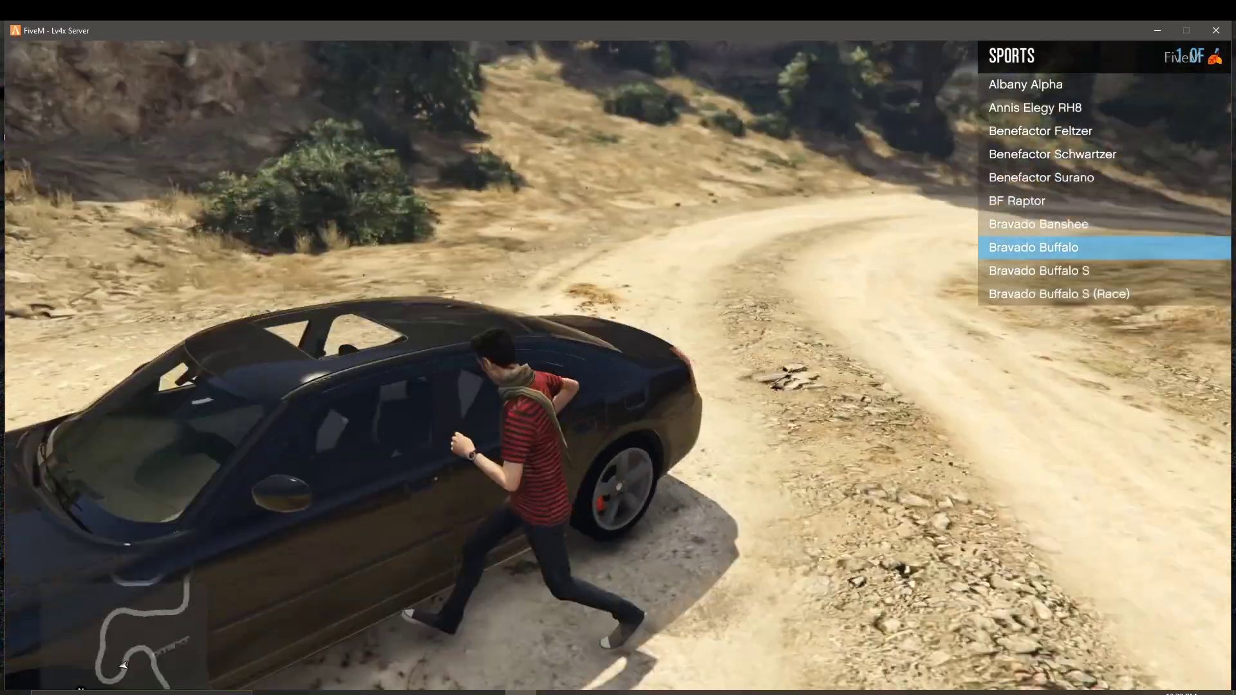
key("s")
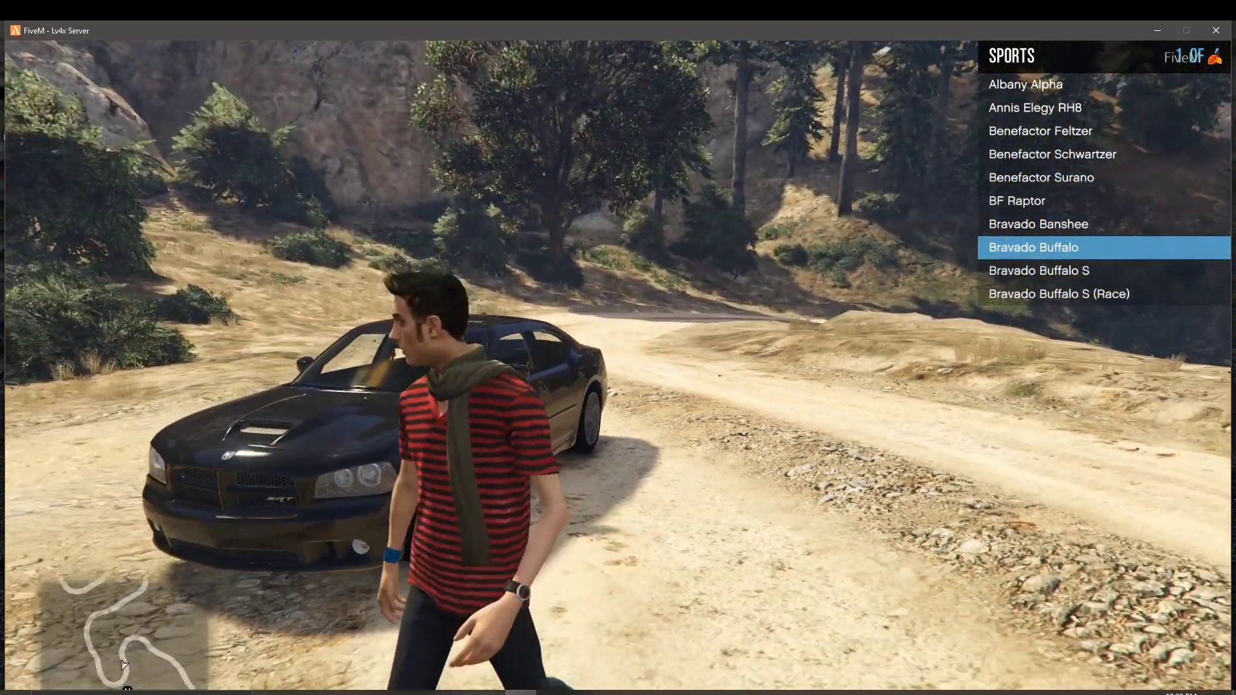
key("a")
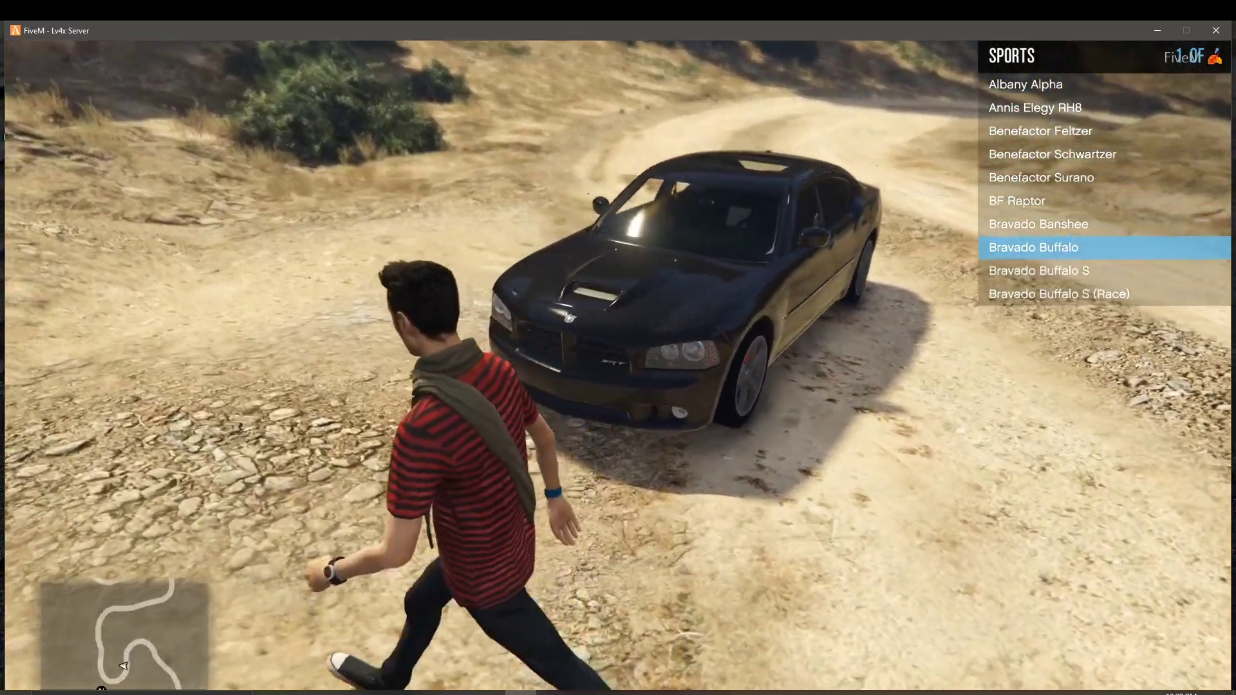
key("s")
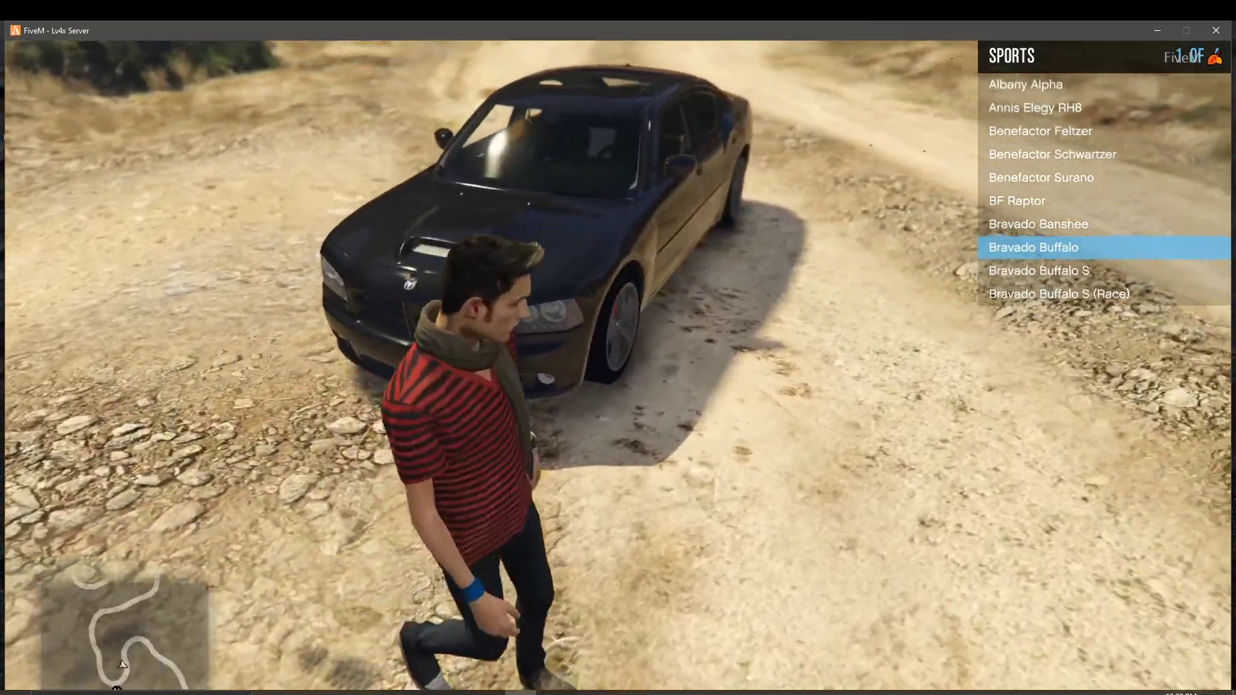
key("w")
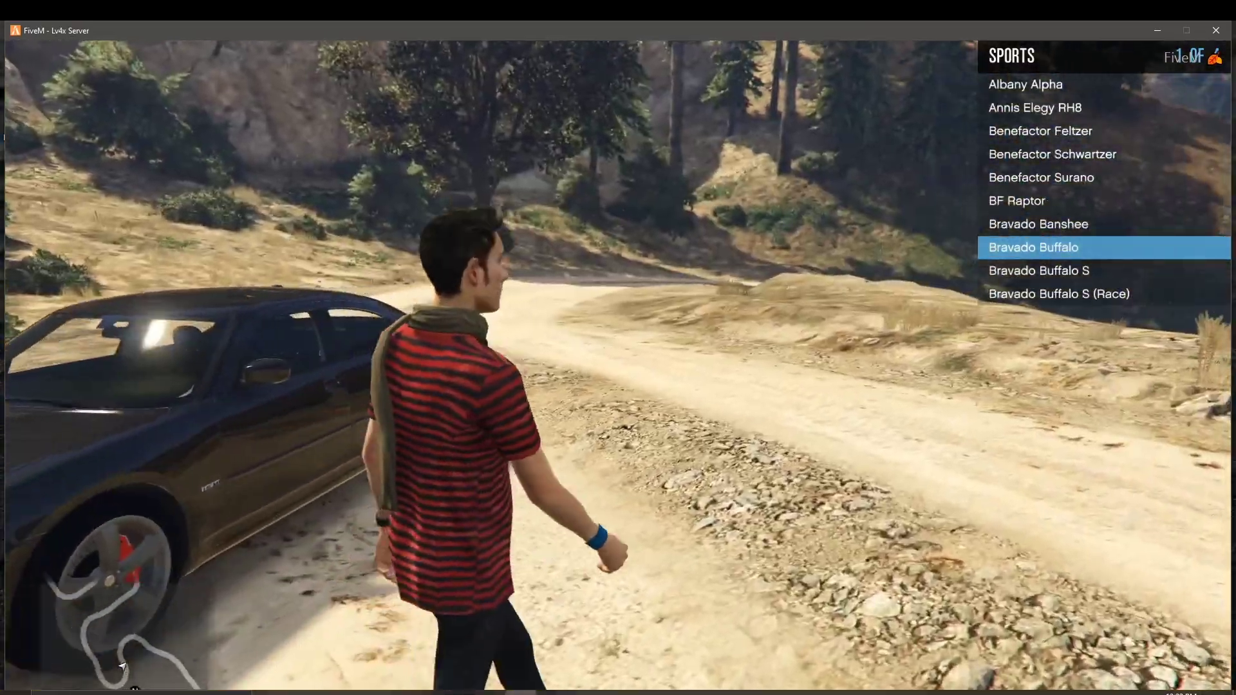
key("d")
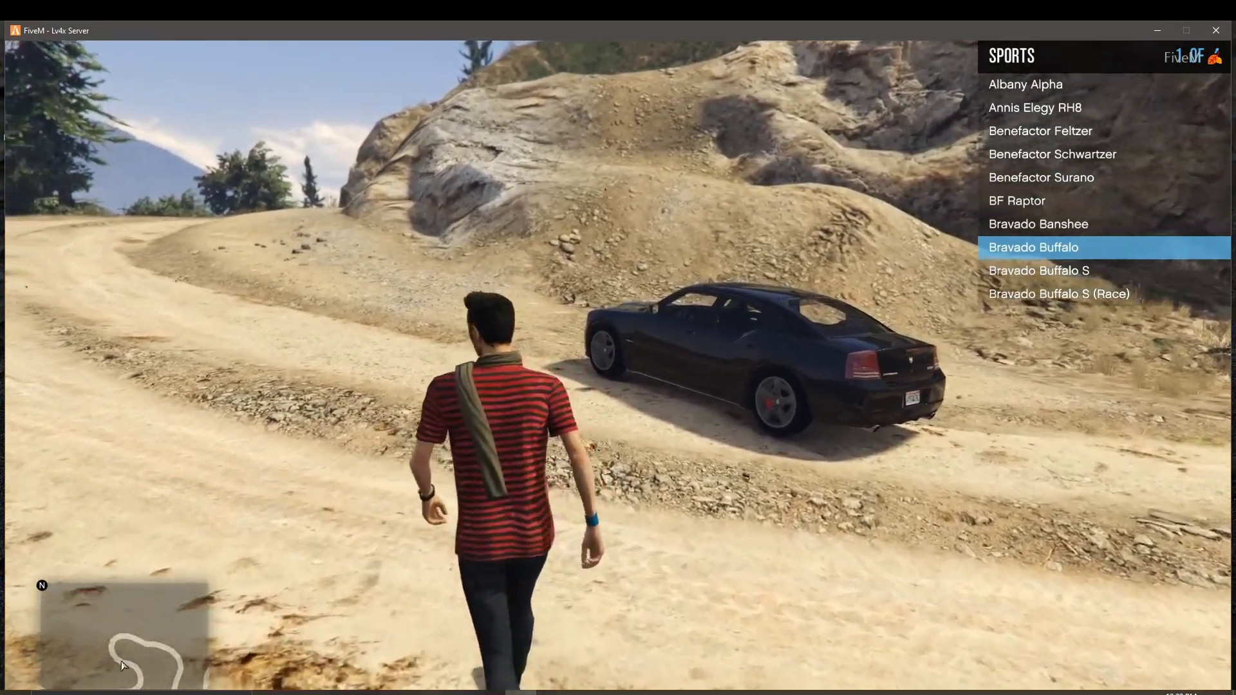
key("w")
key("w")
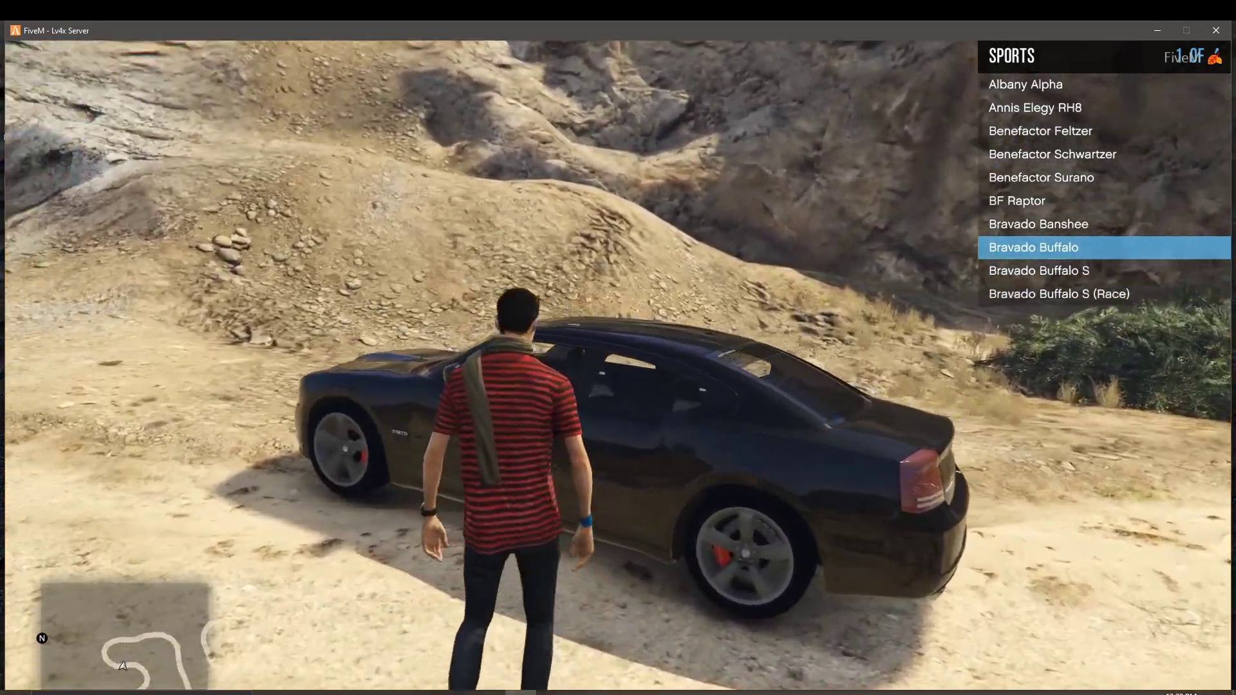
key("f")
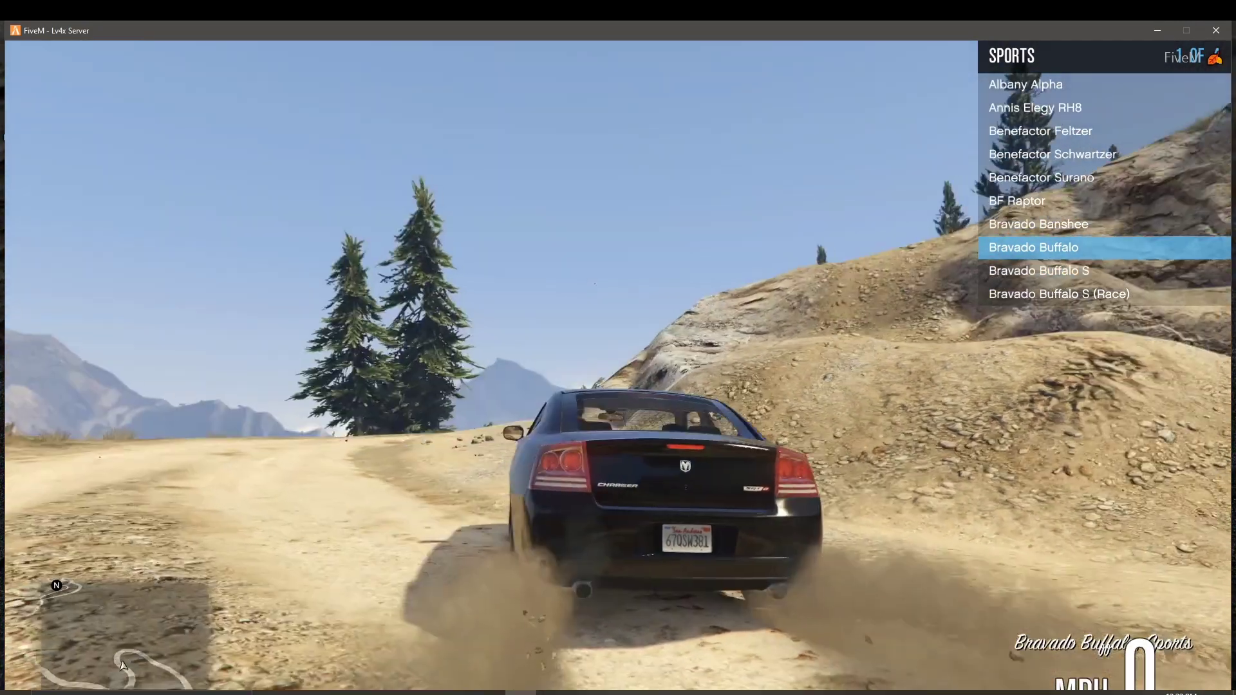
key("w")
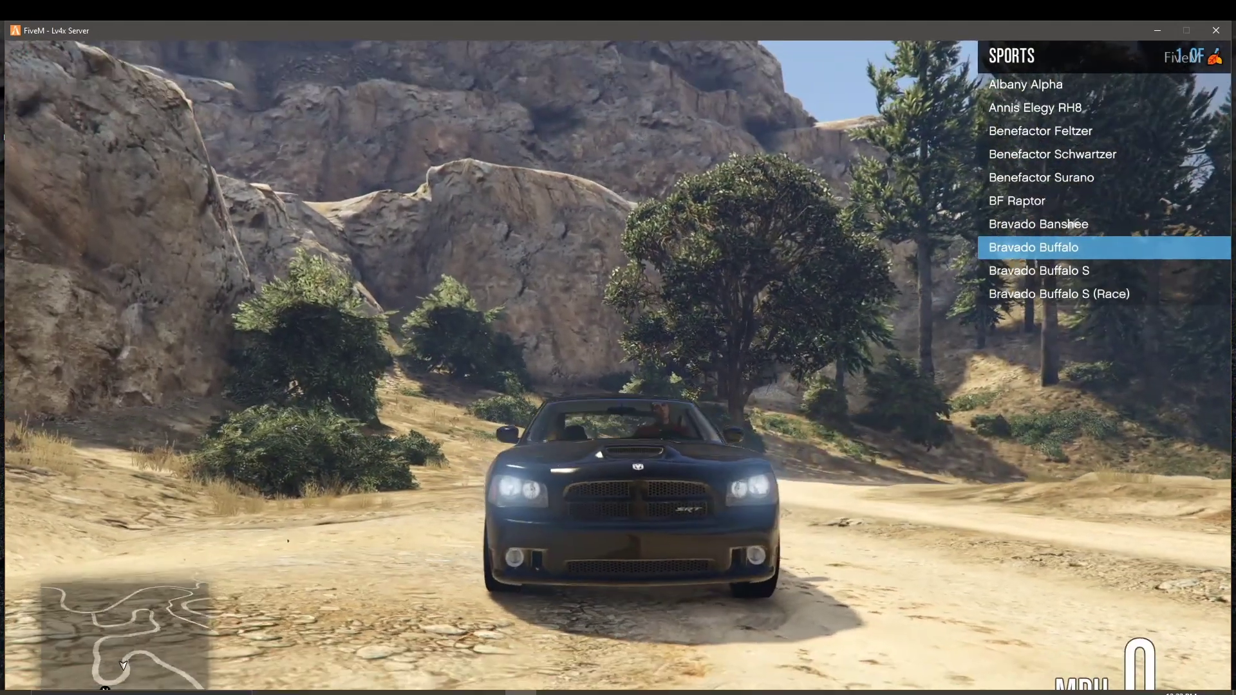
key("h")
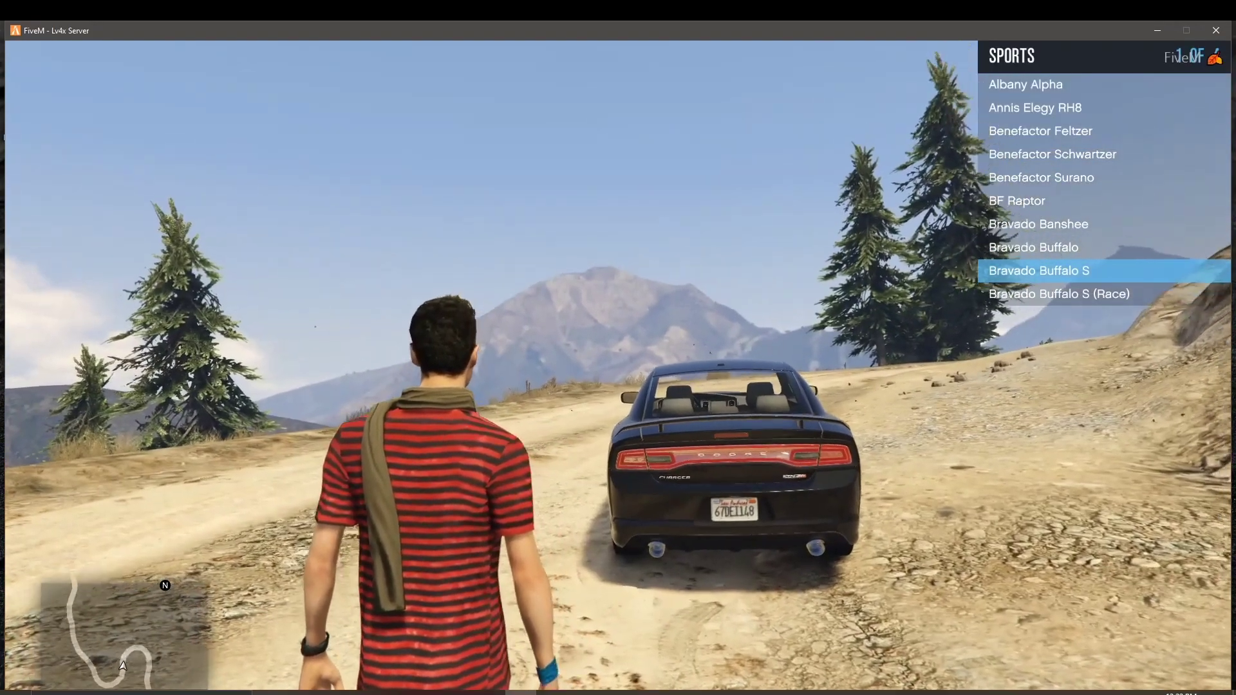
Step: Drive the Buffalo S along the dirt road, brake to a stop, and back out of Sports
key("w")
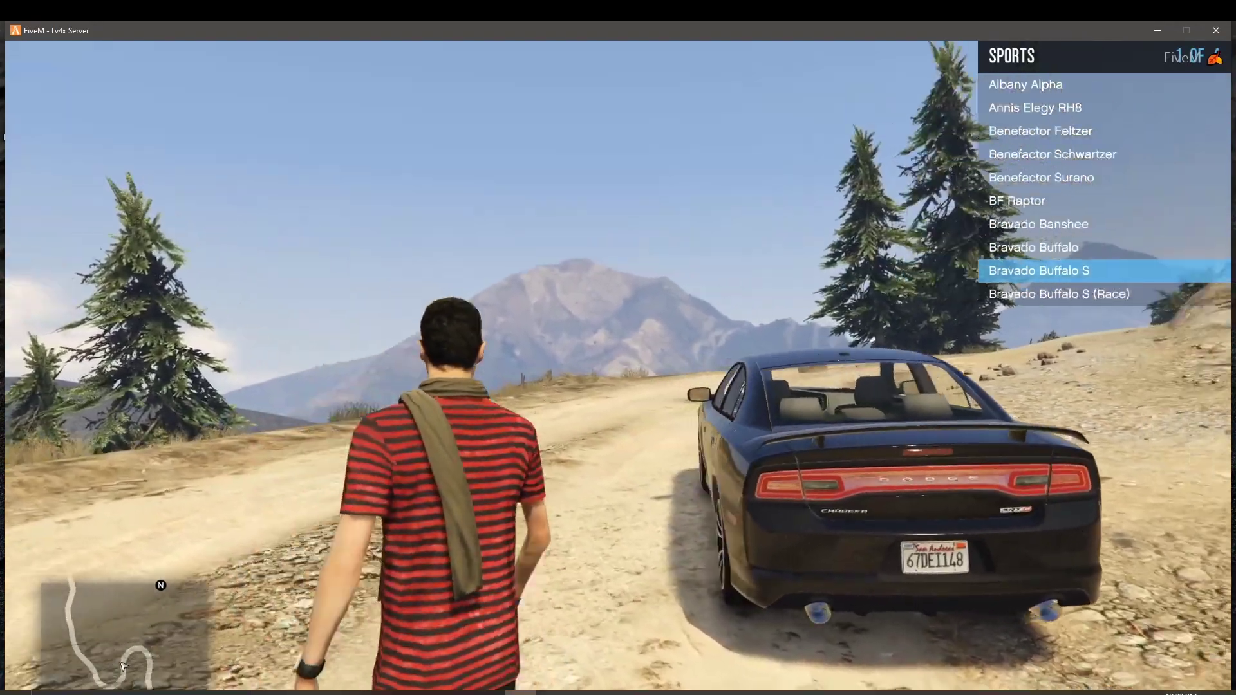
key("f")
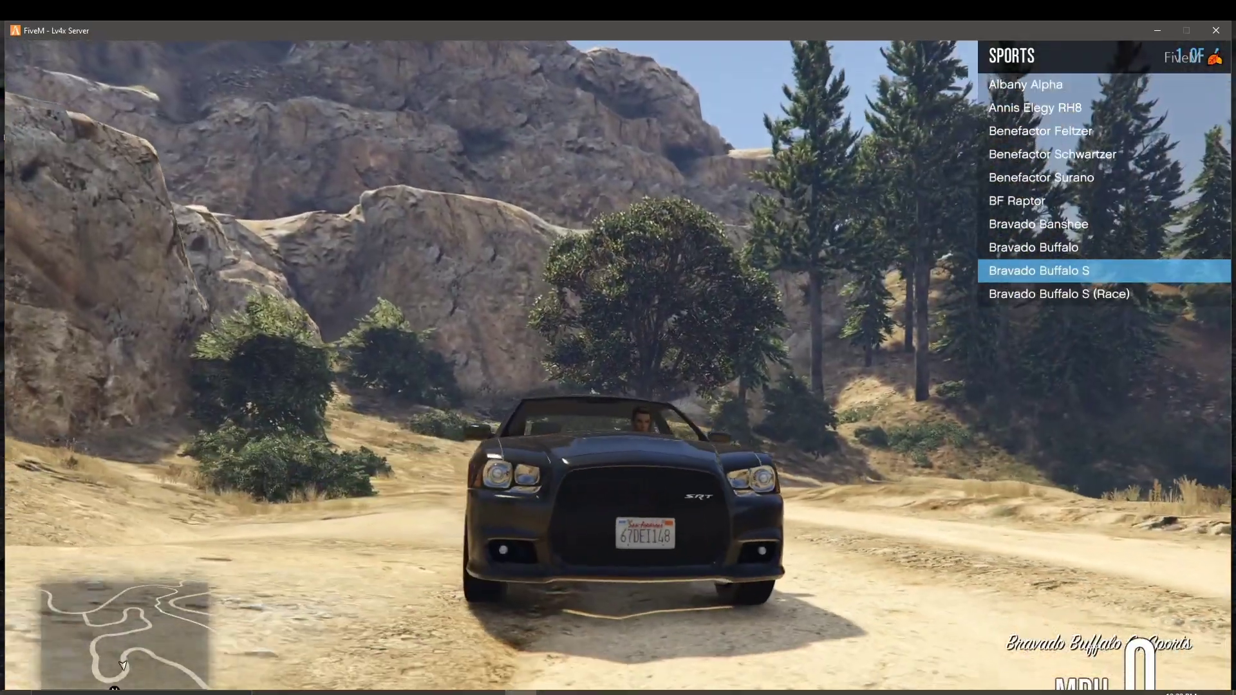
key("w")
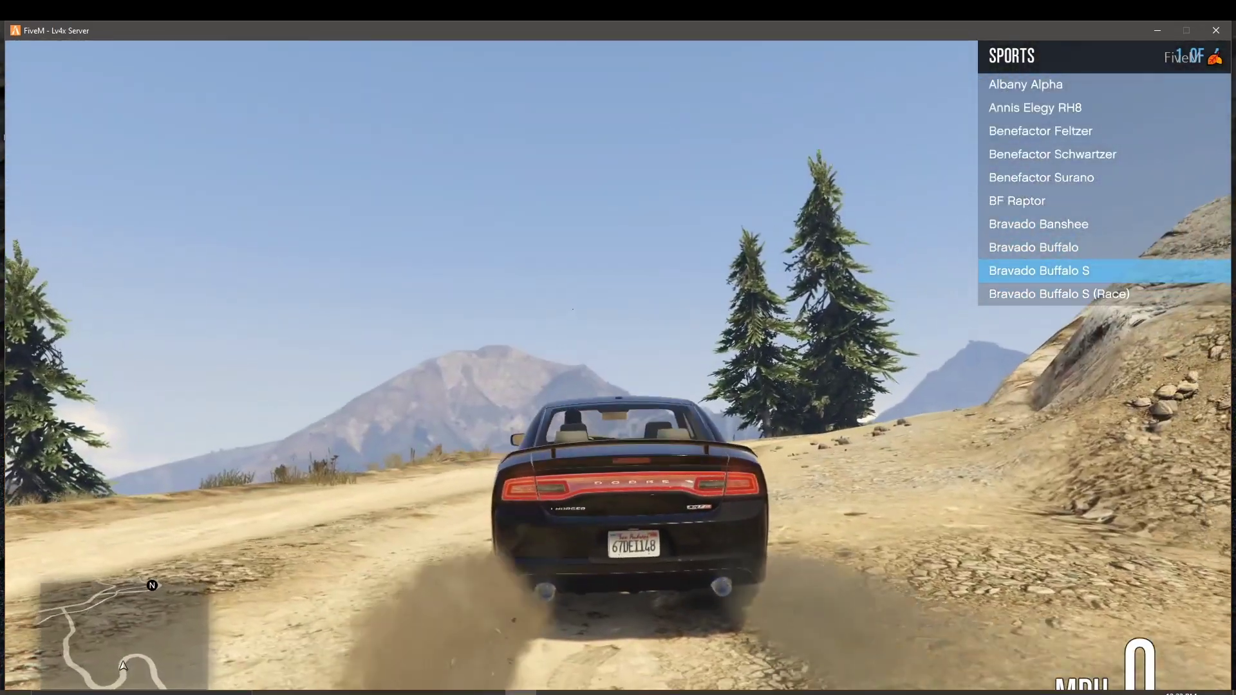
key("w")
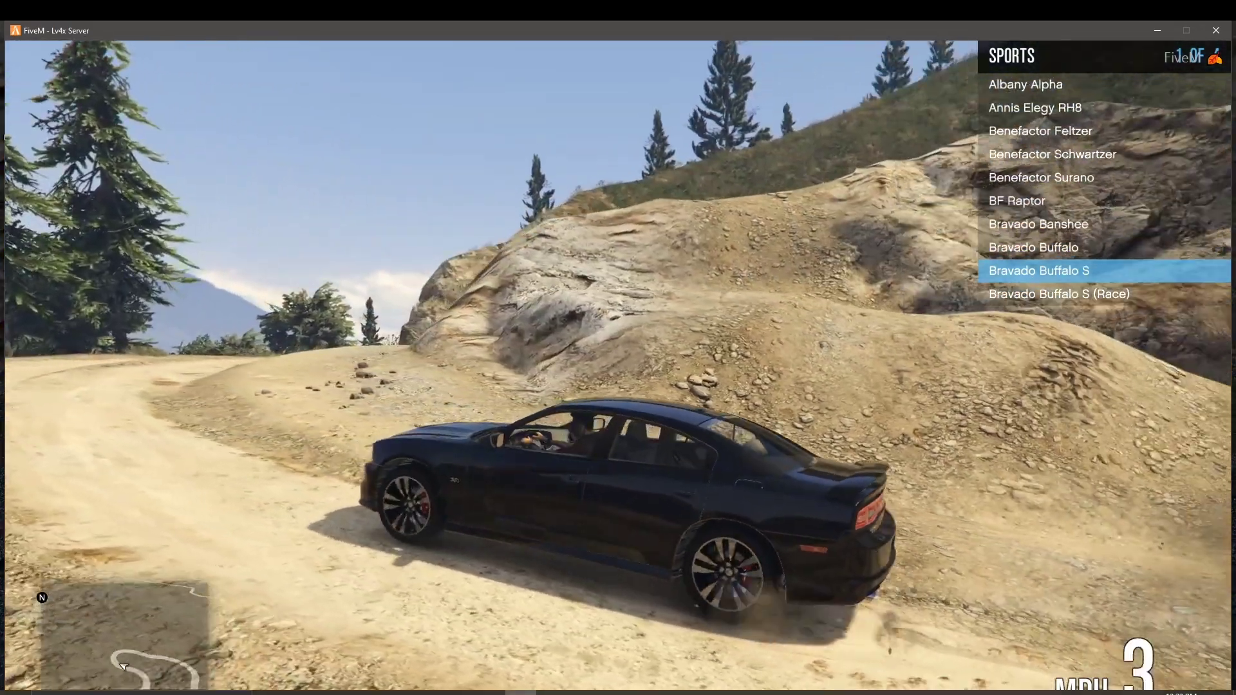
key("d")
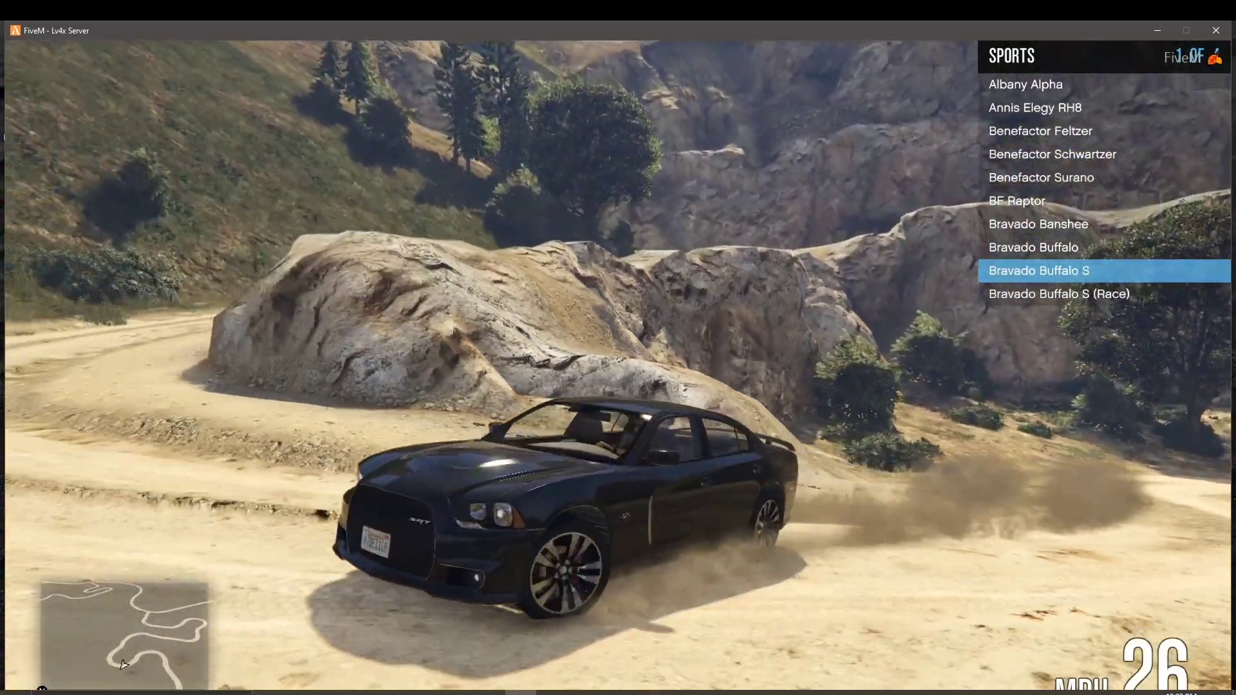
key("s")
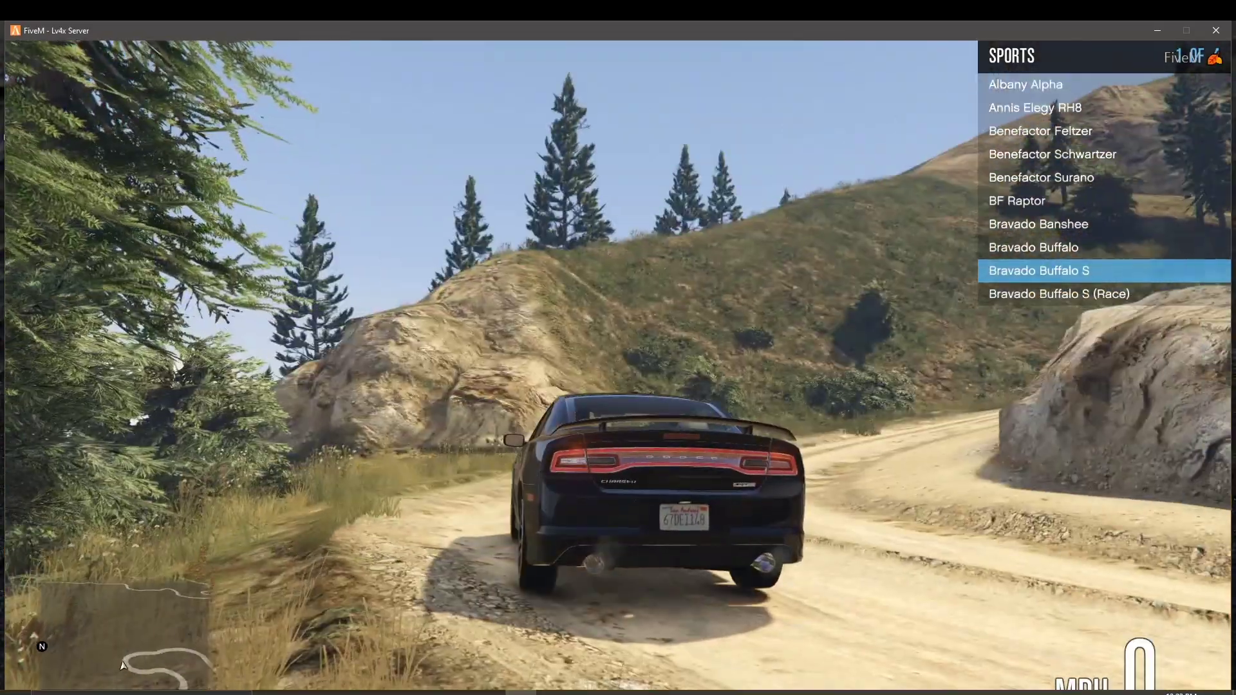
key("BackSpace")
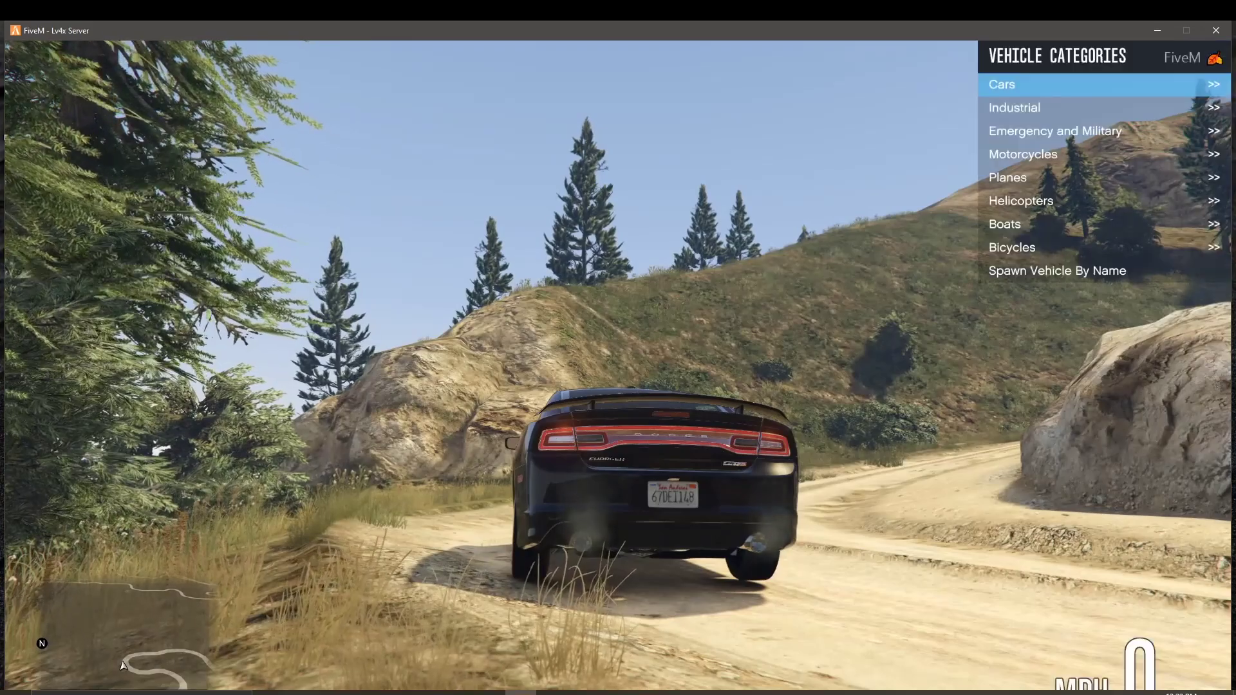
Step: Spawn the Vapid Police Buffalo from the Emergency and Military category
key("Down")
key("Down")
key("Down")
key("Down")
key("Down")
key("Down")
key("Down")
key("Down")
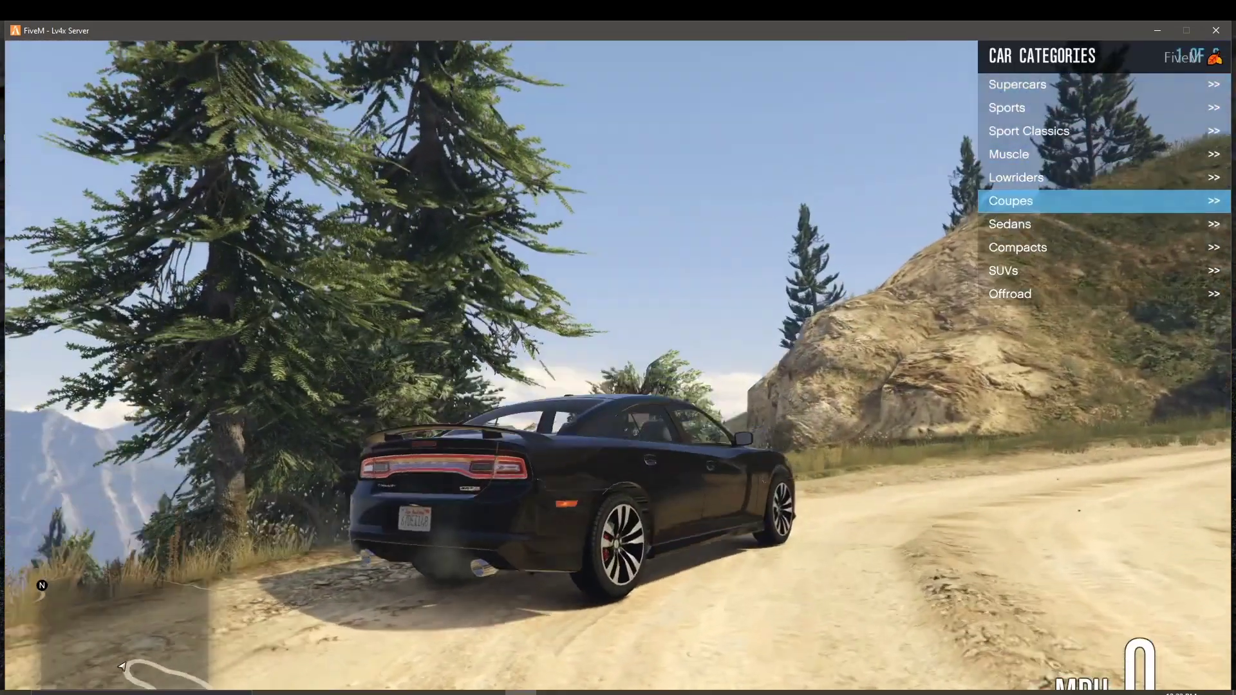
key("Up")
key("Up")
key("Up")
key("BackSpace")
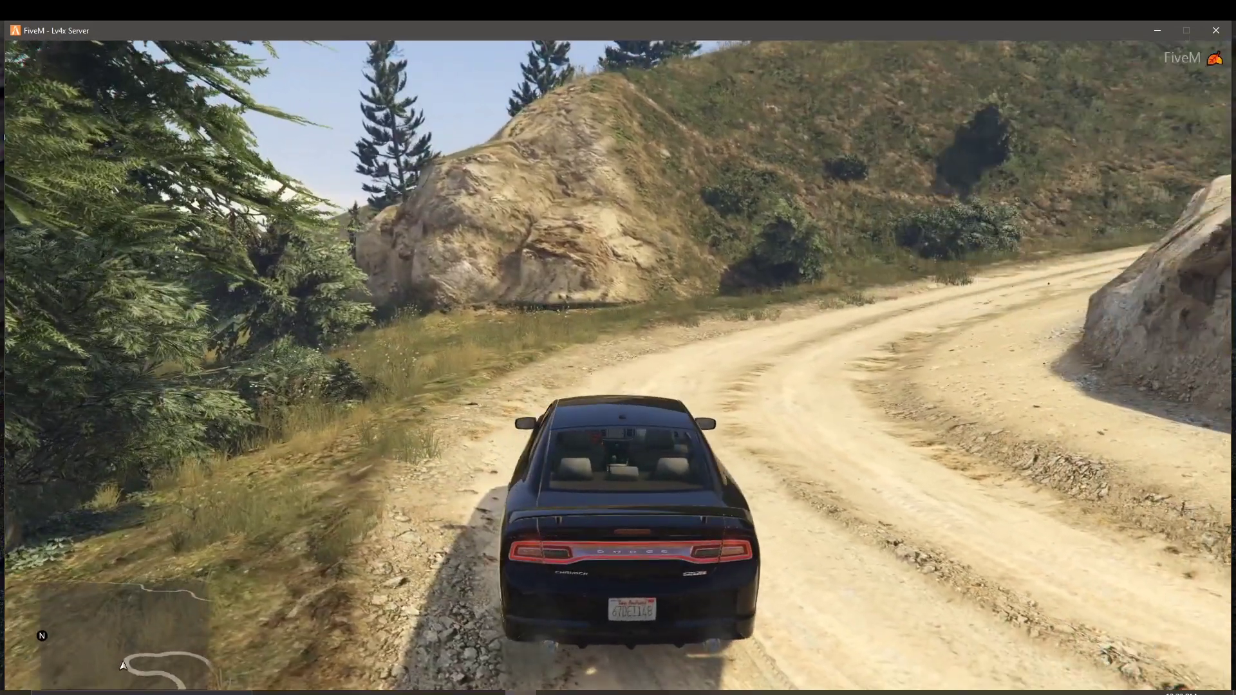
key("Down")
key("Return")
key("Down")
key("Down")
key("Down")
key("Down")
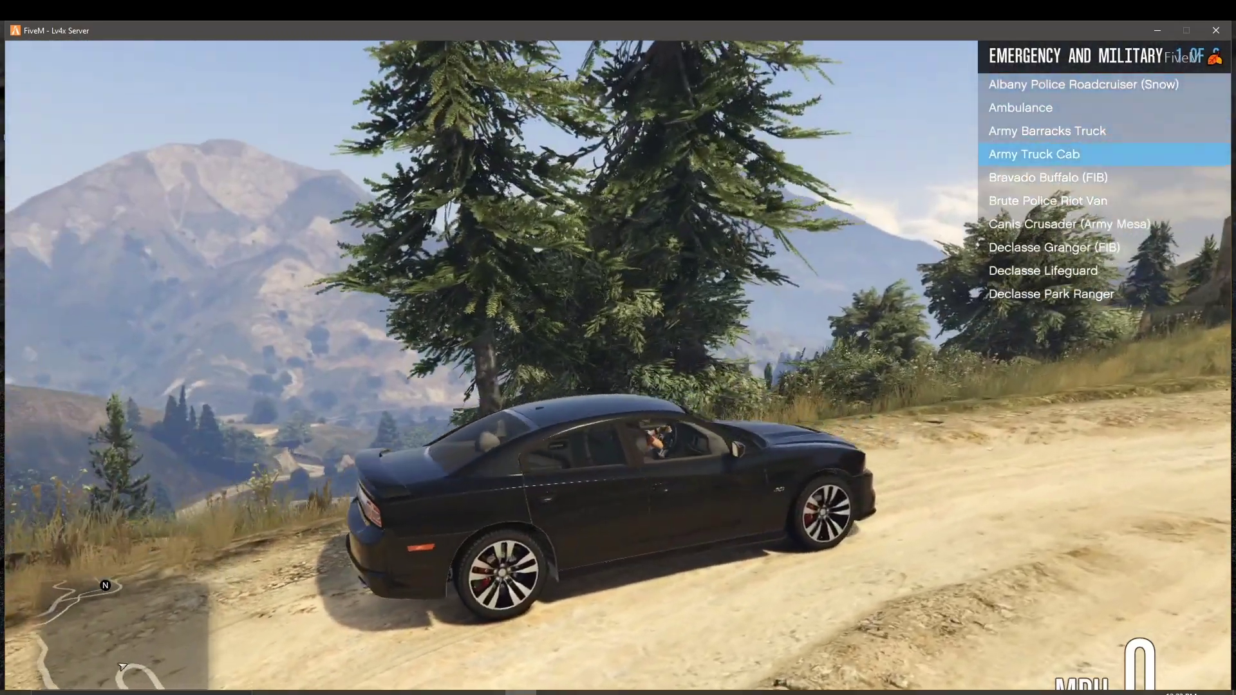
key("Down")
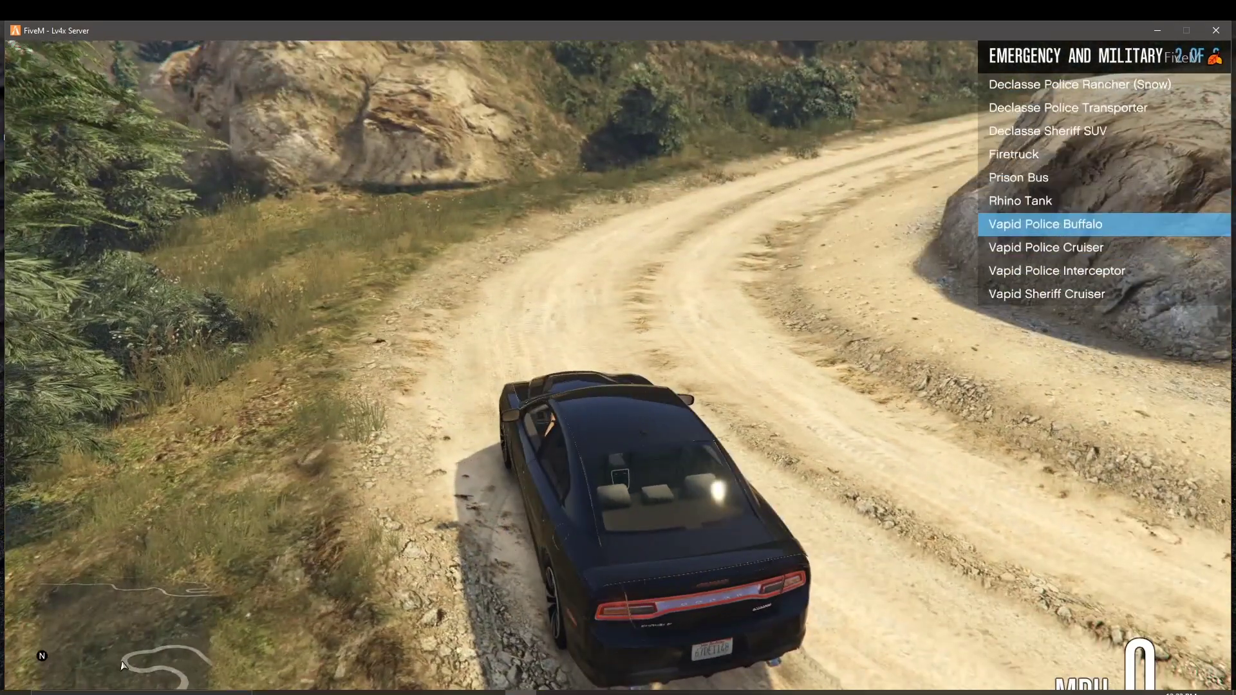
key("Return")
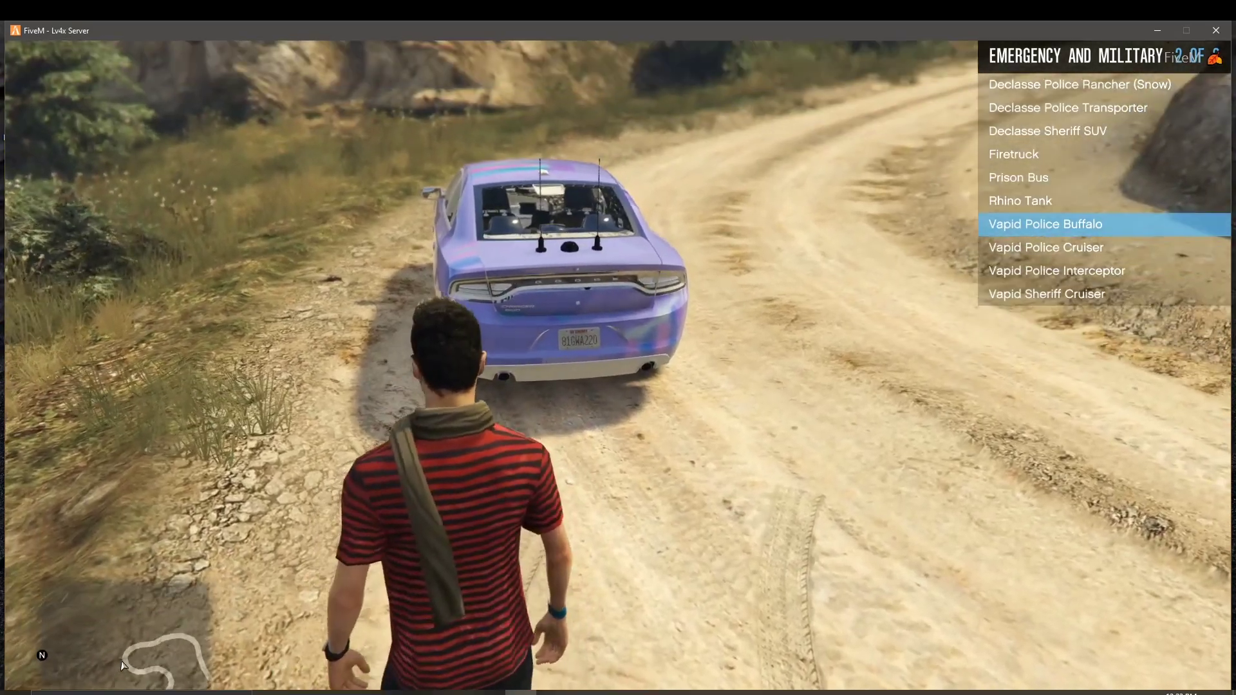
Step: Walk around the lavender Police Buffalo to check its livery, then spawn the Vapid Police Cruiser
key("a")
key("w")
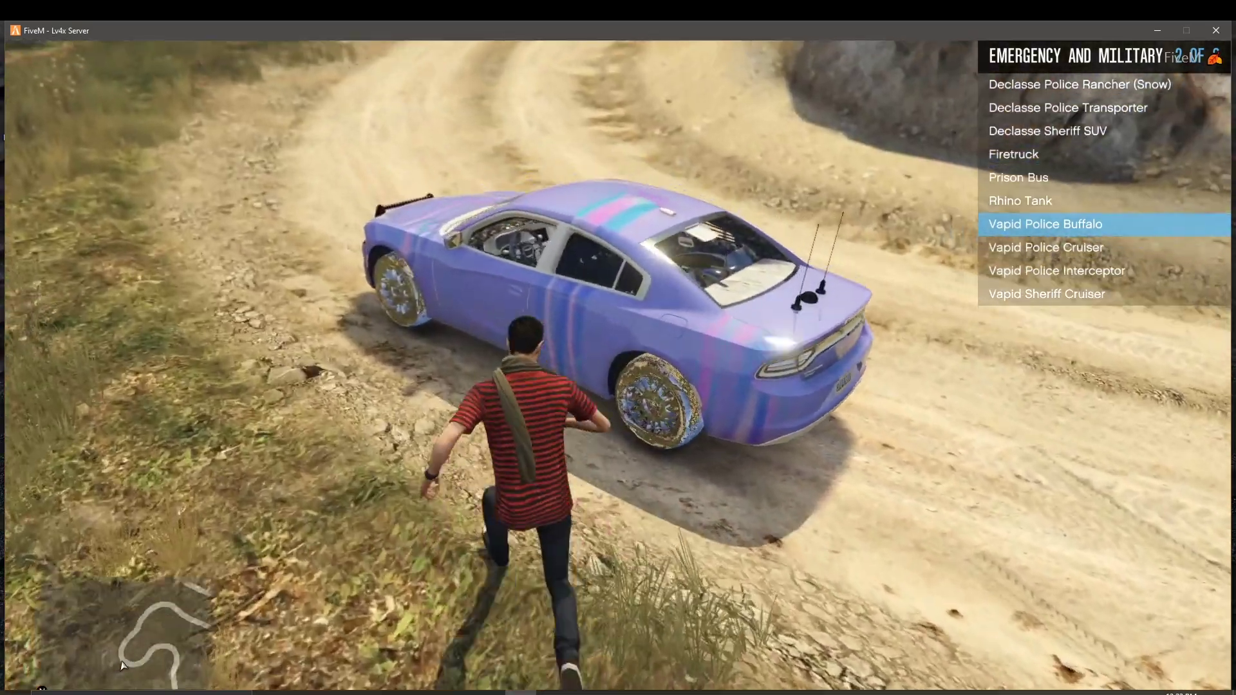
key("w")
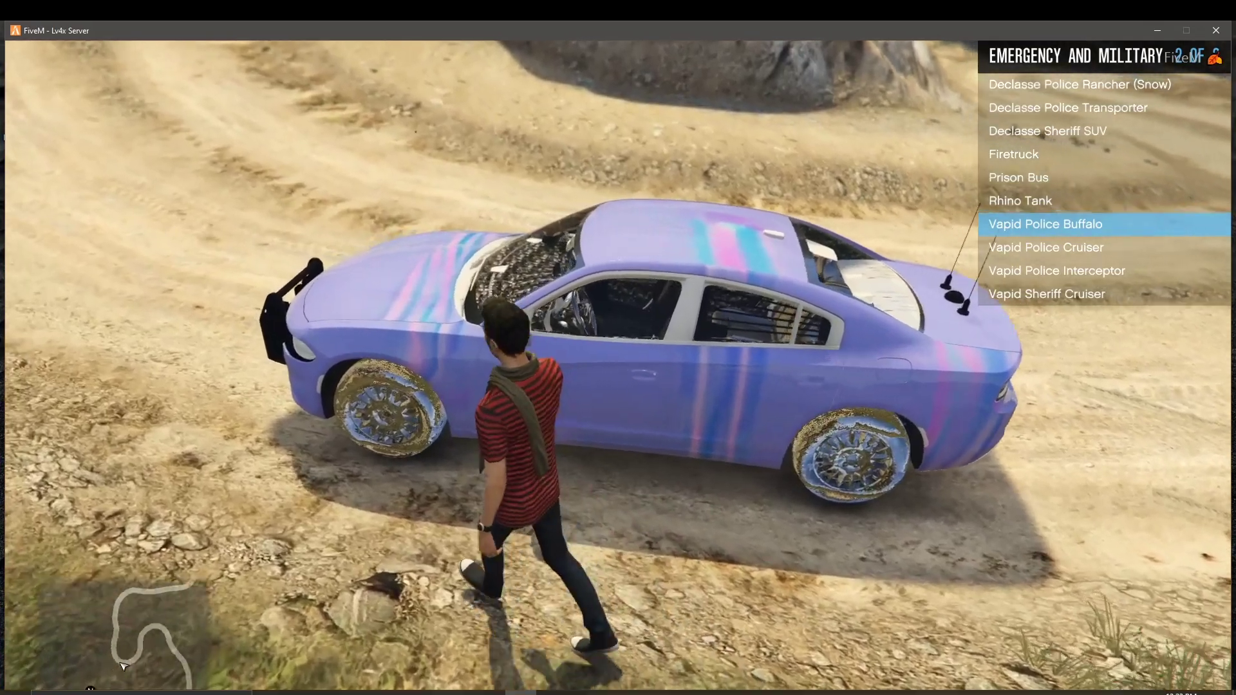
key("w")
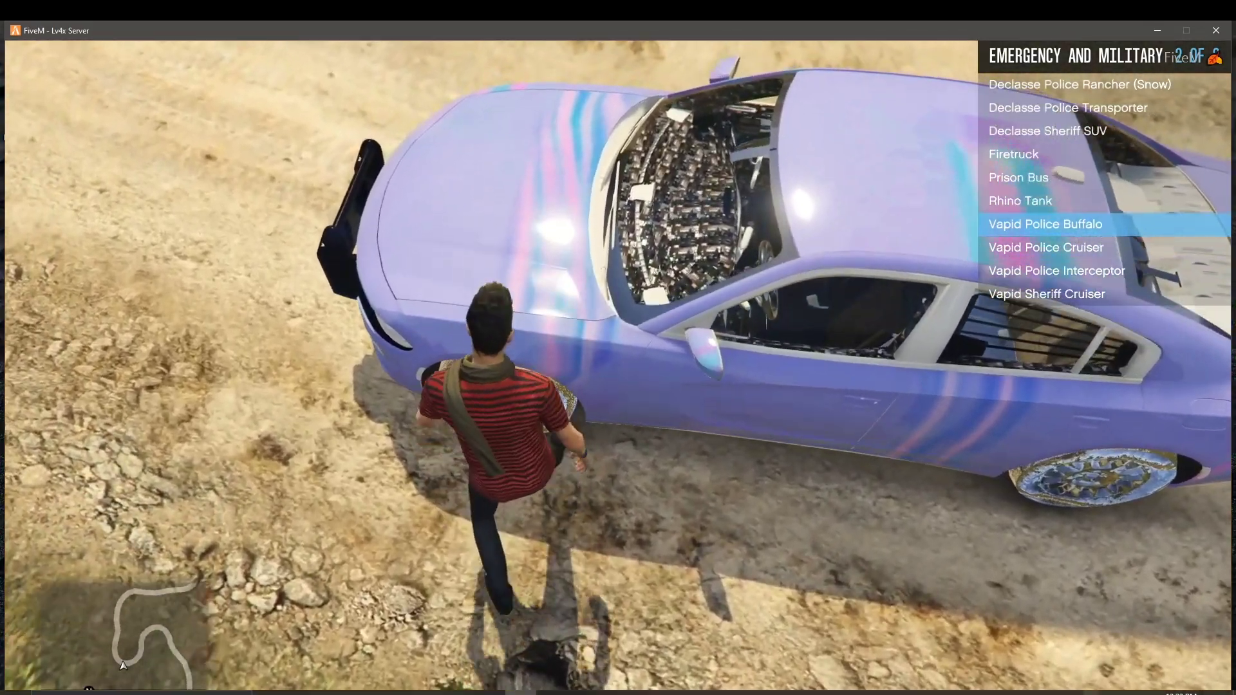
key("w")
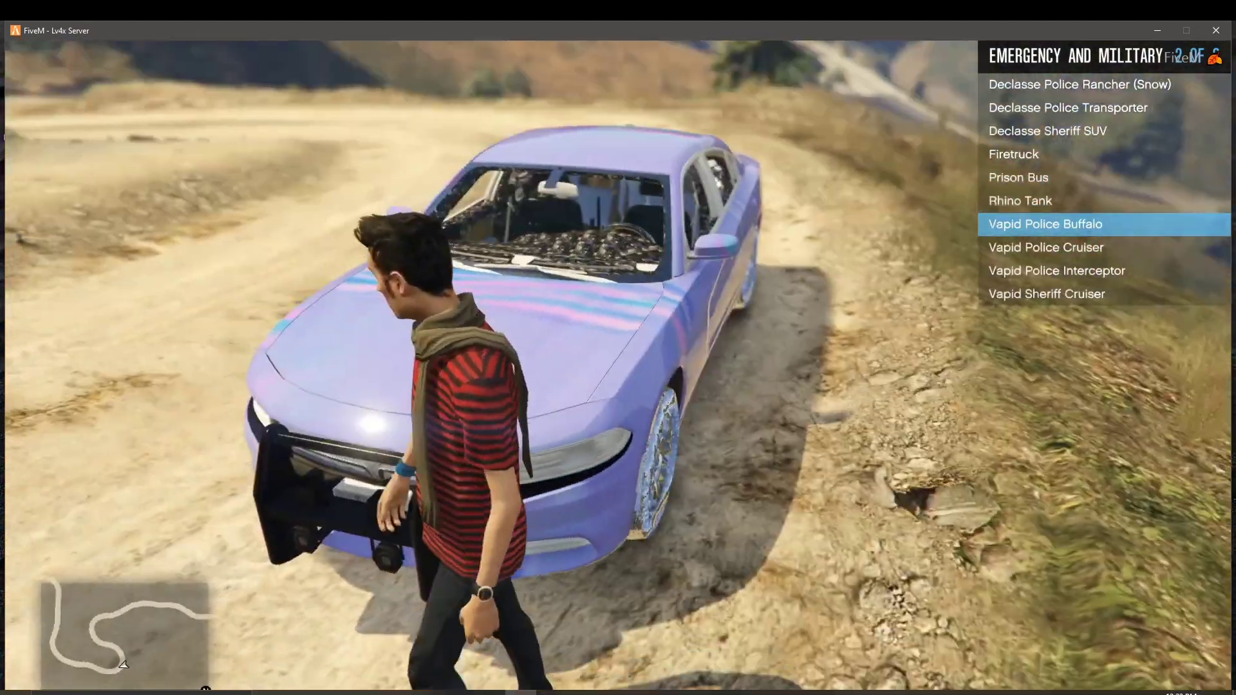
key("Return")
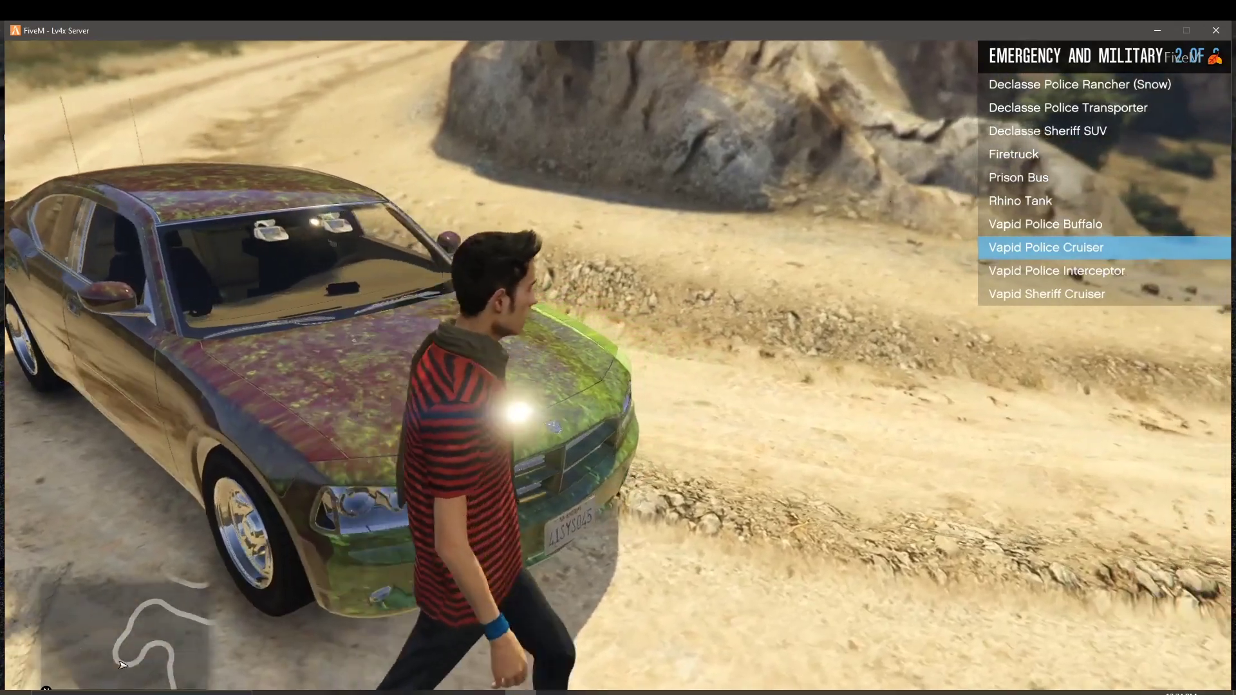
Step: Walk away from the Police Cruiser and view the Lowriders car list
key("f")
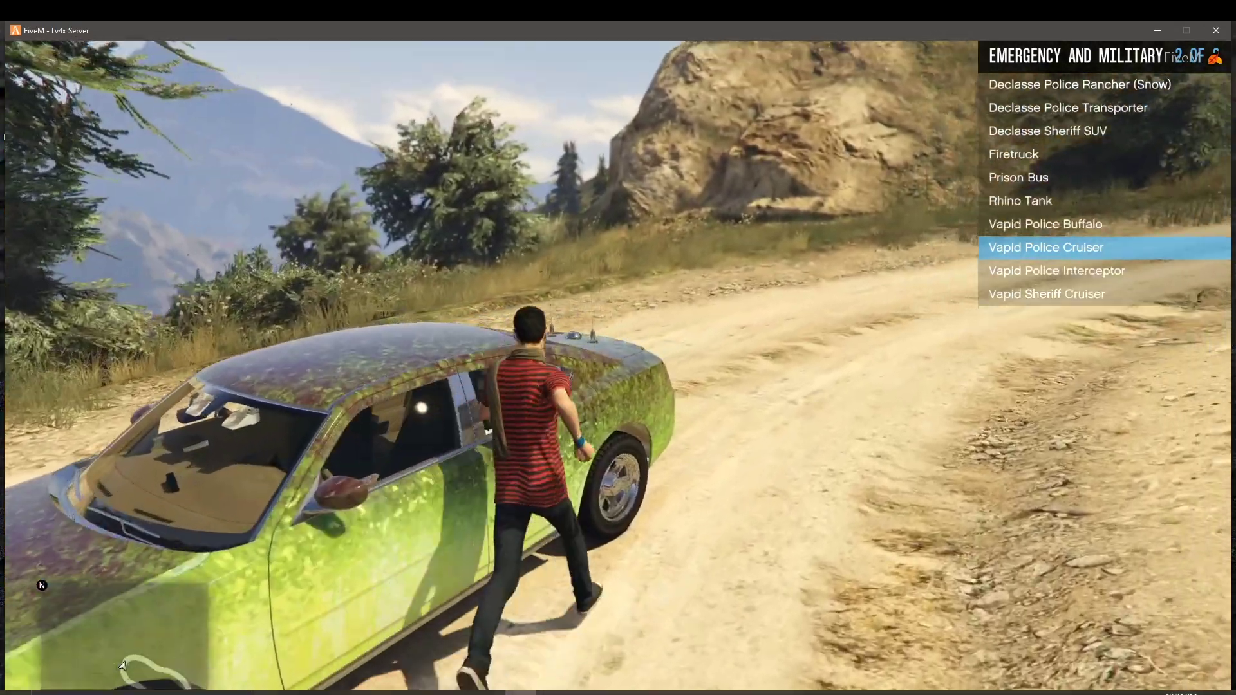
key("w")
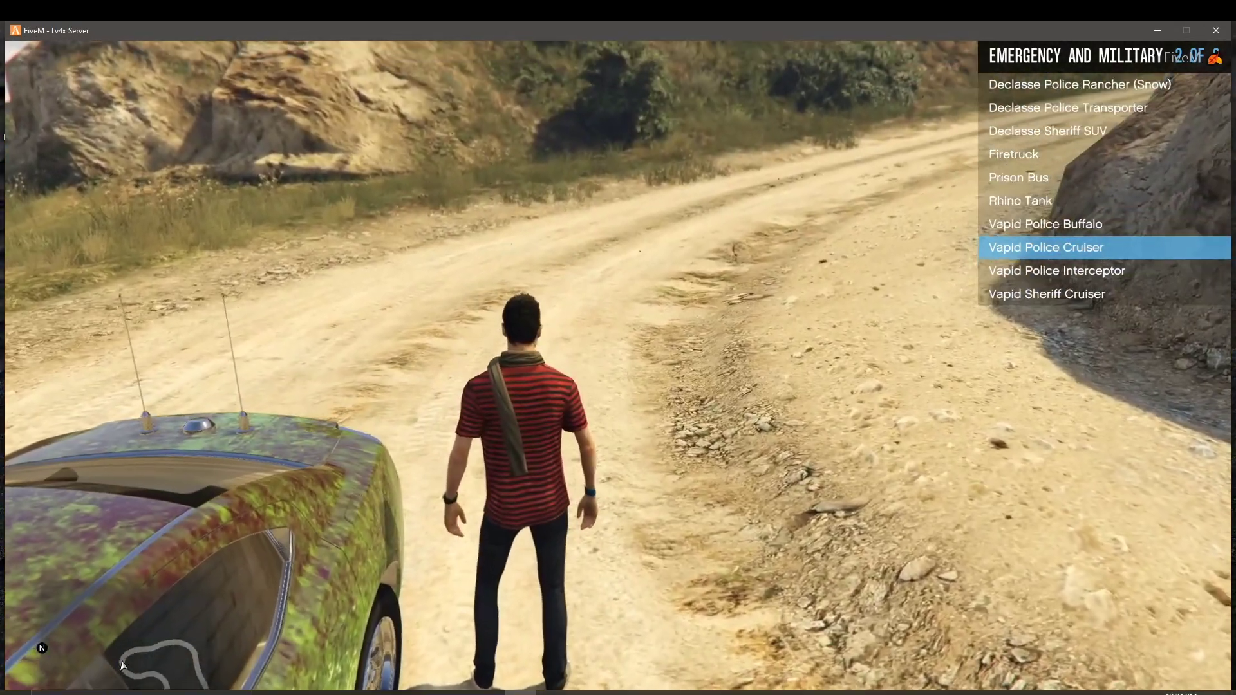
key("BackSpace")
key("Down")
key("Up")
key("Up")
key("Up")
key("Return")
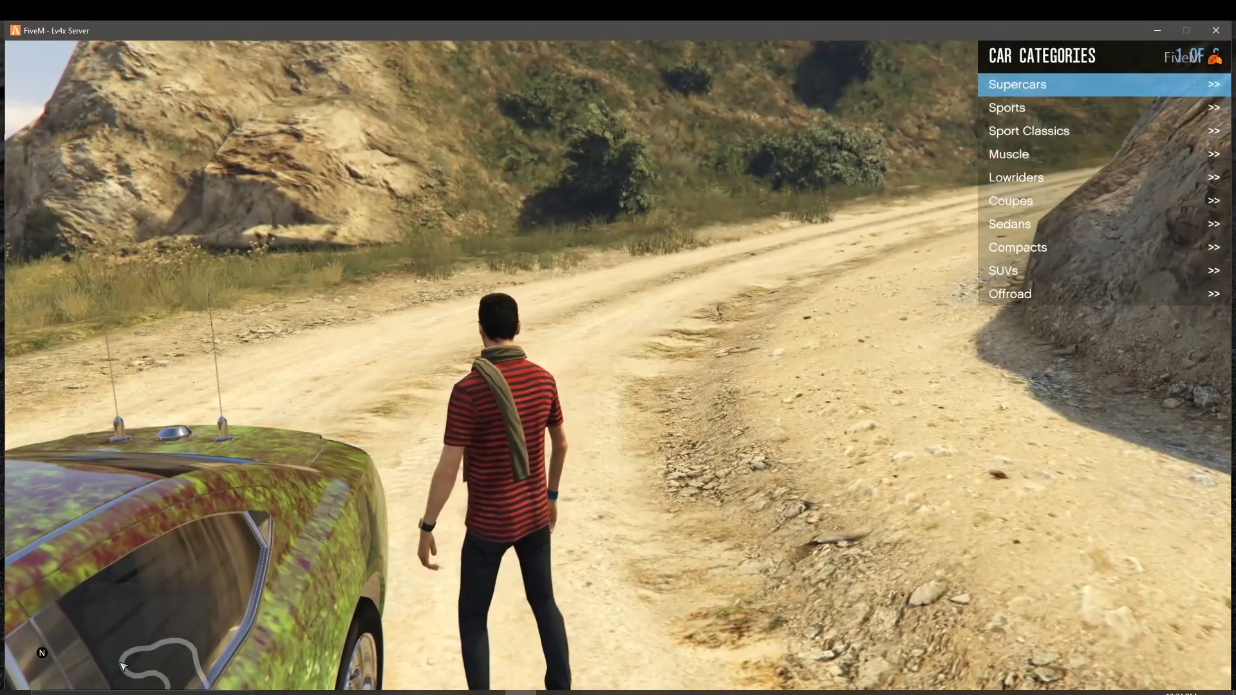
key("Down")
key("Down")
key("Down")
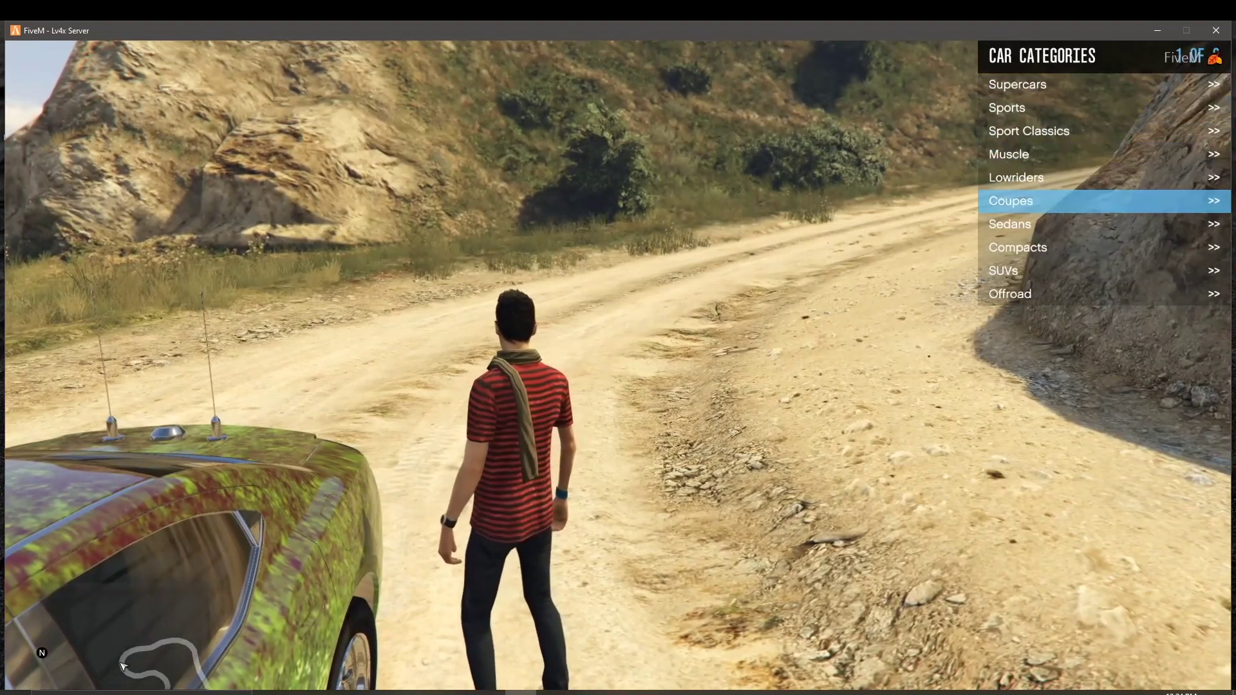
key("Up")
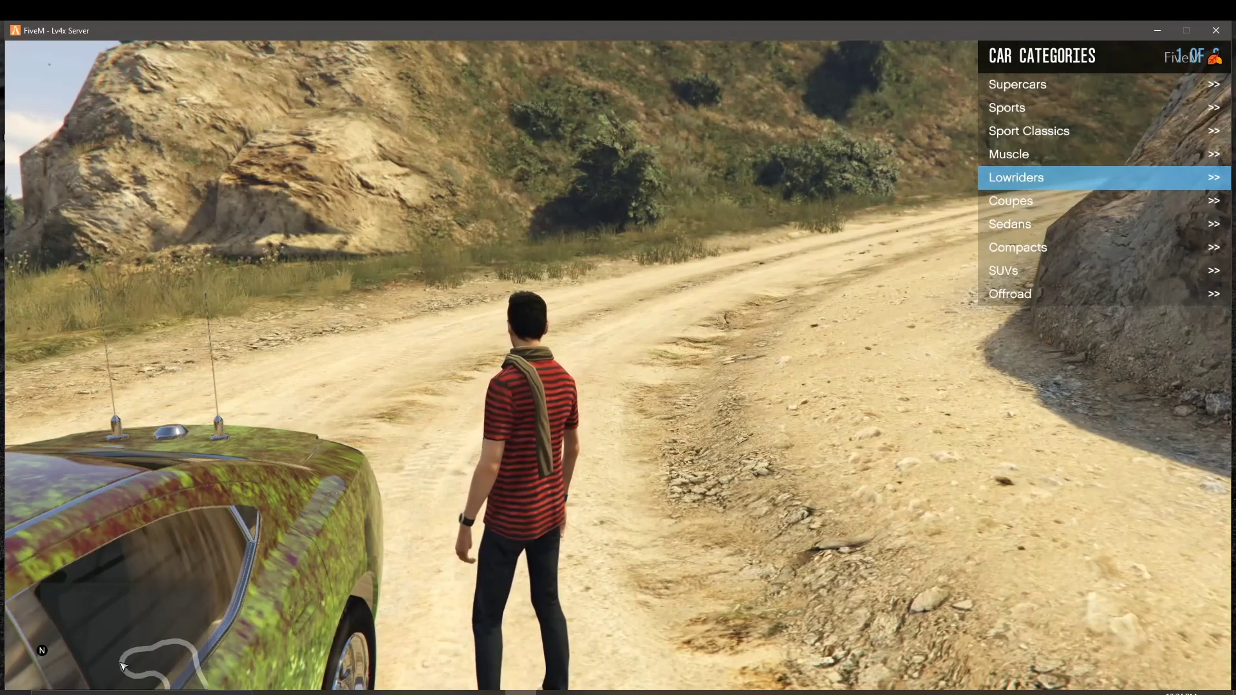
key("Return")
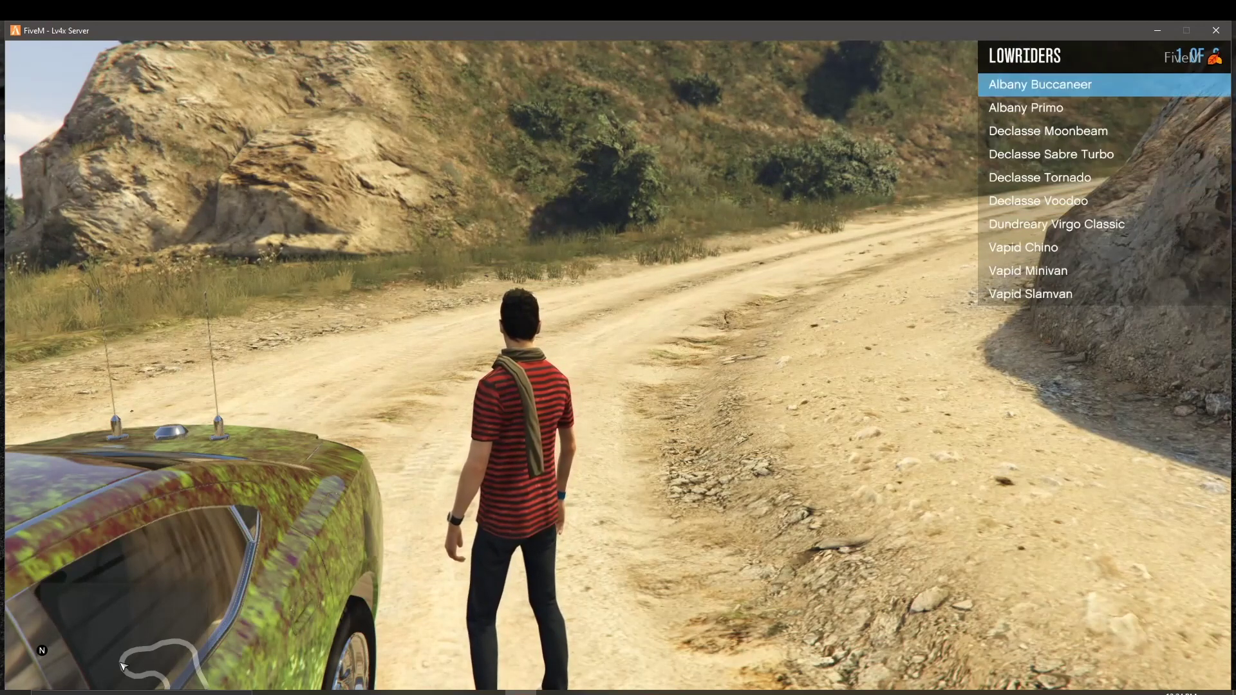
Step: Browse the Muscle, SUVs and Compacts lists, returning to the car categories each time
key("BackSpace")
key("Up")
key("Return")
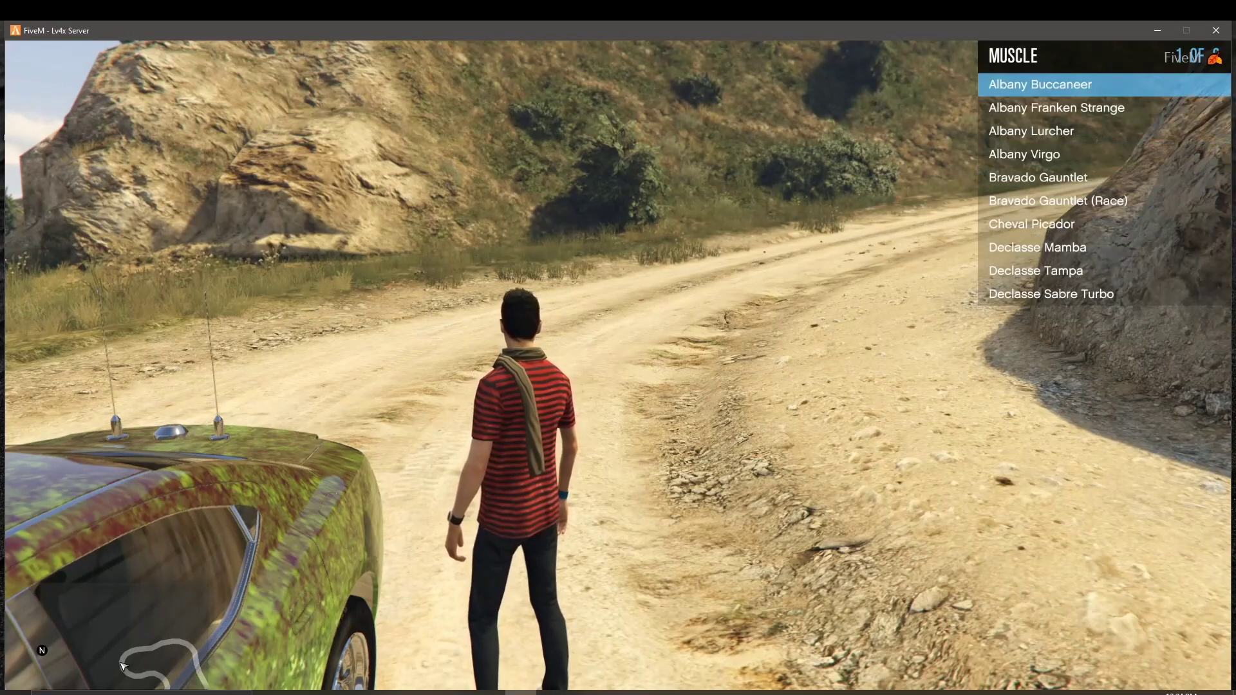
key("Right")
key("Right")
key("BackSpace")
key("Up")
key("Up")
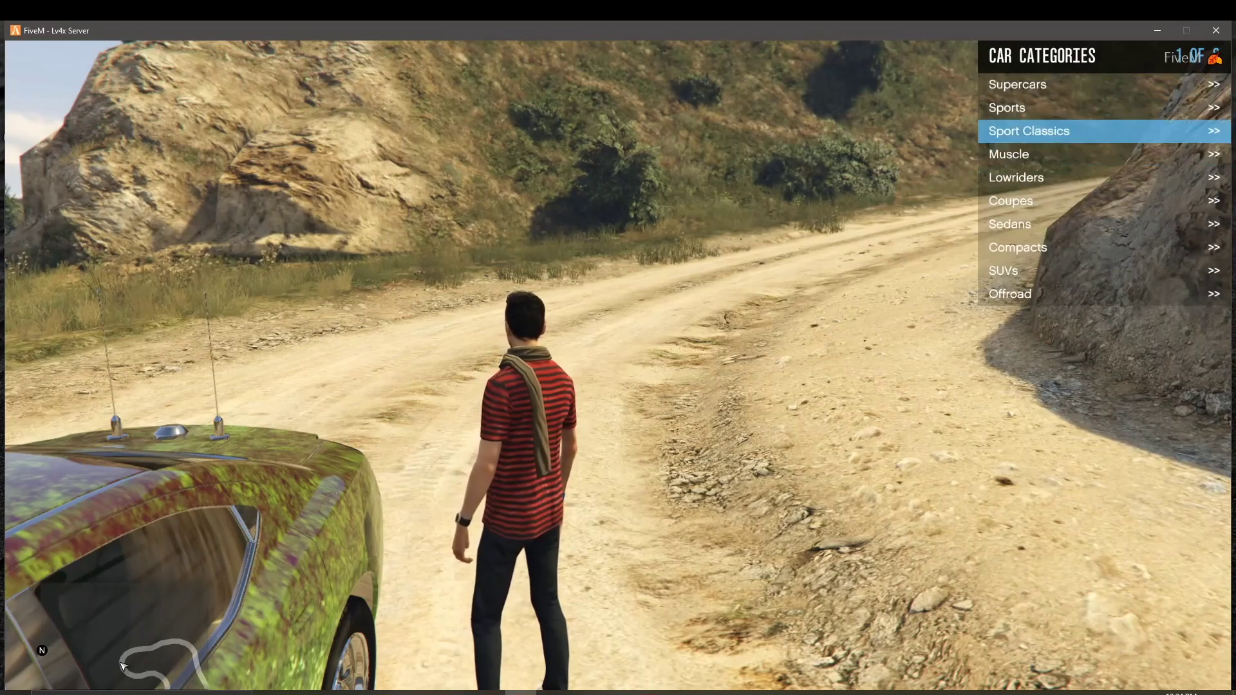
key("Down")
key("Down")
key("Down")
key("Down")
key("Down")
key("Down")
key("Down")
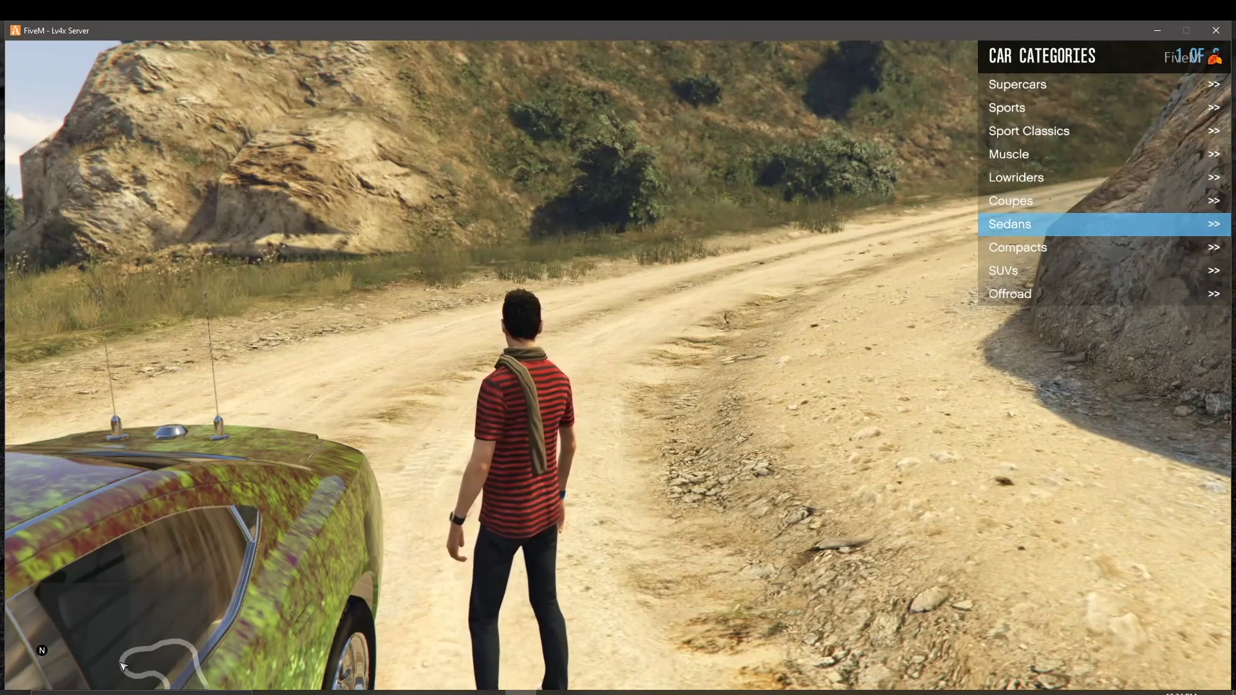
key("Return")
key("BackSpace")
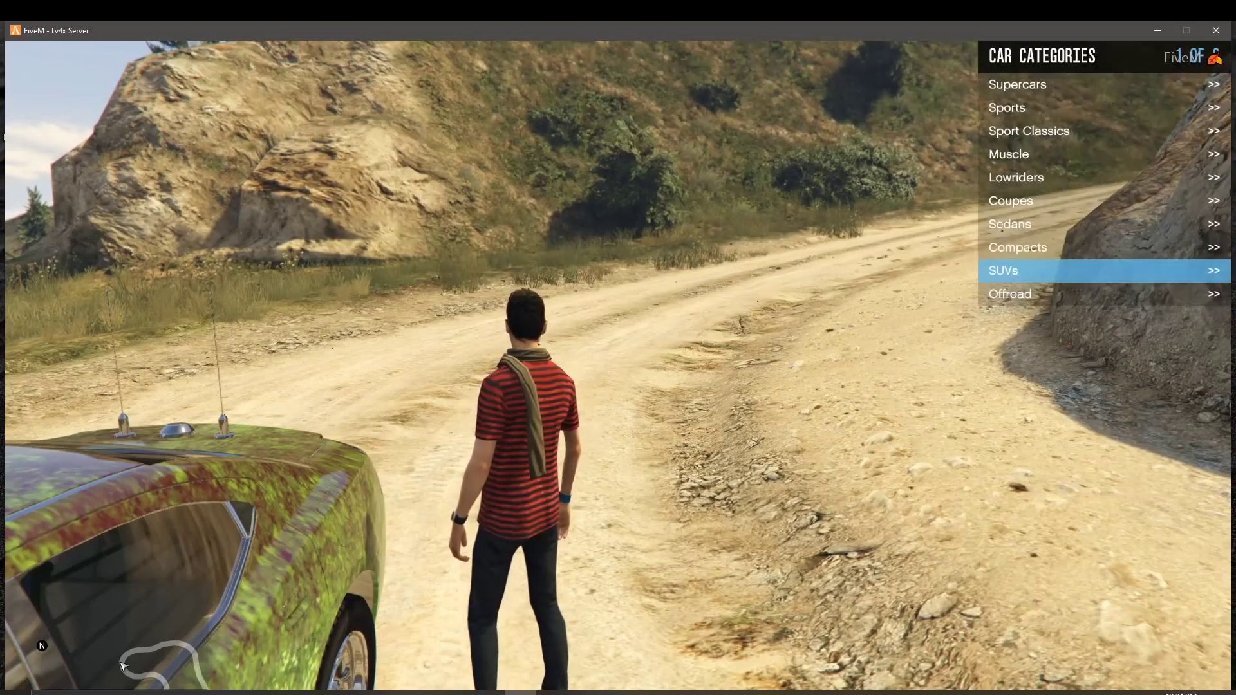
key("Up")
key("Up")
key("Down")
key("Return")
key("BackSpace")
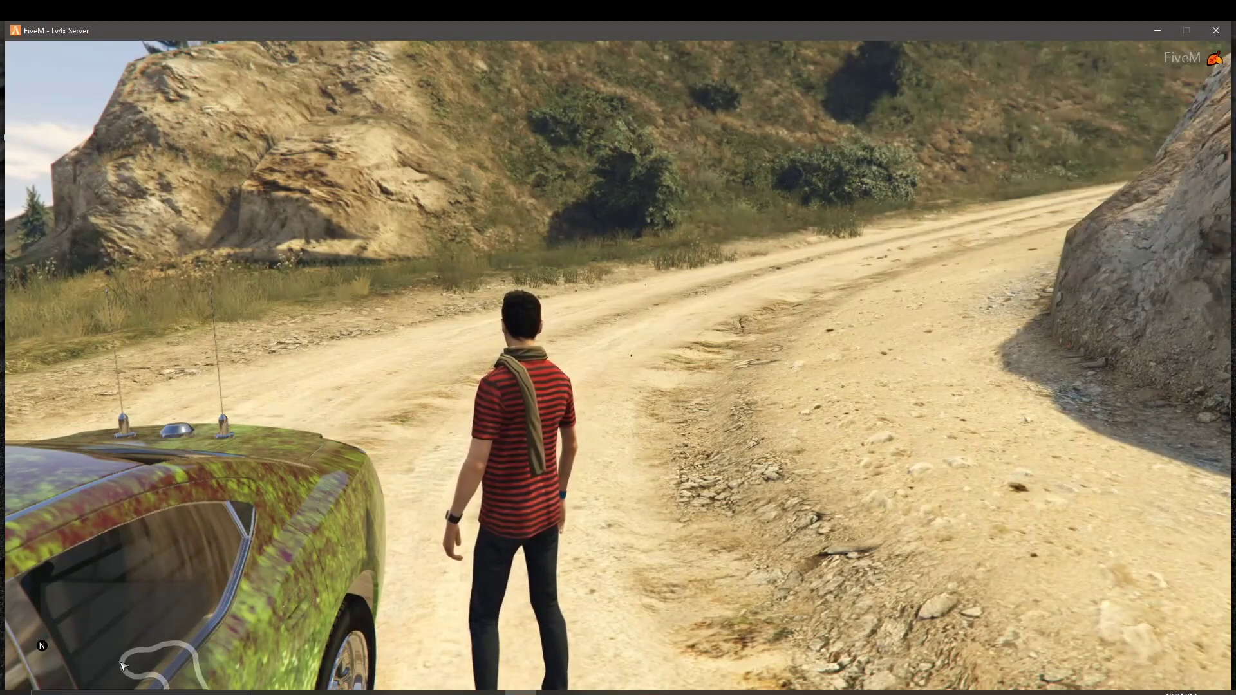
Step: Spawn the Karin Asterope from the Sedans list
key("Up")
key("Return")
key("Return")
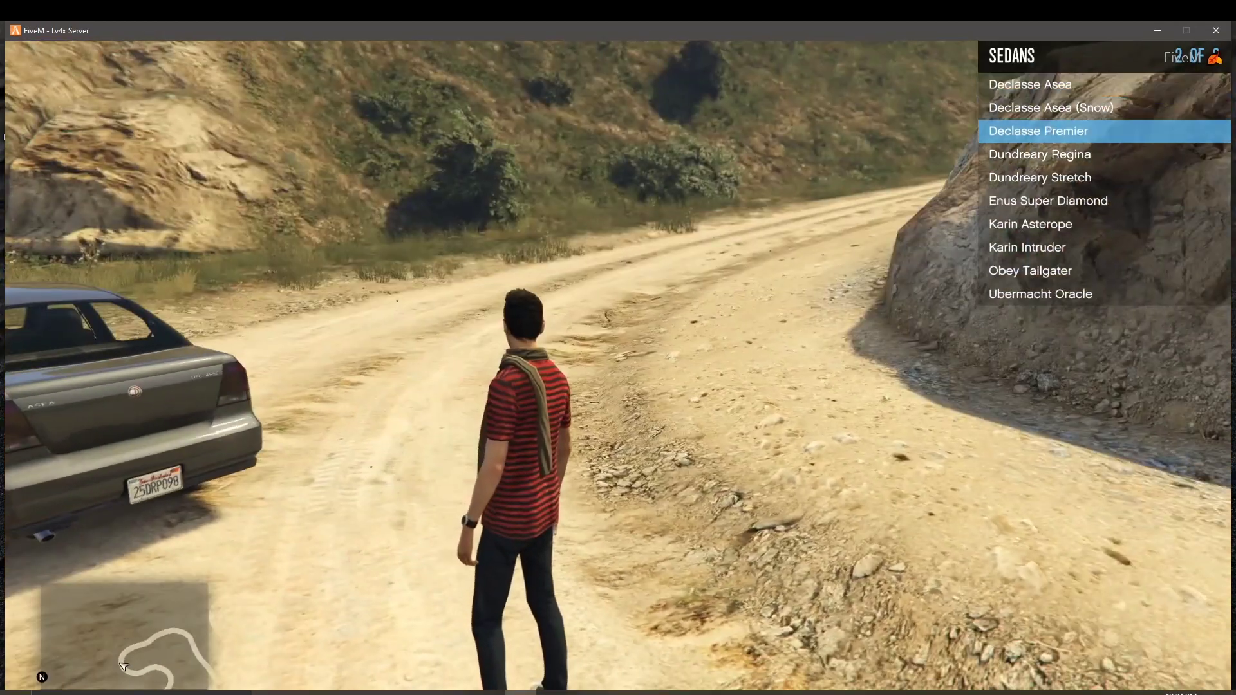
key("Down")
key("Down")
key("Down")
key("Down")
key("Return")
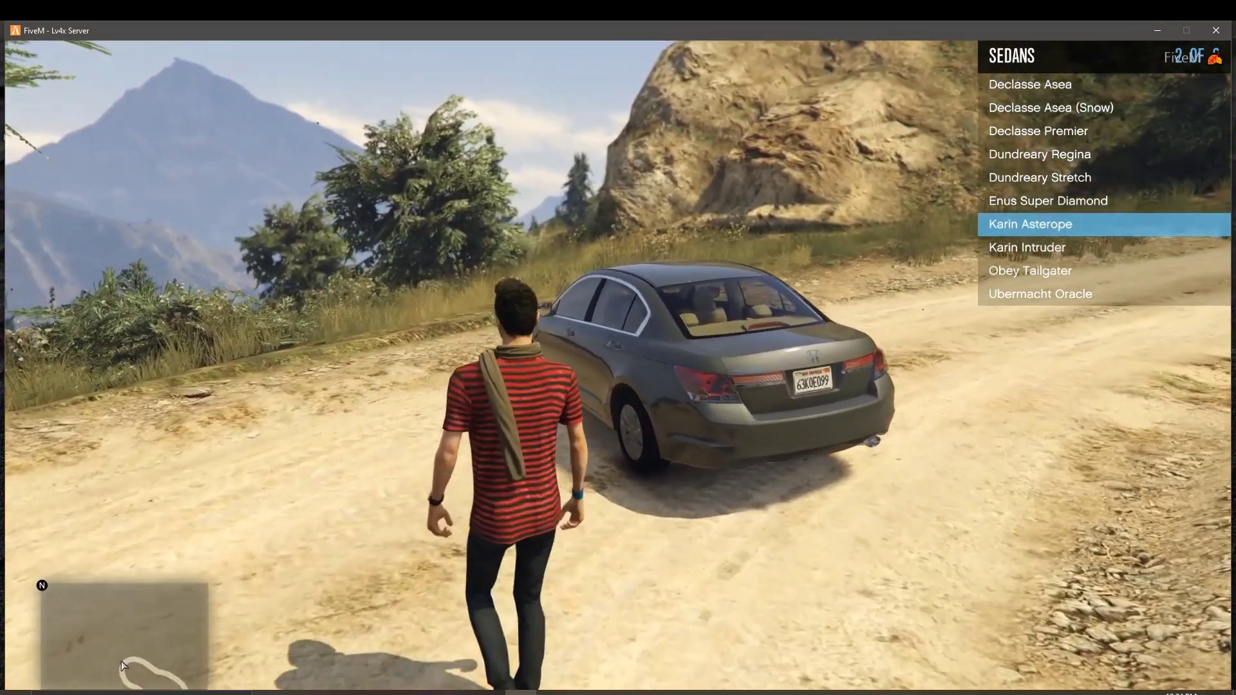
Step: Walk along the grey Asterope to its front to inspect it
key("w")
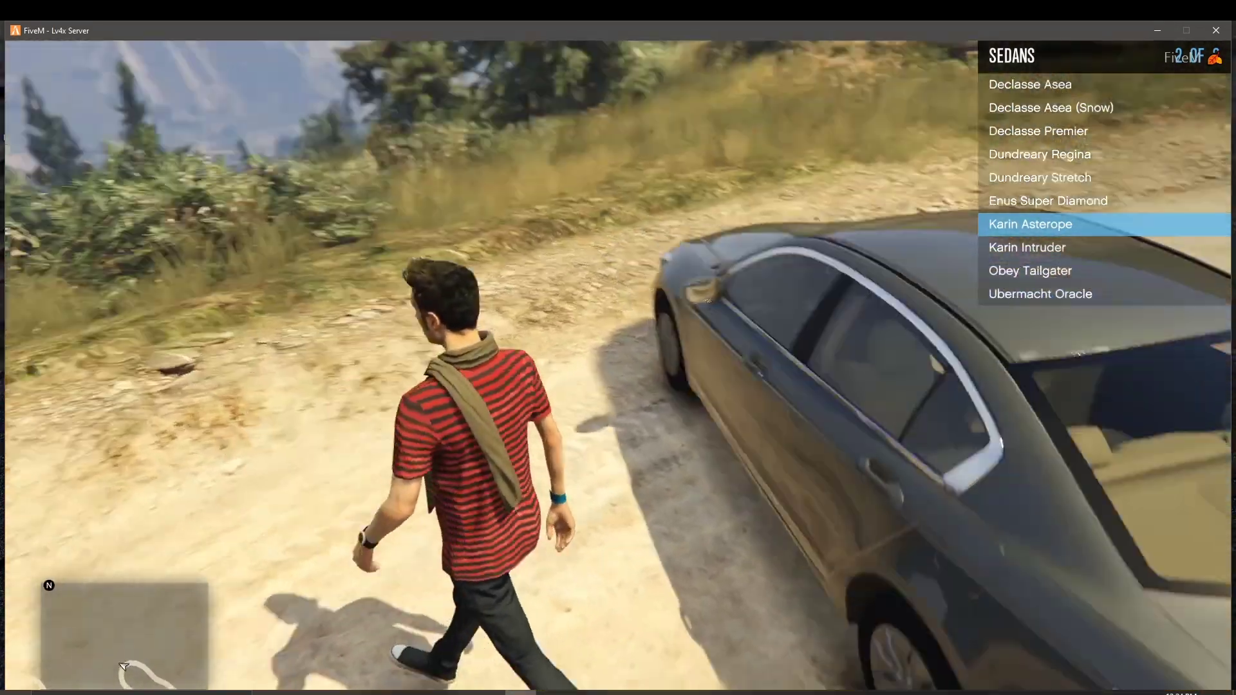
key("w")
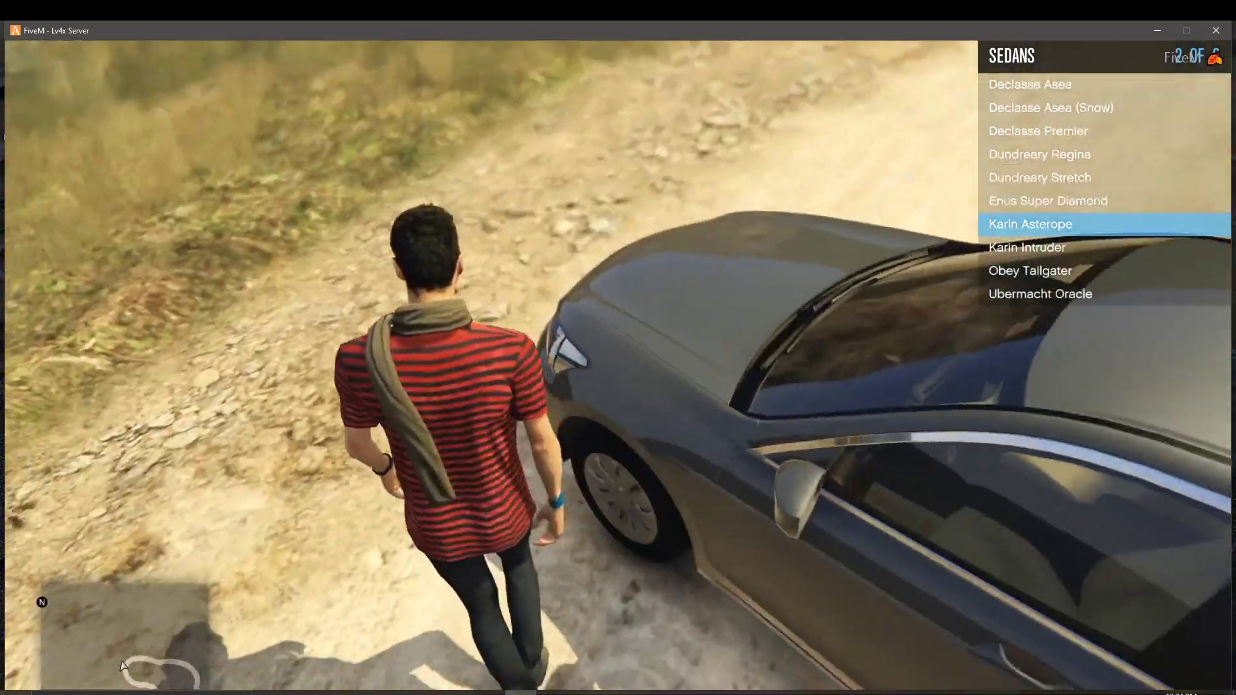
key("w")
key("w")
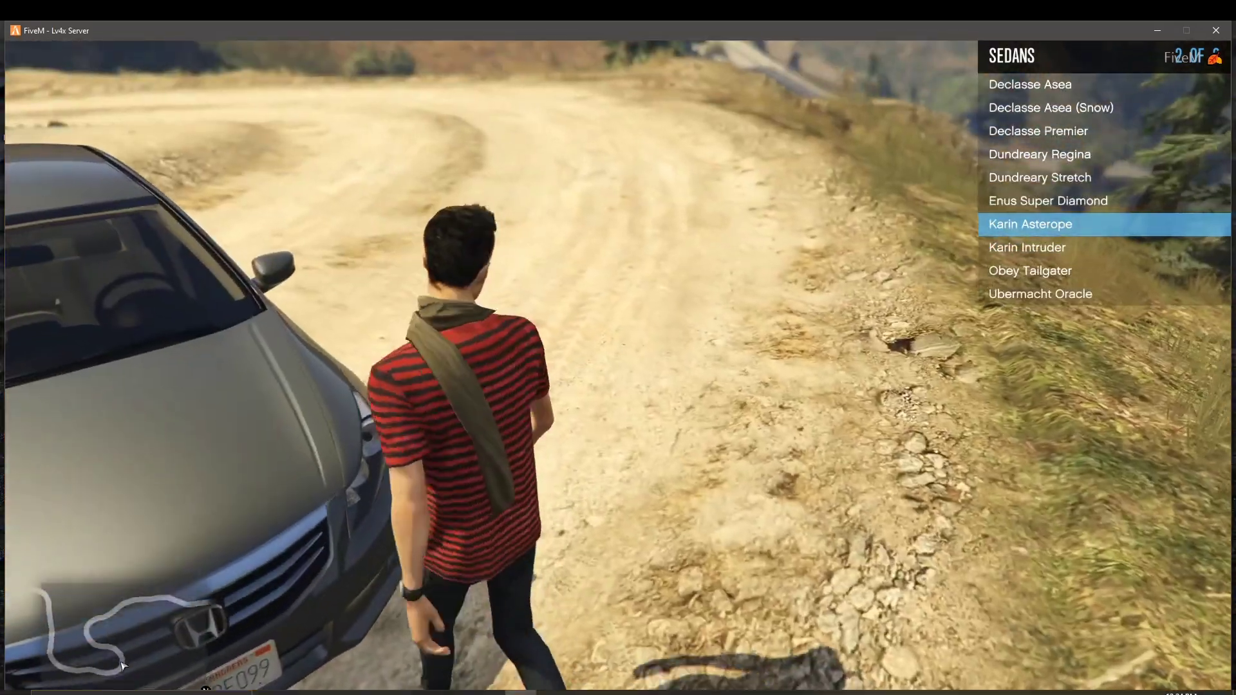
key("w")
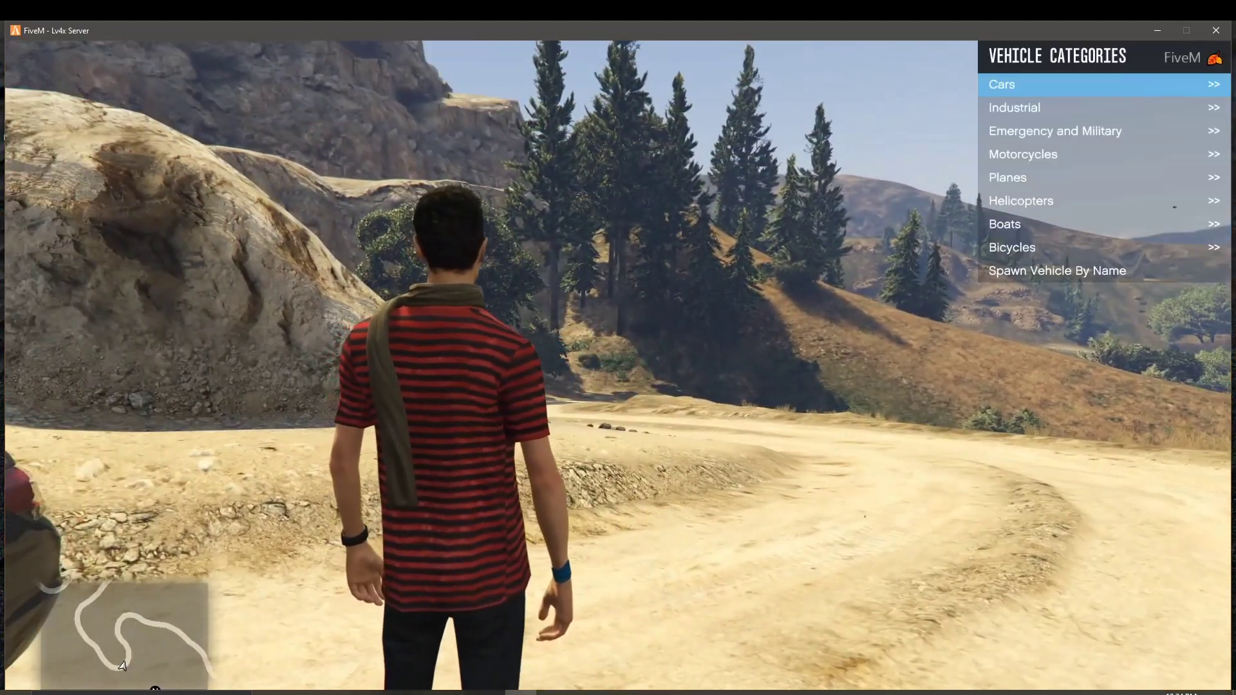
Step: Back out of Vehicle Categories to the Vehicle Options menu
key("Down")
key("Down")
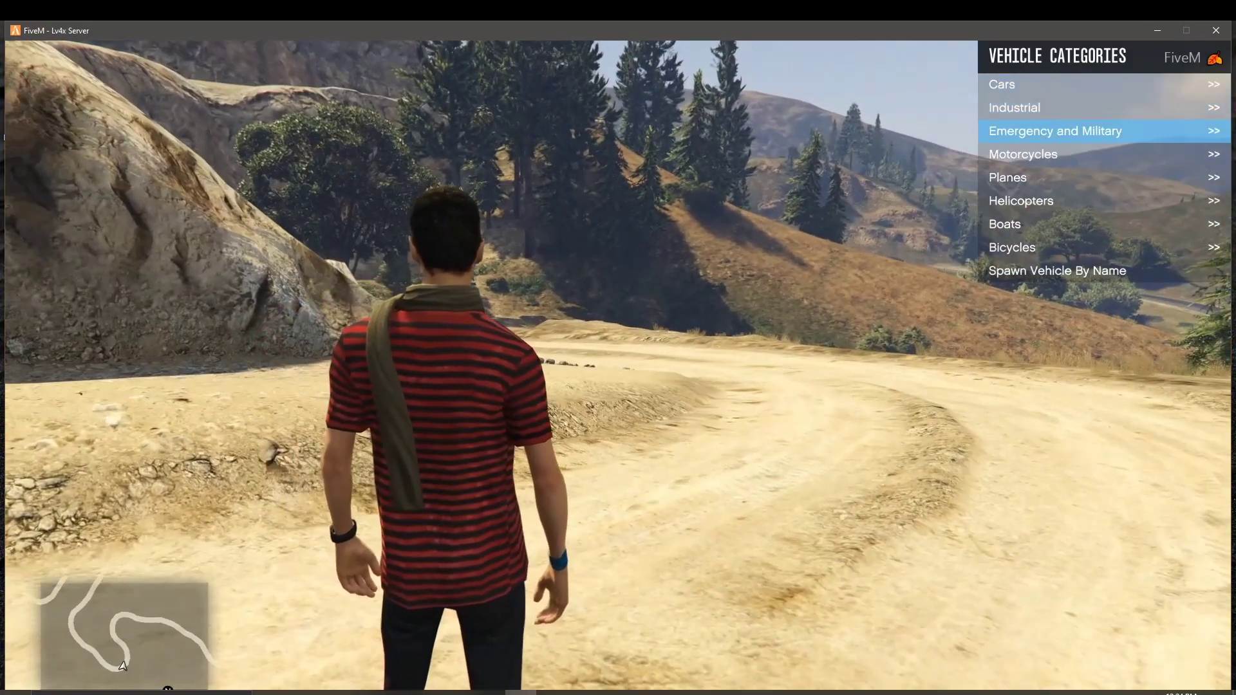
key("BackSpace")
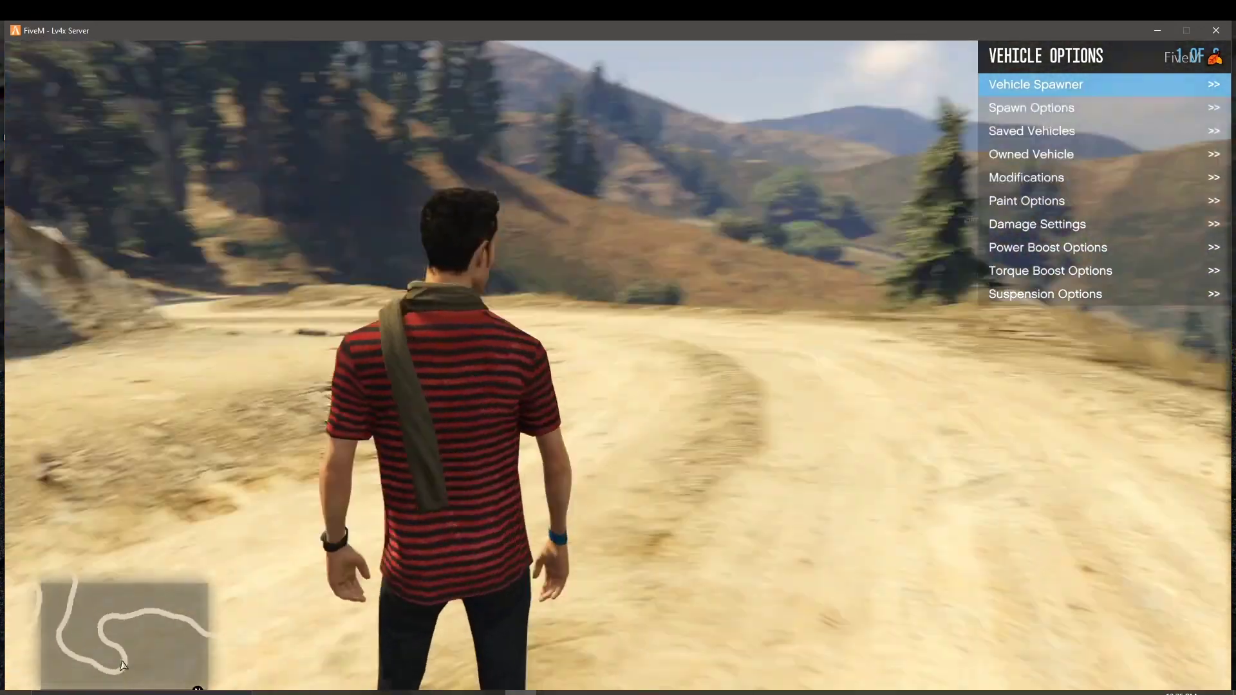
Step: Disconnect from the server through the pause menu's GAME options and minimize FiveM
key("Escape")
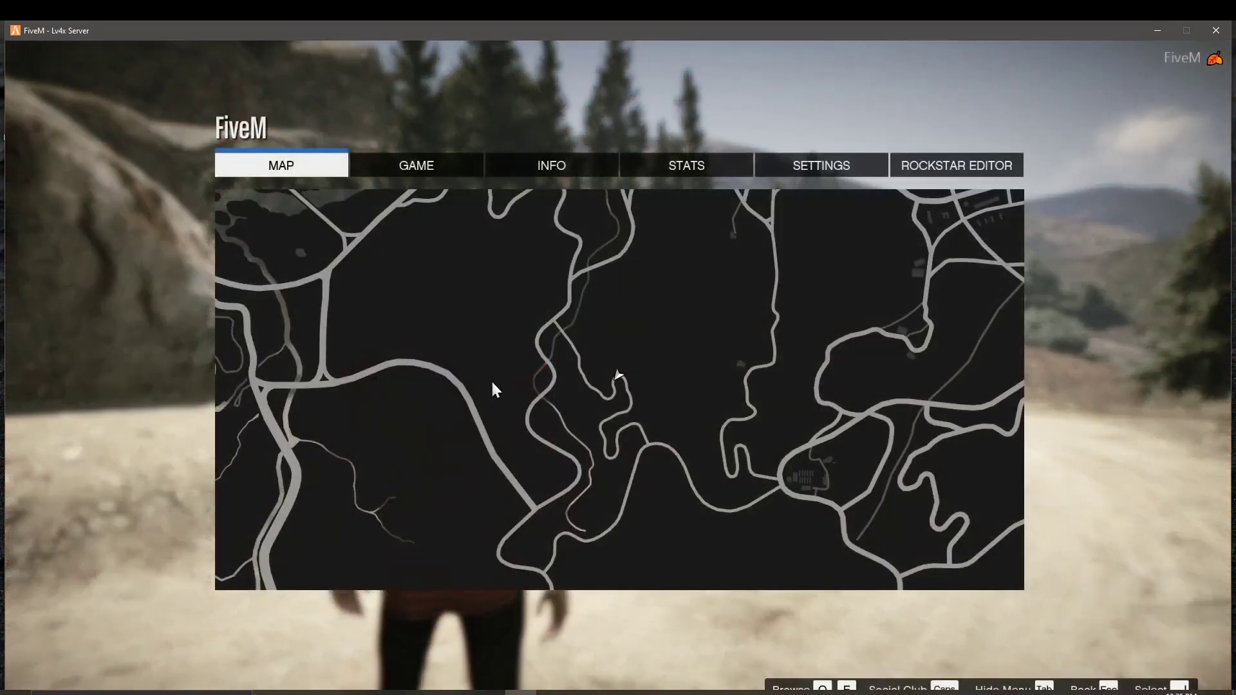
left_click(454, 168)
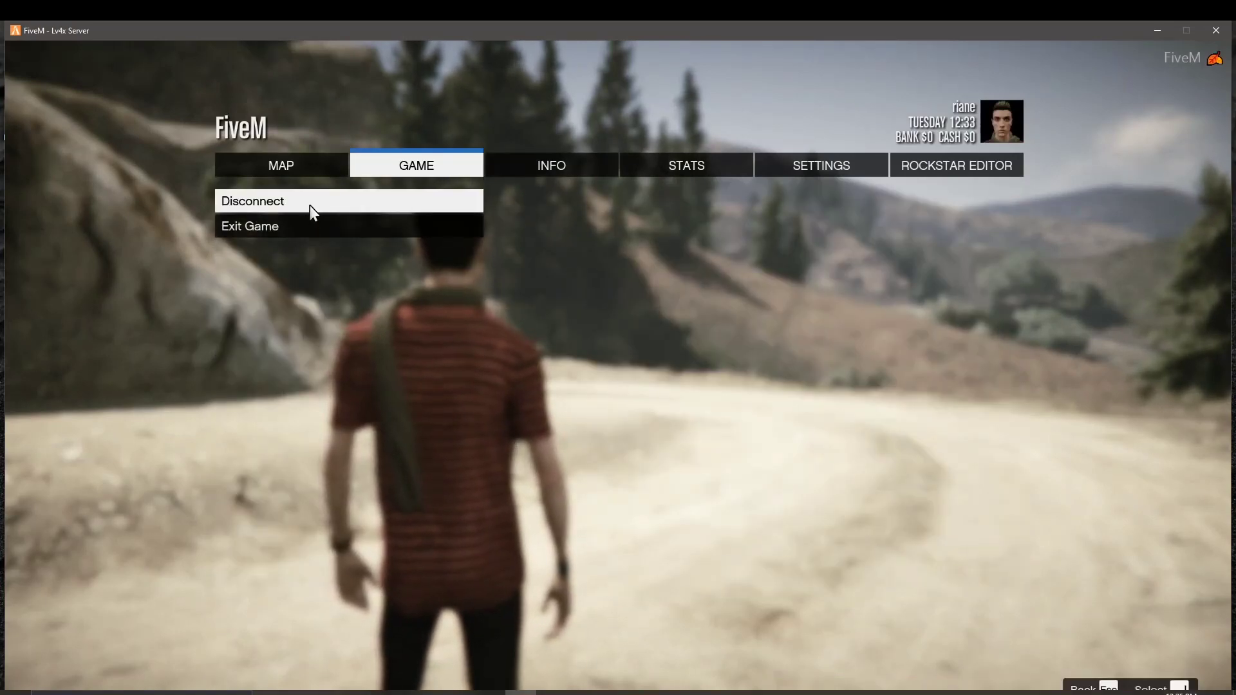
left_click(328, 203)
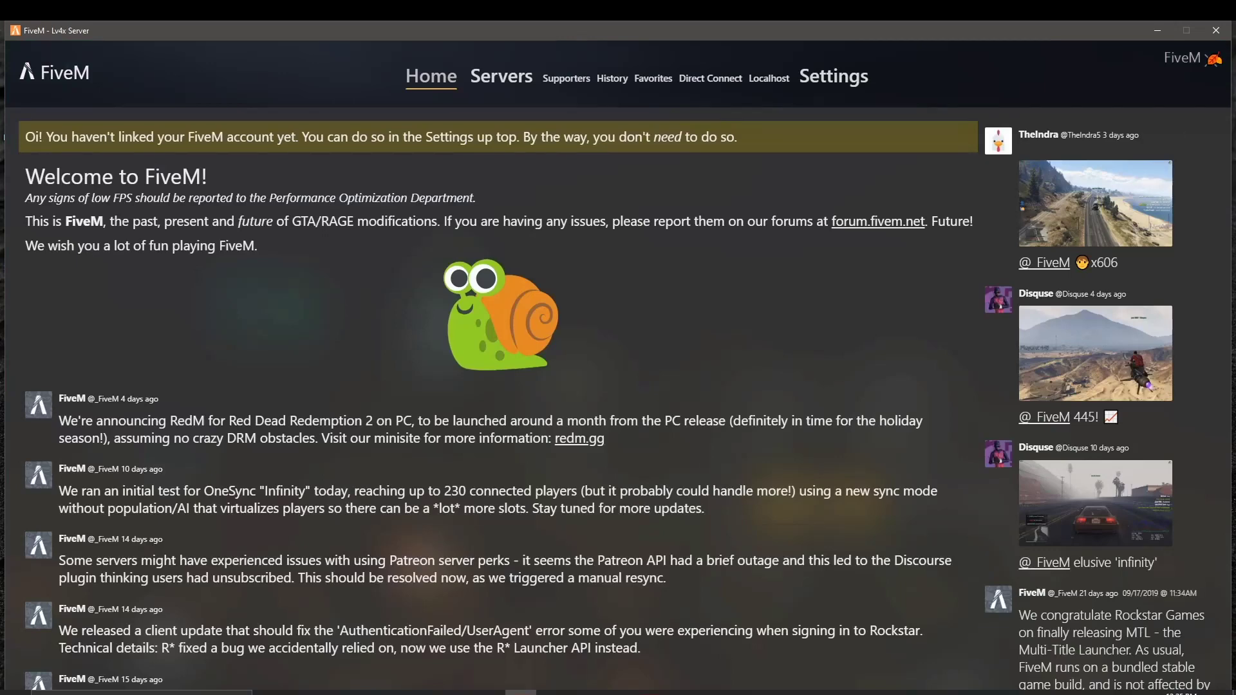
left_click(1156, 37)
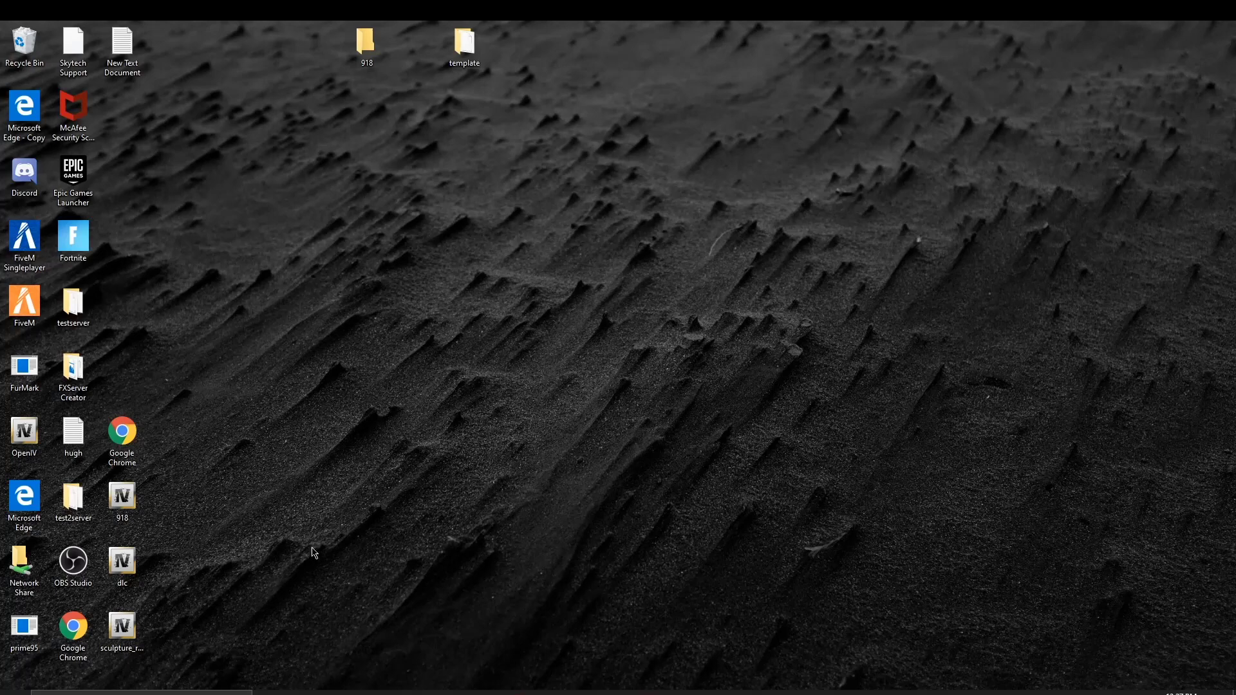
Step: Open resources > [vehicles] > srt392chall > stream in the testserver folder
left_click(363, 693)
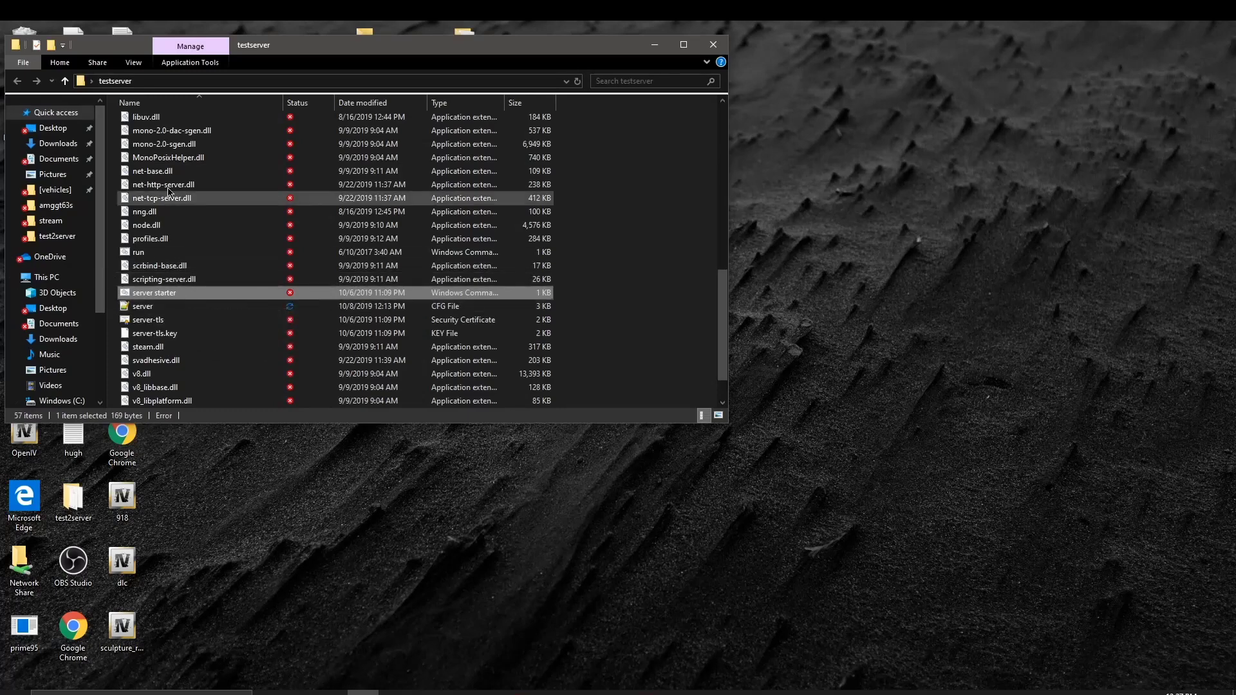
scroll(277, 212, "up", 10)
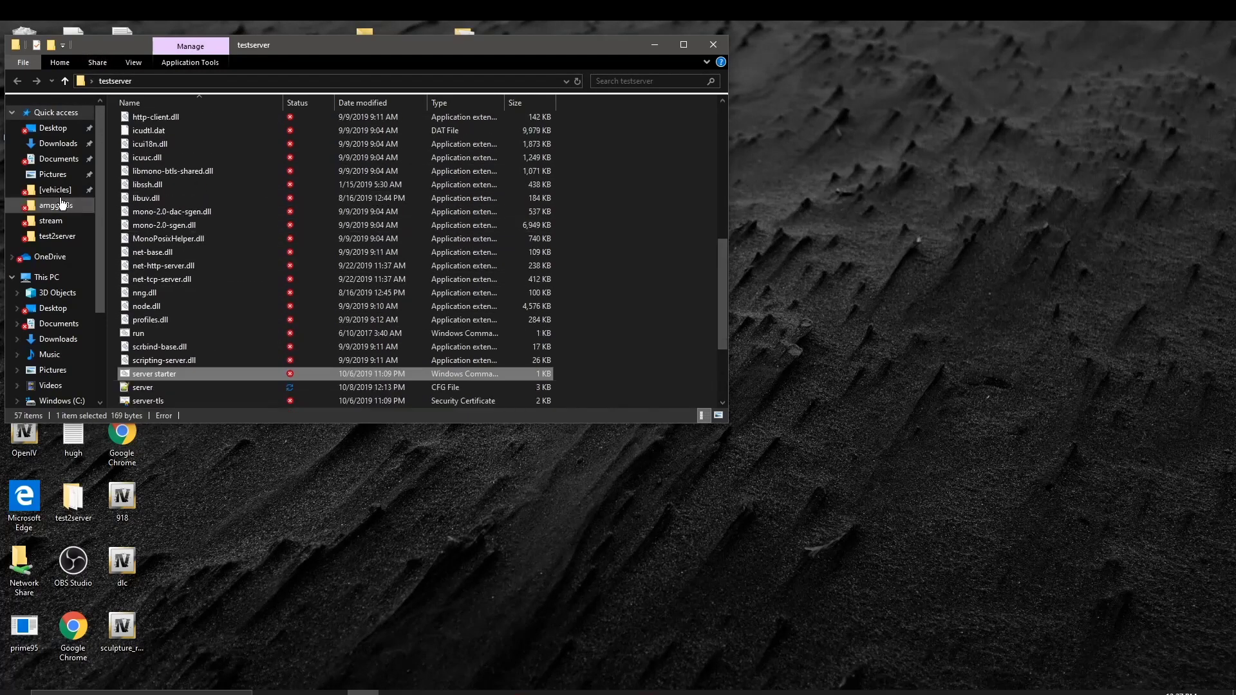
double_click(219, 162)
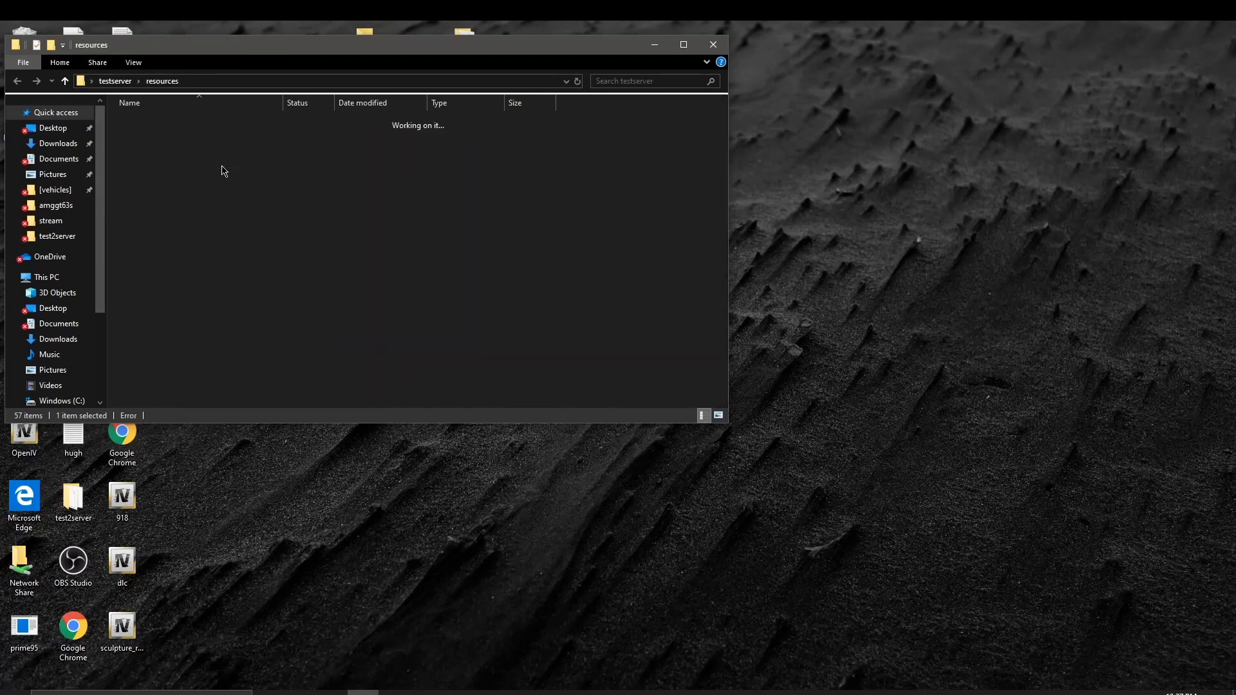
double_click(186, 206)
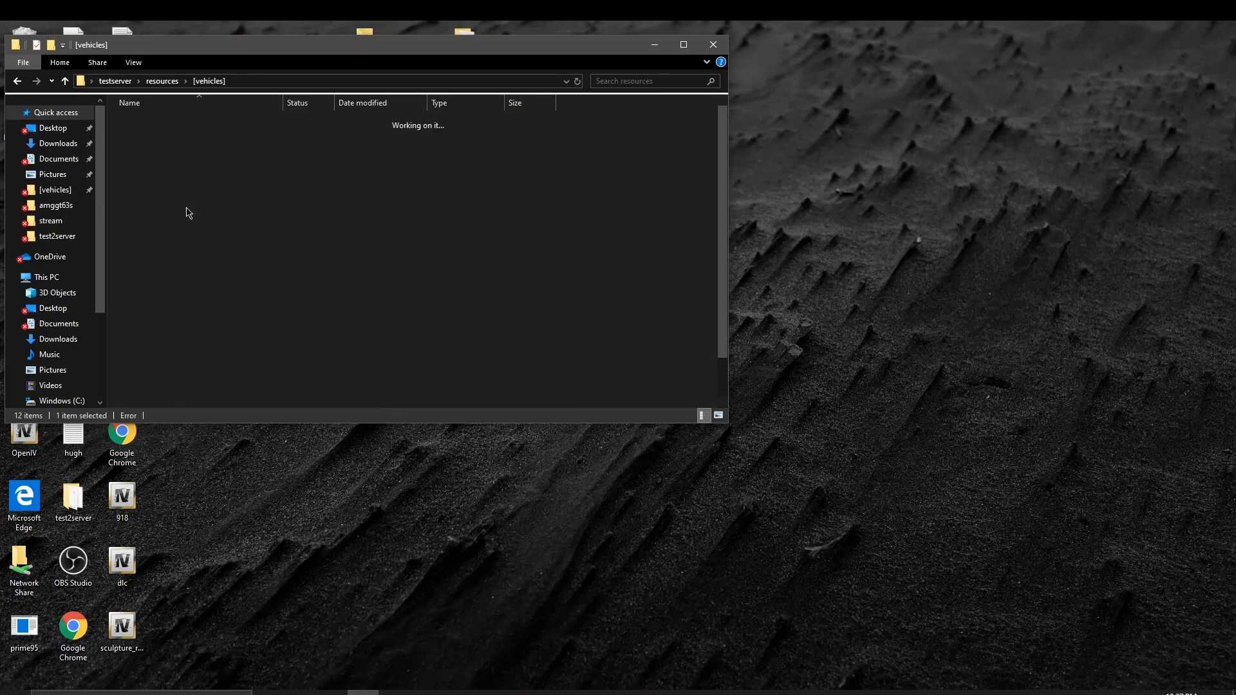
scroll(171, 256, "down", 2)
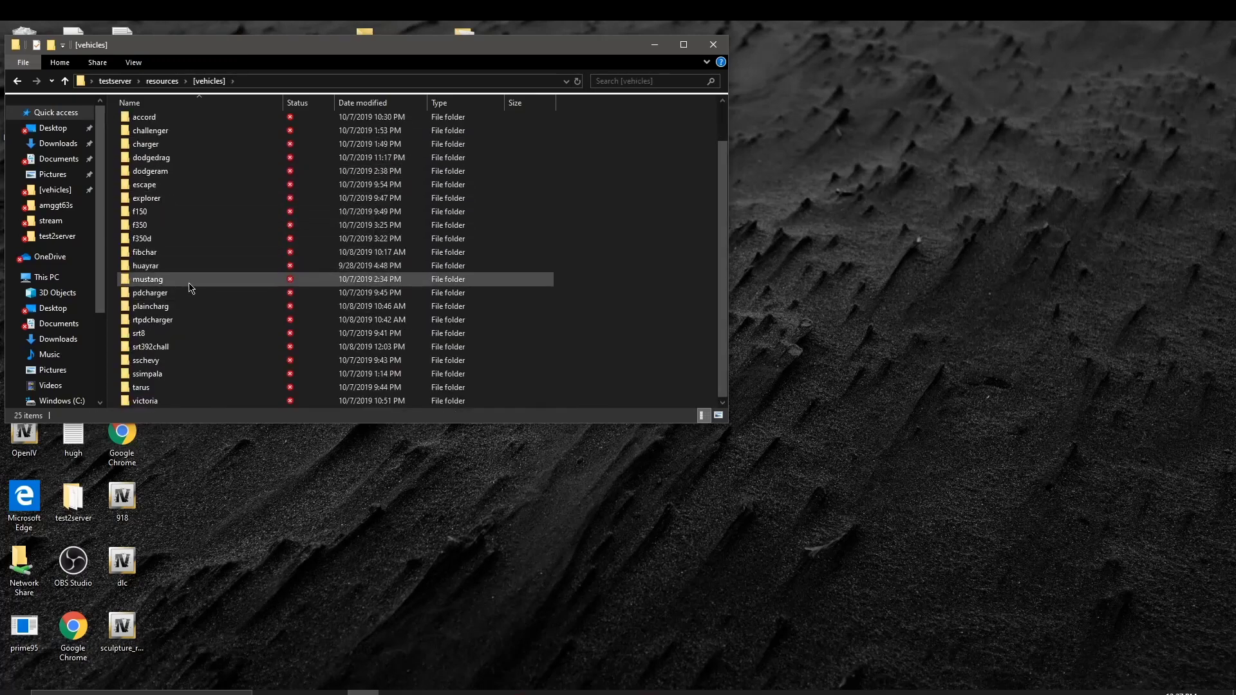
double_click(182, 348)
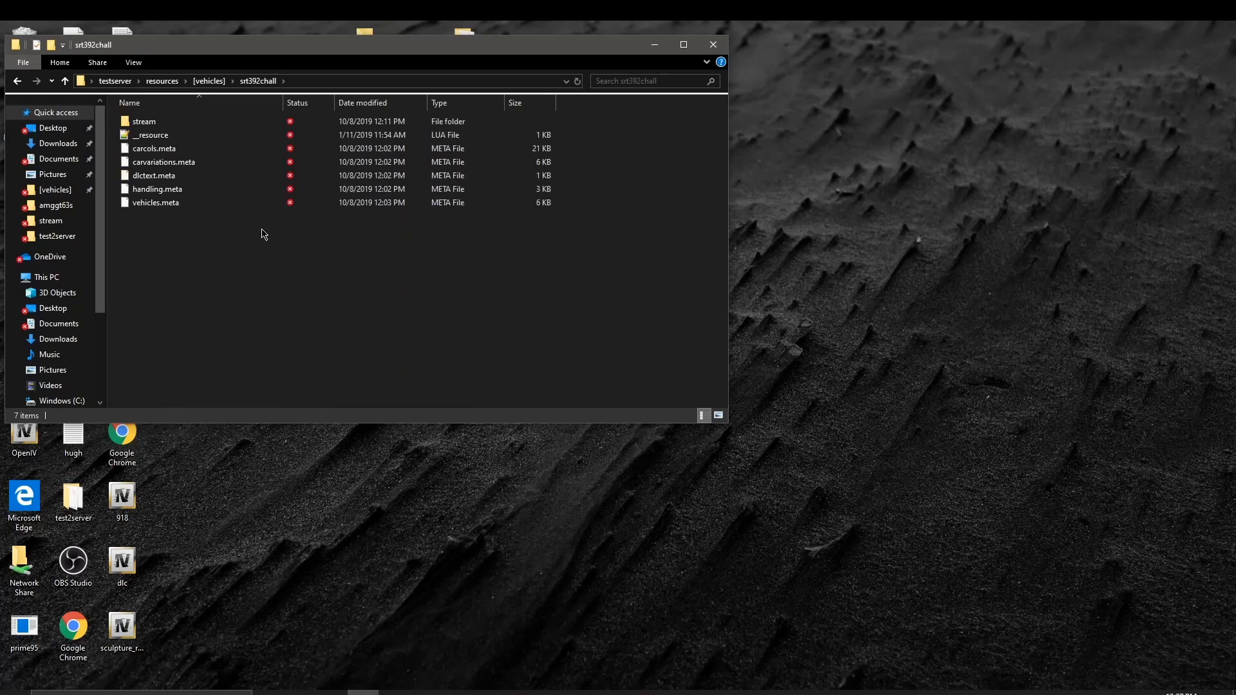
double_click(226, 128)
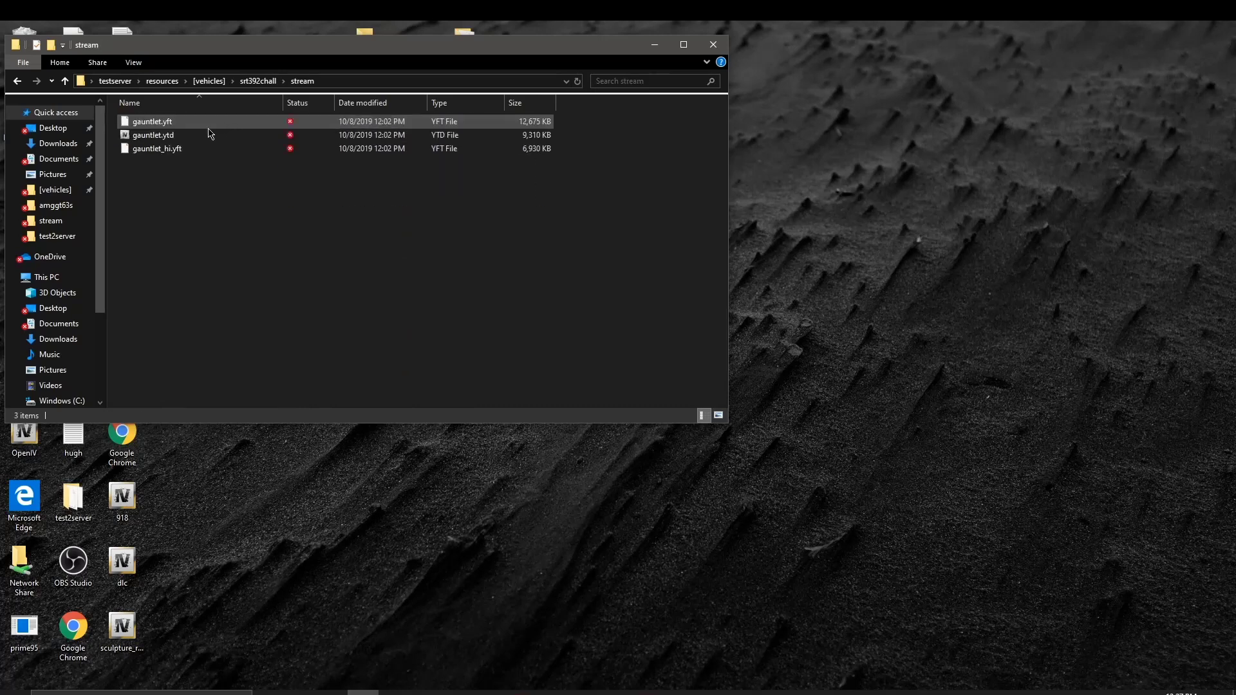
left_click(161, 150)
double_click(159, 154)
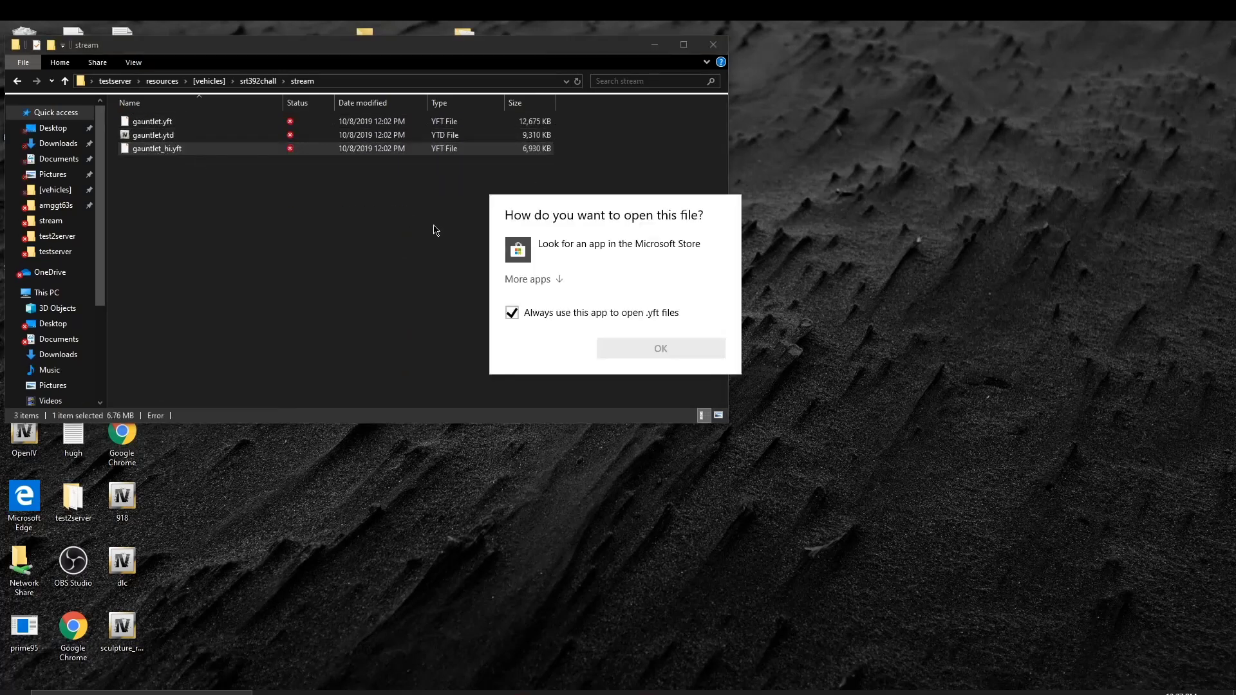
key("Escape")
Step: Rename gauntlet_hi.yft to 392_hi.yft
left_click(150, 147)
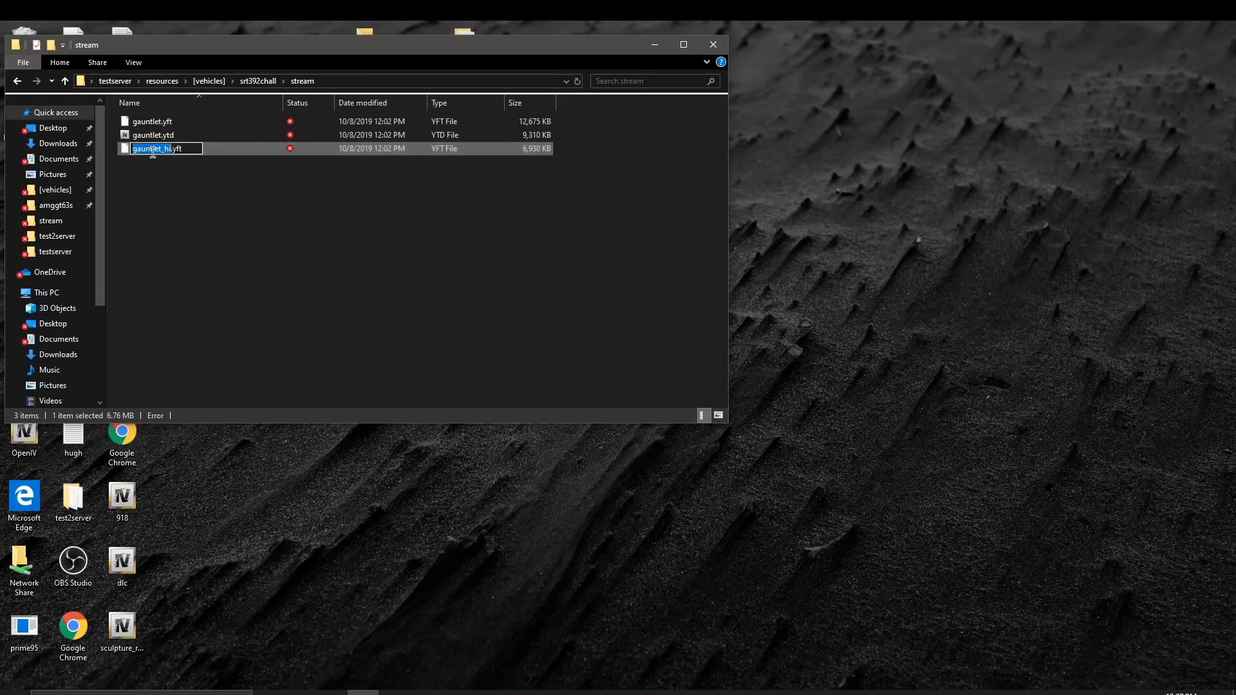
key("BackSpace")
type("392_hi")
key("Return")
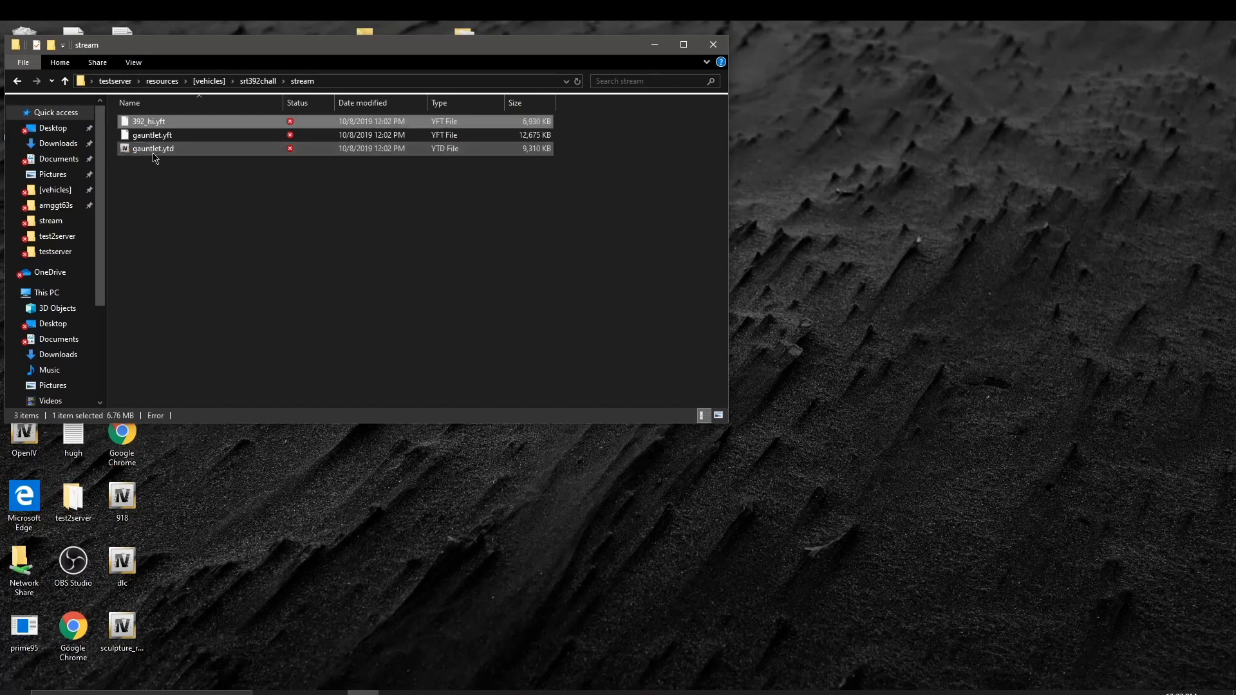
Step: Rename gauntlet.ytd to 392.ytd
left_click(147, 153)
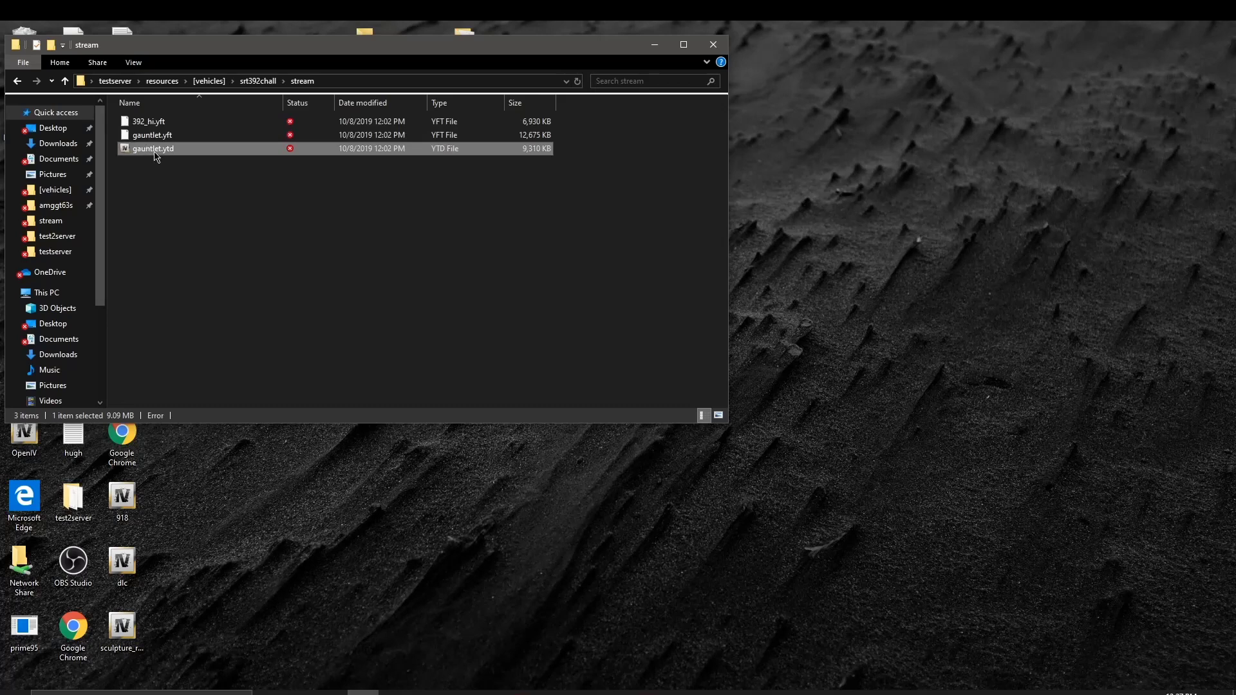
left_click(155, 154)
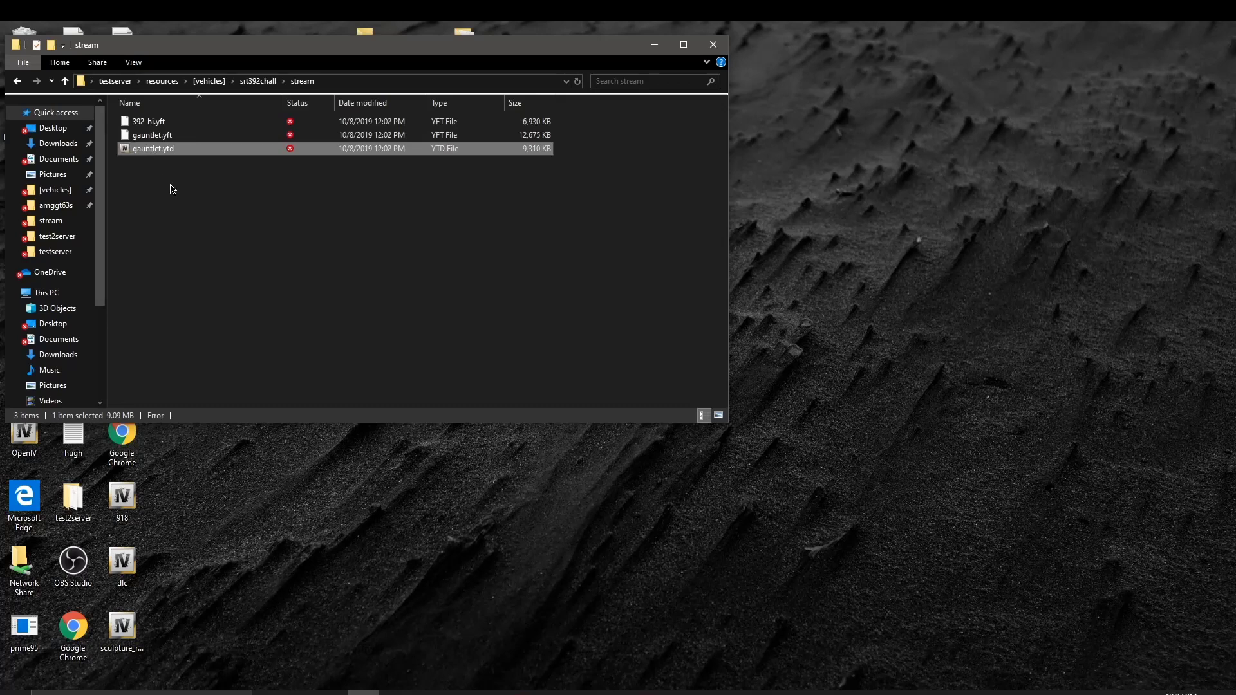
left_click(161, 150)
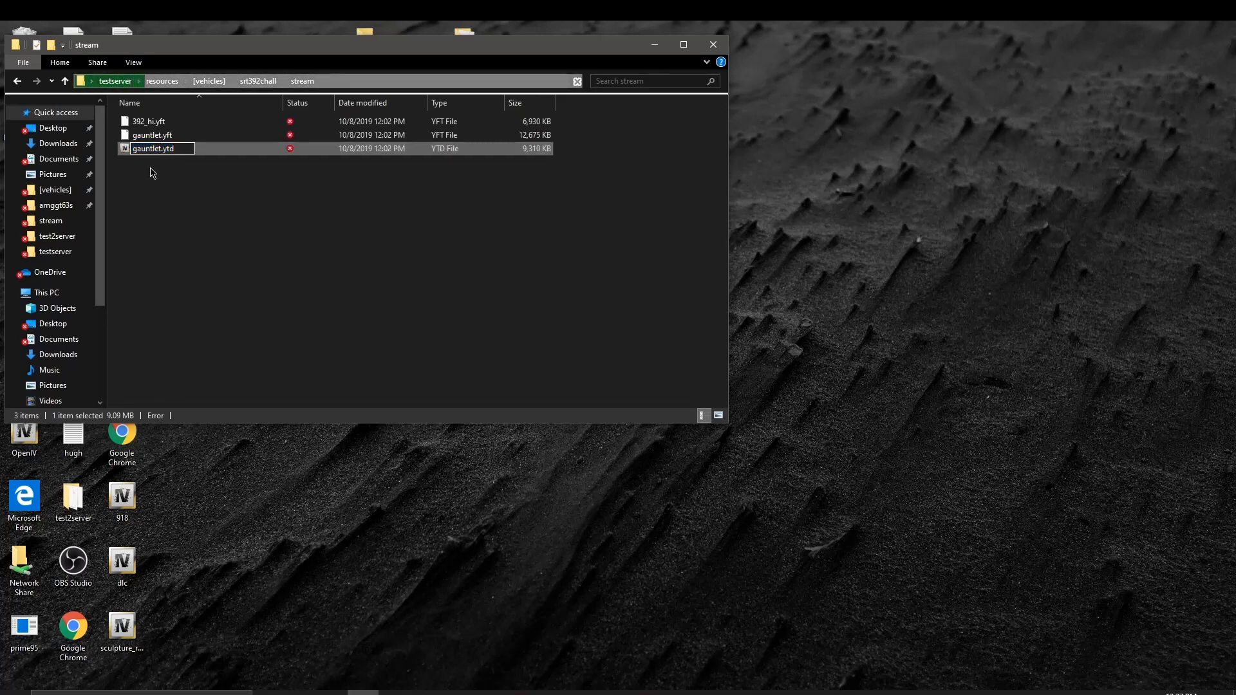
key("ctrl+a")
key("BackSpace")
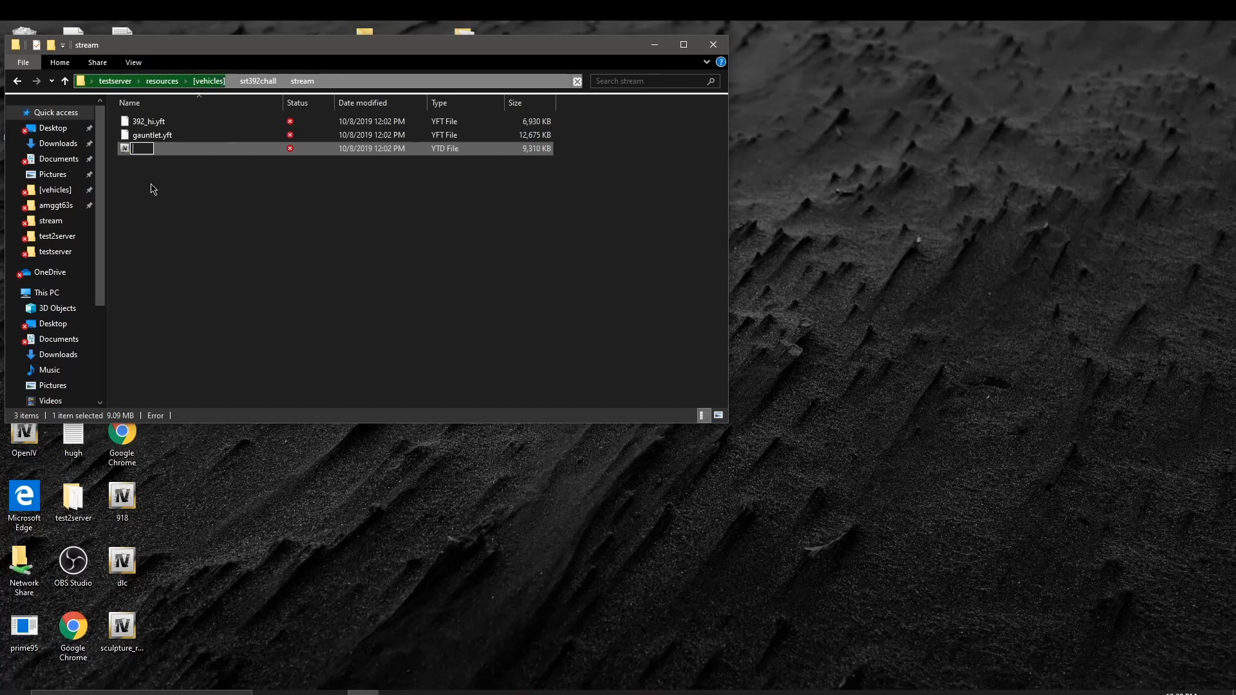
type("392")
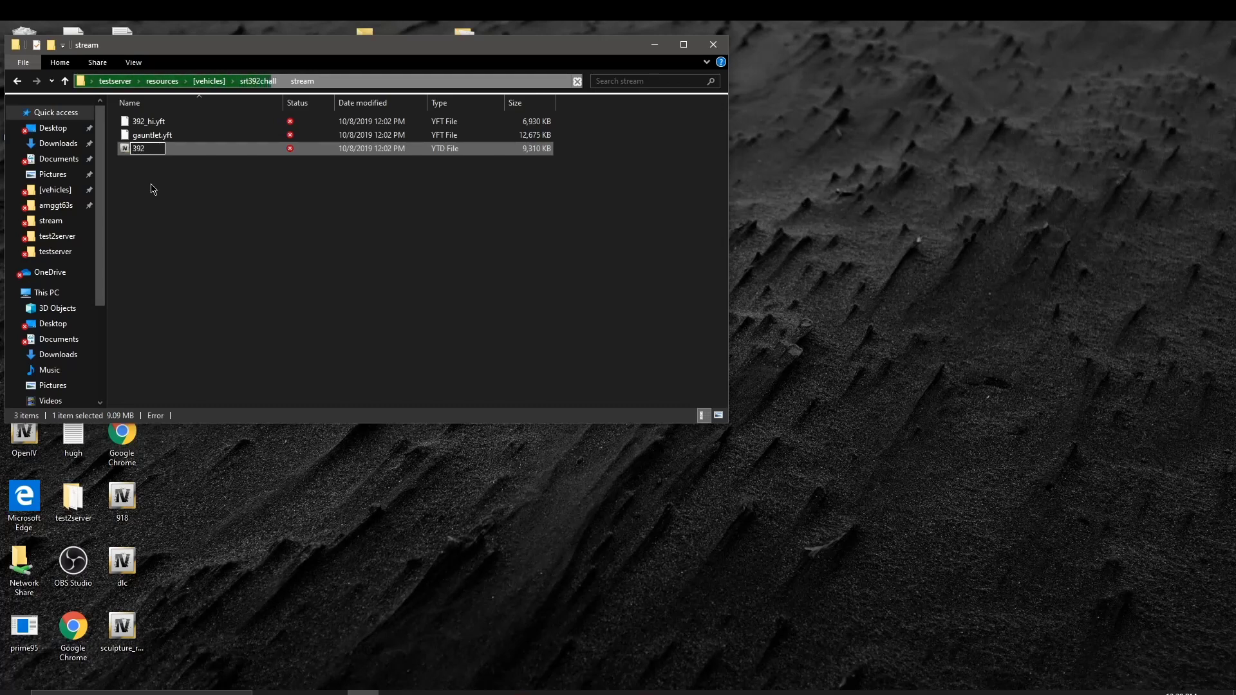
type(".ytd")
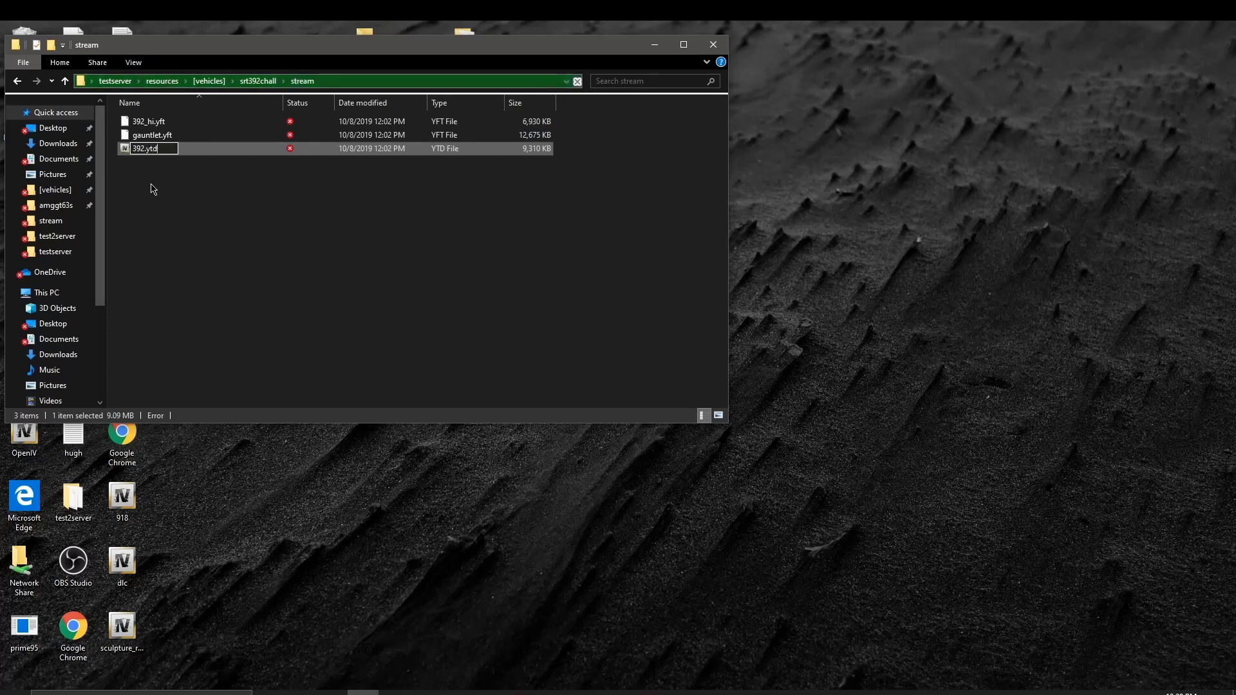
key("Return")
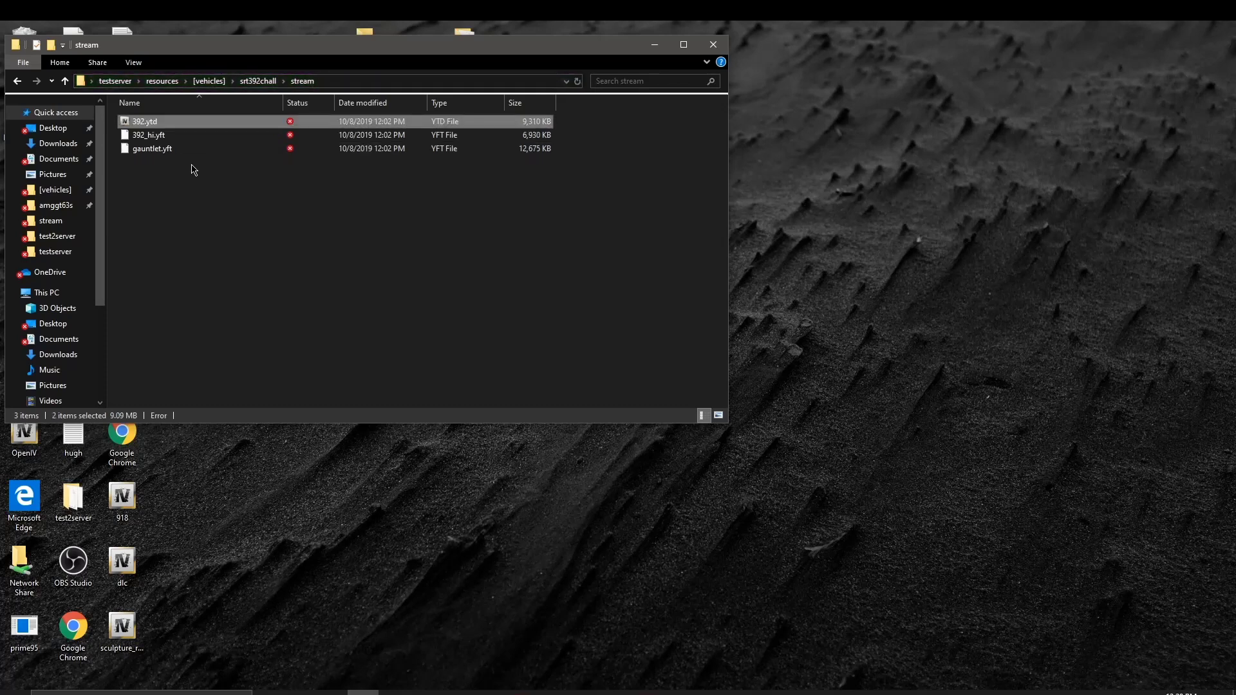
Step: Rename gauntlet.yft to 392.yft, then go back up and close the folder window
left_click(161, 149)
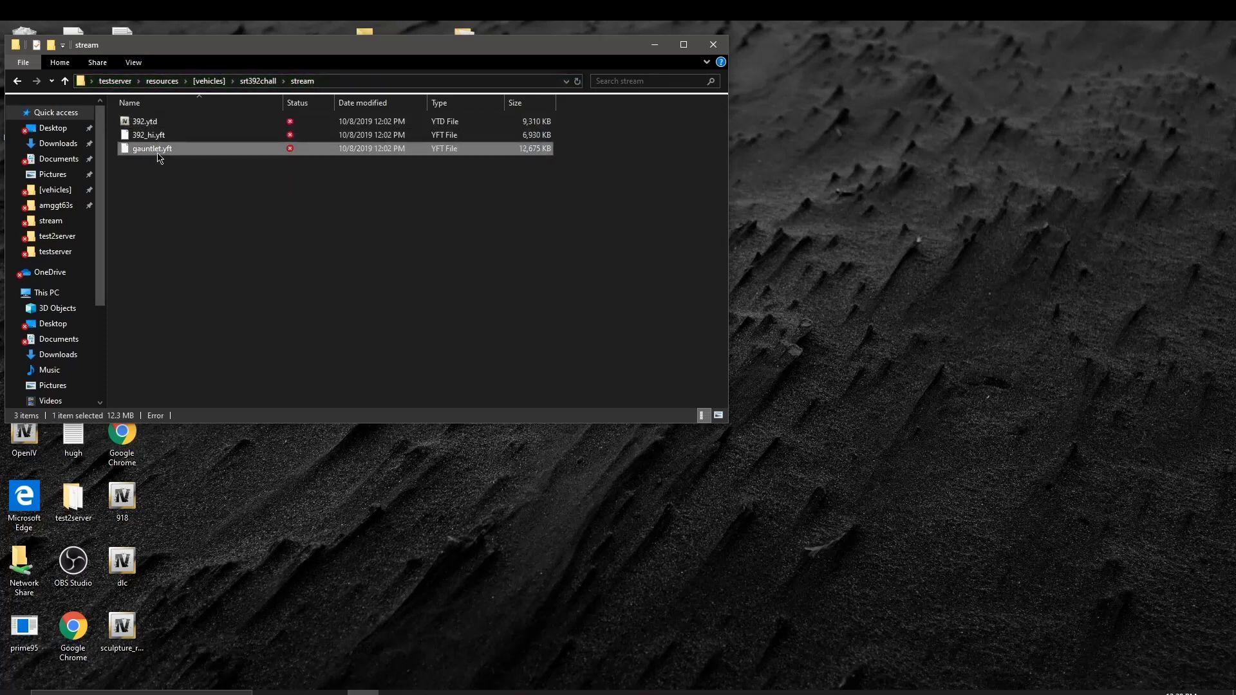
left_click(159, 149)
key("BackSpace")
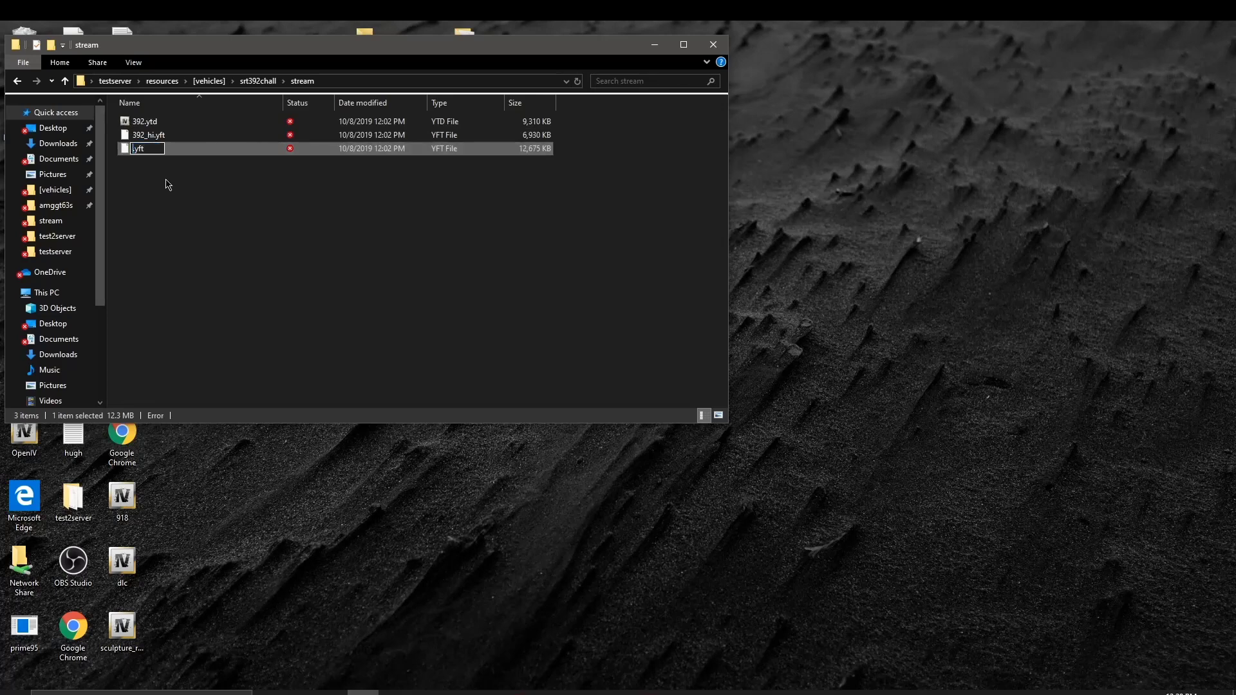
type("39")
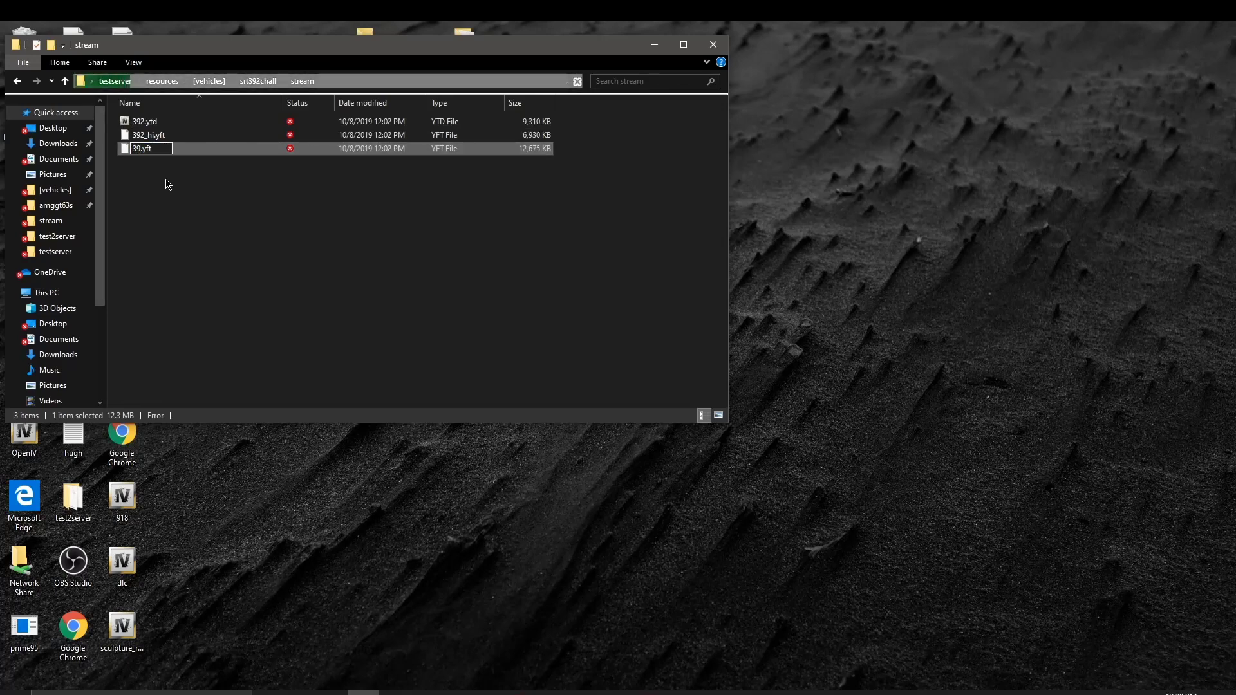
type("2")
key("Return")
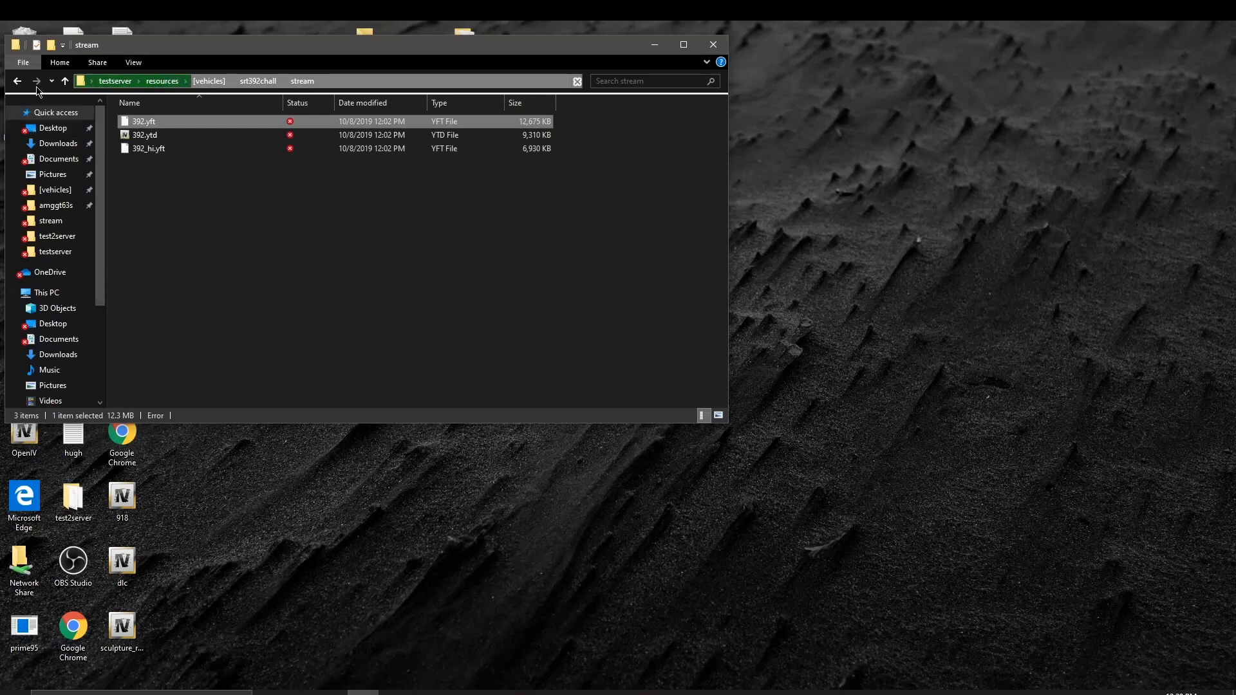
left_click(18, 80)
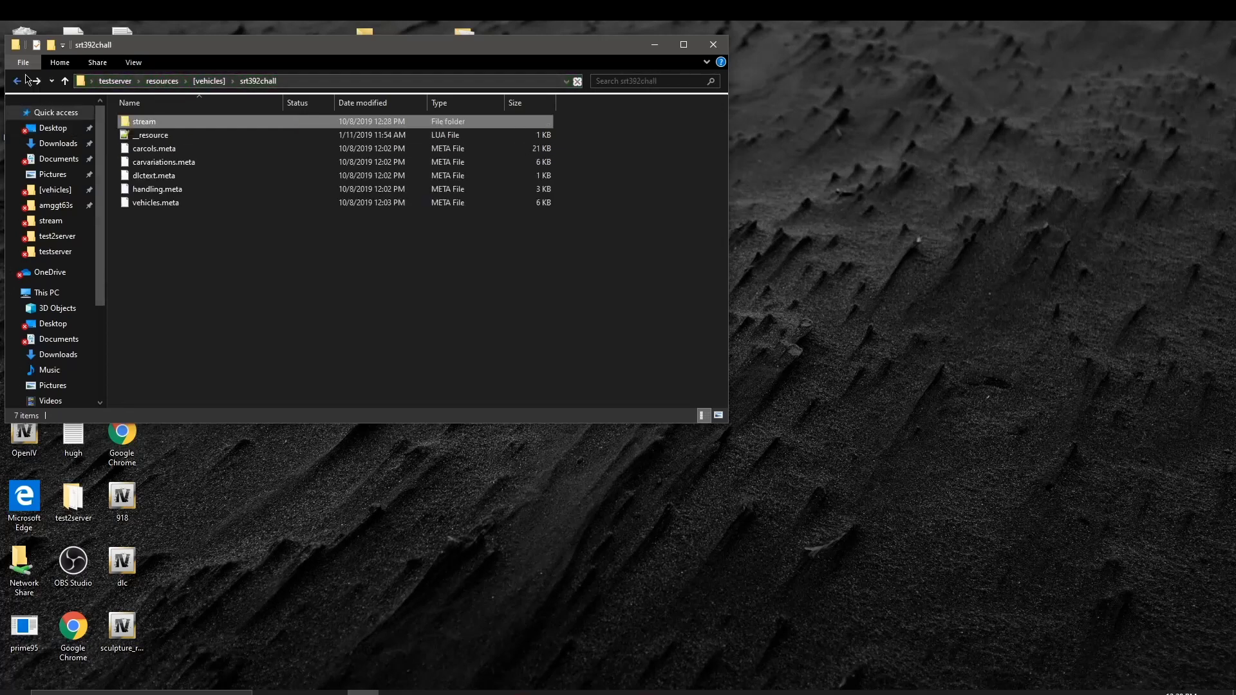
left_click(713, 44)
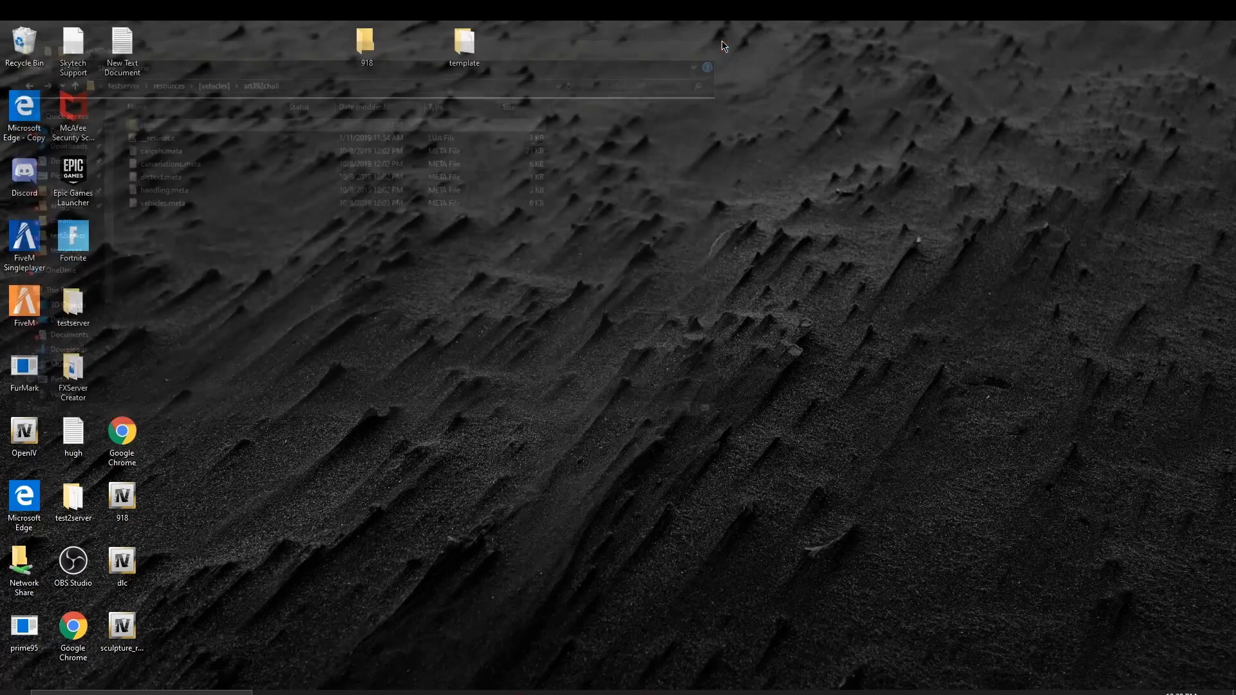
Step: Minimize FiveM and close the running server console to stop the server
left_click(521, 692)
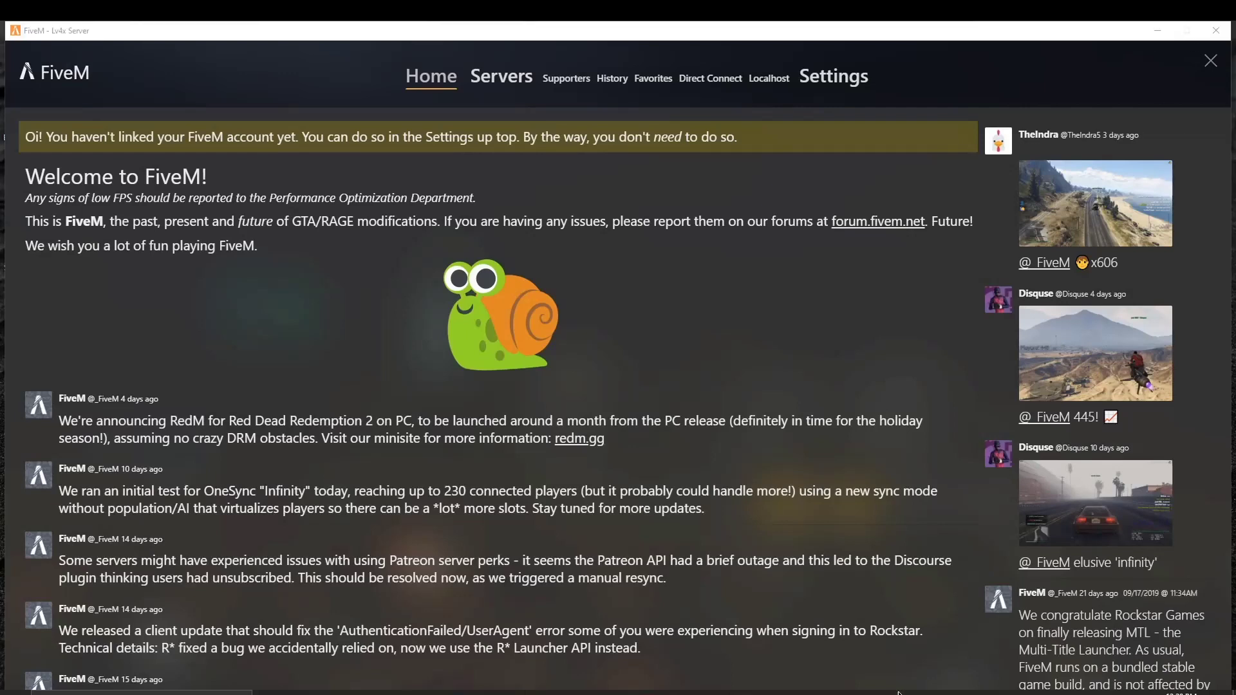
left_click(1175, 30)
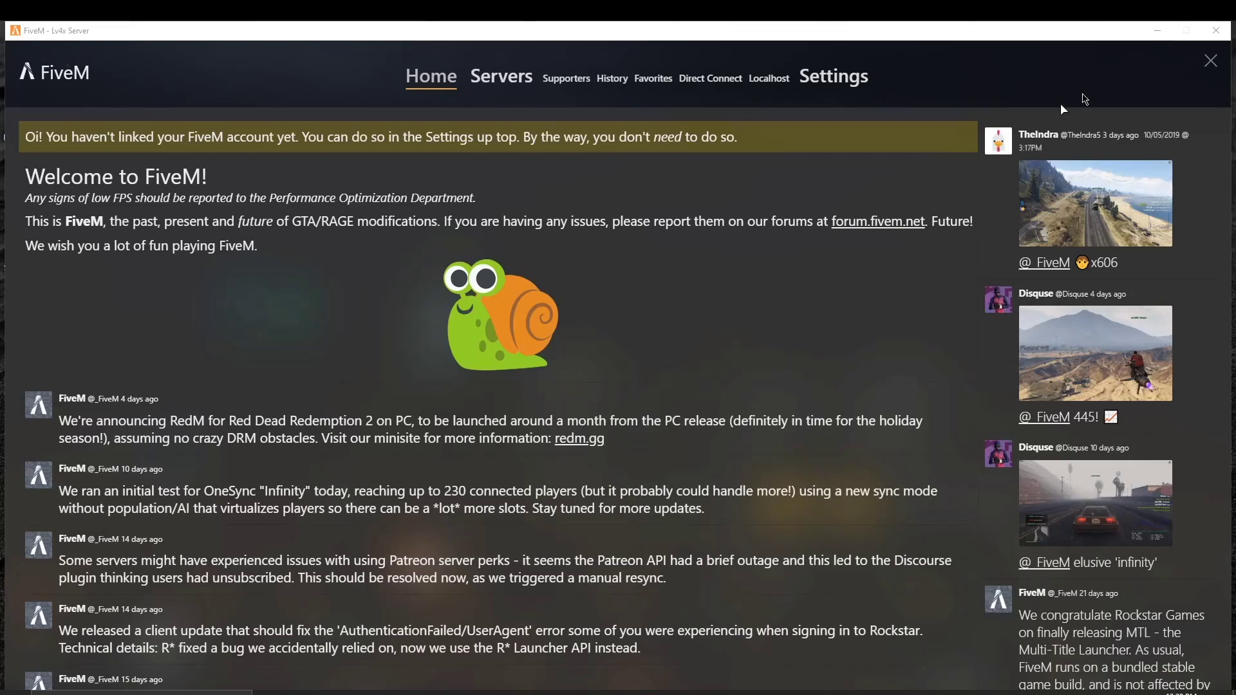
left_click(1146, 37)
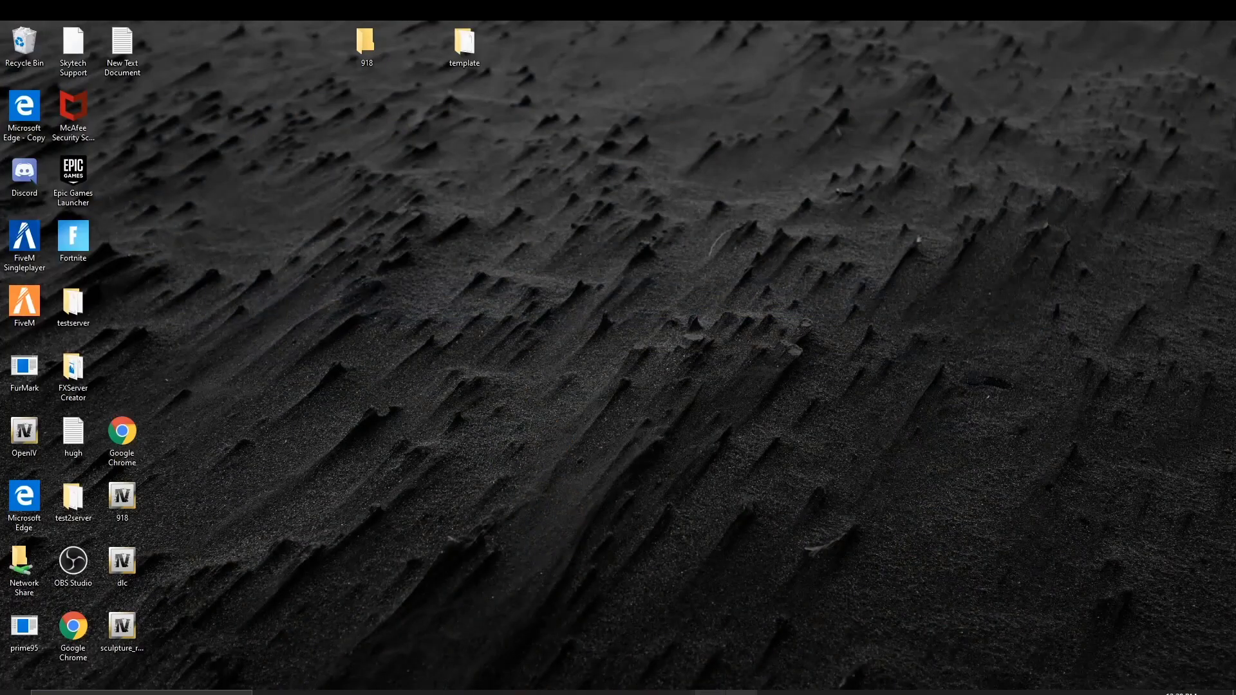
left_click(772, 693)
left_click(668, 78)
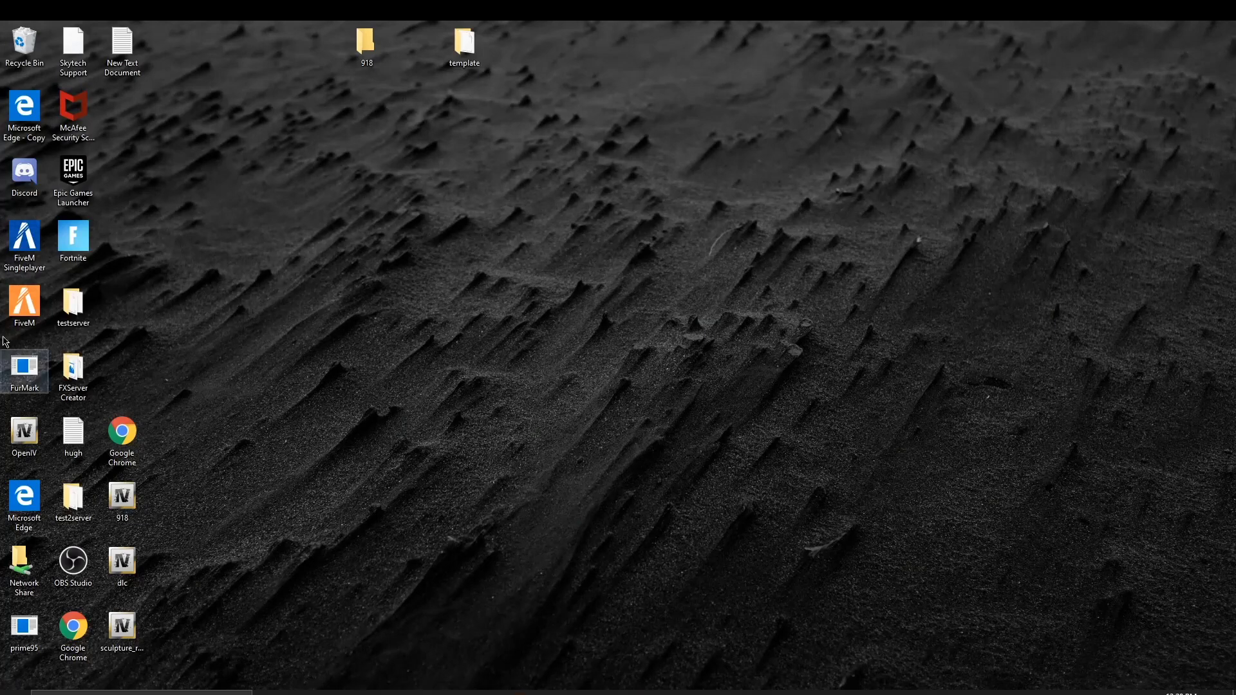
Step: Launch 'server starter' from the testserver folder, then minimize the console and Explorer
double_click(90, 321)
scroll(251, 313, "down", 6)
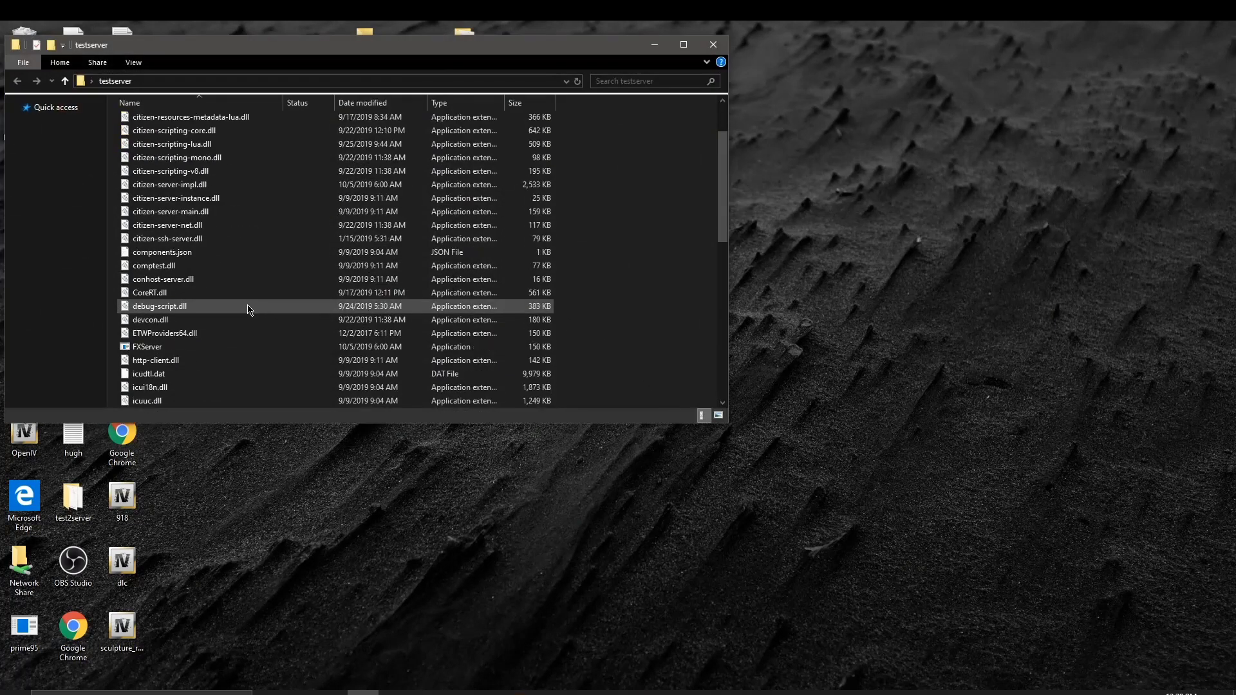
scroll(251, 314, "down", 4)
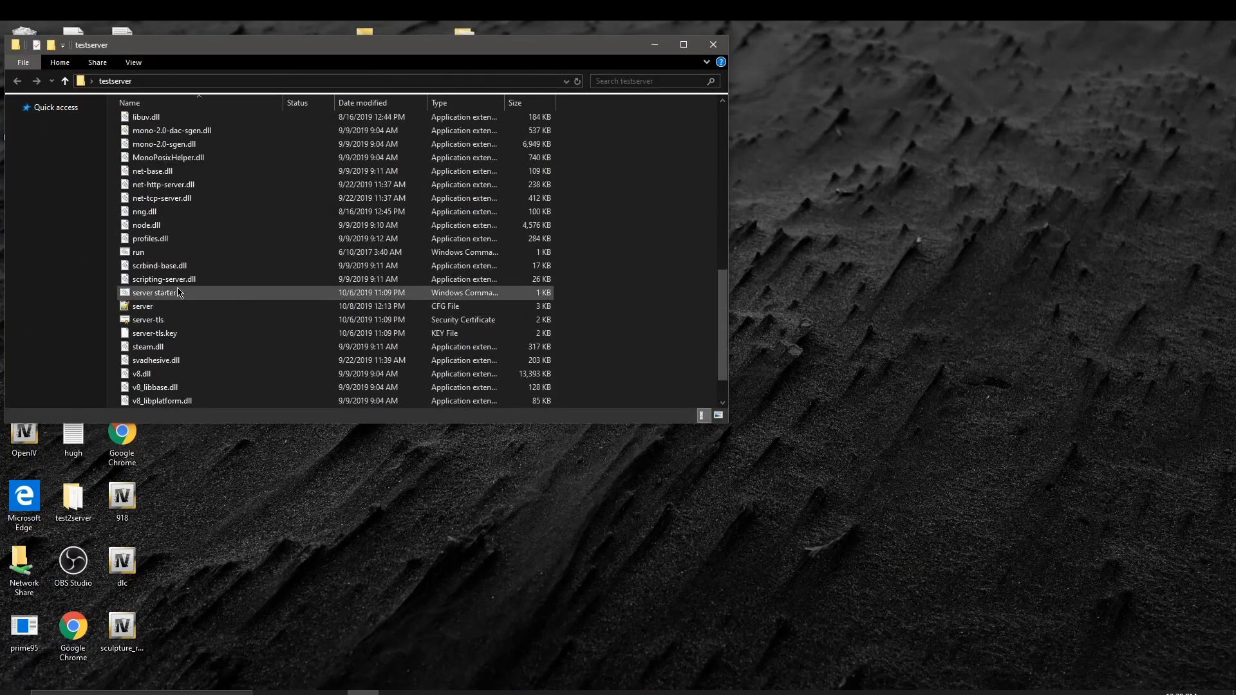
double_click(219, 297)
key("Return")
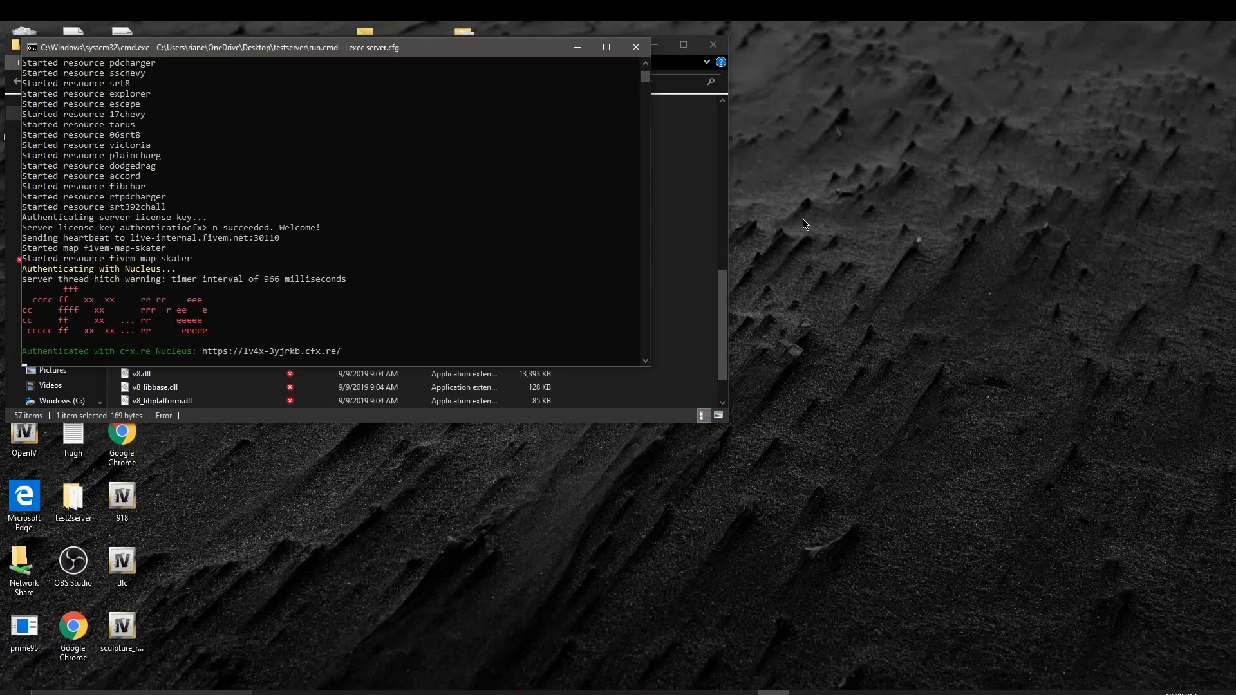
left_click(577, 47)
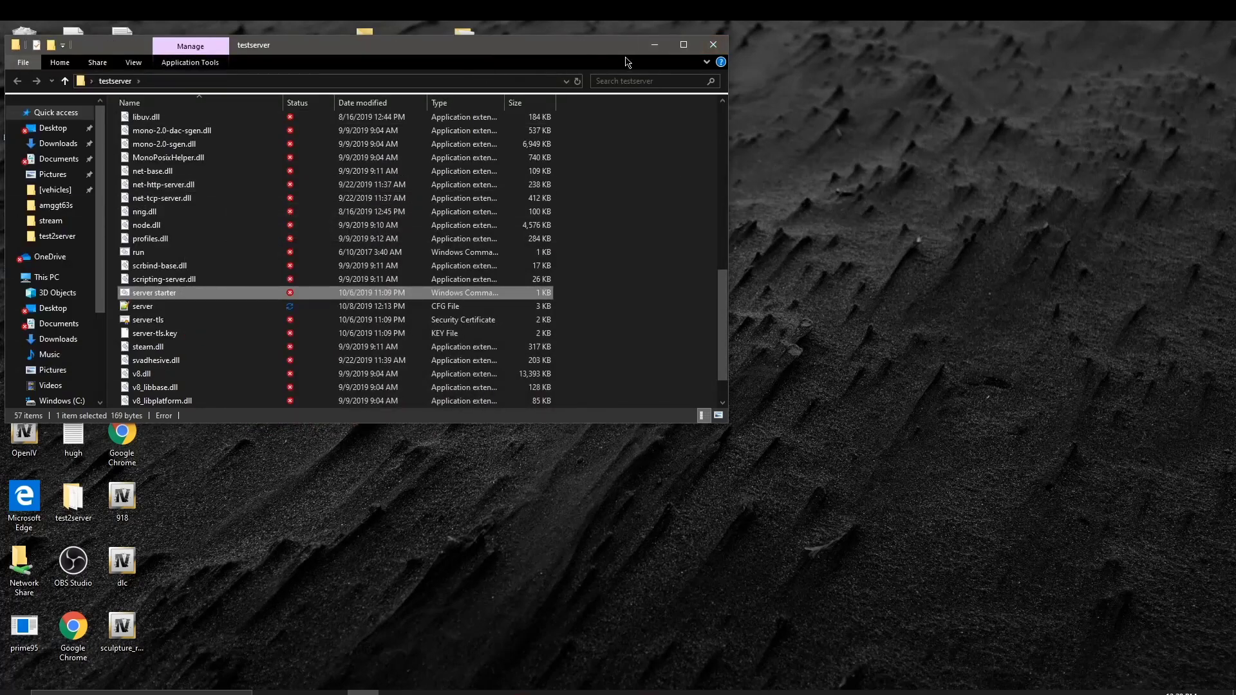
left_click(654, 44)
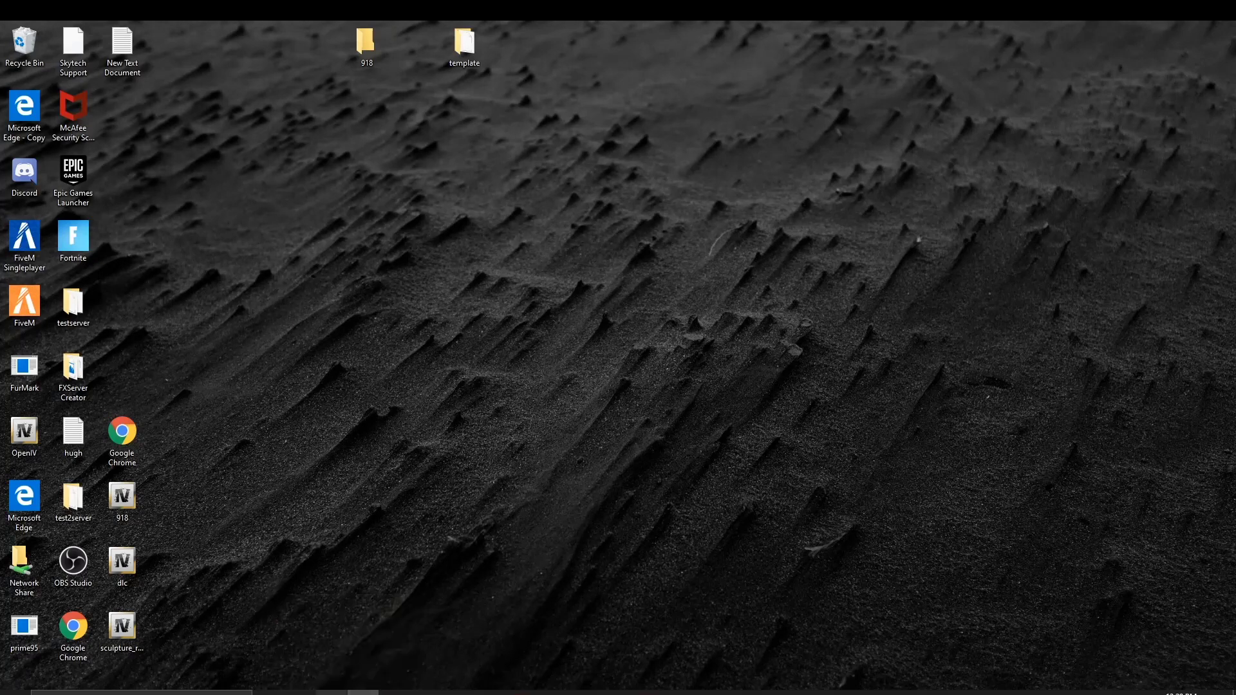
Step: Reconnect FiveM to the local test server and turn off noclip
left_click(521, 692)
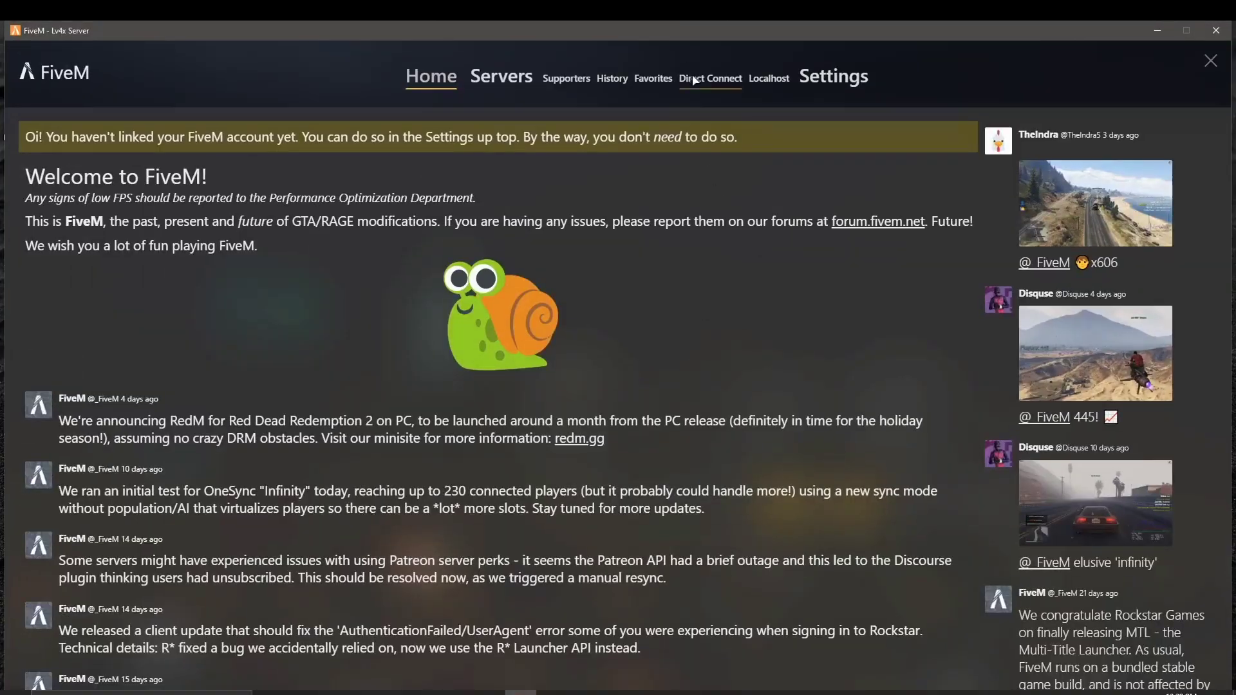
left_click(786, 83)
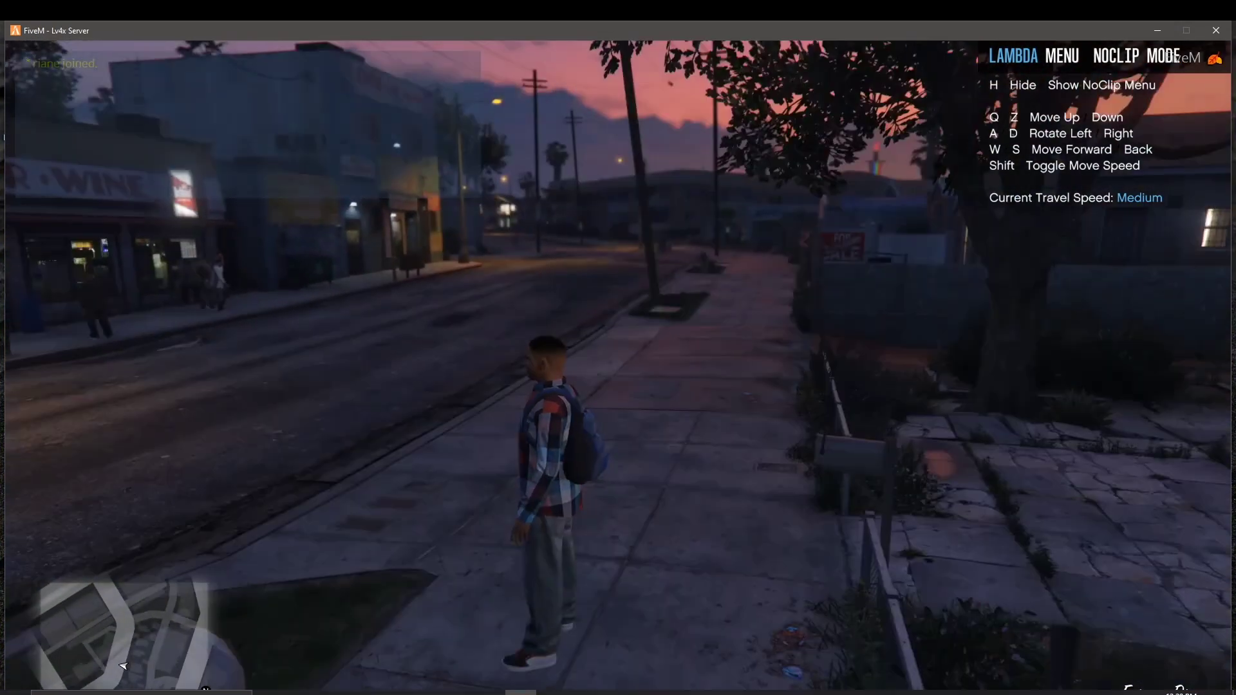
key("h")
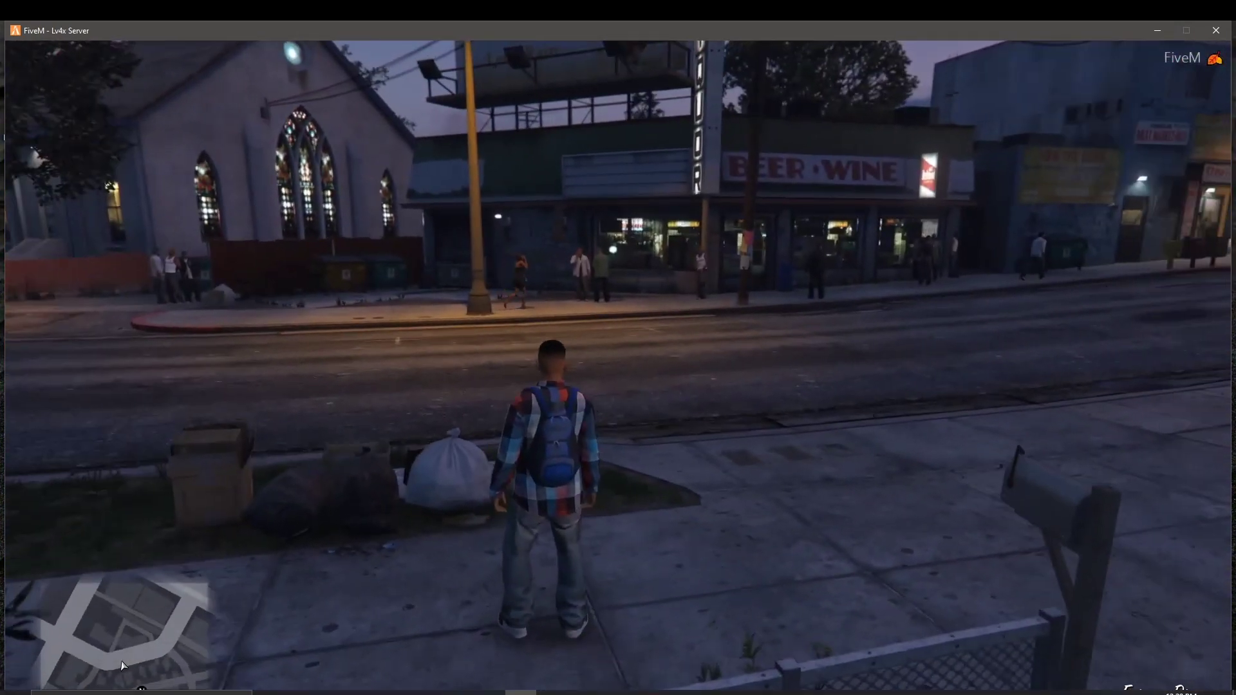
Step: Try spawning vehicle '392' by name in Lambda Menu; it reports the model cannot be found
key("m")
key("Down")
key("Down")
key("Down")
key("Down")
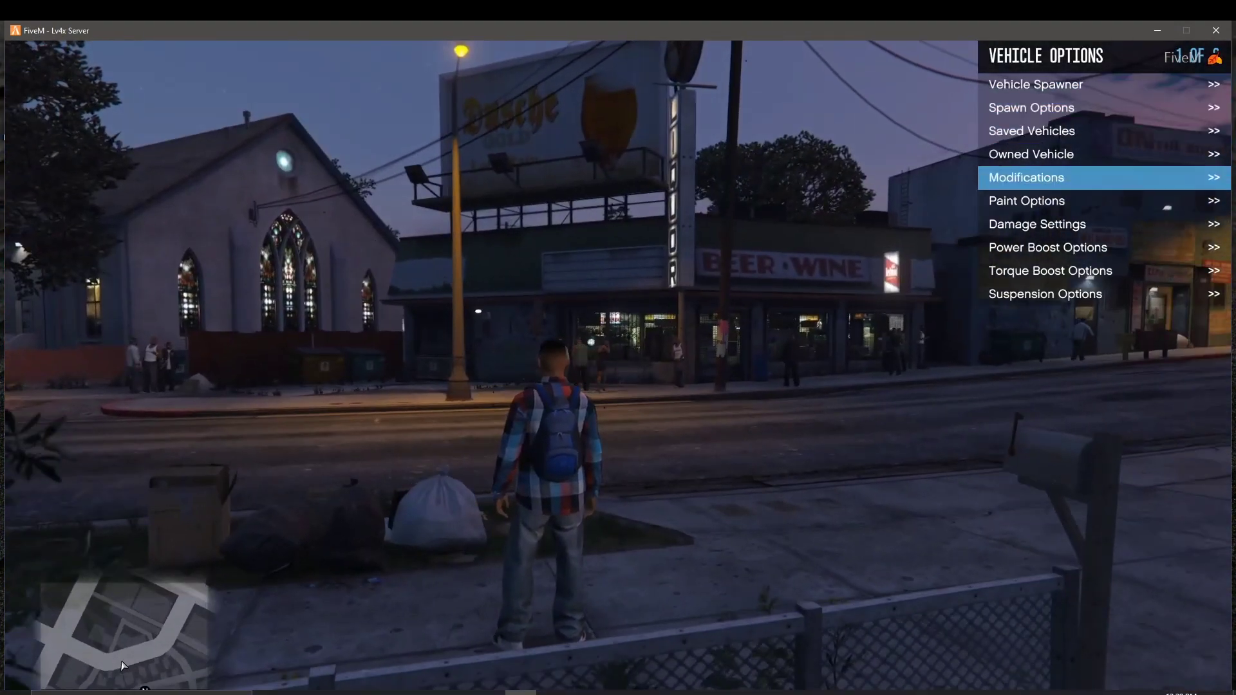
key("Up")
key("Up")
key("Up")
key("Up")
key("Return")
key("Down")
key("Down")
key("Down")
key("Down")
key("Down")
key("Down")
key("Down")
key("Down")
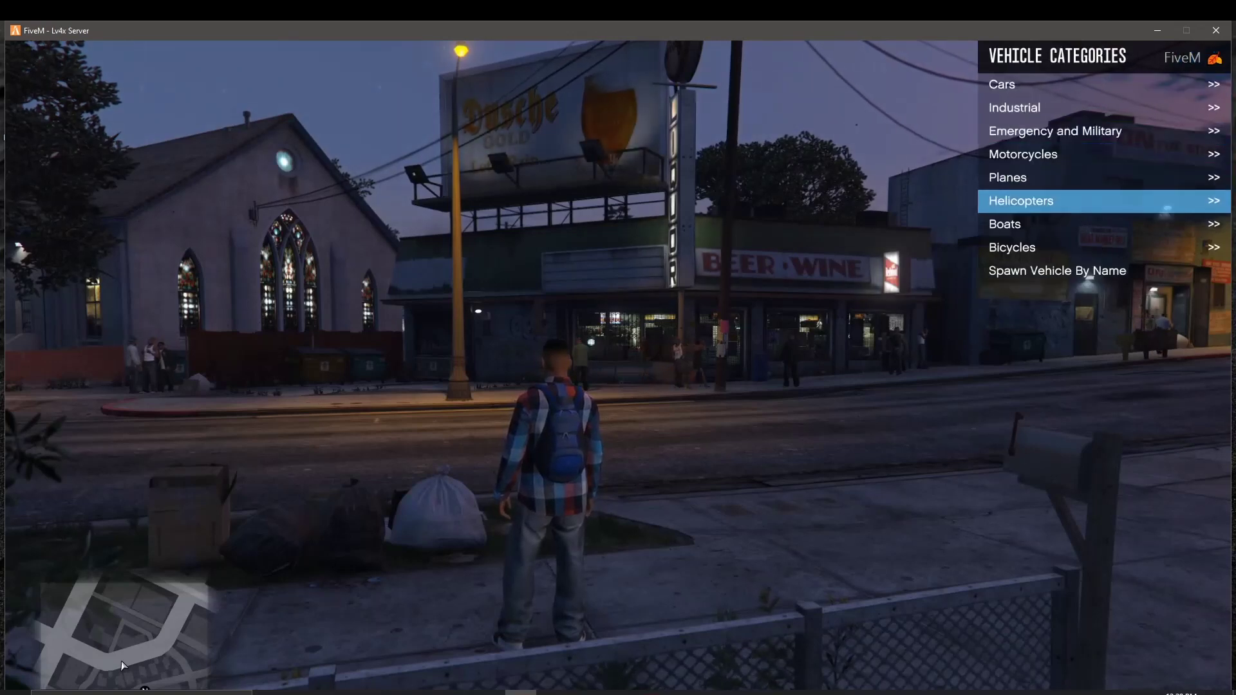
key("Return")
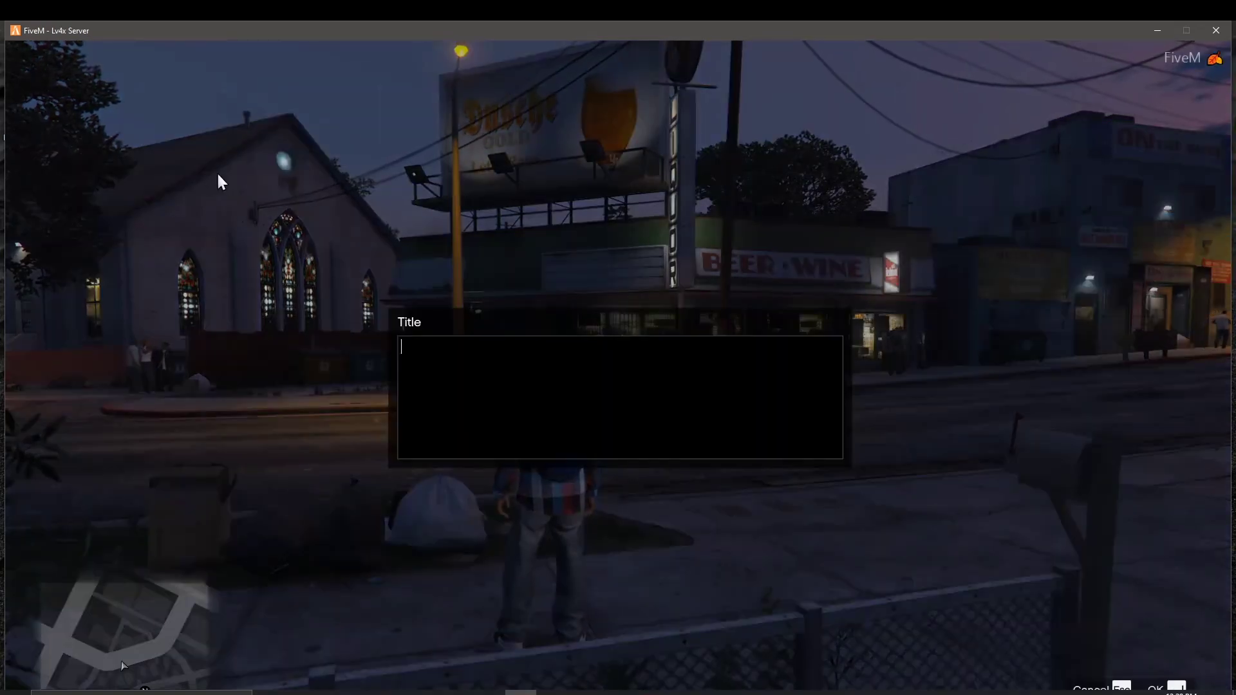
type("392")
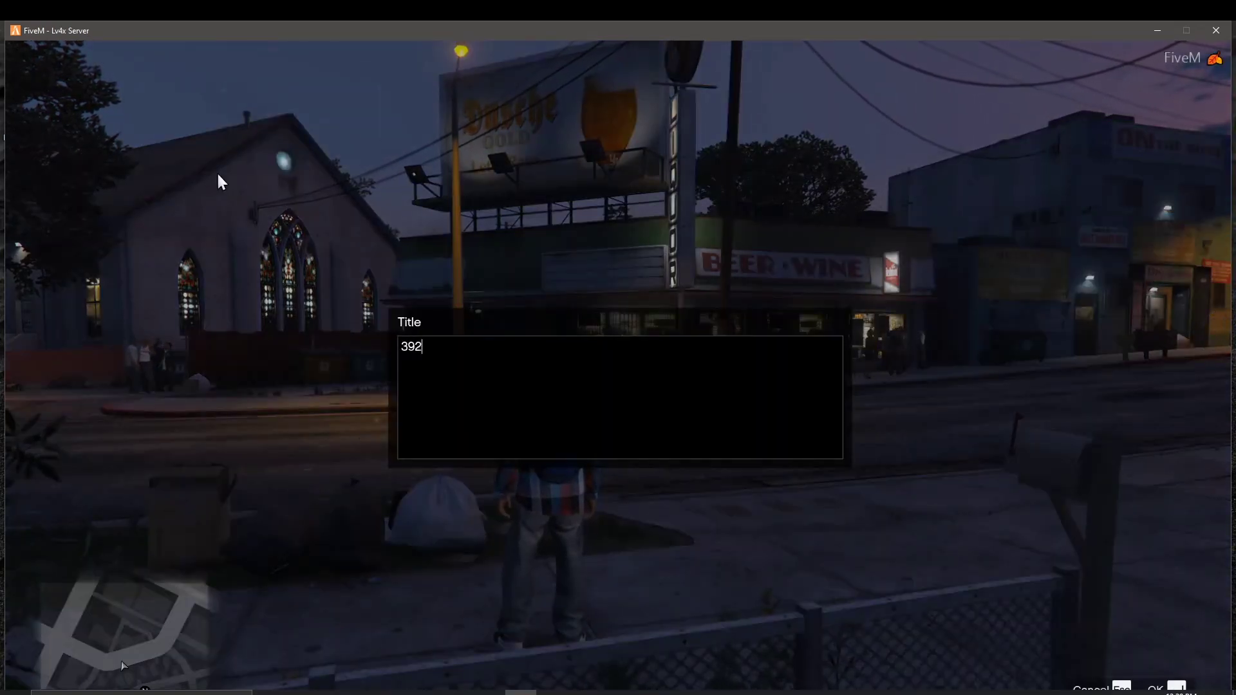
key("Return")
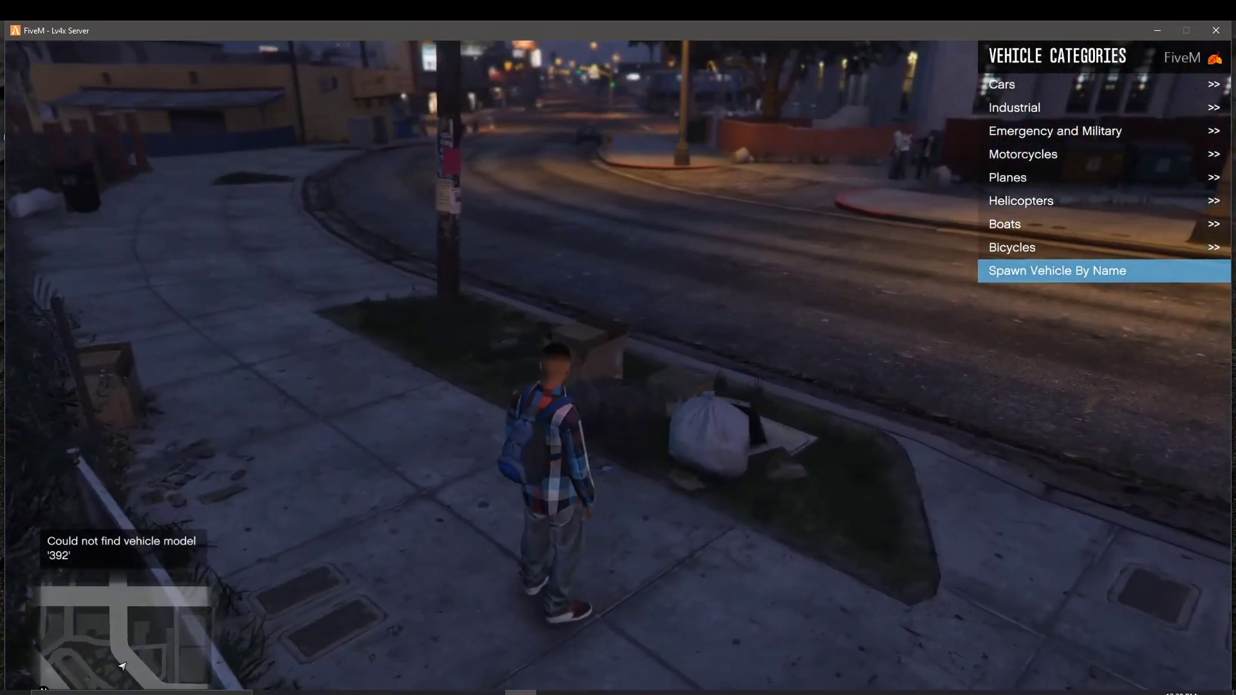
key("Up")
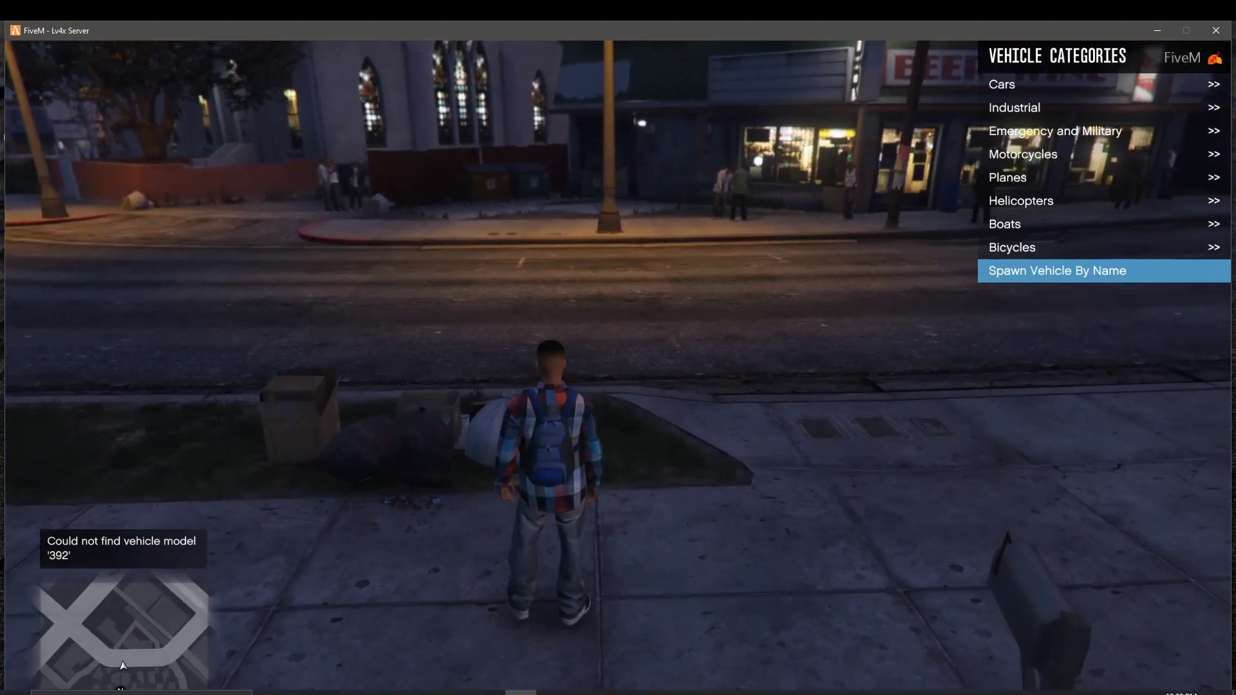
key("Return")
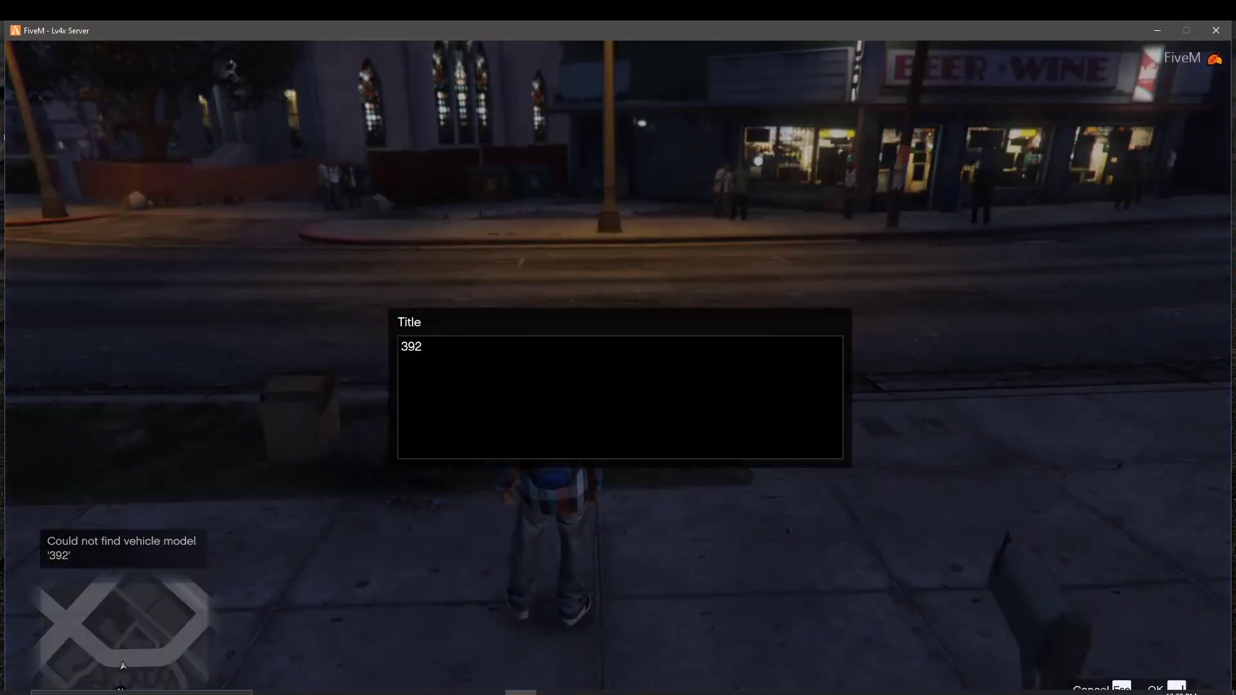
key("Escape")
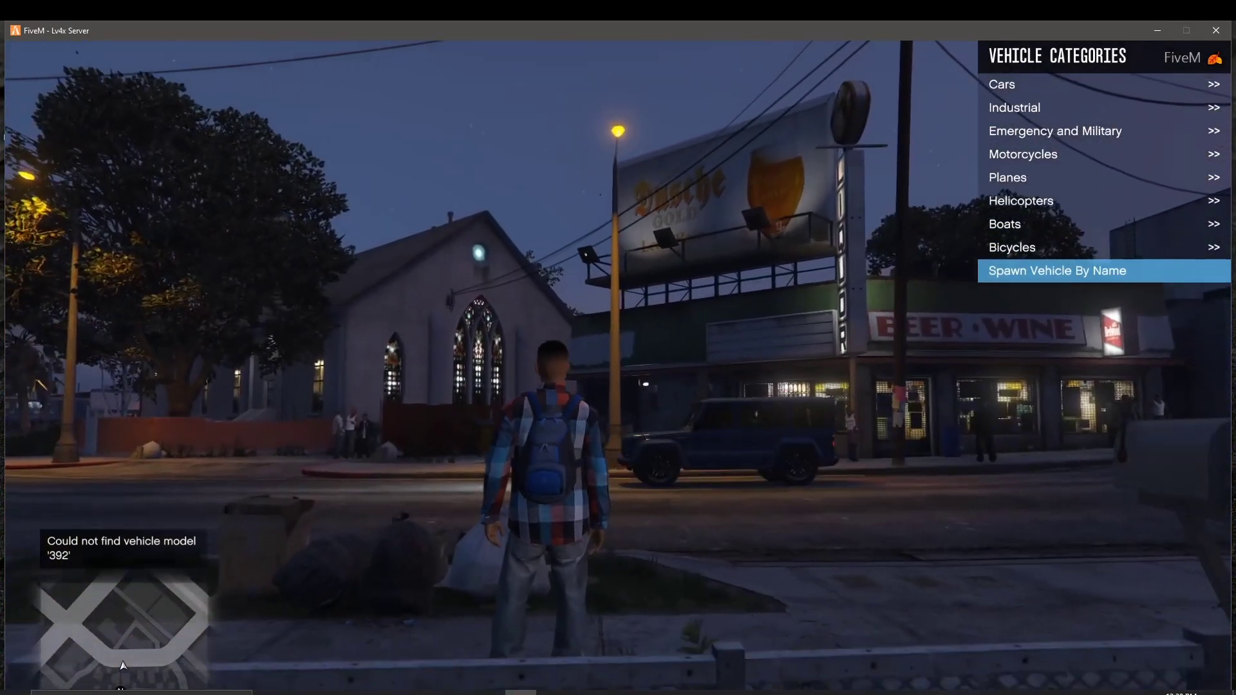
Step: Quit FiveM to Windows through the pause menu's GAME > Exit Game and confirm
key("Escape")
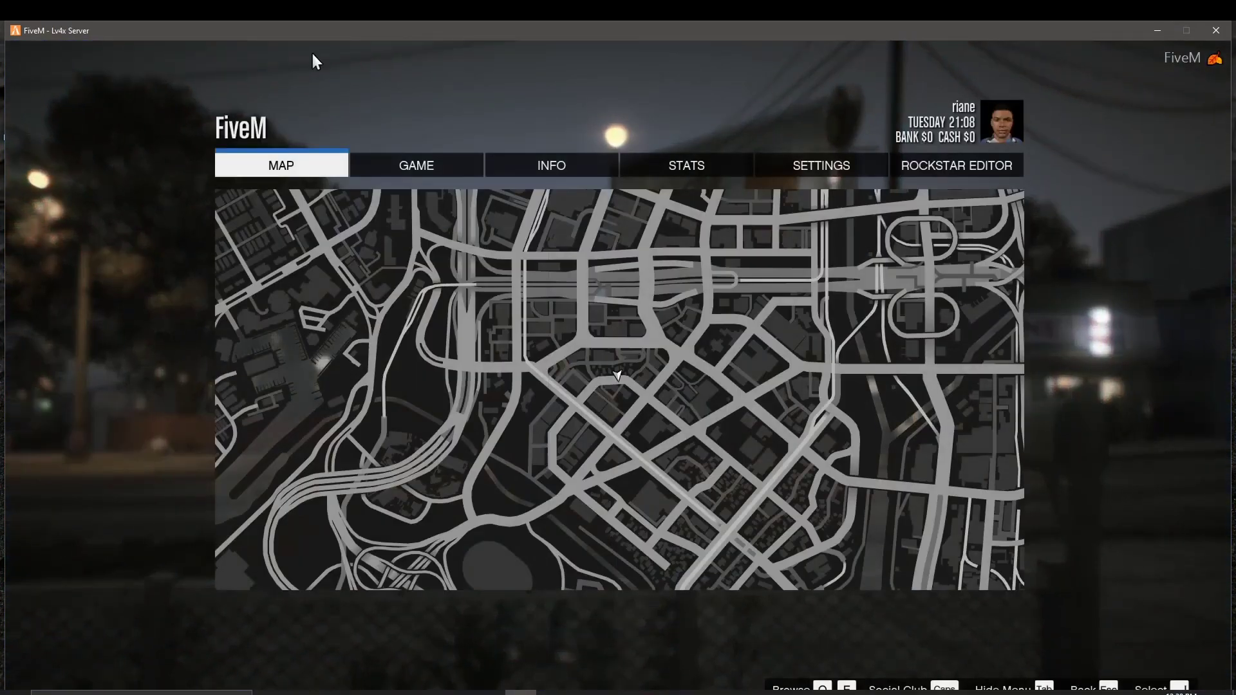
left_click(435, 164)
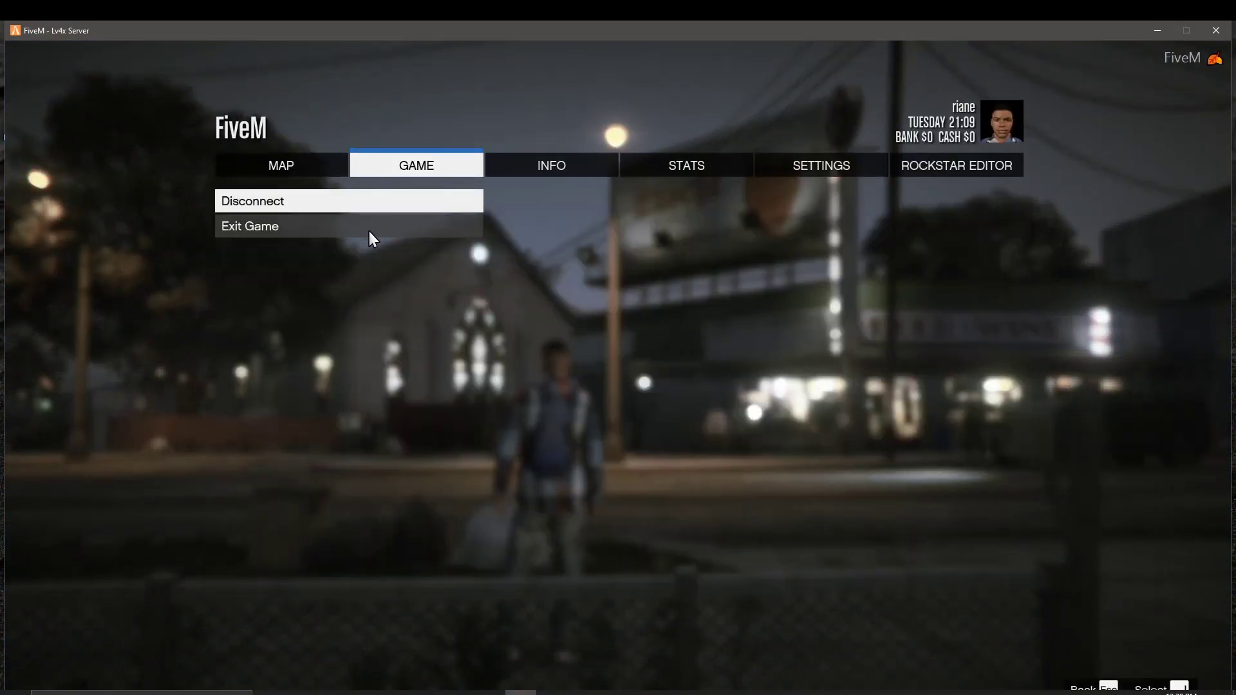
left_click(371, 230)
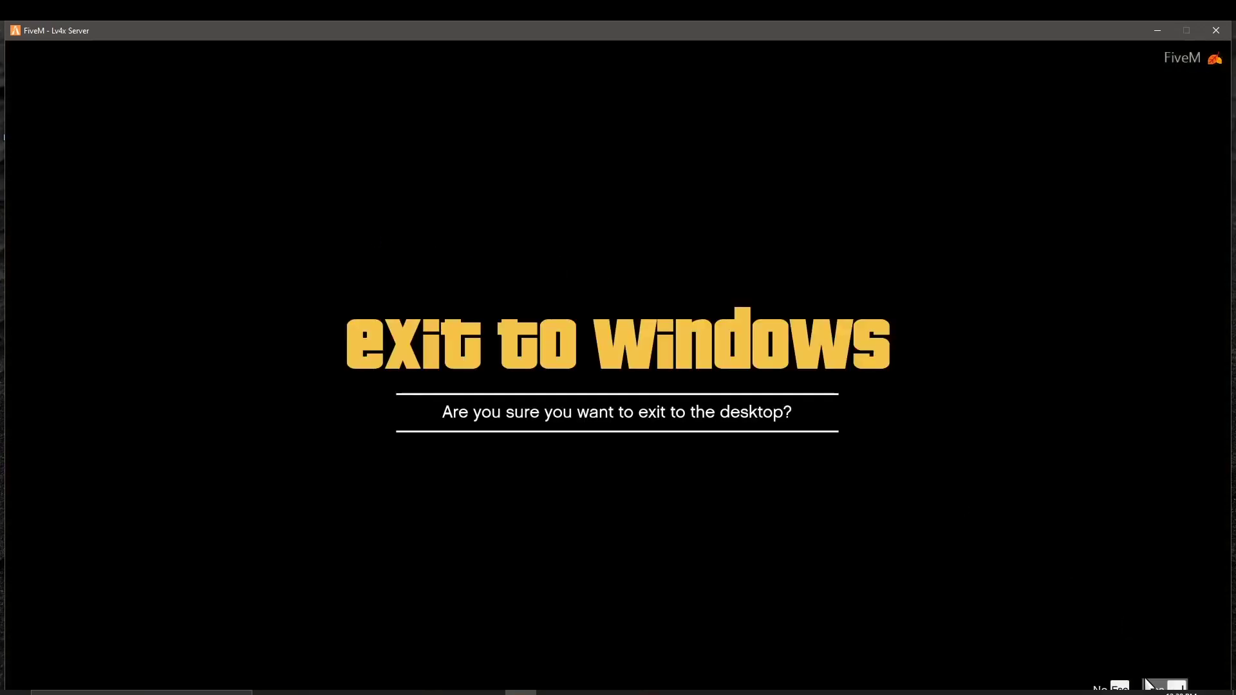
key("Return")
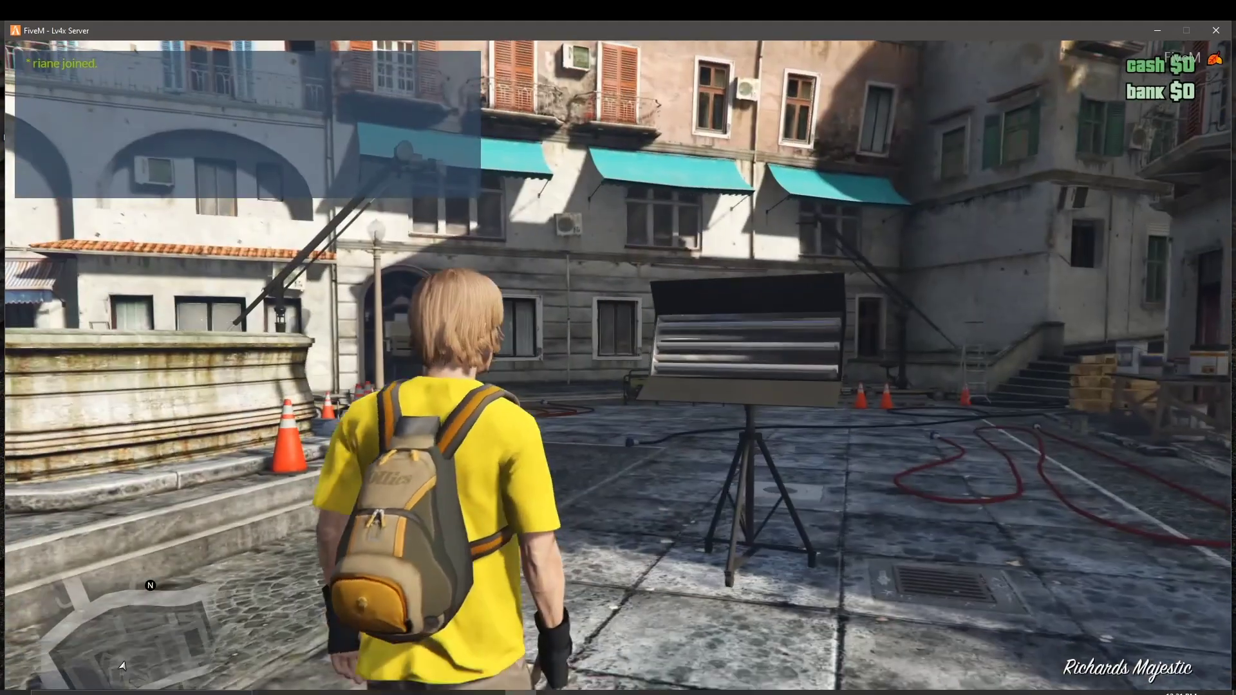
Step: Jump and walk the character around the piazza
key("space")
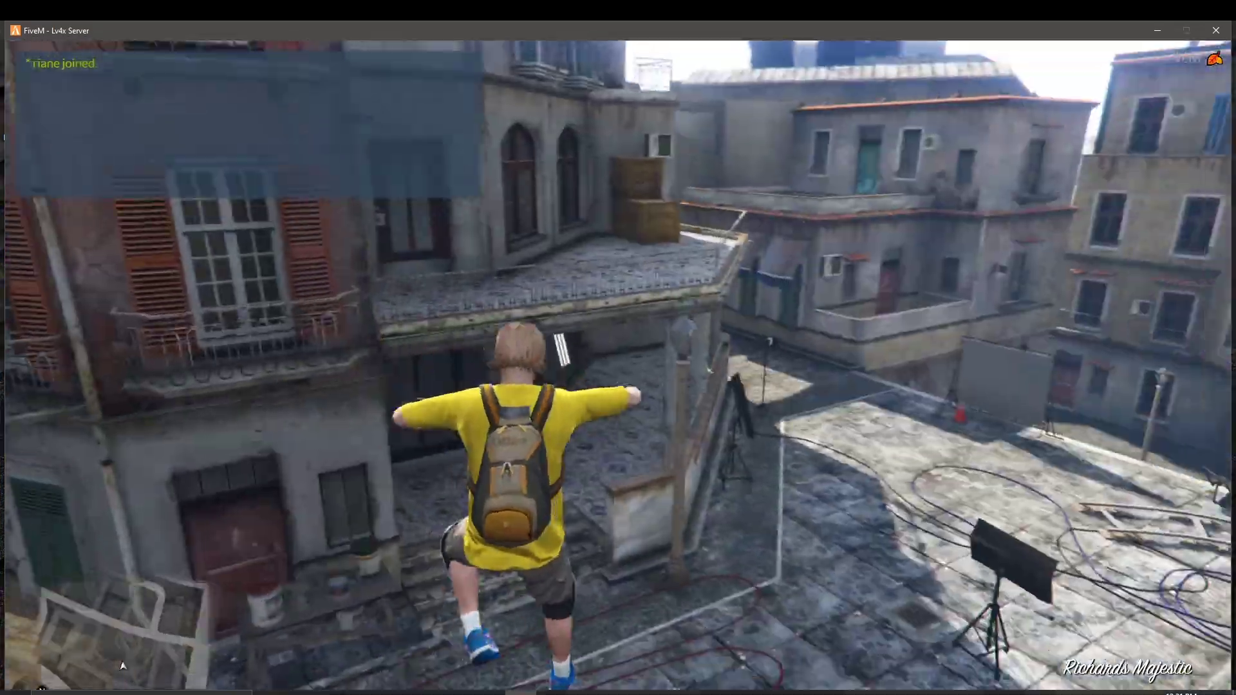
key("w")
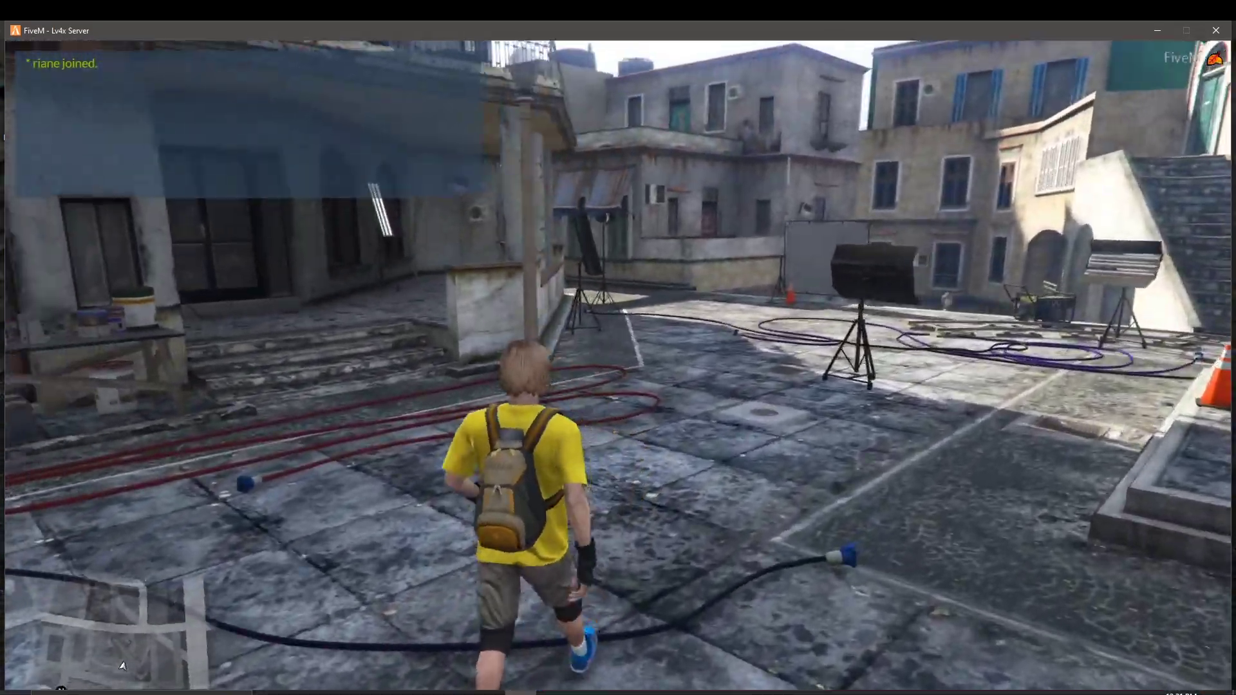
key("a")
Step: Submit '392' in Lambda Menu's Spawn Vehicle By Name; the model is still not found
key("F7")
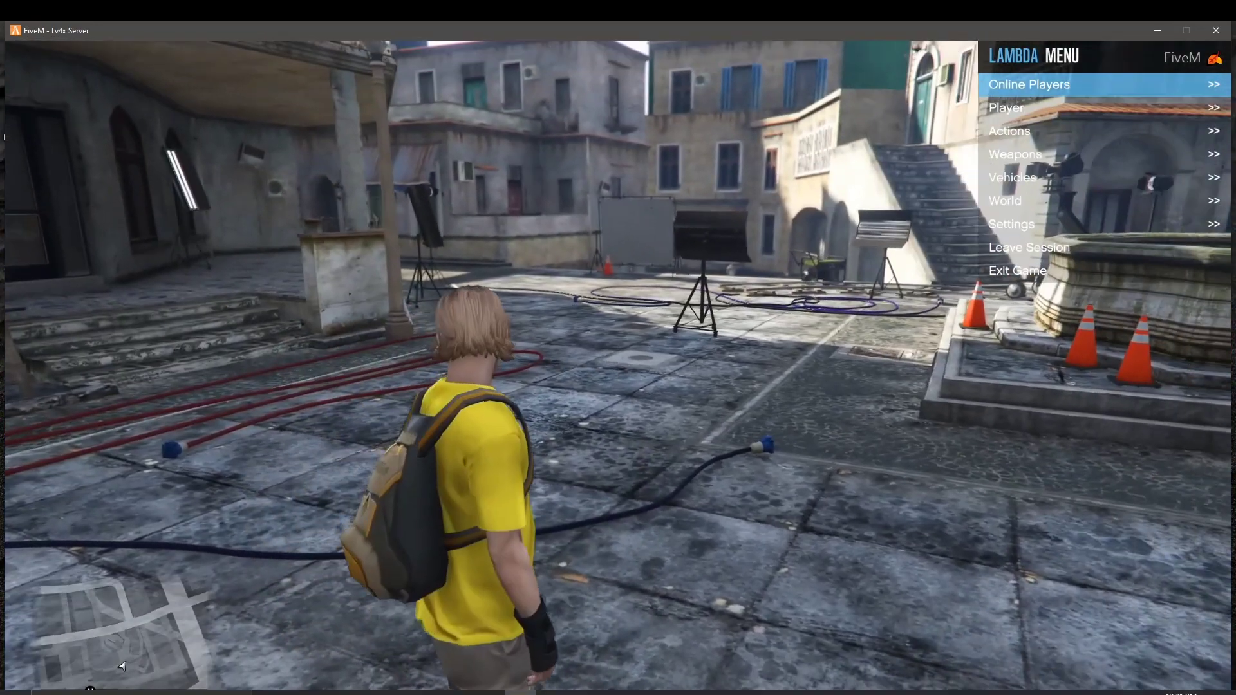
key("Down")
key("Down")
key("Down")
key("Down")
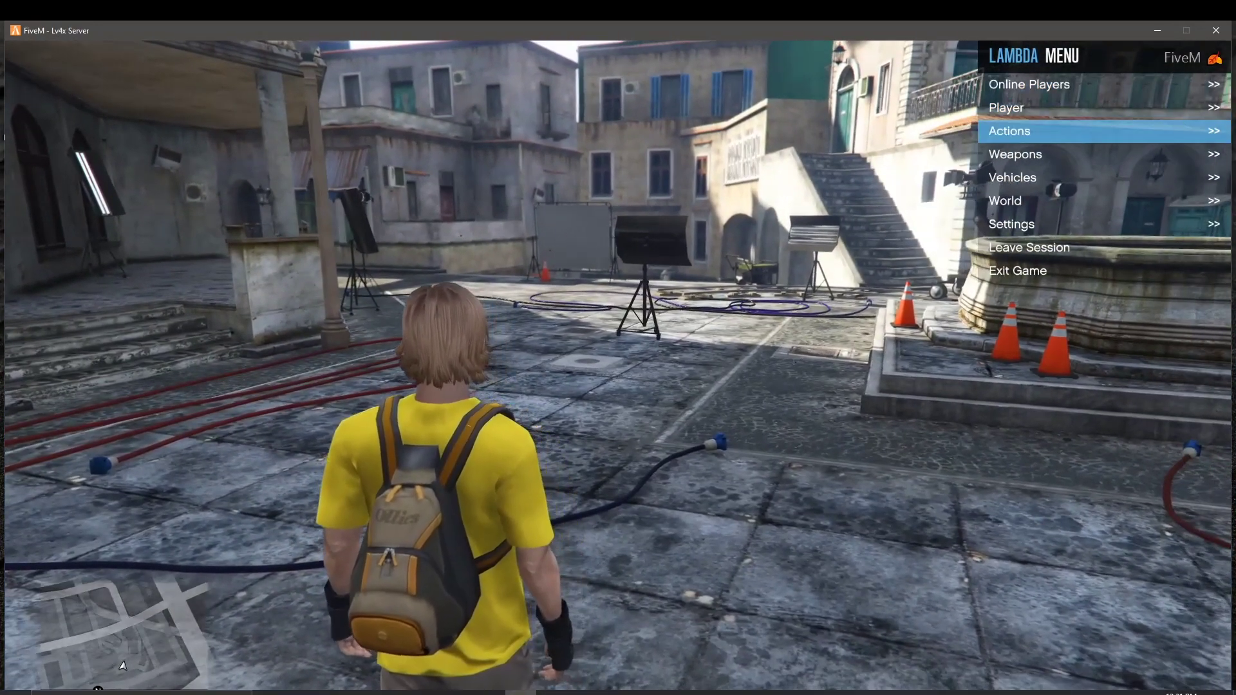
key("Return")
key("Down")
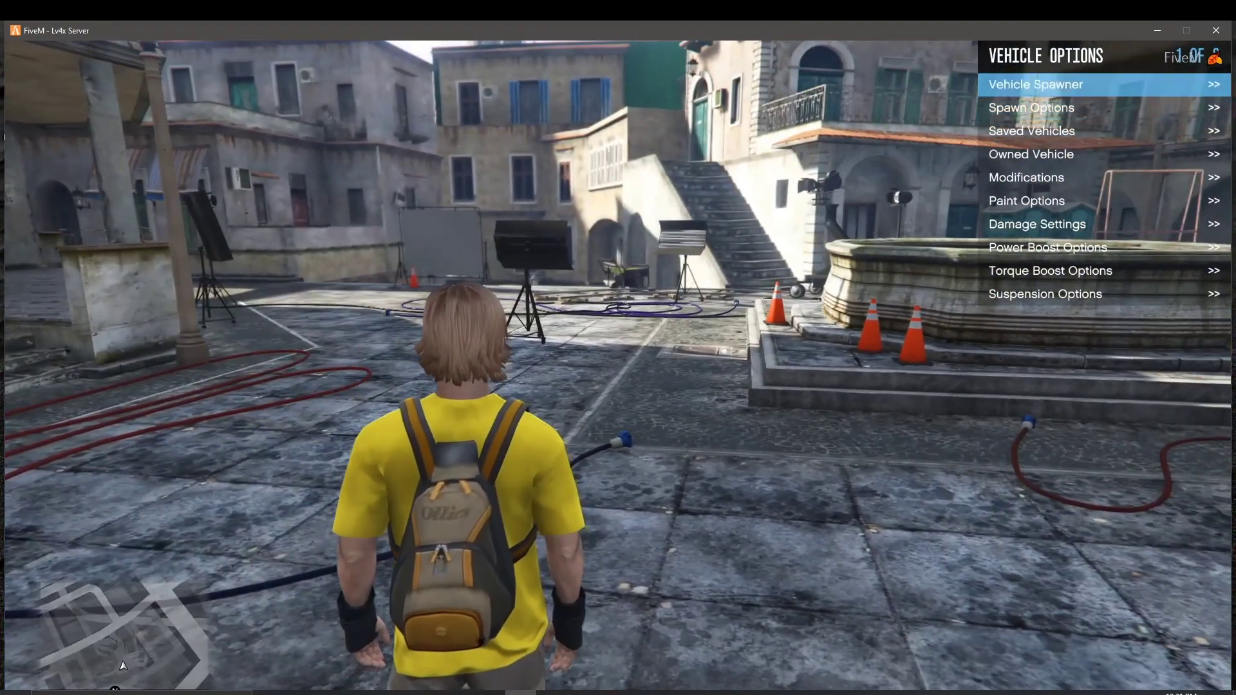
key("Down")
key("Down")
key("Down")
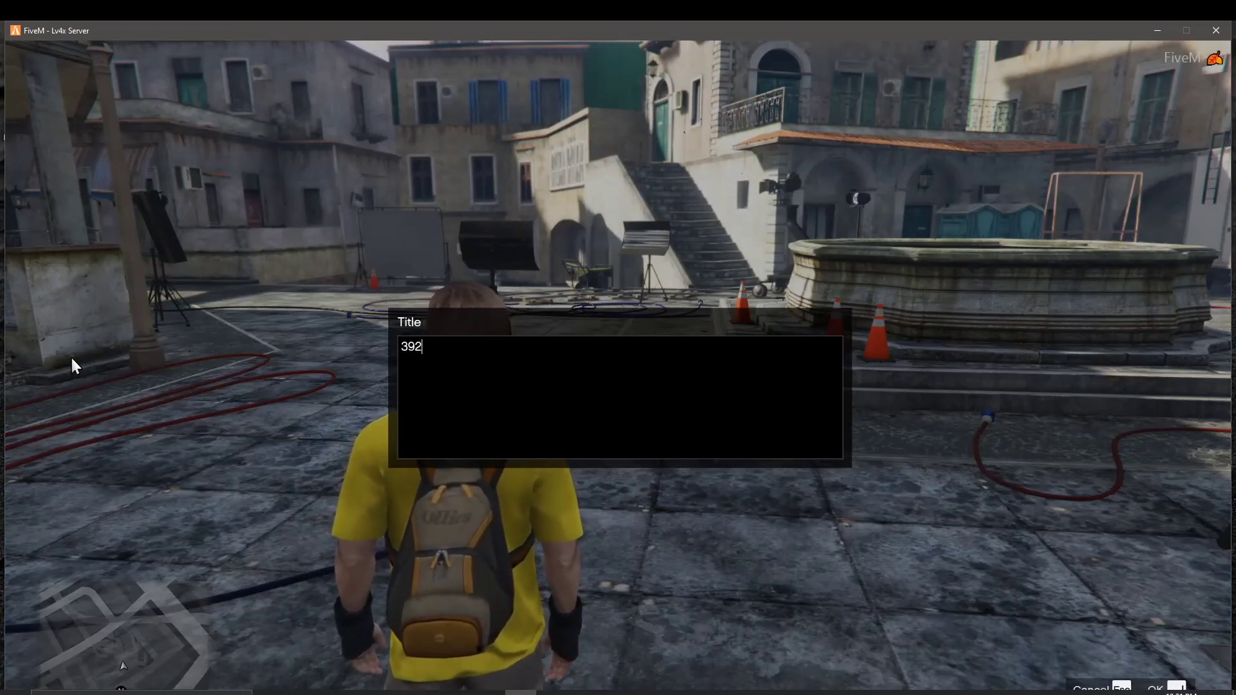
key("Return")
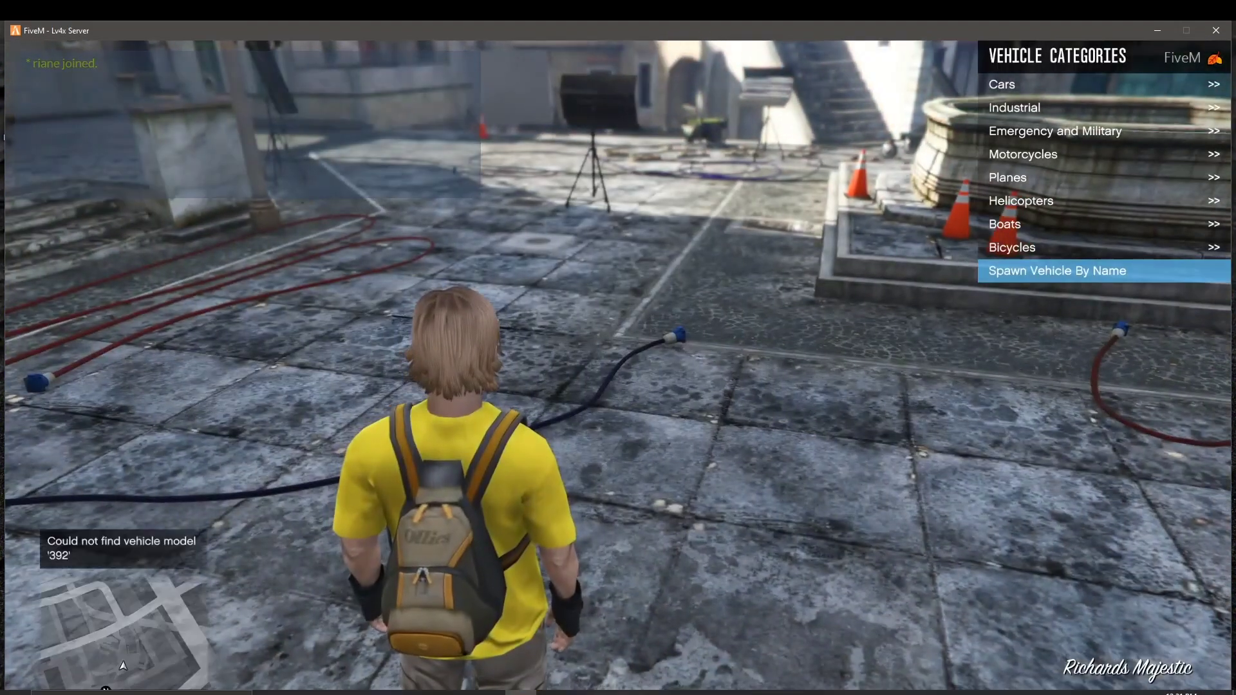
Step: Spawn a black Bravado Gauntlet from Vehicle Categories > Cars > Muscle
key("Up")
key("Up")
key("Up")
key("Up")
key("Up")
key("Up")
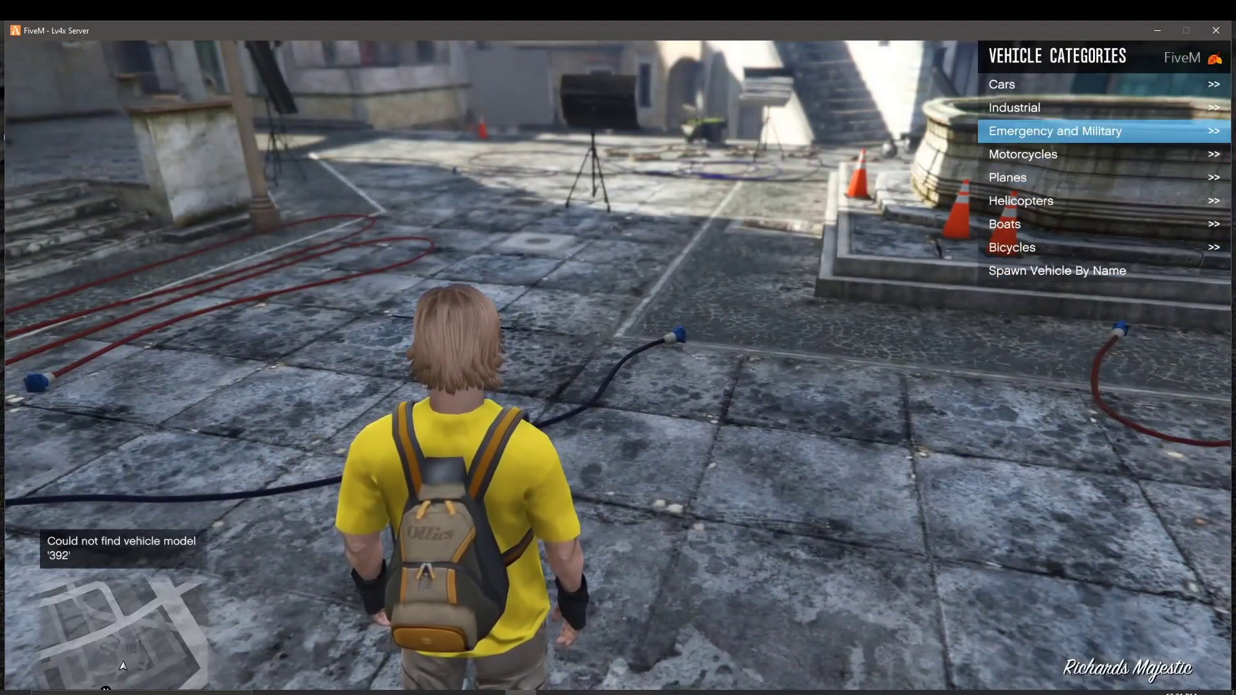
key("Down")
key("Down")
key("Up")
key("Up")
key("Up")
key("Up")
key("Return")
key("Down")
key("Down")
key("Down")
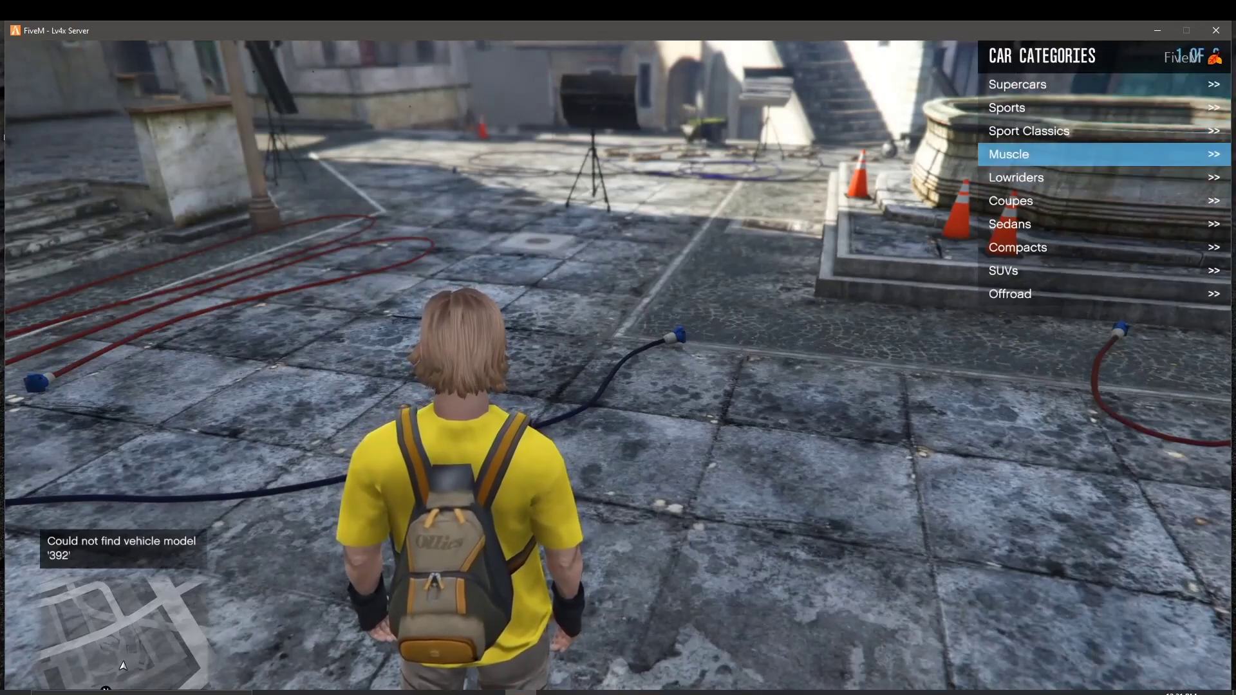
key("Down")
key("Up")
key("Return")
key("Down")
key("Down")
key("Down")
key("Down")
key("Down")
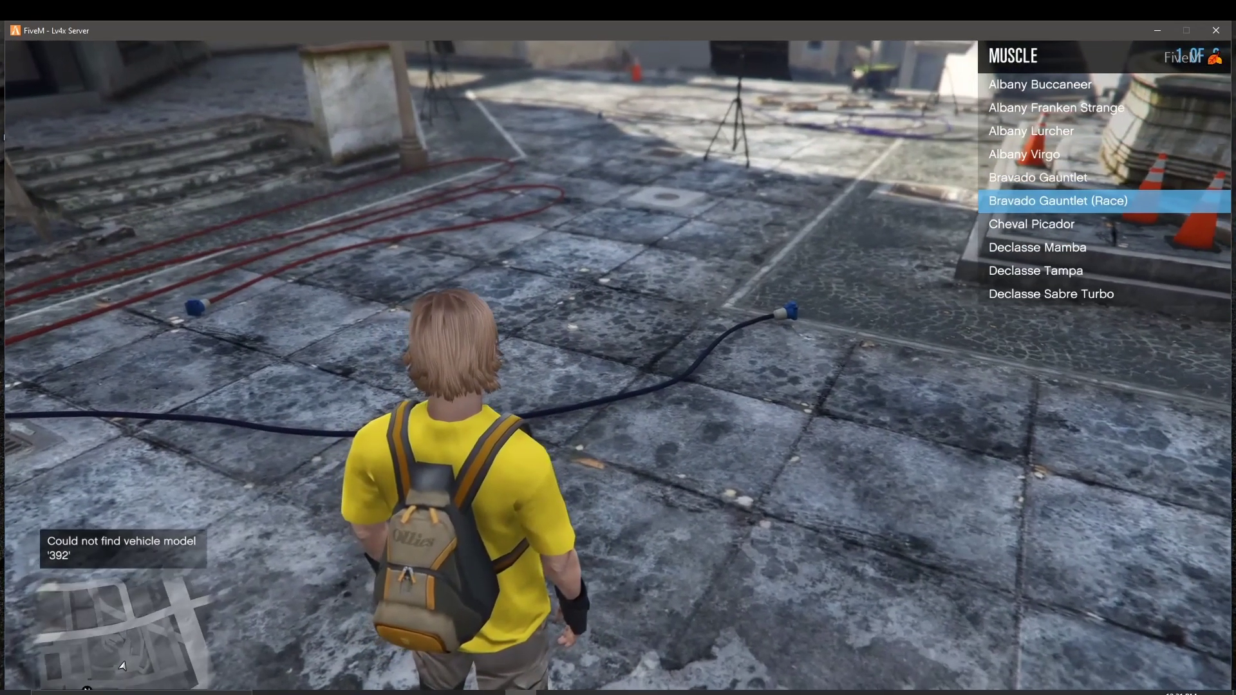
key("Up")
key("Return")
Step: Back out to the vehicle categories and view the pause menu's SETTINGS page
key("BackSpace")
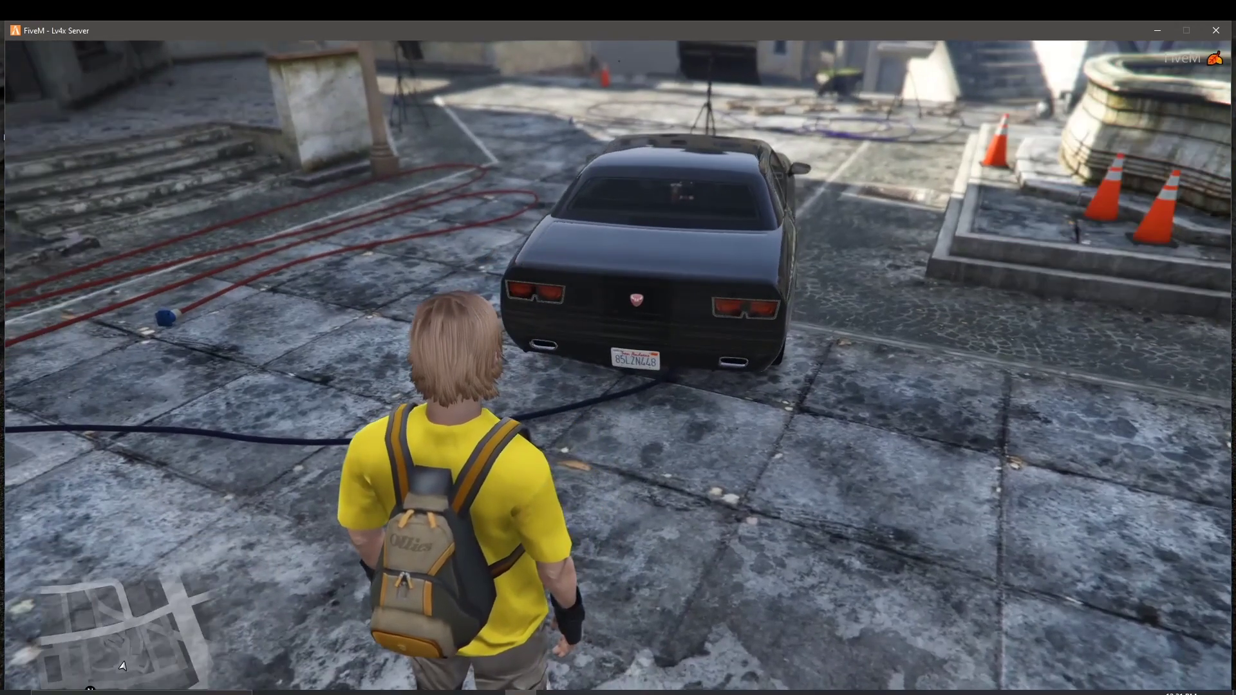
key("BackSpace")
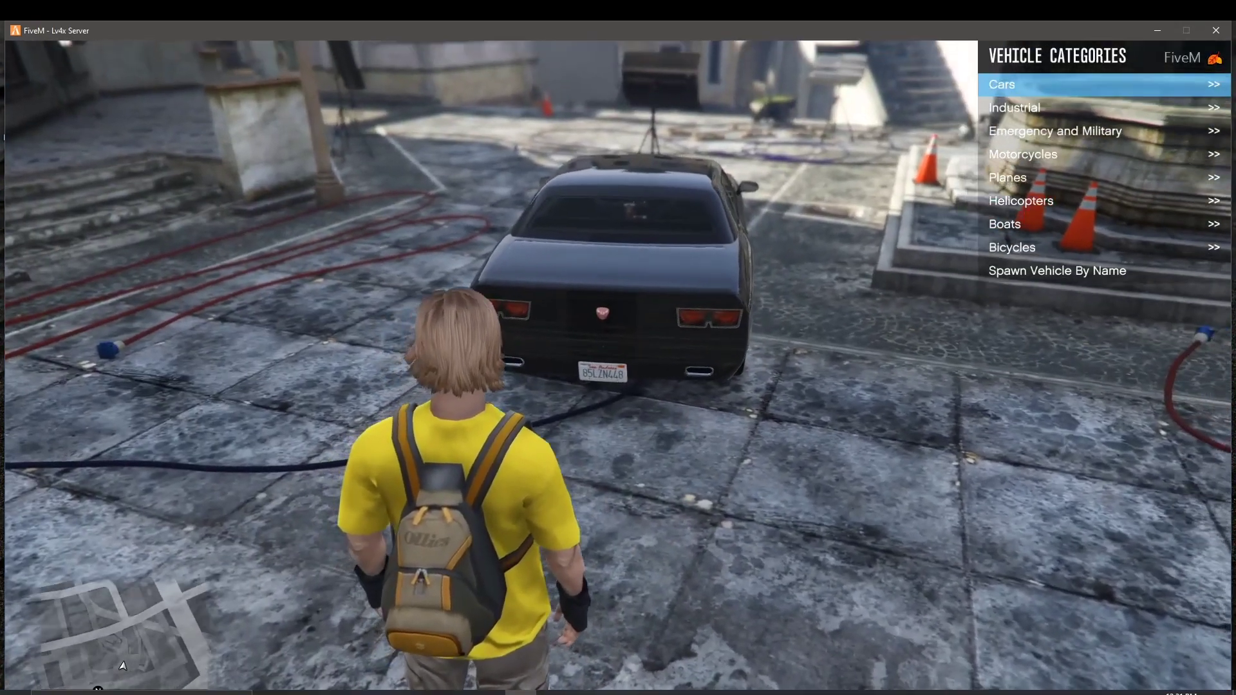
key("Escape")
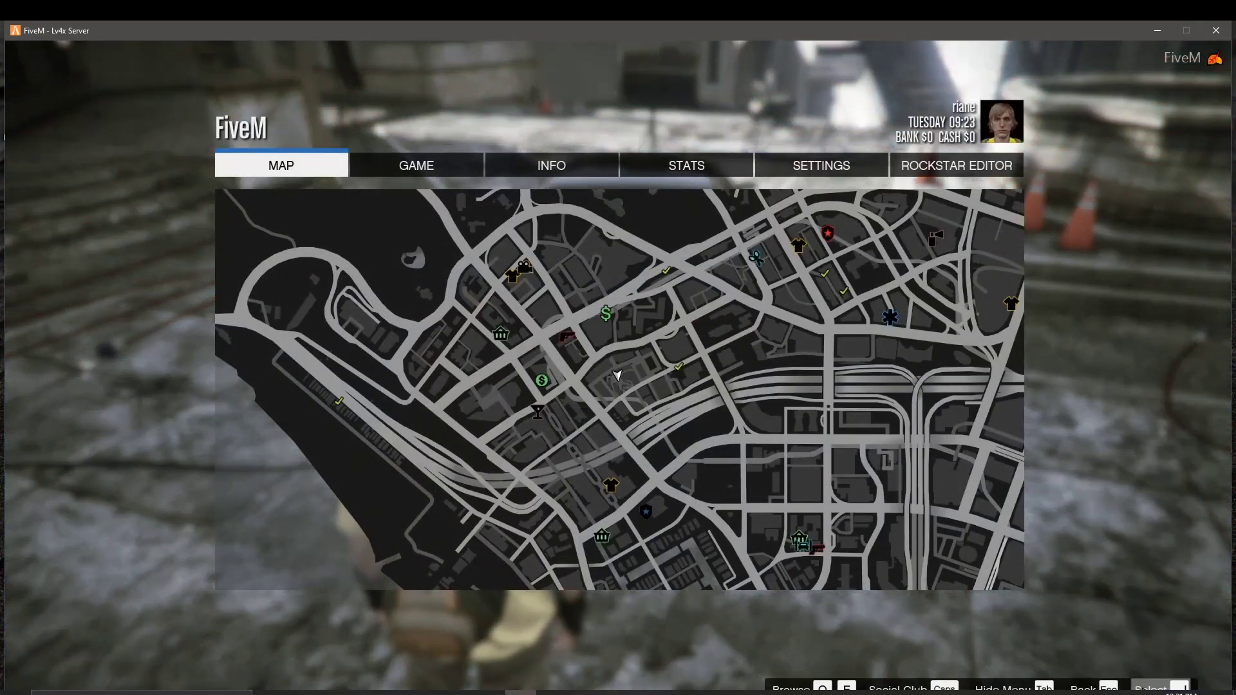
left_click(833, 168)
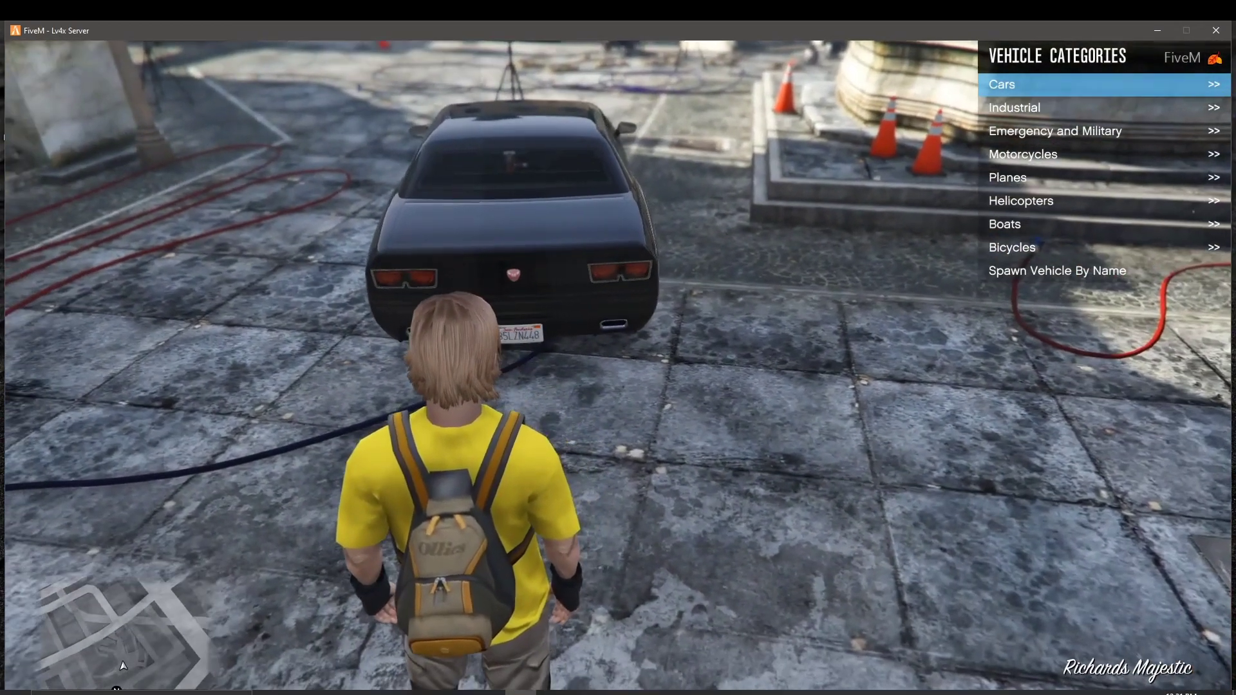
Step: Clear the leftover '3' and submit 'srt392' in Spawn Vehicle By Name
key("Down")
key("Down")
key("Down")
key("Down")
key("Down")
key("Down")
key("Down")
key("Down")
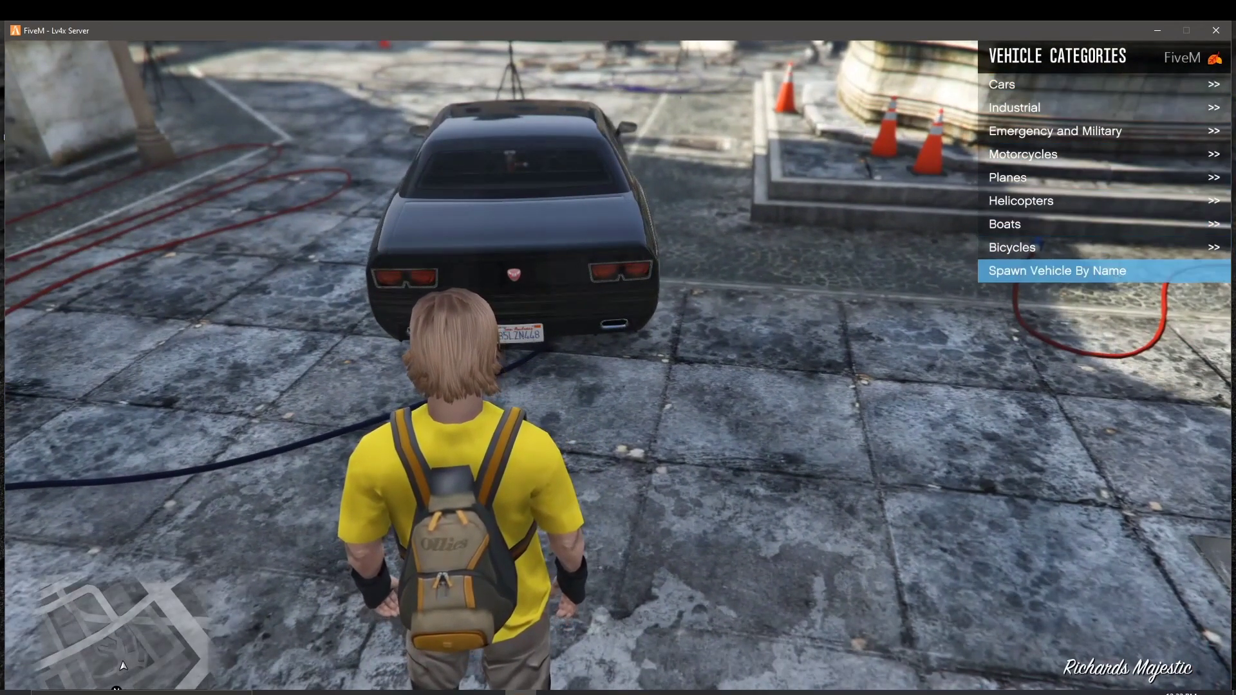
key("Return")
type("3")
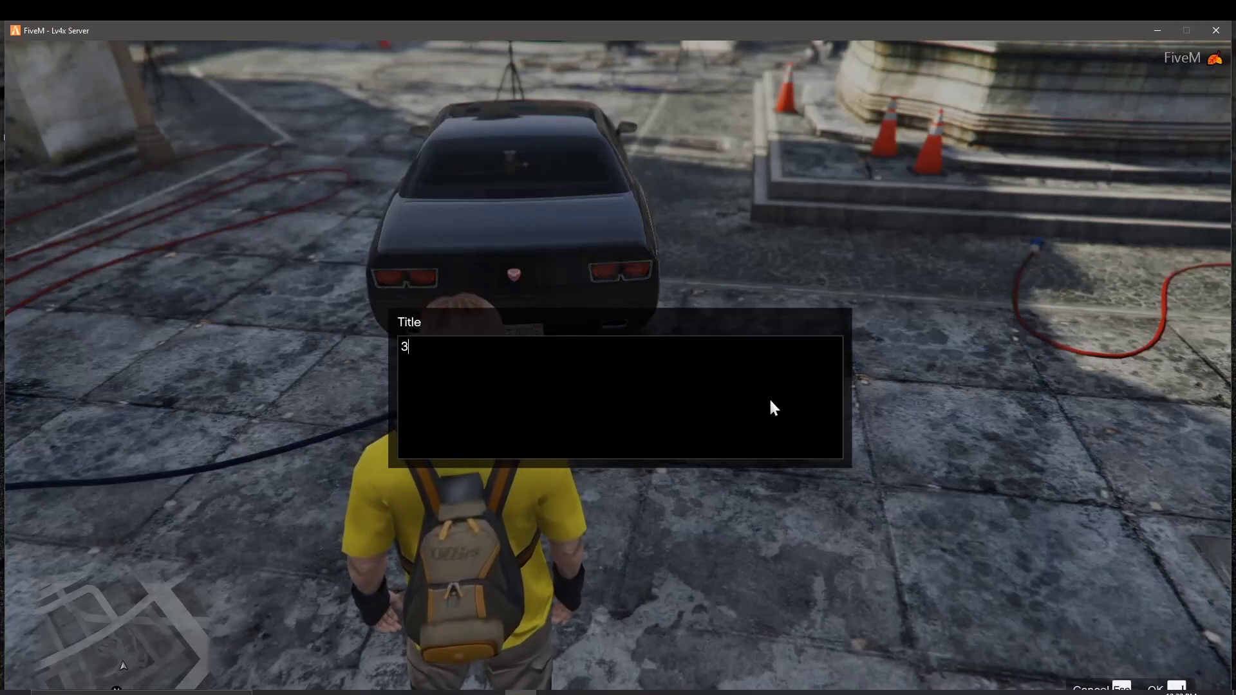
key("BackSpace")
type("sr")
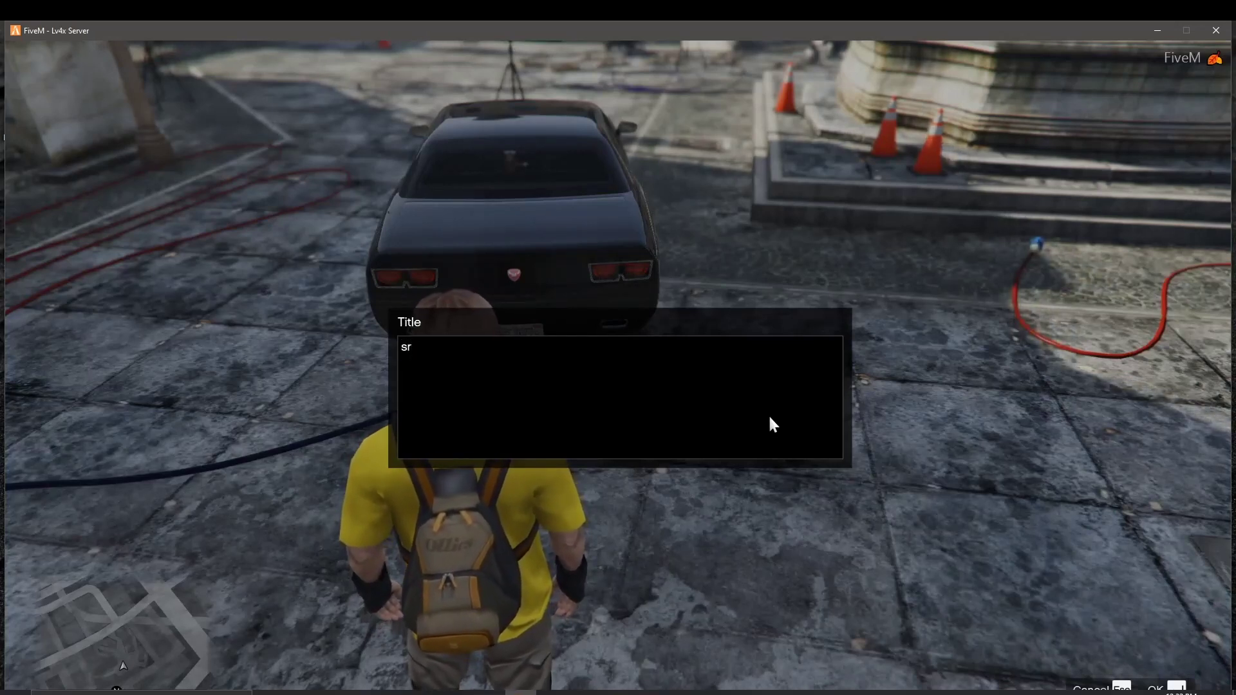
type("t392")
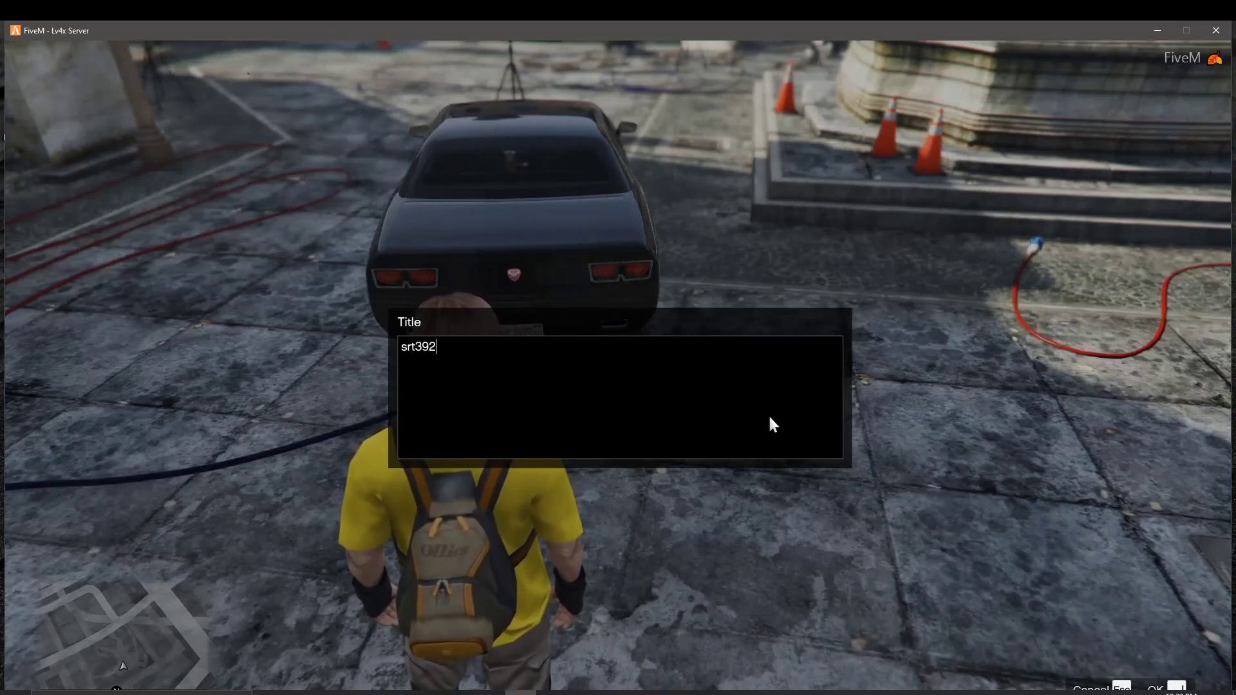
key("Return")
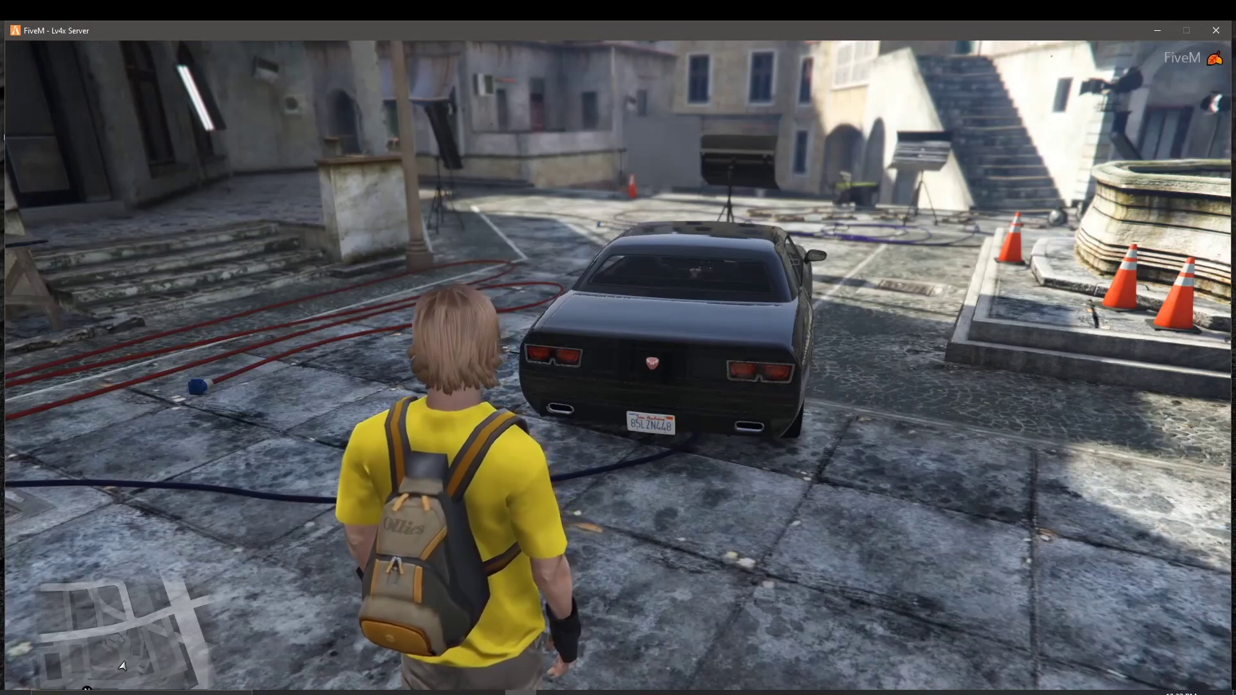
key("Escape")
key("Escape")
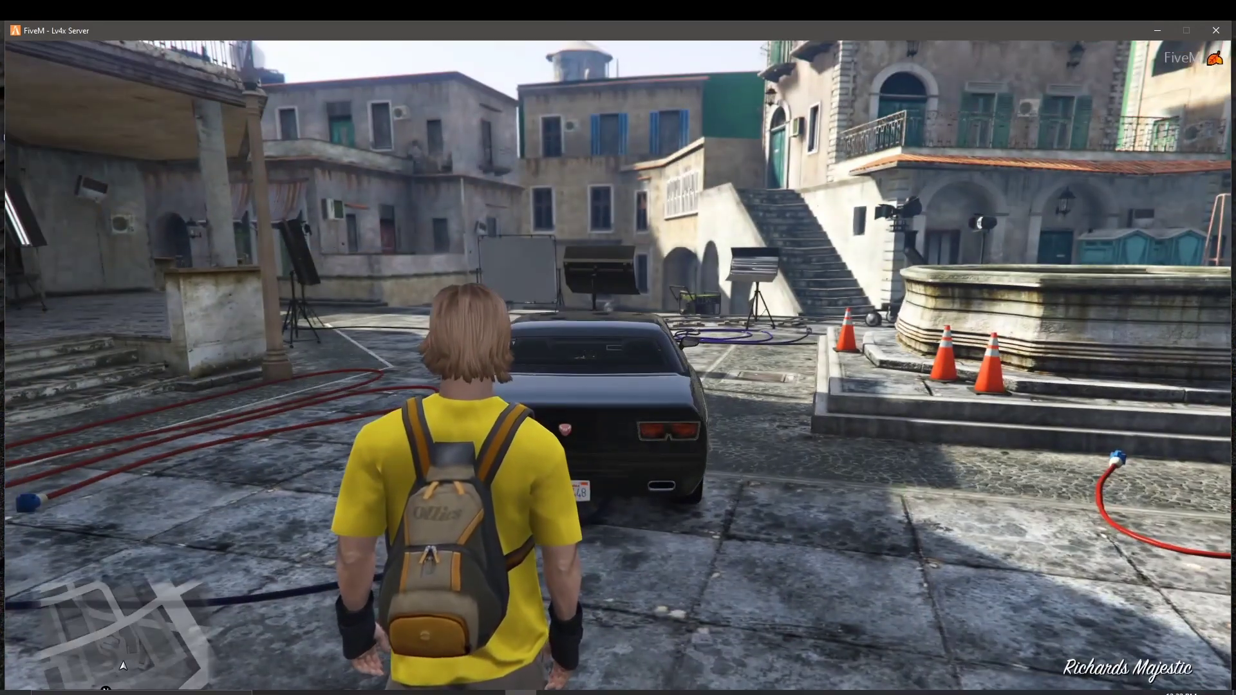
key("Escape")
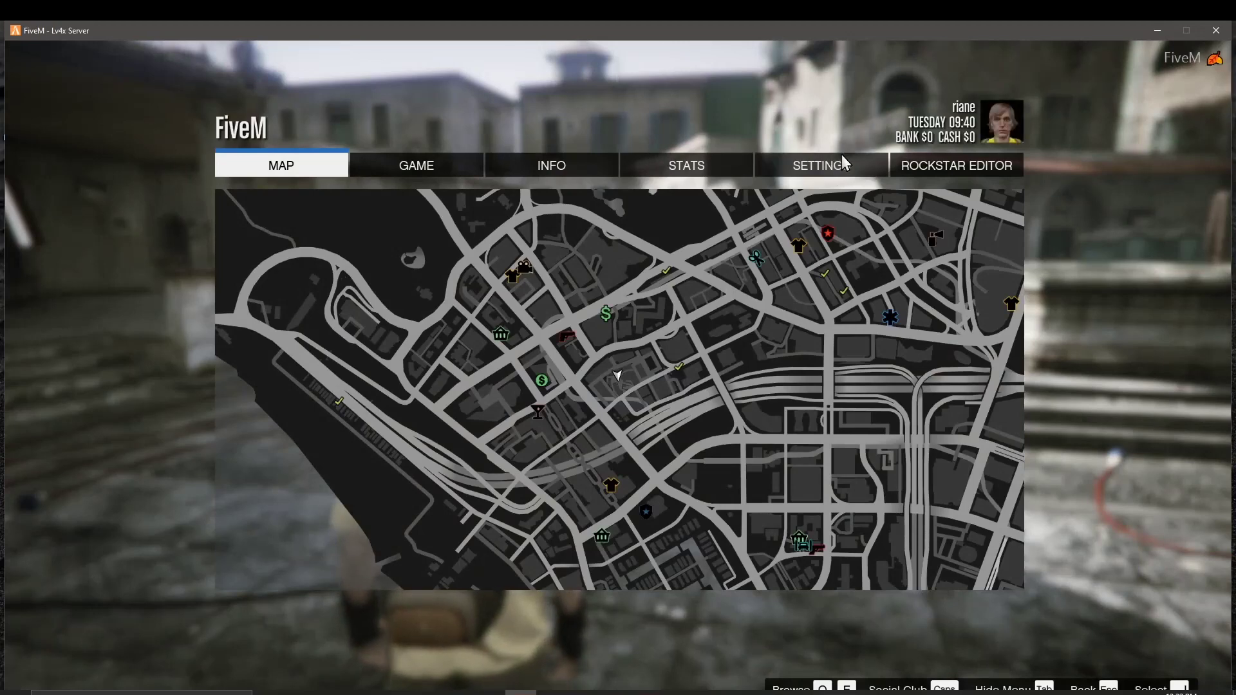
left_click(841, 157)
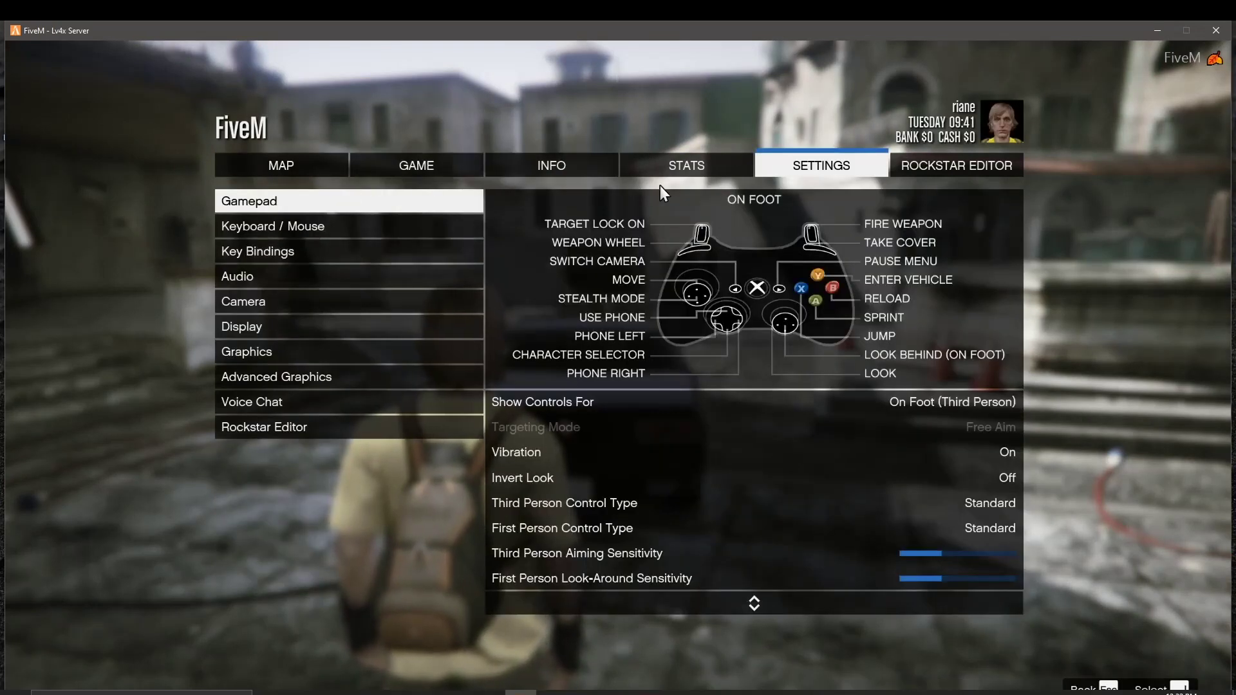
key("Escape")
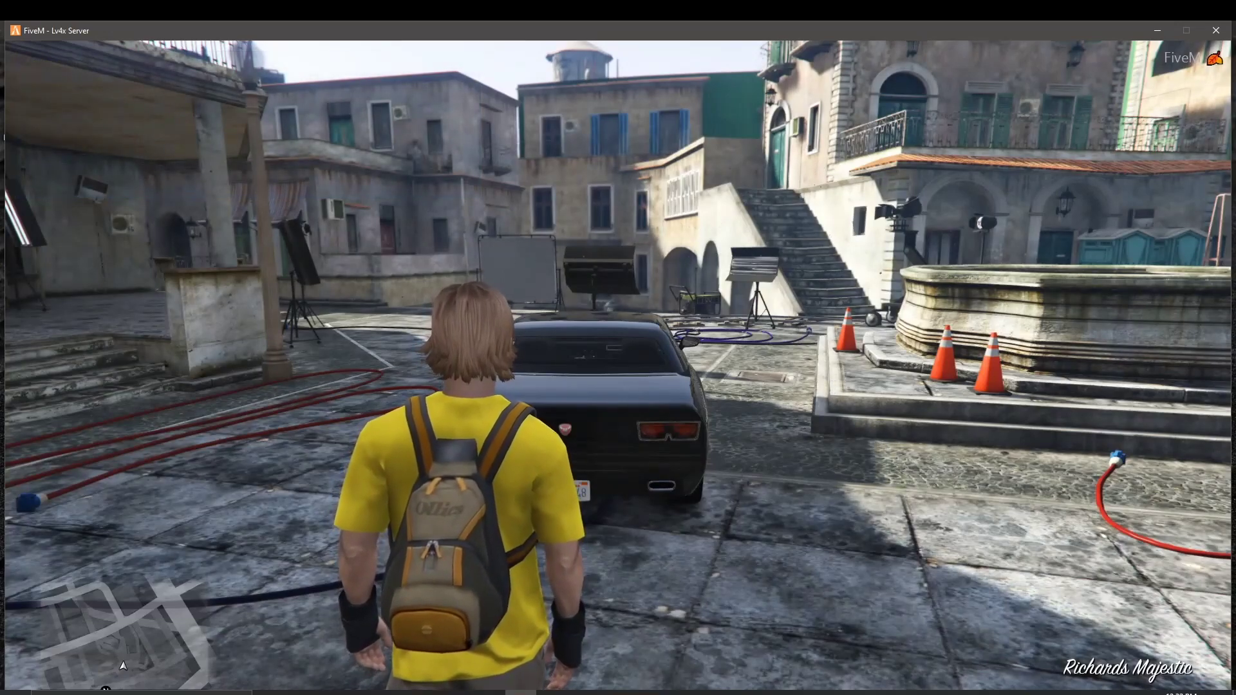
key("a")
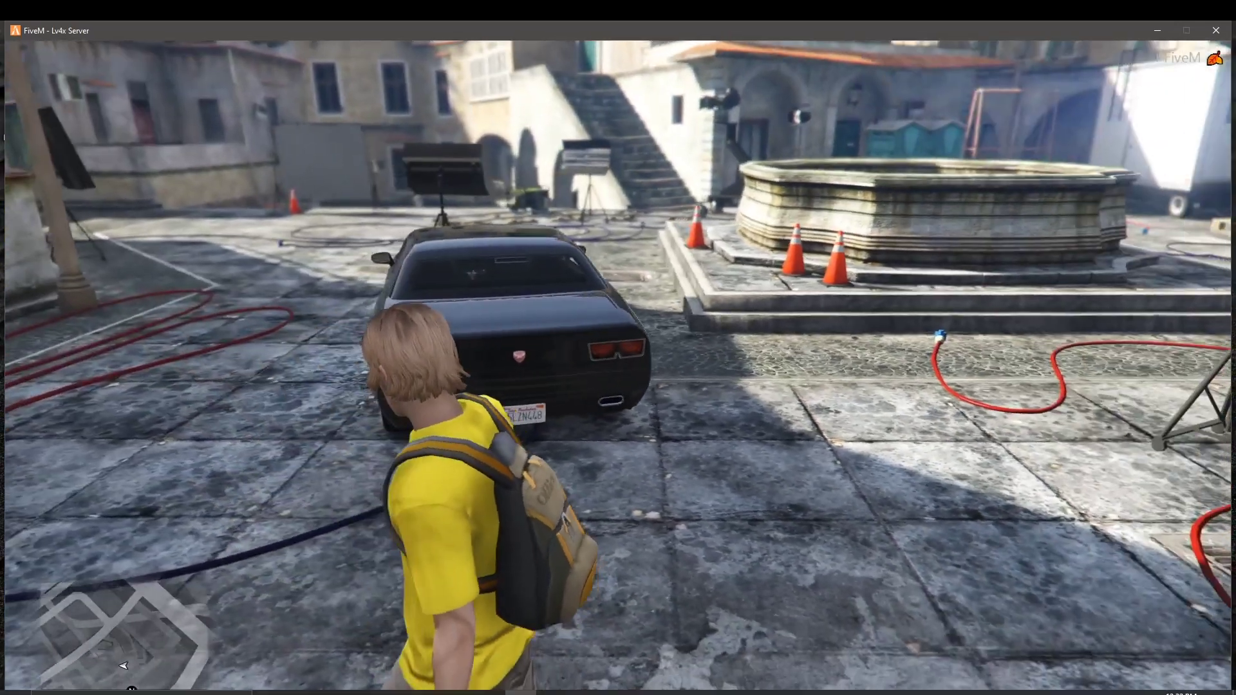
key("w")
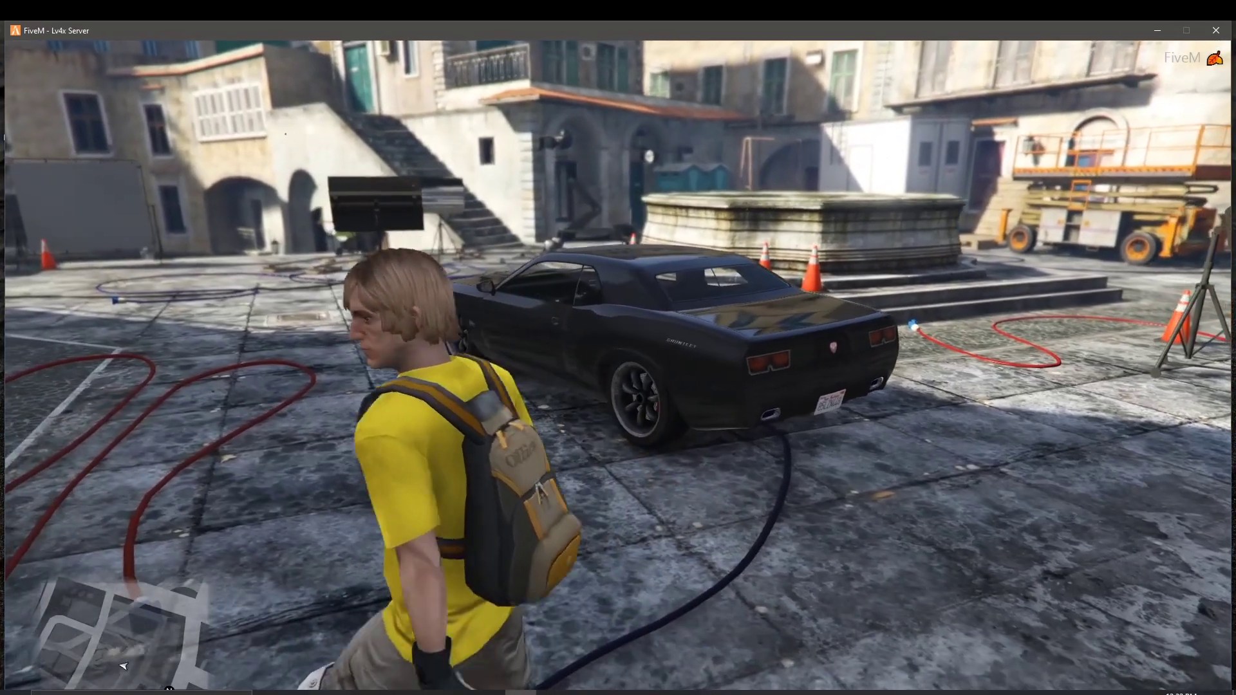
key("d")
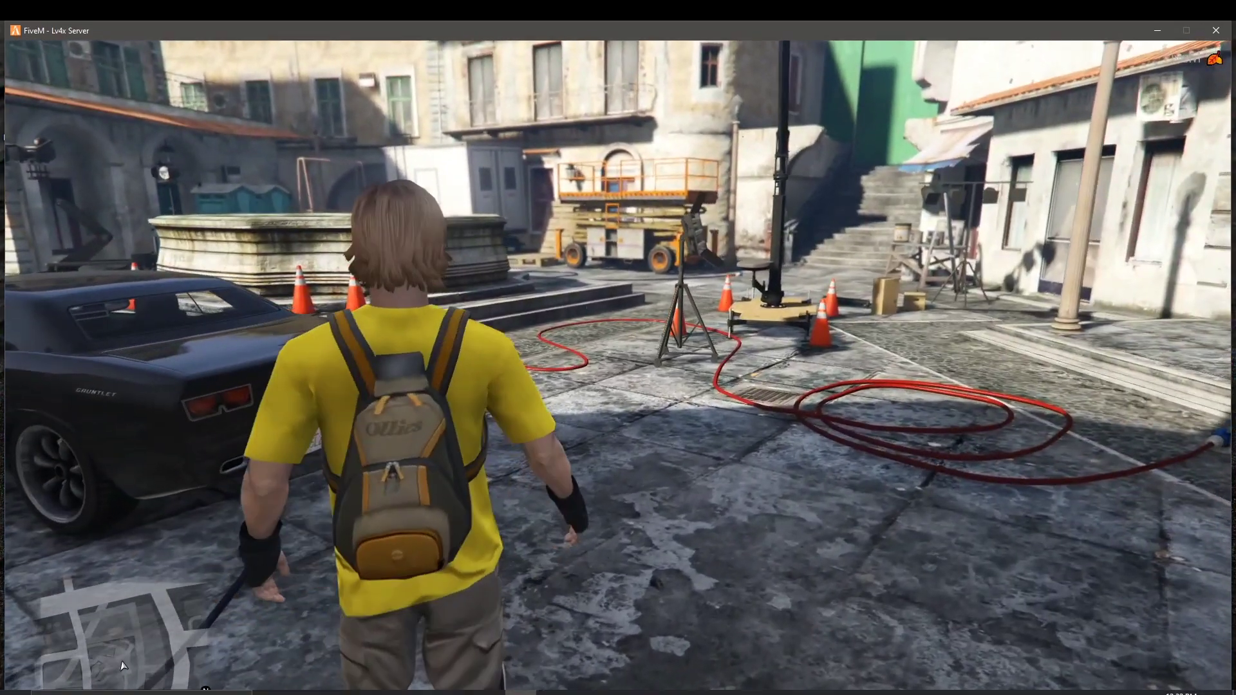
key("a")
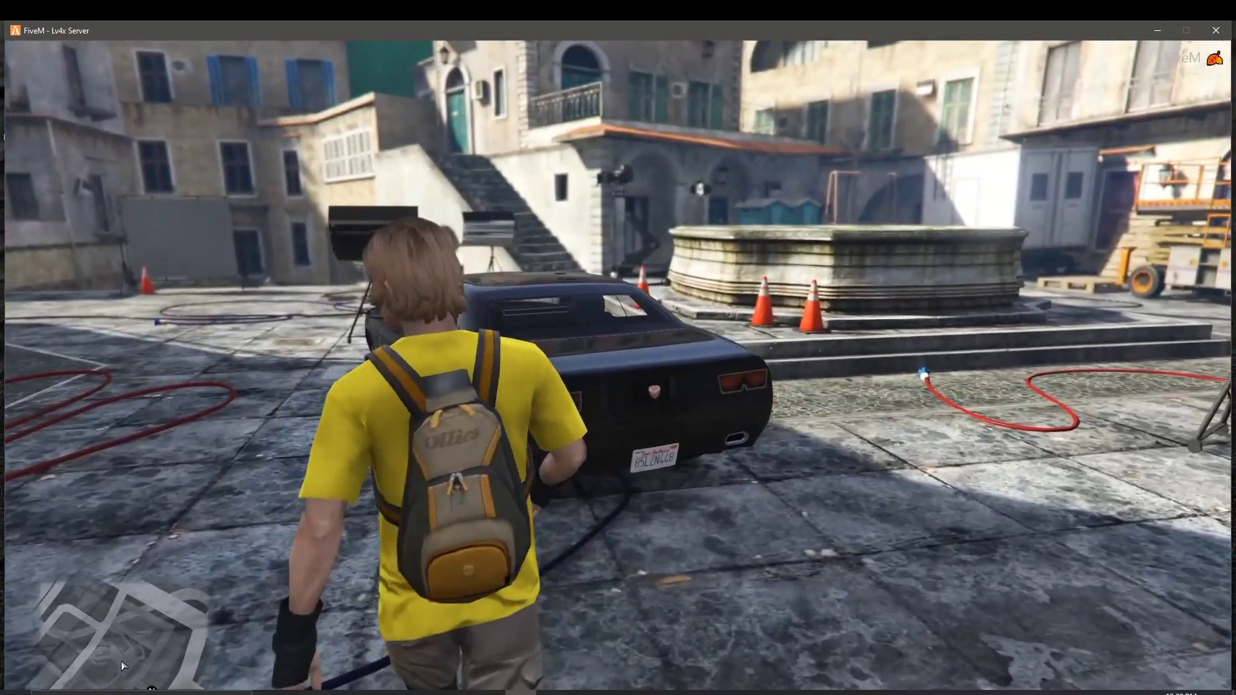
key("s")
key("d")
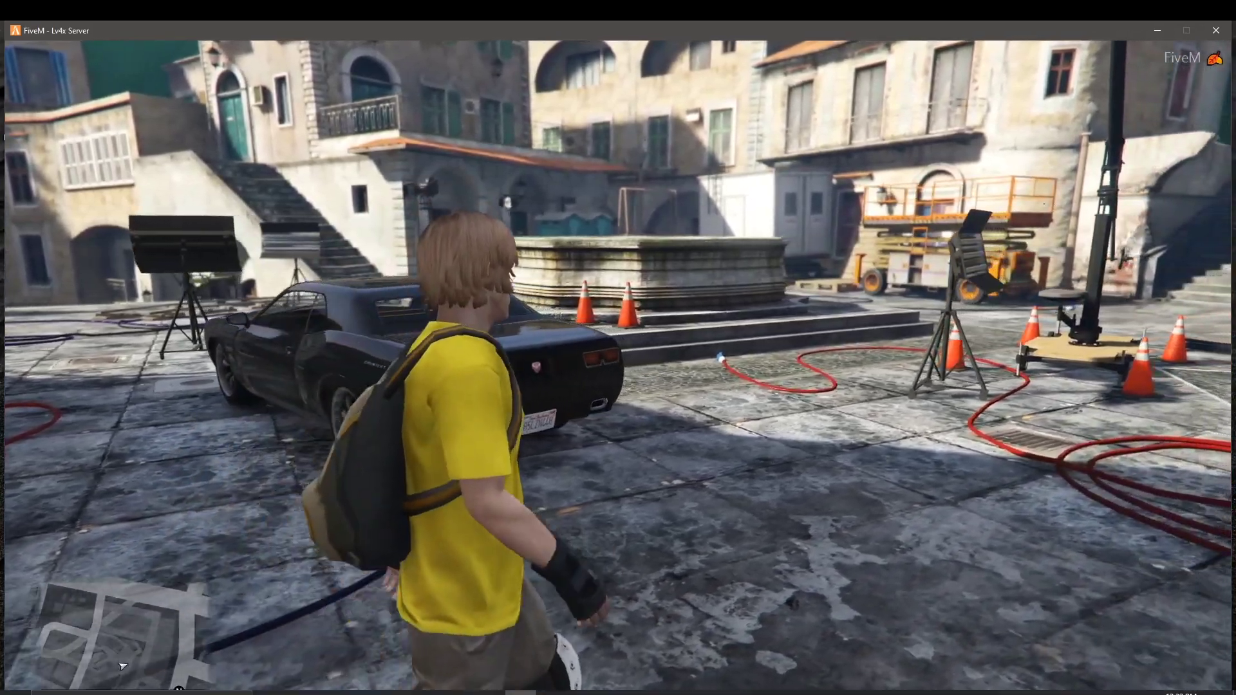
key("s")
key("w")
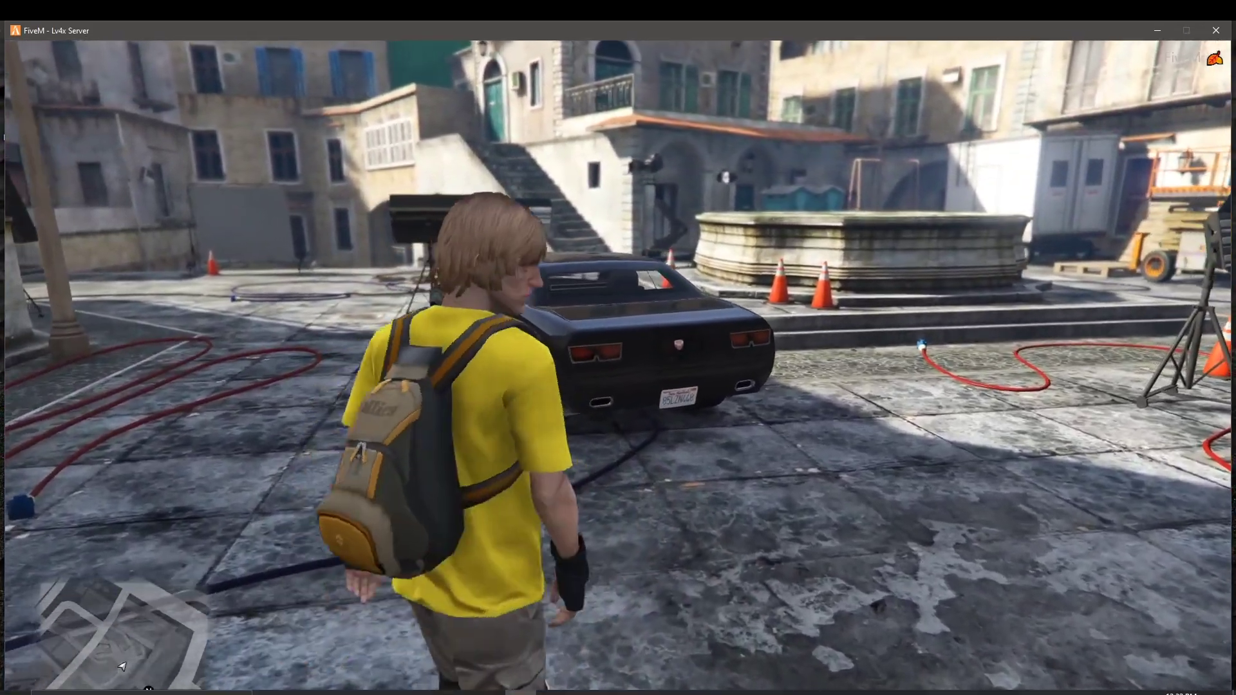
key("s")
key("w")
key("q")
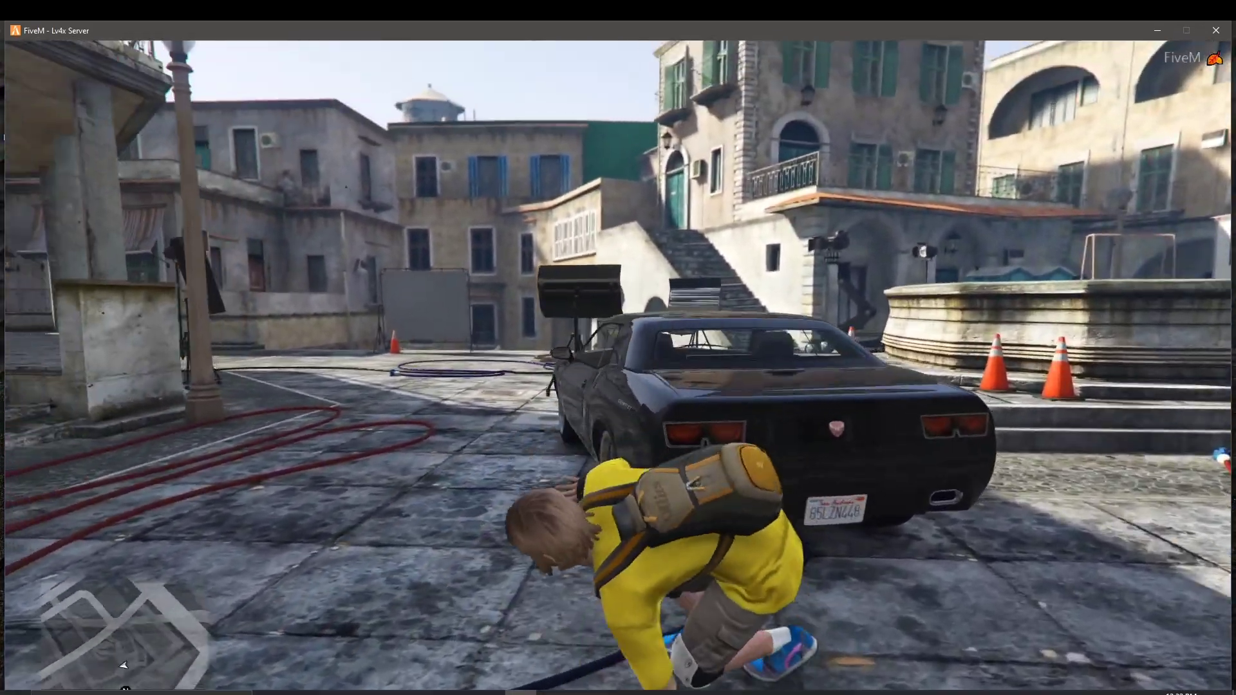
key("q")
key("w")
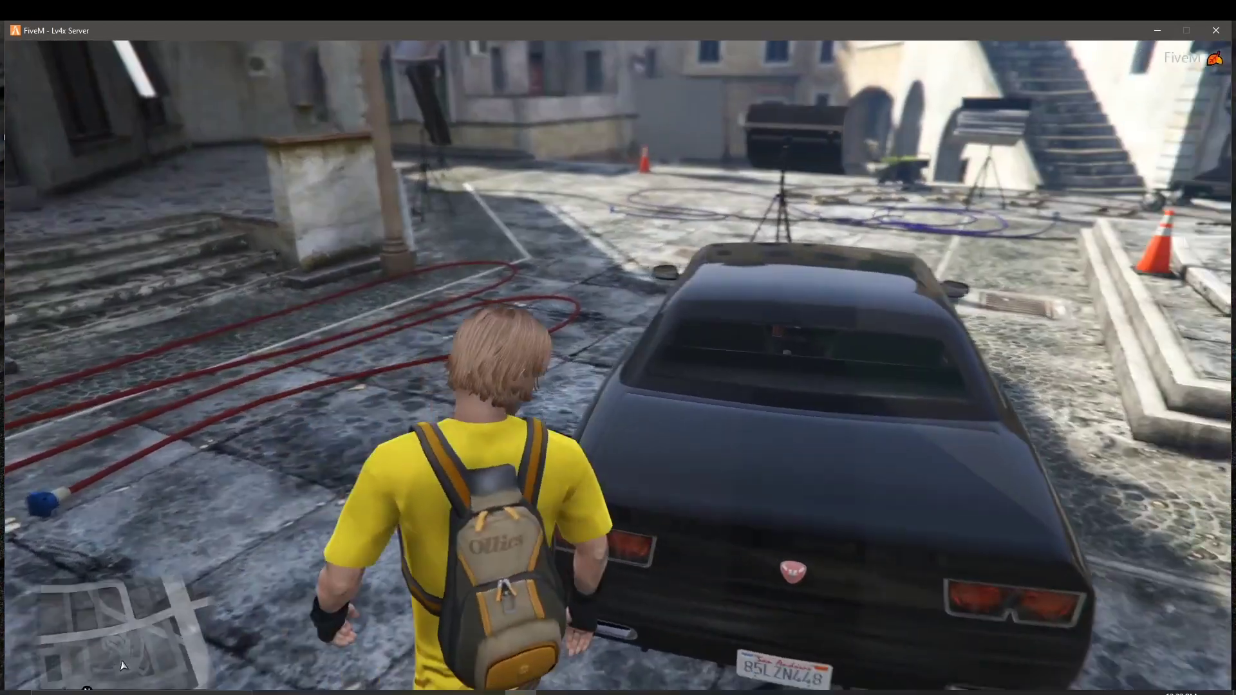
key("Escape")
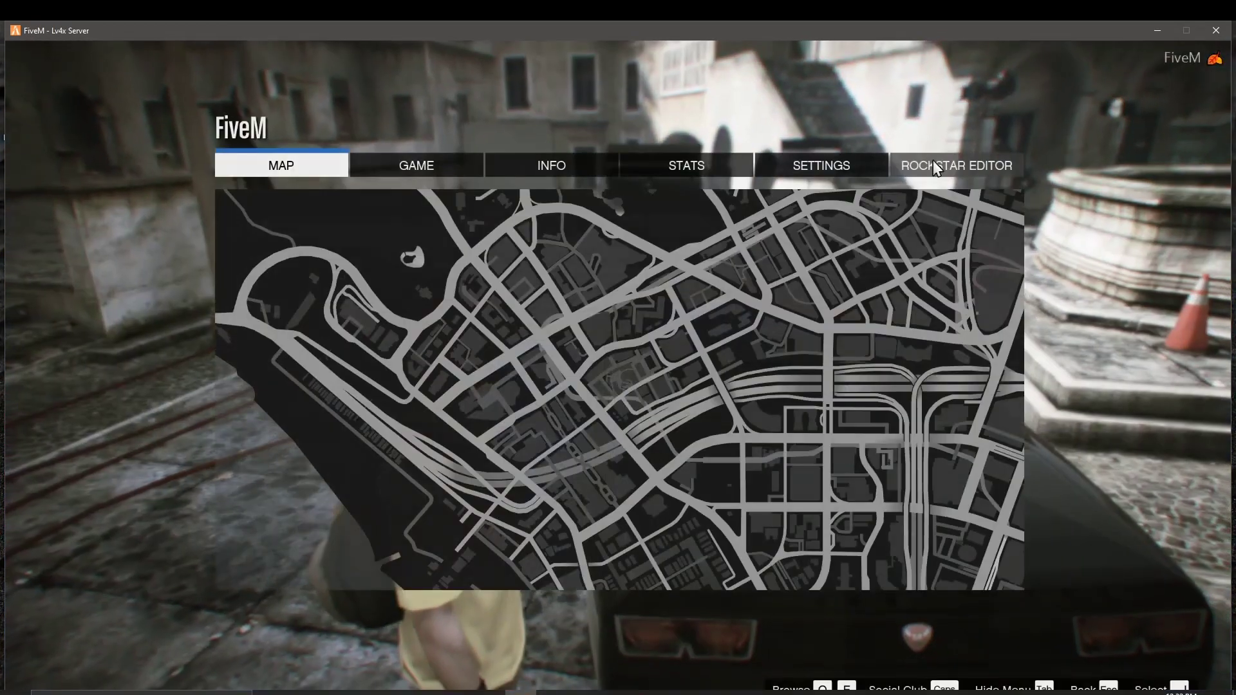
Step: Disconnect via GAME > Disconnect and rejoin Localhost, spawning at Mount Gordo at night
left_click(779, 171)
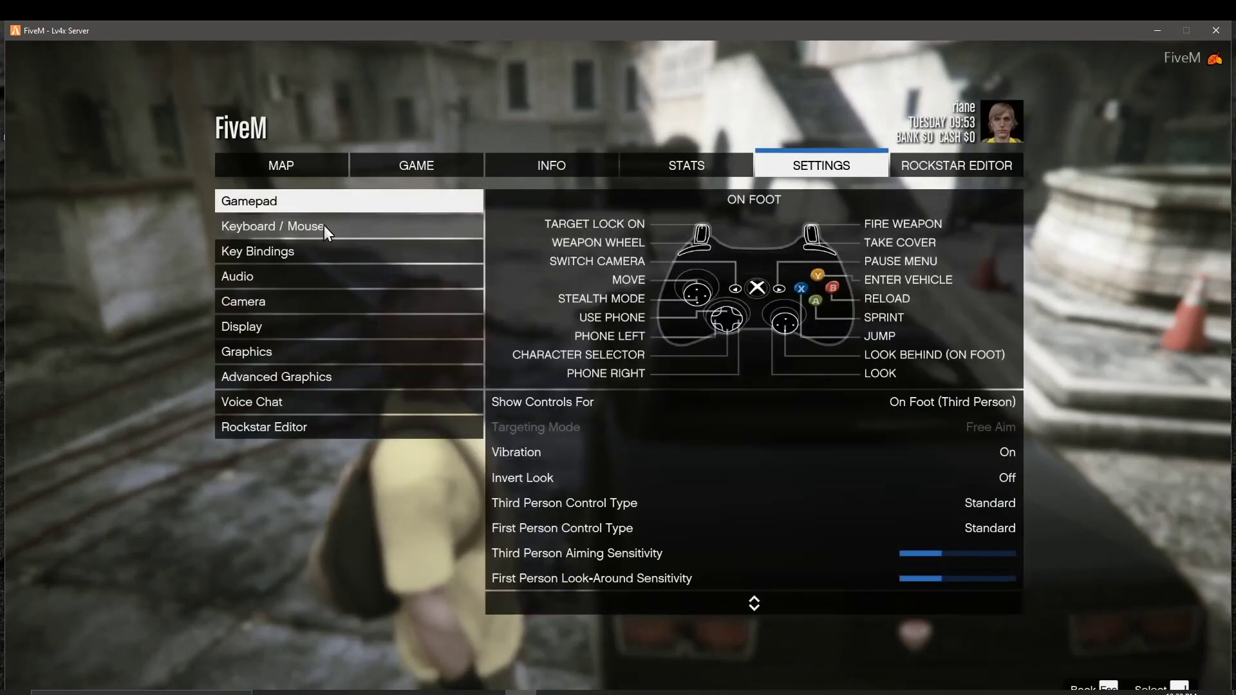
left_click(436, 168)
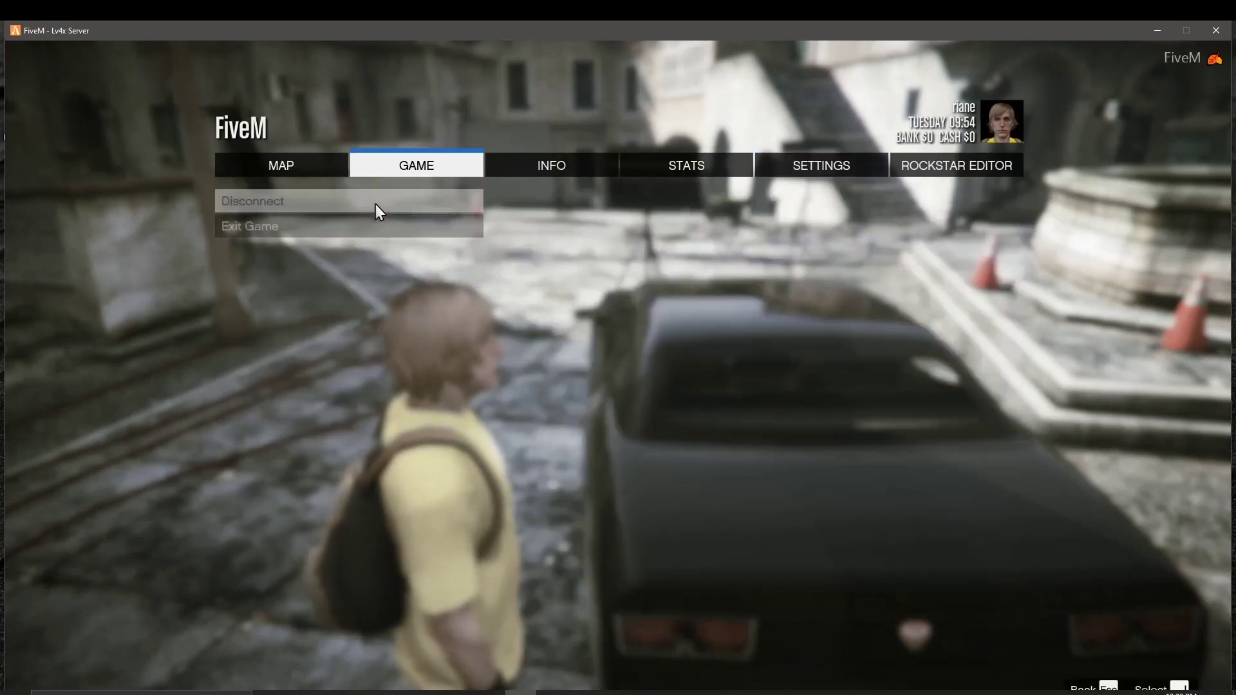
left_click(376, 203)
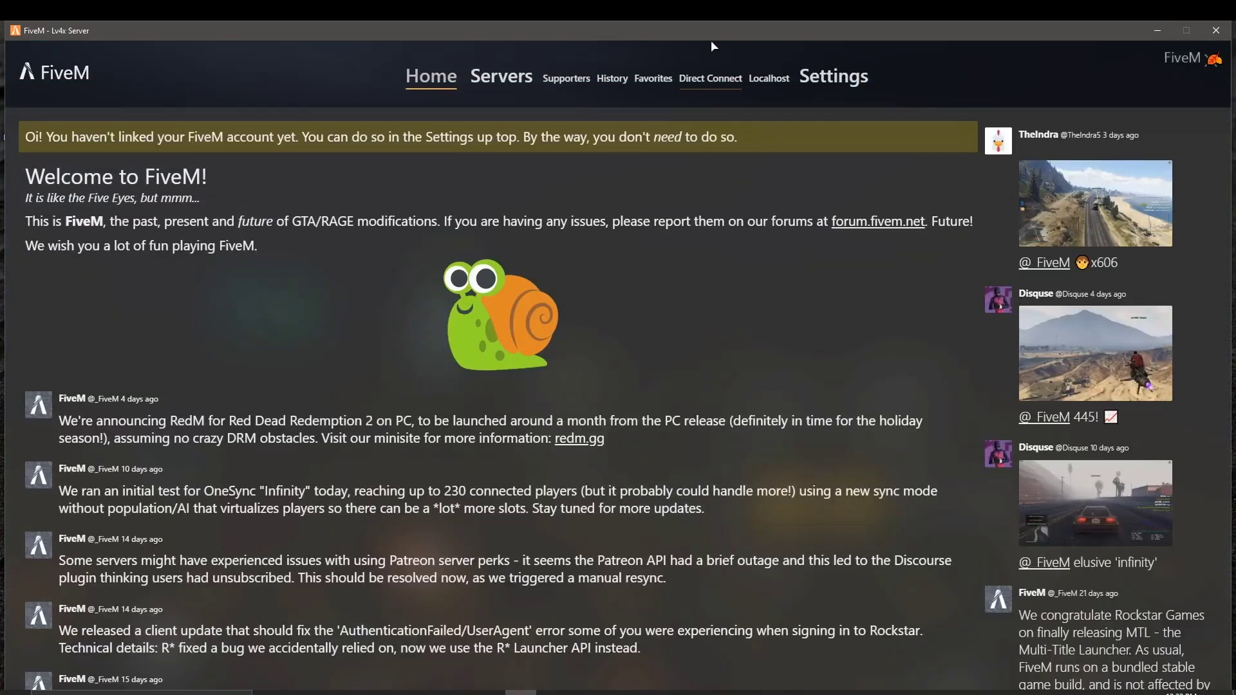
left_click(753, 79)
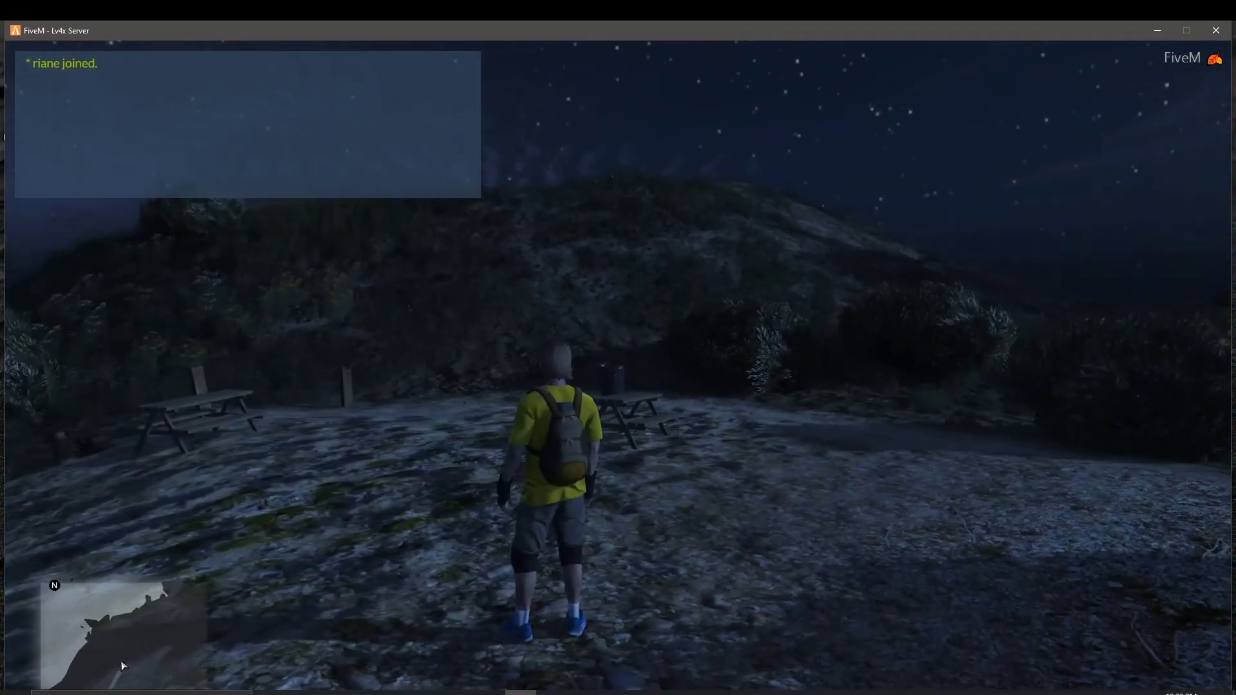
Step: Exit FiveM to Windows via GAME > Exit Game, leaving the testserver console running
key("Escape")
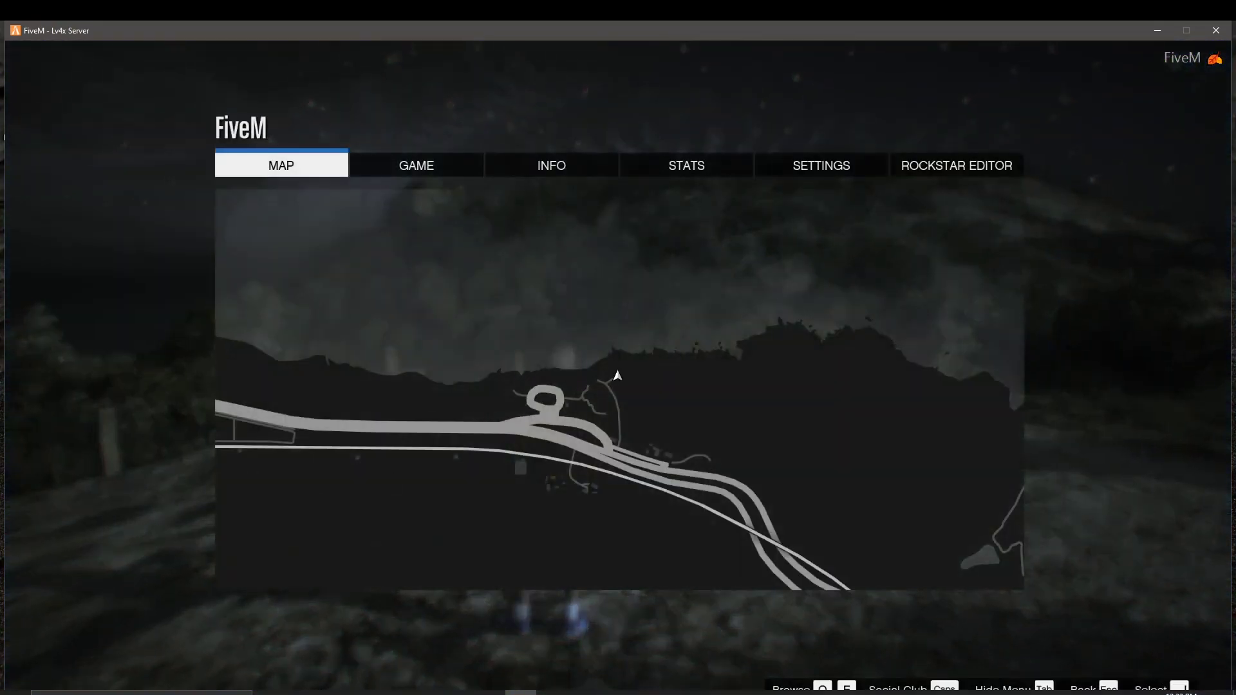
left_click(1215, 30)
key("Escape")
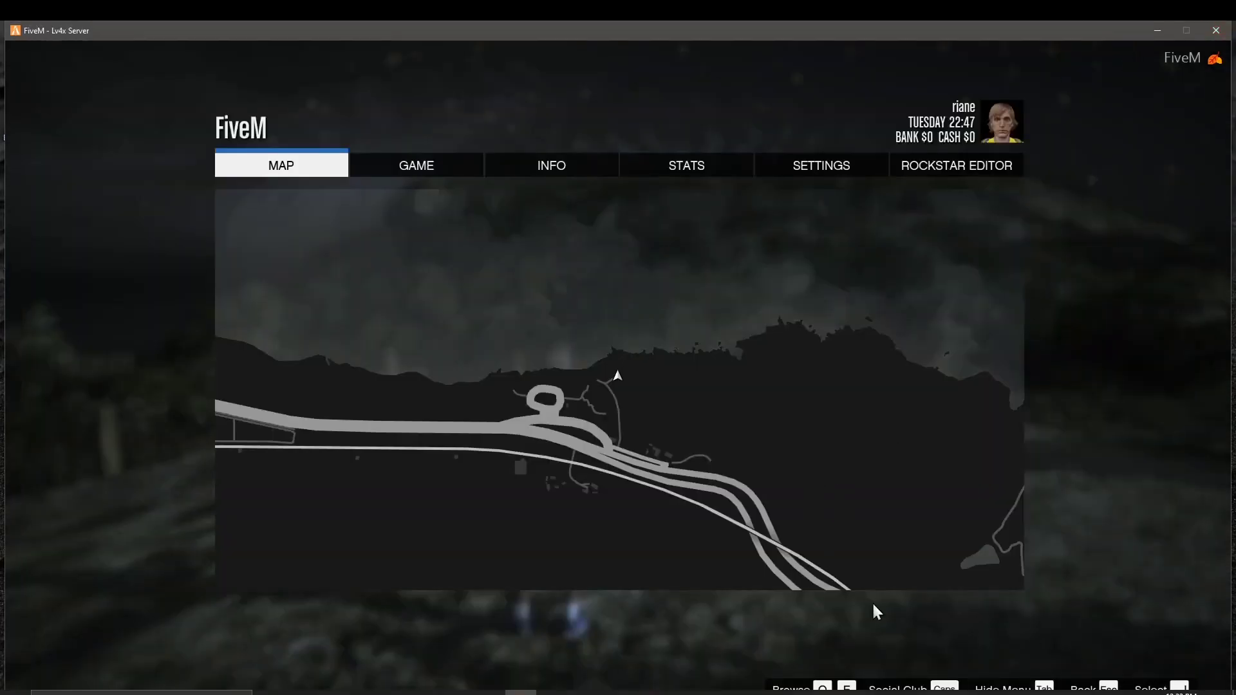
left_click(377, 166)
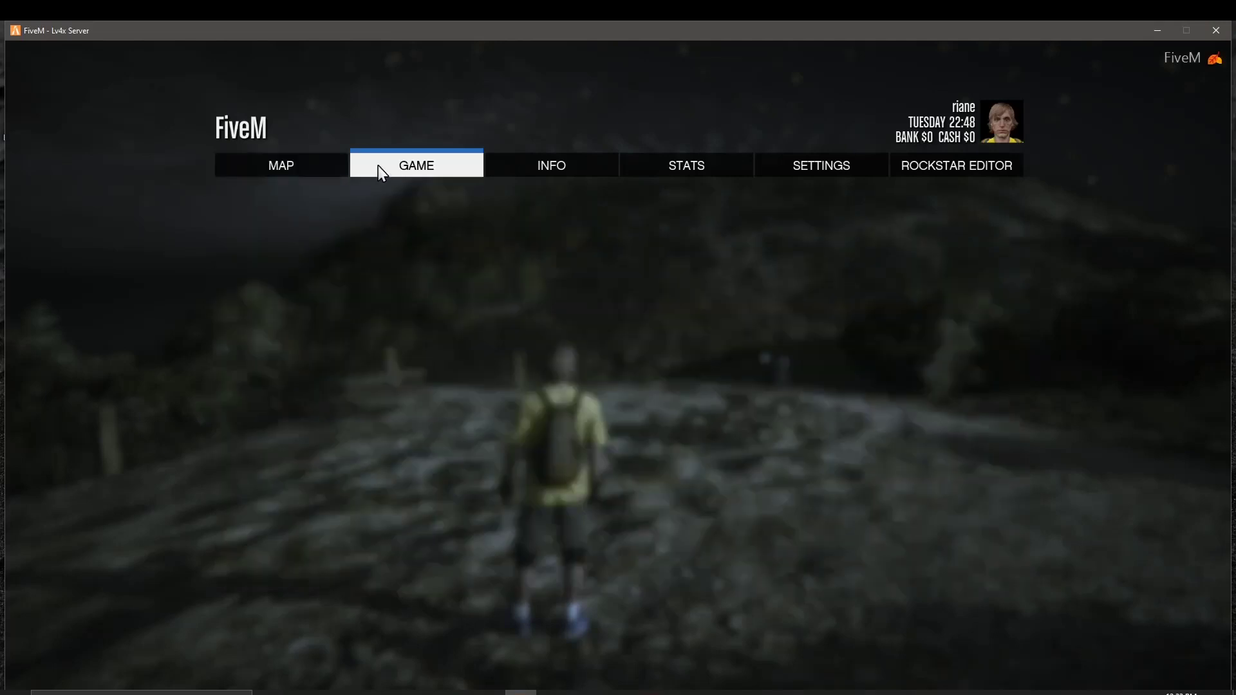
left_click(385, 232)
left_click(384, 232)
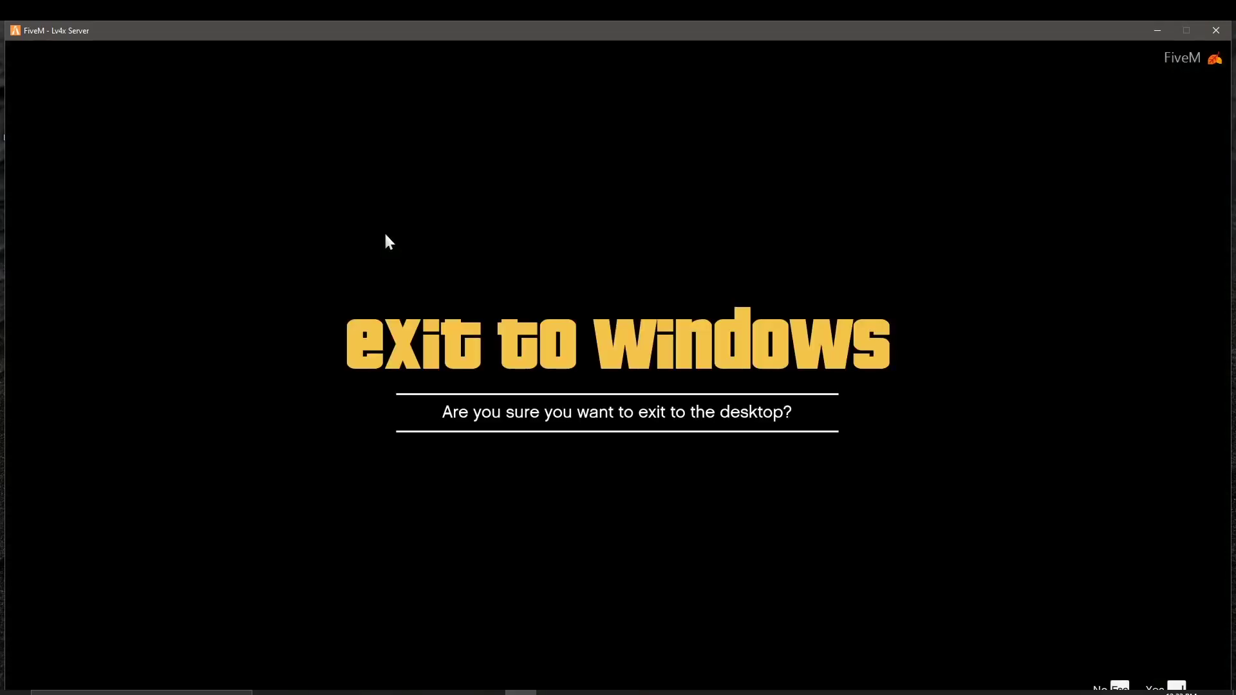
key("Return")
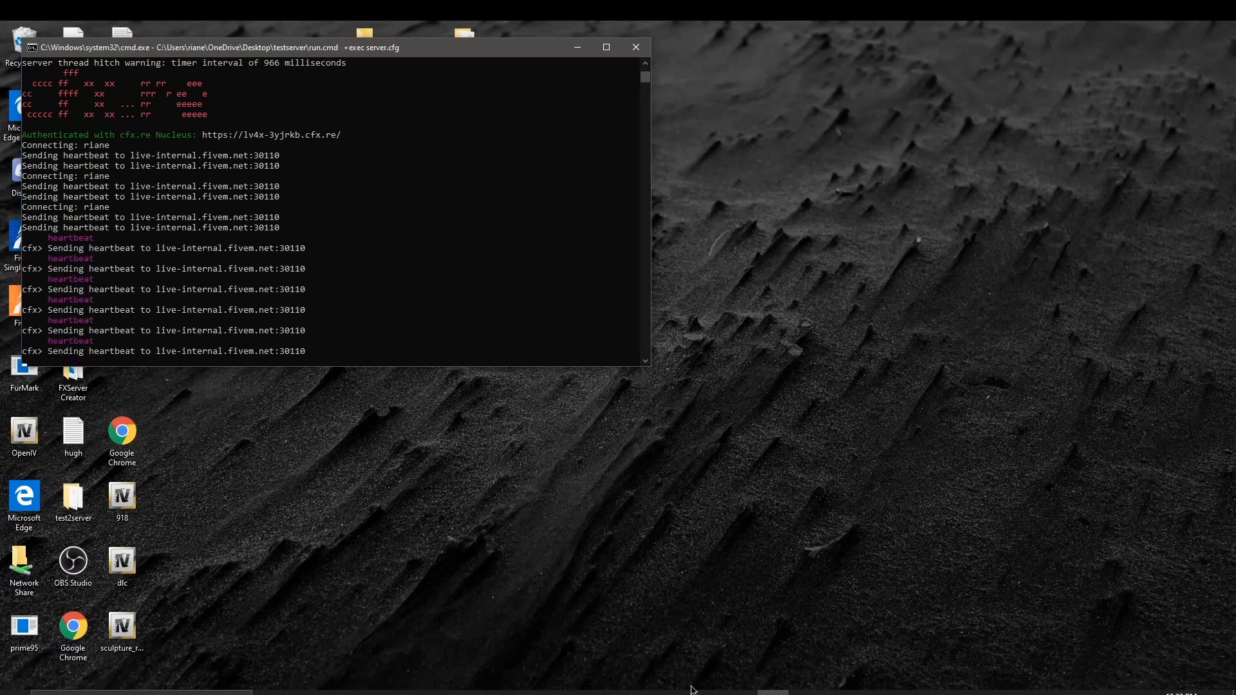
Step: Relaunch FiveM and join Localhost, spawning at Palmer-Taylor Power Station
left_click(73, 370)
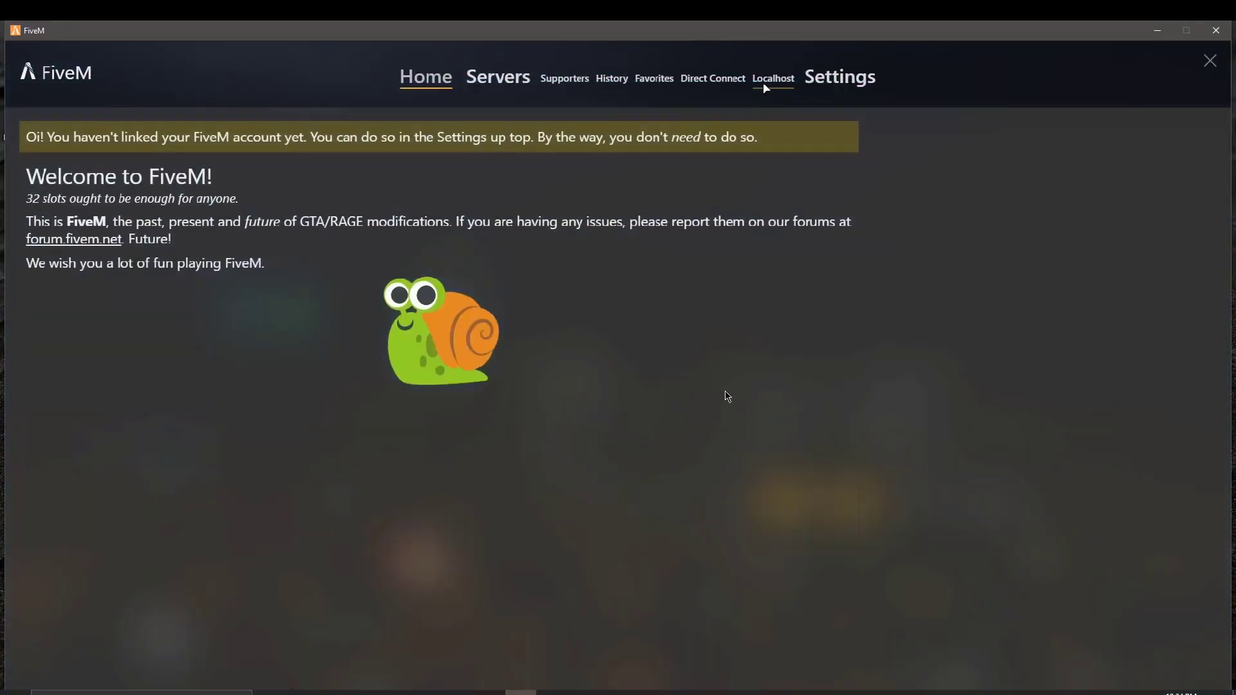
left_click(764, 83)
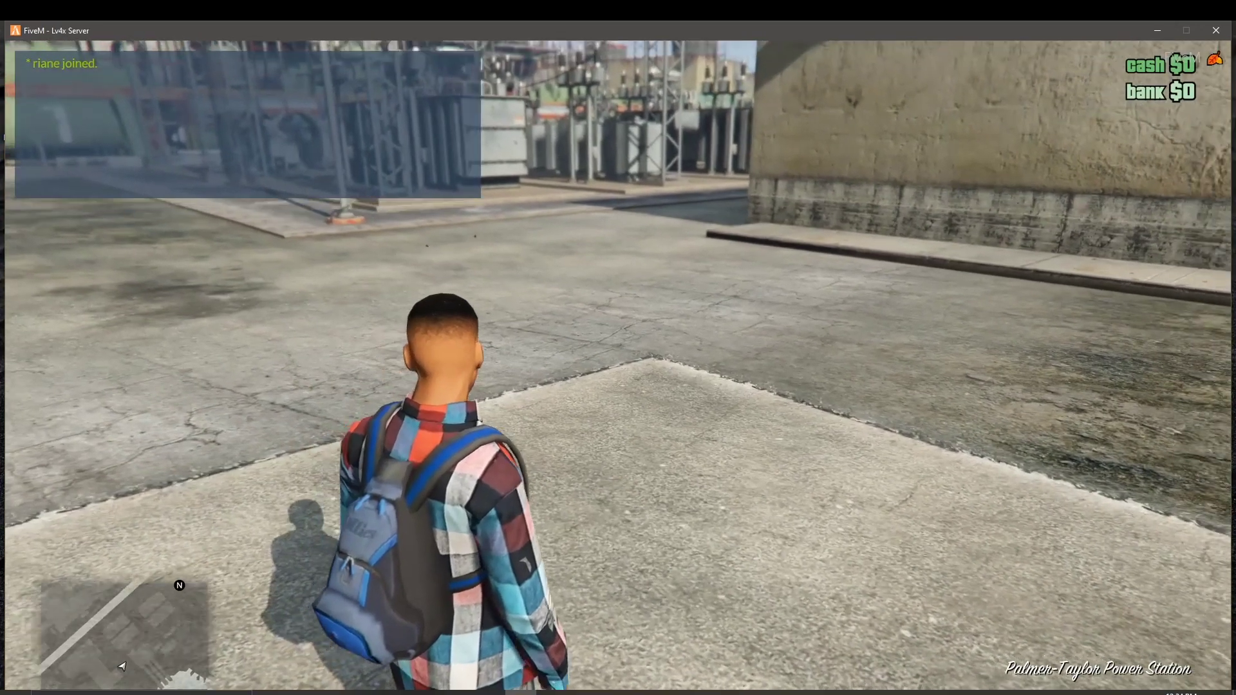
Step: Submit 'srt392' in Lambda Menu's Vehicles > Vehicle Spawner > Spawn Vehicle By Name
key("F7")
key("Down")
key("Down")
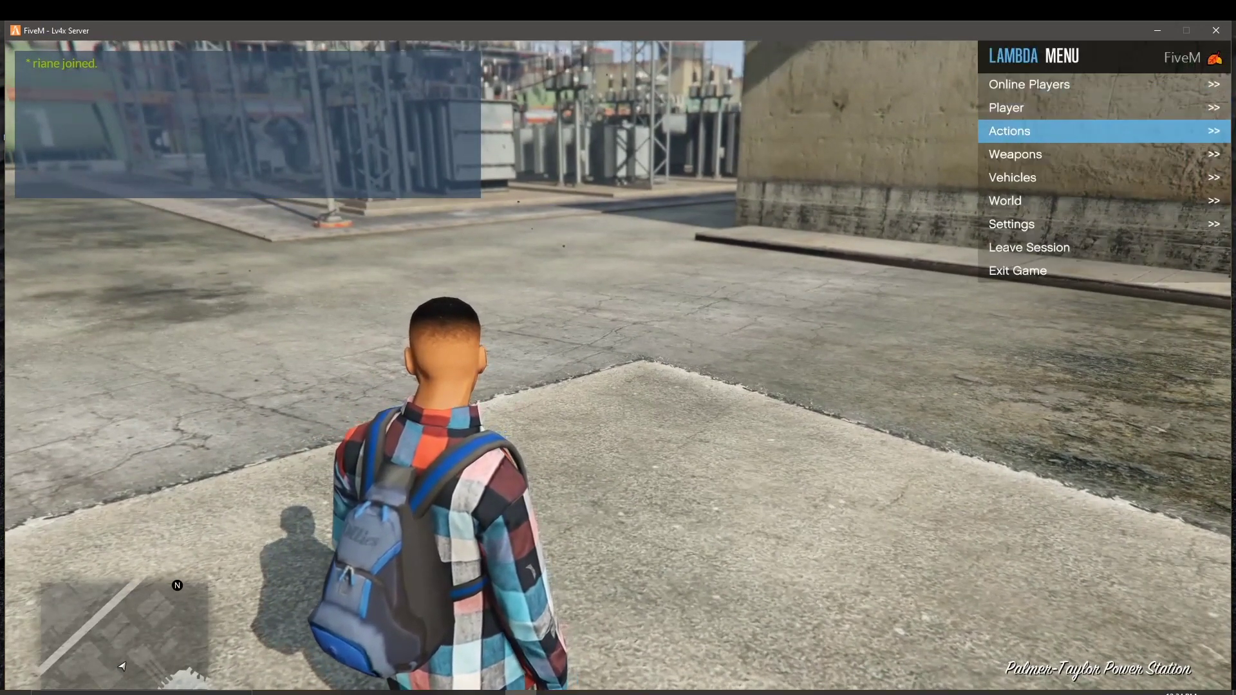
key("Down")
key("Up")
key("Down")
key("Down")
key("Return")
key("Down")
key("Down")
key("Down")
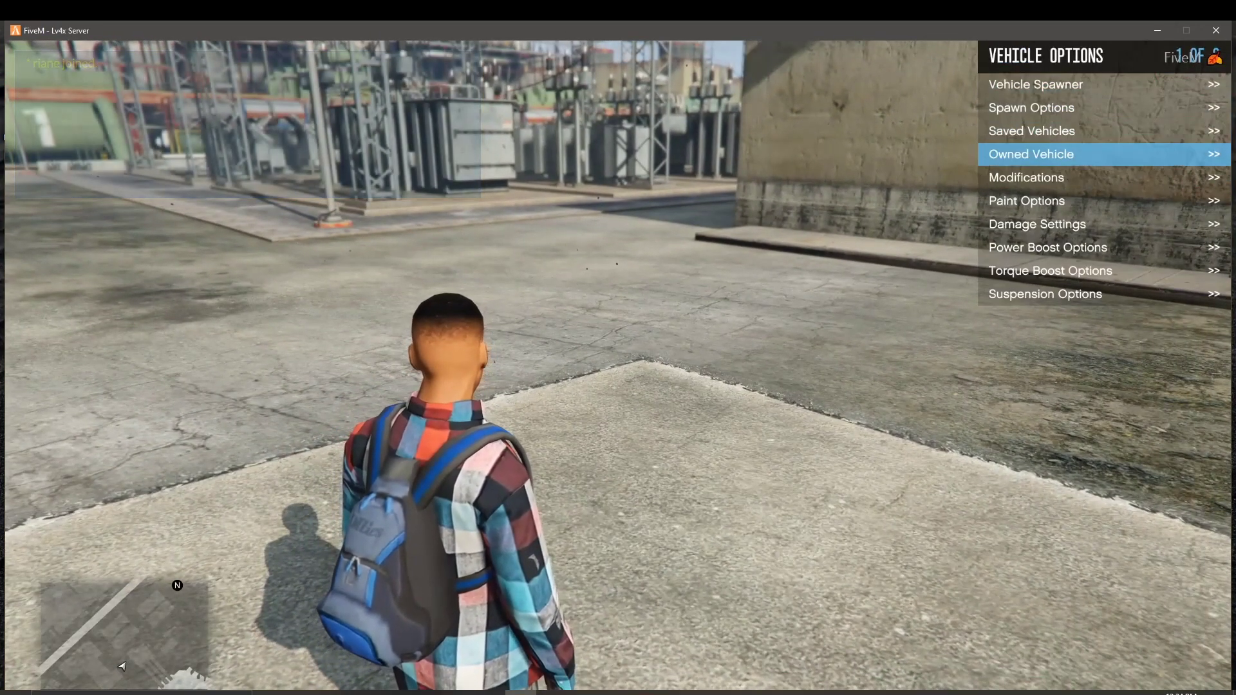
key("Up")
key("Up")
key("Up")
key("Return")
key("Down")
key("Down")
key("Down")
key("Down")
key("Down")
key("Down")
key("Down")
key("Down")
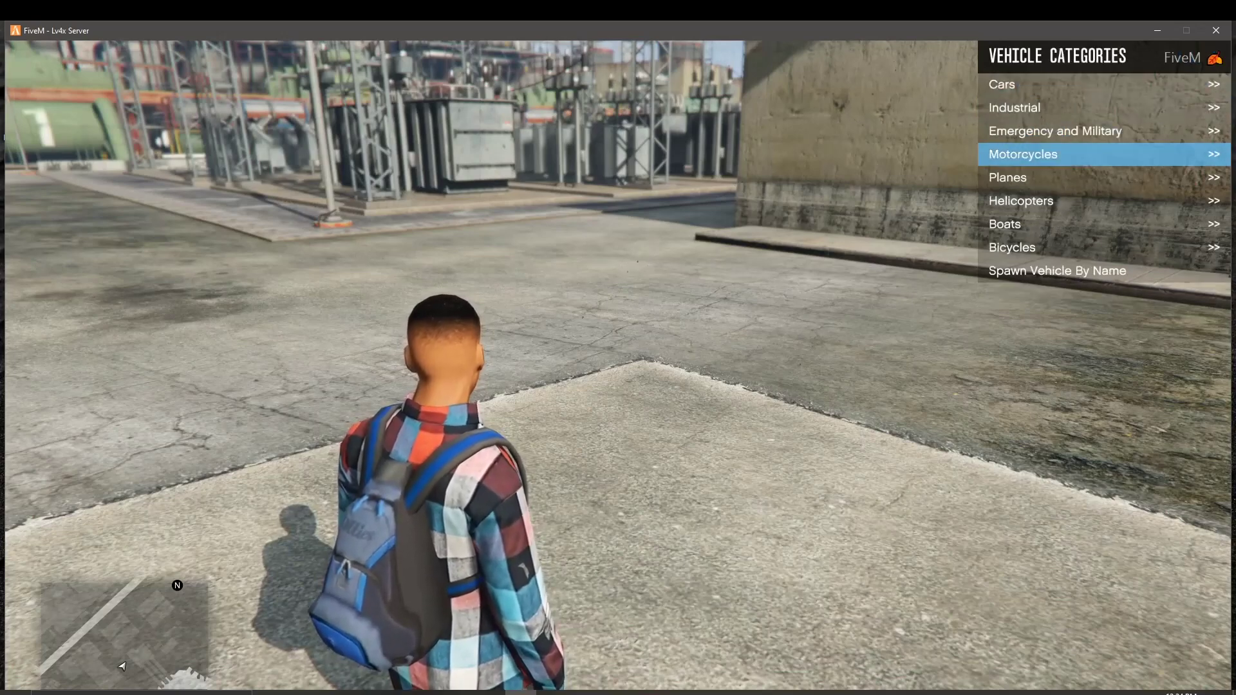
key("Return")
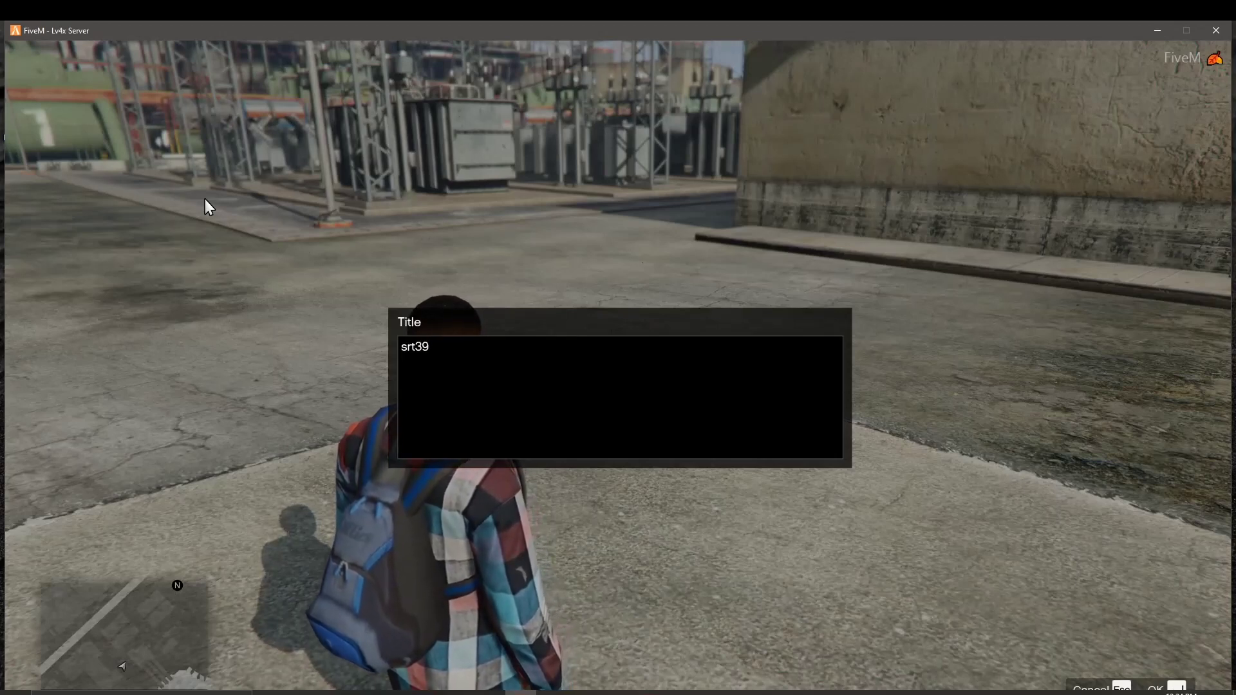
type("srt392")
key("Return")
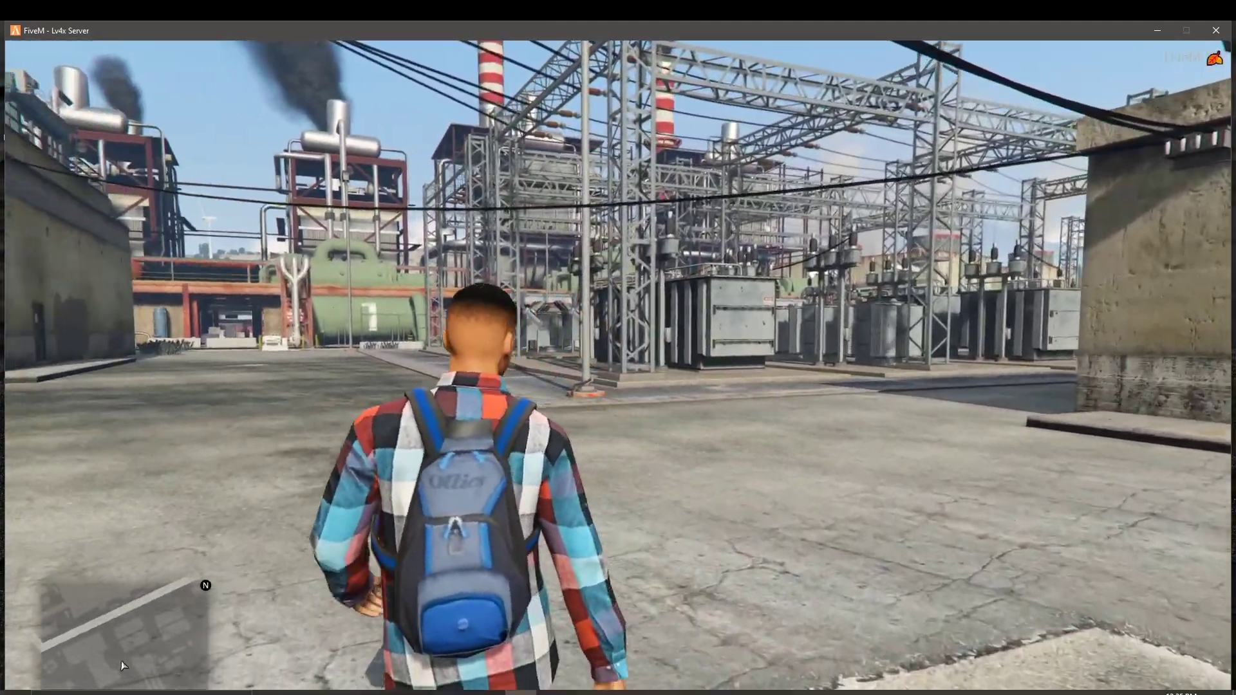
Step: Walk the character across the power station lot along the fence
key("w")
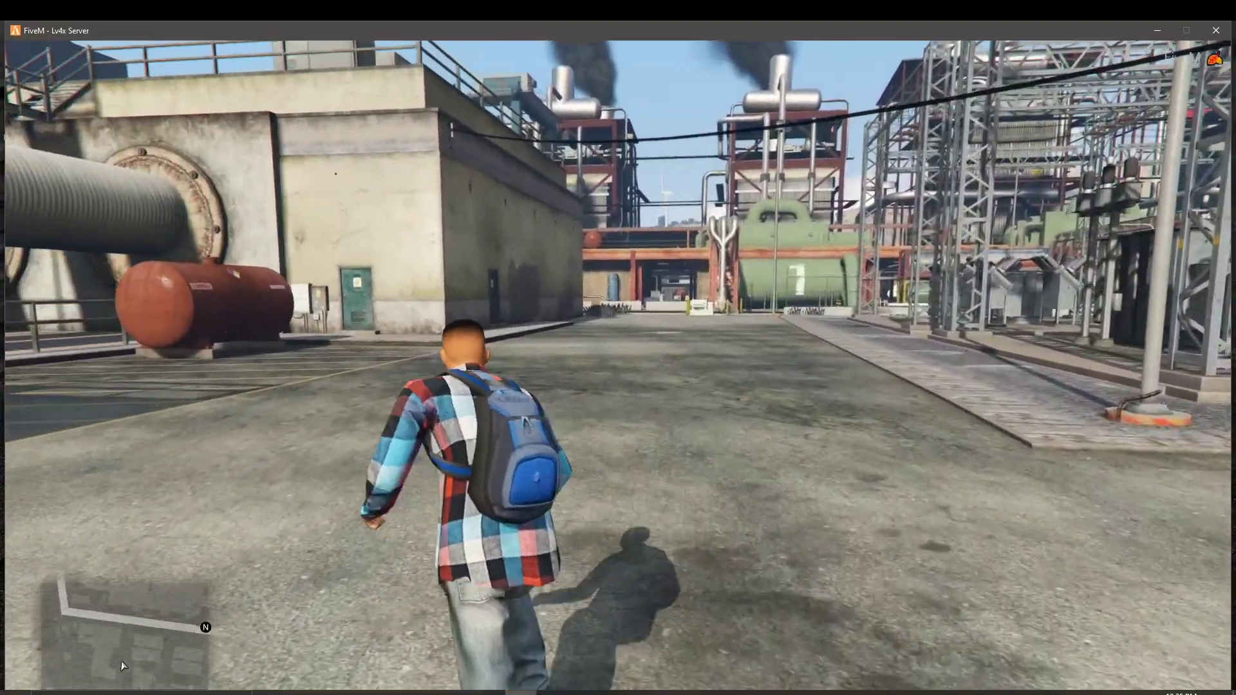
key("w")
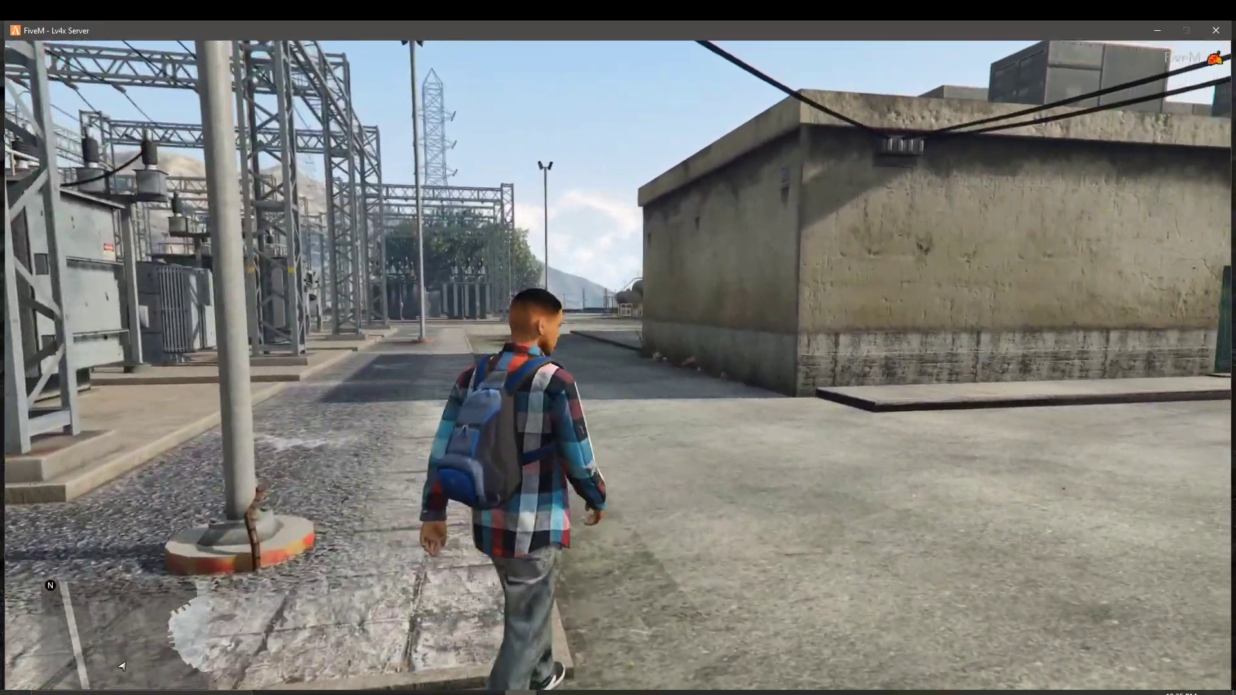
key("w")
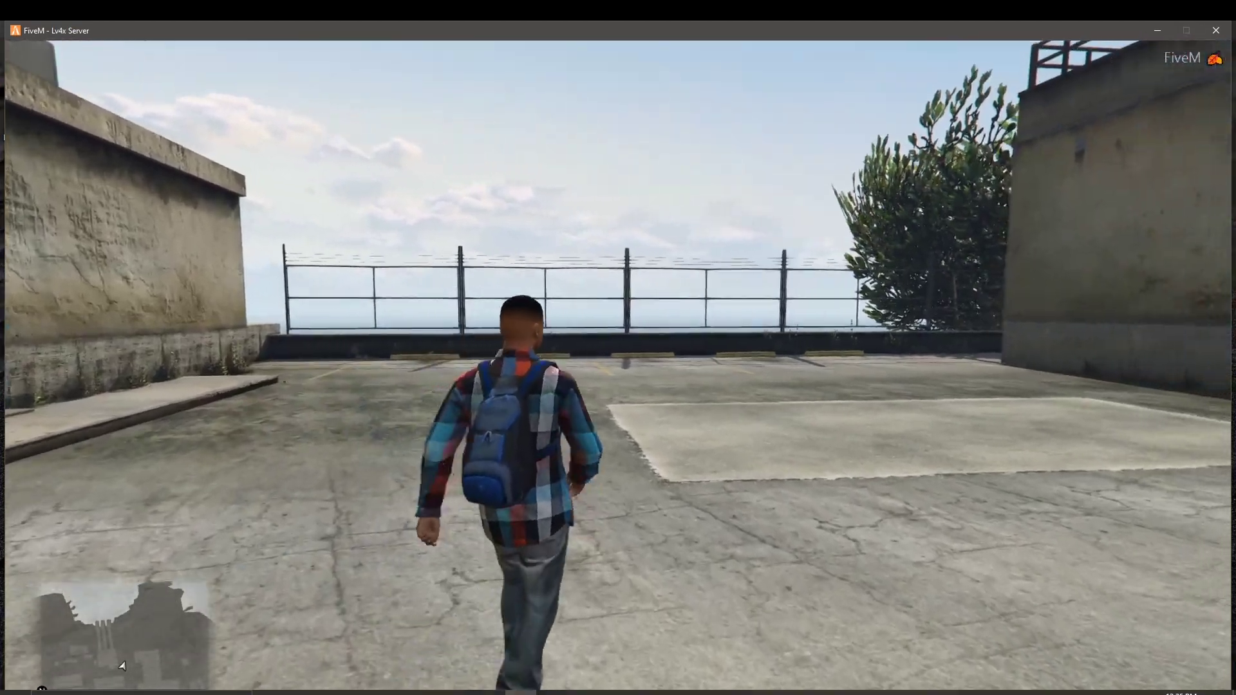
key("w")
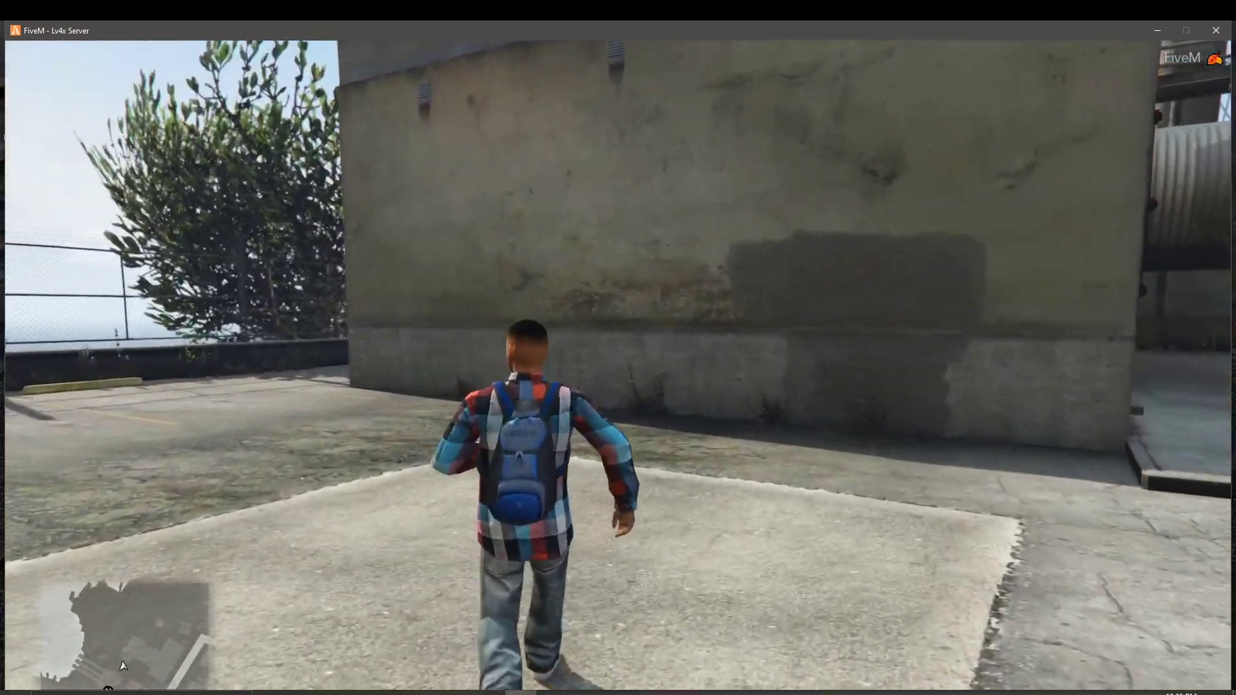
key("w")
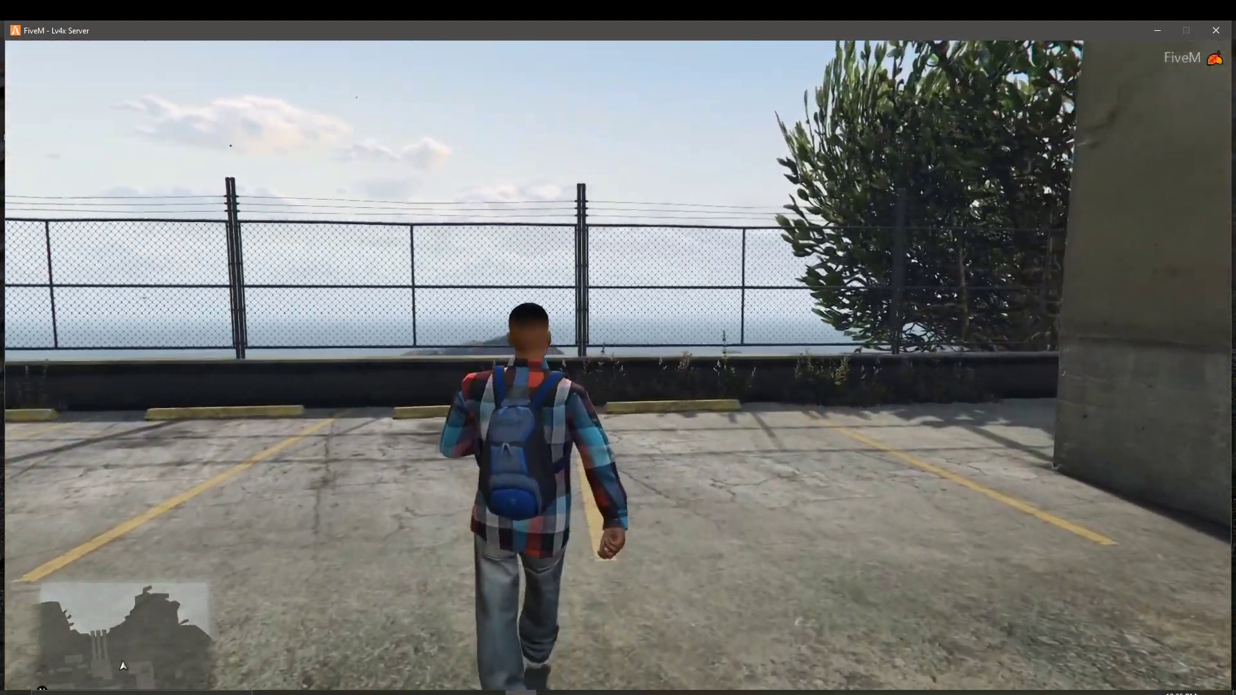
key("w")
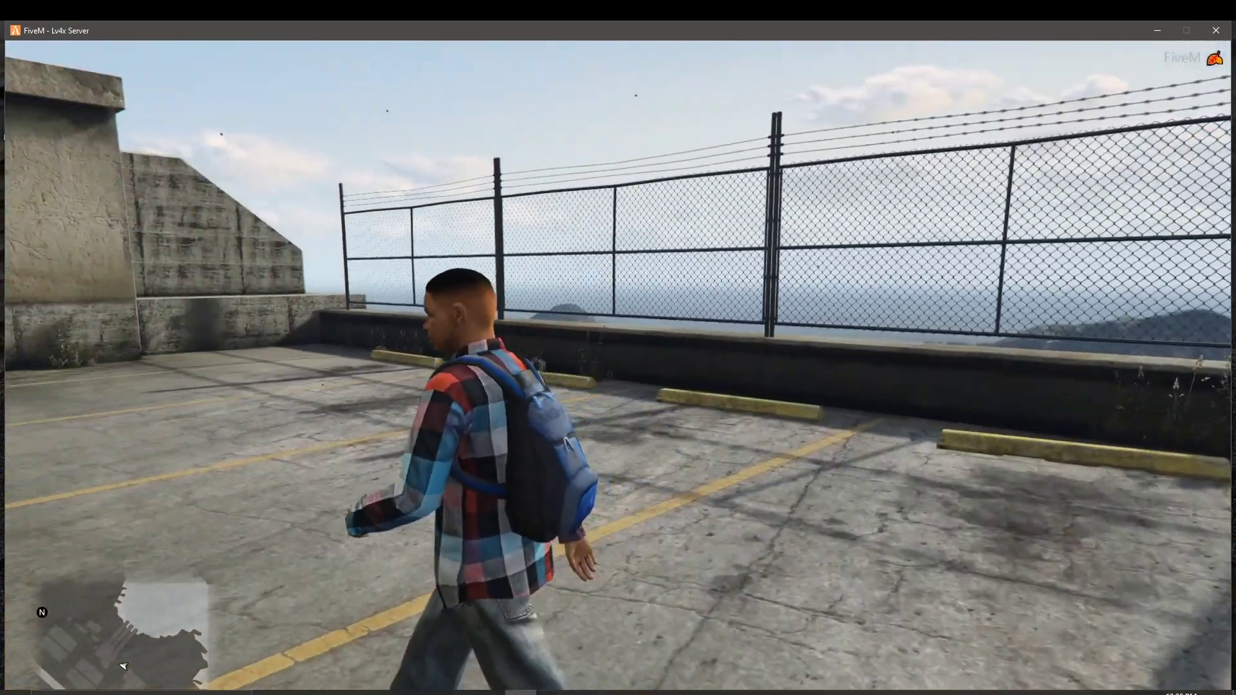
Step: Exit the game to the desktop via GAME > Exit Game and confirm
key("Escape")
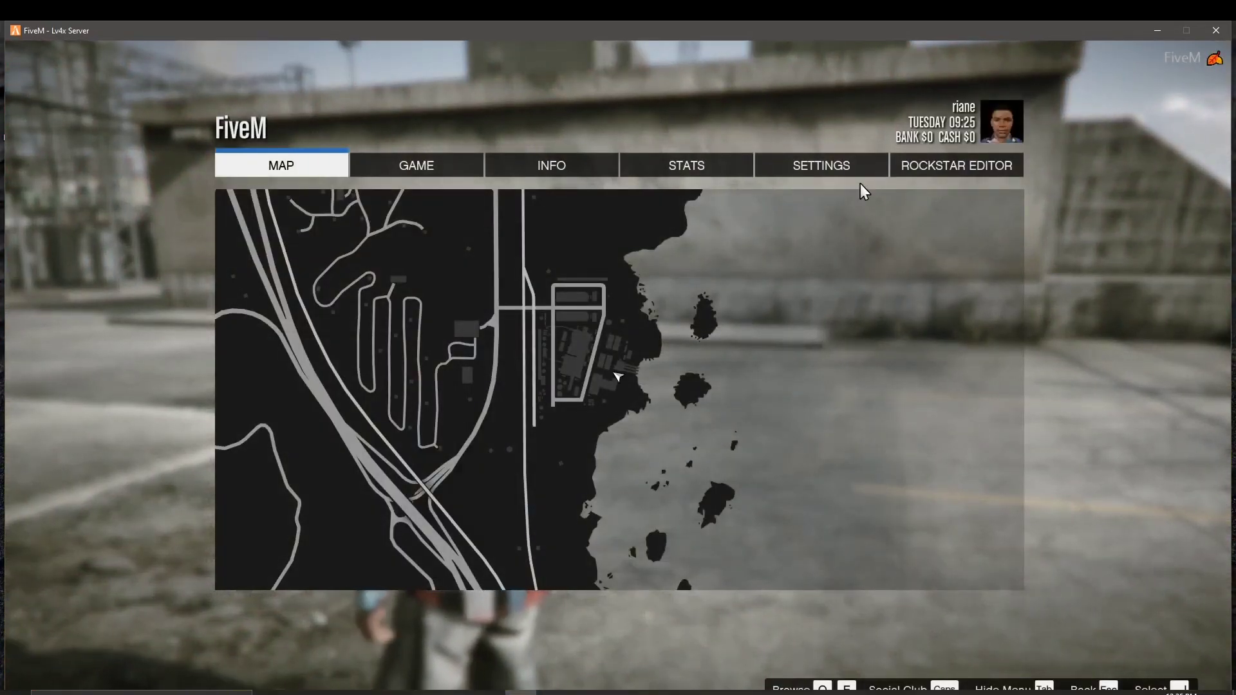
left_click(875, 164)
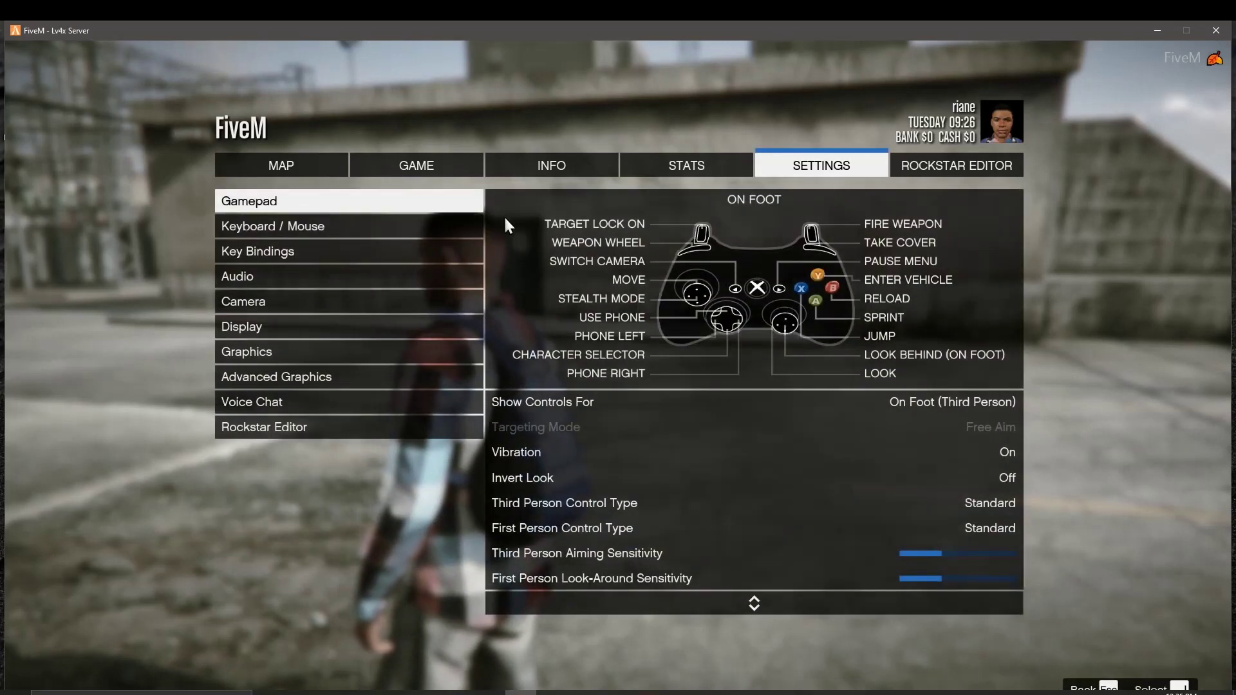
left_click(454, 160)
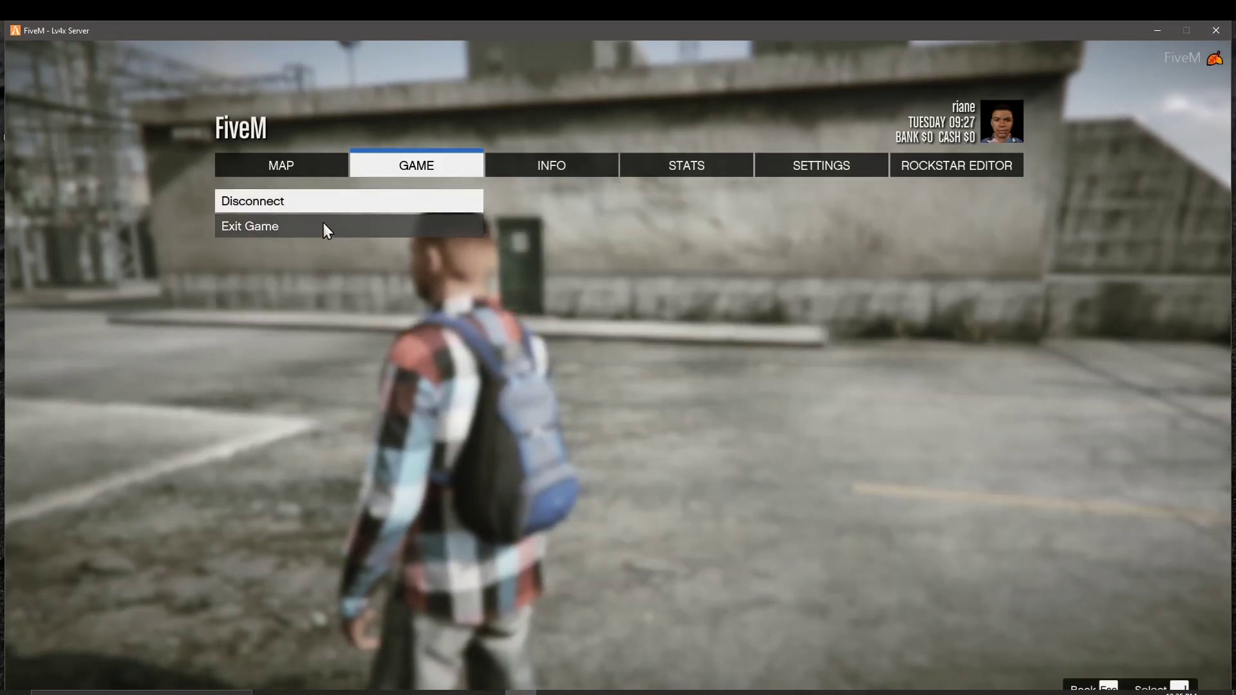
left_click(324, 224)
key("Return")
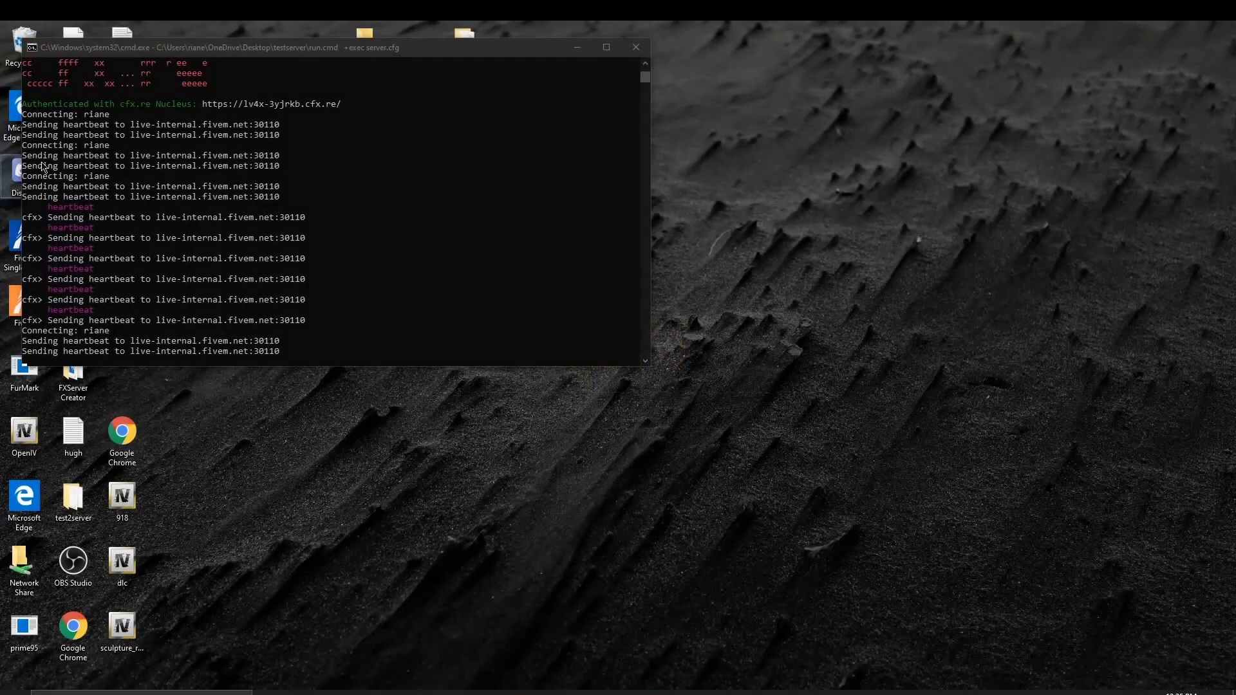
Step: Close the server console and open testserver > resources on the desktop
left_click(636, 47)
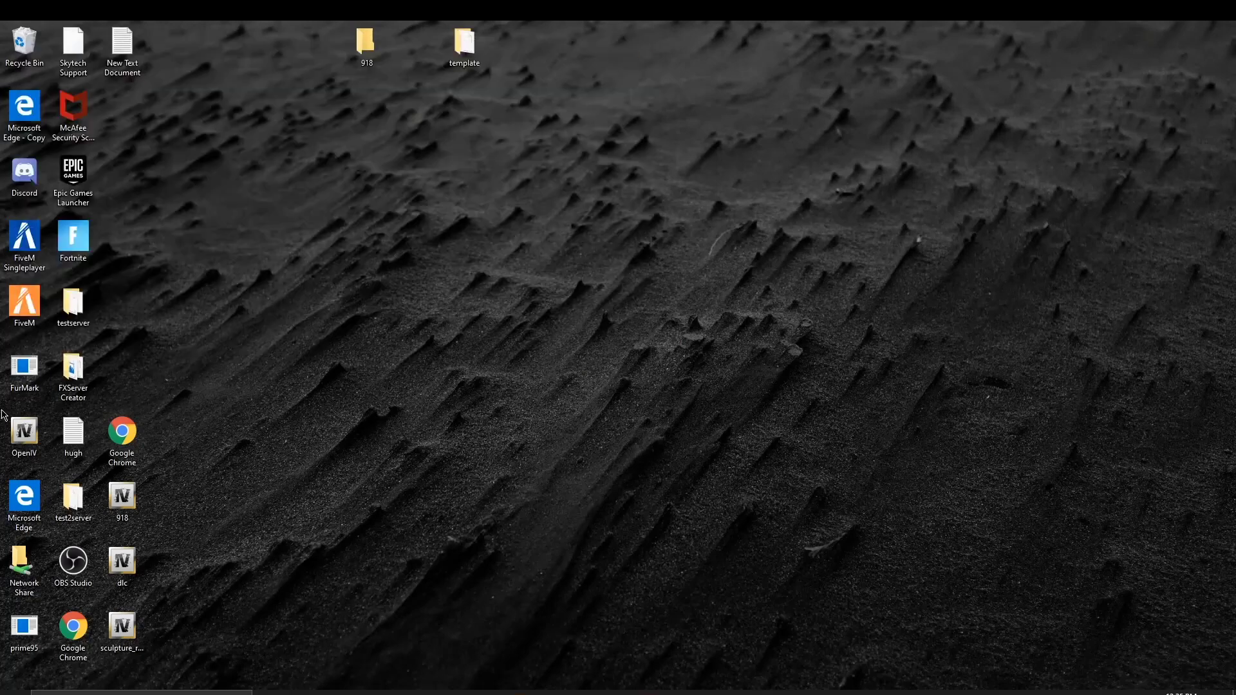
left_click(73, 304)
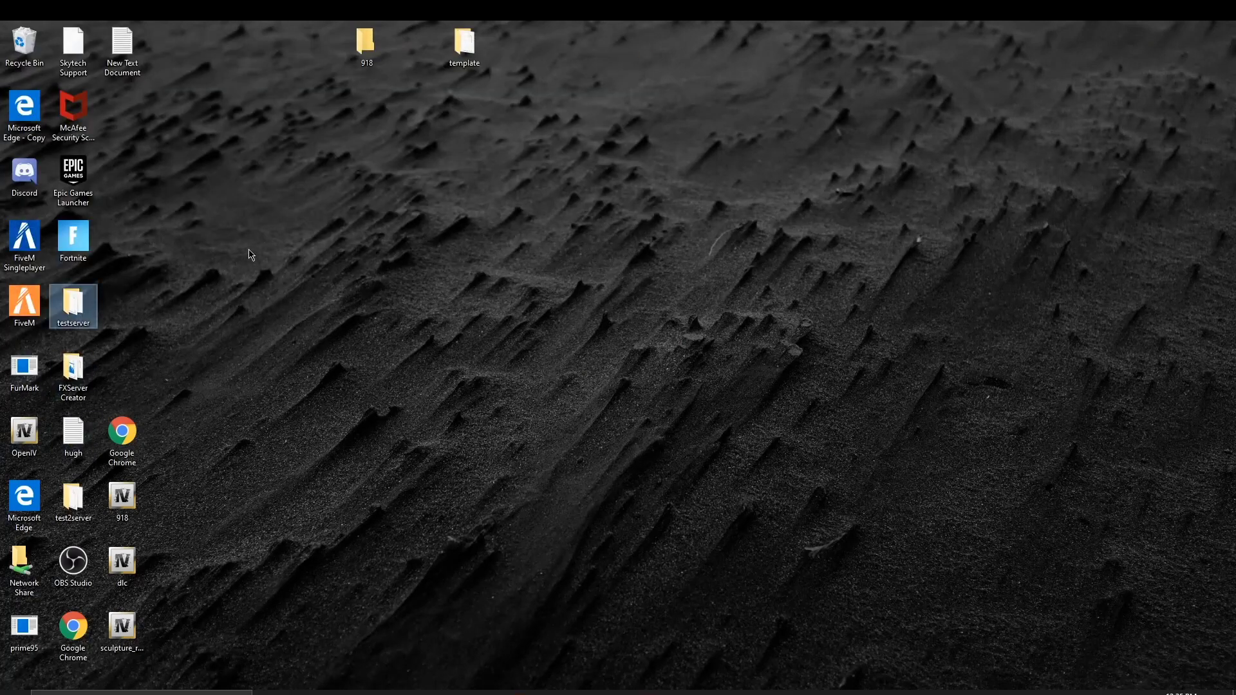
double_click(72, 309)
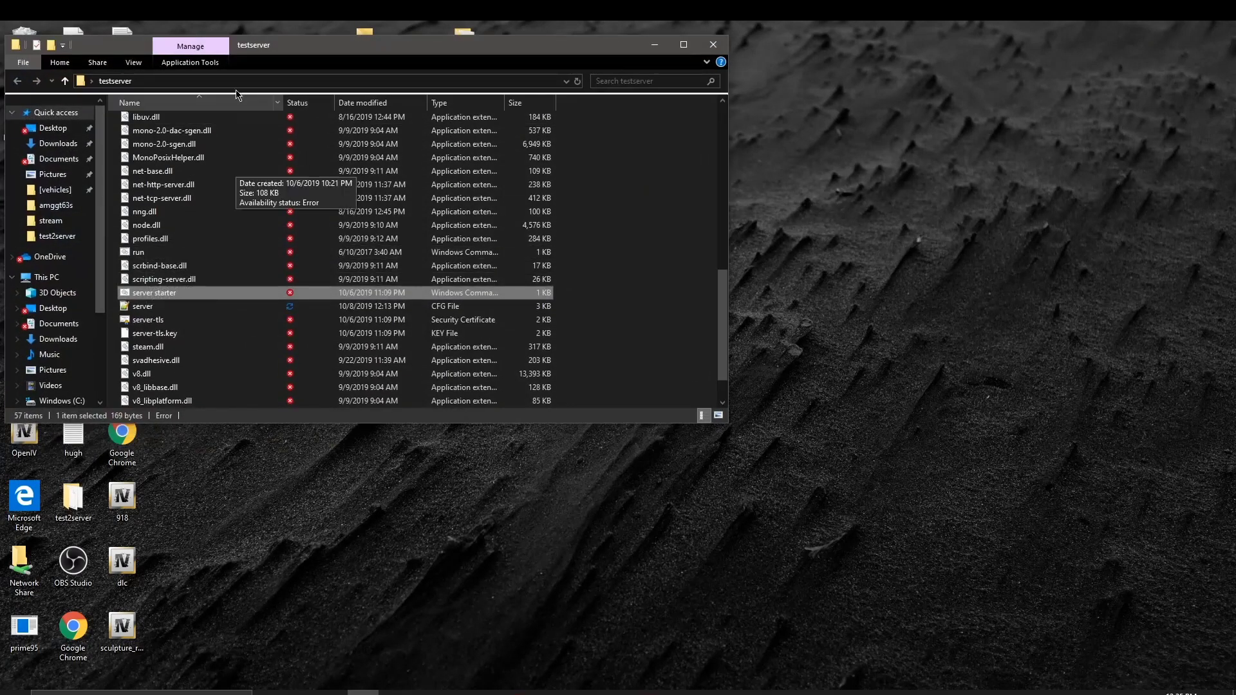
left_click(170, 159)
scroll(171, 159, "up", 5)
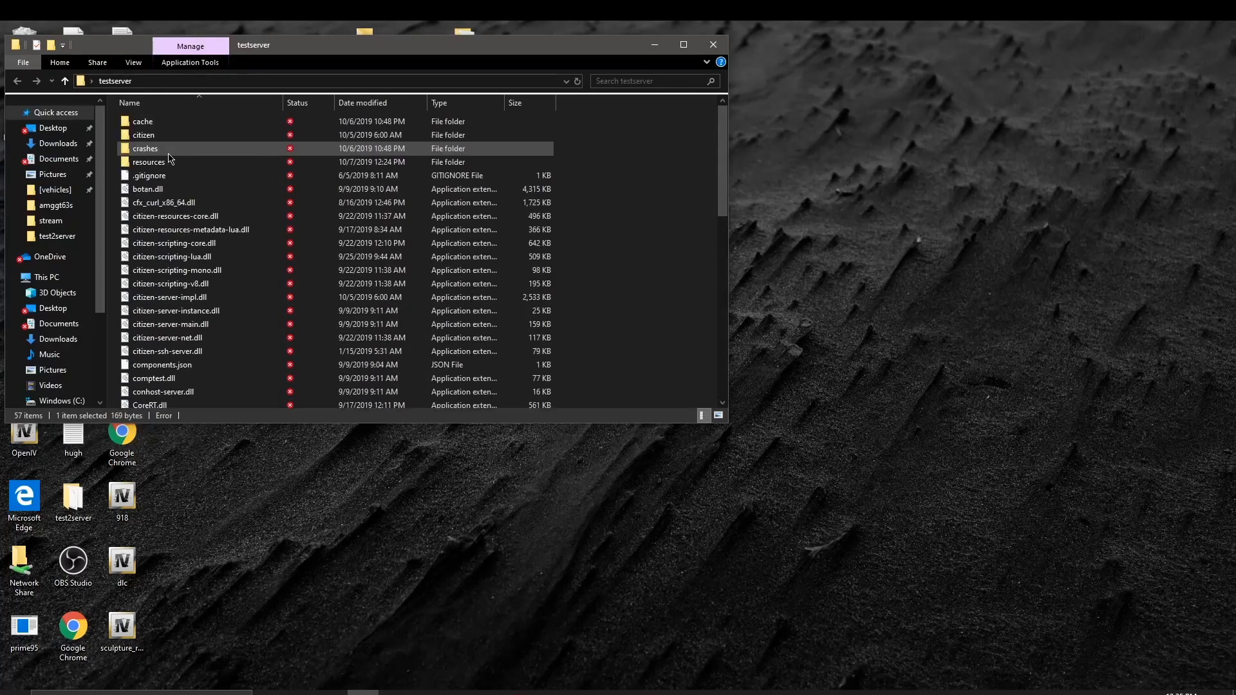
left_click(171, 159)
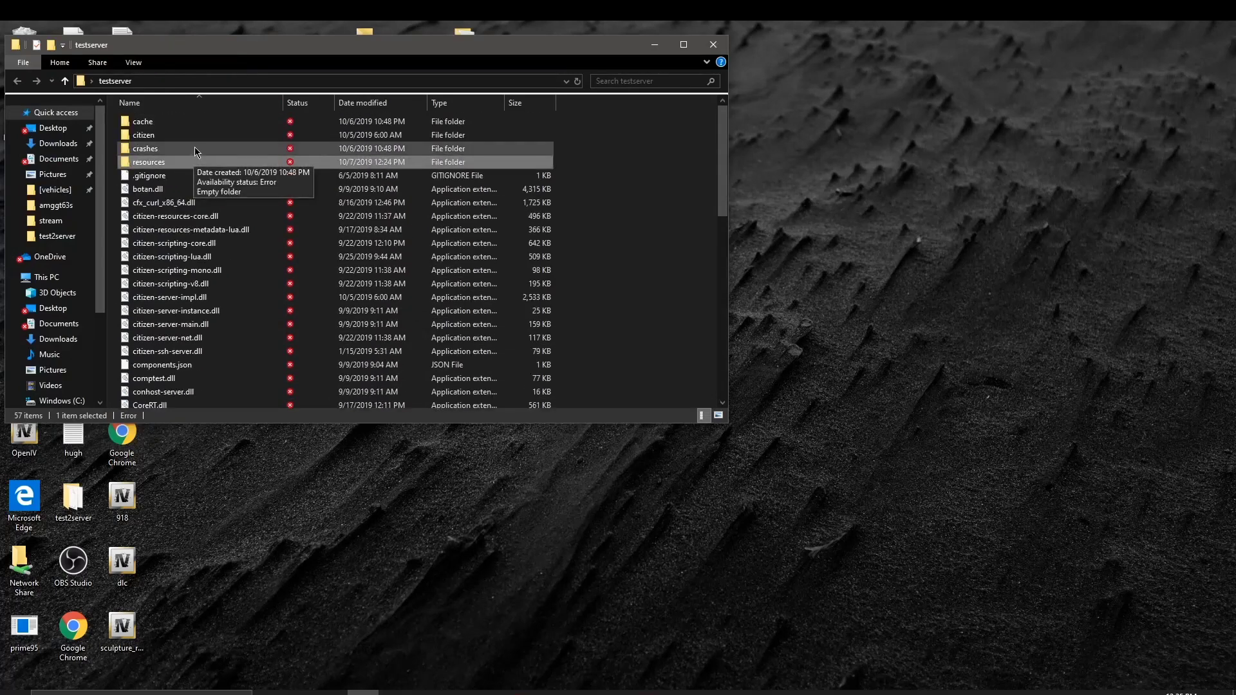
double_click(187, 161)
Step: Open [vehicles] > srt392chall > stream and select 392.ytd
left_click(158, 205)
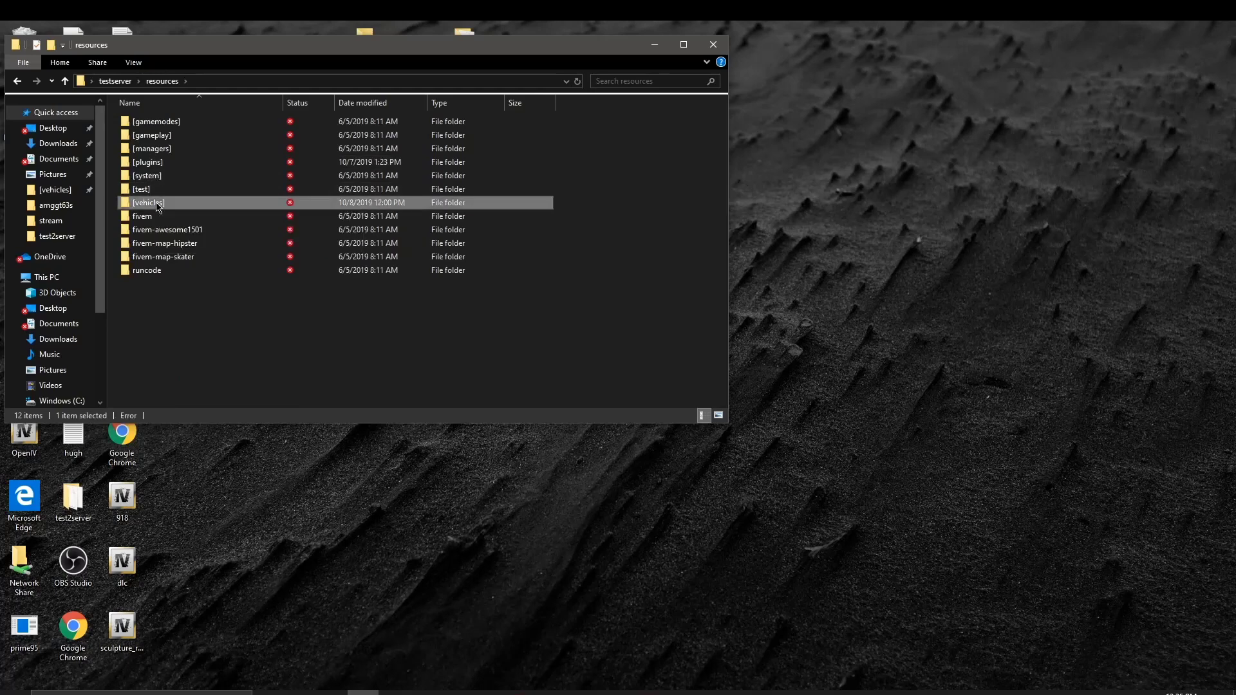
double_click(158, 204)
scroll(193, 334, "down", 1)
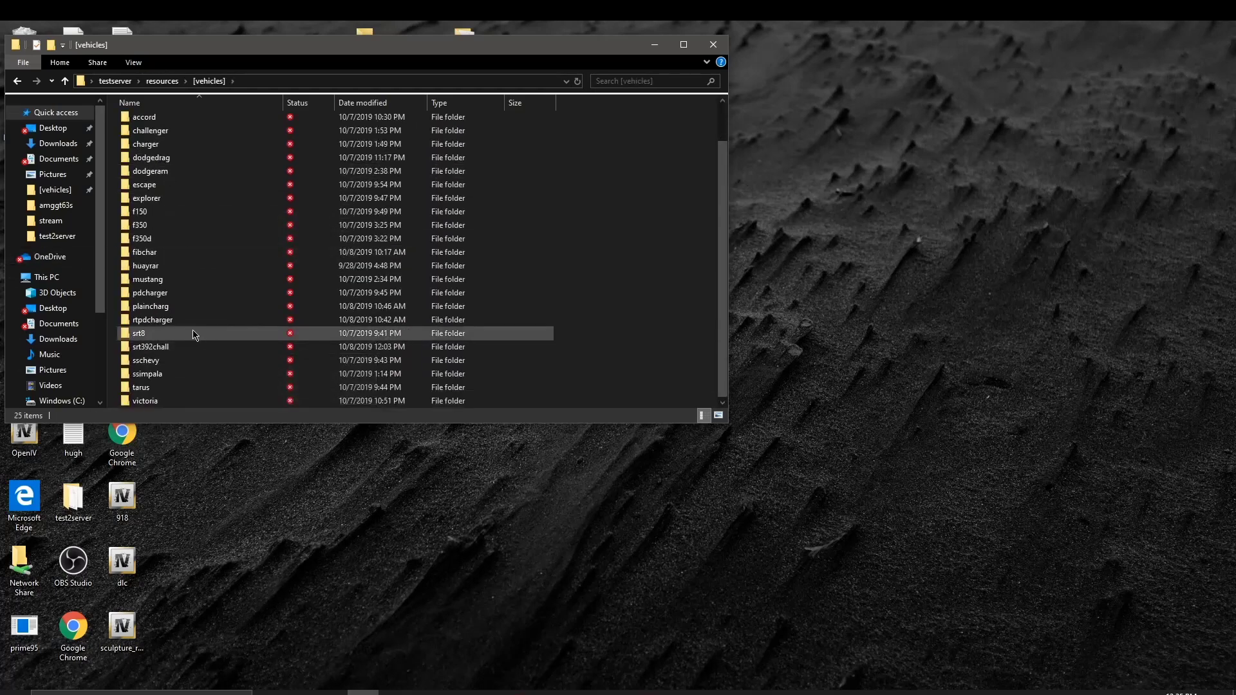
double_click(211, 349)
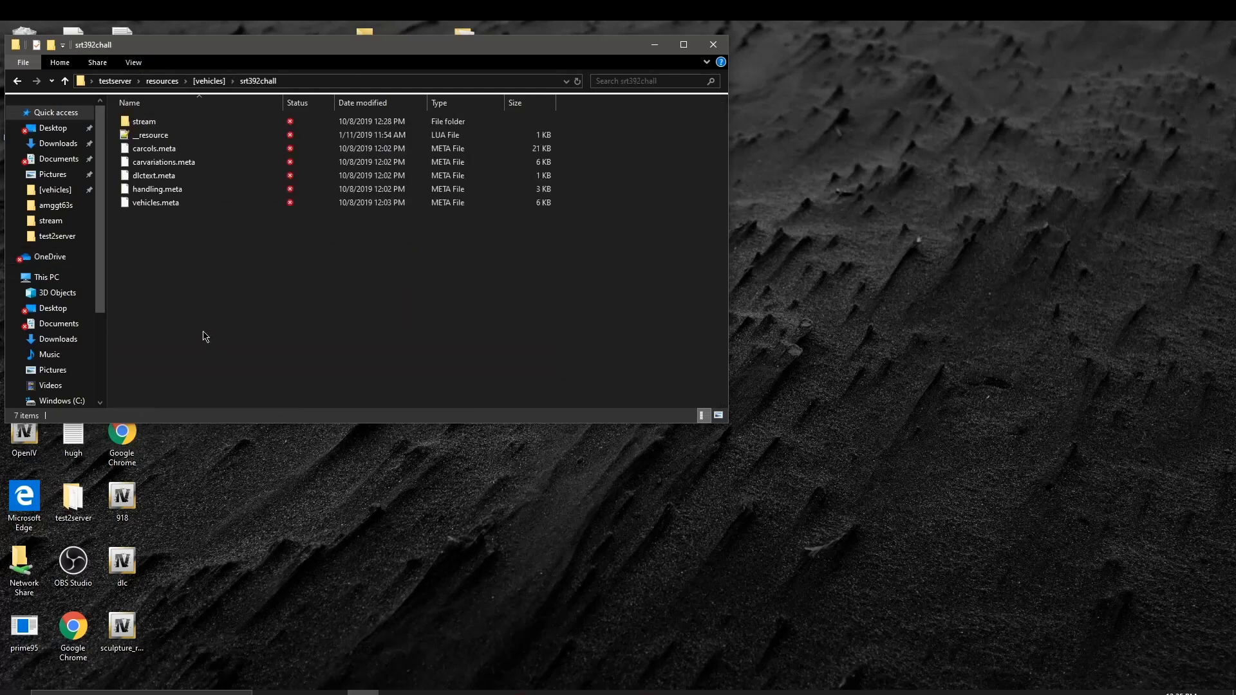
double_click(136, 122)
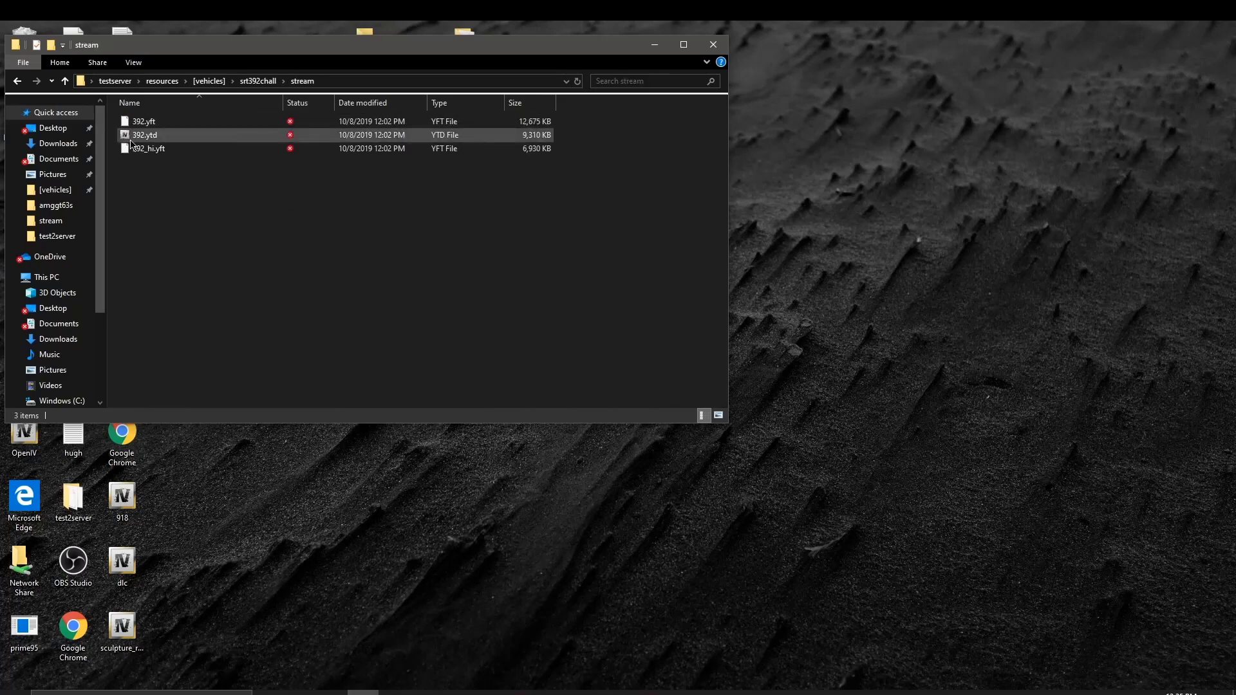
left_click(137, 139)
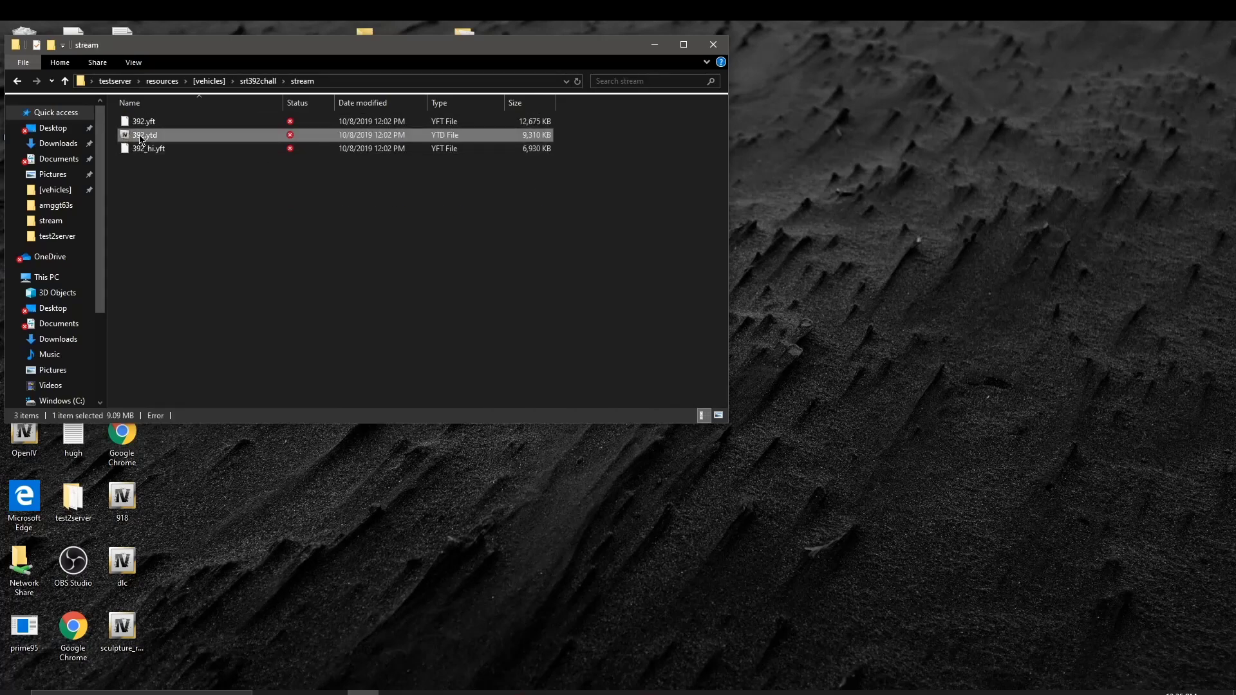
Step: Add the 'srt' prefix to 392.ytd, 392_hi.yft and 392.yft, making srt392.ytd, srt392_hi.yft and srt392.yft
left_click(137, 137)
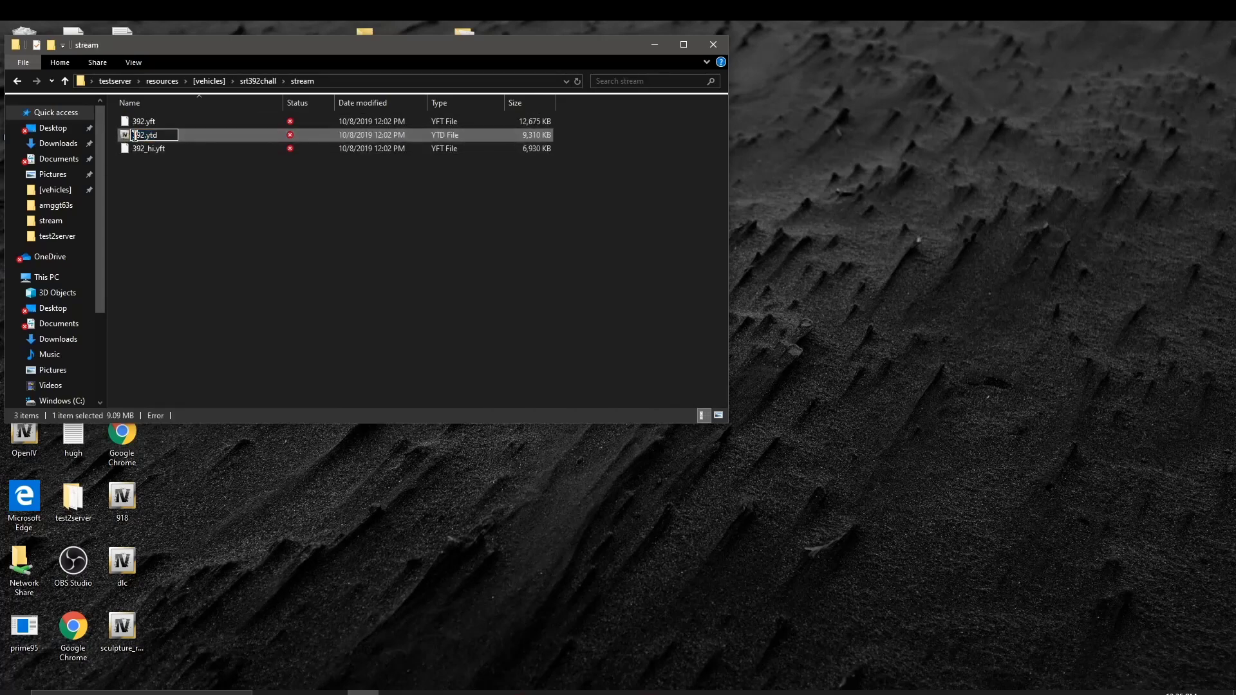
left_click(135, 135)
key("Return")
left_click(134, 140)
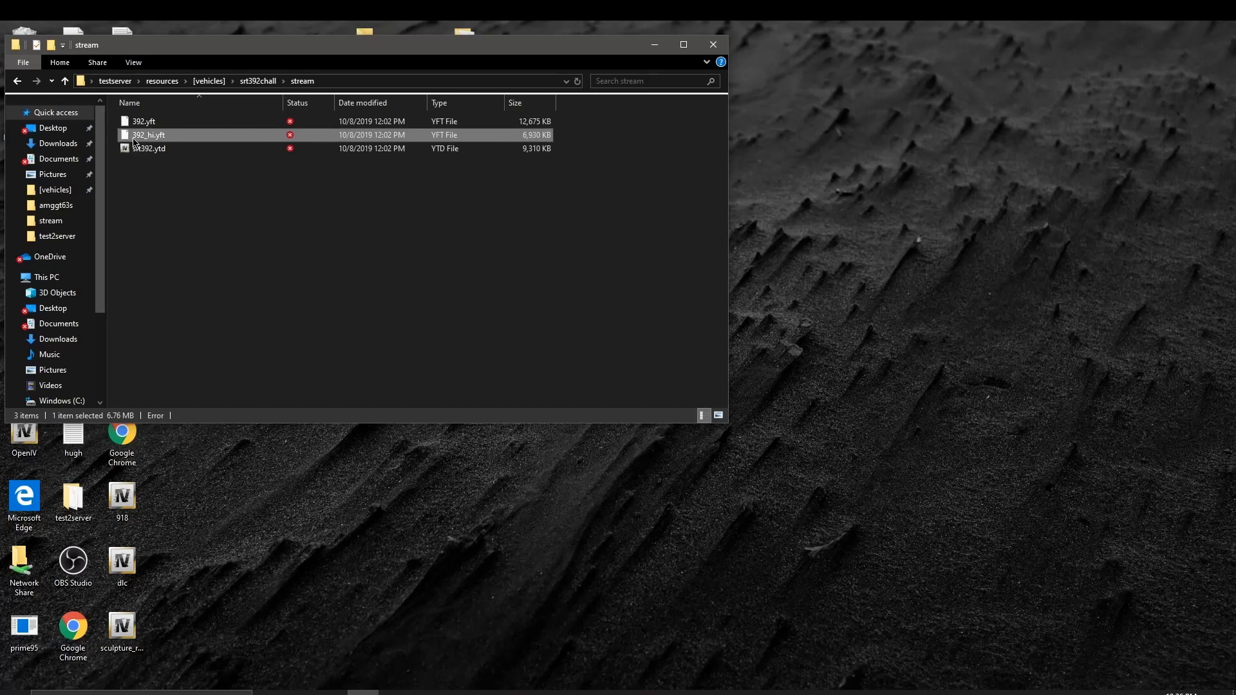
left_click(134, 140)
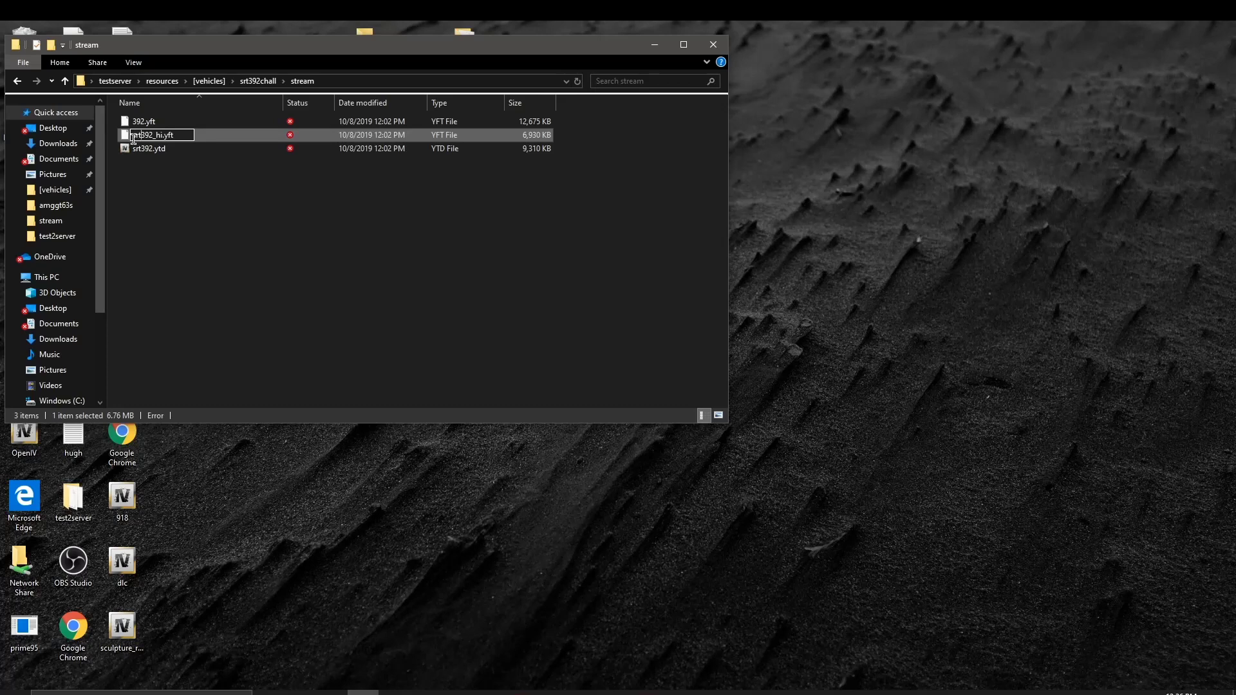
key("Return")
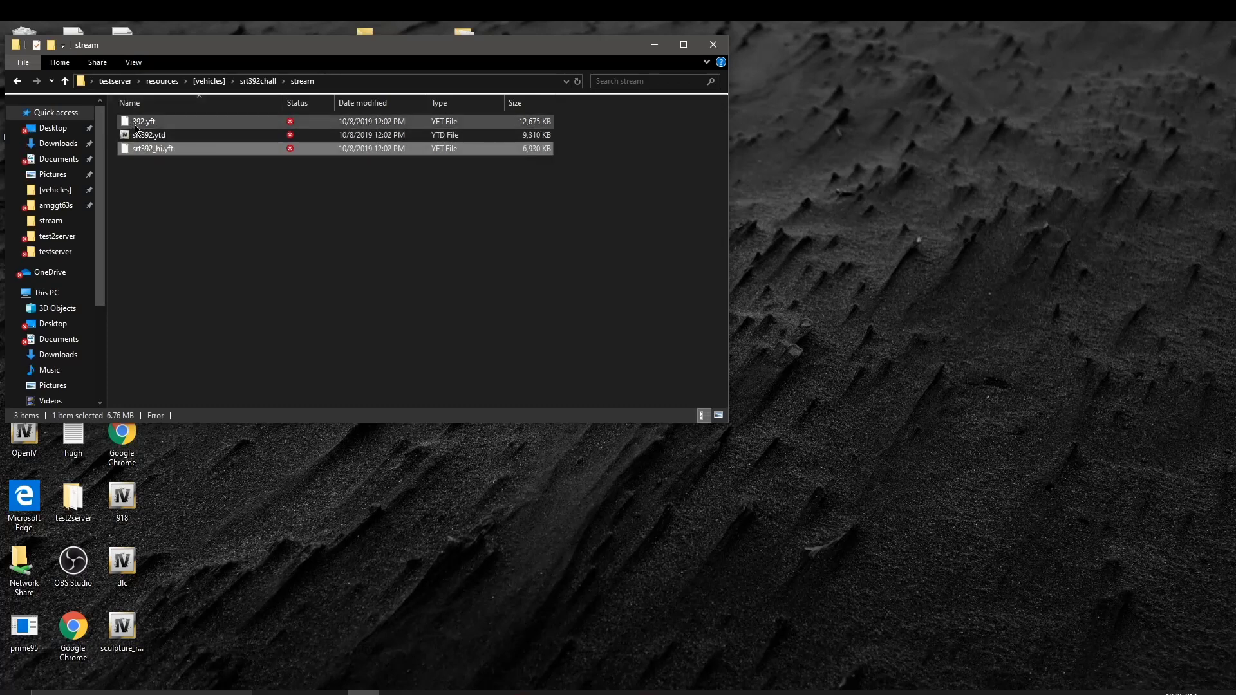
left_click(136, 125)
left_click(136, 124)
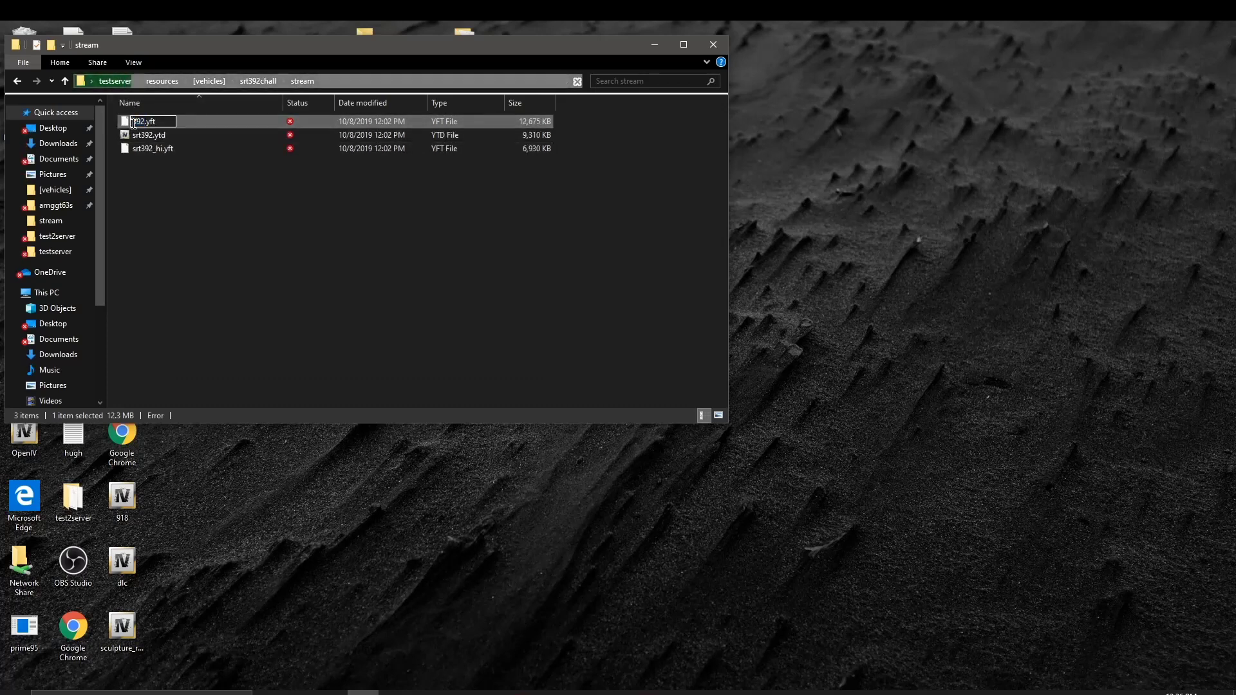
type("sr")
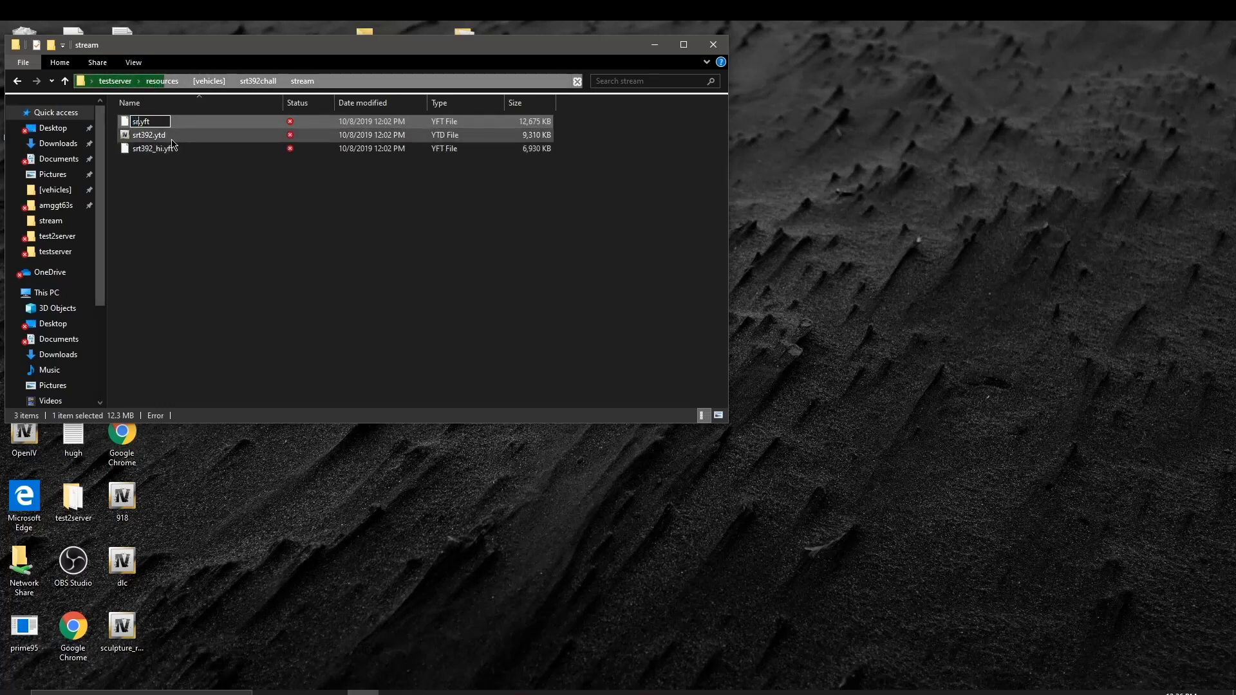
type("t3")
type("92")
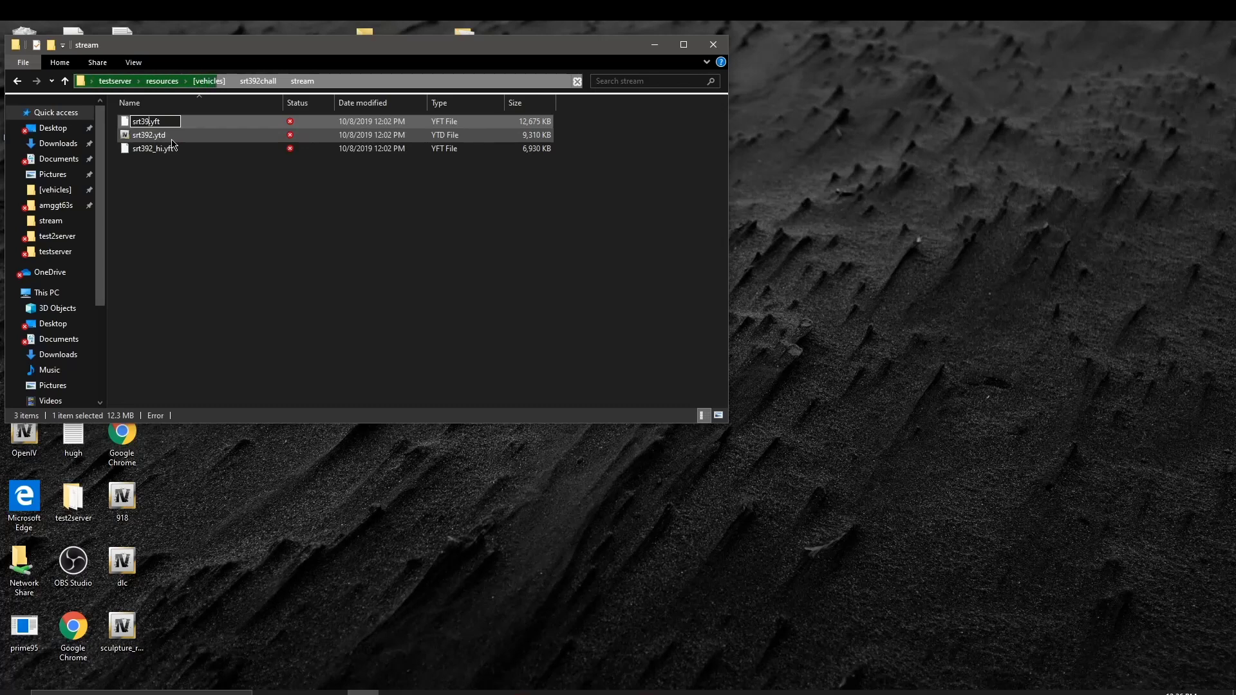
key("Return")
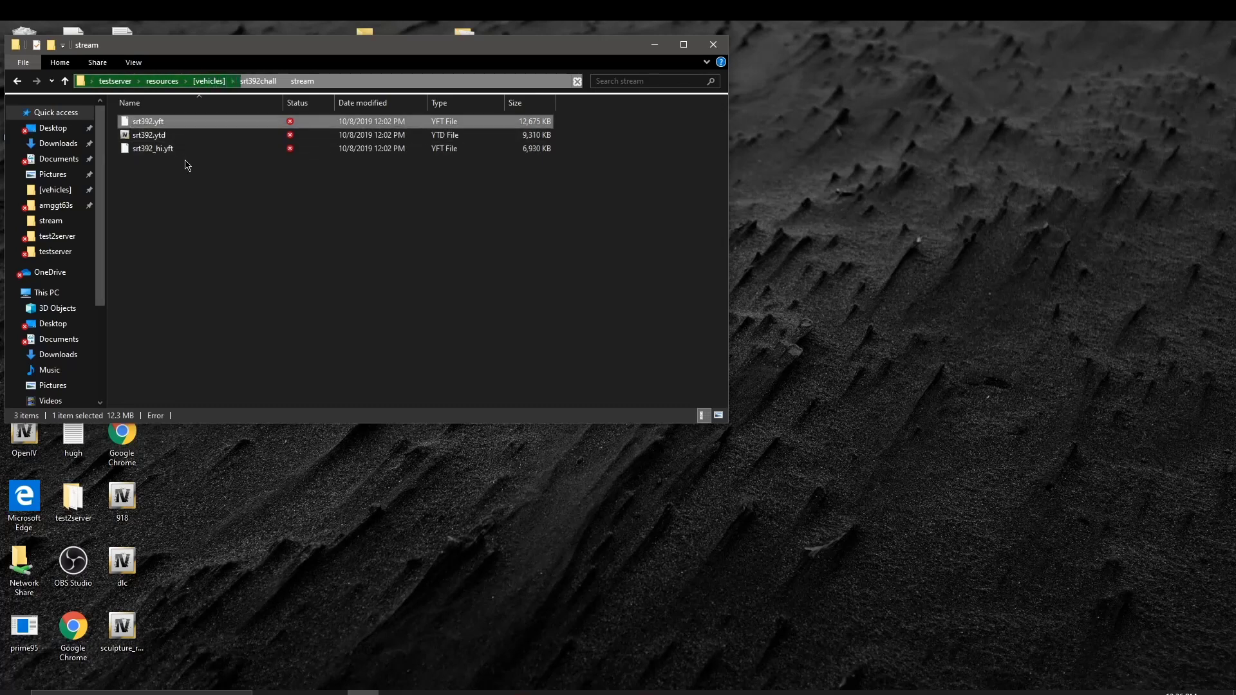
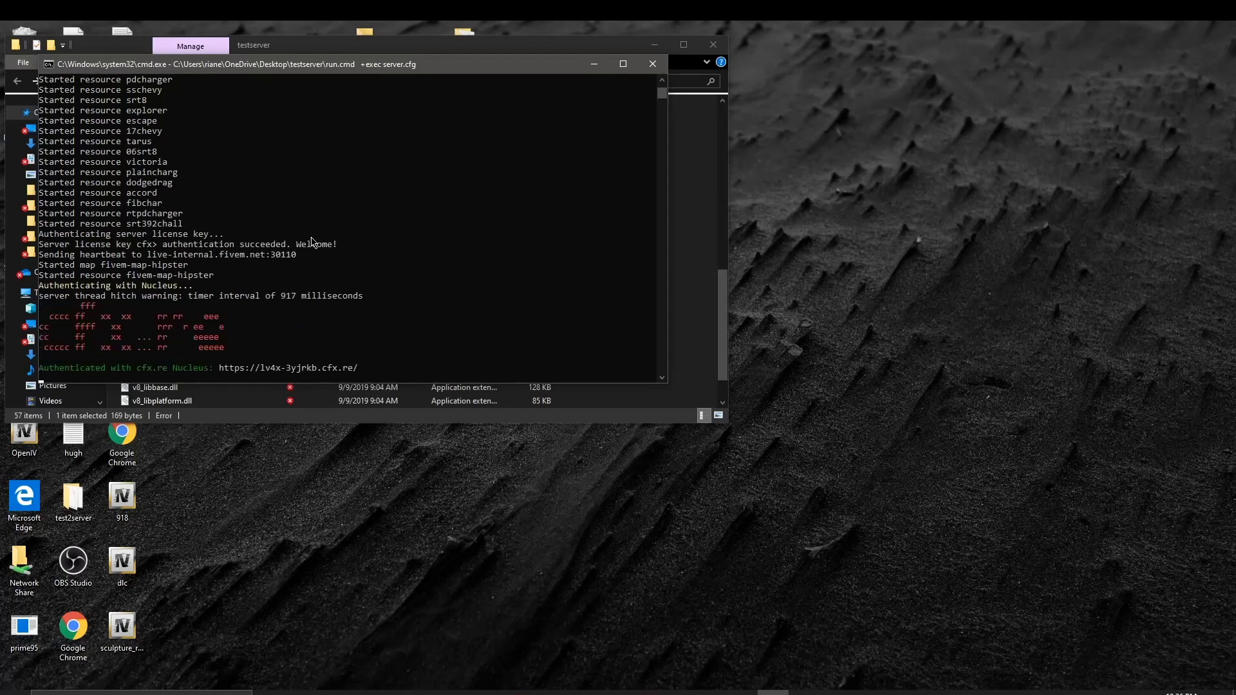
Step: Minimise the server console, launch FiveM from the taskbar, and close the testserver folder
left_click(594, 63)
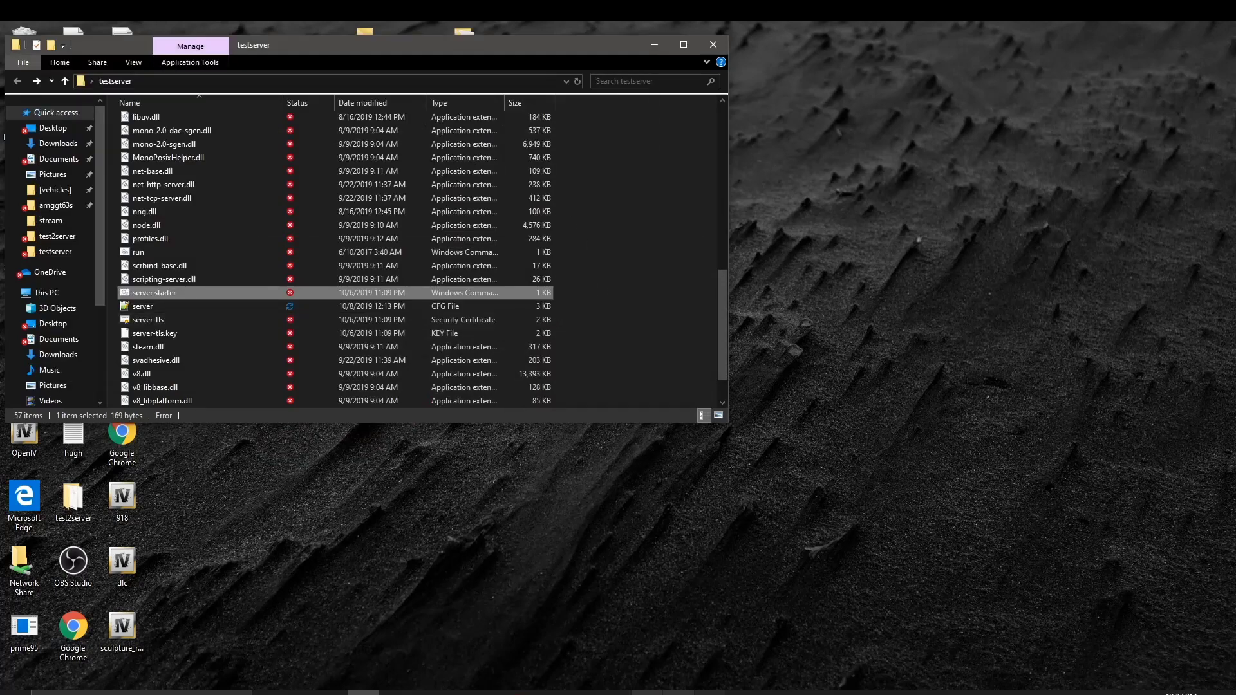
left_click(521, 693)
left_click(713, 45)
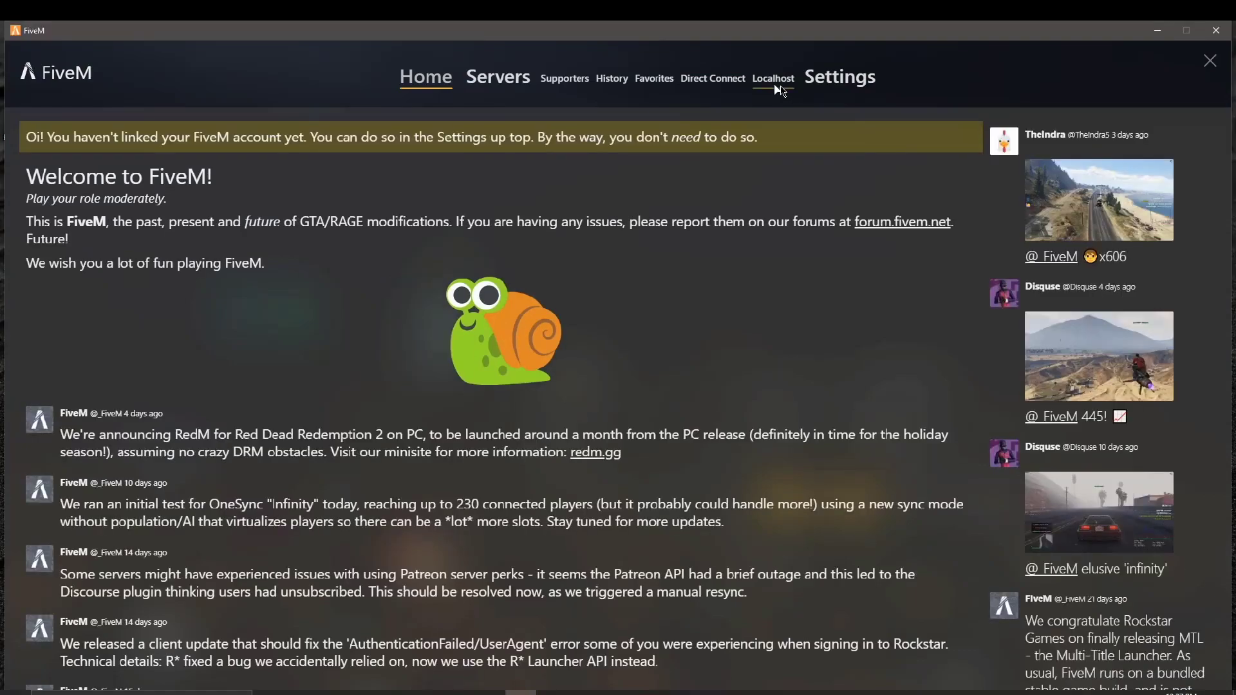
Step: Connect to the Localhost server and load into the game near Mount Chiliad
left_click(777, 86)
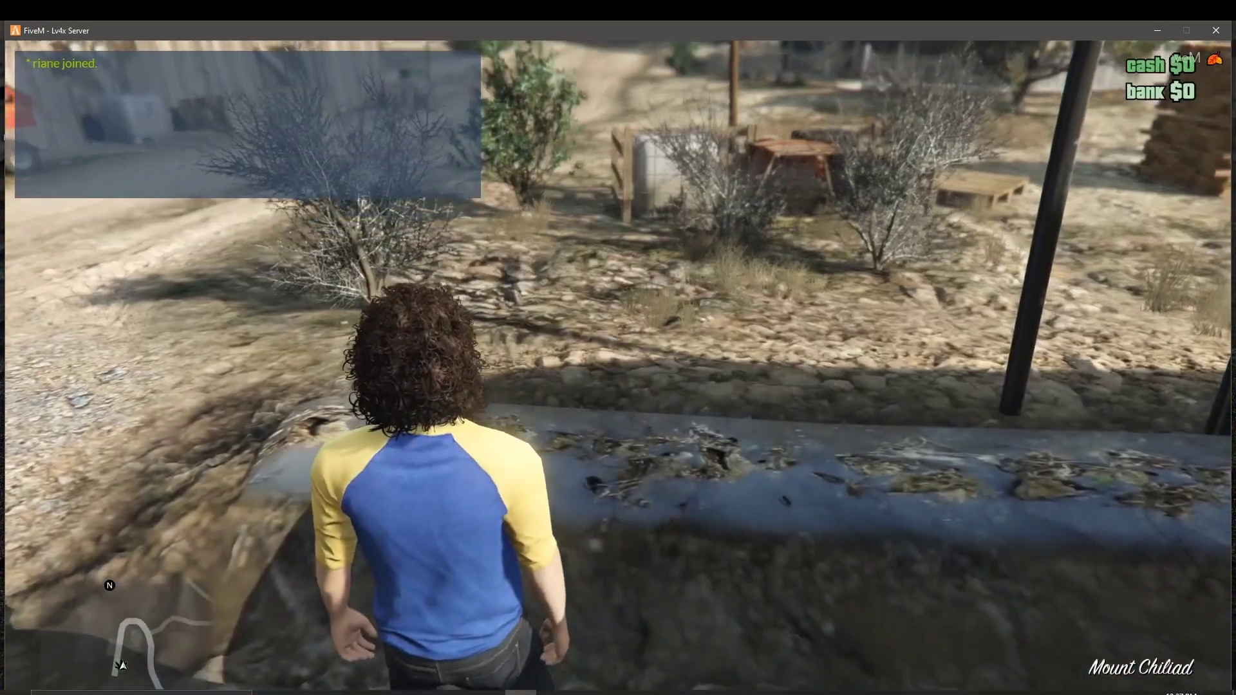
Step: In Lambda Menu, spawn the srt392chall model via Vehicles > Vehicle Spawner > Spawn Vehicle By Name
key("F1")
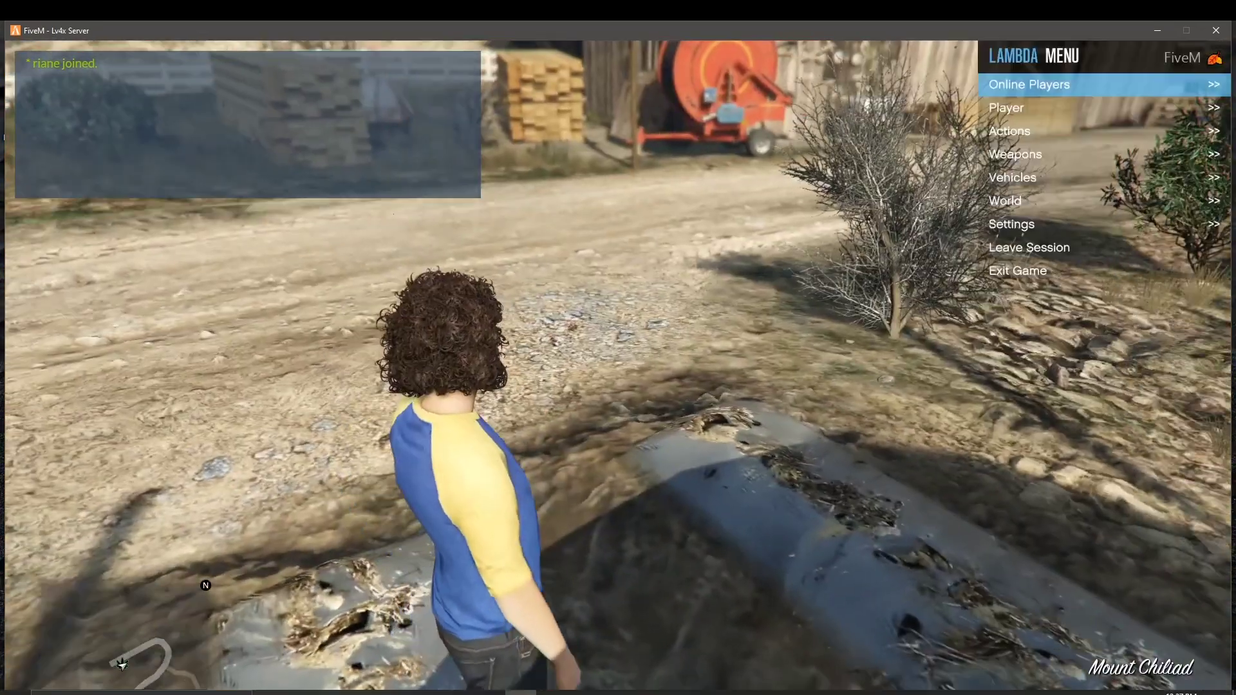
key("Down")
key("Down")
key("Down")
key("Down")
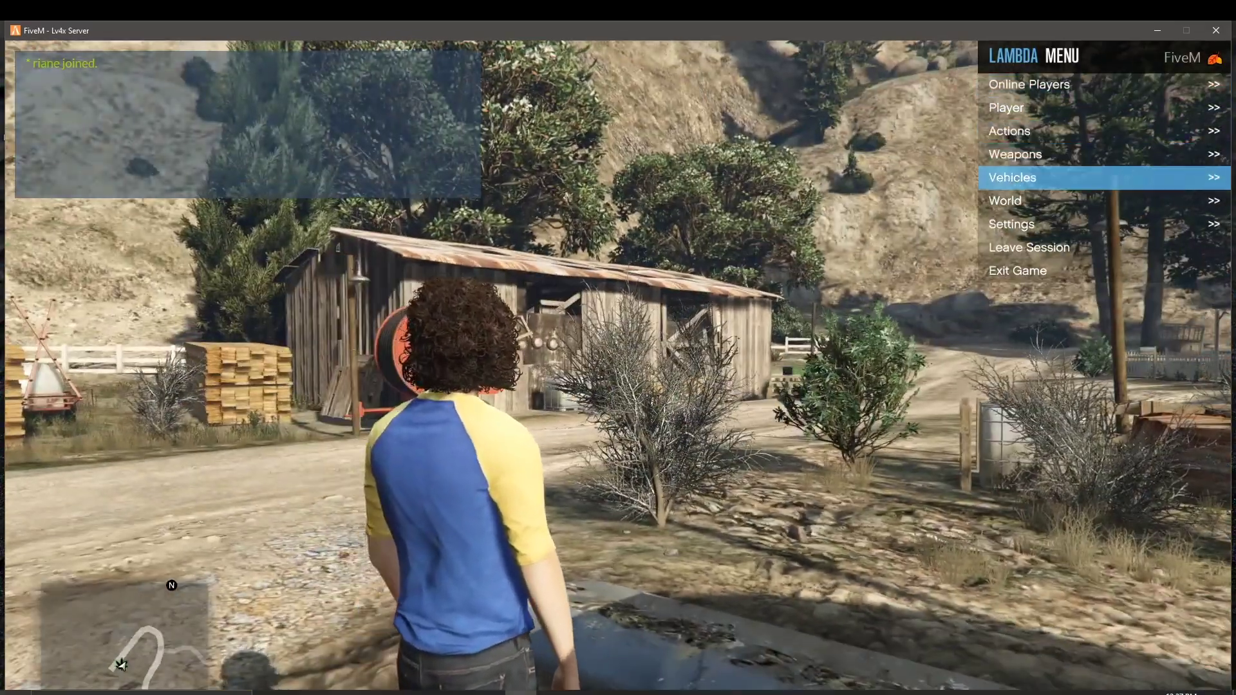
key("Return")
key("Down")
key("Down")
key("Down")
key("Down")
key("Down")
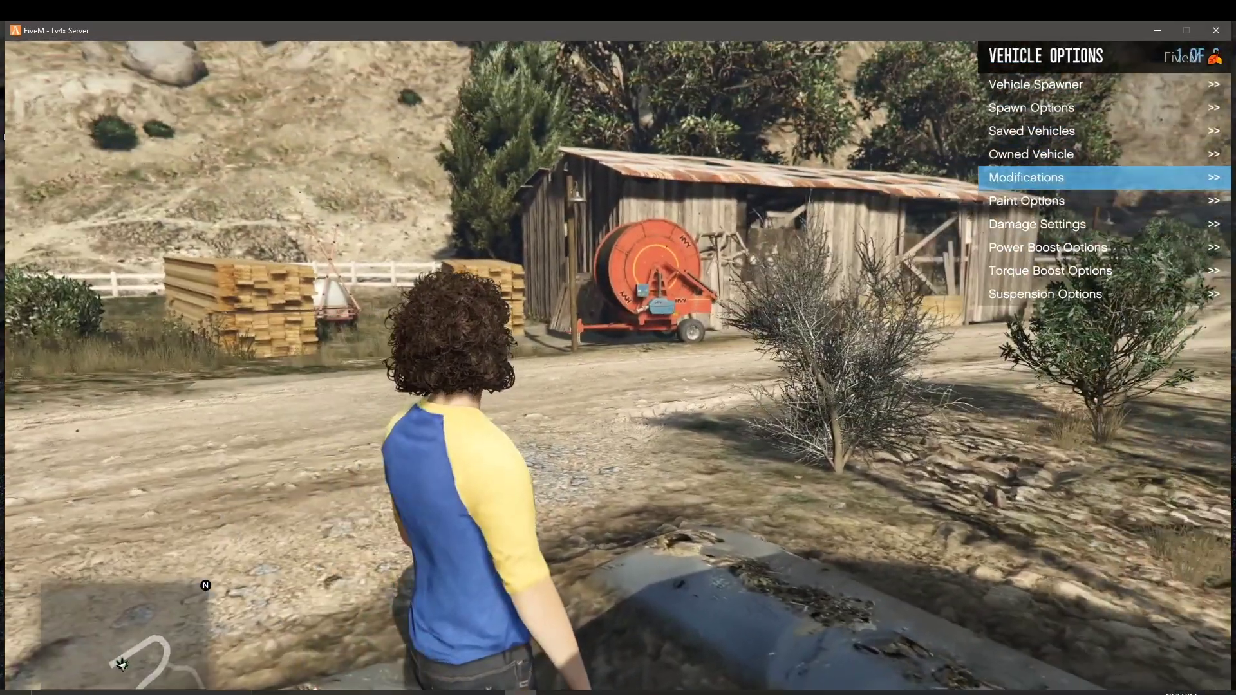
key("Up")
key("Up")
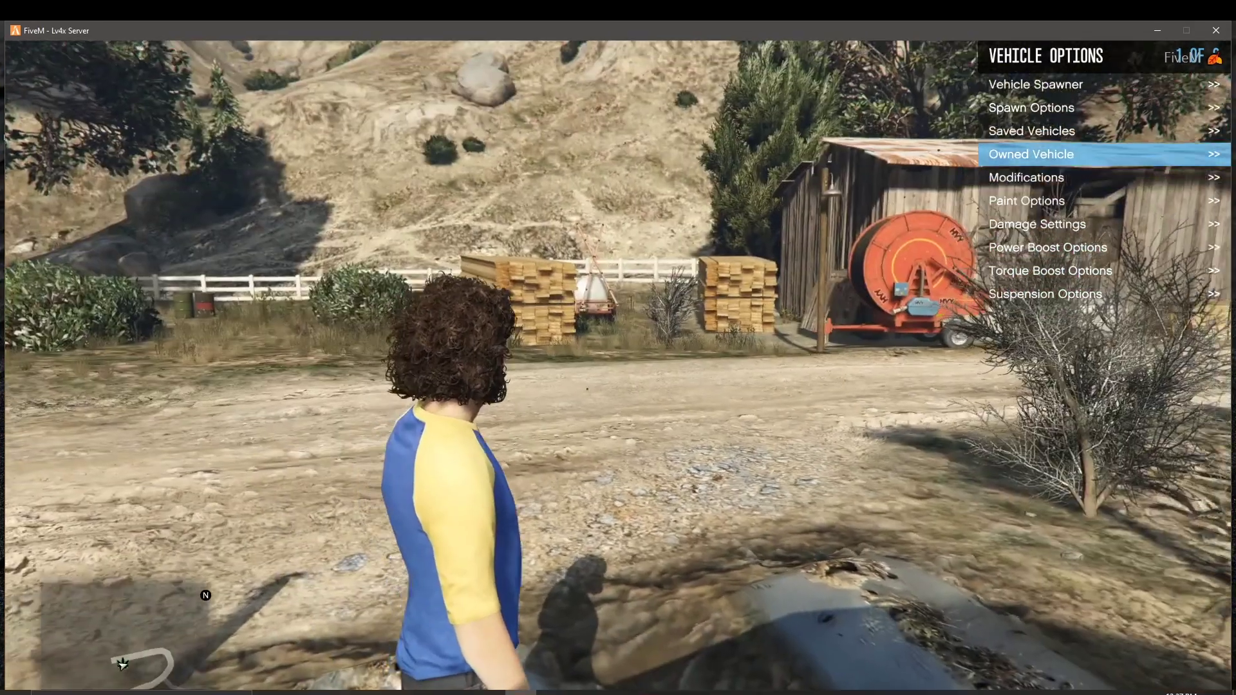
key("Down")
key("Up")
key("Up")
key("Up")
key("Up")
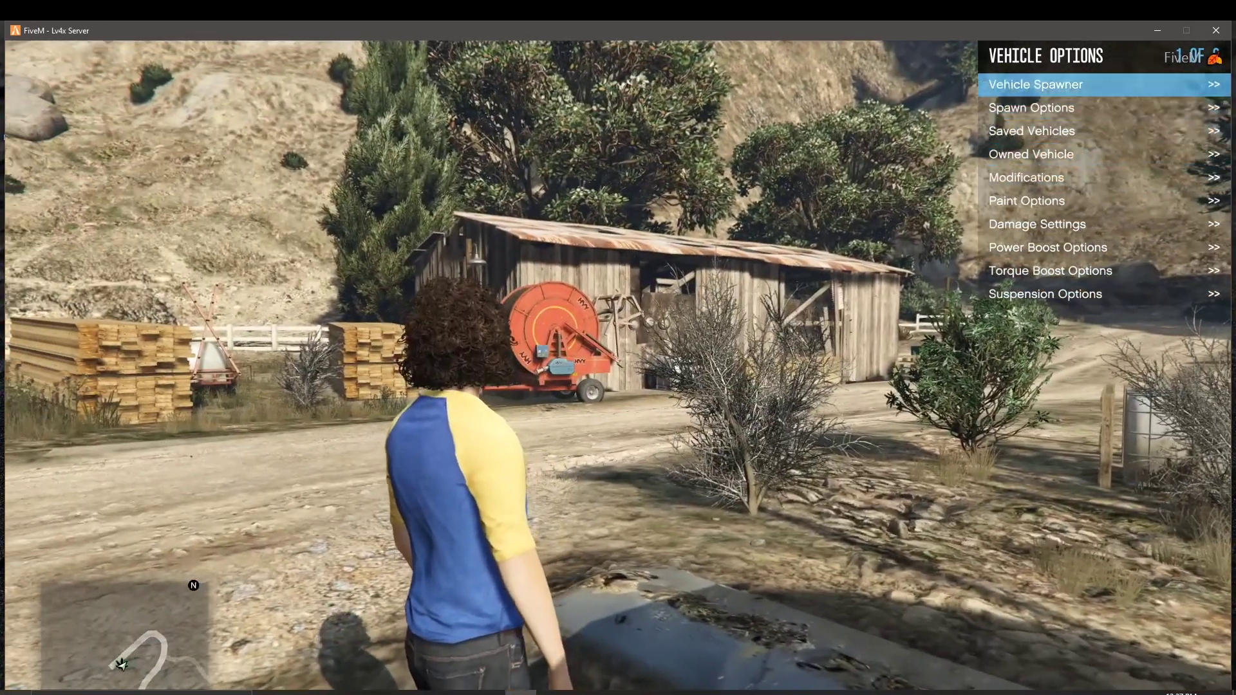
key("Return")
key("Down")
key("Down")
key("Down")
key("Down")
key("Down")
key("Down")
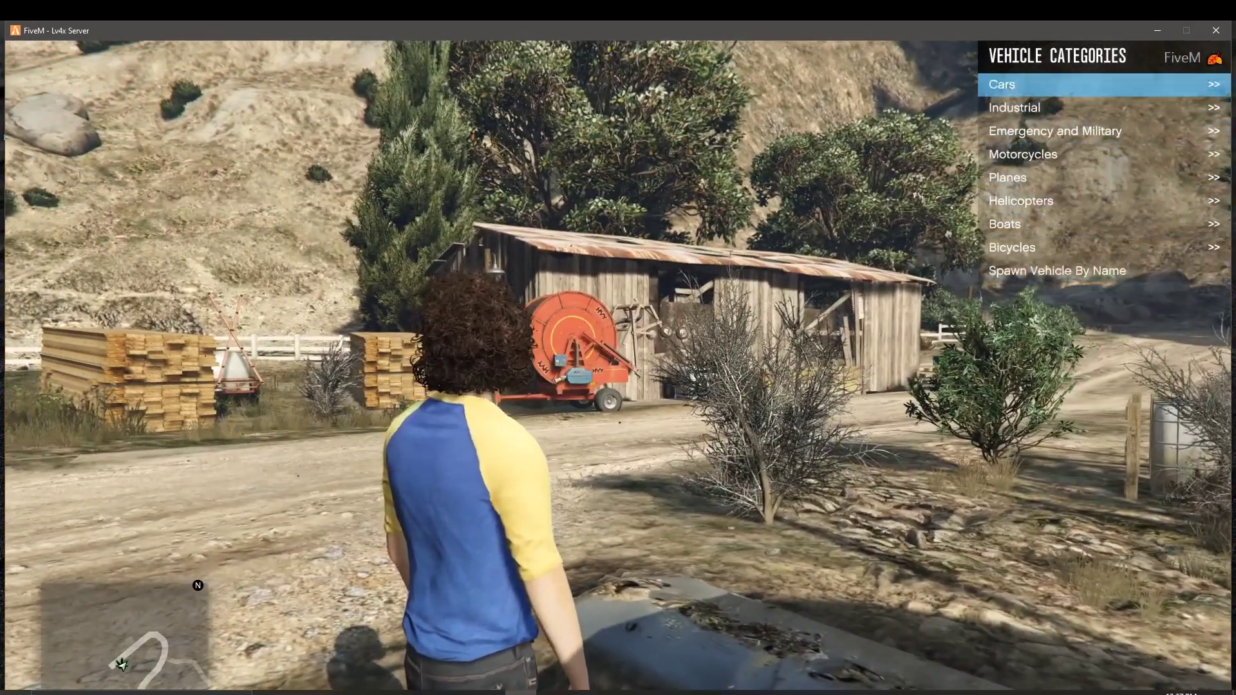
key("Up")
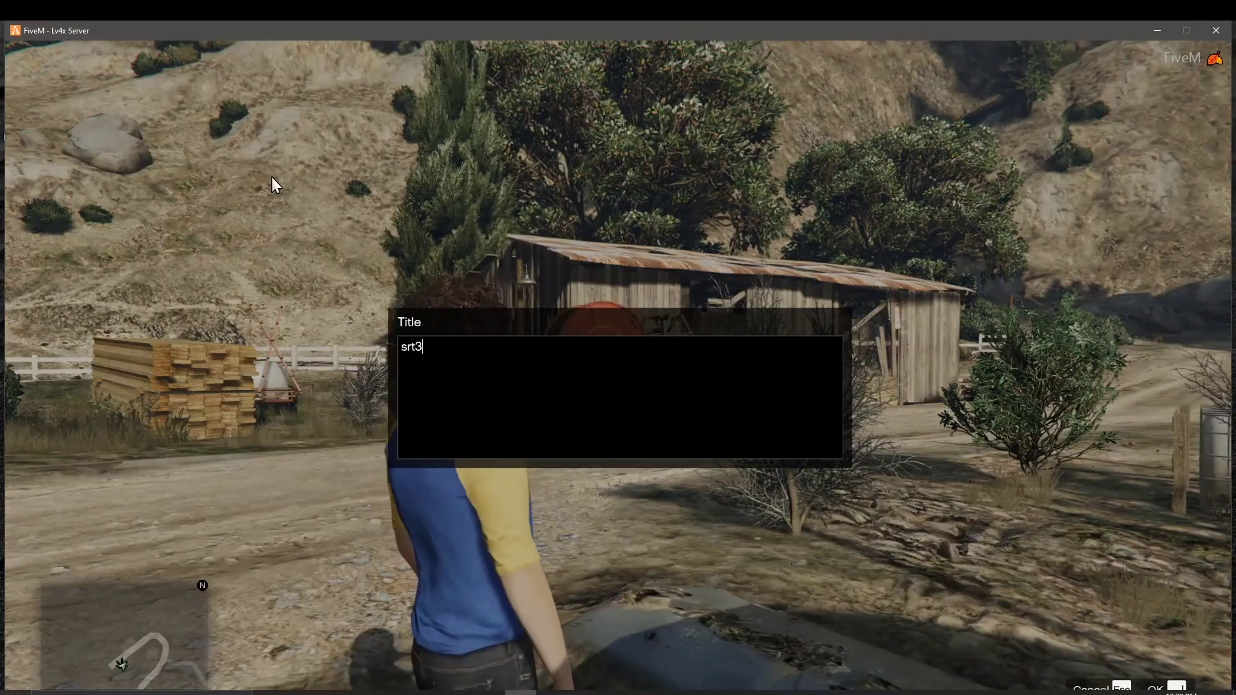
key("Return")
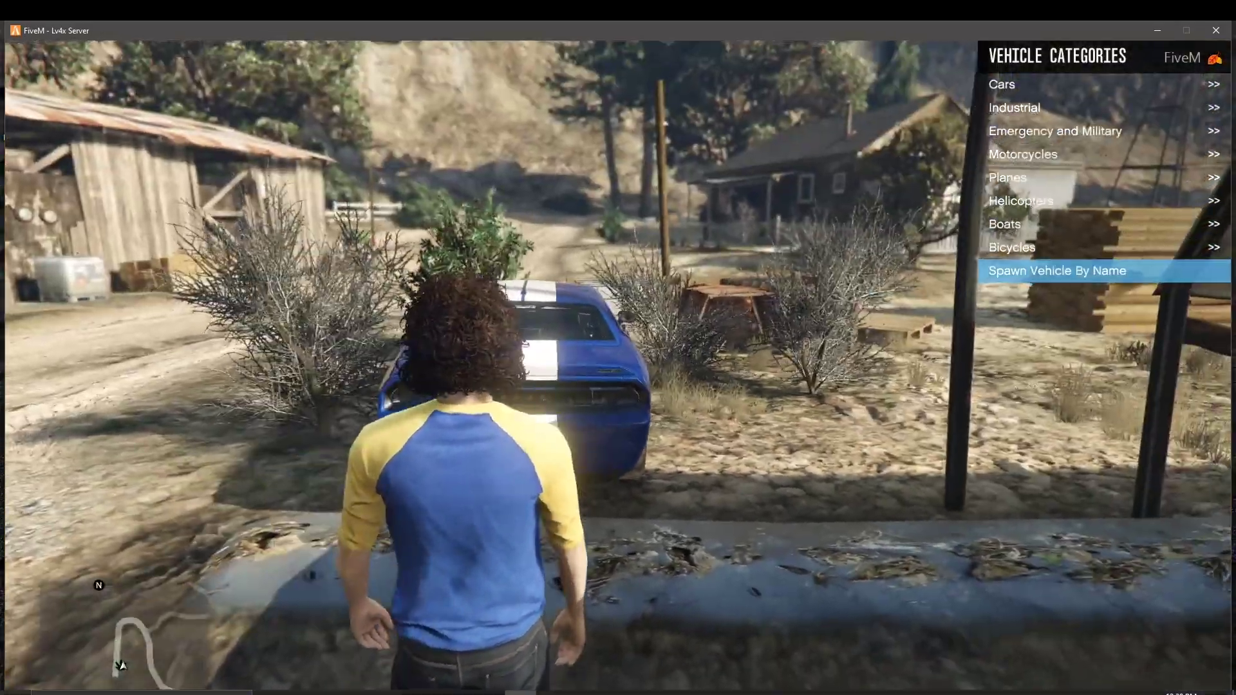
Step: Walk around the striped blue Challenger, then bring up the Exit Game prompt
key("w")
key("w")
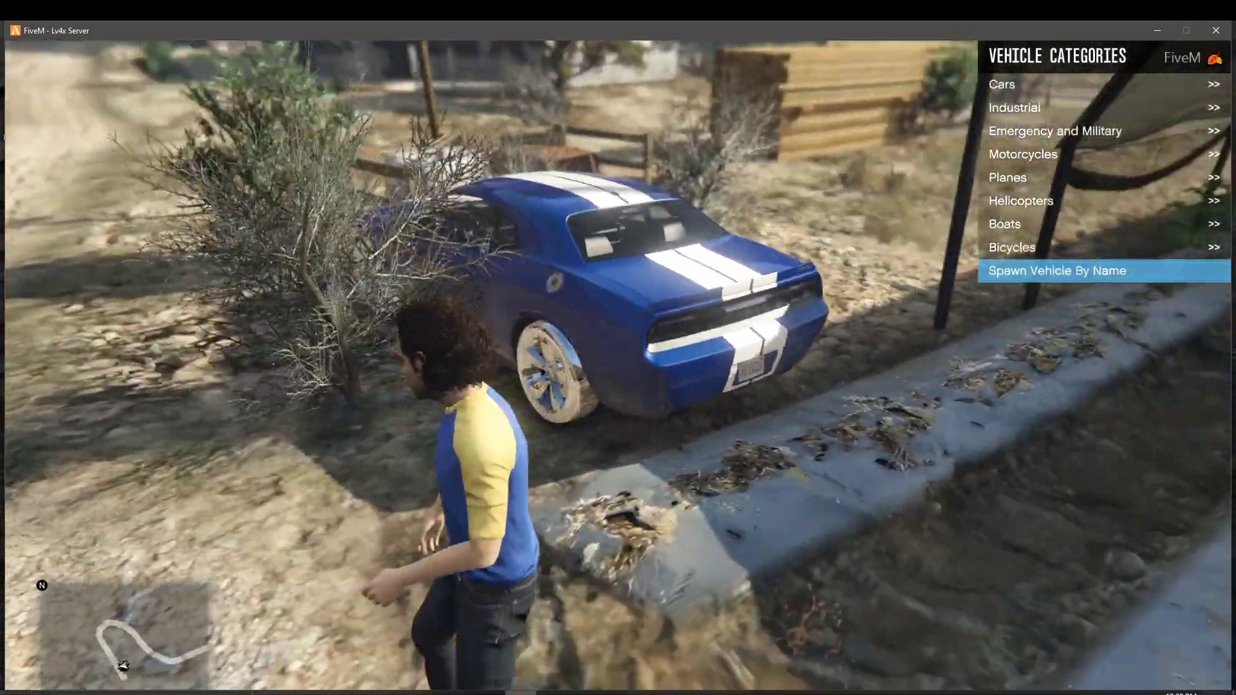
key("w")
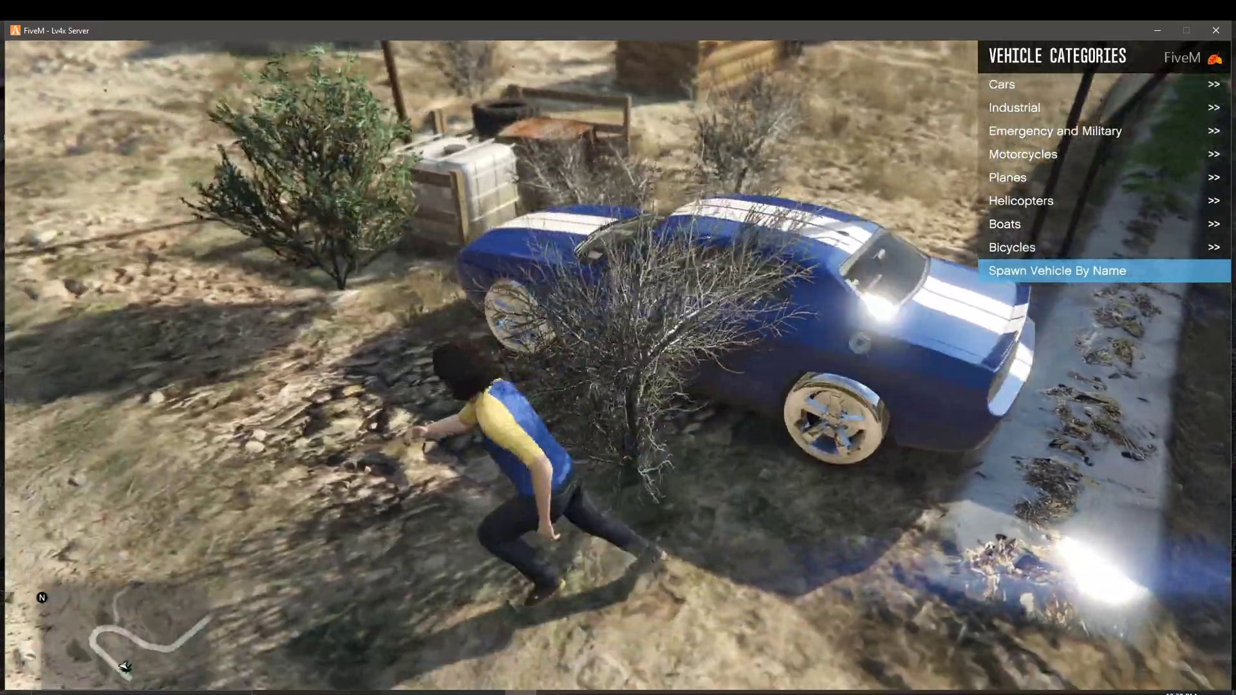
key("w")
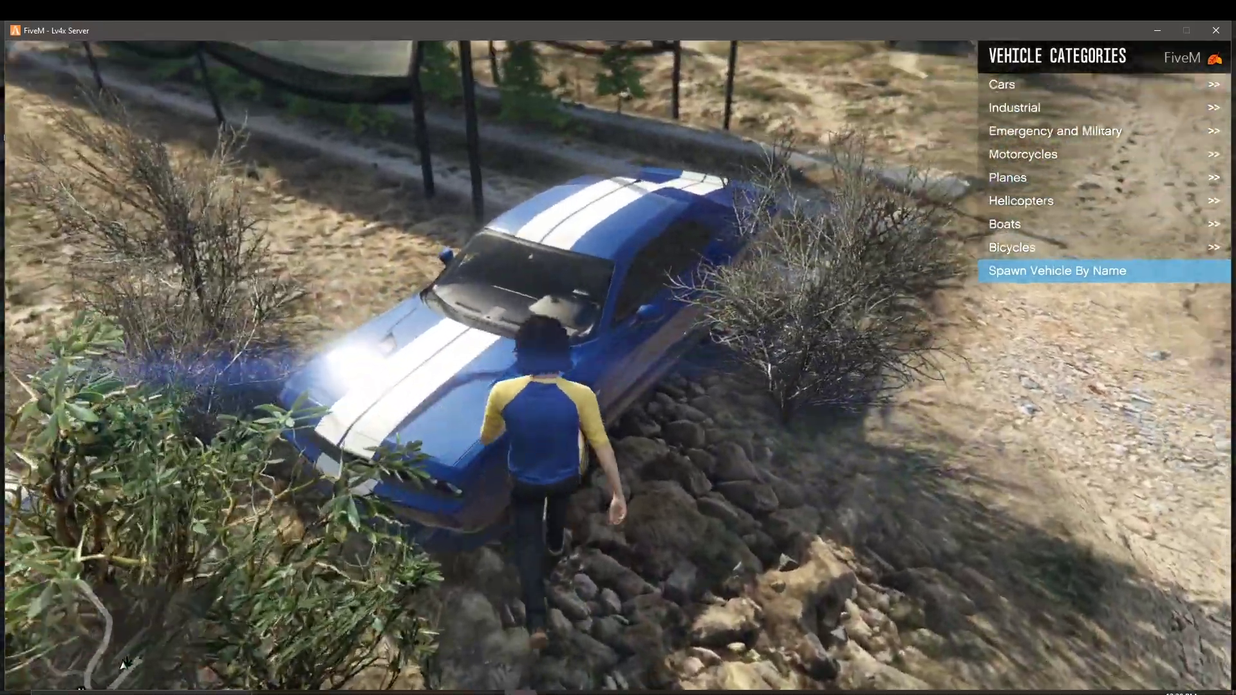
key("w")
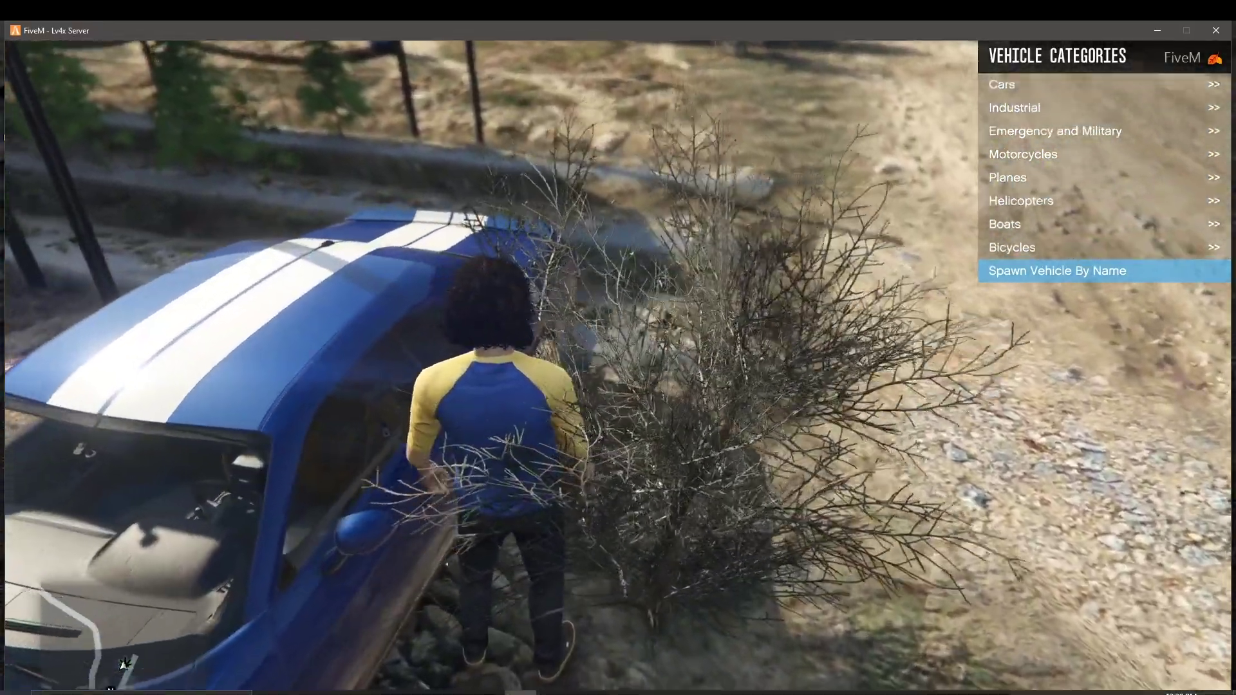
key("w")
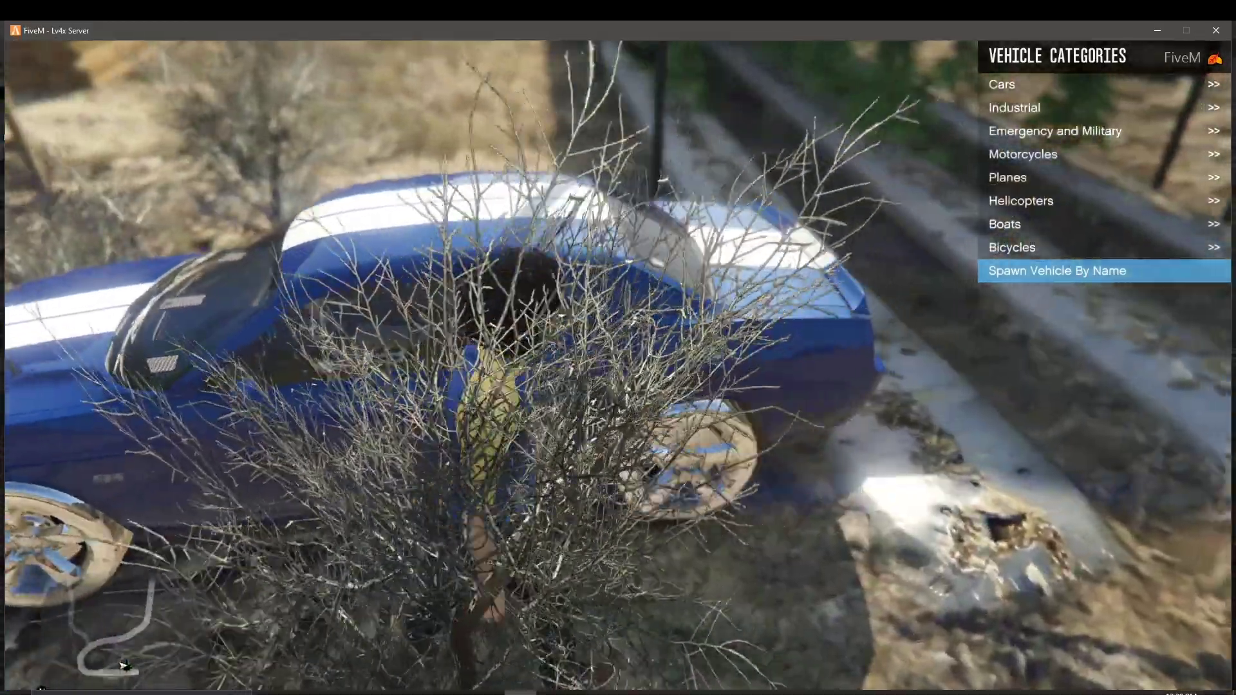
key("w")
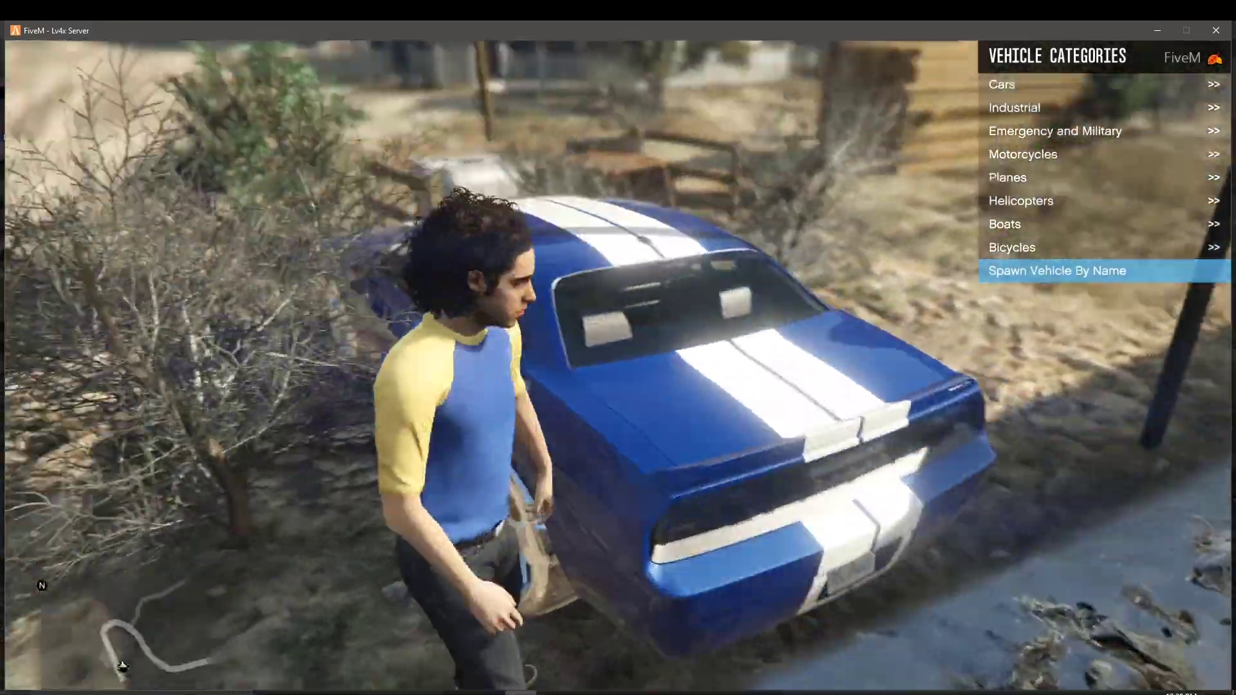
key("w")
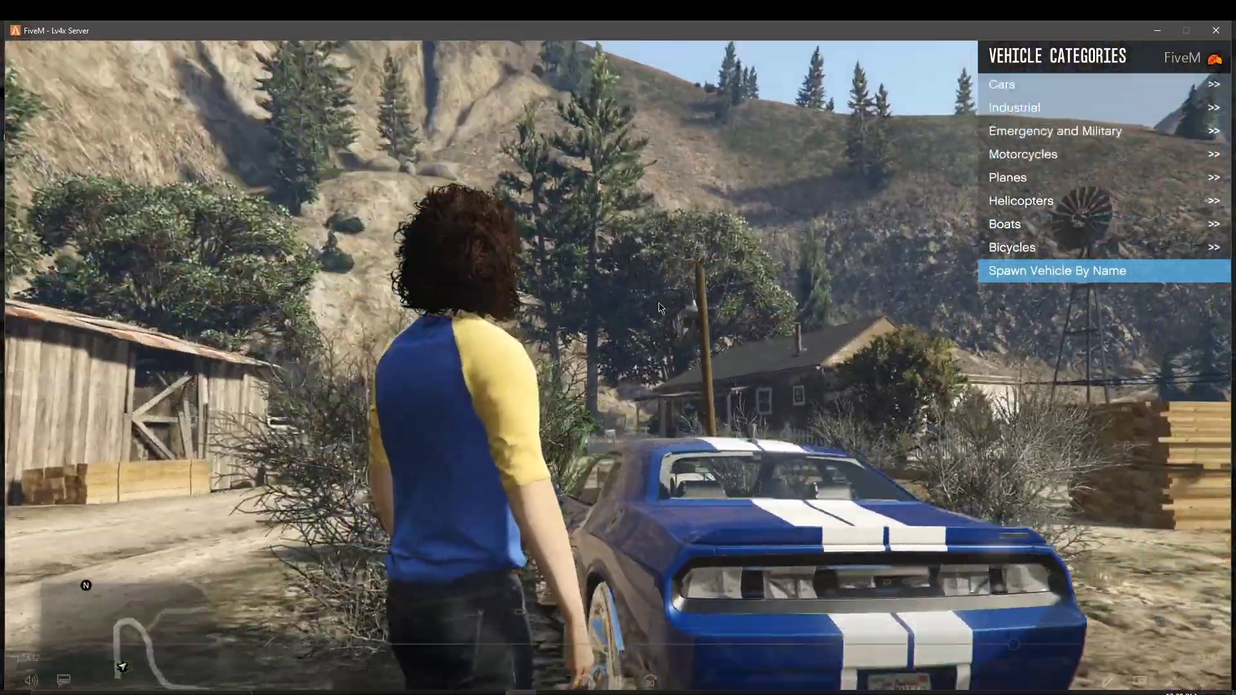
mouse_move(658, 303)
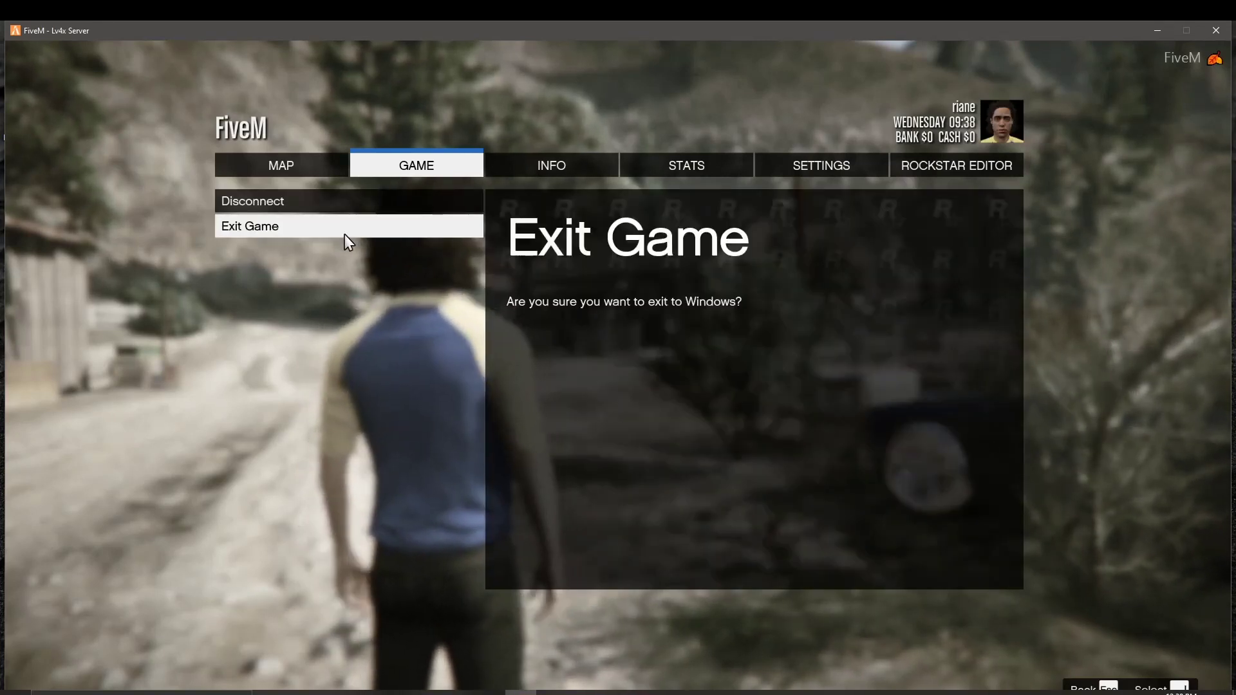
Step: Choose Exit Game and confirm quitting to Windows
left_click(265, 228)
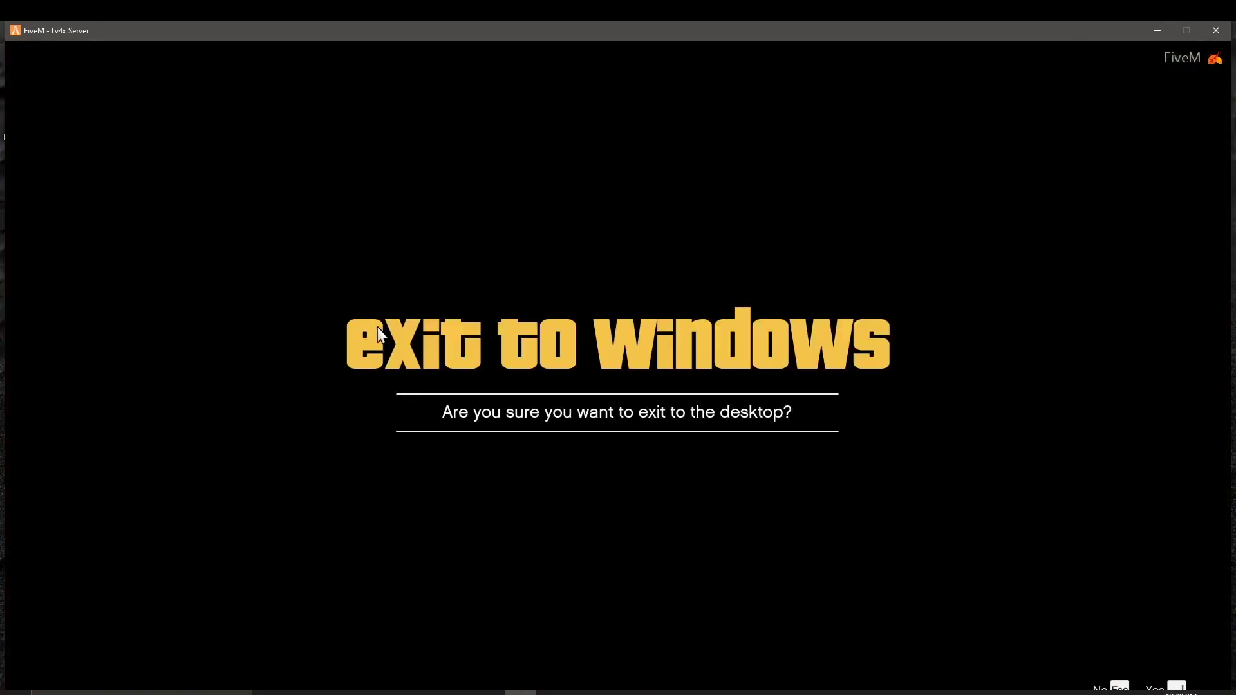
key("Return")
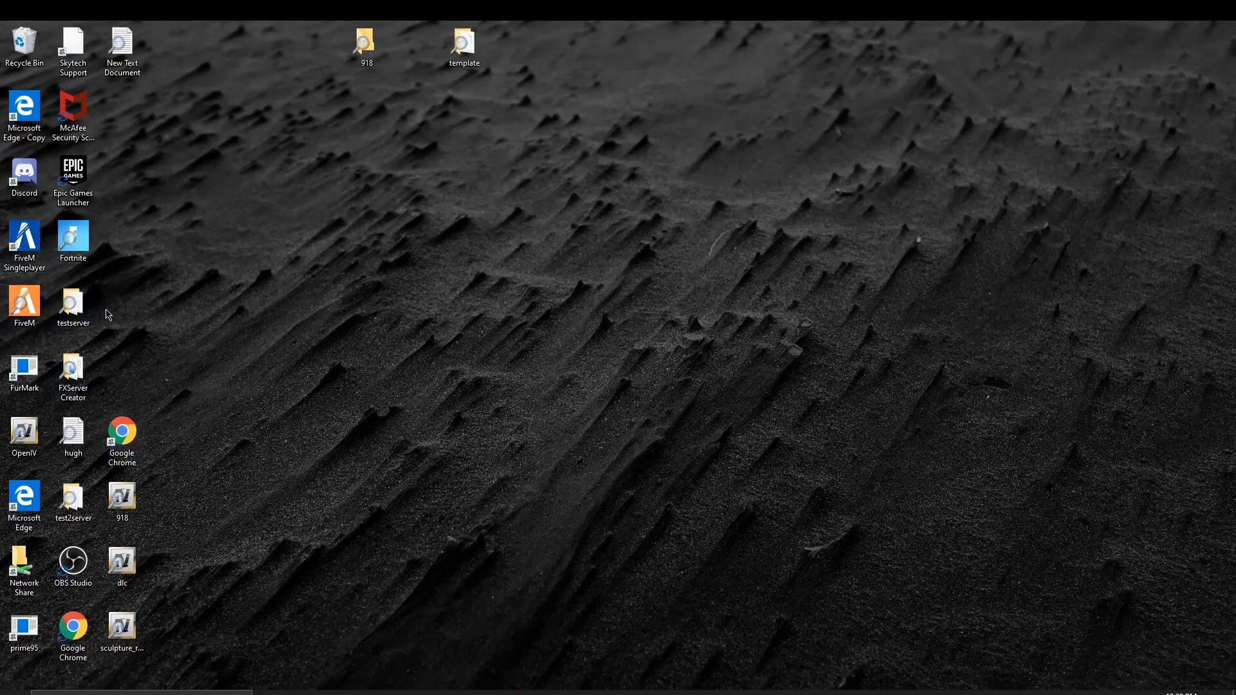
Step: Browse testserver > resources > [vehicles] > srt392chall > stream, then return to [vehicles] and switch to Chrome
double_click(72, 312)
double_click(157, 163)
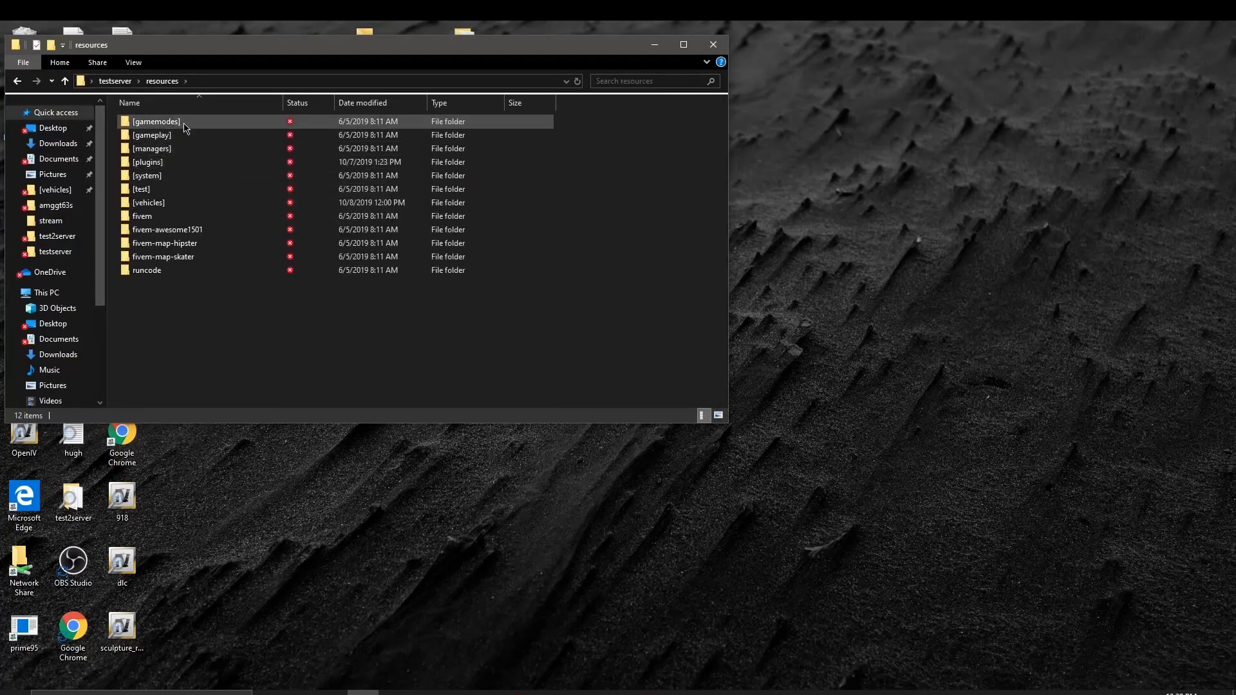
double_click(179, 206)
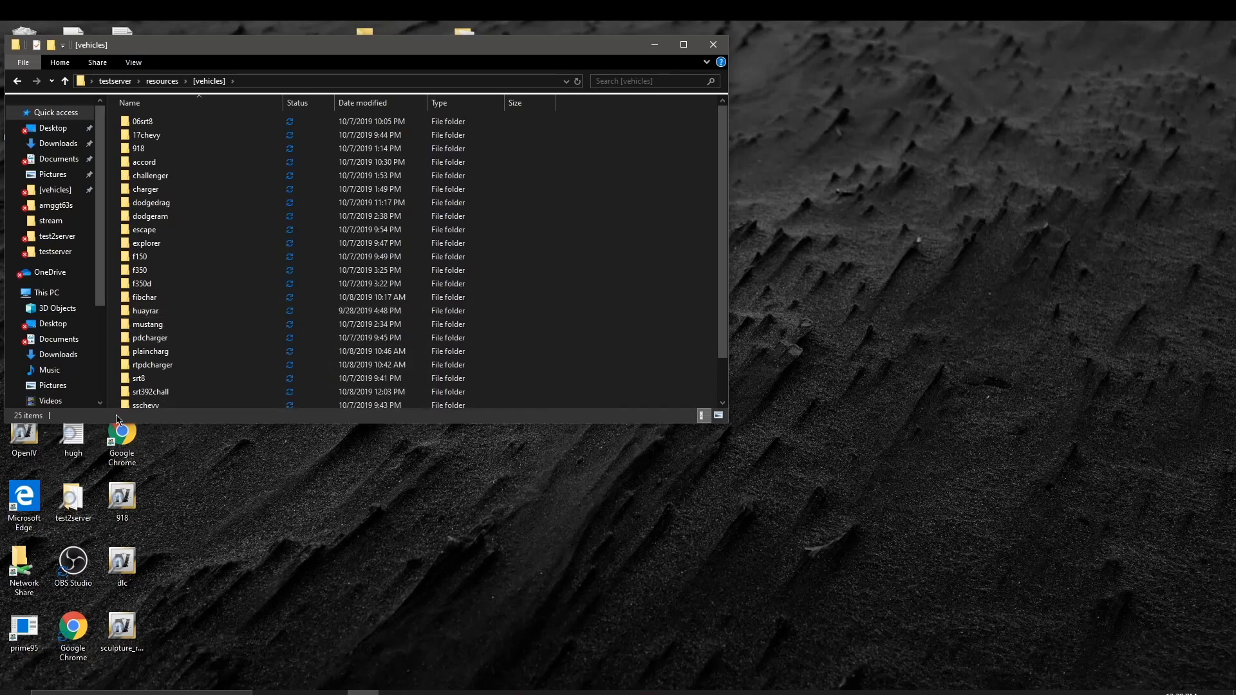
double_click(233, 391)
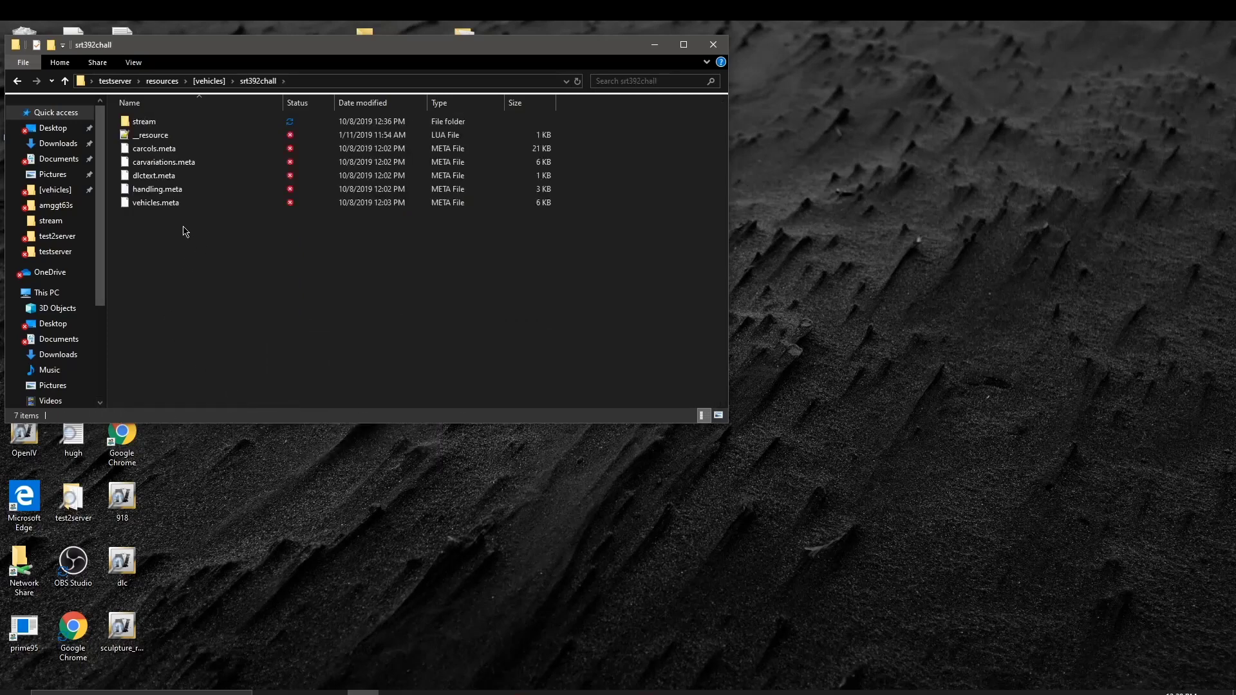
double_click(147, 121)
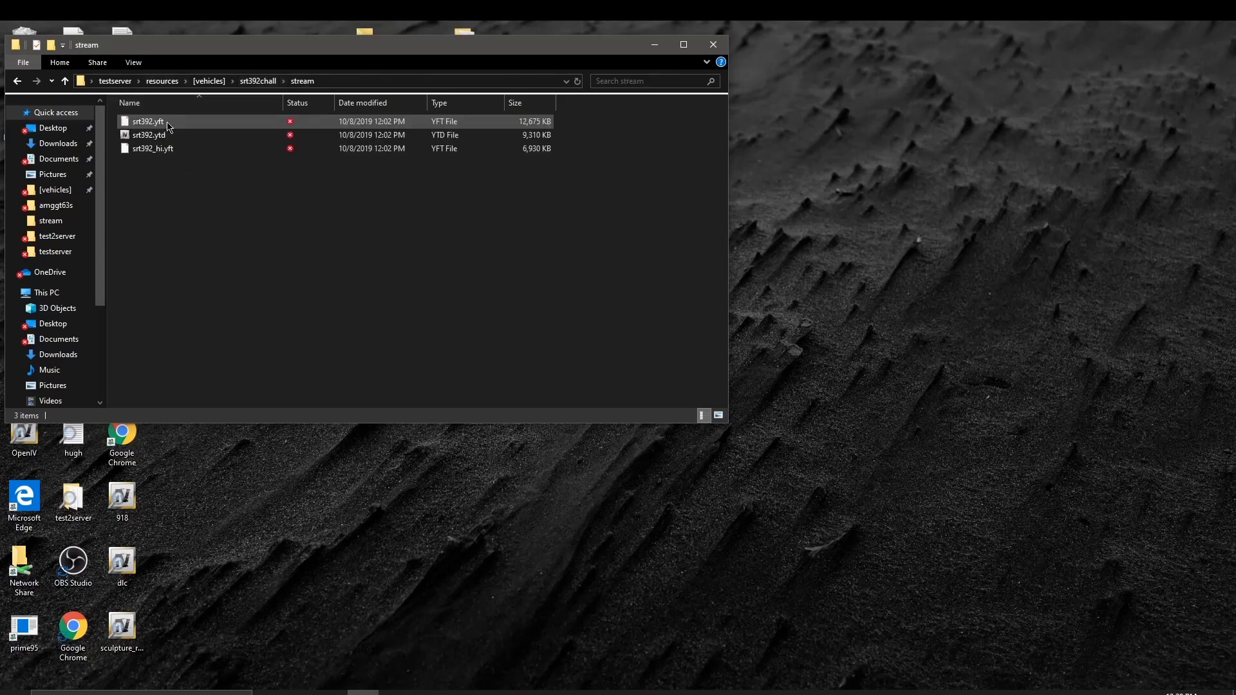
left_click(16, 82)
left_click(16, 82)
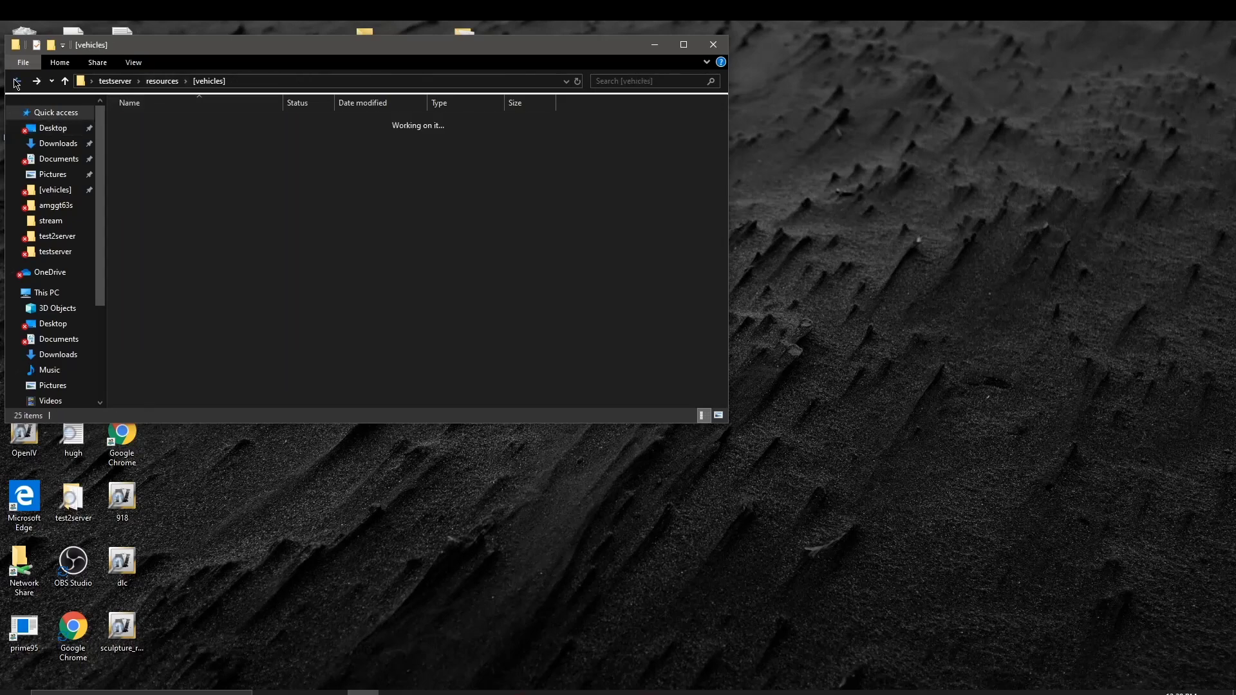
scroll(143, 255, "down", 1)
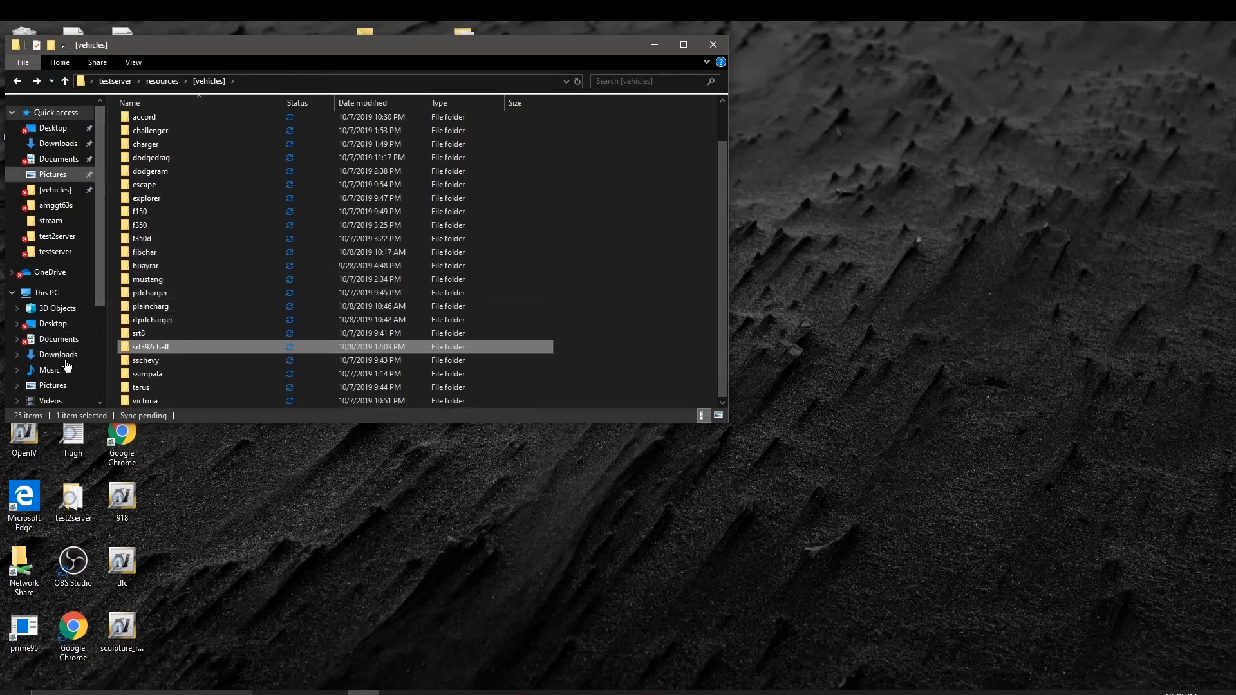
left_click(332, 693)
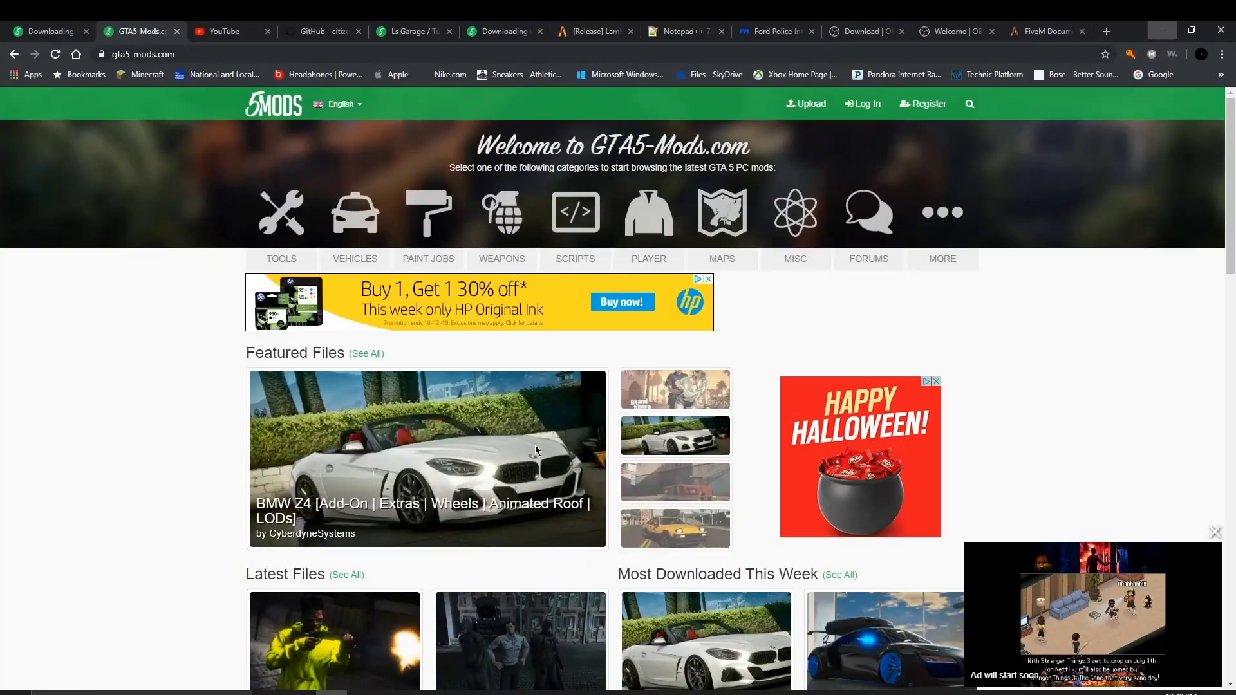
Step: Open the Mercedes-AMG GT 63 S mod page, flip through its gallery, and return home
scroll(535, 446, "down", 4)
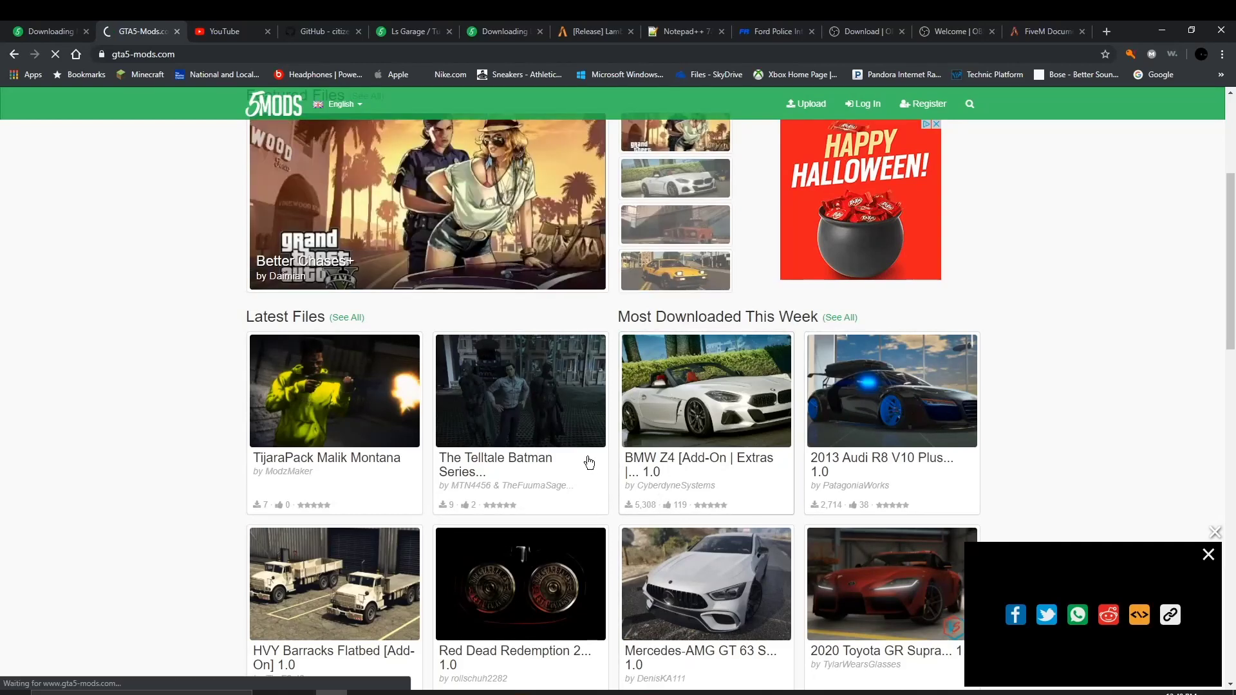
left_click(675, 598)
left_click(682, 592)
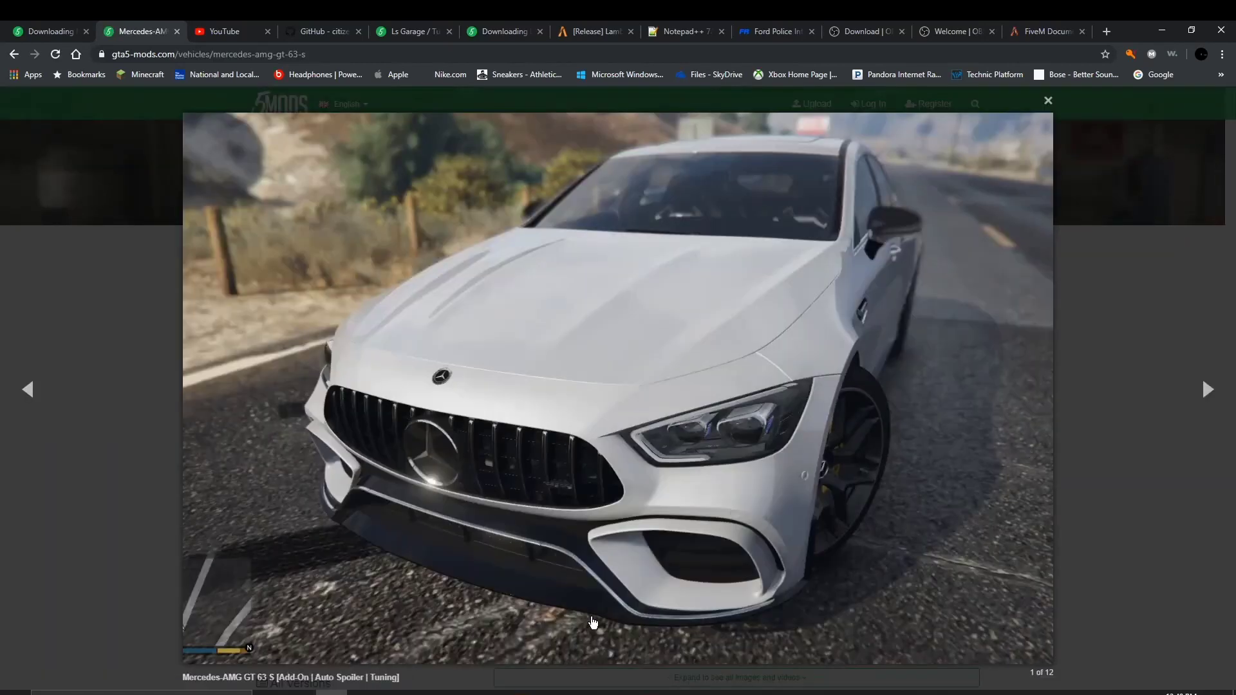
left_click(1216, 414)
left_click(1216, 414)
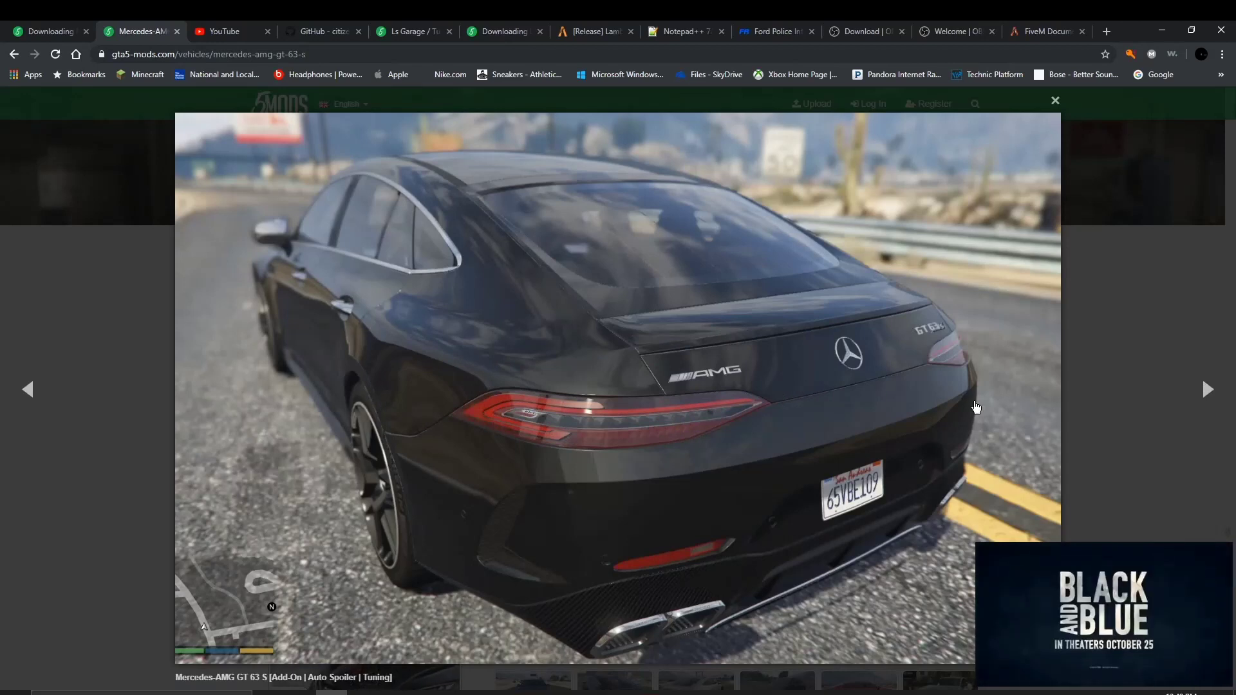
left_click(1198, 388)
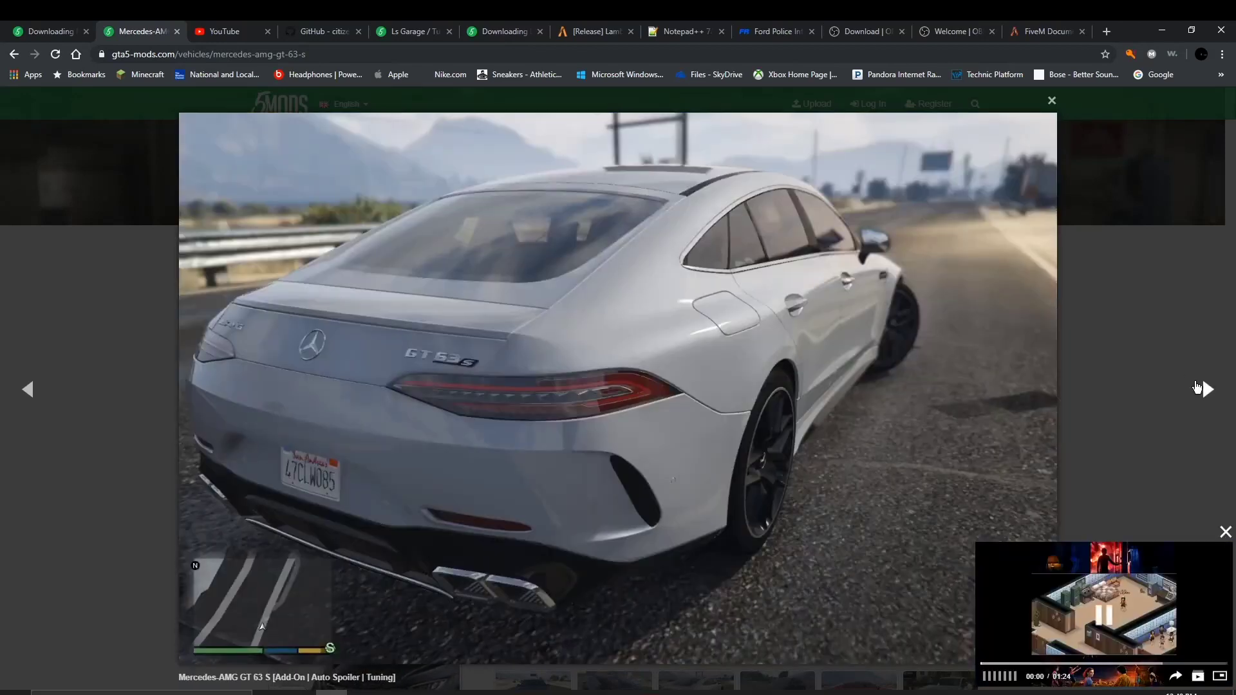
left_click(1199, 389)
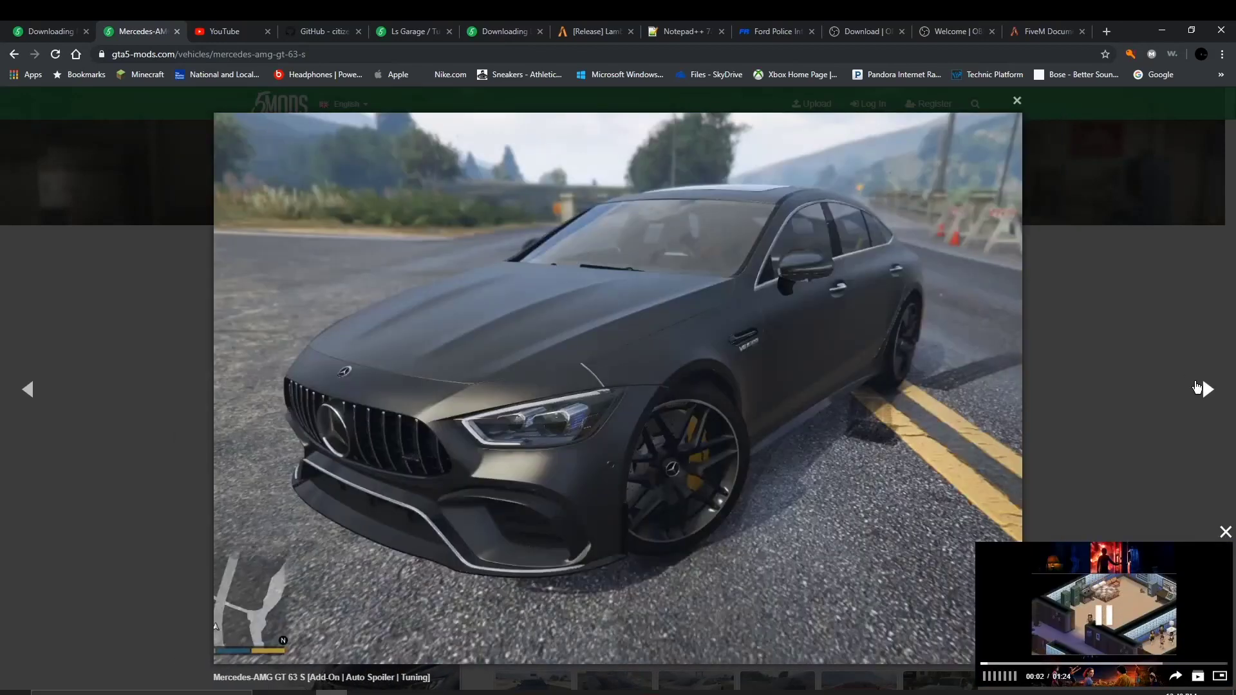
left_click(1198, 388)
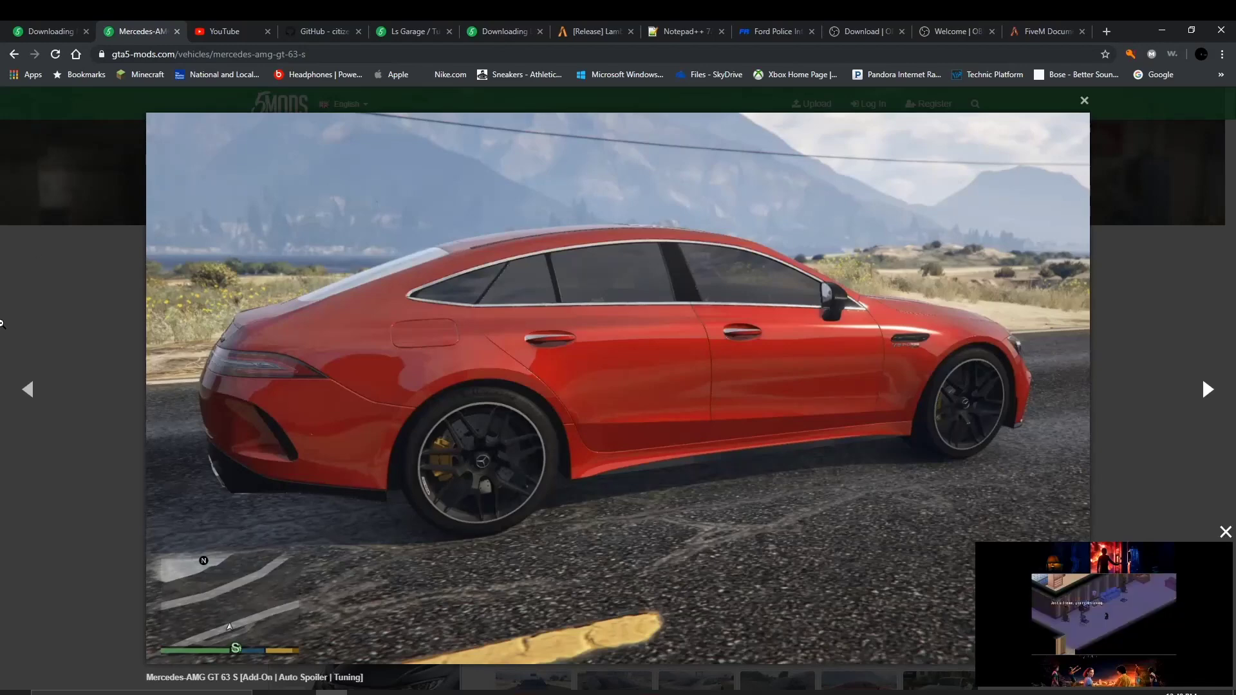
left_click(13, 54)
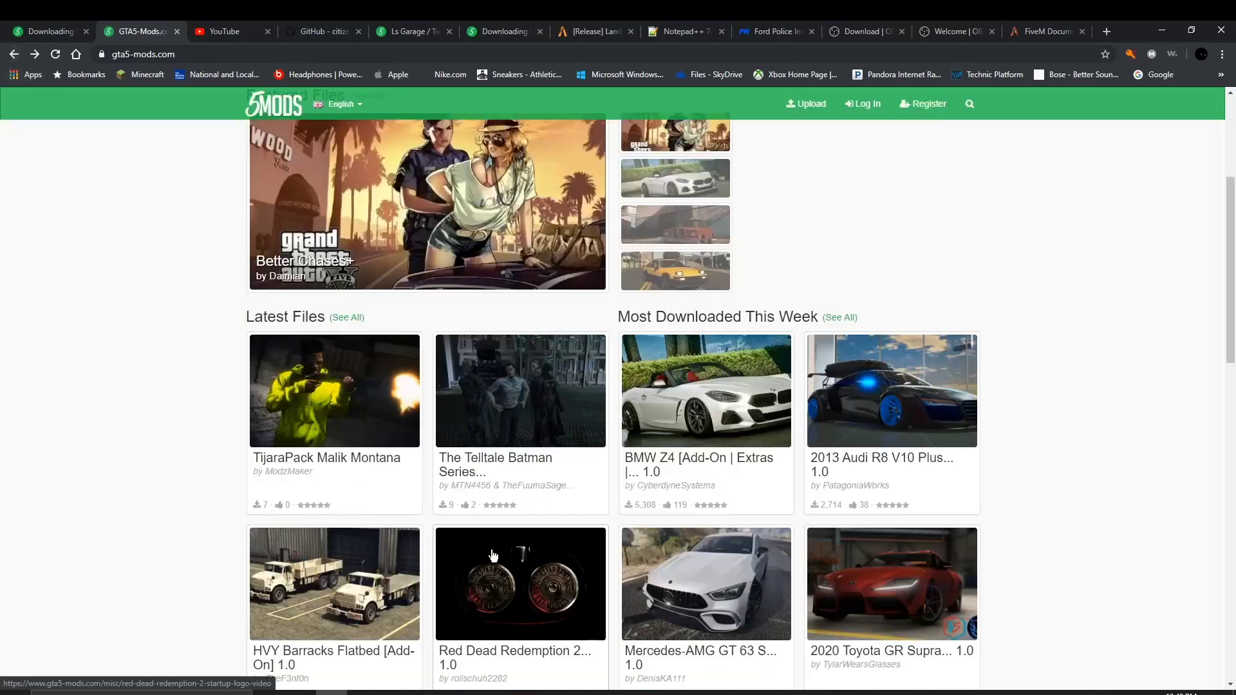
Step: Reopen the Mercedes page and follow More mods to the Dodge Challenger SRT8 392 page
left_click(721, 590)
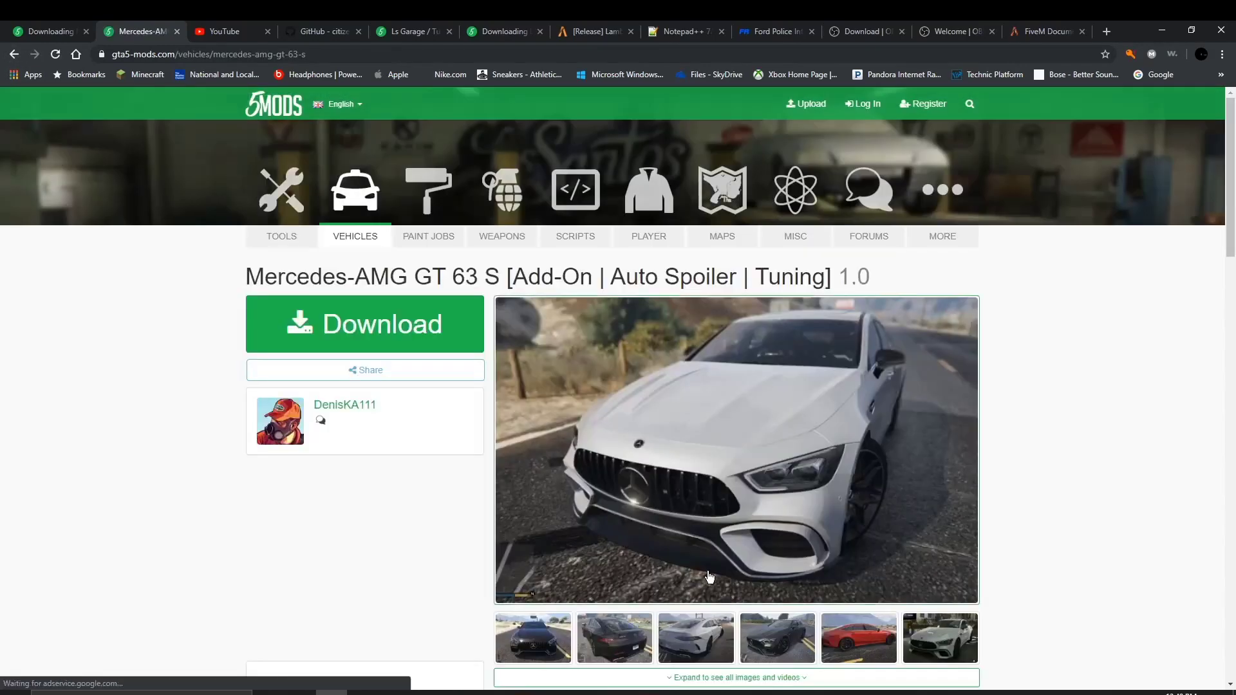
scroll(569, 568, "down", 3)
scroll(569, 568, "down", 9)
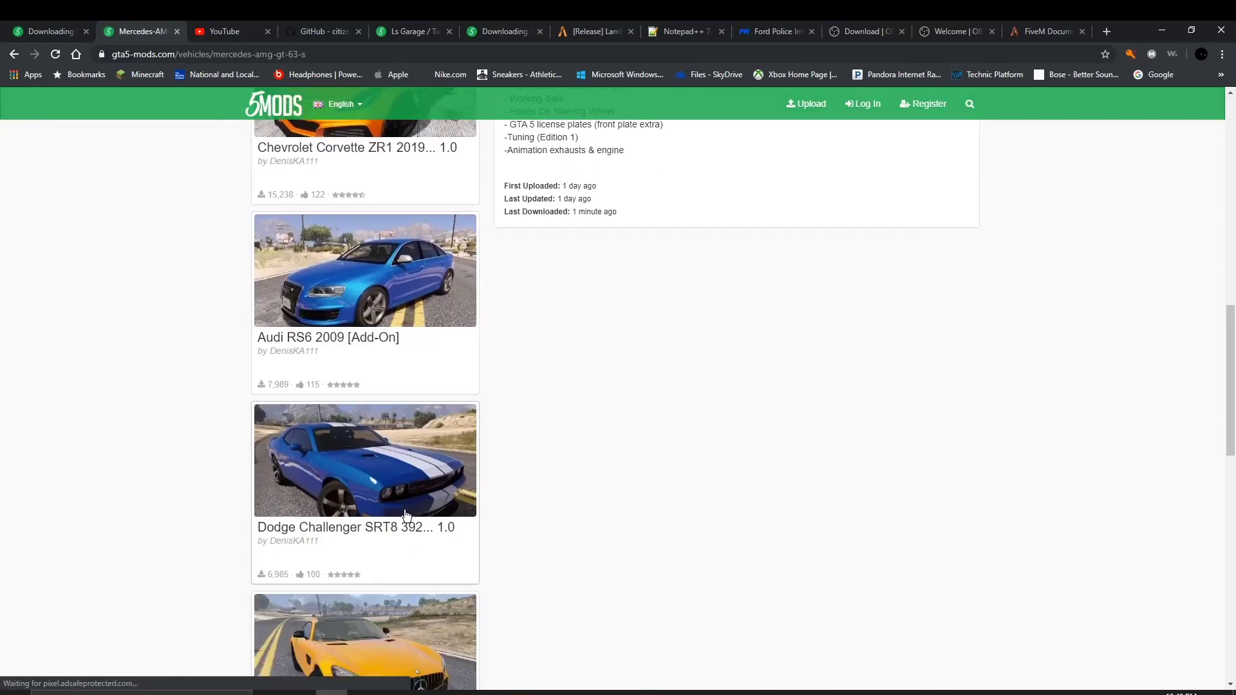
left_click(405, 501)
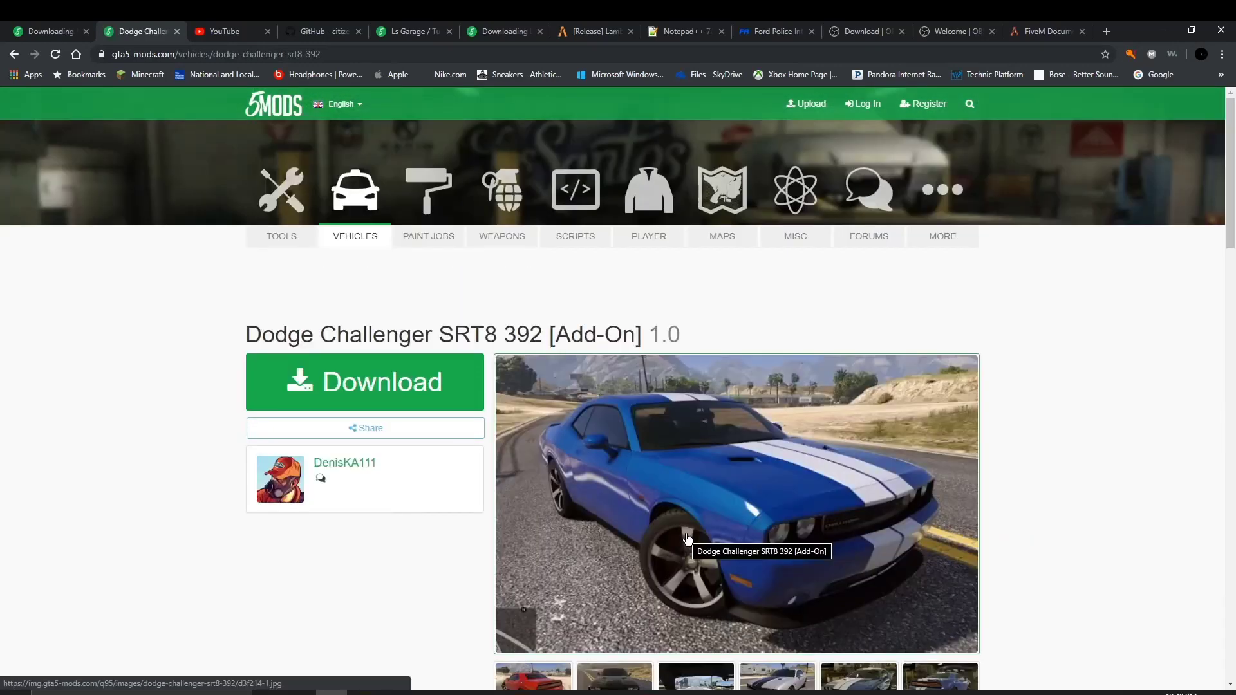
left_click_drag(670, 541, 407, 582)
scroll(612, 621, "down", 1)
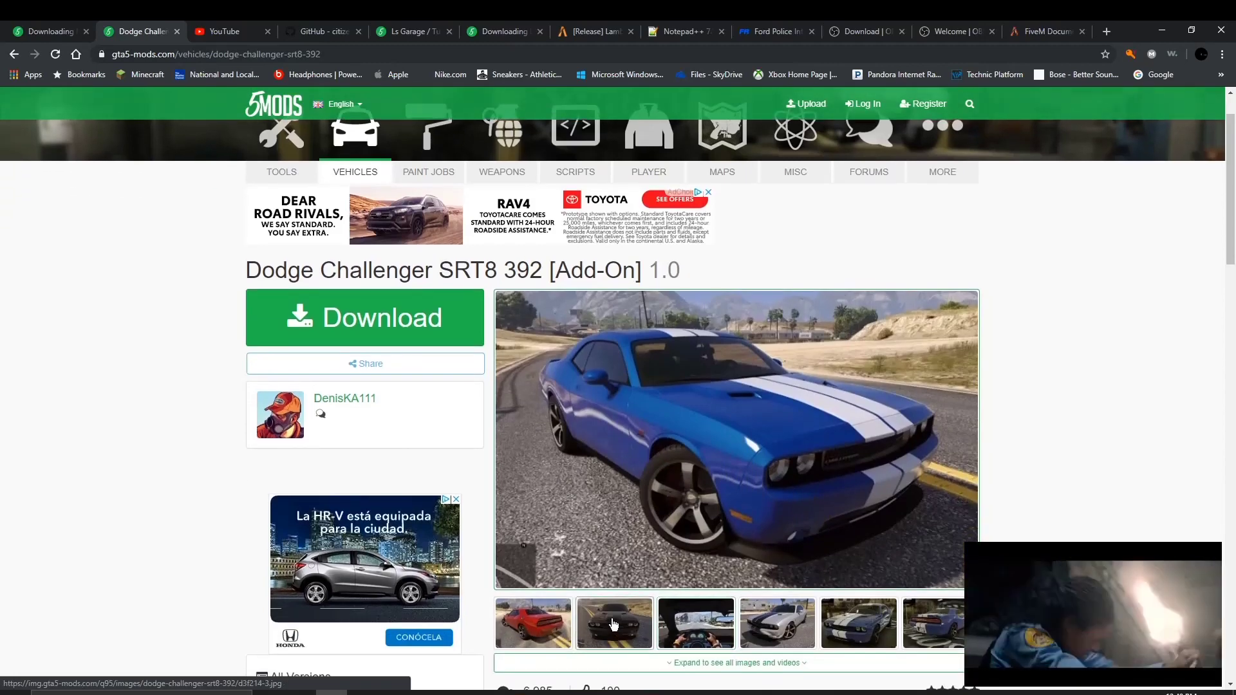
Step: Browse the Challenger photos in the lightbox and select the description's Features list
left_click(544, 618)
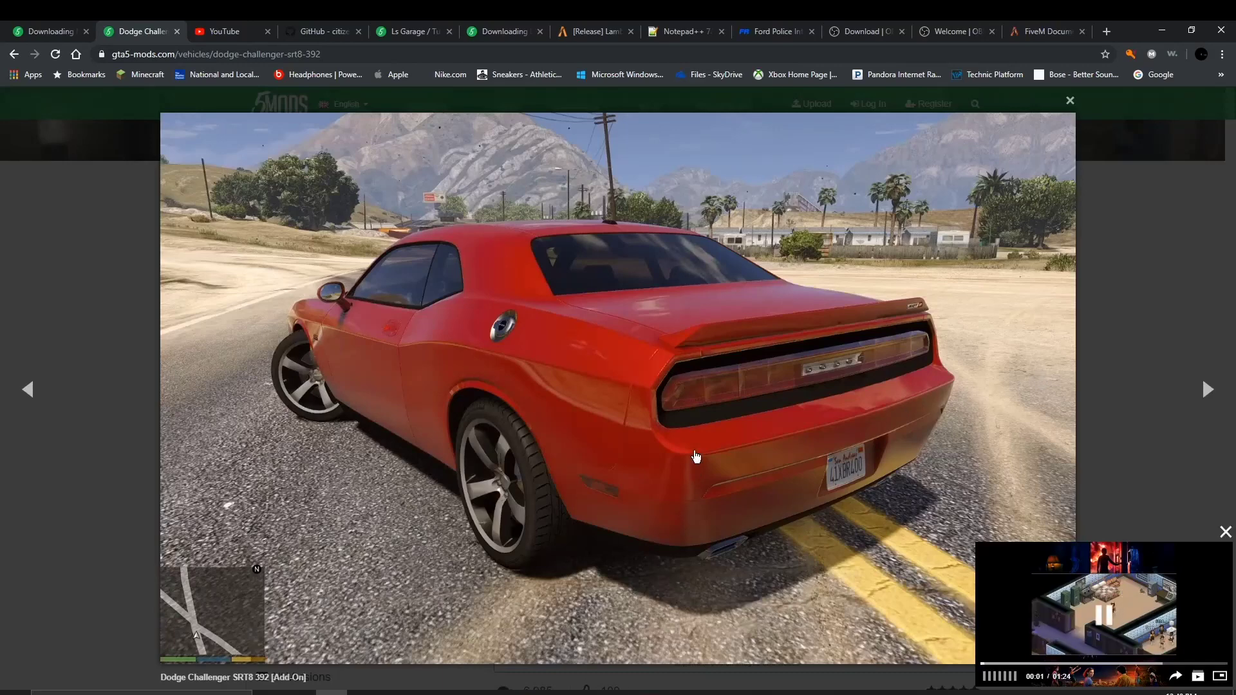
left_click(1222, 383)
left_click(1218, 386)
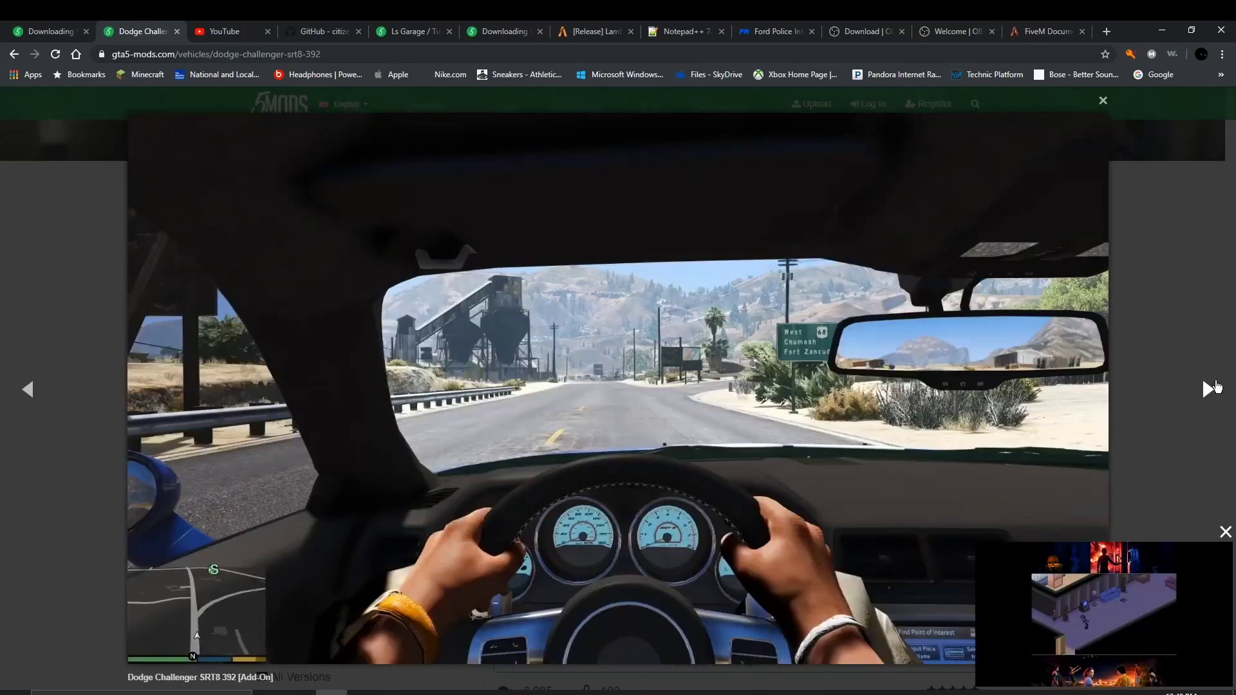
left_click(1217, 386)
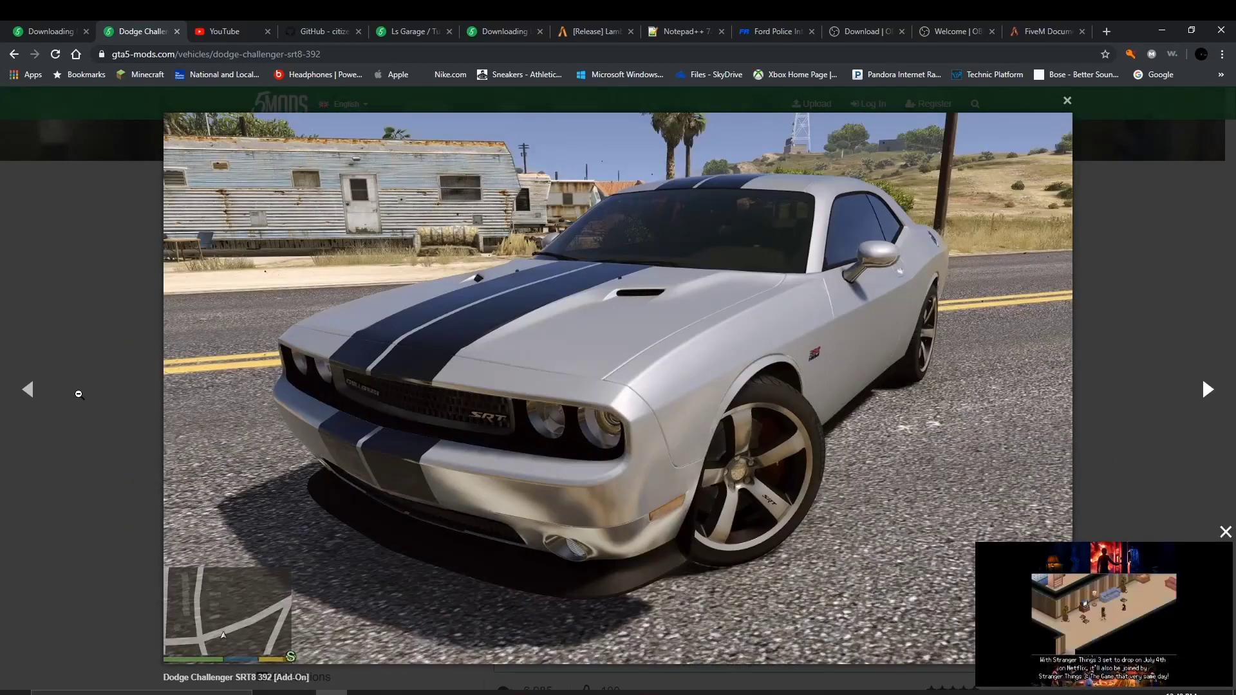
left_click(51, 394)
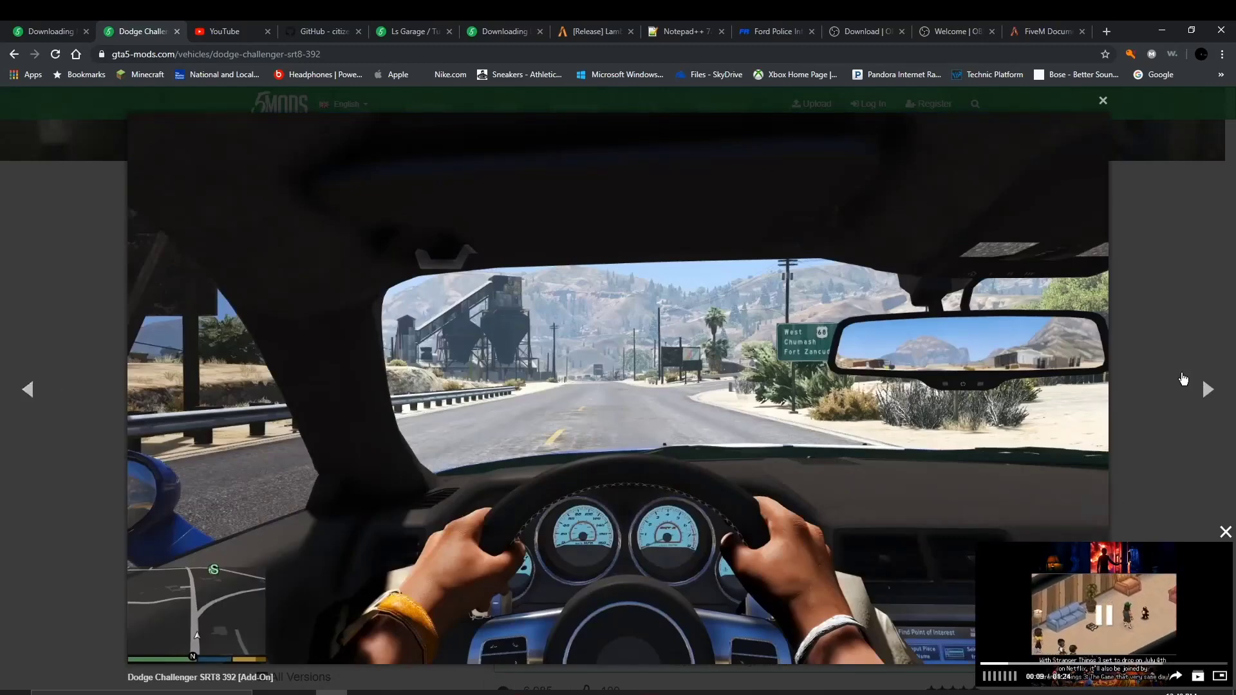
left_click(1183, 379)
left_click(1227, 402)
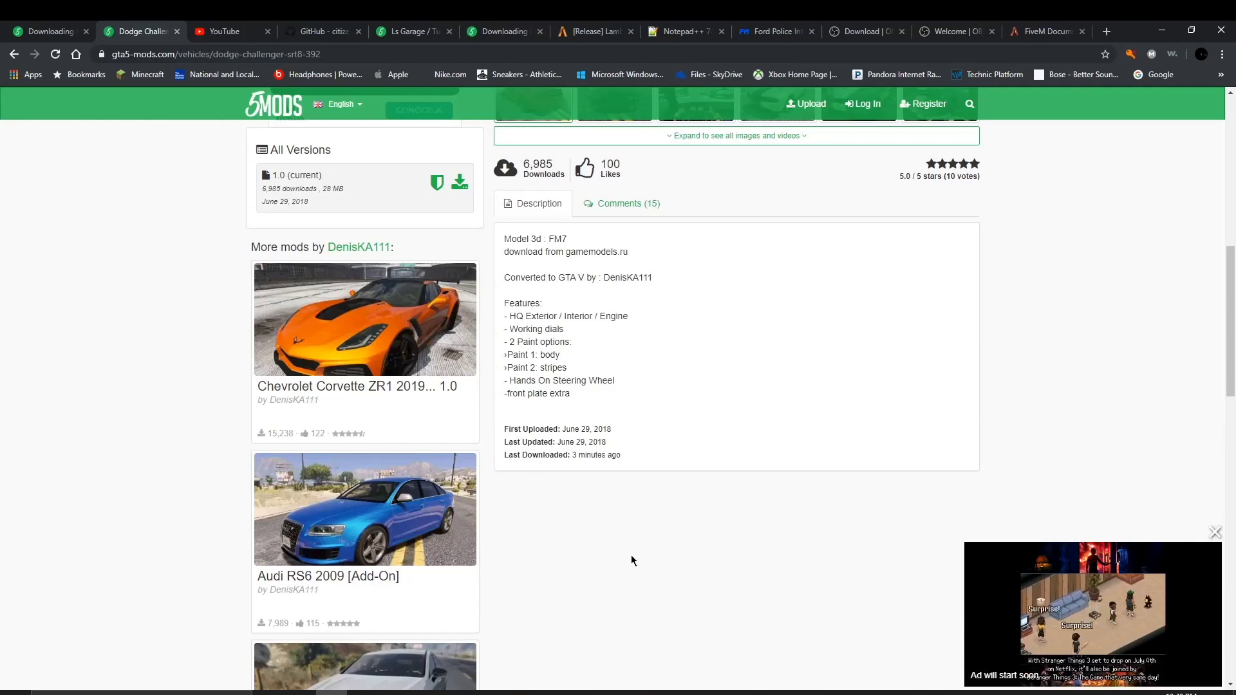
left_click_drag(609, 397, 503, 322)
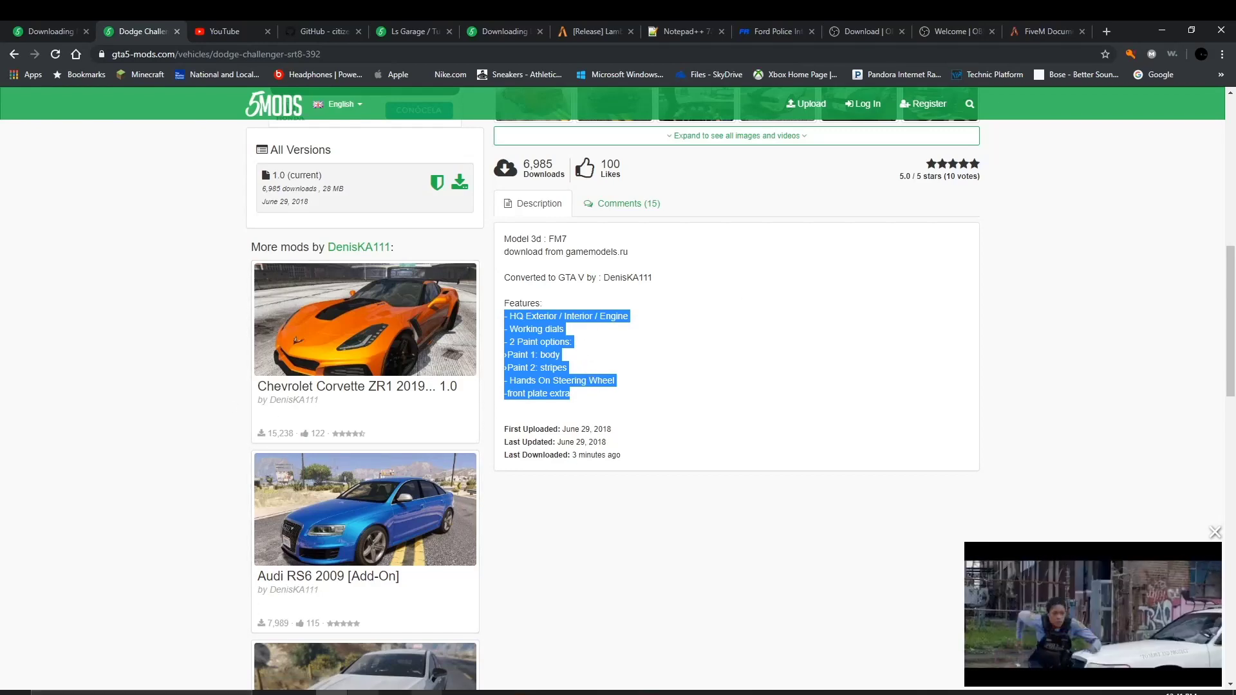
key("alt+Tab")
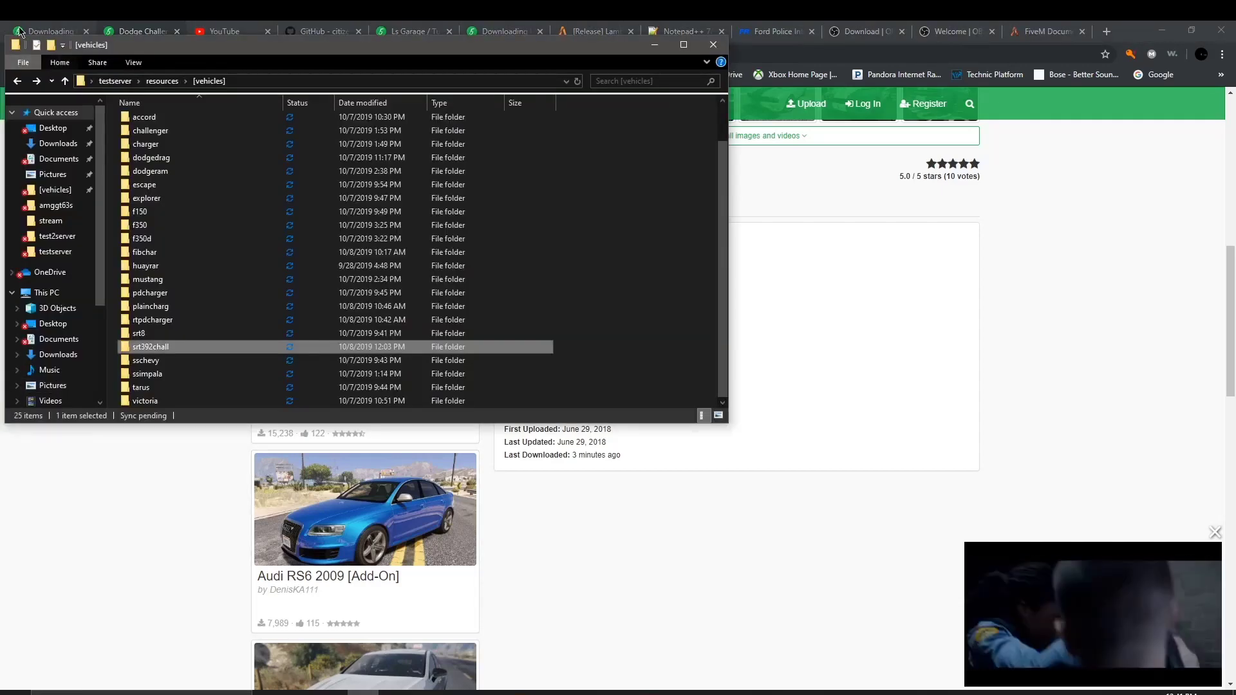
Step: Open the Dodge Challenger SRT8 392 .rar from Downloads and launch srt392\dlc.rpf in OpenIV
left_click(59, 143)
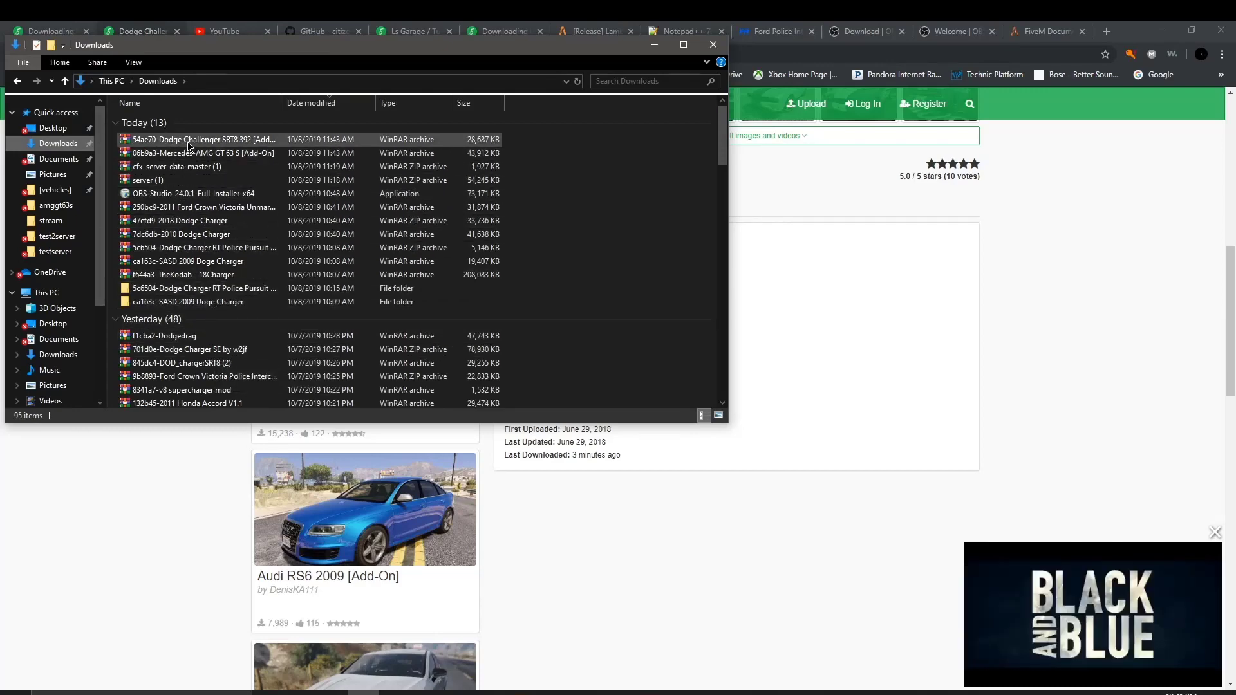
double_click(189, 139)
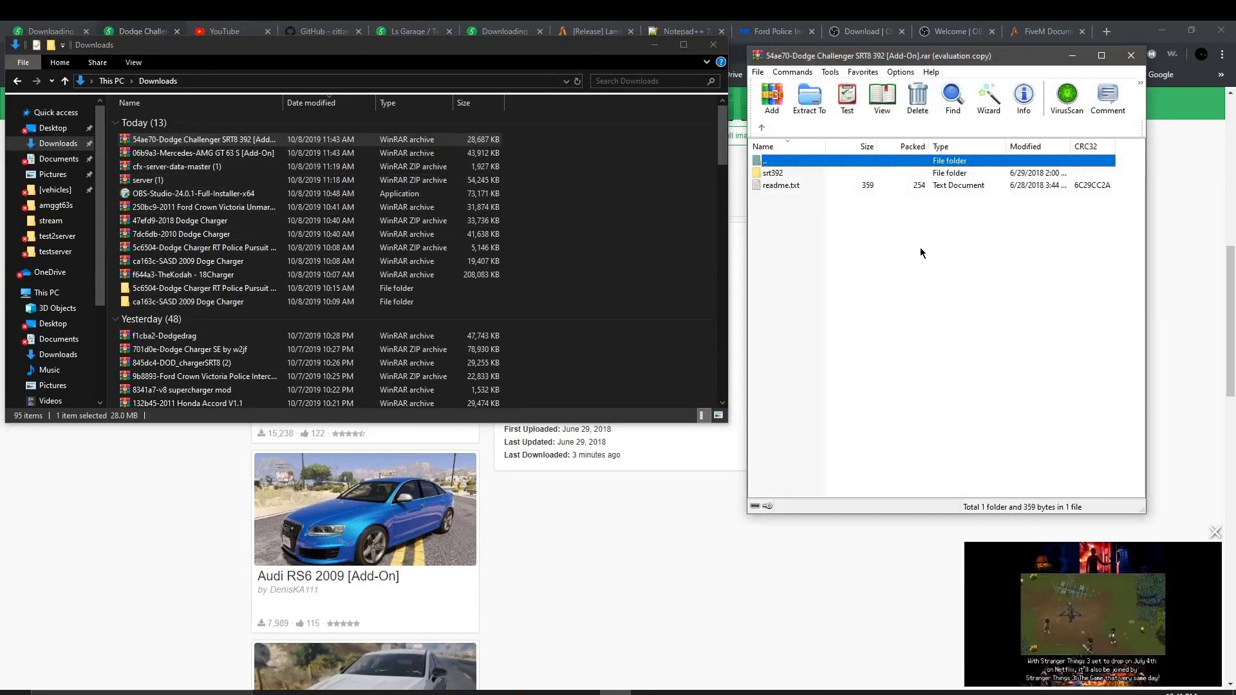
double_click(810, 176)
double_click(810, 176)
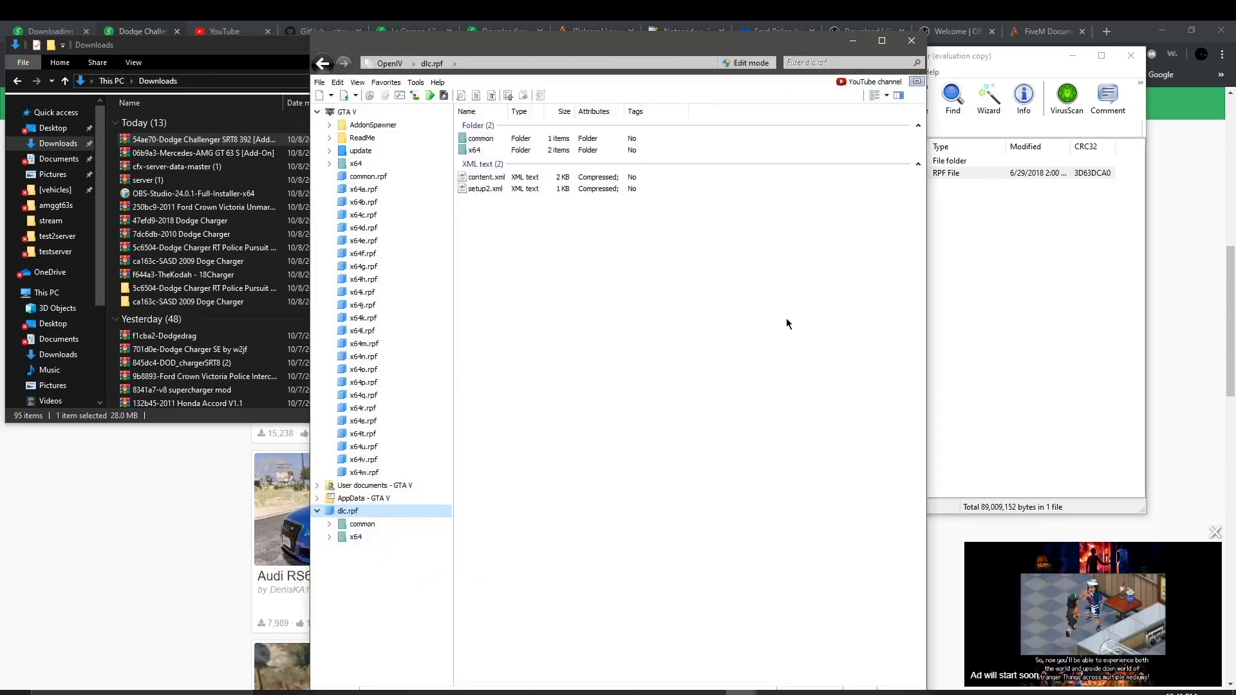
Step: Peek into common\data\levels in dlc.rpf and return to the archive root
double_click(522, 141)
double_click(523, 141)
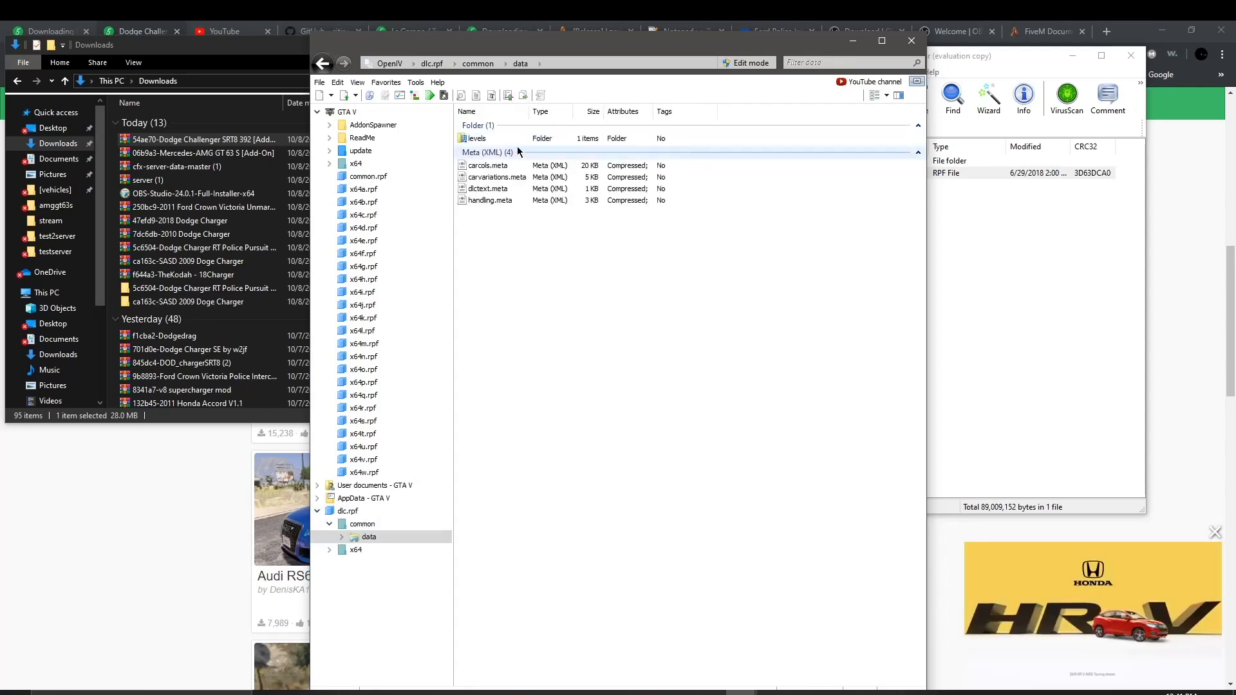
double_click(521, 135)
left_click(318, 68)
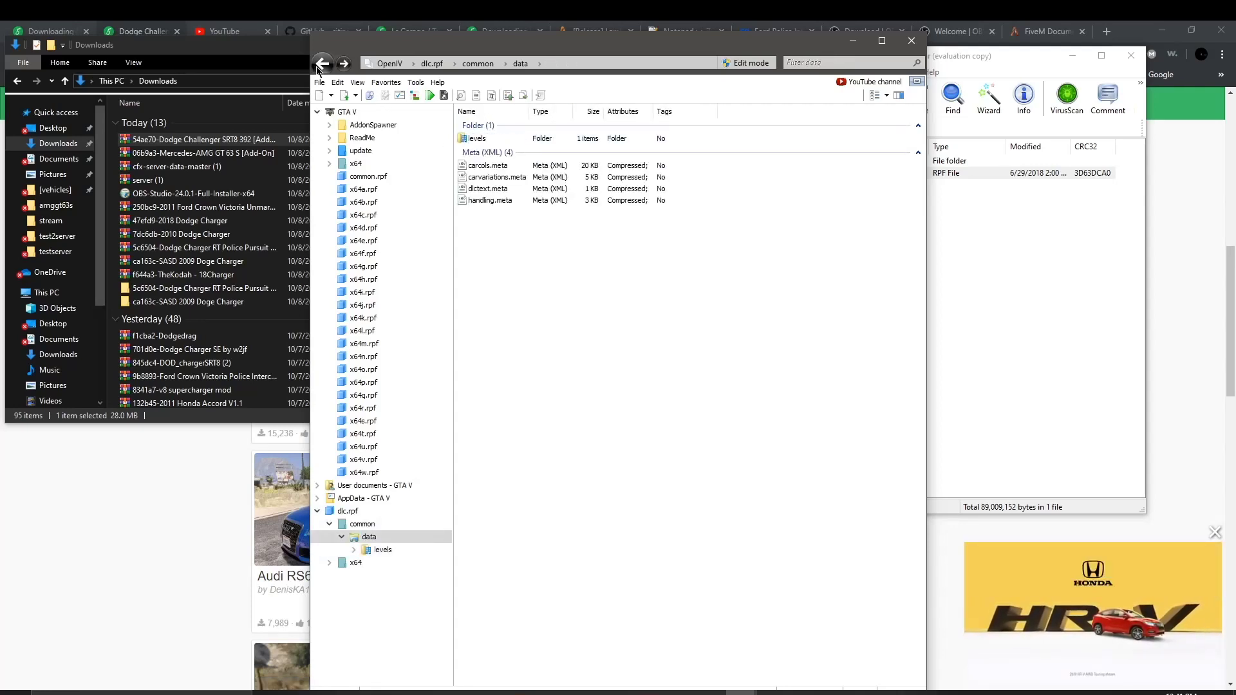
left_click(318, 68)
left_click(318, 68)
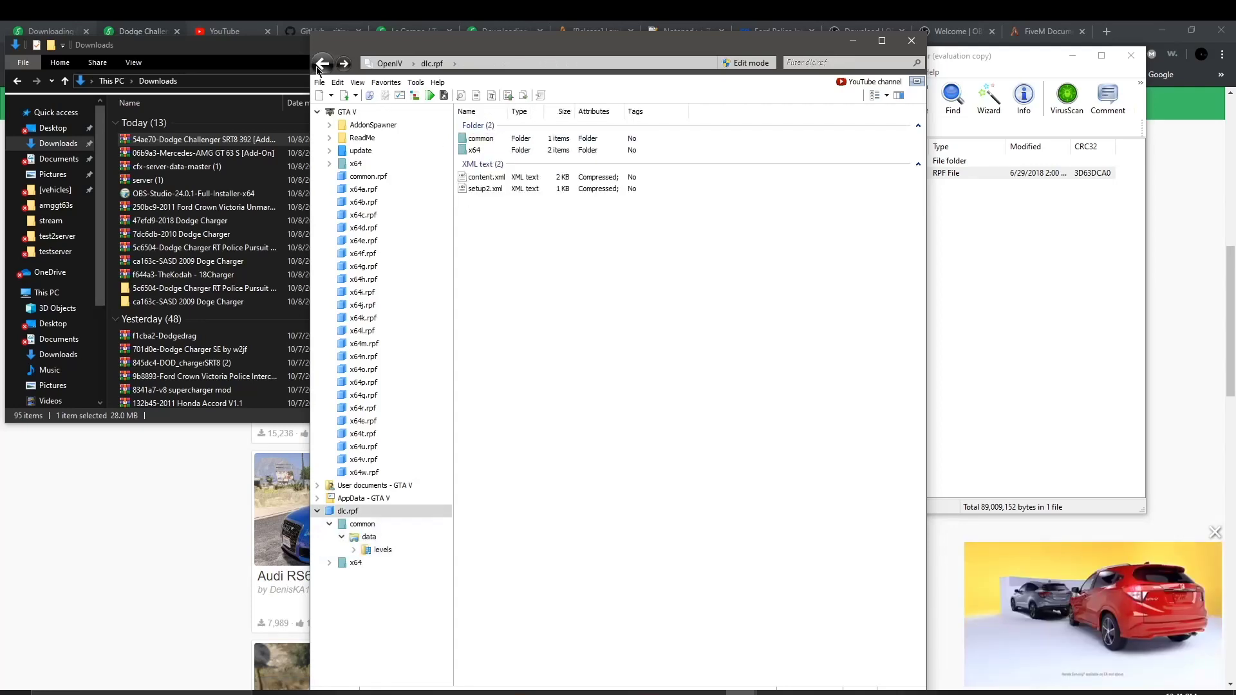
Step: Locate the two srt392 model files in x64\levels\gta5\vehicles\vehicles.rpf, then back out to the root
double_click(534, 148)
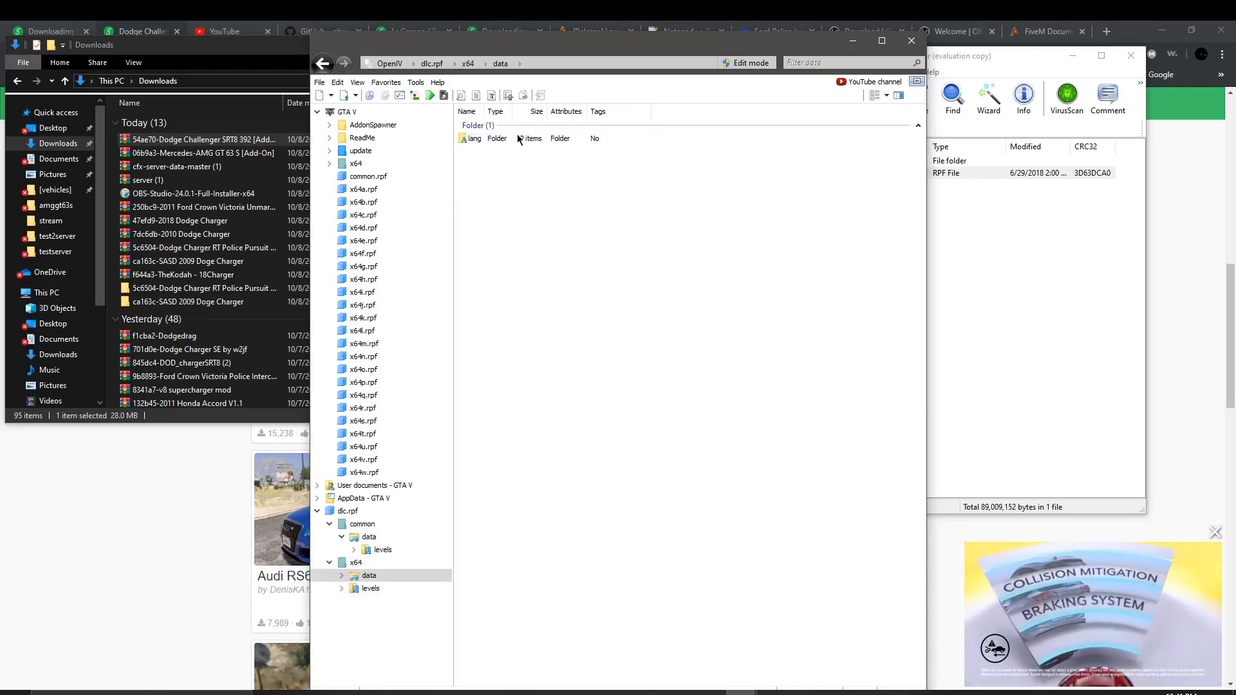
double_click(476, 150)
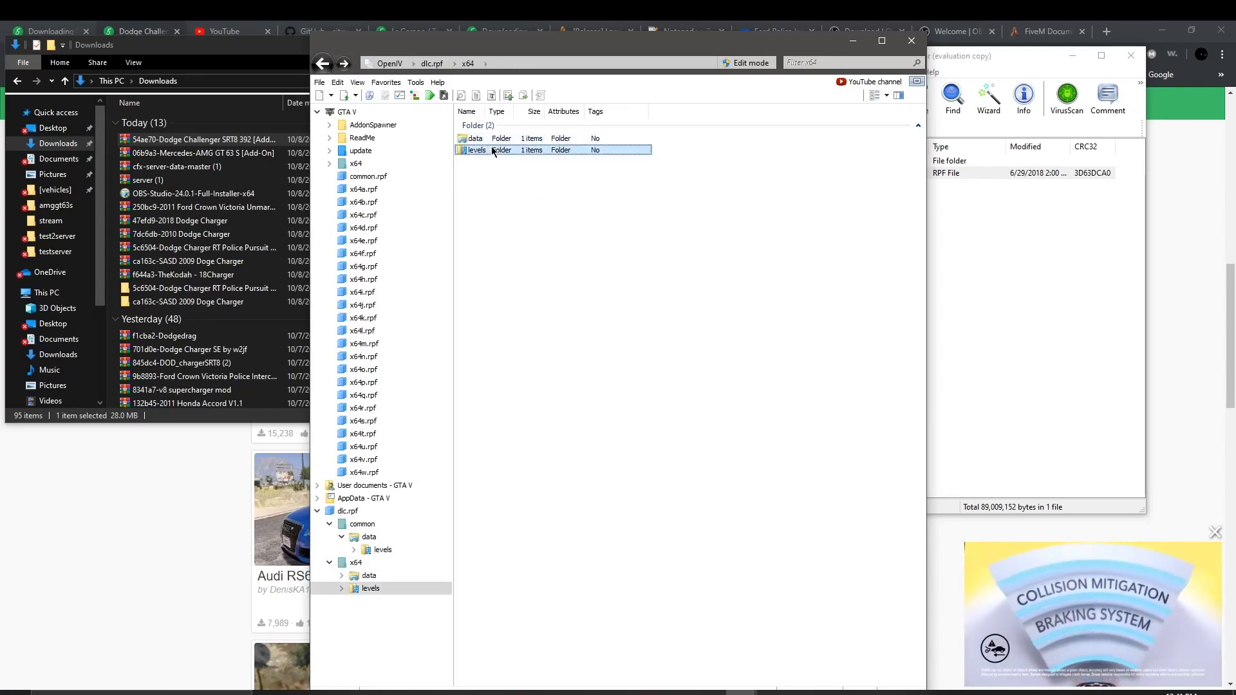
double_click(491, 138)
left_click(500, 140)
double_click(501, 143)
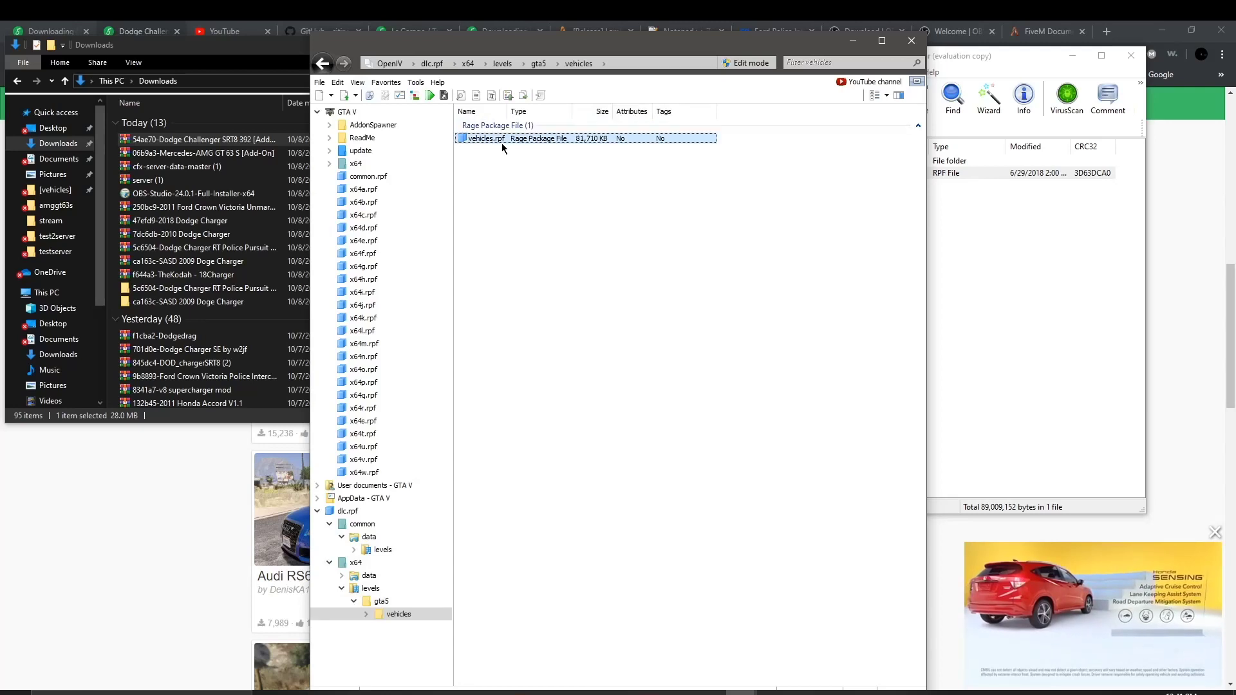
double_click(500, 143)
left_click_drag(535, 214, 753, 135)
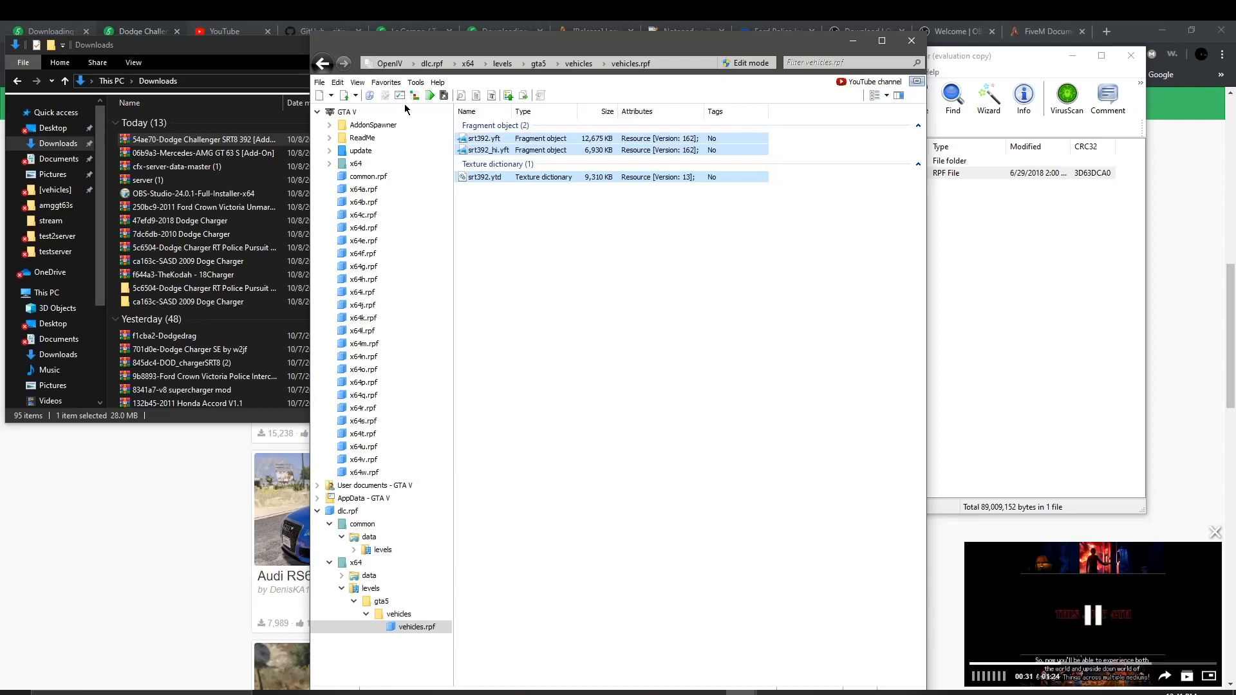
left_click(326, 65)
left_click(325, 63)
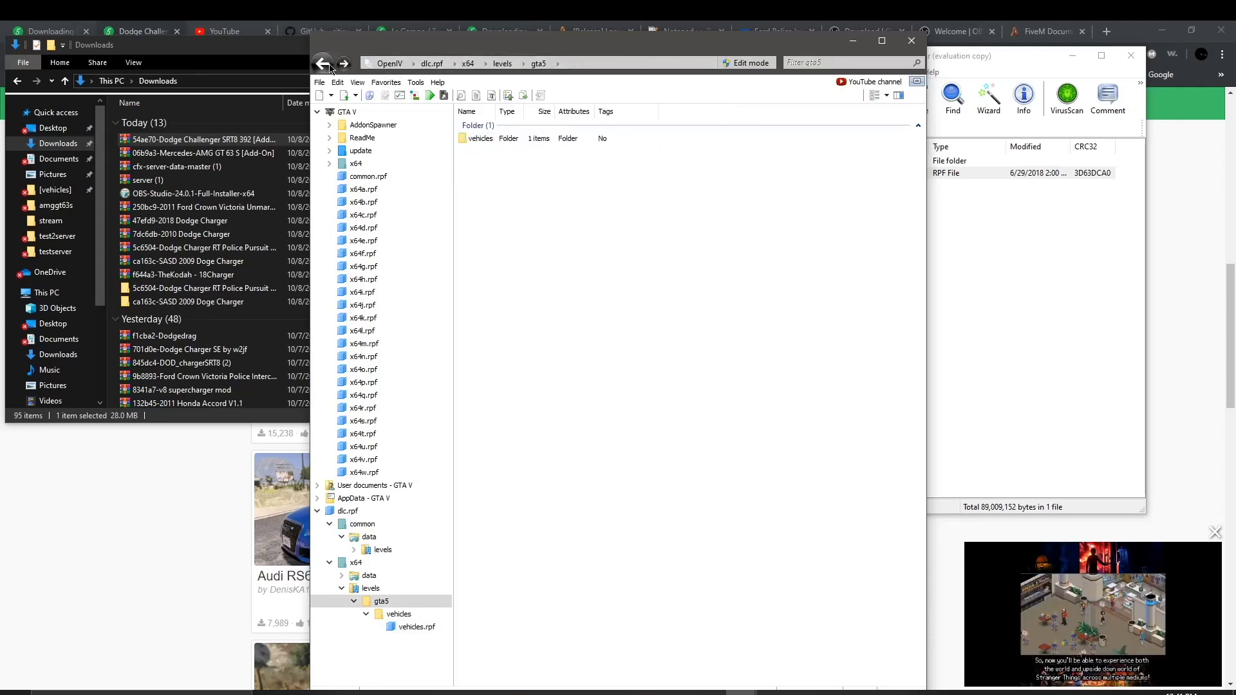
left_click(326, 63)
left_click(328, 64)
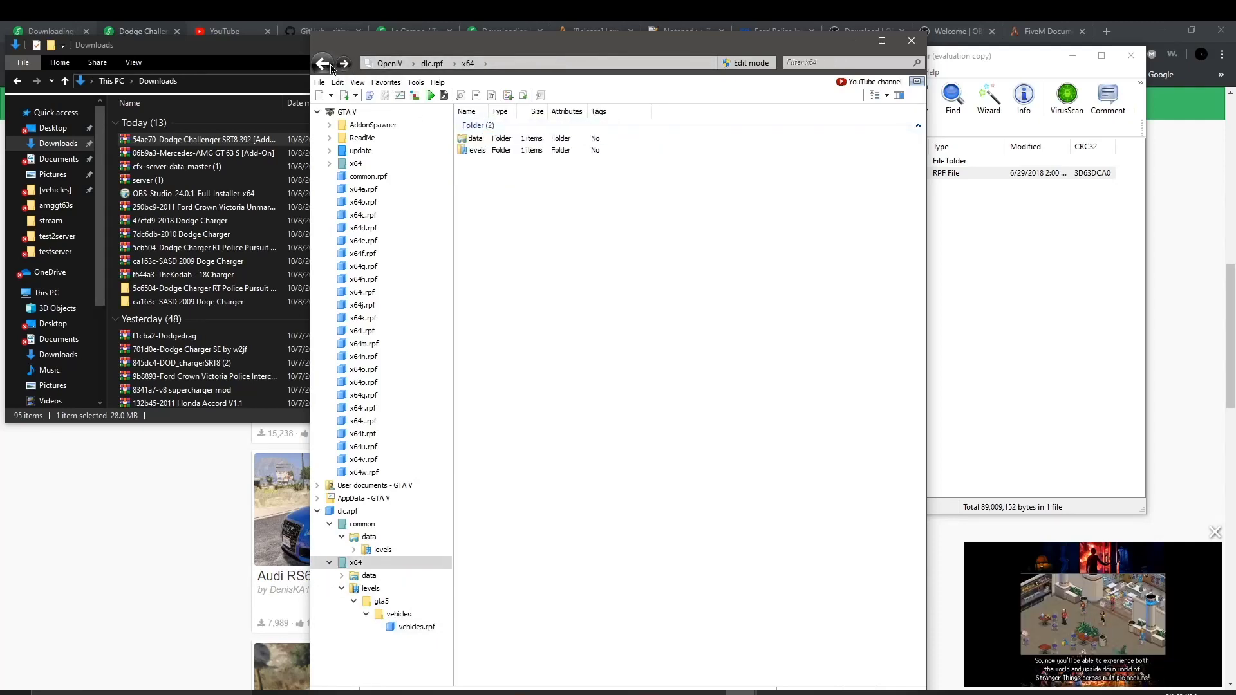
left_click(331, 67)
Step: Find vehicles.meta in common\data\levels\gta5 and back out to common\data
left_click(509, 139)
double_click(509, 139)
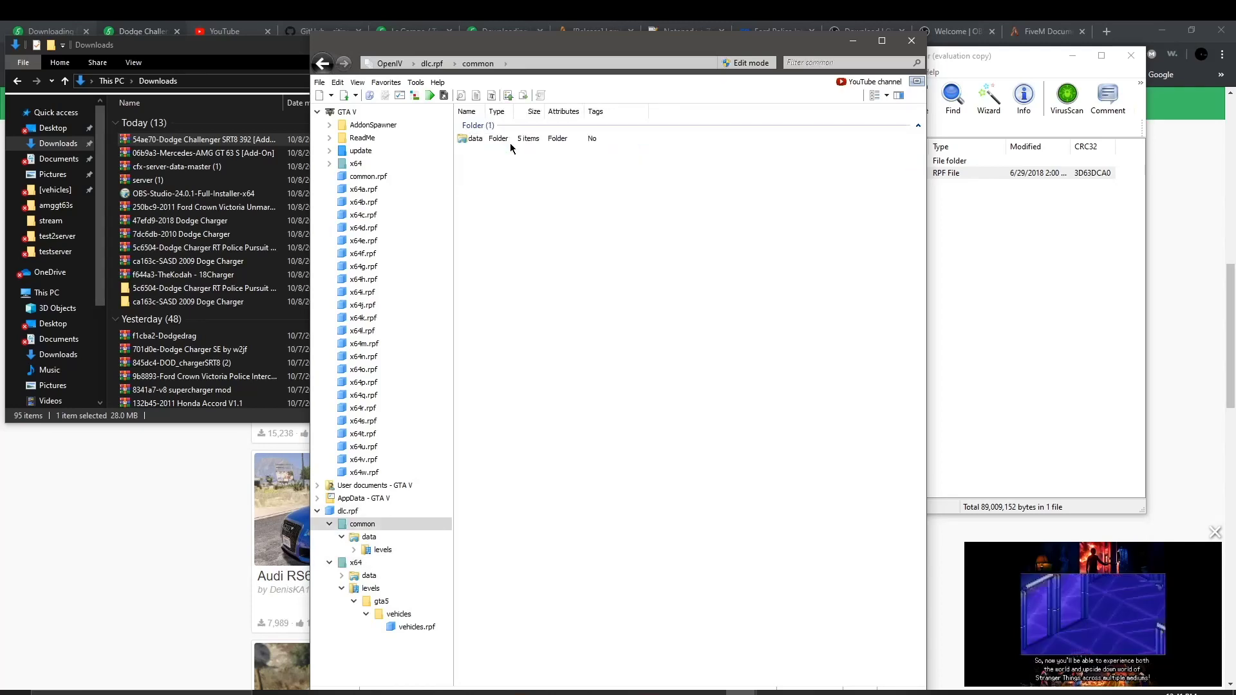
left_click(512, 145)
double_click(512, 145)
left_click(515, 146)
double_click(515, 147)
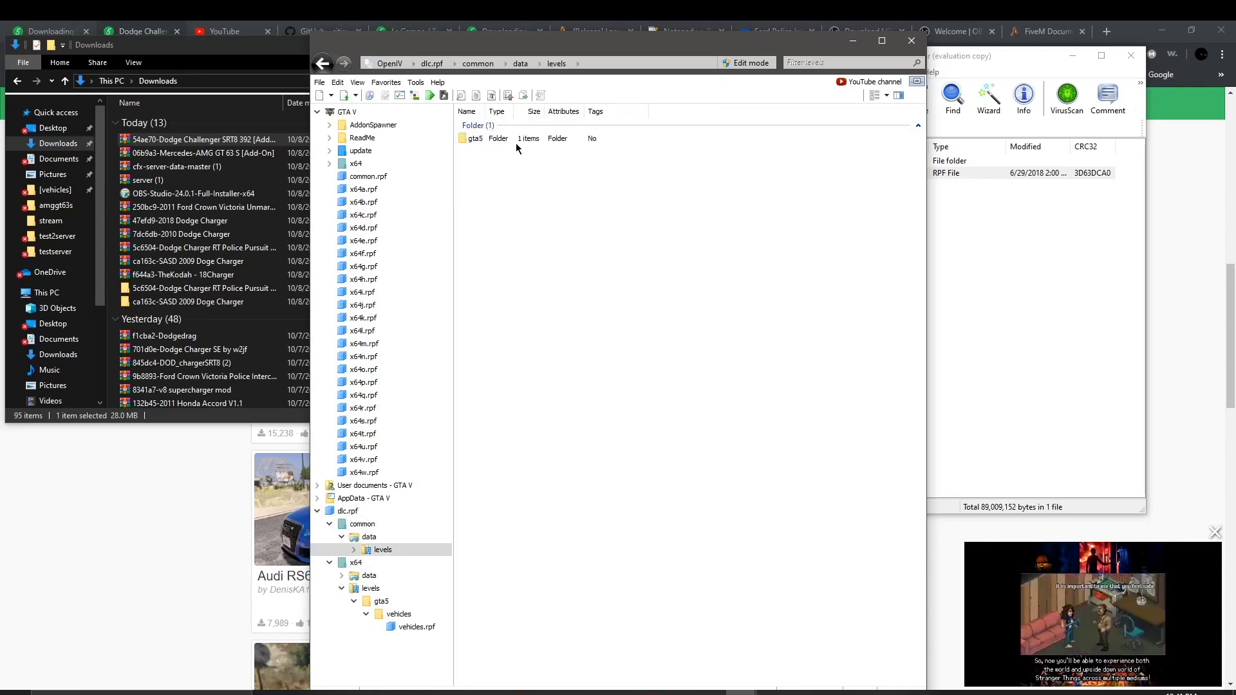
double_click(512, 142)
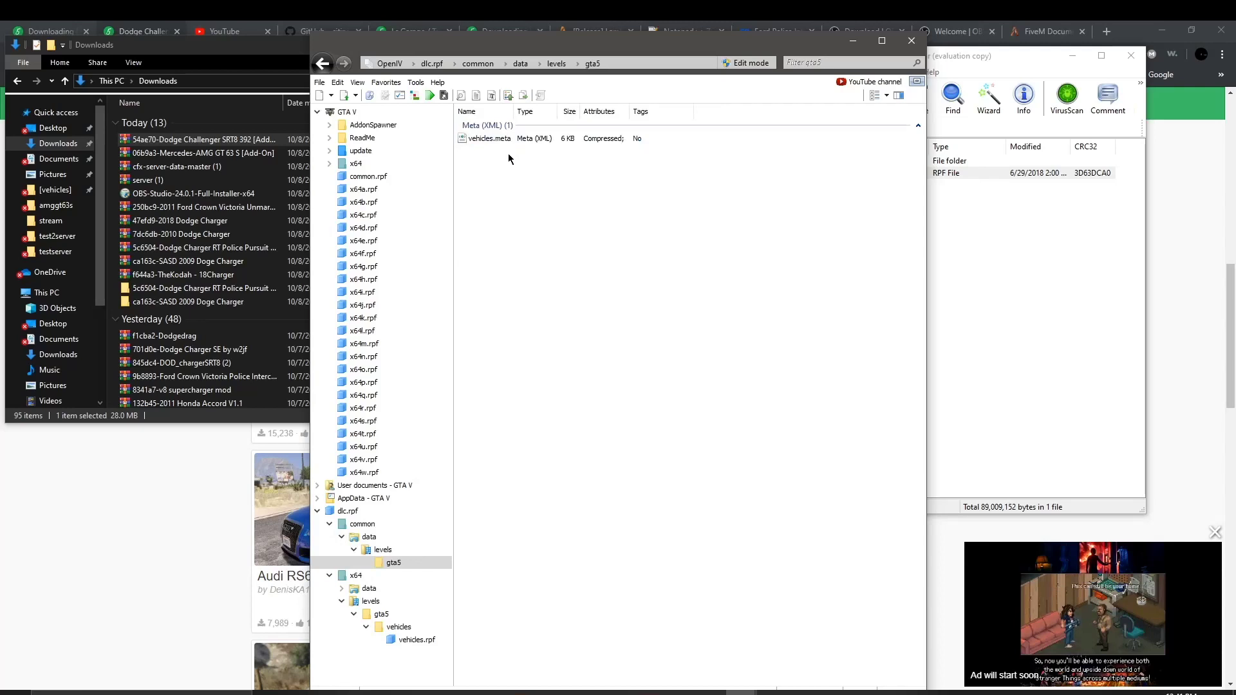
left_click_drag(531, 149, 515, 129)
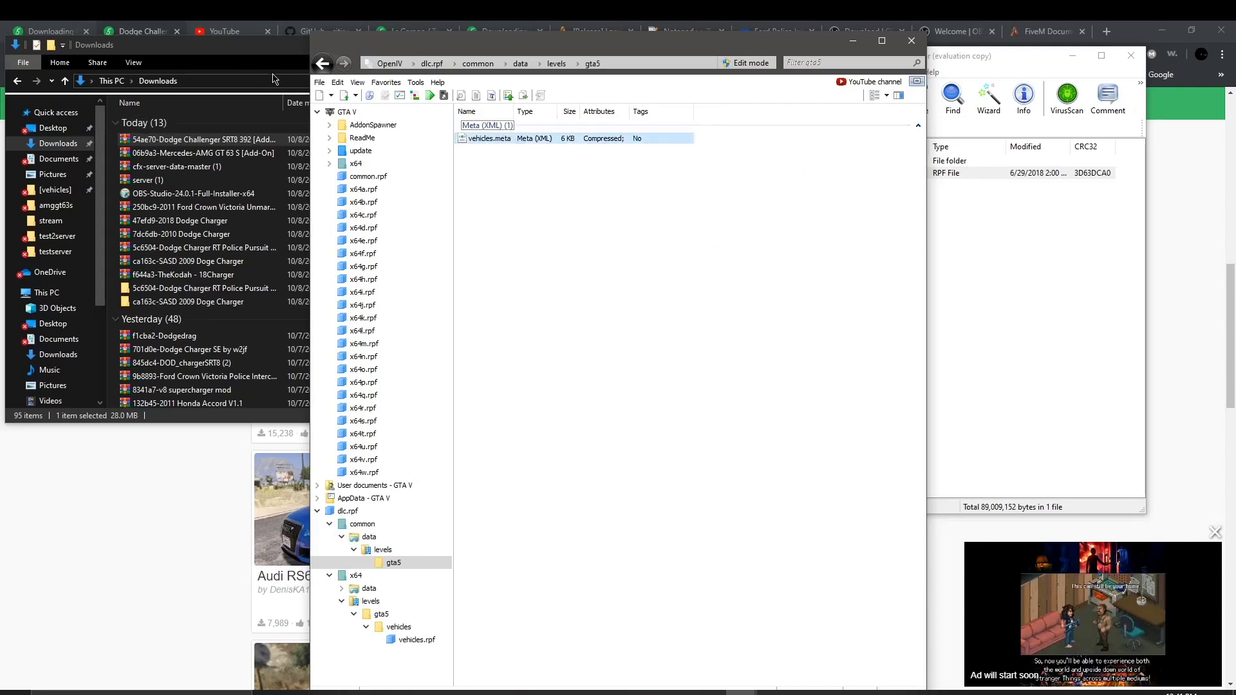
left_click(326, 65)
left_click(326, 65)
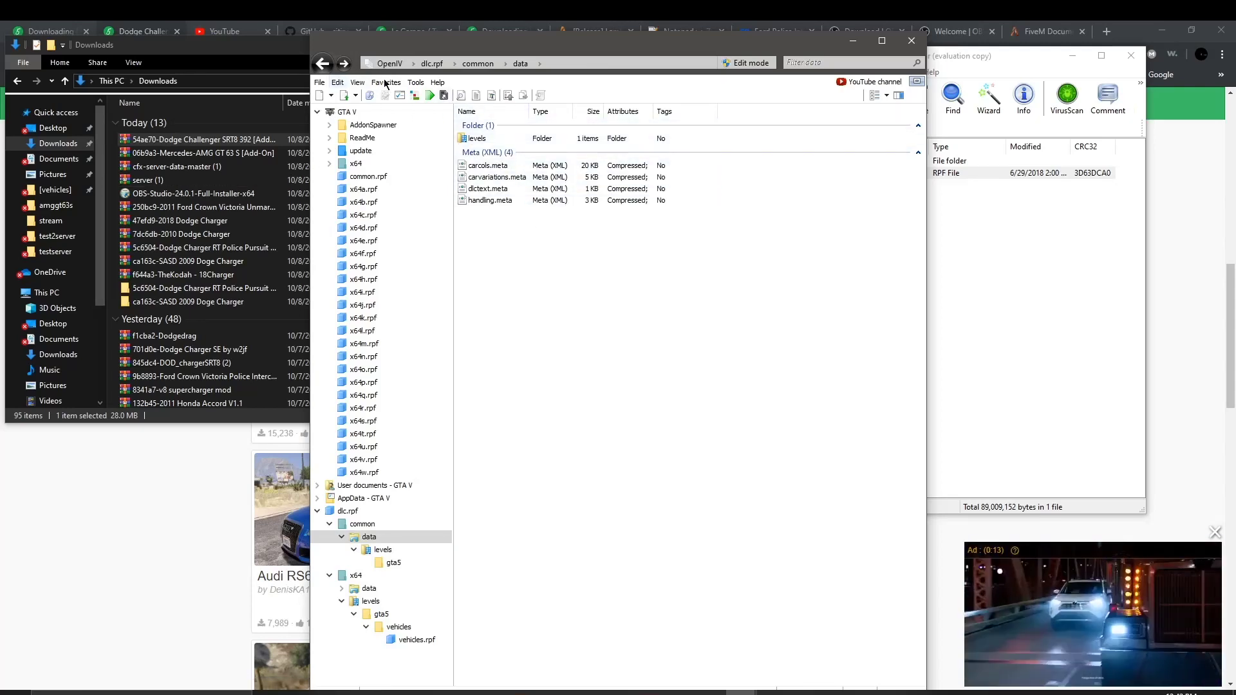
left_click(319, 82)
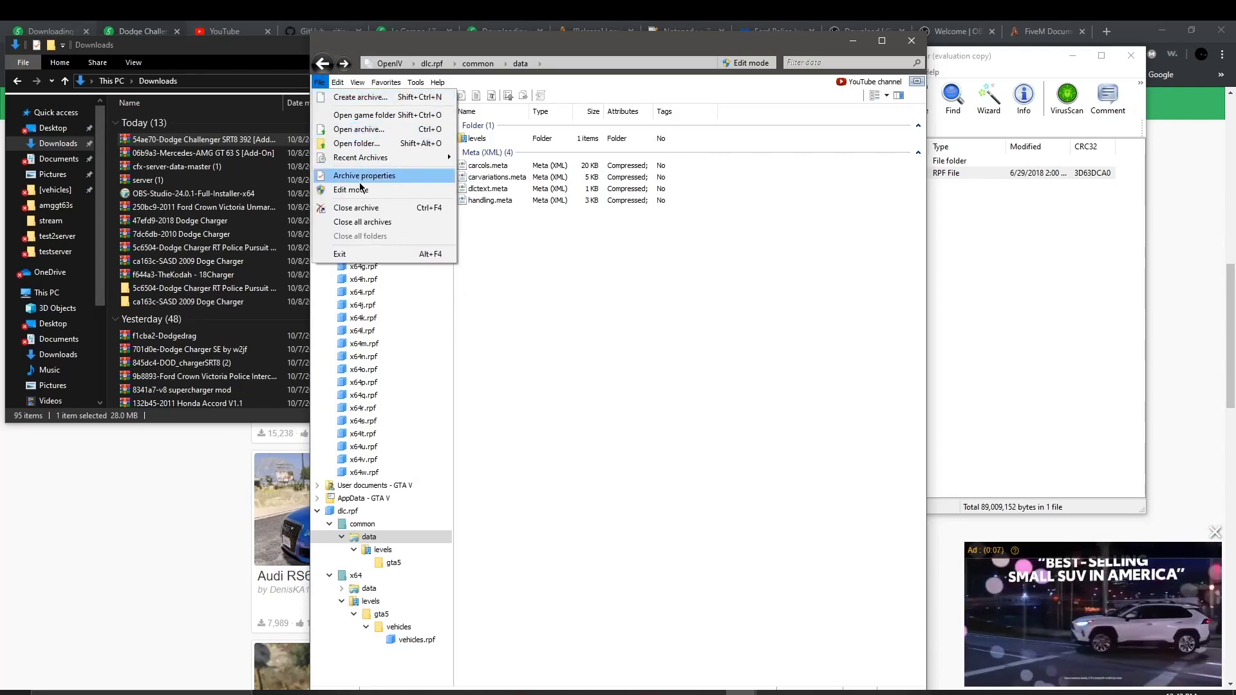
left_click(464, 240)
Step: Extract the Challenger archive into its own Downloads folder with WinRAR's Extract To
left_click(193, 81)
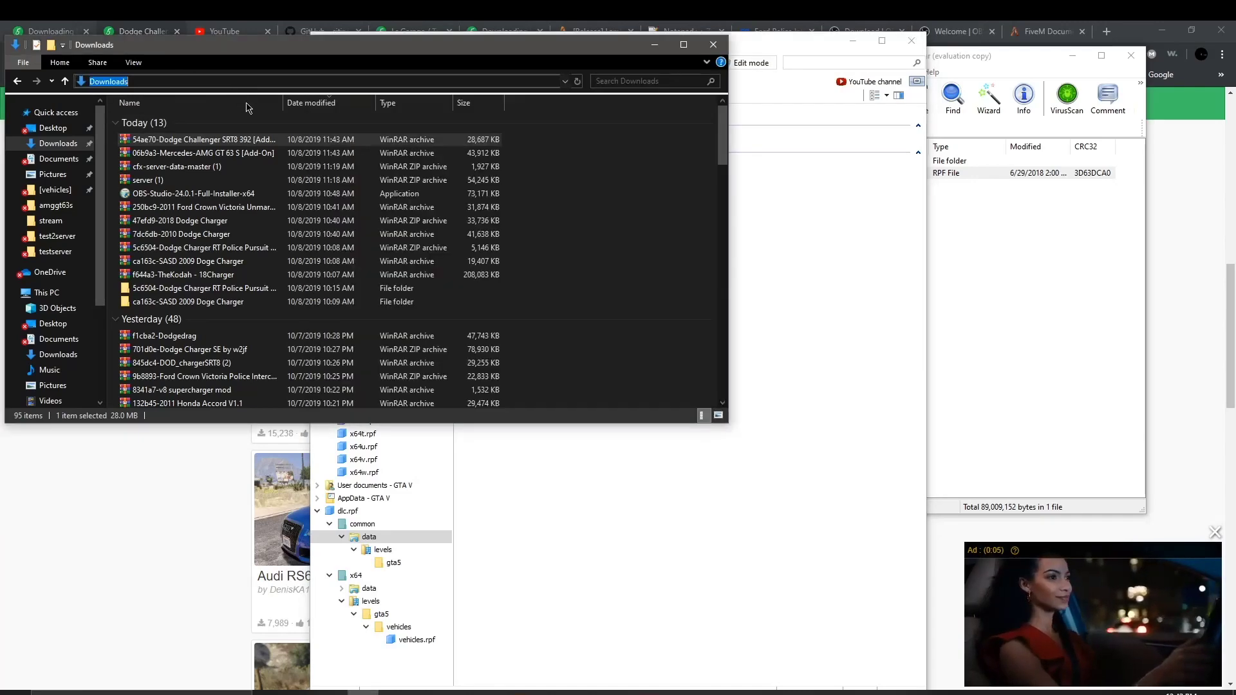
left_click(615, 693)
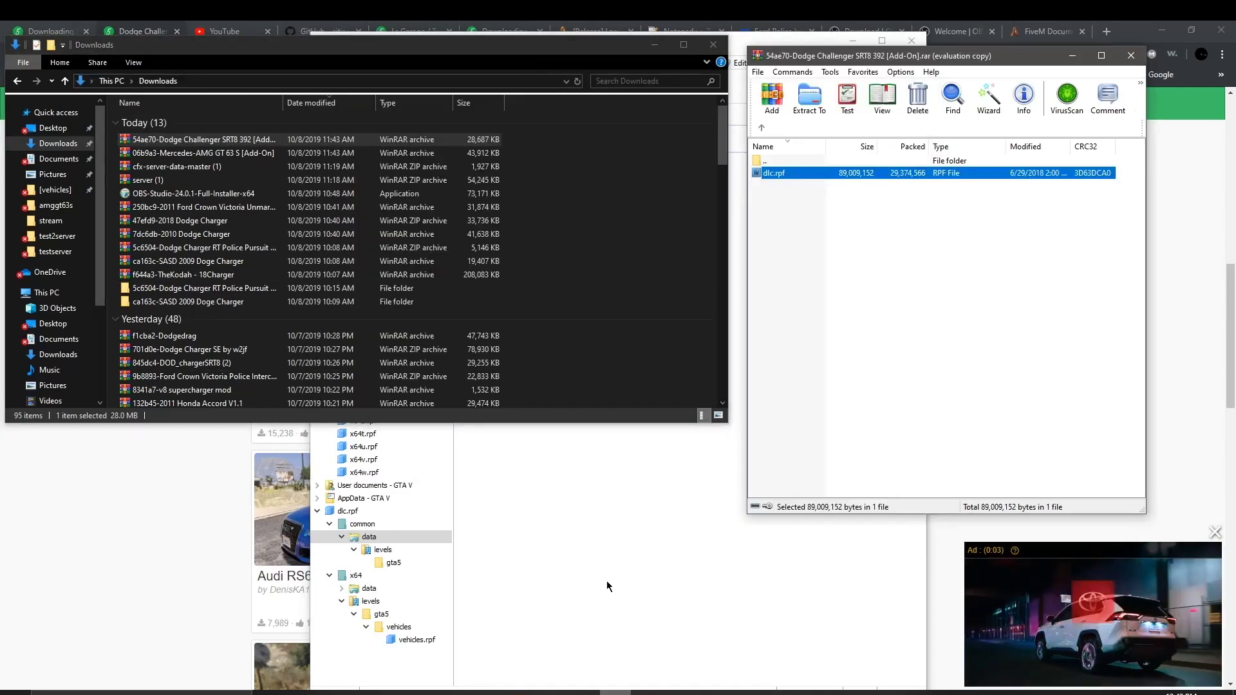
left_click(809, 98)
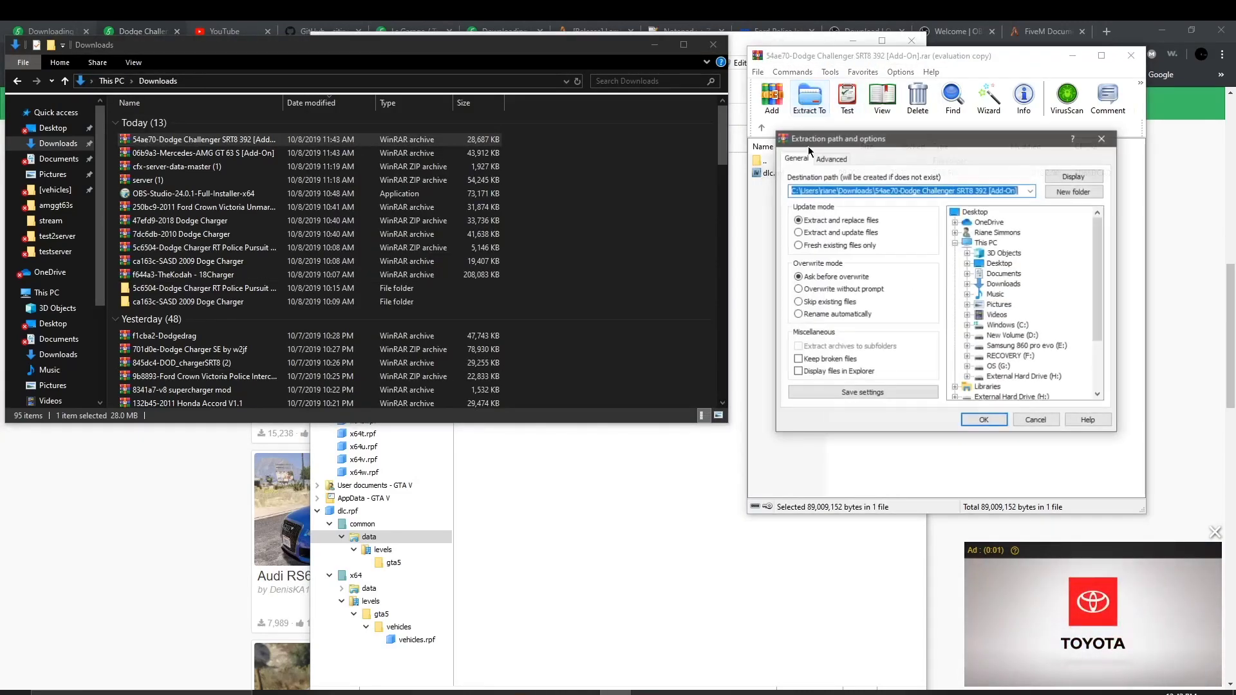
left_click(984, 421)
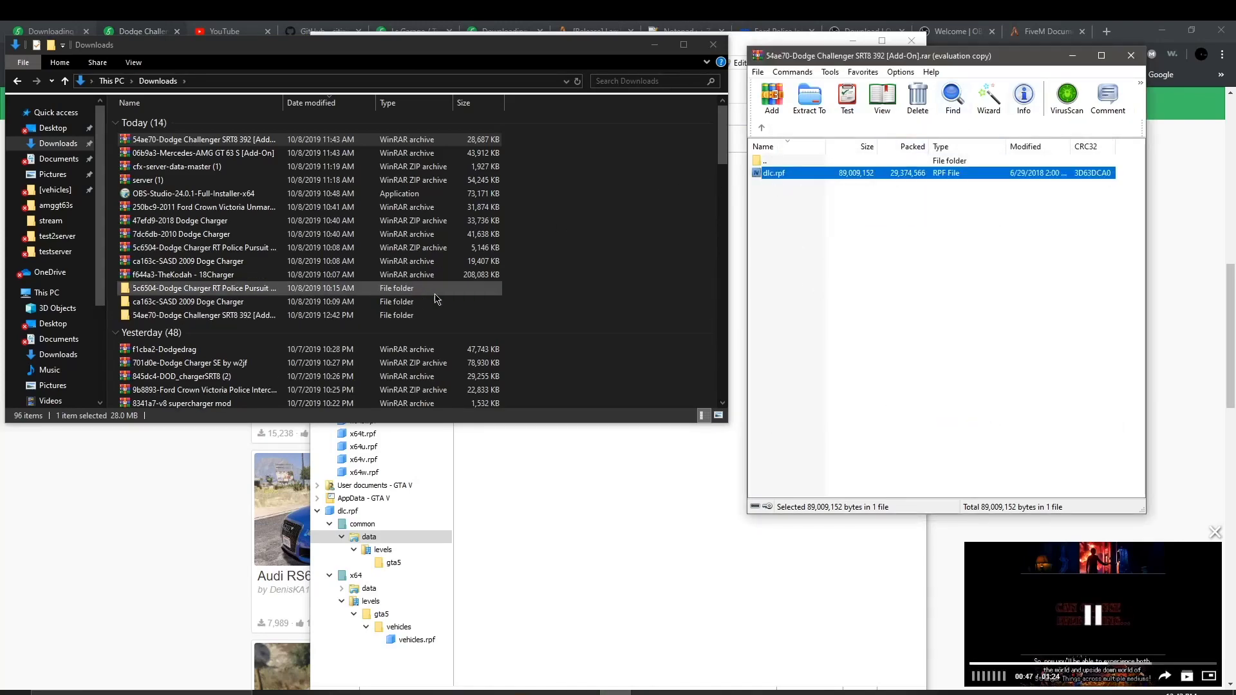
Step: Close WinRAR and OpenIV, snap Downloads right, keep OBS recording, and minimise OBS and Chrome
left_click(1141, 56)
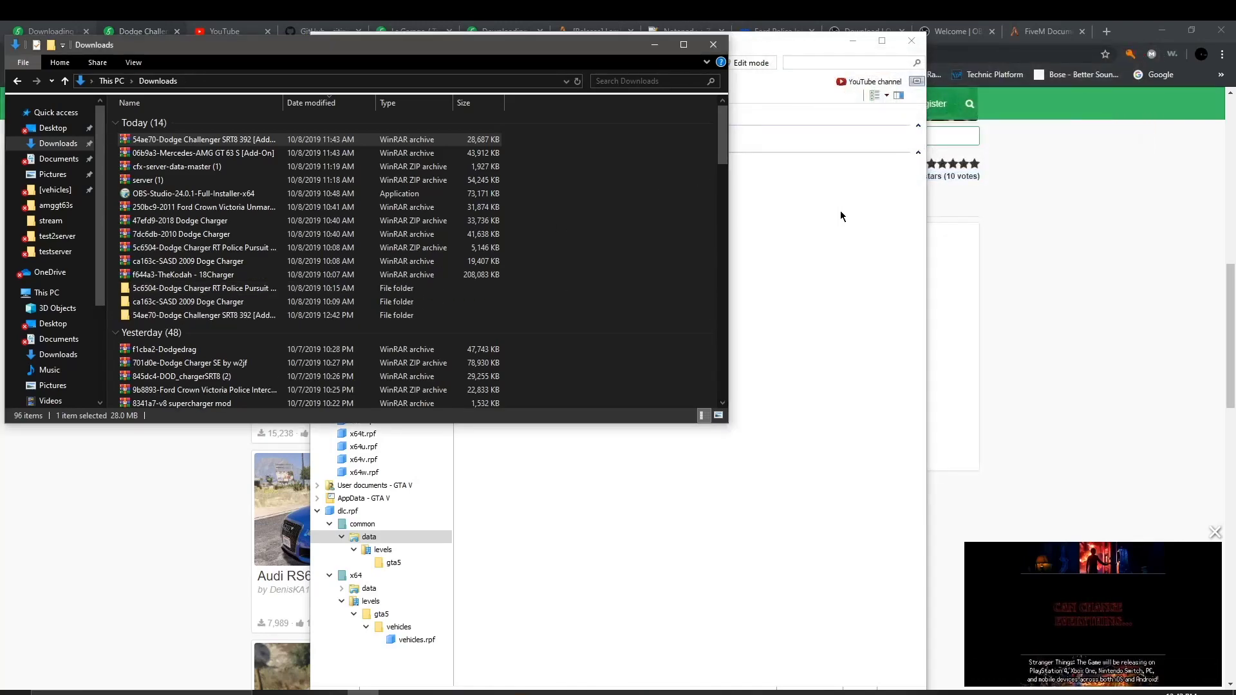
left_click(911, 40)
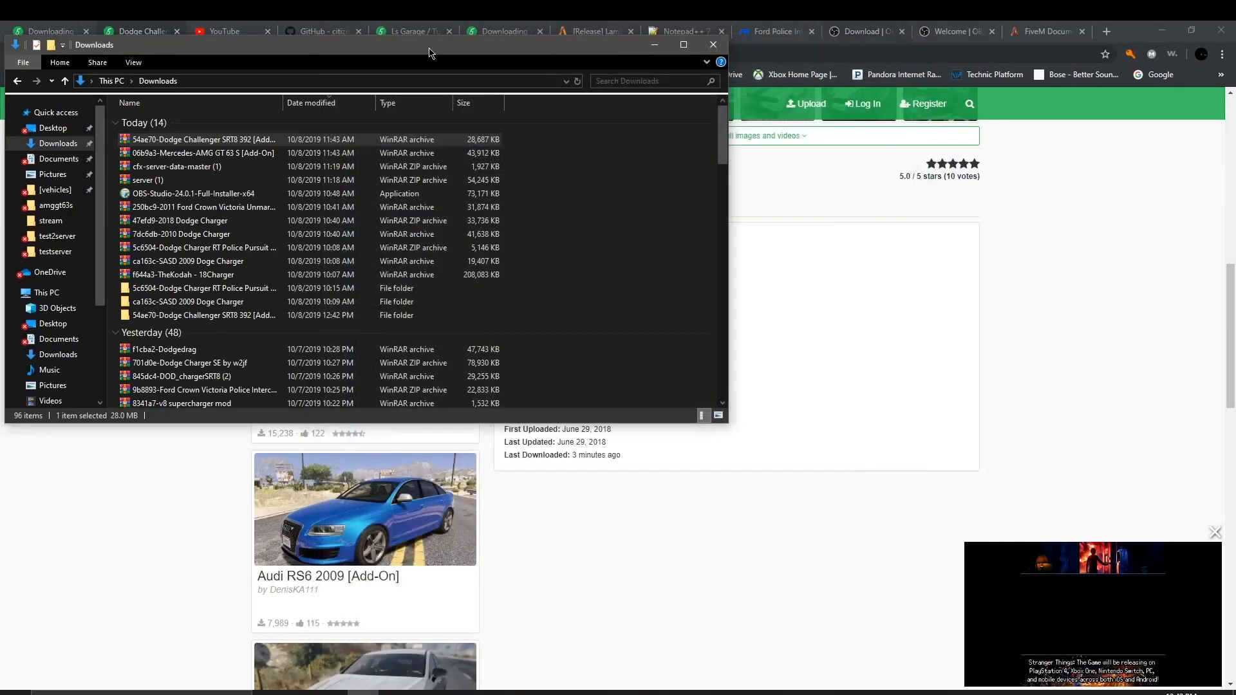
left_click_drag(430, 53, 1233, 39)
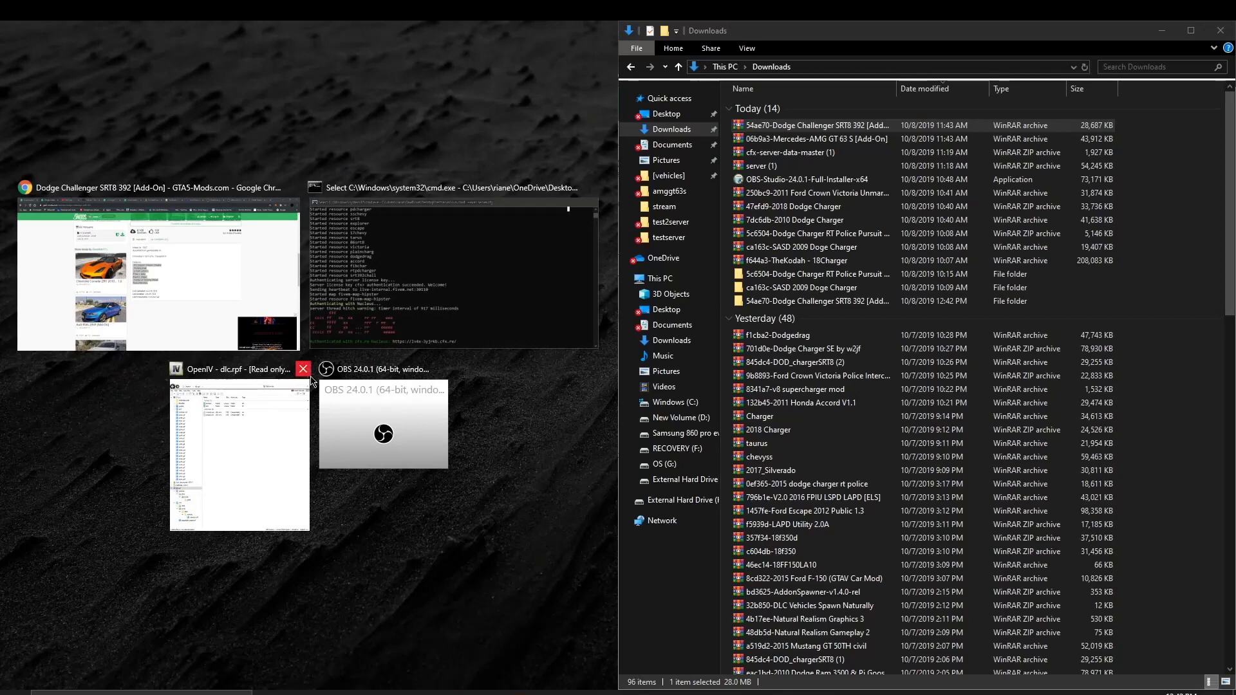
left_click(303, 370)
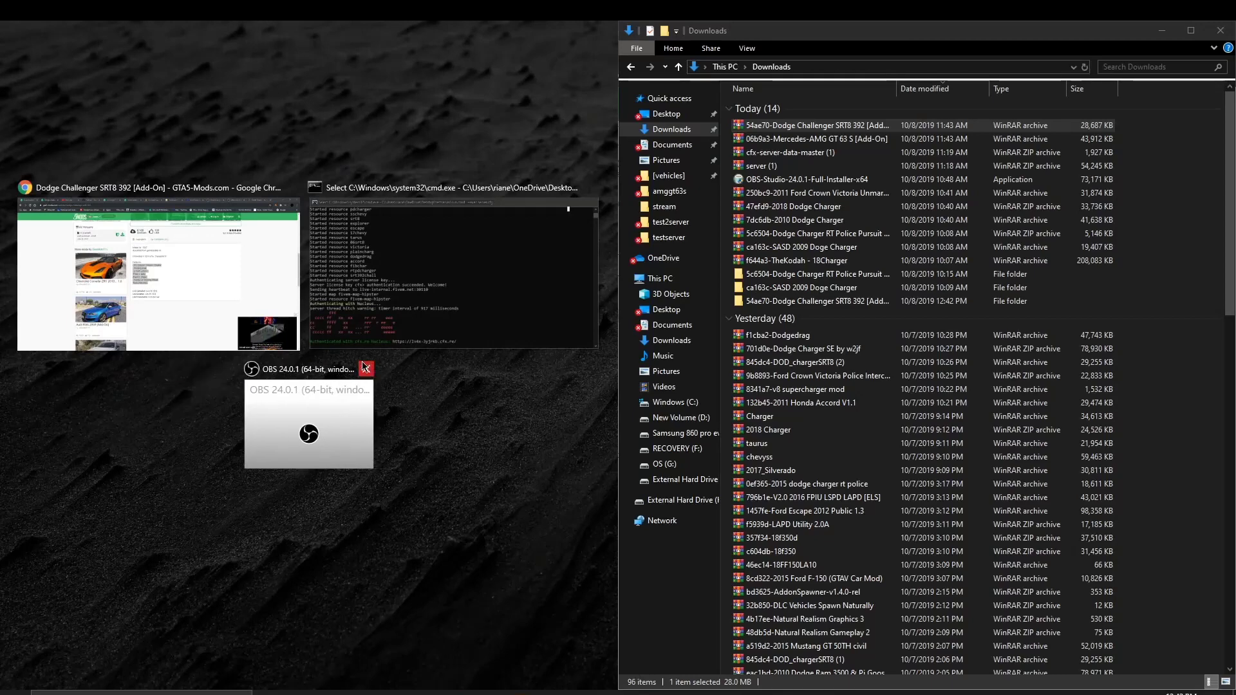
left_click(341, 419)
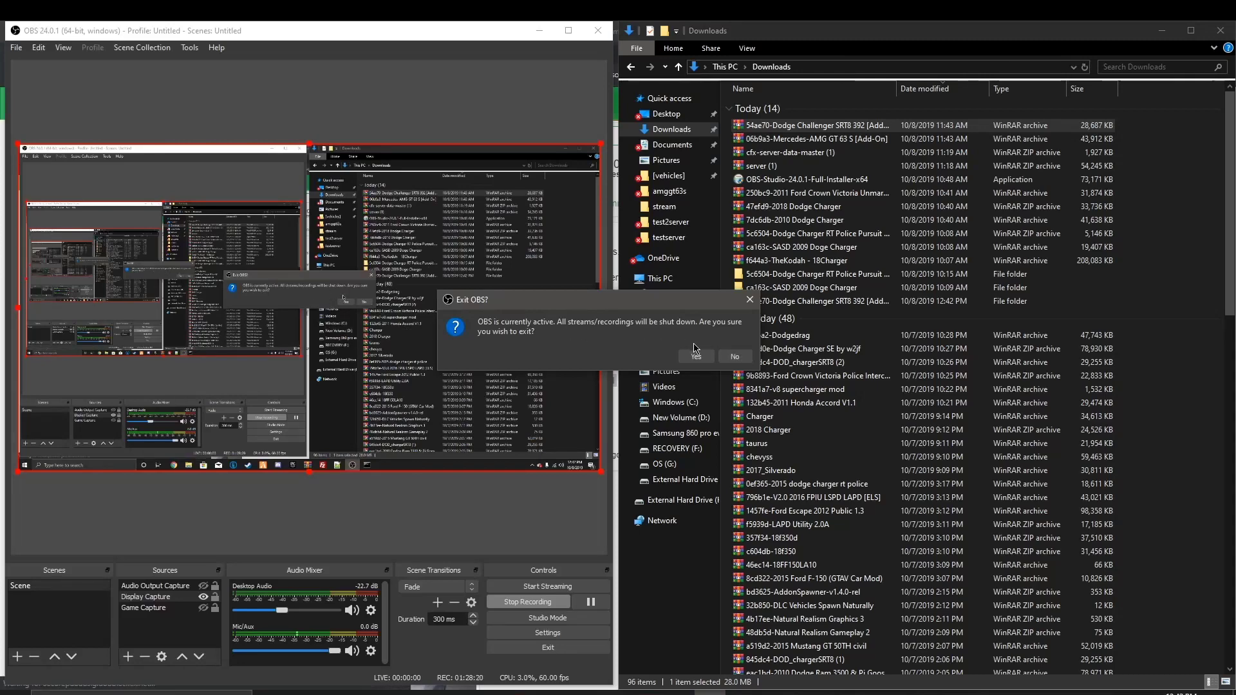
left_click(735, 357)
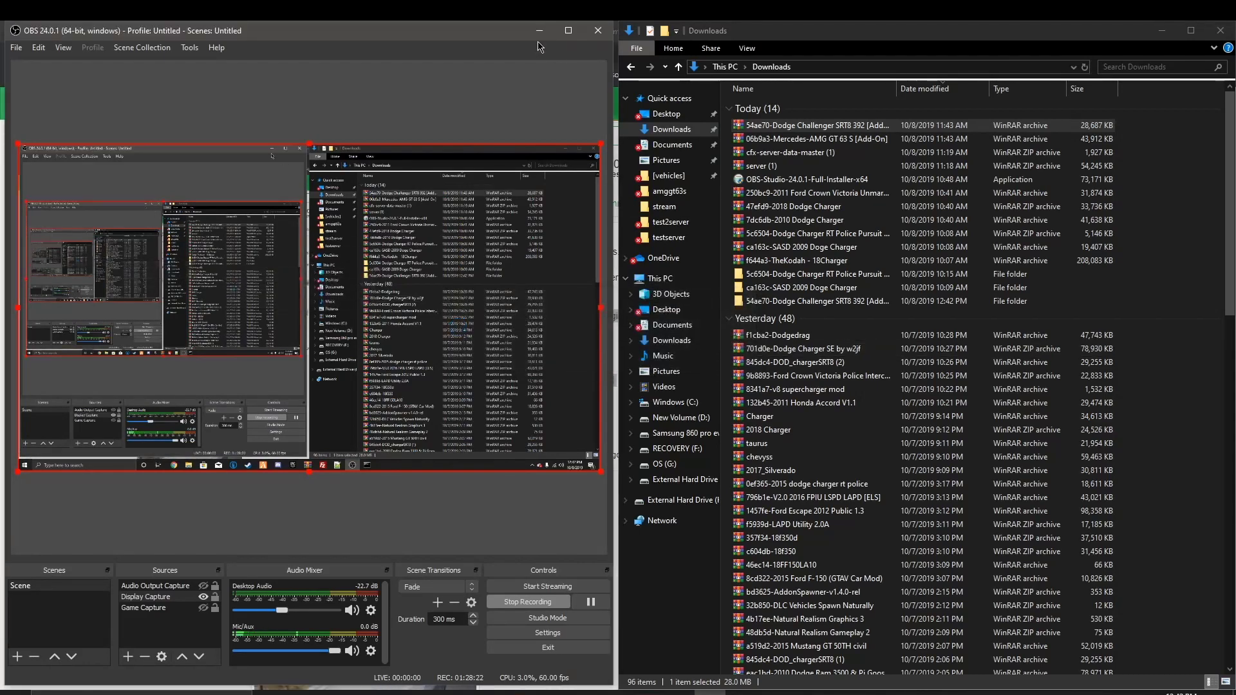
left_click(540, 31)
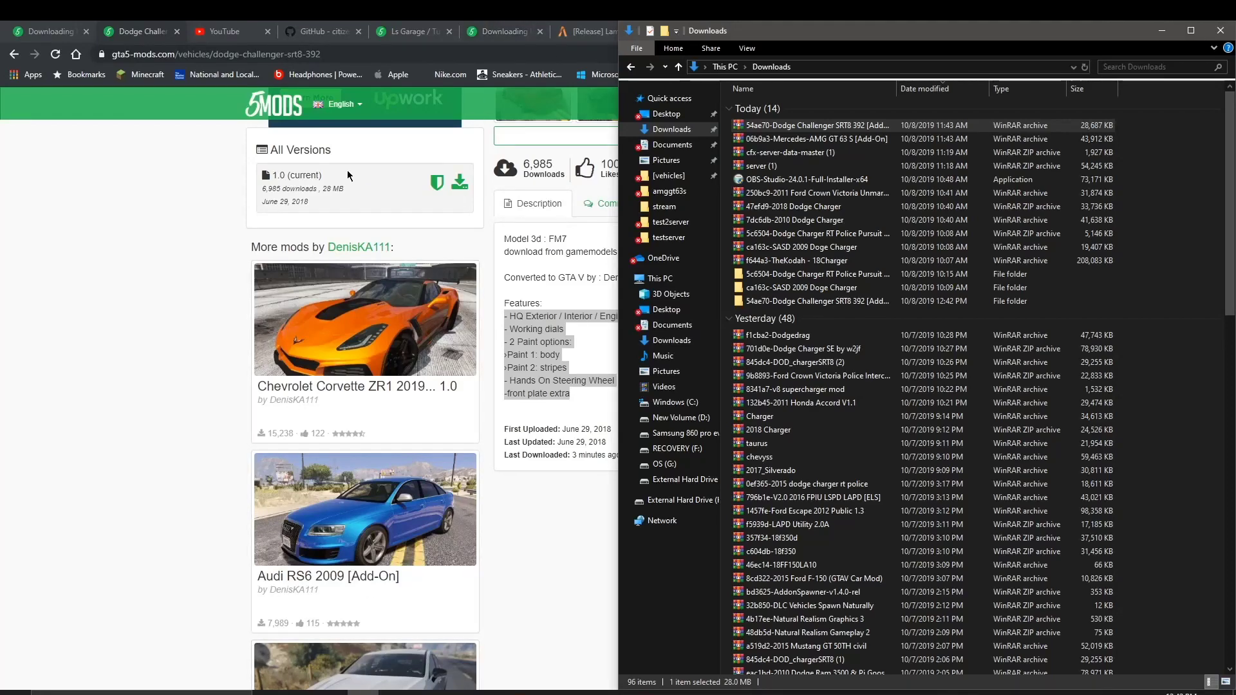
left_click(270, 248)
left_click(1162, 30)
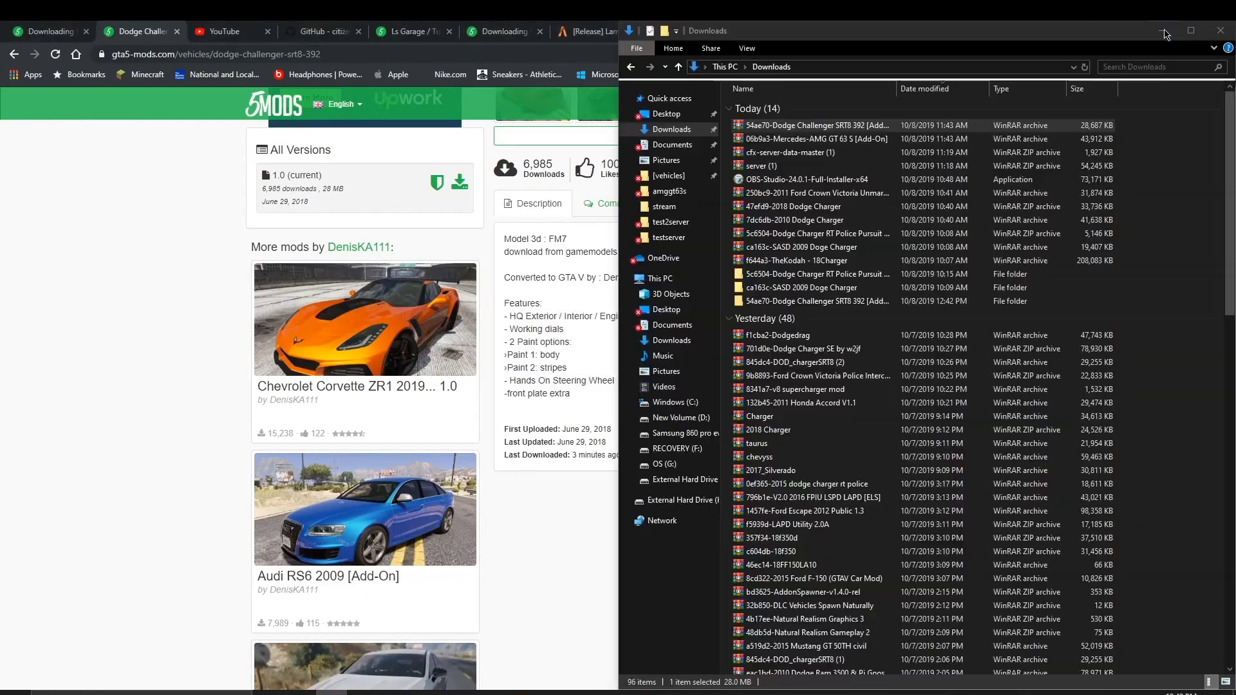
Step: Open testserver snapped to the left half and navigate to resources > [vehicles] > srt392chall
double_click(73, 304)
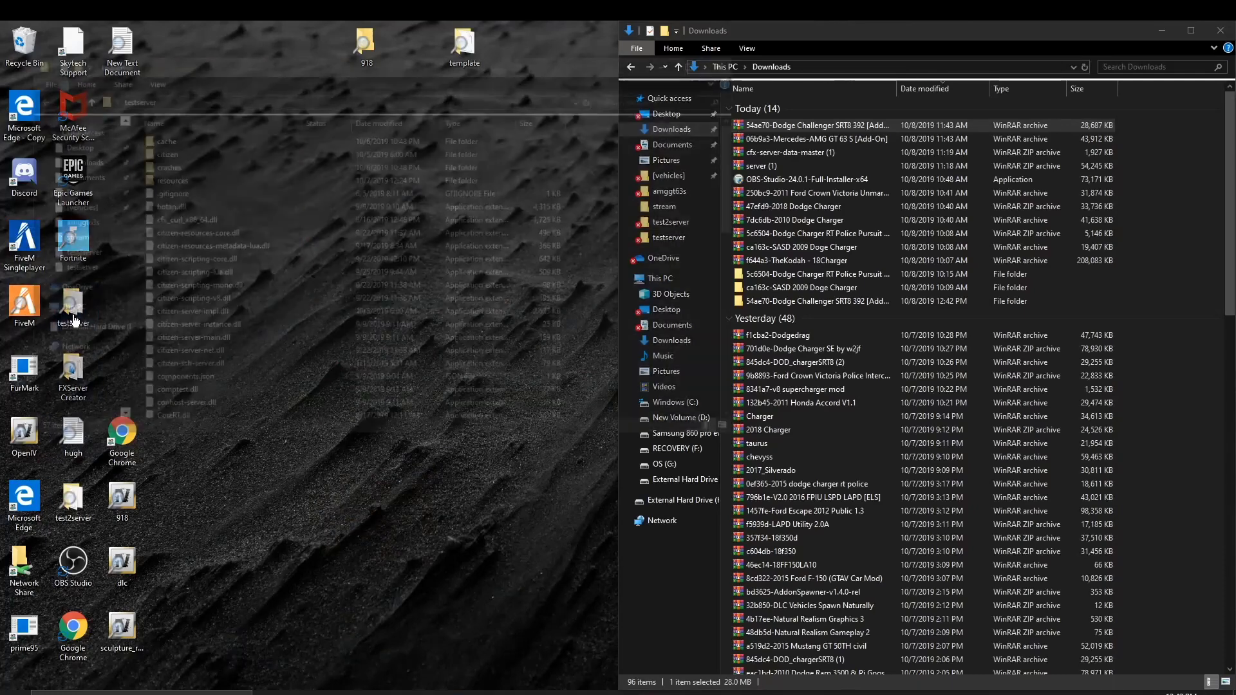
key("super+Left")
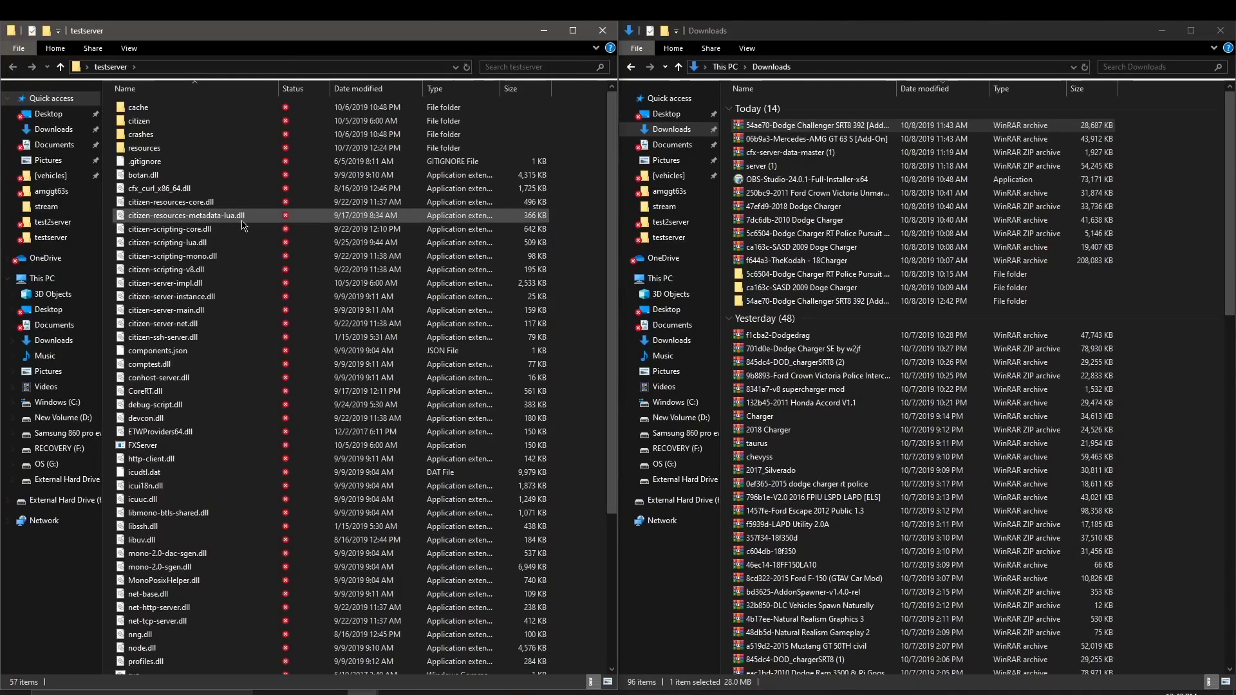
double_click(269, 149)
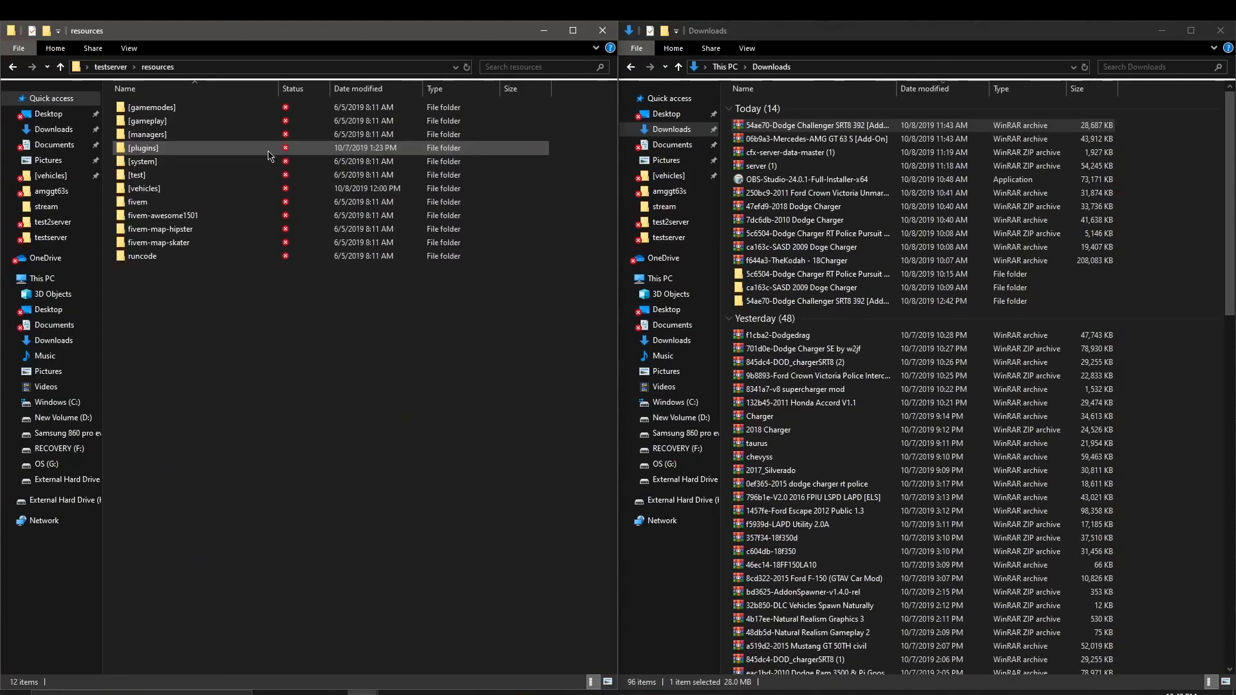
left_click(225, 201)
double_click(226, 193)
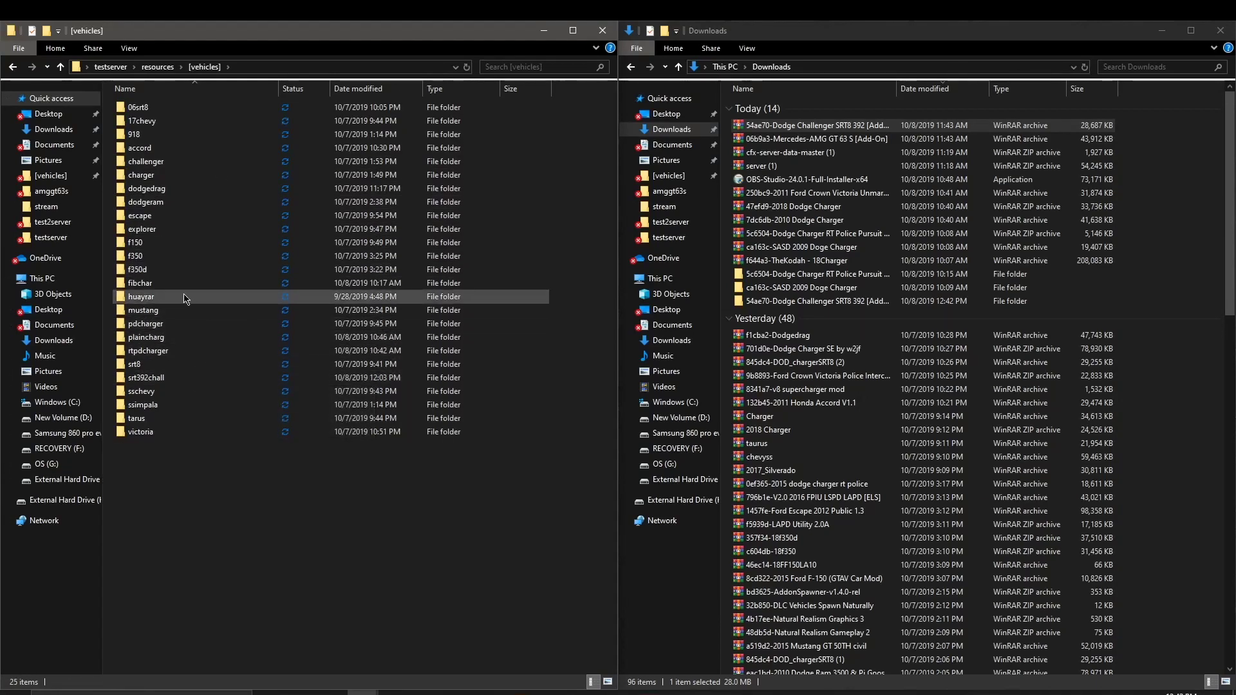
mouse_move(225, 325)
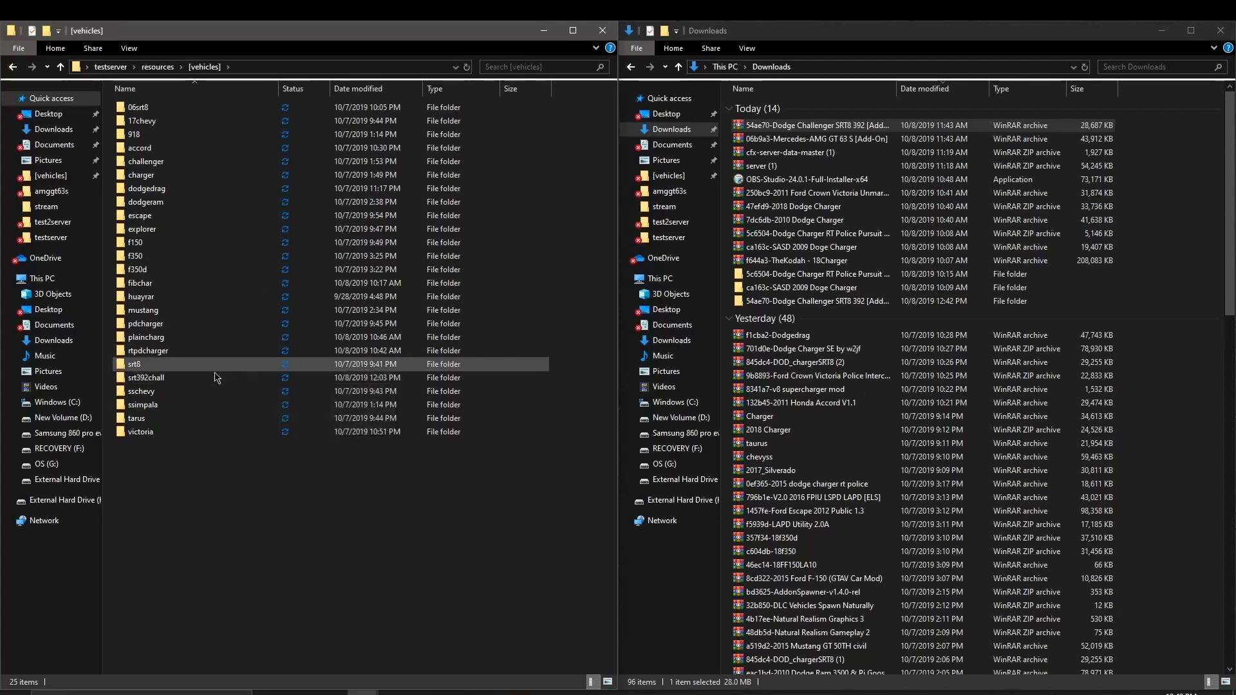
double_click(226, 377)
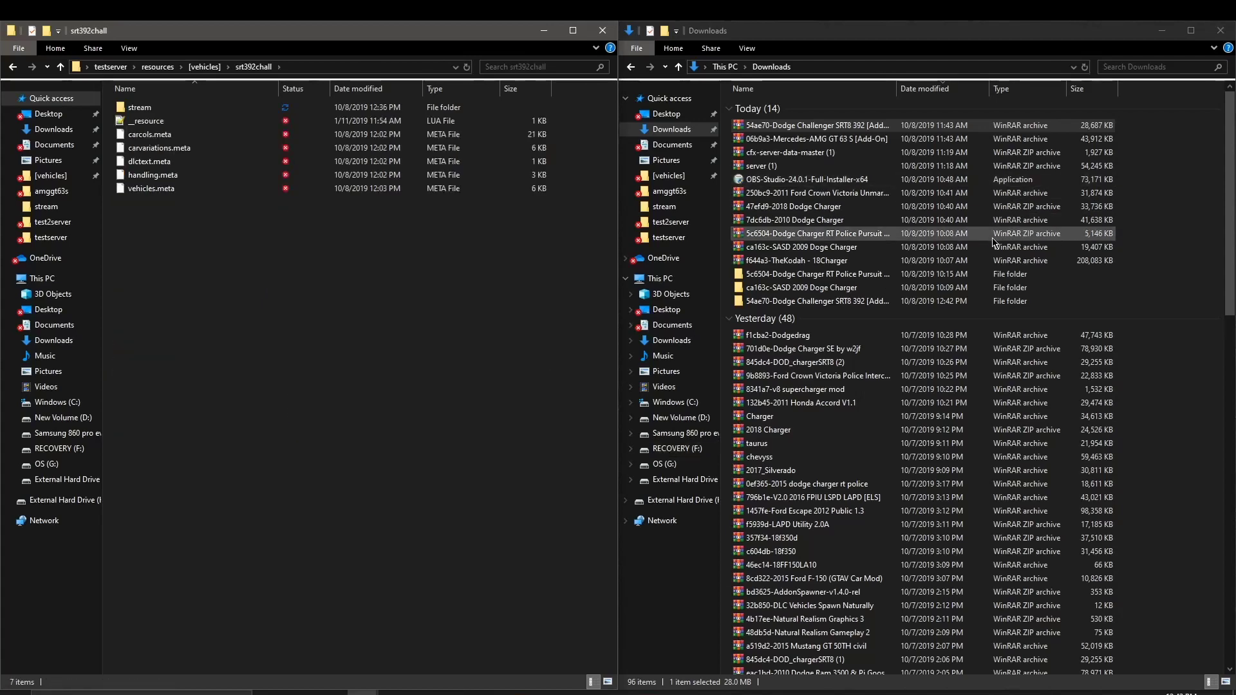
Step: Open the extracted Challenger folder in Downloads and load its dlc file in OpenIV
double_click(892, 301)
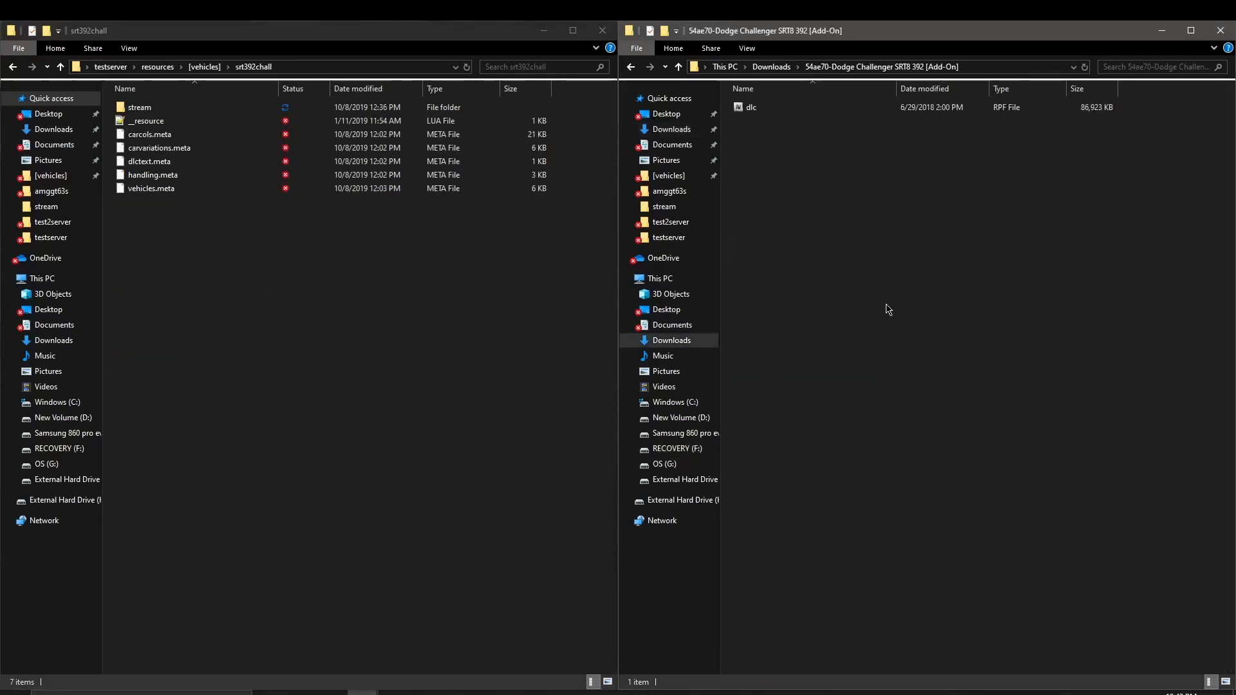
left_click(864, 115)
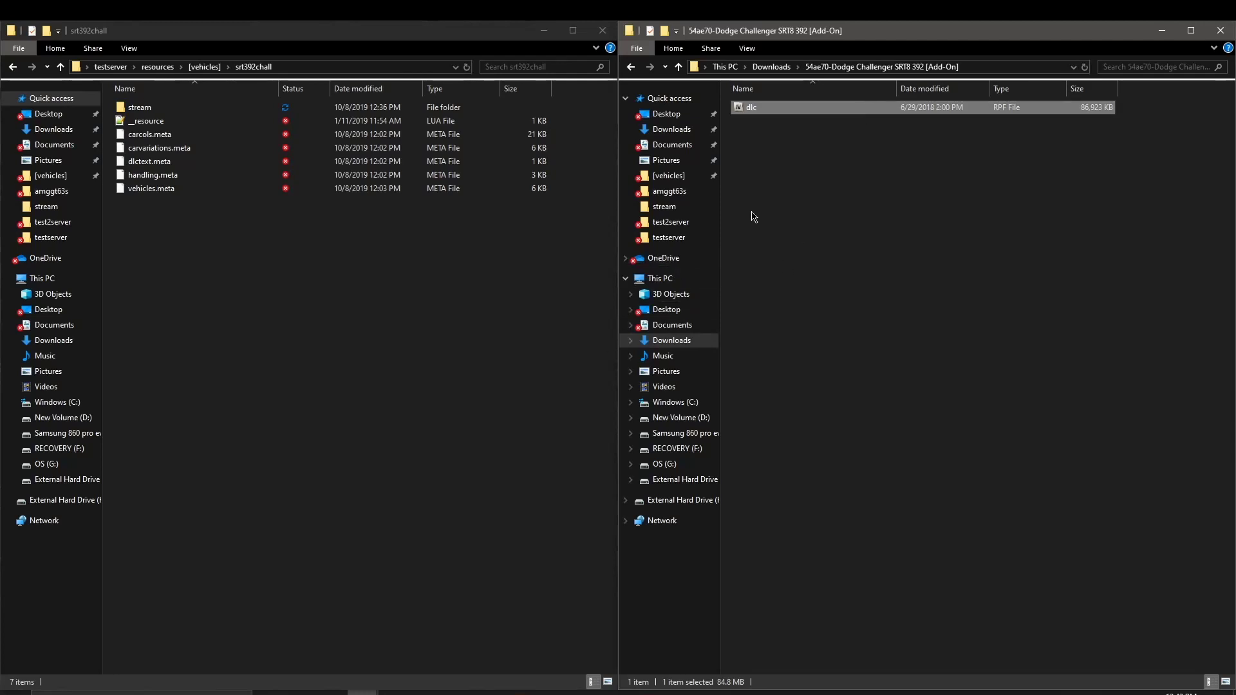
double_click(808, 108)
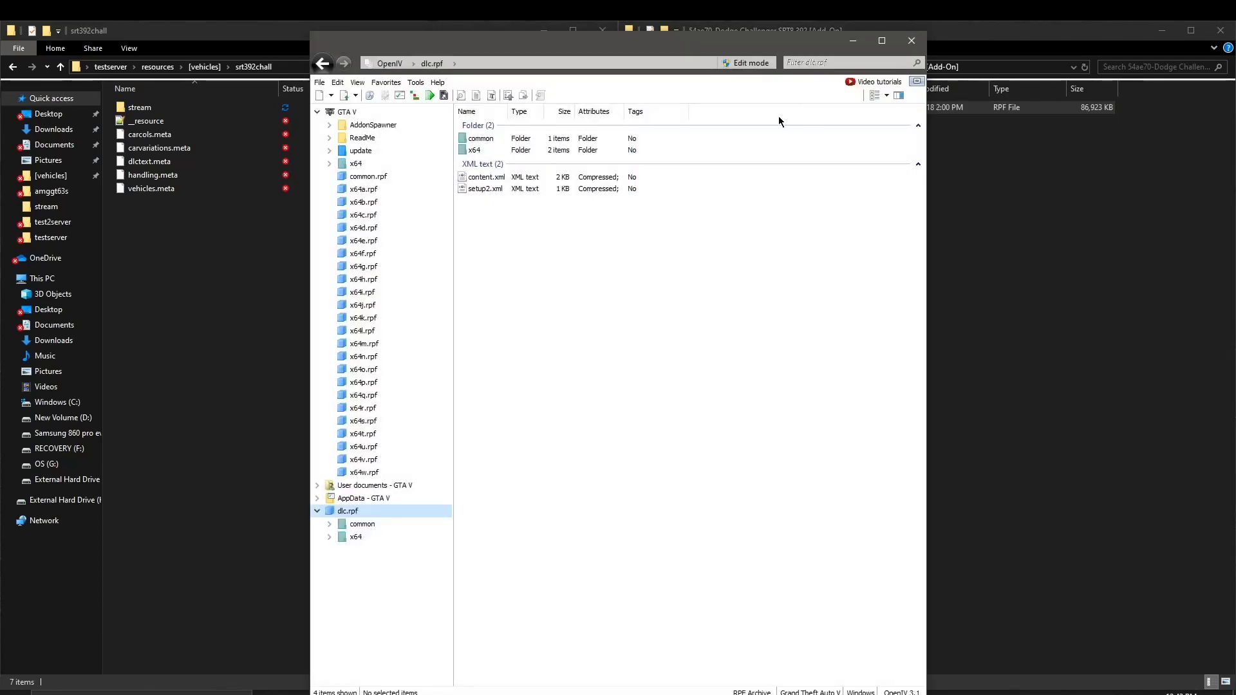
Step: Browse OpenIV to x64\levels\gta5\vehicles.rpf and select the three srt392 model and texture files
double_click(584, 150)
left_click(585, 151)
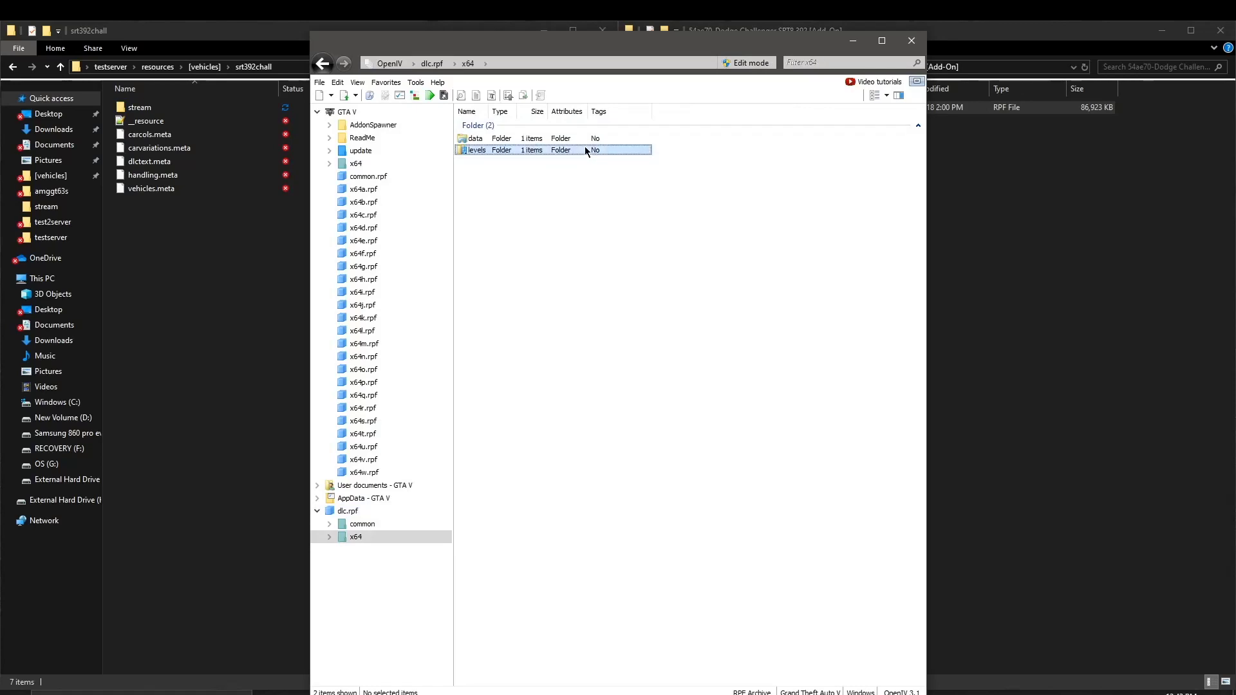
double_click(586, 149)
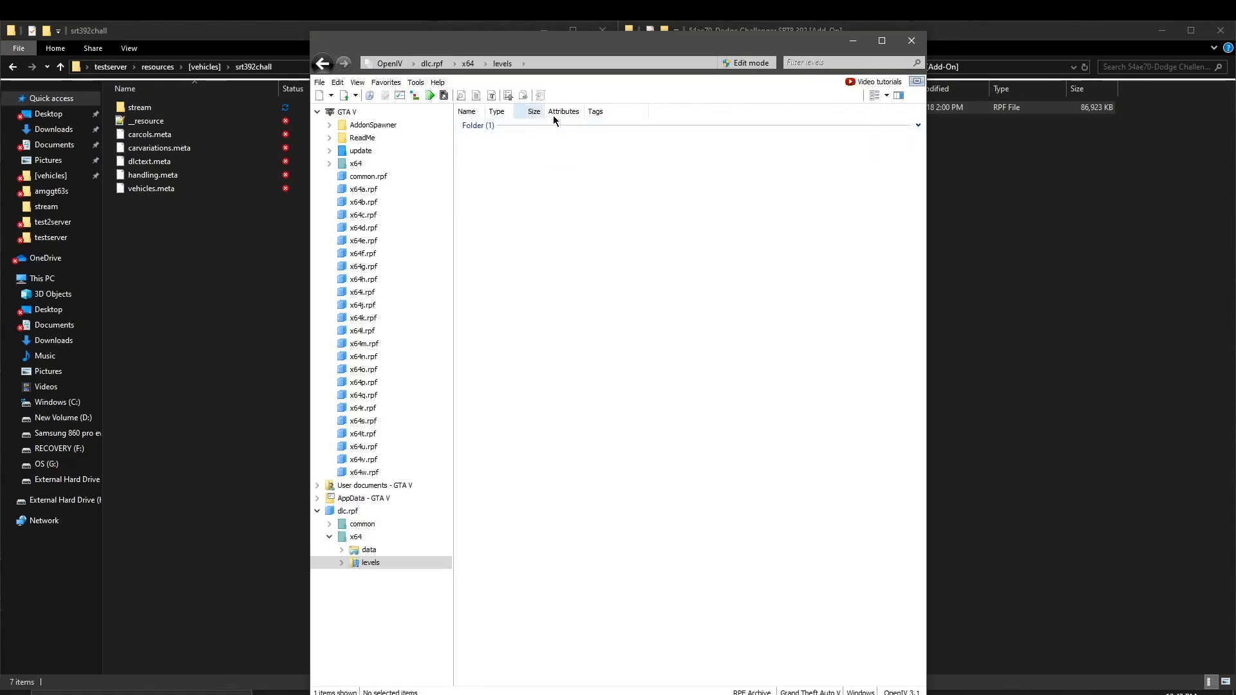
double_click(553, 137)
double_click(555, 138)
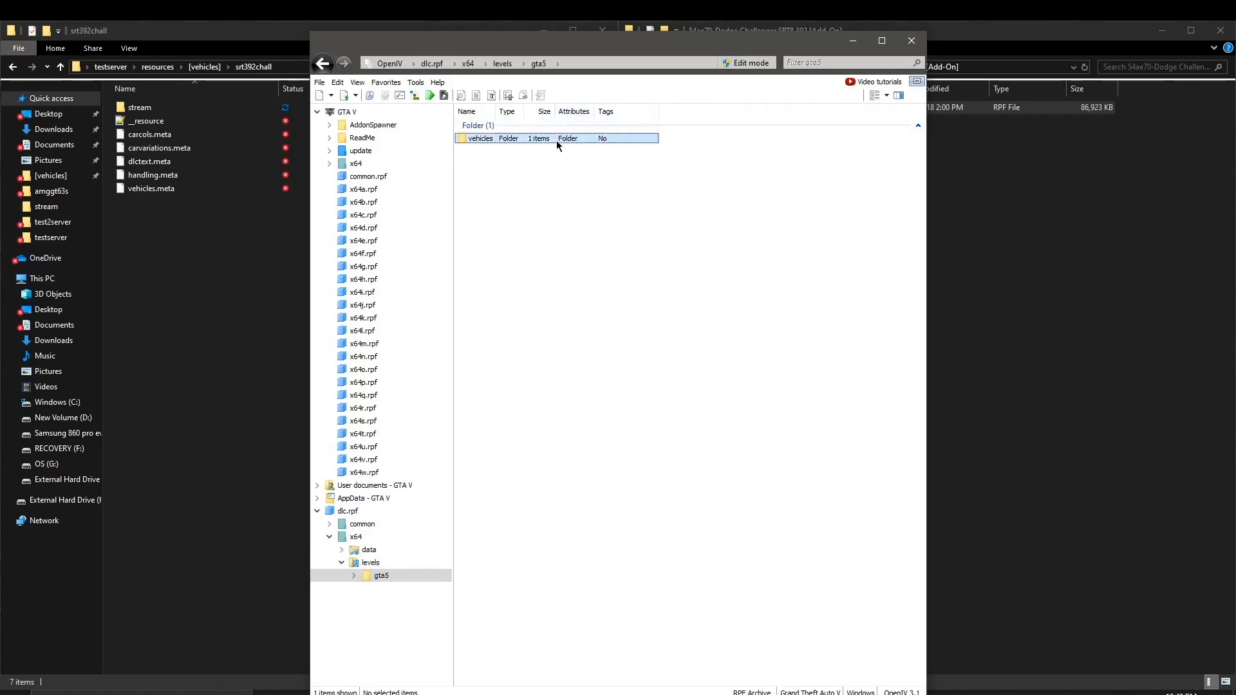
double_click(557, 139)
left_click_drag(579, 316, 264, 147)
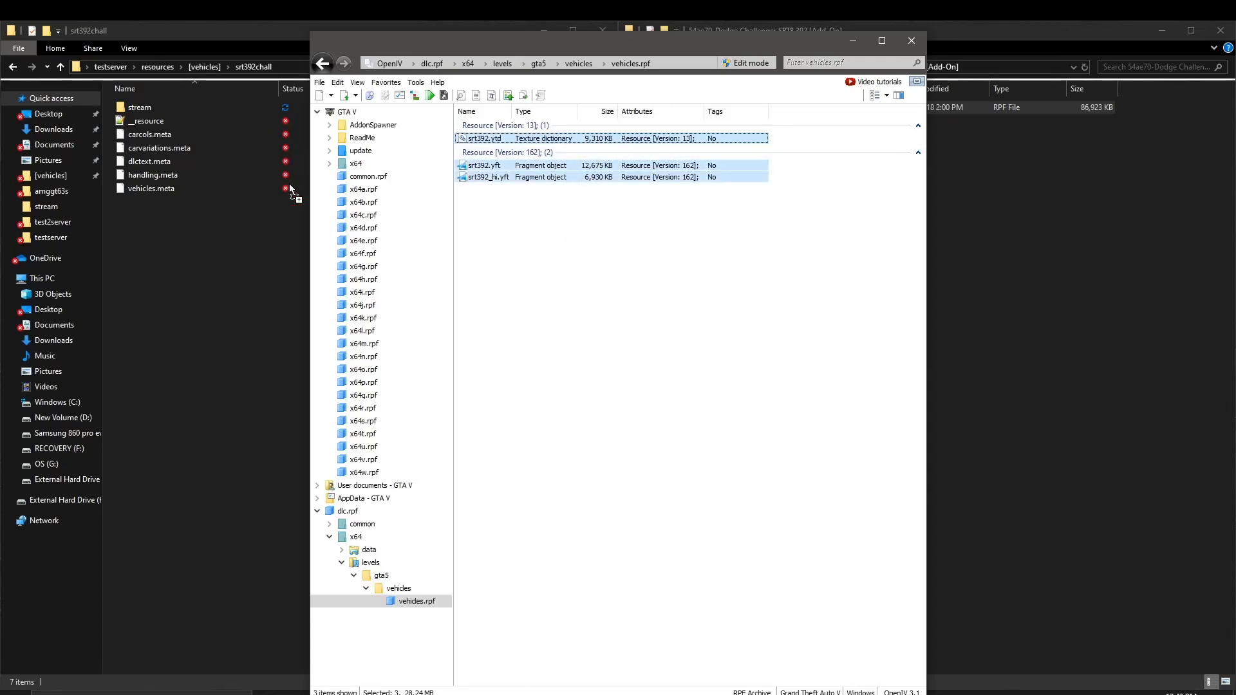
Step: Copy the srt392 files into the stream folder, replacing srt392_hi.yft and srt392.yft, and open that folder
left_click_drag(290, 188, 249, 105)
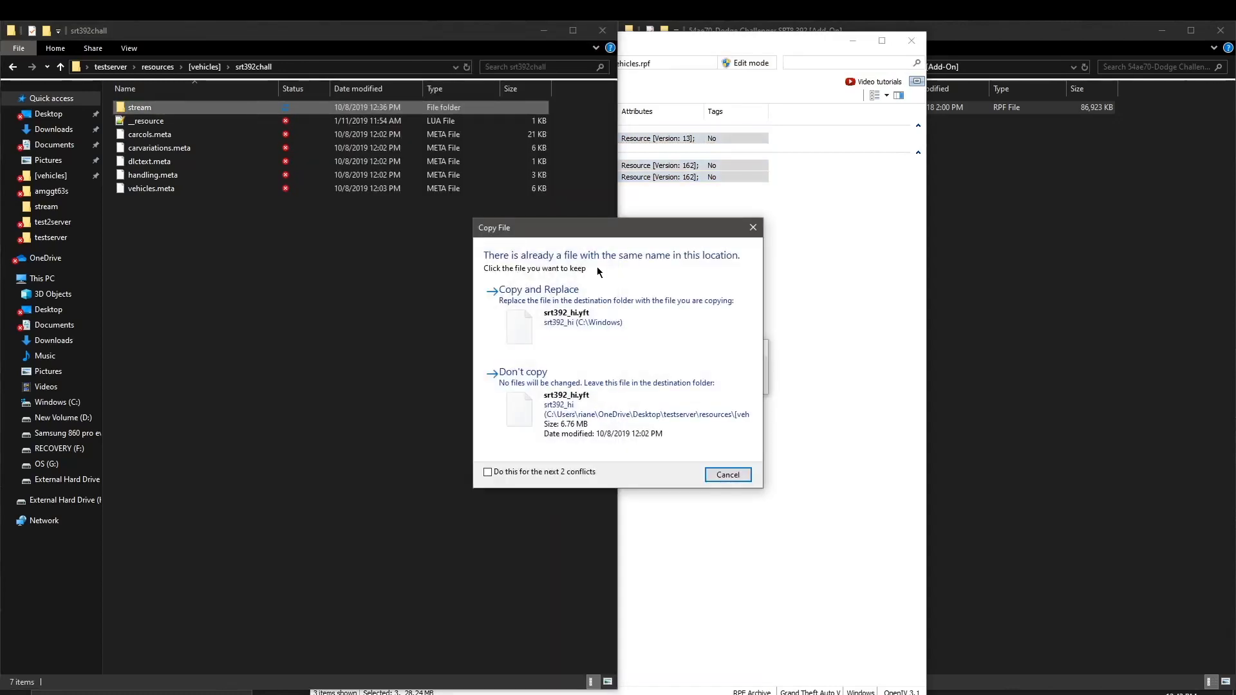
left_click(550, 316)
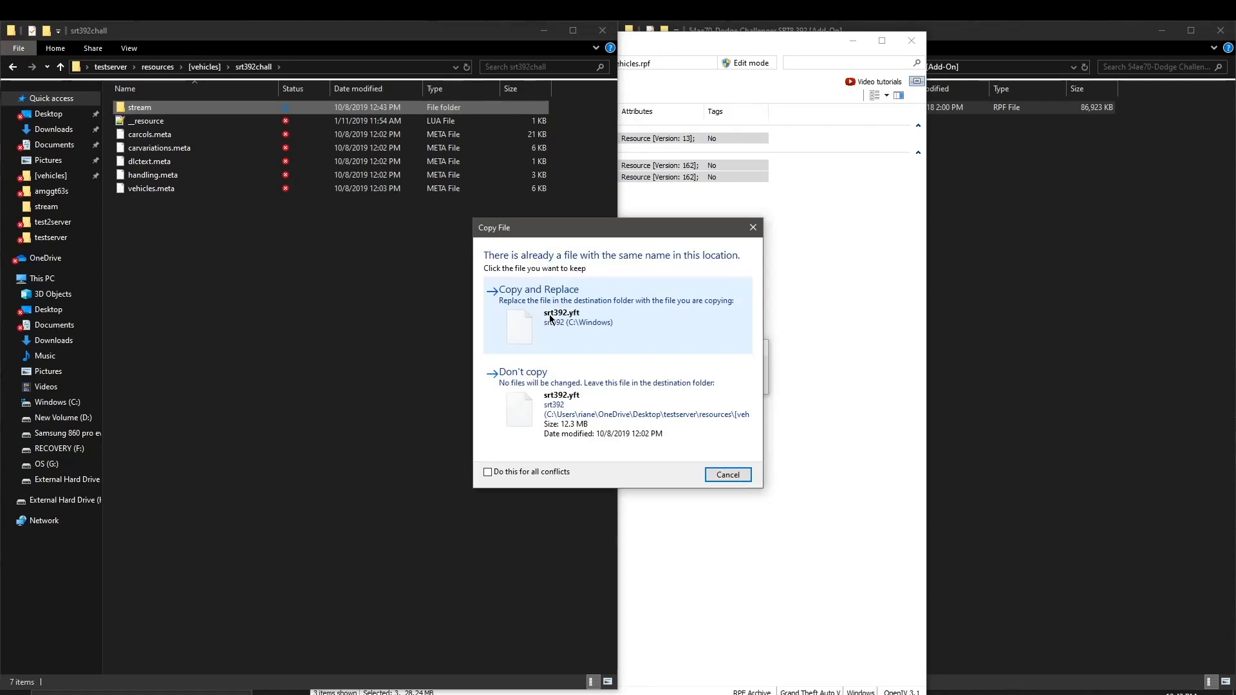
left_click(550, 315)
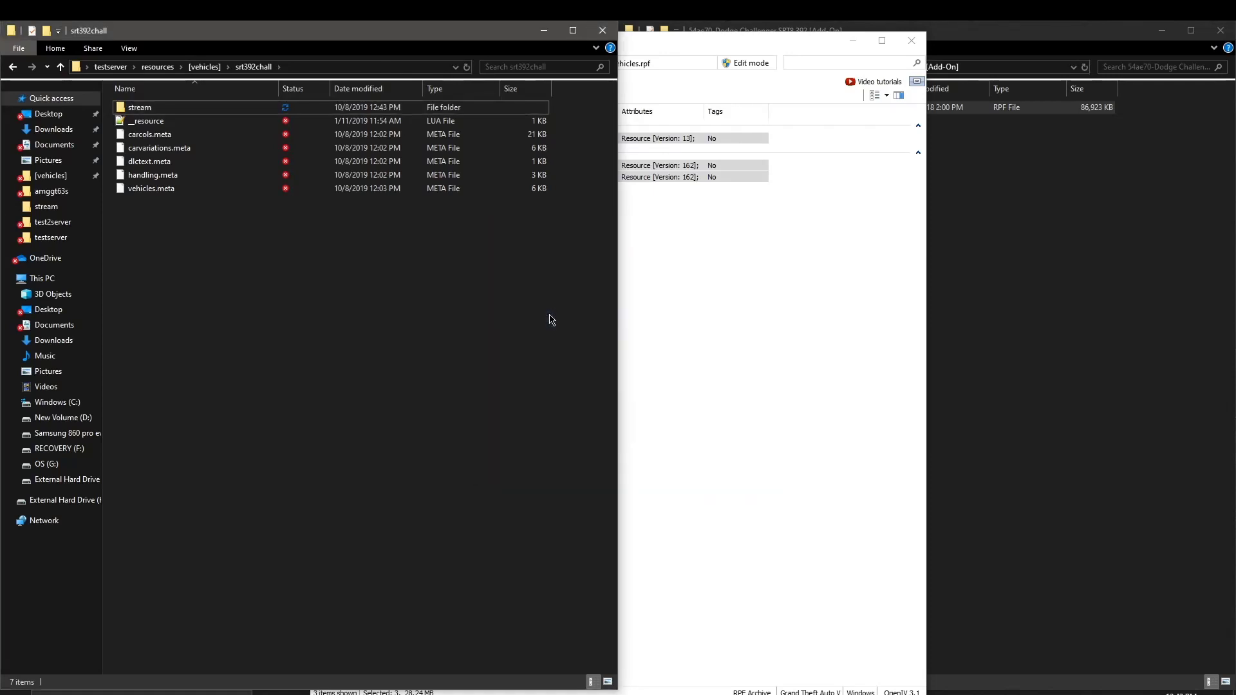
double_click(251, 110)
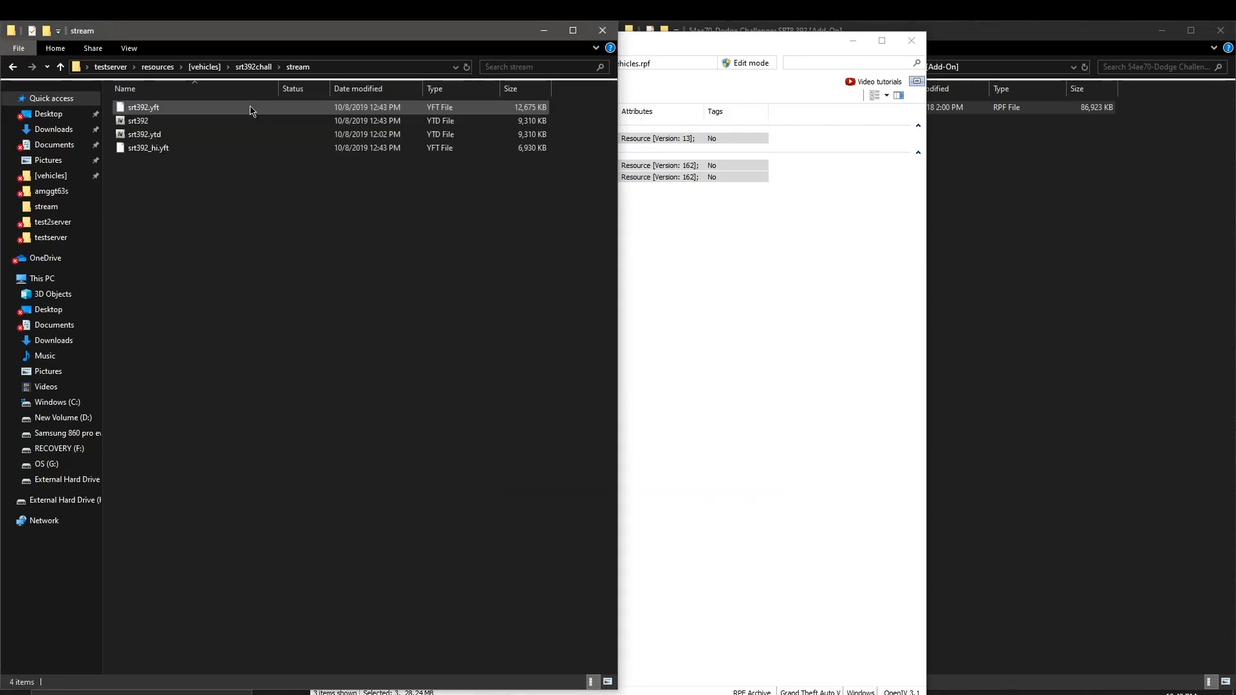
Step: Delete srt392.ytd from the srt392chall stream folder
left_click(237, 142)
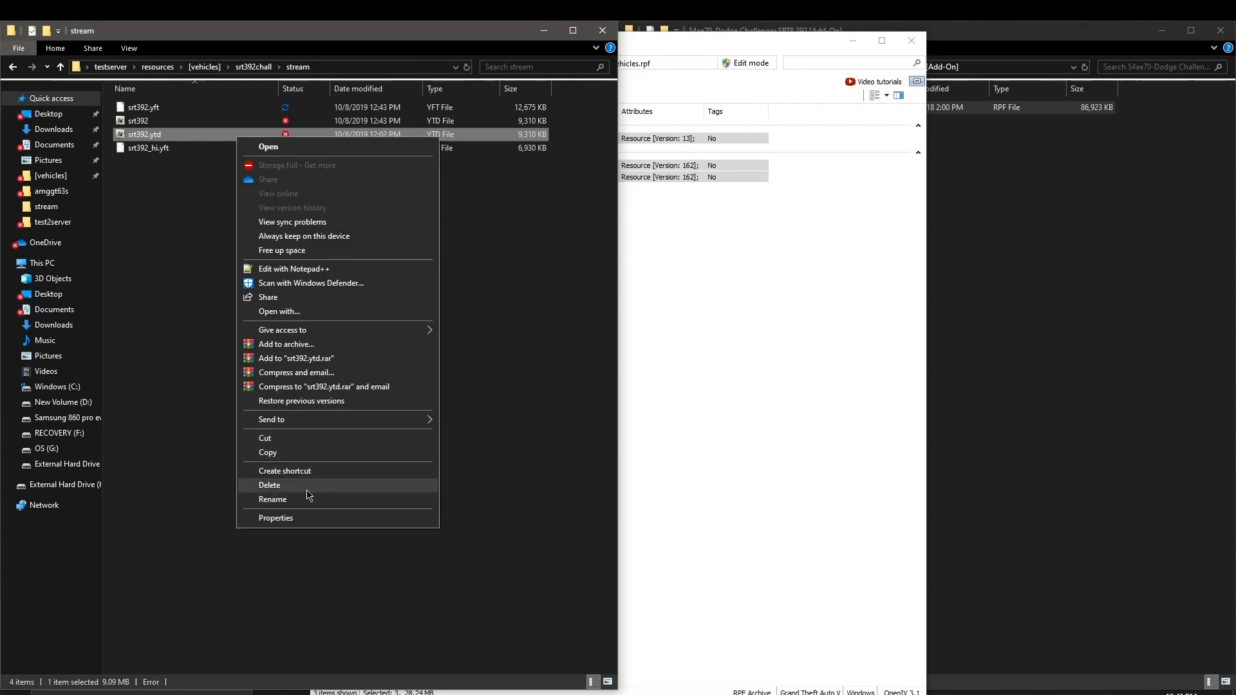
left_click(270, 485)
left_click(720, 248)
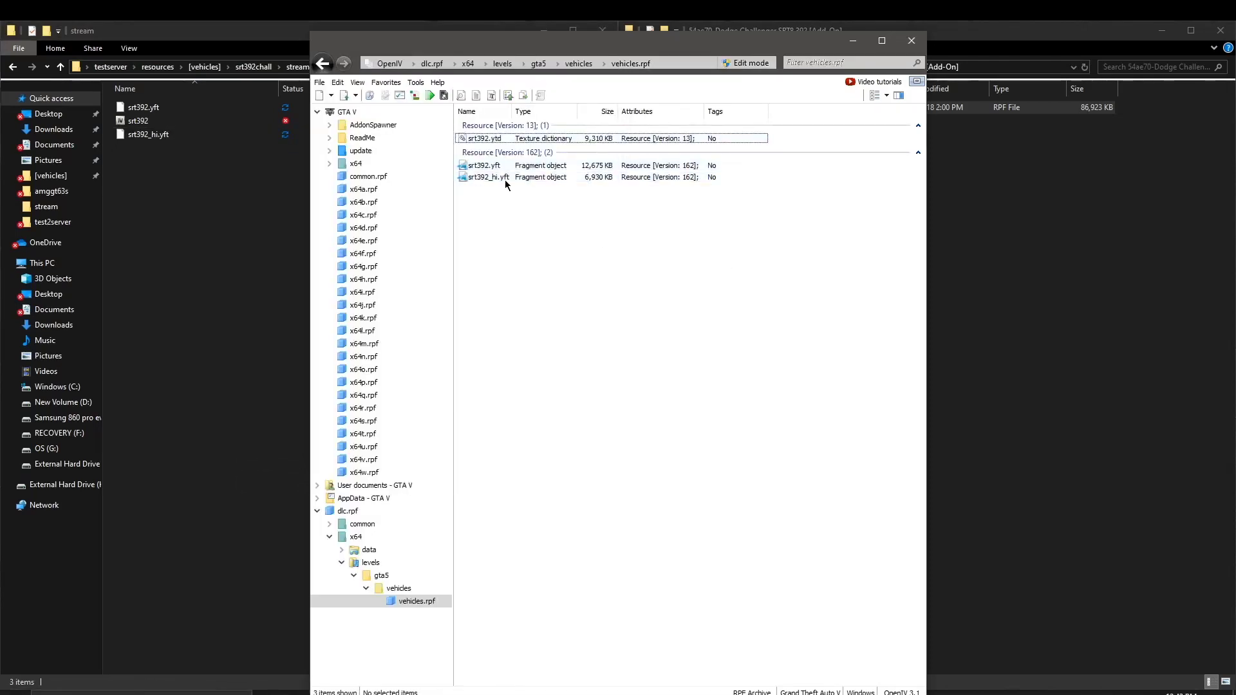
Step: Return OpenIV to dlc.rpf's common folder and File Explorer to srt392chall
left_click(323, 65)
left_click(323, 64)
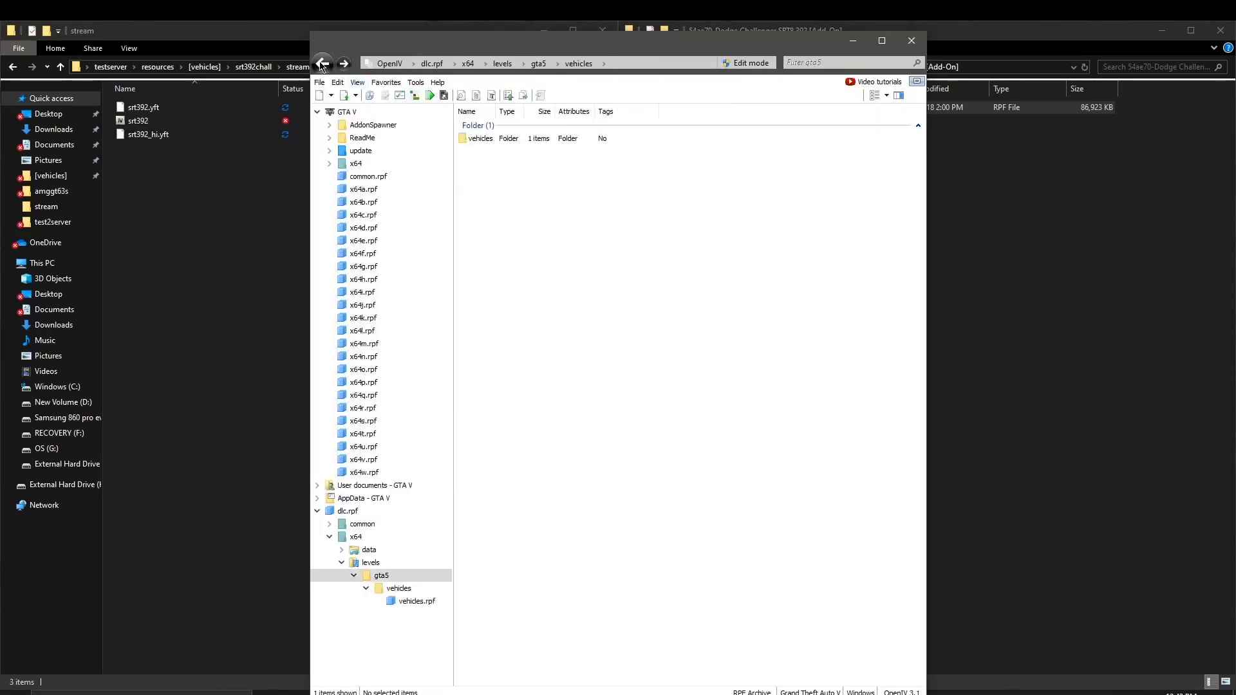
left_click(324, 65)
left_click(324, 64)
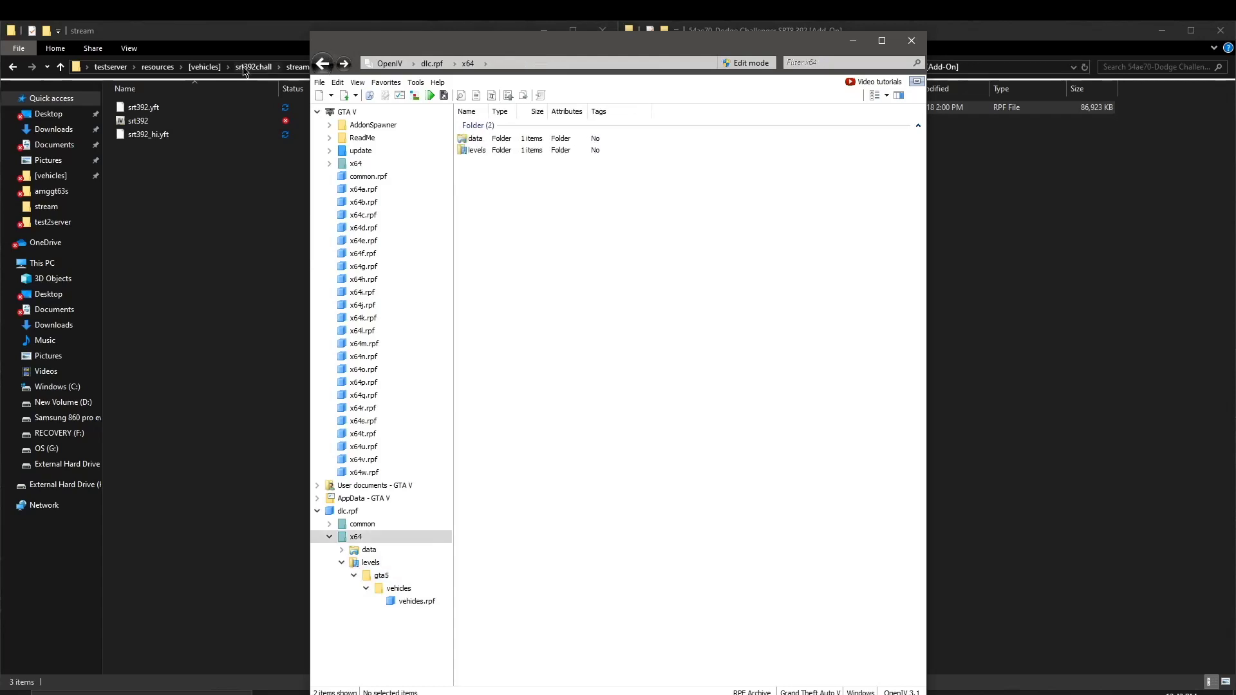
left_click(323, 63)
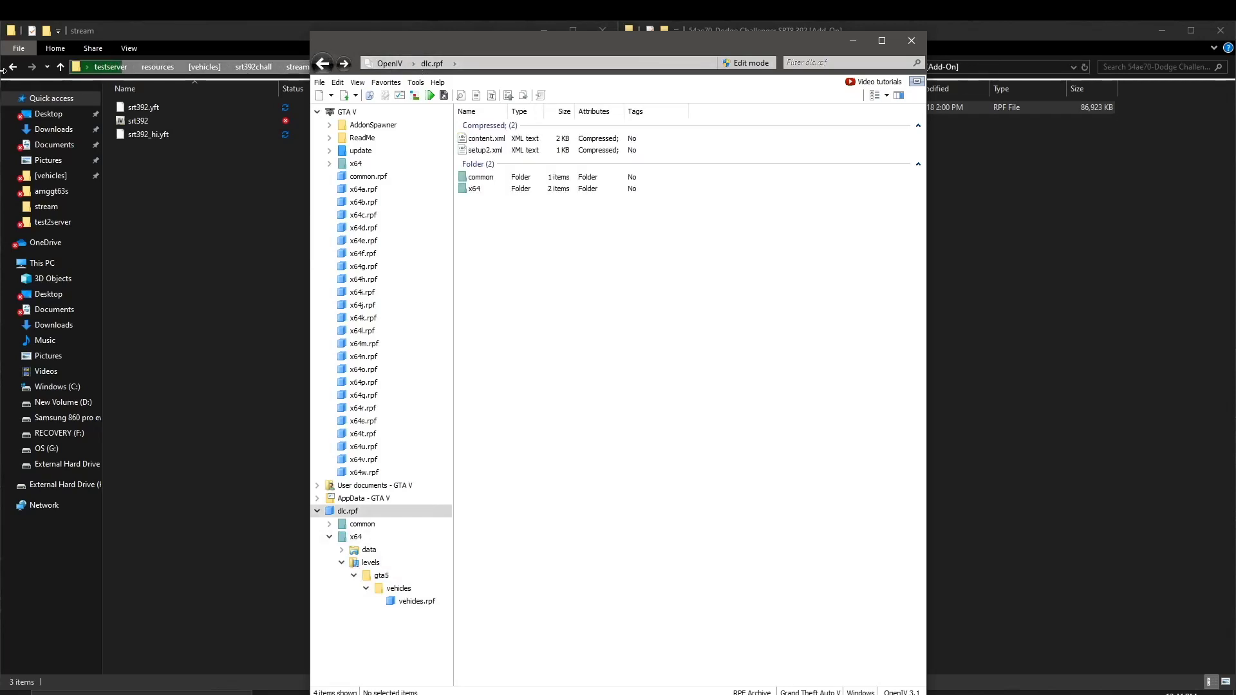
left_click(13, 67)
left_click(736, 204)
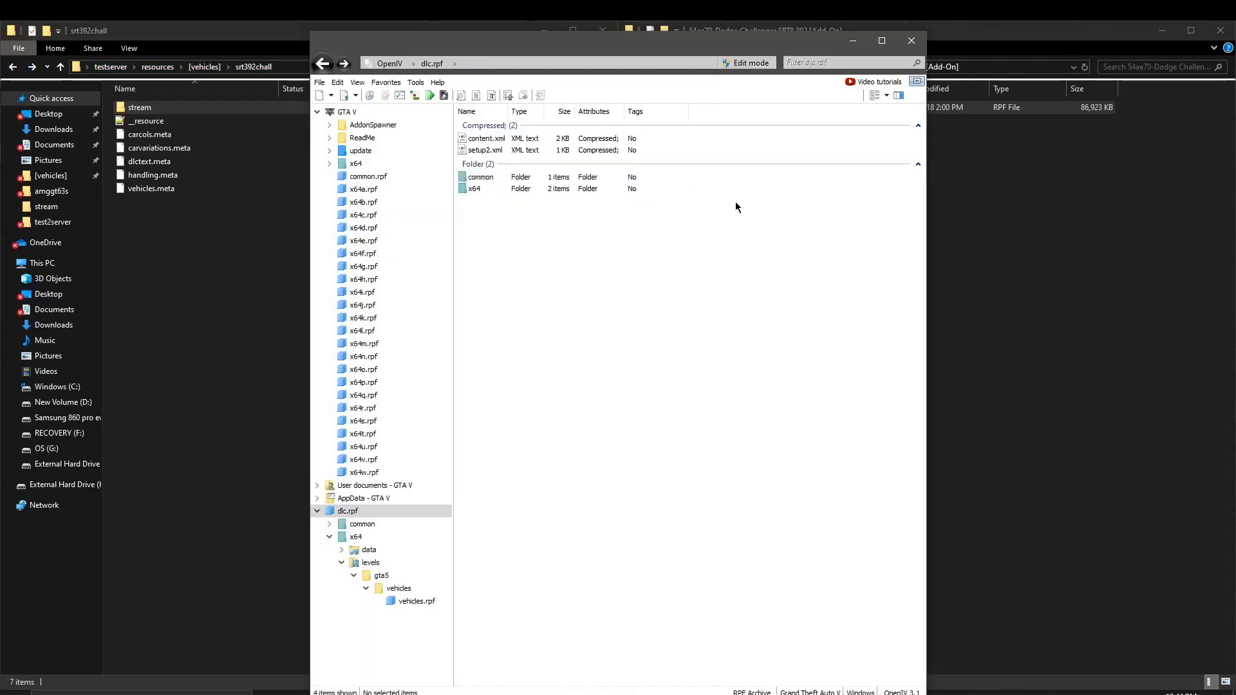
double_click(588, 177)
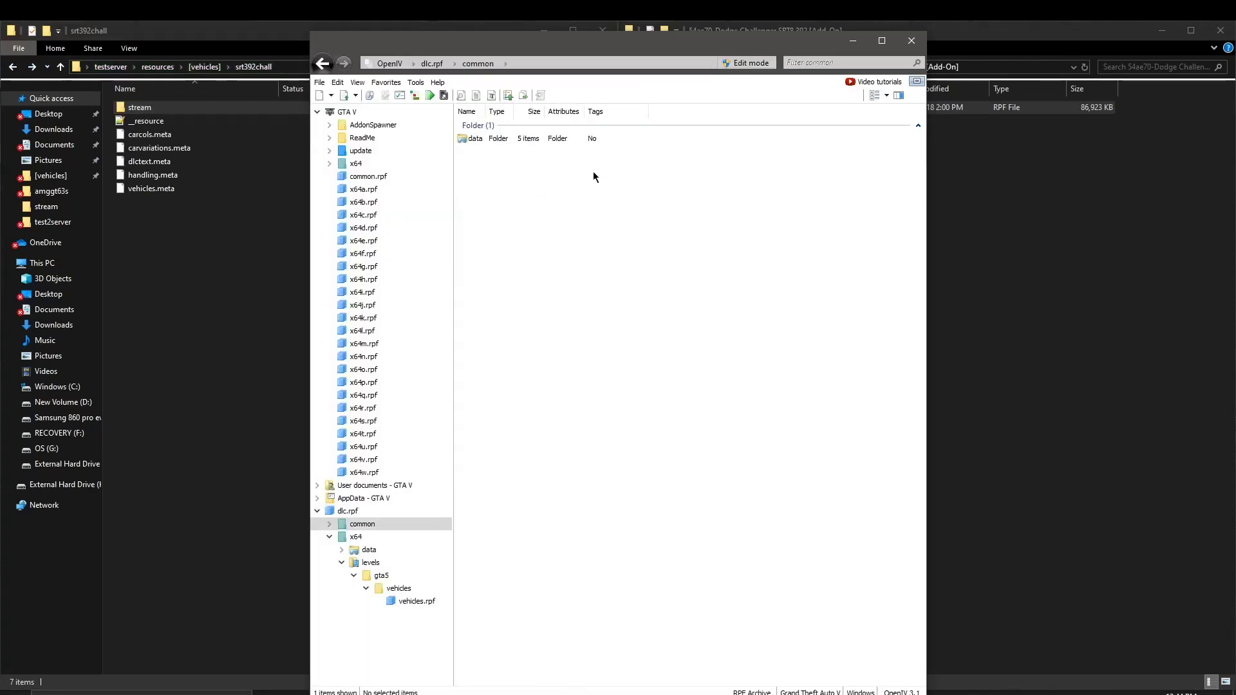
Step: Copy the four .meta files from common\data into srt392chall, replacing carvariations, dlctext and handling.meta
double_click(570, 141)
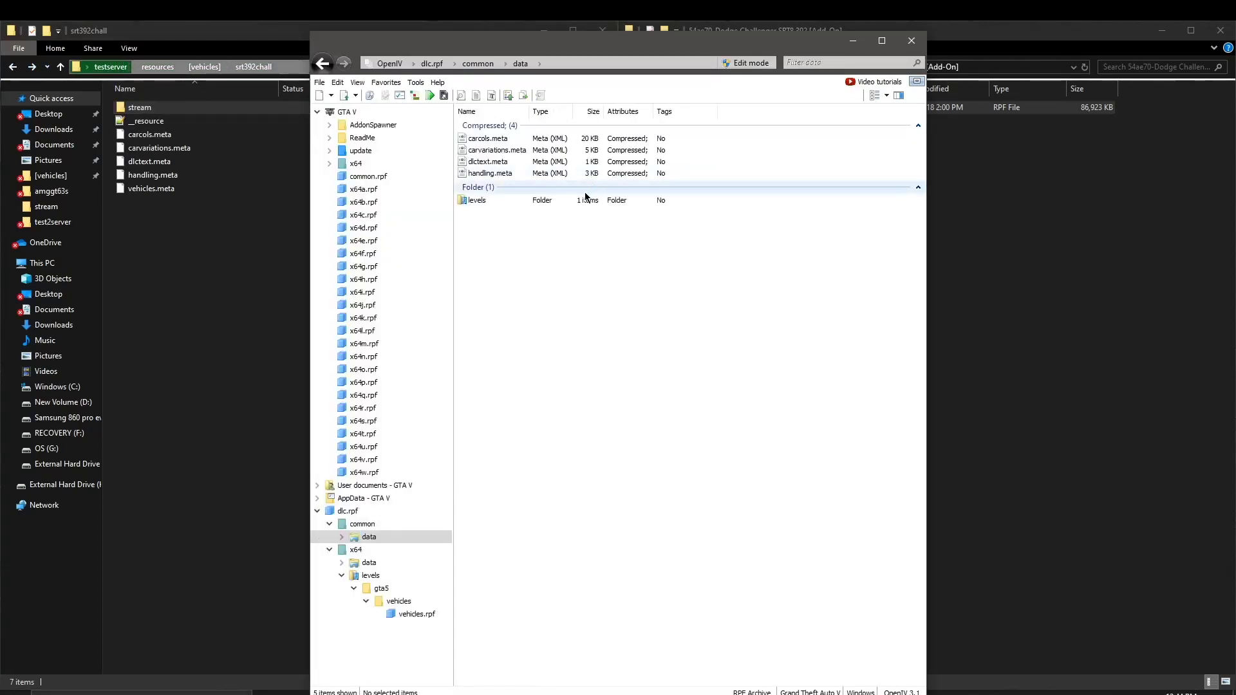
left_click_drag(741, 147, 624, 147)
left_click_drag(163, 256, 167, 264)
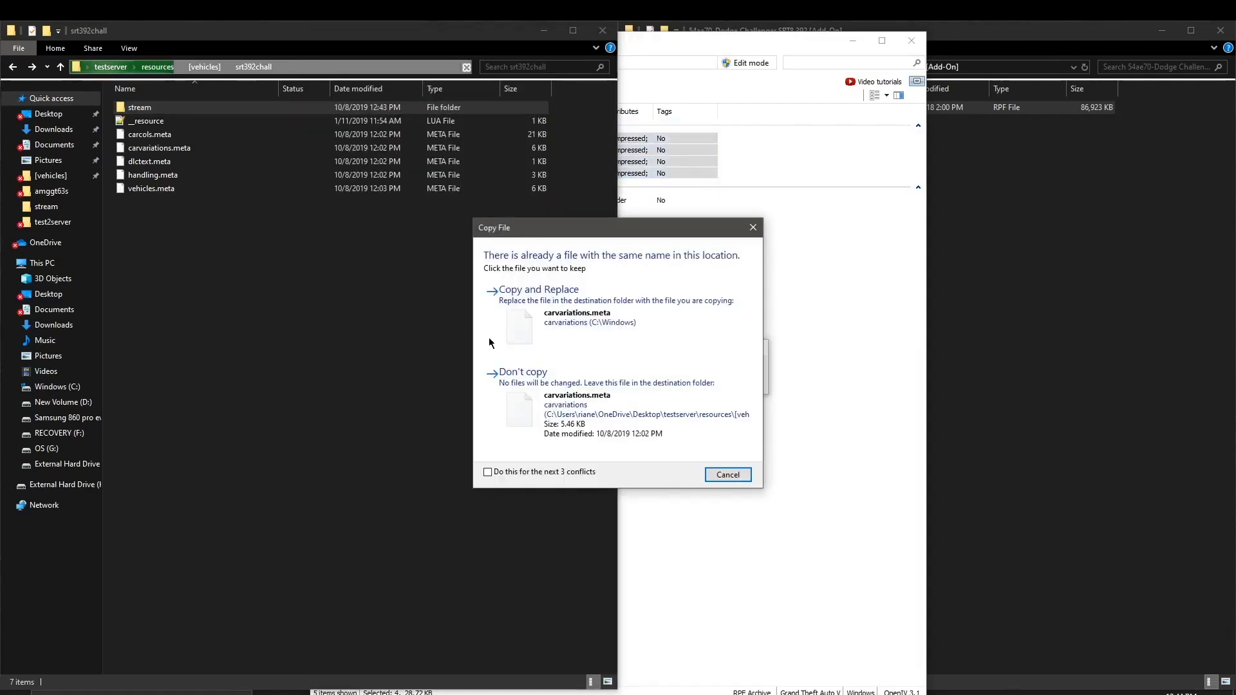
left_click(601, 343)
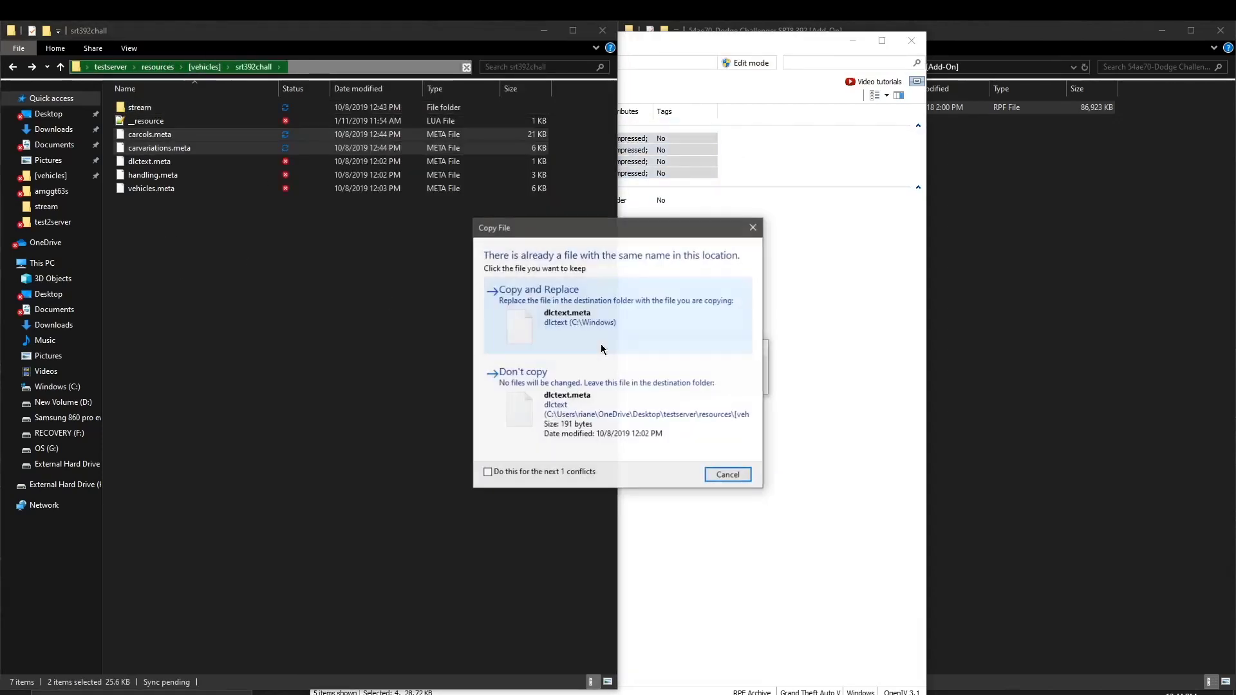
left_click(601, 343)
left_click(601, 344)
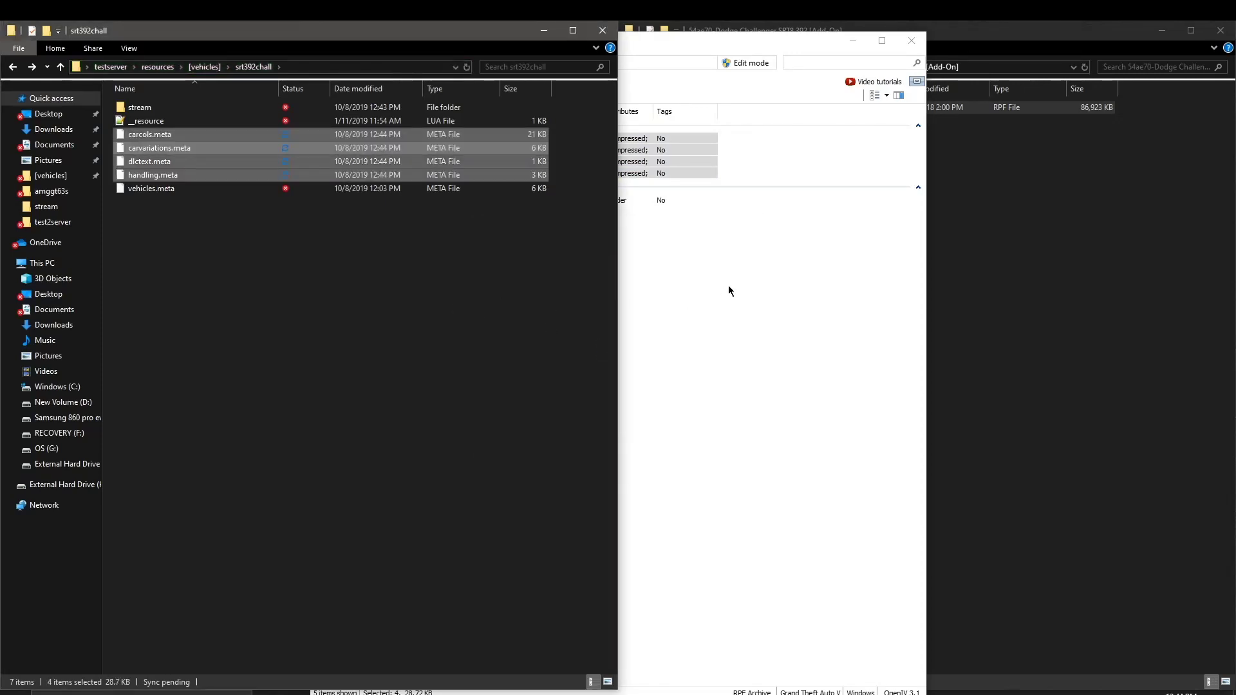
Step: Copy vehicles.meta from levels\gta5 into srt392chall, replacing the existing file
left_click(728, 291)
double_click(562, 201)
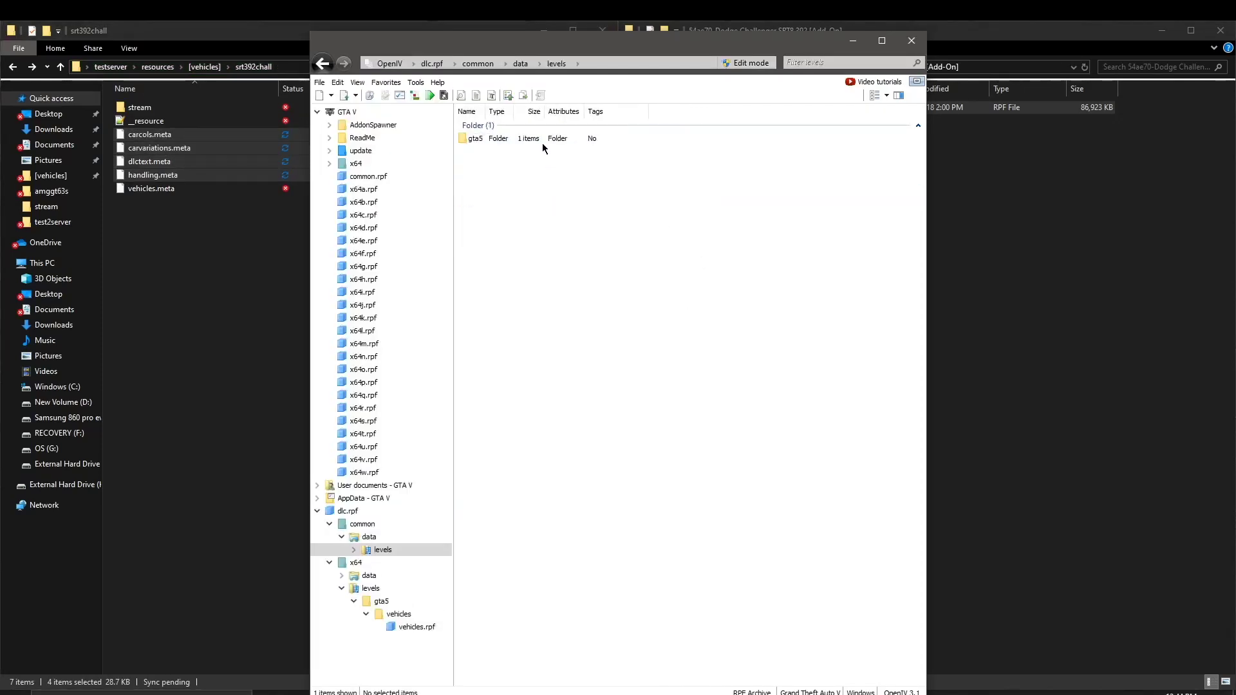
double_click(542, 143)
double_click(542, 142)
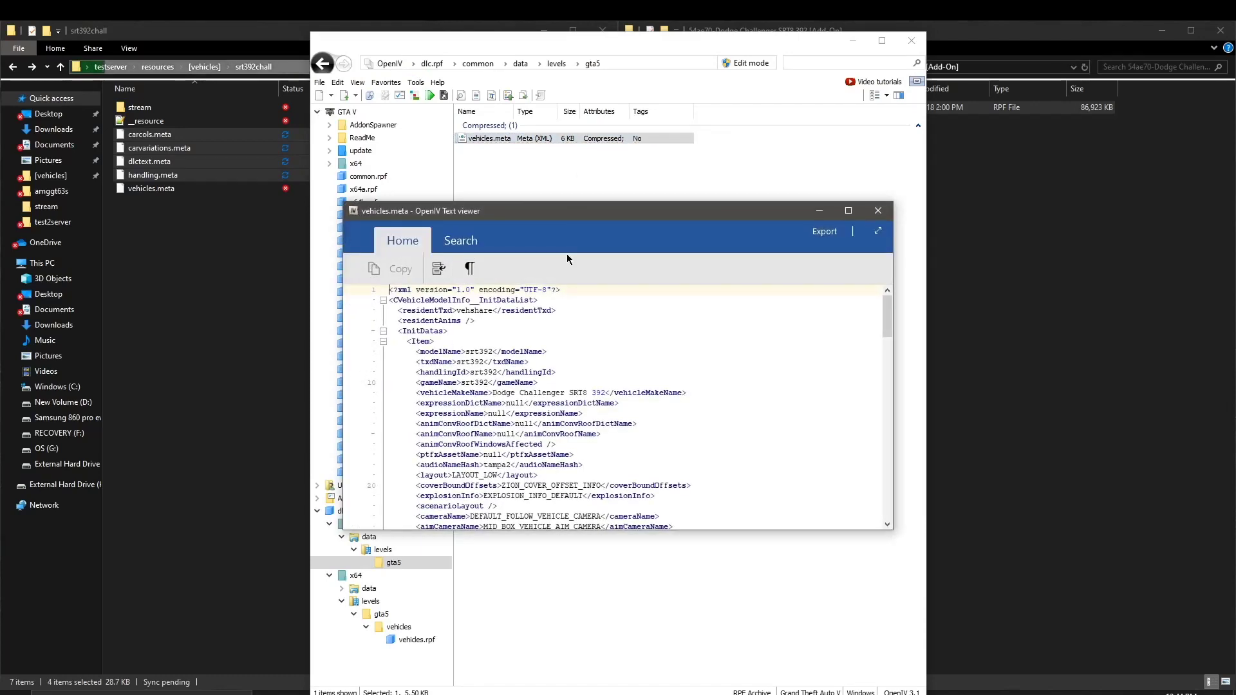
left_click(823, 210)
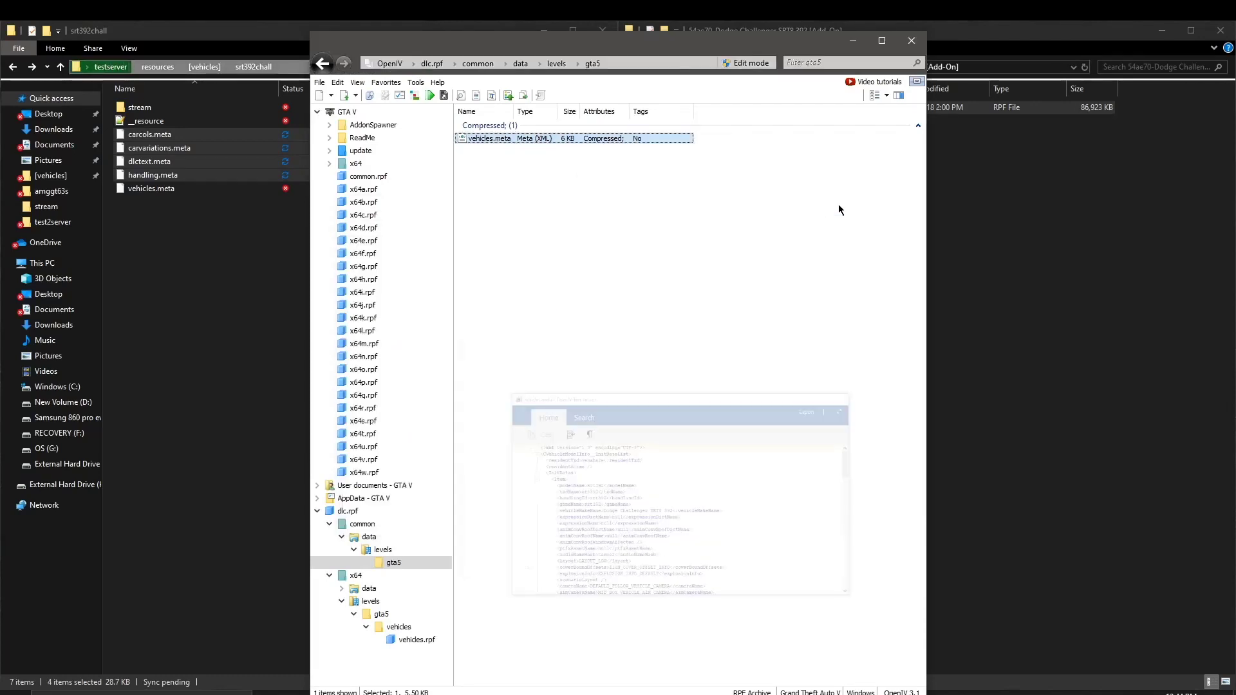
left_click_drag(658, 137, 240, 270)
left_click(576, 333)
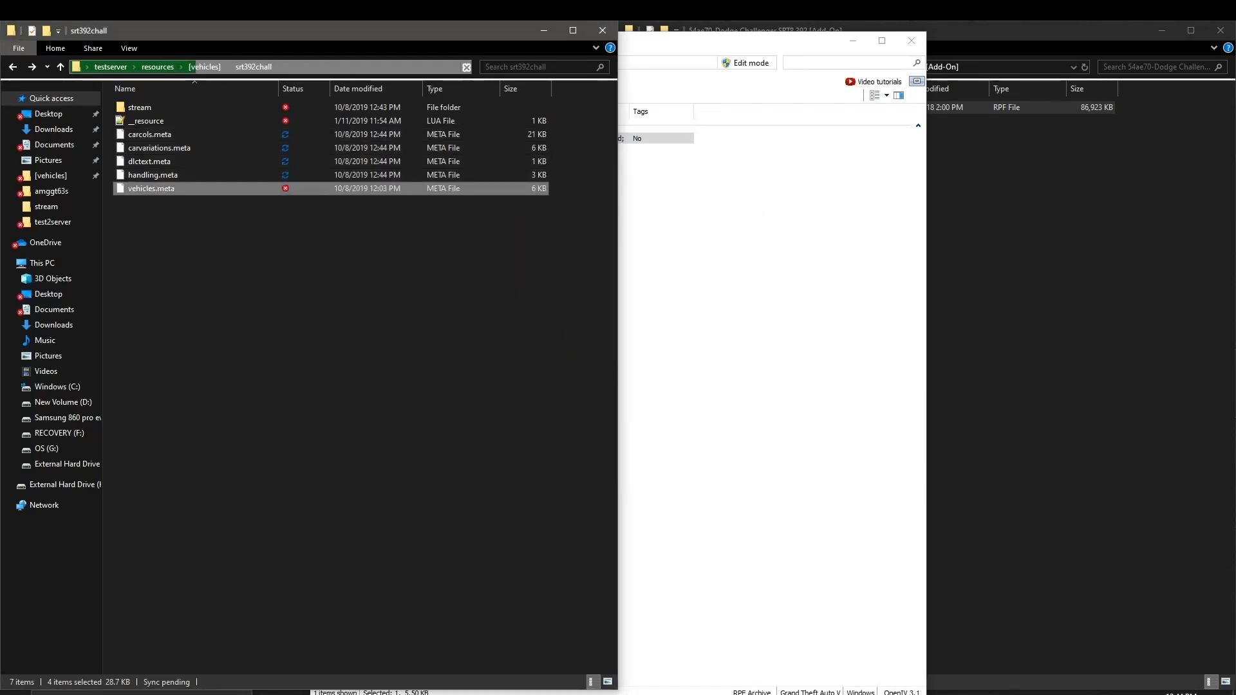
Step: Close the vehicles.meta text viewer and OpenIV
mouse_move(775, 692)
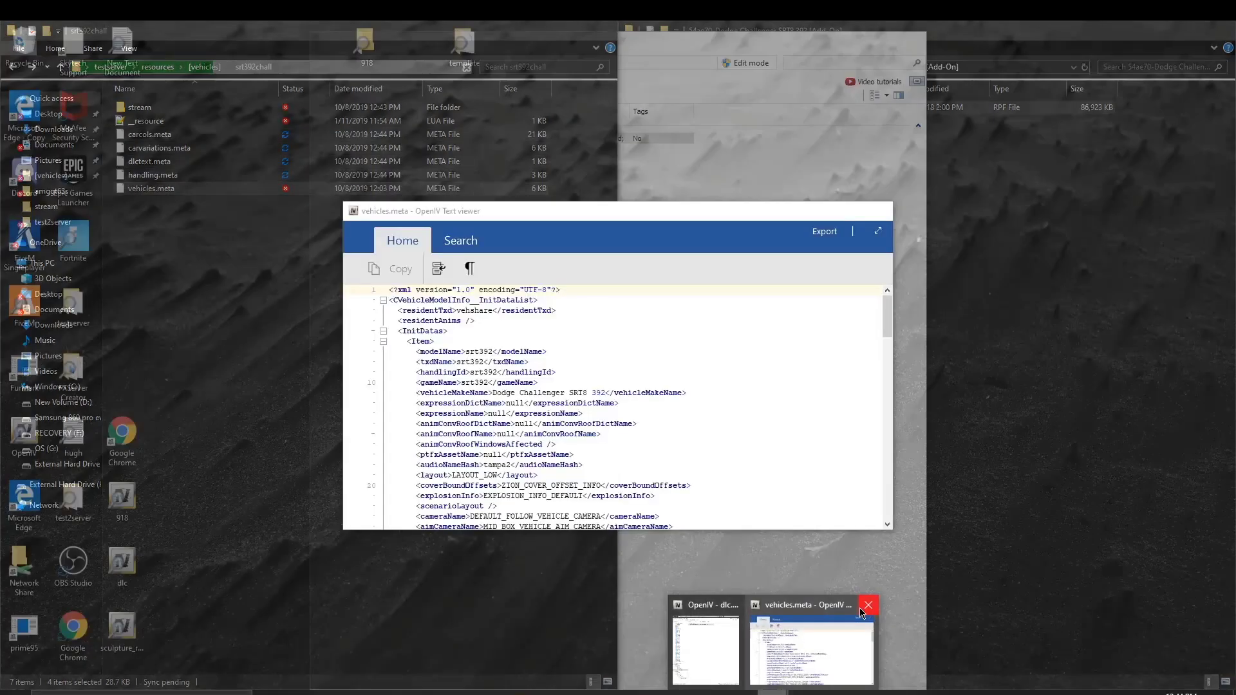
left_click(864, 605)
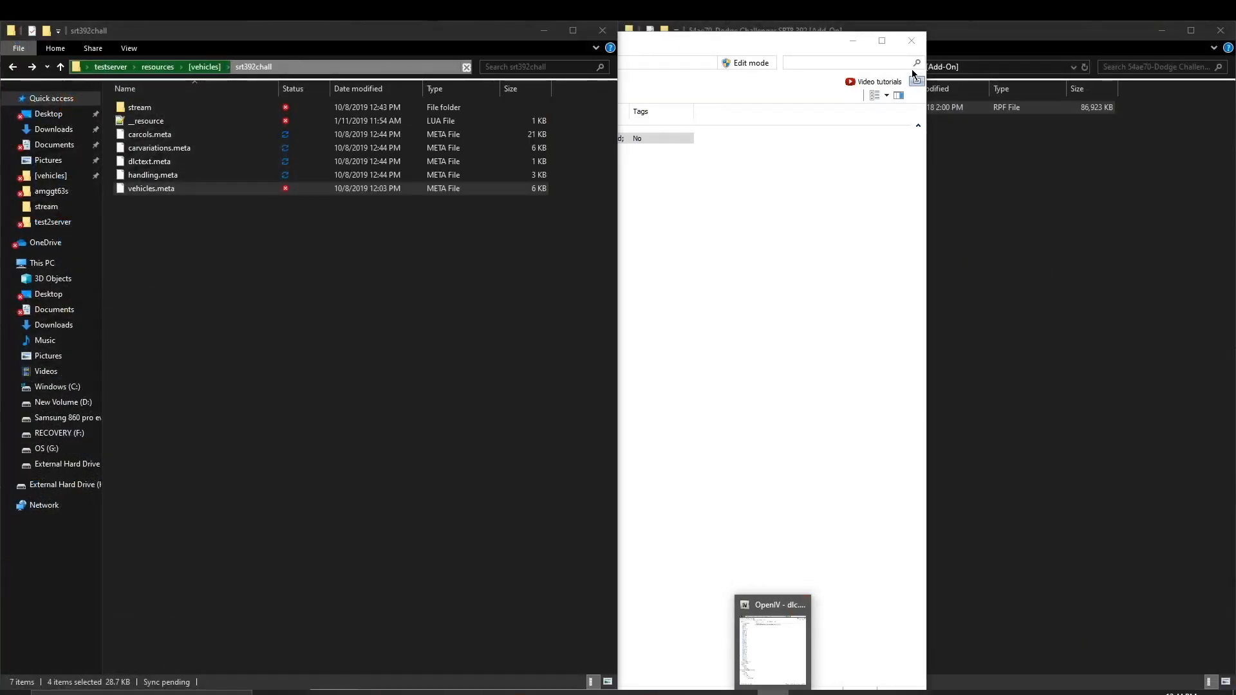
left_click(911, 40)
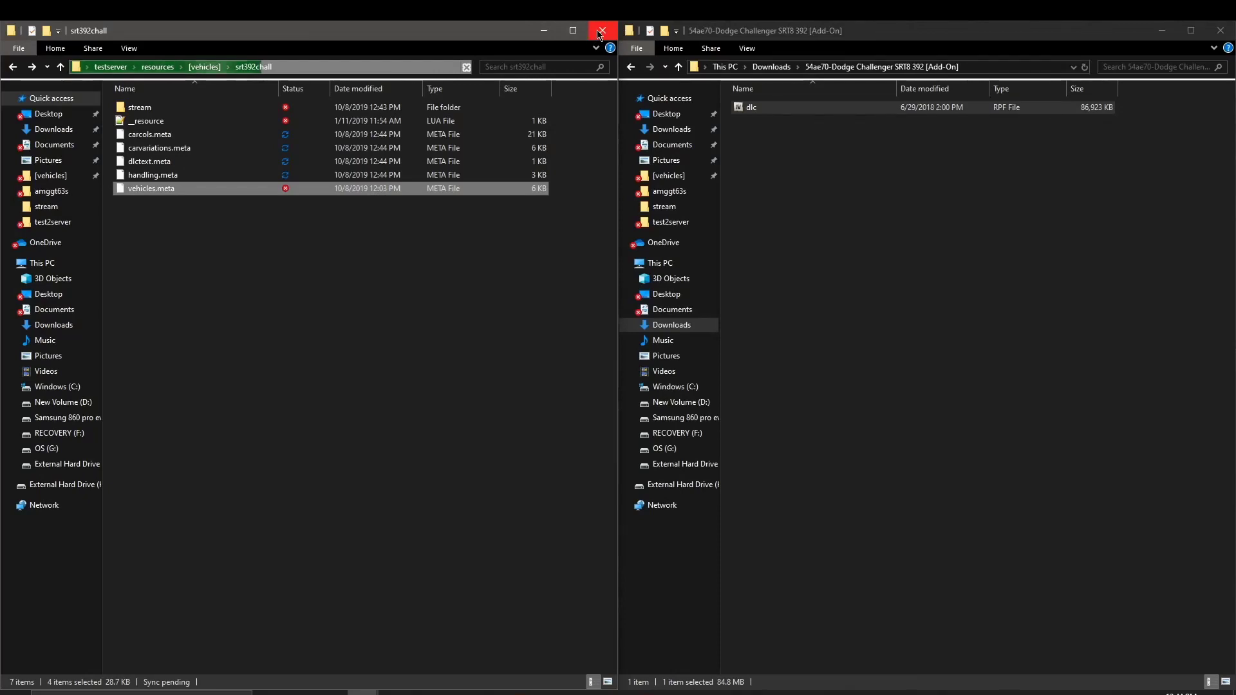
Step: Close the srt392chall window, minimize the download folder, and shut down the running server console
left_click(602, 28)
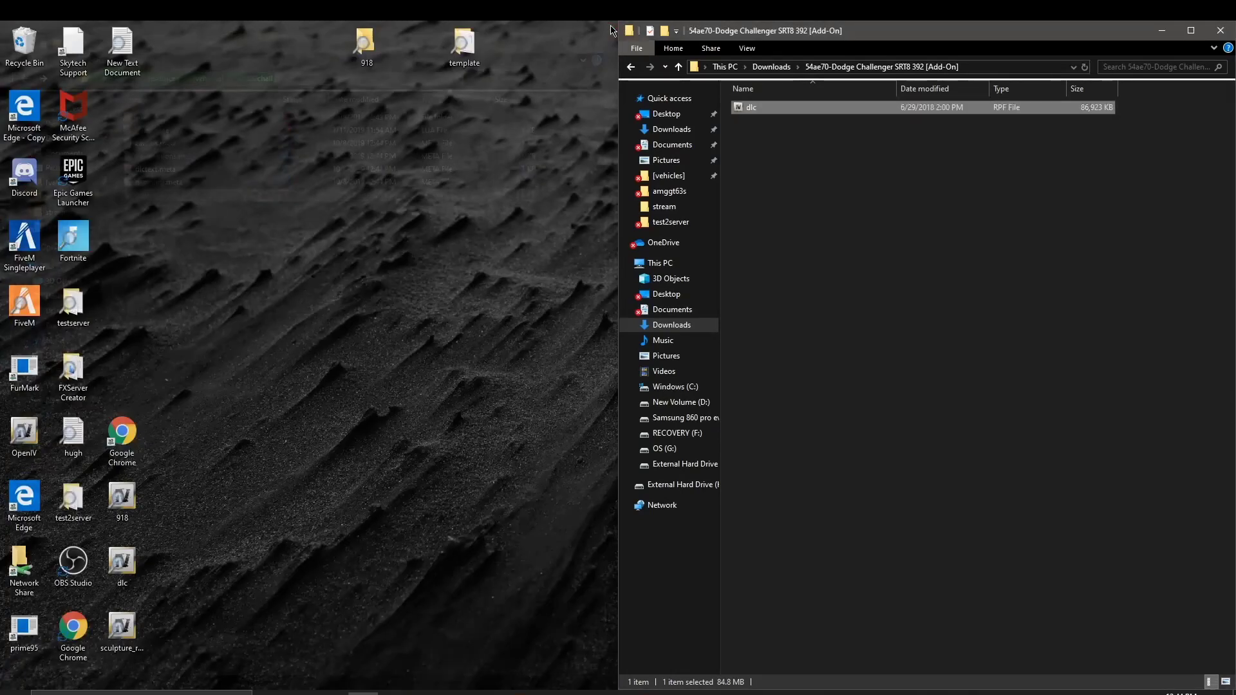
left_click(1163, 31)
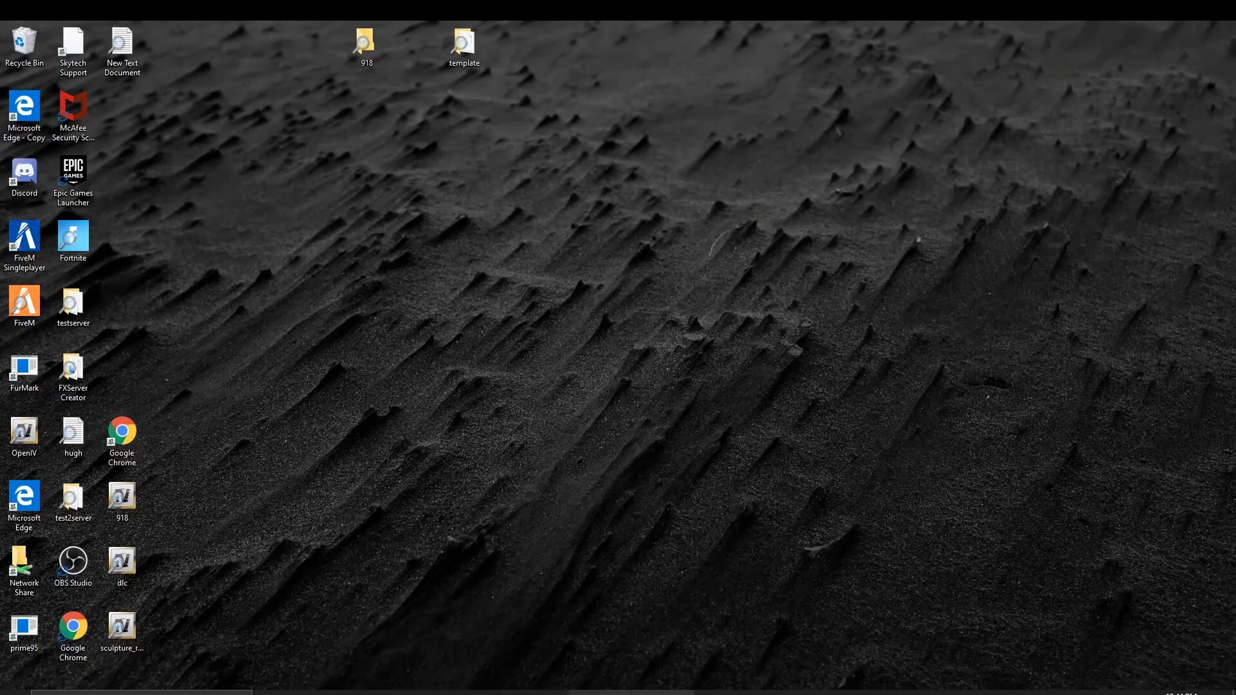
left_click(741, 693)
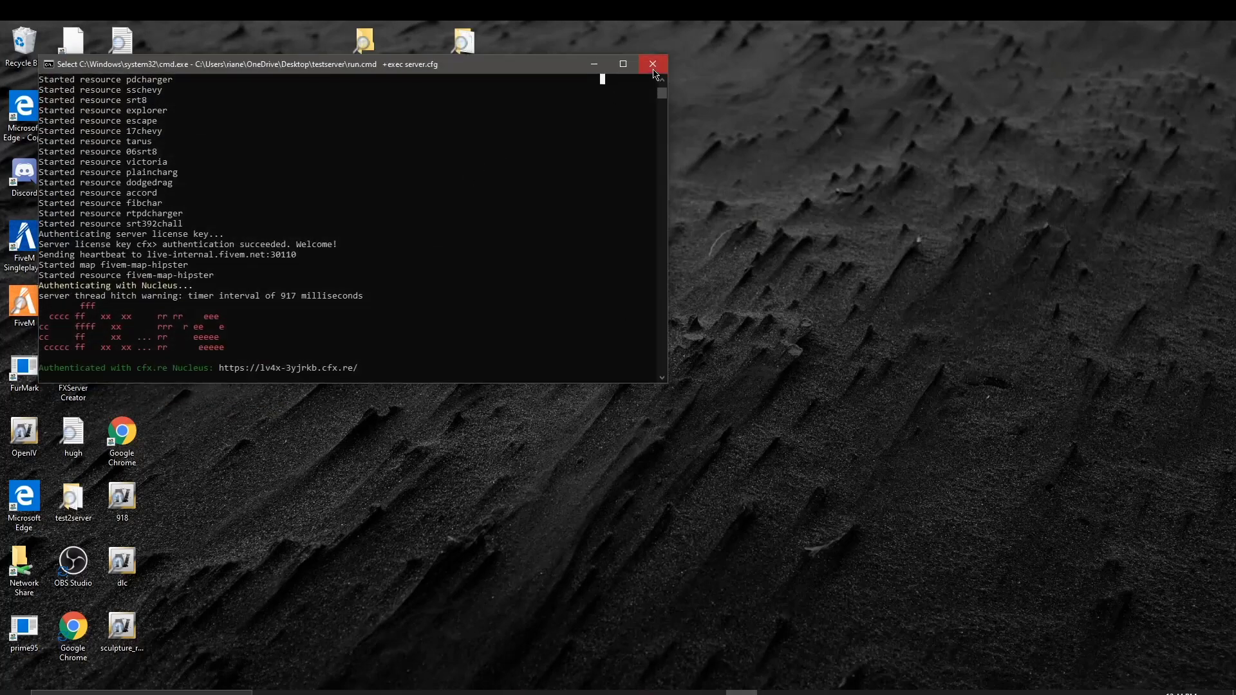
left_click(653, 68)
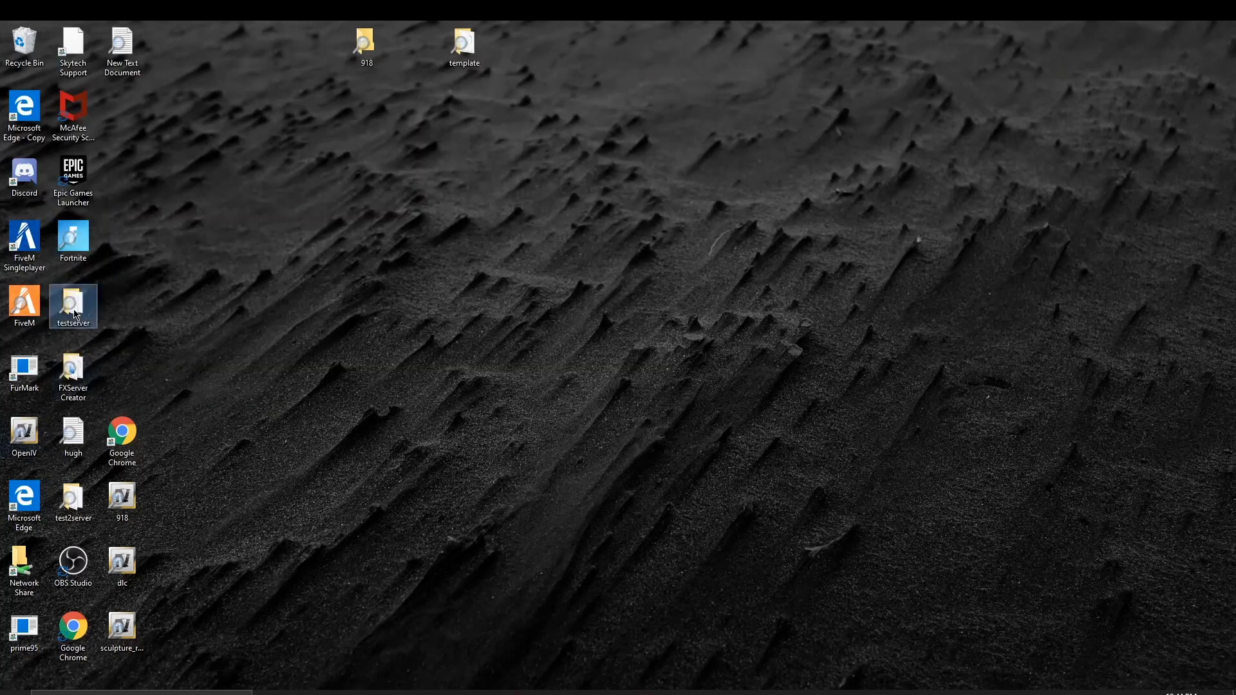
Step: Relaunch the server with the testserver starter script and minimize its console
double_click(75, 315)
scroll(254, 353, "down", 8)
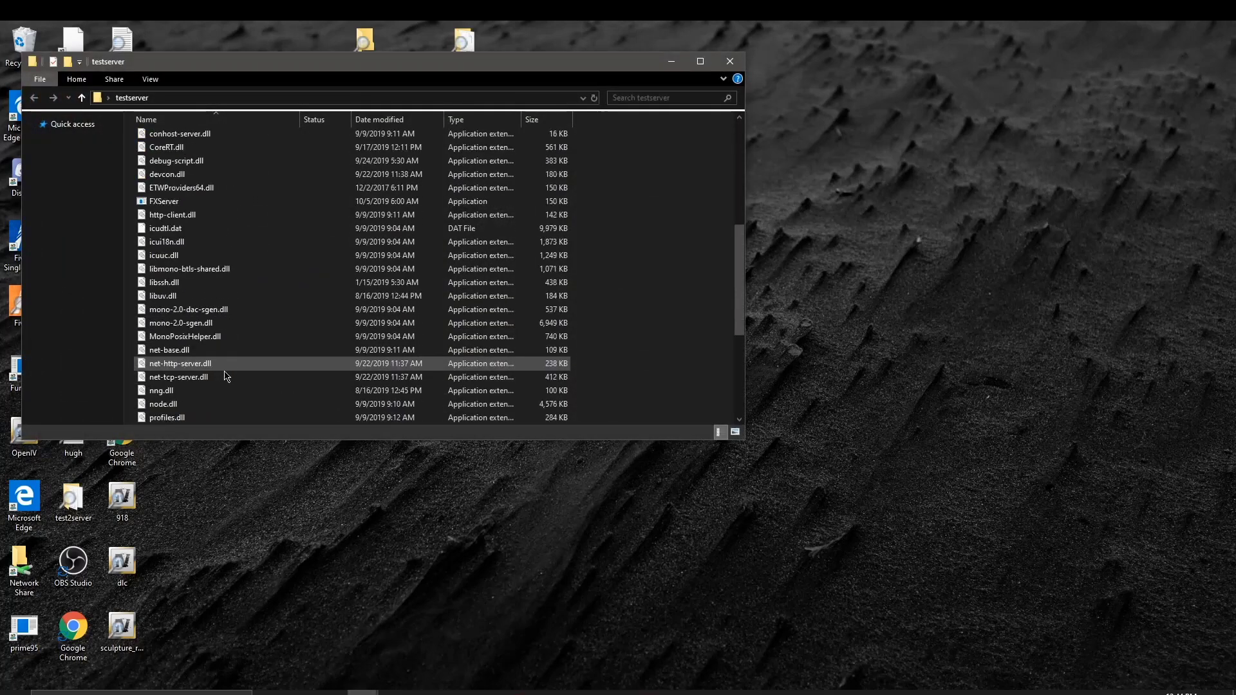
scroll(225, 376, "down", 2)
left_click(233, 391)
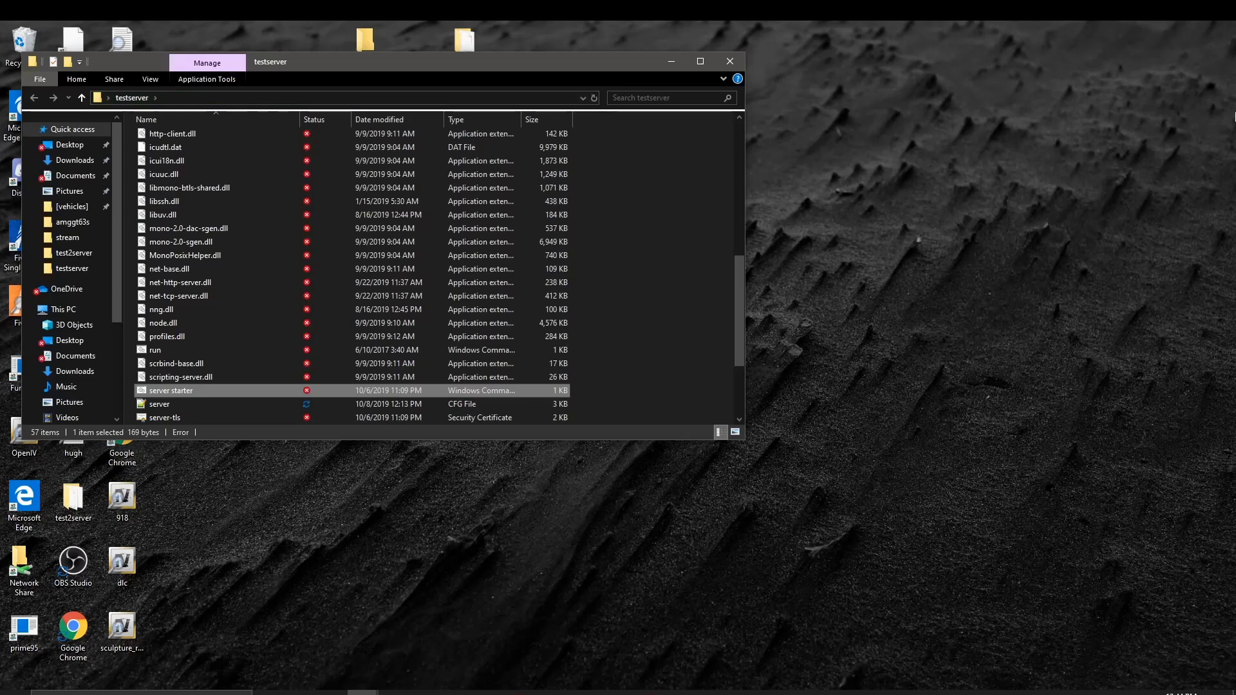
double_click(289, 391)
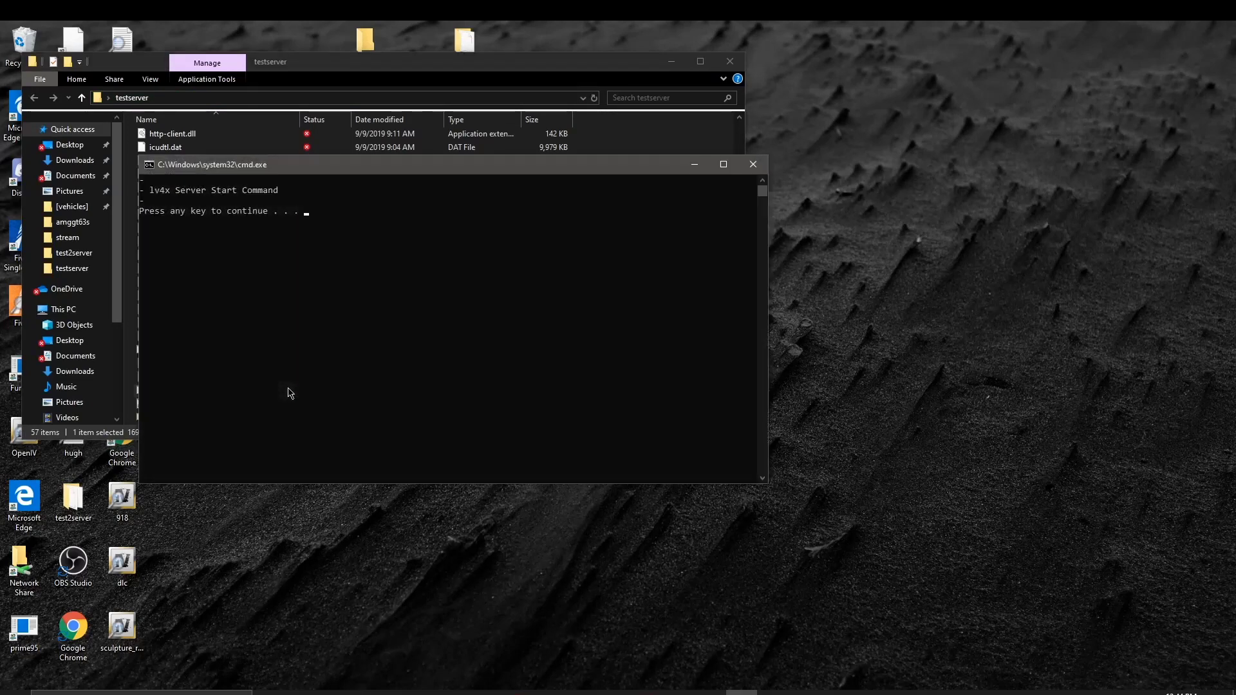
key("Return")
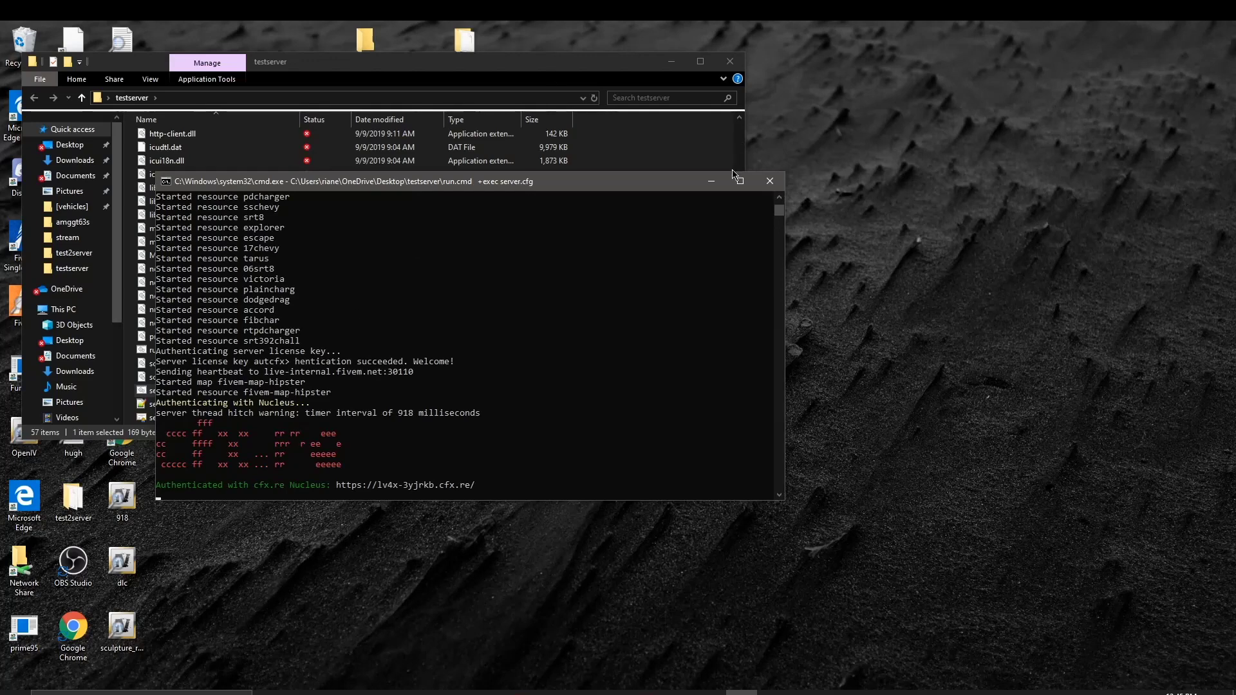
left_click(708, 181)
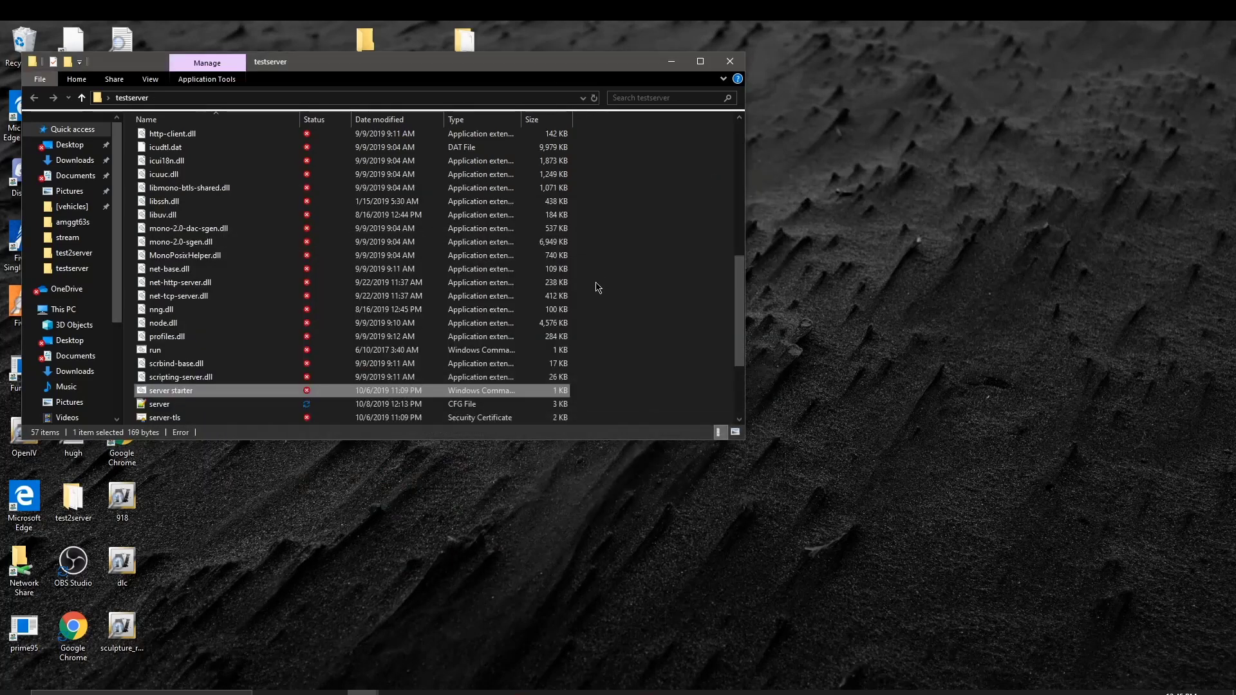
Step: Minimize the server folder window and connect FiveM to Localhost
left_click(672, 62)
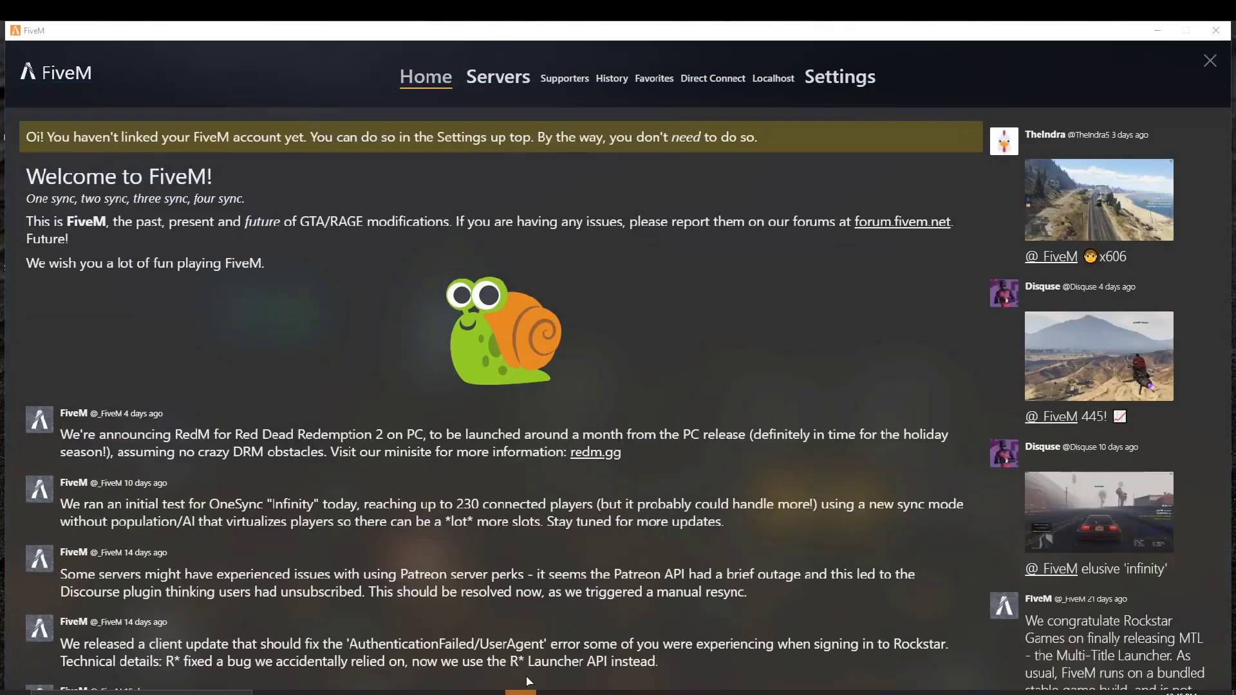
left_click(774, 76)
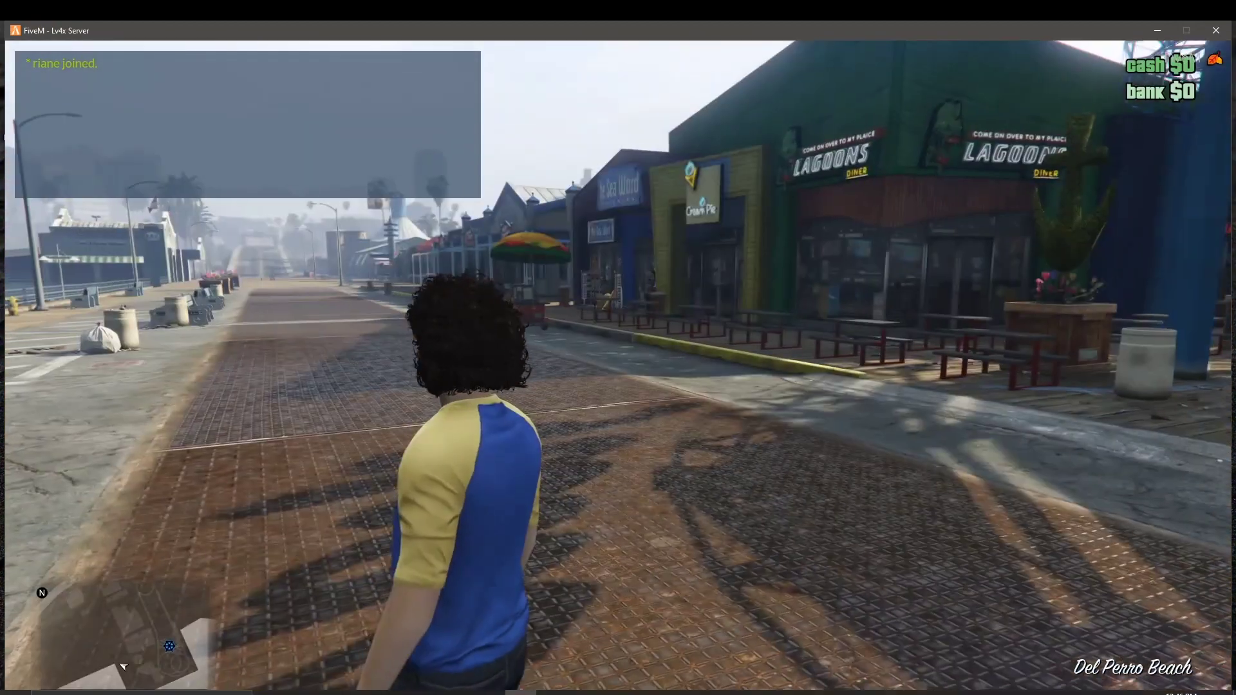
Step: Open Lambda Menu and navigate through Vehicles to the Vehicle Spawner
key("m")
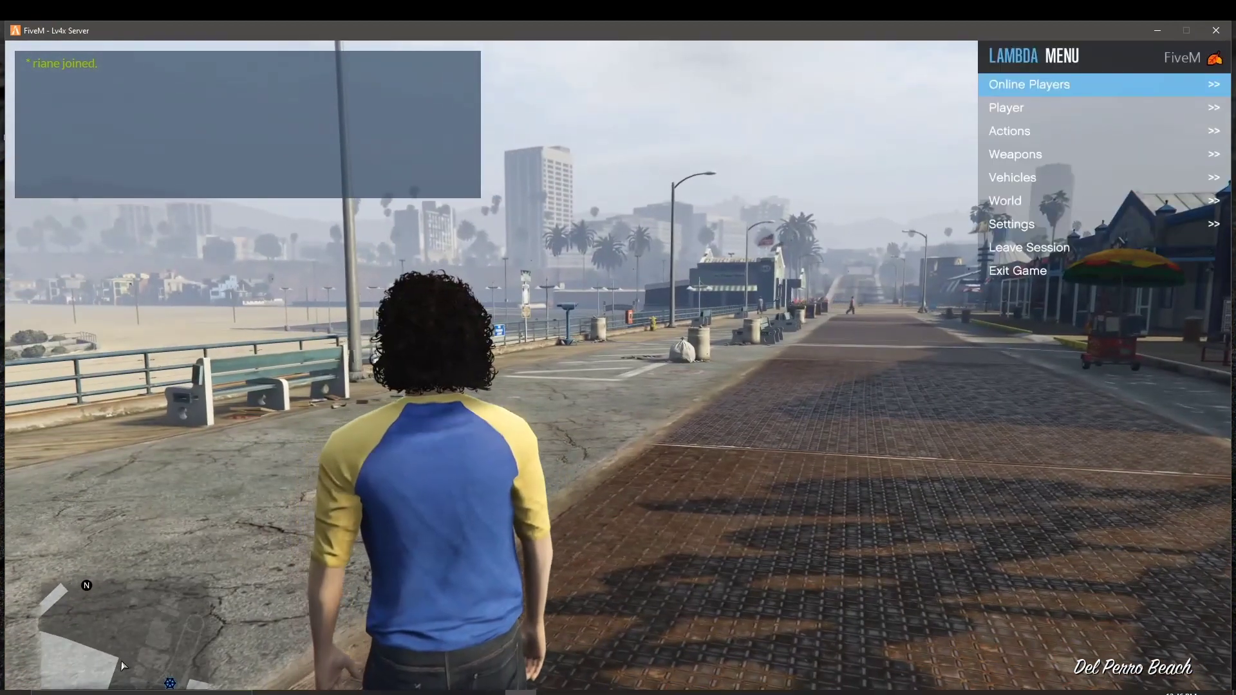
key("Down")
key("Down")
key("Down")
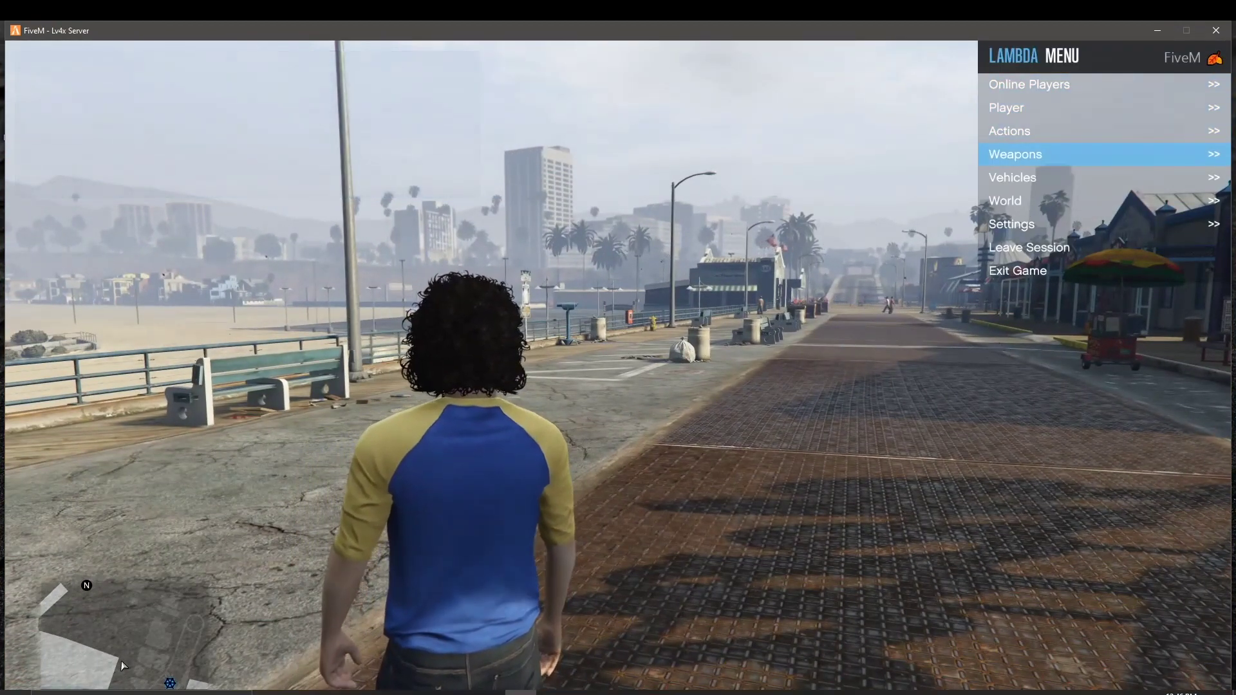
key("Down")
key("Down")
key("Up")
key("Down")
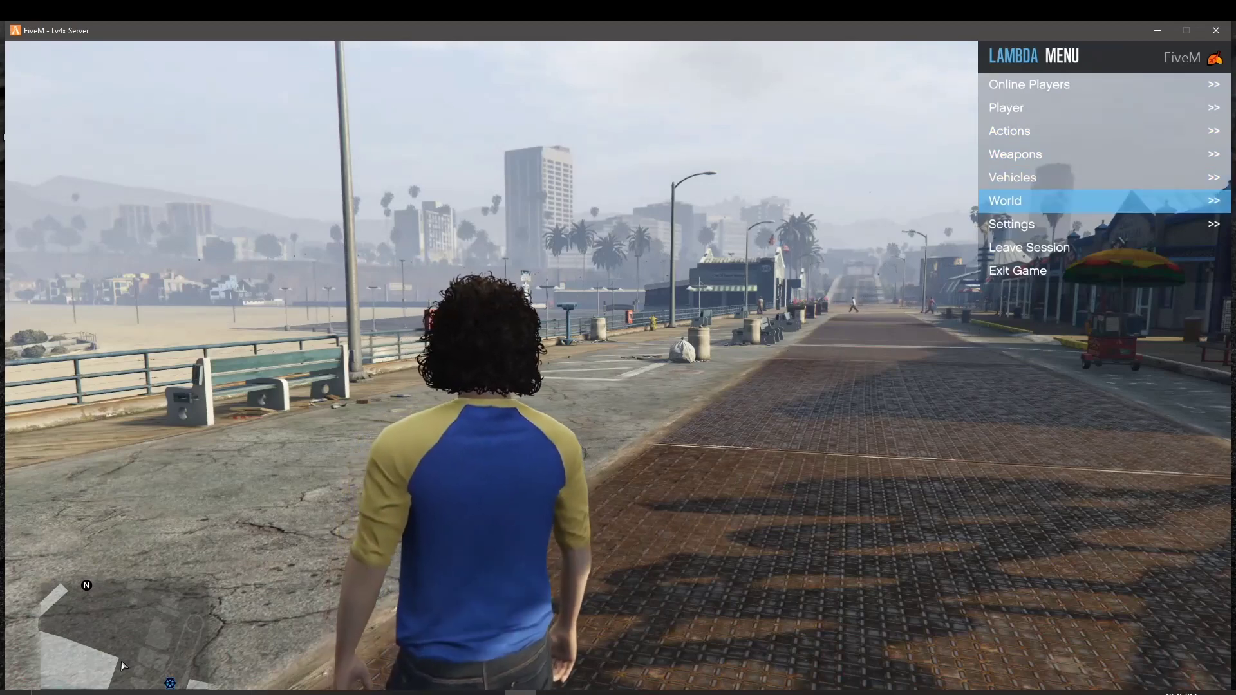
key("Up")
key("Return")
key("Down")
key("Down")
key("Down")
key("Return")
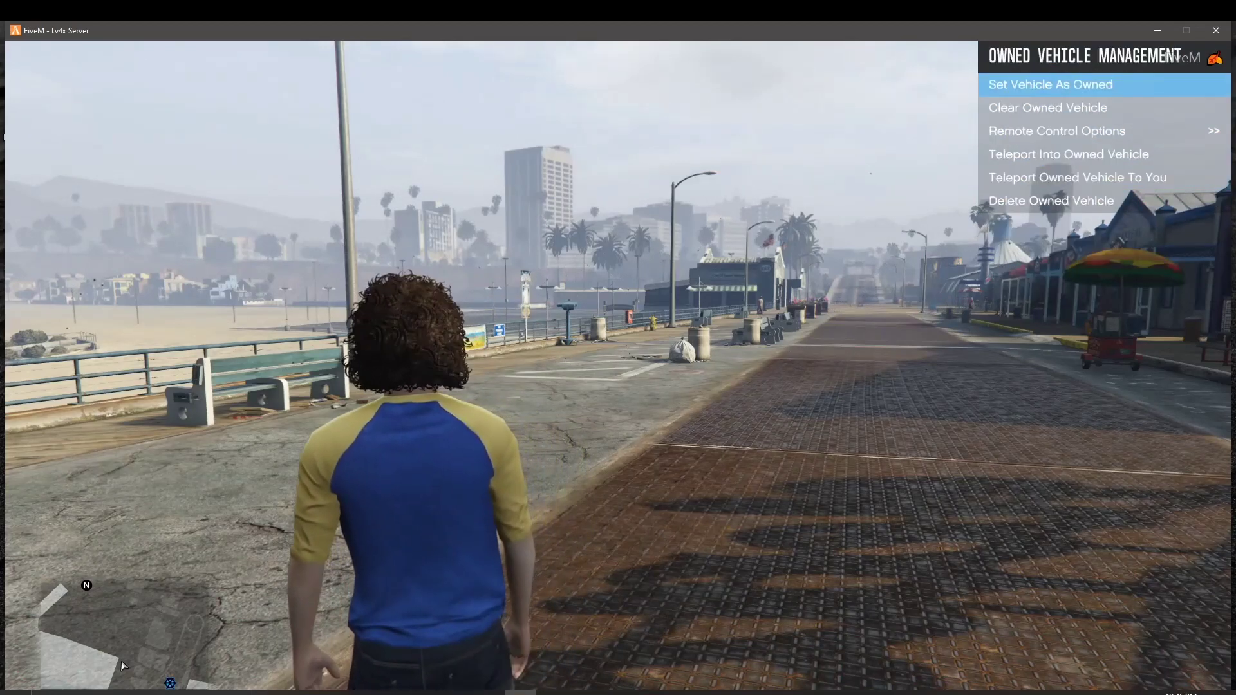
key("BackSpace")
key("Up")
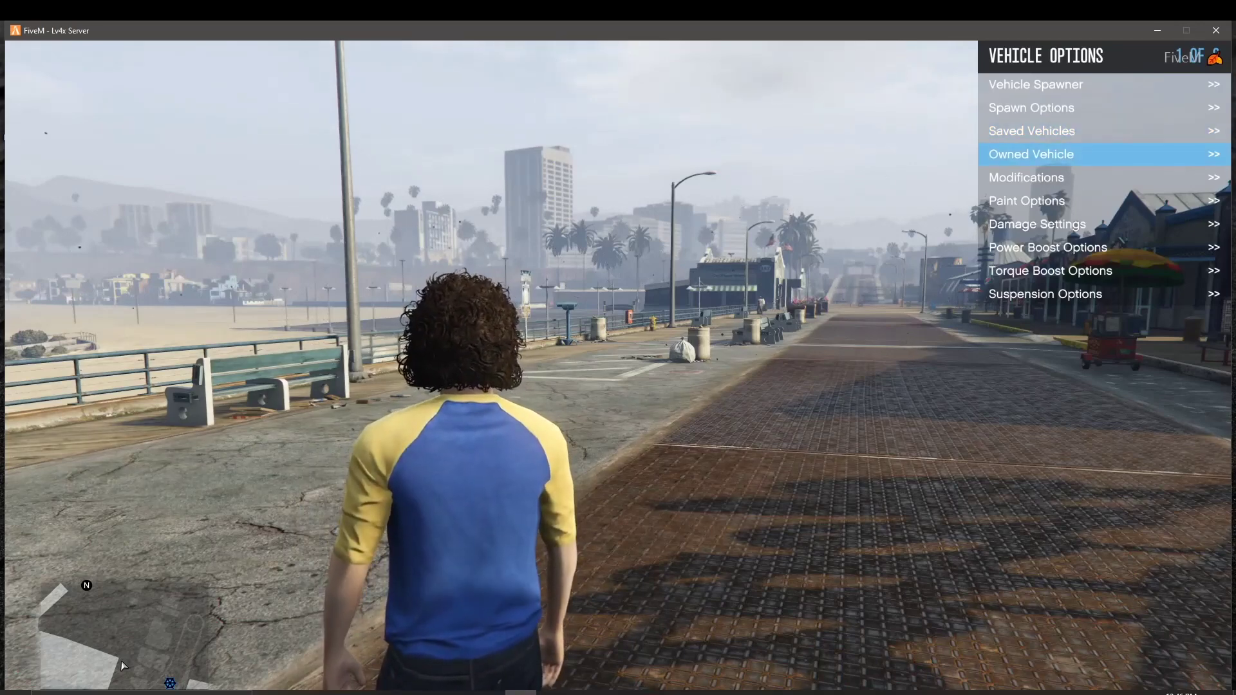
key("Up")
key("Down")
key("Return")
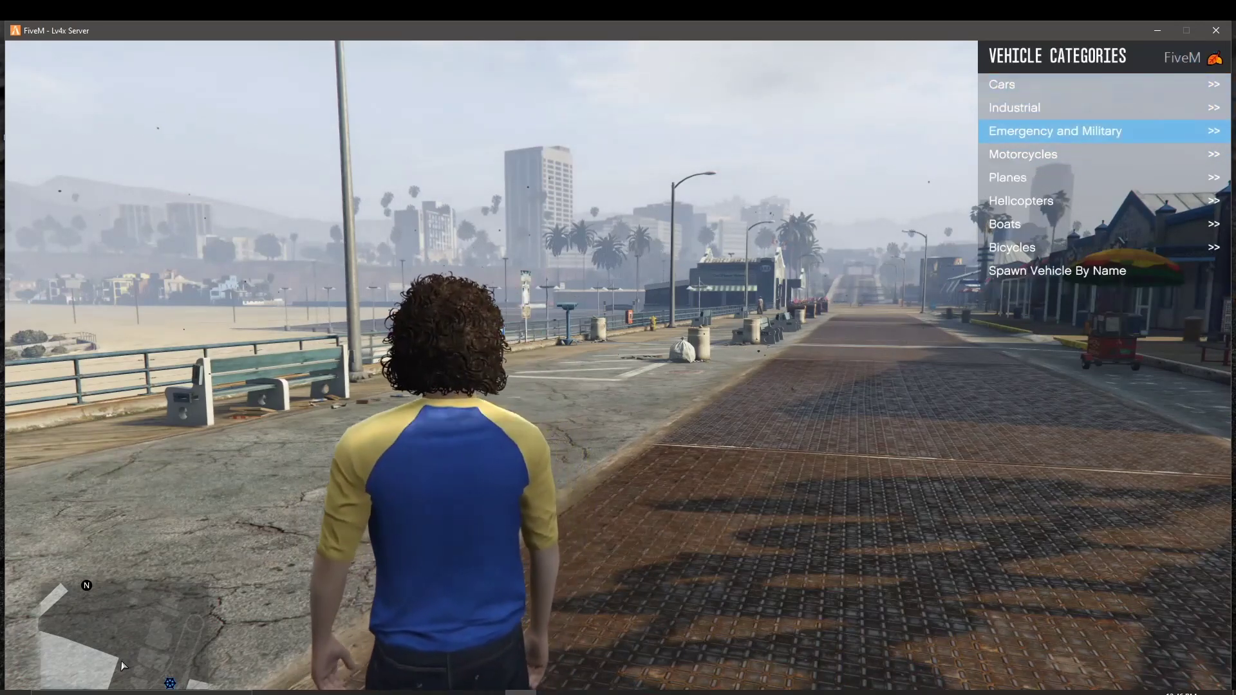
Step: Spawn a vehicle by name using the model name srt39
key("Down")
key("Down")
key("Return")
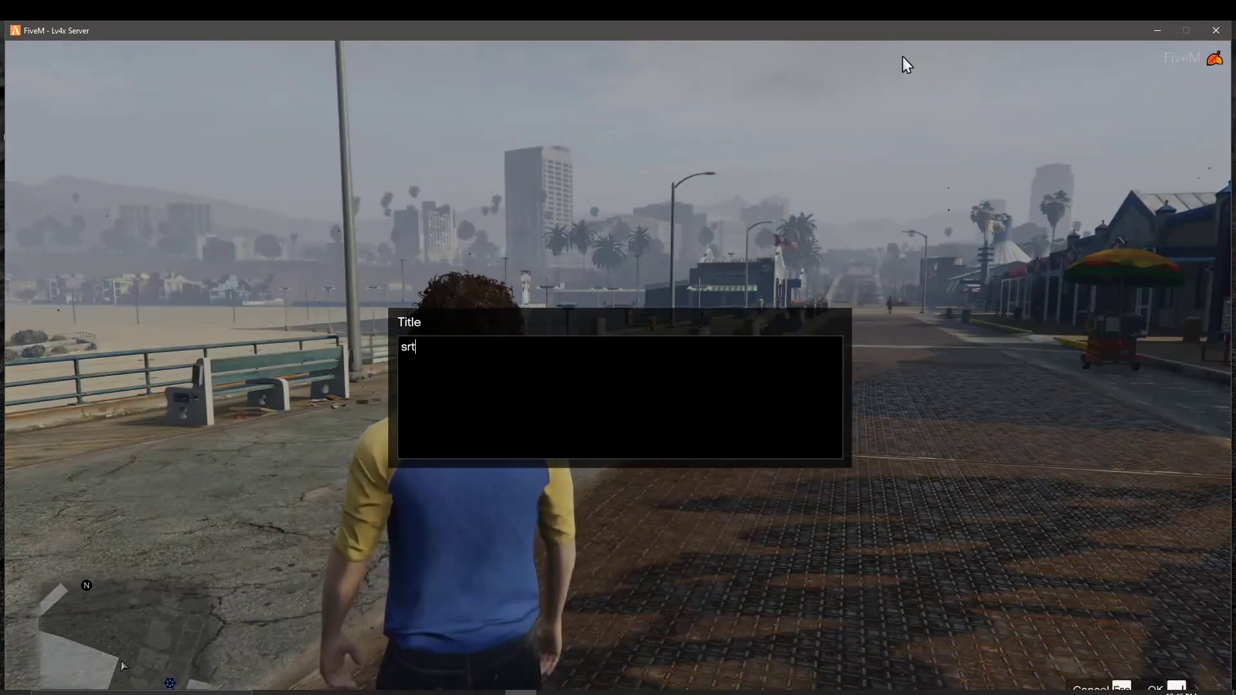
type("srt392")
key("Return")
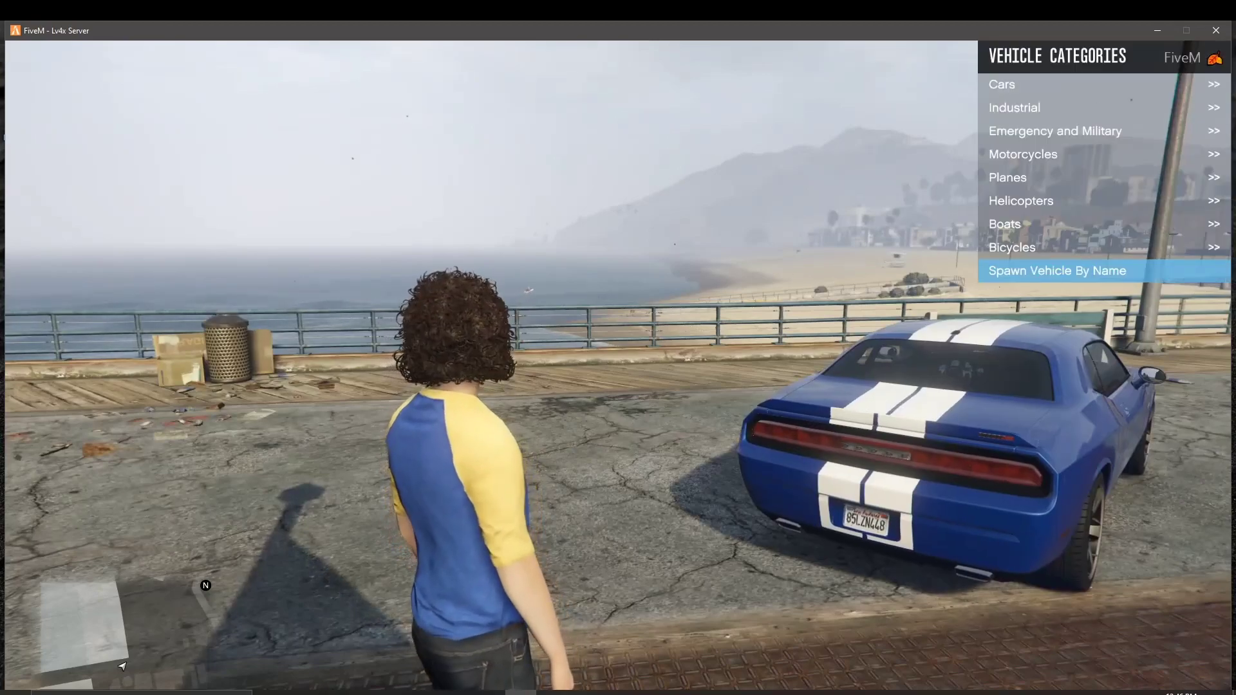
Step: Walk around to the blue Challenger's driver side and get behind the wheel
key("d")
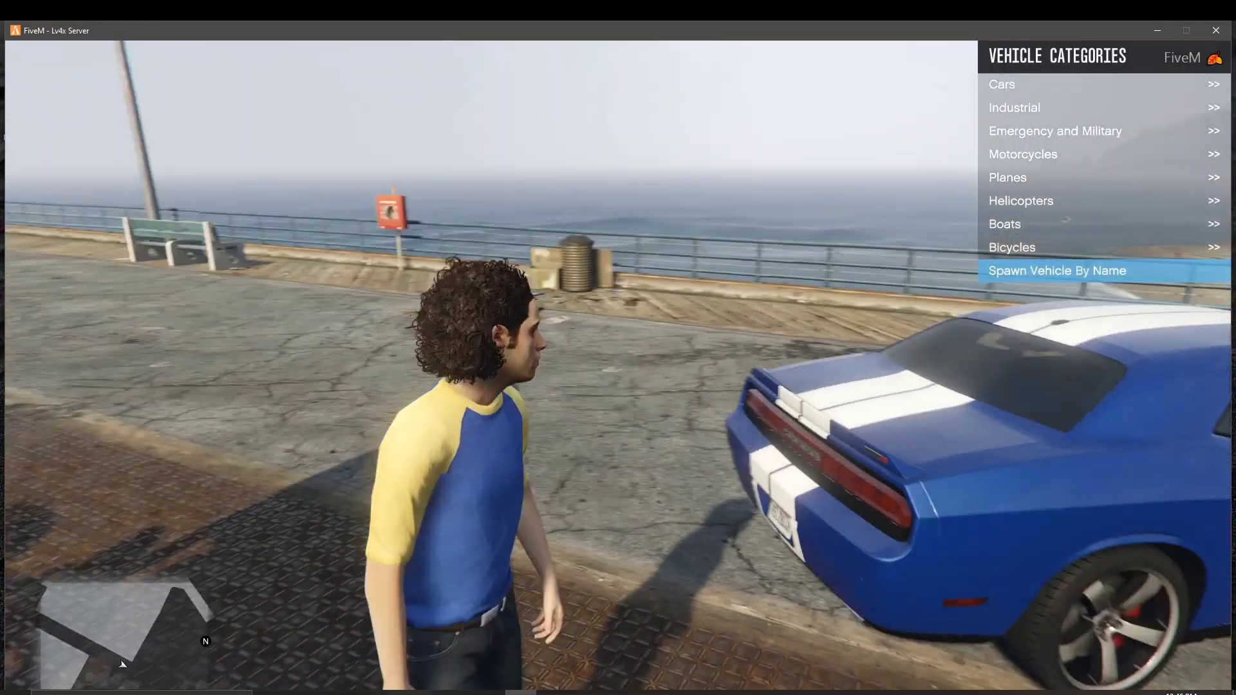
key("s")
key("d")
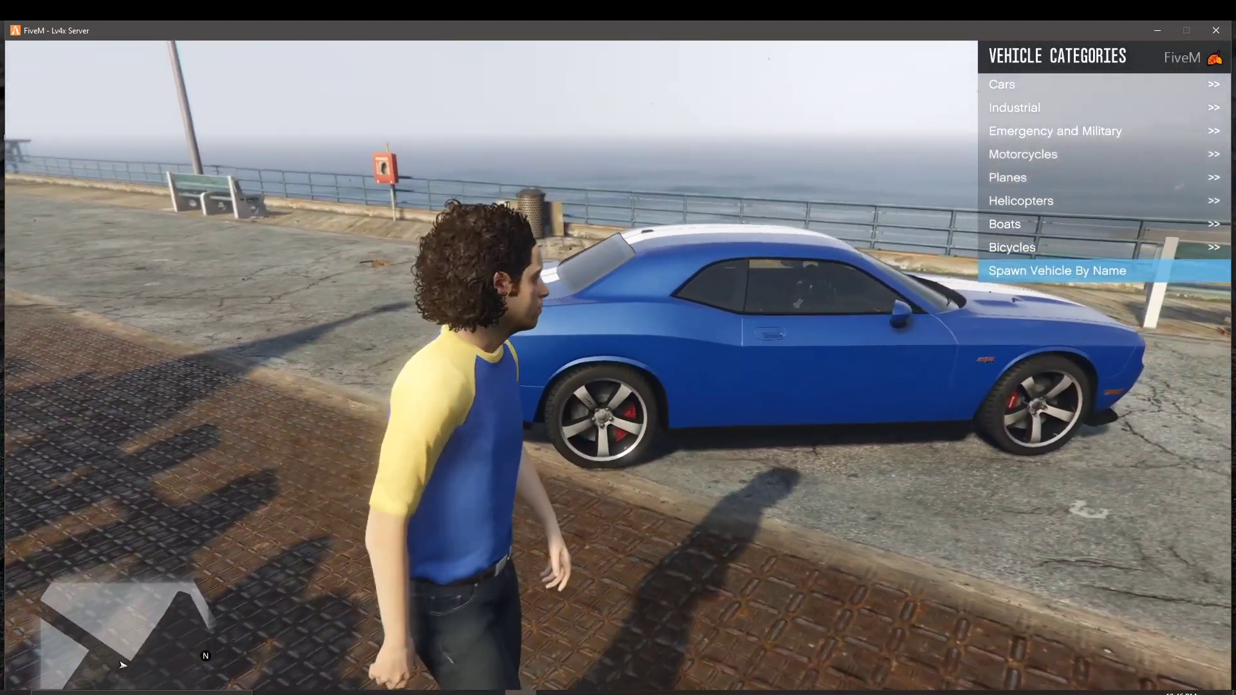
key("d")
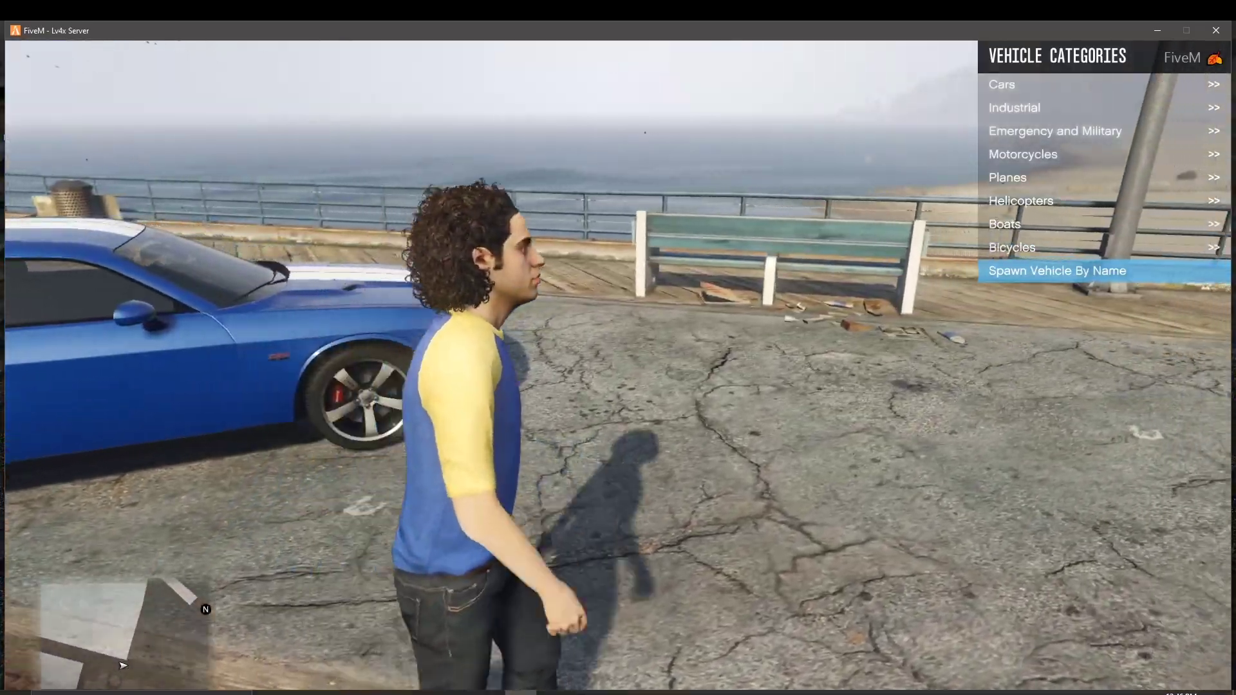
key("w")
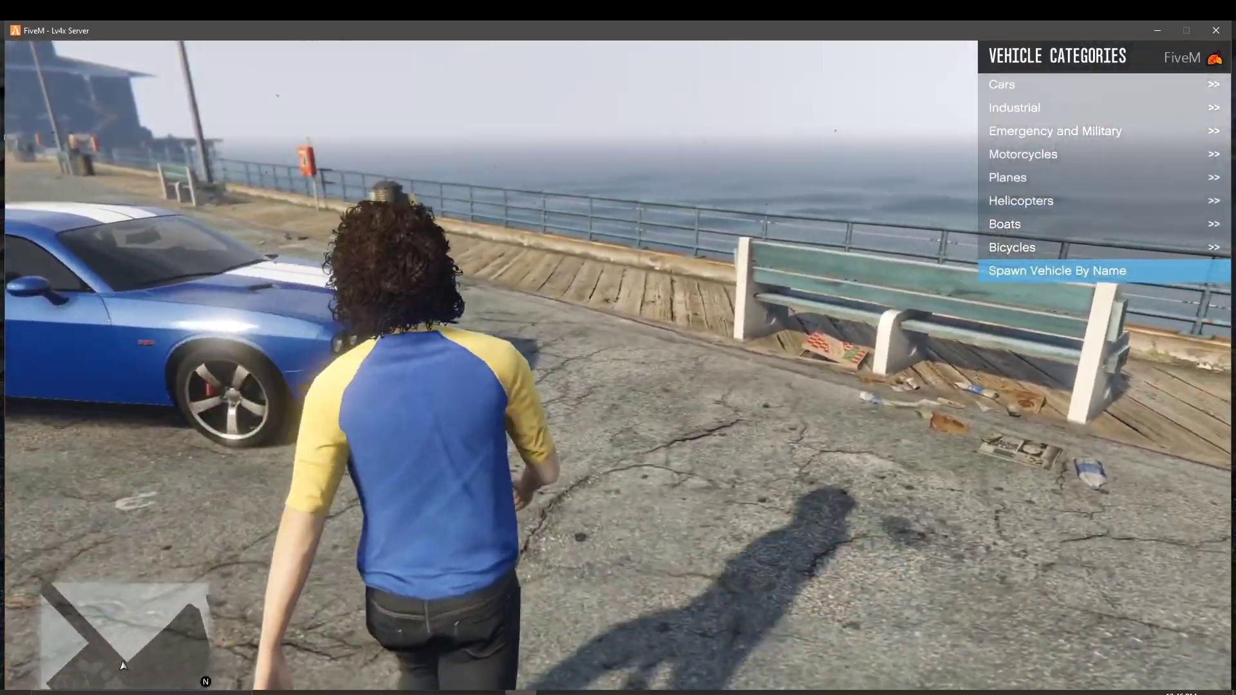
key("w")
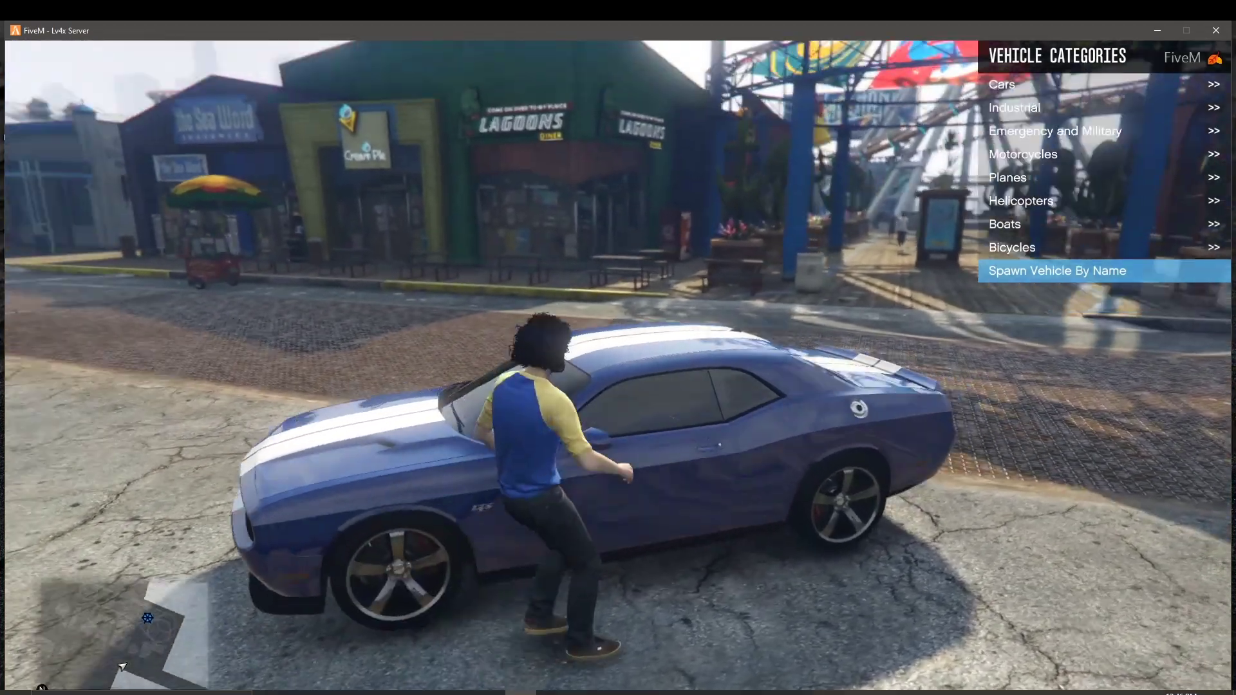
key("f")
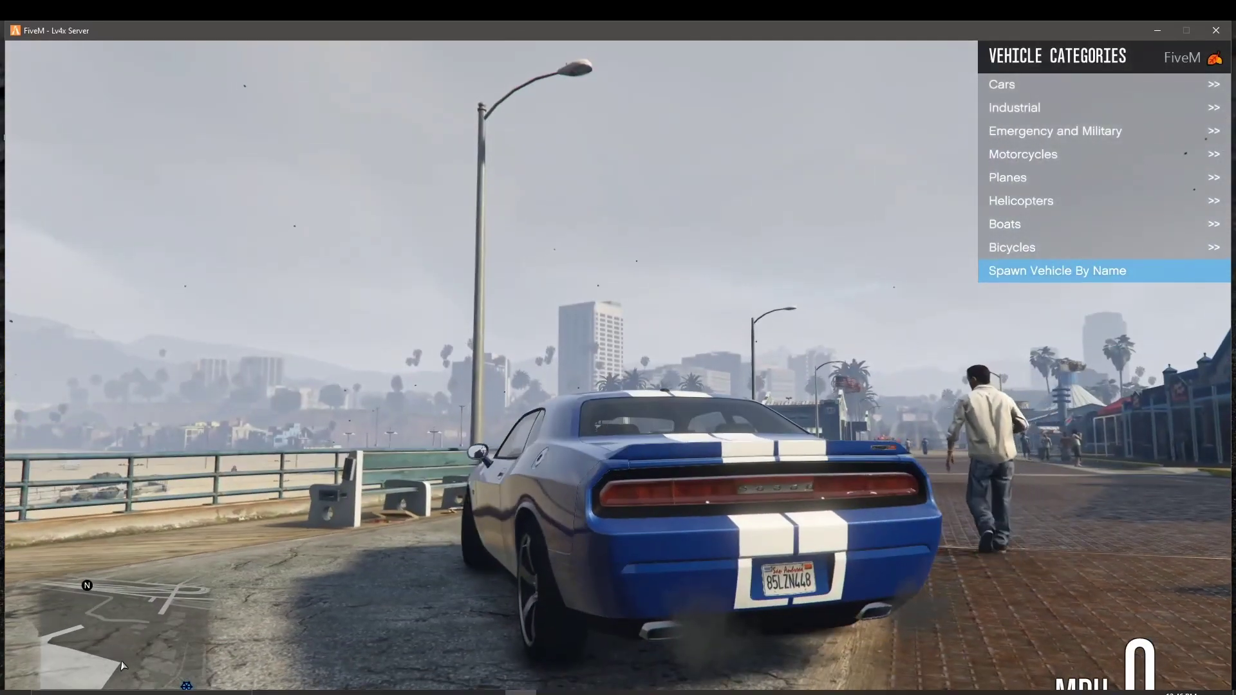
Step: Drive the Challenger along the boardwalk and seafront past 100 MPH, then brake on the bridge
key("d")
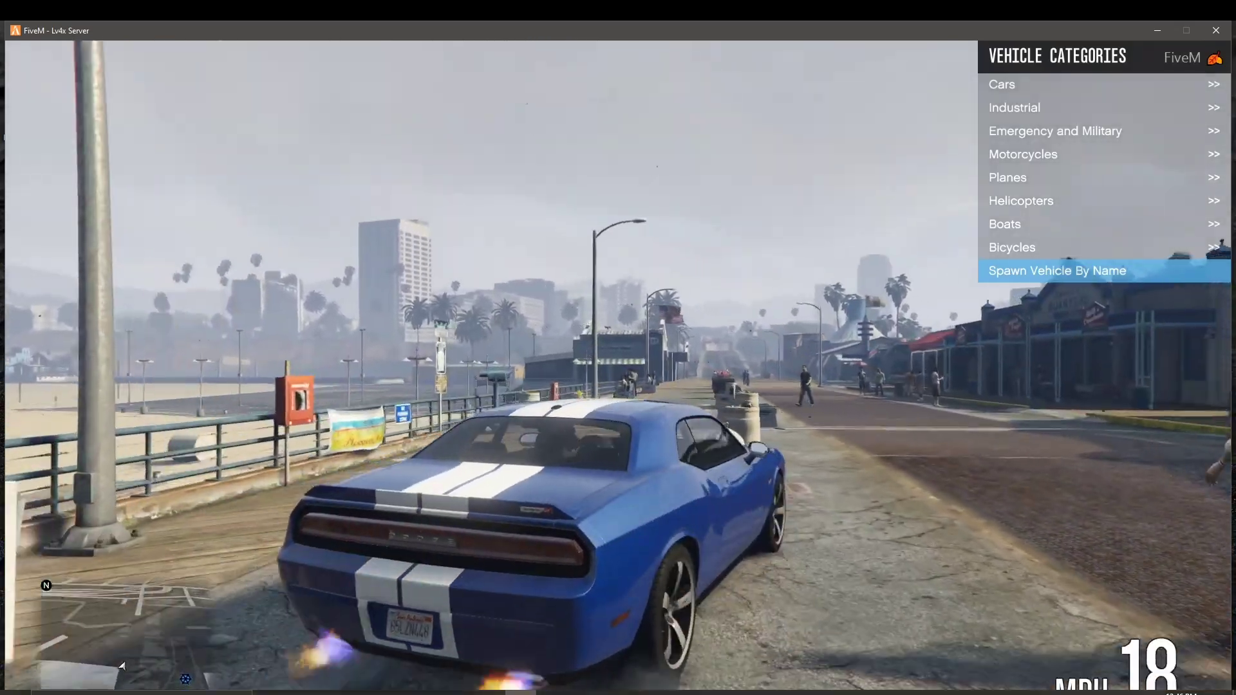
key("w")
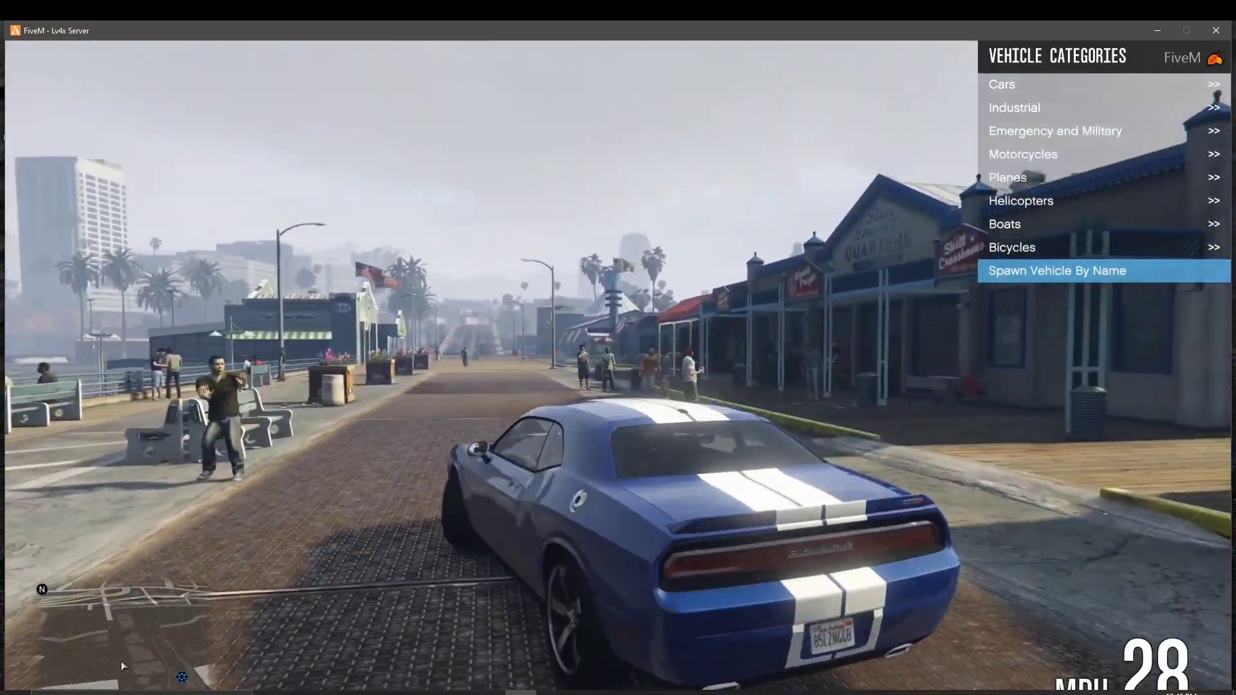
key("w")
key("d")
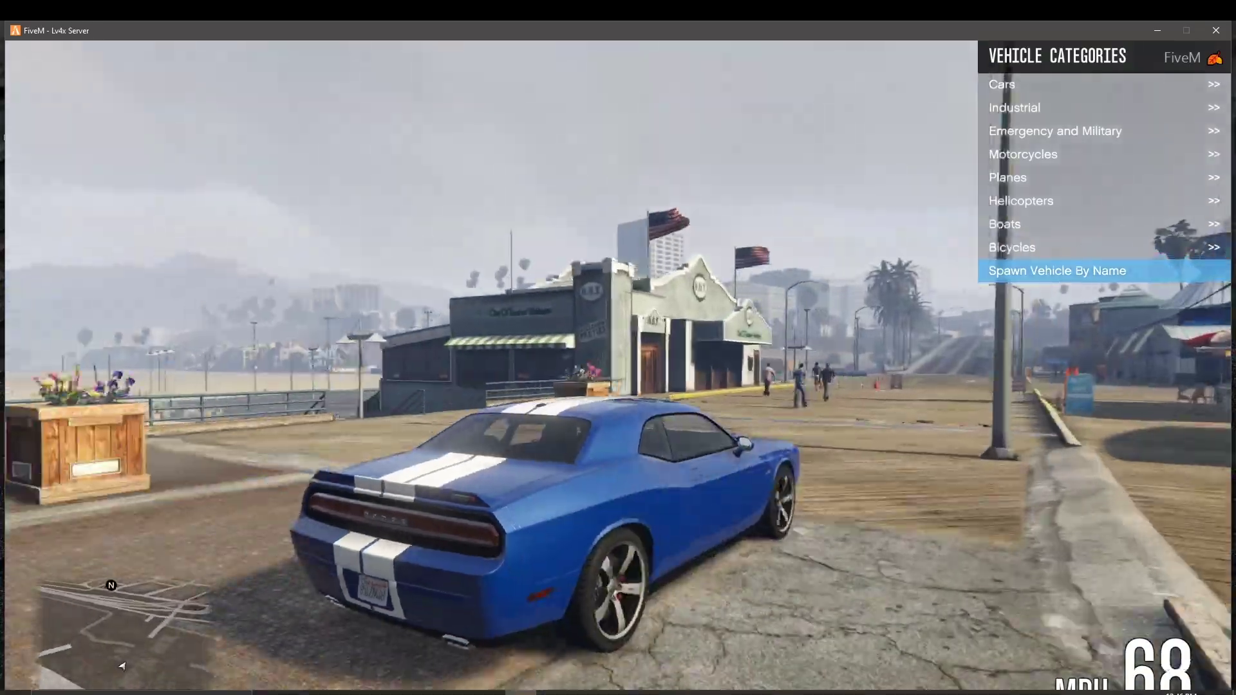
key("w")
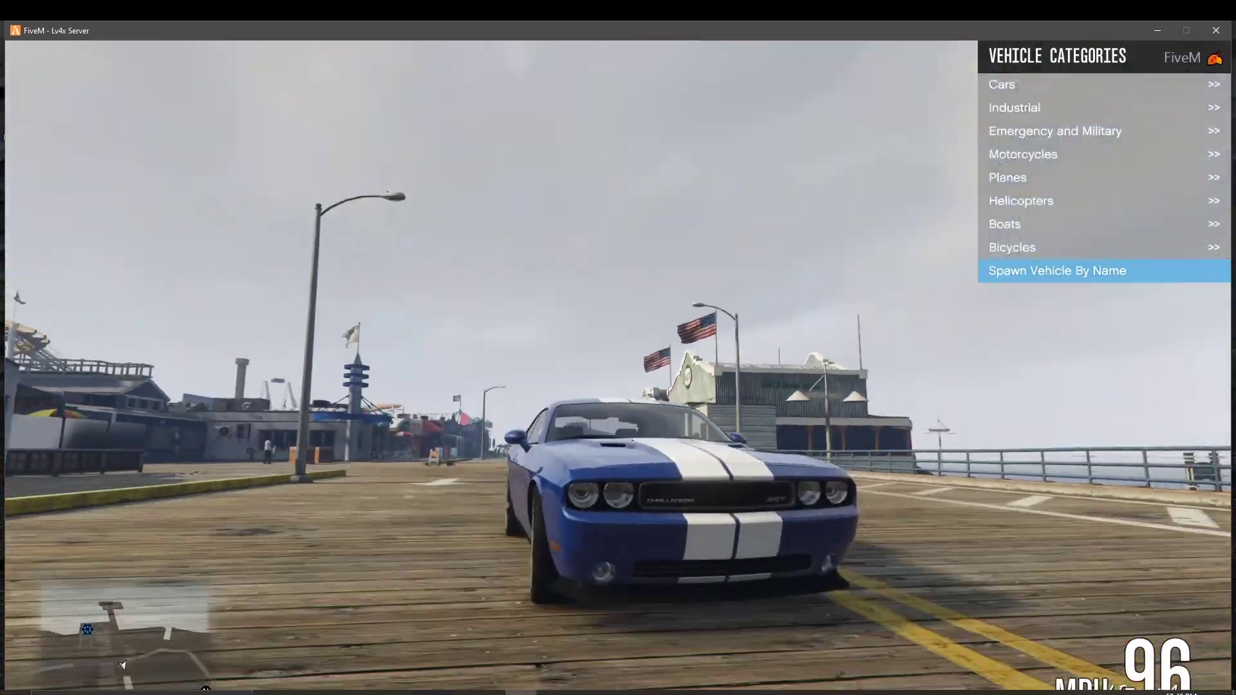
key("w")
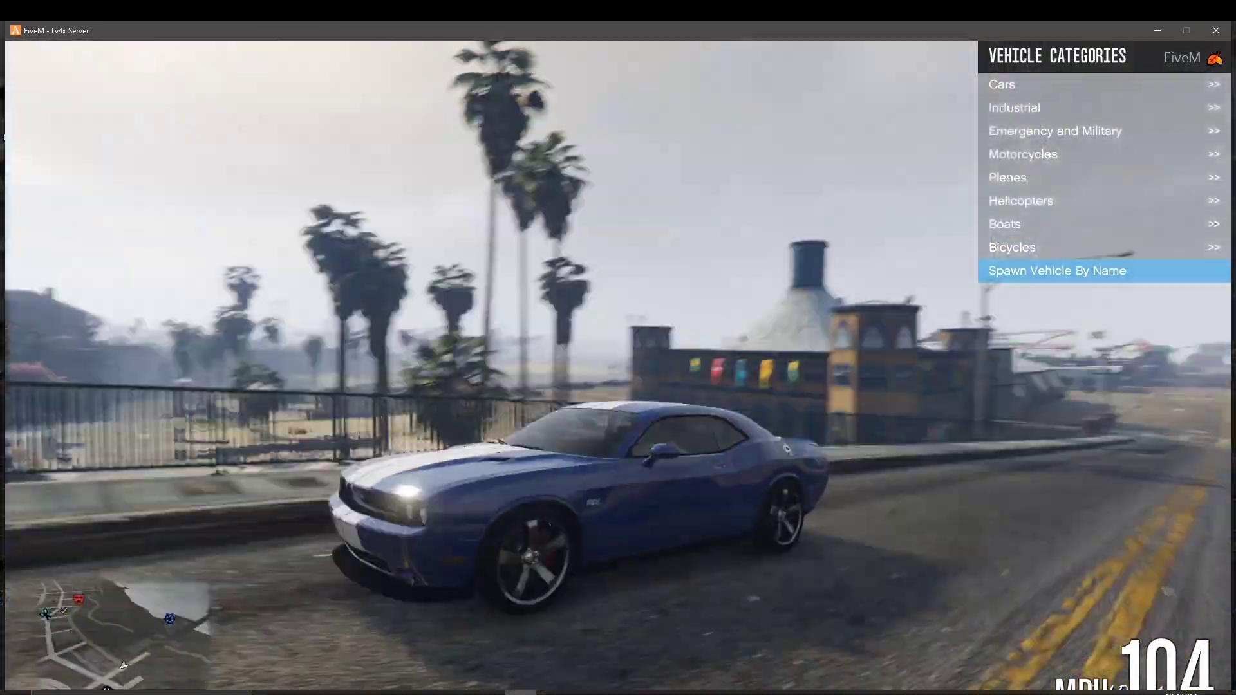
key("w")
key("s")
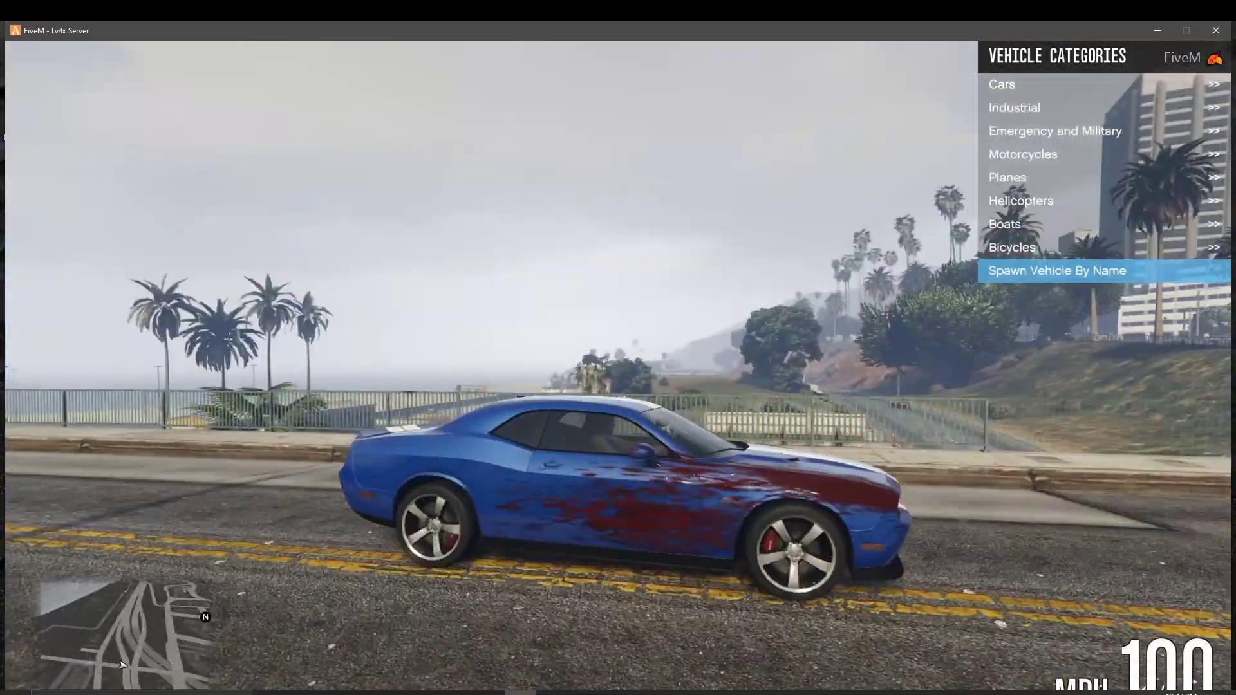
key("s")
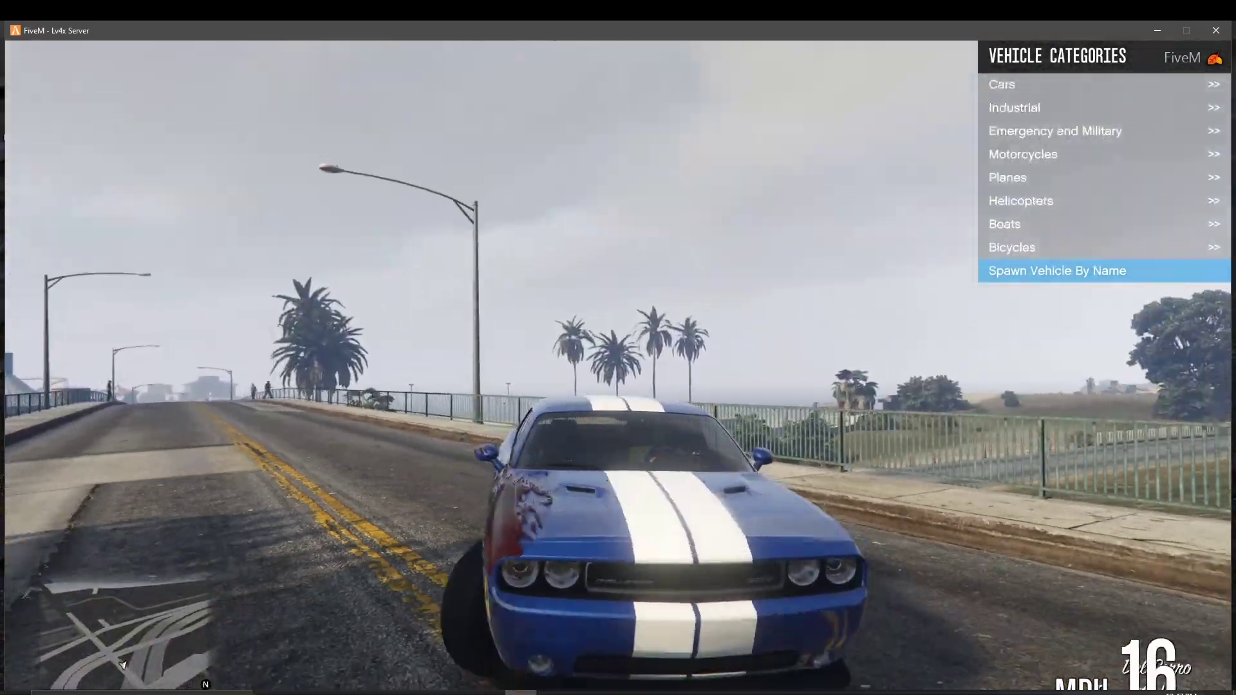
Step: Do a burnout, speed across the bridge, and swing hard left onto the wooden pier
key("w")
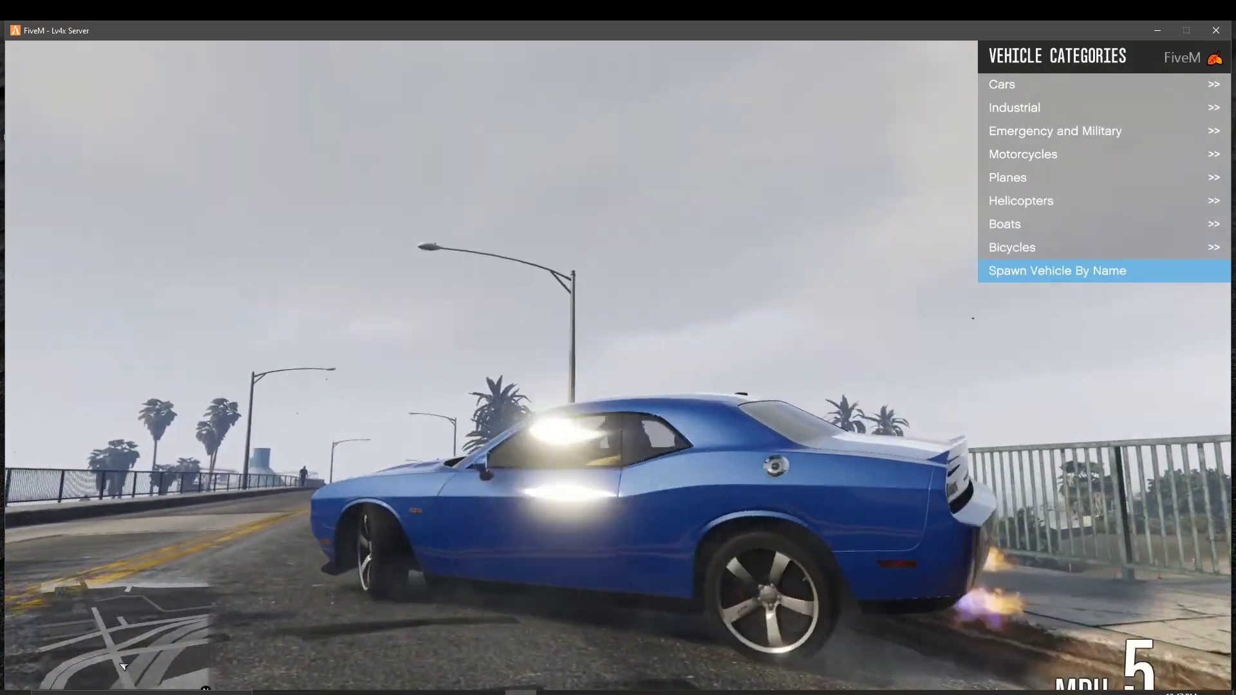
key("w")
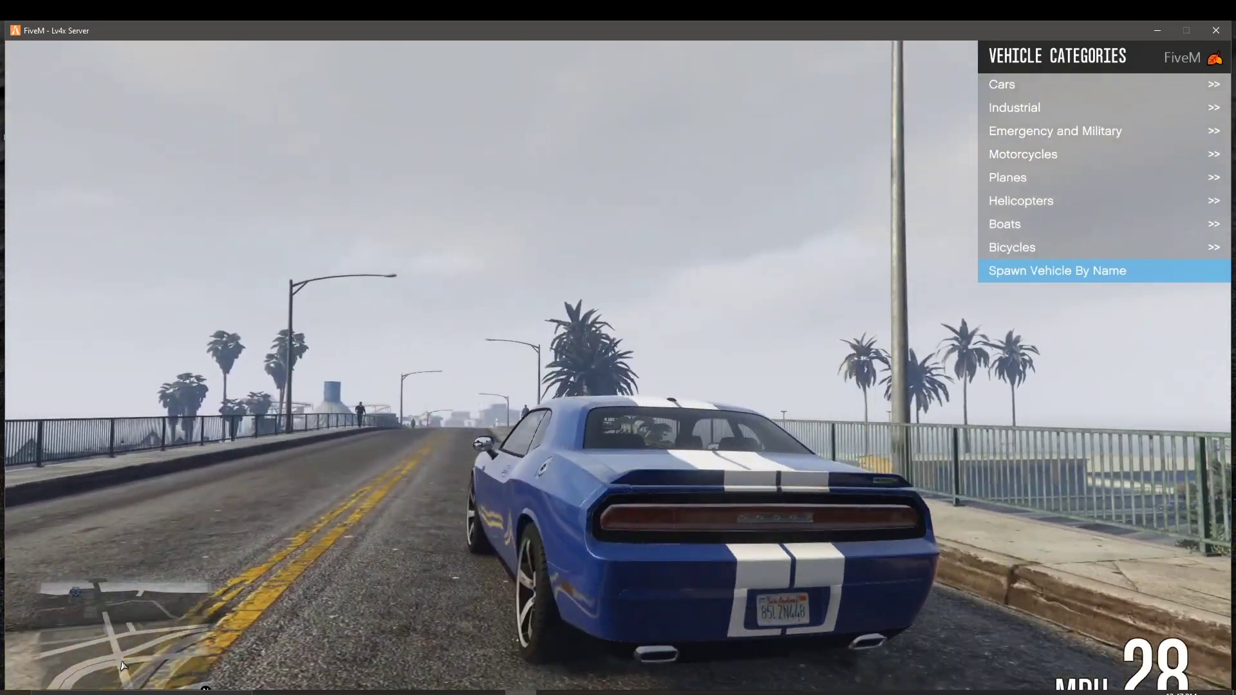
key("w")
key("w")
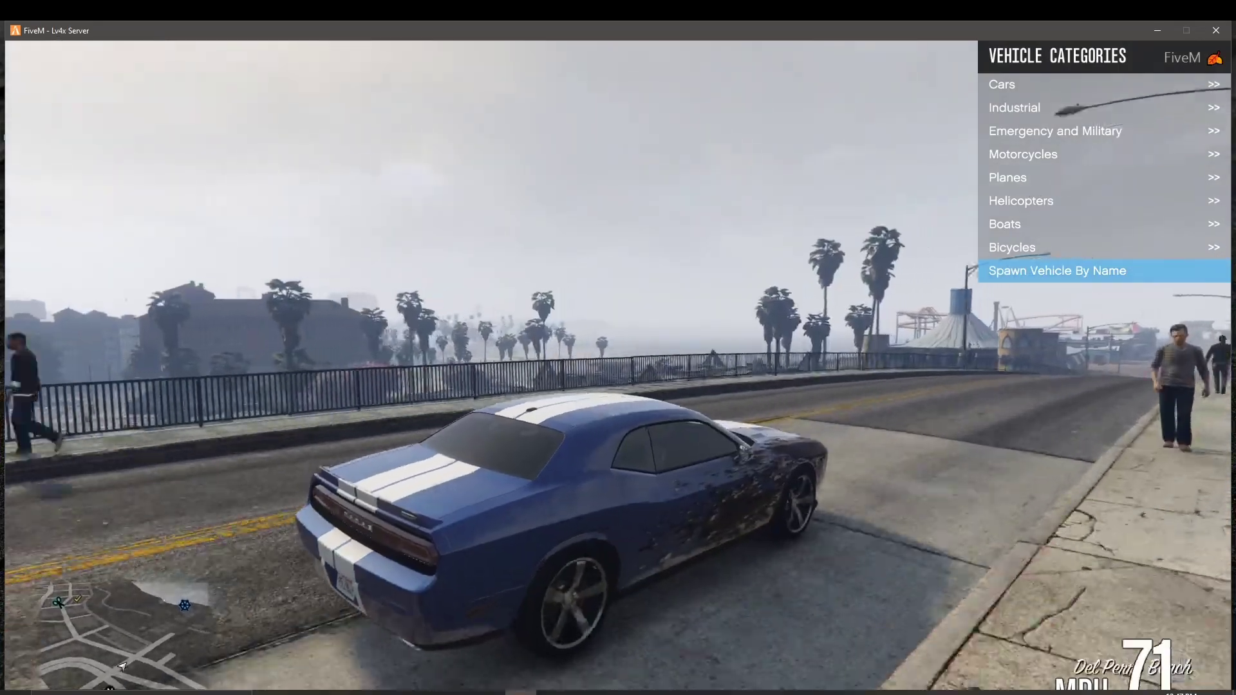
key("w")
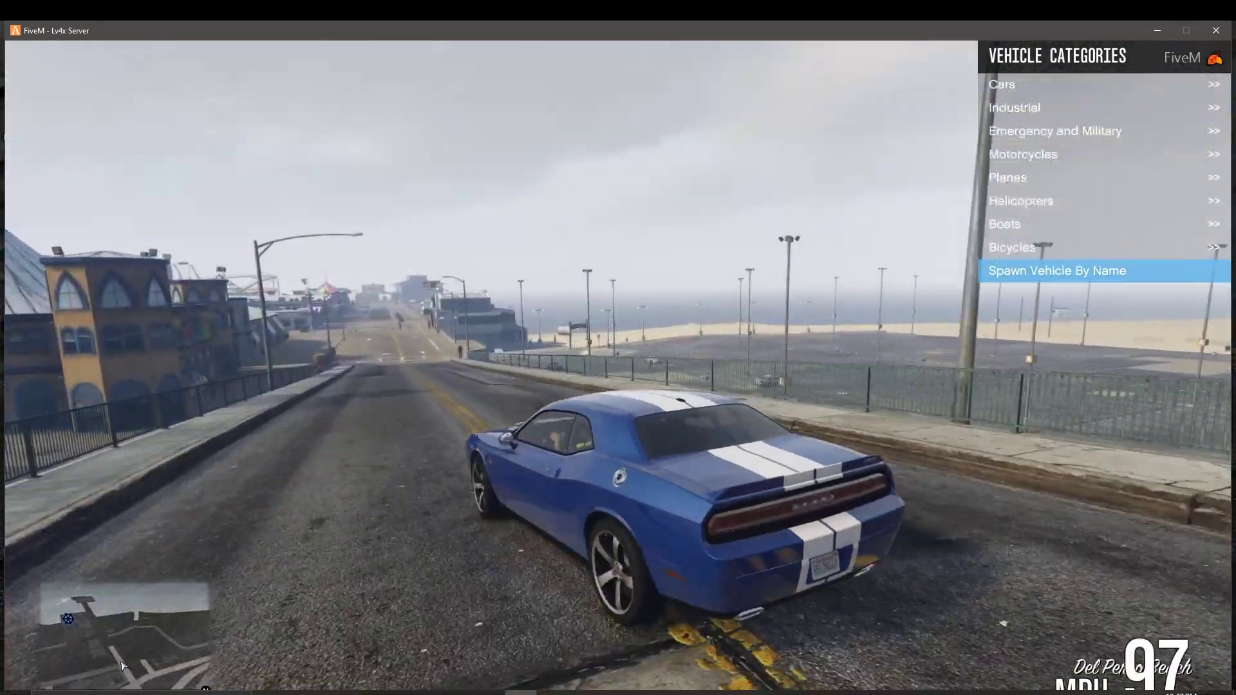
key("s")
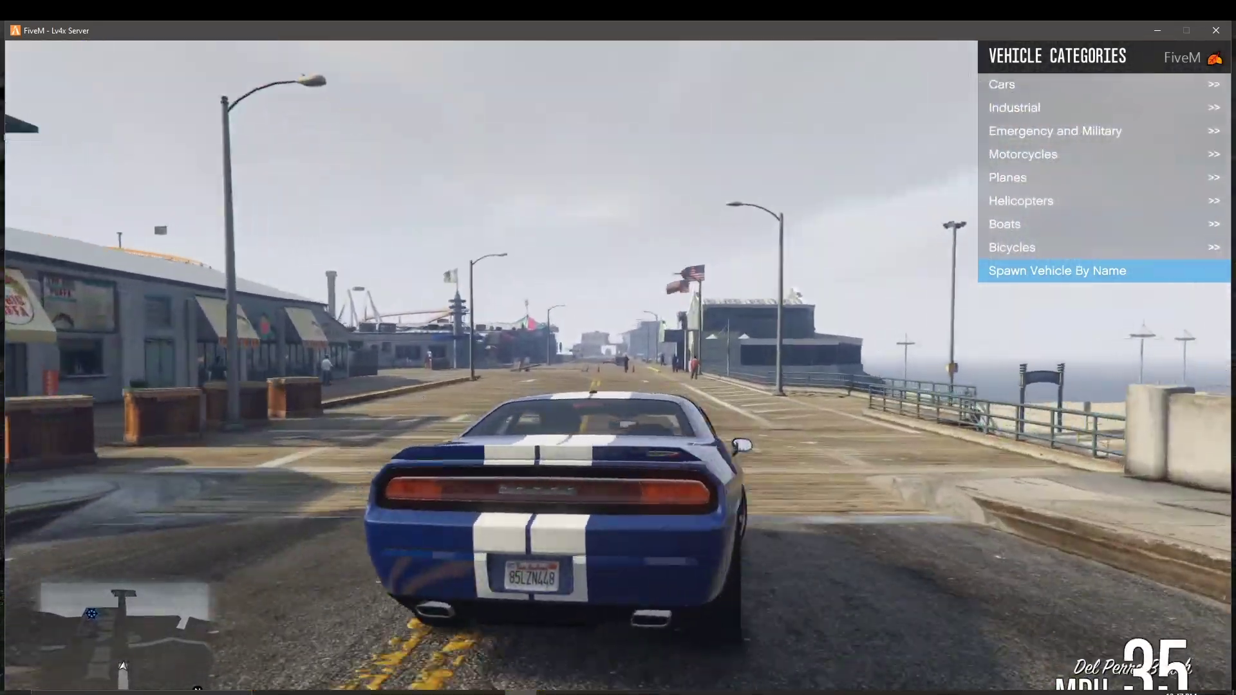
key("w")
key("w")
key("a")
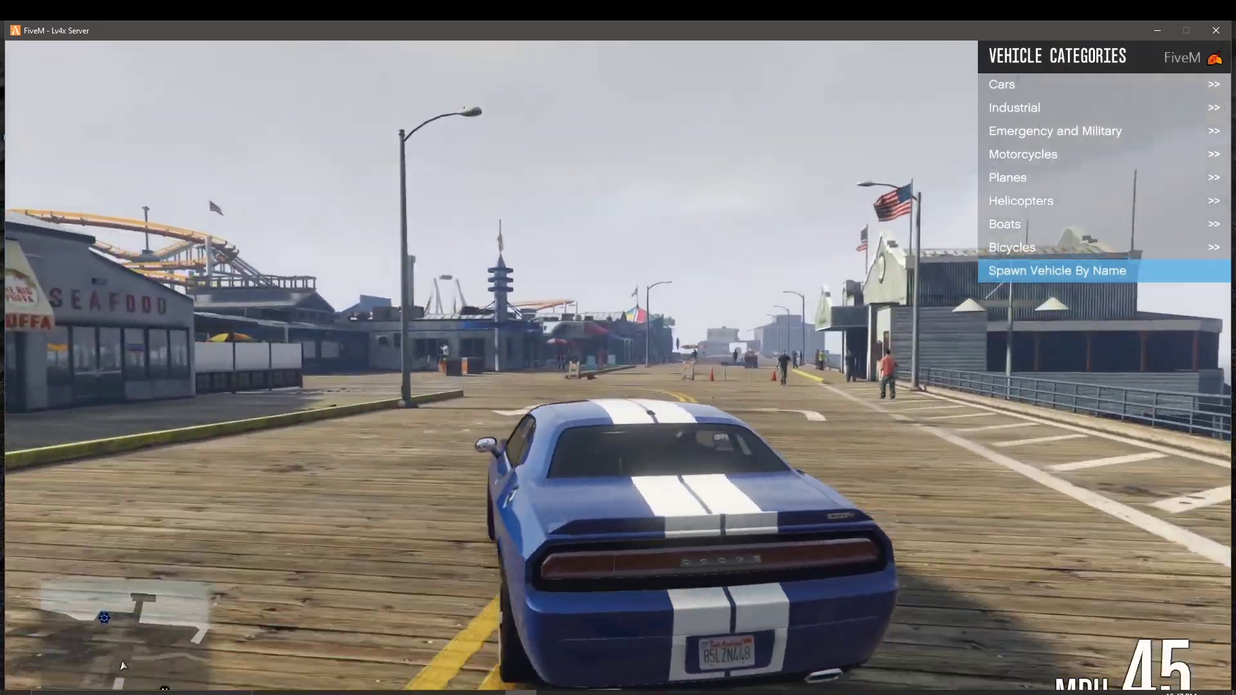
key("s")
key("a")
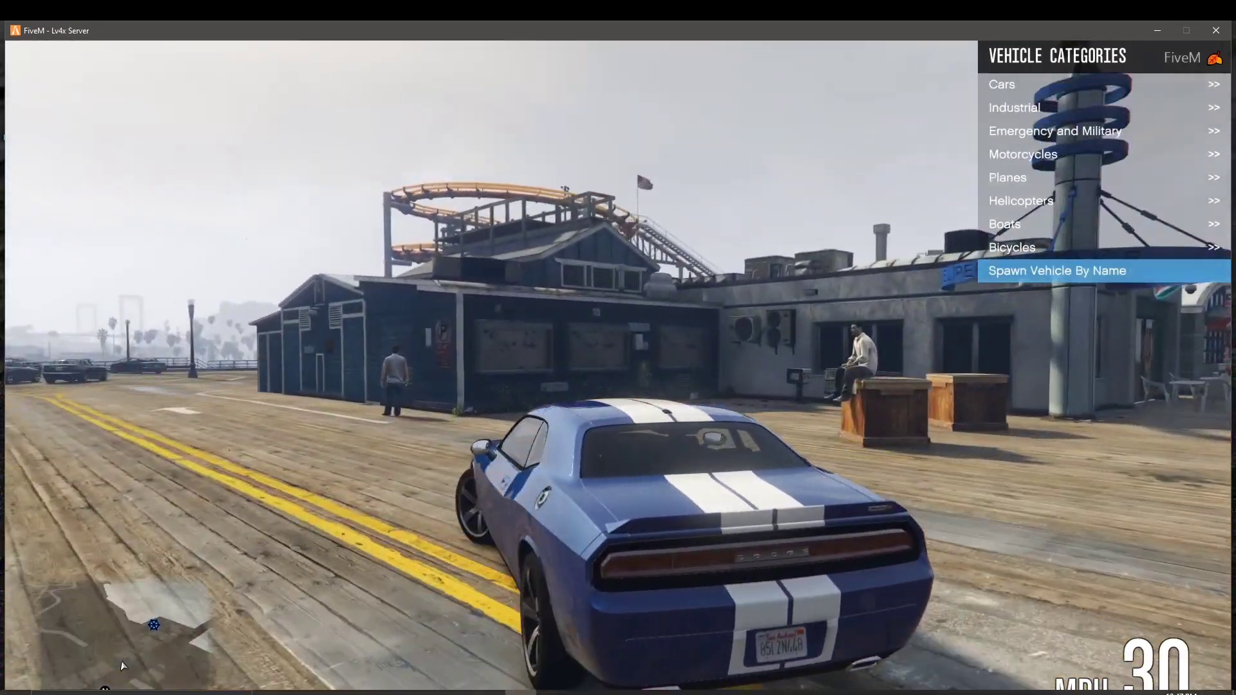
key("w")
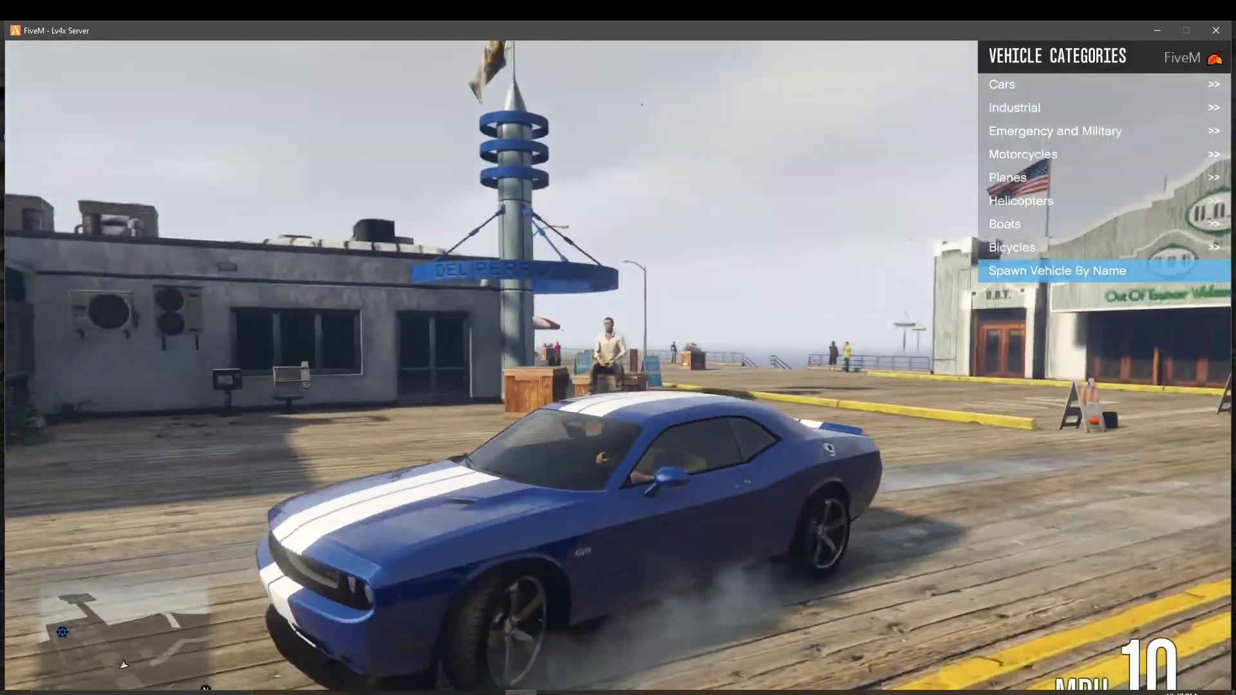
Step: Slide the Challenger sideways, then speed toward the city across the bridge and slow before the pier arch
key("s")
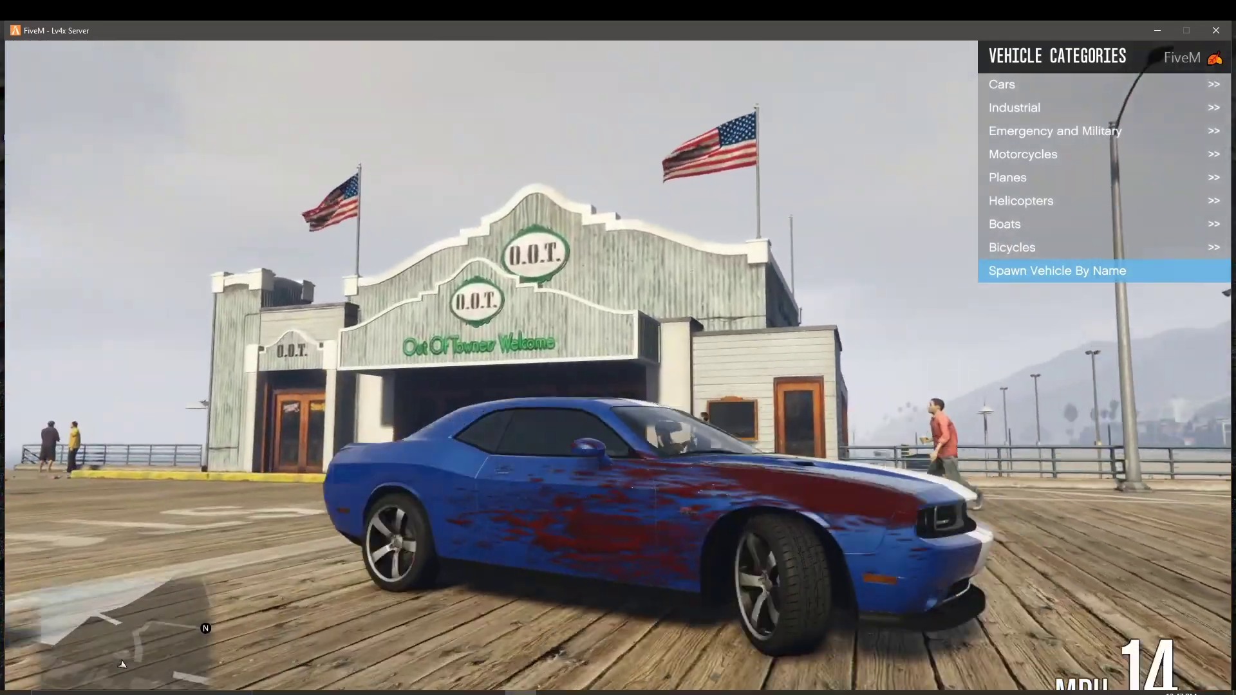
key("w")
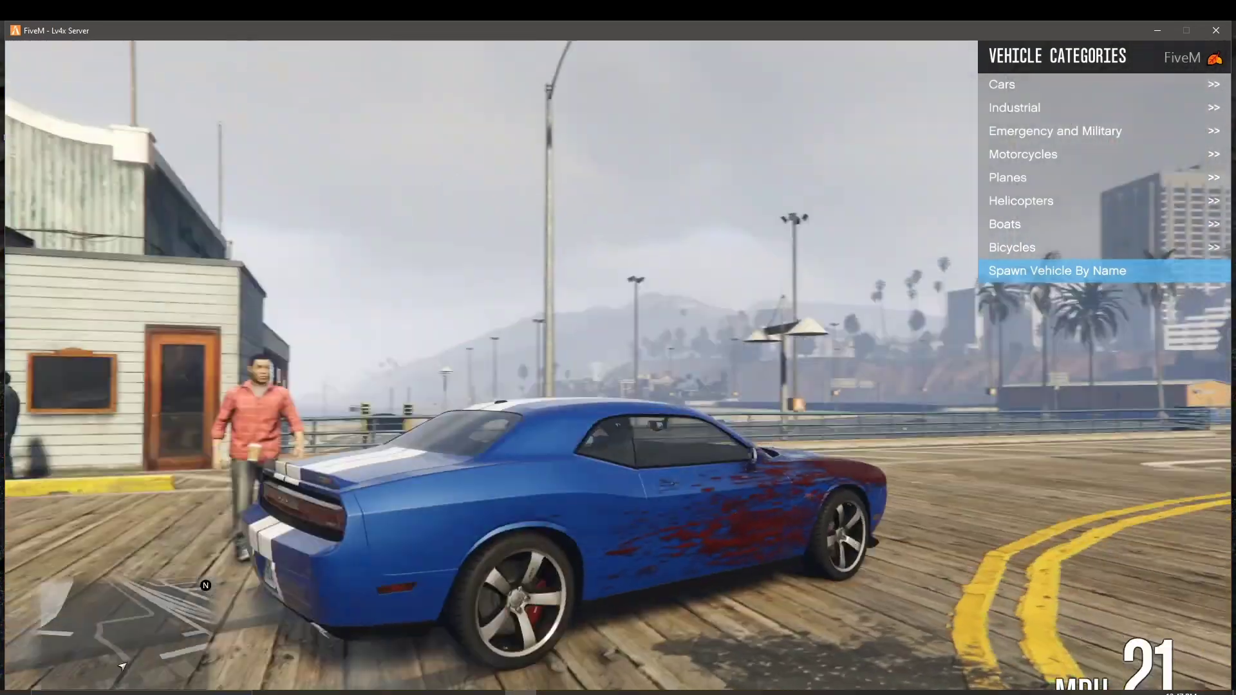
key("w")
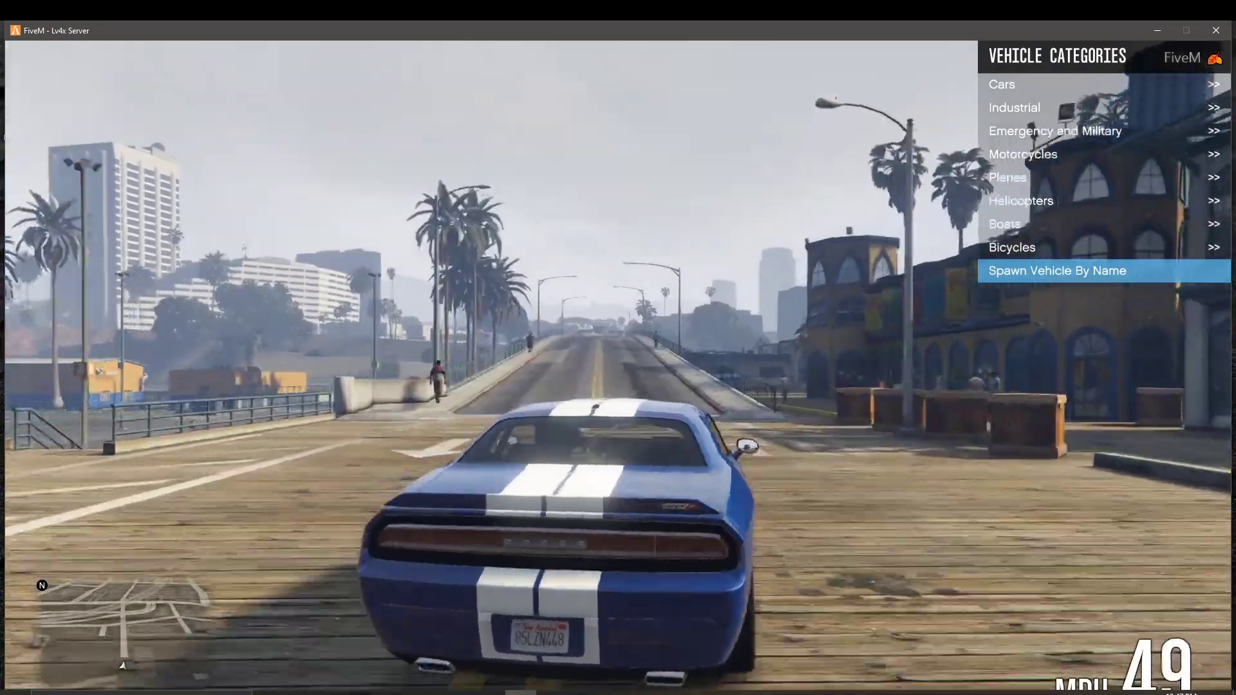
key("w")
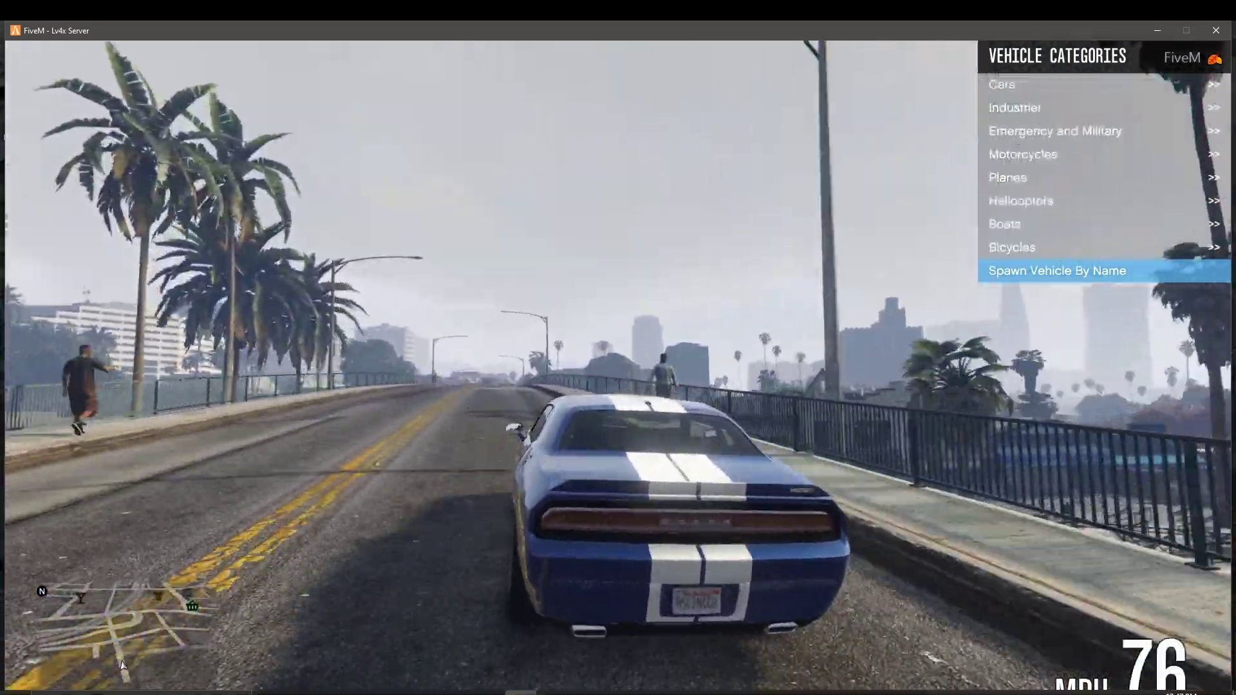
key("w")
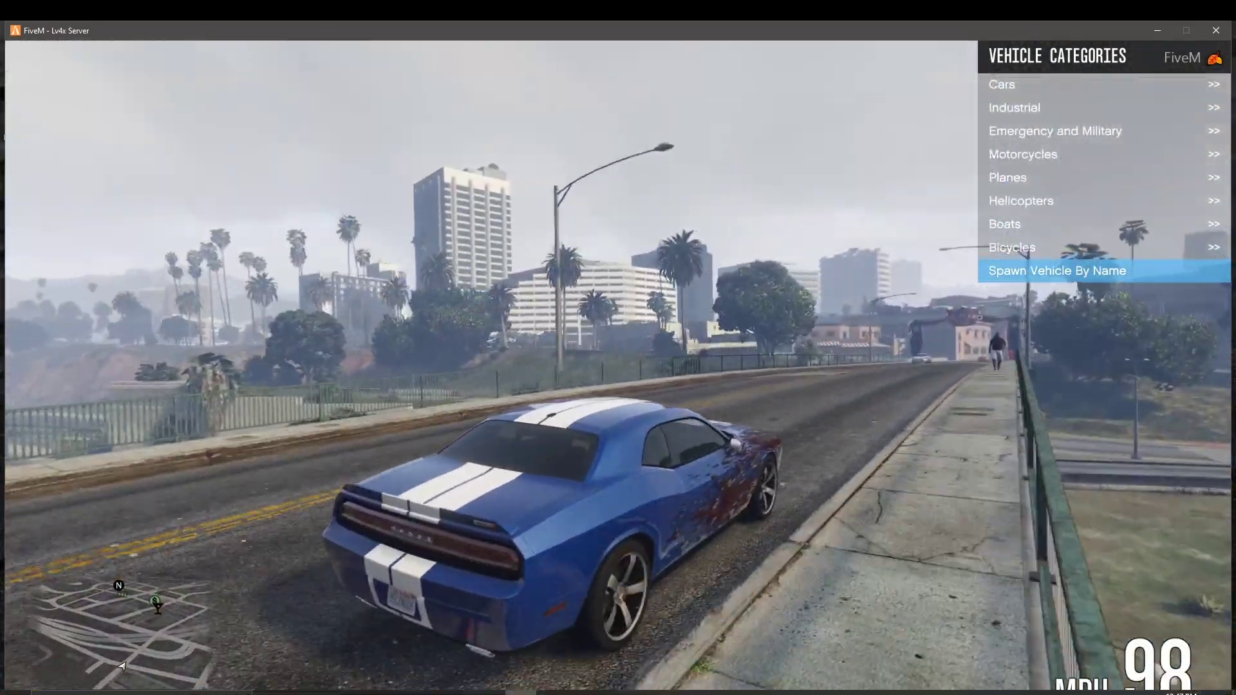
key("w")
key("s")
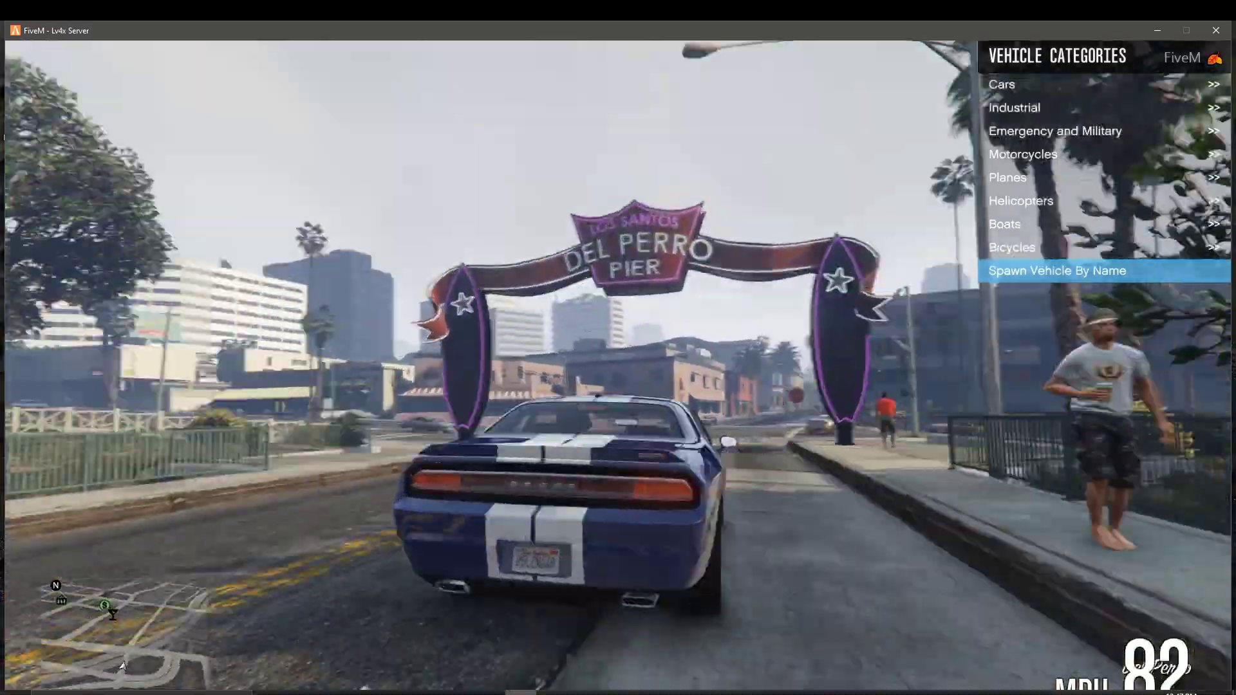
Step: Swerve onto the sidewalk and back, swing left through the intersection, then brake and straighten
key("w")
key("d")
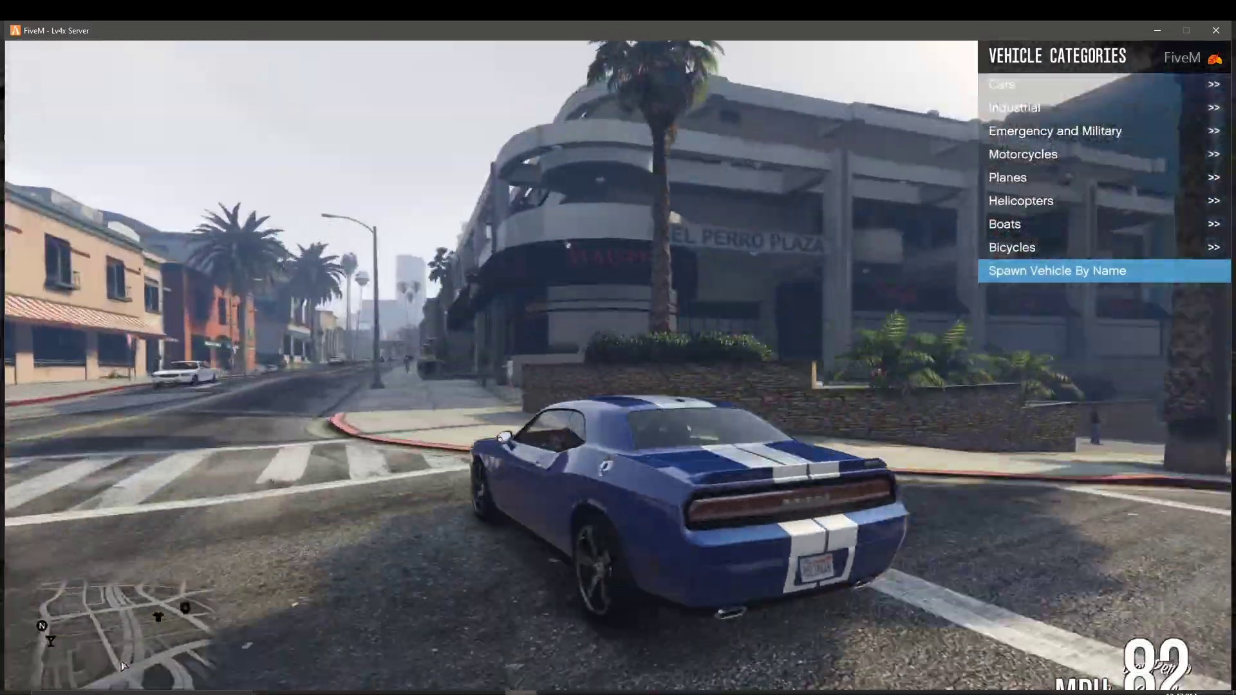
key("s")
key("a")
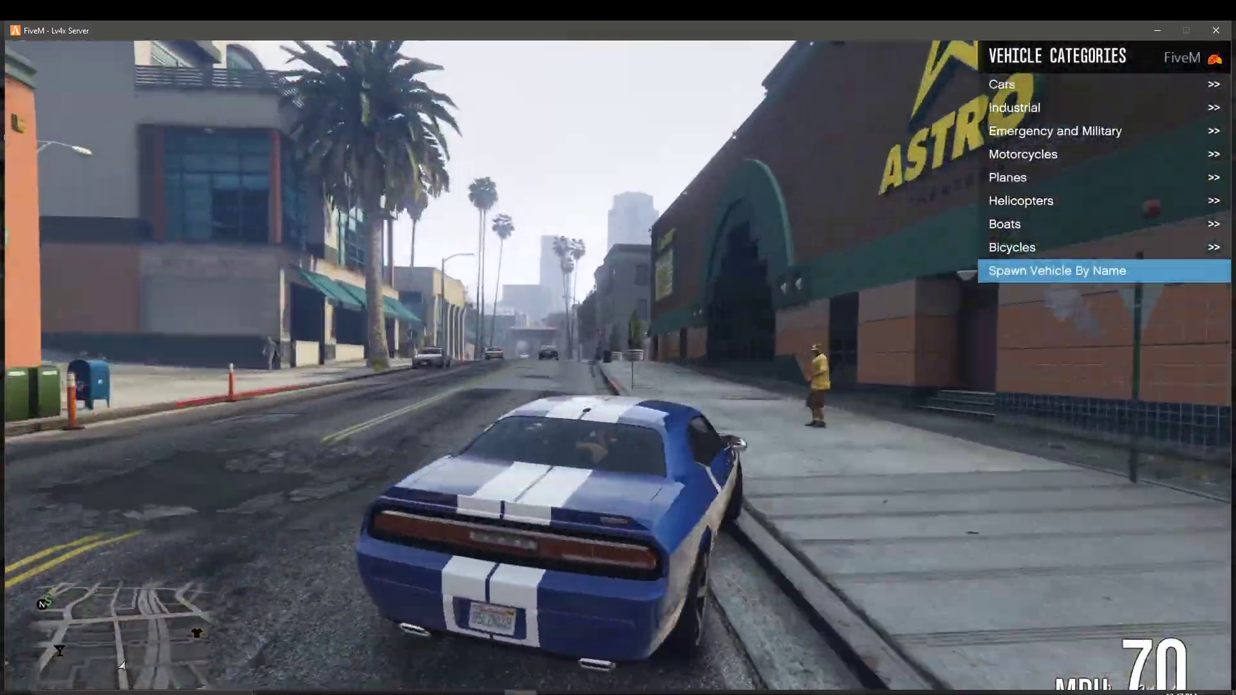
key("w")
key("a")
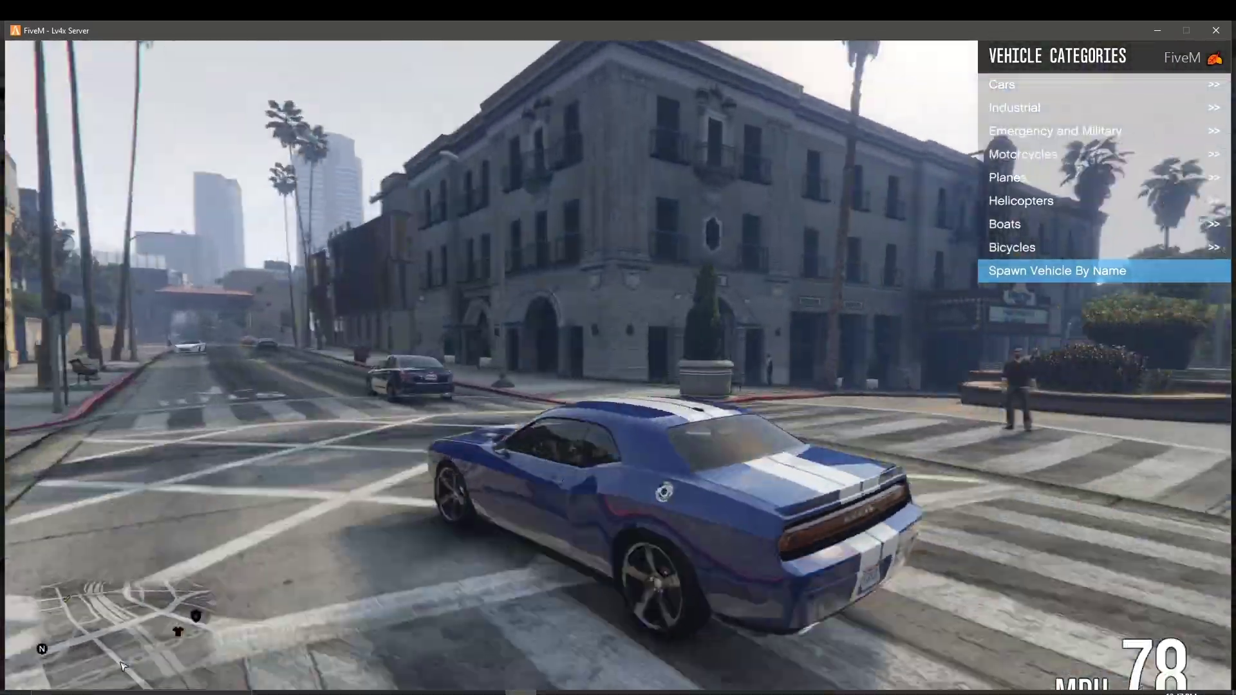
key("w")
key("s")
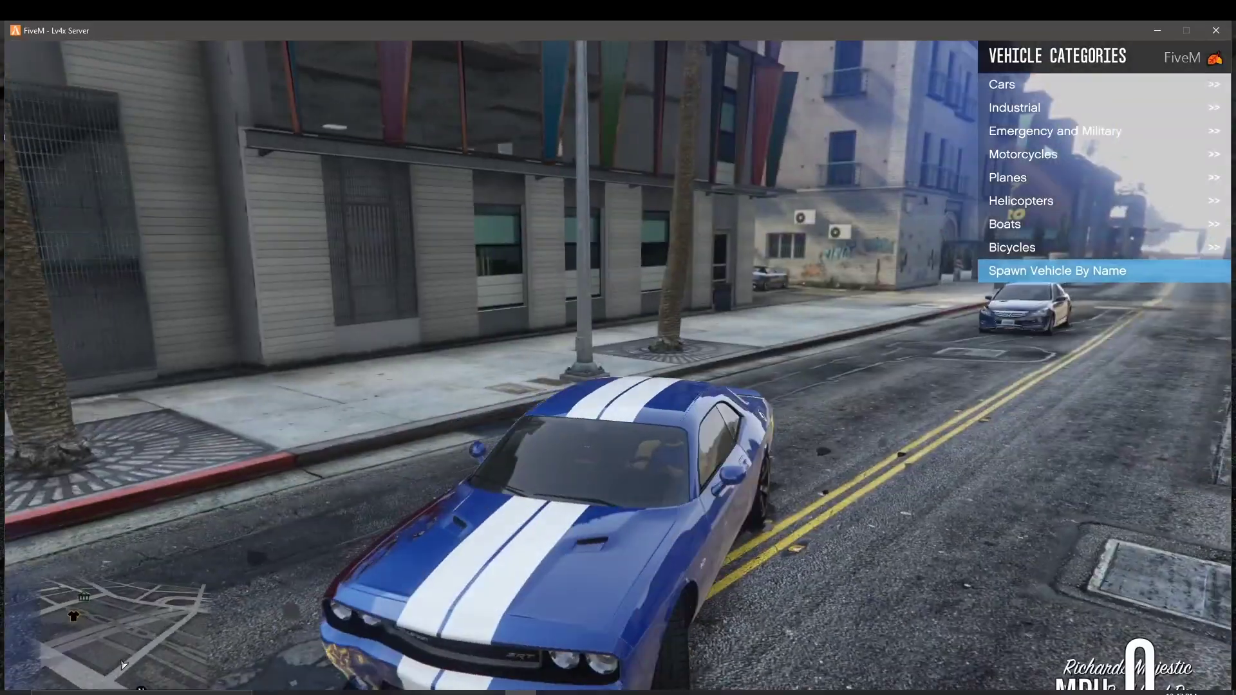
Step: Drive from the studio gate onto the street, turn right at the corner and slide left
key("w")
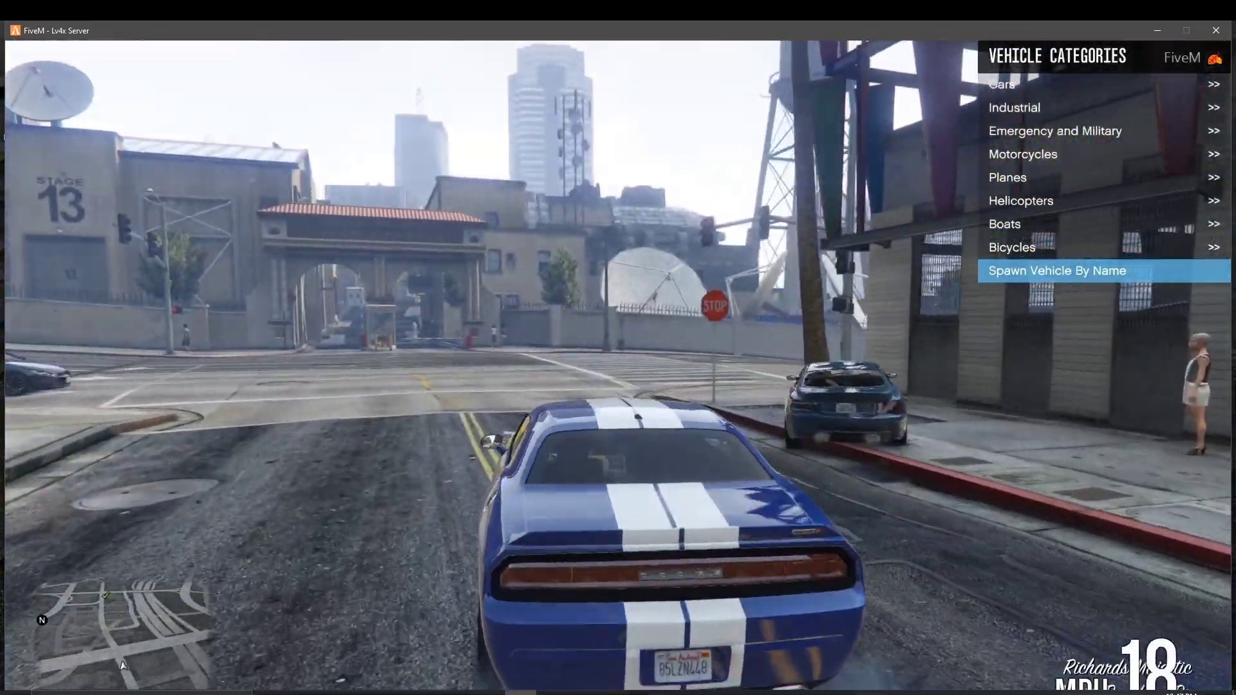
key("a")
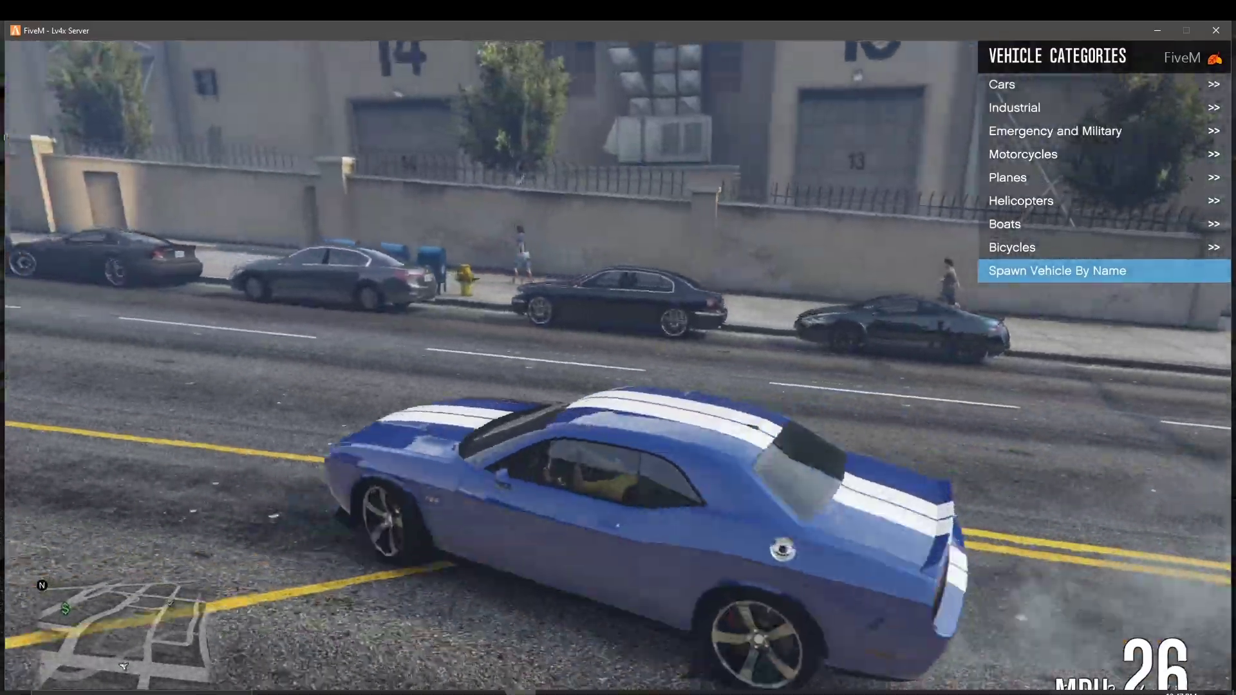
key("w")
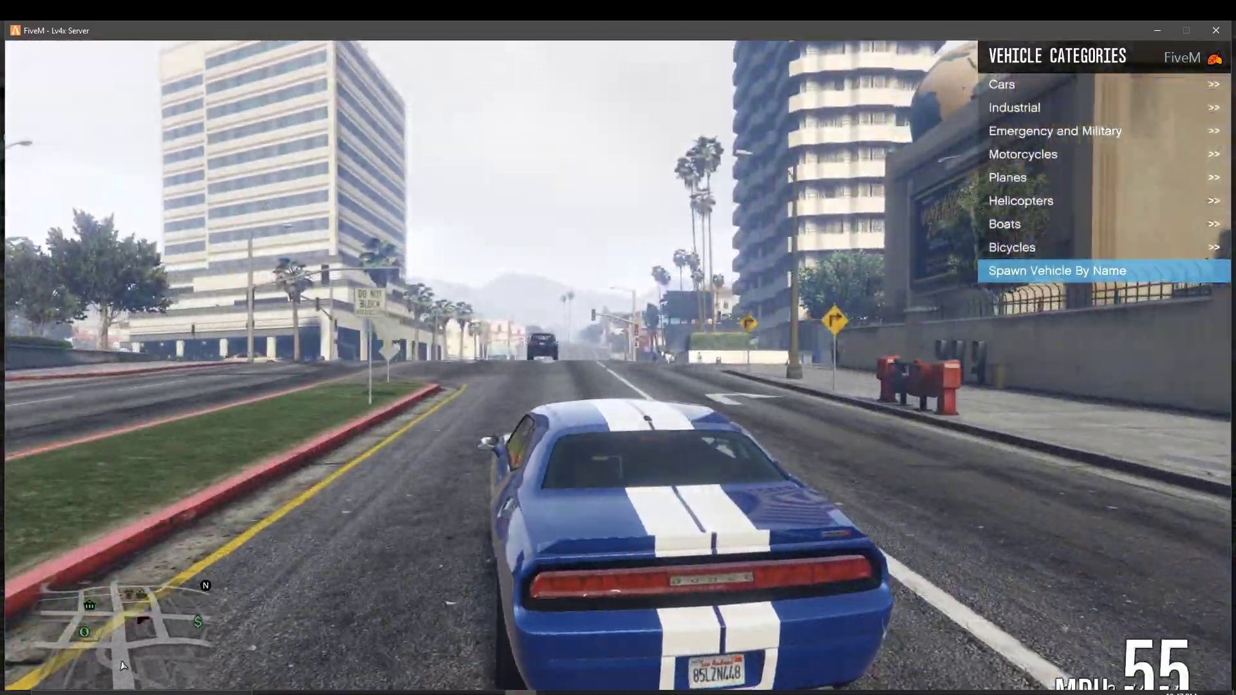
key("w")
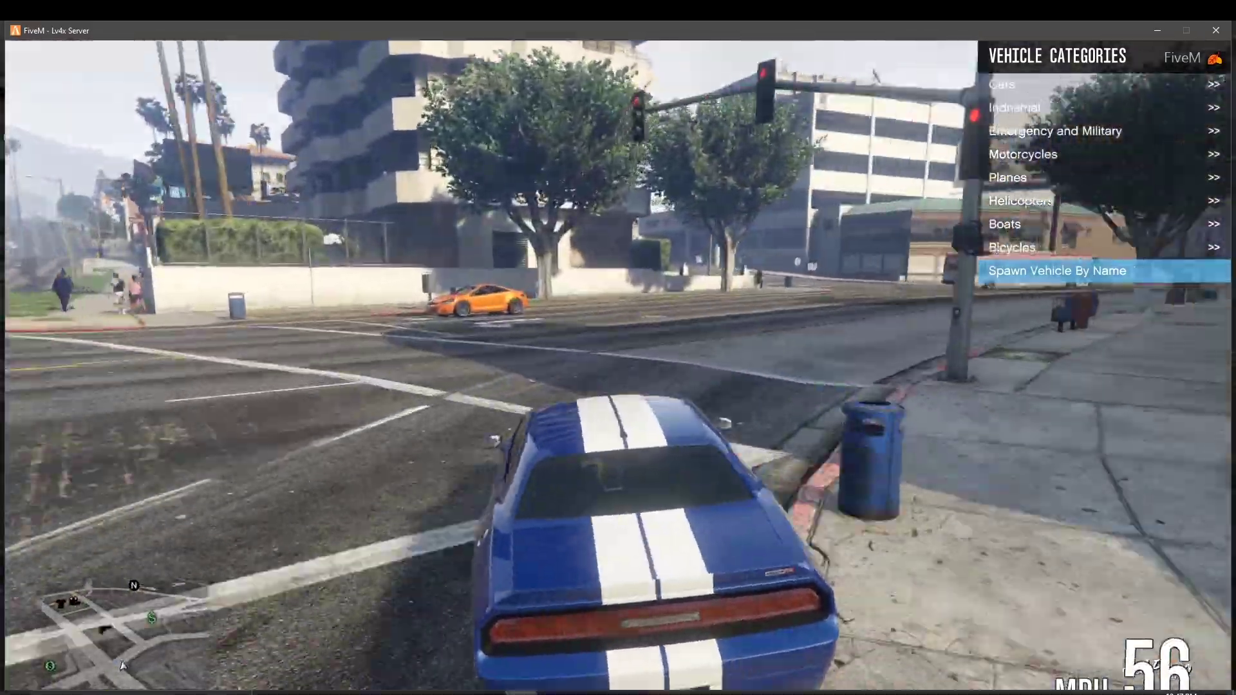
key("d")
key("a")
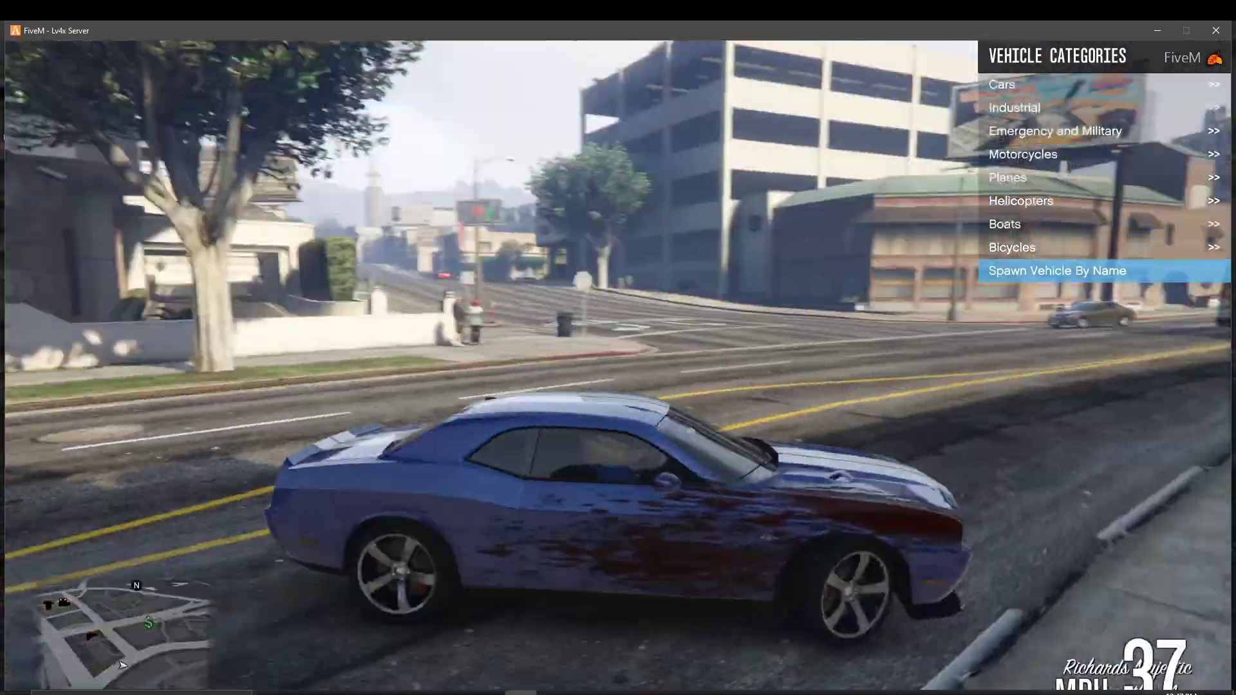
Step: Speed past the apartment building, reverse-turn through the intersection, then creep forward and slow down
key("w")
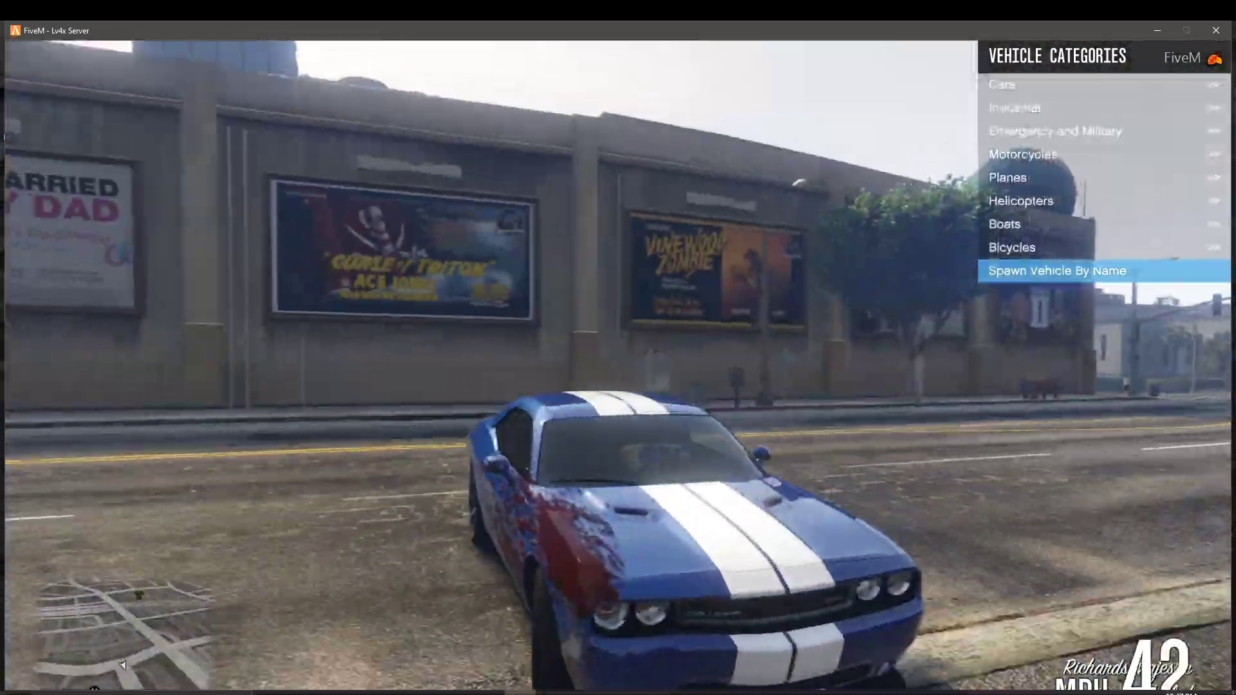
key("w")
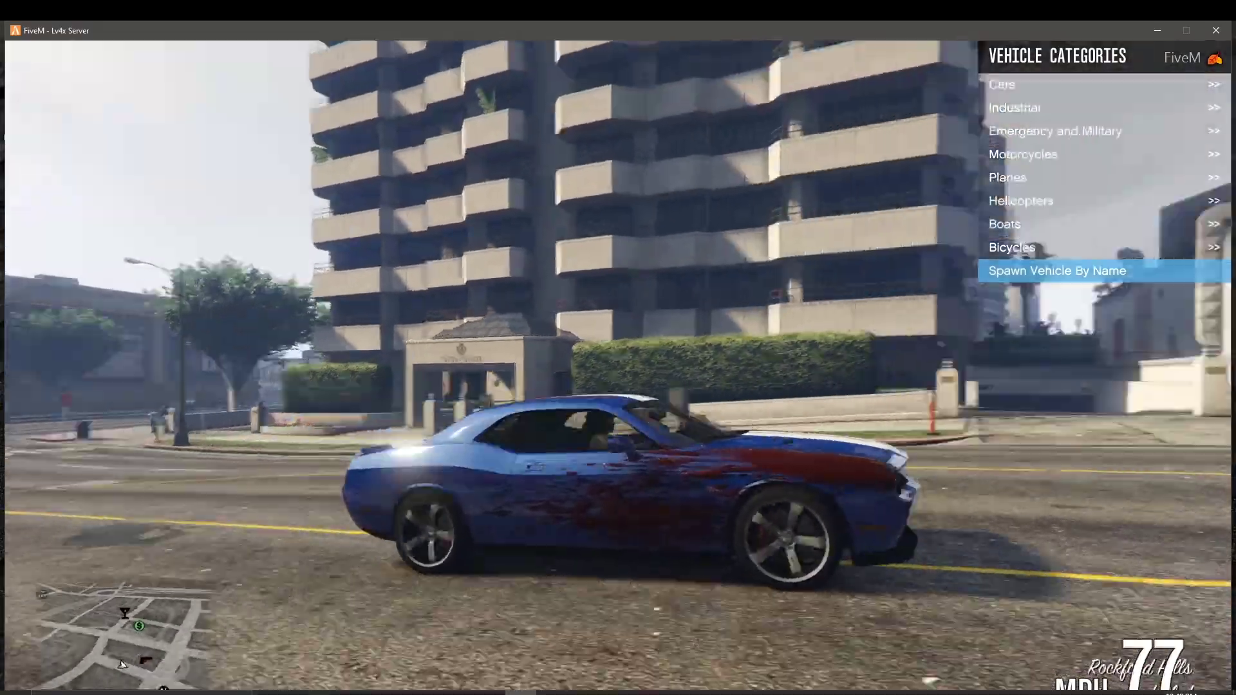
key("w")
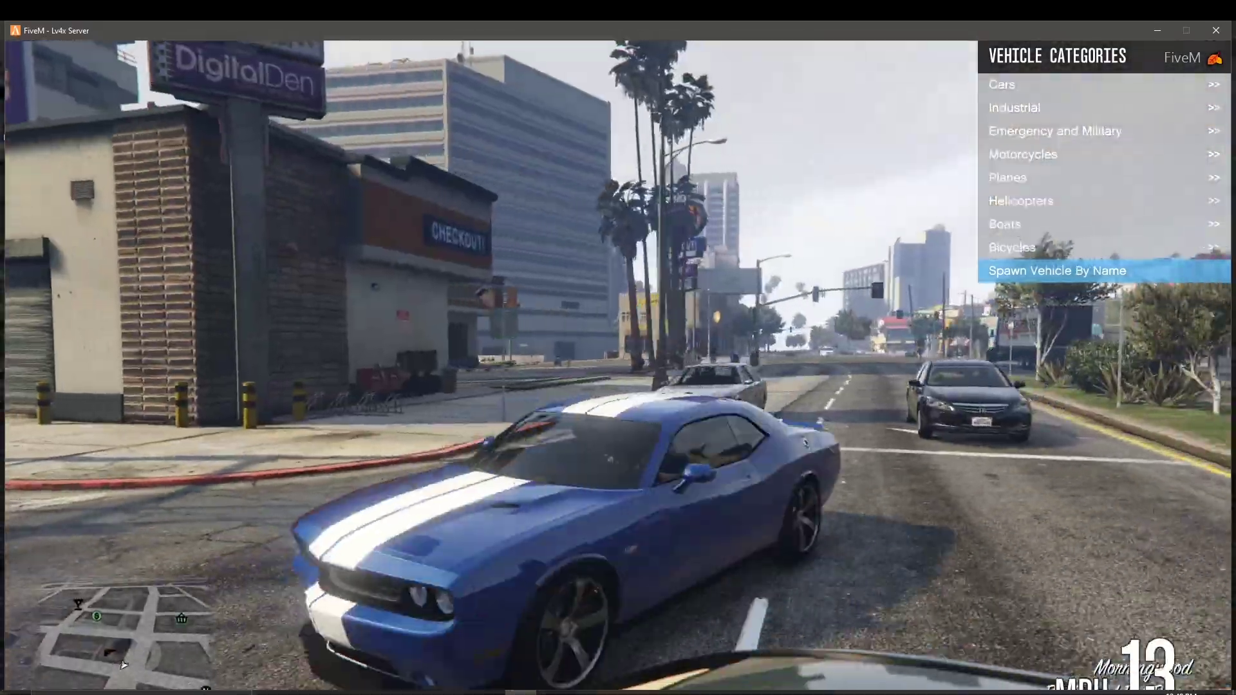
key("s")
key("d")
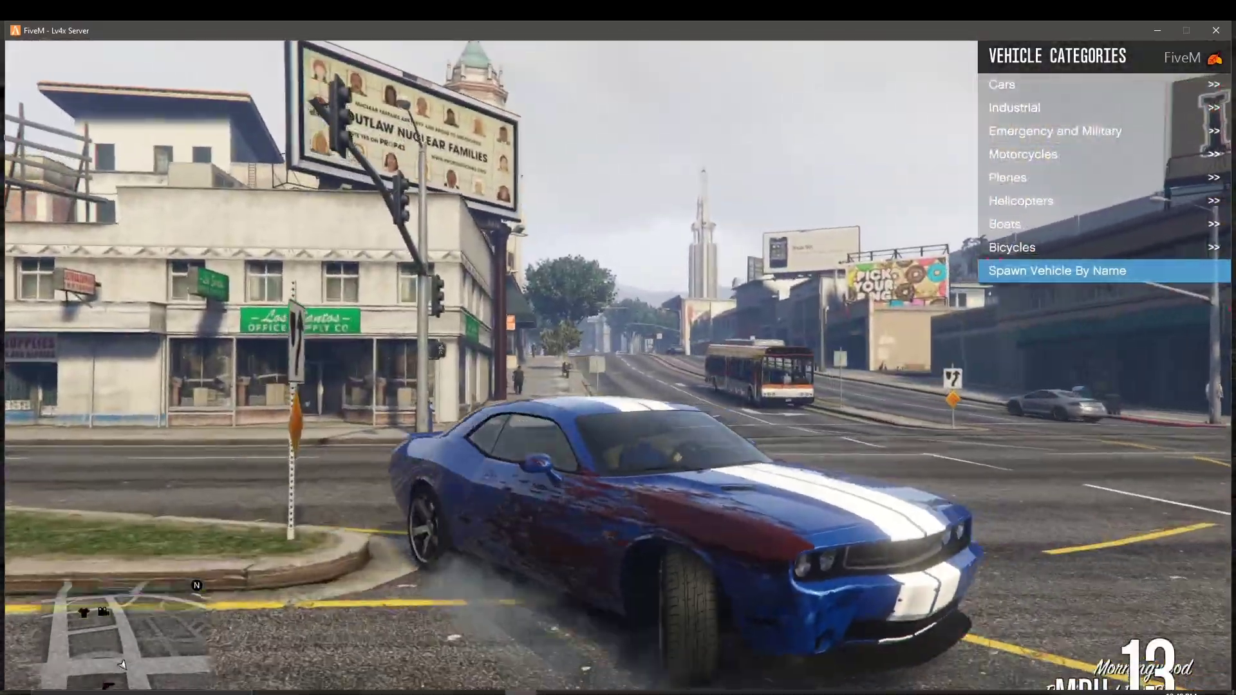
key("w")
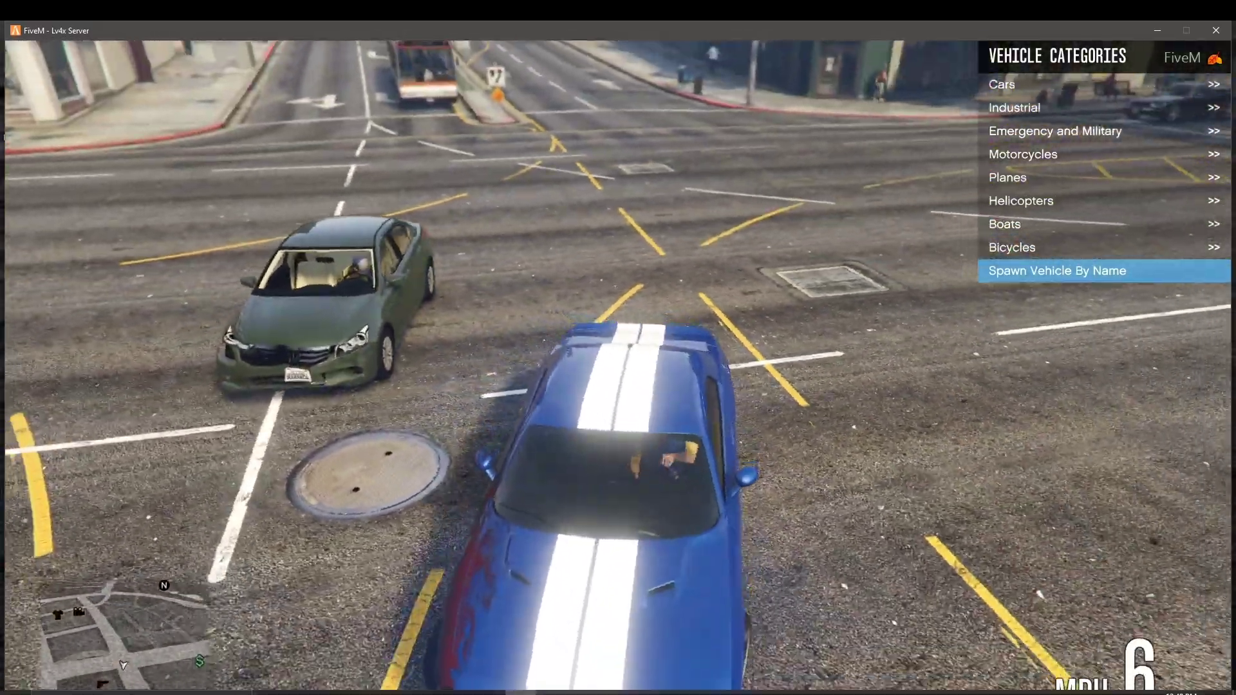
key("w")
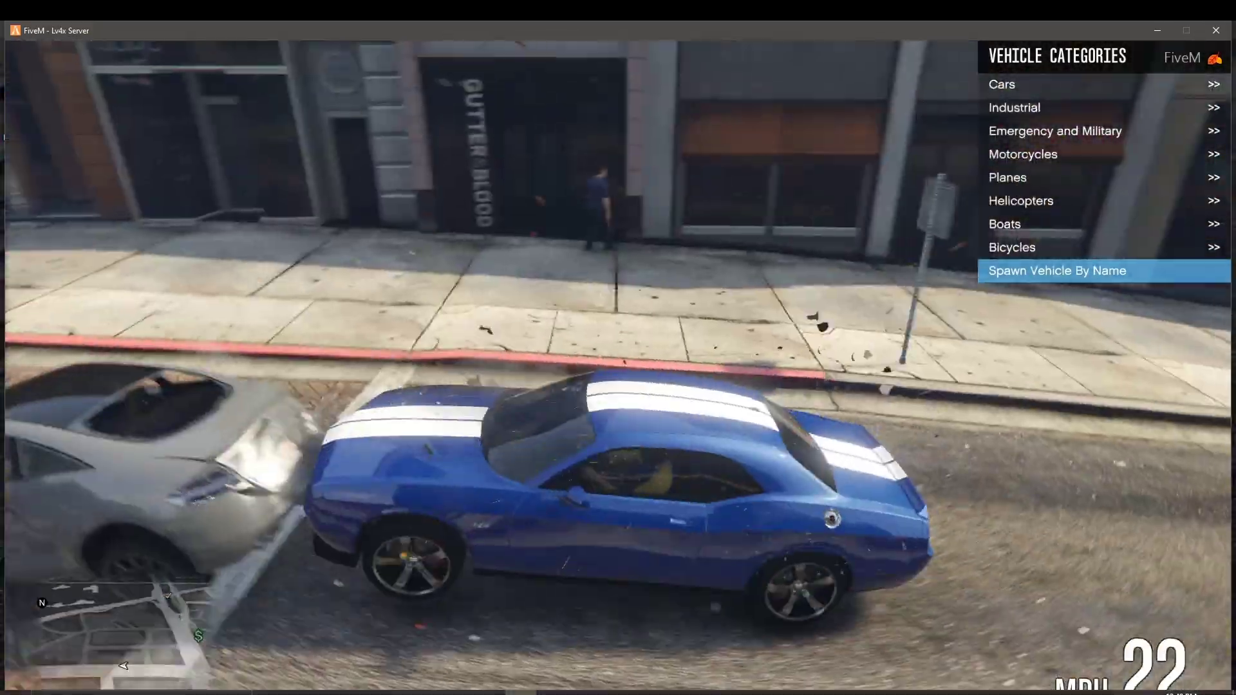
key("s")
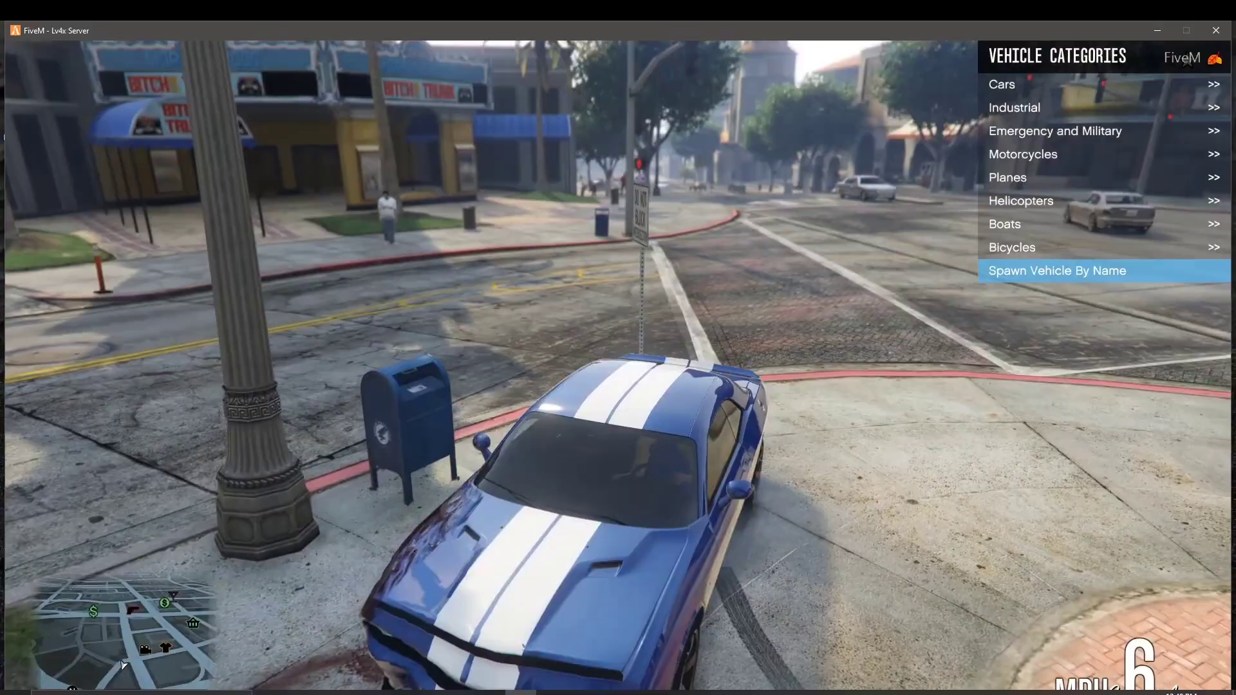
Step: Turn the car around, cross the median and swing right across the crosswalk onto a new street
key("w")
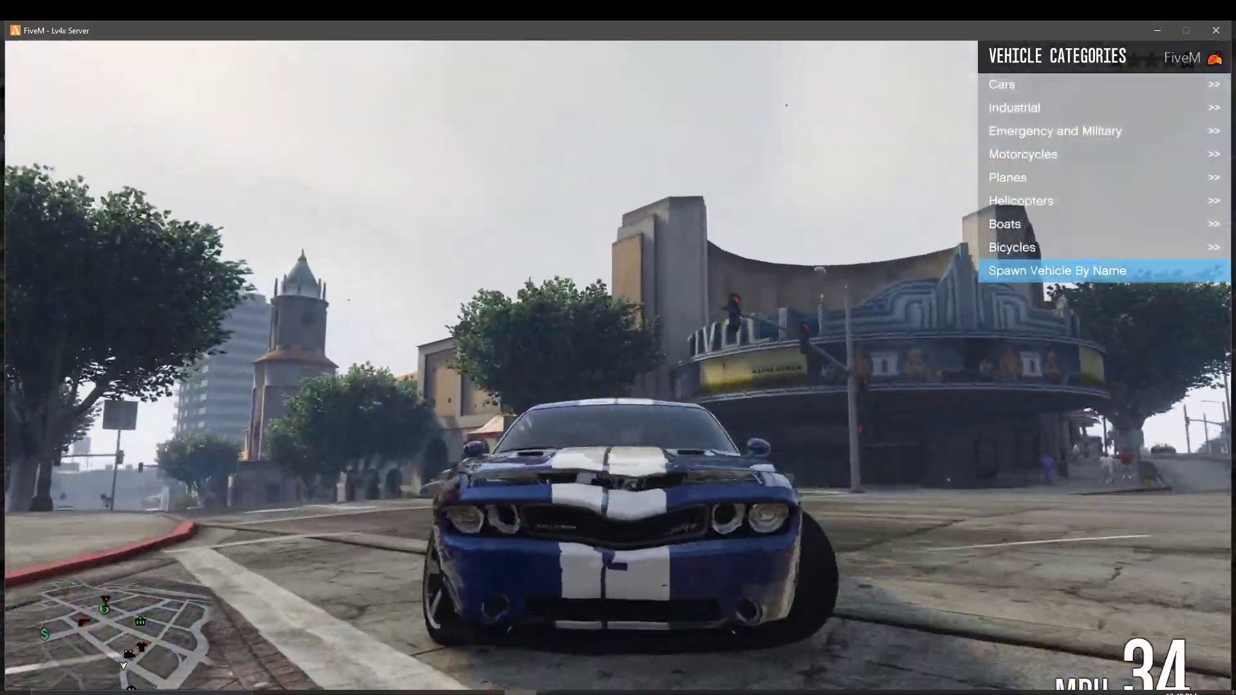
key("w")
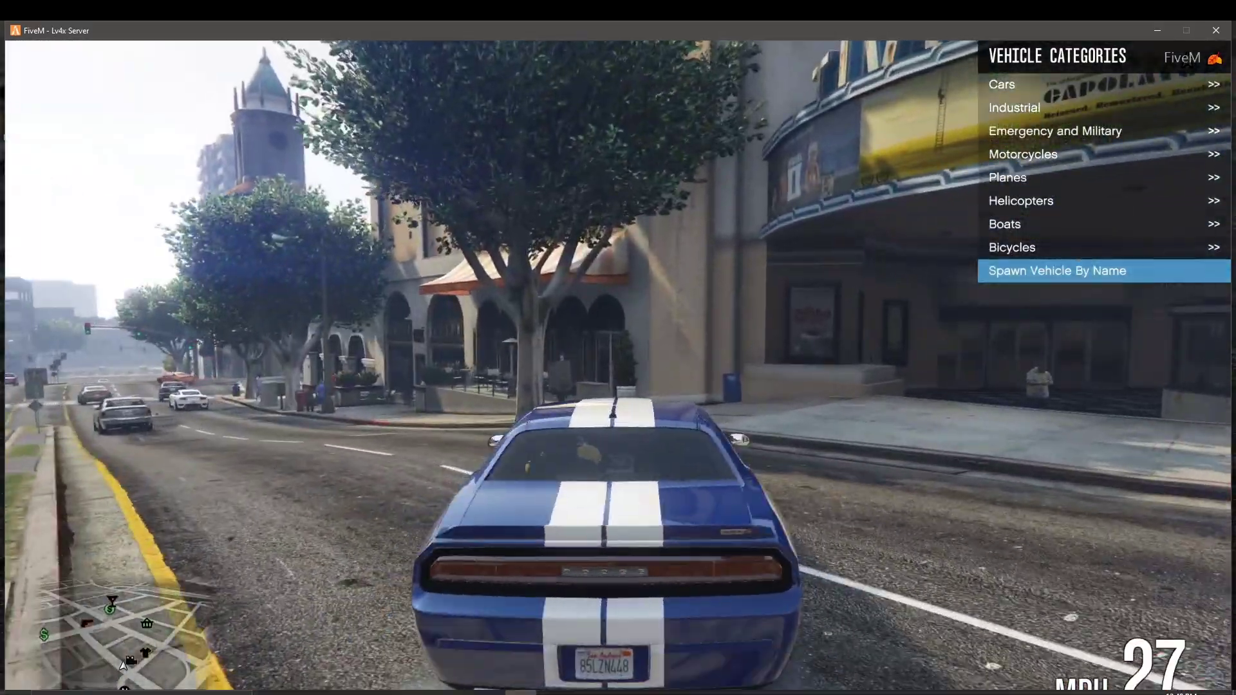
key("w")
key("a")
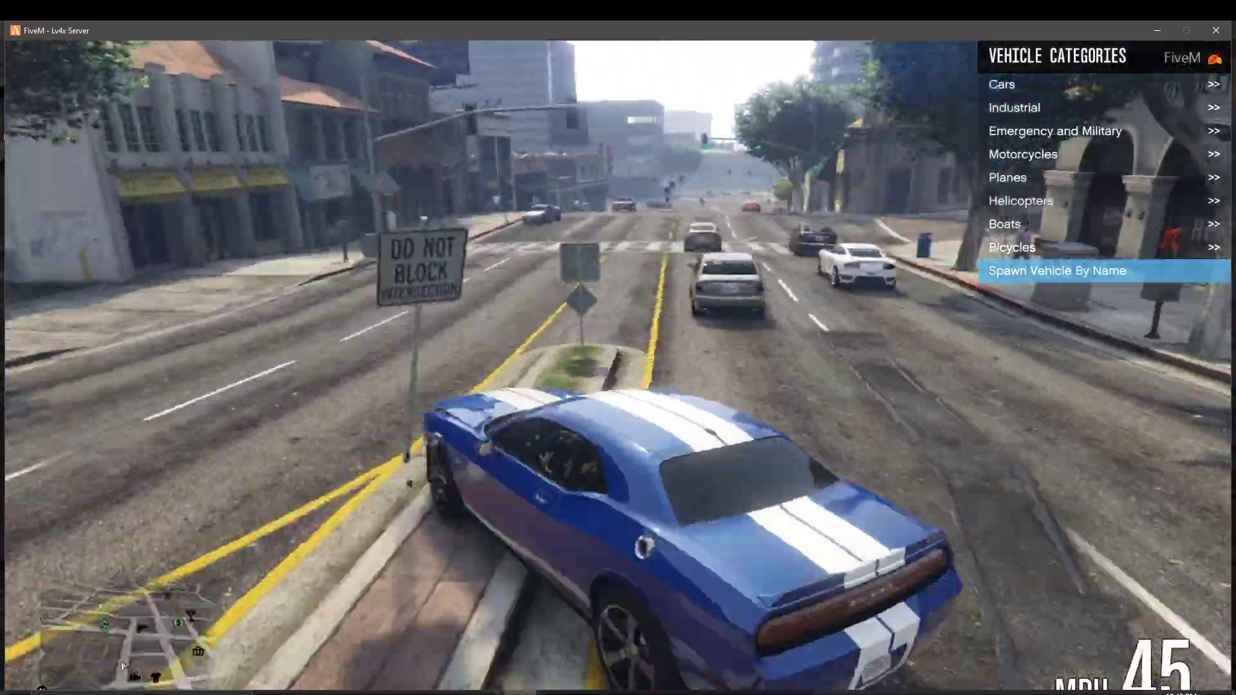
key("w")
key("d")
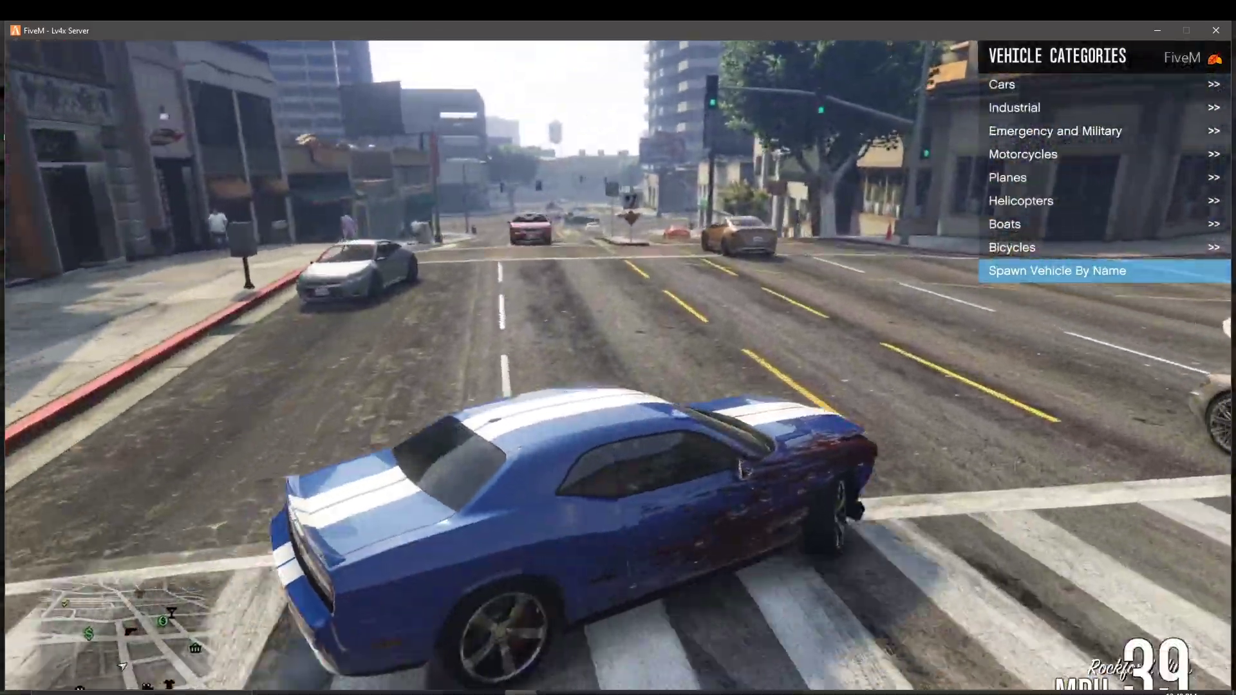
key("w")
key("d")
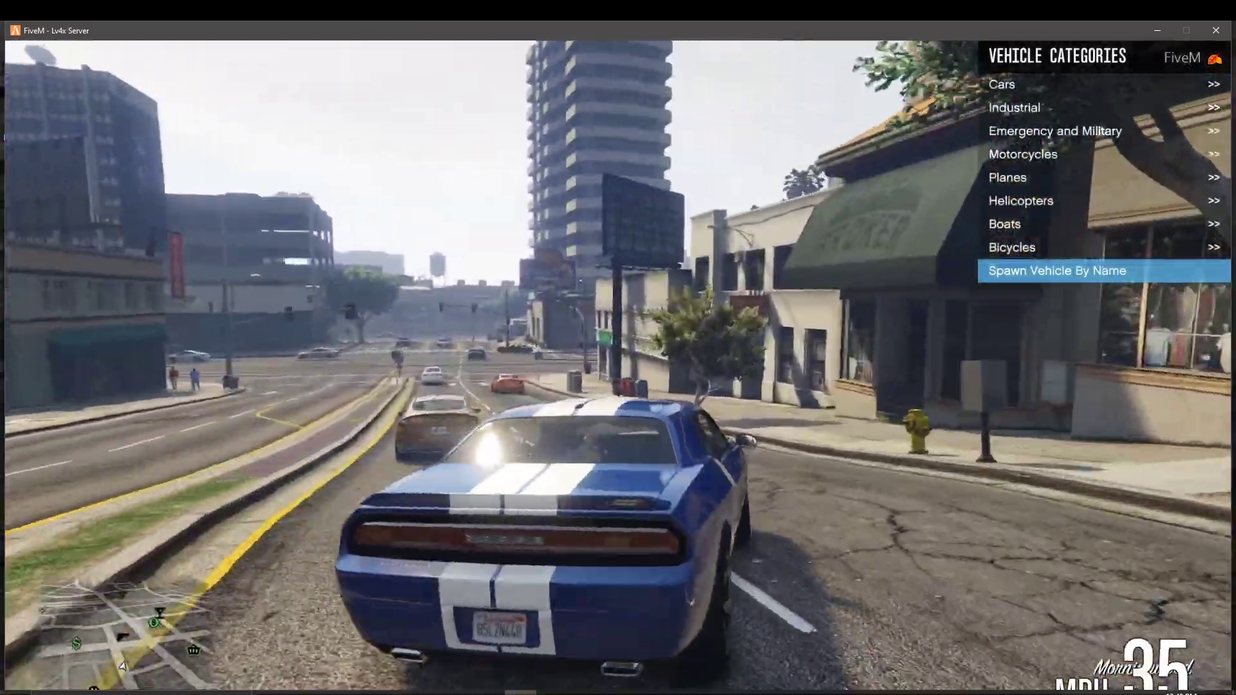
Step: Slide into the new street, then race up it through a hard left slide and a high-speed right
key("d")
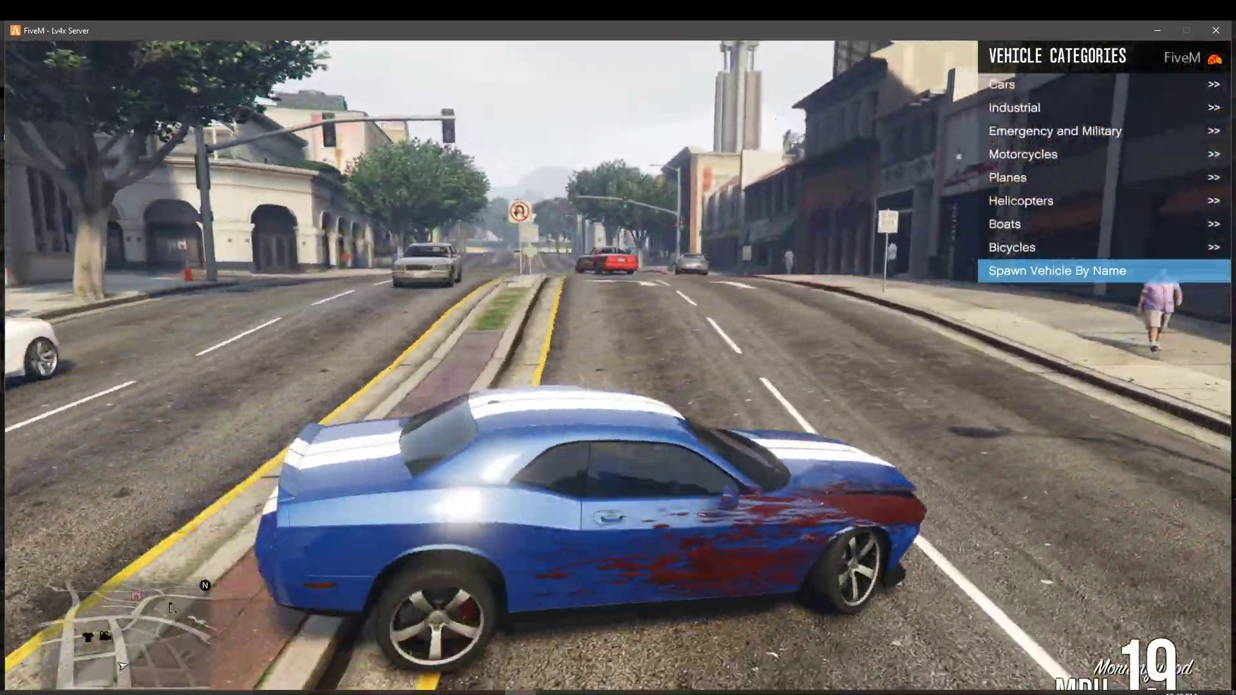
key("w")
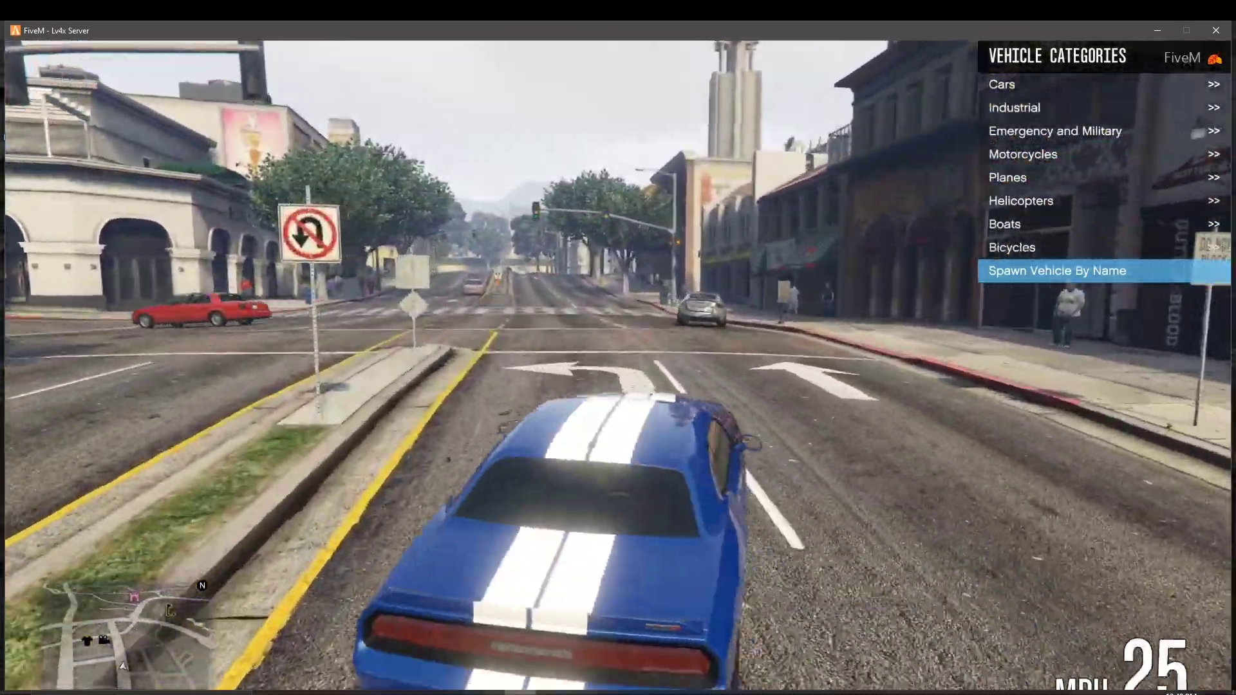
key("a")
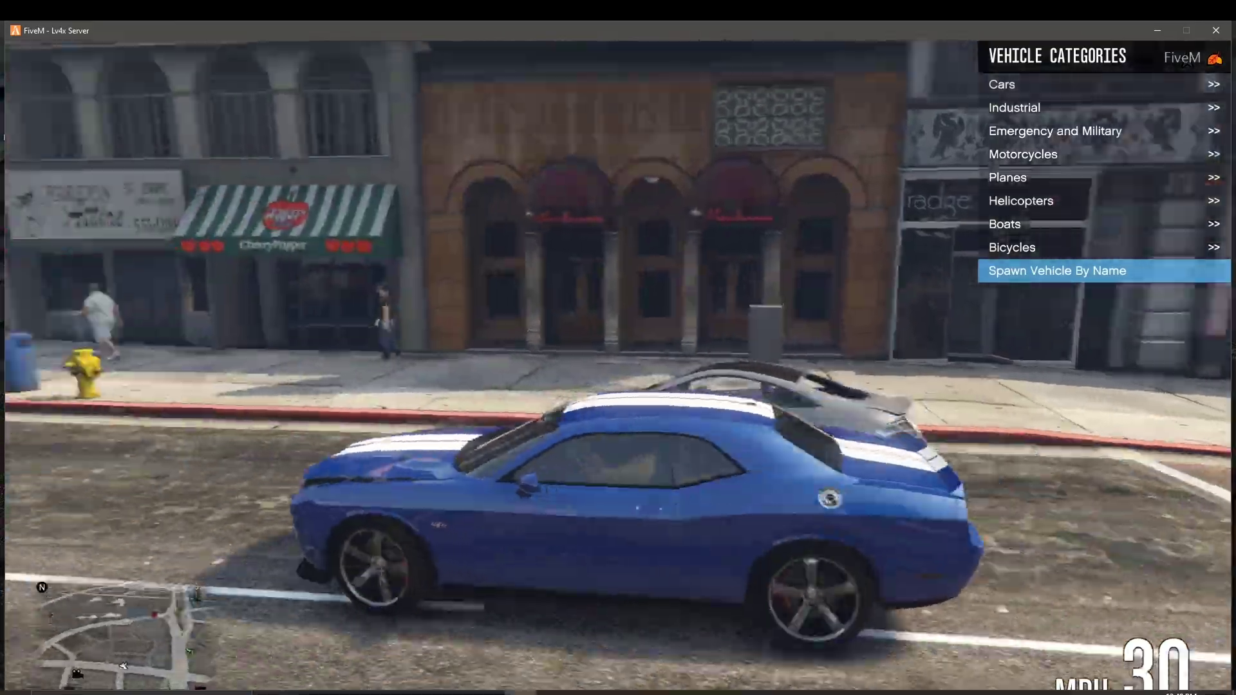
key("w")
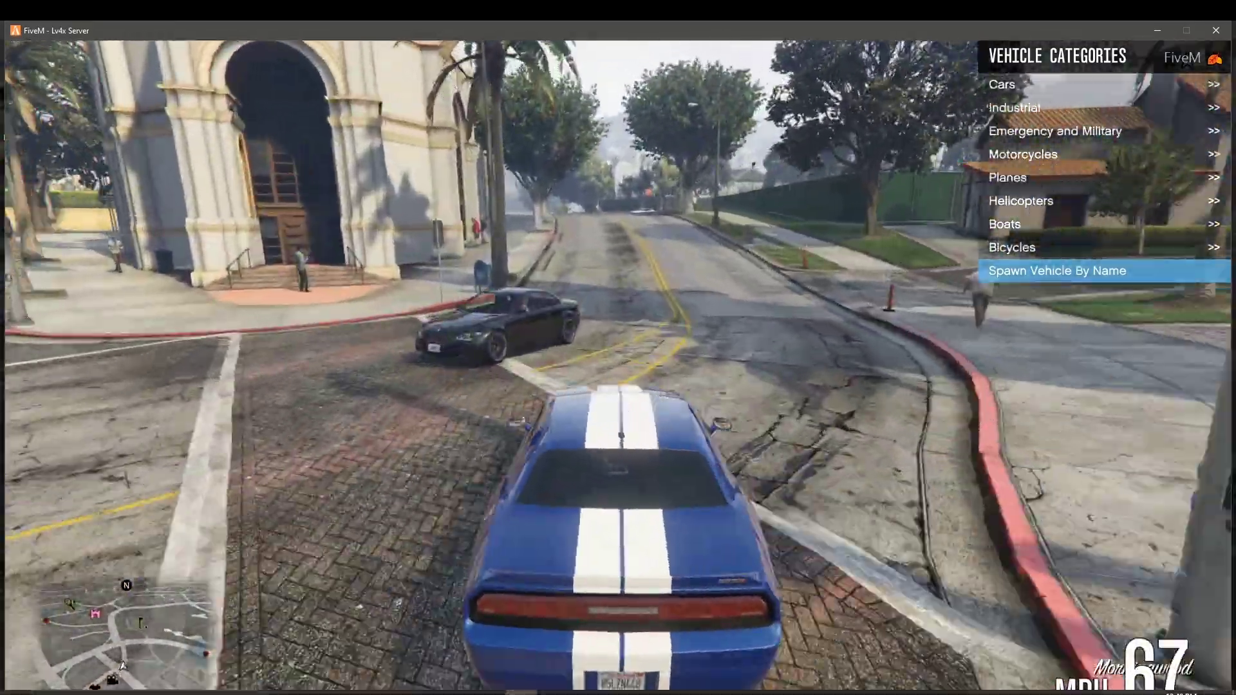
key("a")
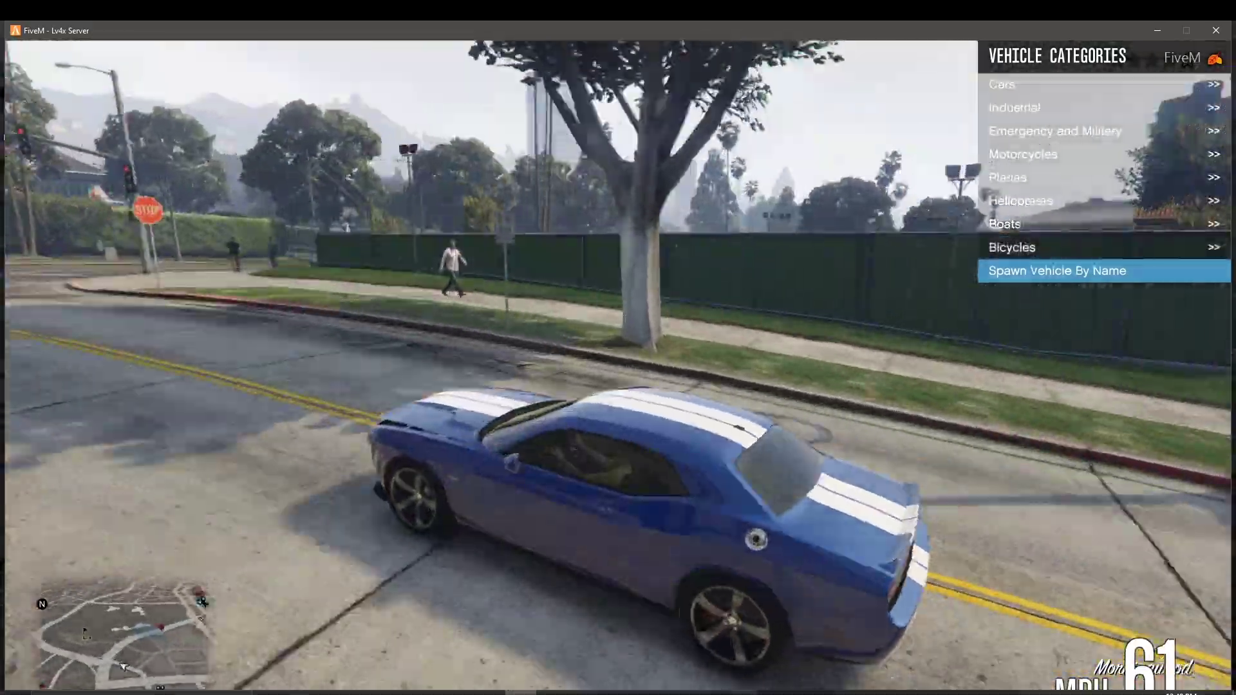
key("d")
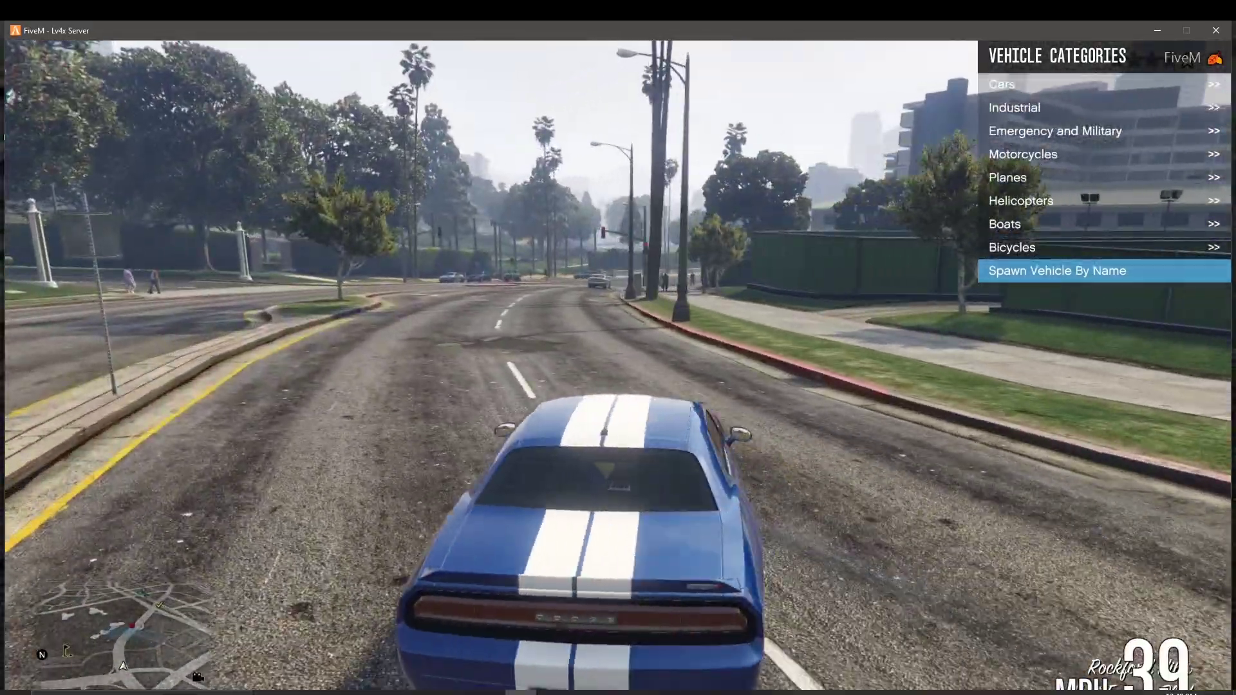
key("w")
key("w")
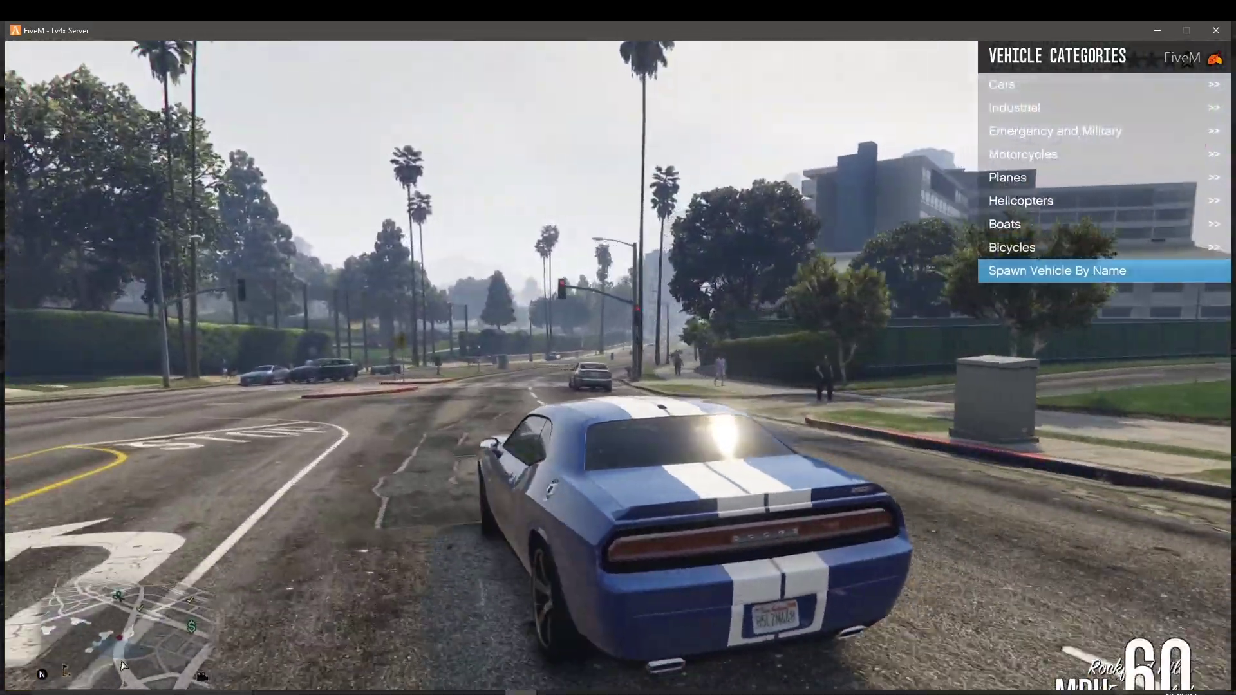
key("w")
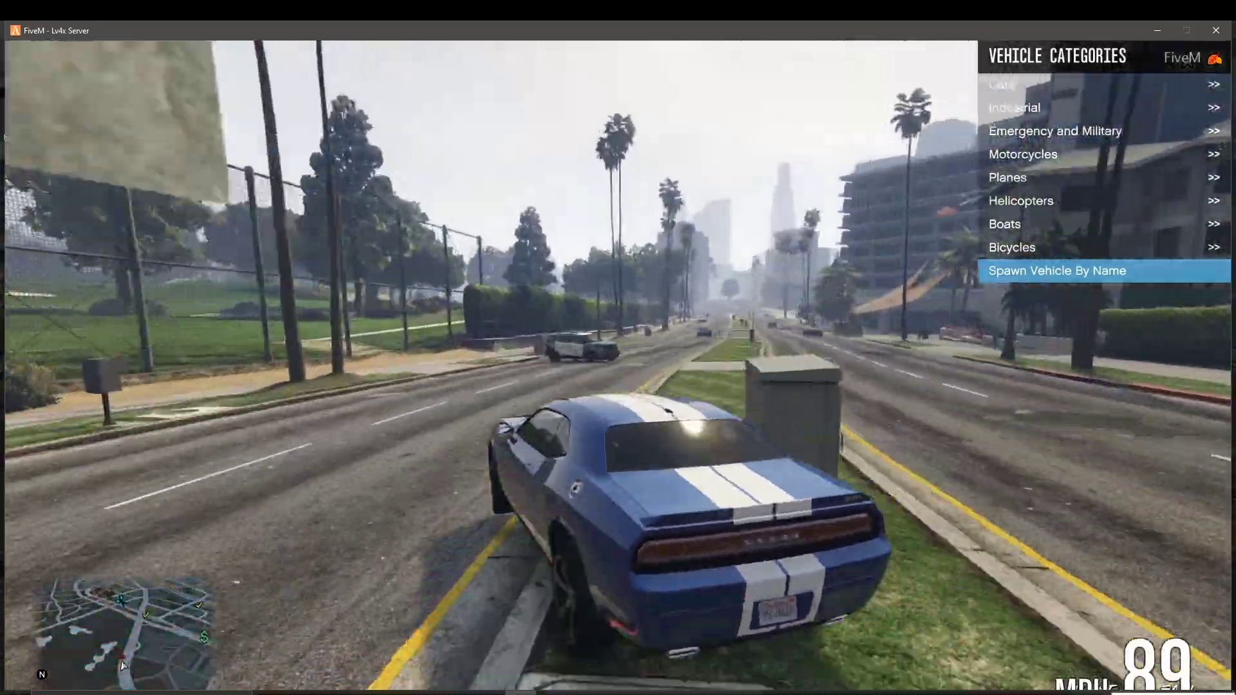
key("d")
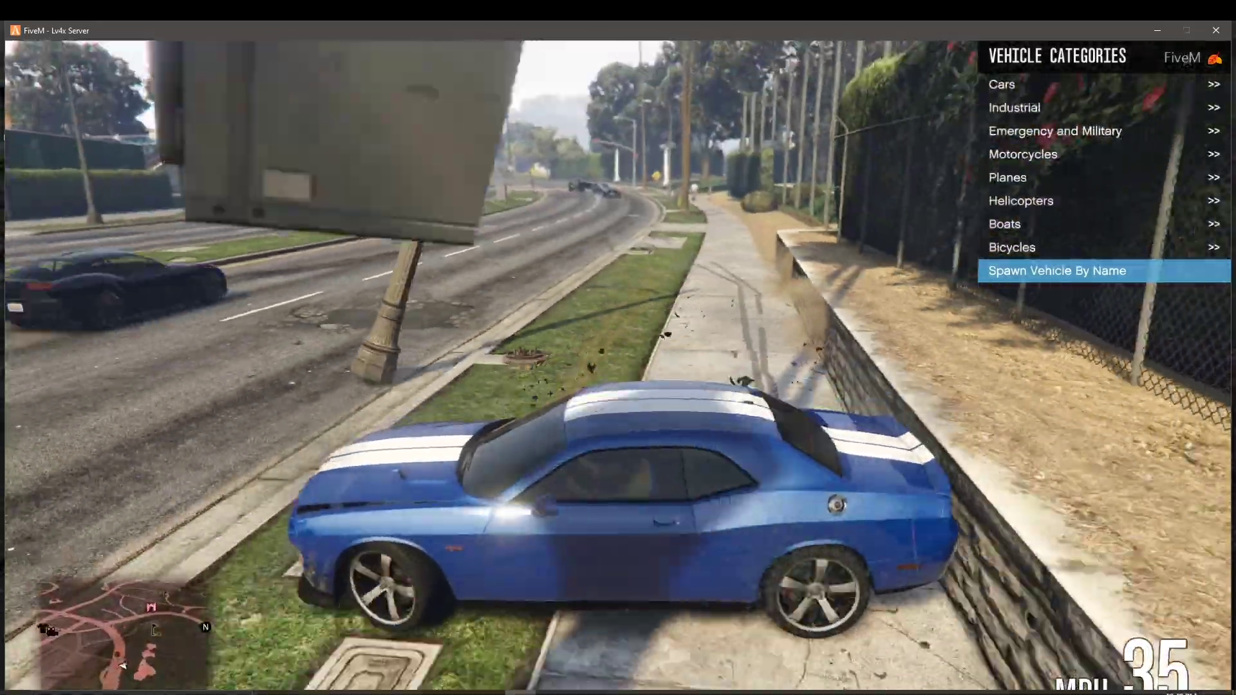
Step: Reverse away from the palm trees, turn around on the median and drive up the road
key("s")
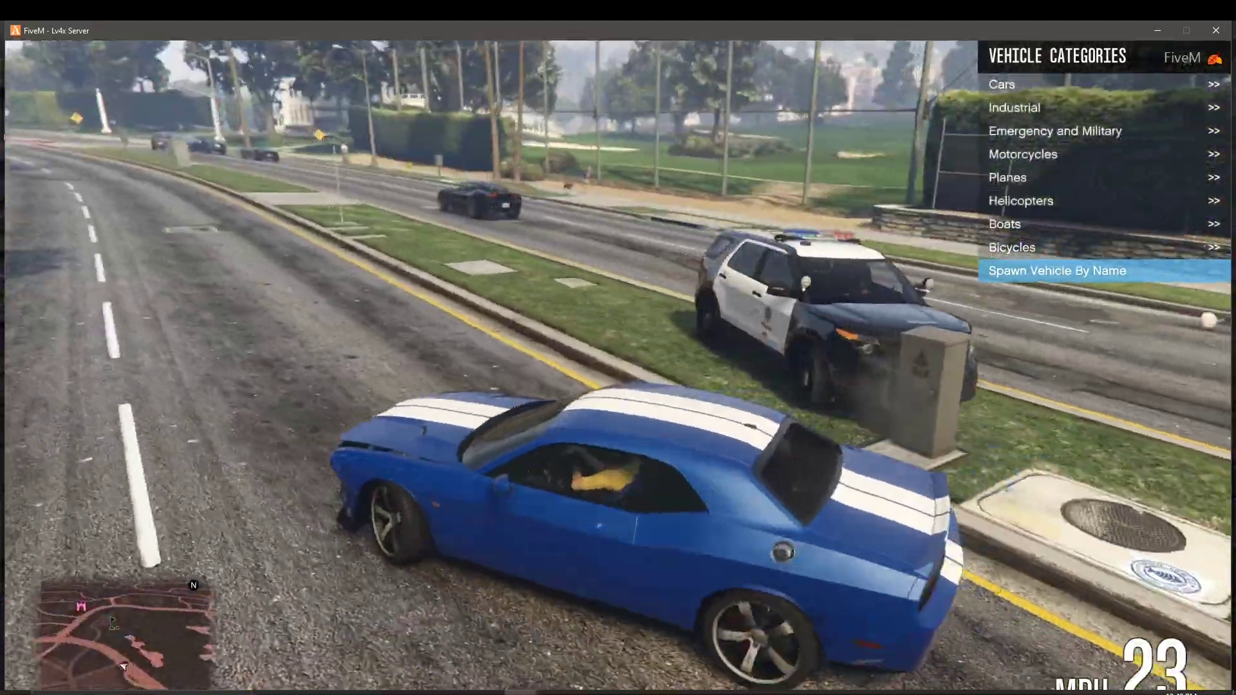
key("d")
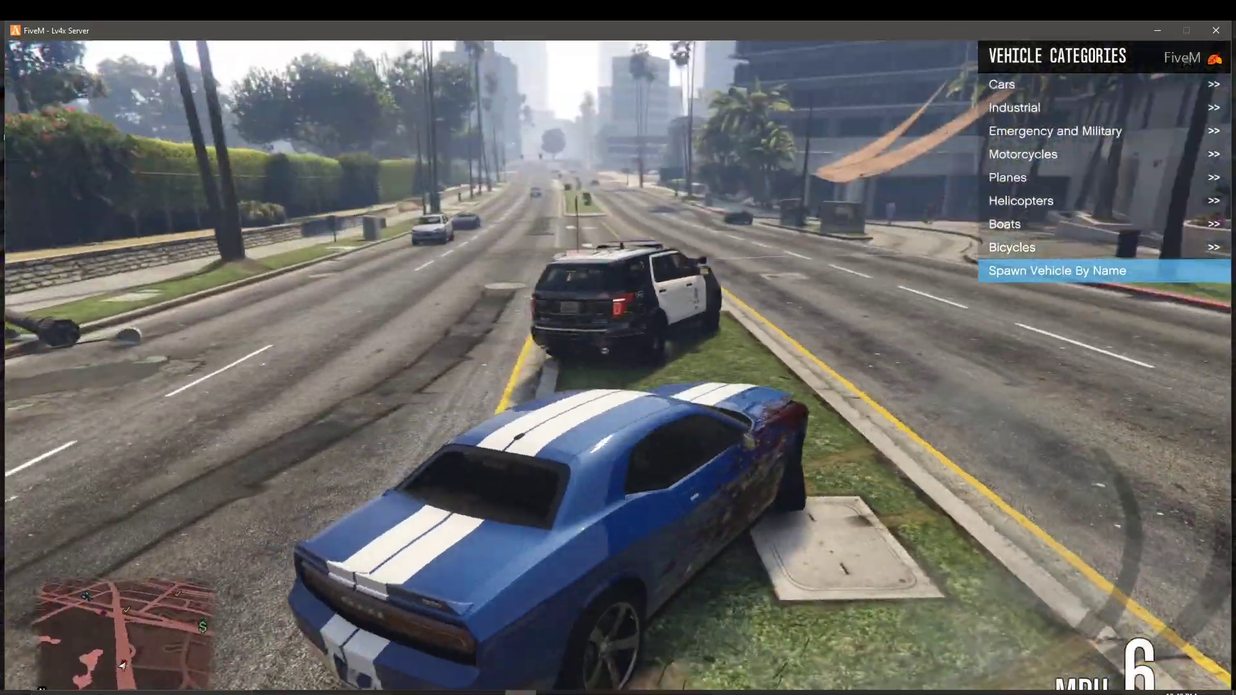
key("w")
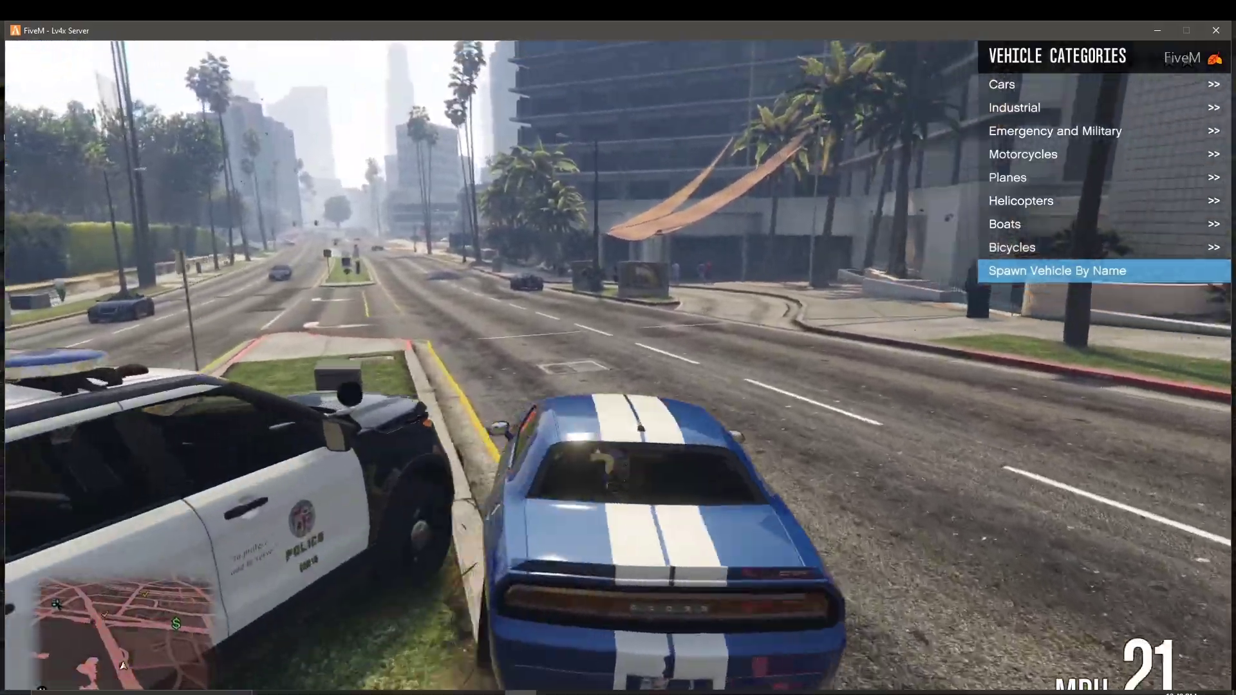
key("a")
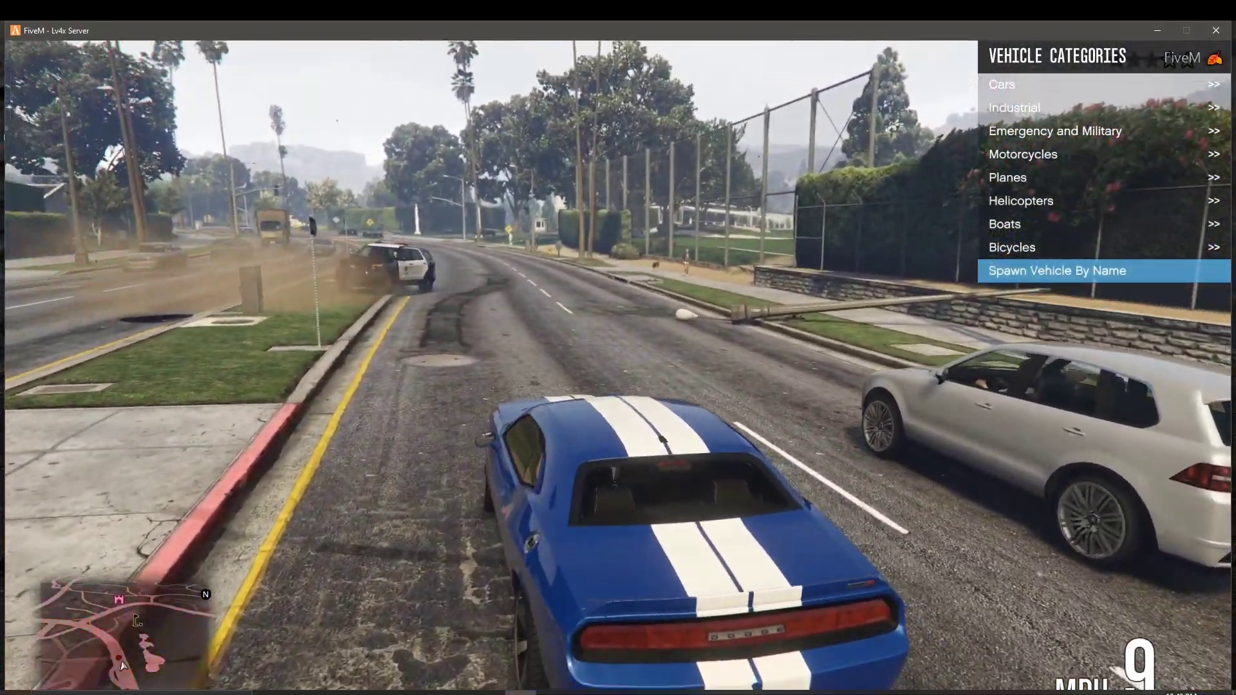
key("w")
key("a")
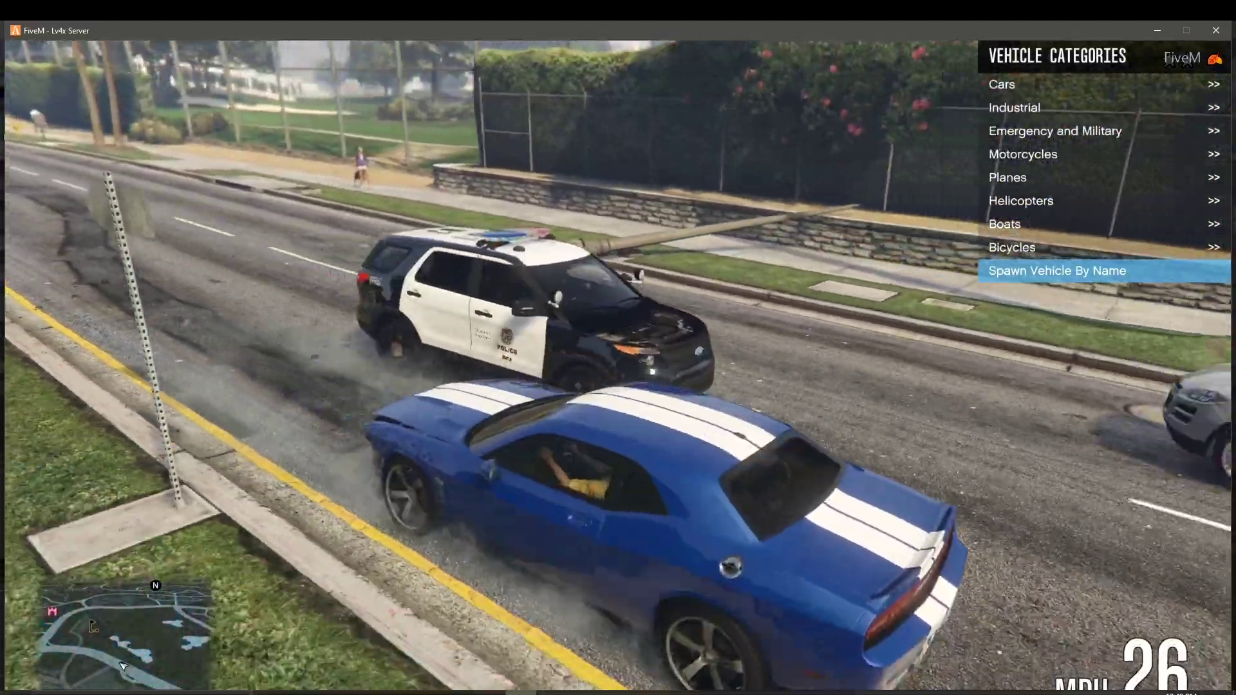
key("w")
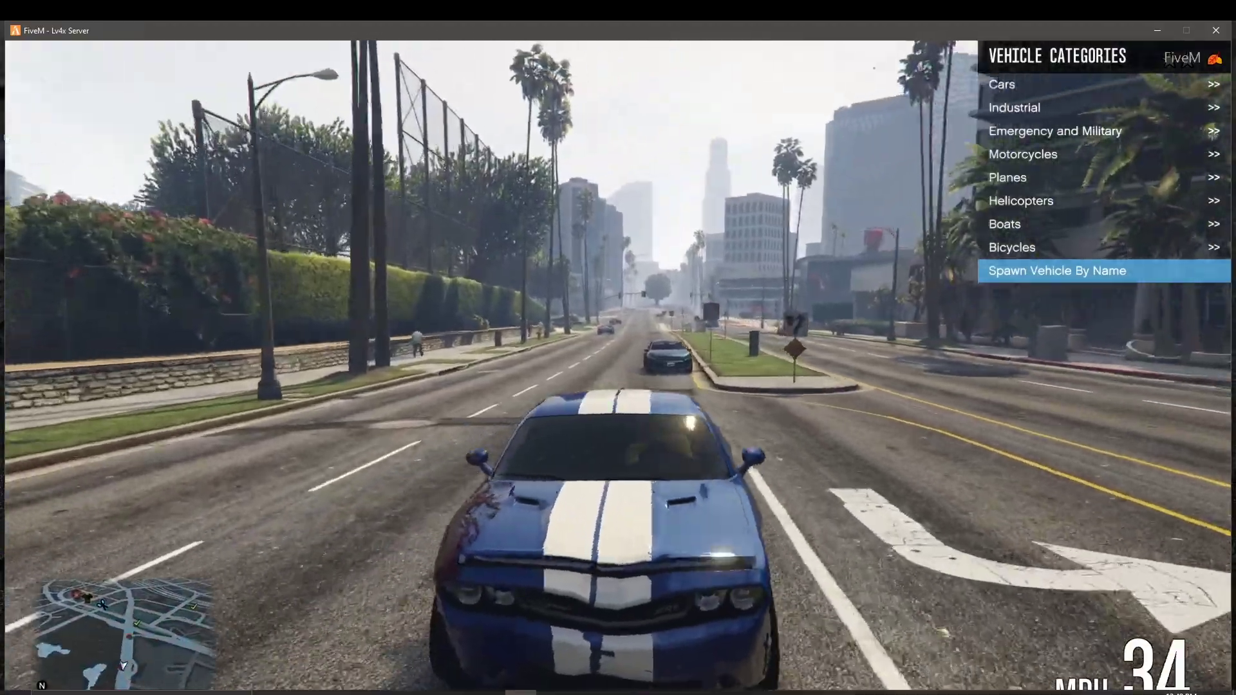
key("a")
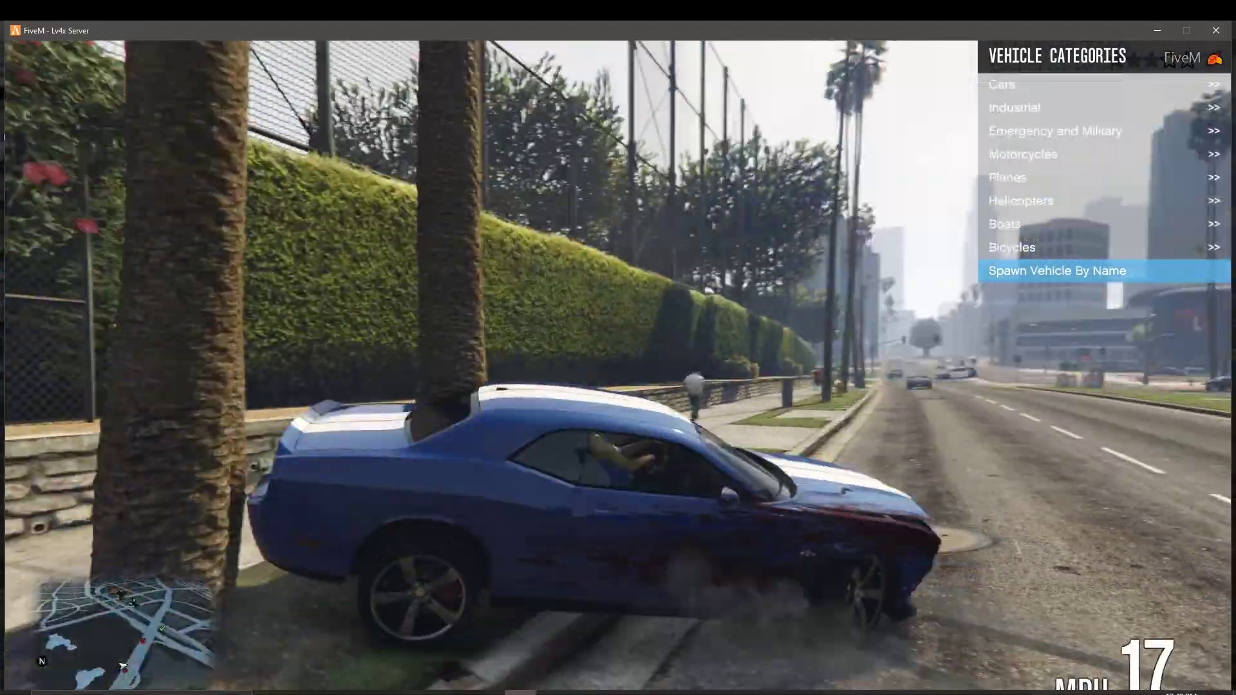
Step: Drive past the police car and a knocked sign, spin with smoking tyres and pull away from the barriers
key("w")
key("a")
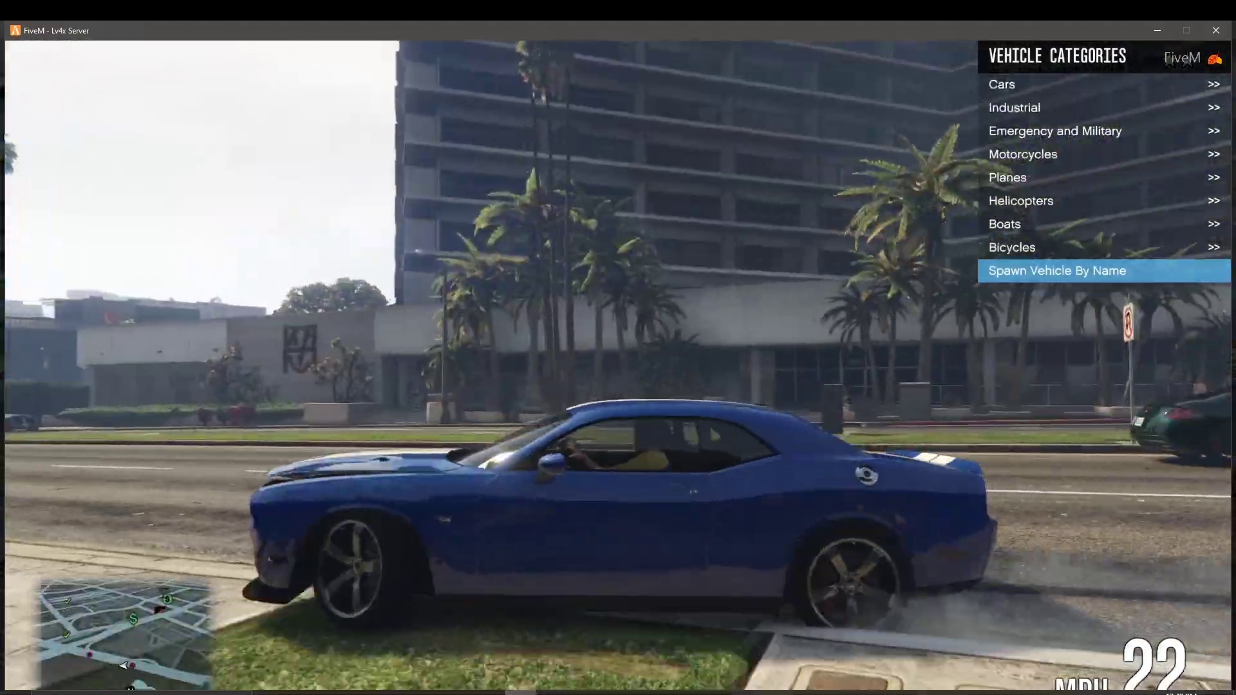
key("w")
key("w")
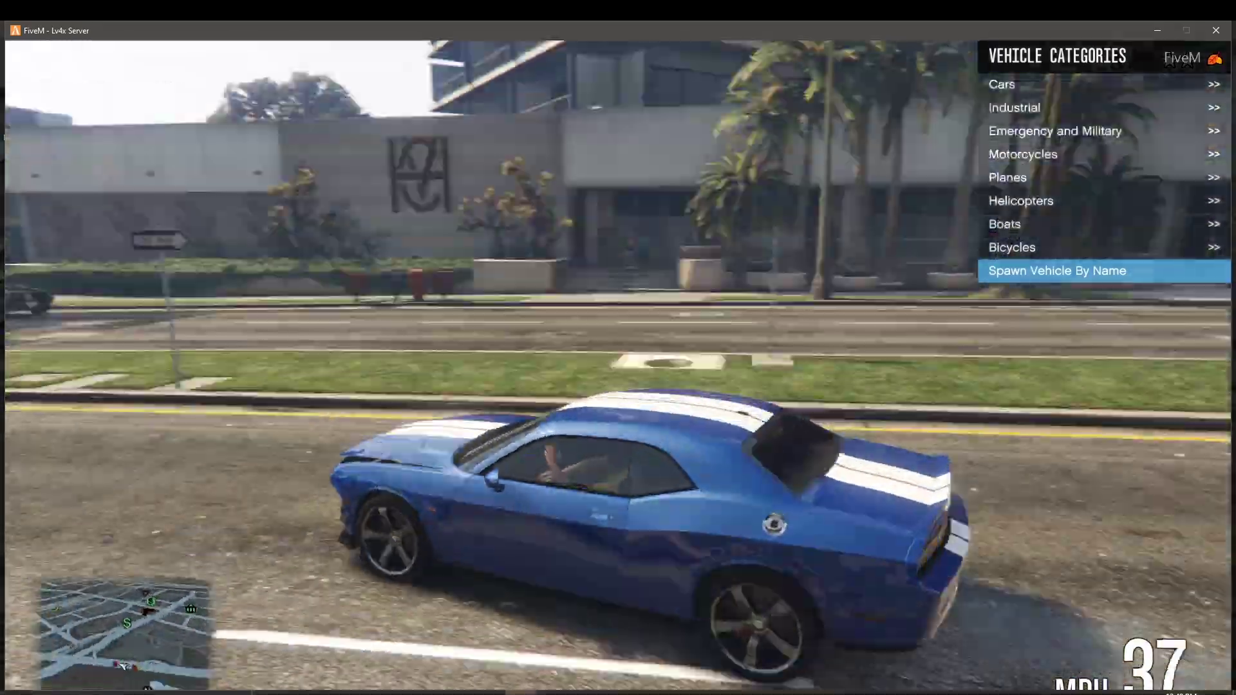
key("w")
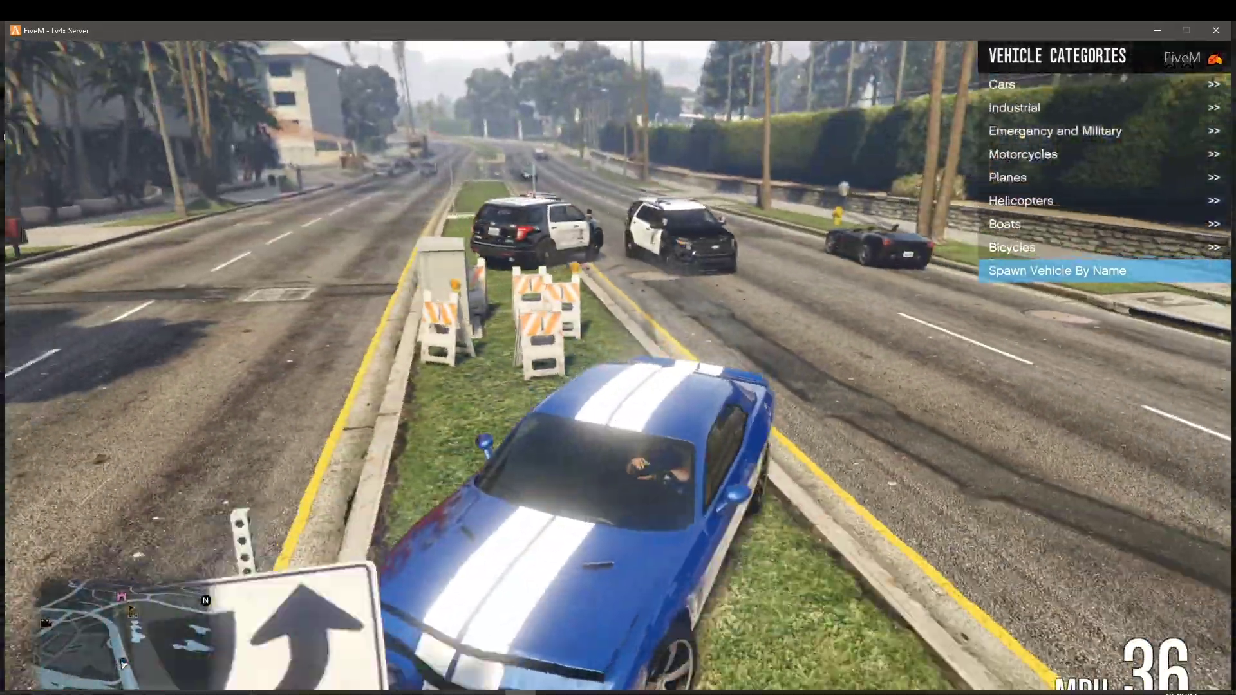
key("d")
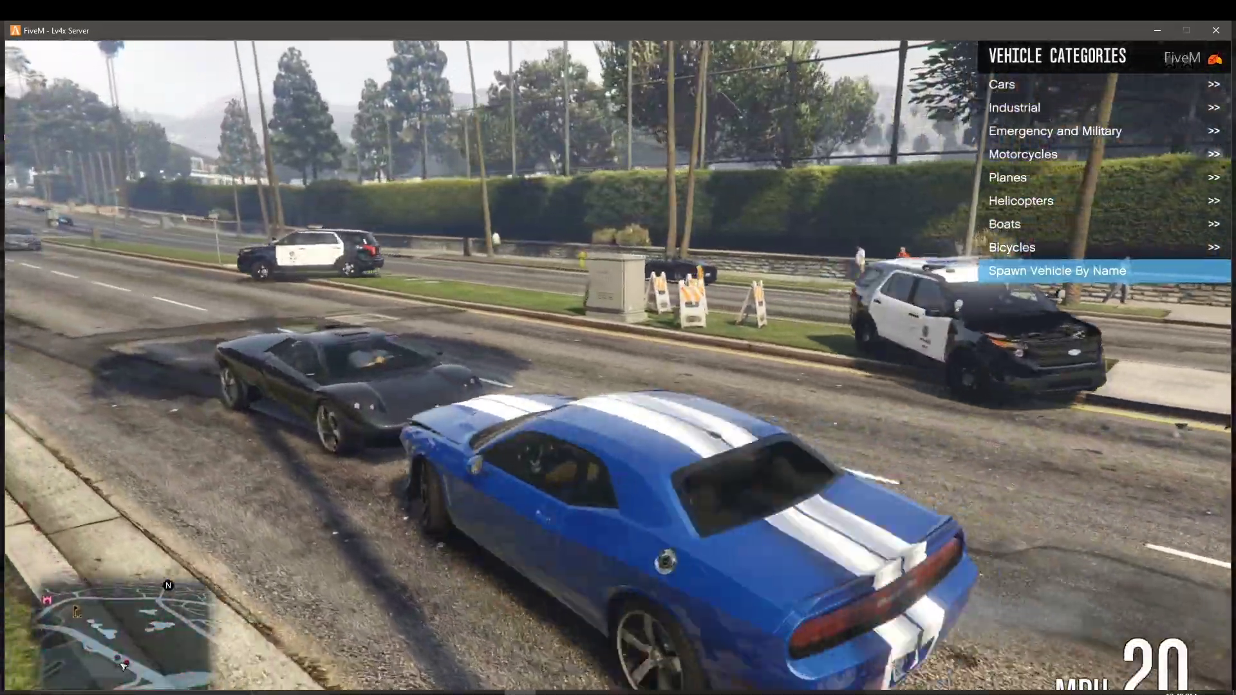
key("w")
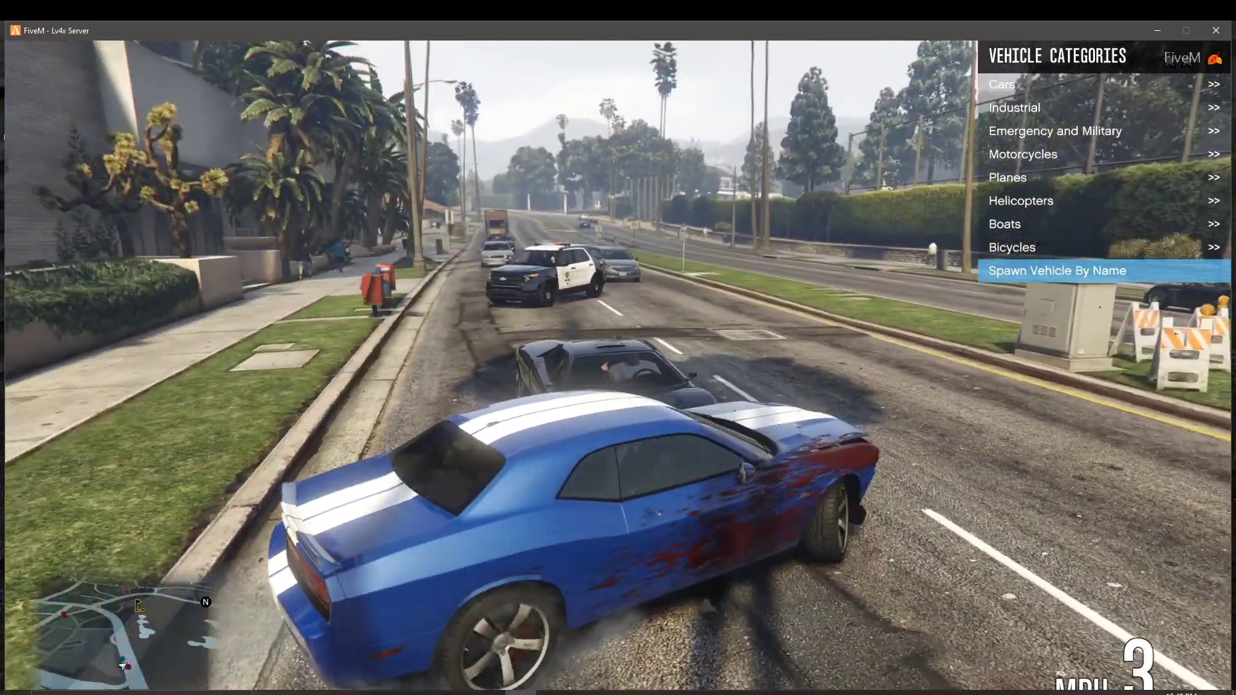
key("w")
key("w")
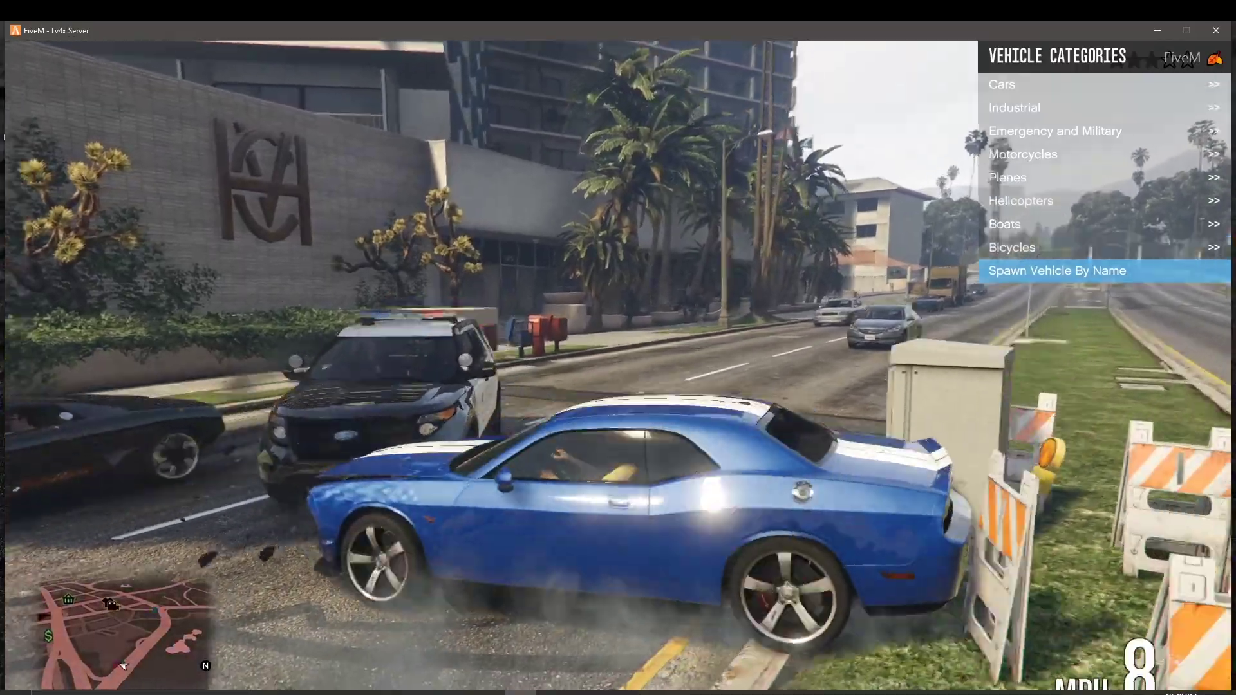
key("w")
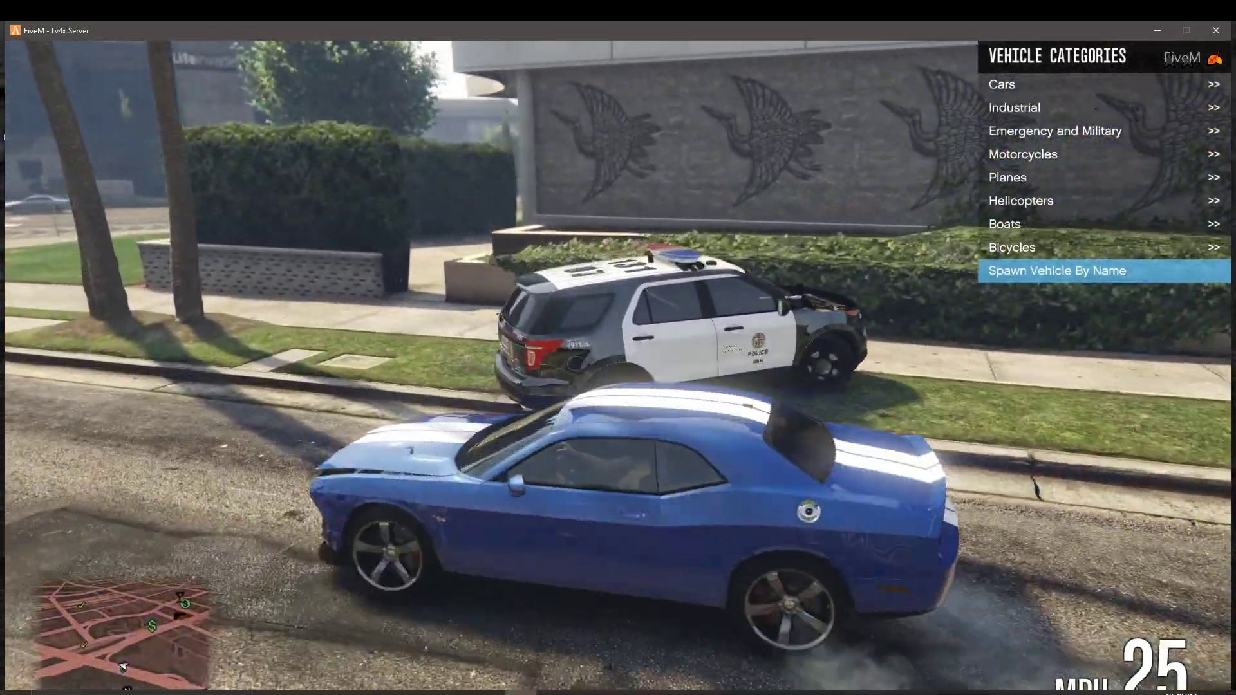
Step: Back the car off the hedge wall and grass, then accelerate along the road onto the straight
key("w")
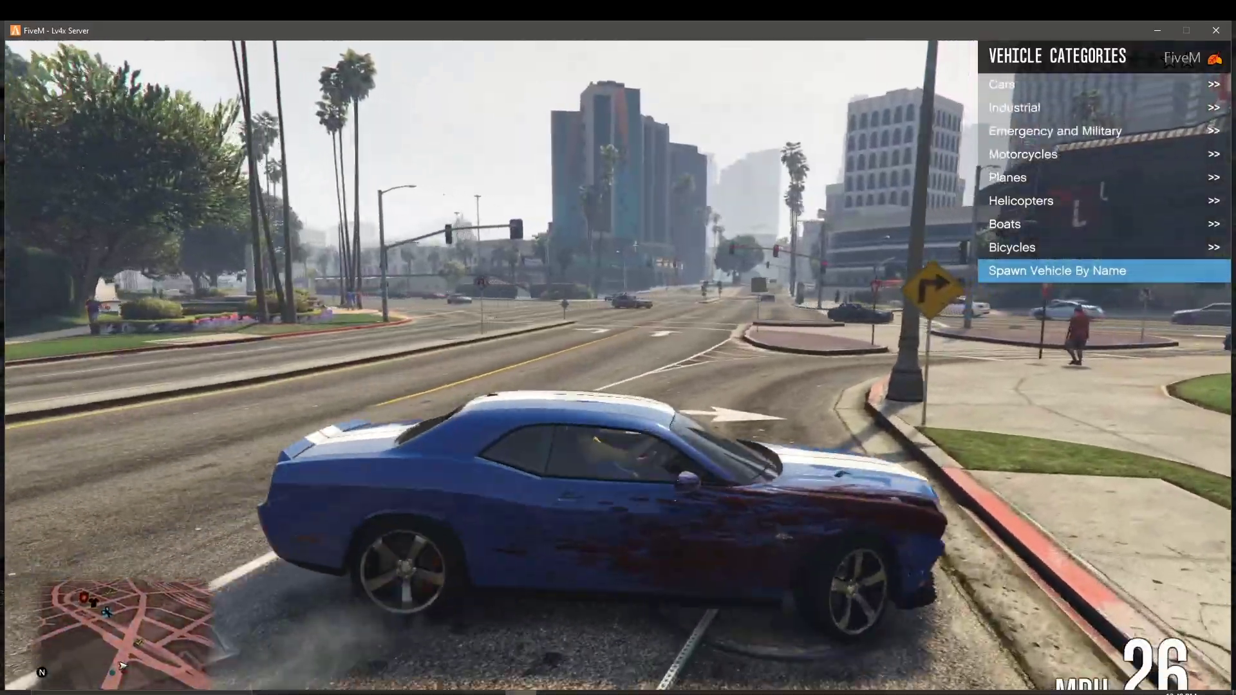
key("d")
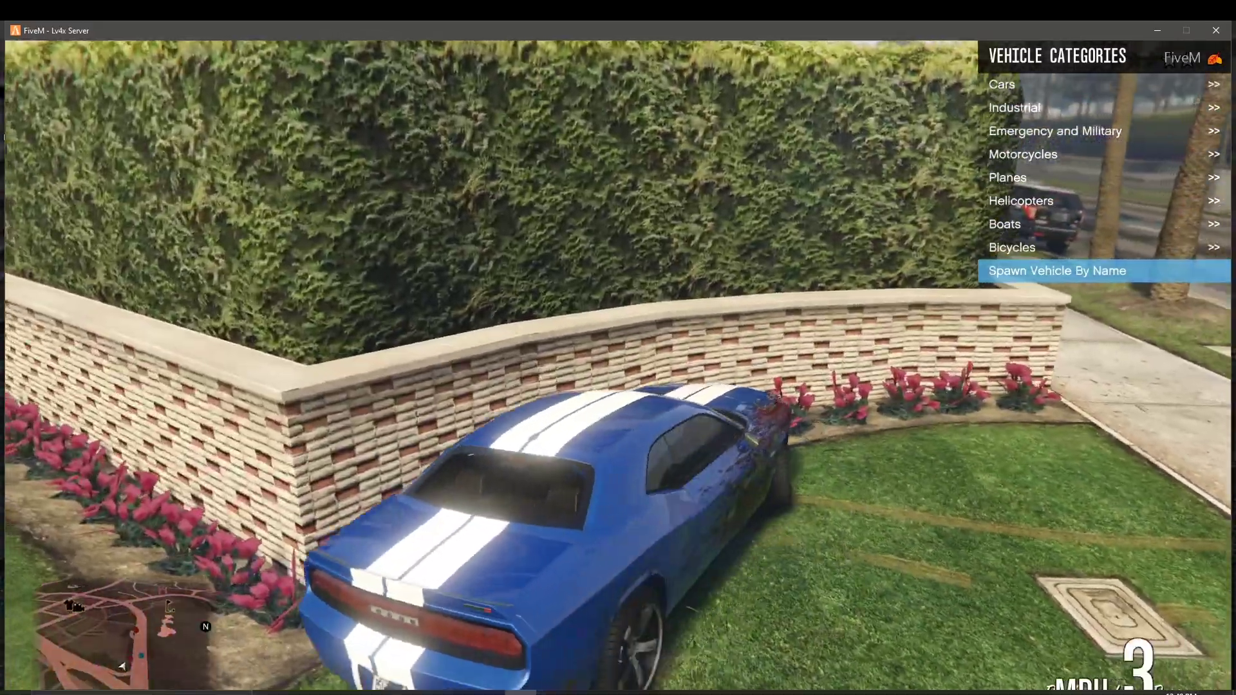
key("s")
key("w")
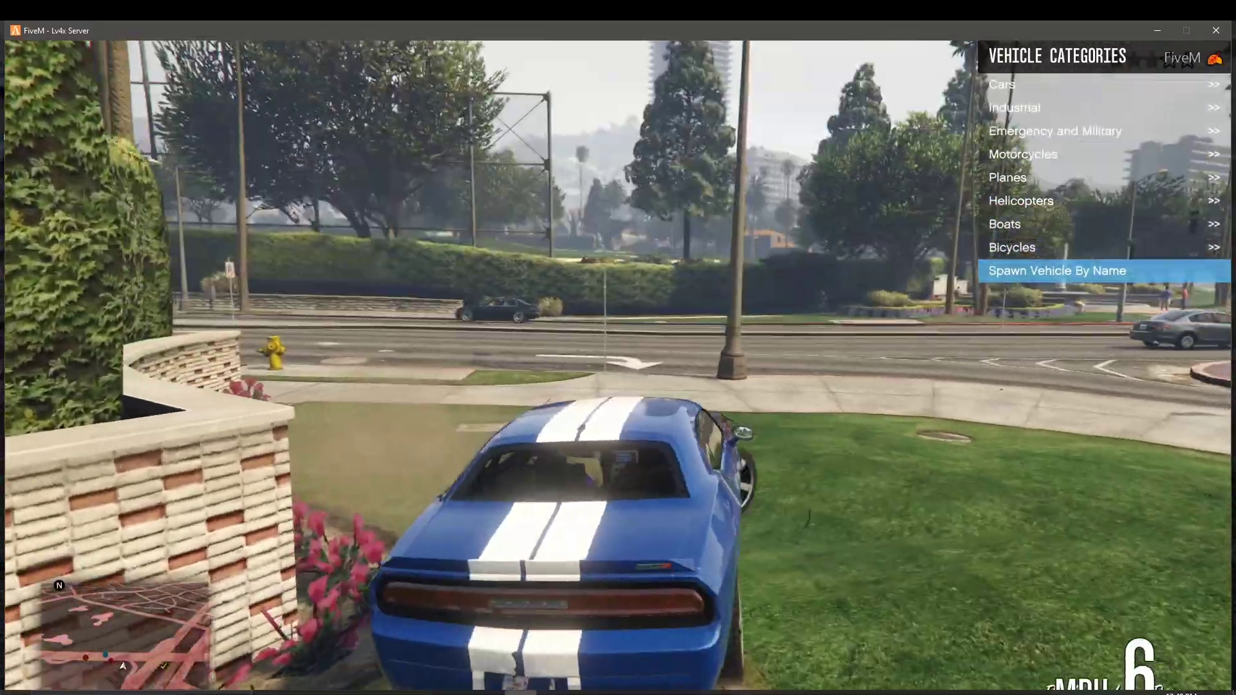
key("w")
key("d")
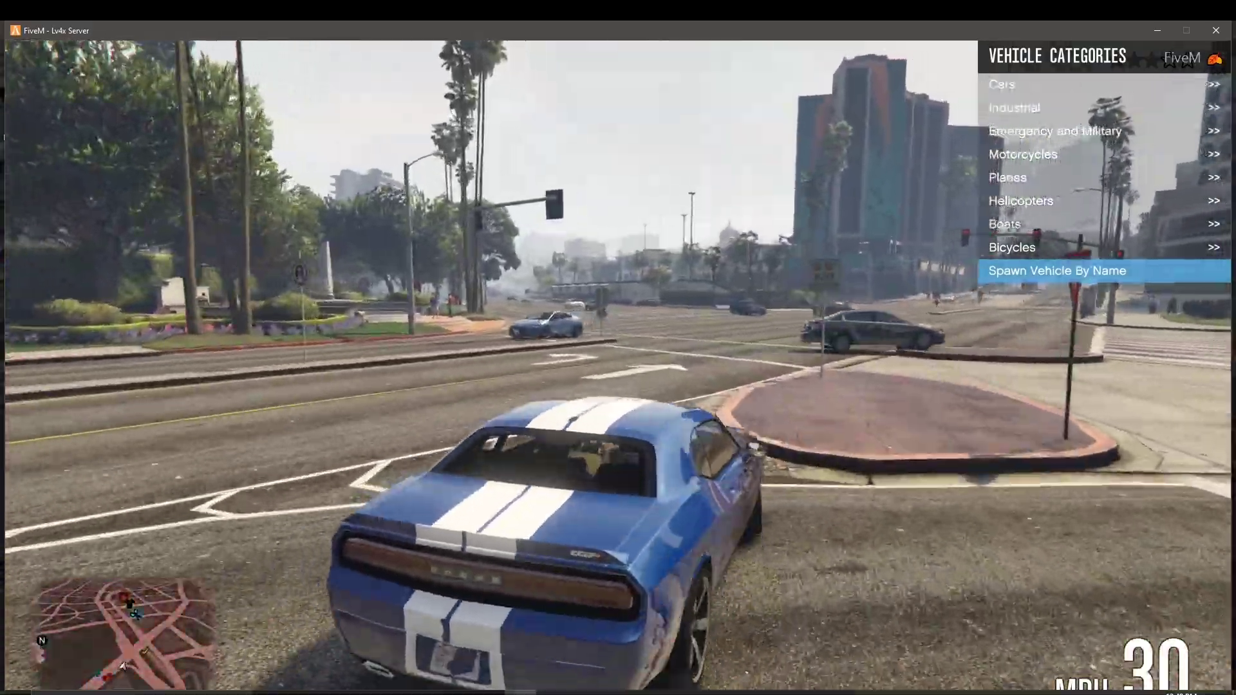
key("w")
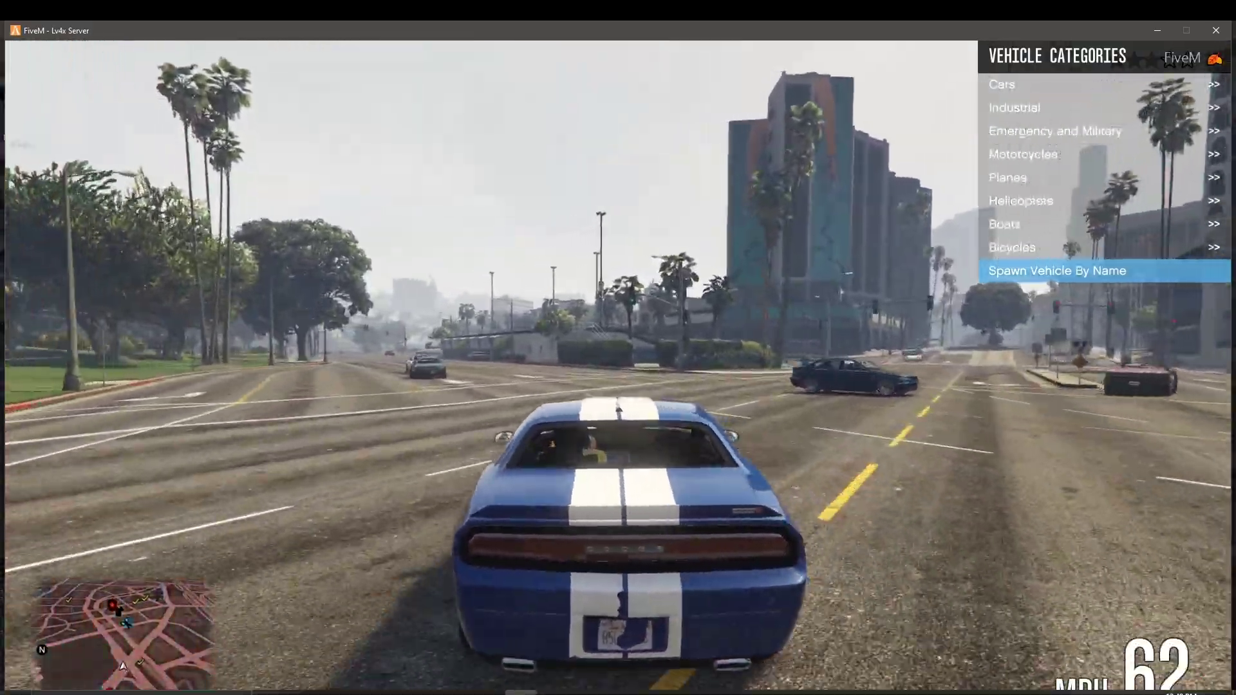
key("w")
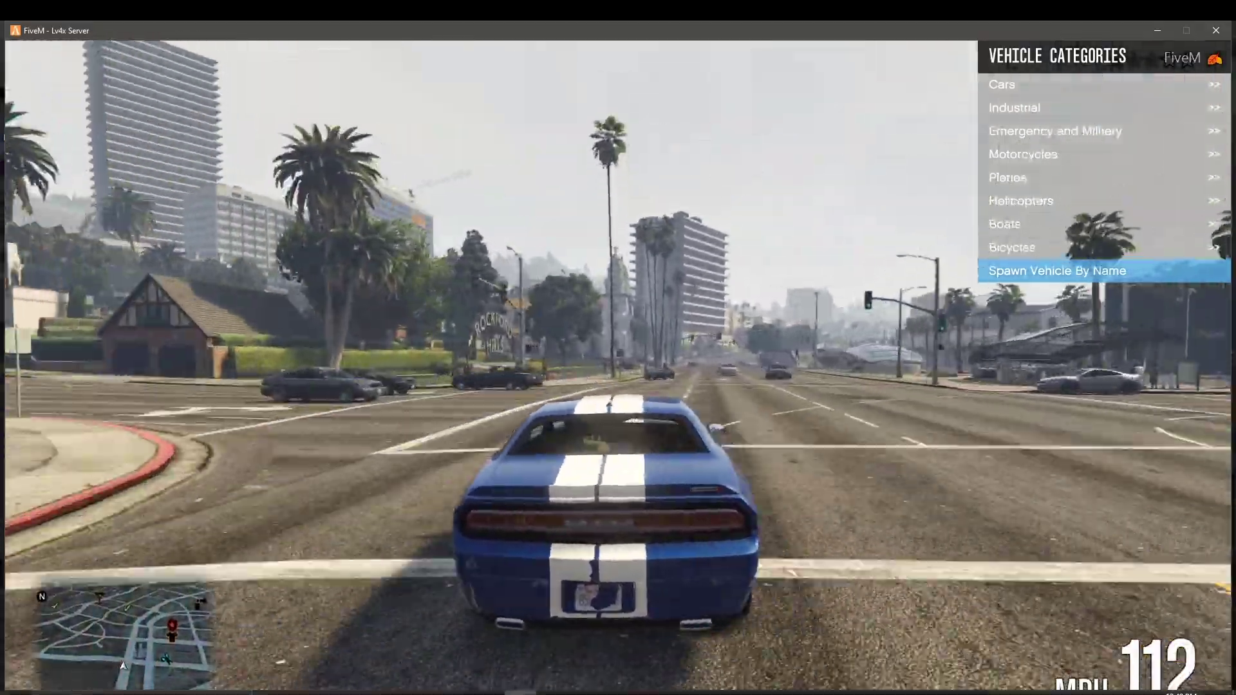
Step: Slide left and handbrake to a near stop, turn through the next intersection, then reverse from the crash
key("w")
key("a")
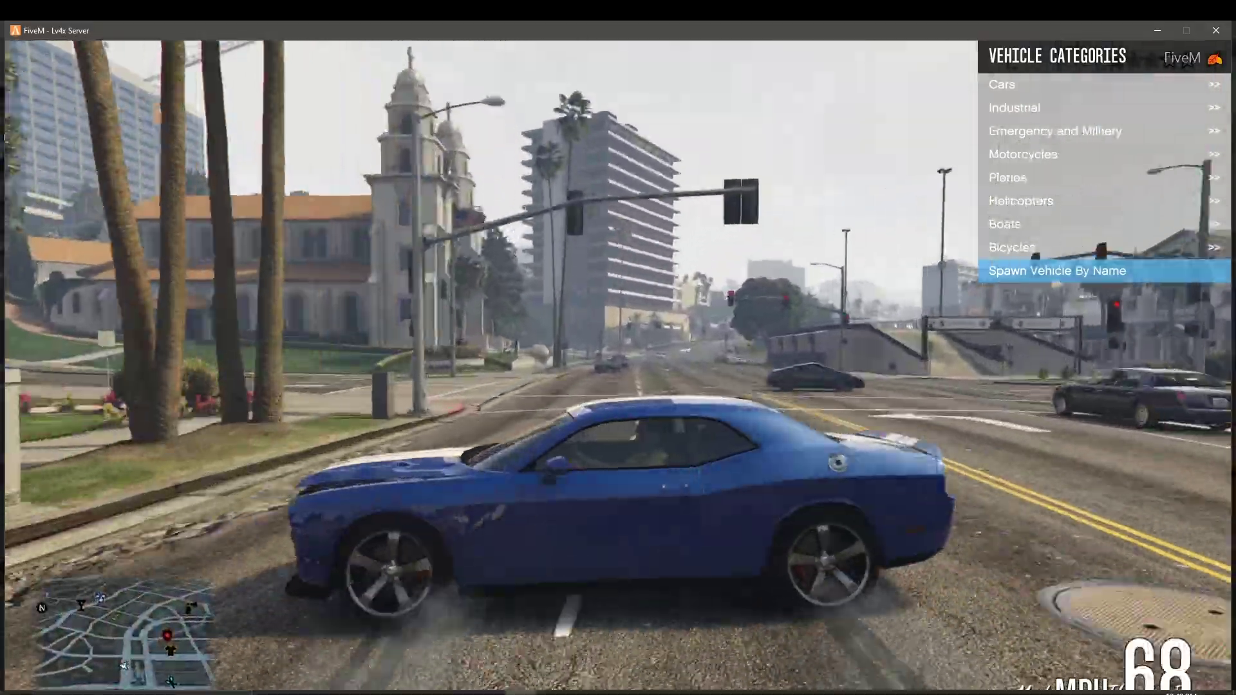
key("space")
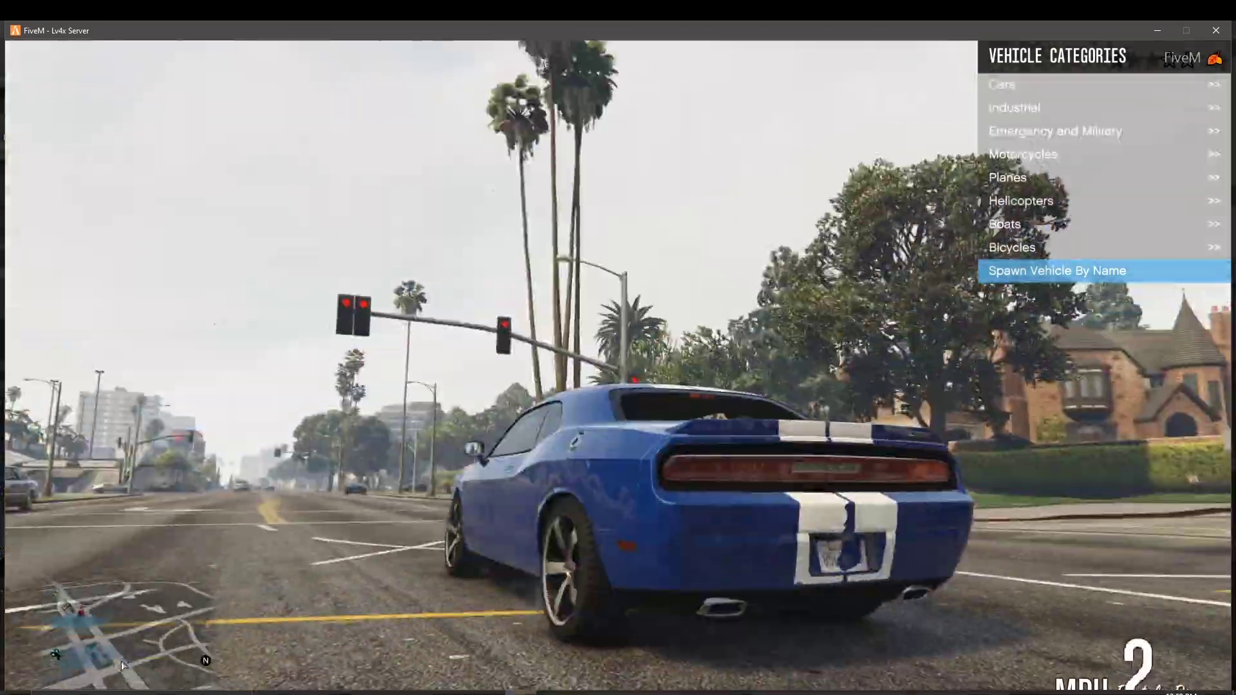
key("w")
key("d")
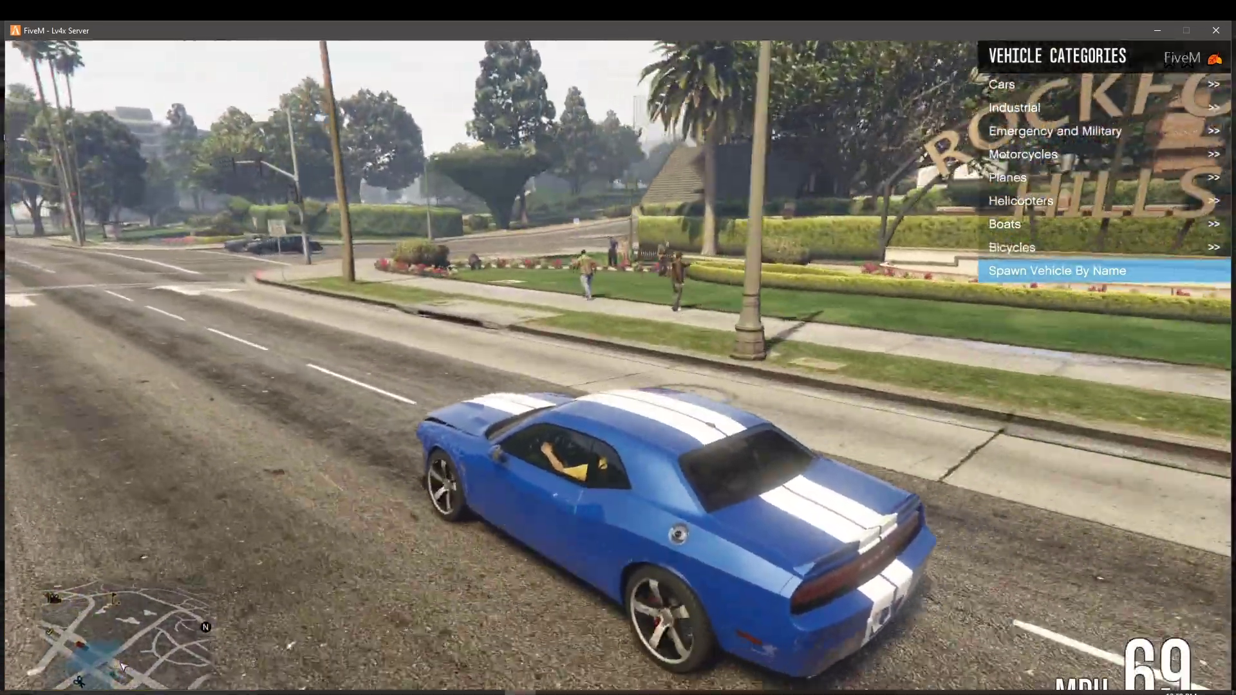
key("a")
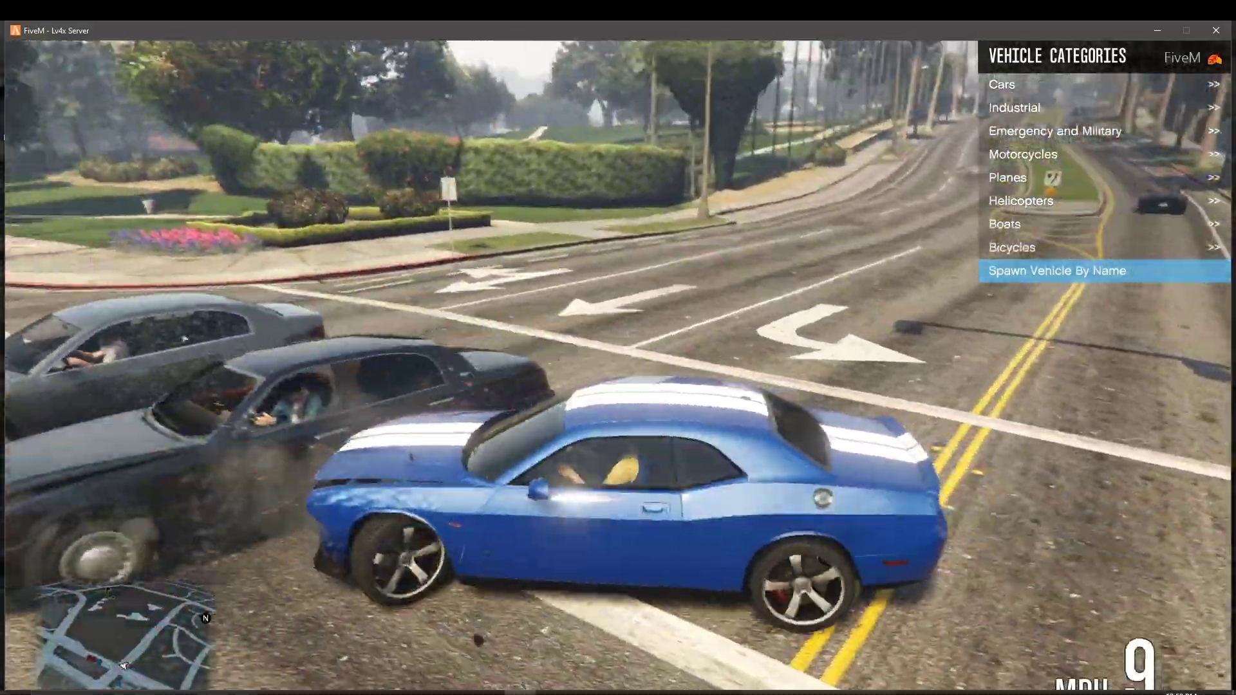
key("s")
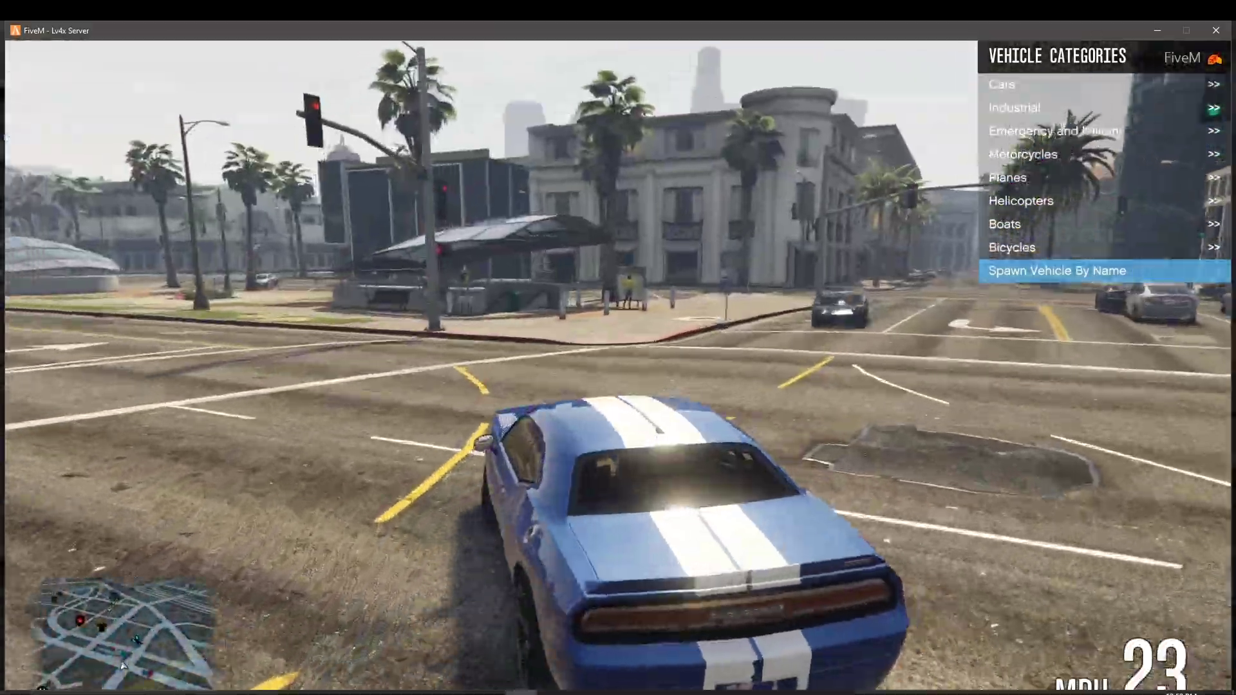
key("w")
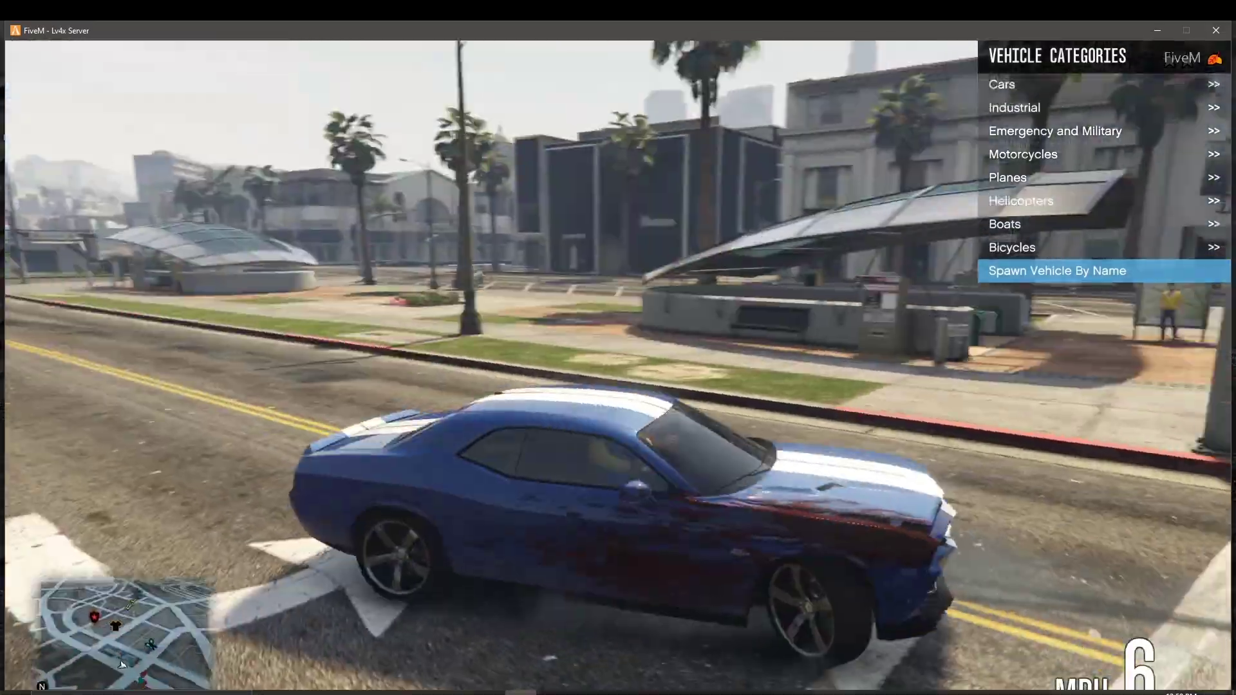
Step: Back away from the intersection, speed down the road and steer left through the next one
key("s")
key("d")
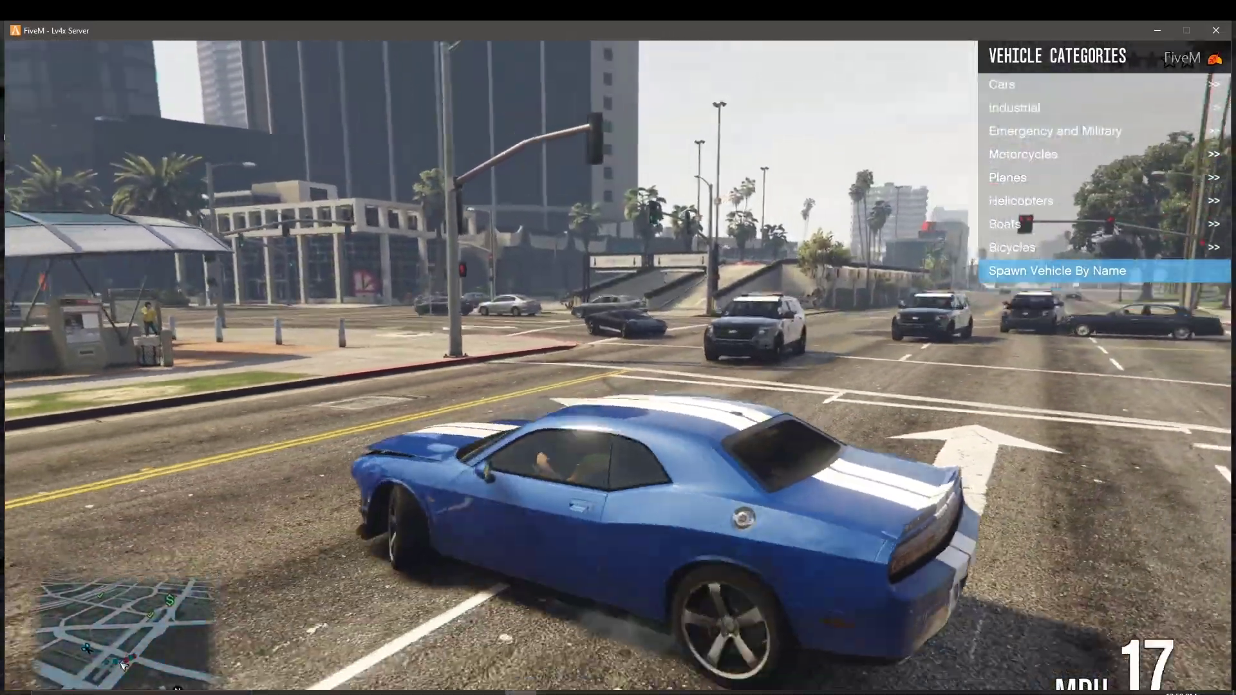
key("w")
key("w")
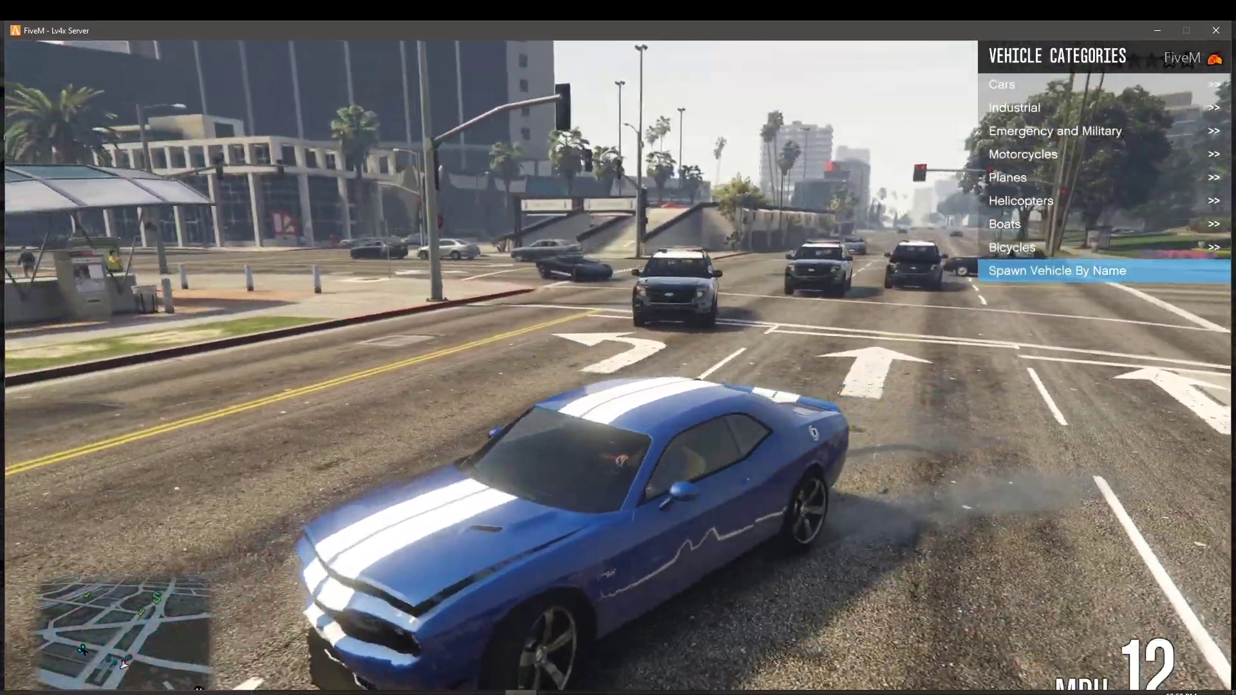
key("w")
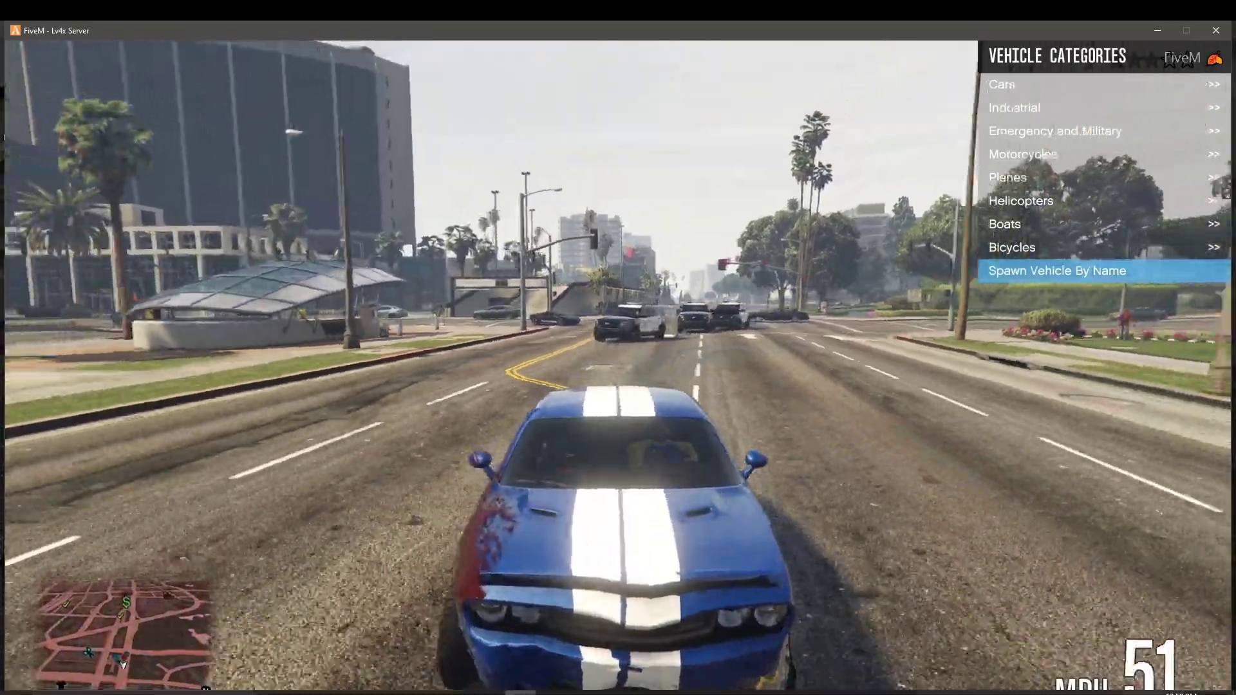
key("w")
key("w")
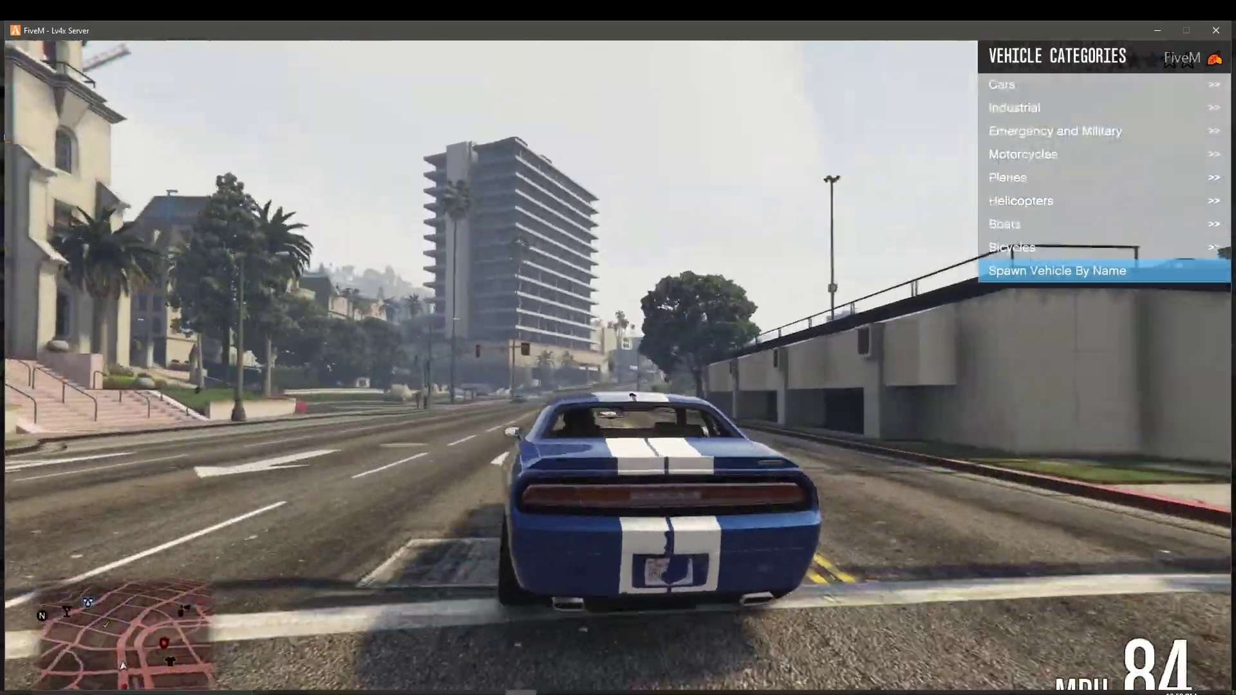
key("a")
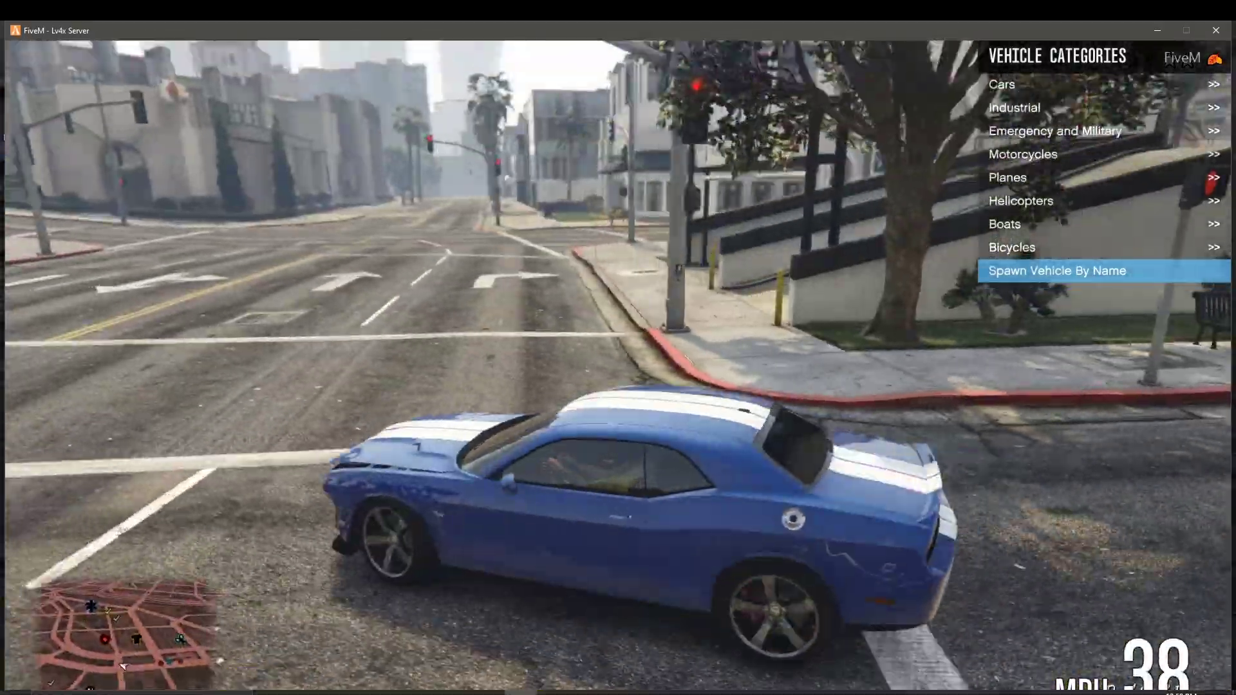
key("w")
Step: Spin clockwise, race down the street, brake at the intersection, then enable NoClip Mode with F2
key("d")
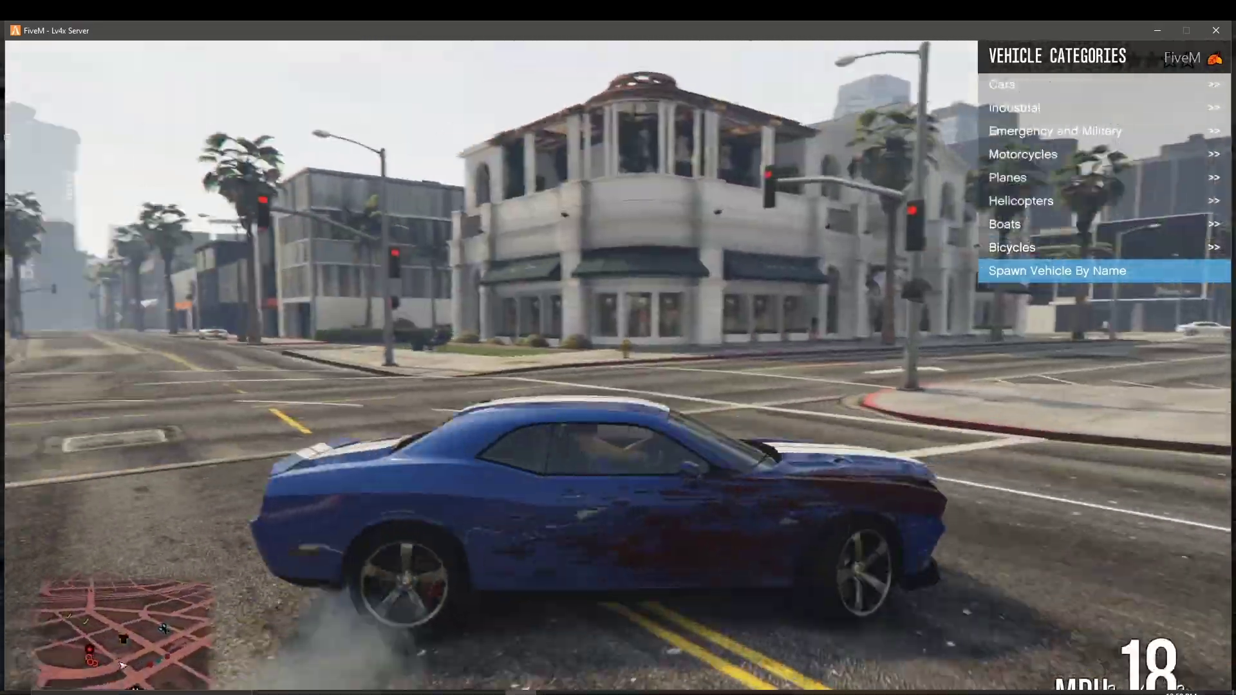
key("w")
key("d")
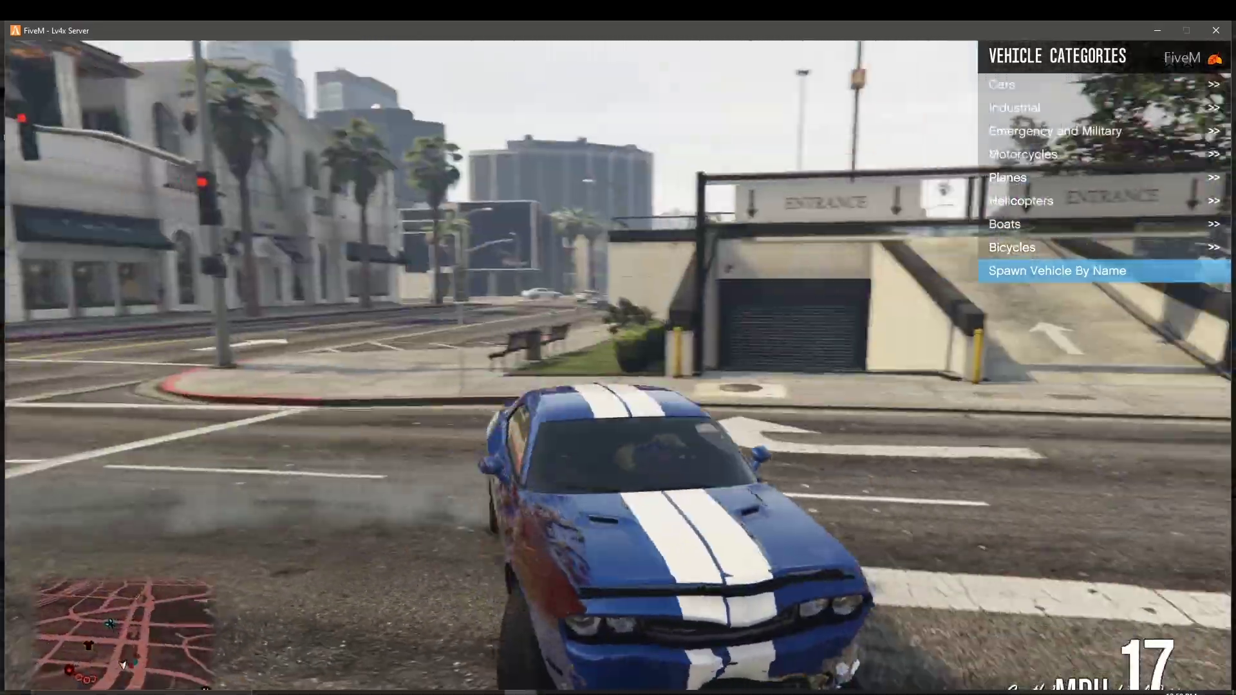
key("w")
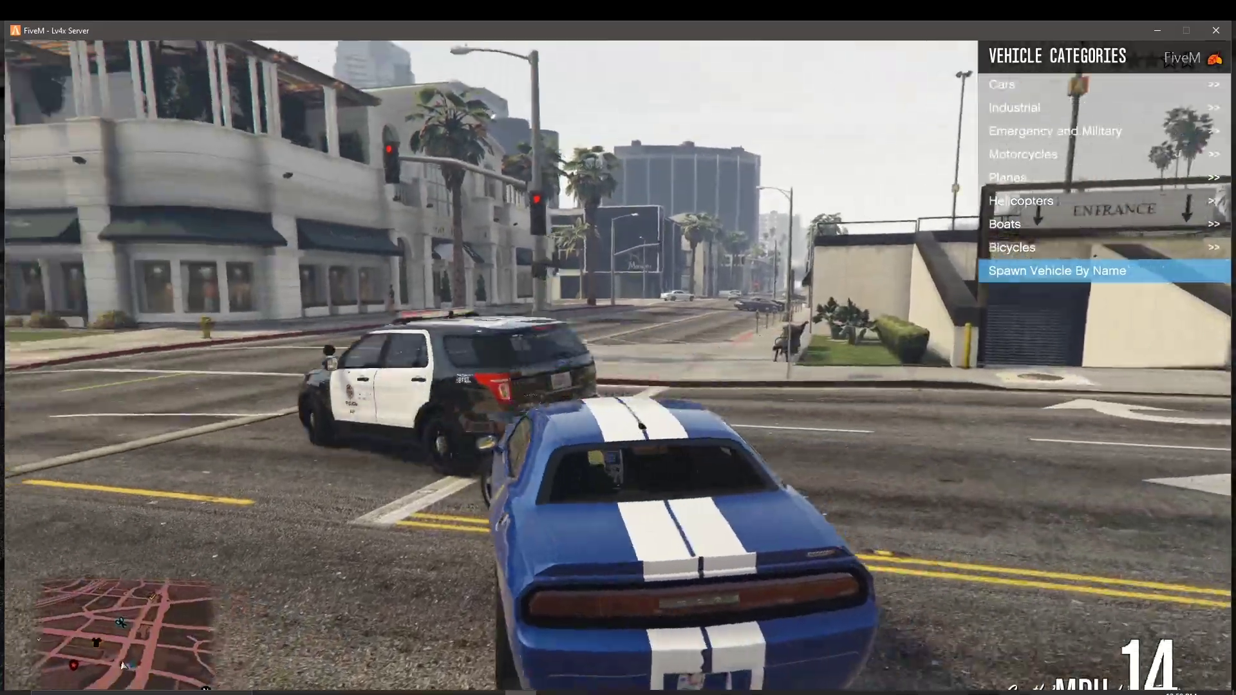
key("w")
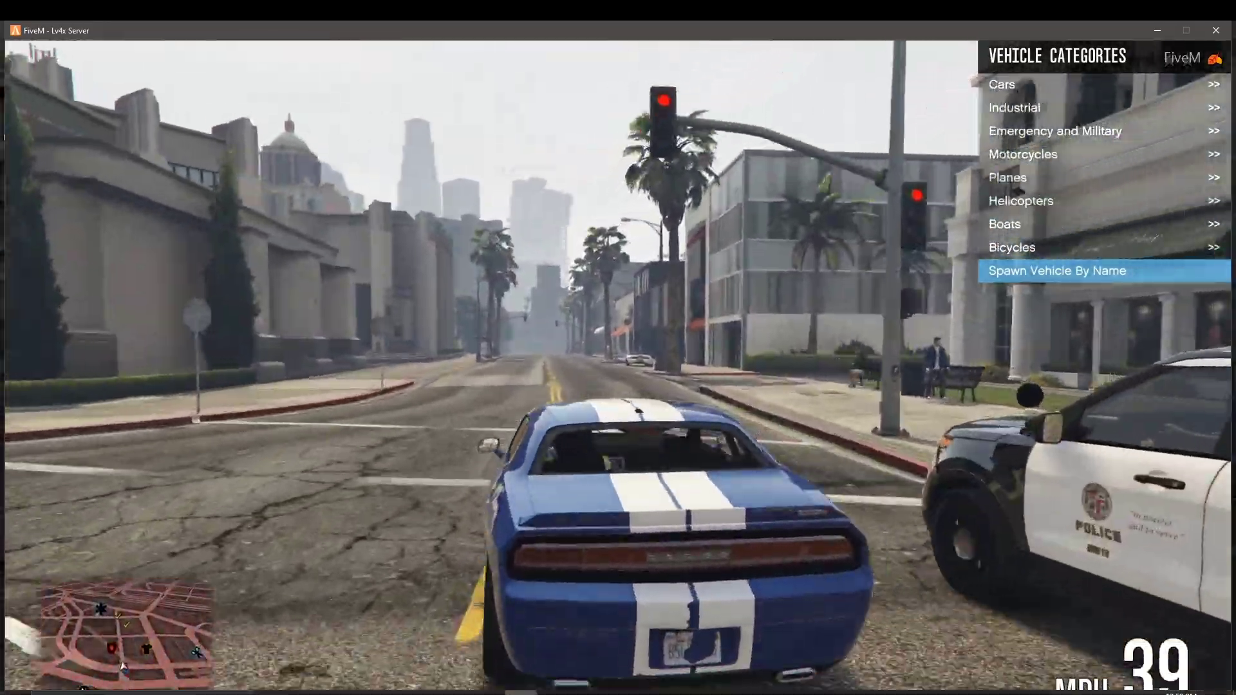
key("w")
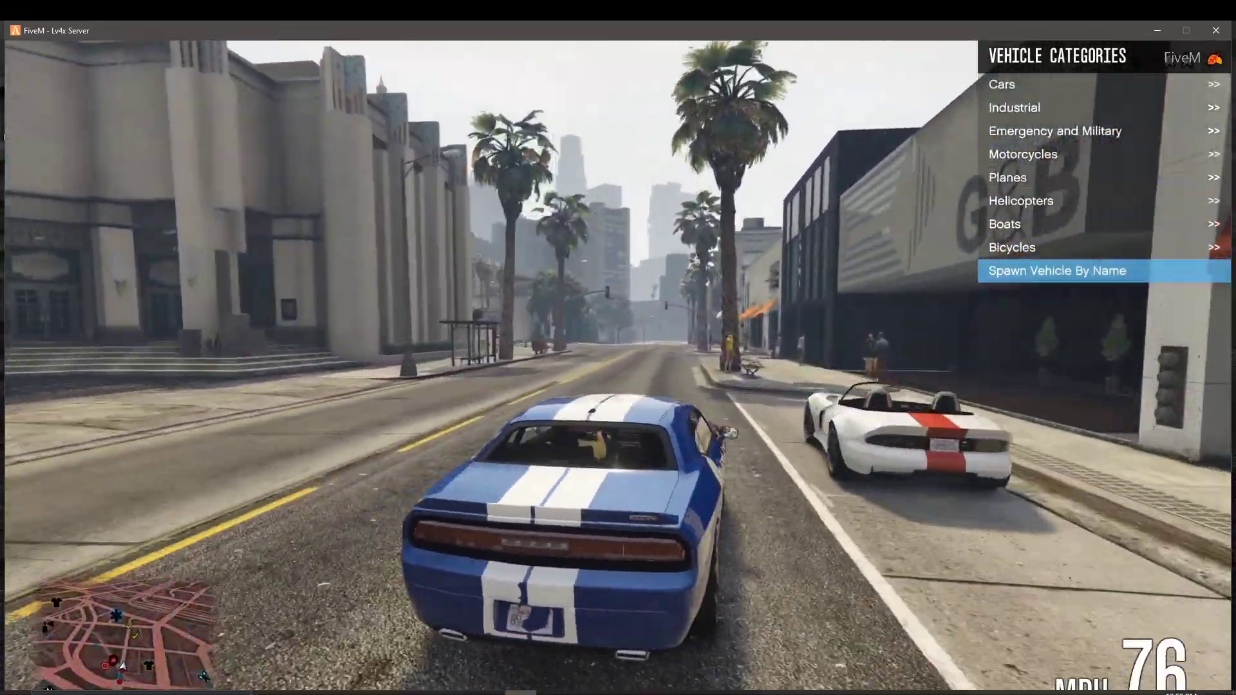
key("d")
key("space")
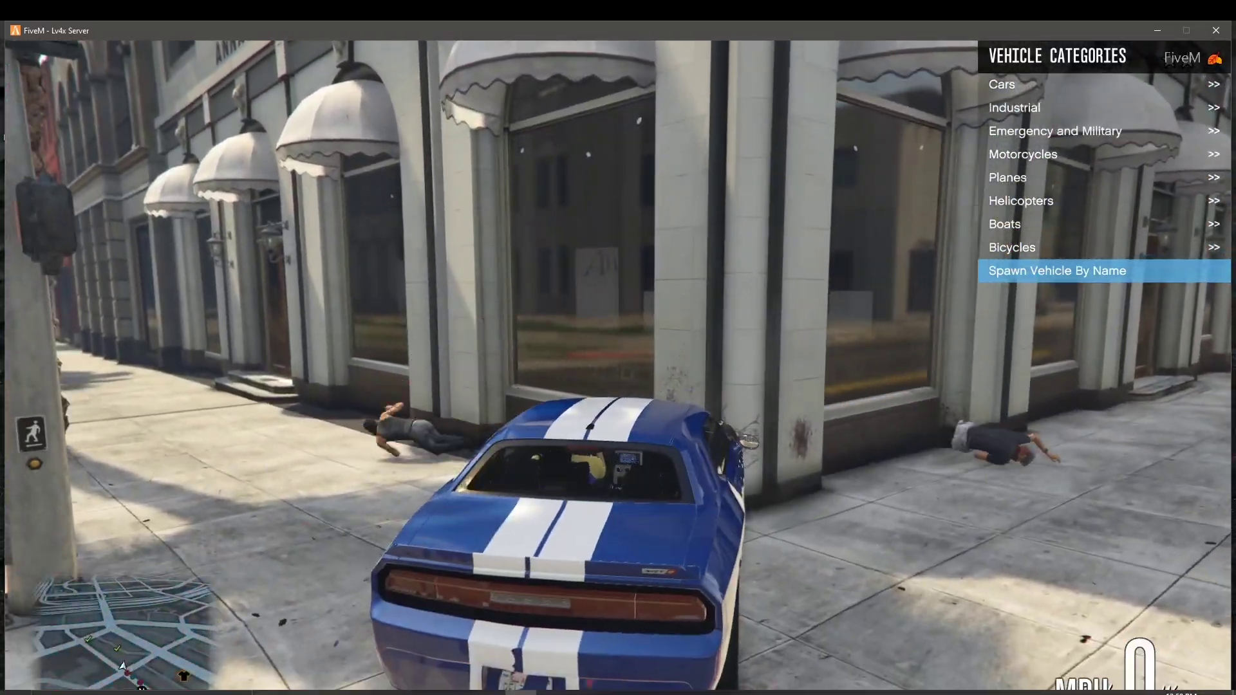
key("F2")
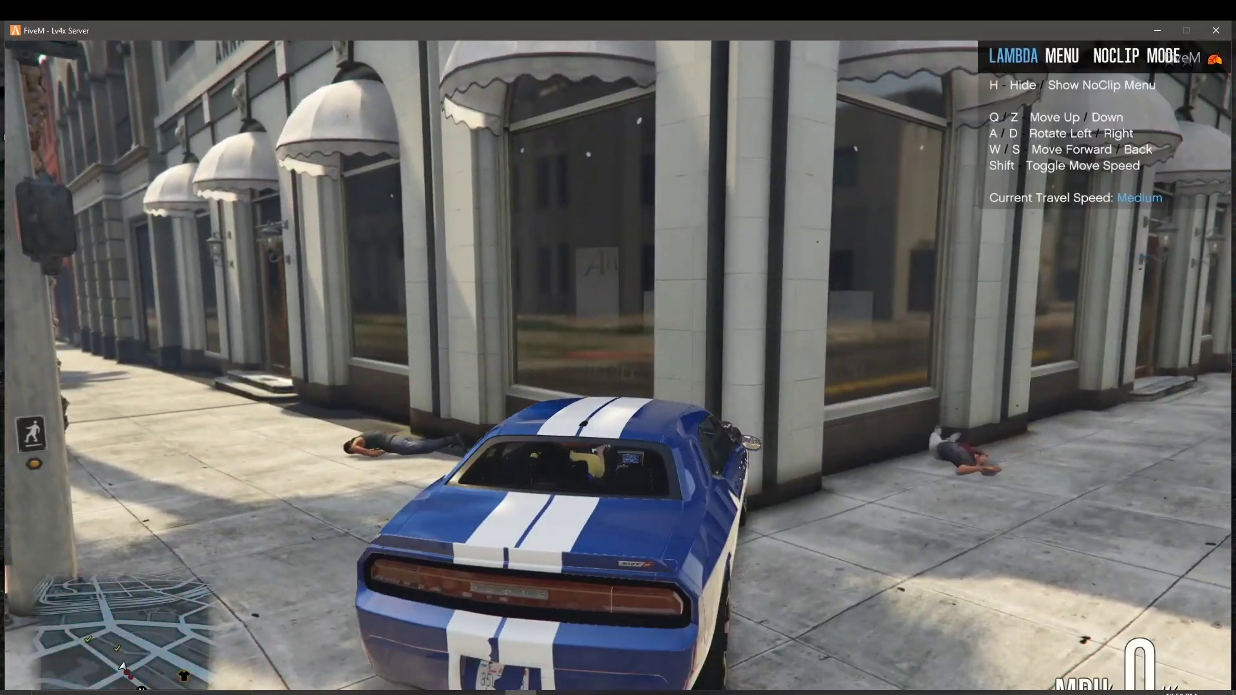
Step: Lift the car above the rooftops and raise the NoClip speed to Extremely Fast
key("q")
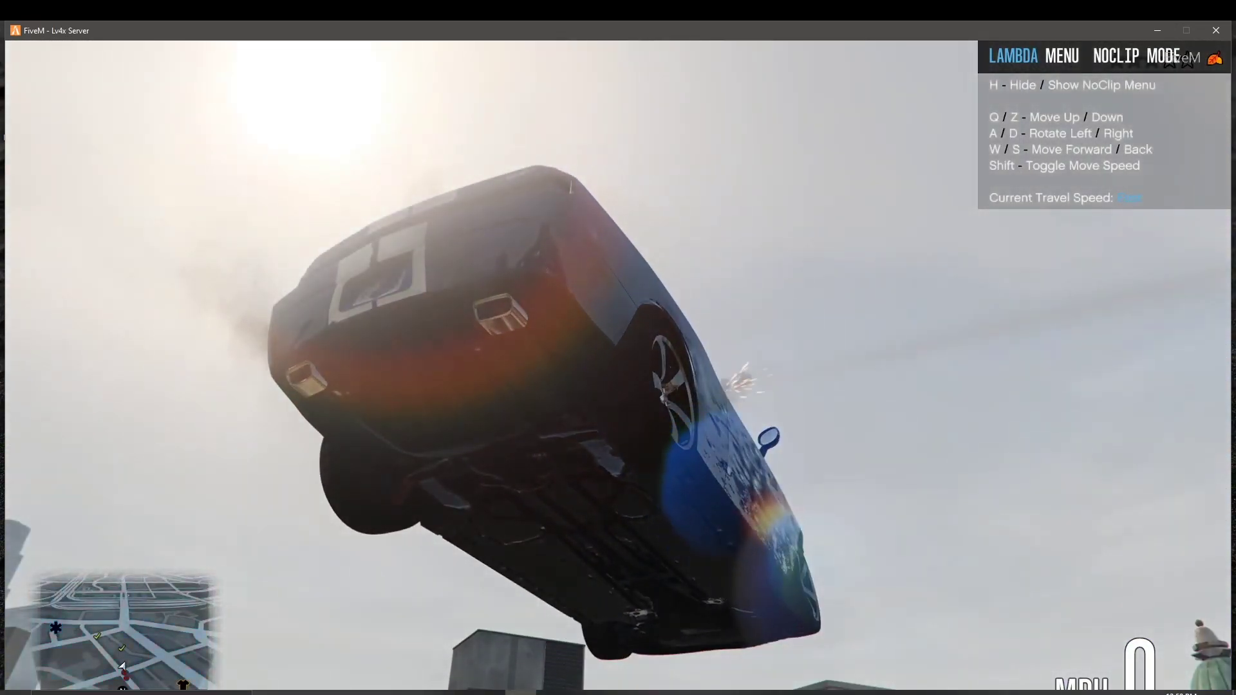
key("z")
key("shift")
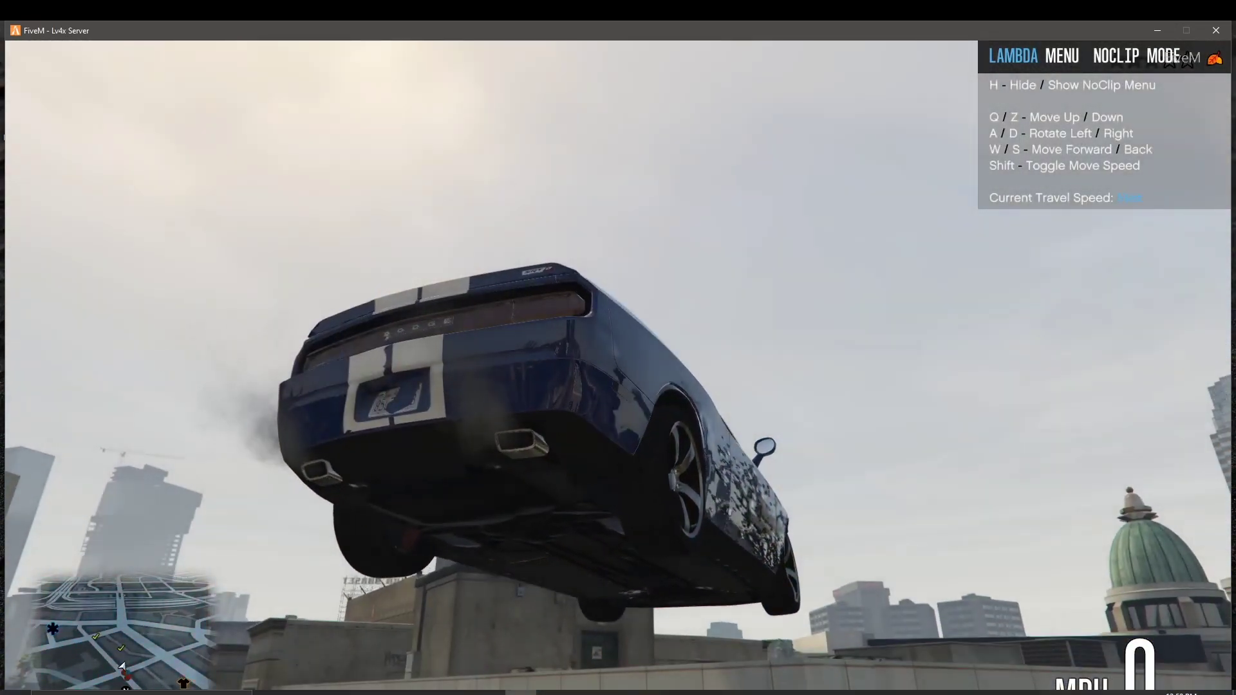
key("shift")
key("shift")
key("shift")
key("shift")
key("q")
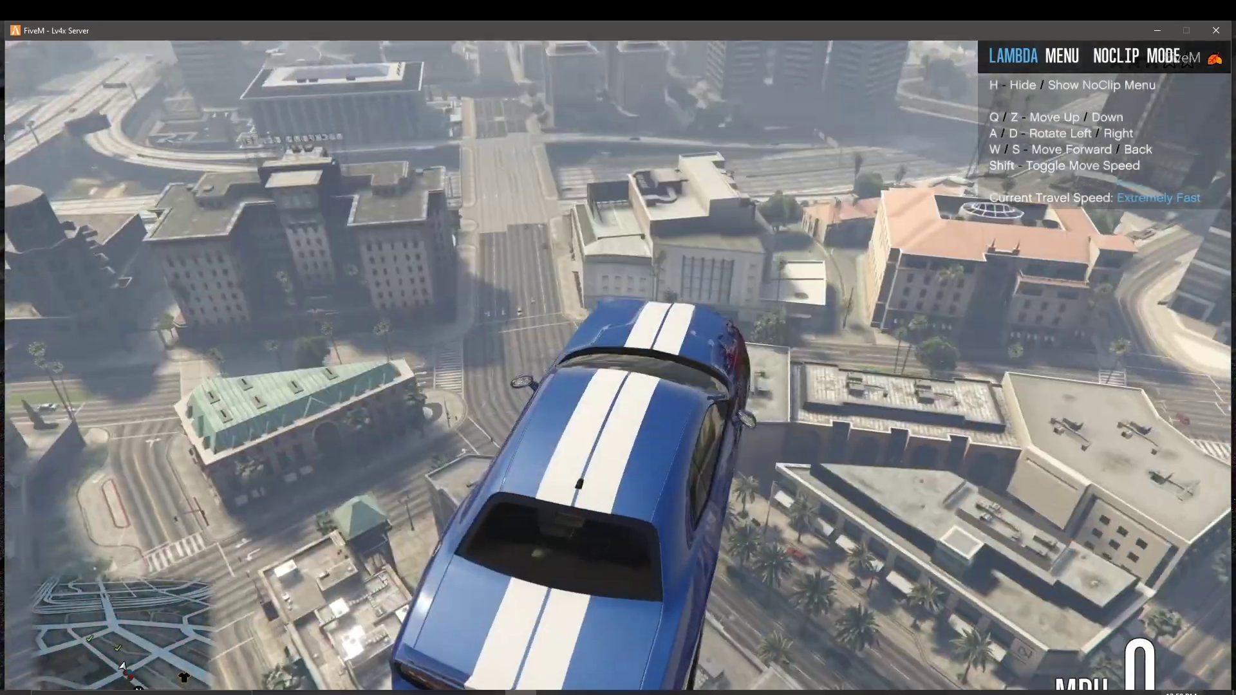
key("w")
key("d")
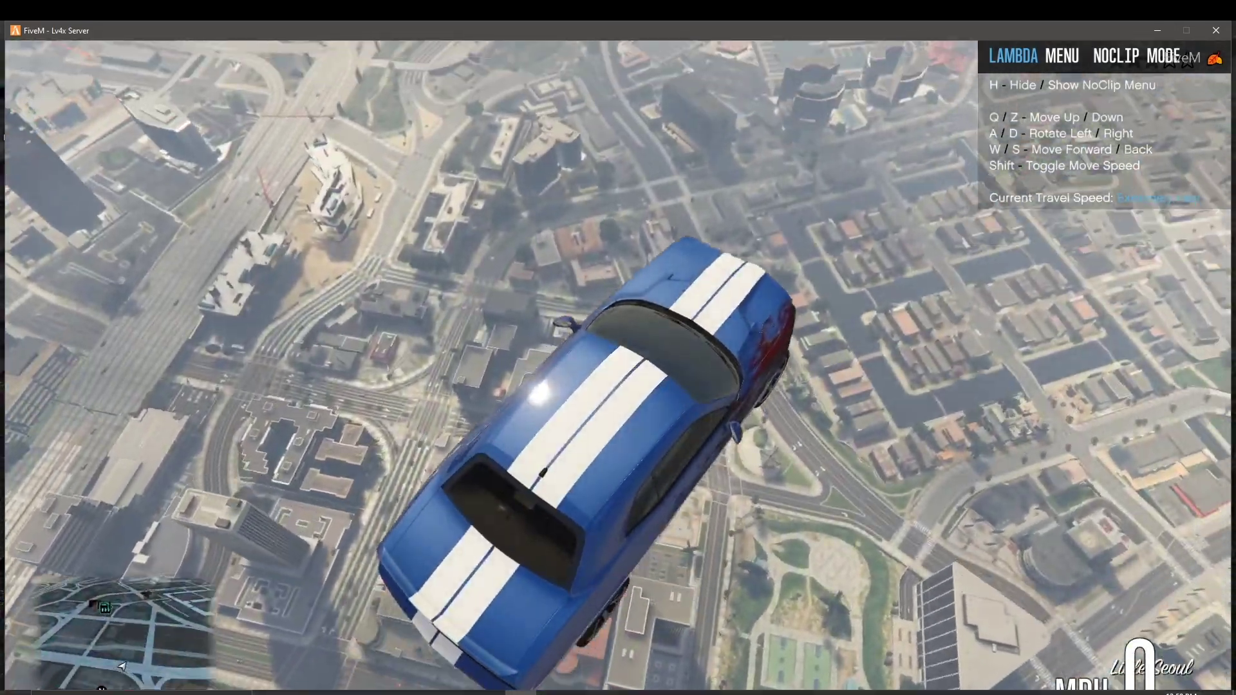
Step: Fly the car above the clouds across the city toward the airport, showing the NoClip help panel
key("w")
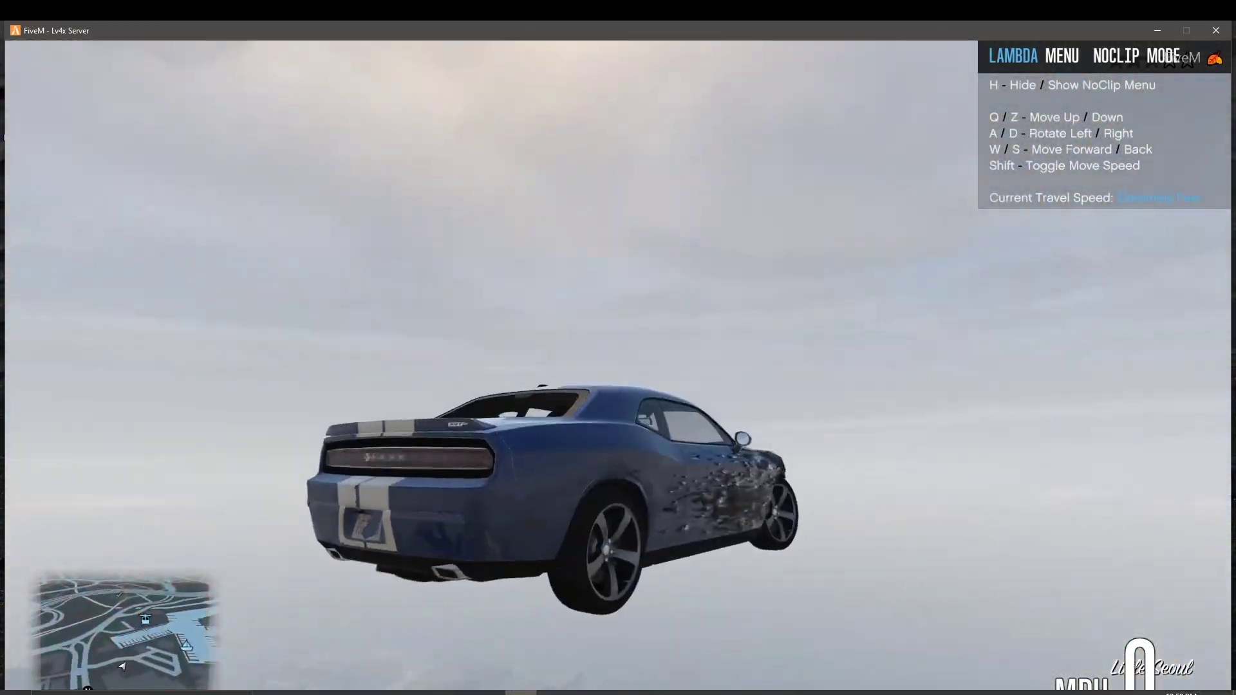
key("w")
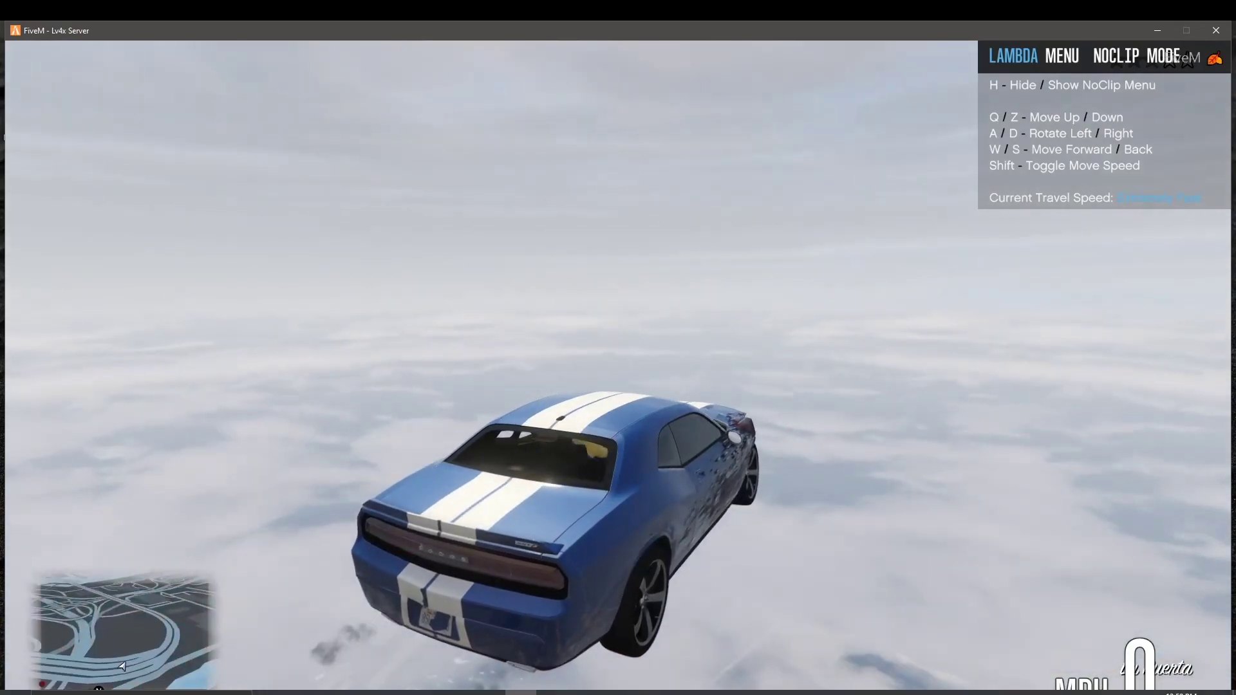
key("w")
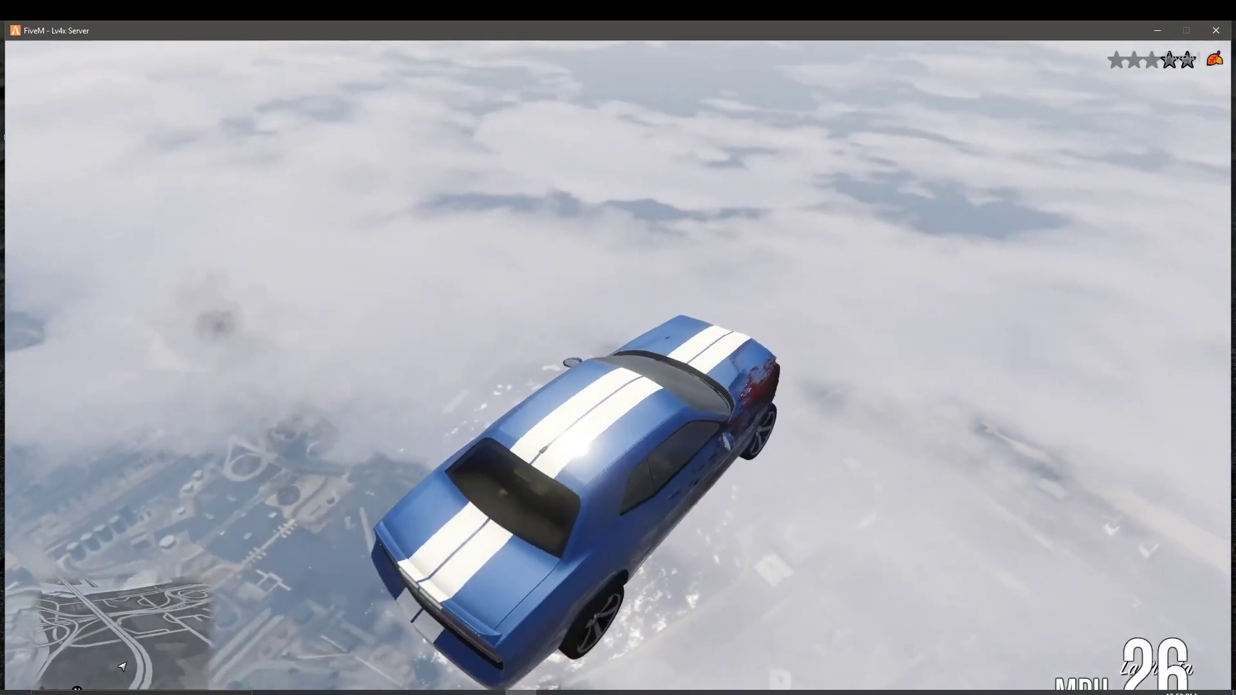
key("w")
key("h")
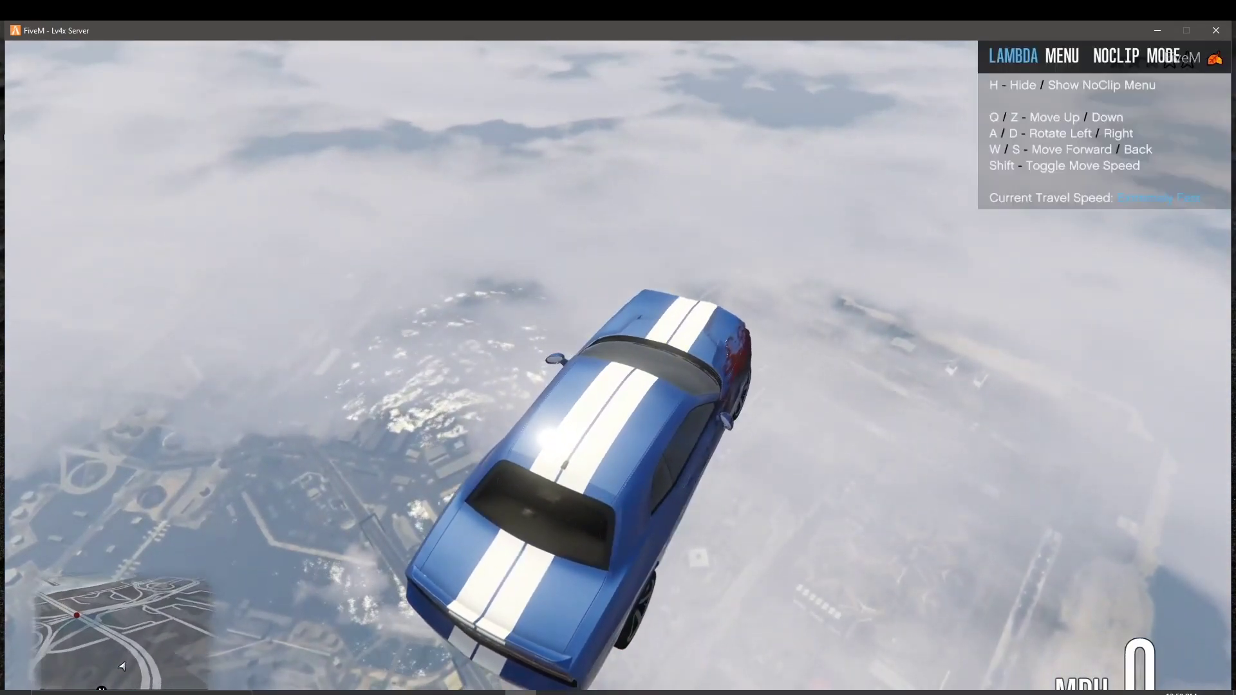
key("w")
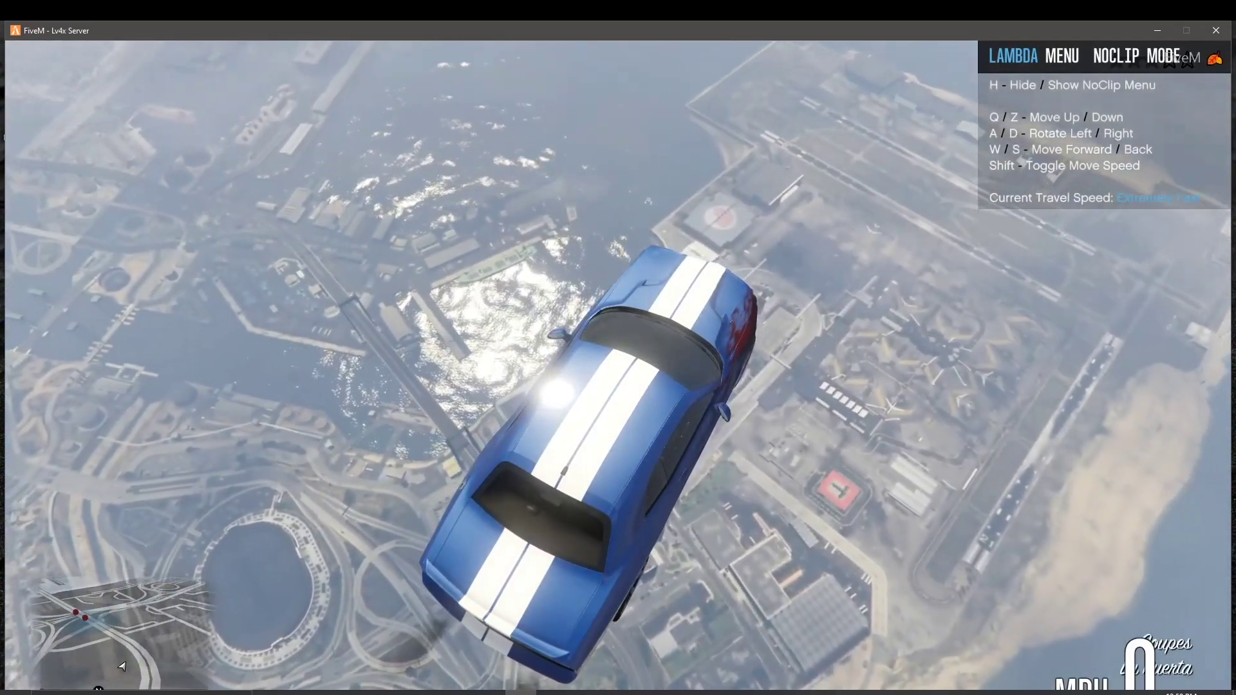
key("w")
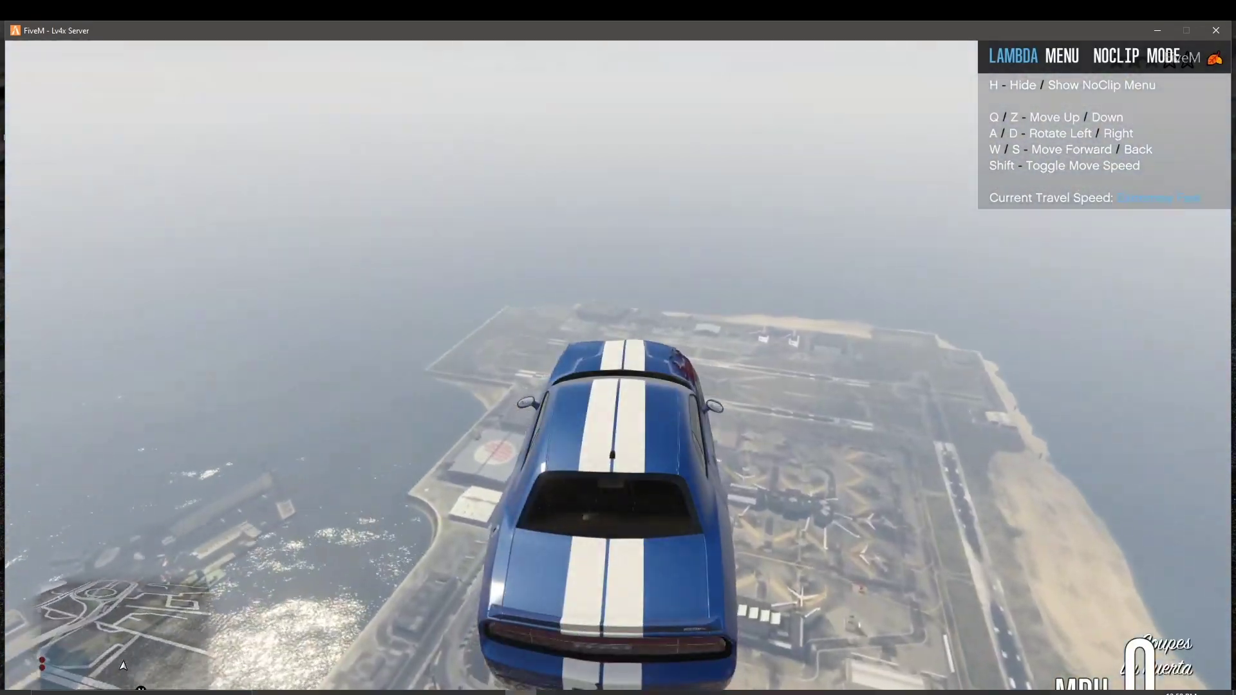
Step: Descend into the airport hangar parking lot, exit NoClip to land, and open the vehicle categories
key("w")
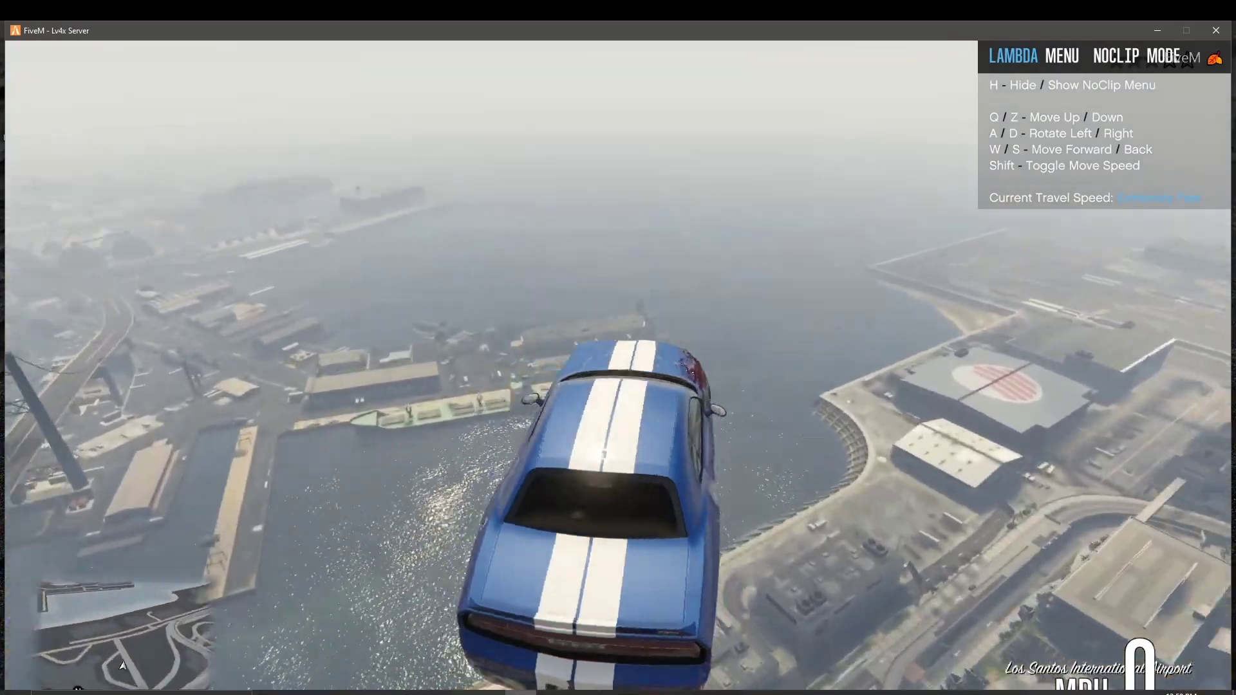
key("w")
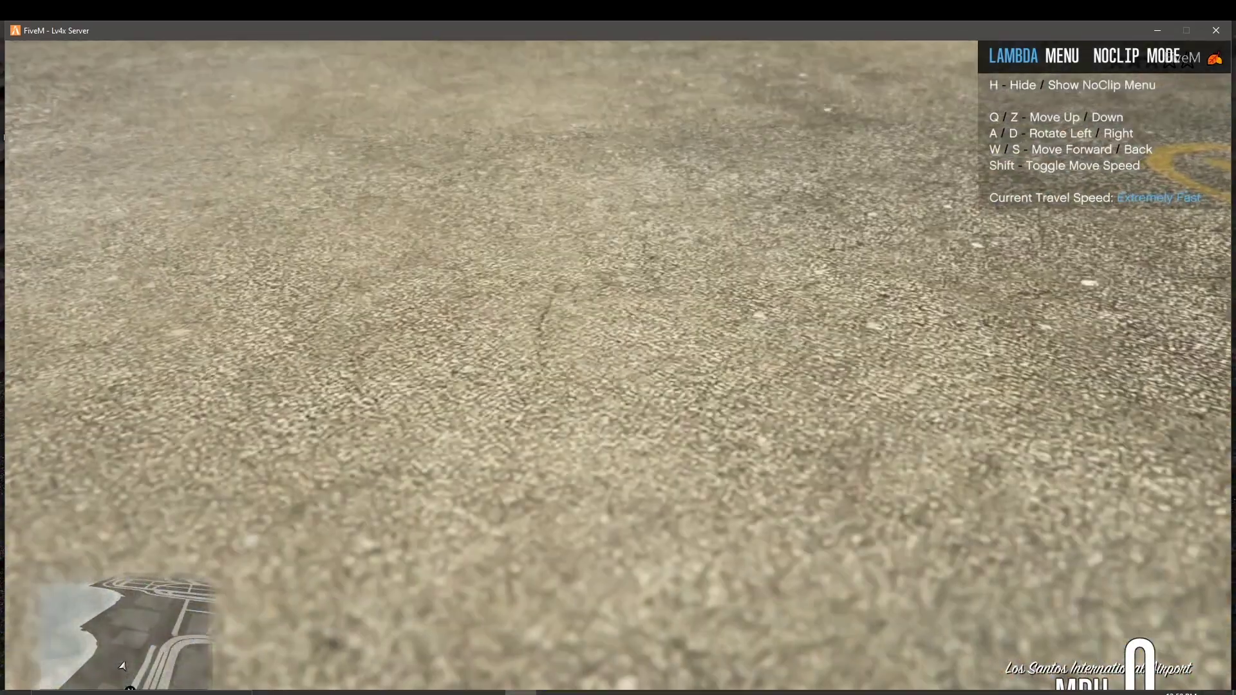
key("q")
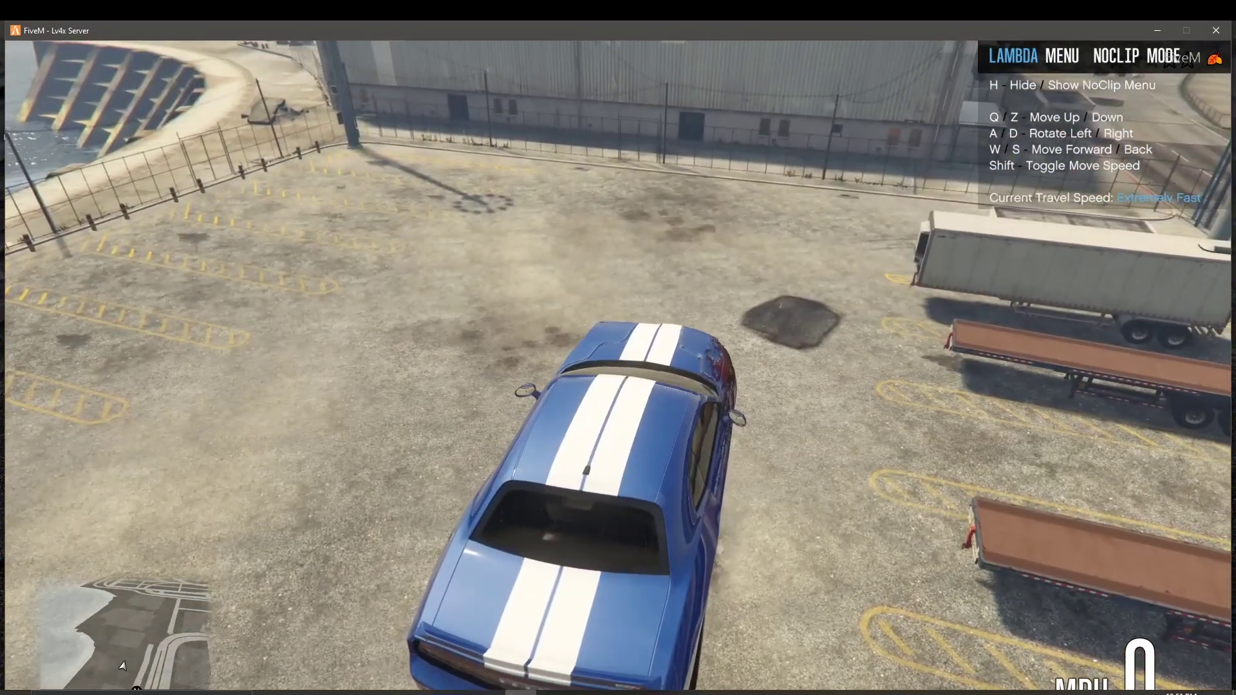
key("F2")
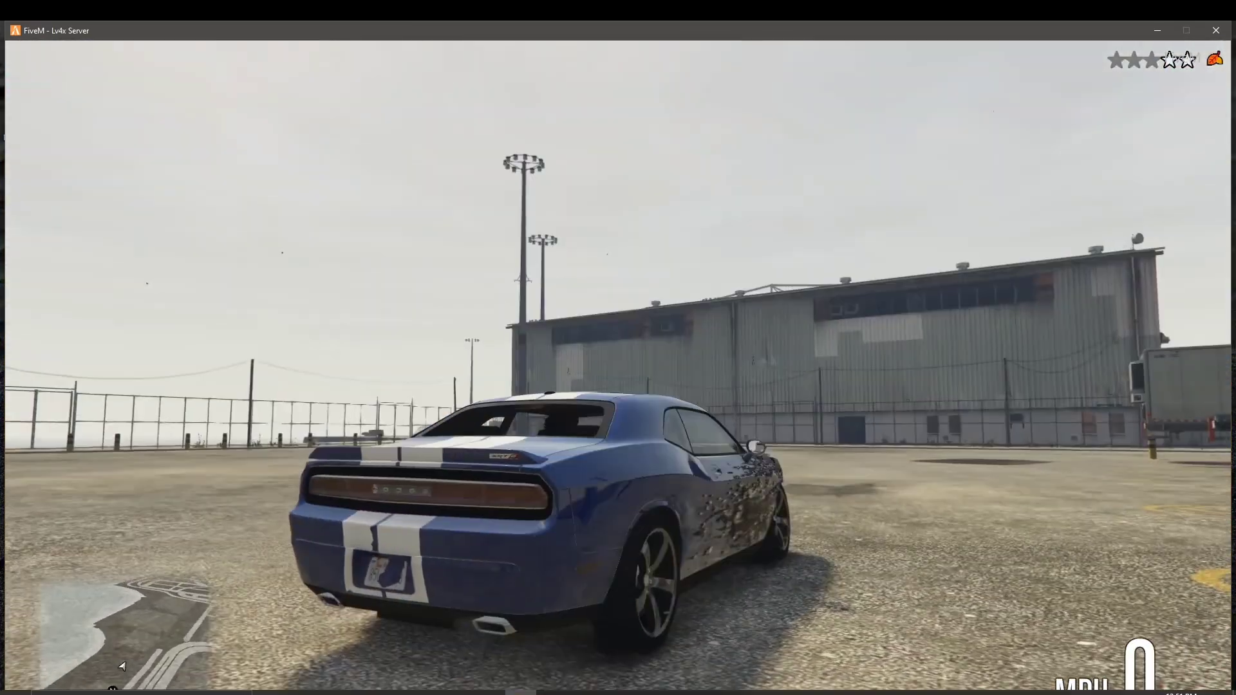
key("m")
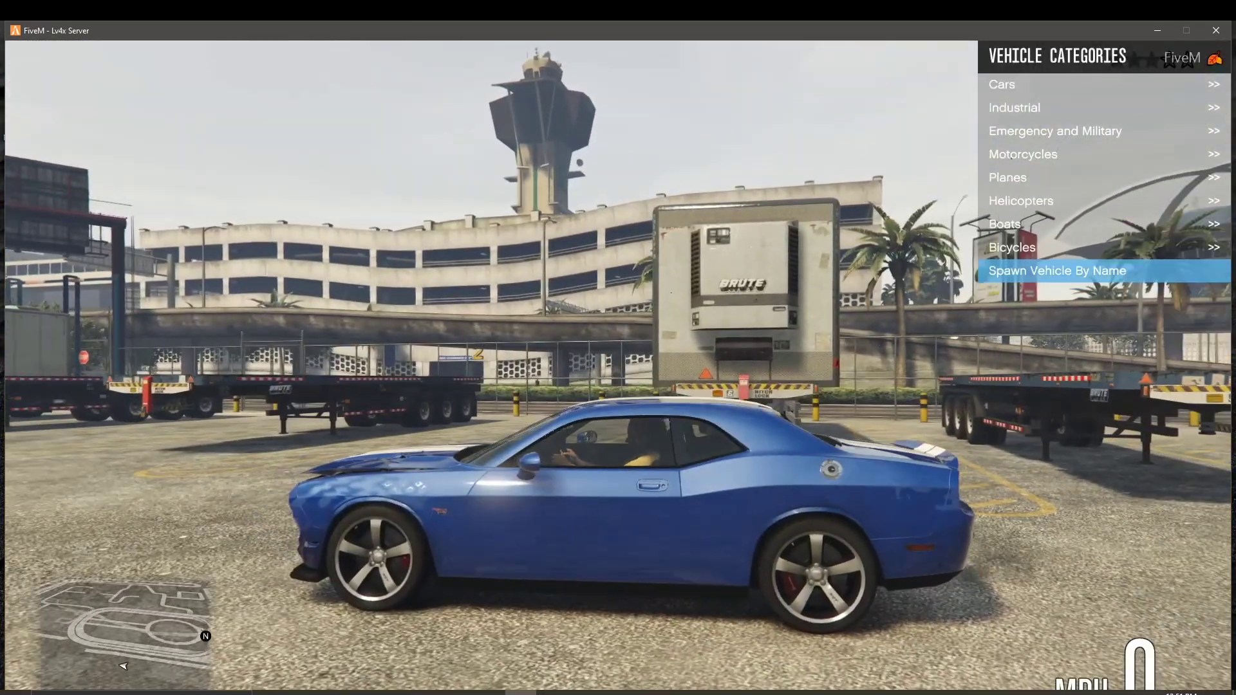
Step: Spawn the pickup by entering the vehicle name 'srt392', walk toward it, and open the pause menu
type("srt392")
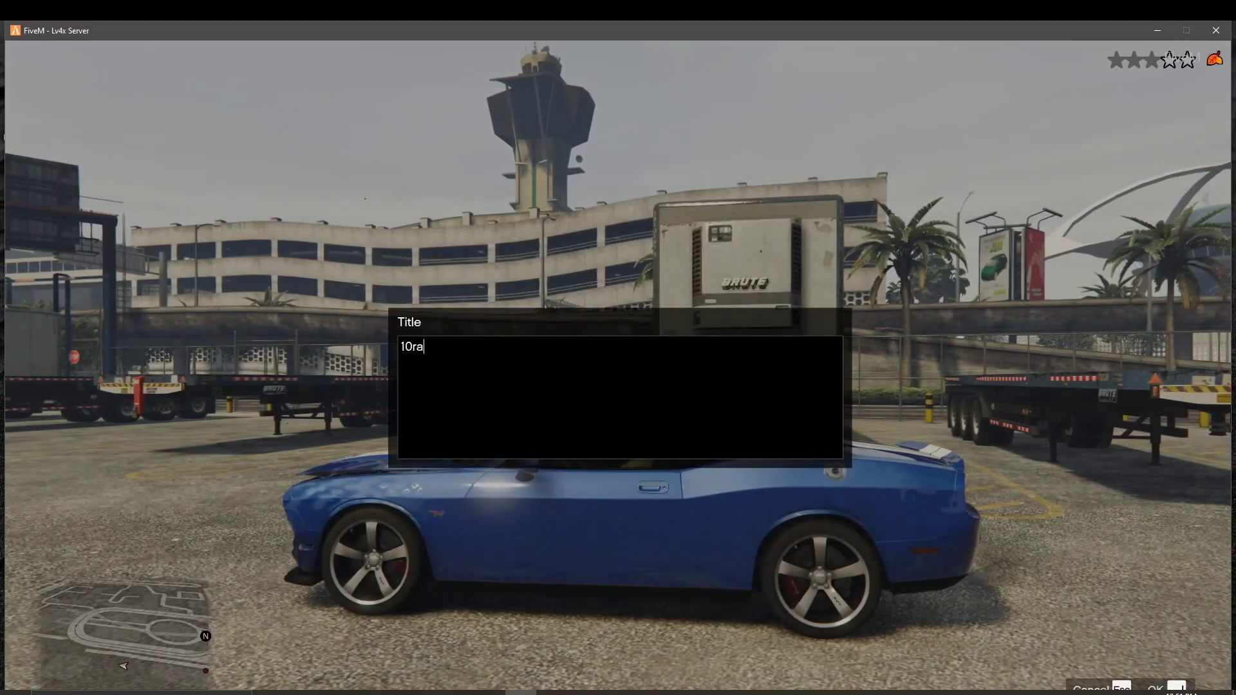
key("Return")
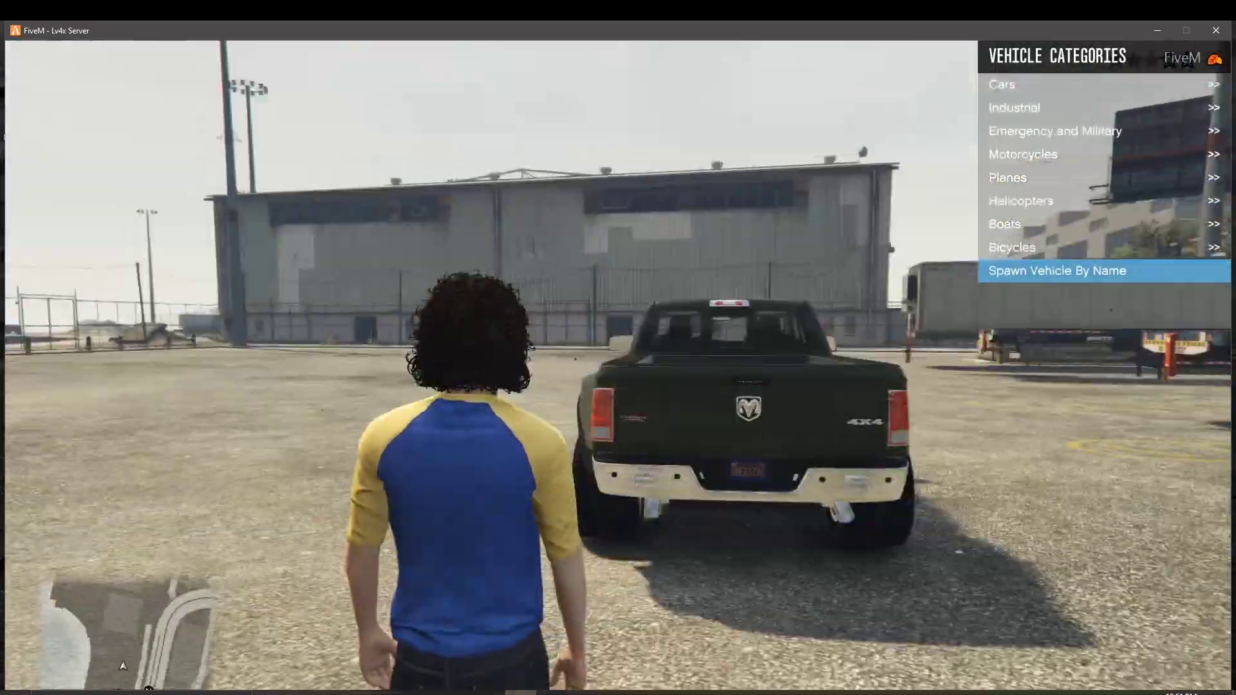
key("w")
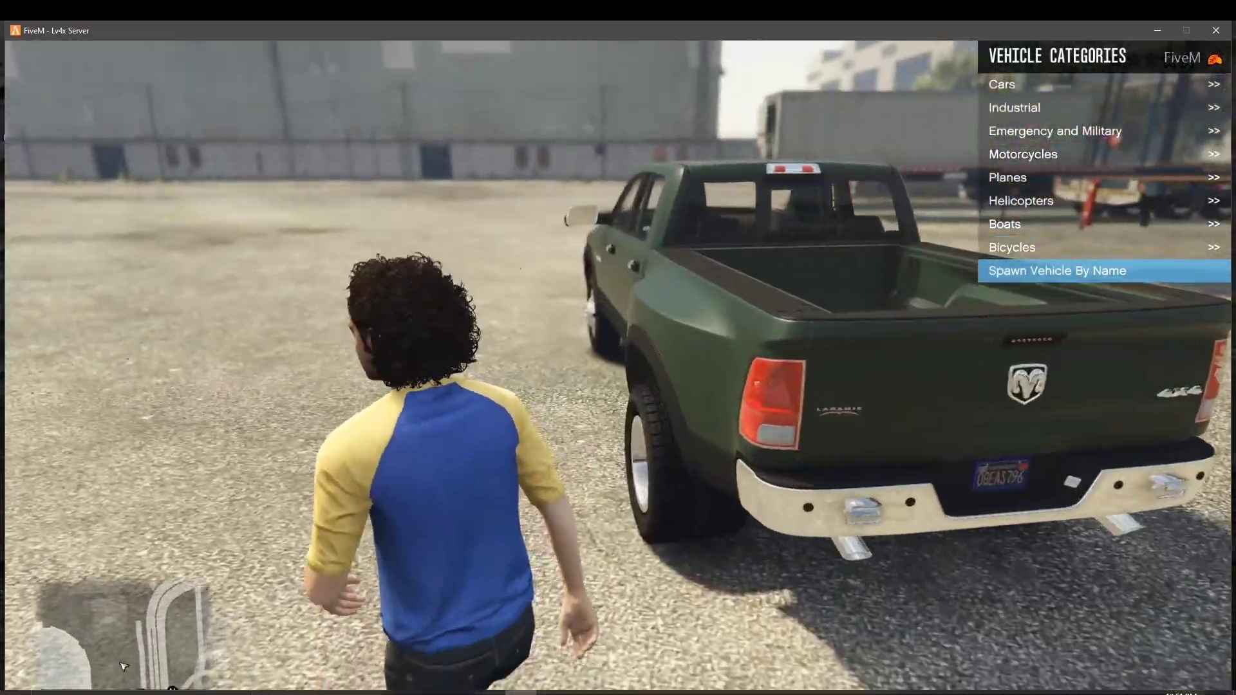
key("Escape")
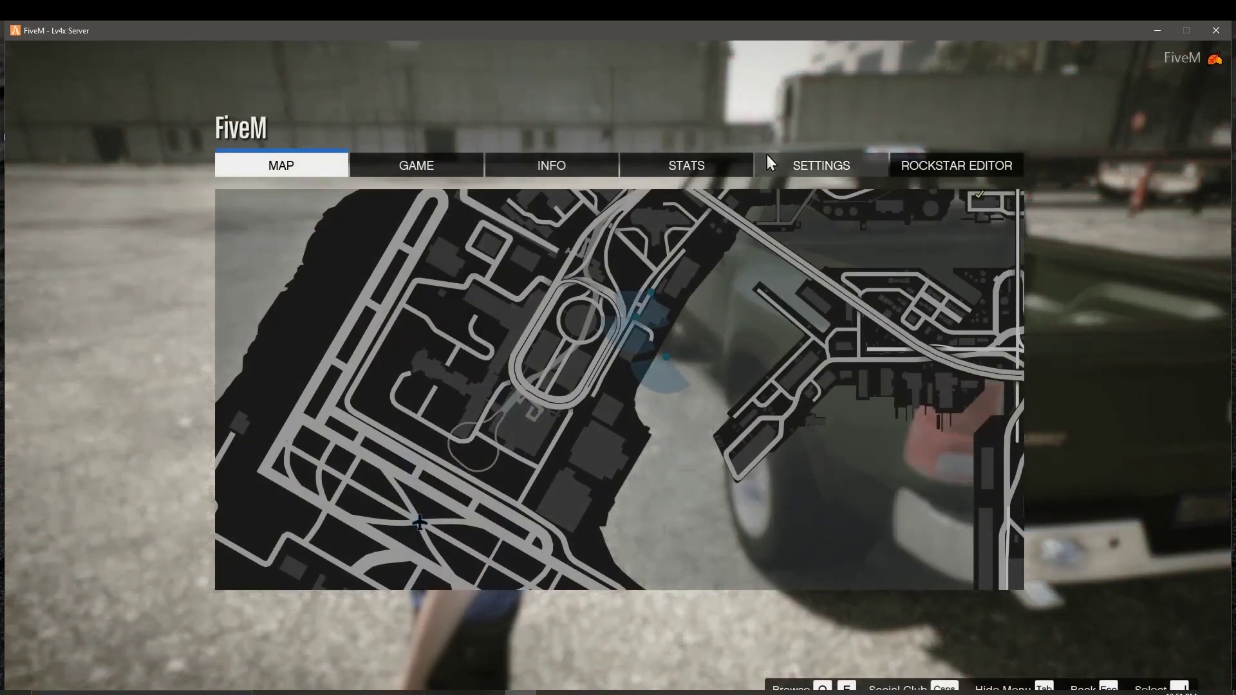
Step: Set Graphics Screen Type to Fullscreen at 1920 x 1080, apply and keep it, and reopen vehicle categories
left_click(778, 166)
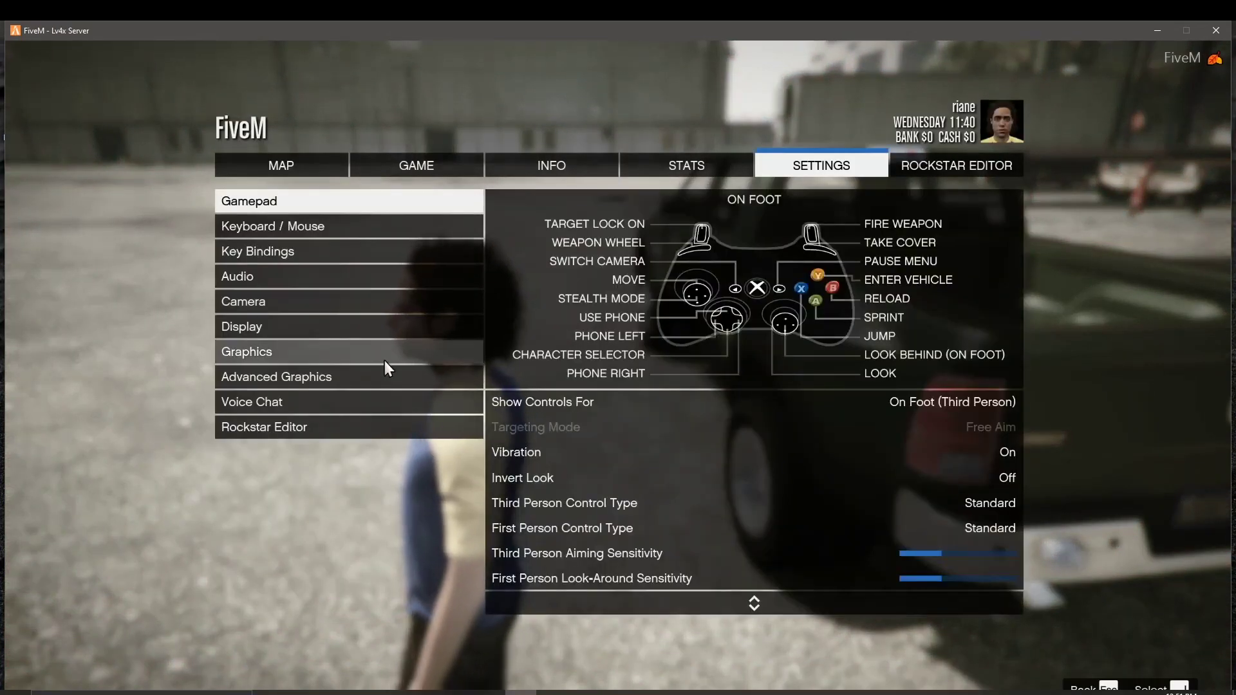
left_click(384, 361)
left_click(787, 336)
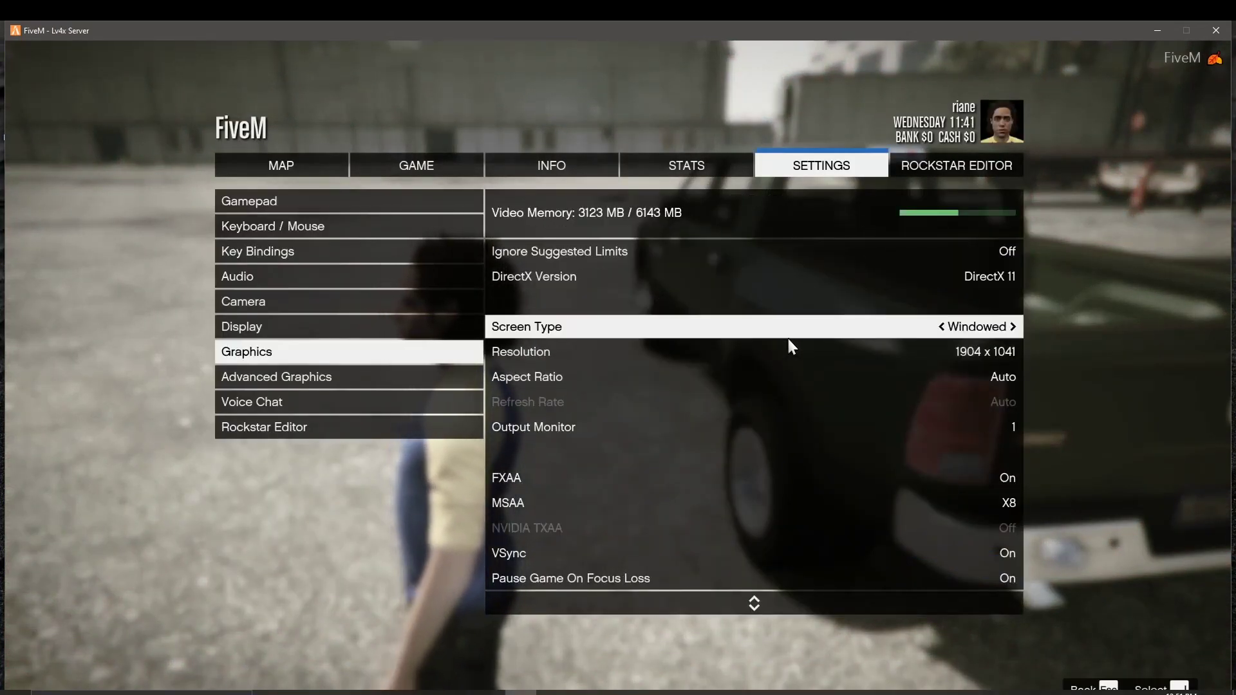
key("Right")
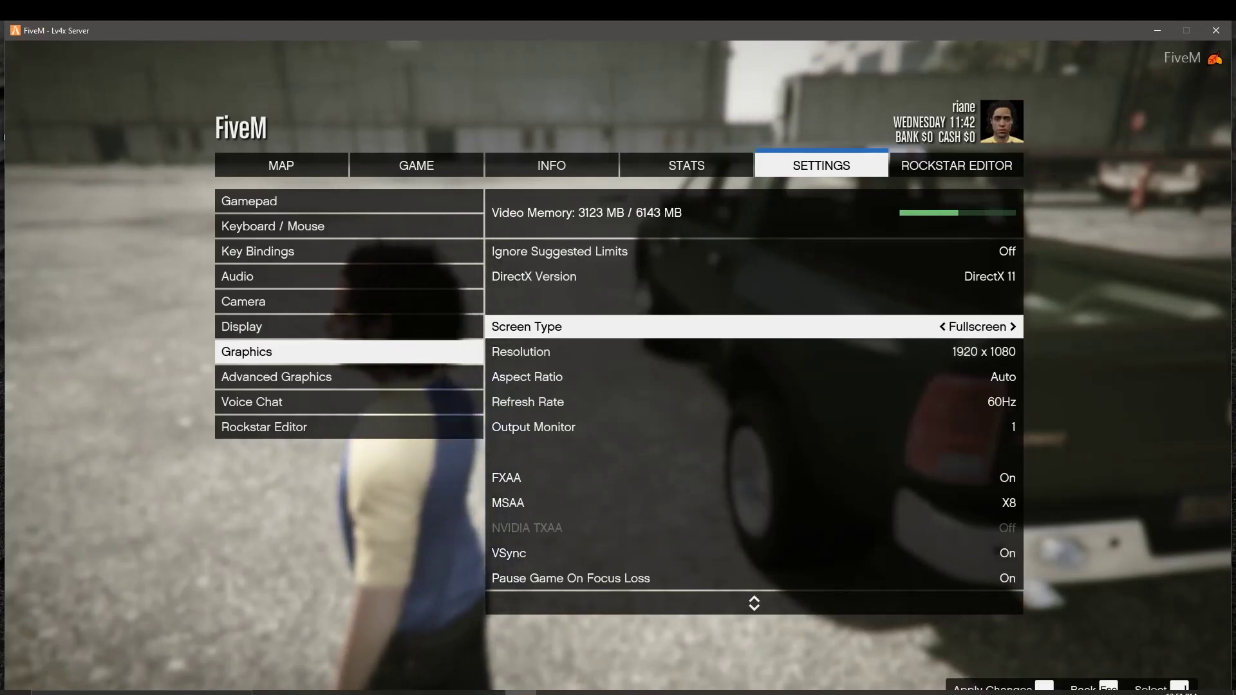
key("Right")
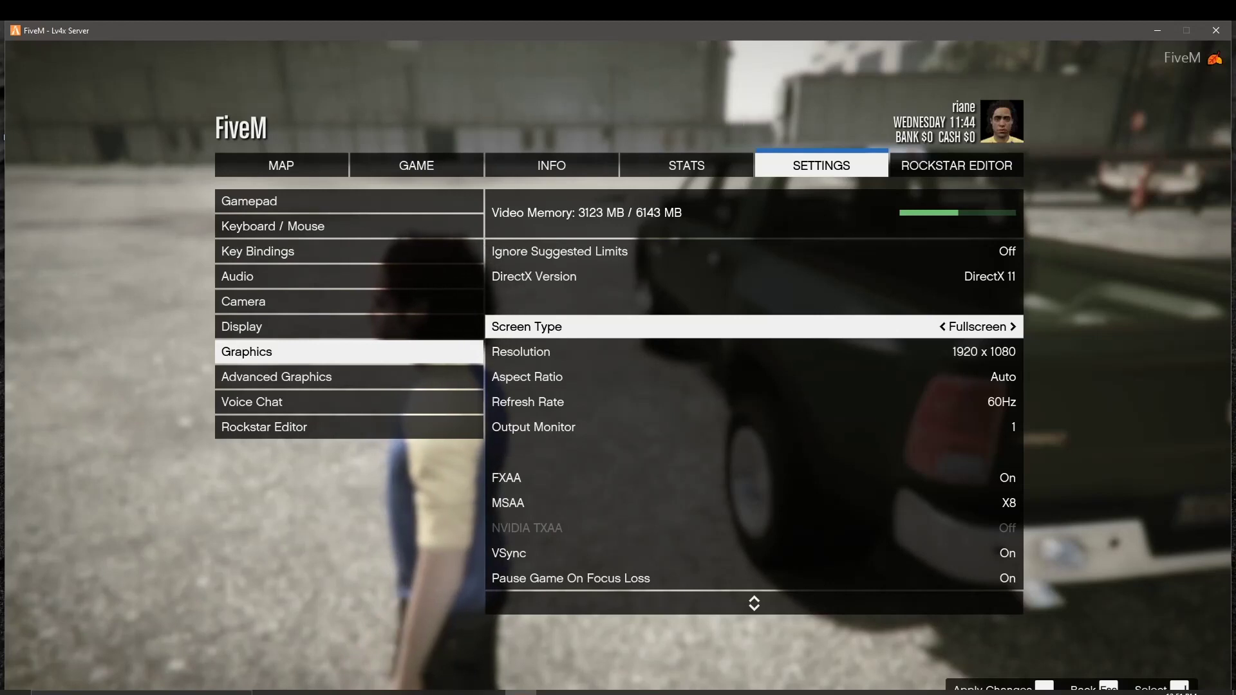
key("space")
key("Return")
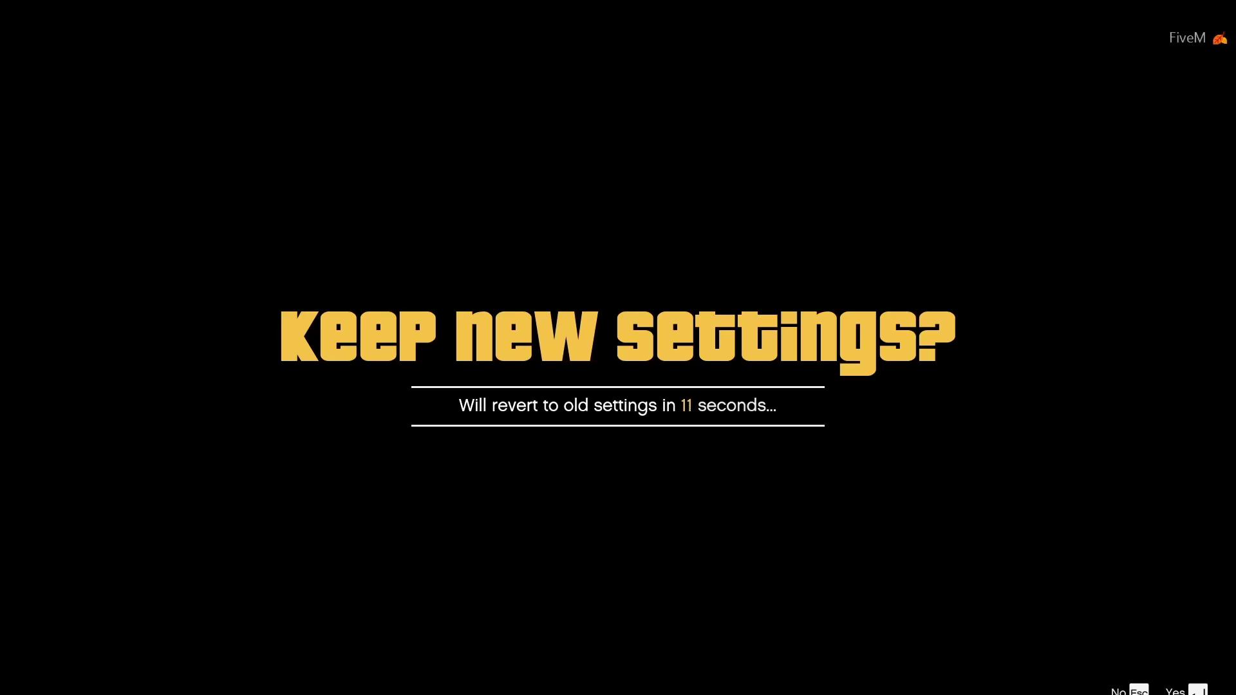
key("Return")
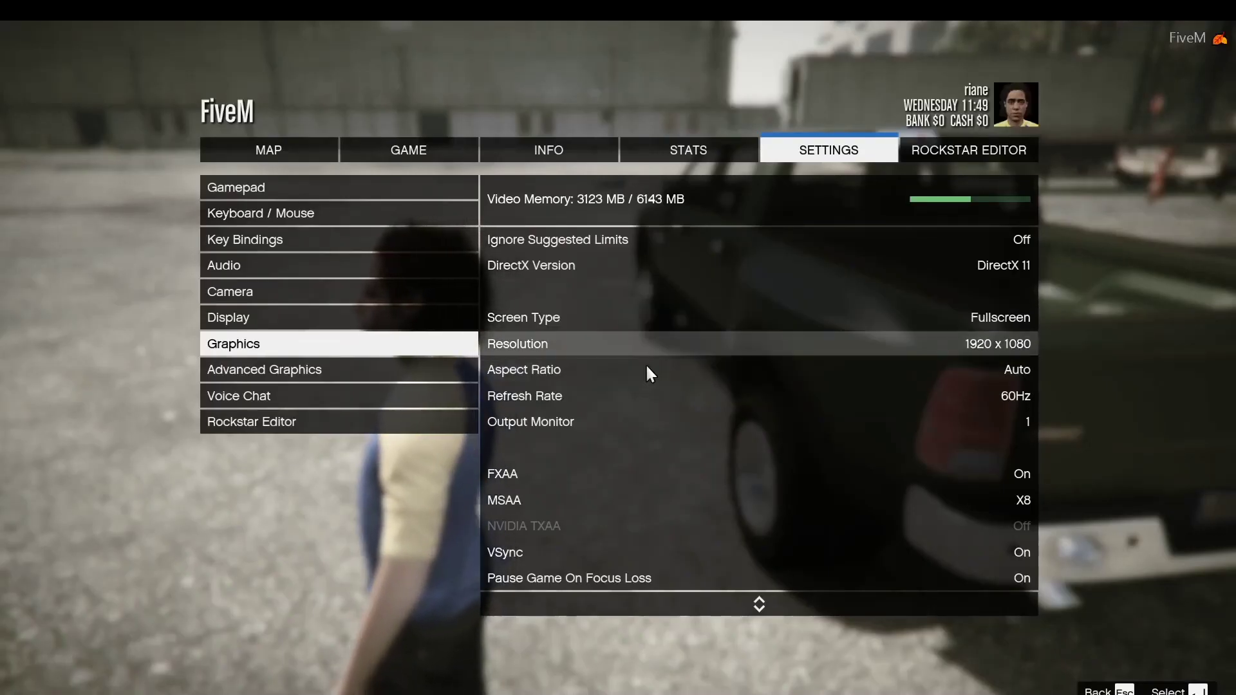
key("Escape")
key("F1")
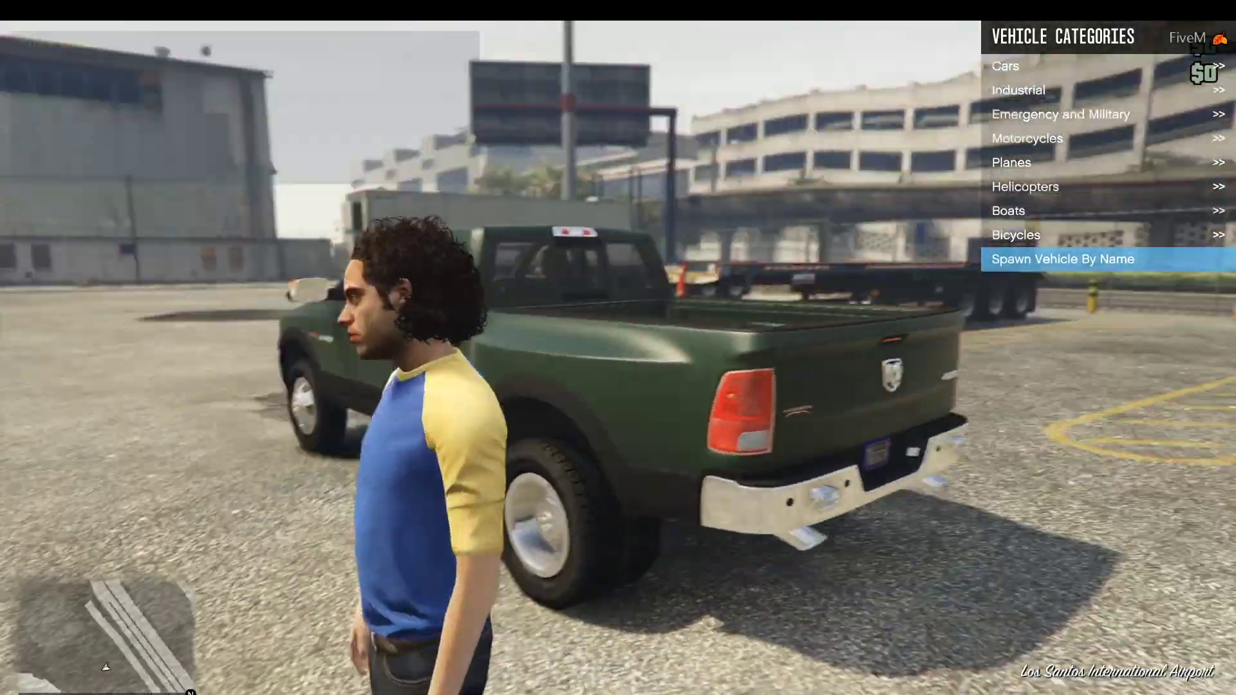
Step: Walk around the lot to the green Ram pickup's driver door and get in
key("ctrl")
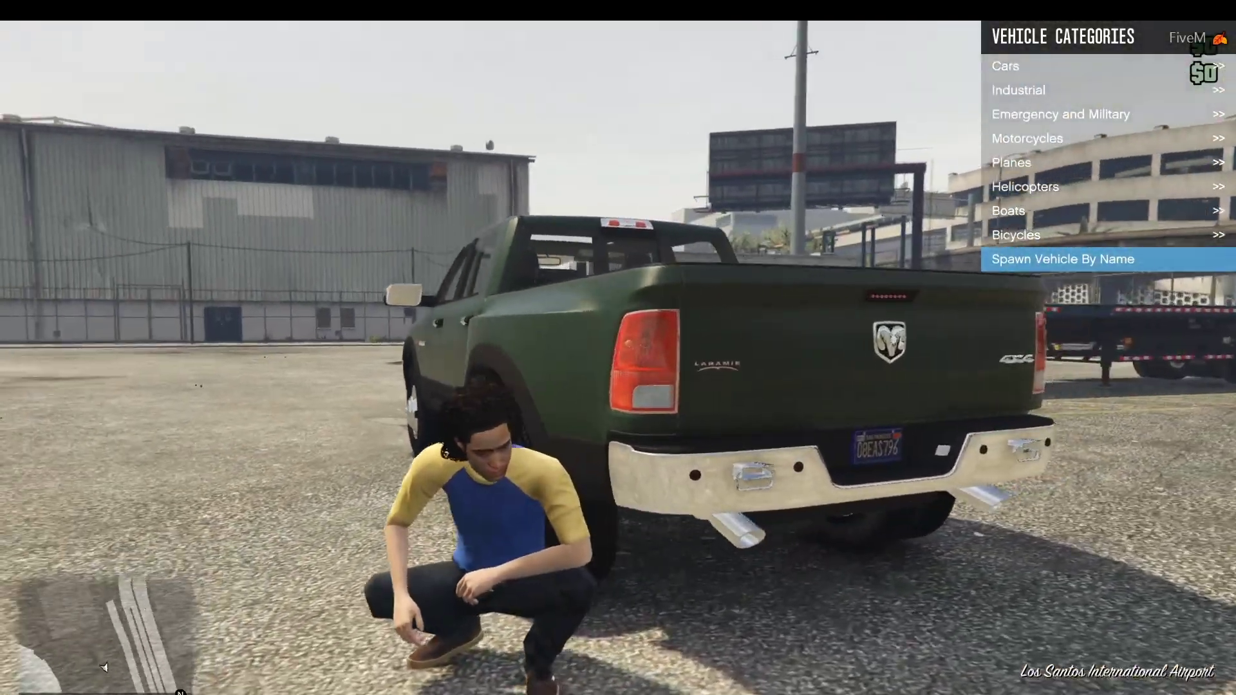
key("w")
key("w")
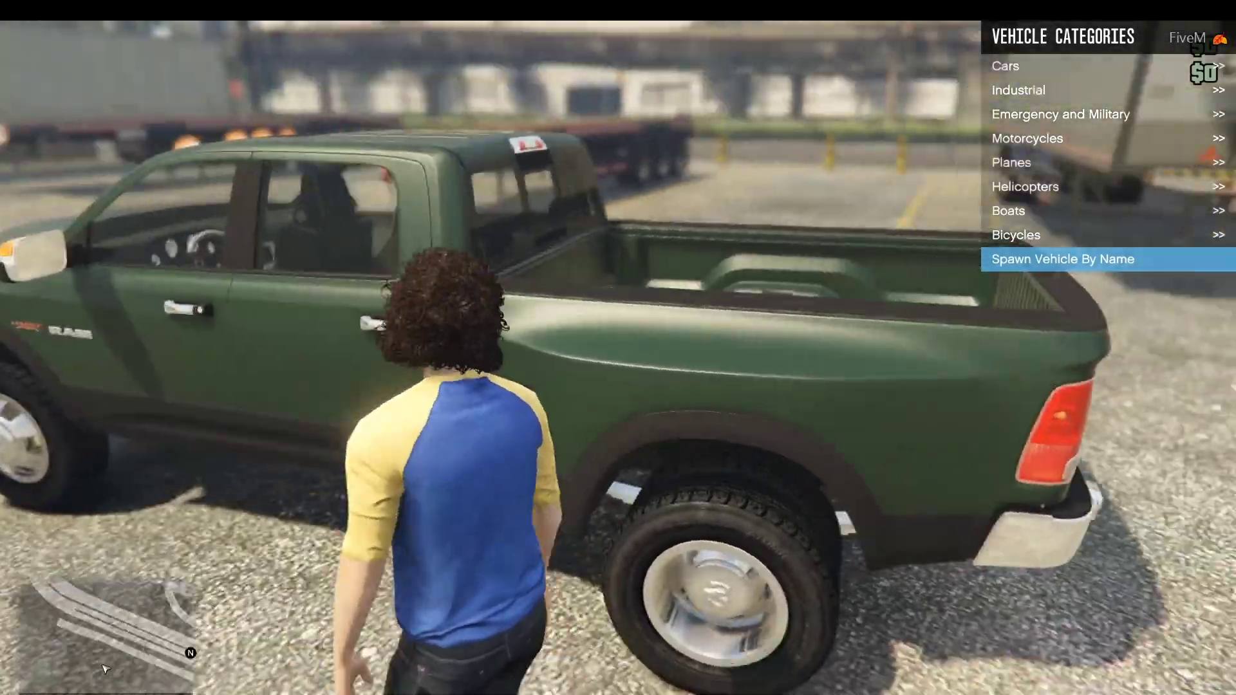
key("w")
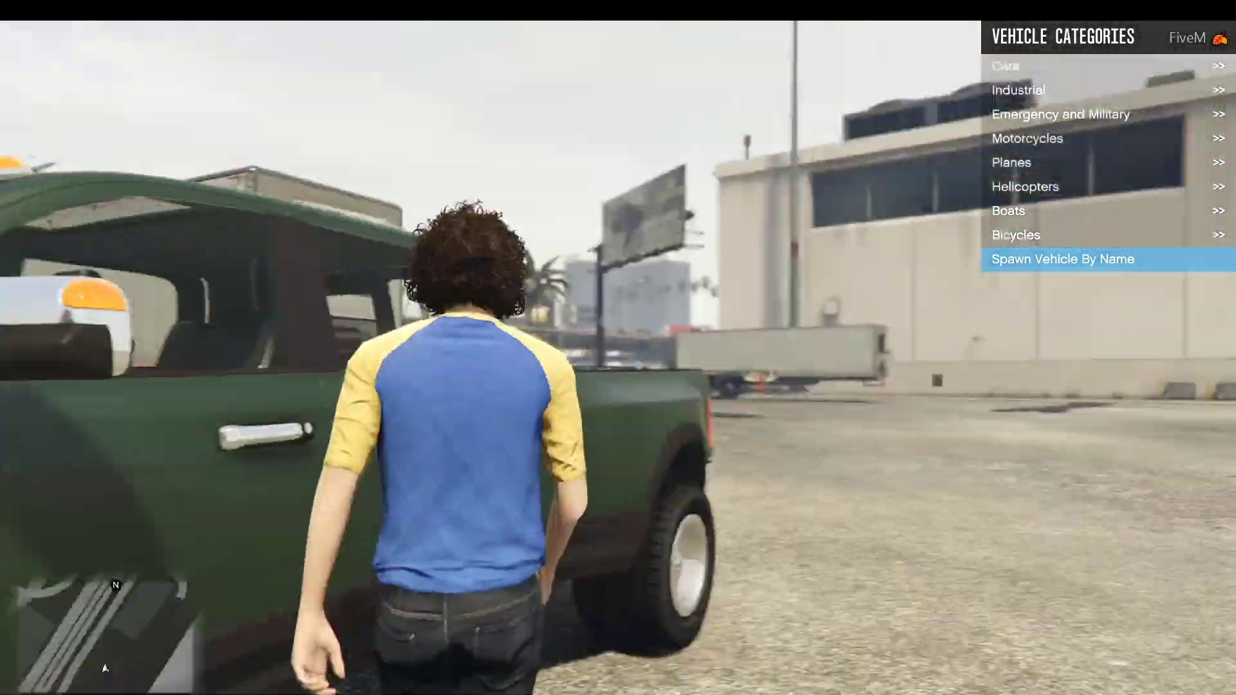
key("w")
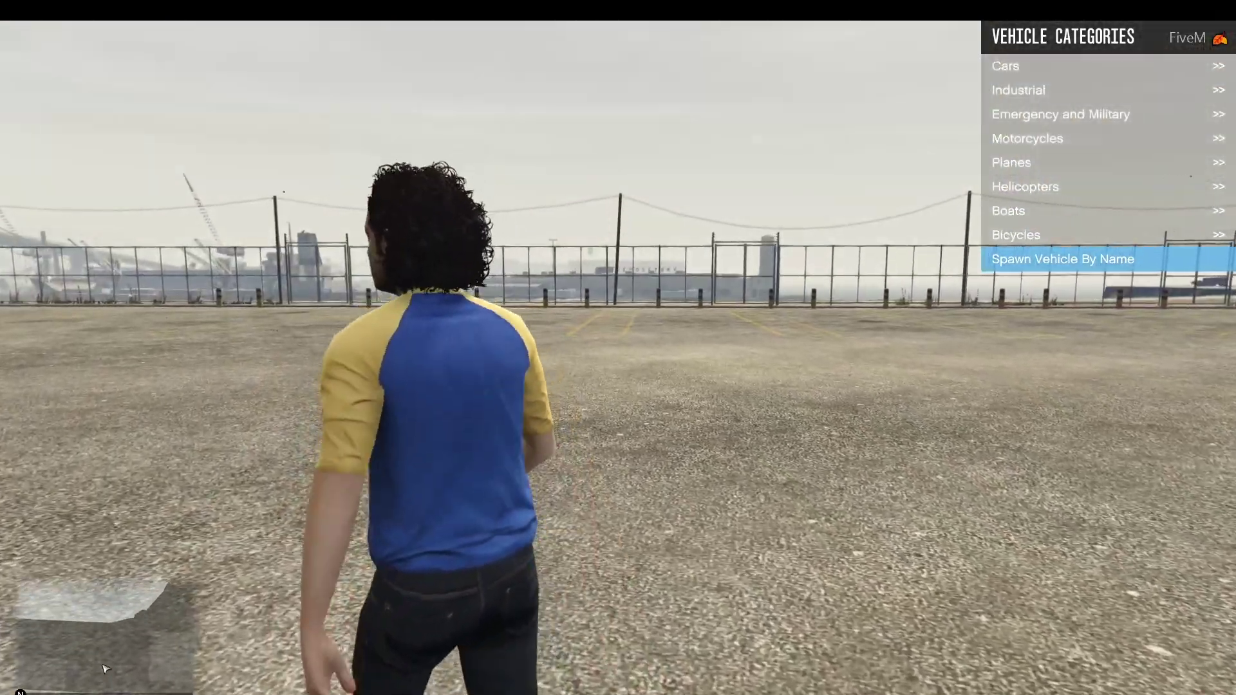
key("w")
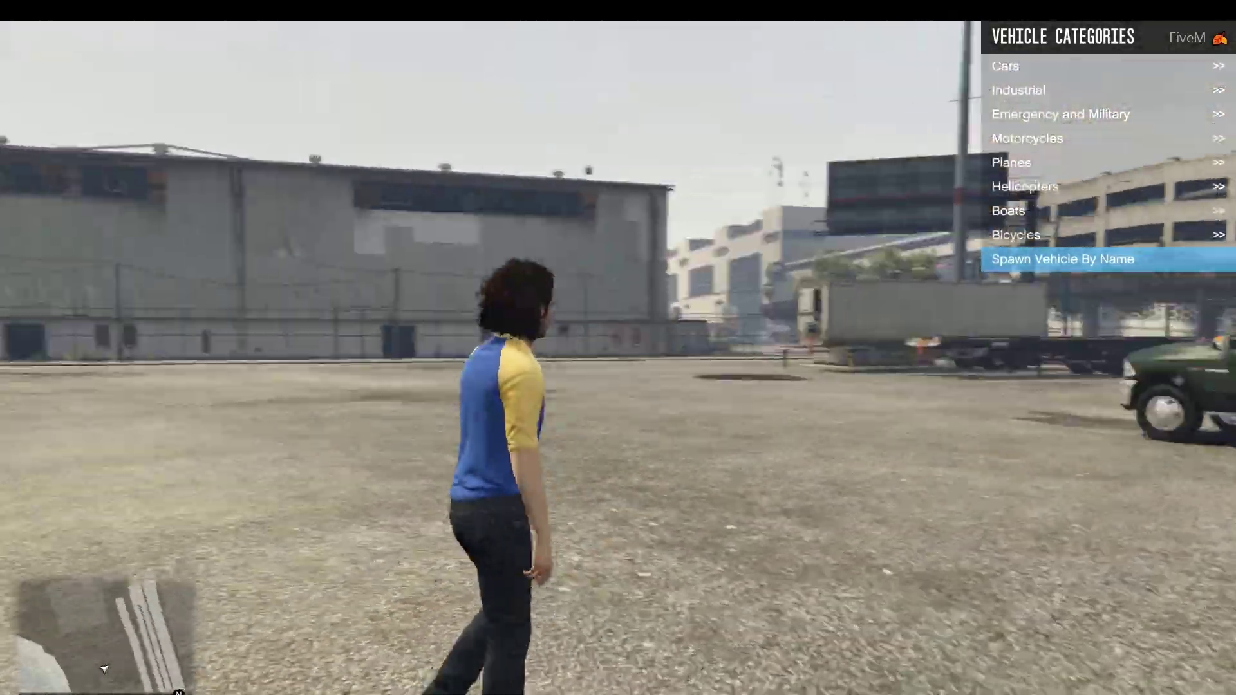
key("w")
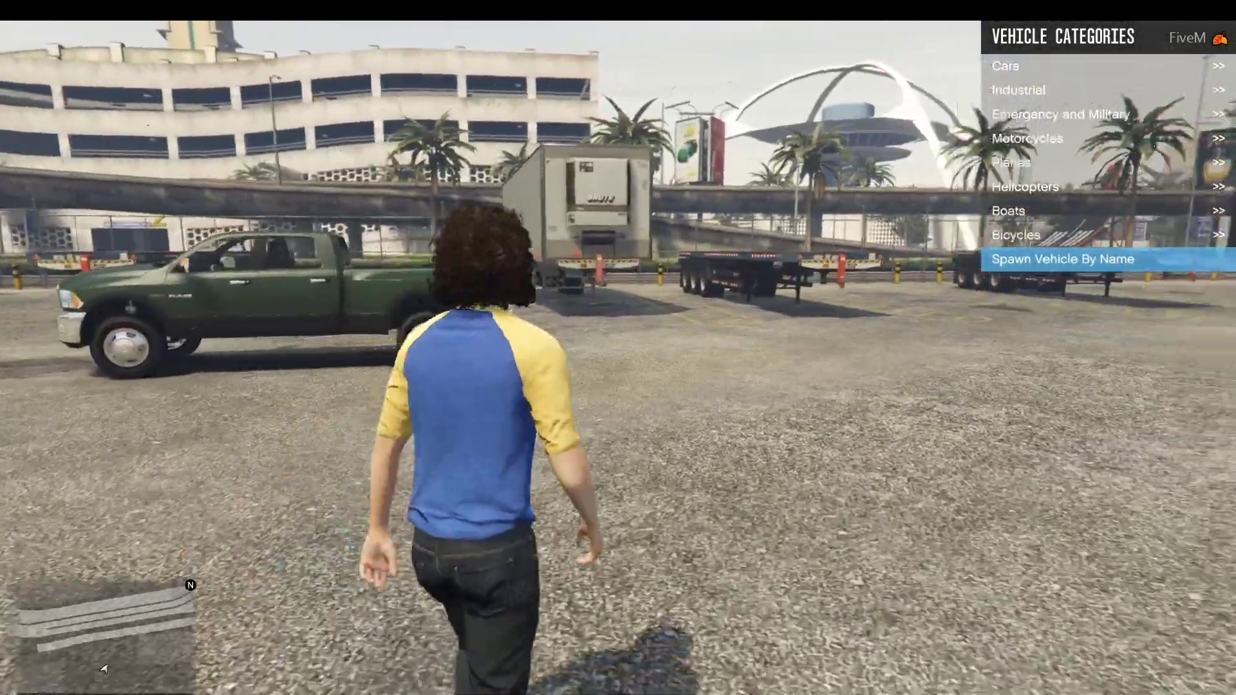
key("w")
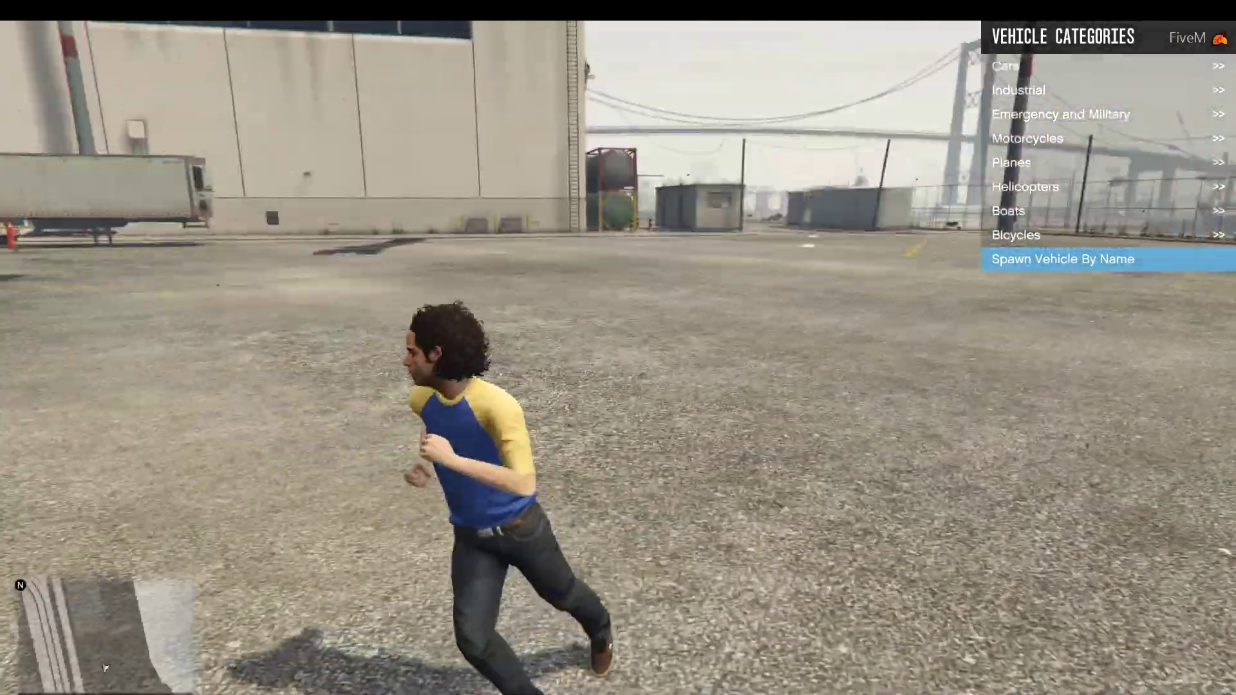
key("w")
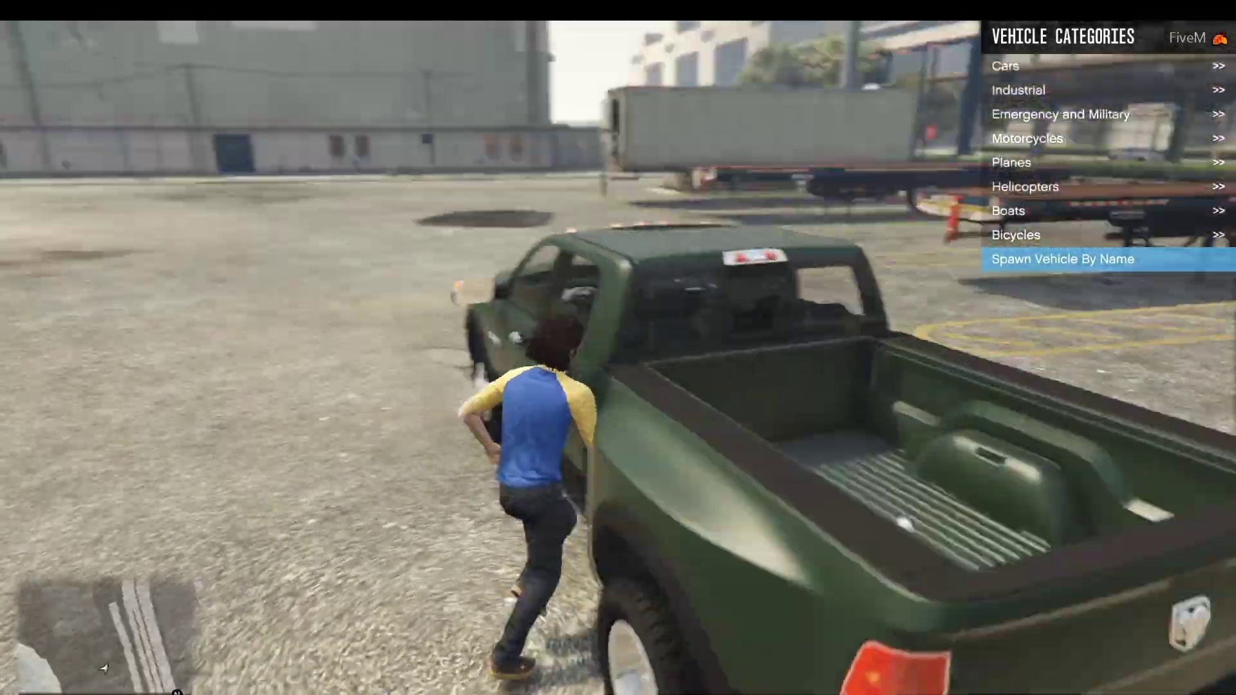
key("w")
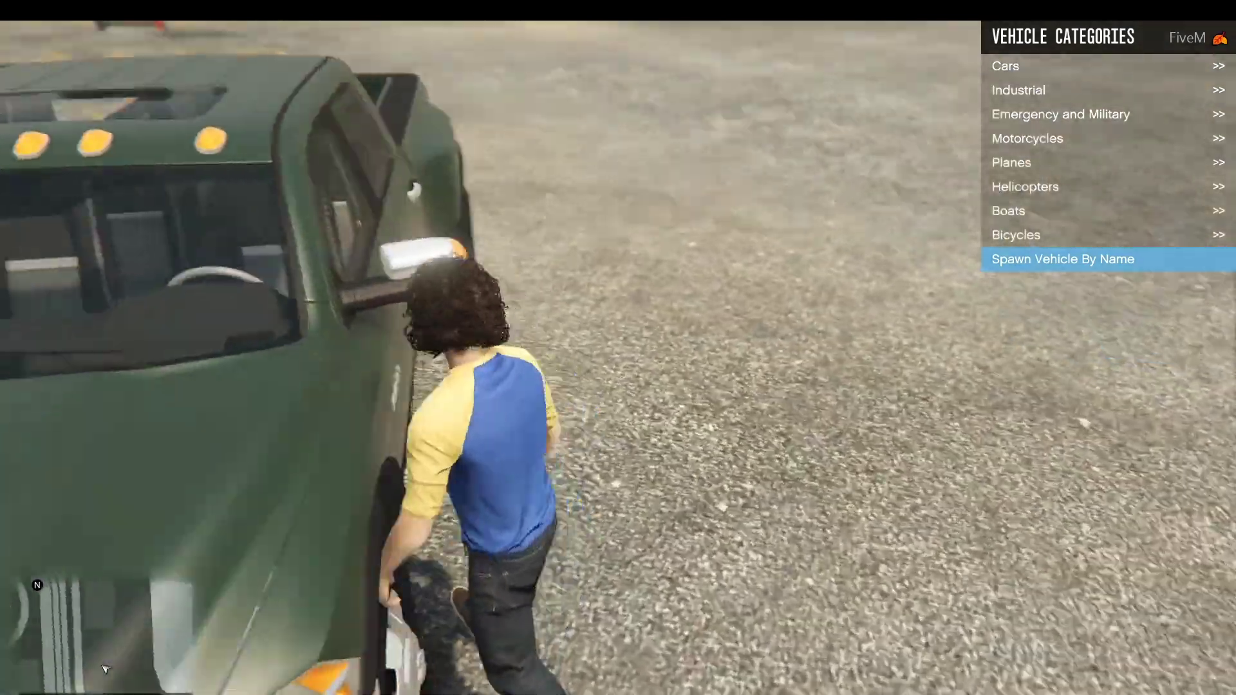
key("f")
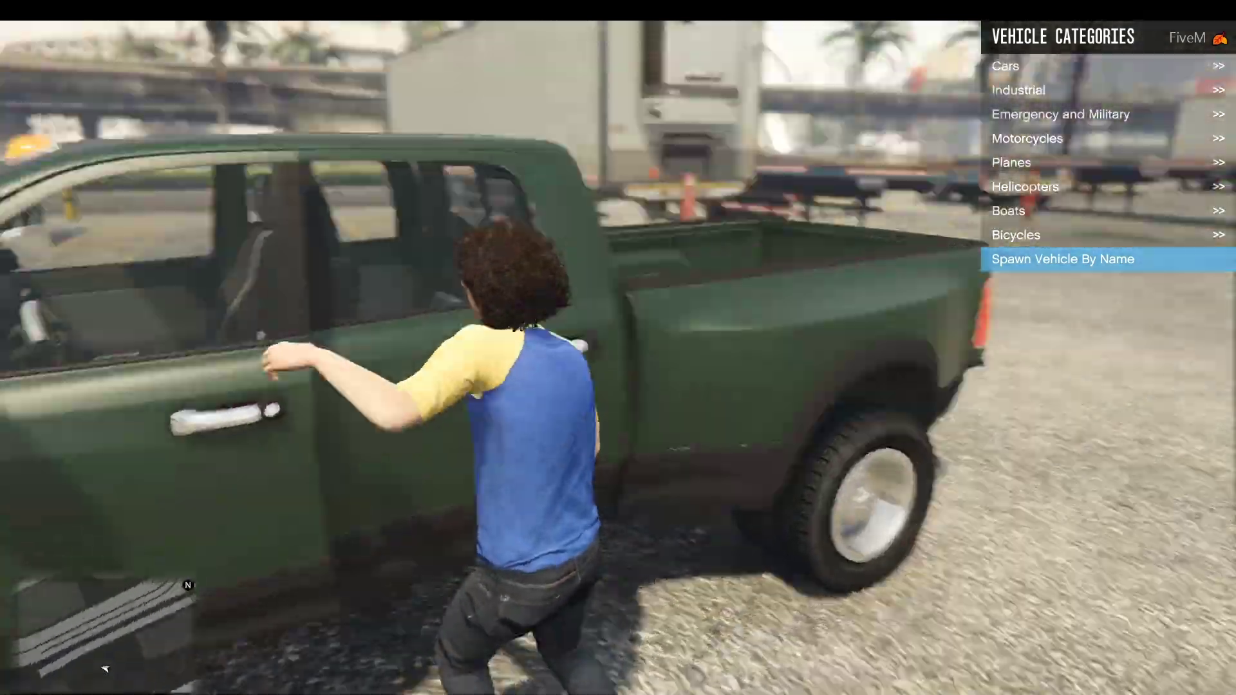
Step: Drive the pickup in circles around the airport lot, then bring up the pause map
key("w")
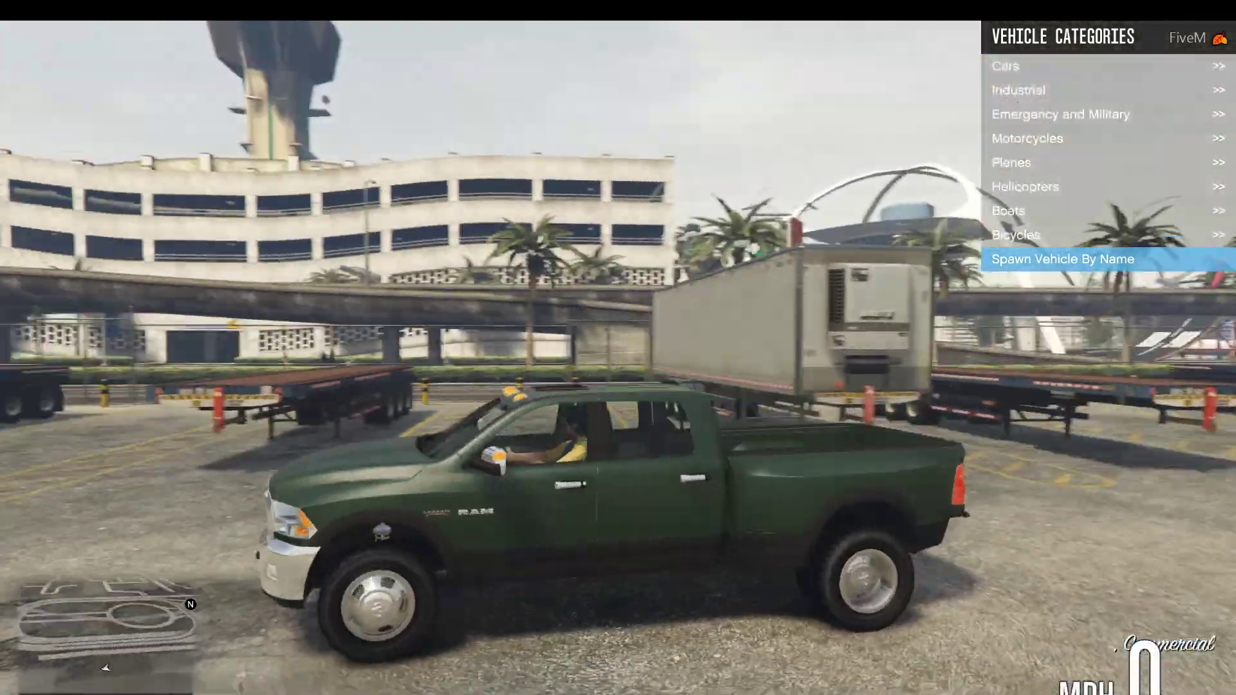
key("w")
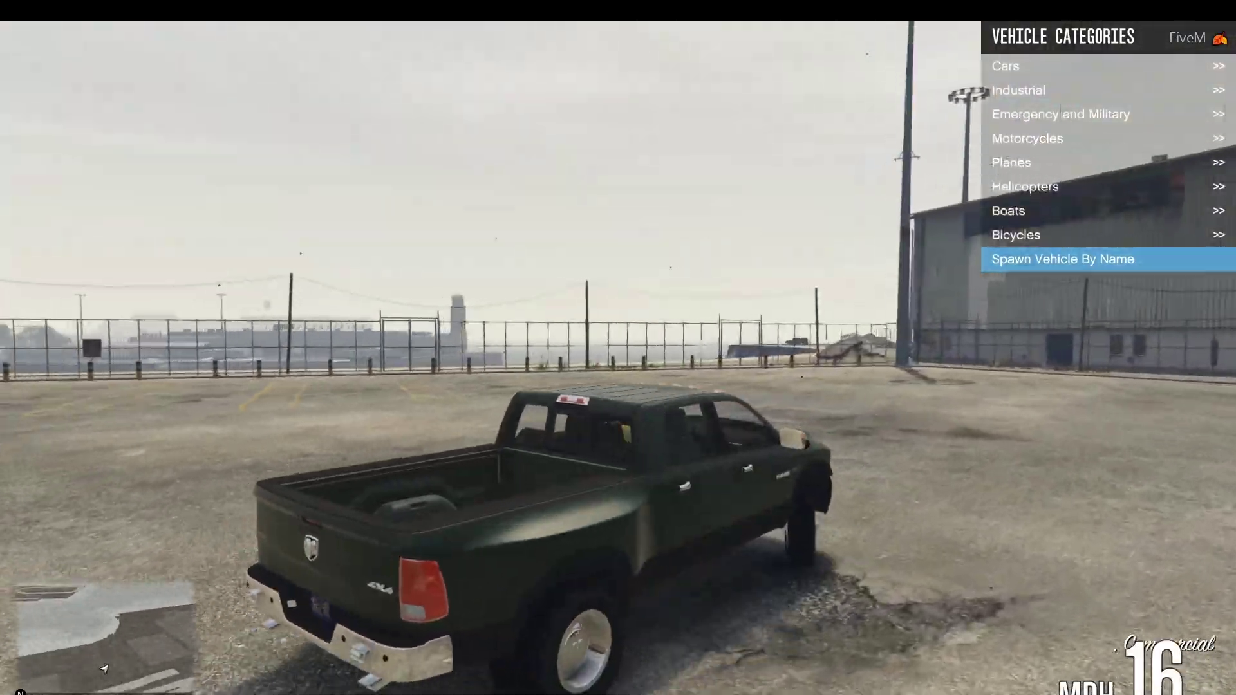
key("d")
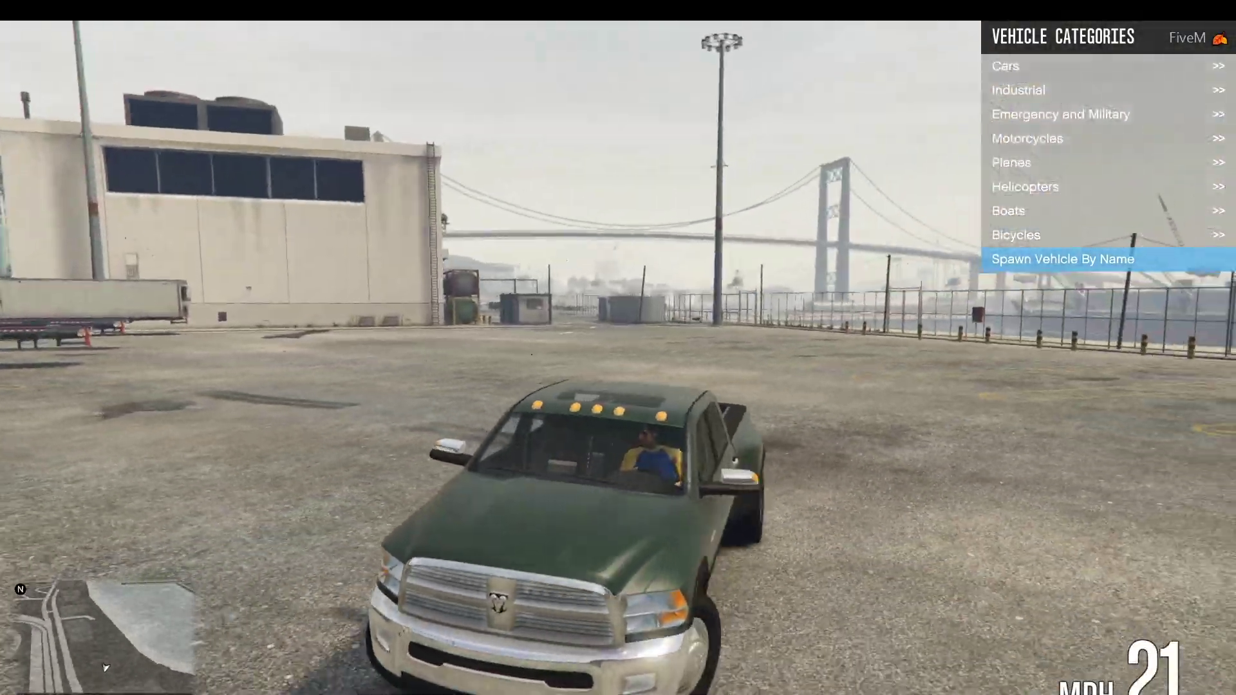
key("w")
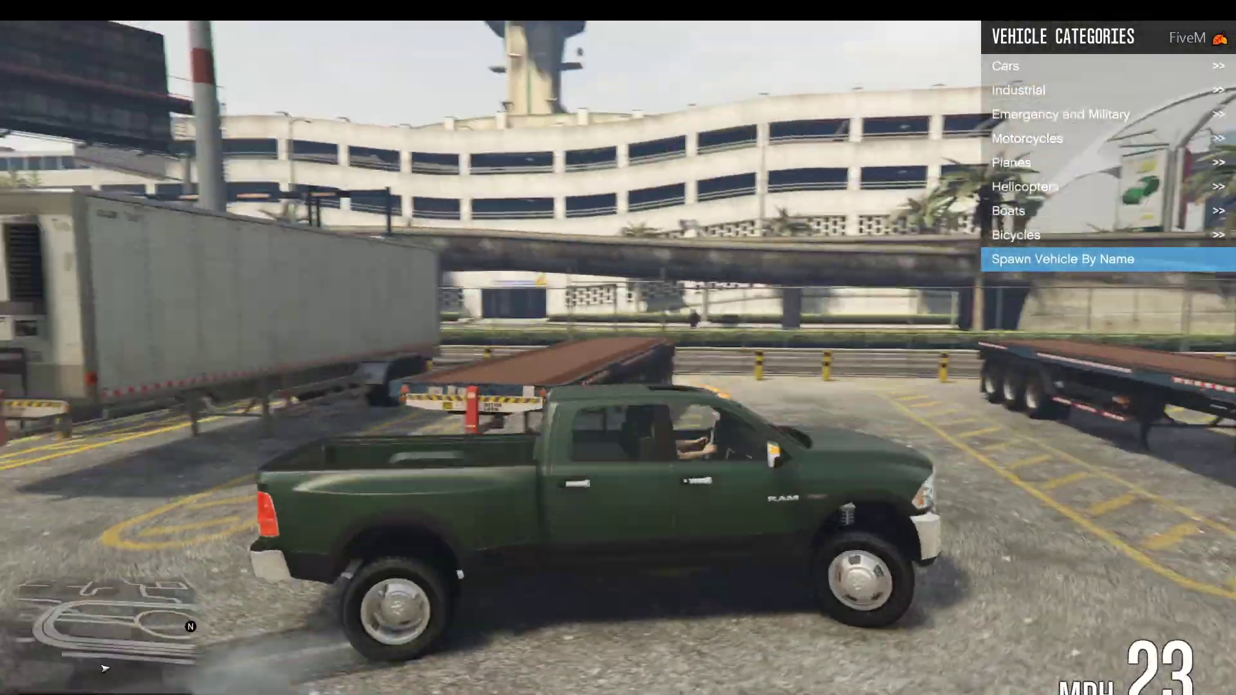
key("w")
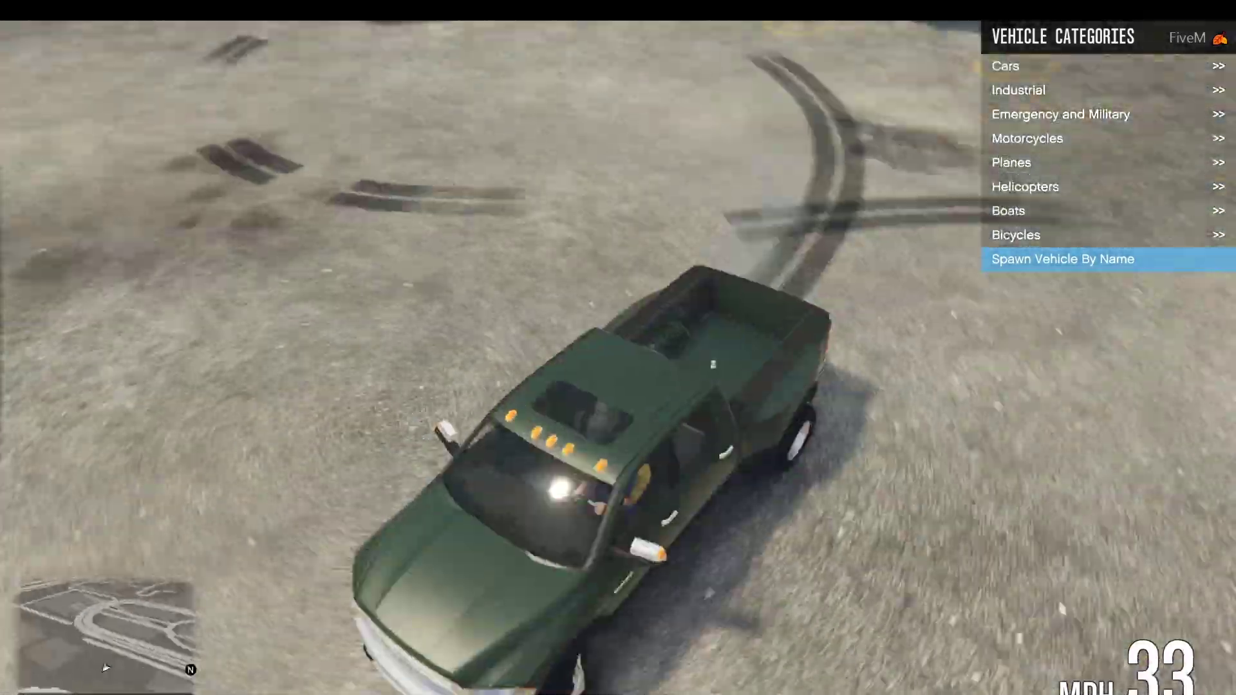
key("a")
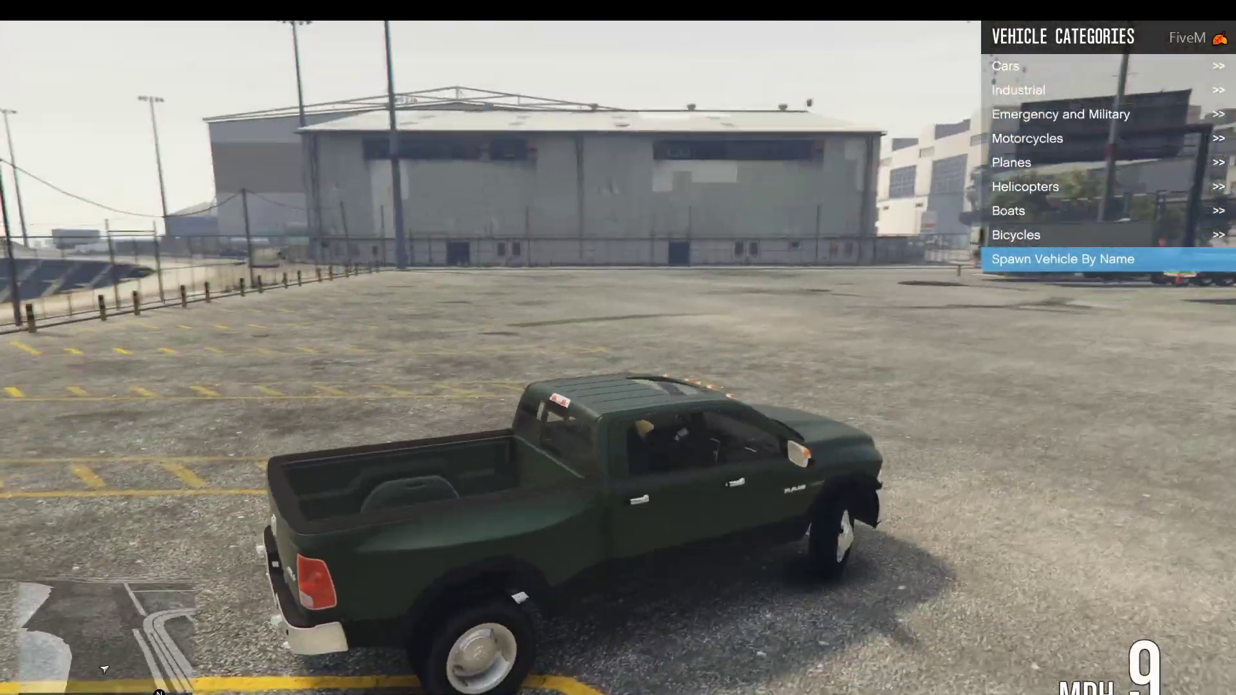
key("w")
key("w")
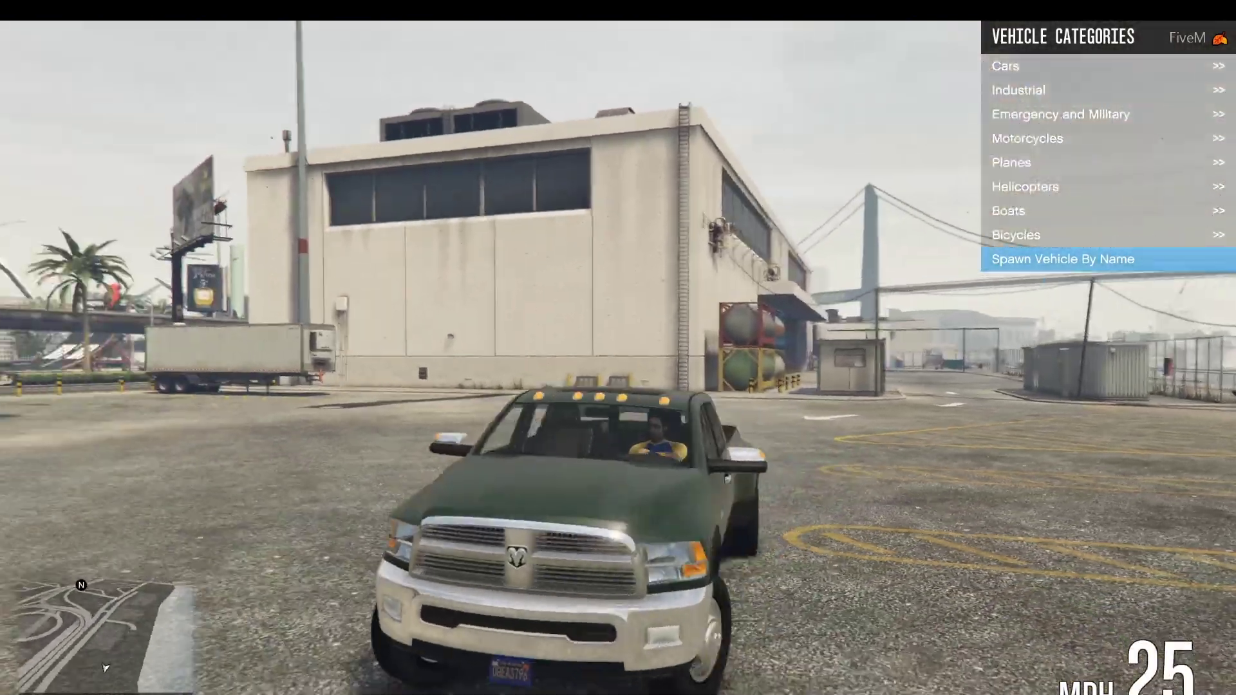
key("Escape")
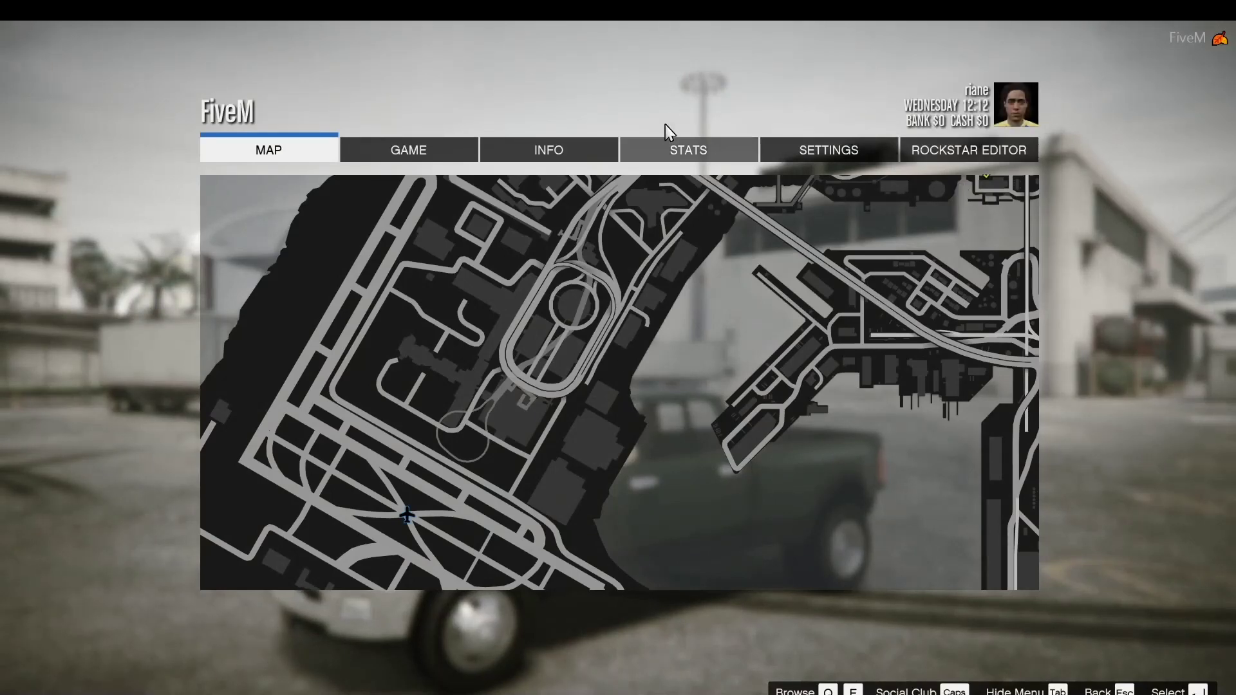
Step: Change the Graphics refresh rate from 60Hz to 240Hz, keep it, and resume play
left_click(798, 157)
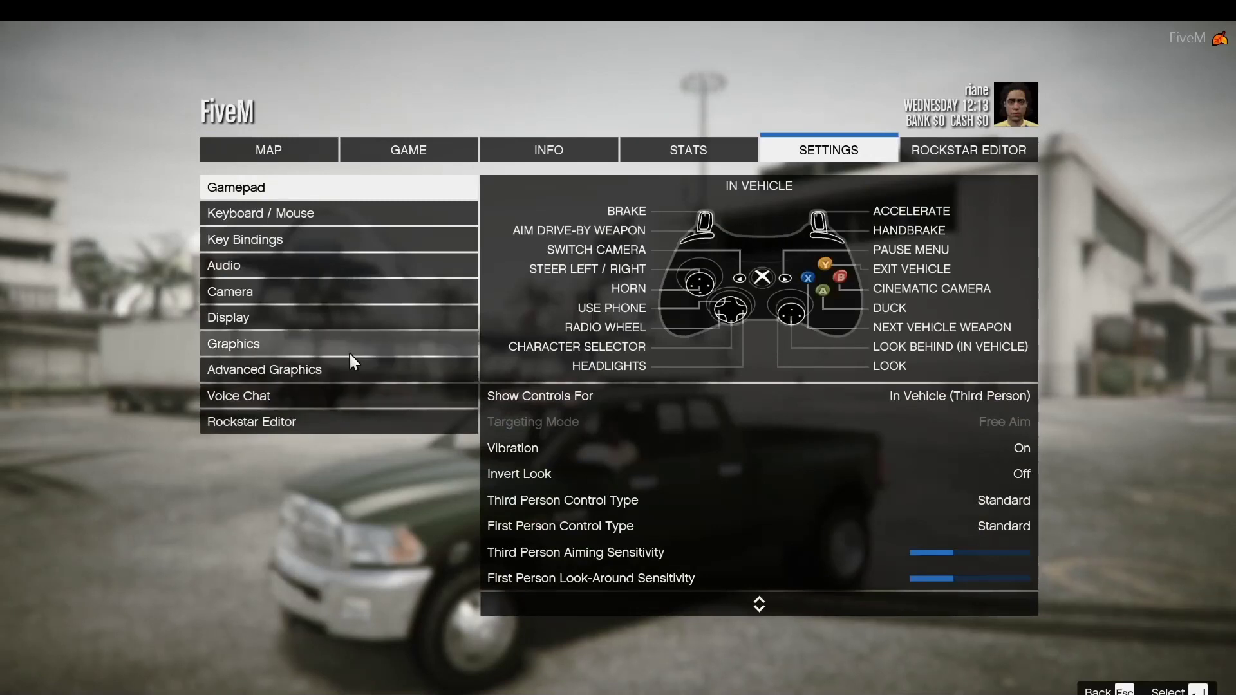
left_click(356, 355)
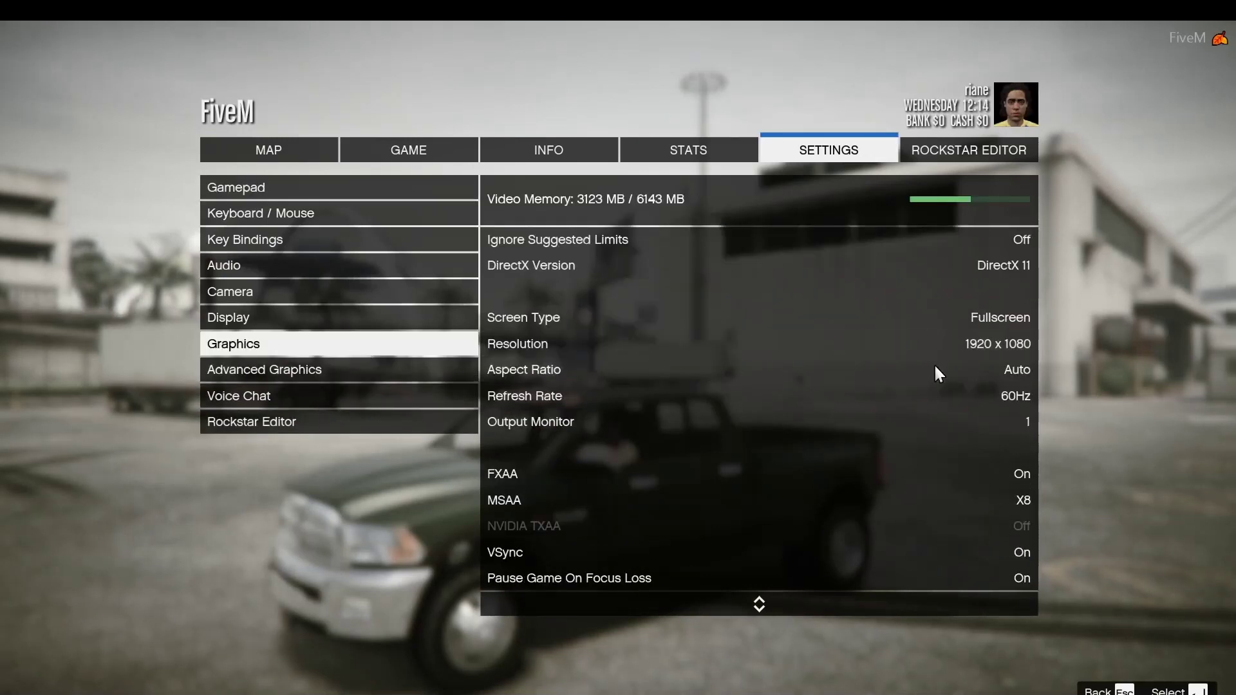
left_click(1009, 406)
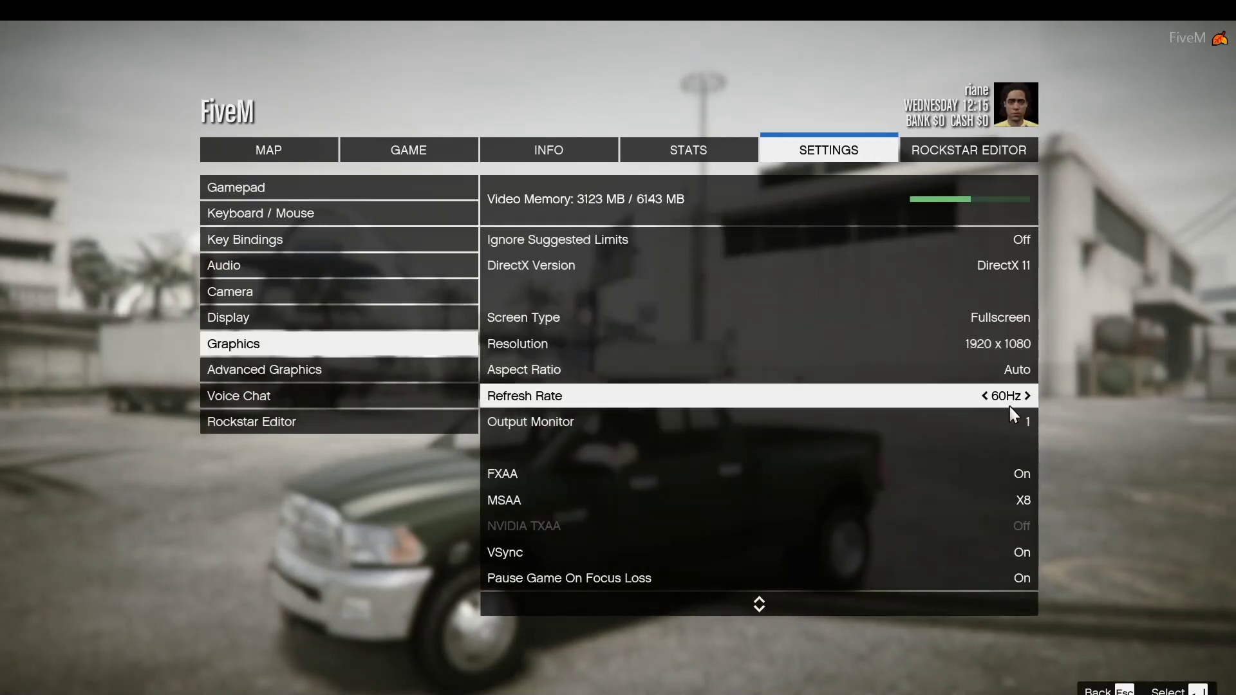
key("Right")
key("Right")
key("Right")
key("Right")
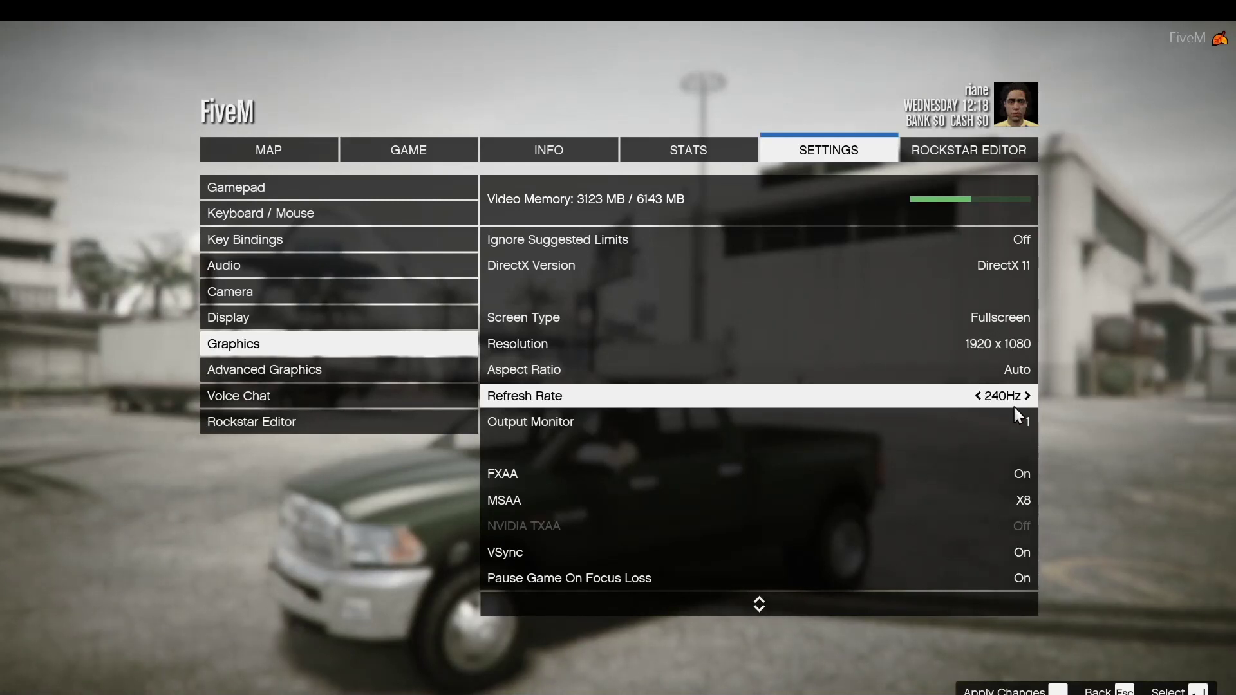
key("space")
key("Return")
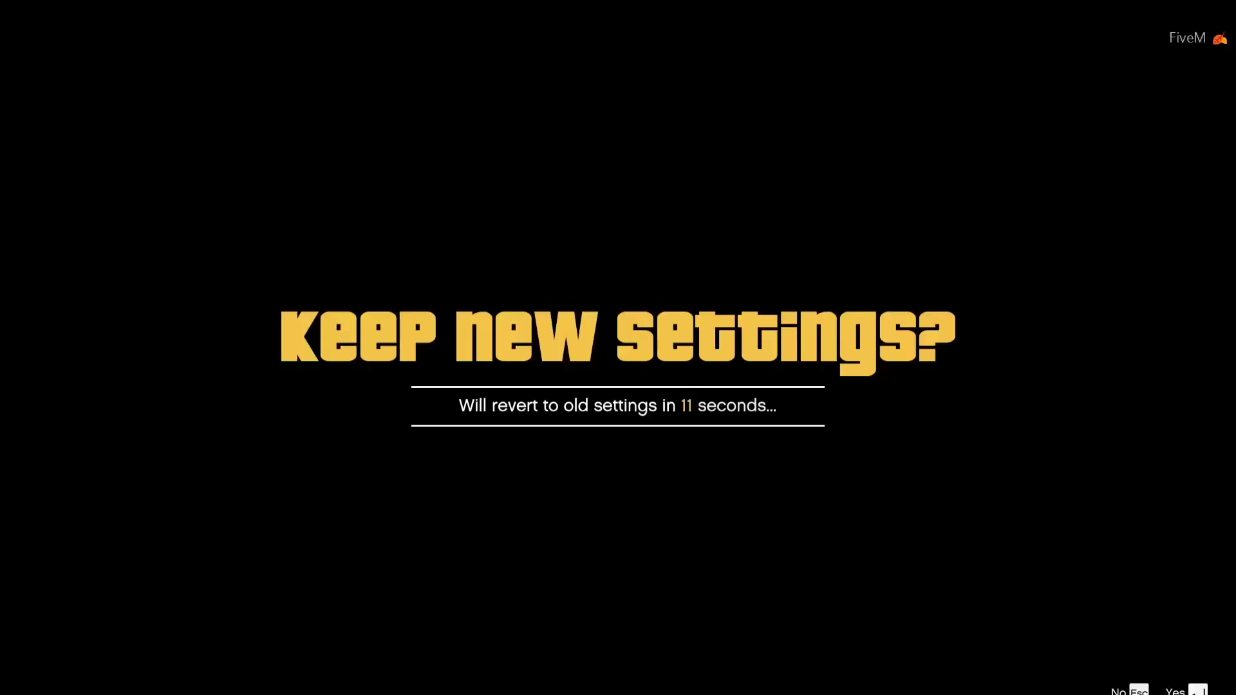
key("Return")
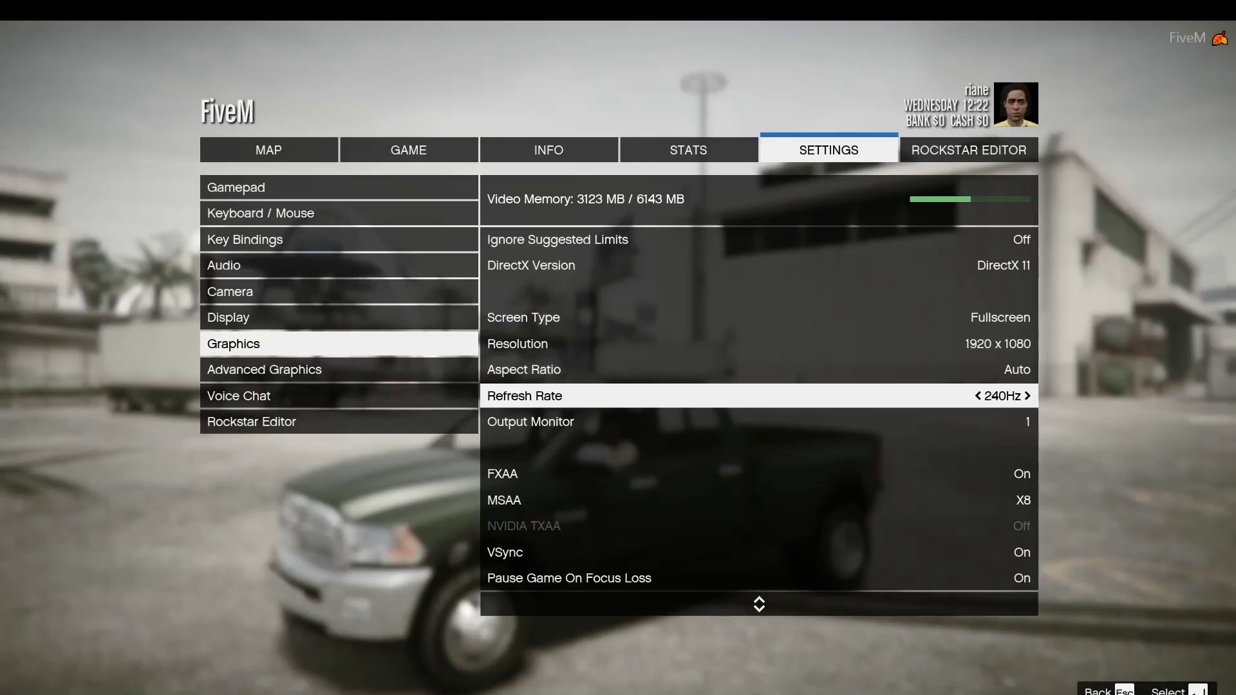
key("Escape")
key("Escape")
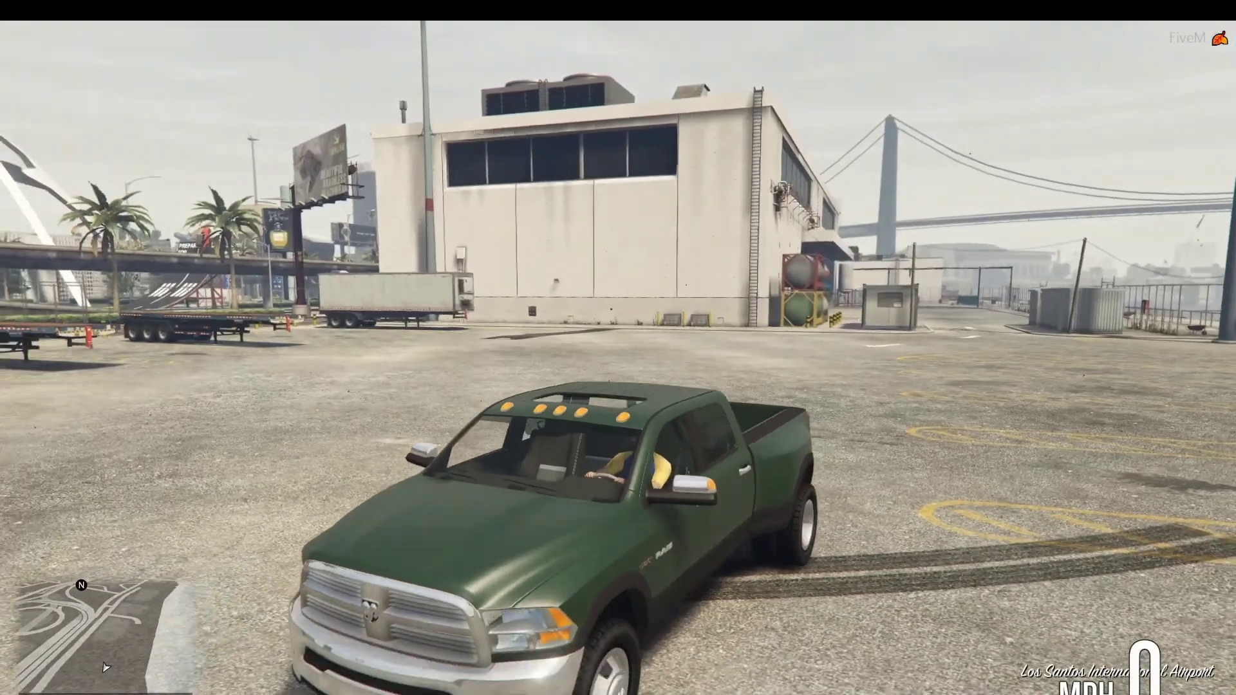
Step: Drive the Ram pickup off, accelerating and turning left across the airport lot
key("w")
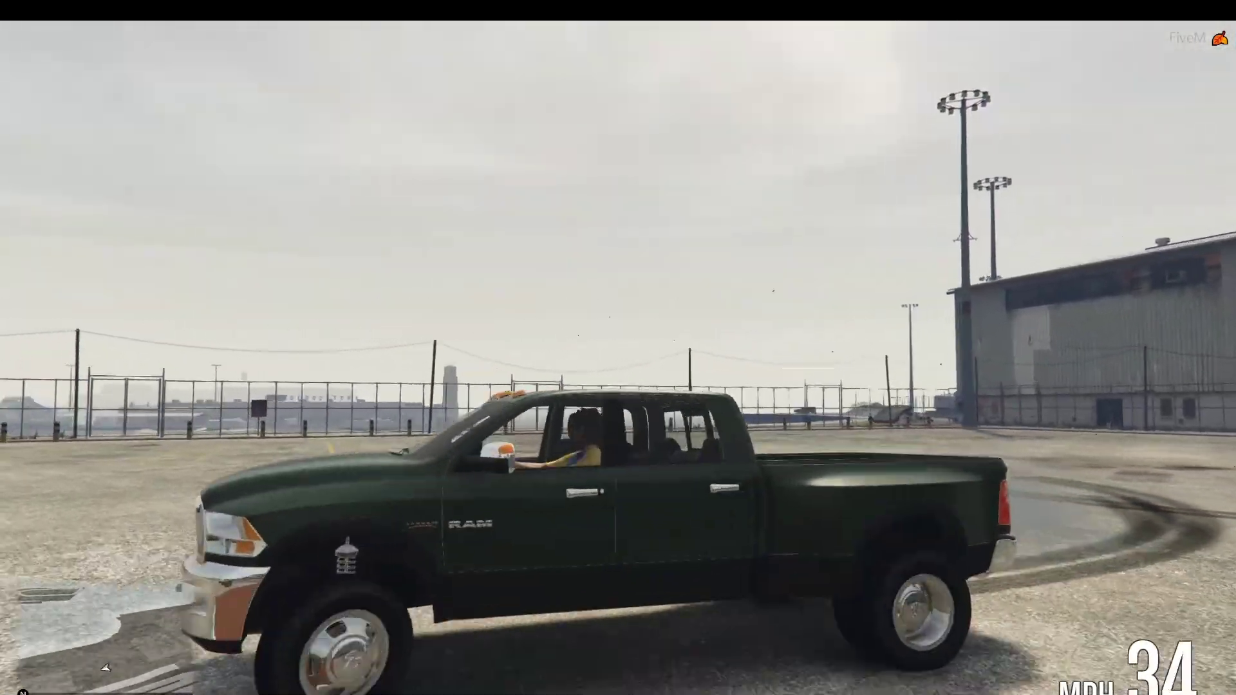
key("a")
key("a")
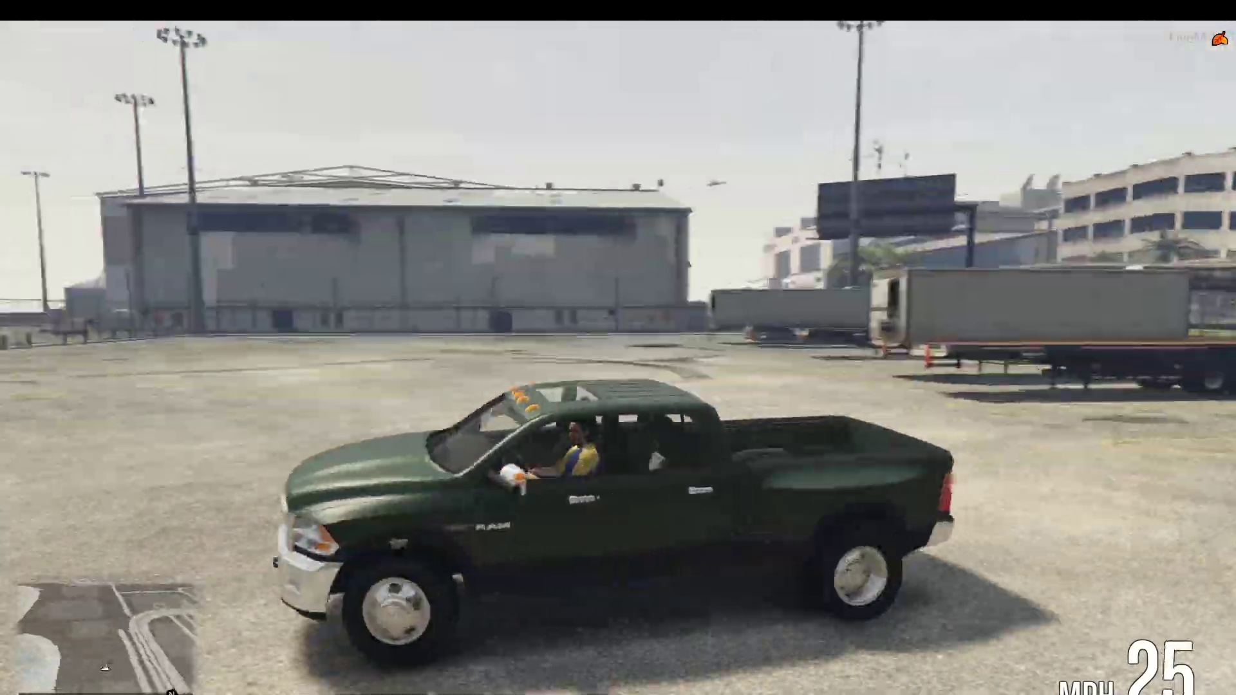
key("w")
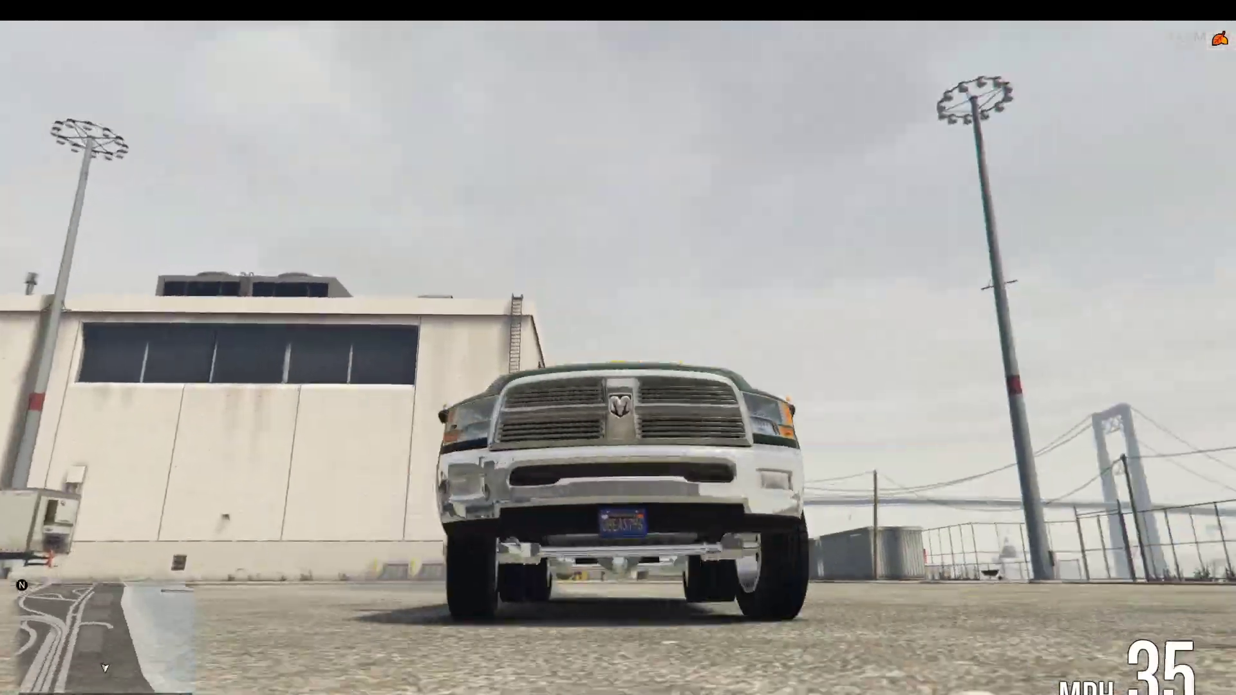
key("a")
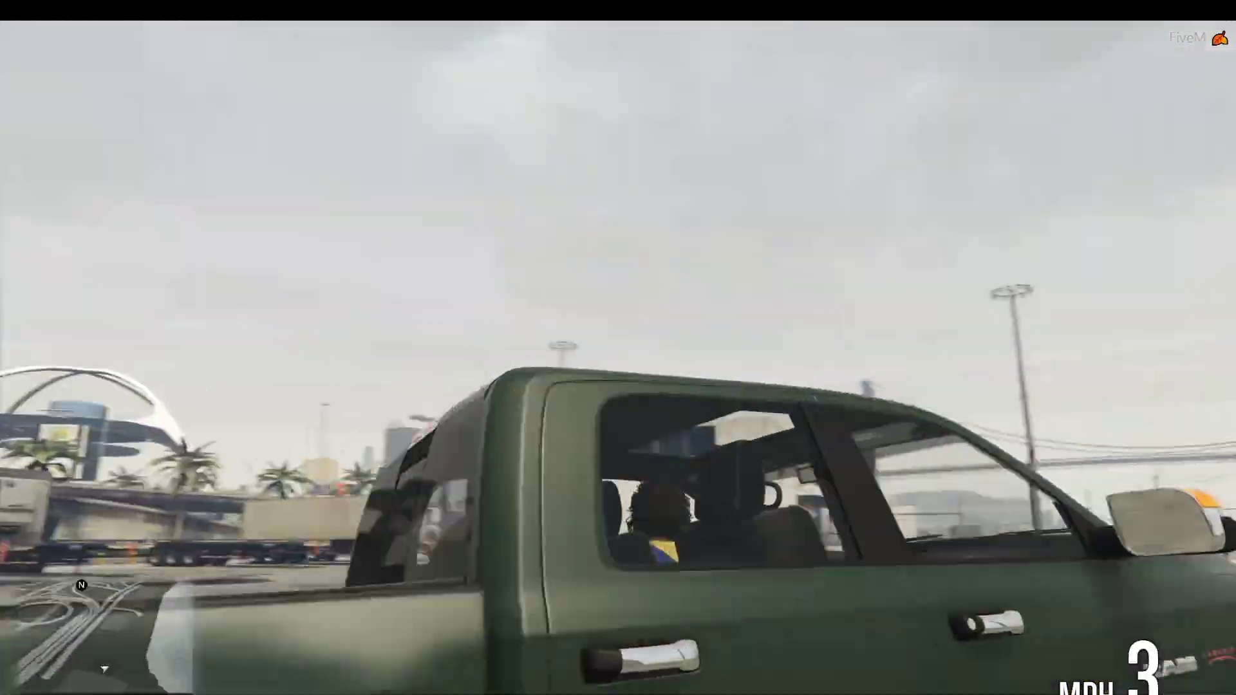
Step: Drive the truck between the trailers onto the road, swerve into the median and brake
key("w")
key("a")
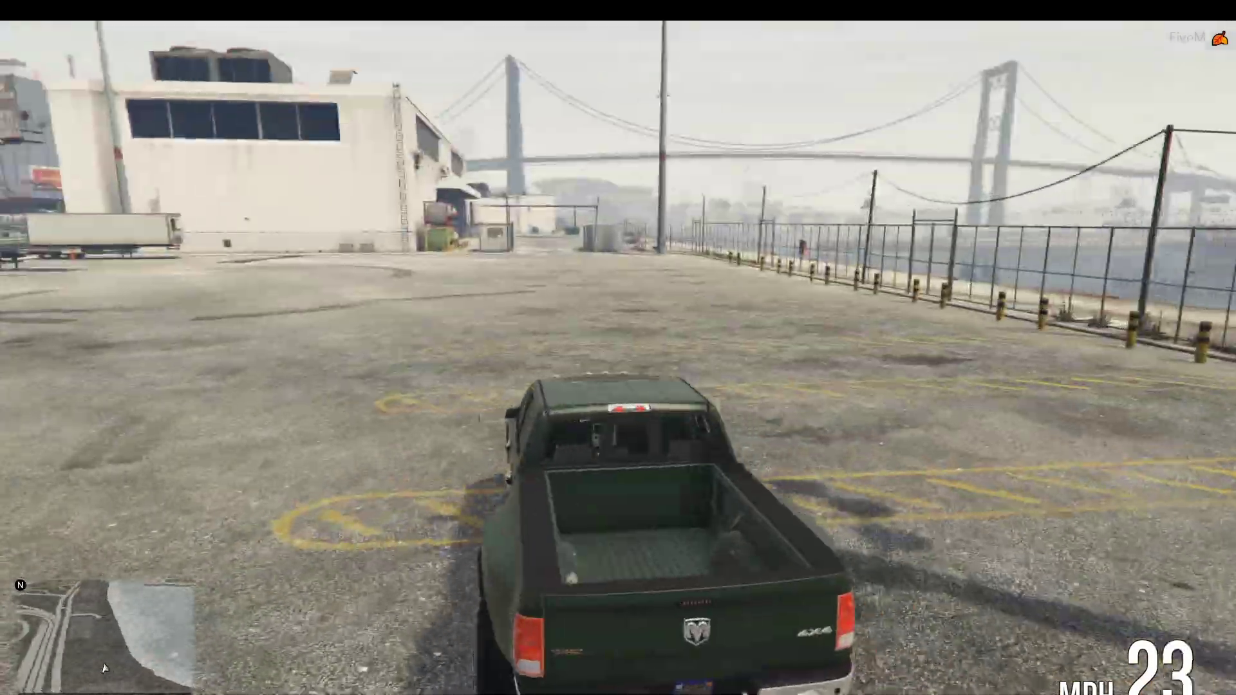
key("w")
key("a")
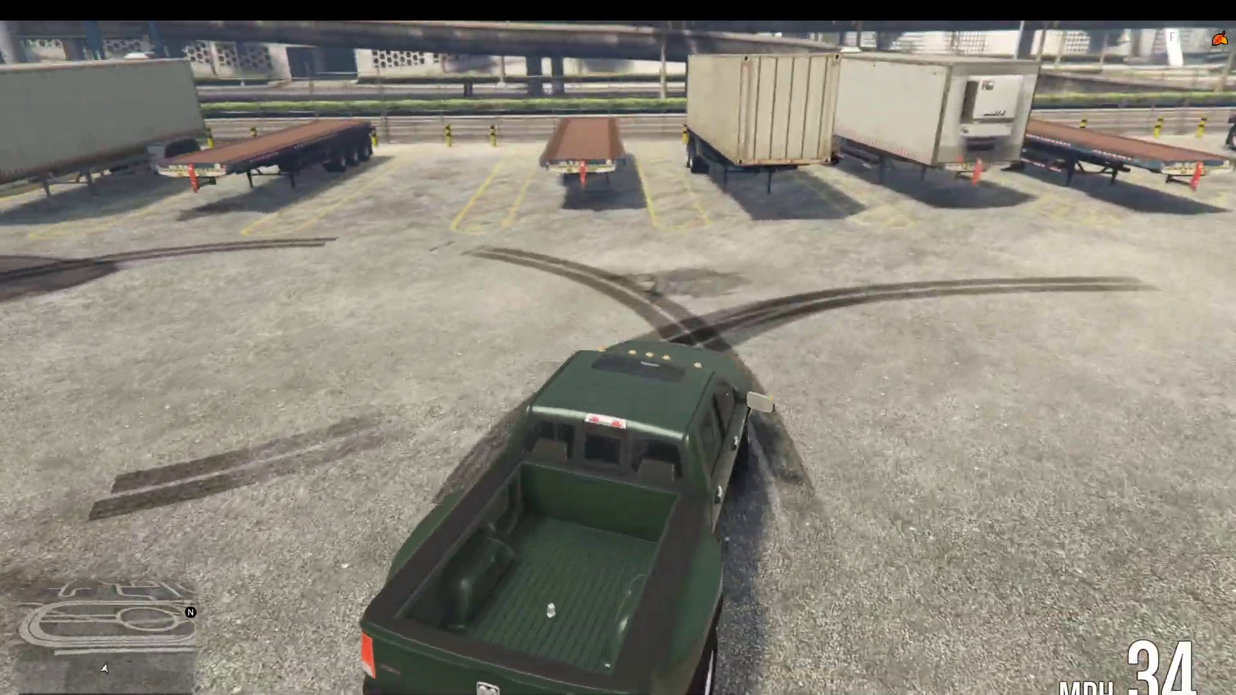
key("w")
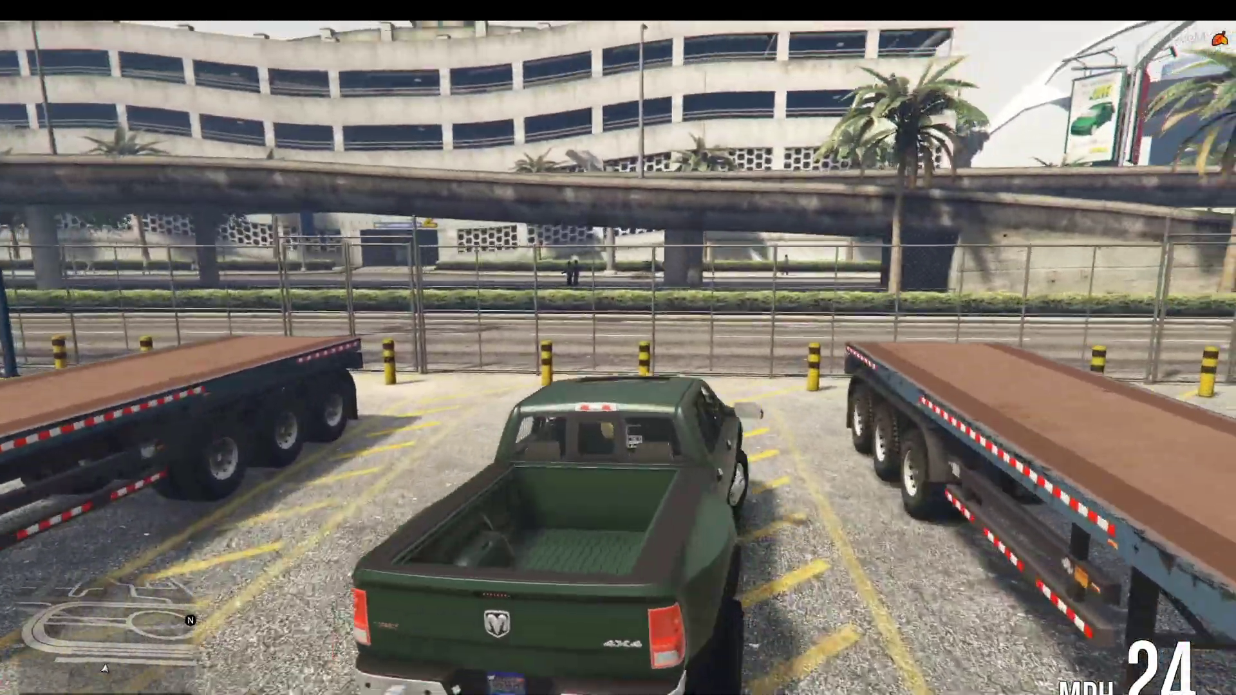
key("a")
key("w")
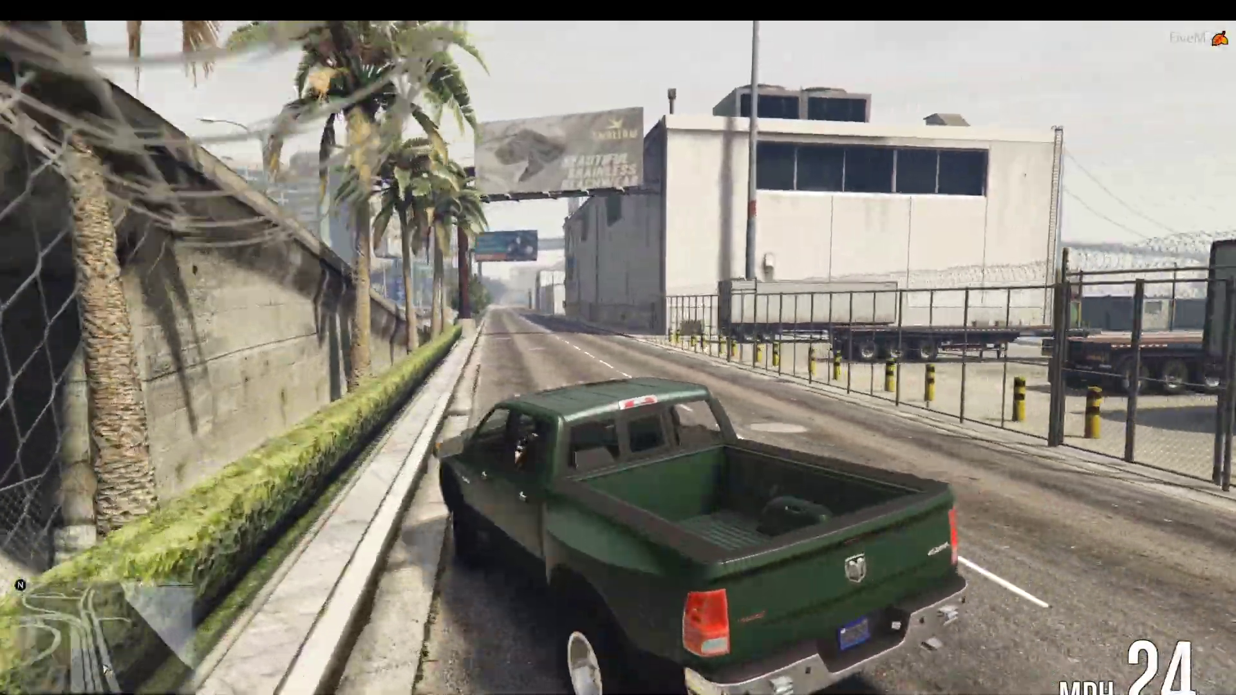
key("d")
key("w")
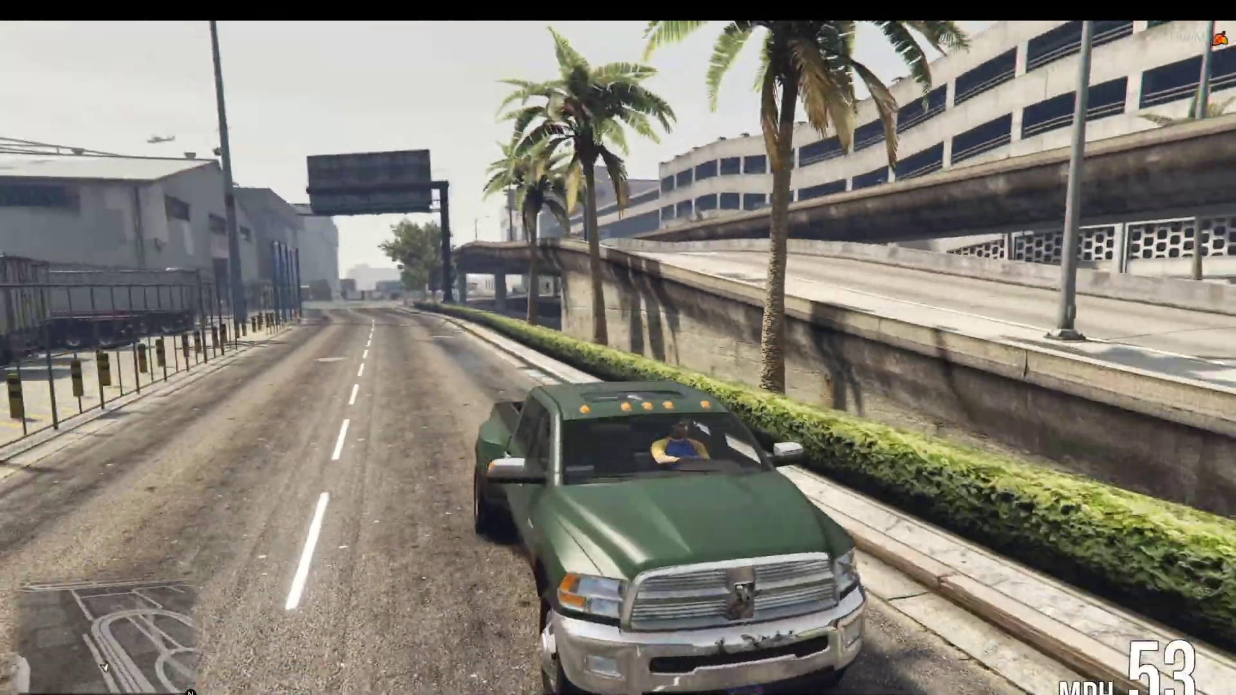
key("w")
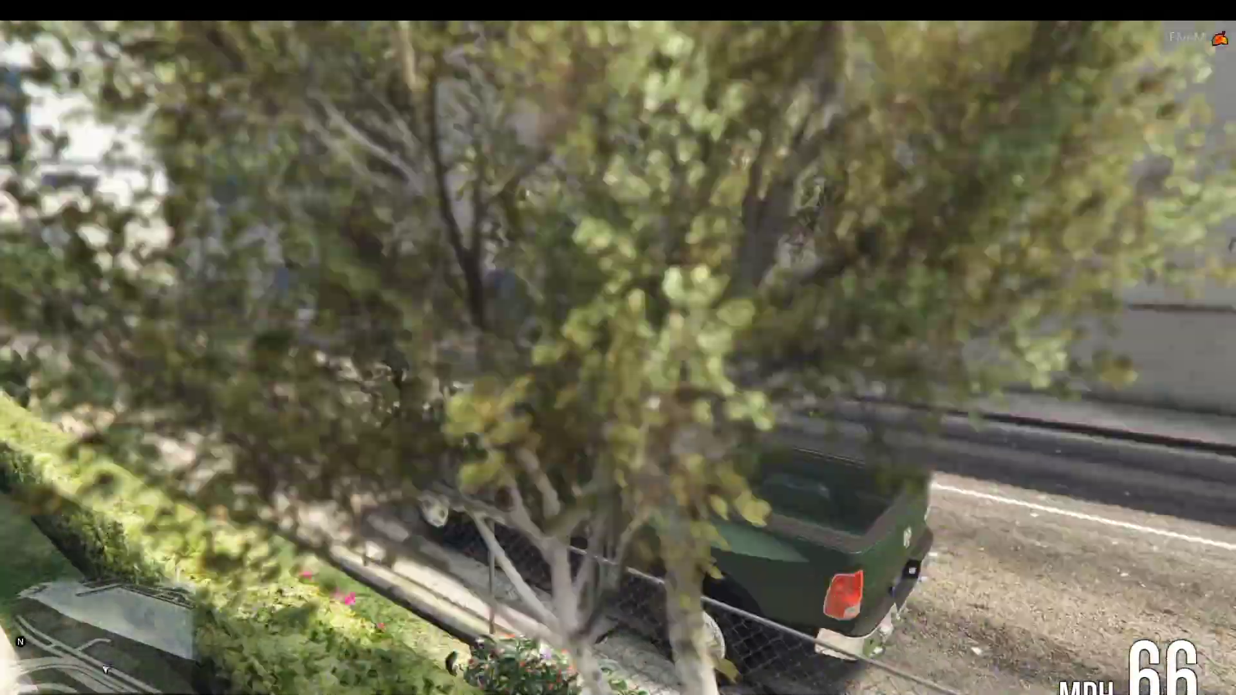
key("w")
key("a")
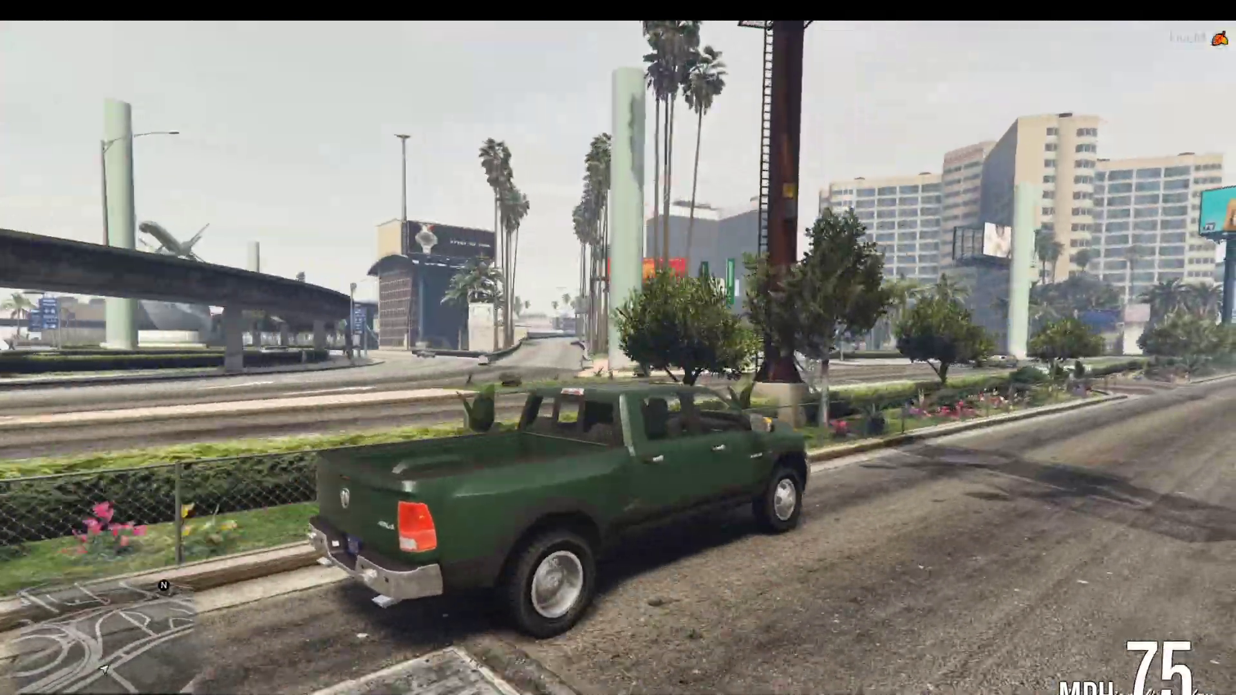
key("s")
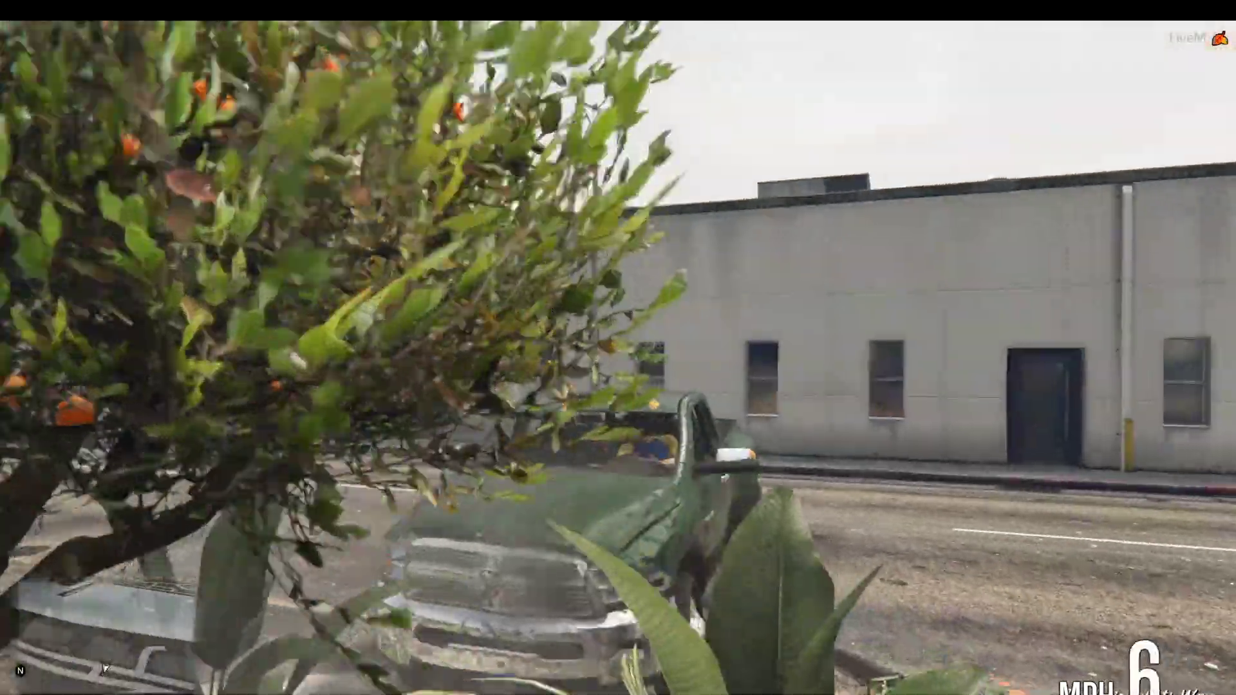
Step: Disconnect from the server through the pause menu's GAME tab
key("Escape")
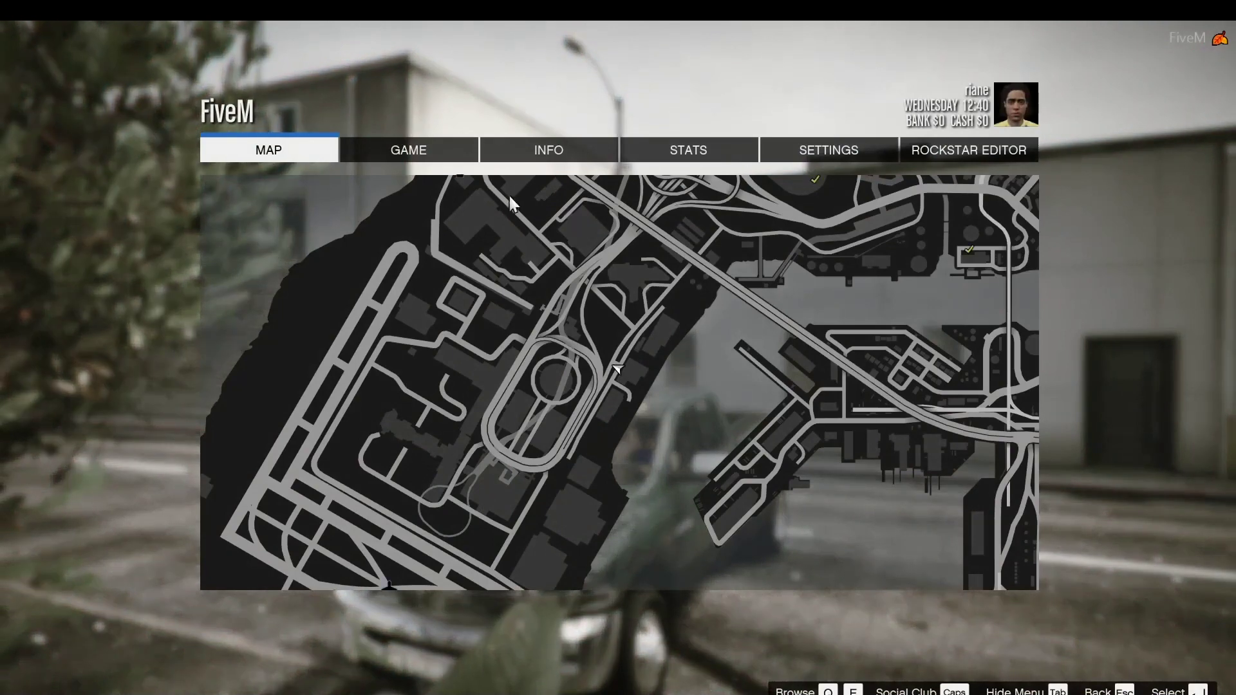
left_click(795, 155)
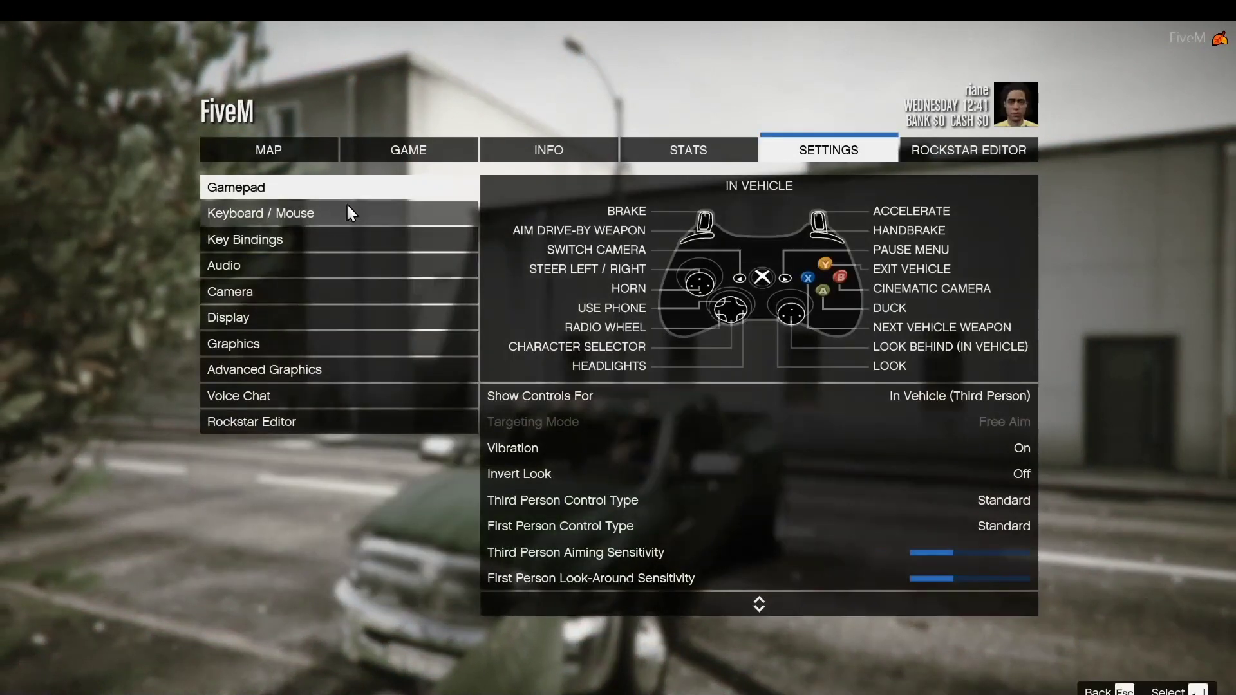
left_click(444, 159)
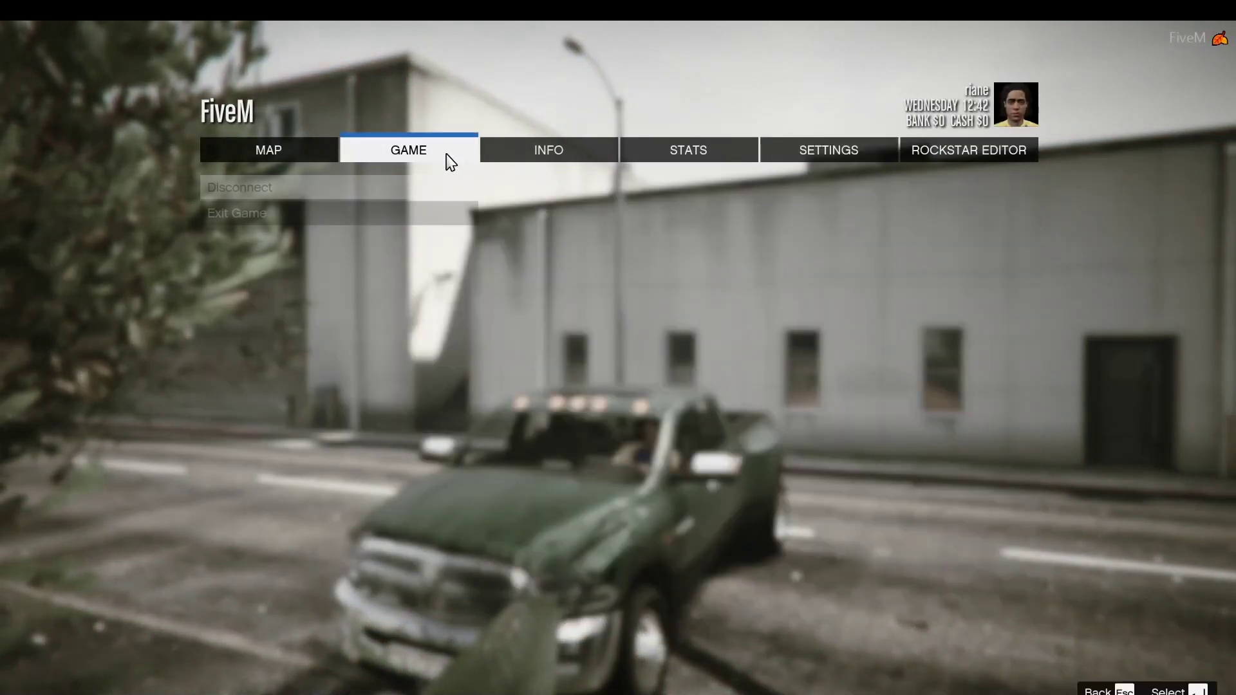
left_click(453, 192)
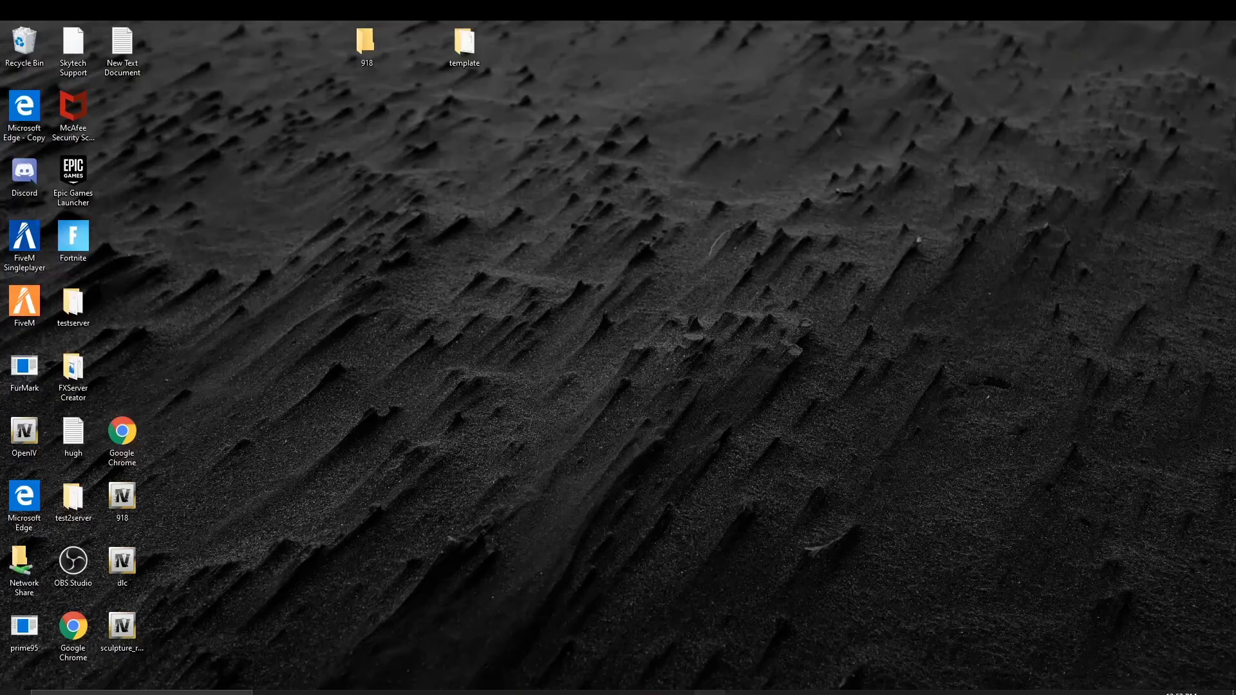
Step: Restore the OBS Studio window from the taskbar
left_click(711, 693)
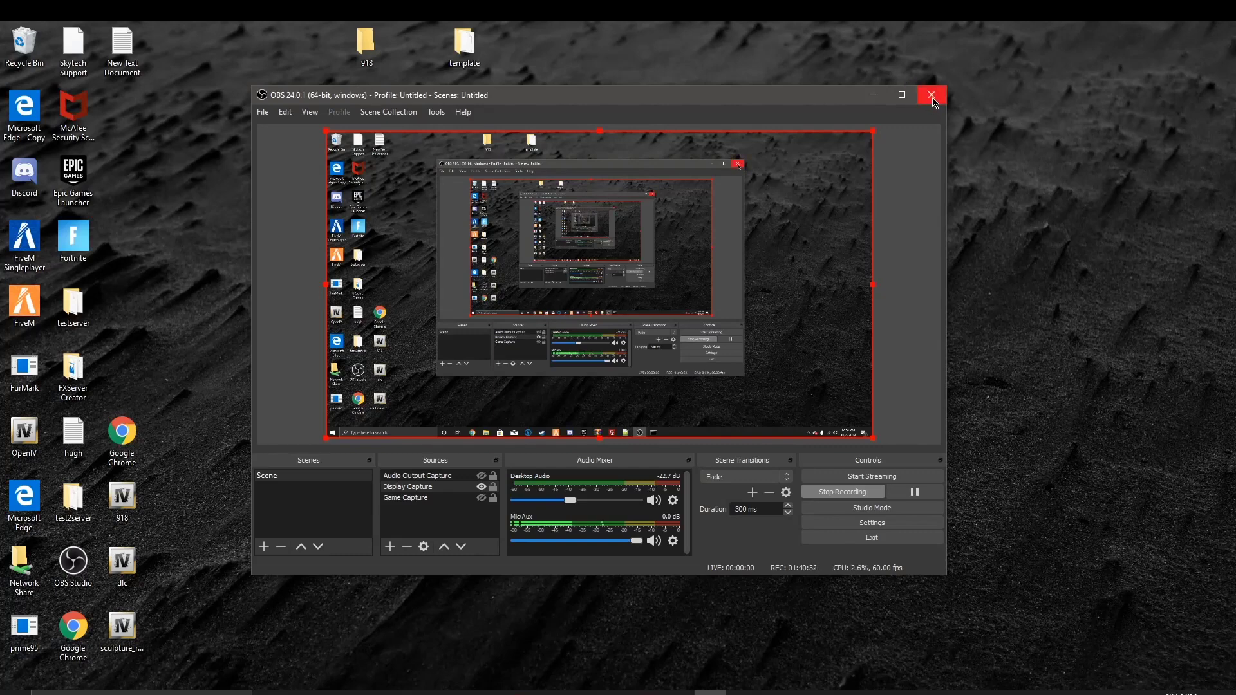
left_click(932, 95)
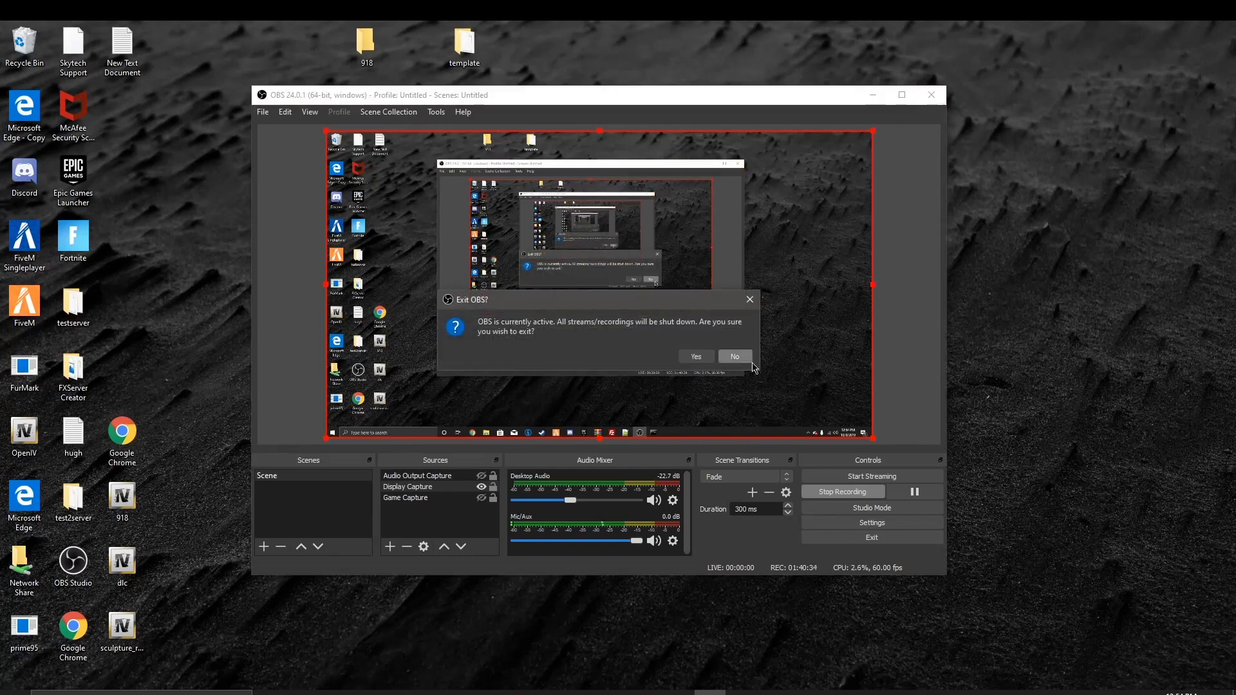
left_click(750, 299)
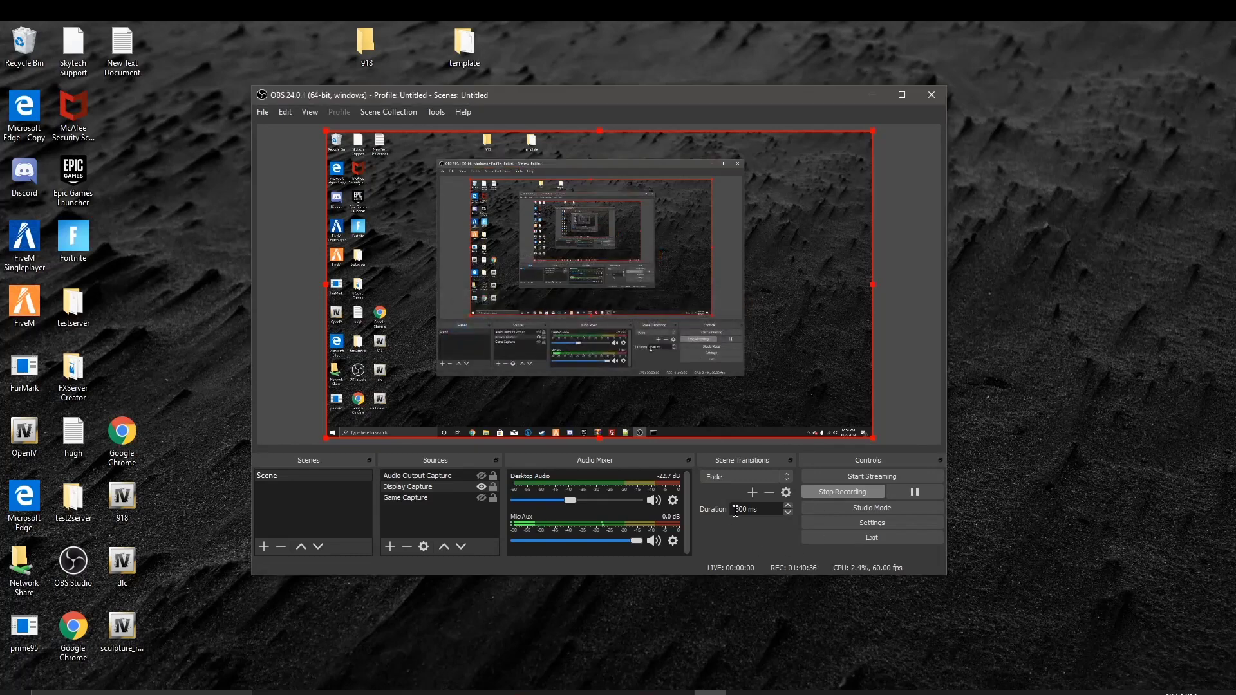